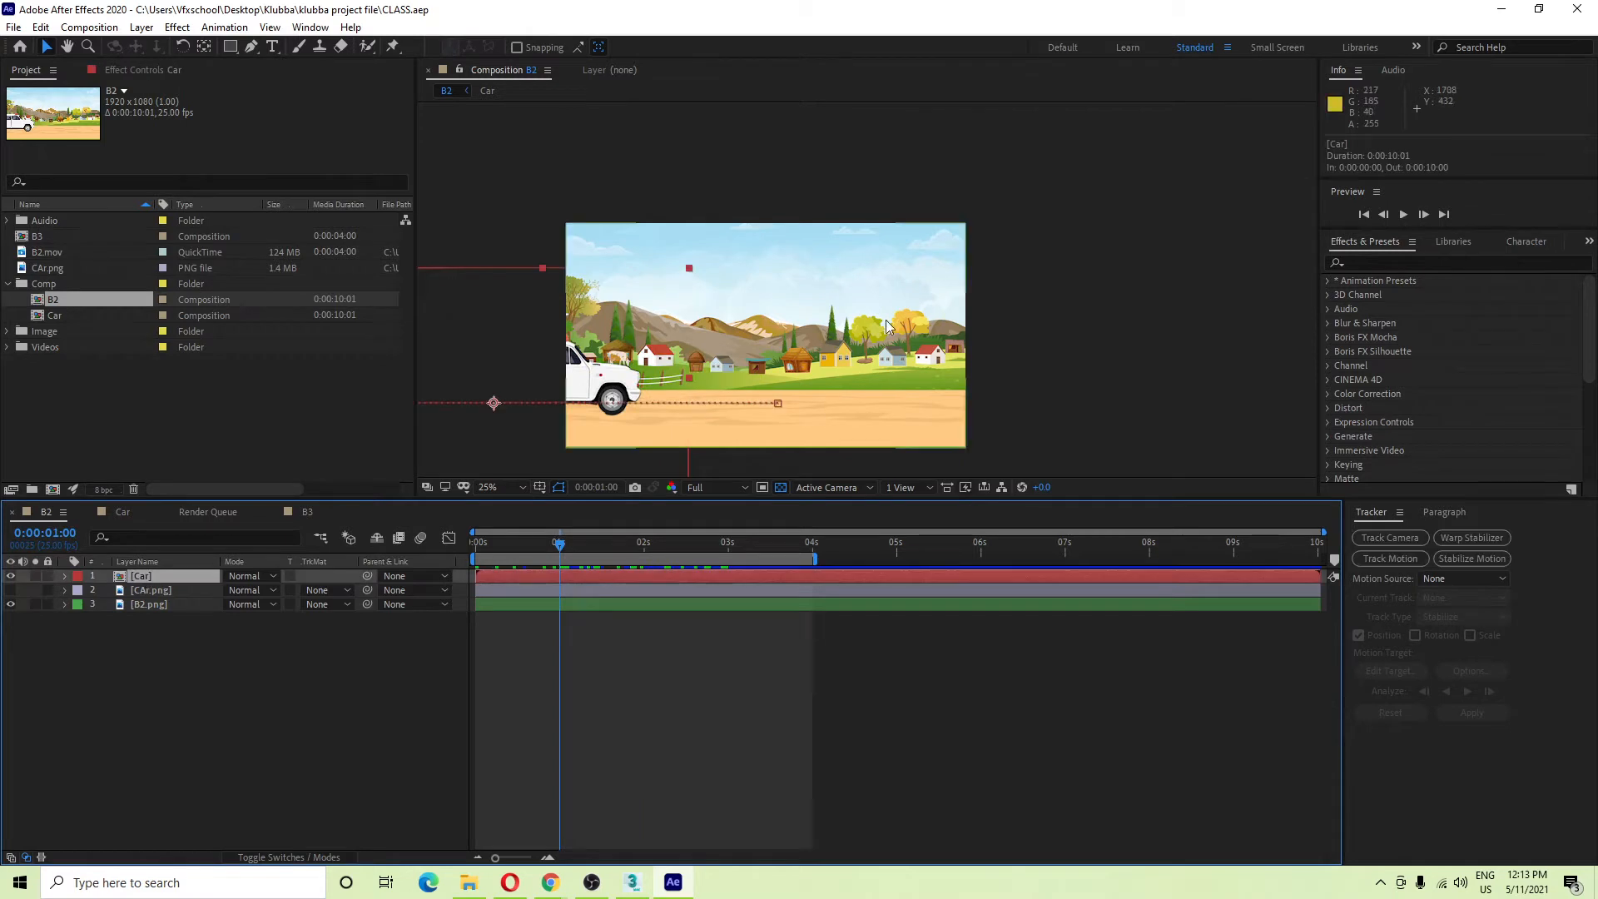
Select the Car layer and preview the car driving into the village from the start.
left_click_drag(687, 409, 926, 324)
scroll(828, 352, "up", 2)
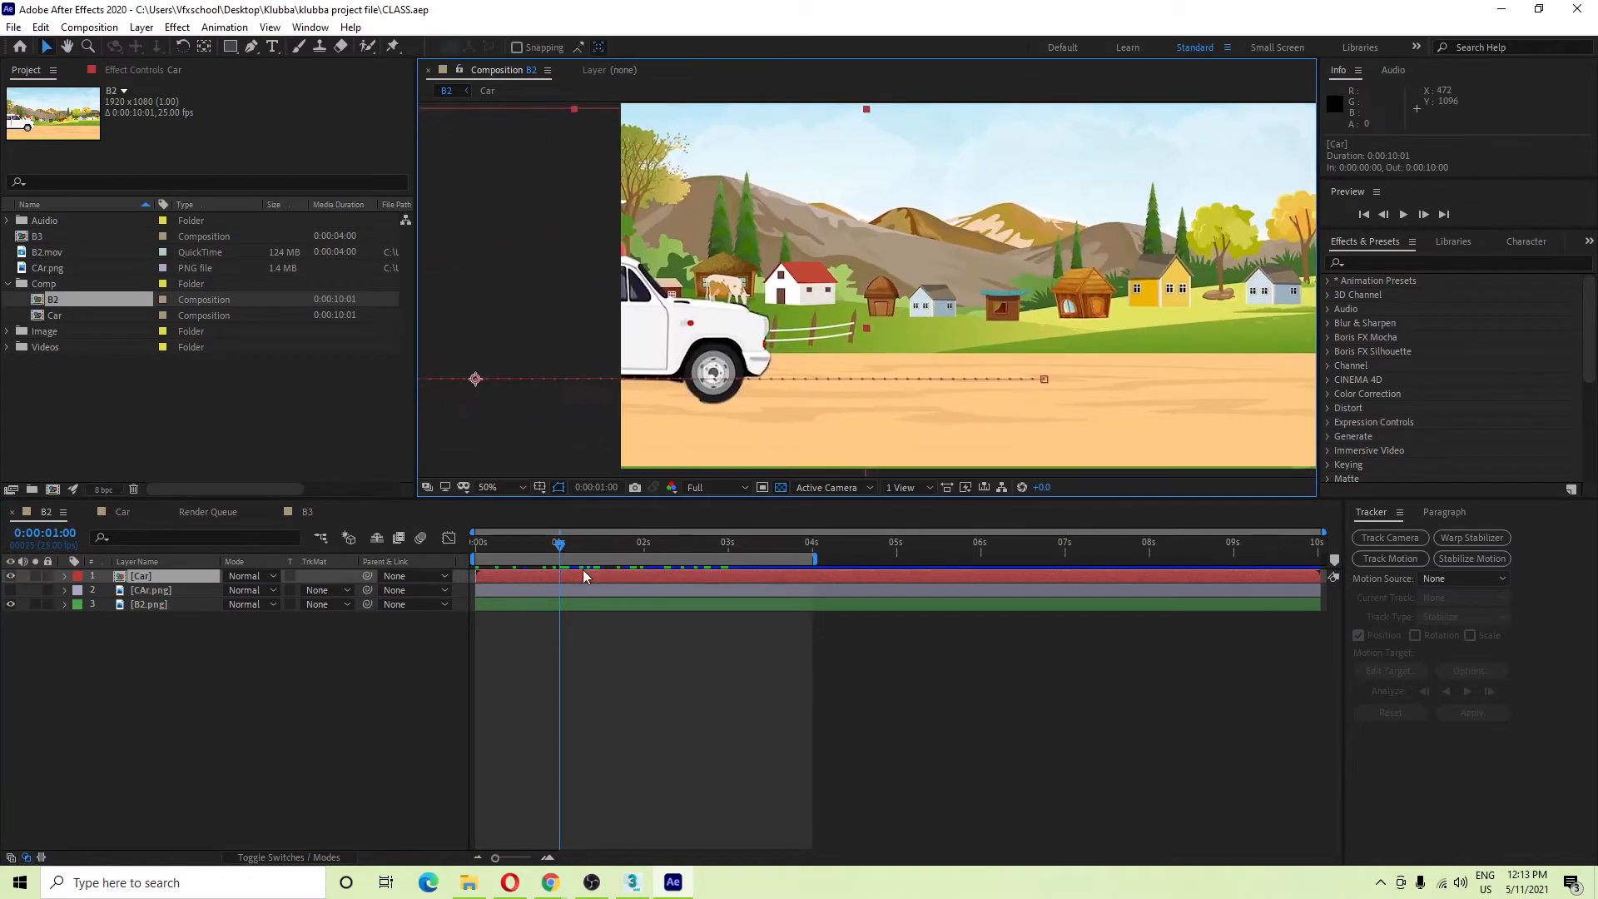
left_click_drag(561, 545, 282, 611)
key("space")
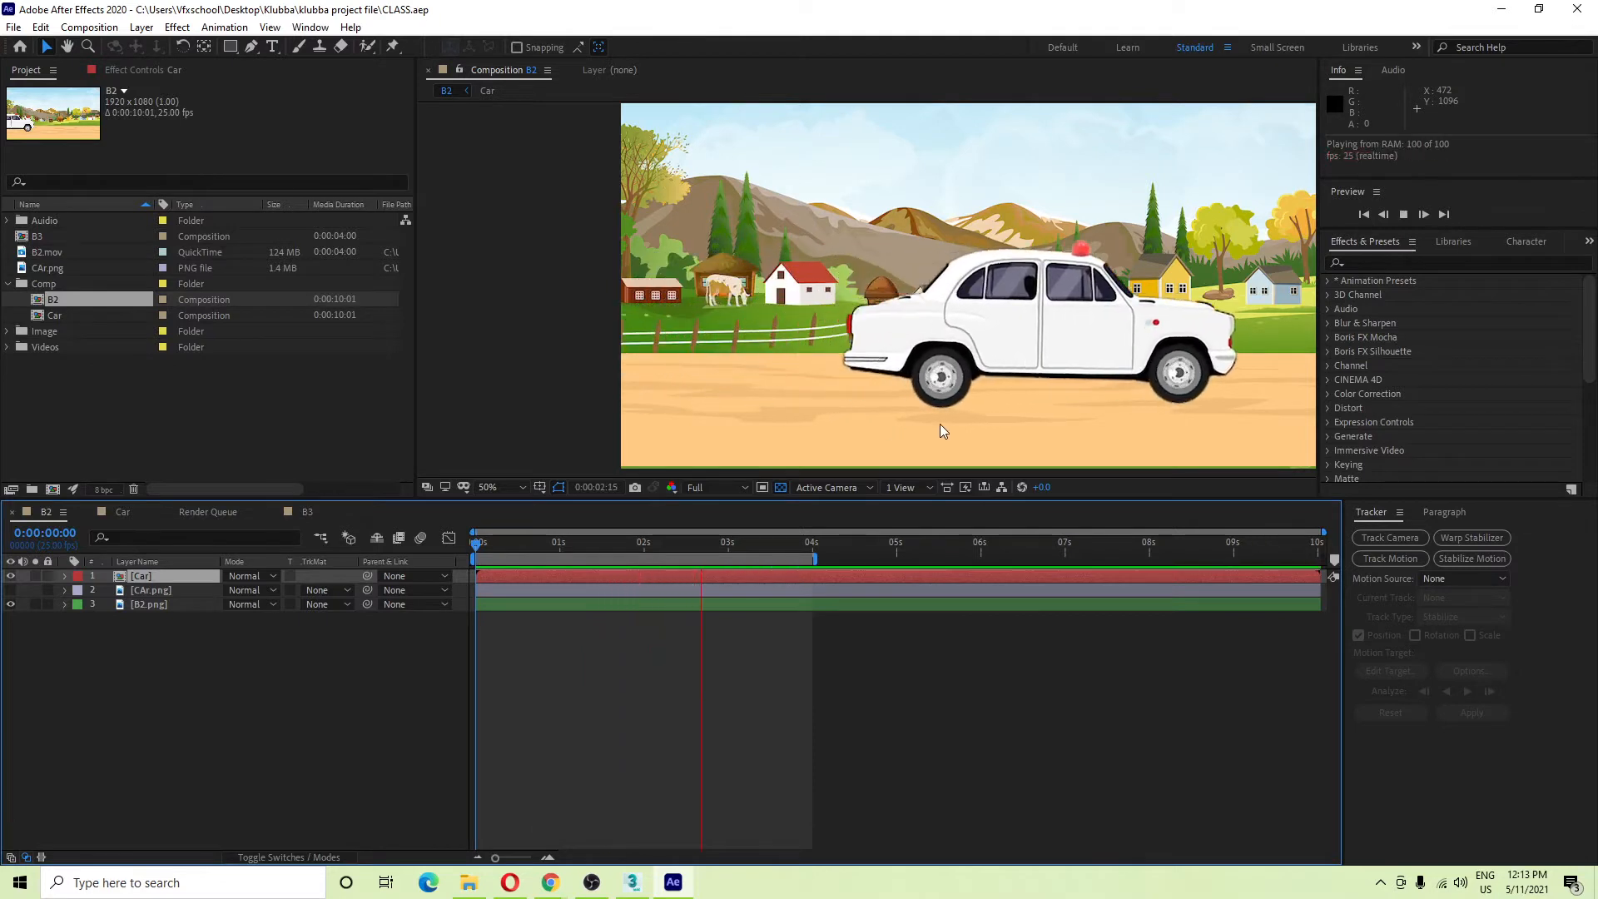
key("space")
Replay the car preview, reframe the scene, and reveal the Car layer's Position keyframes.
scroll(938, 416, "down", 2)
left_click_drag(722, 542, 464, 561)
key("space")
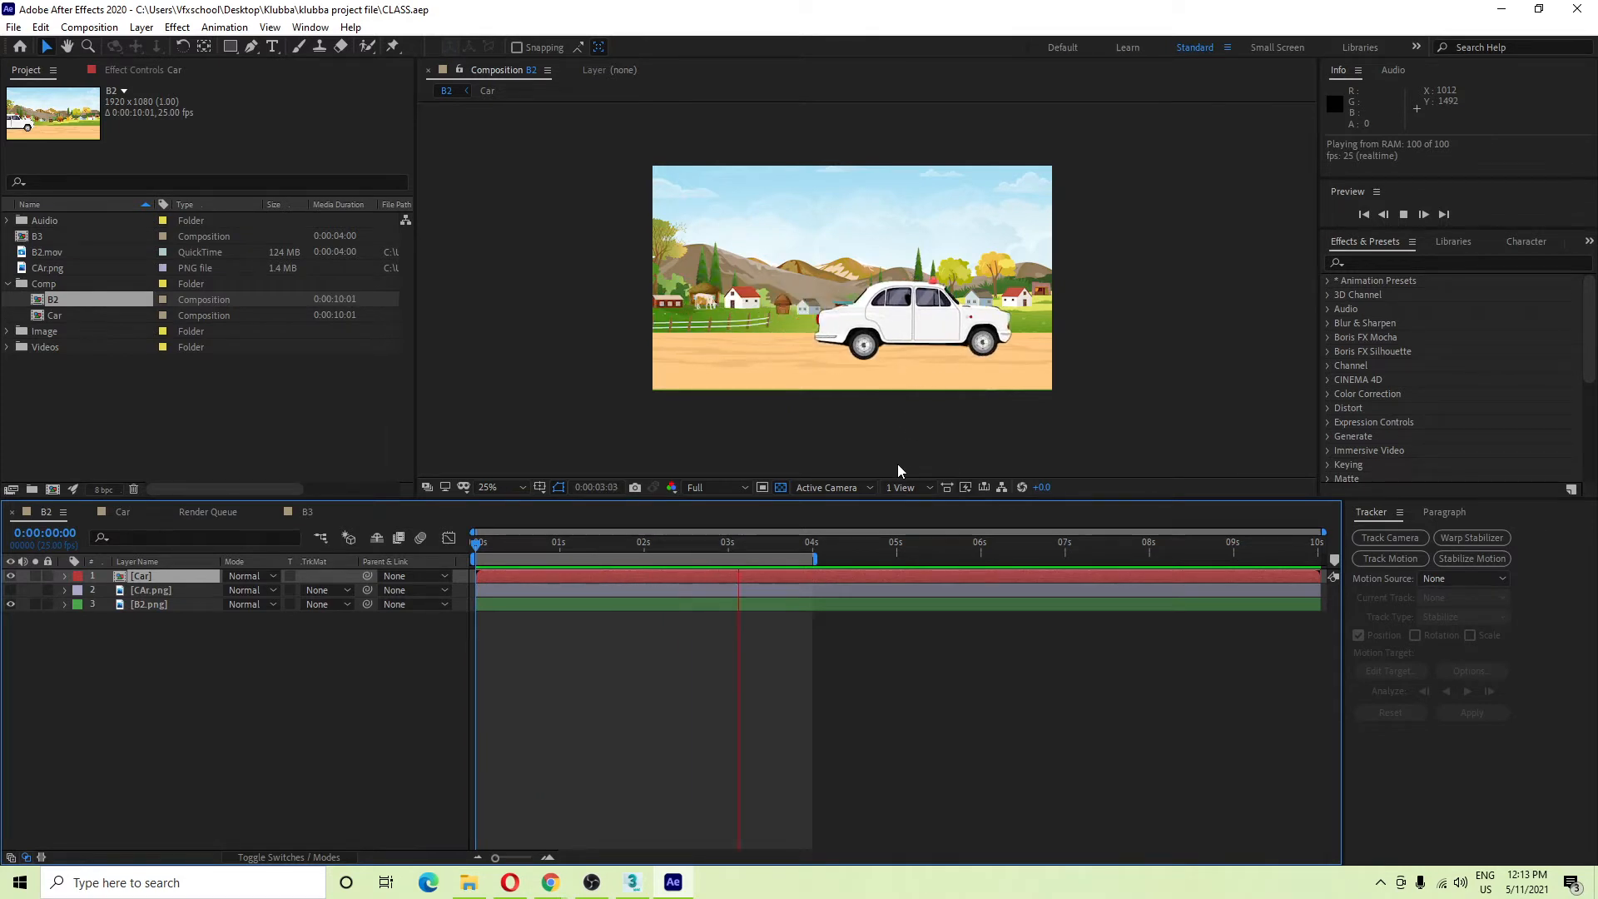
key("space")
scroll(887, 356, "up", 2)
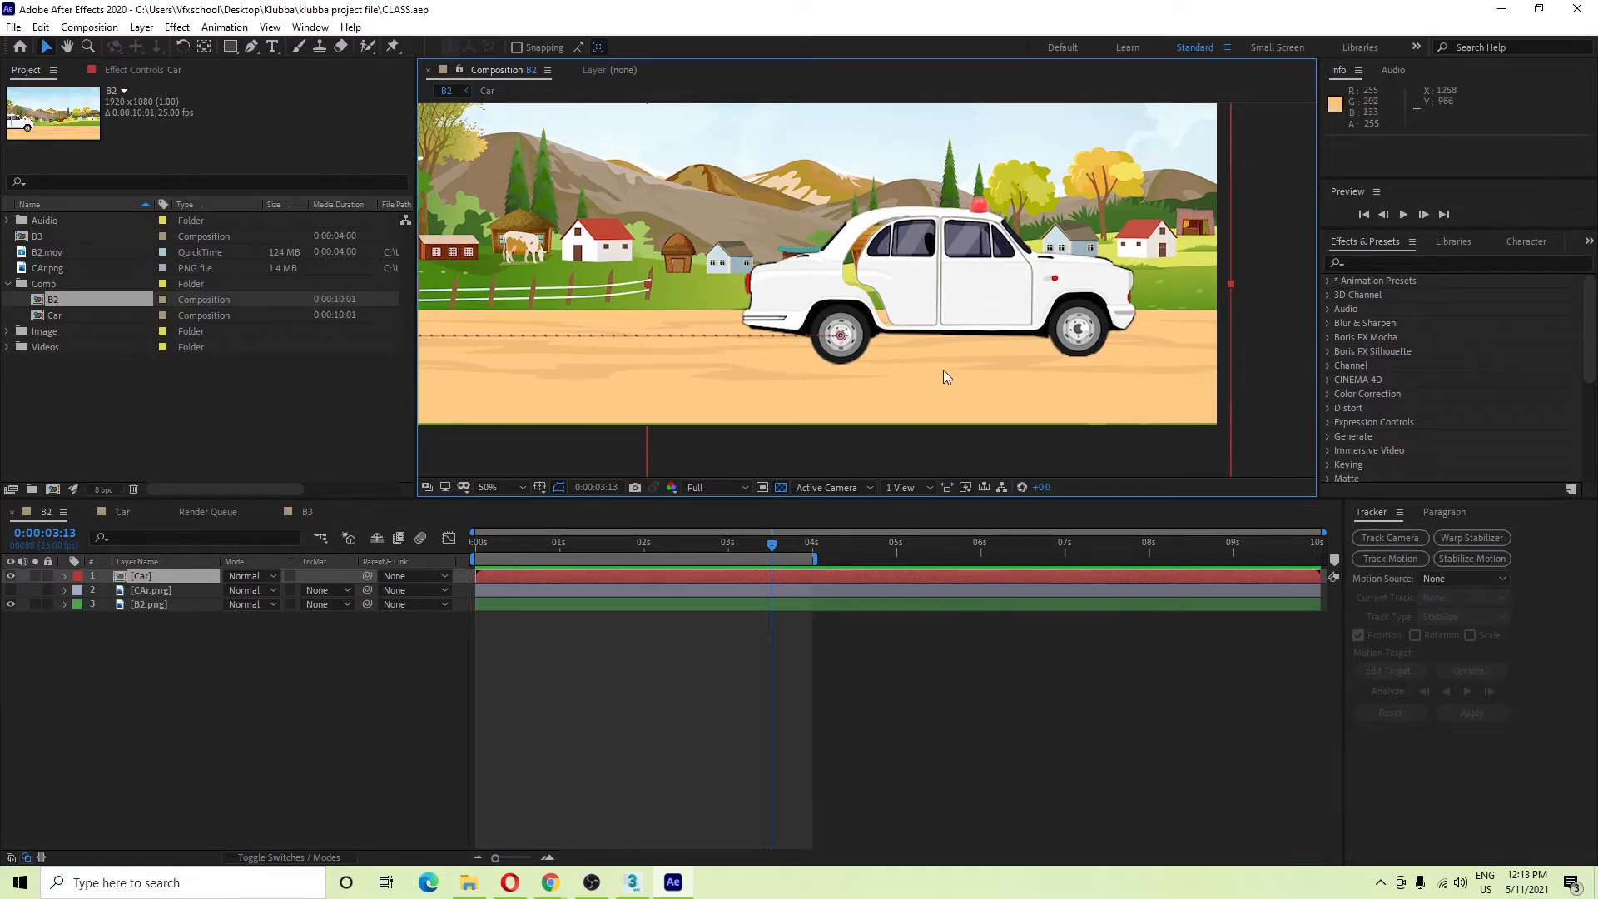
scroll(951, 348, "down", 2)
left_click_drag(1020, 353, 1015, 355)
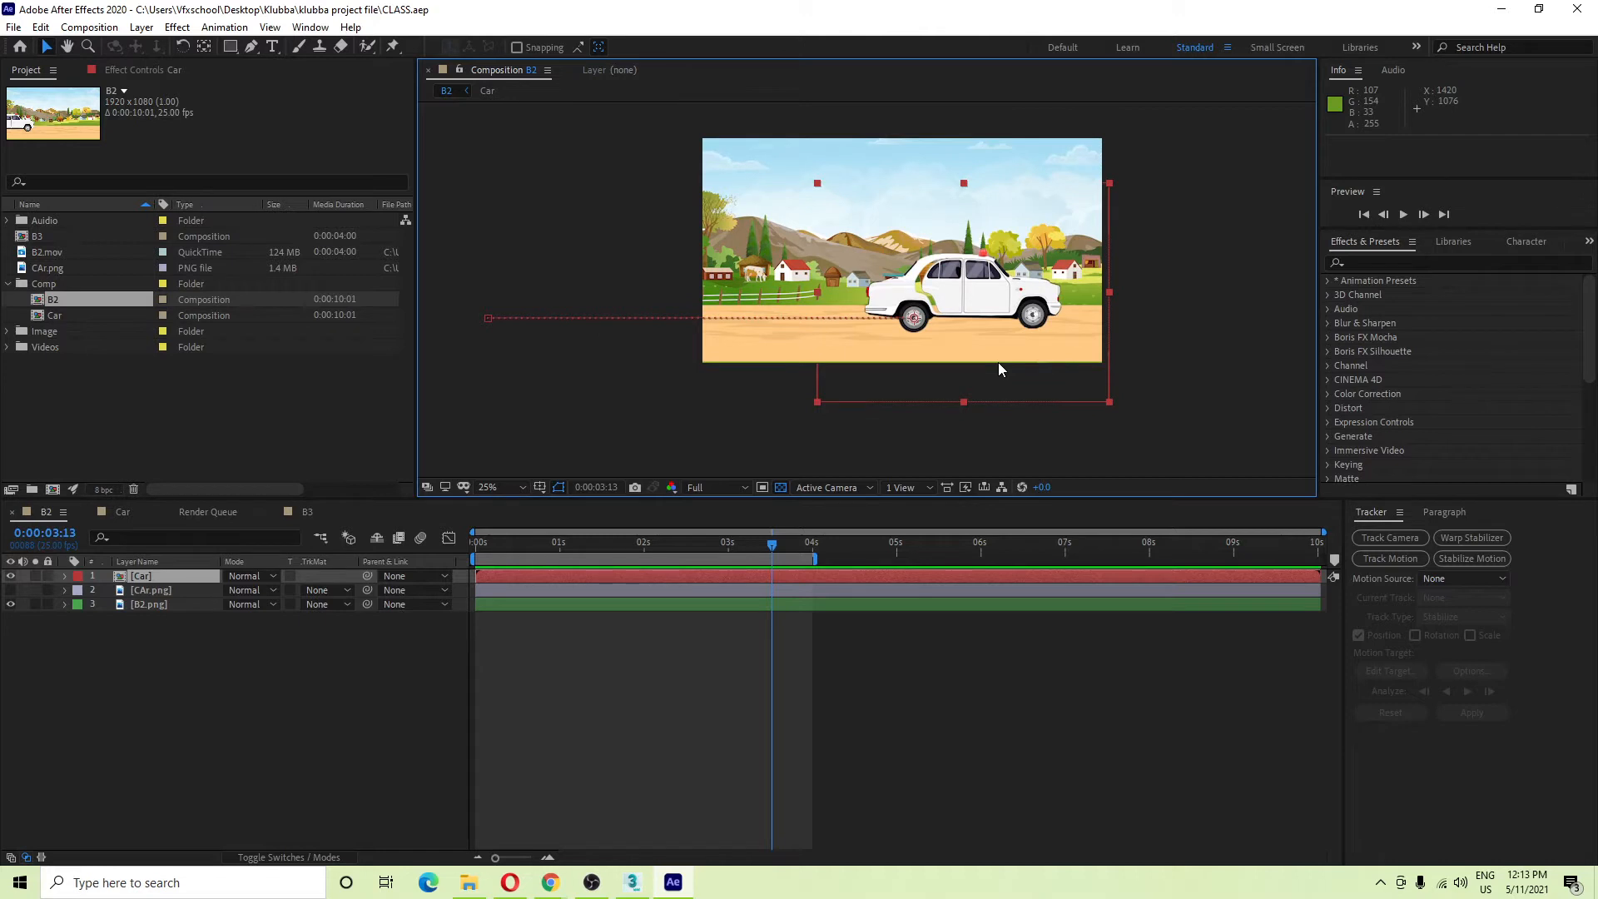
key("p")
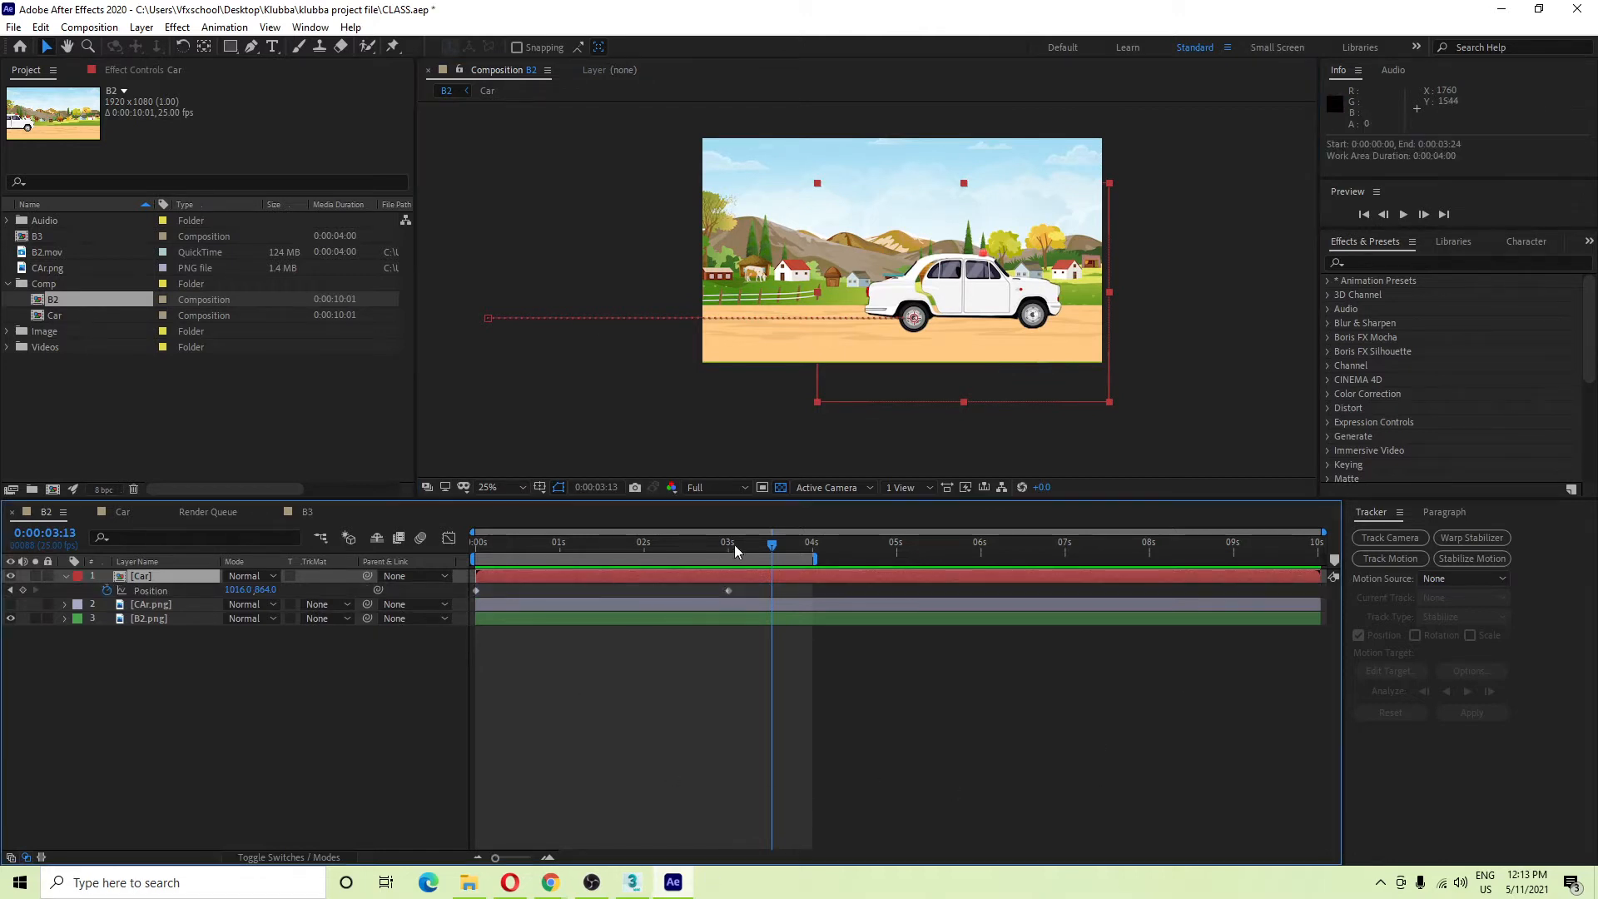
key("Home")
left_click_drag(728, 591, 533, 604)
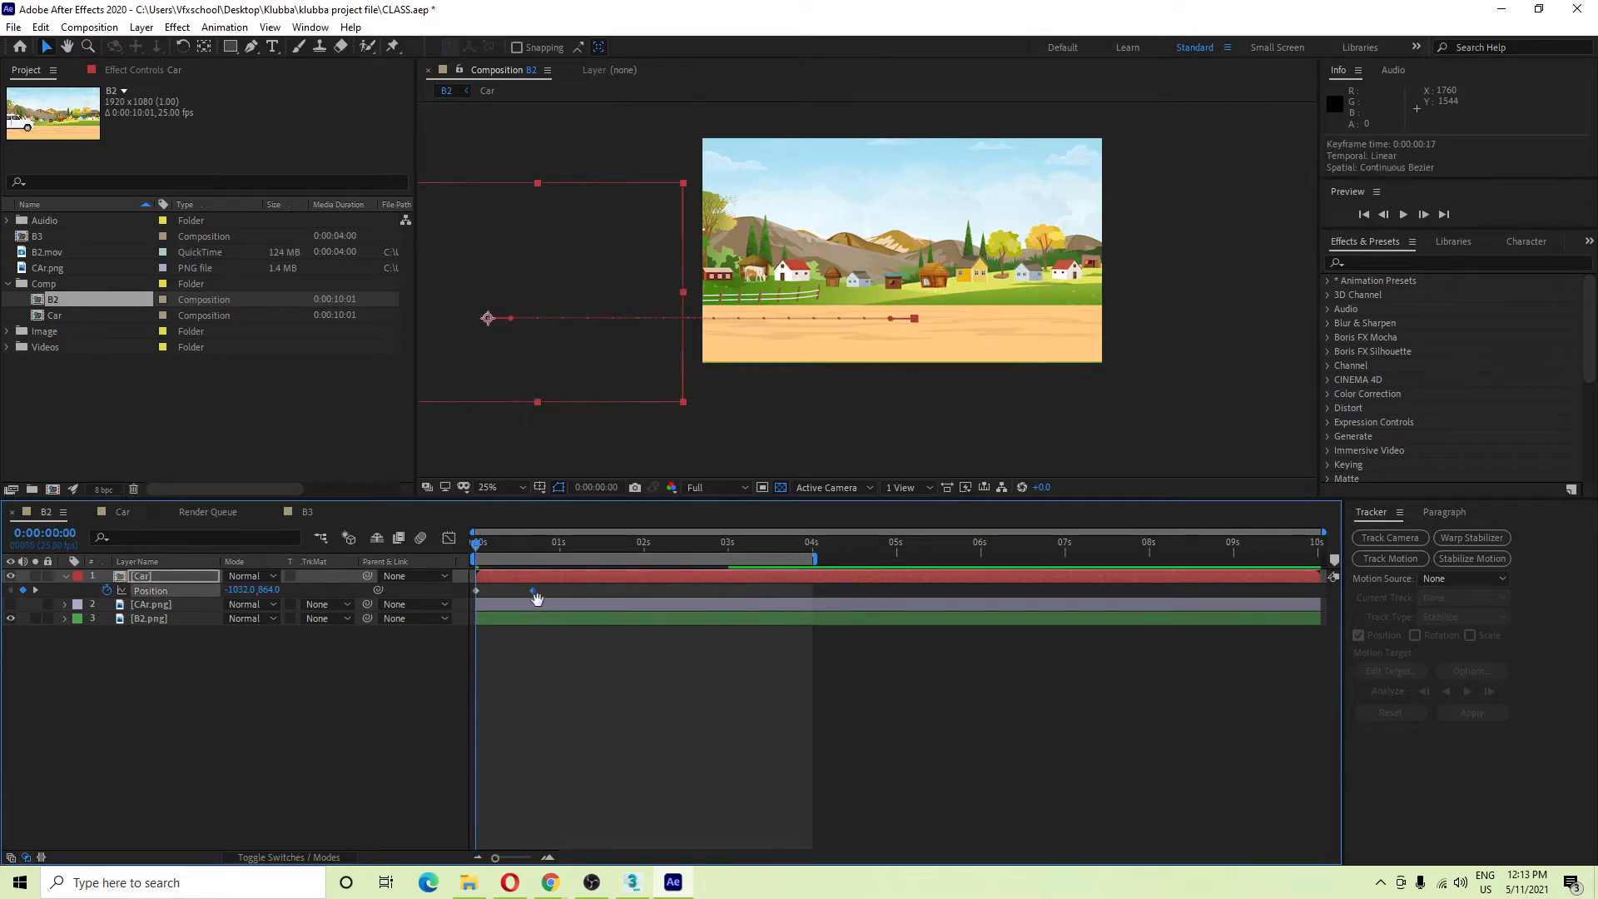
key("space")
key("space")
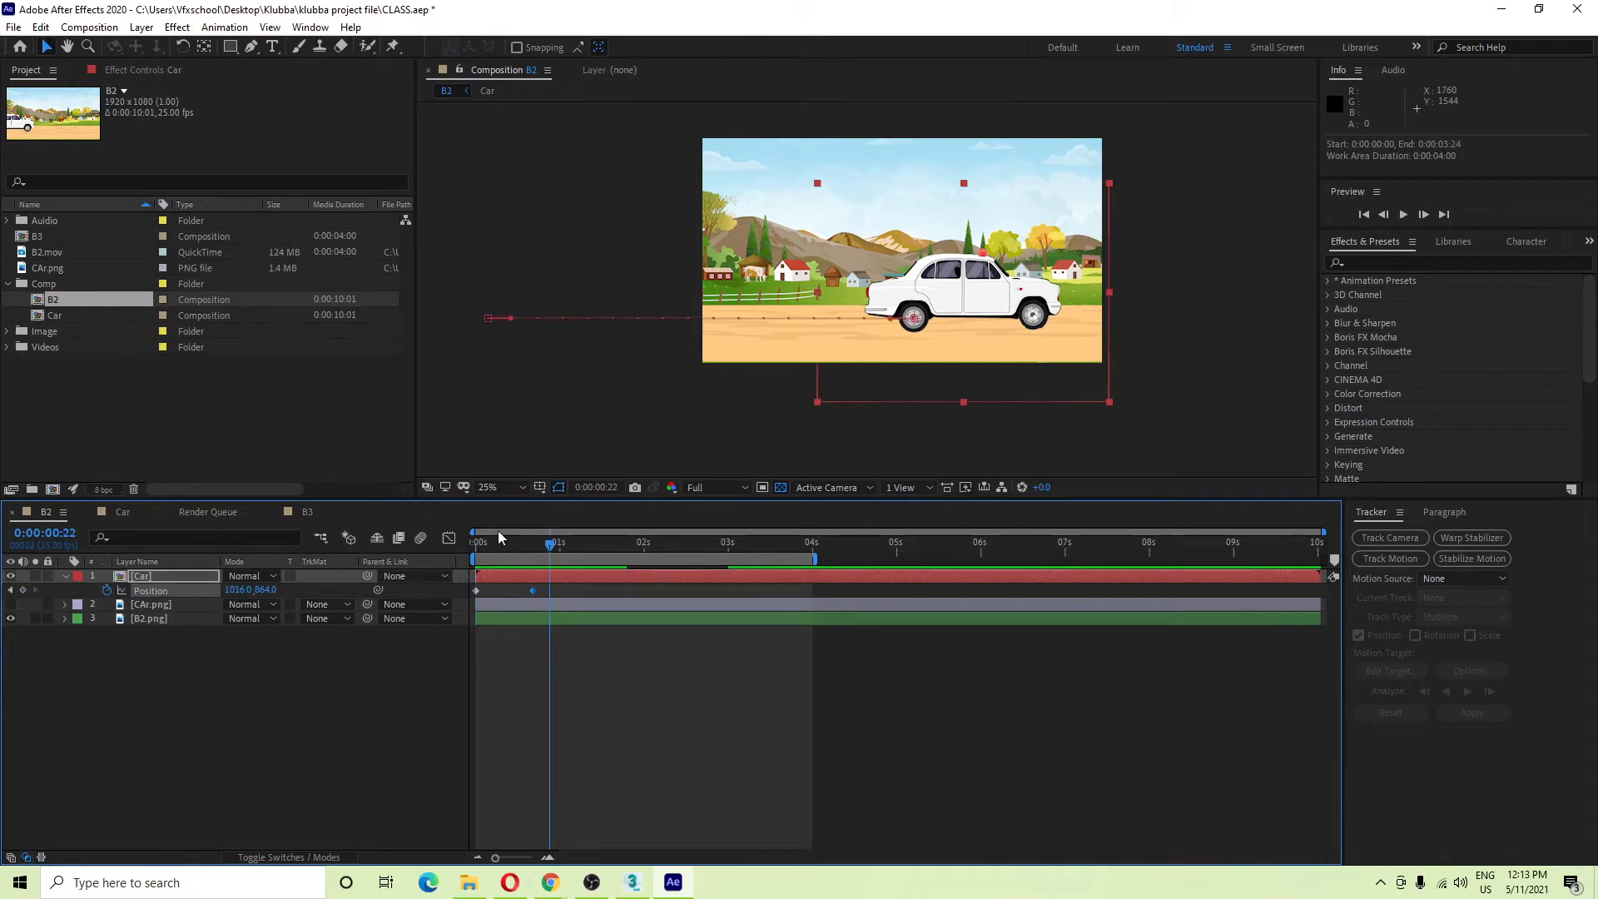
left_click_drag(498, 542, 2, 767)
key("space")
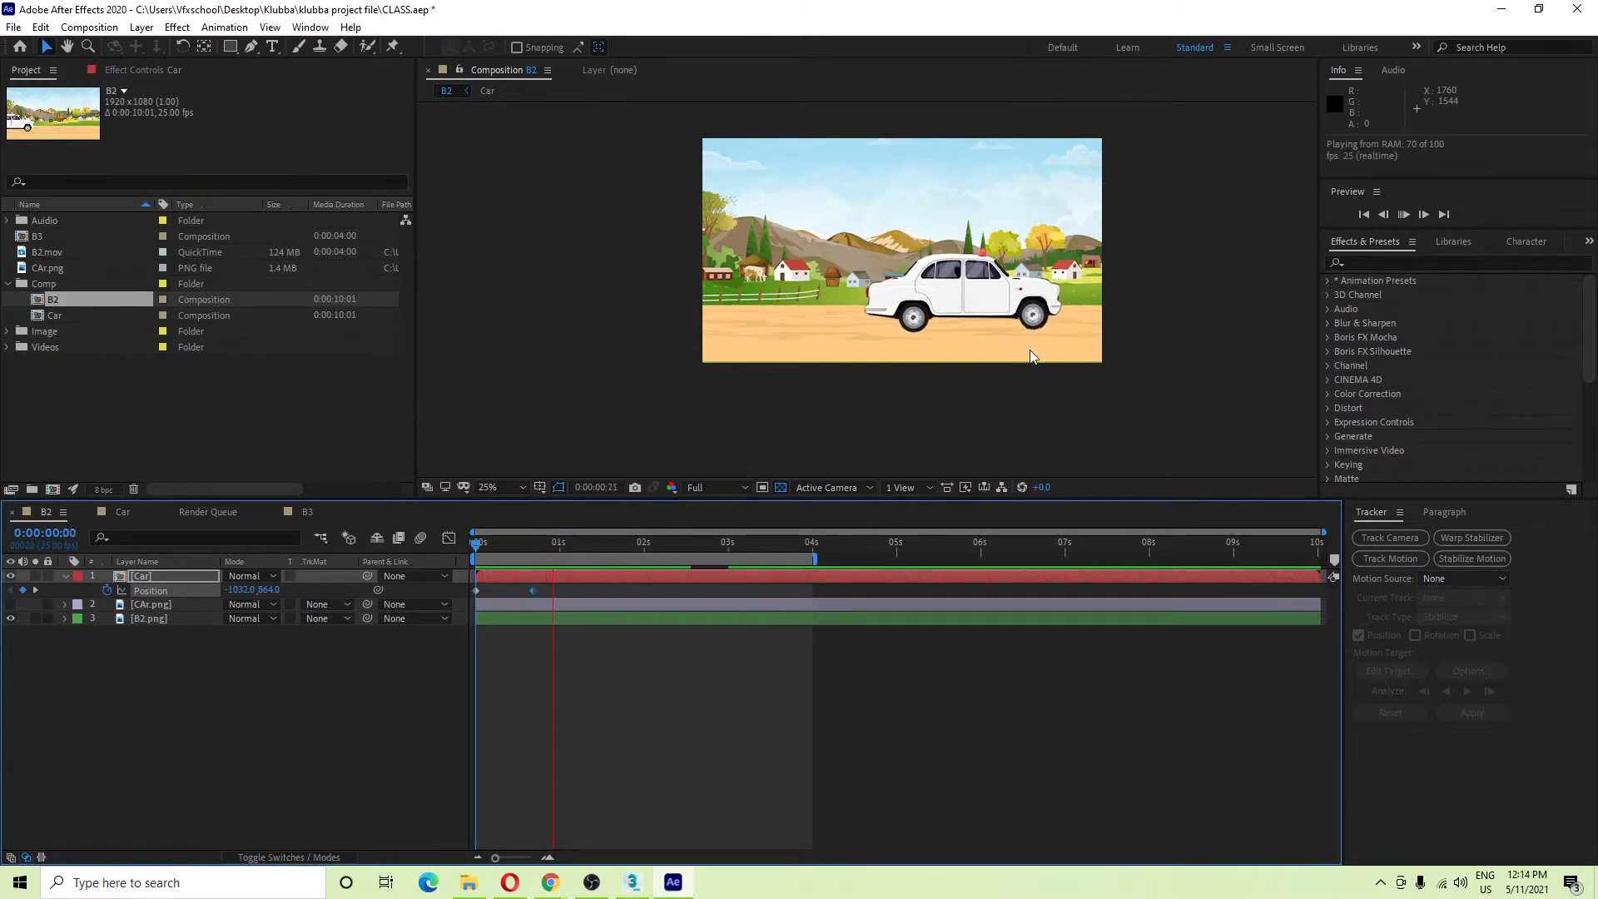
key("space")
key("space")
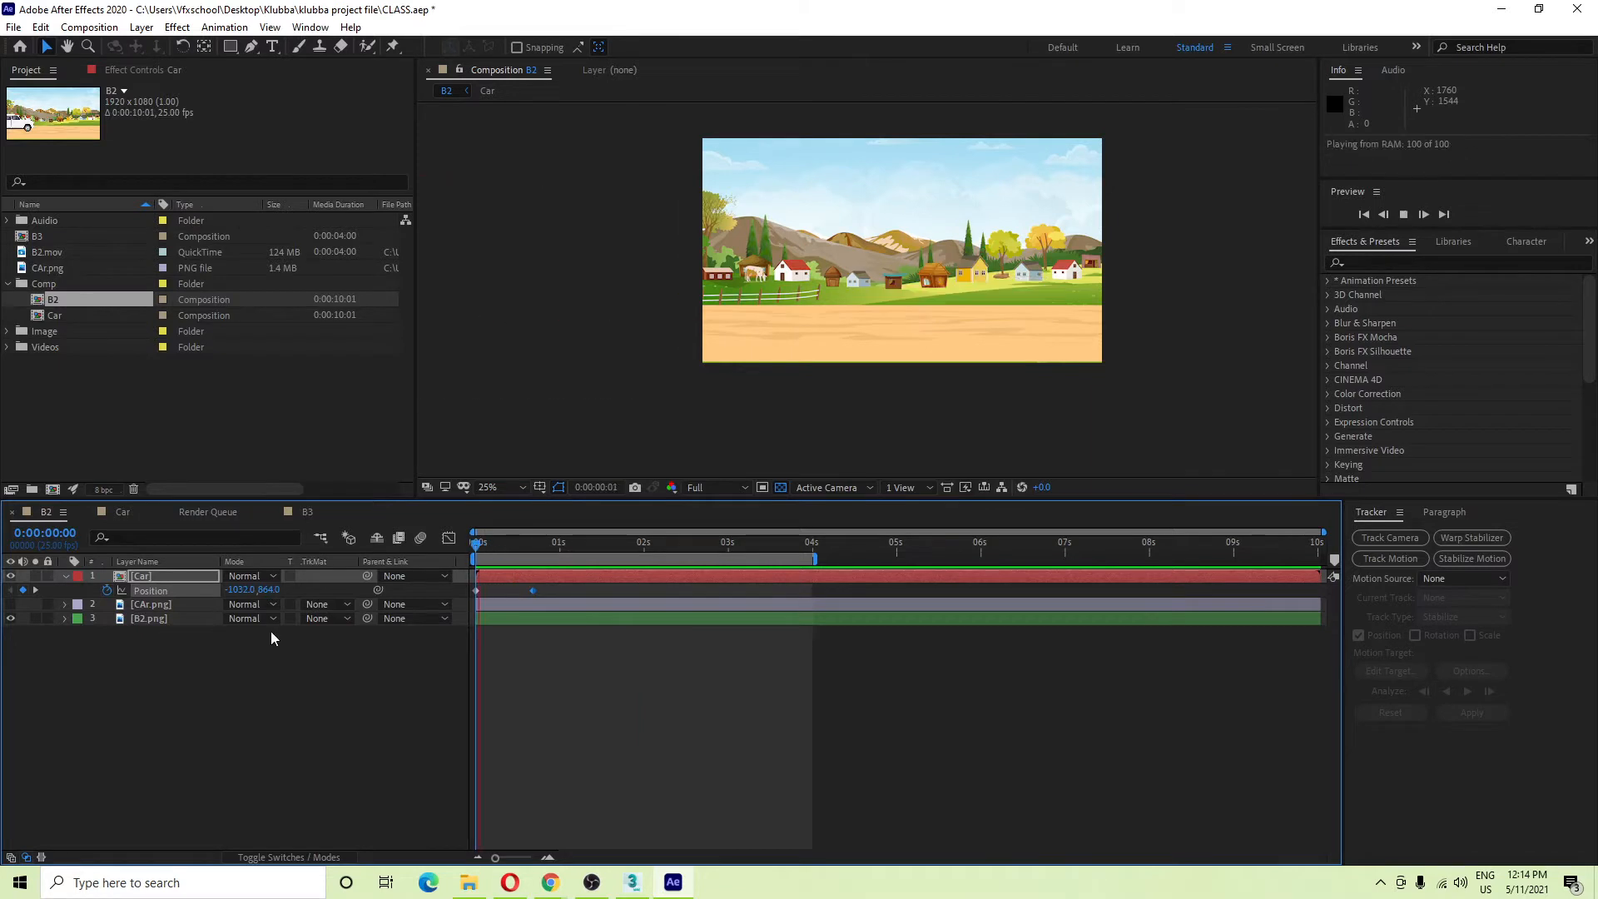
key("space")
key("Home")
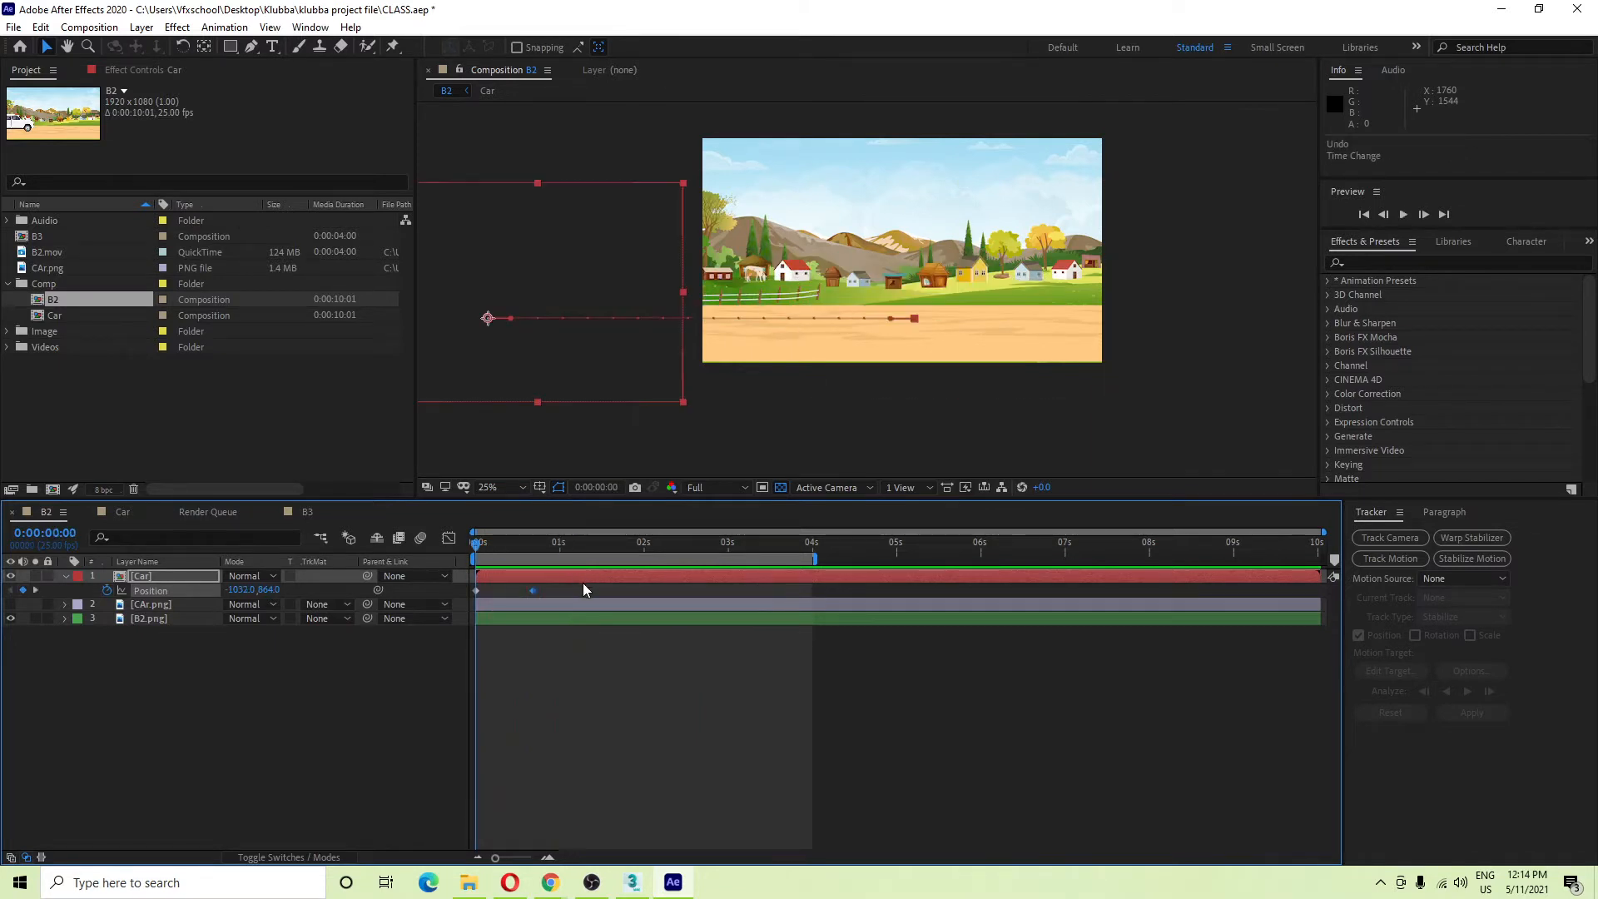
key("ctrl+x")
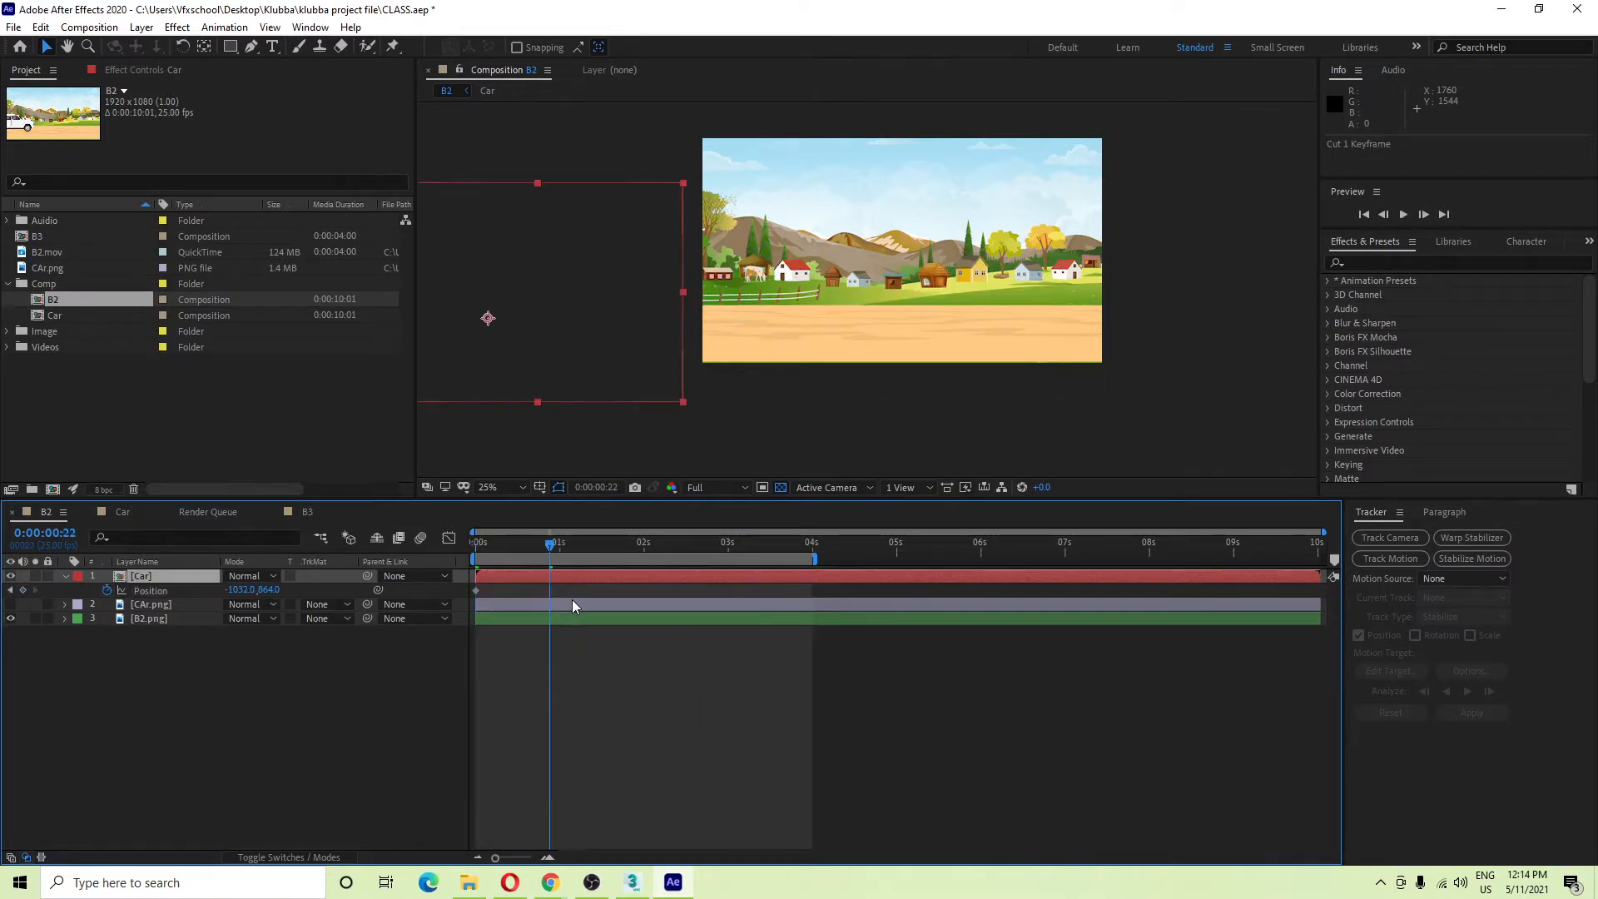
key("ctrl+z")
key("ctrl+z")
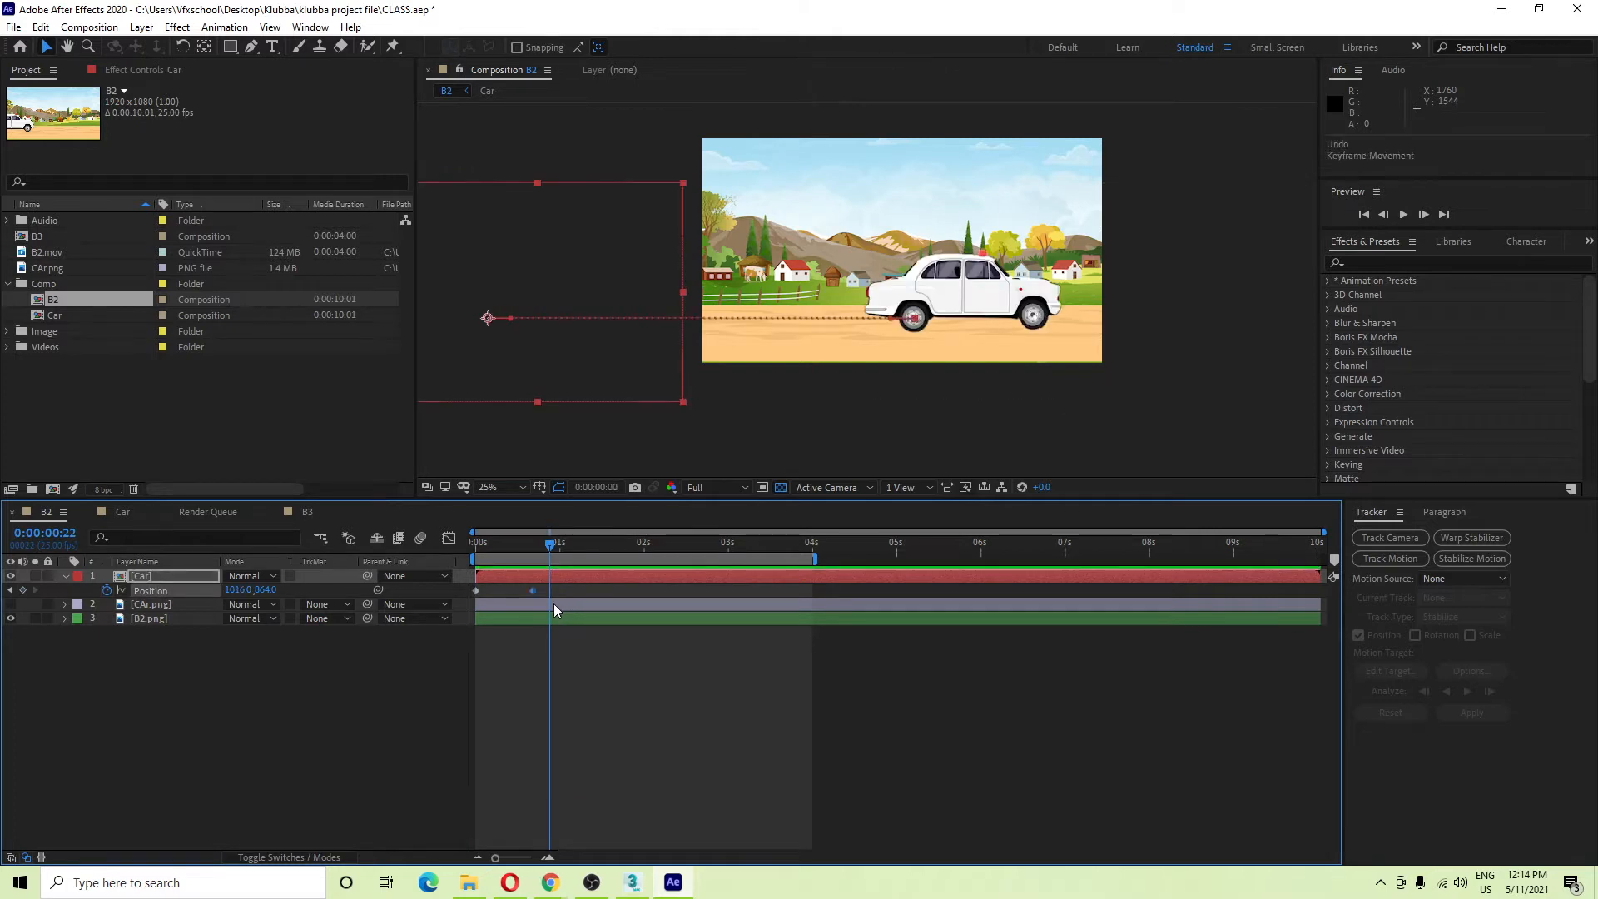
key("ctrl+z")
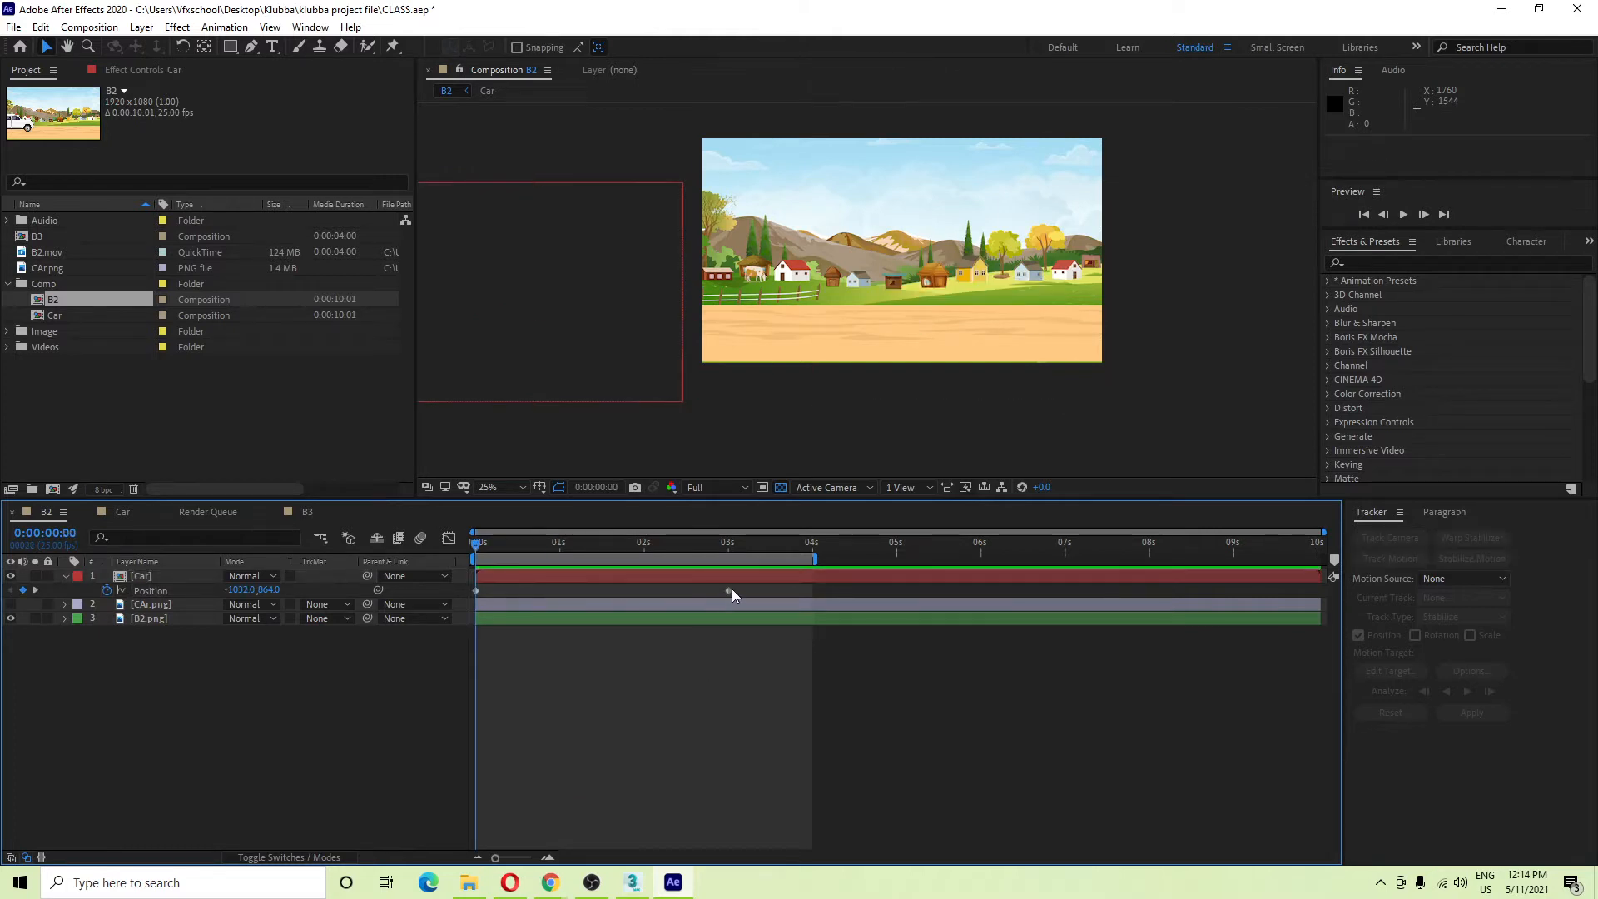
left_click_drag(731, 588, 1106, 596)
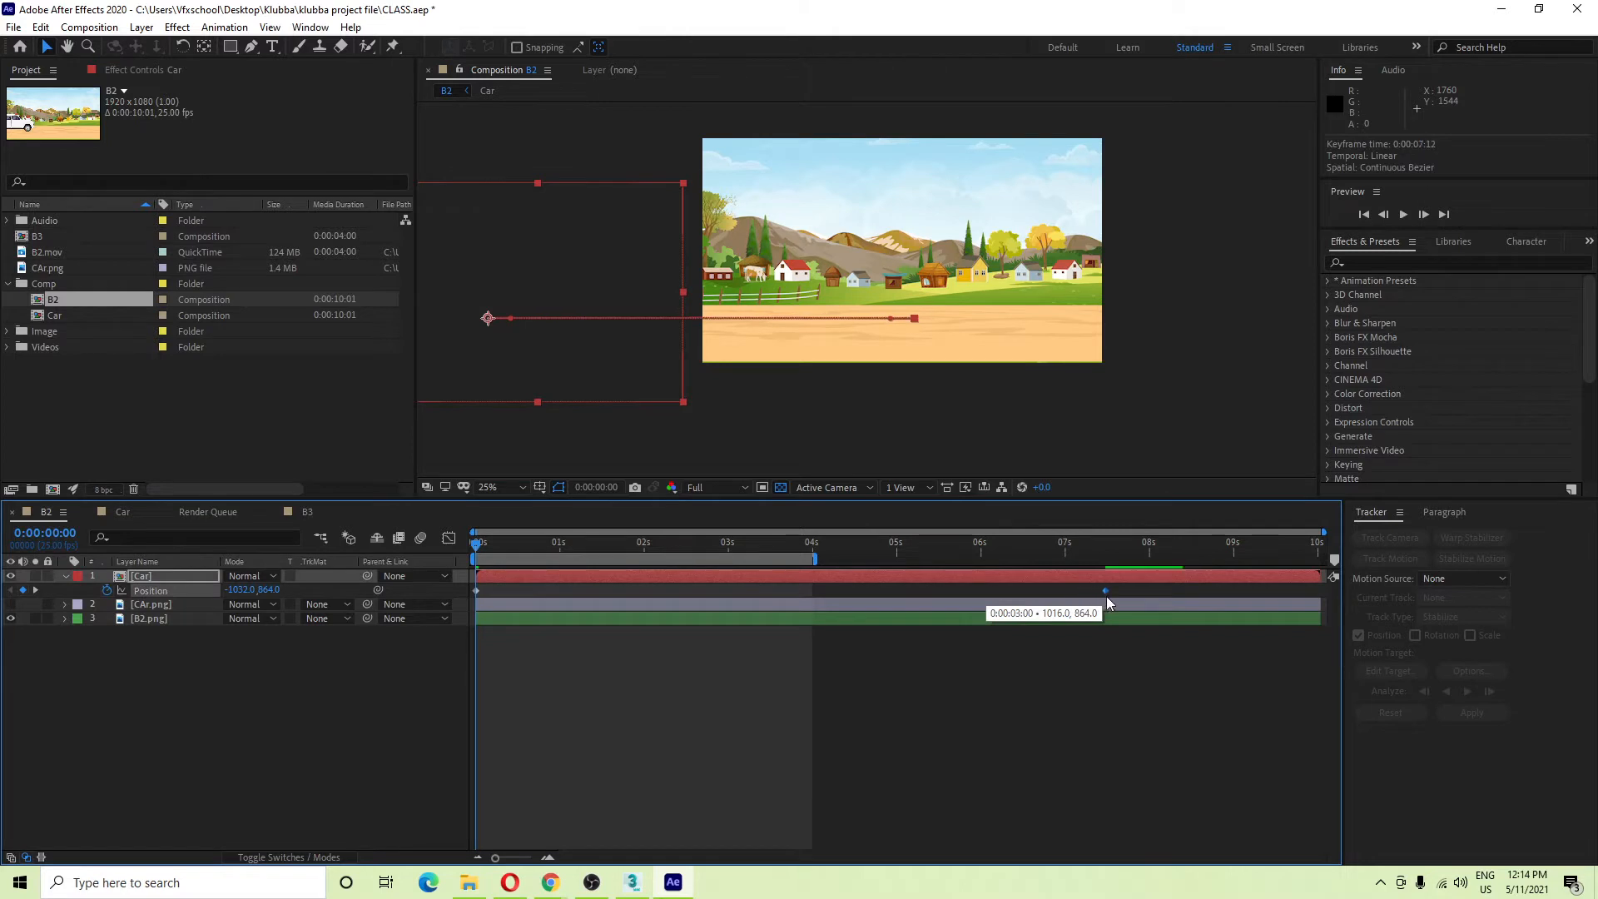
key("space")
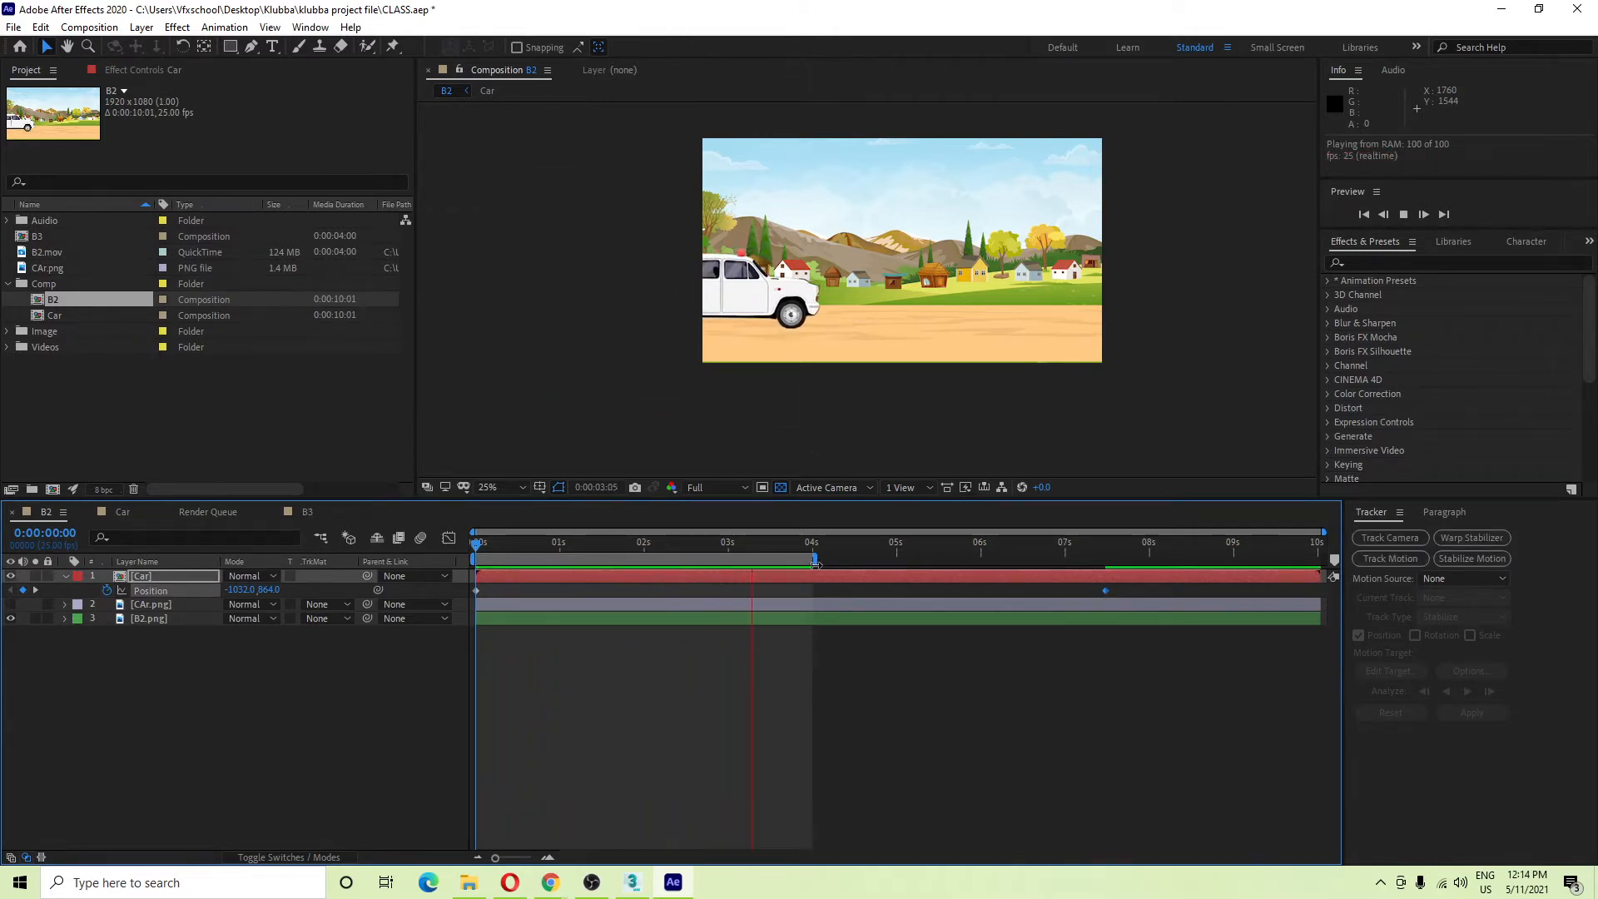
left_click_drag(814, 557, 1173, 557)
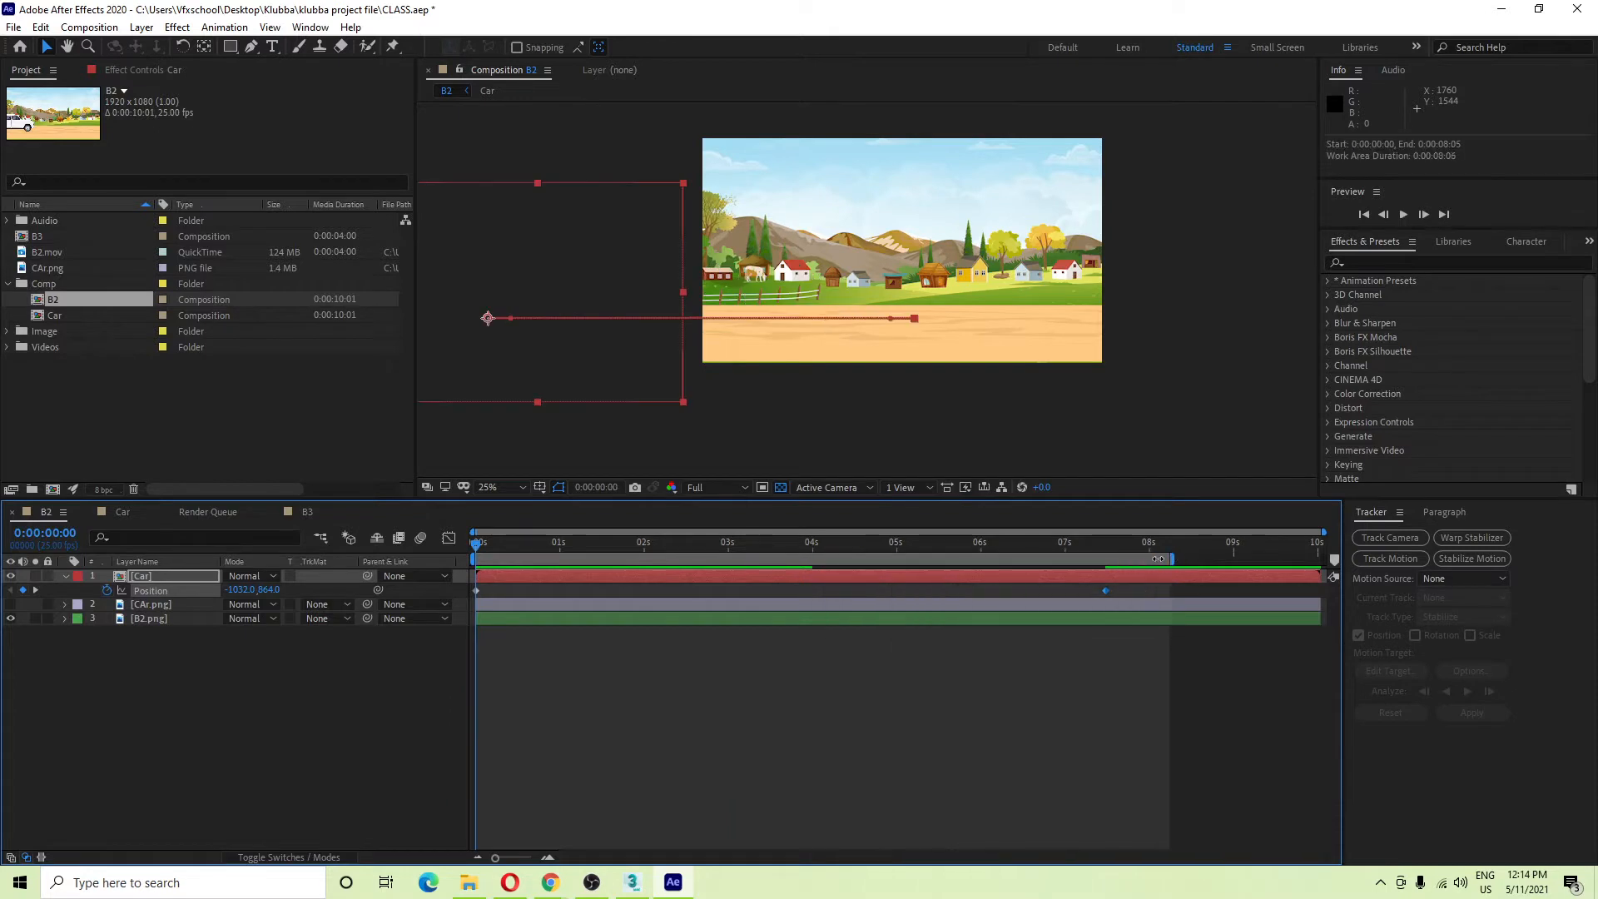
key("space")
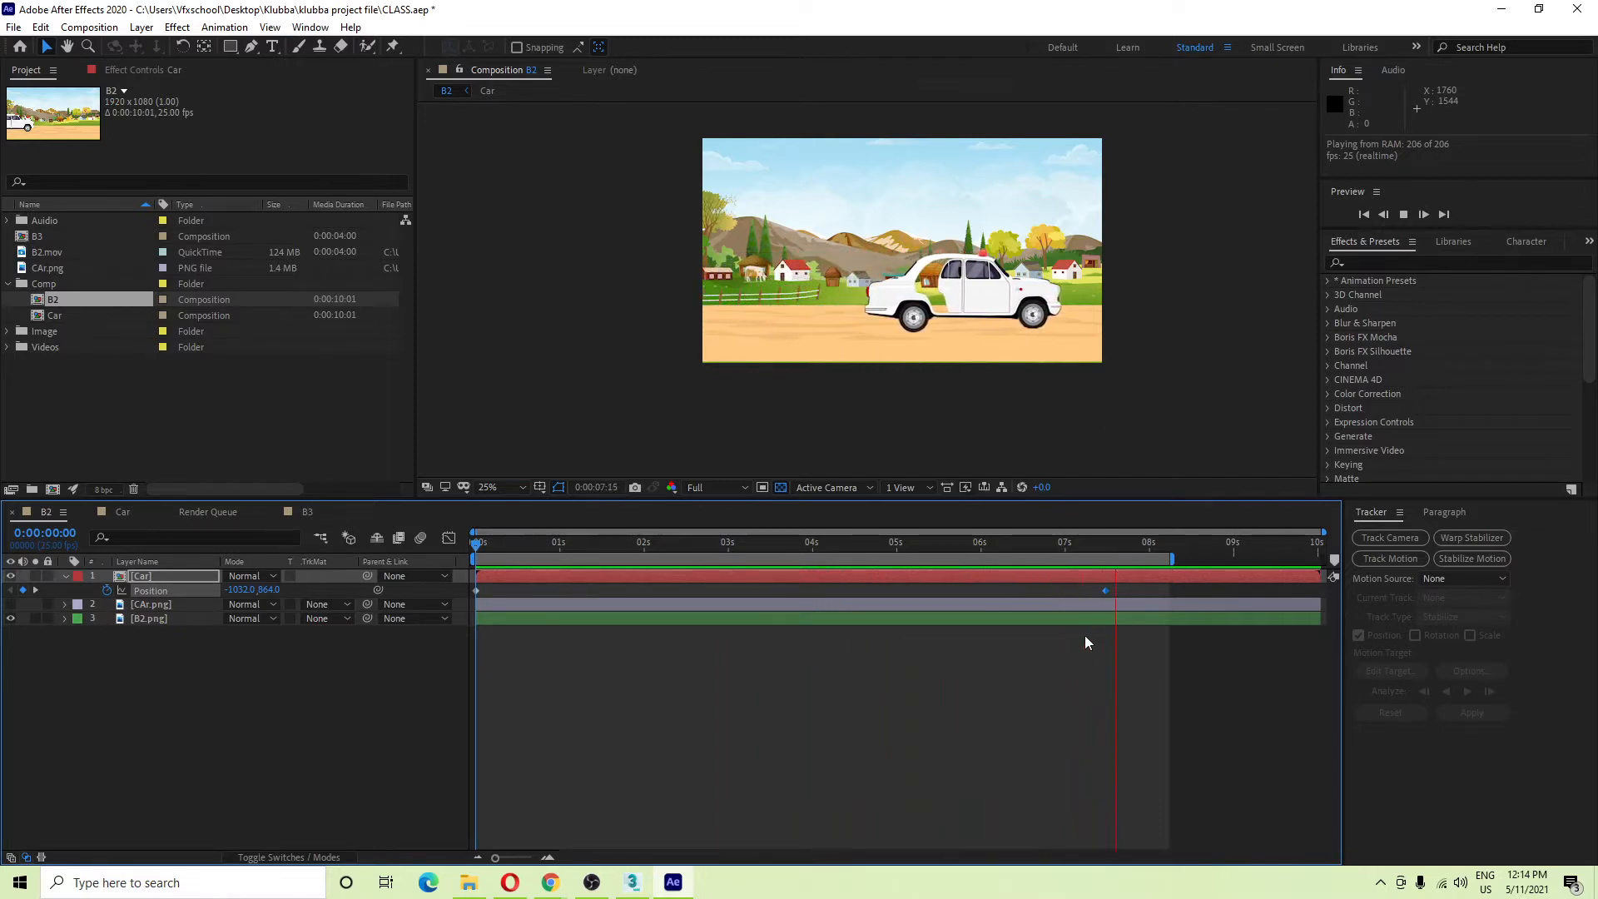
key("space")
key("ctrl+z")
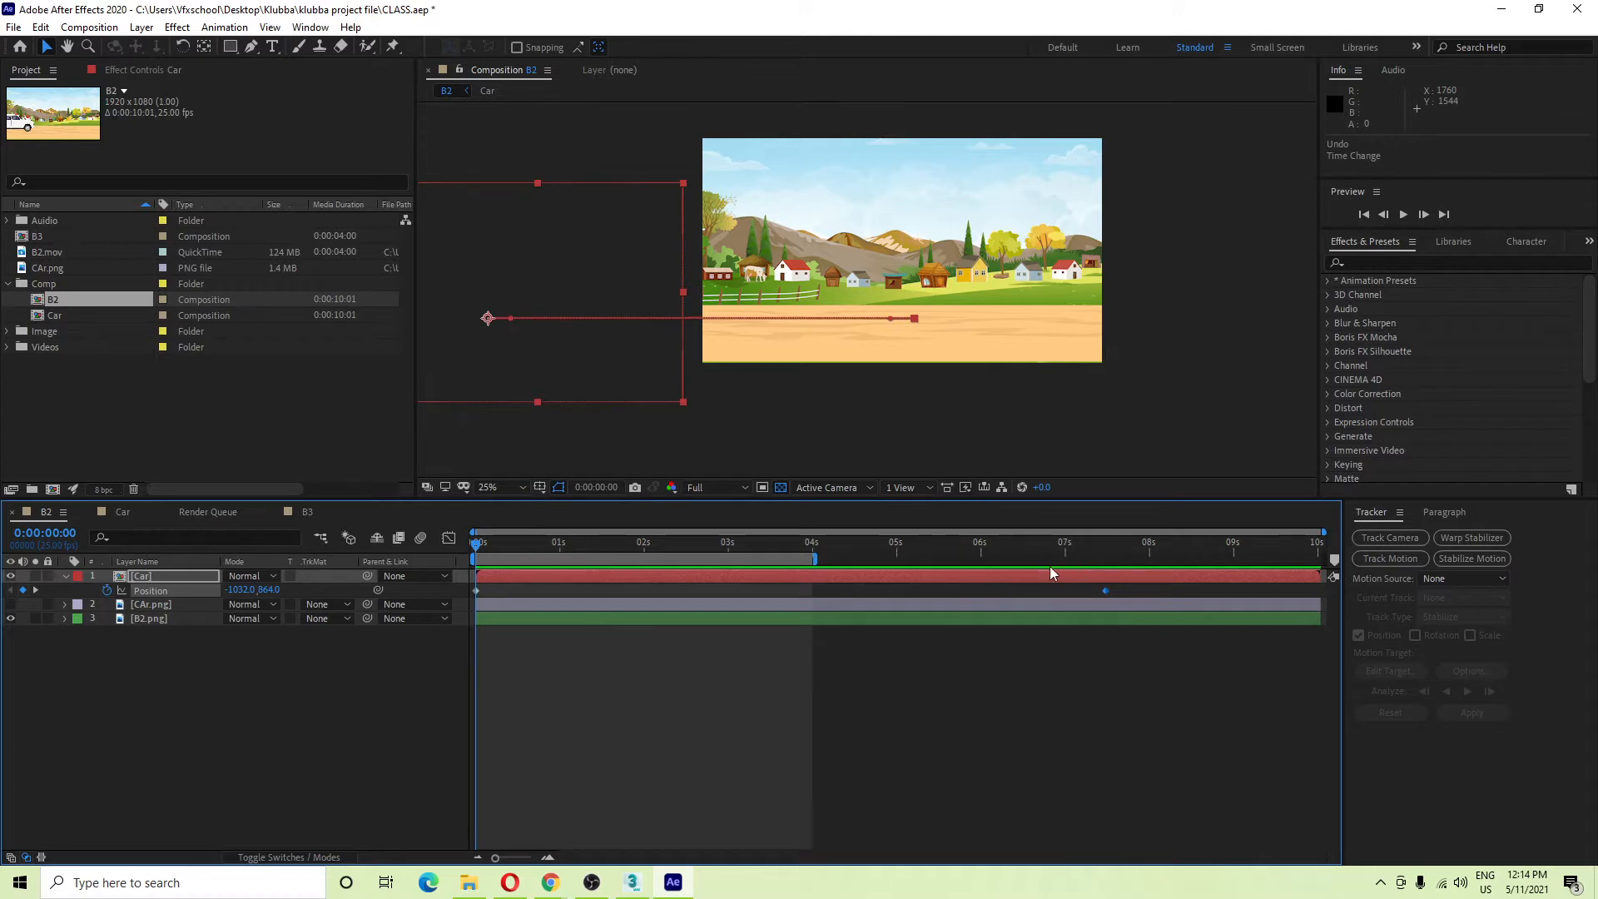
key("ctrl+z")
left_click_drag(769, 591, 371, 591)
Check the keyframe's Keyframe Assistant menu, then add motion_easing_easy_ease.gif to B2 and scale it up.
right_click(728, 591)
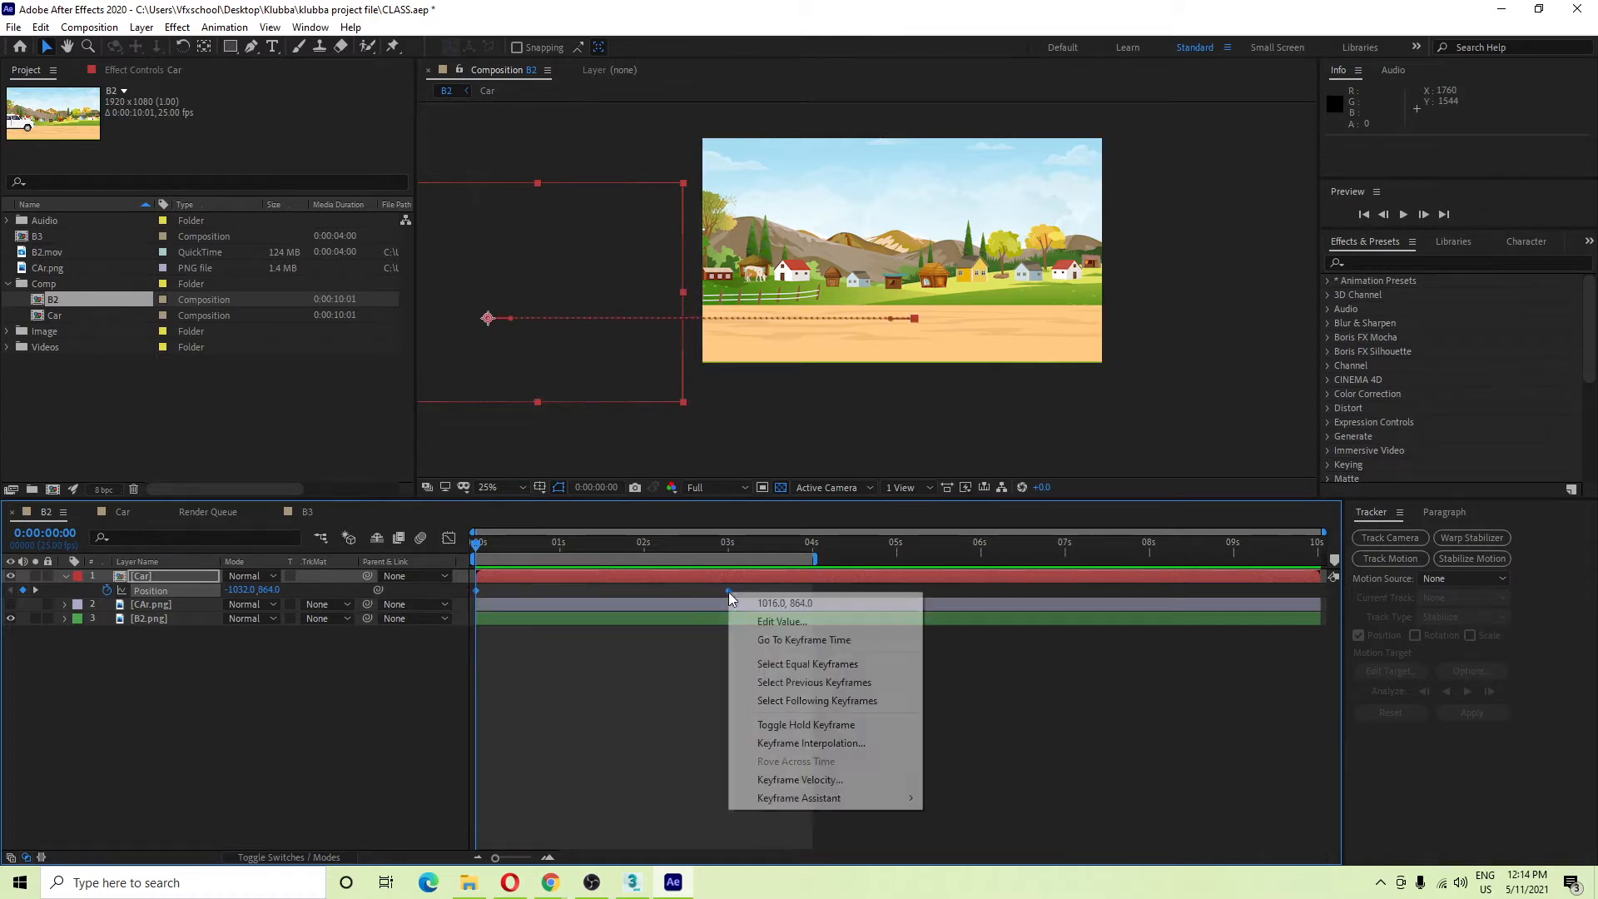
mouse_move(866, 805)
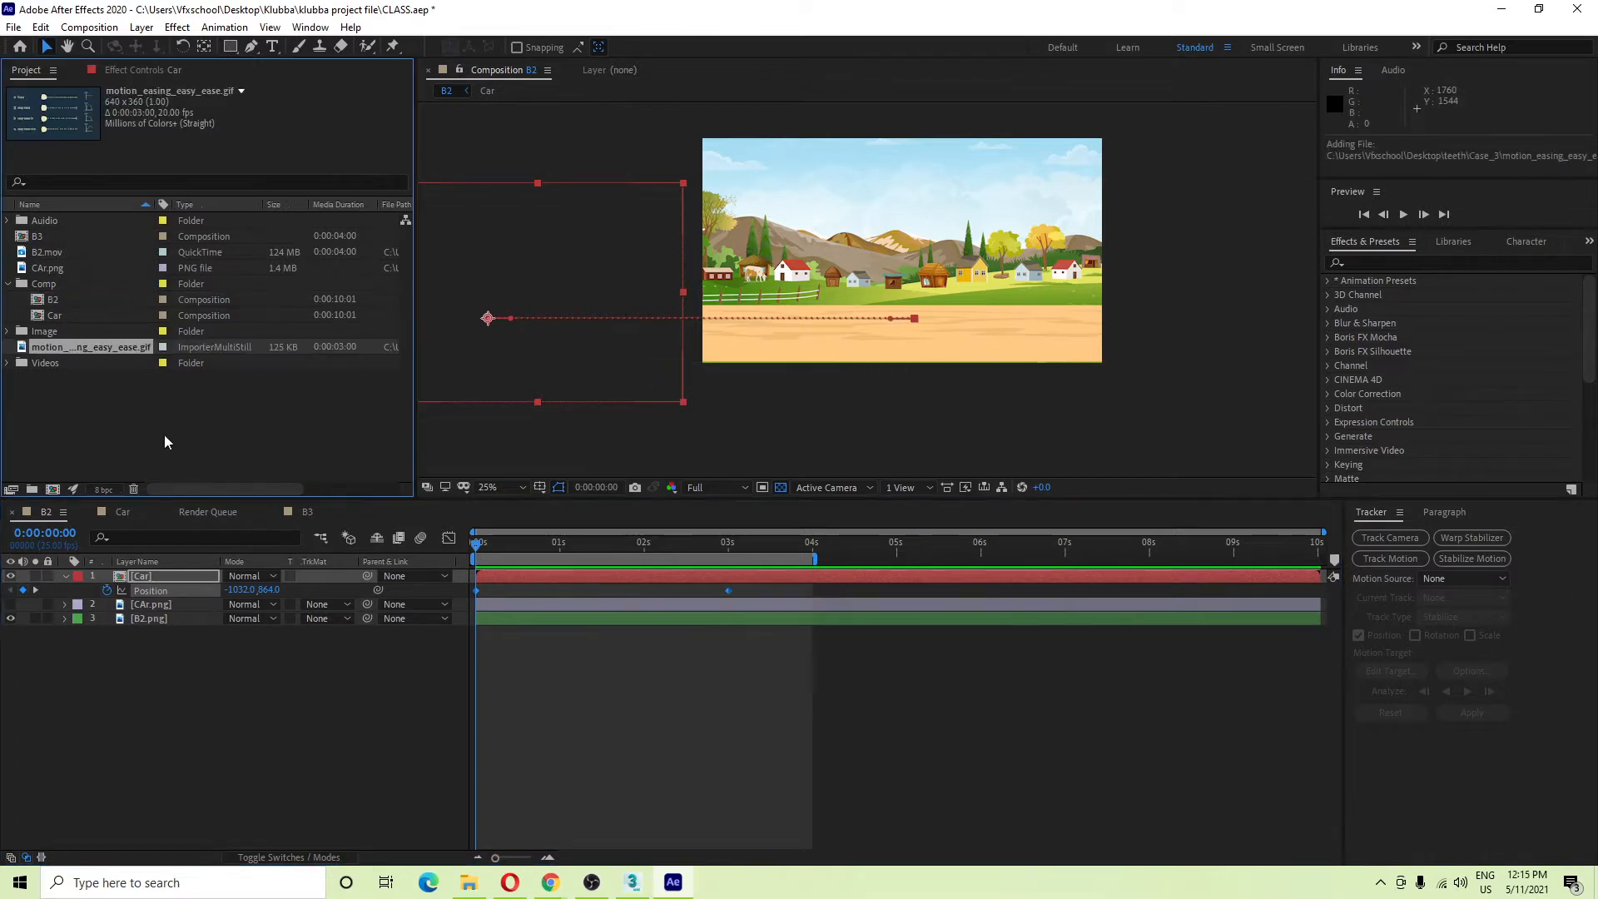
left_click_drag(84, 351, 186, 572)
left_click_drag(970, 289, 1064, 358)
Shorten the work area to end at 3 seconds and preview the easing chart.
left_click(412, 677)
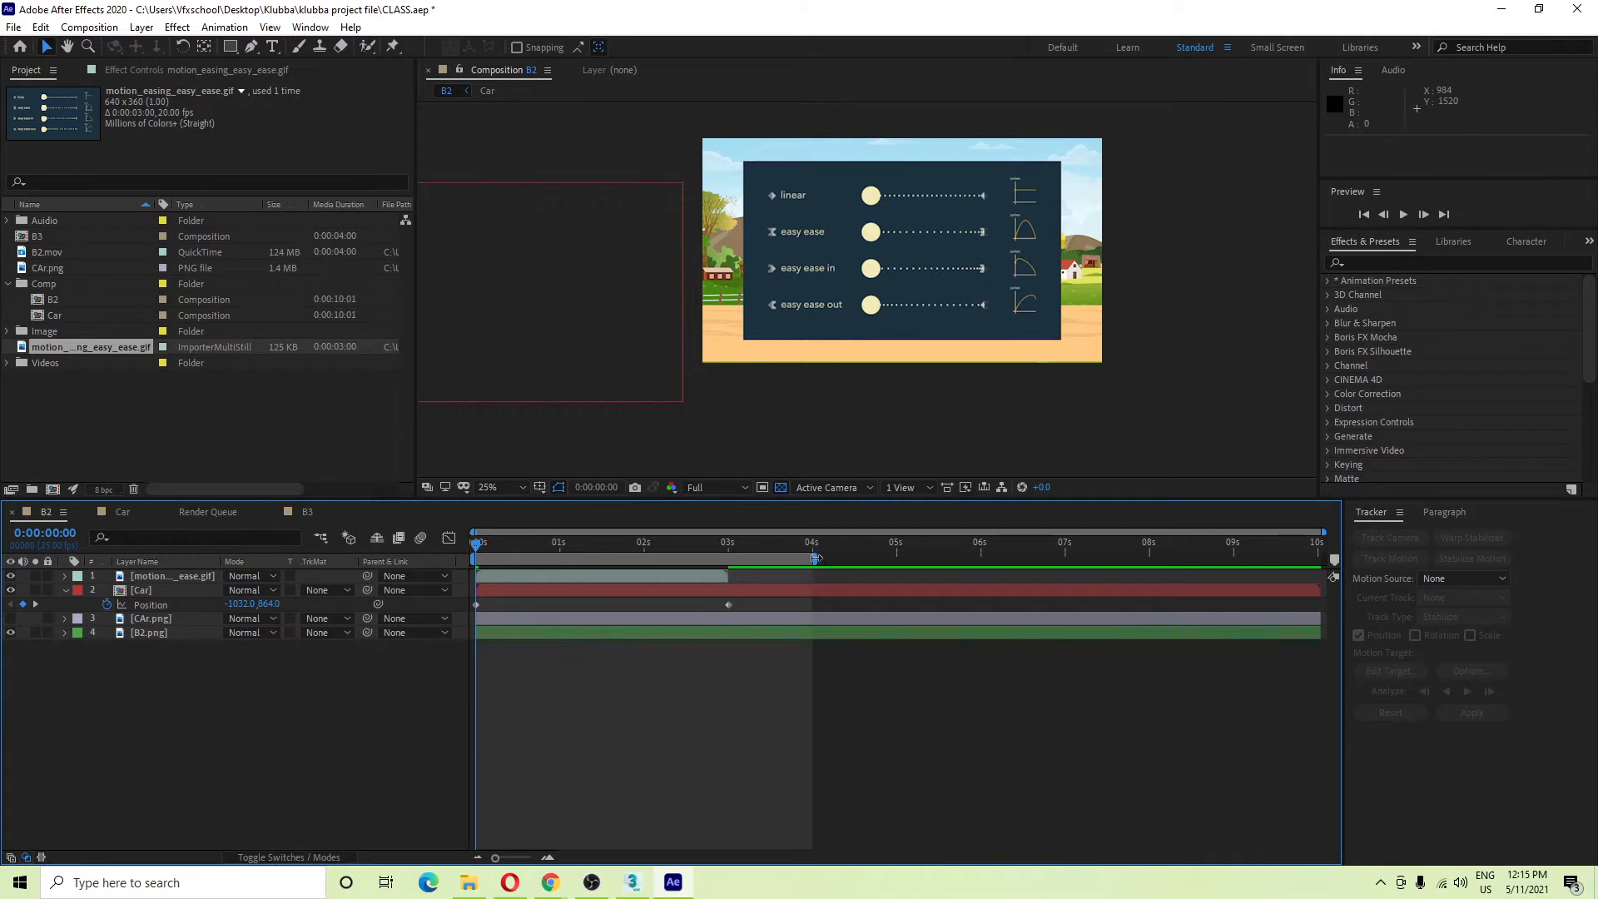
left_click_drag(815, 558, 729, 557)
key("space")
key("space")
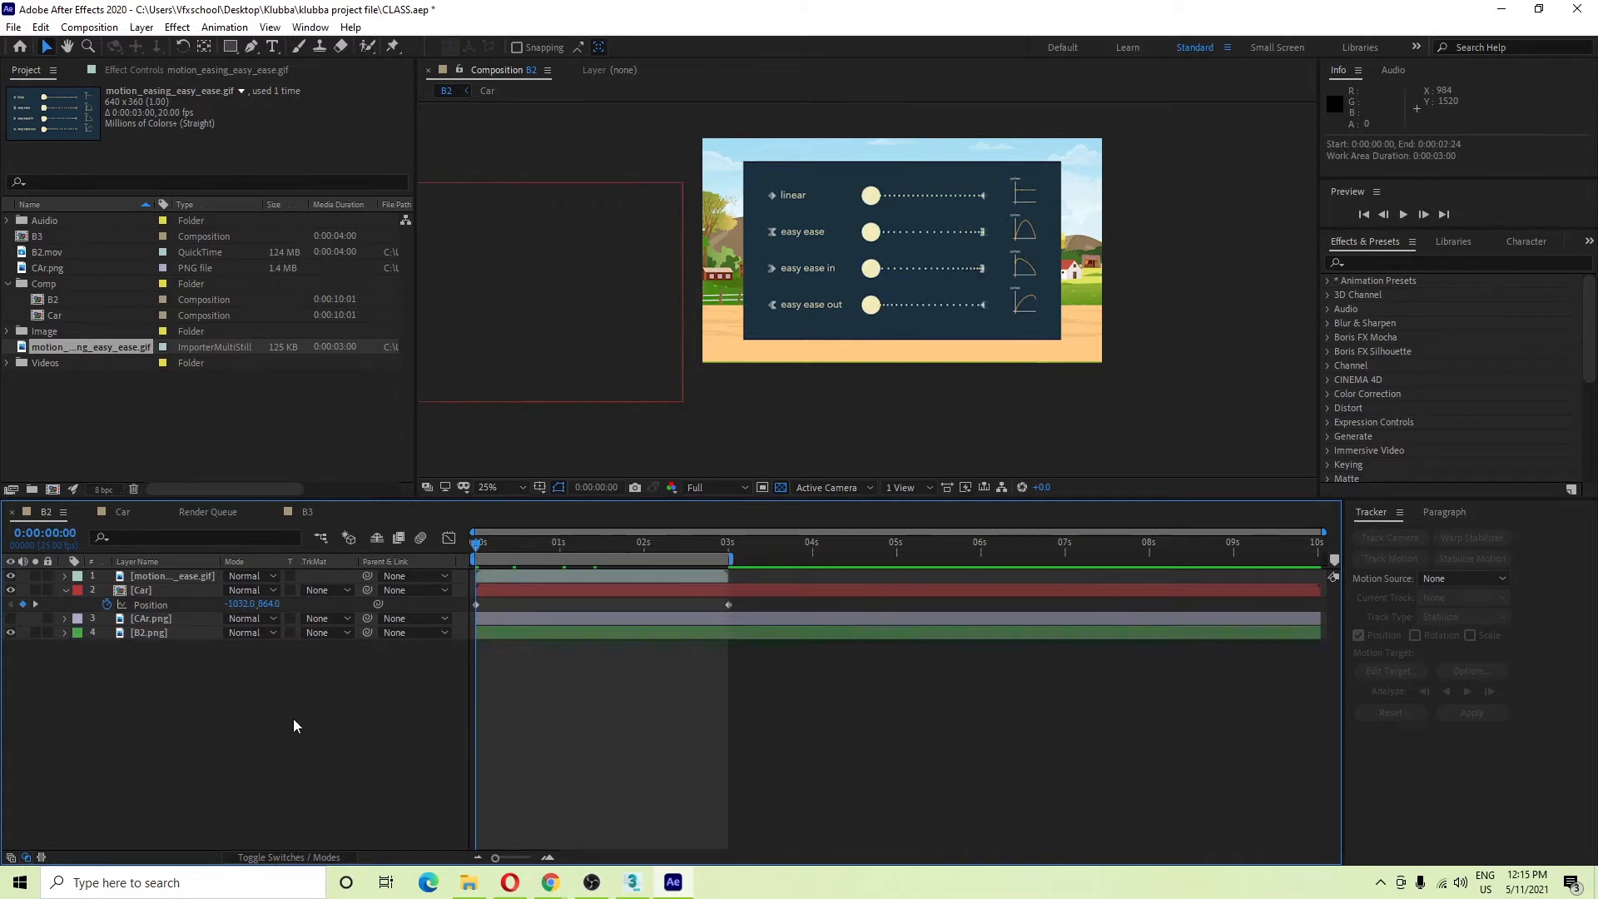
Zoom and pan over the easing chart, then select and deselect both Position keyframes.
scroll(987, 211, "up", 2)
scroll(957, 293, "down", 2)
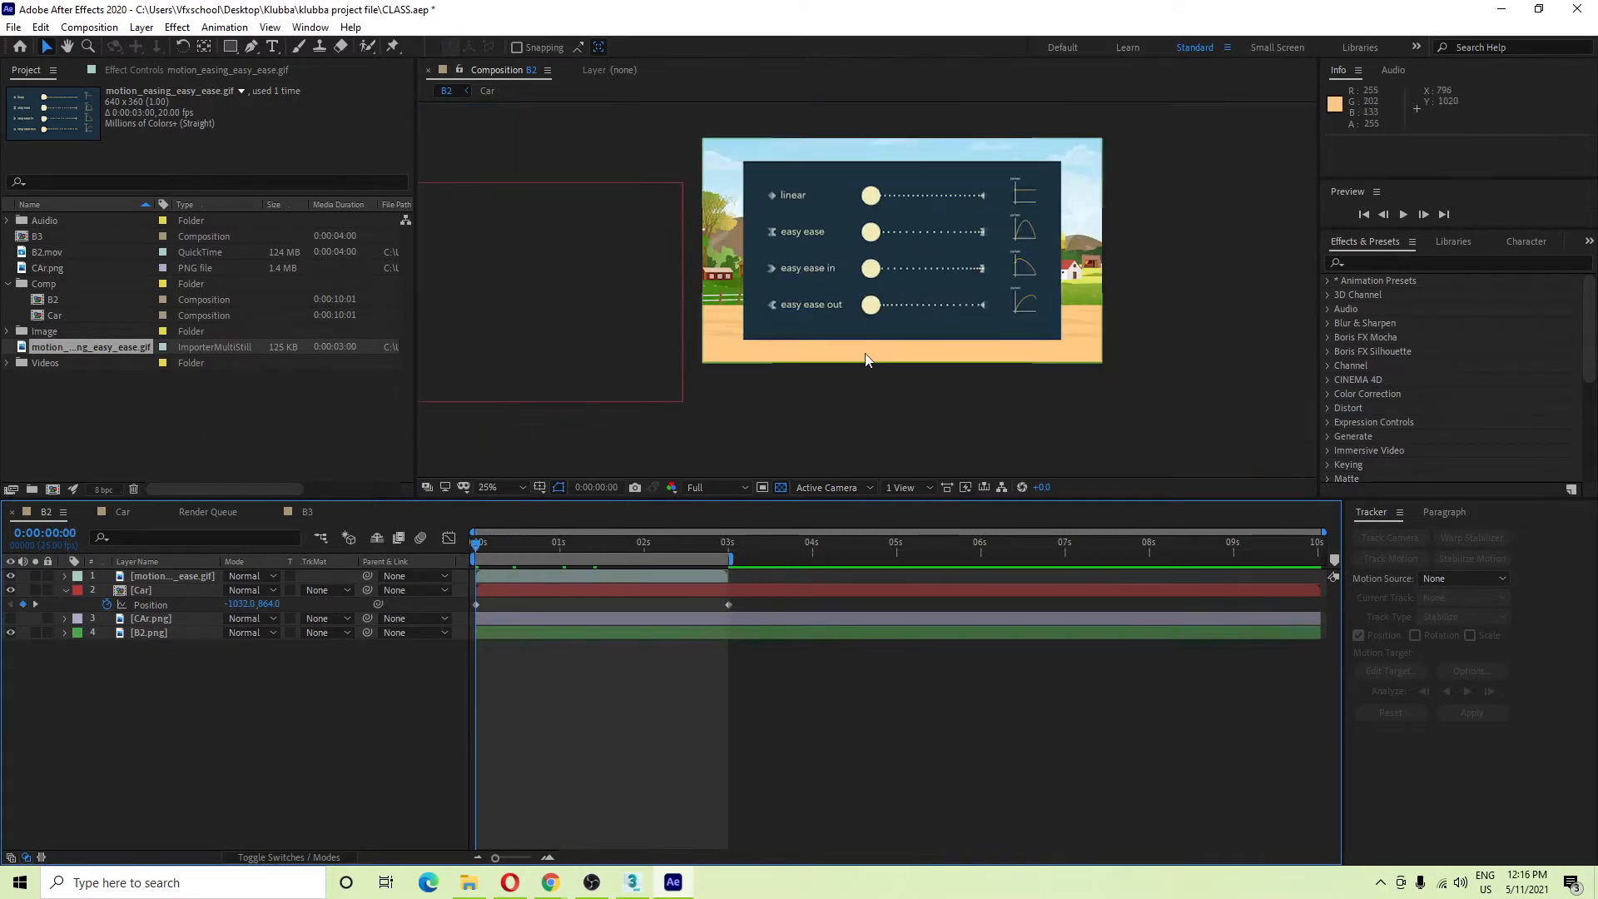
scroll(722, 242, "up", 2)
left_click_drag(807, 302, 837, 284)
left_click_drag(635, 214, 631, 219)
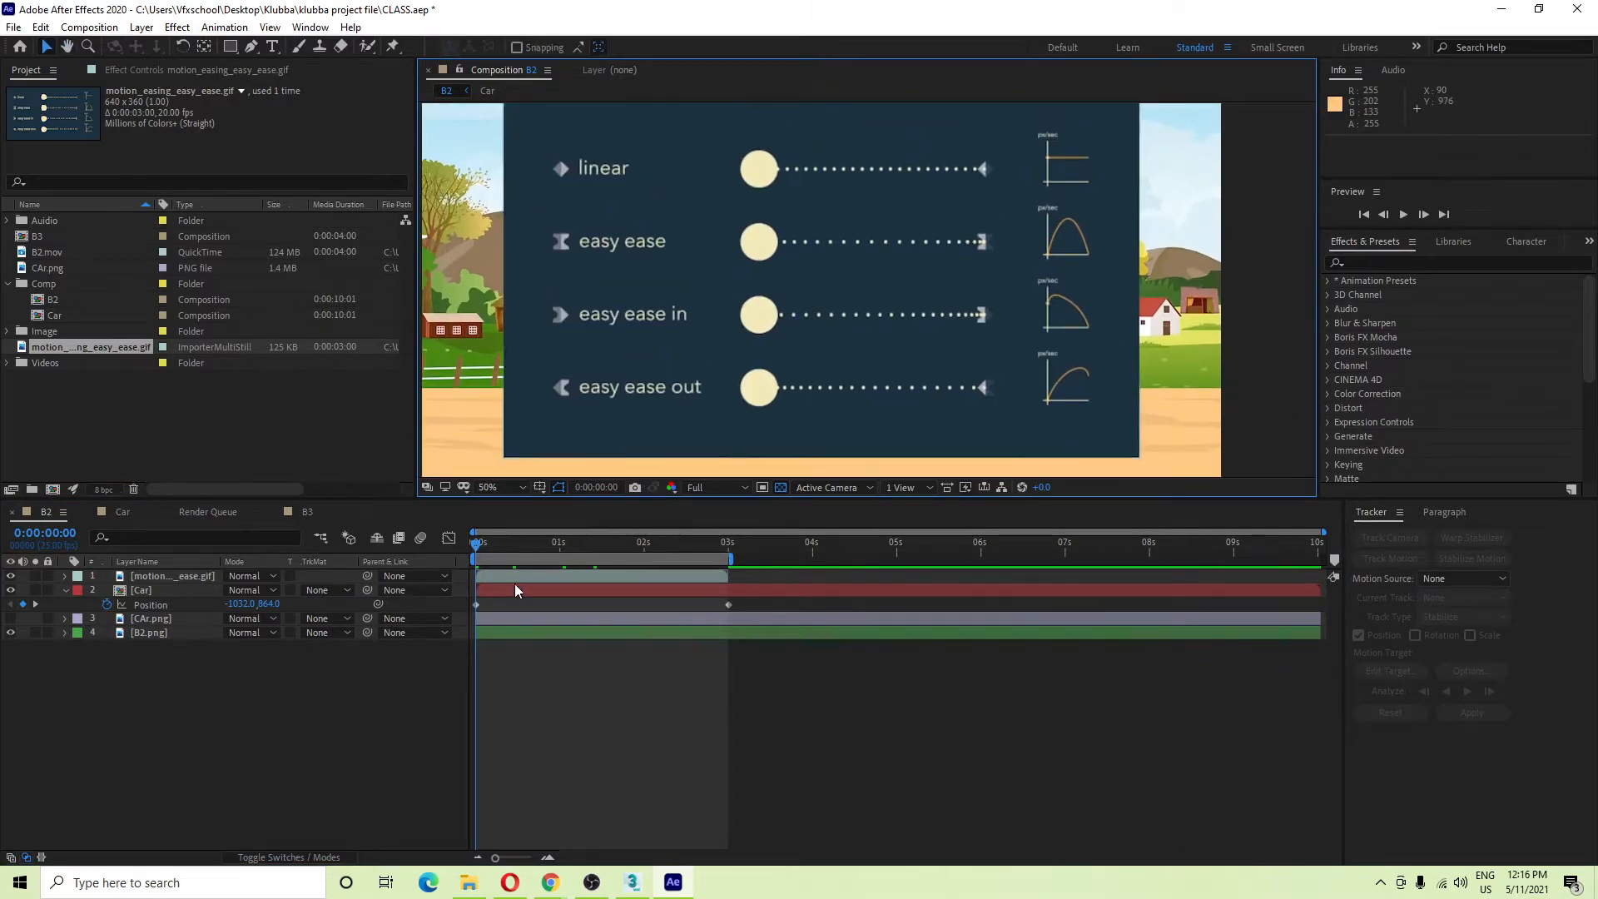
left_click_drag(753, 602, 461, 625)
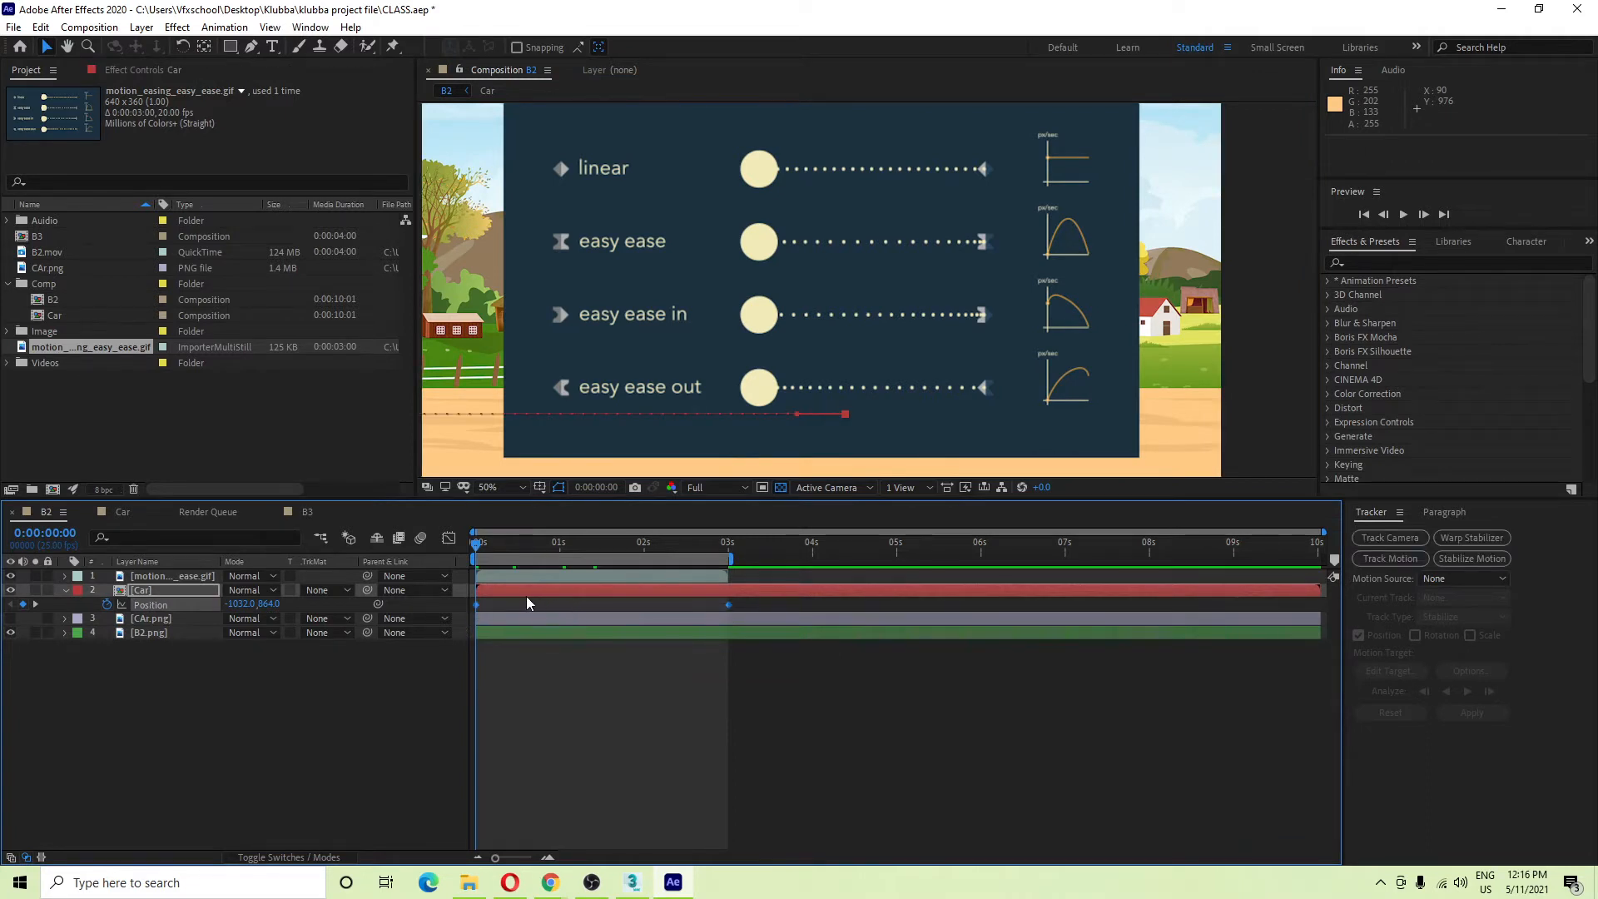
left_click_drag(746, 607, 721, 598)
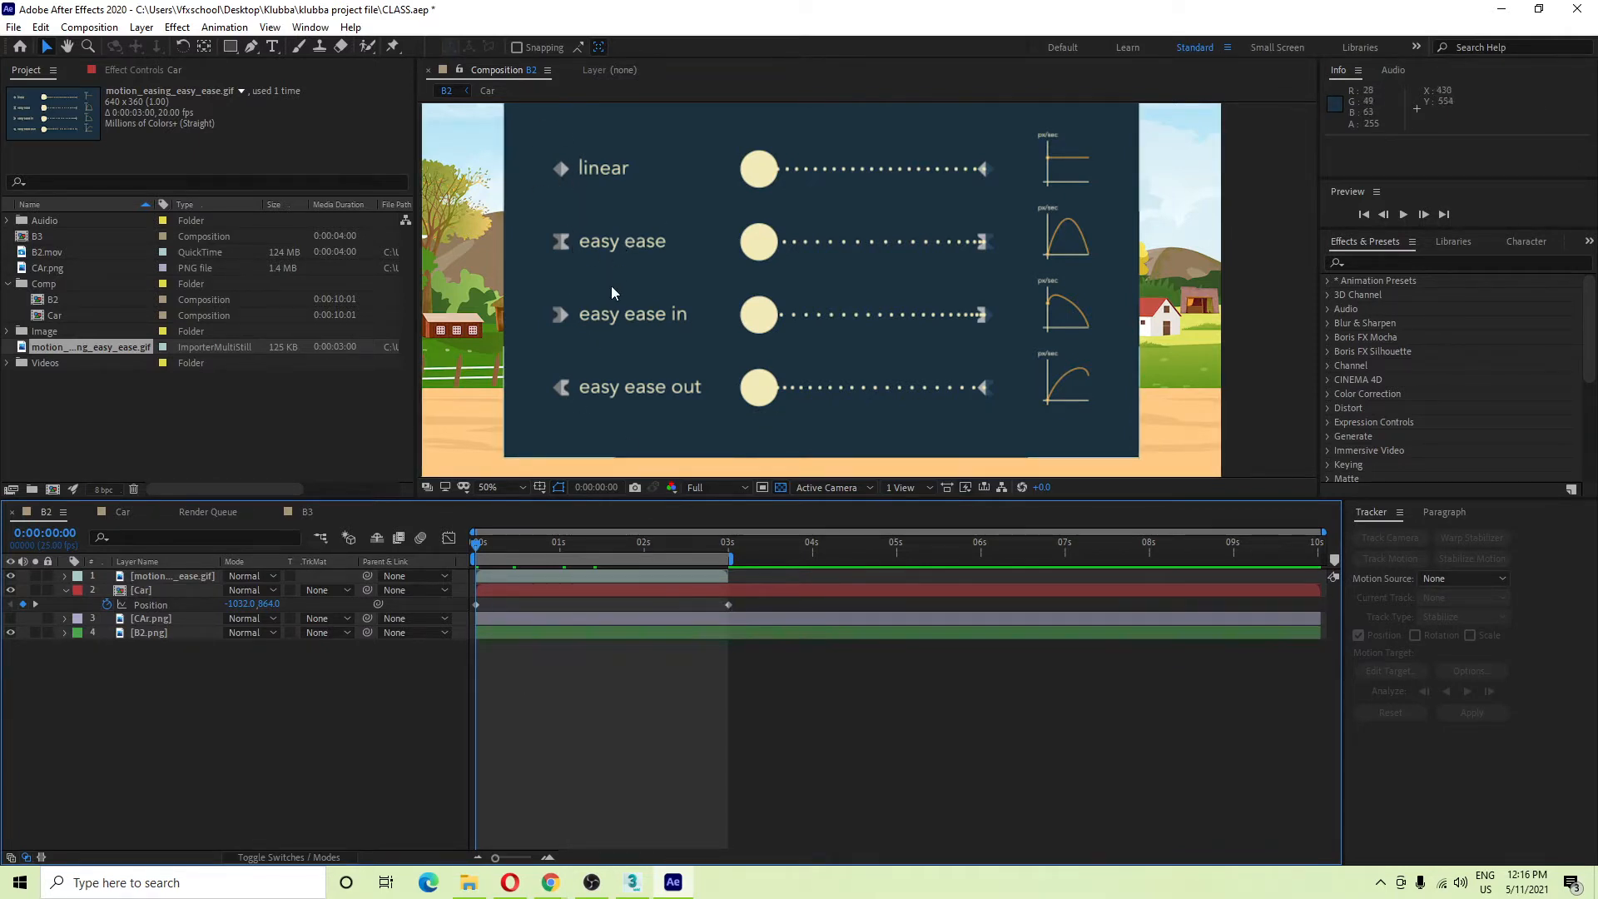
scroll(1082, 258, "up", 2)
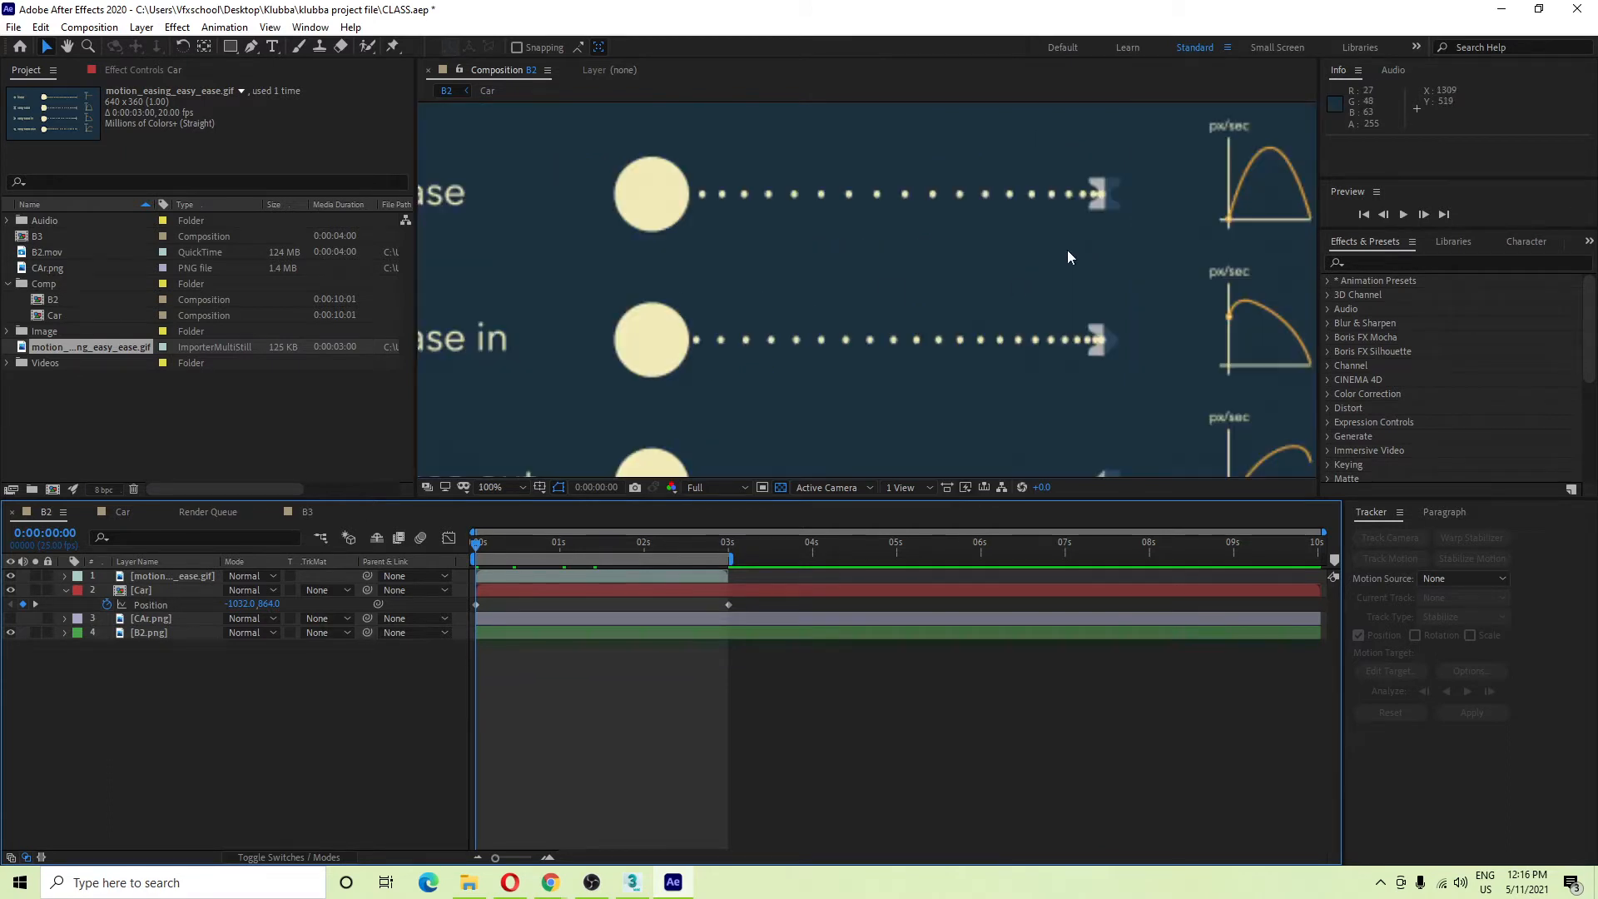
scroll(529, 268, "left", 3)
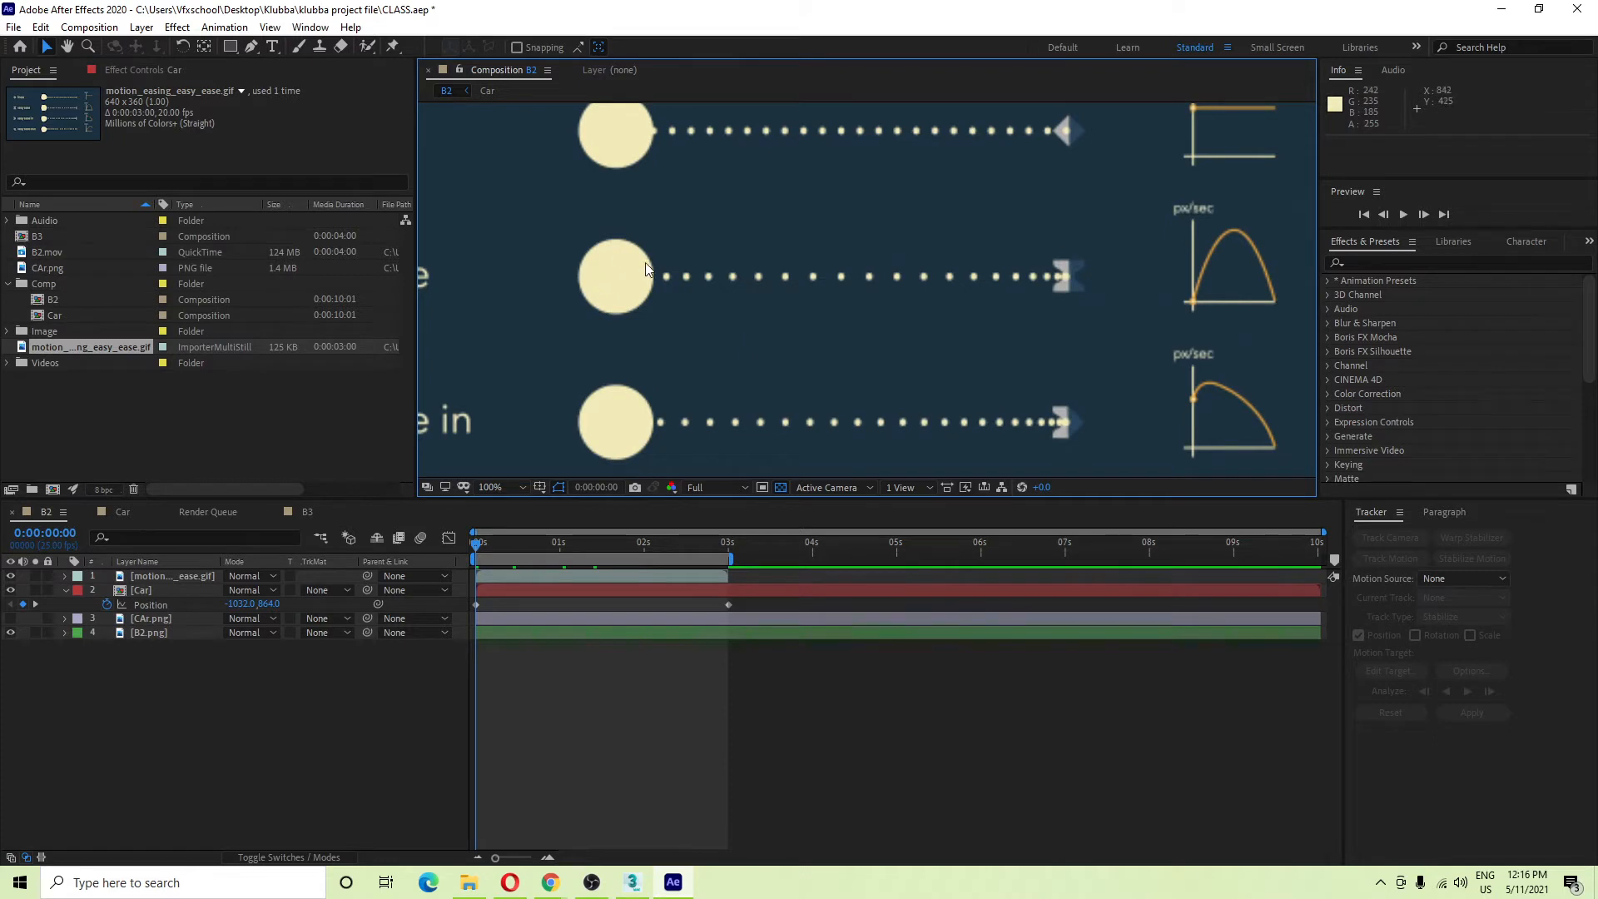
scroll(997, 271, "right", 3)
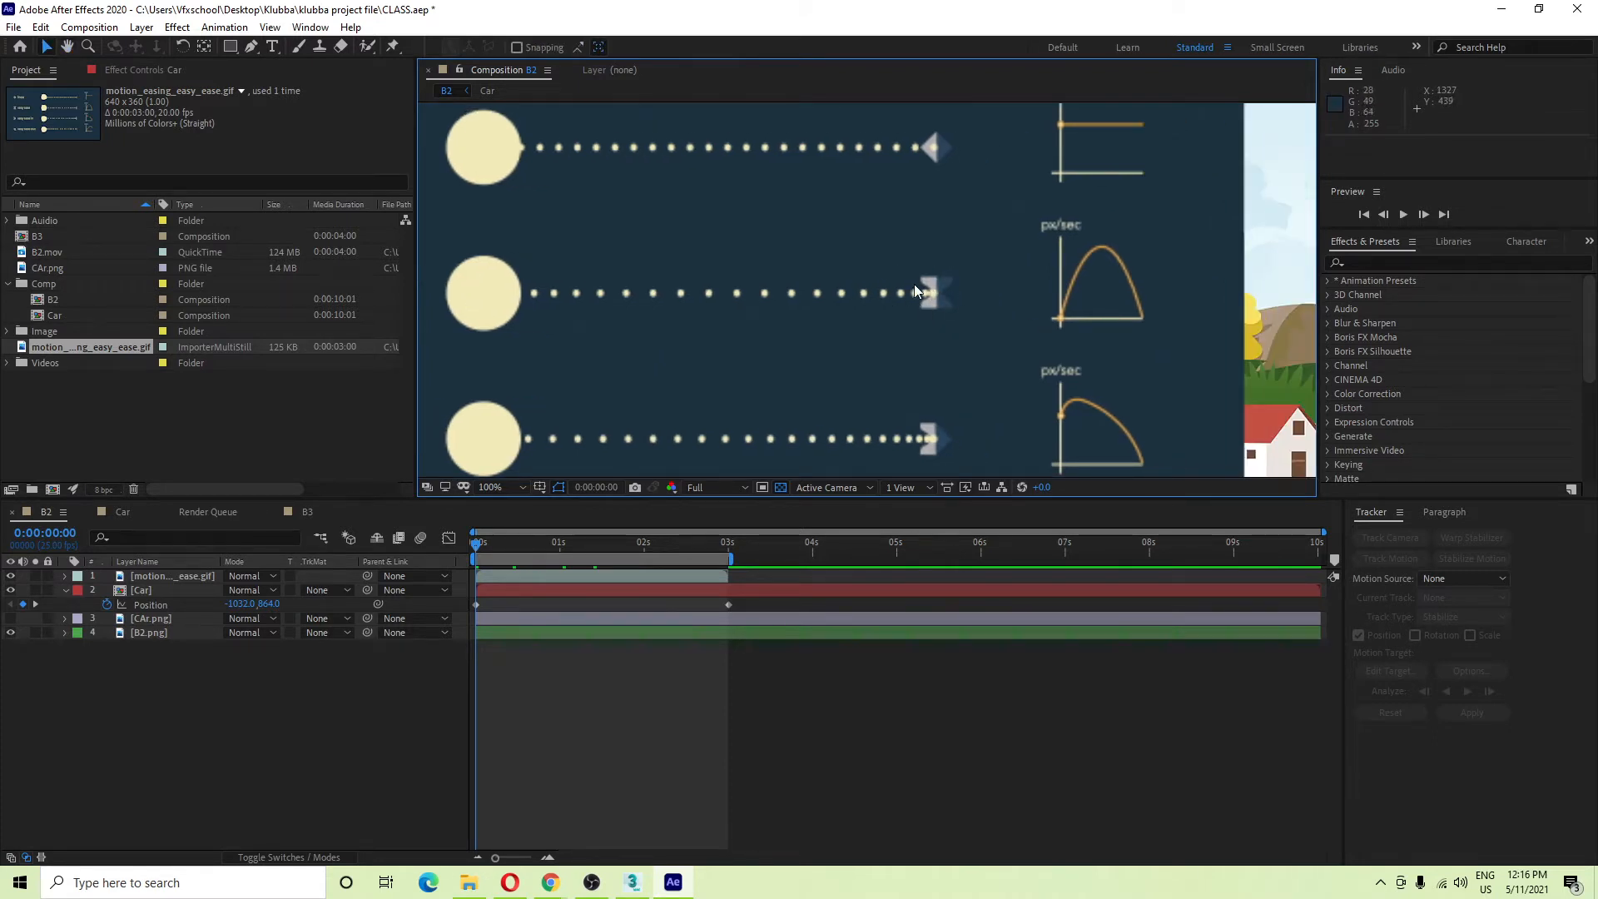
scroll(917, 283, "down", 2)
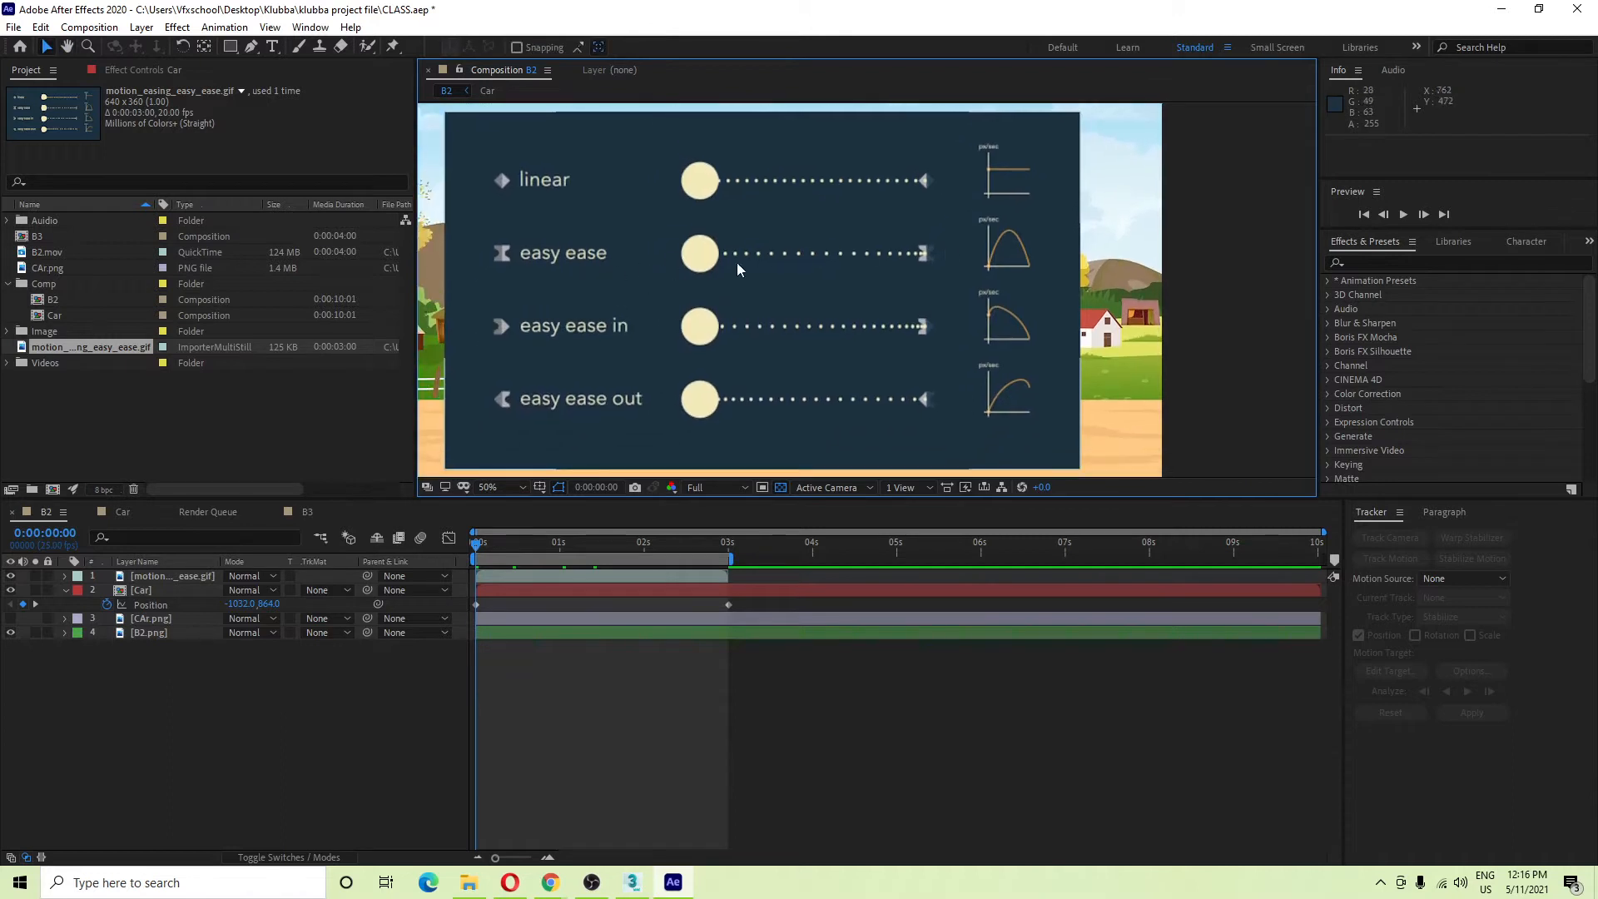
scroll(964, 282, "up", 2)
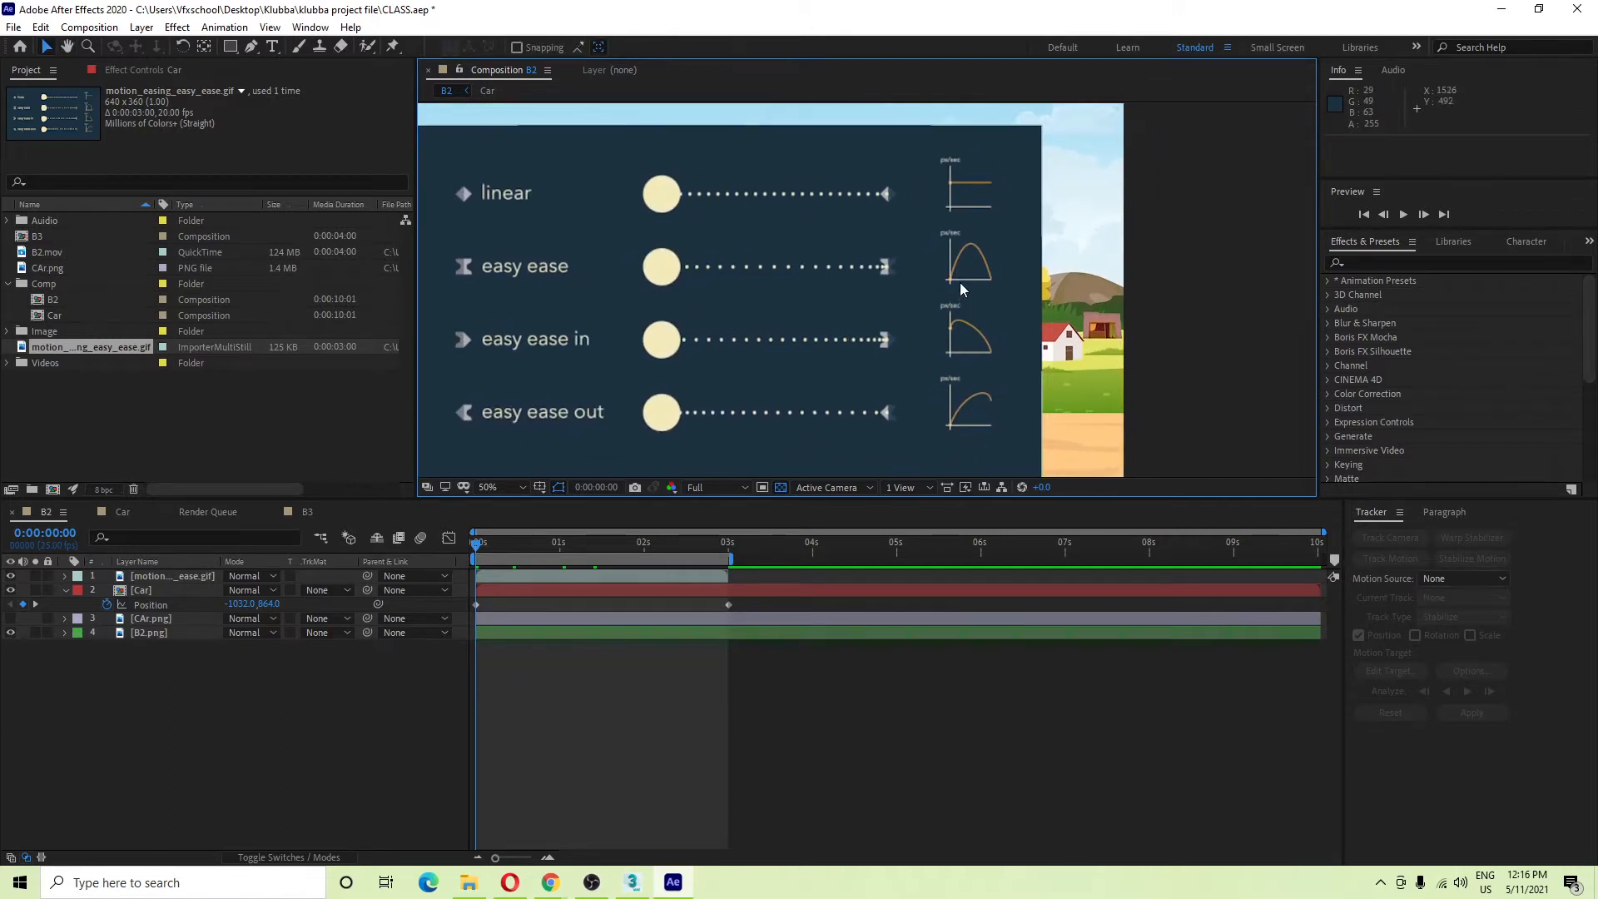
left_click_drag(1045, 315, 802, 386)
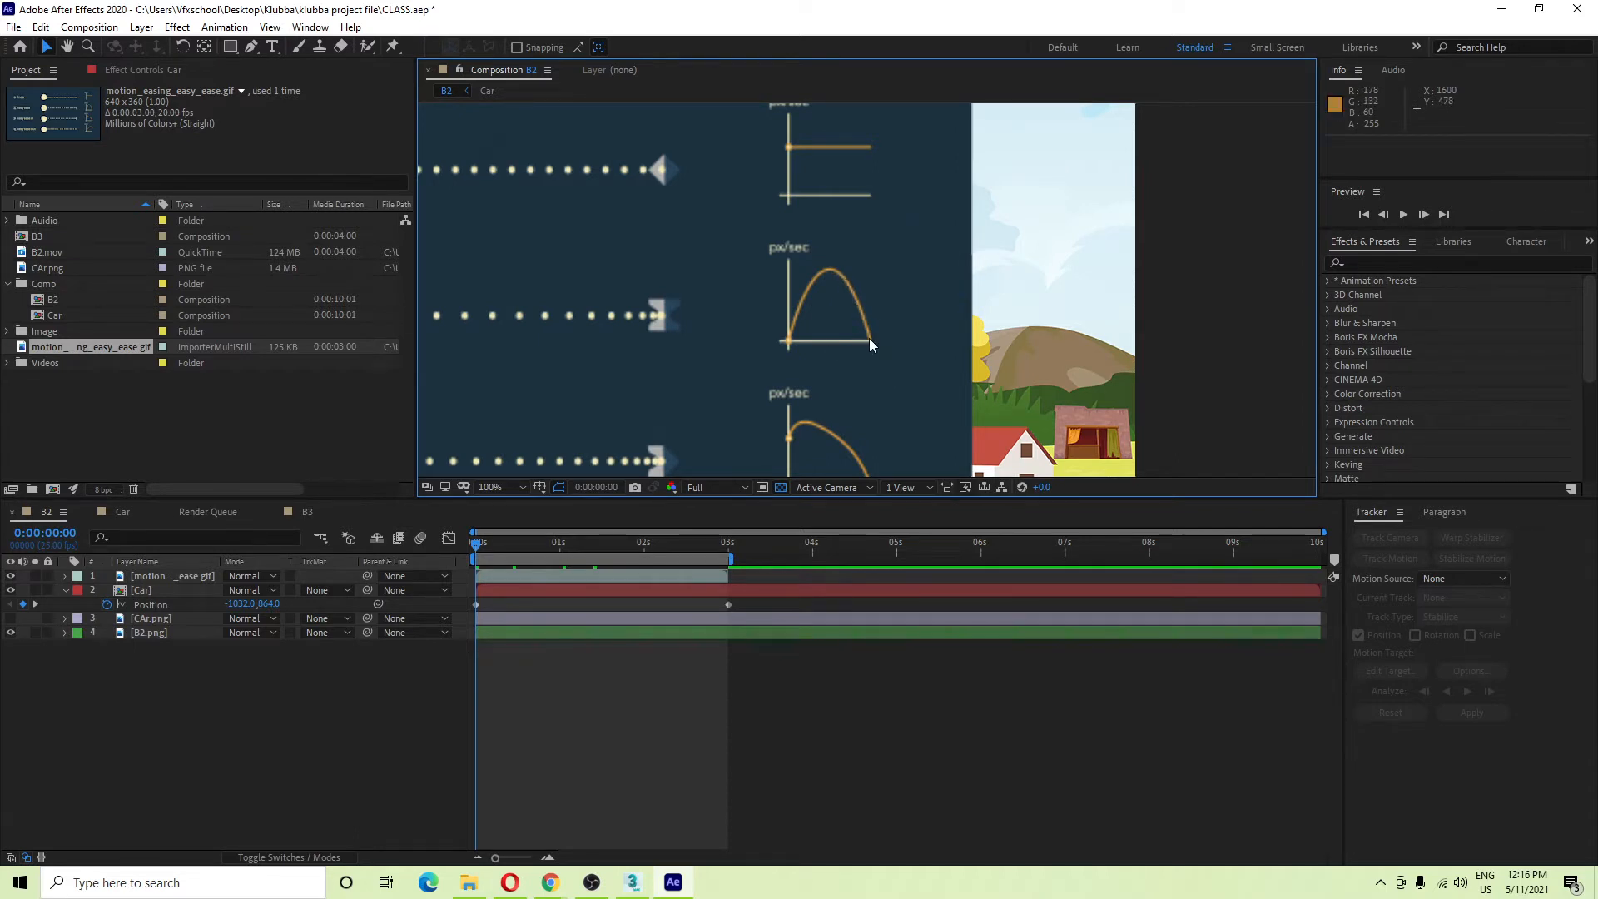
left_click_drag(862, 347, 903, 273)
scroll(933, 364, "down", 1)
left_click_drag(792, 389, 827, 386)
scroll(546, 367, "up", 1)
left_click_drag(619, 356, 1002, 308)
left_click_drag(554, 320, 670, 322)
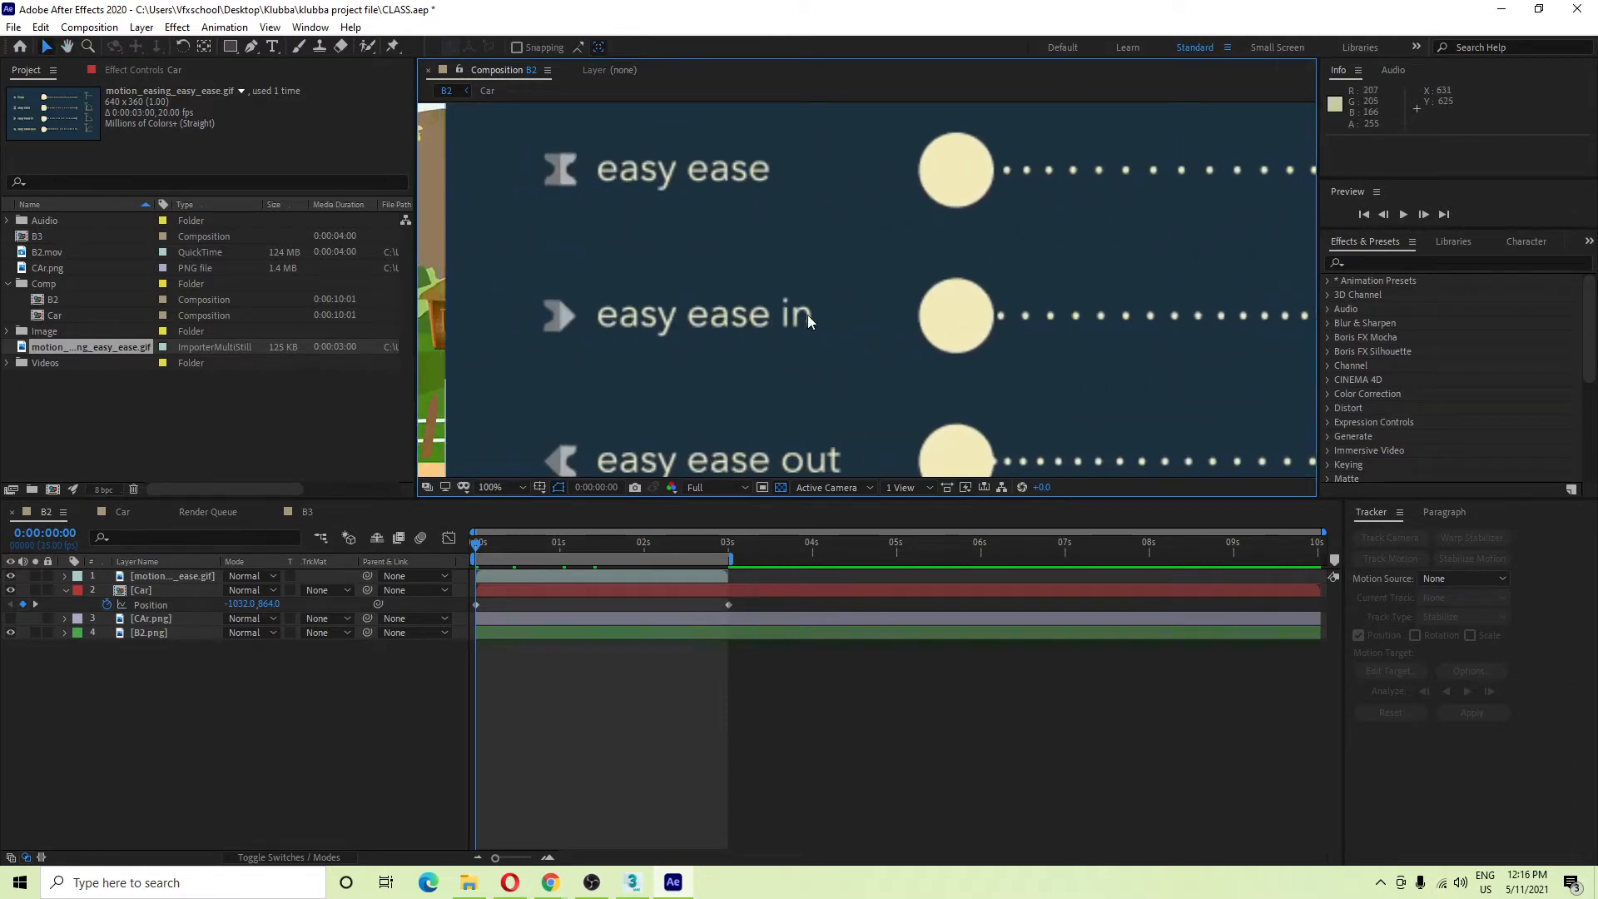
scroll(772, 318, "down", 1)
left_click_drag(772, 317, 642, 315)
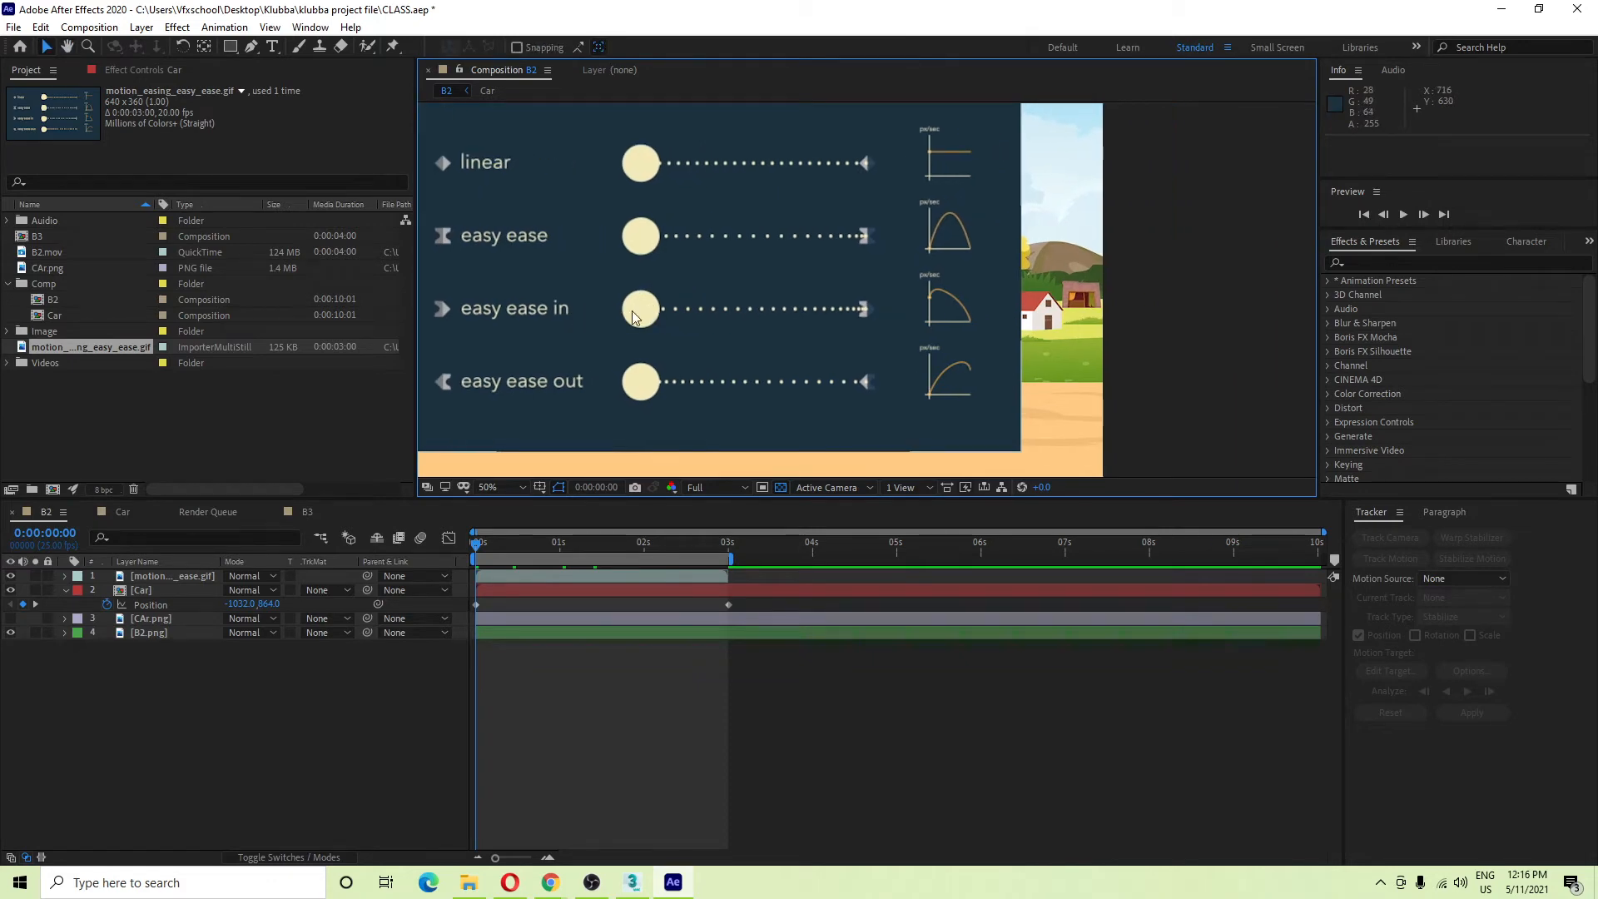
scroll(917, 310, "up", 2)
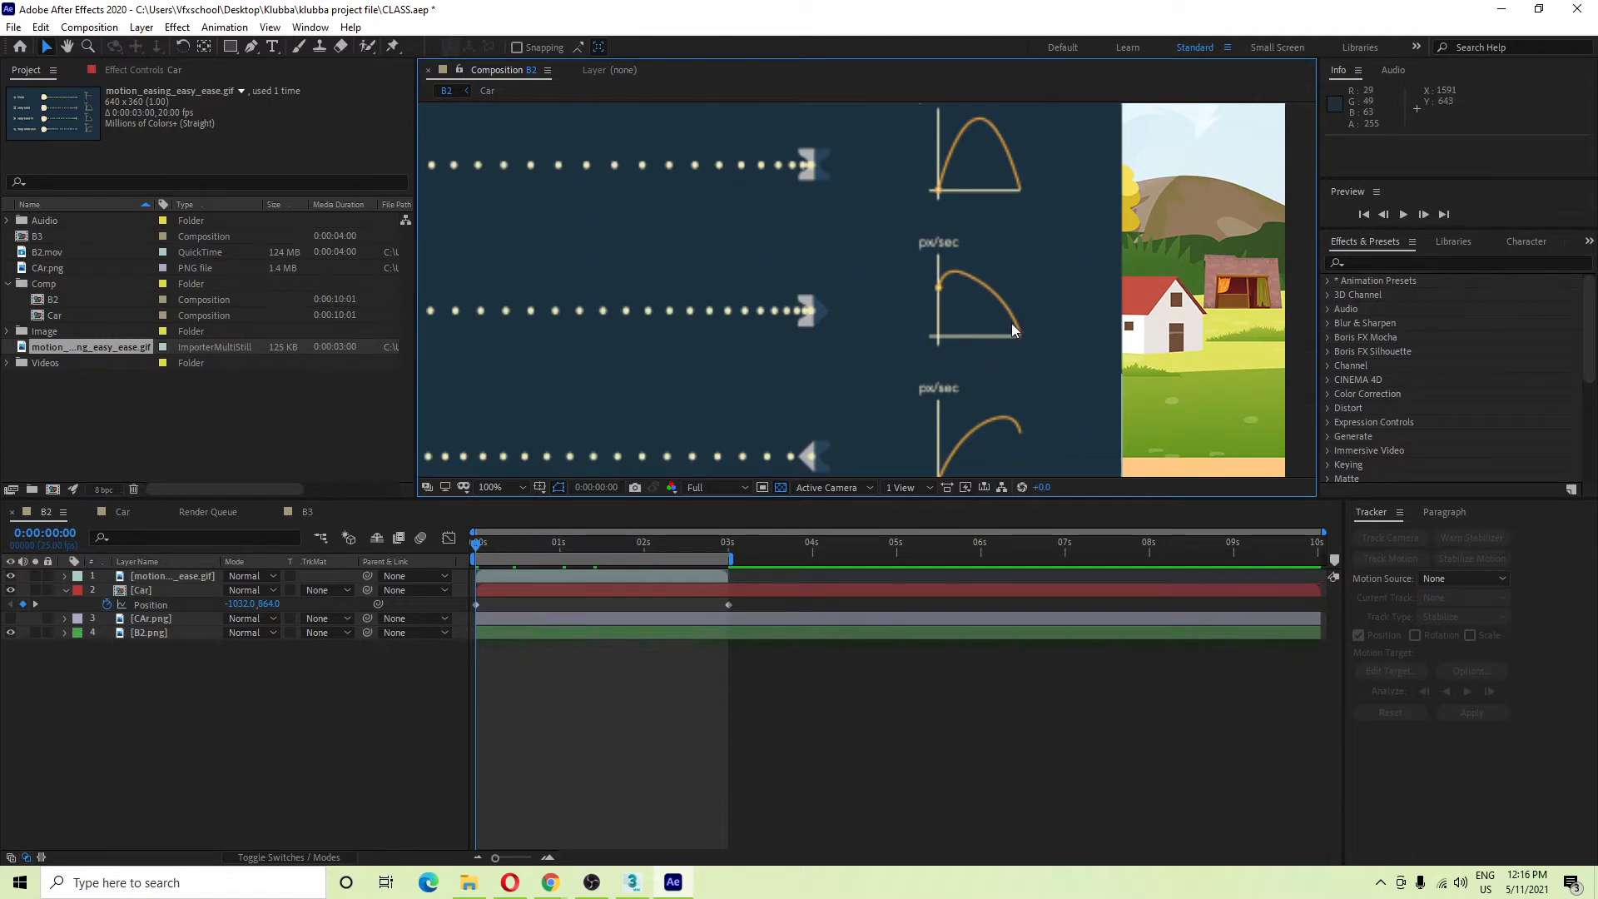
scroll(1008, 321, "down", 2)
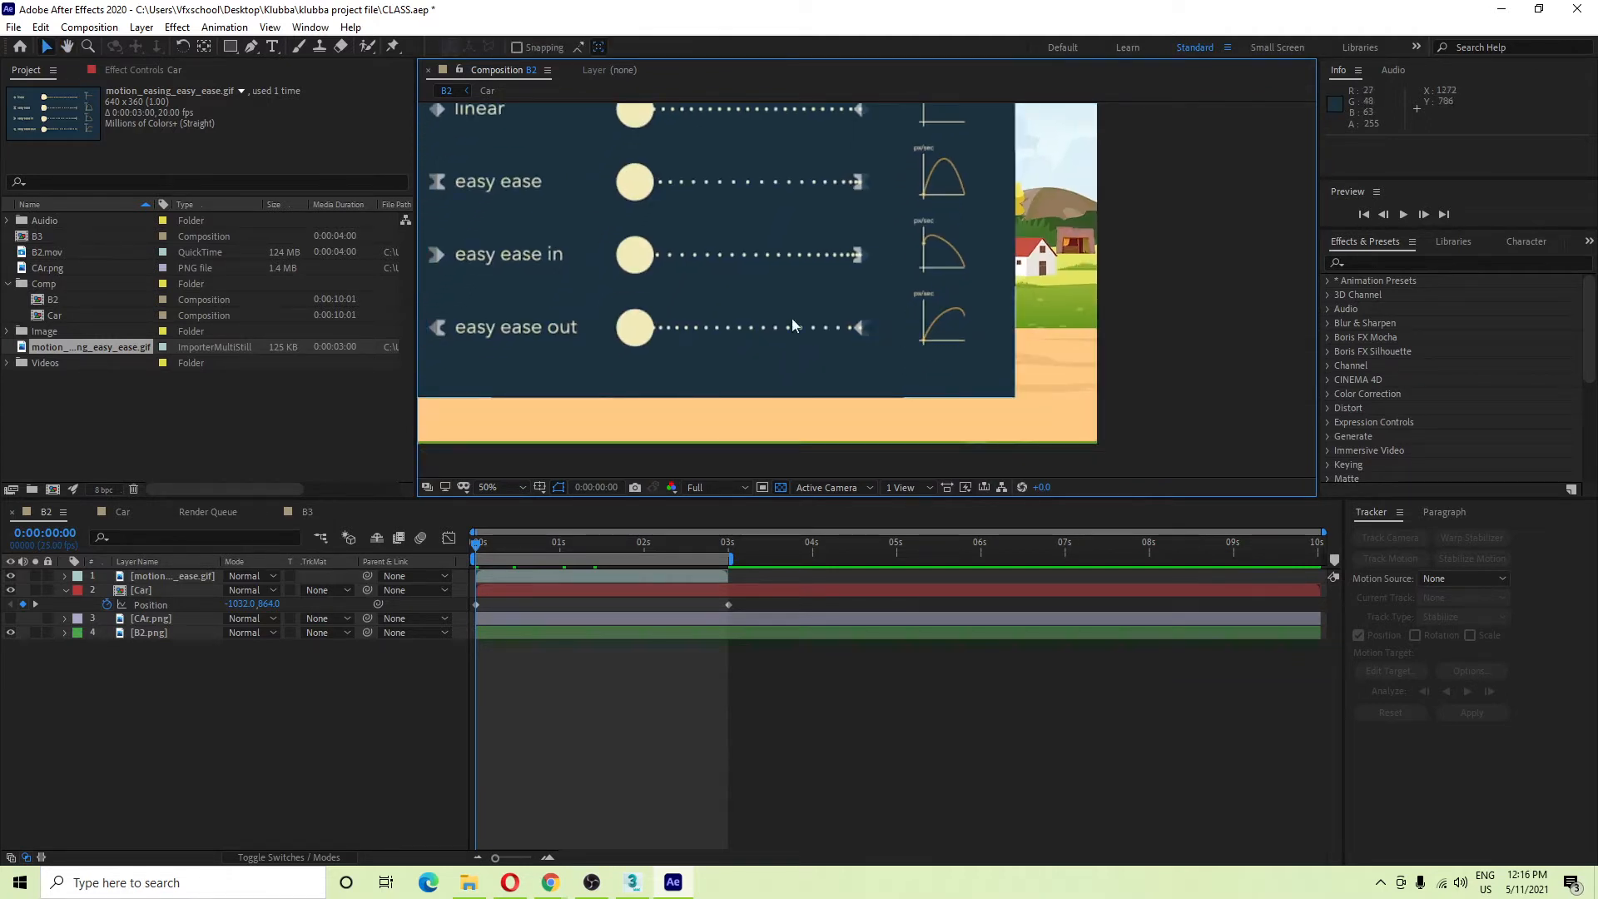
scroll(928, 330, "down", 1)
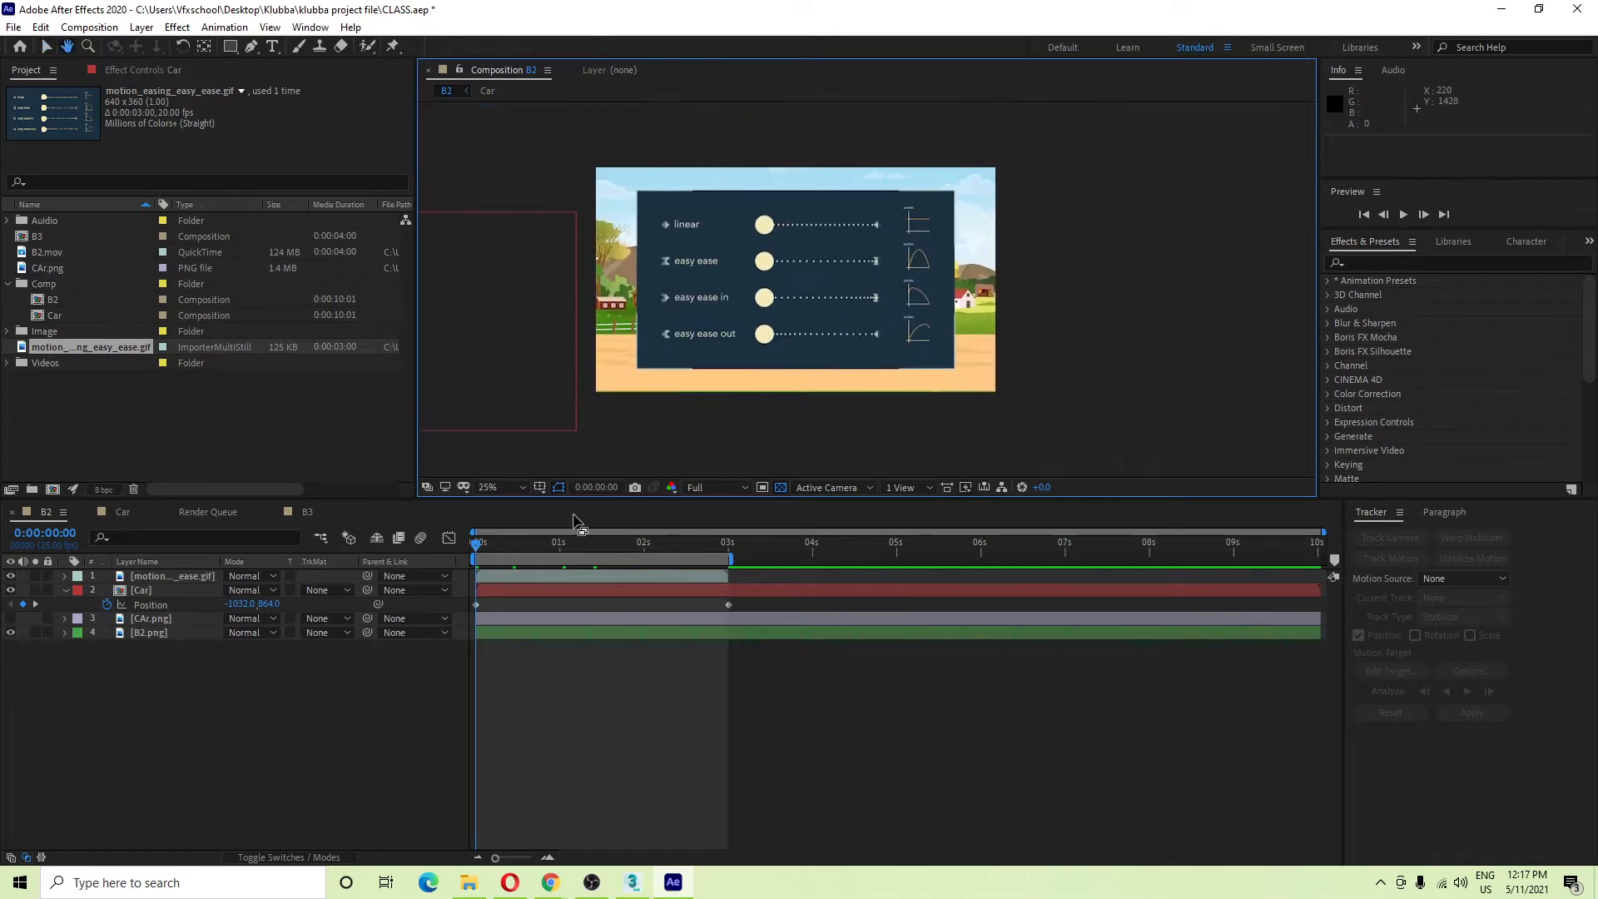
left_click(277, 557)
key("space")
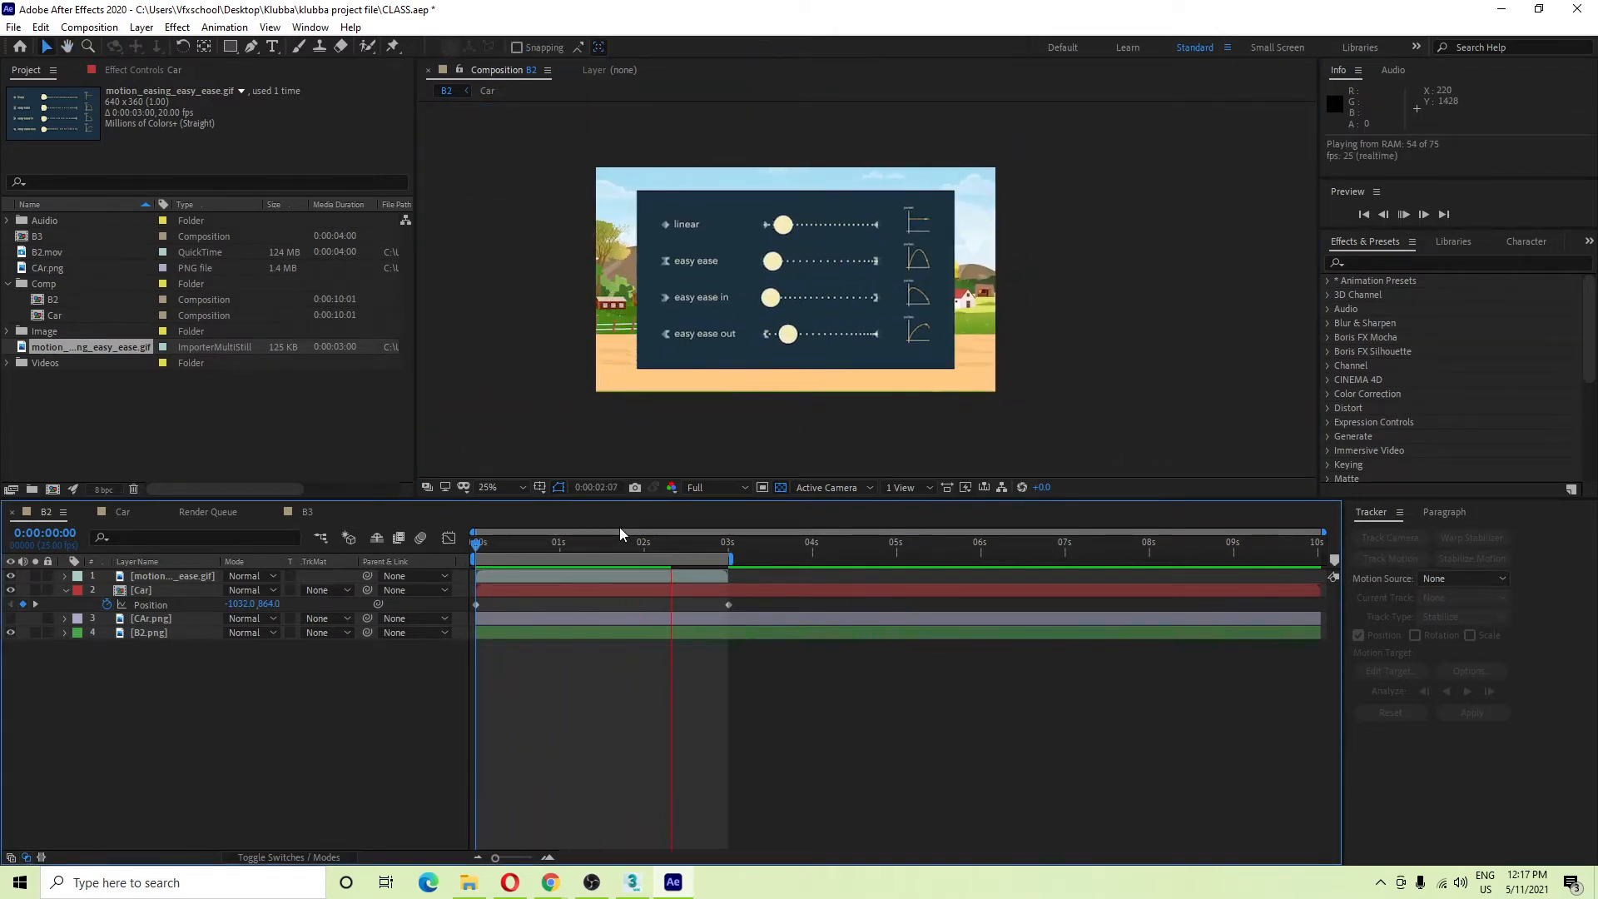
key("space")
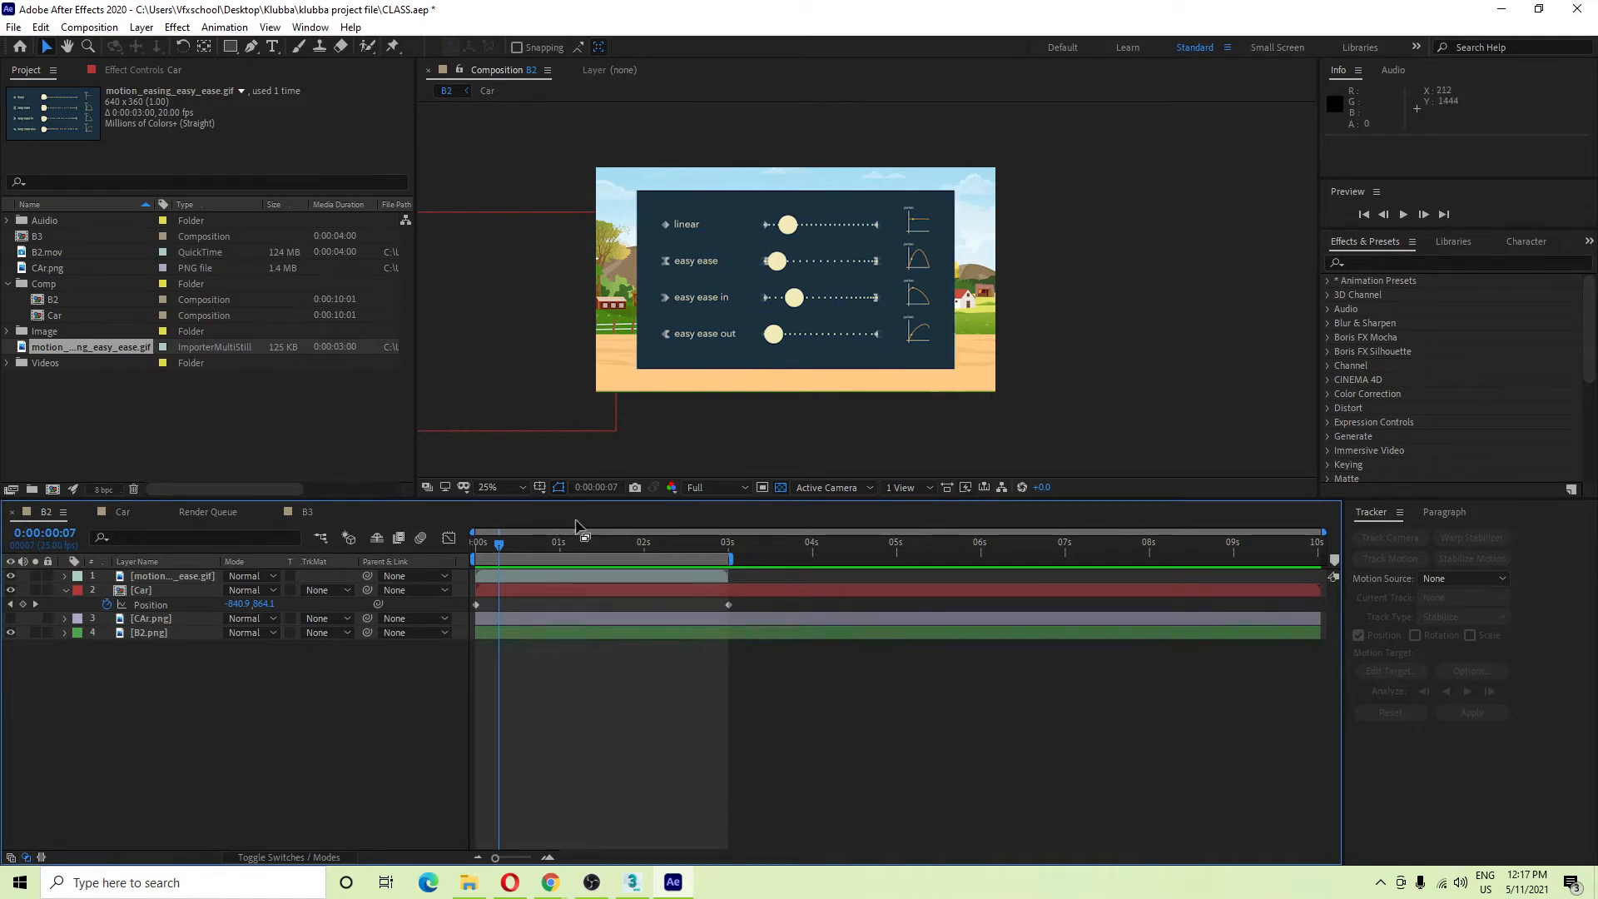
key("Home")
key("space")
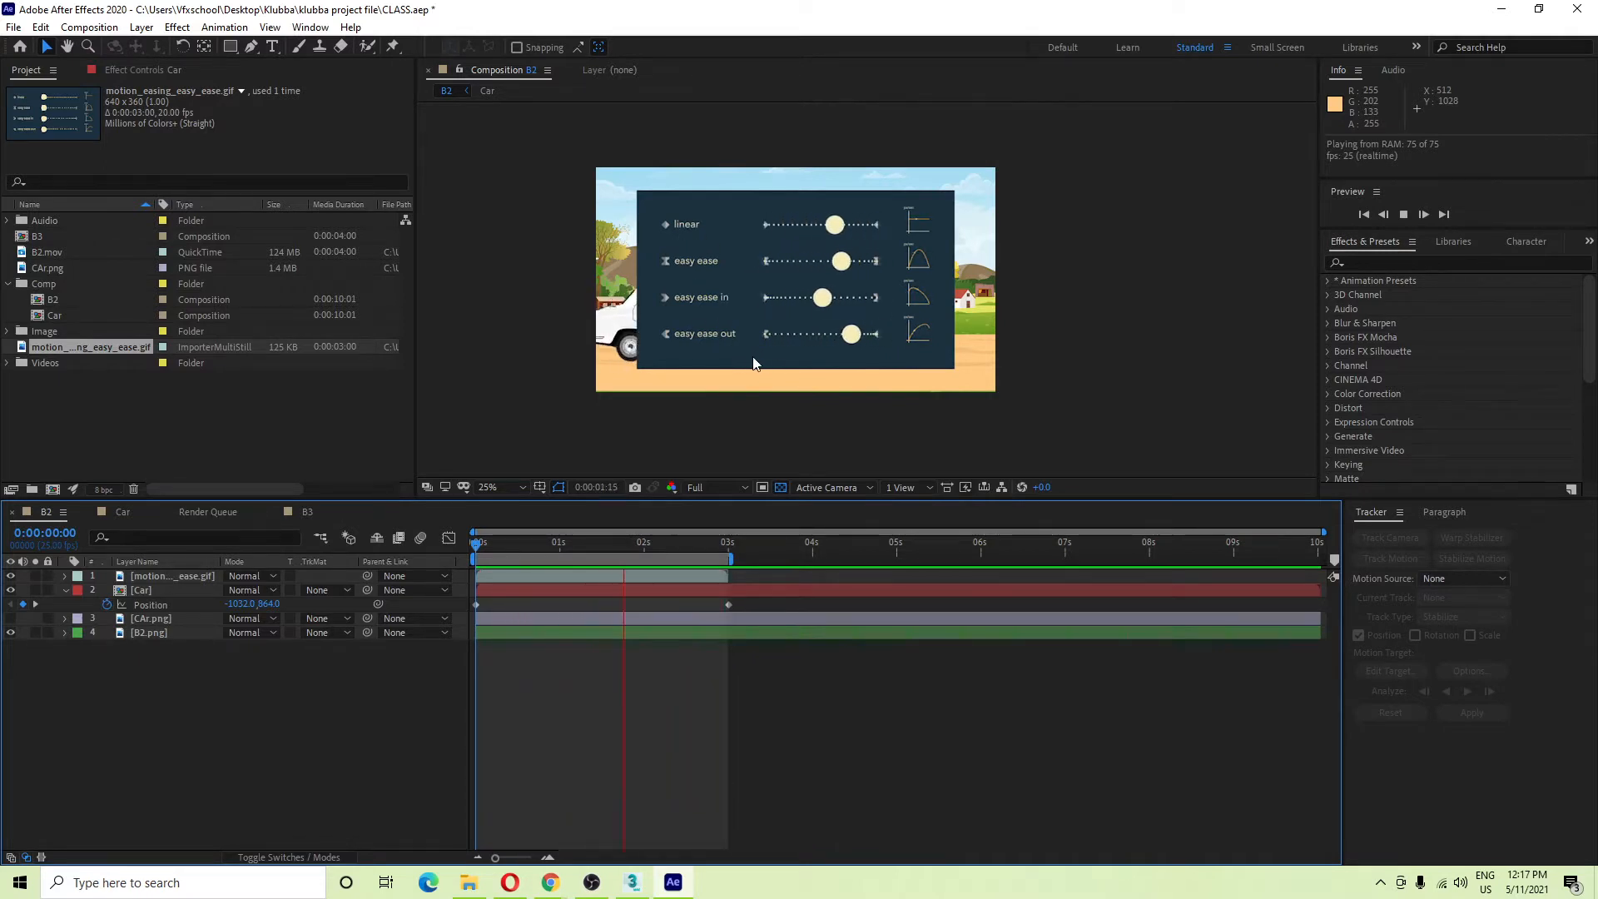
key("space")
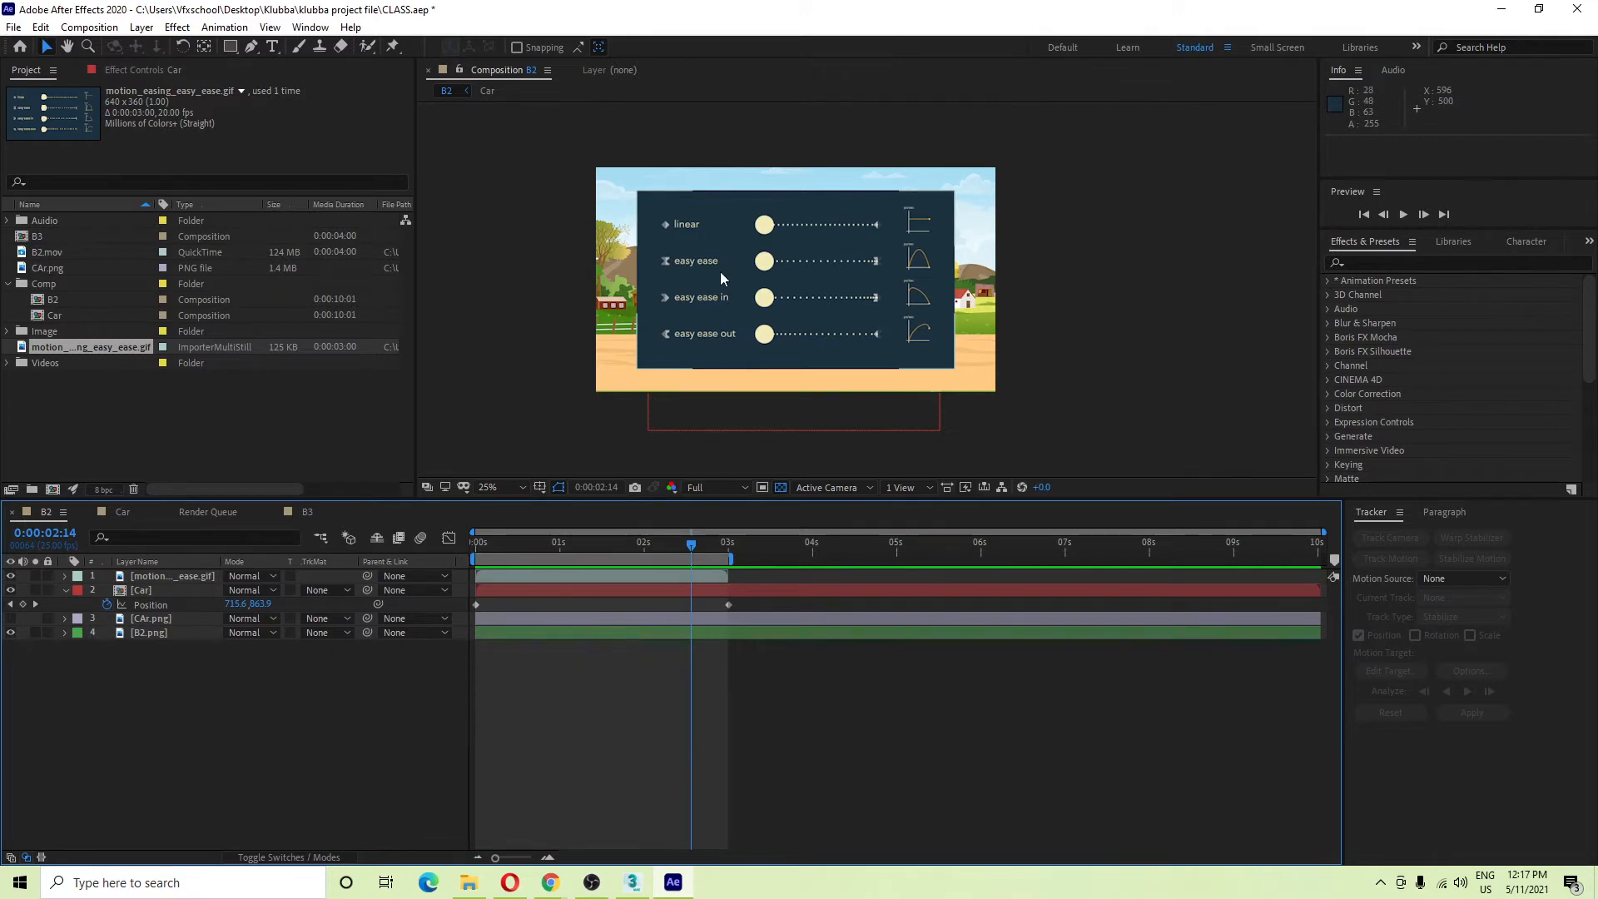
key("space")
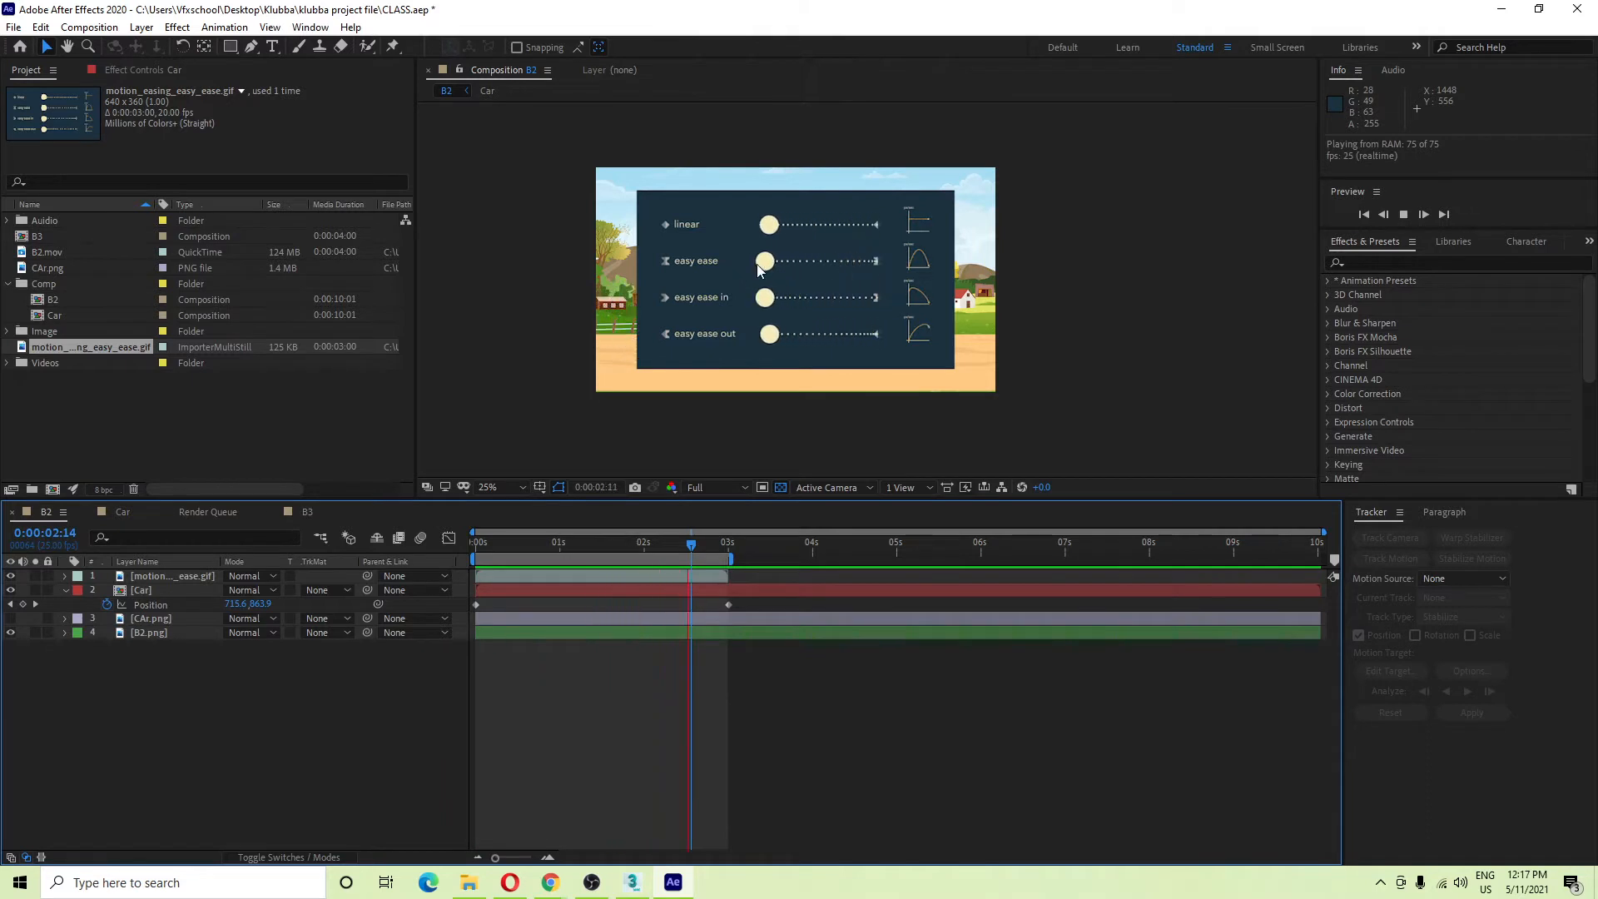
key("space")
key("space")
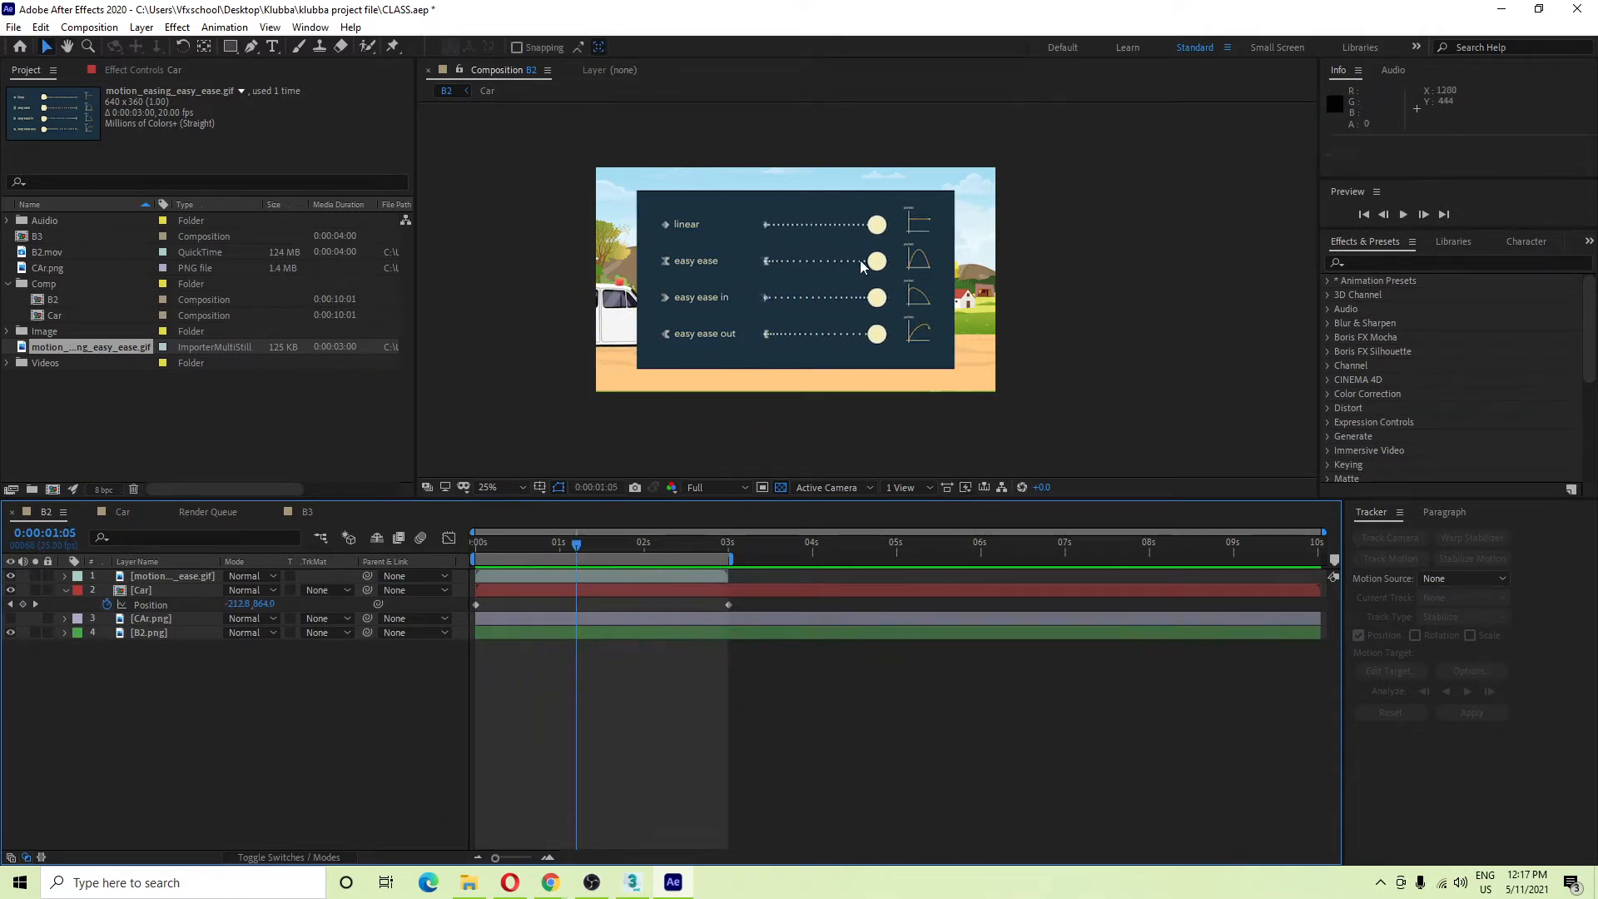
key("space")
key("space")
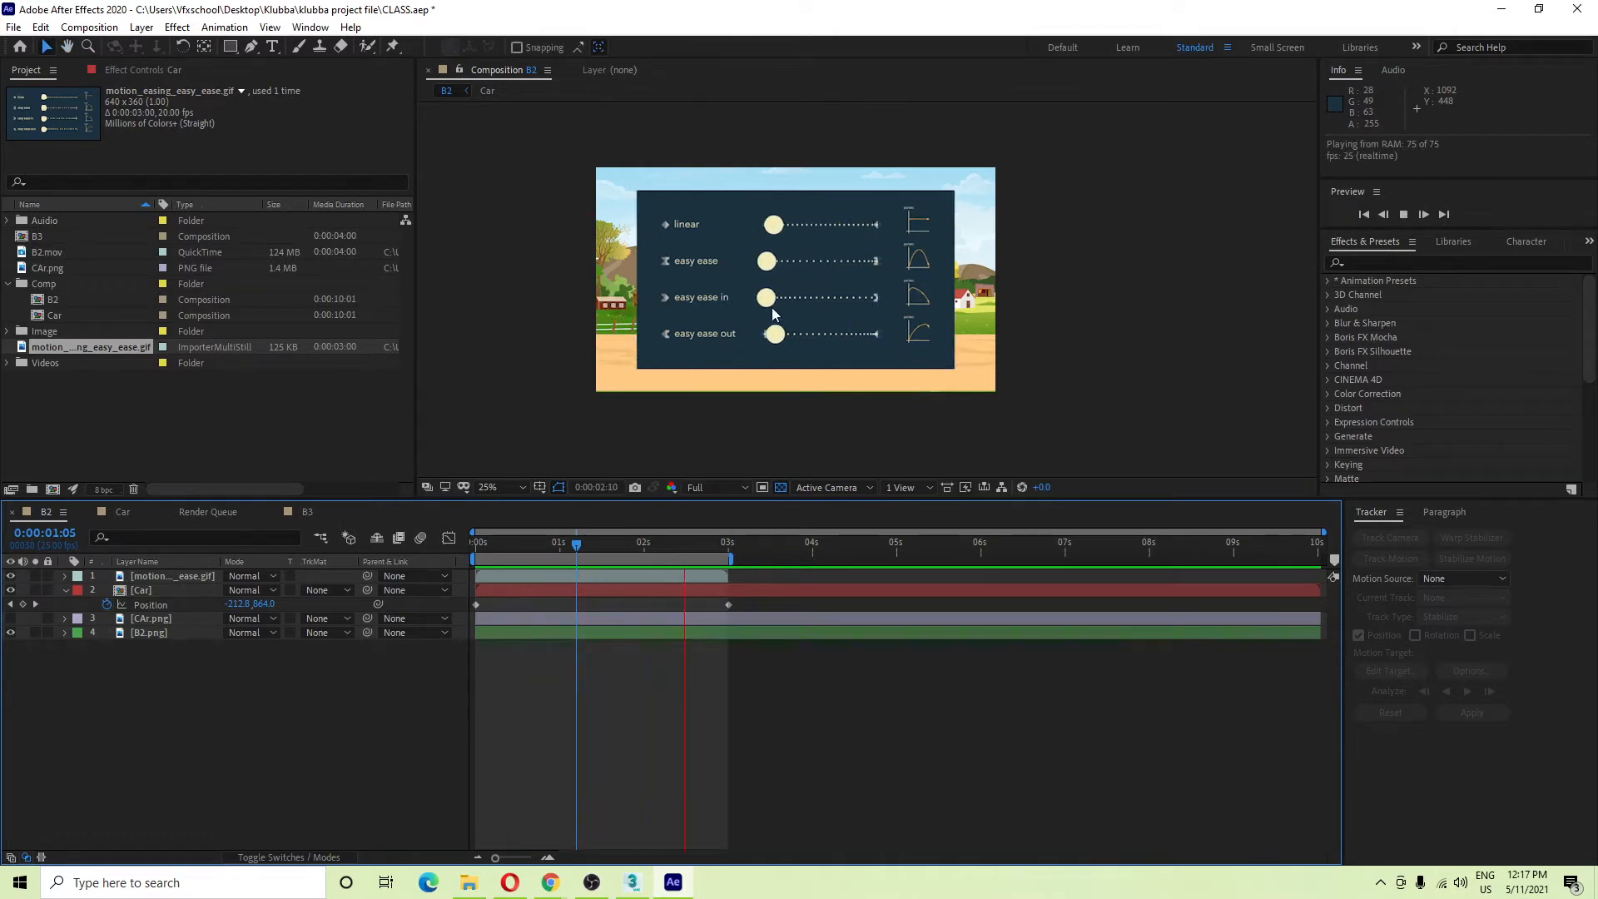
key("space")
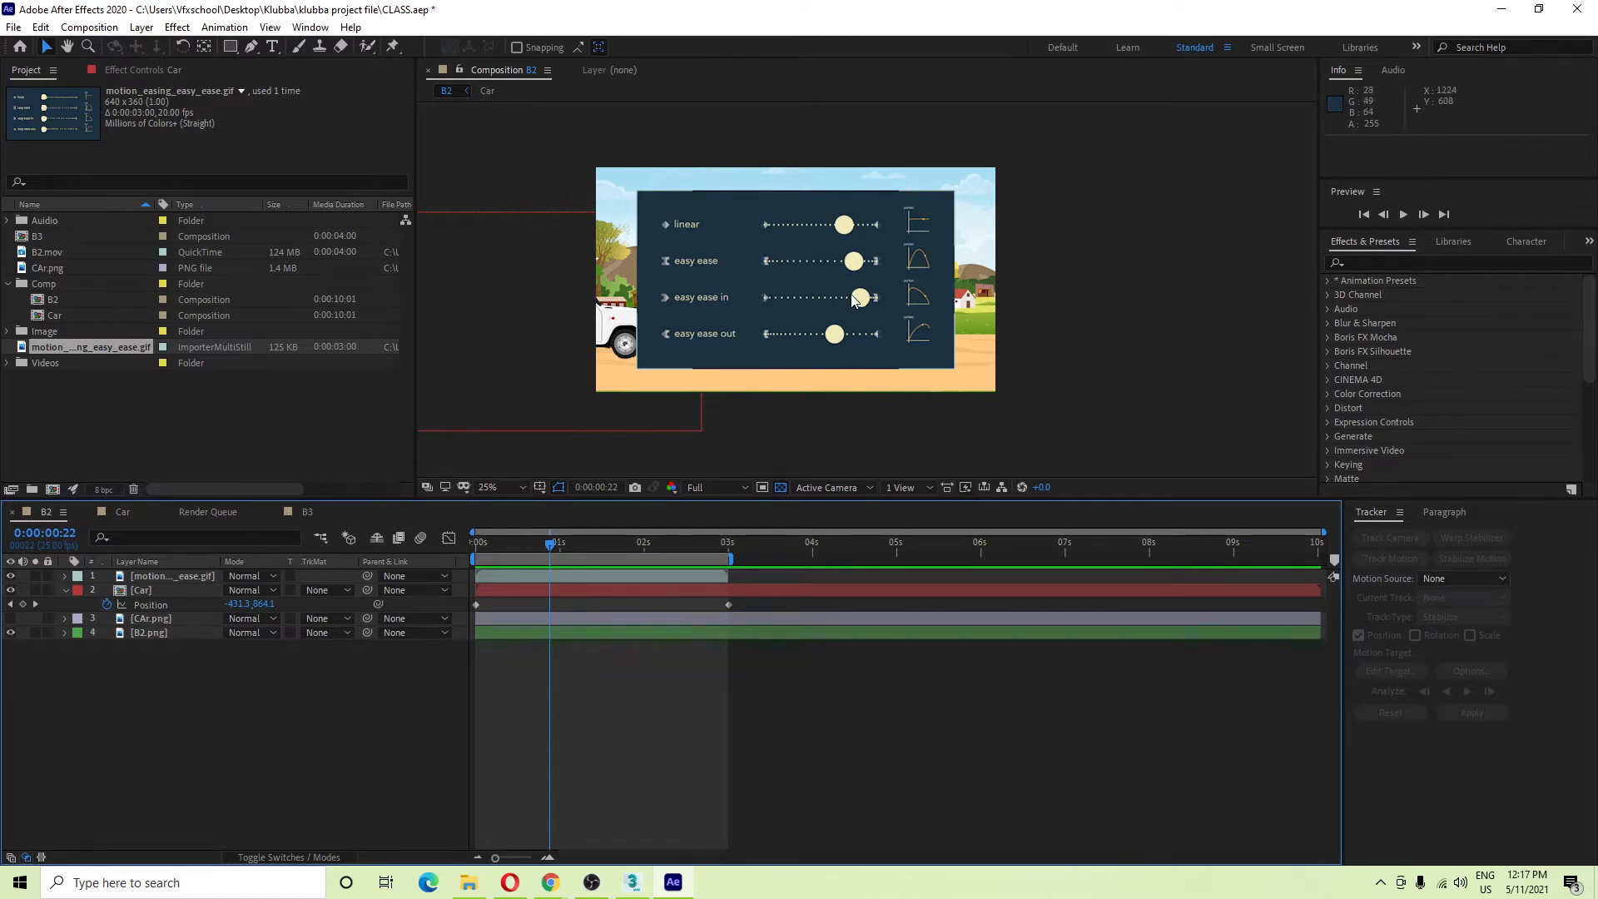
key("space")
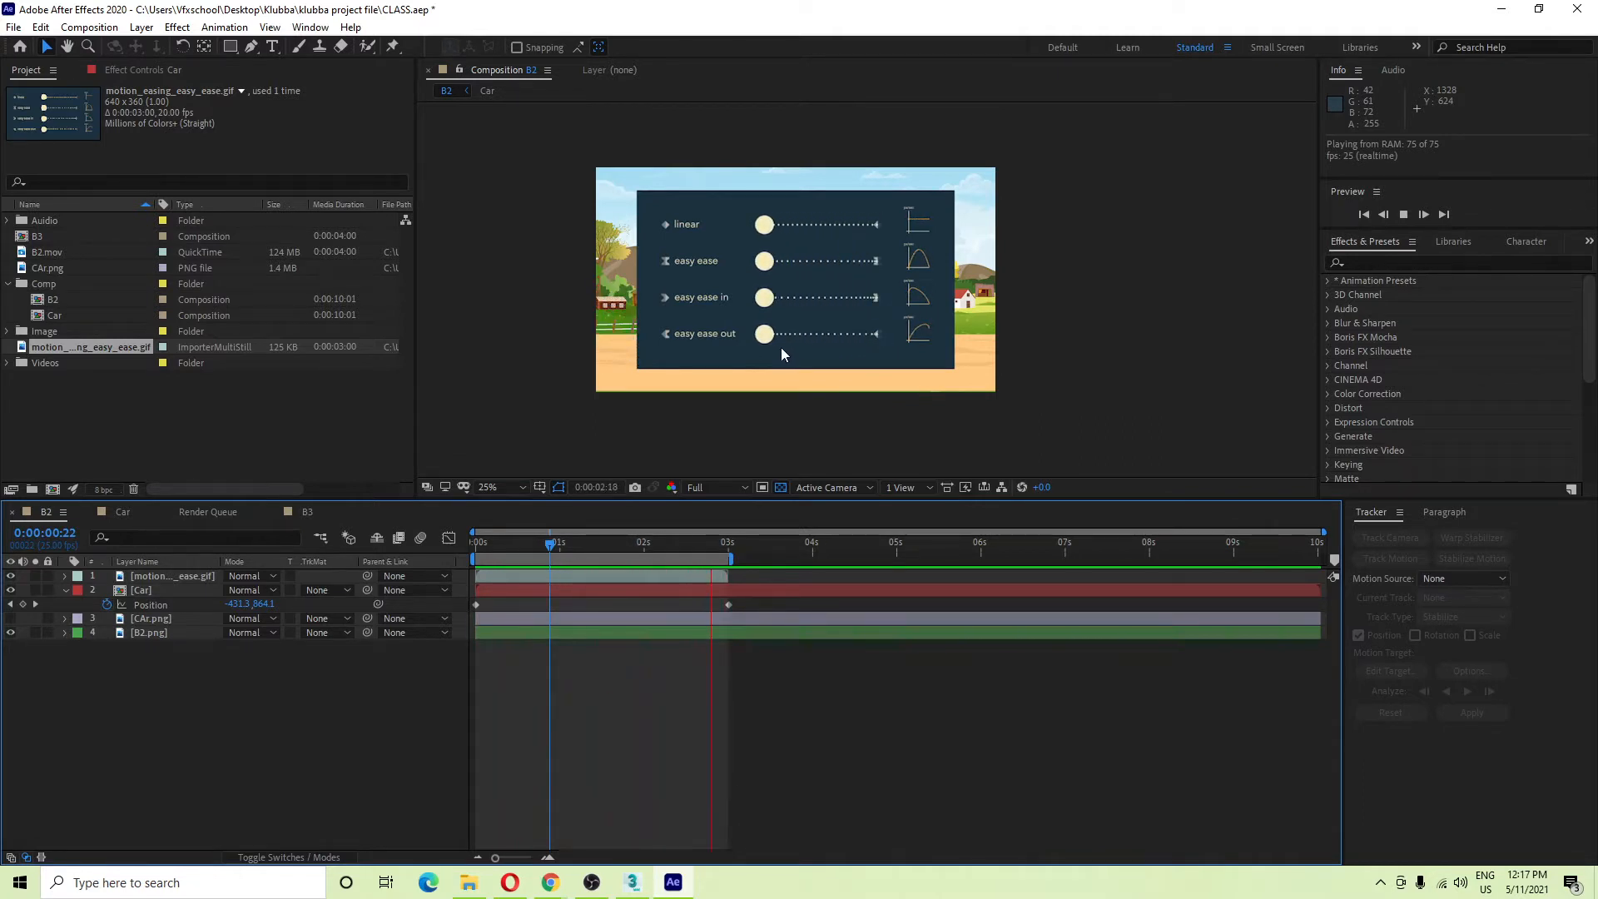
key("space")
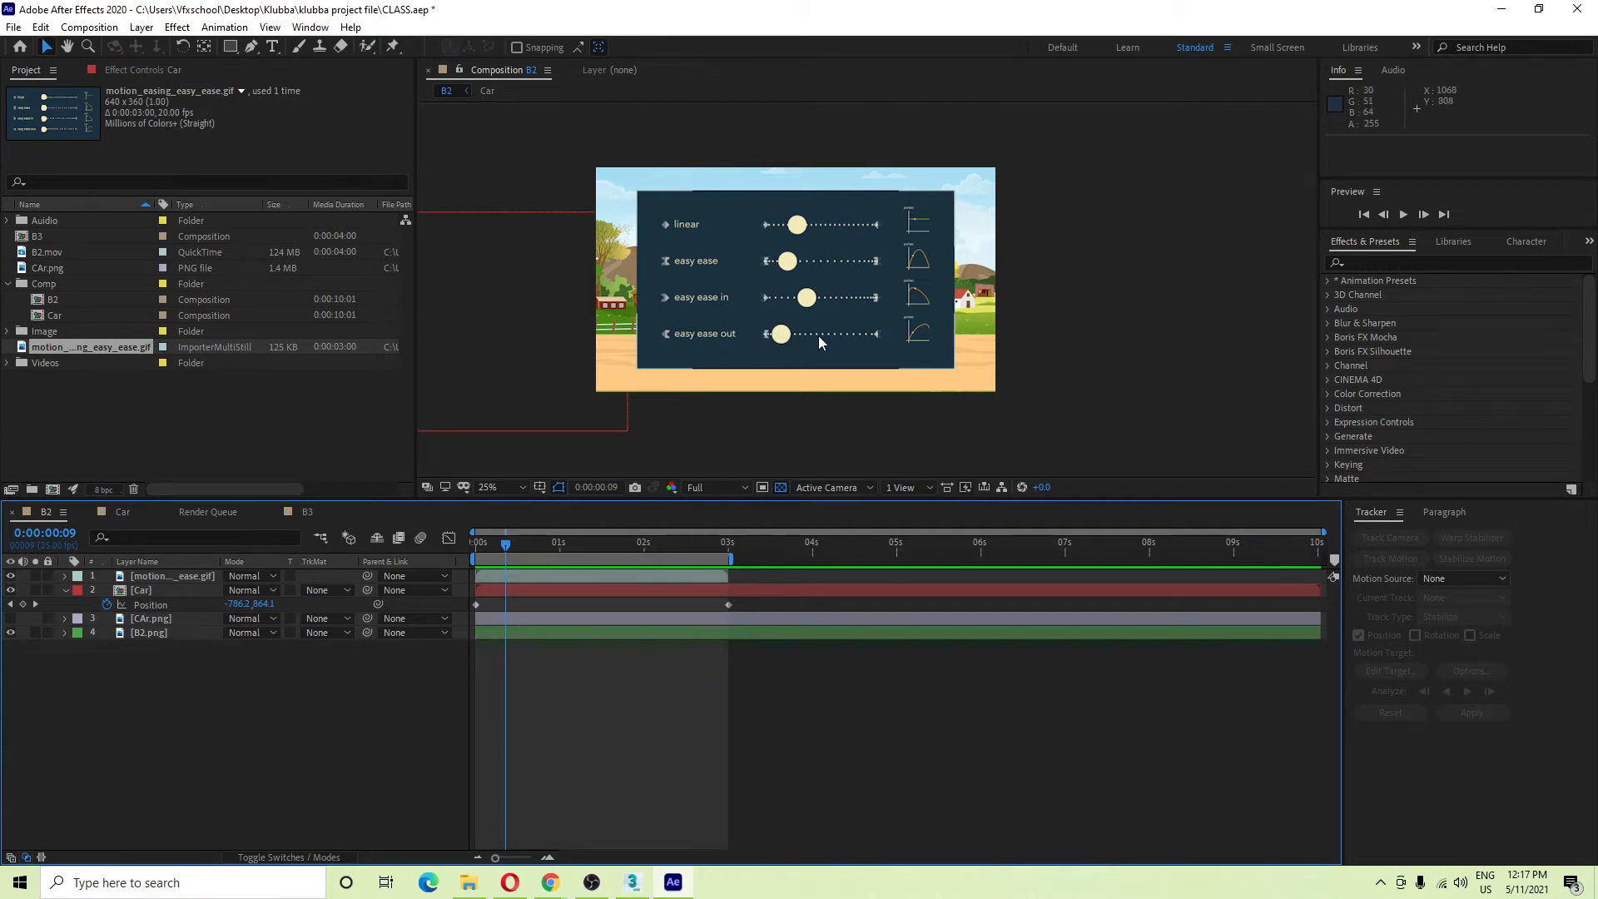
key("space")
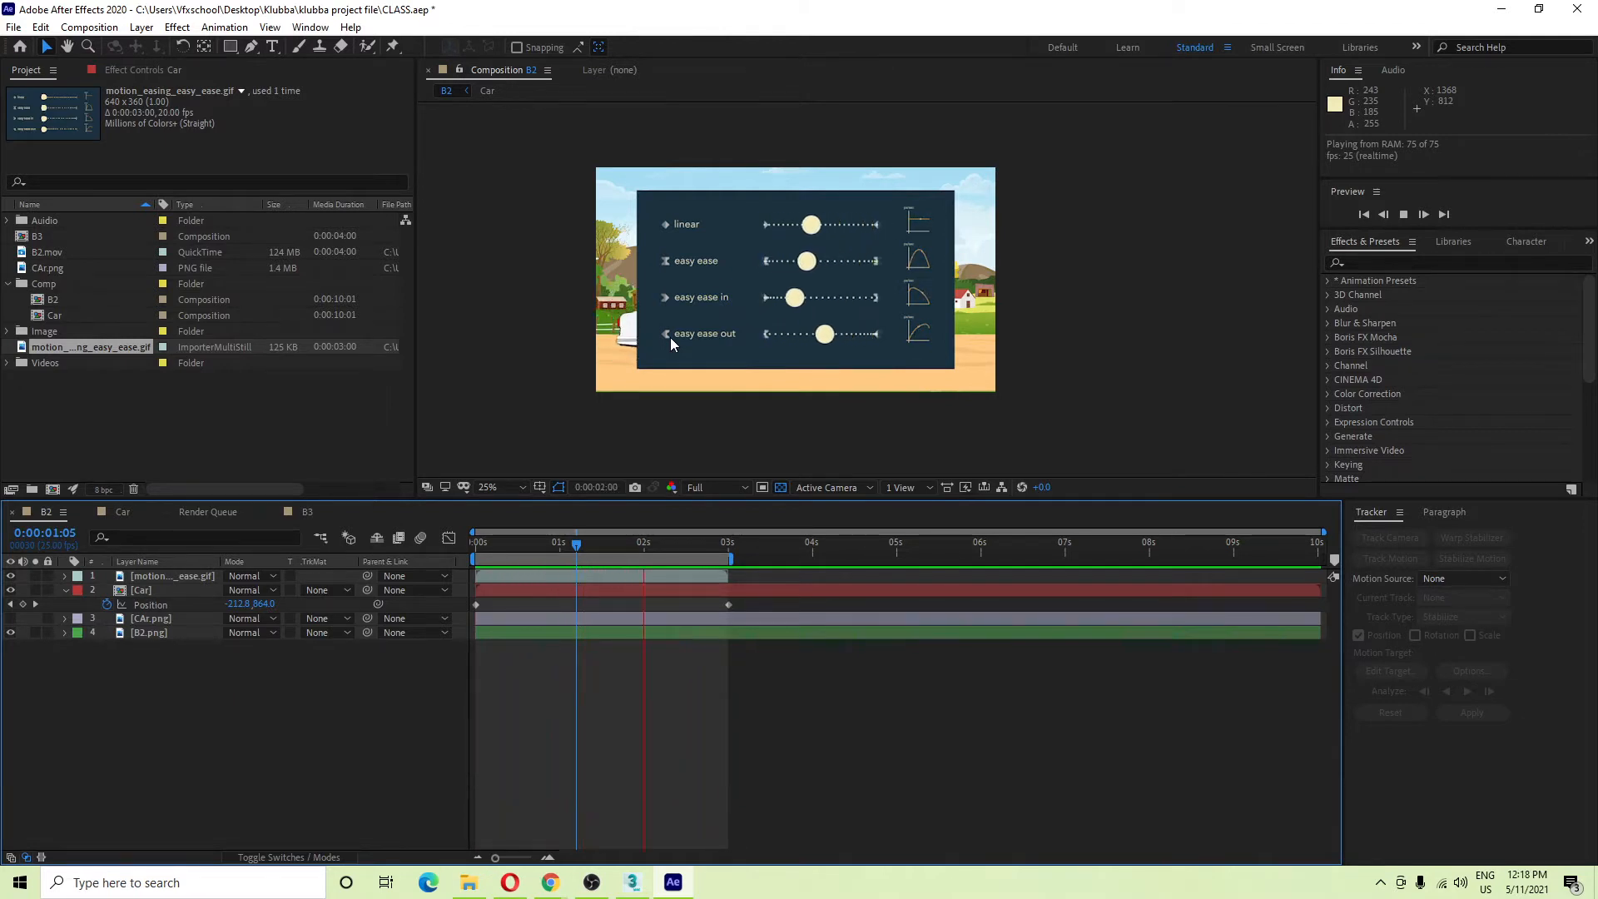
key("space")
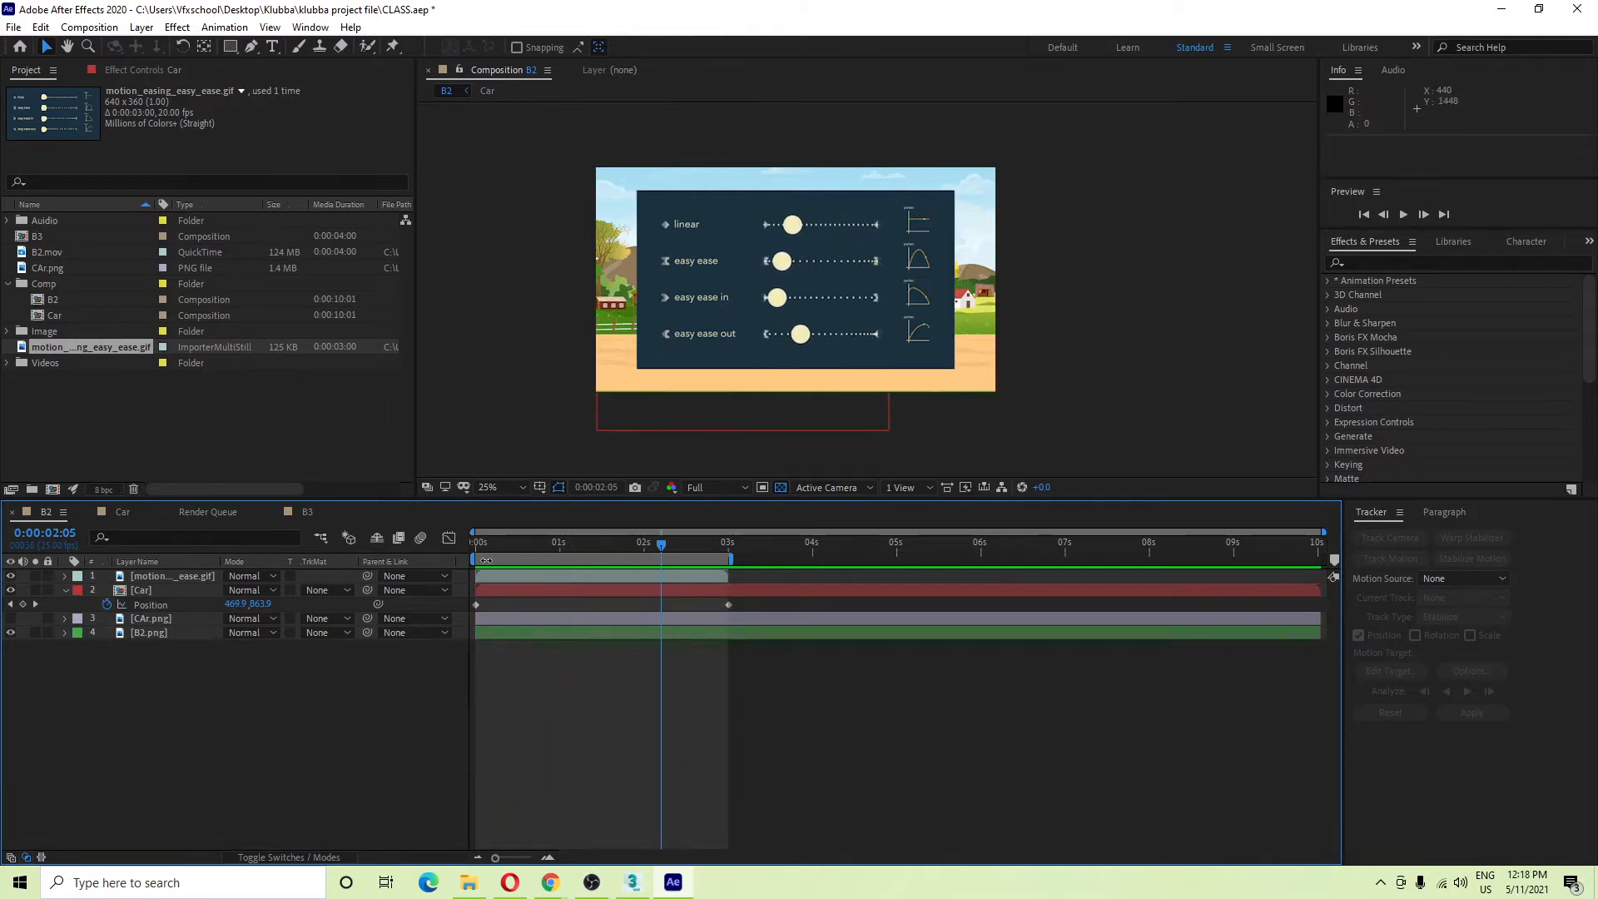
left_click(787, 266)
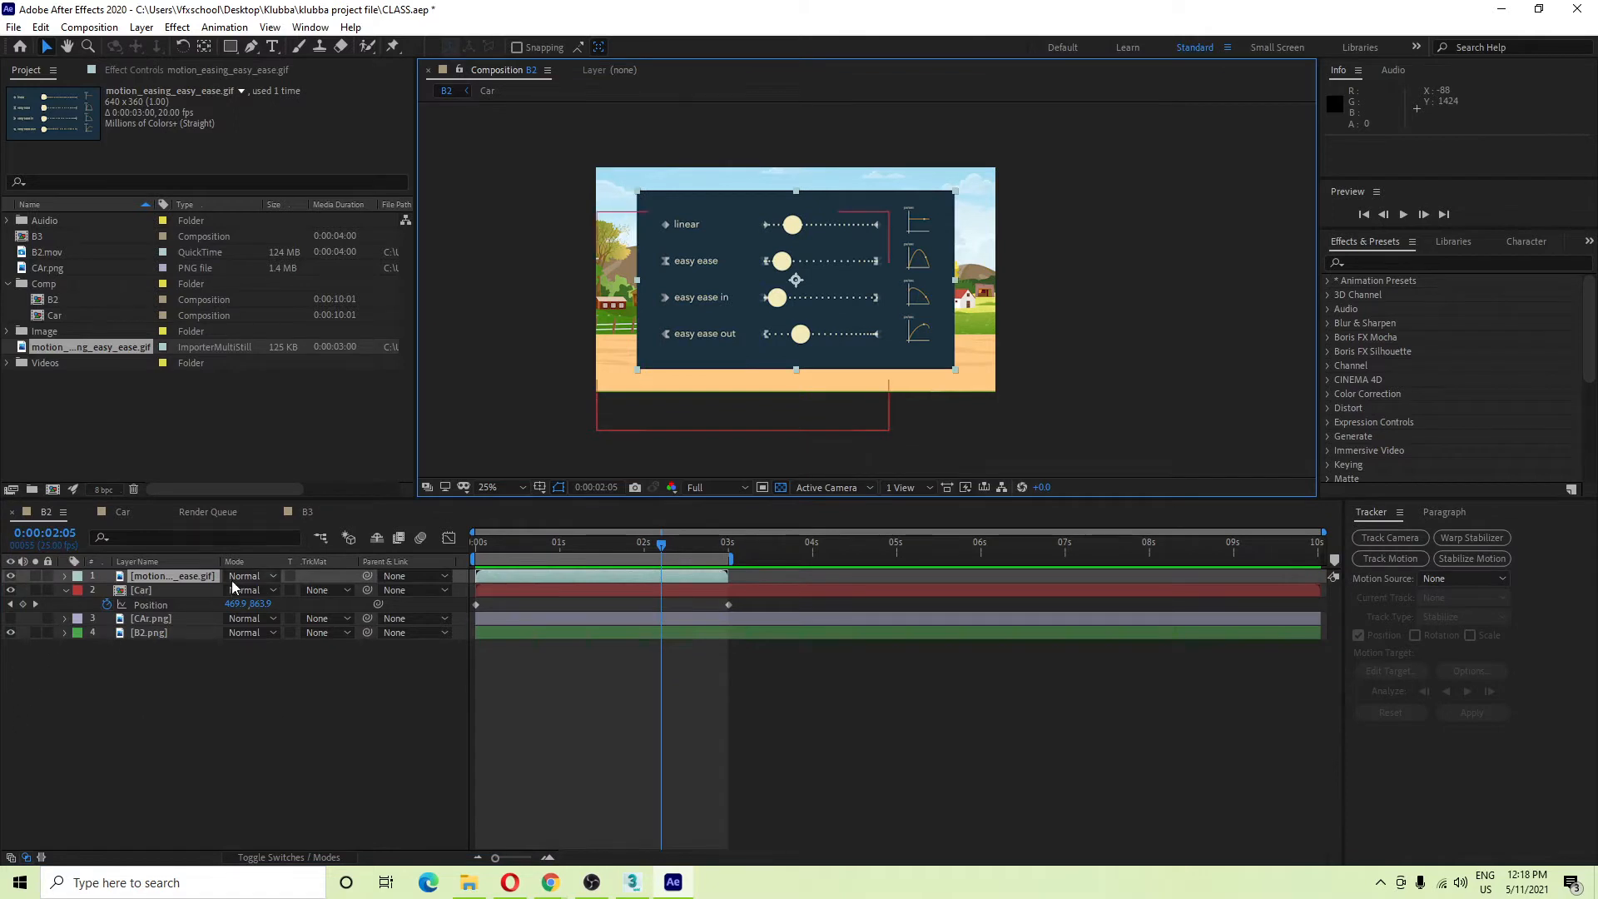
Delete the easing chart GIF layer and preview the car animation from the start.
left_click(202, 576)
key("Delete")
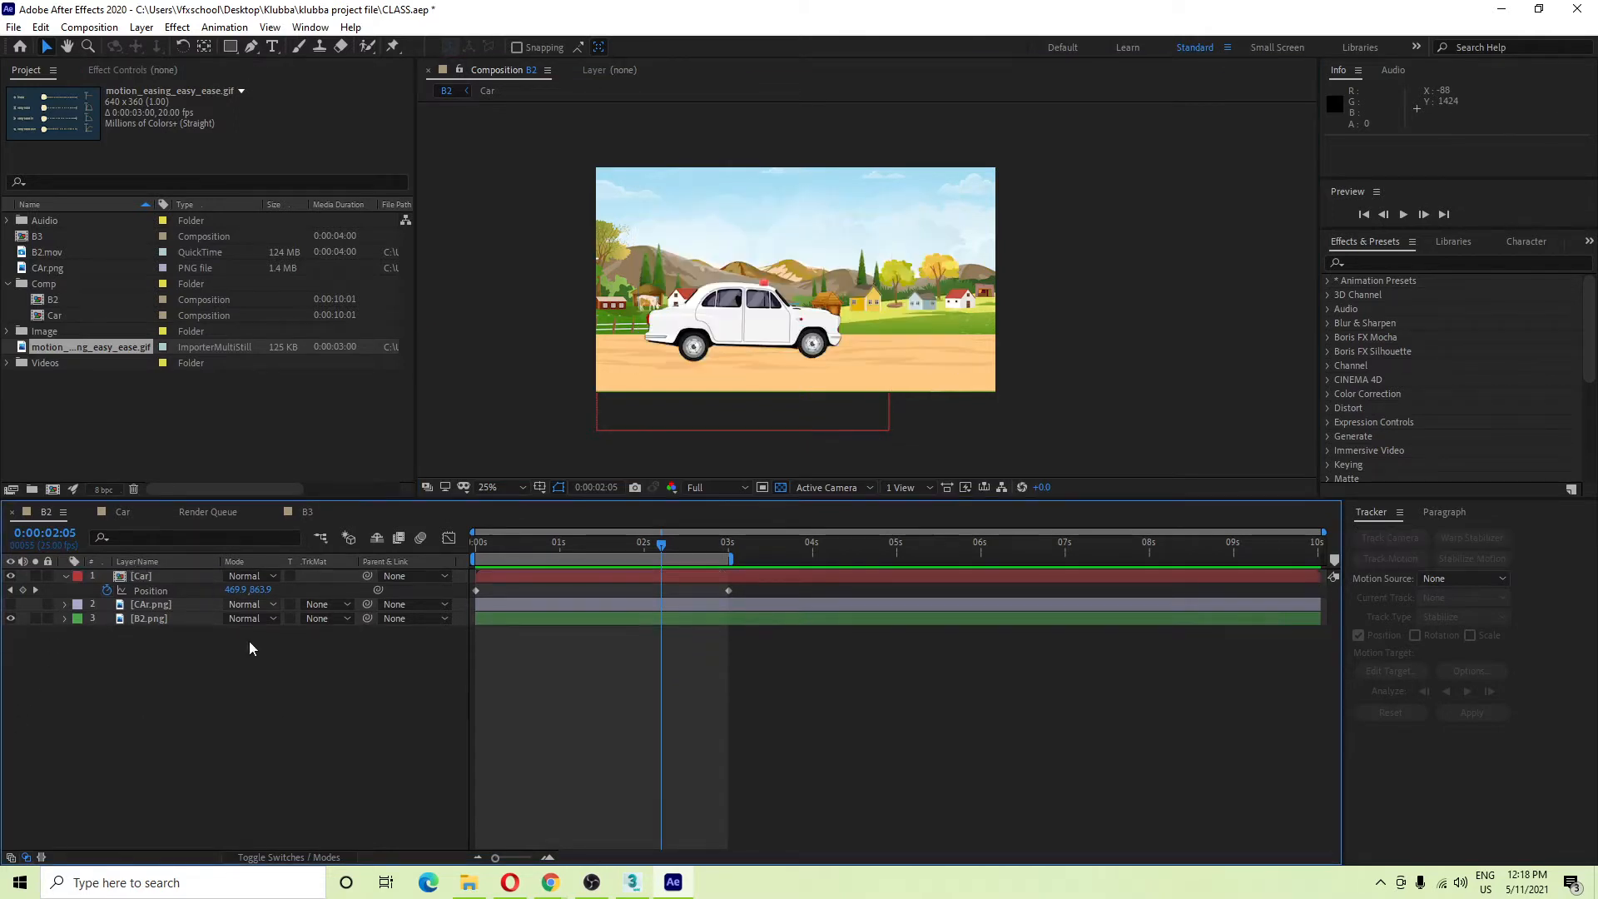
left_click(155, 576)
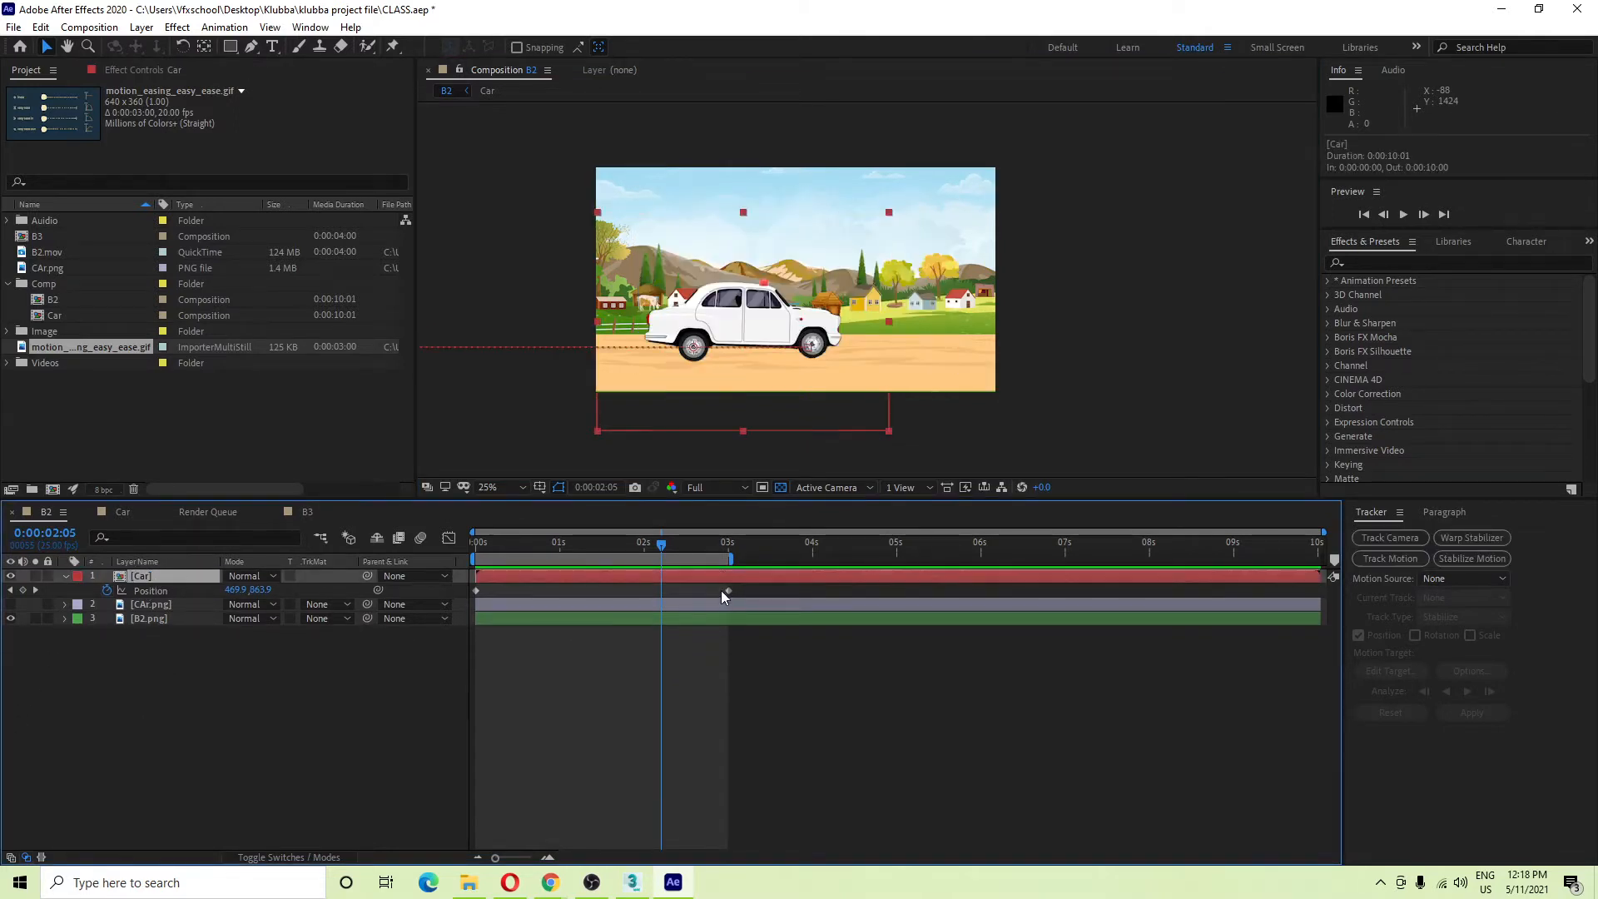
left_click_drag(667, 544, 316, 551)
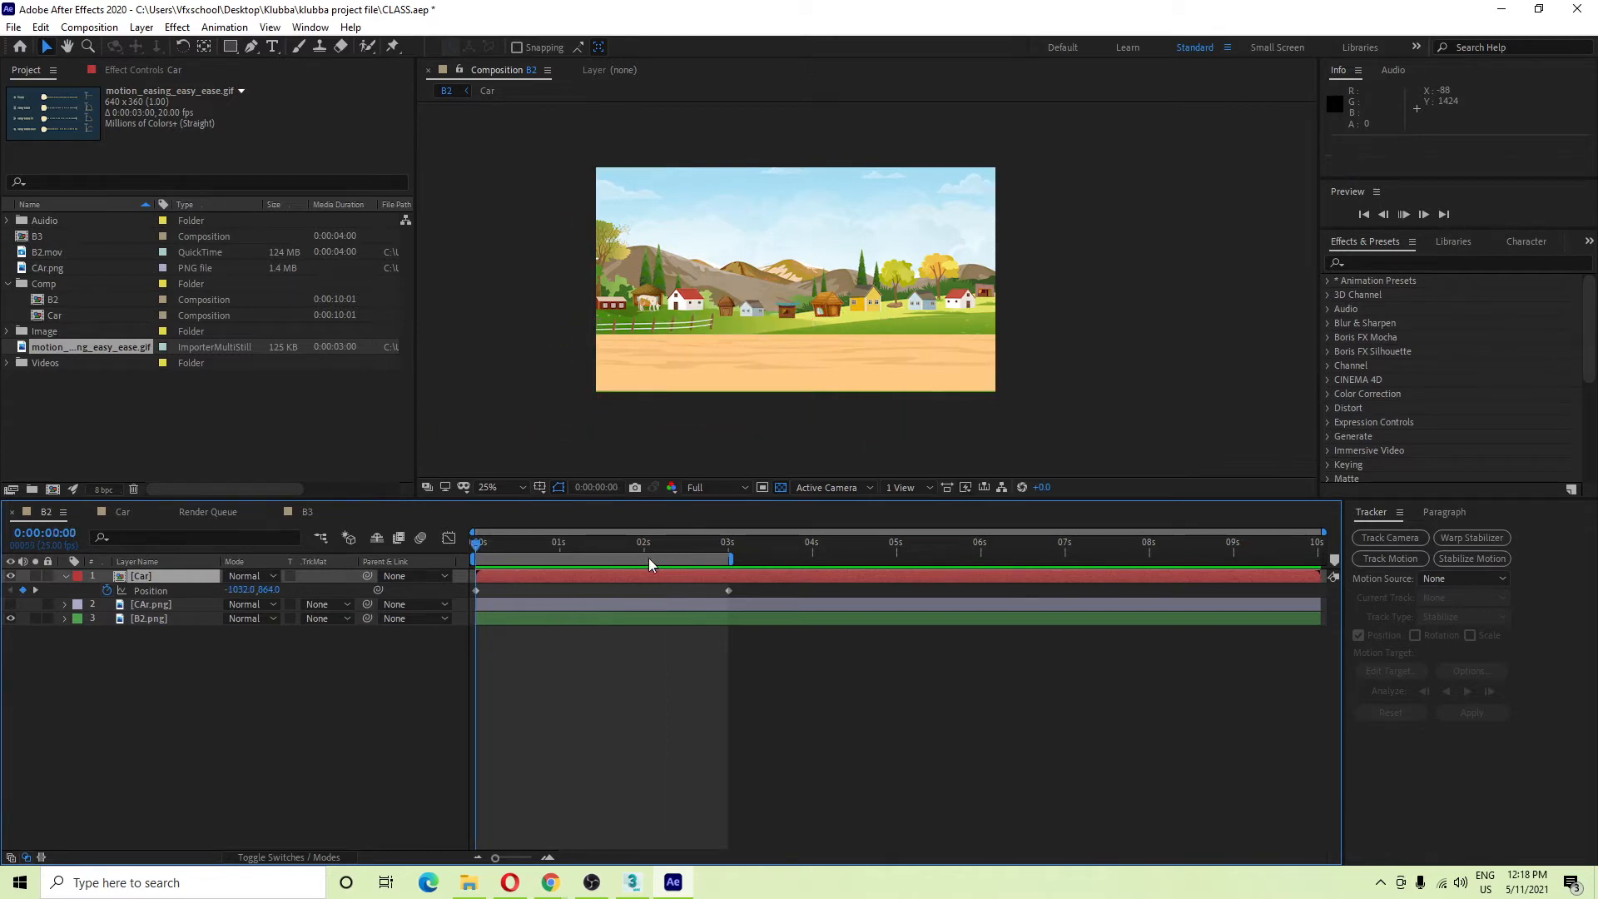
key("space")
key("space")
Reframe the view and marquee-select both of the car's Position keyframes.
left_click_drag(532, 411, 706, 411)
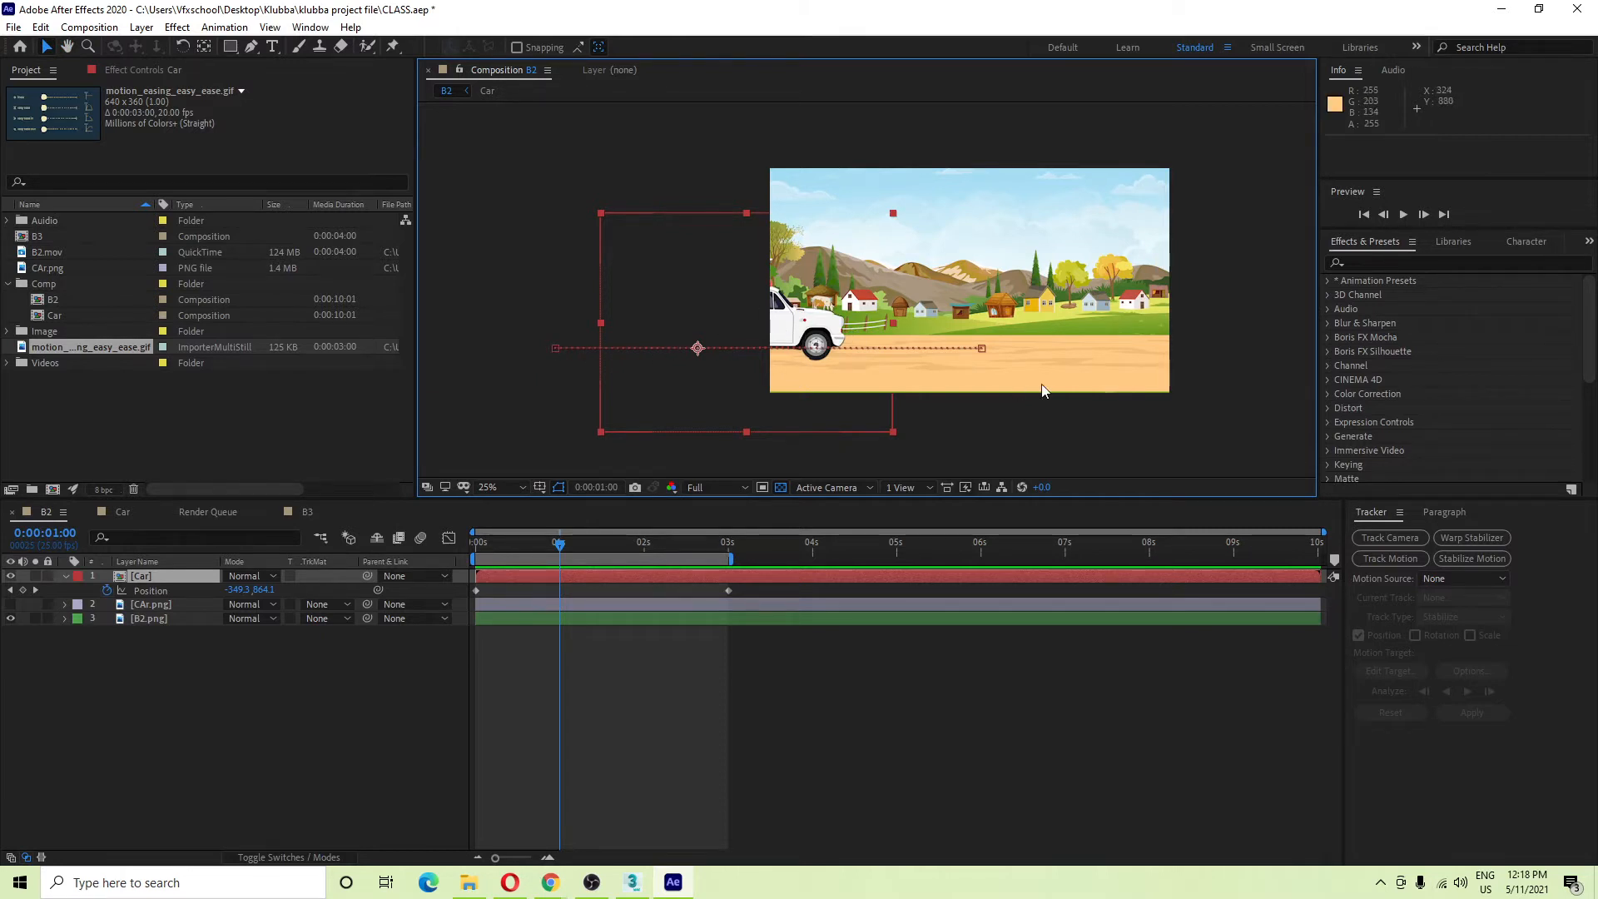
left_click(983, 350)
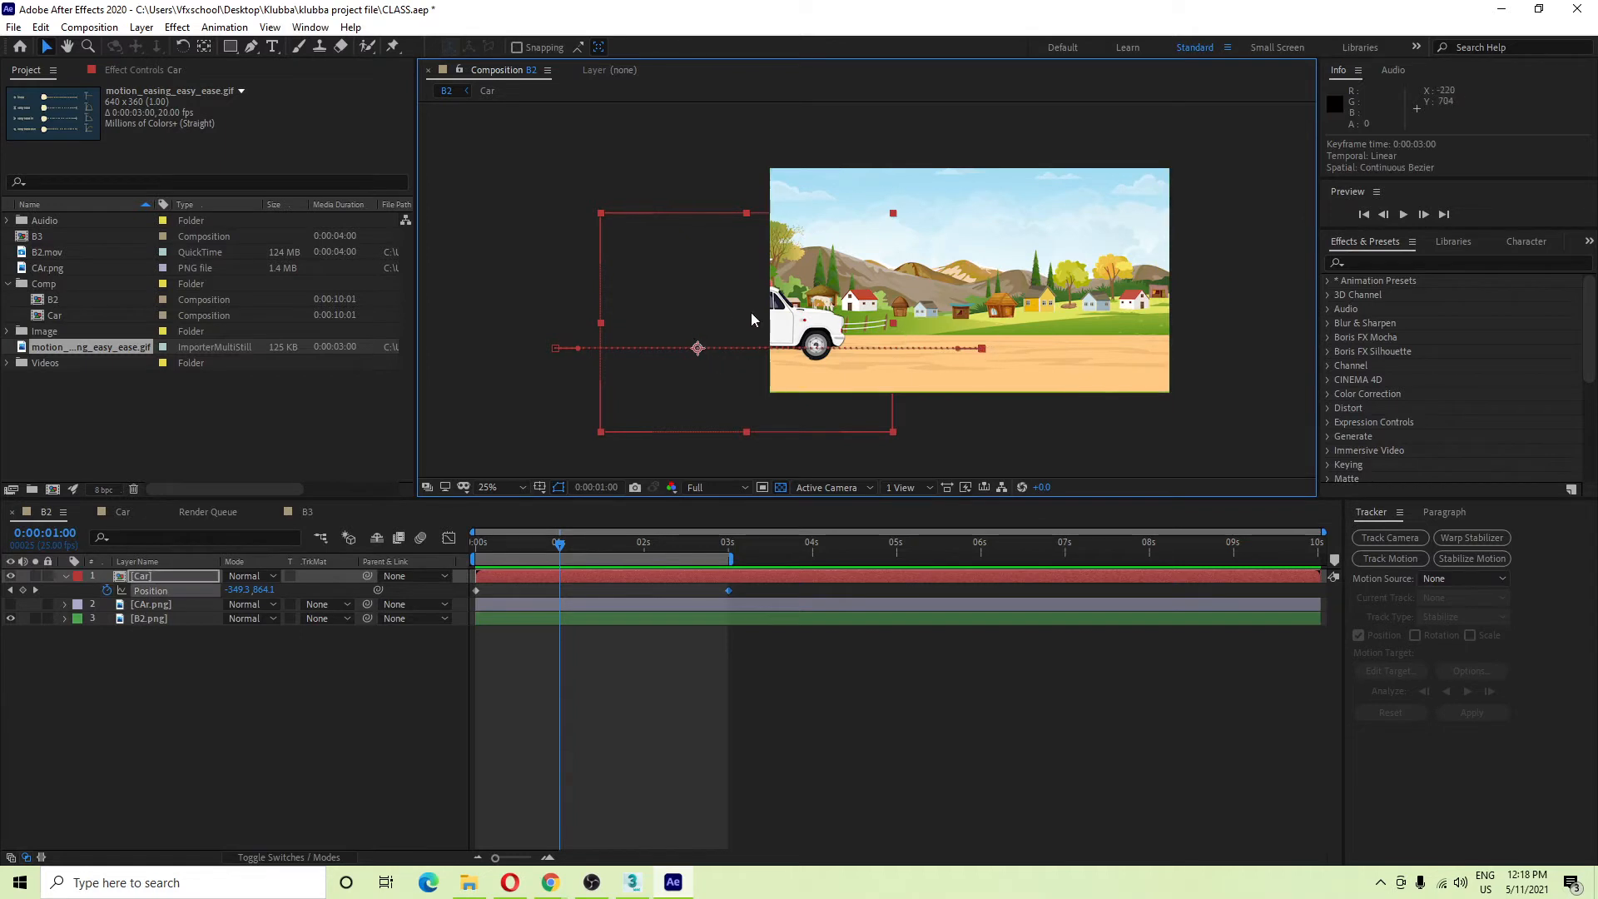
left_click_drag(752, 586, 301, 610)
Apply Easy Ease to the car's 3-second Position keyframe, then rewind to 0:00 and deselect.
right_click(726, 591)
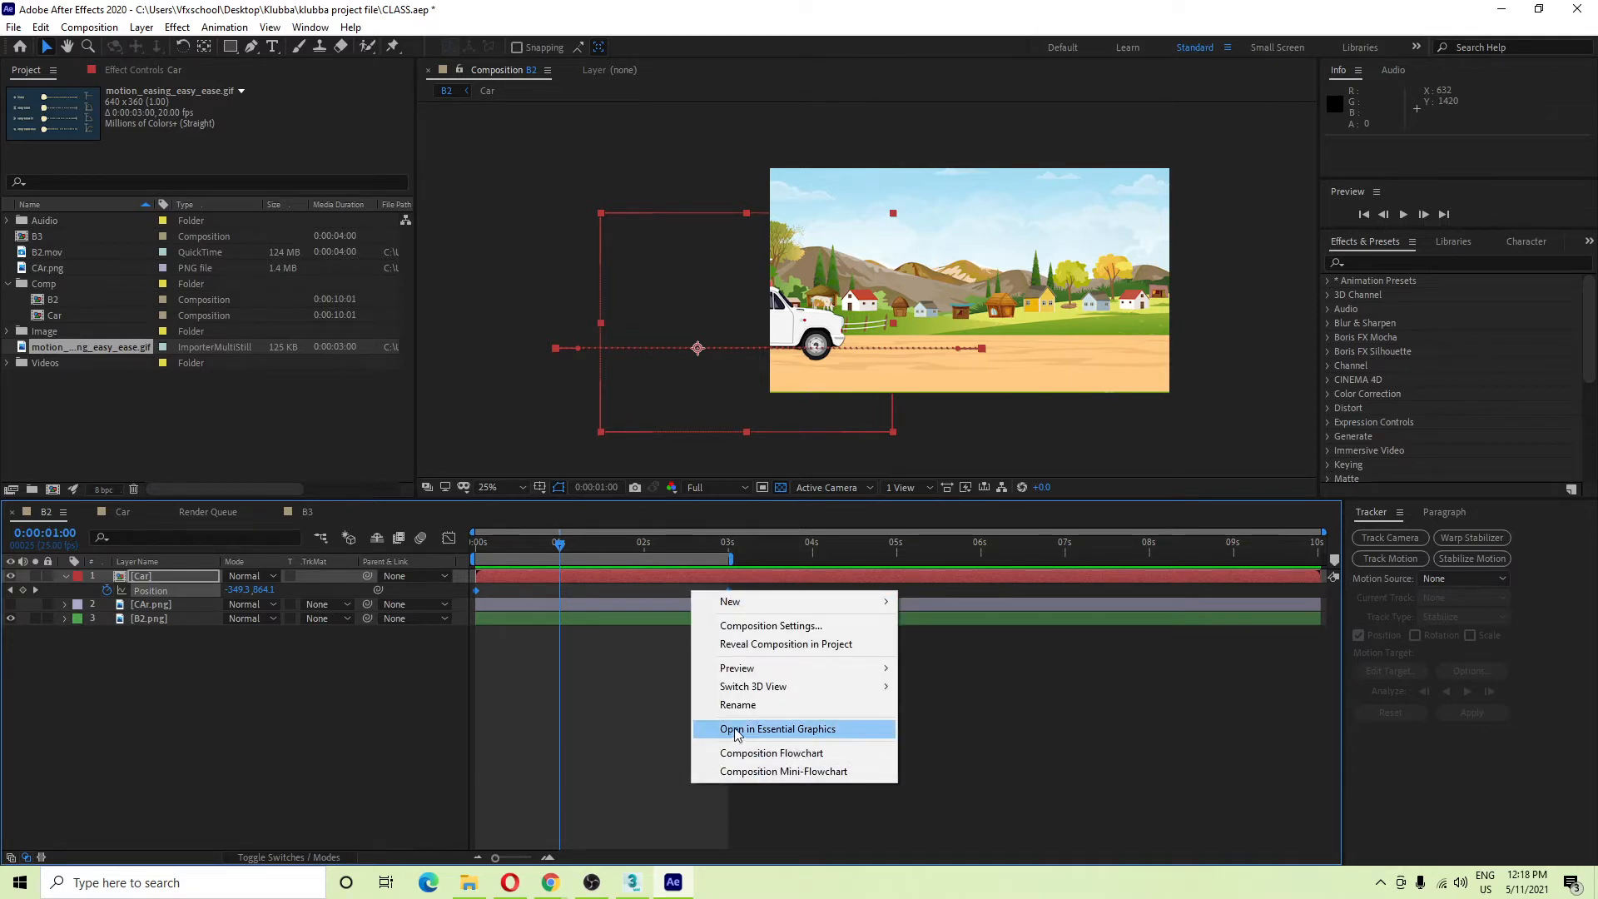
left_click(724, 674)
left_click(728, 590)
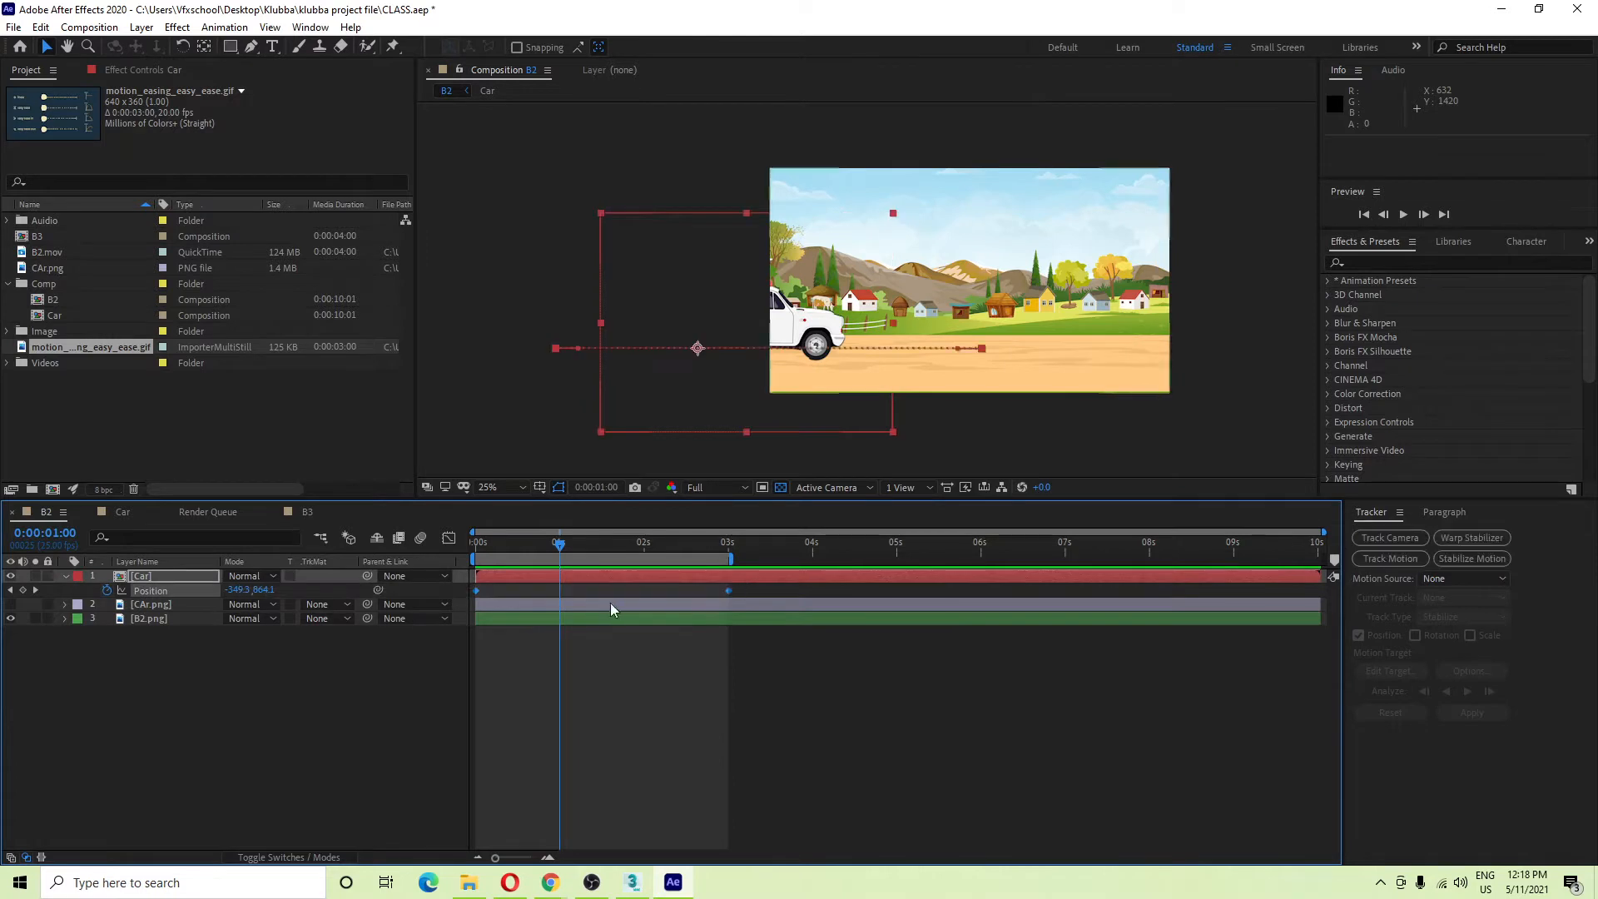
right_click(730, 595)
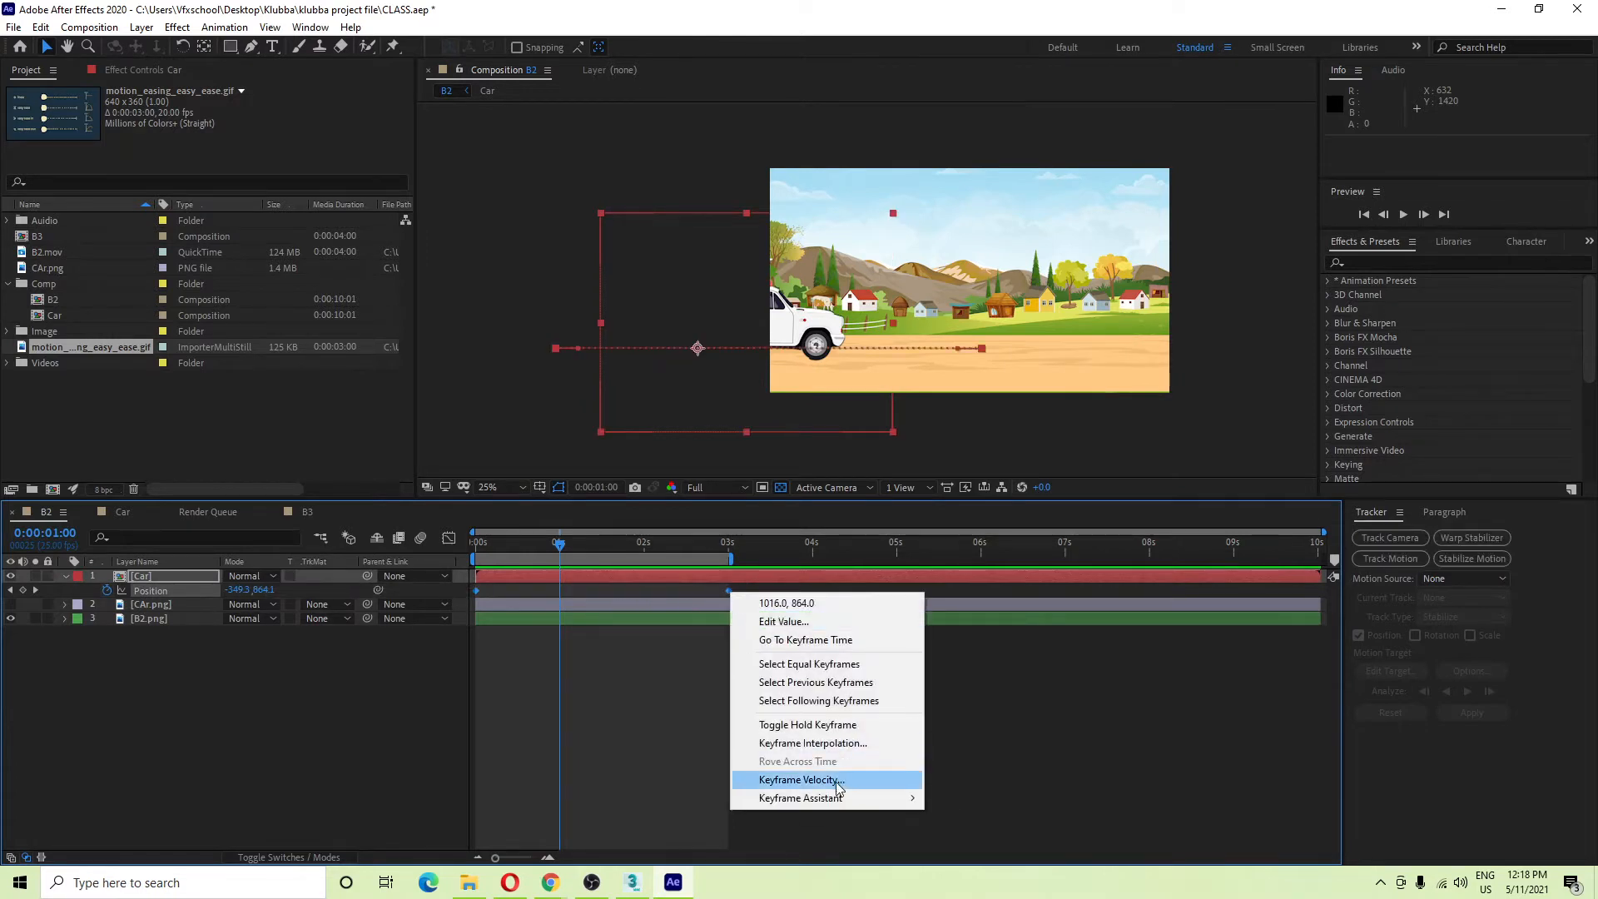
mouse_move(820, 797)
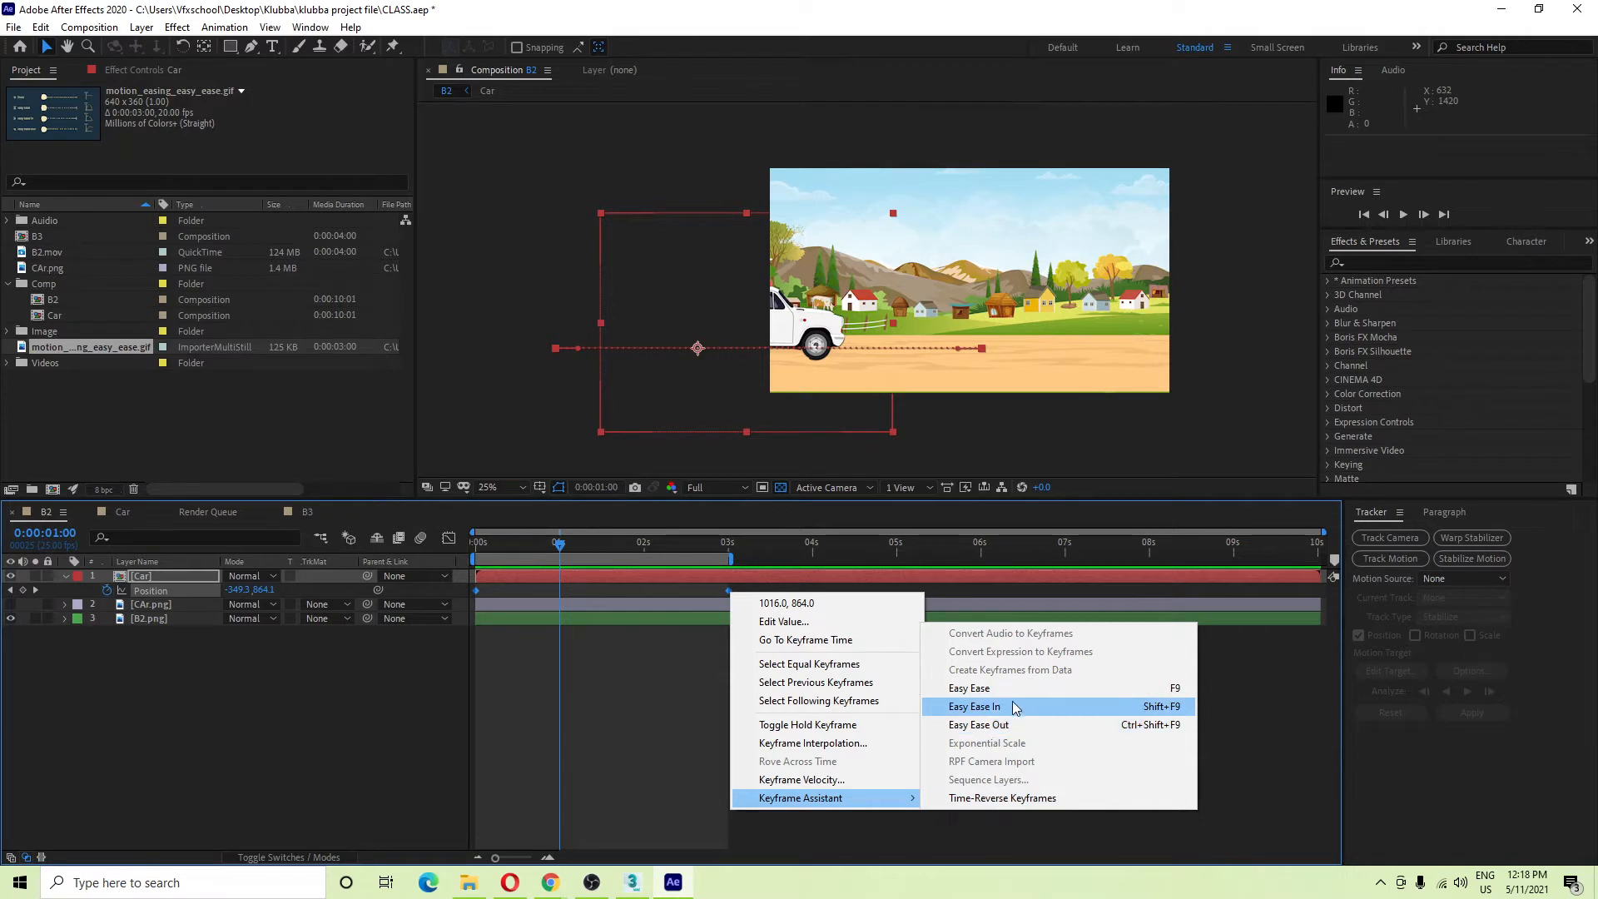
left_click(1159, 696)
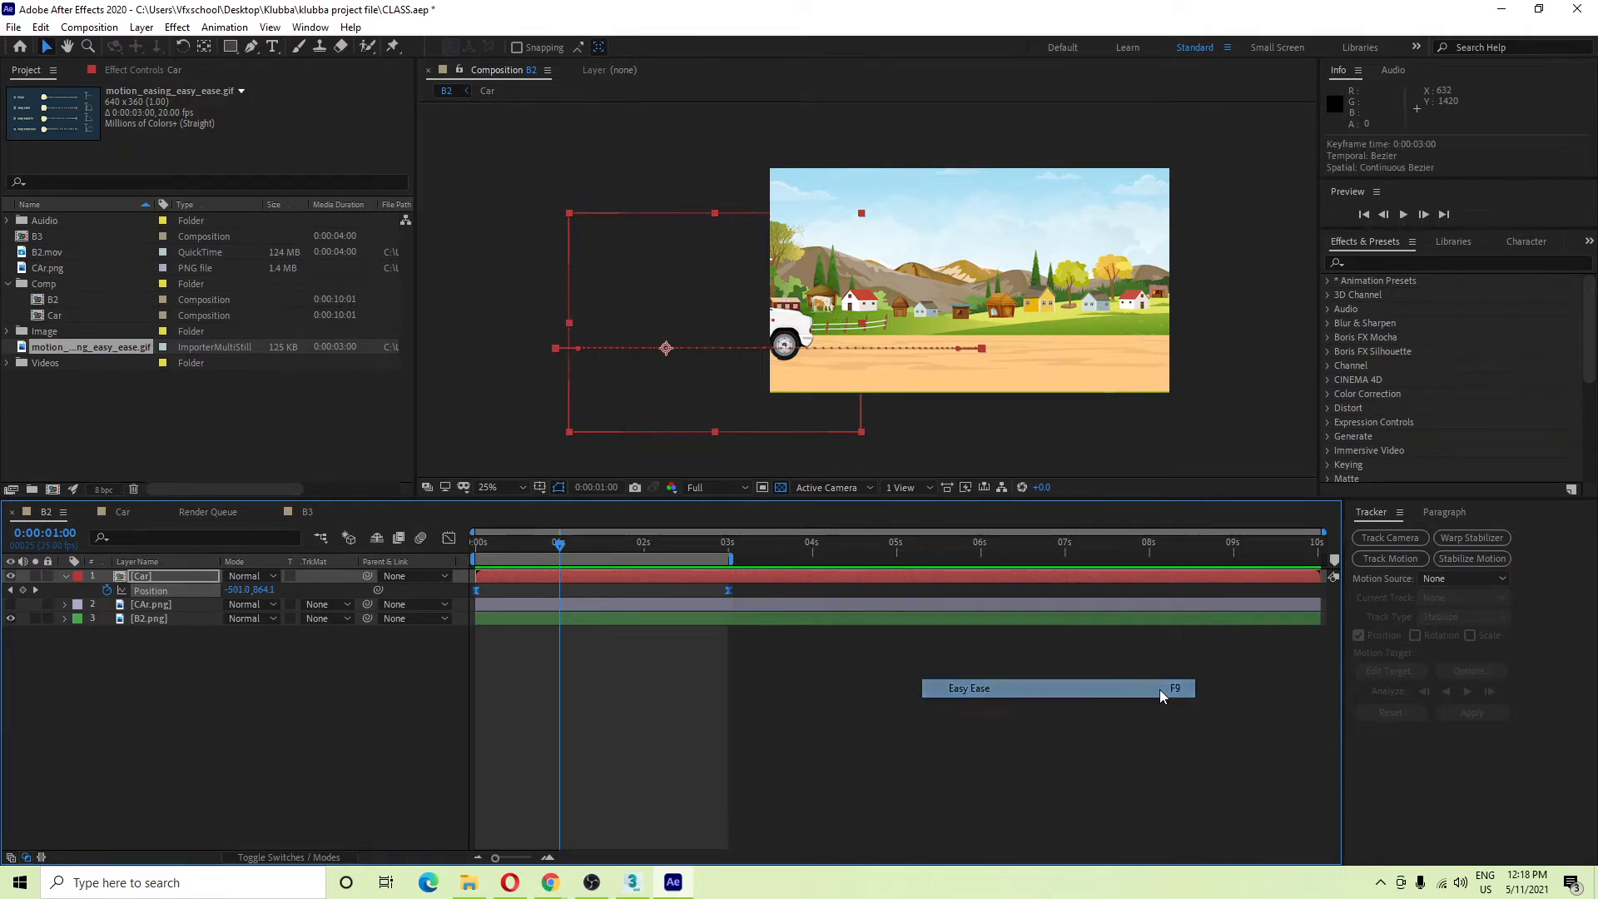
left_click_drag(556, 546, 476, 545)
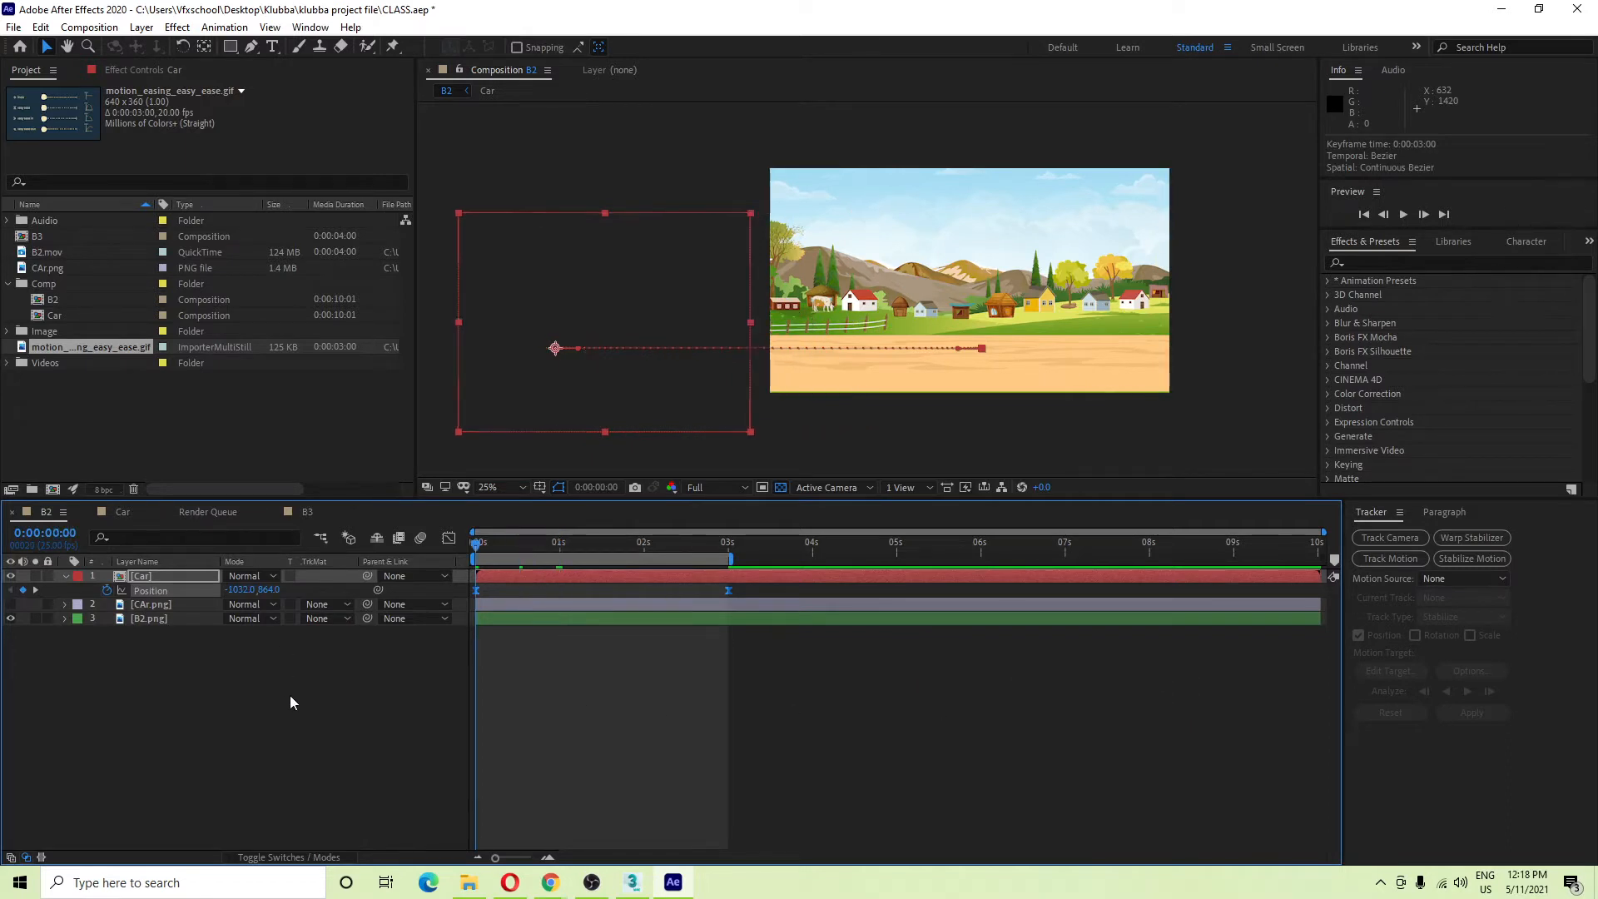
left_click(313, 737)
Extend the work area to about 4 seconds and preview the car drive several times.
key("space")
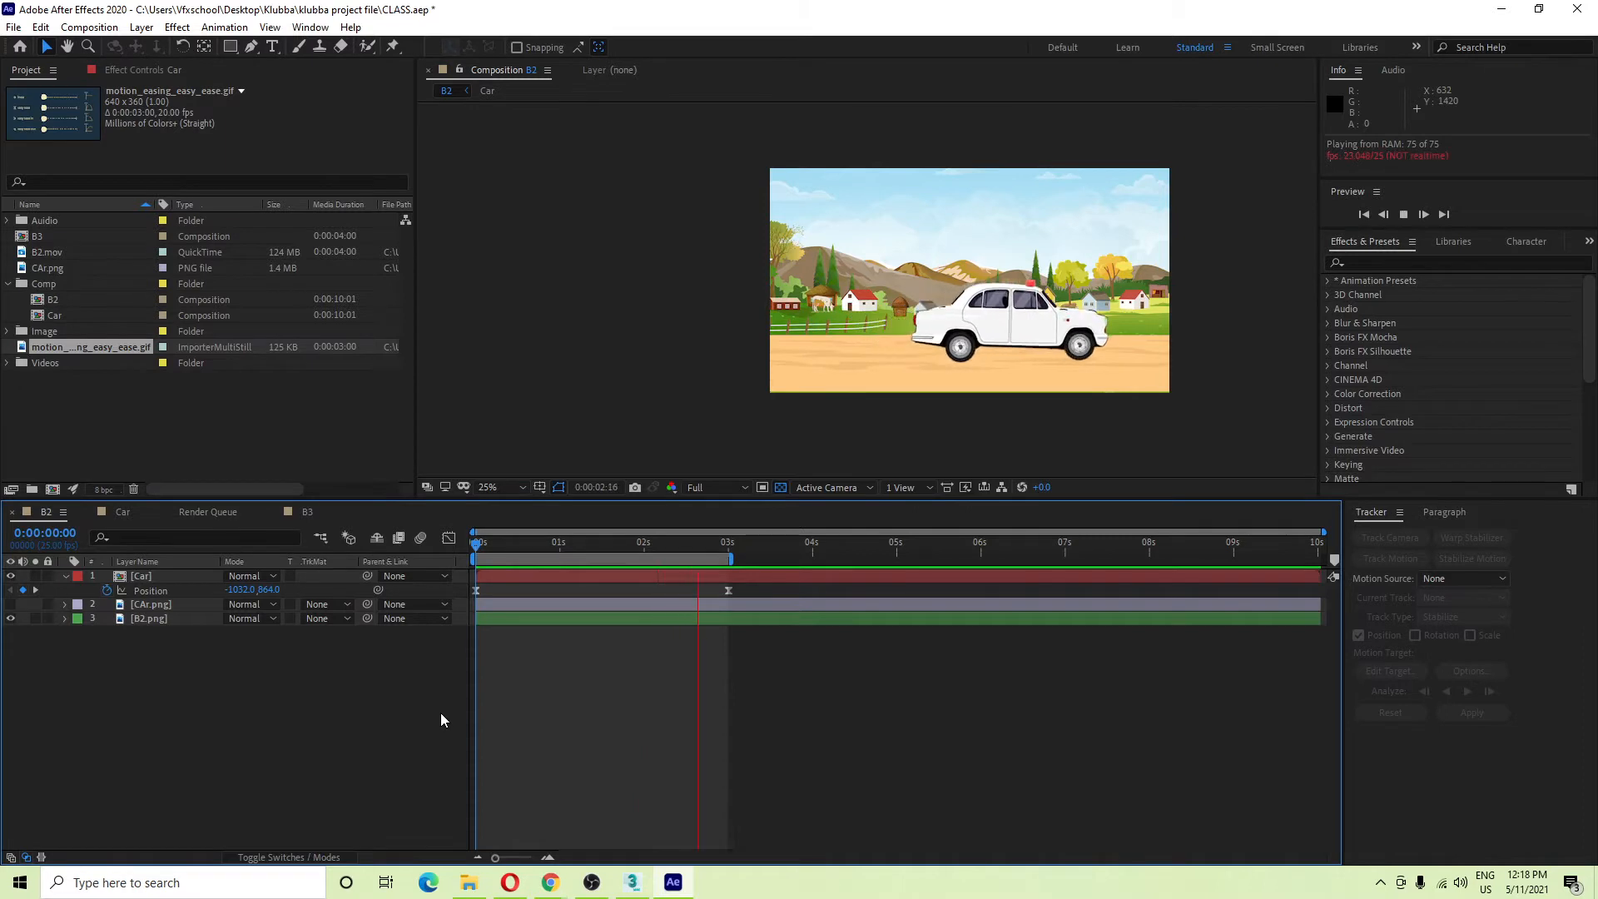
left_click_drag(730, 559, 811, 558)
key("space")
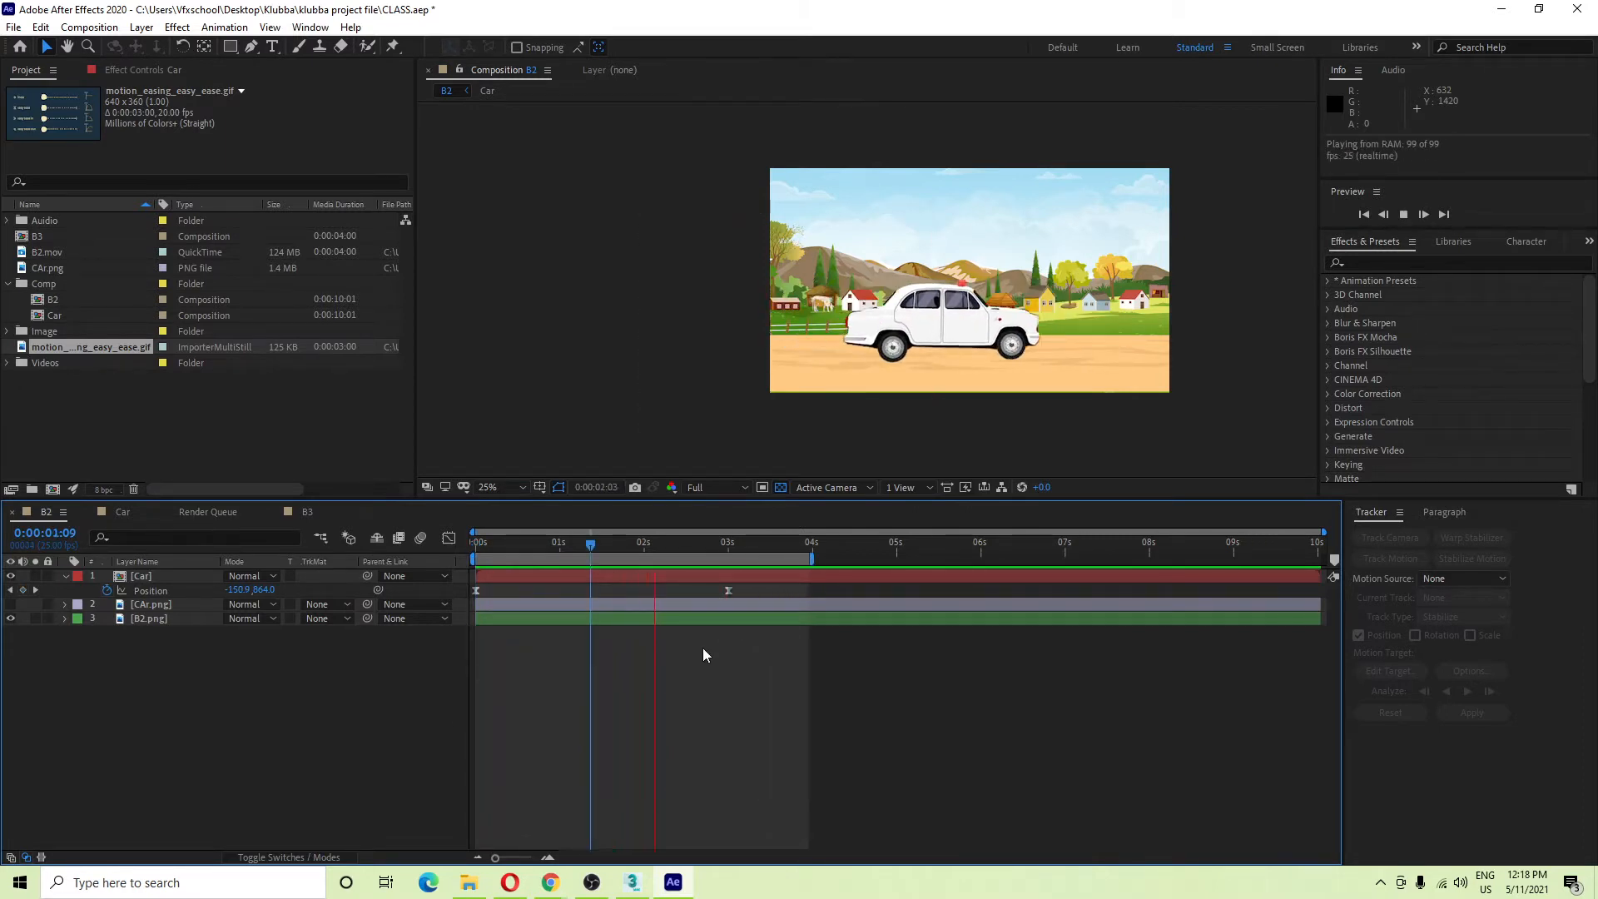
key("space")
scroll(1086, 371, "up", 2)
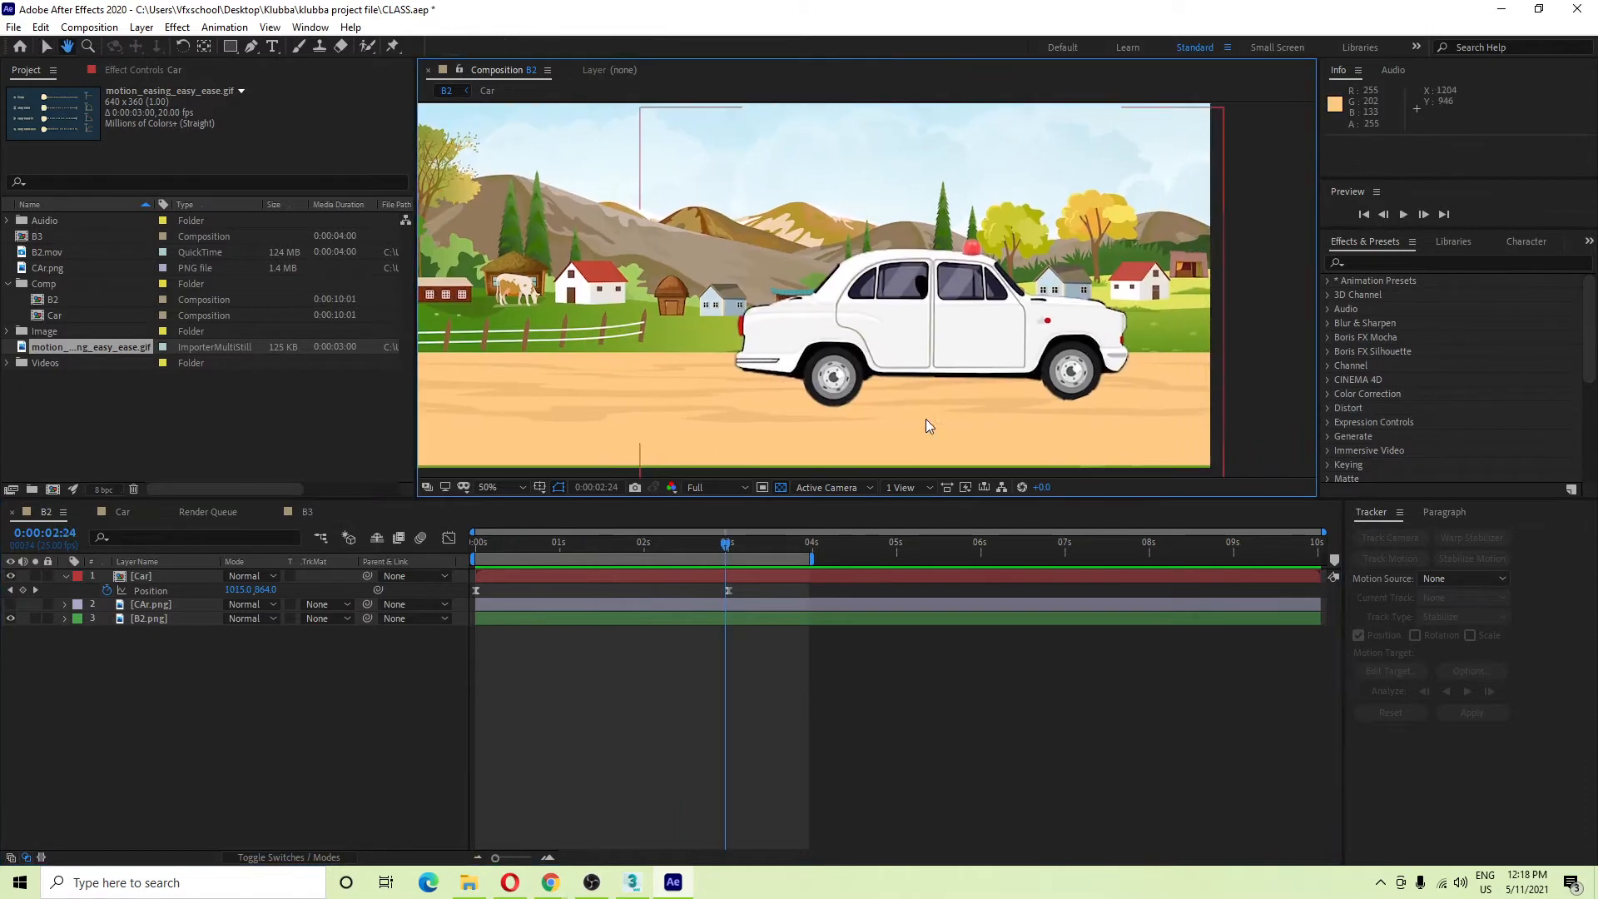
key("space")
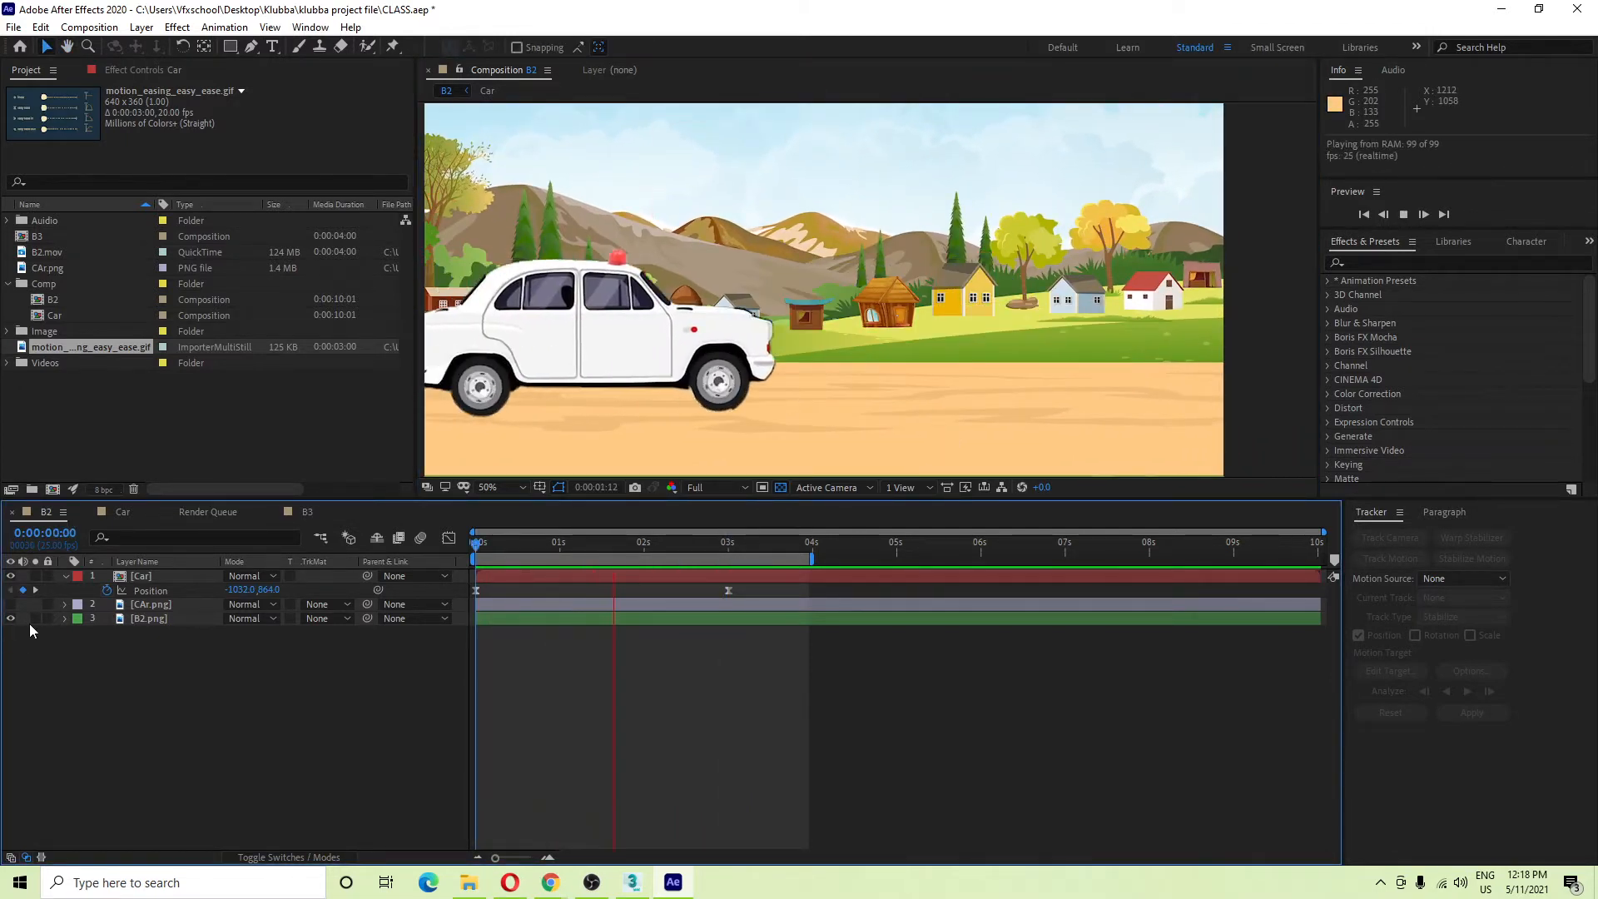
key("space")
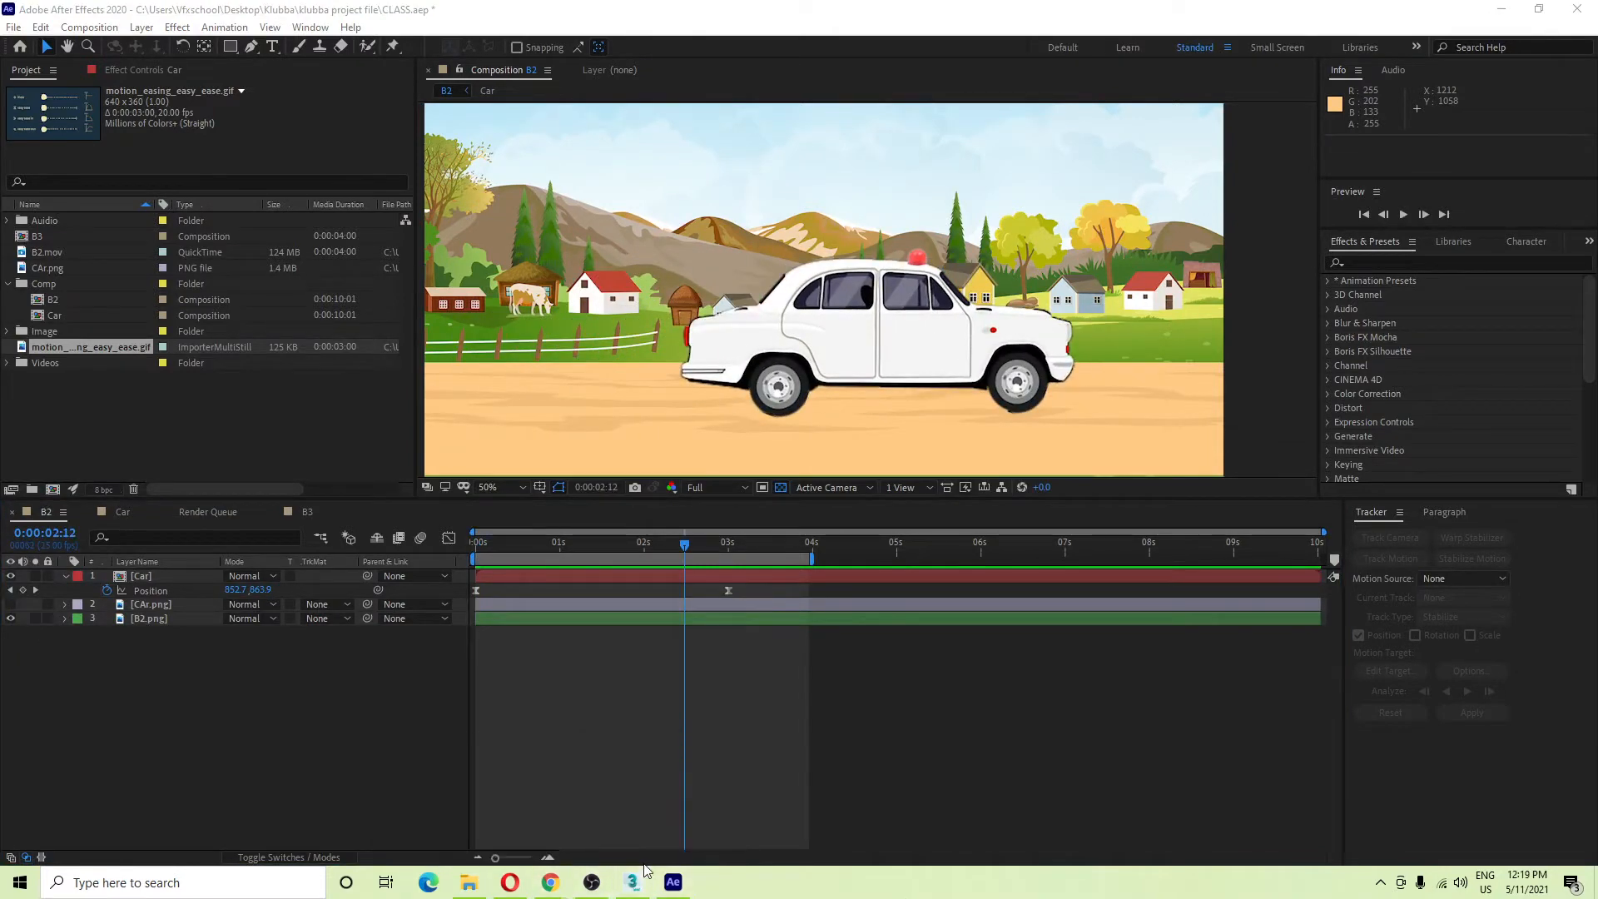
mouse_move(556, 884)
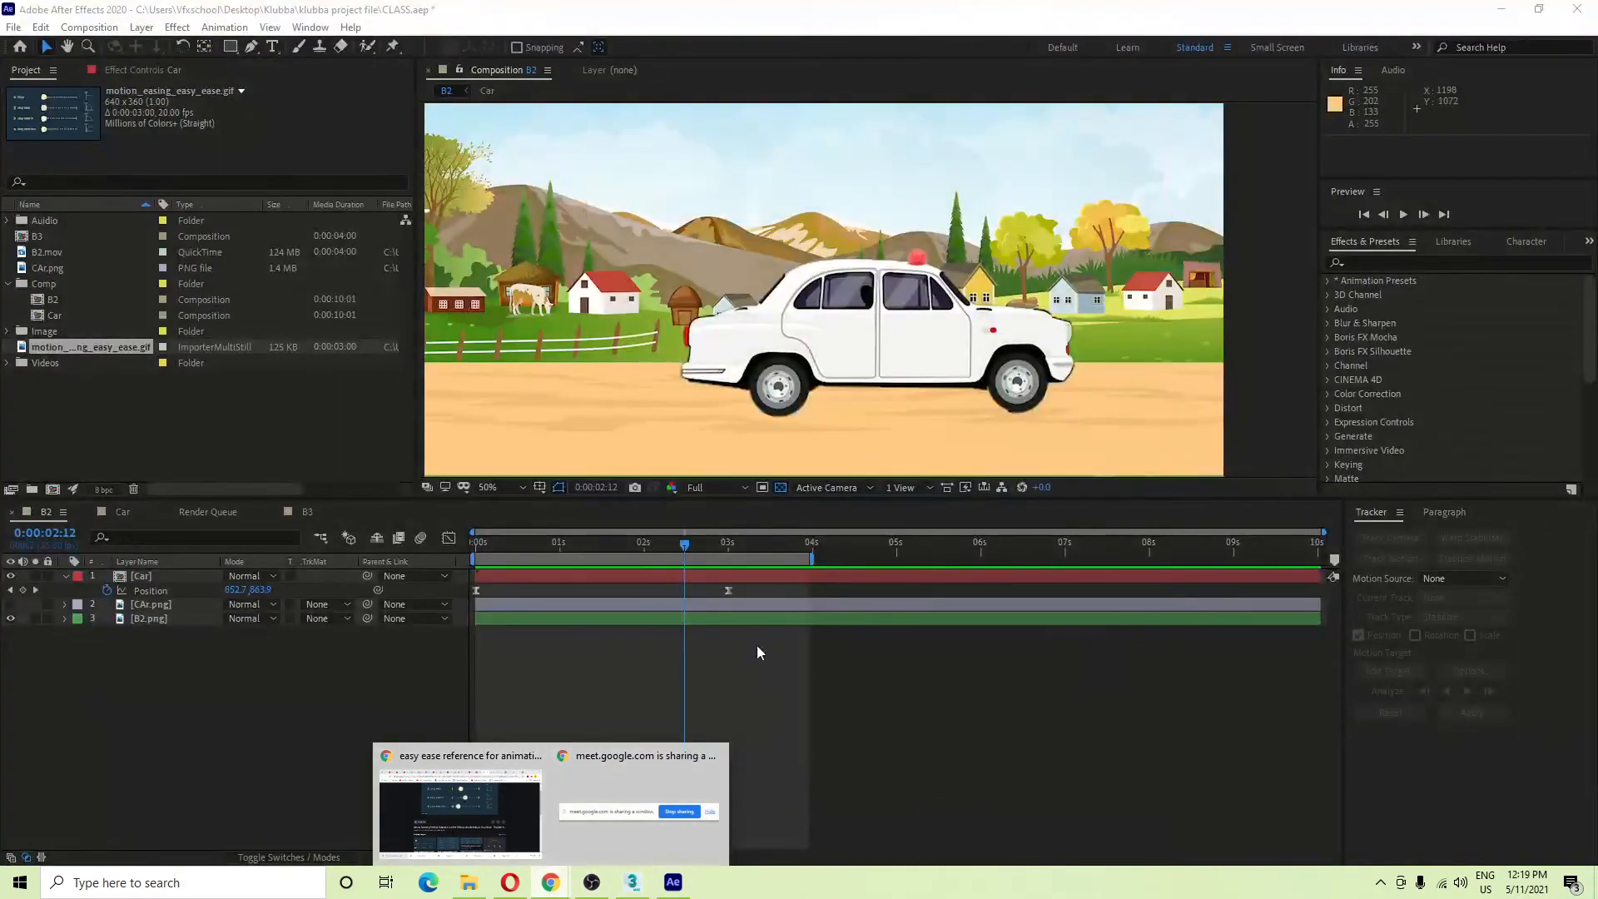
left_click(757, 646)
left_click_drag(684, 546, 294, 546)
key("space")
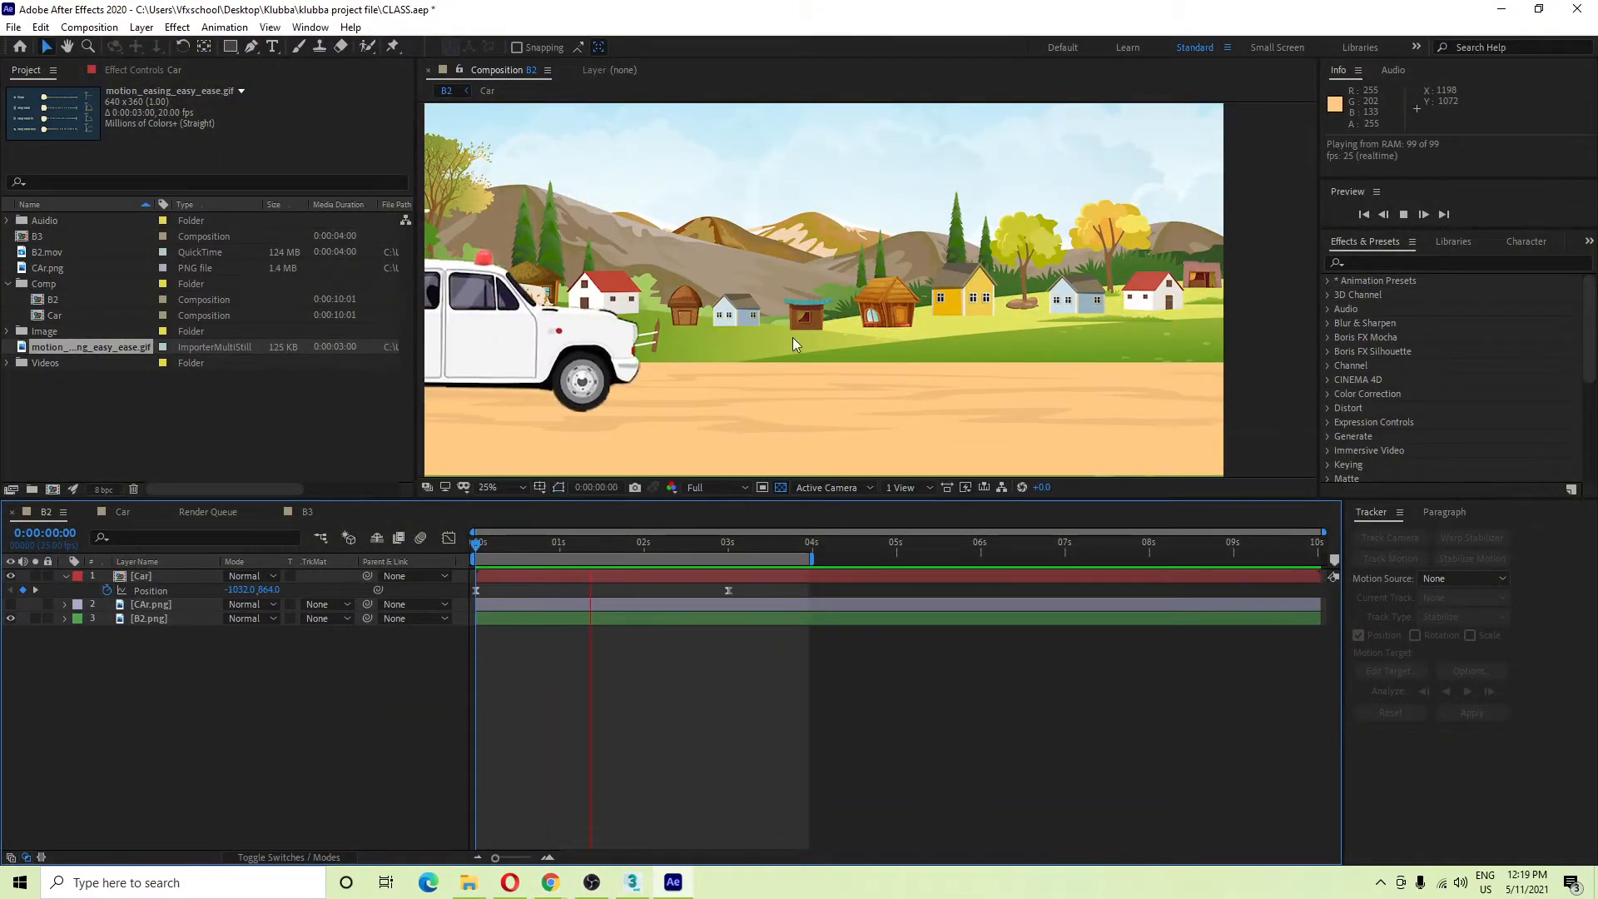
key("space")
Reframe the viewer and select the car's 3-second Position keyframe.
scroll(957, 324, "up", 2)
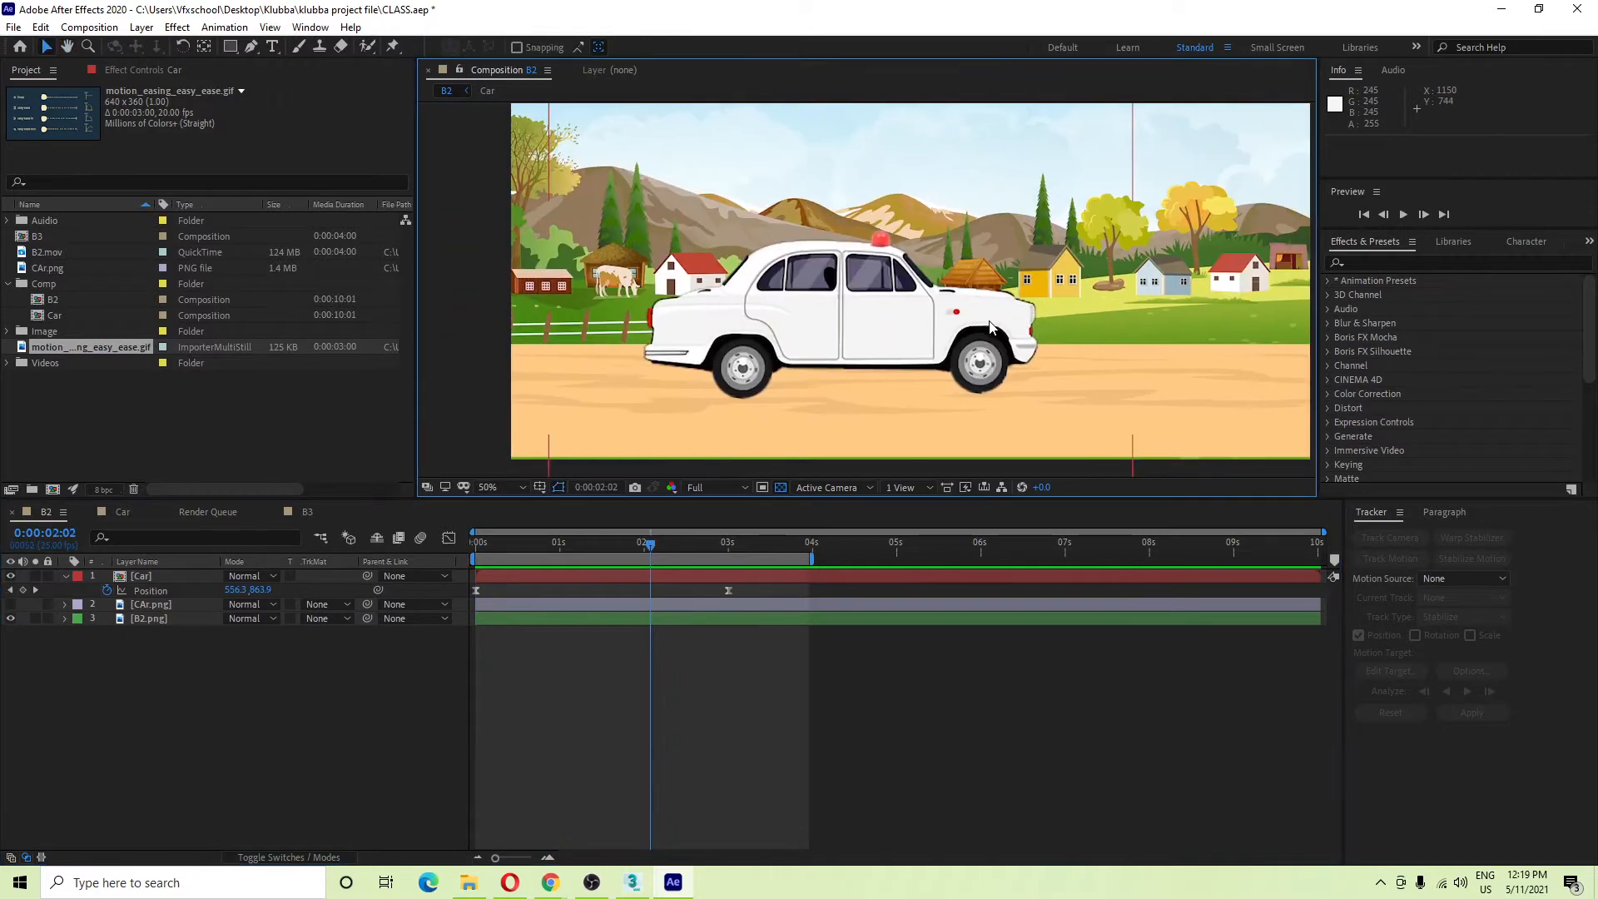
left_click_drag(991, 326, 932, 338)
left_click_drag(651, 547, 706, 551)
left_click(725, 591)
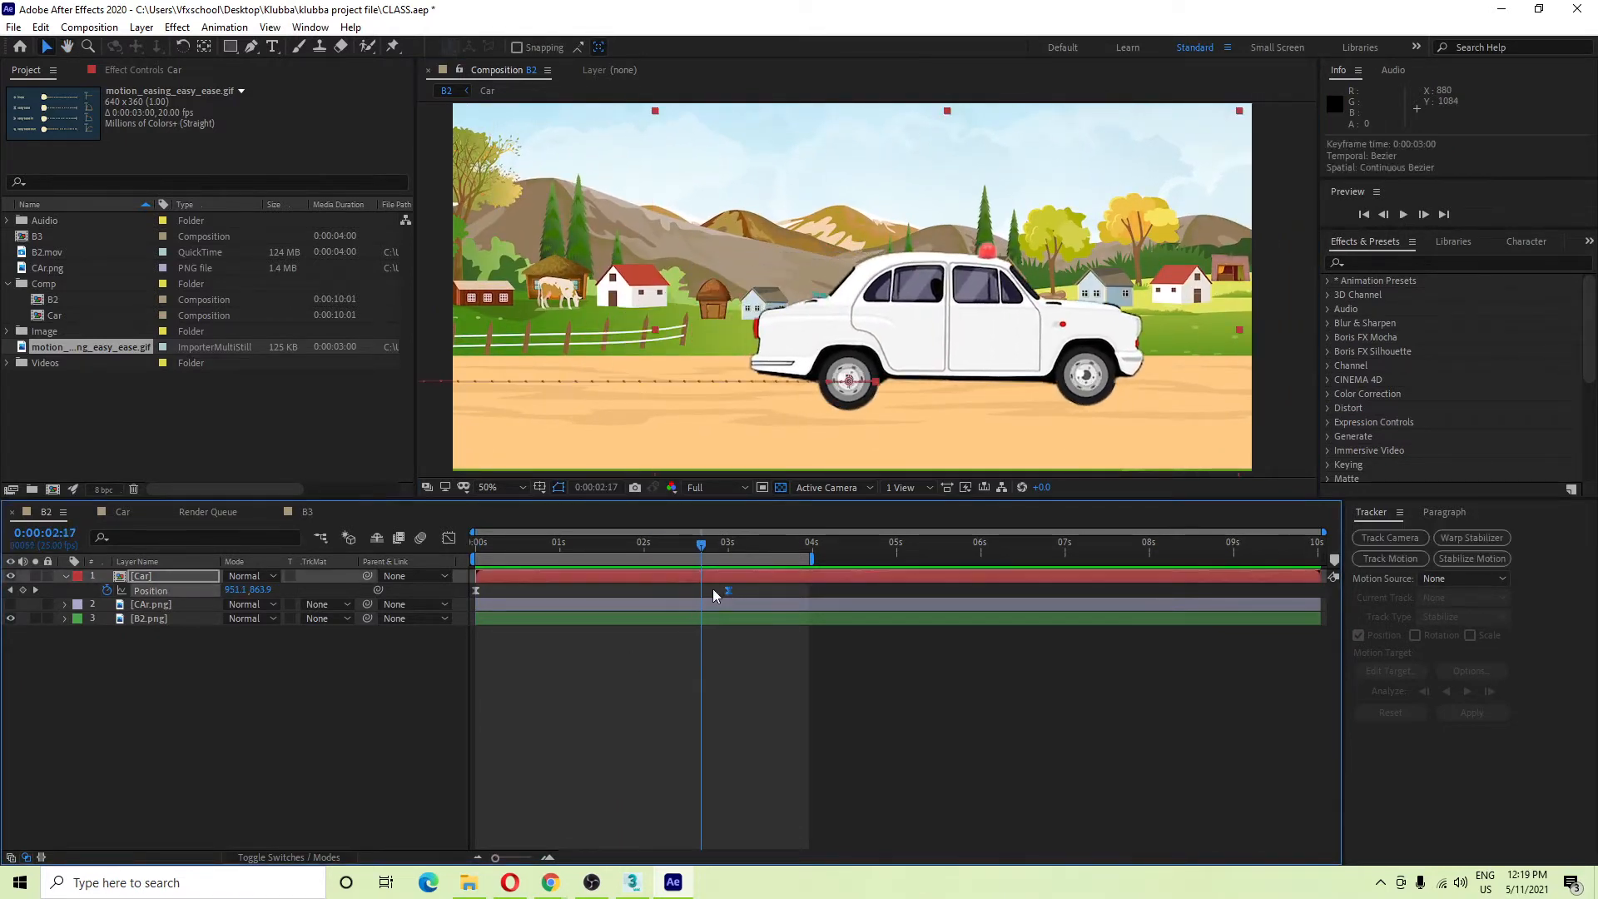
scroll(935, 382, "down", 2)
left_click_drag(984, 431, 1023, 397)
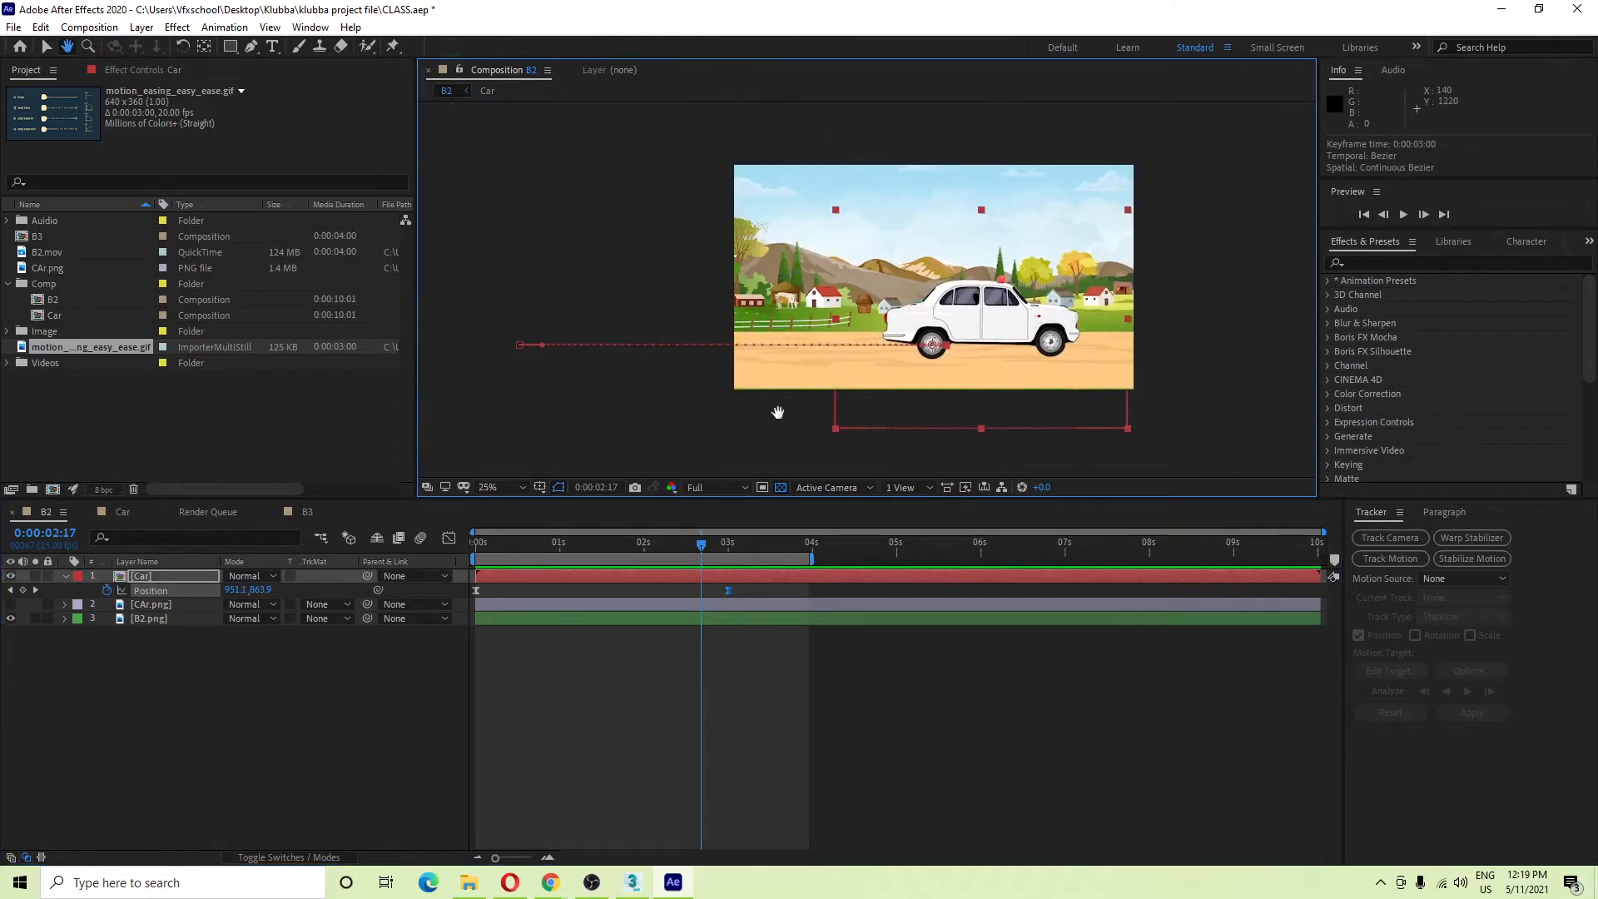
left_click_drag(778, 412, 766, 423)
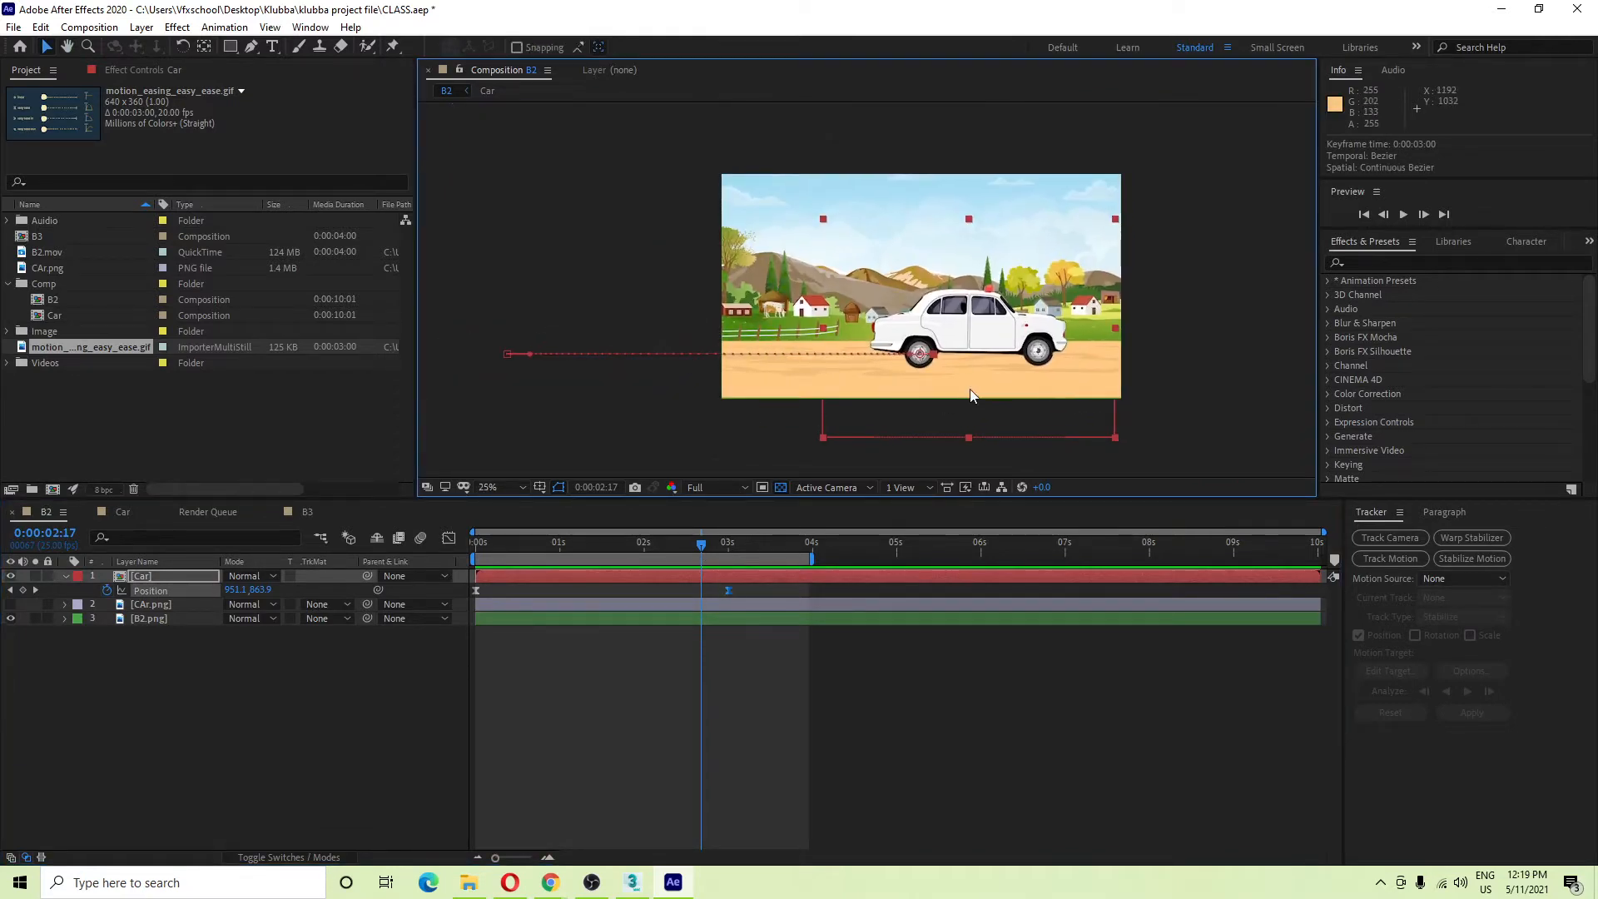
Set the 3-second Position keyframe's Keyframe Velocity incoming influence to 65% and preview the result.
right_click(727, 590)
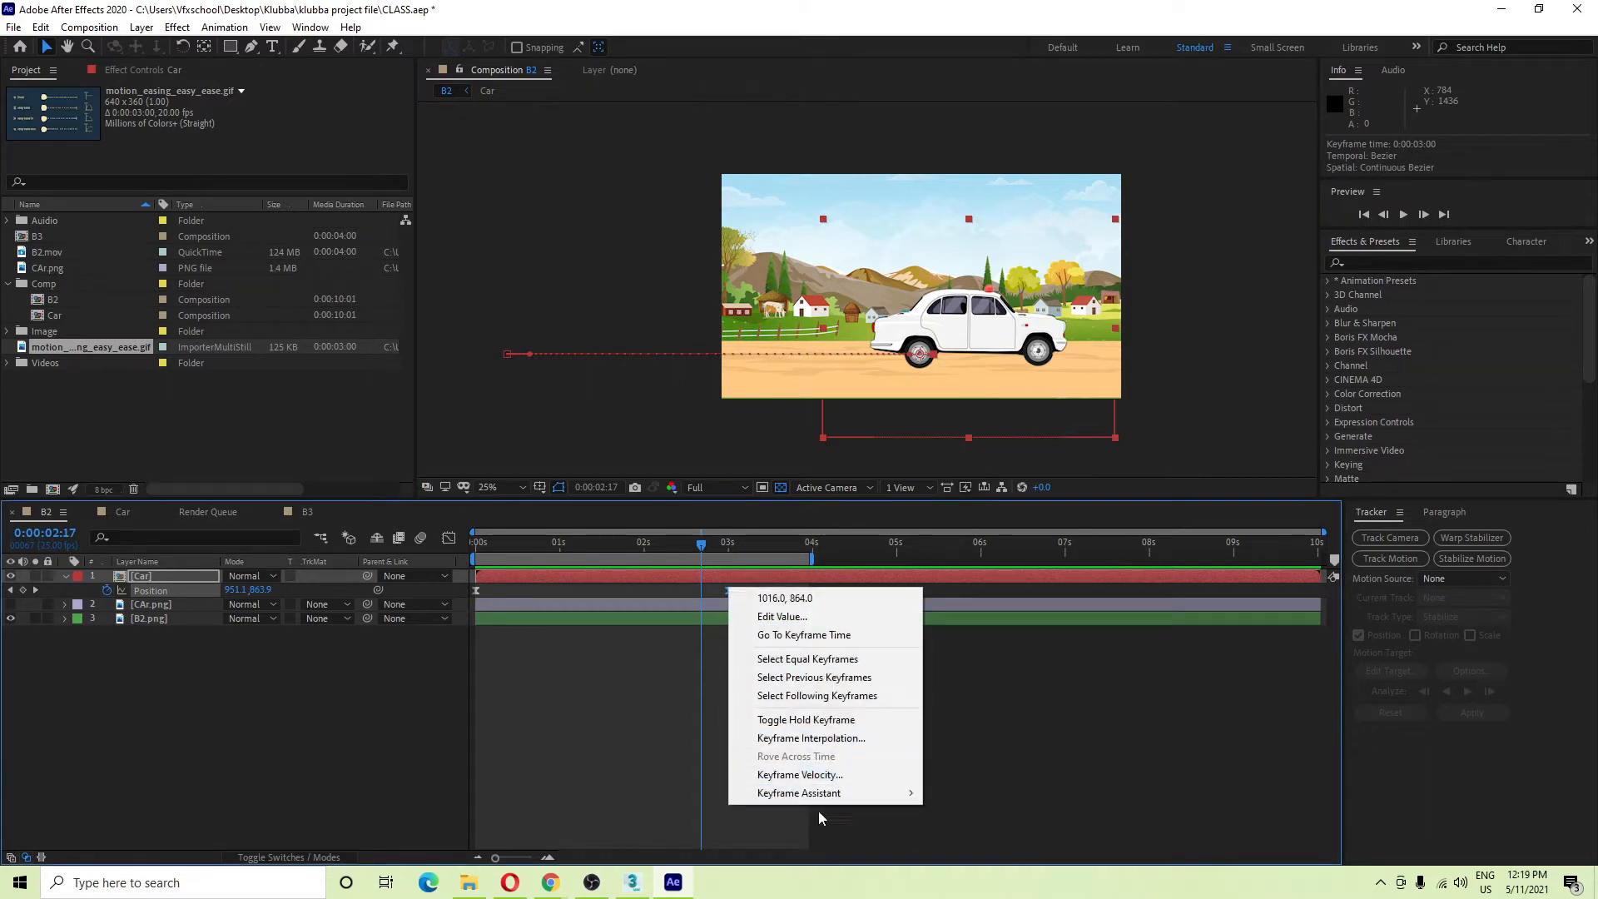
mouse_move(870, 796)
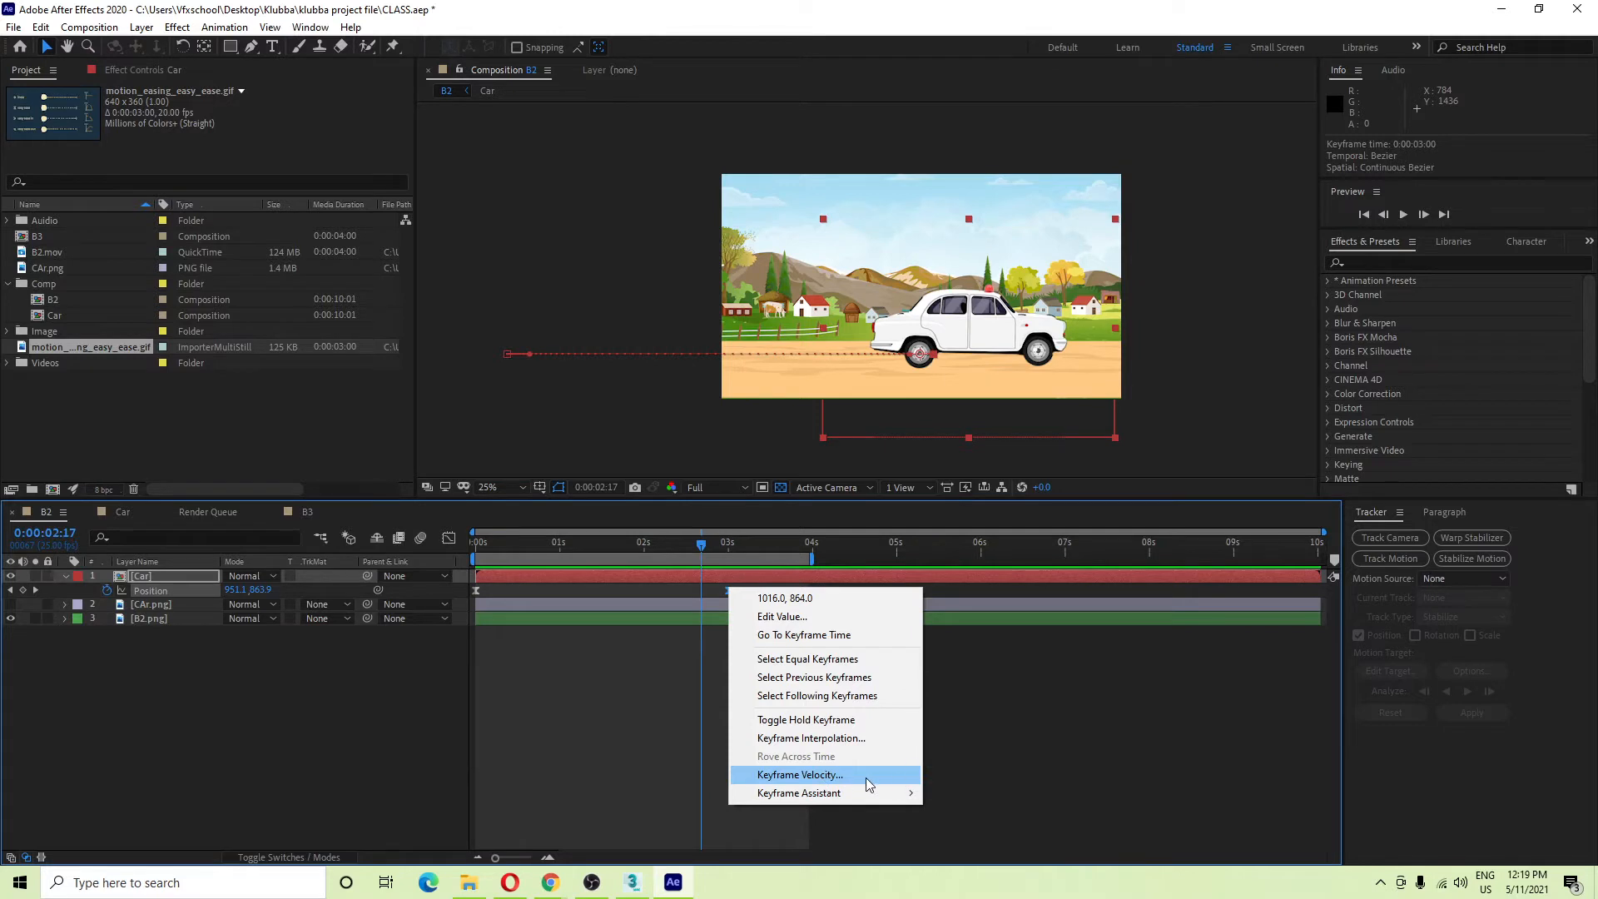
left_click(866, 778)
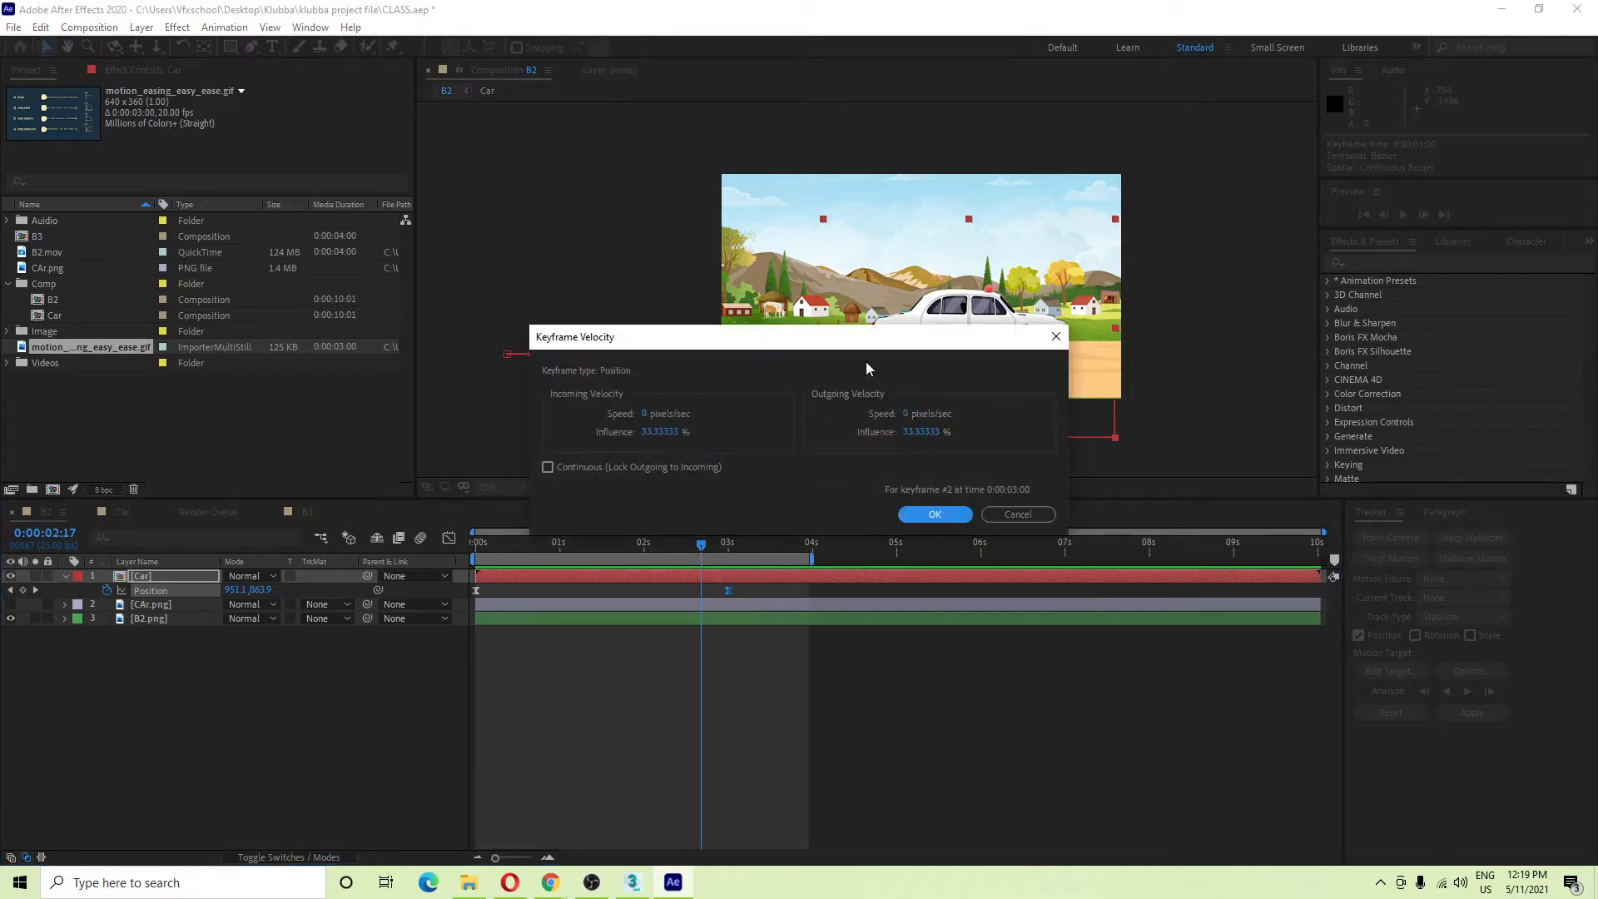
left_click_drag(829, 349, 401, 184)
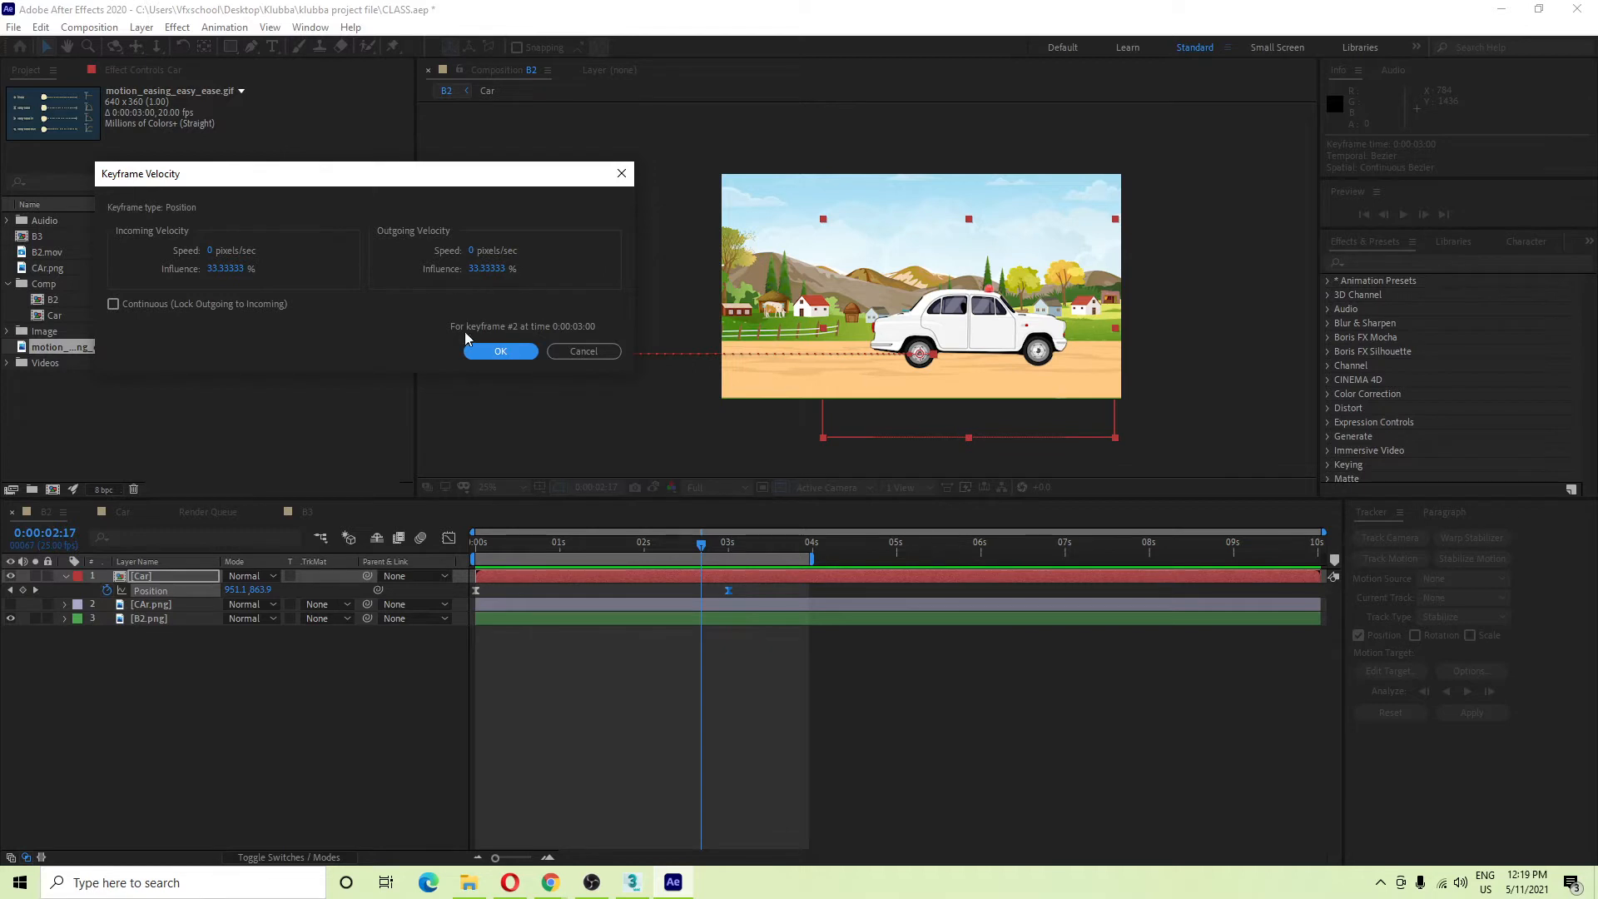
left_click_drag(488, 173, 575, 93)
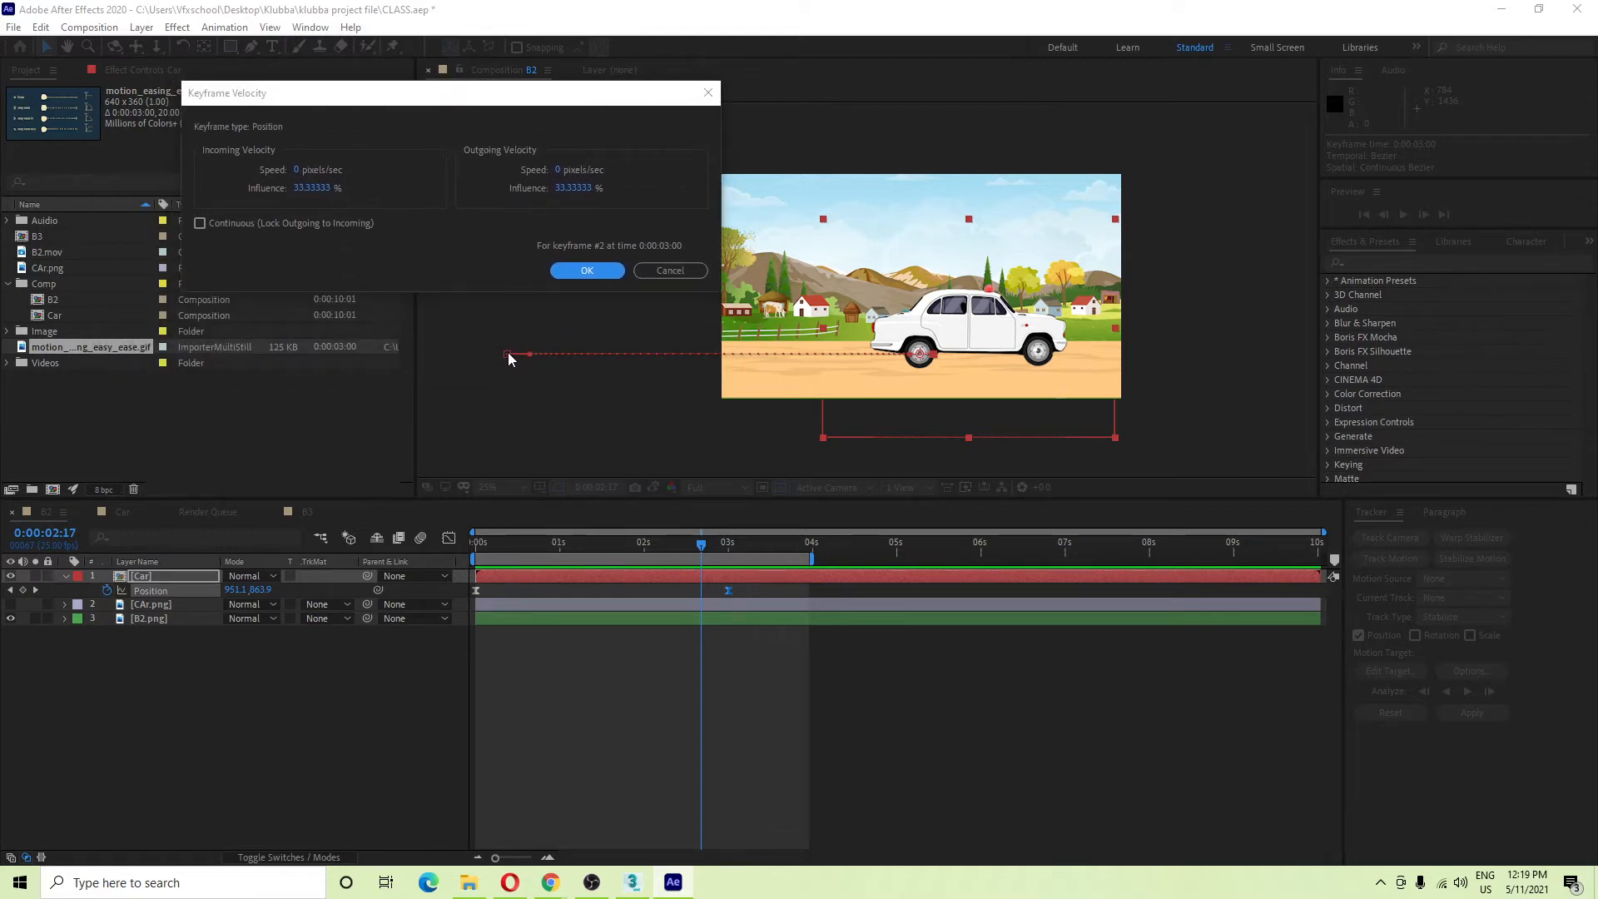
left_click_drag(508, 96, 517, 81)
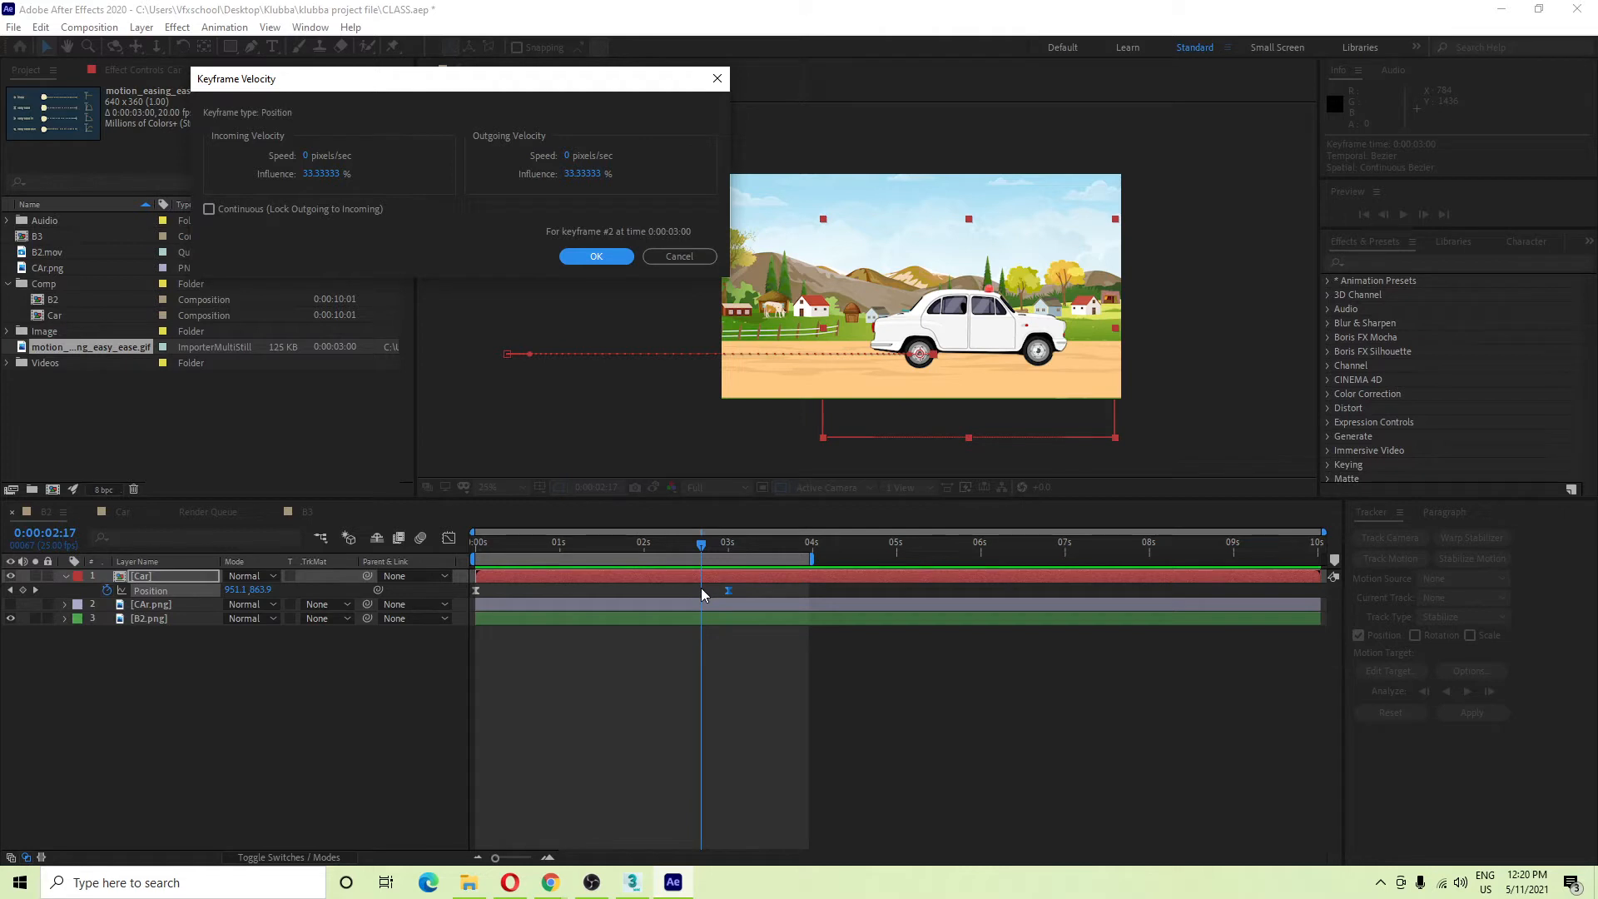
left_click(322, 177)
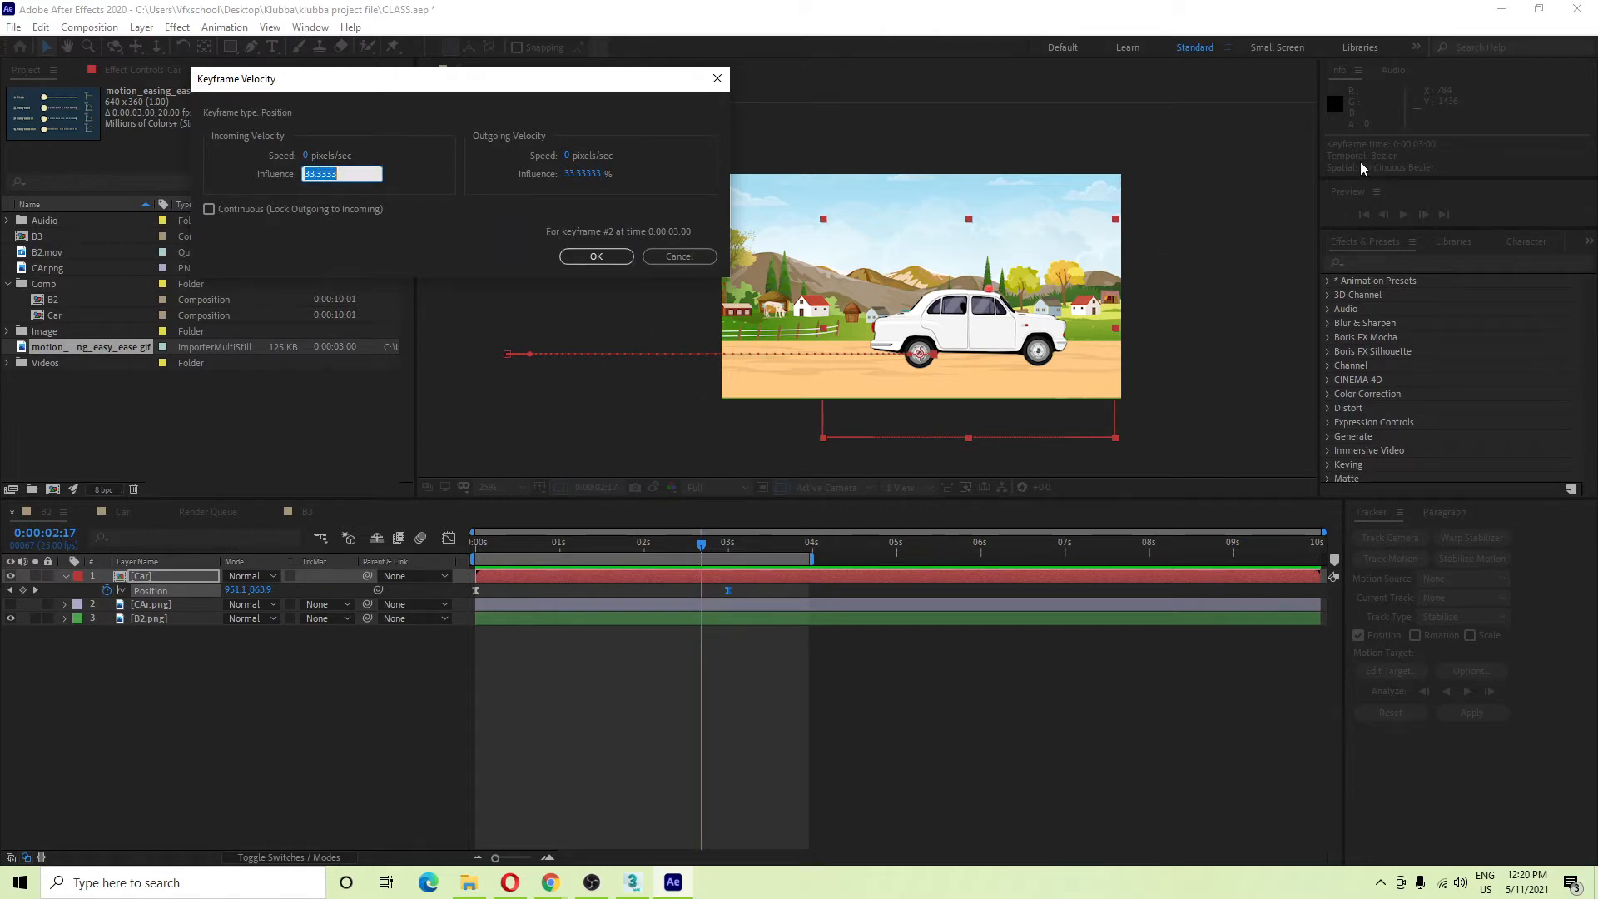
type("65")
left_click(495, 230)
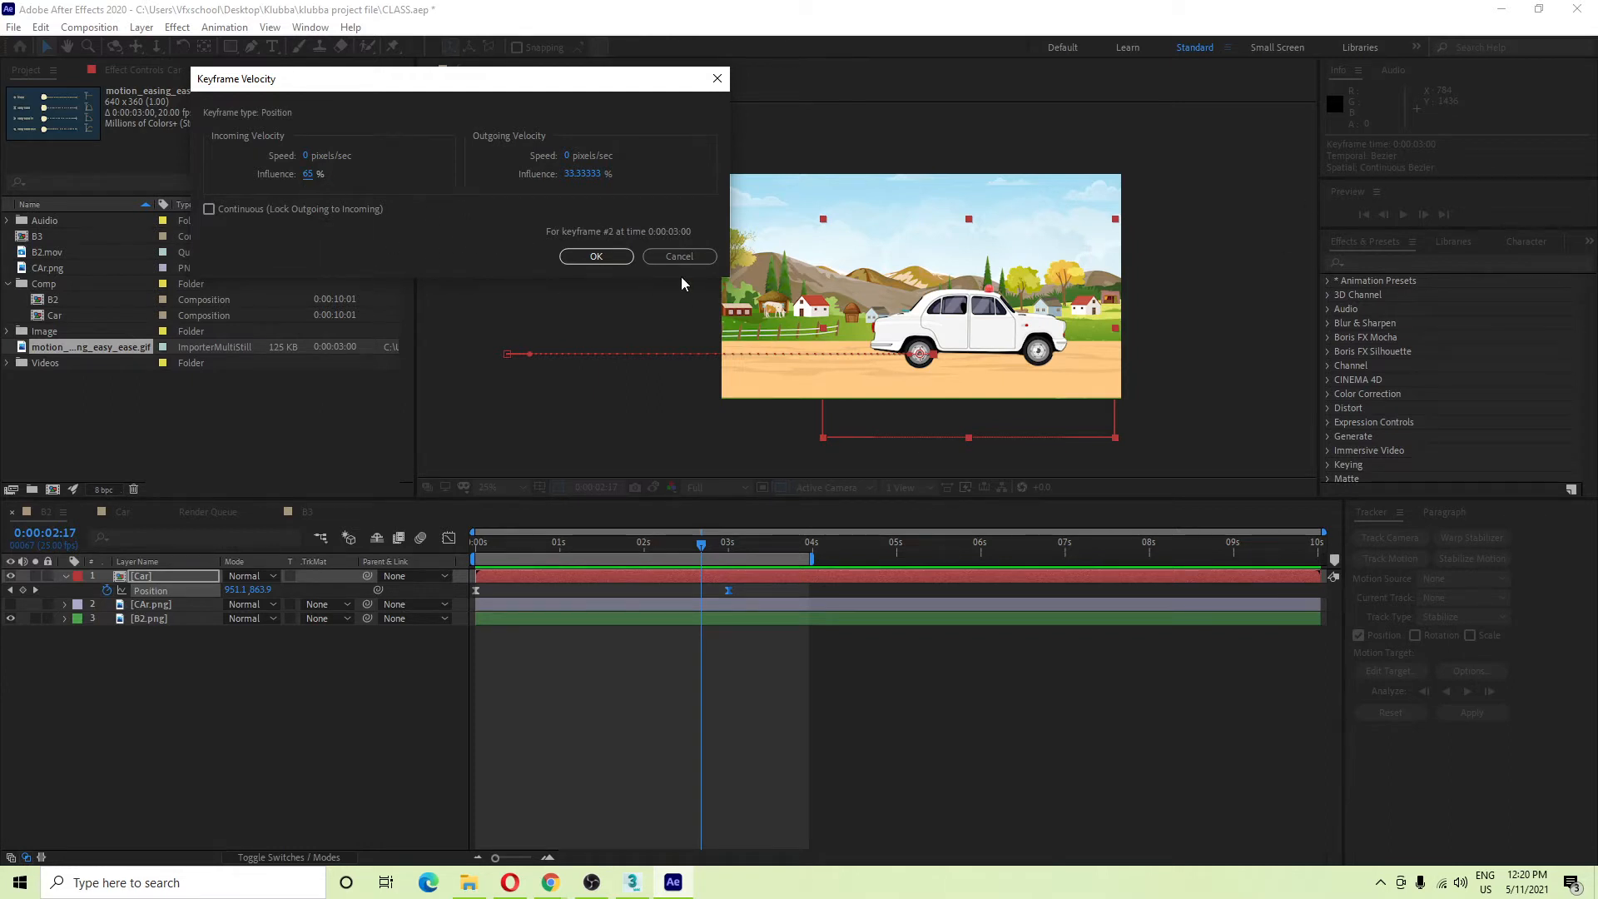
left_click(596, 257)
key("space")
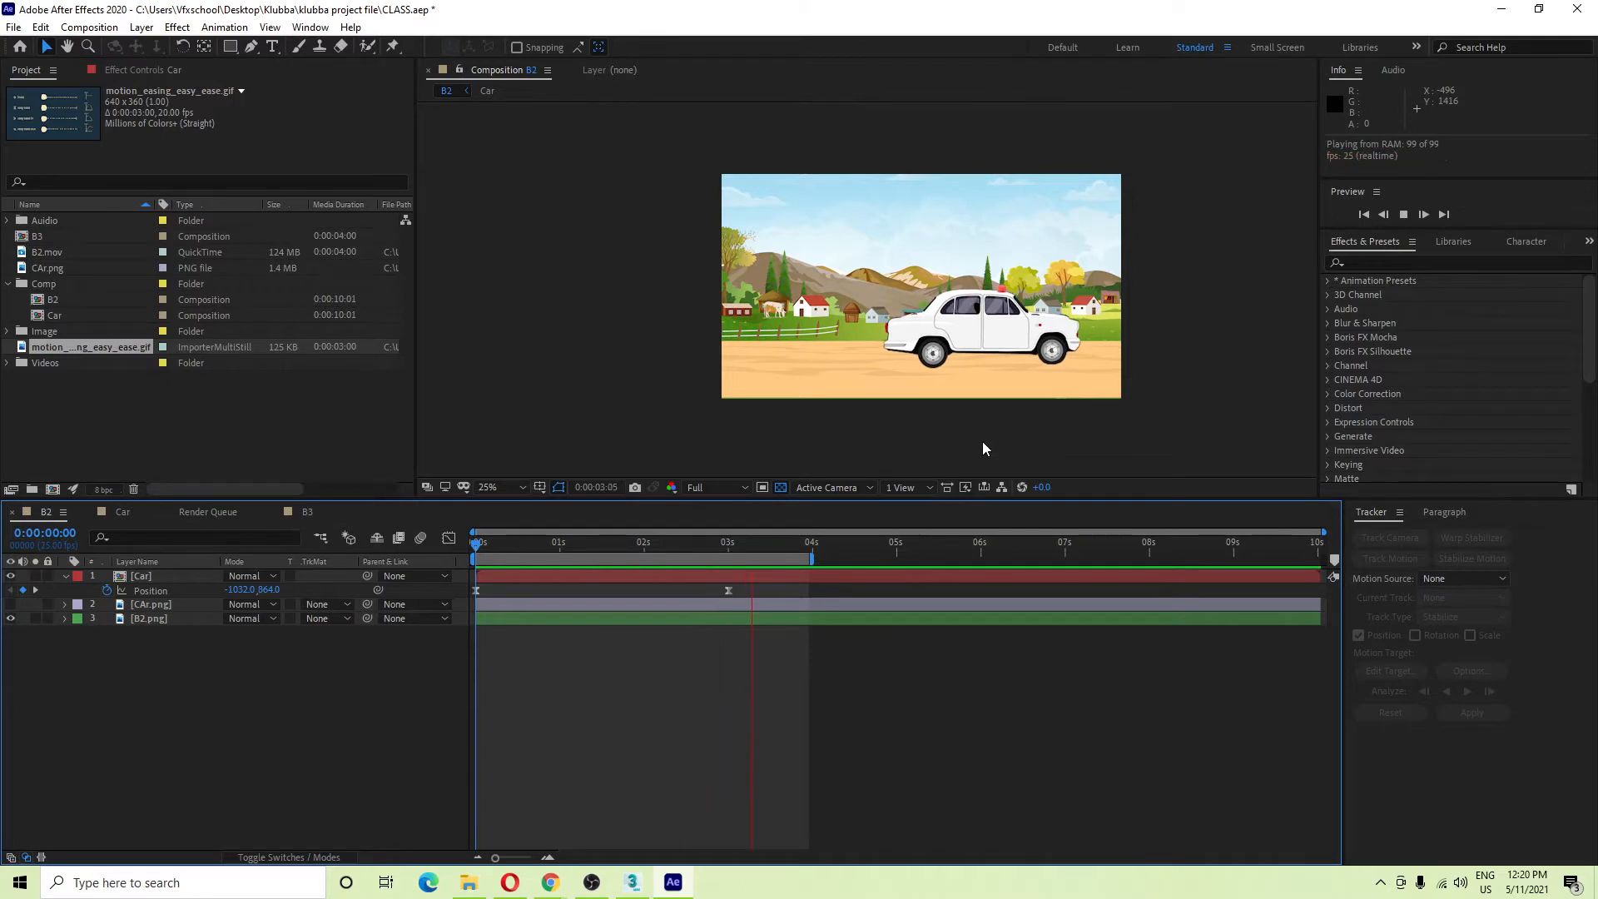
scroll(983, 441, "up", 2)
scroll(938, 395, "down", 2)
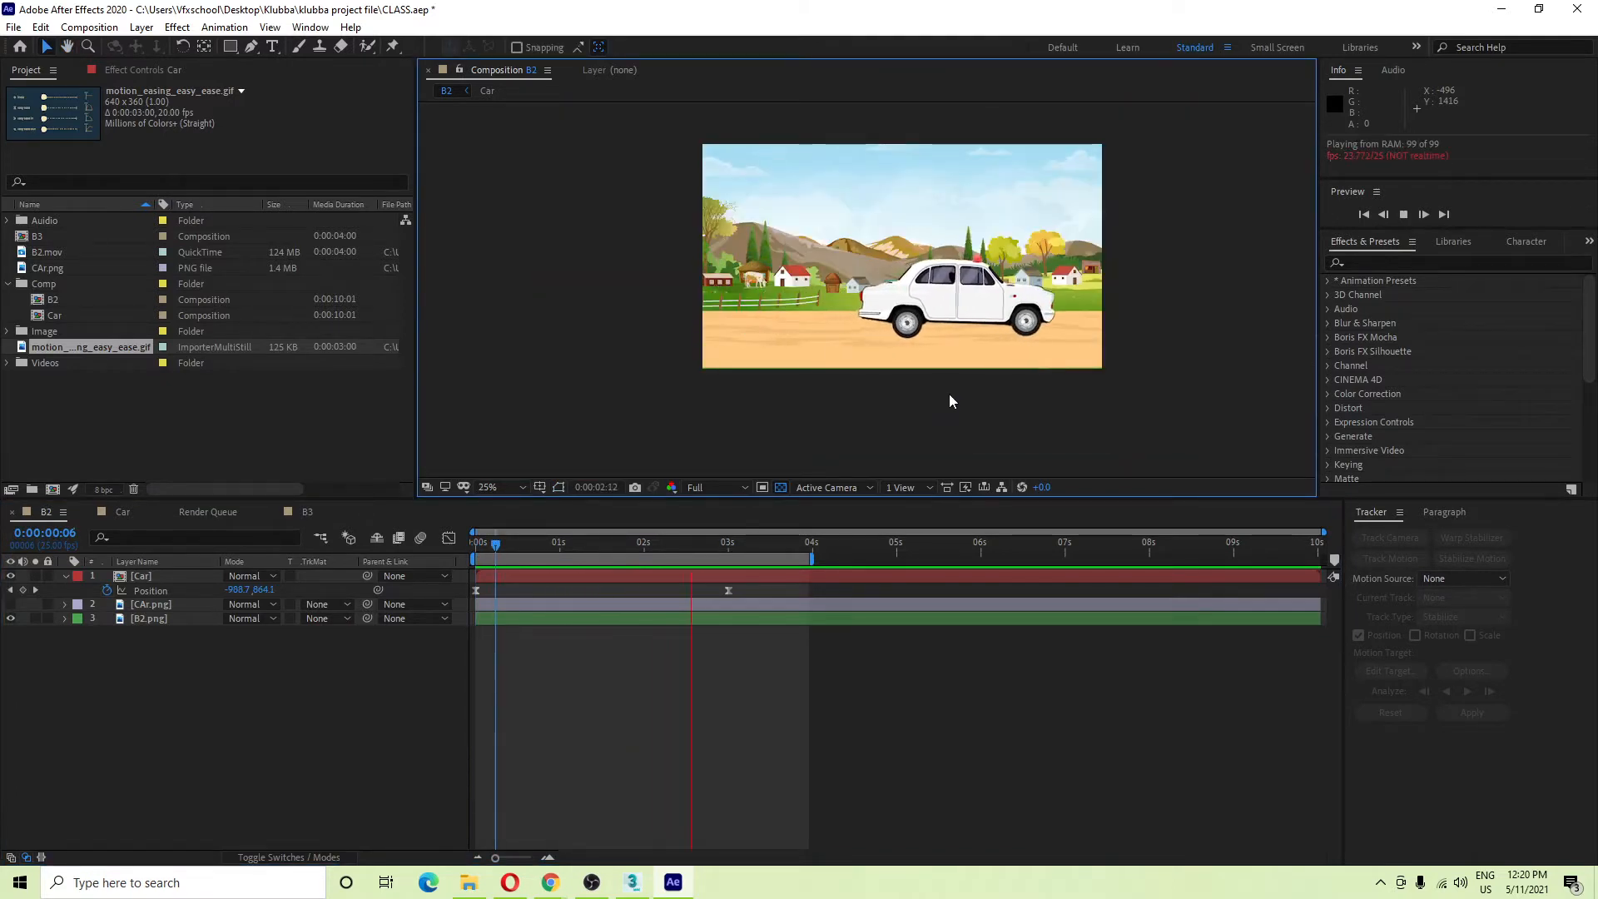
key("space")
left_click_drag(706, 542, 646, 556)
key("space")
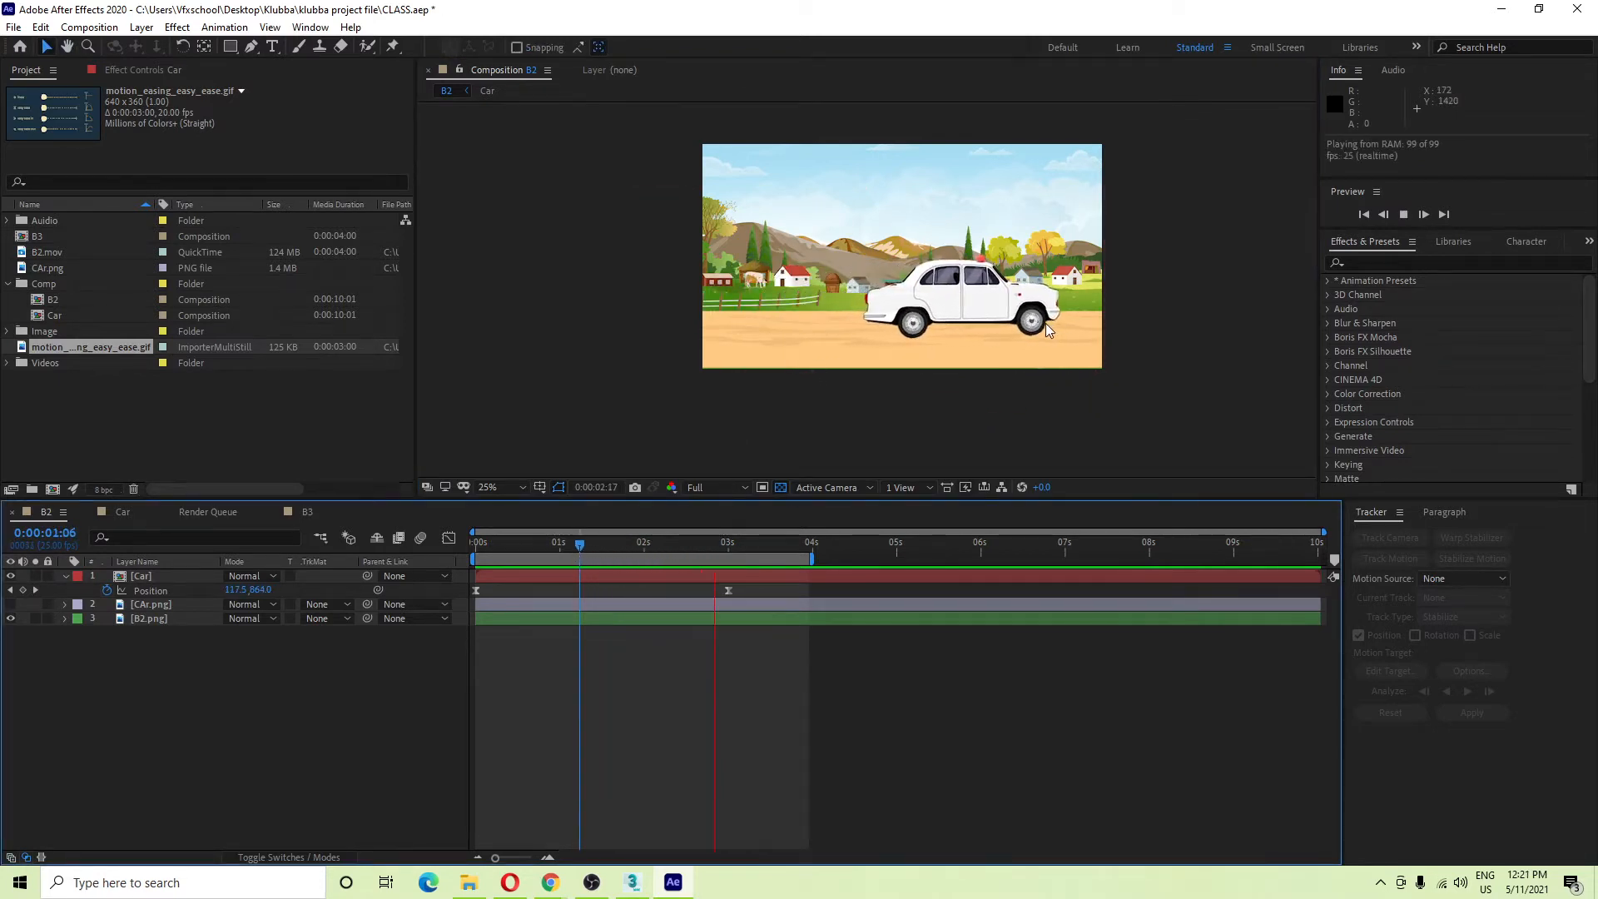
key("space")
key("space")
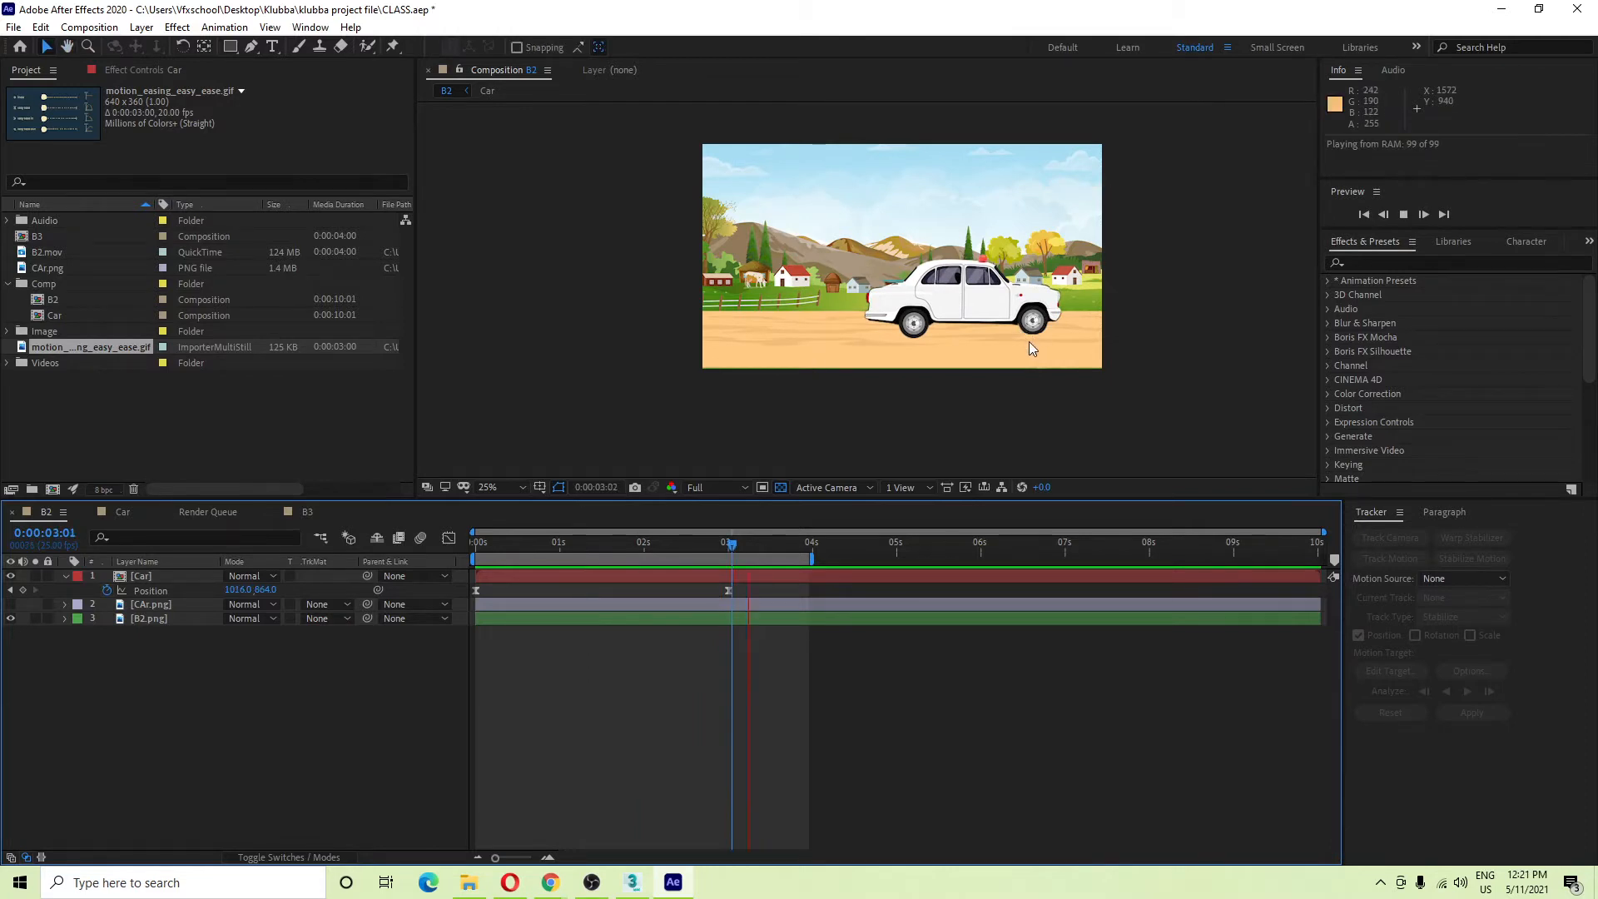
left_click(730, 547)
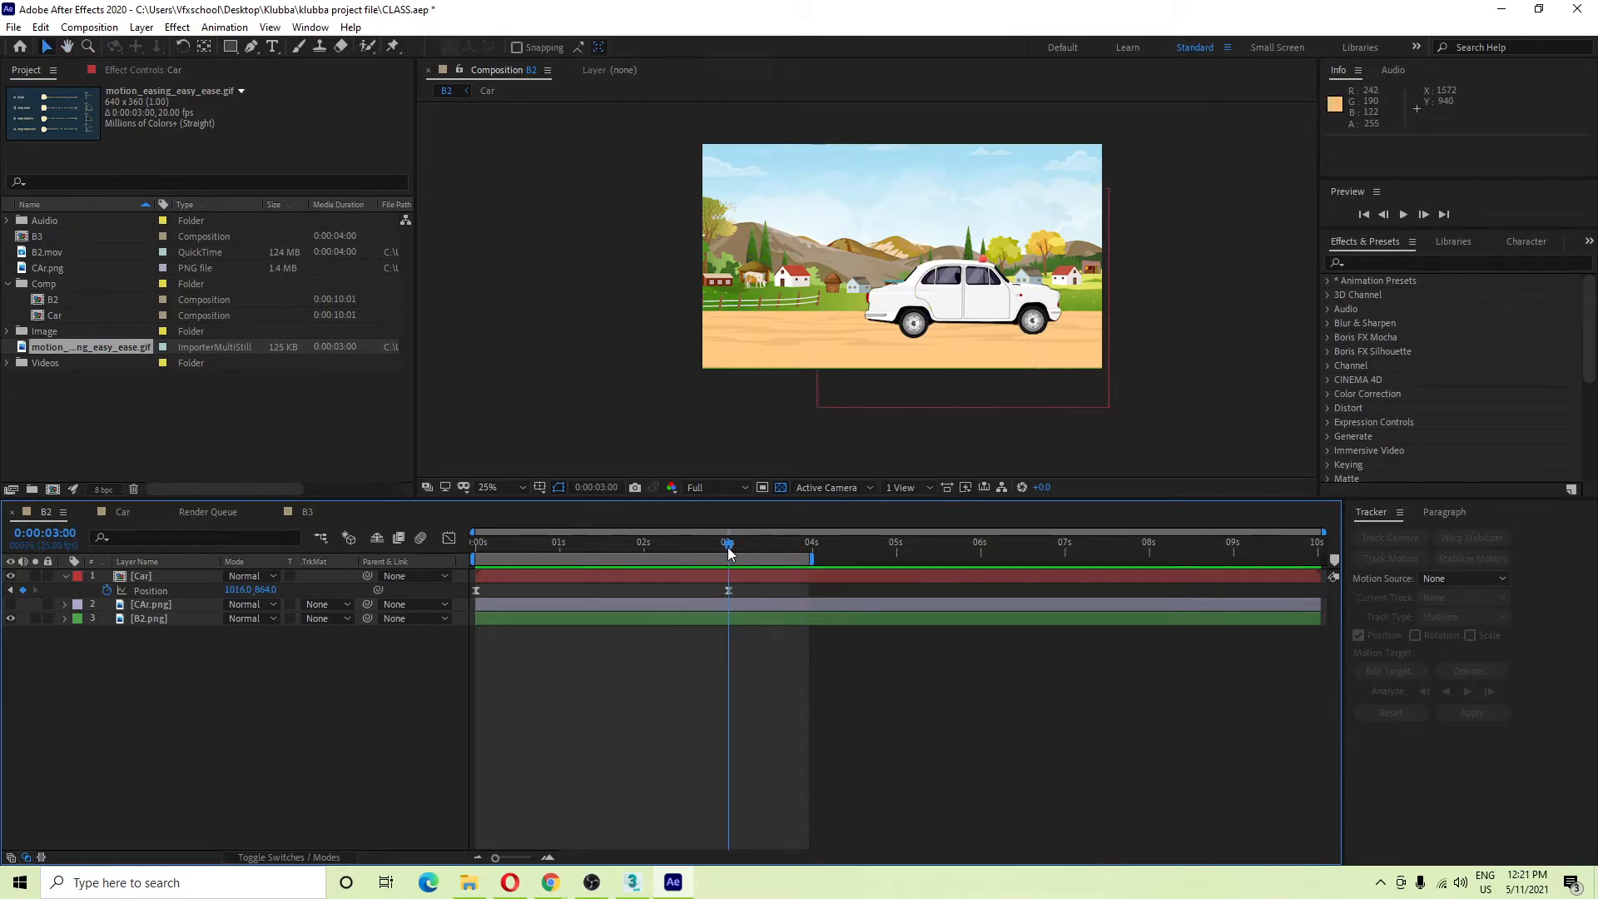
Open the nested Car composition, select both B_tyir and F_tyer, and apply Easy Ease.
double_click(153, 578)
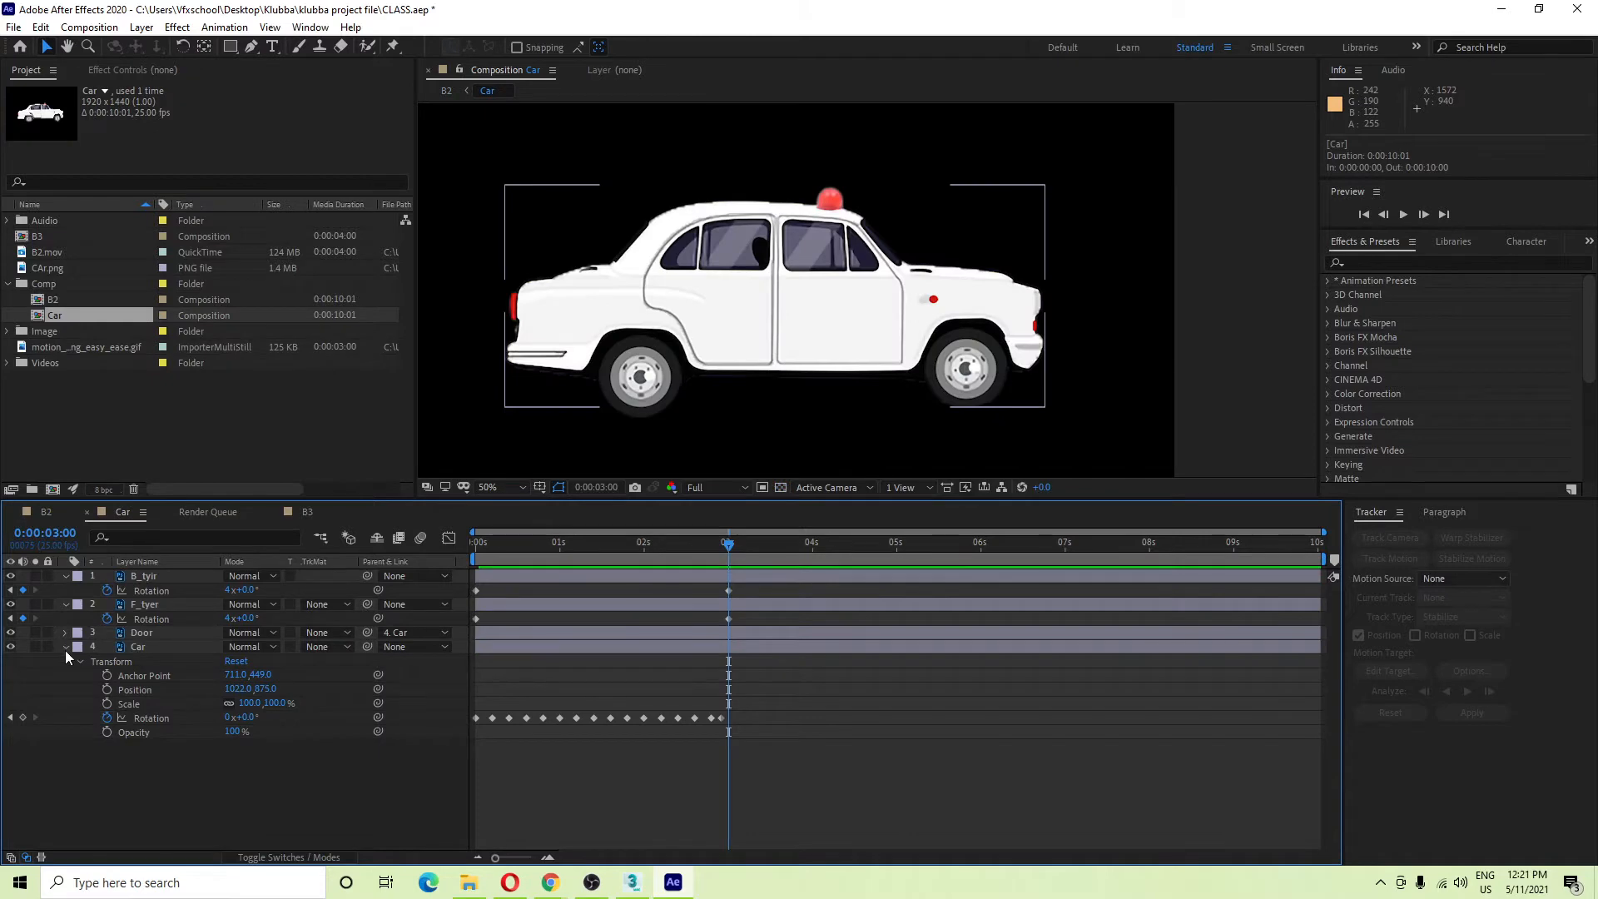
left_click(154, 606)
key("super")
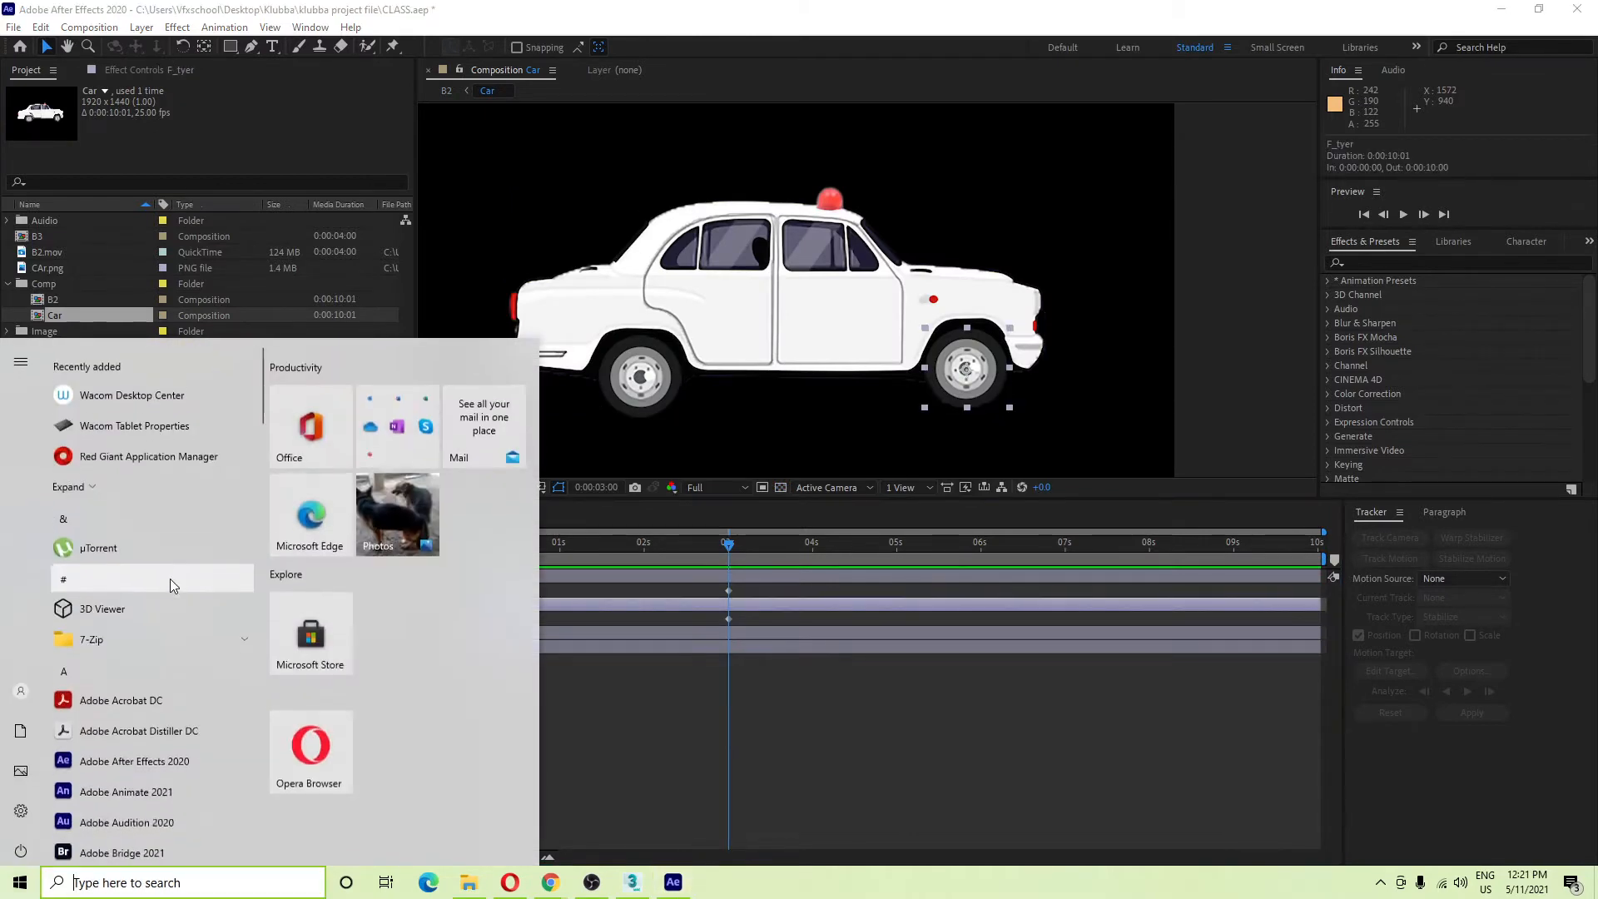
left_click(593, 702)
left_click(146, 576)
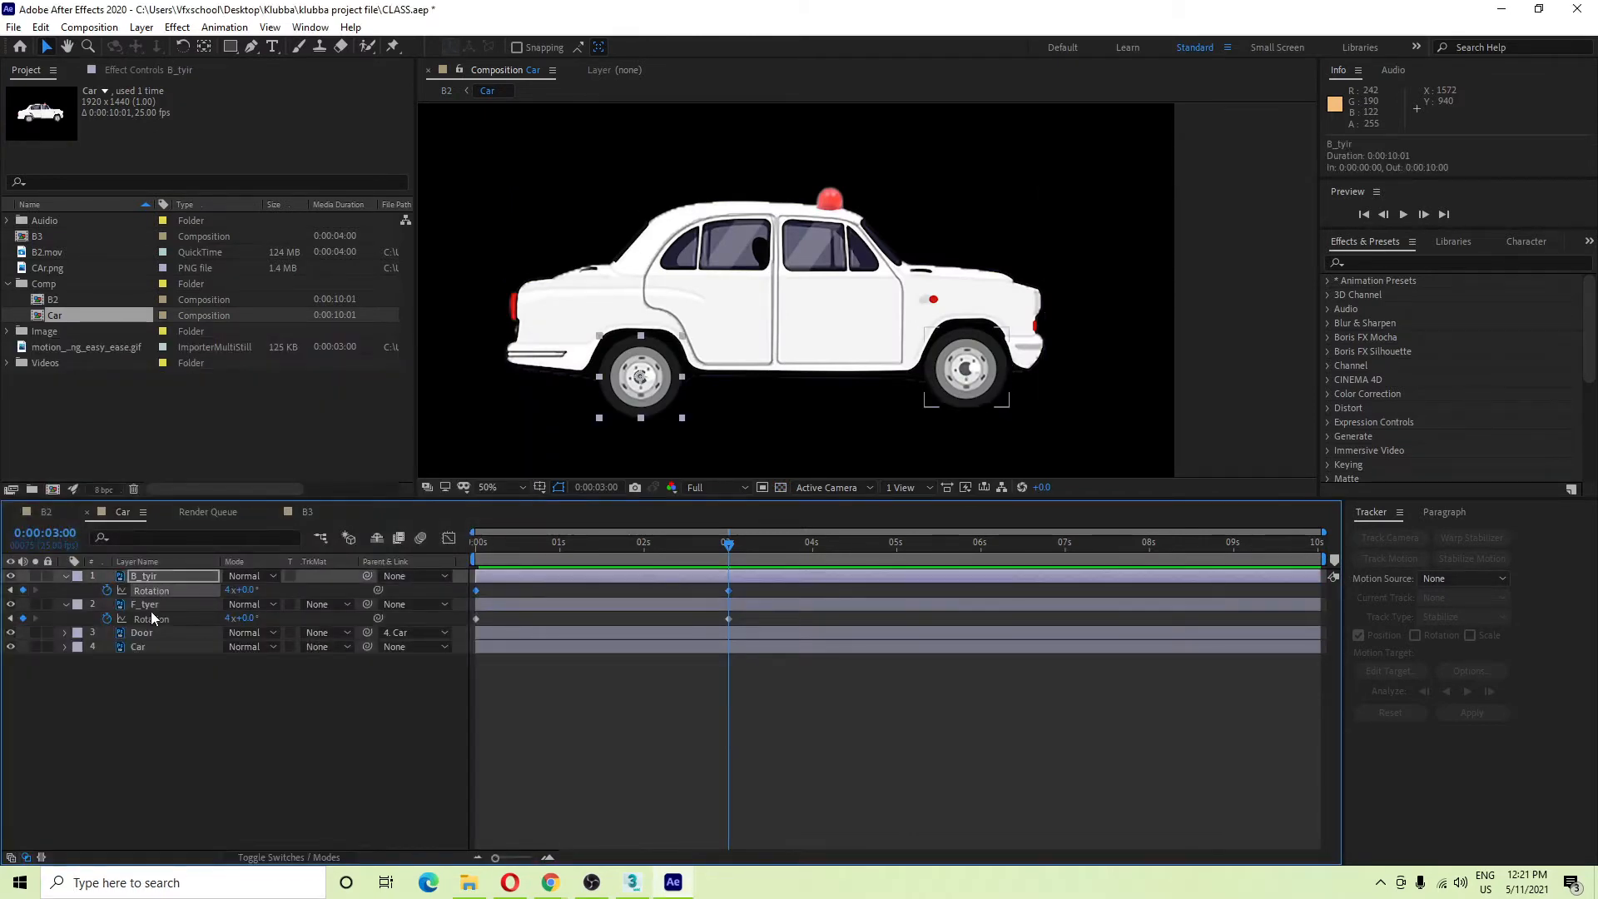
left_click(153, 606, "ctrl")
left_click(162, 575, "ctrl")
left_click(163, 580, "ctrl")
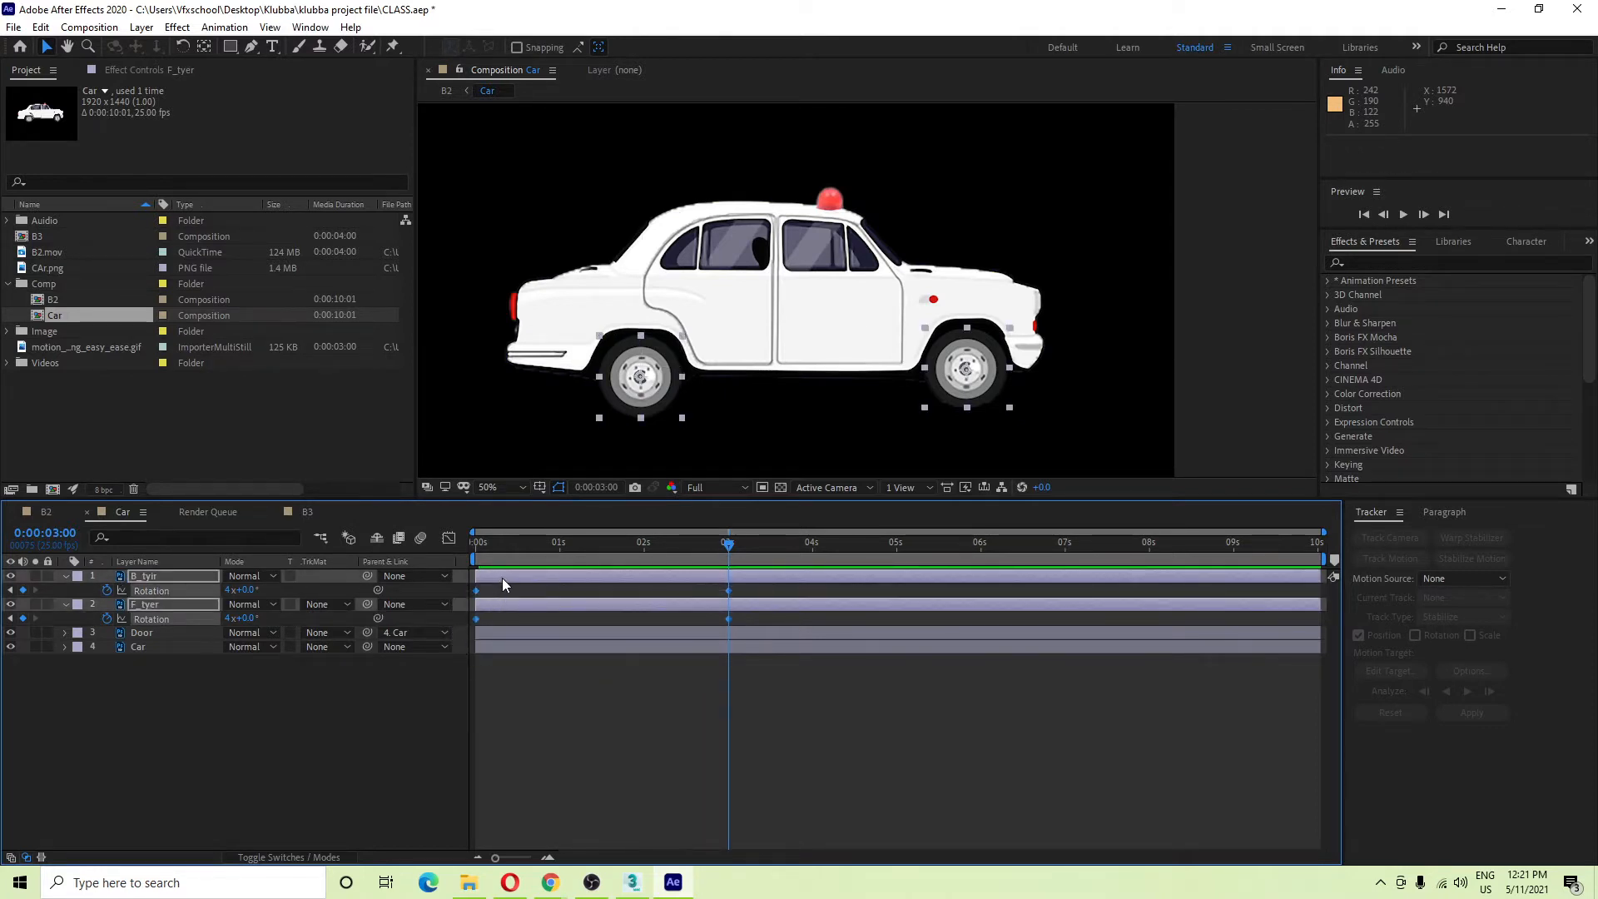
key("F9")
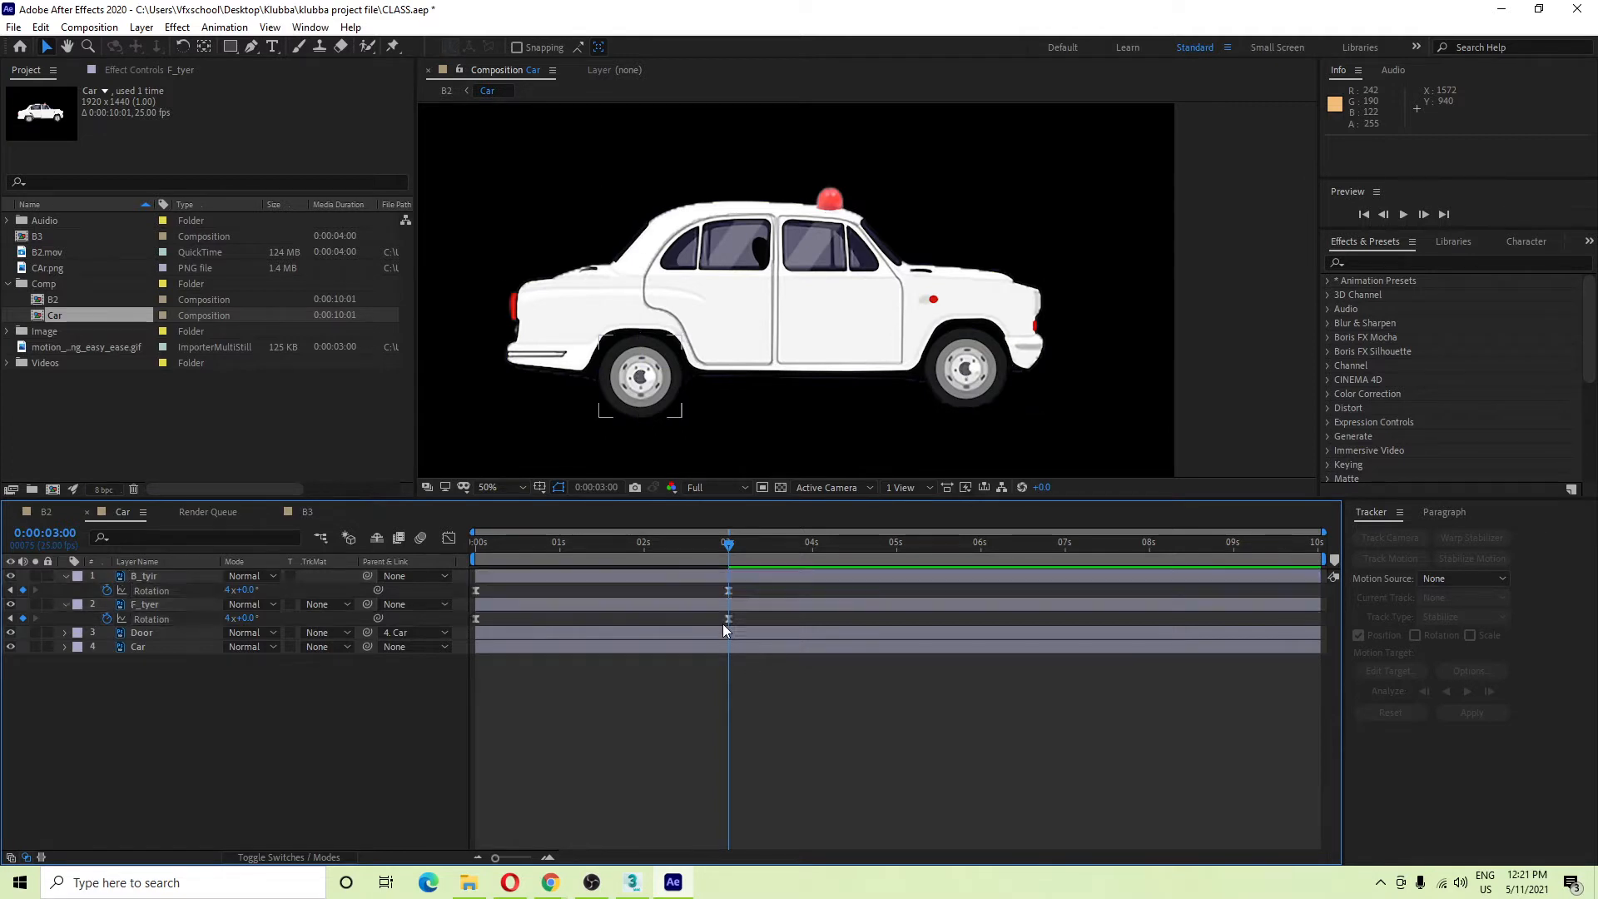
Give the 3-second rotation keyframe a 65% incoming influence in Keyframe Velocity.
right_click(729, 590)
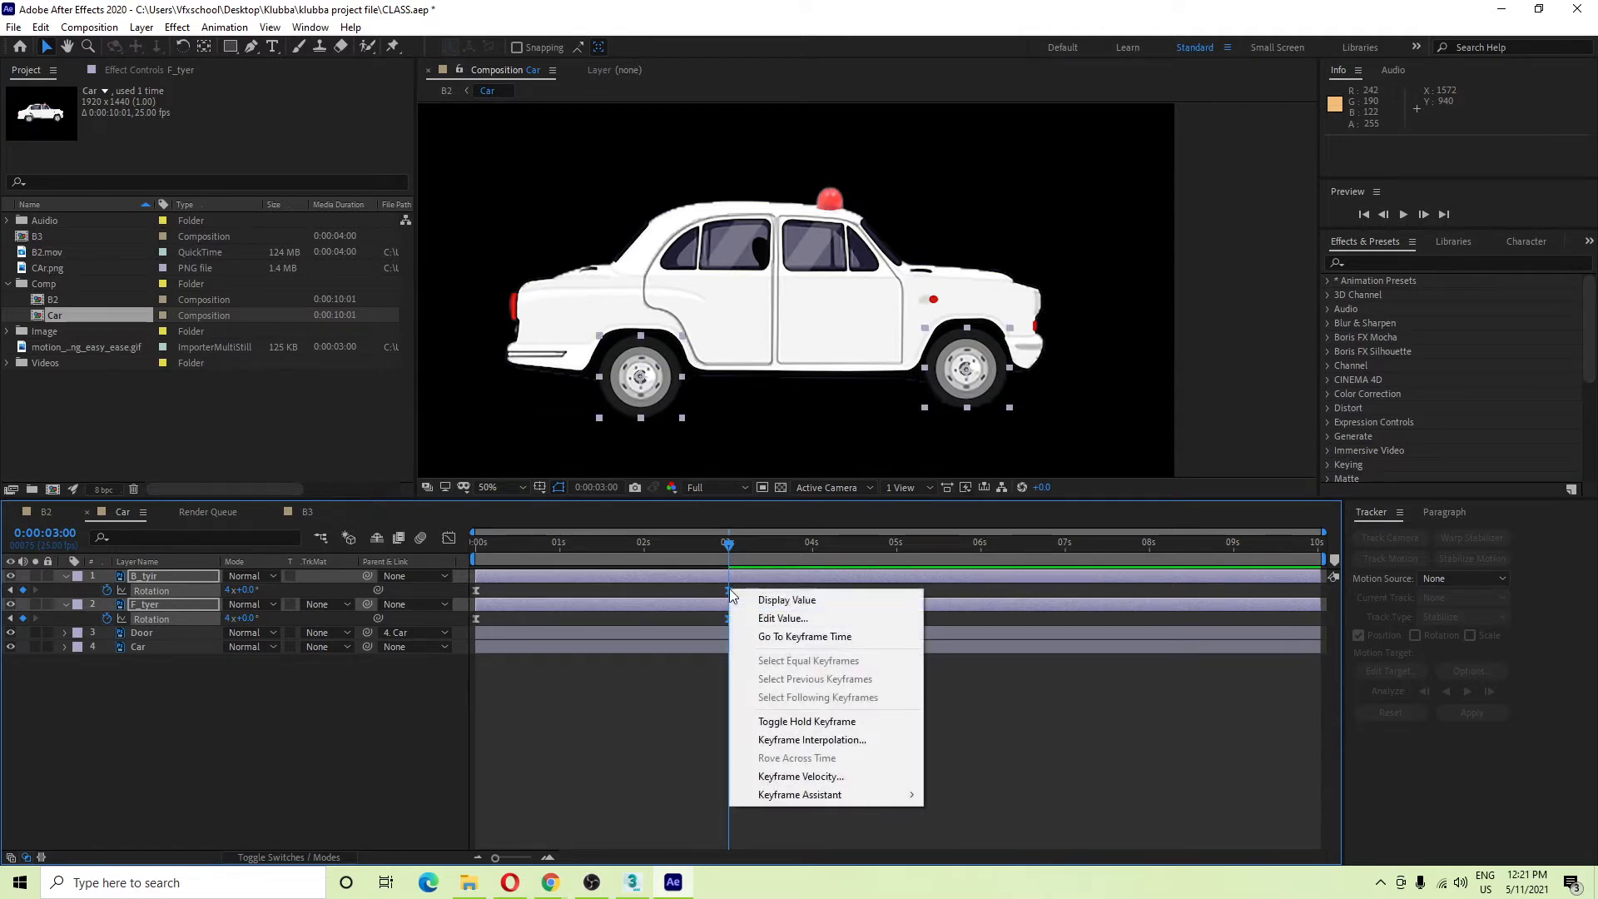
left_click(801, 776)
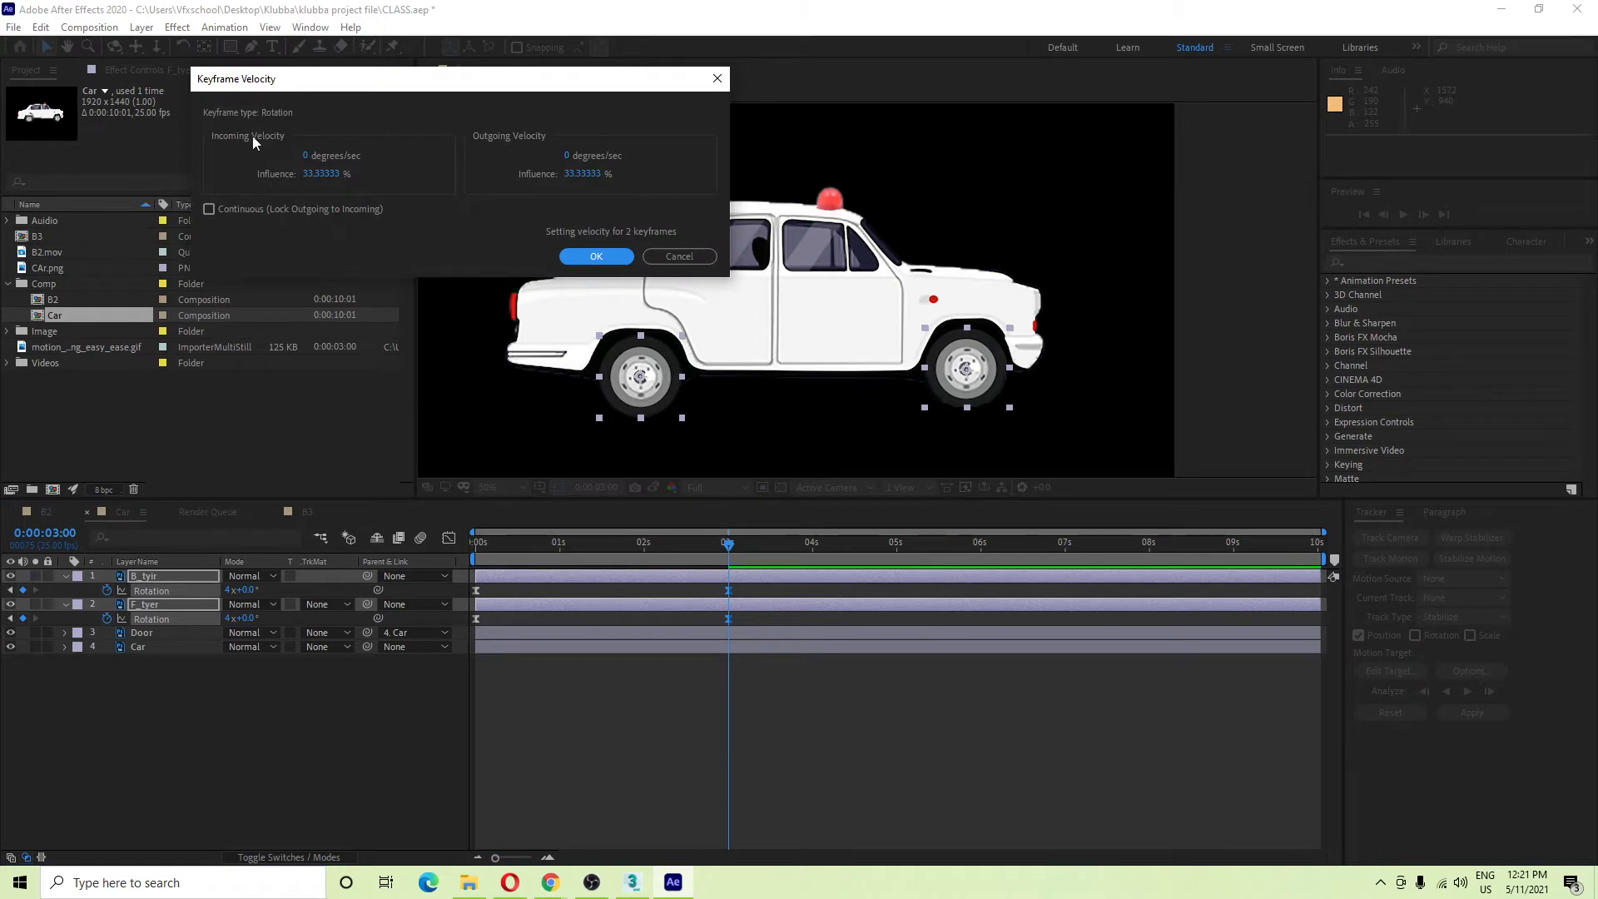
left_click(322, 175)
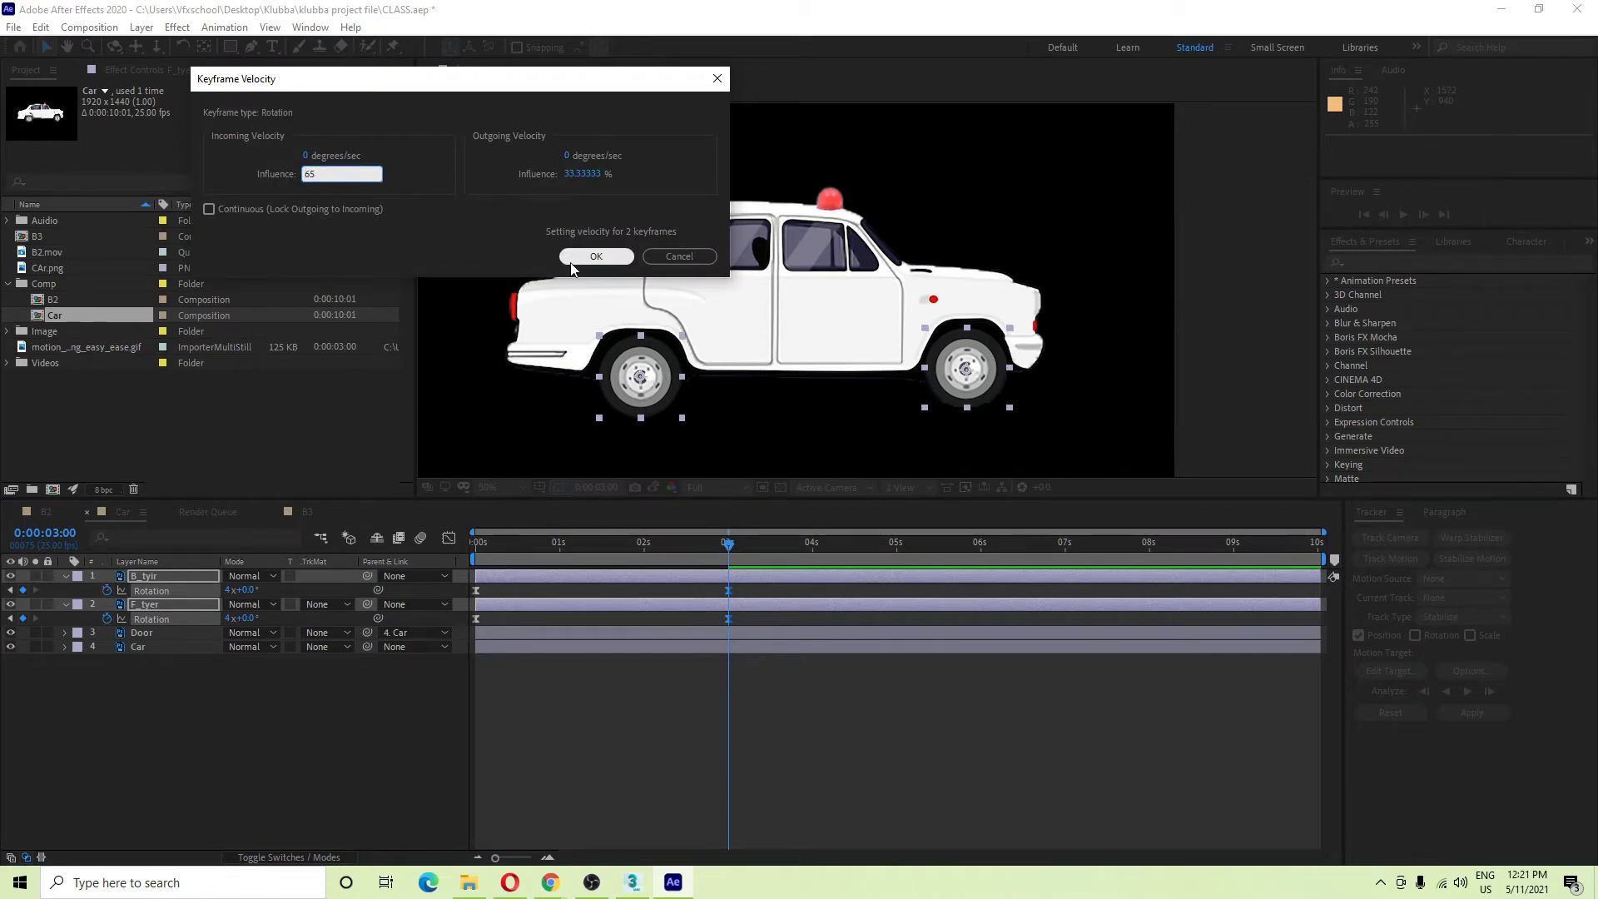
left_click(596, 256)
Check the F_tyer 3-second keyframe's velocity settings, cancel, and preview the tyre spin.
left_click(725, 621)
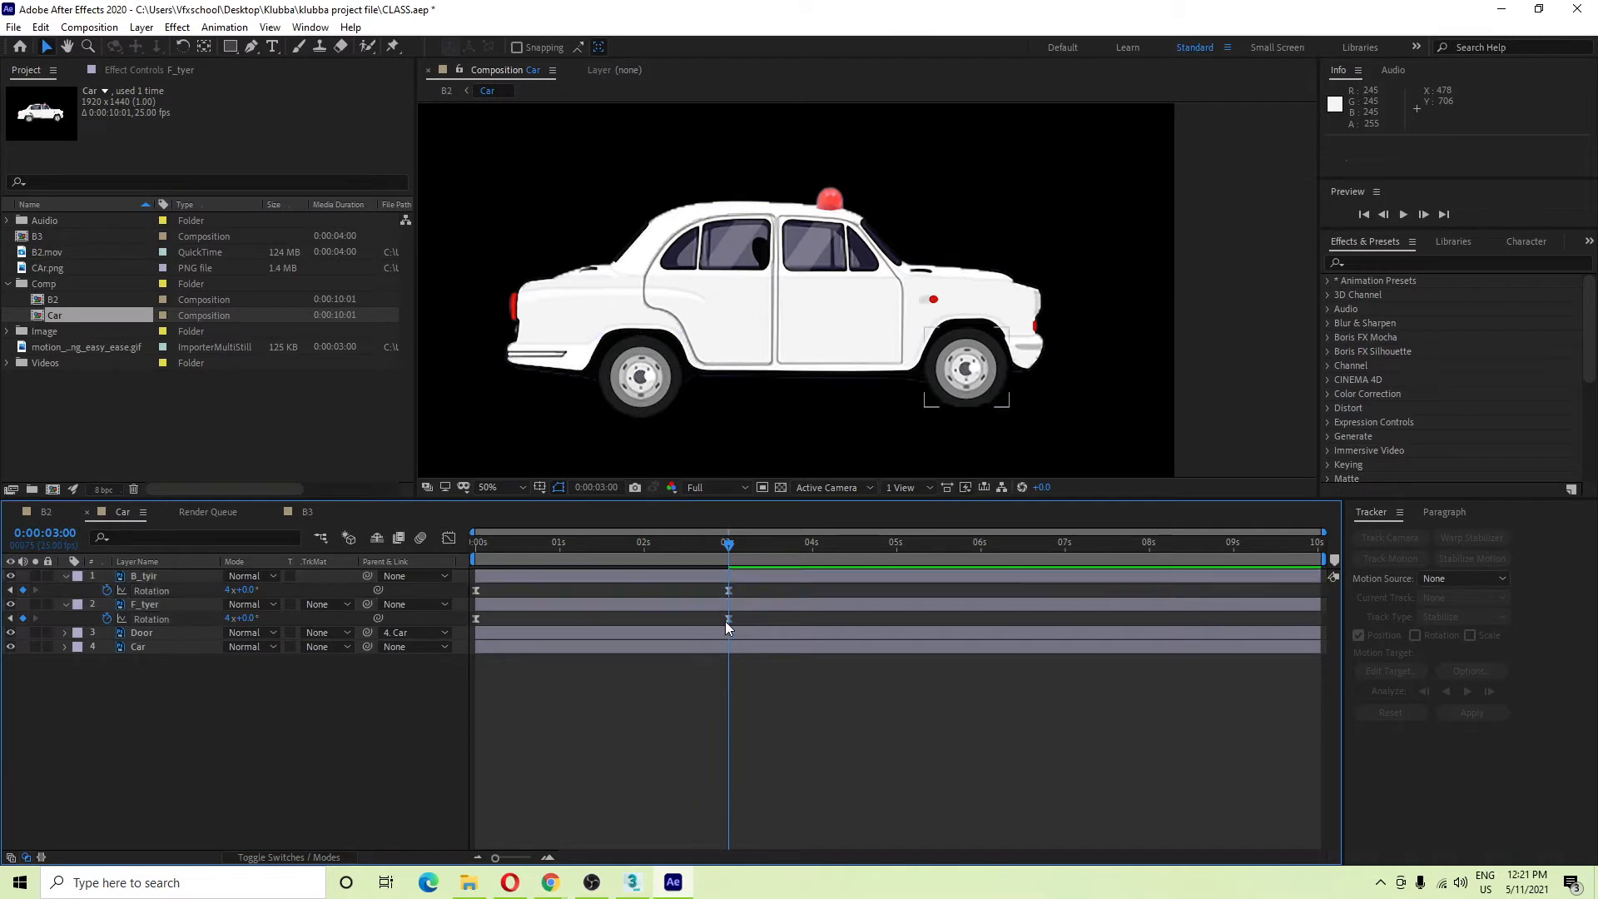
right_click(733, 617)
right_click(728, 621)
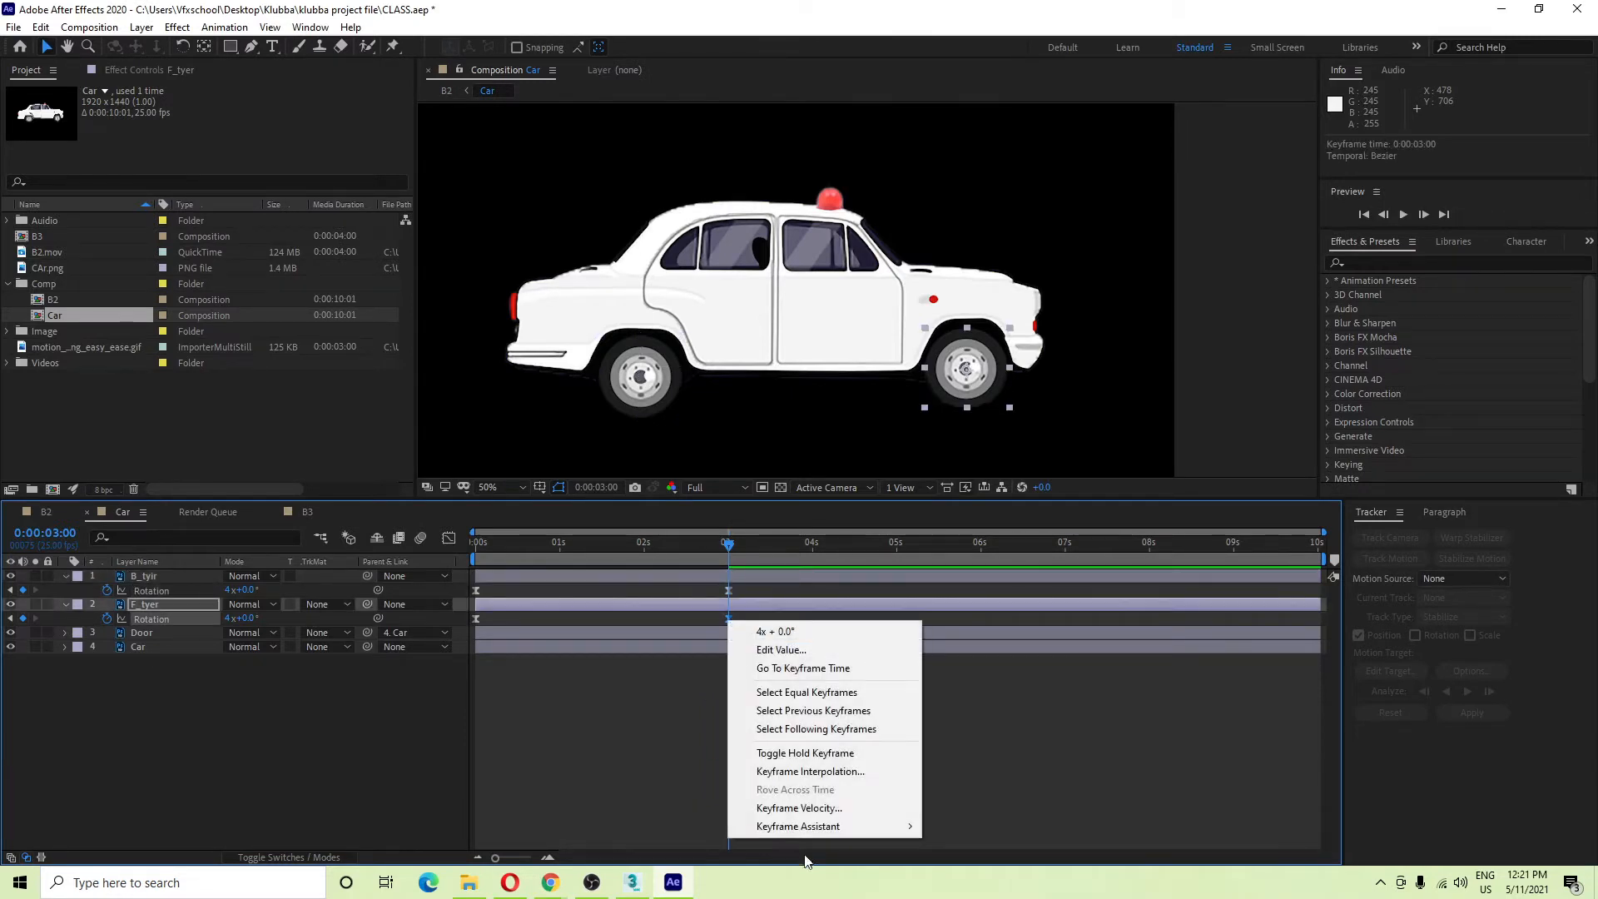
left_click(799, 808)
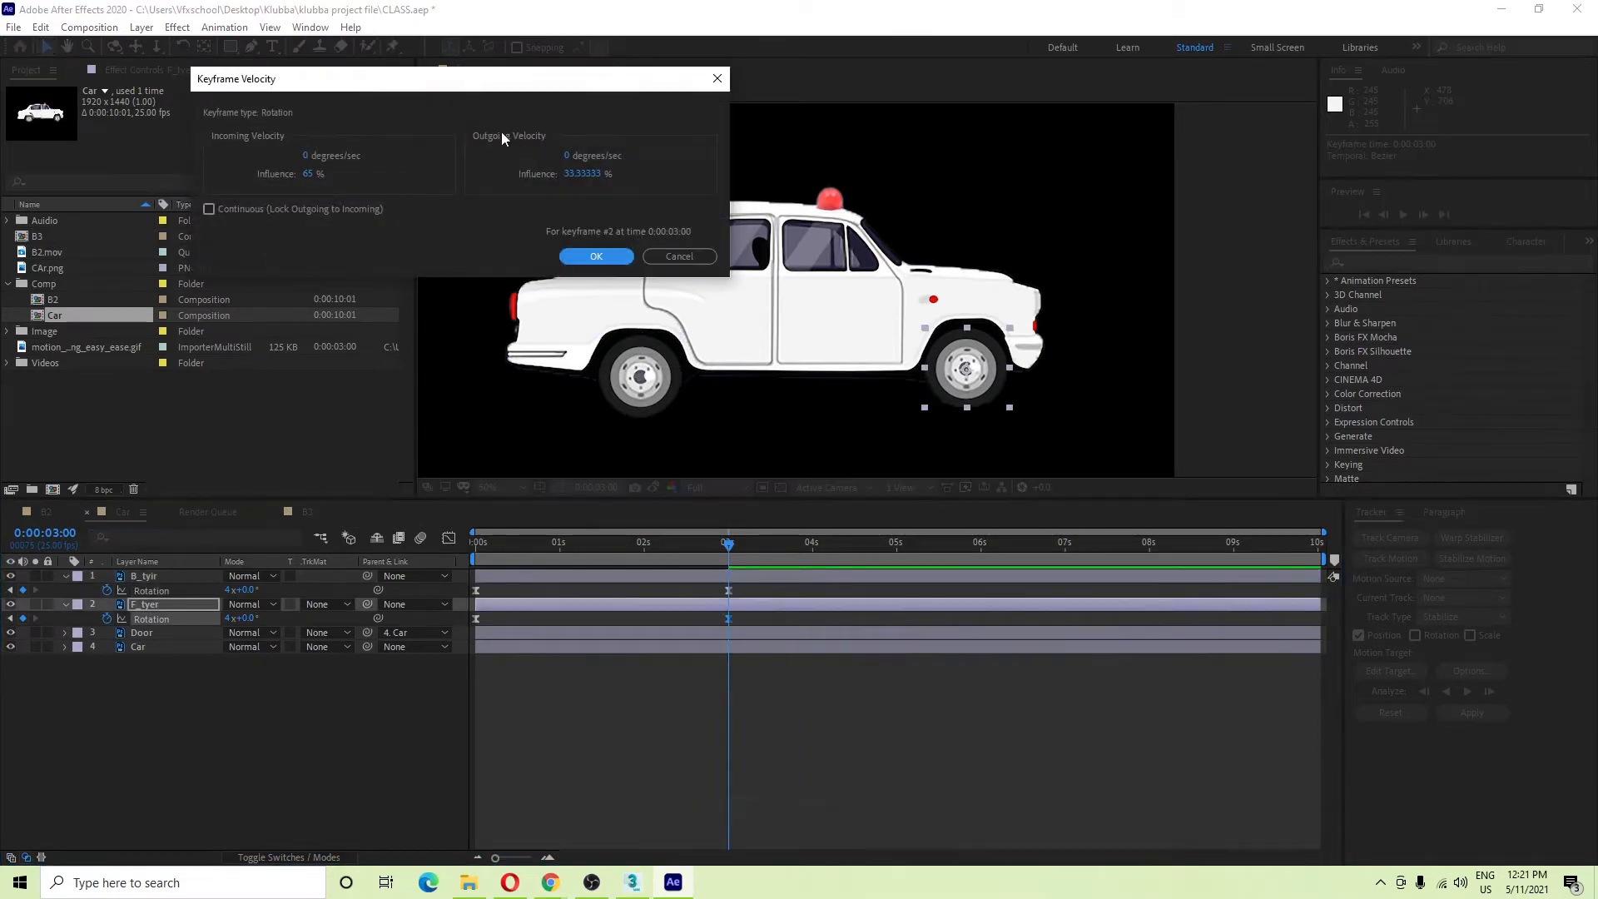
left_click(677, 259)
left_click(398, 708)
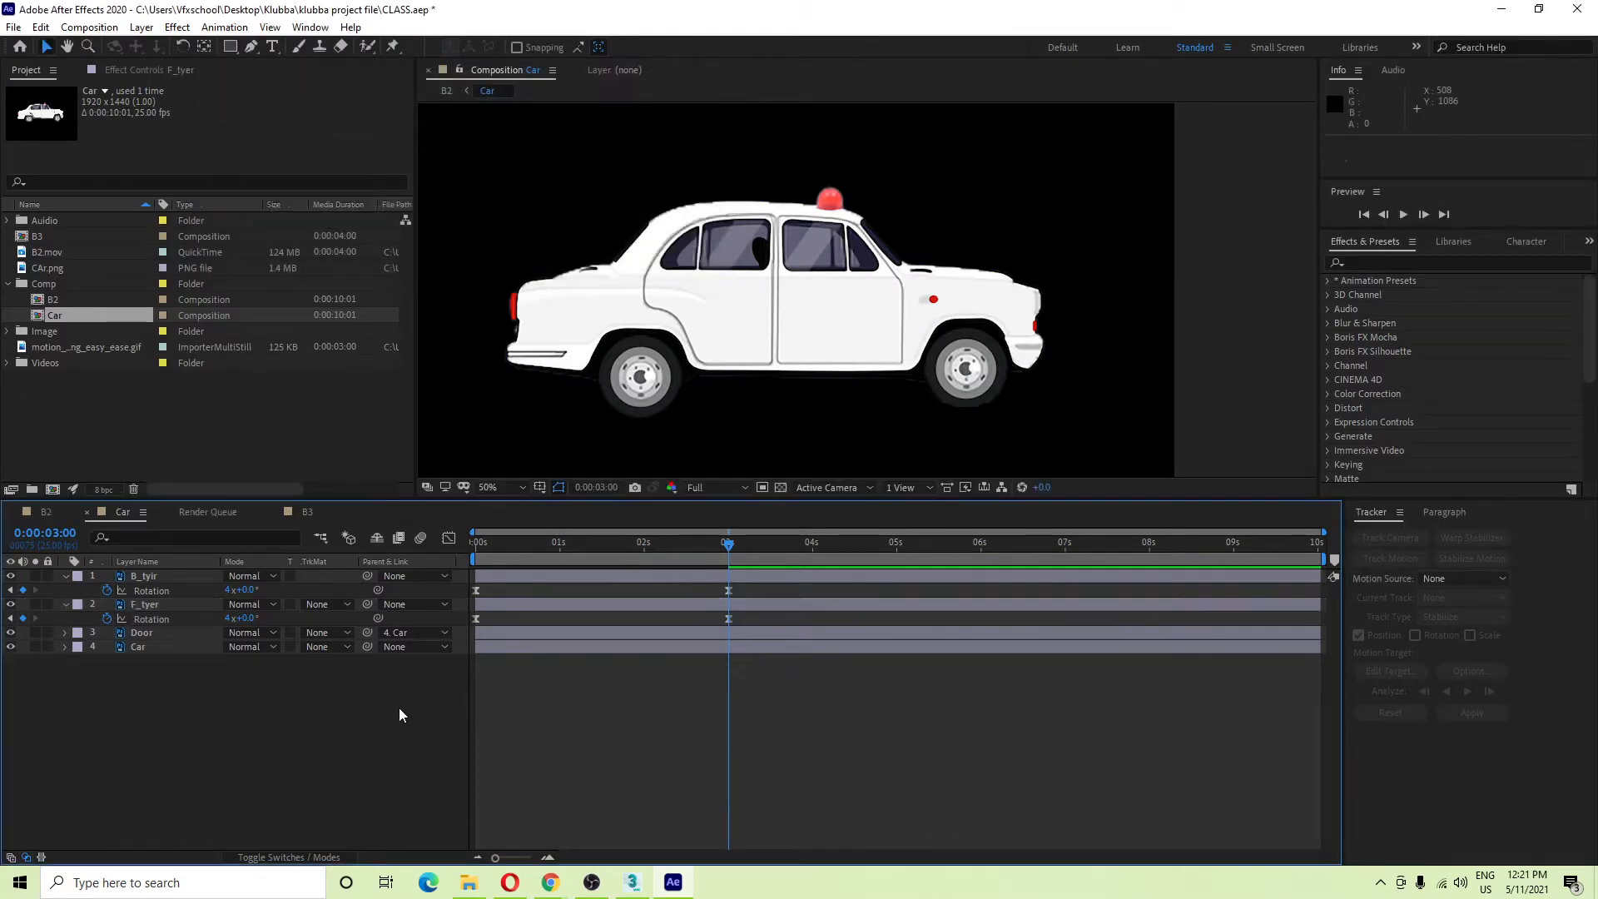
key("space")
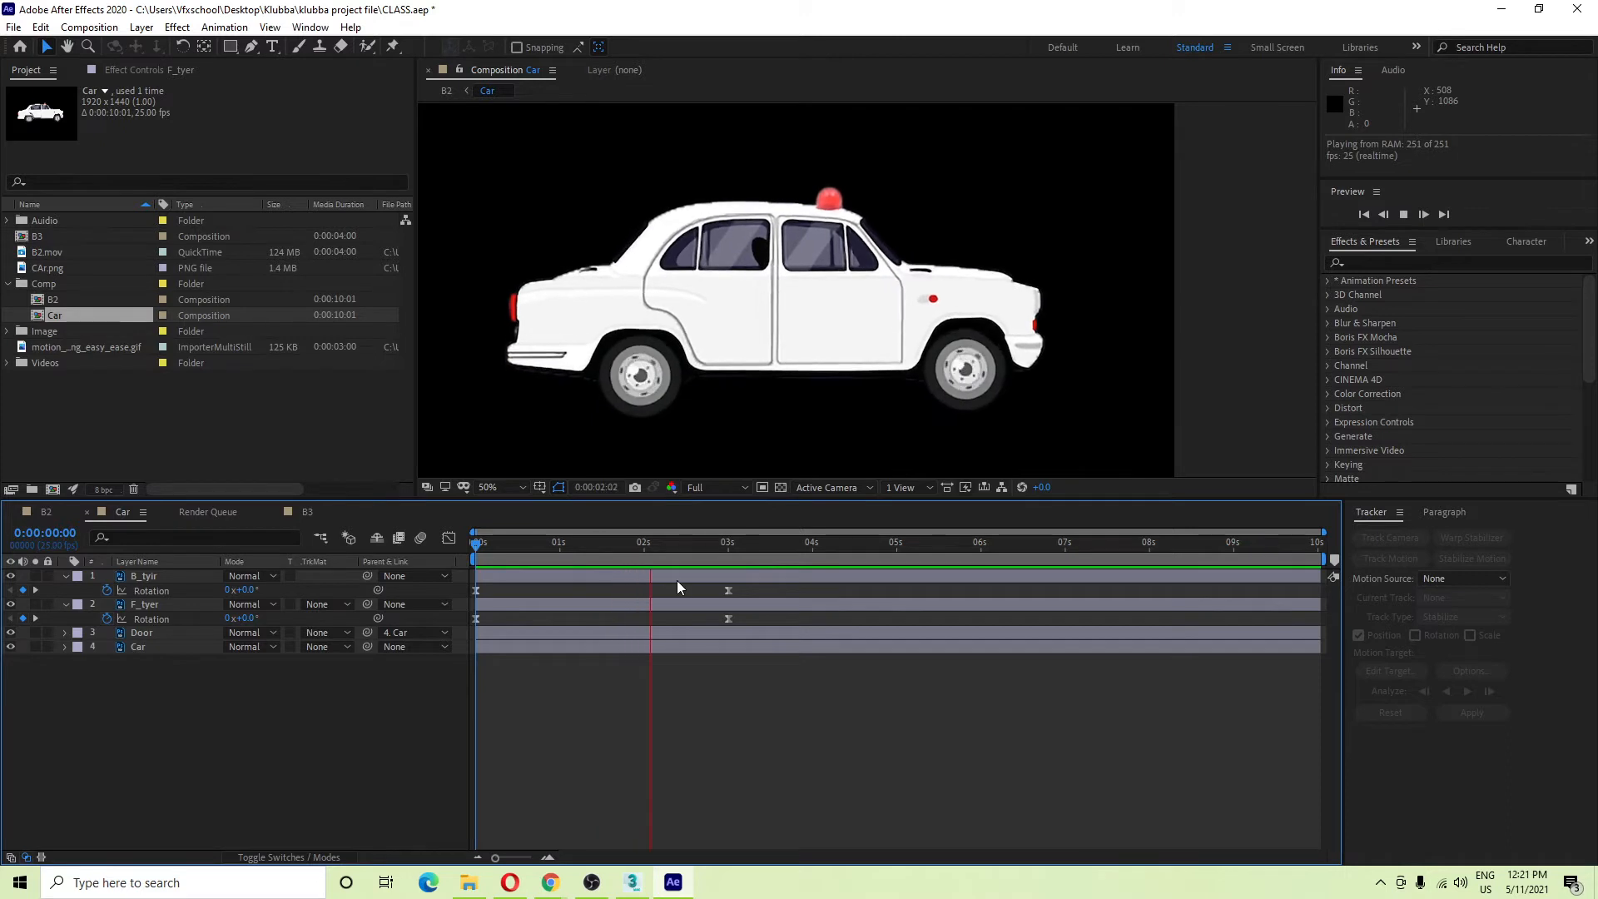
mouse_move(742, 542)
left_mouse_down()
mouse_move(526, 557)
mouse_move(726, 562)
left_mouse_up()
left_click(820, 345)
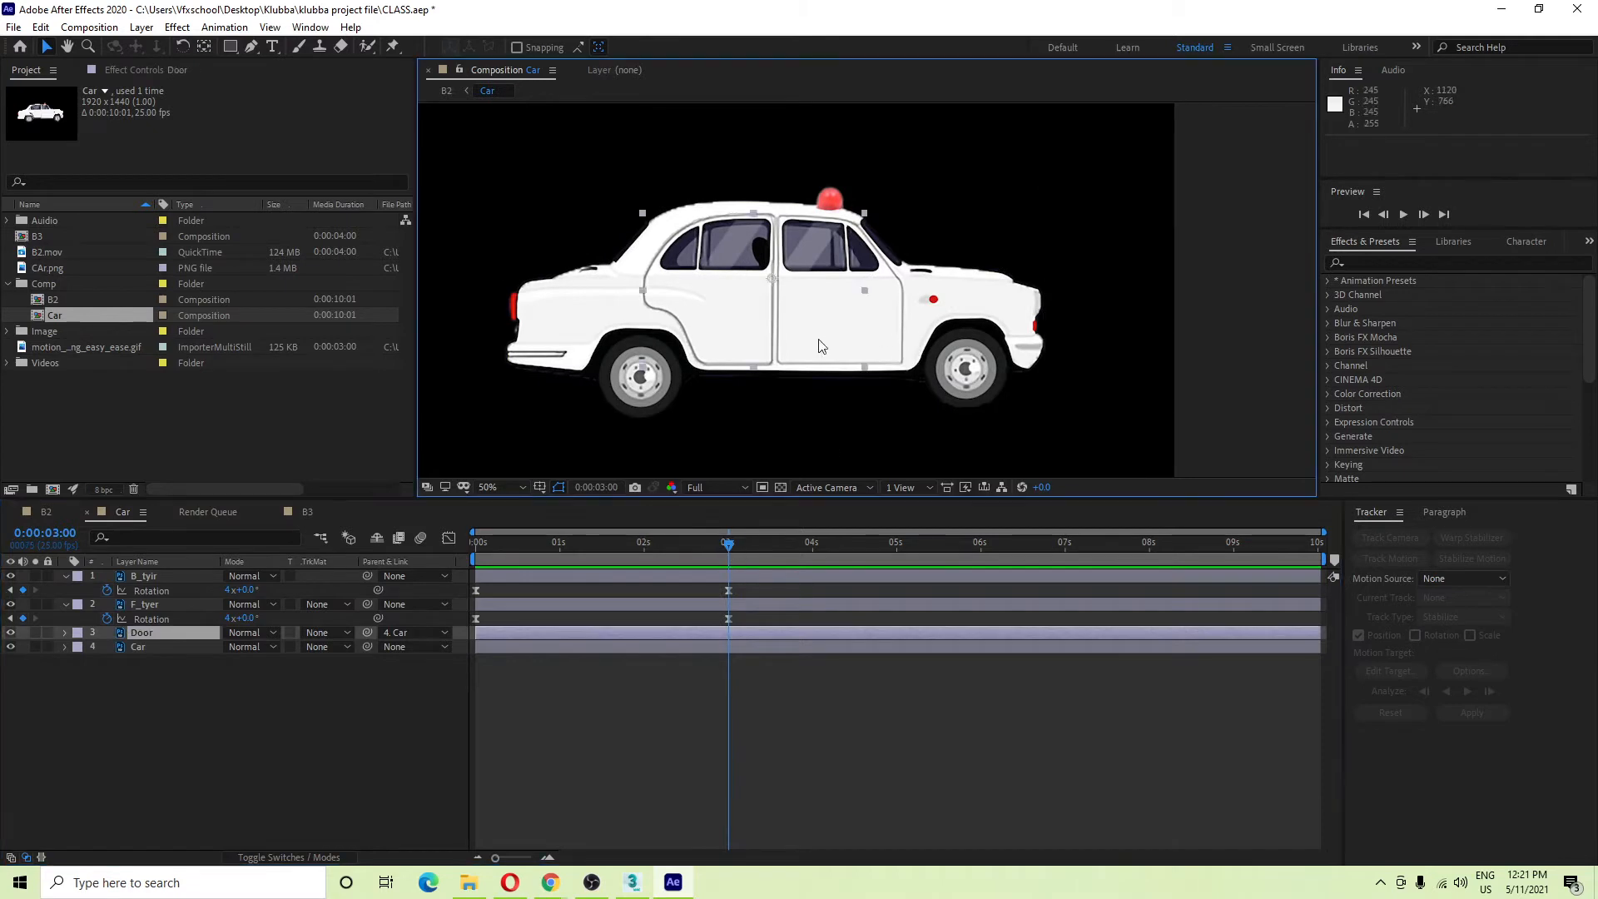
left_click(677, 576)
mouse_move(712, 552)
left_mouse_down()
mouse_move(546, 564)
mouse_move(587, 570)
mouse_move(616, 544)
mouse_move(487, 541)
mouse_move(729, 572)
left_mouse_up()
left_click(641, 631)
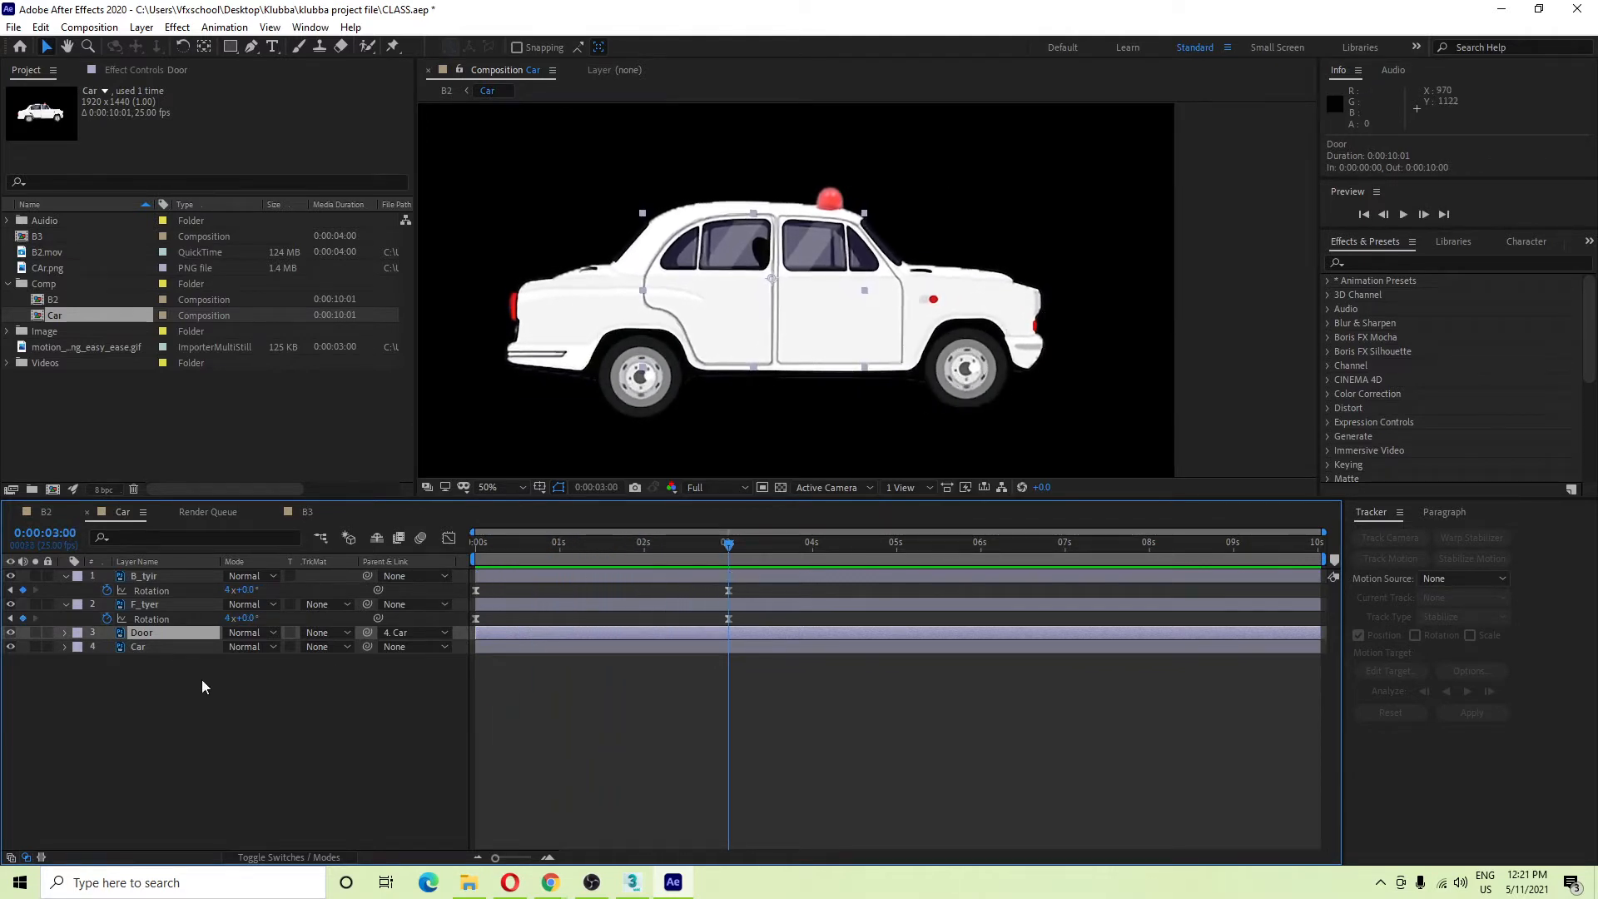
left_click(161, 647)
Reveal the Car layer's Rotation and reduce the car's tilt at the 2:05 keyframe.
key("r")
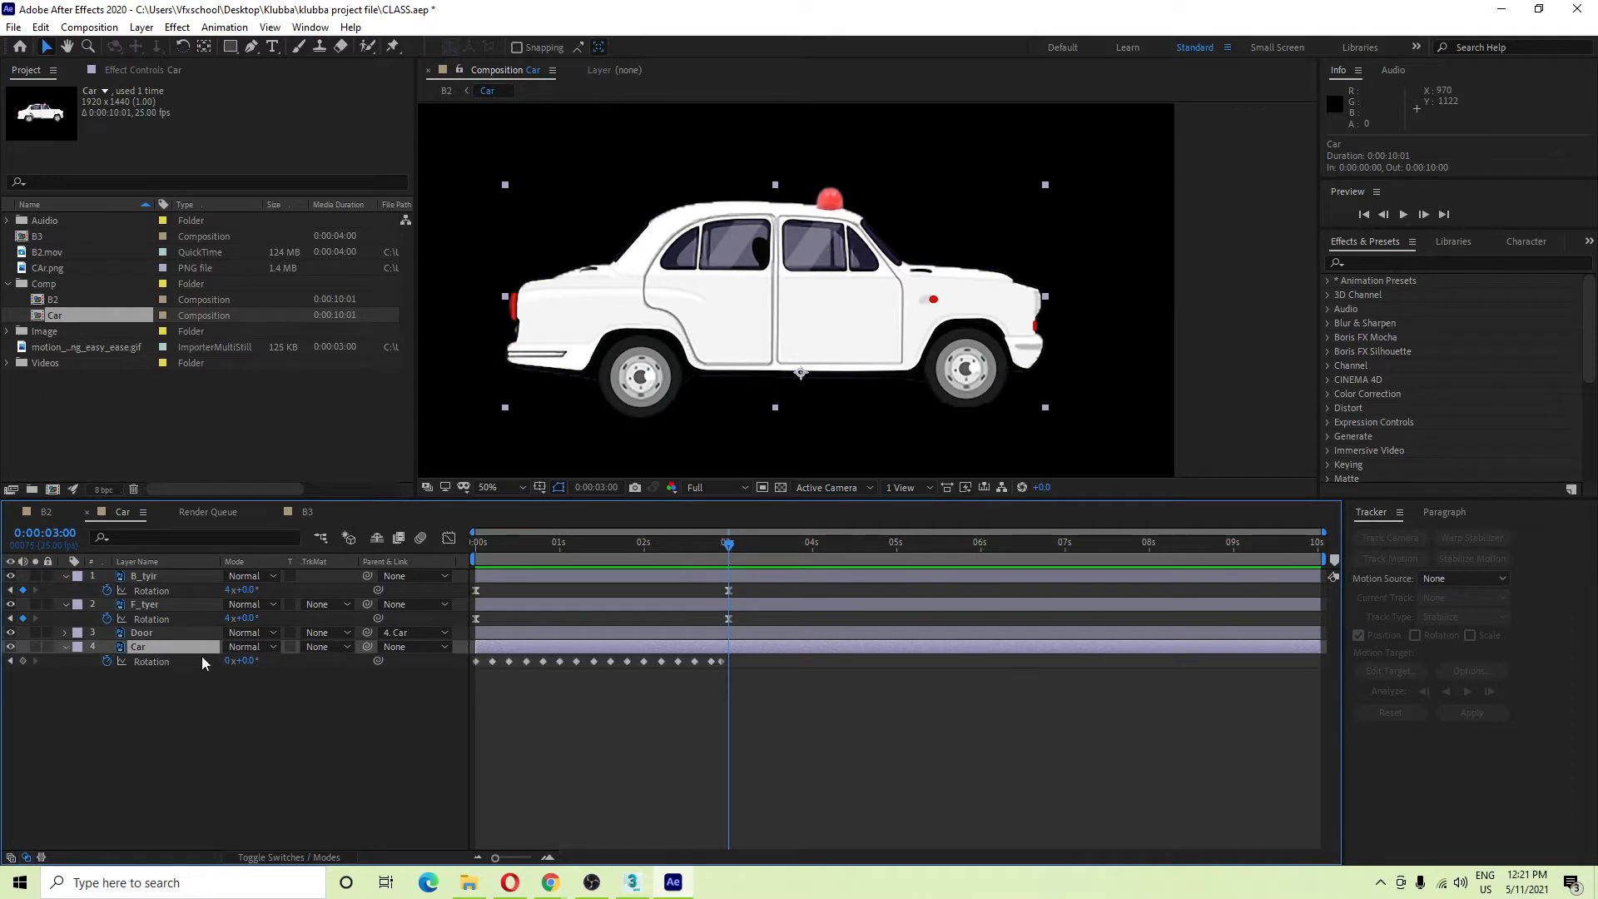
left_click_drag(552, 551, 266, 722)
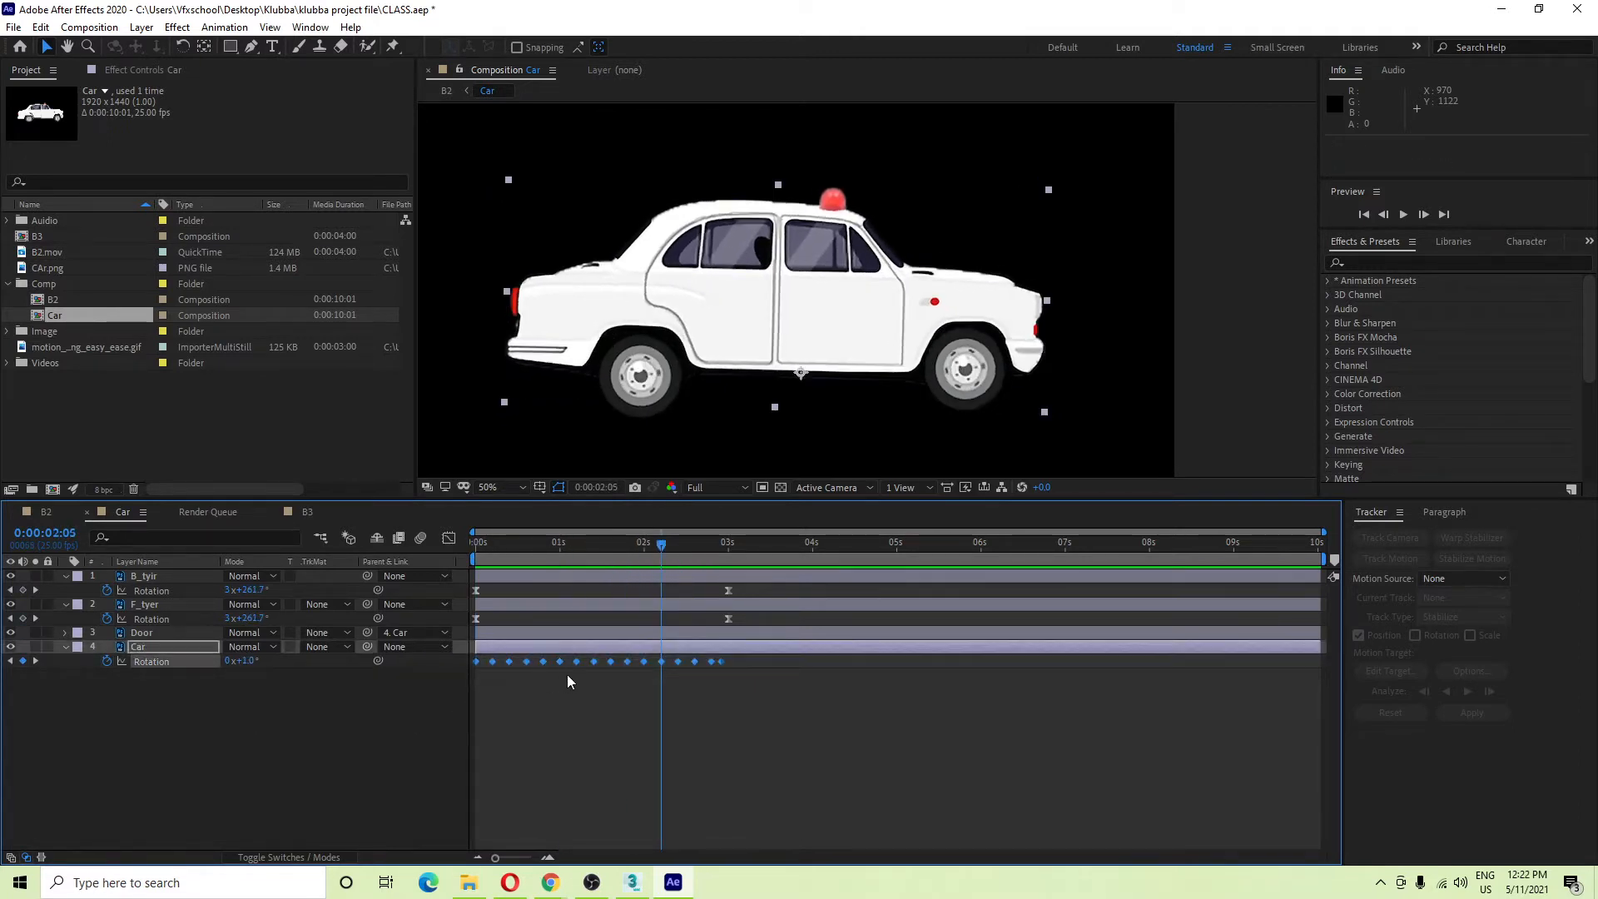
left_click(677, 683)
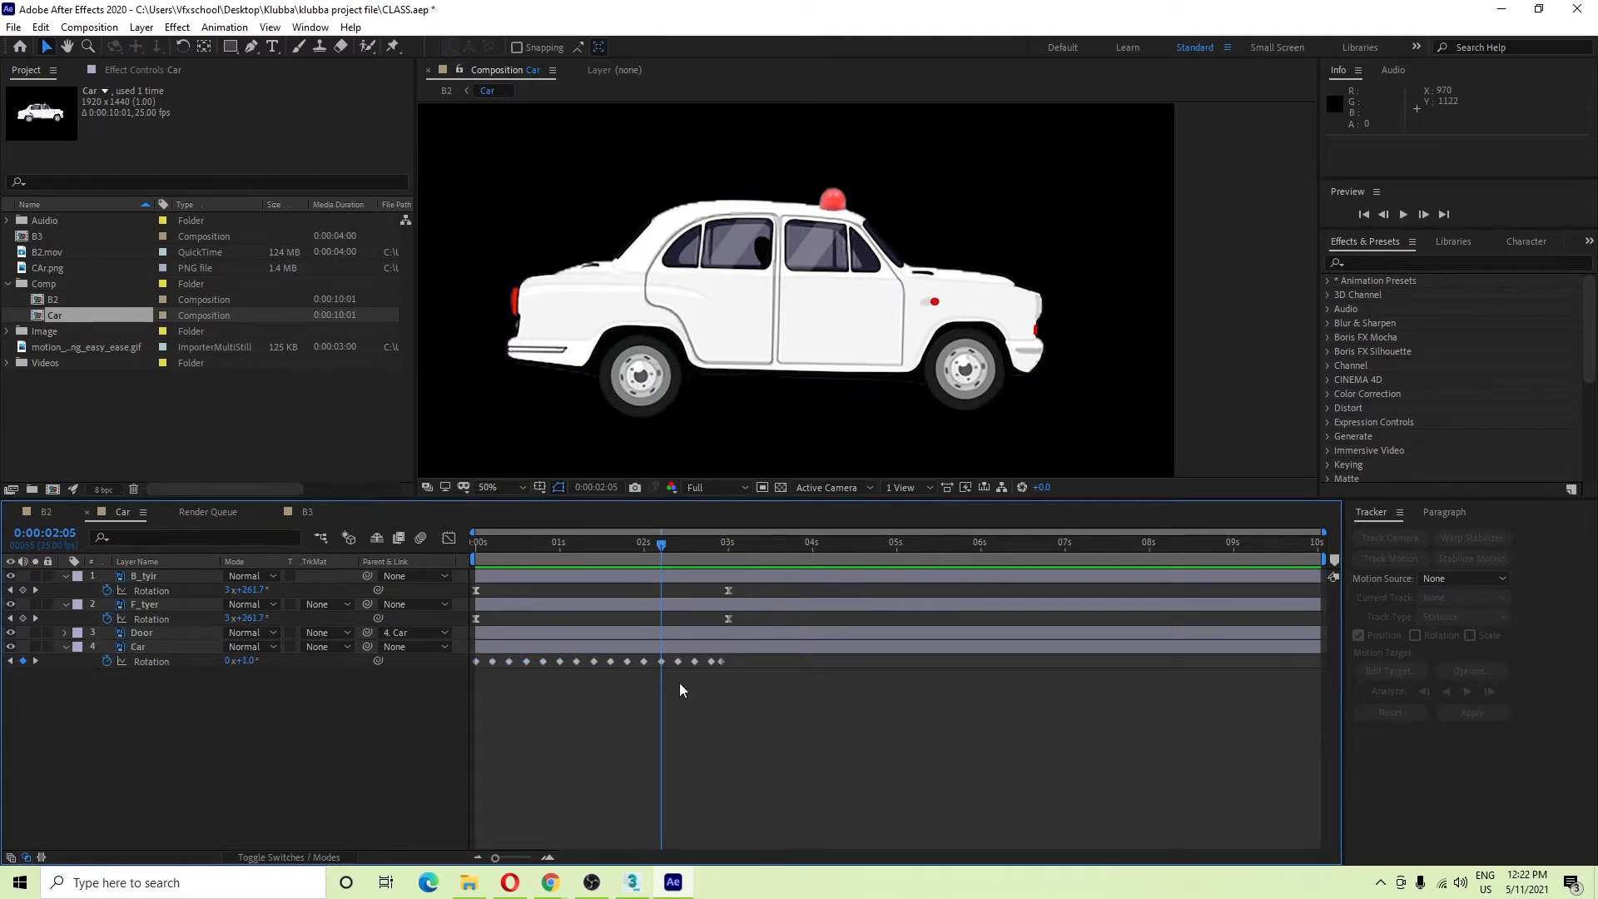
left_click(662, 661)
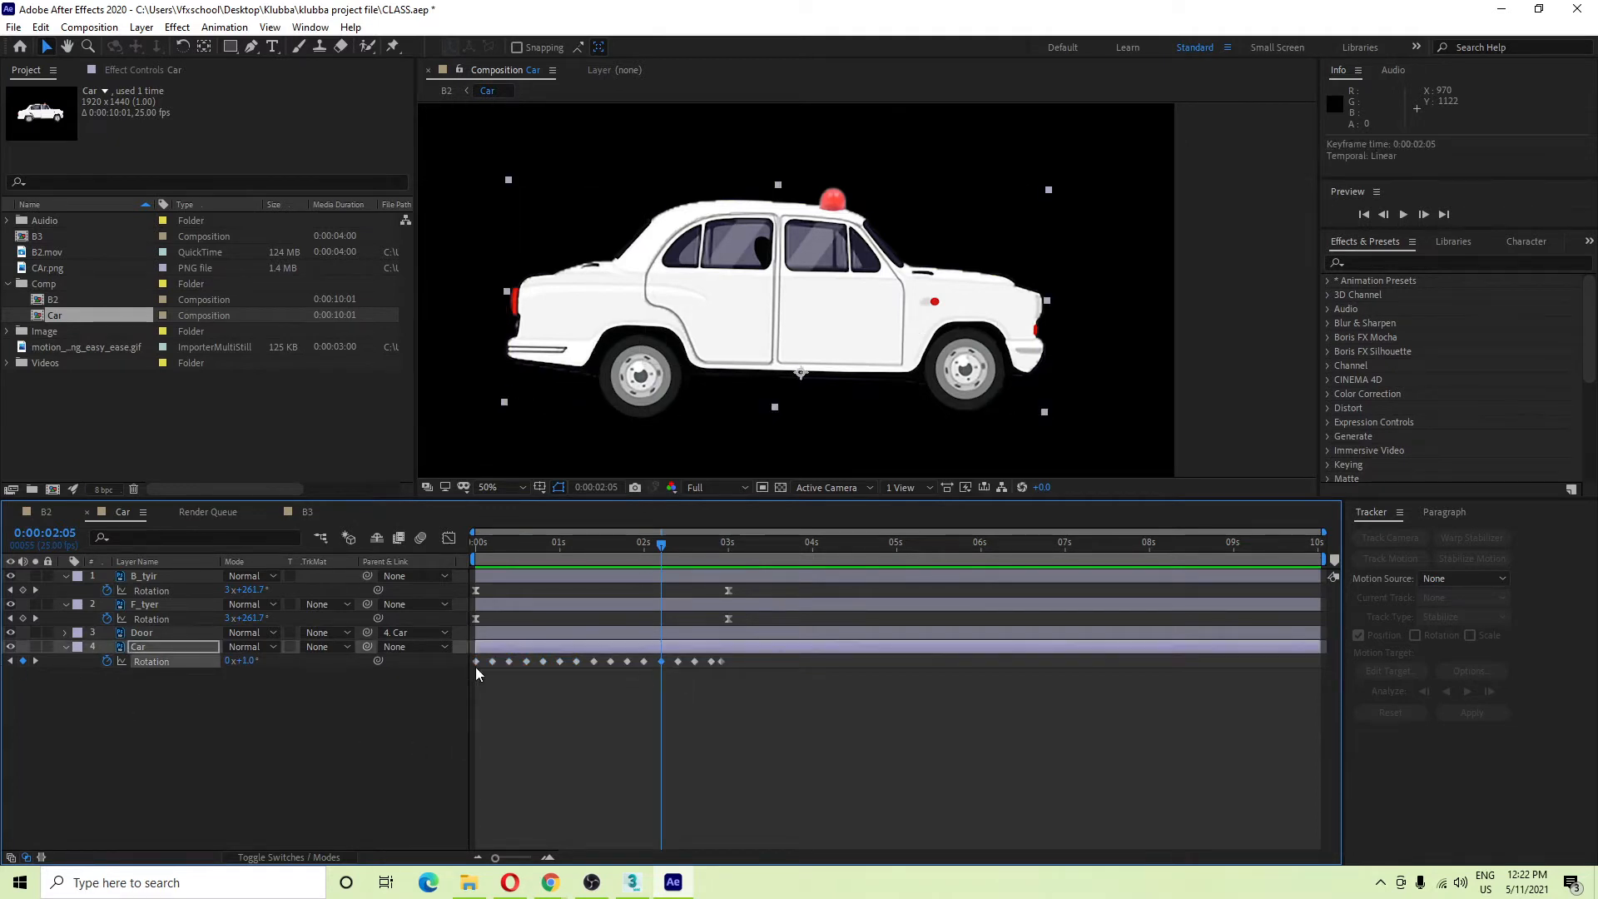
left_click_drag(250, 662, 249, 669)
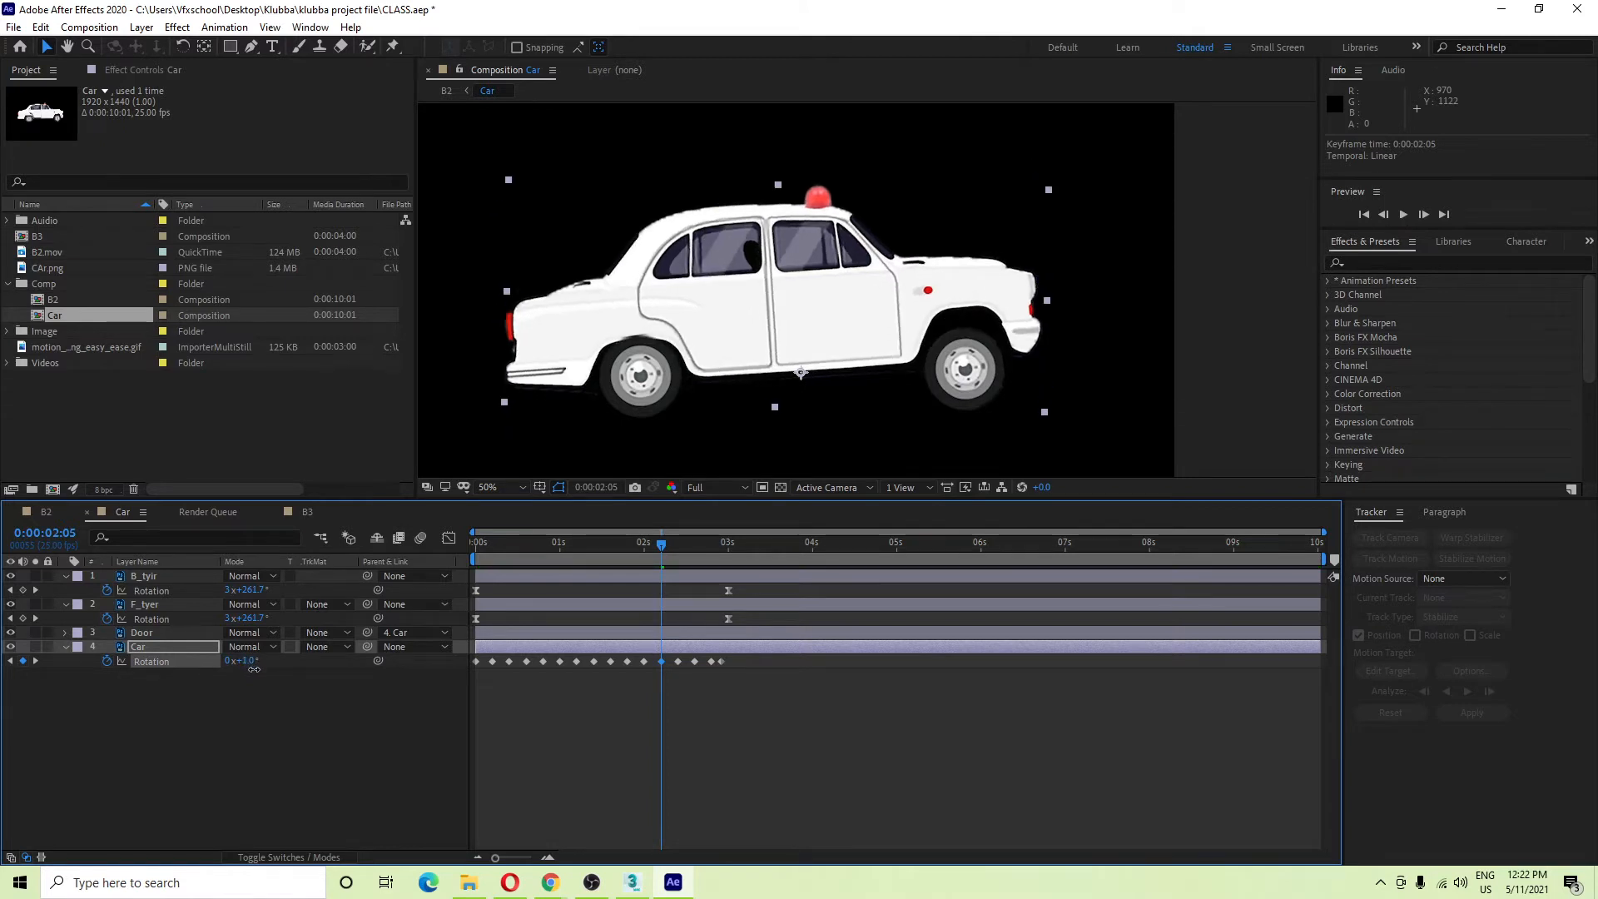
left_click_drag(256, 671, 257, 672)
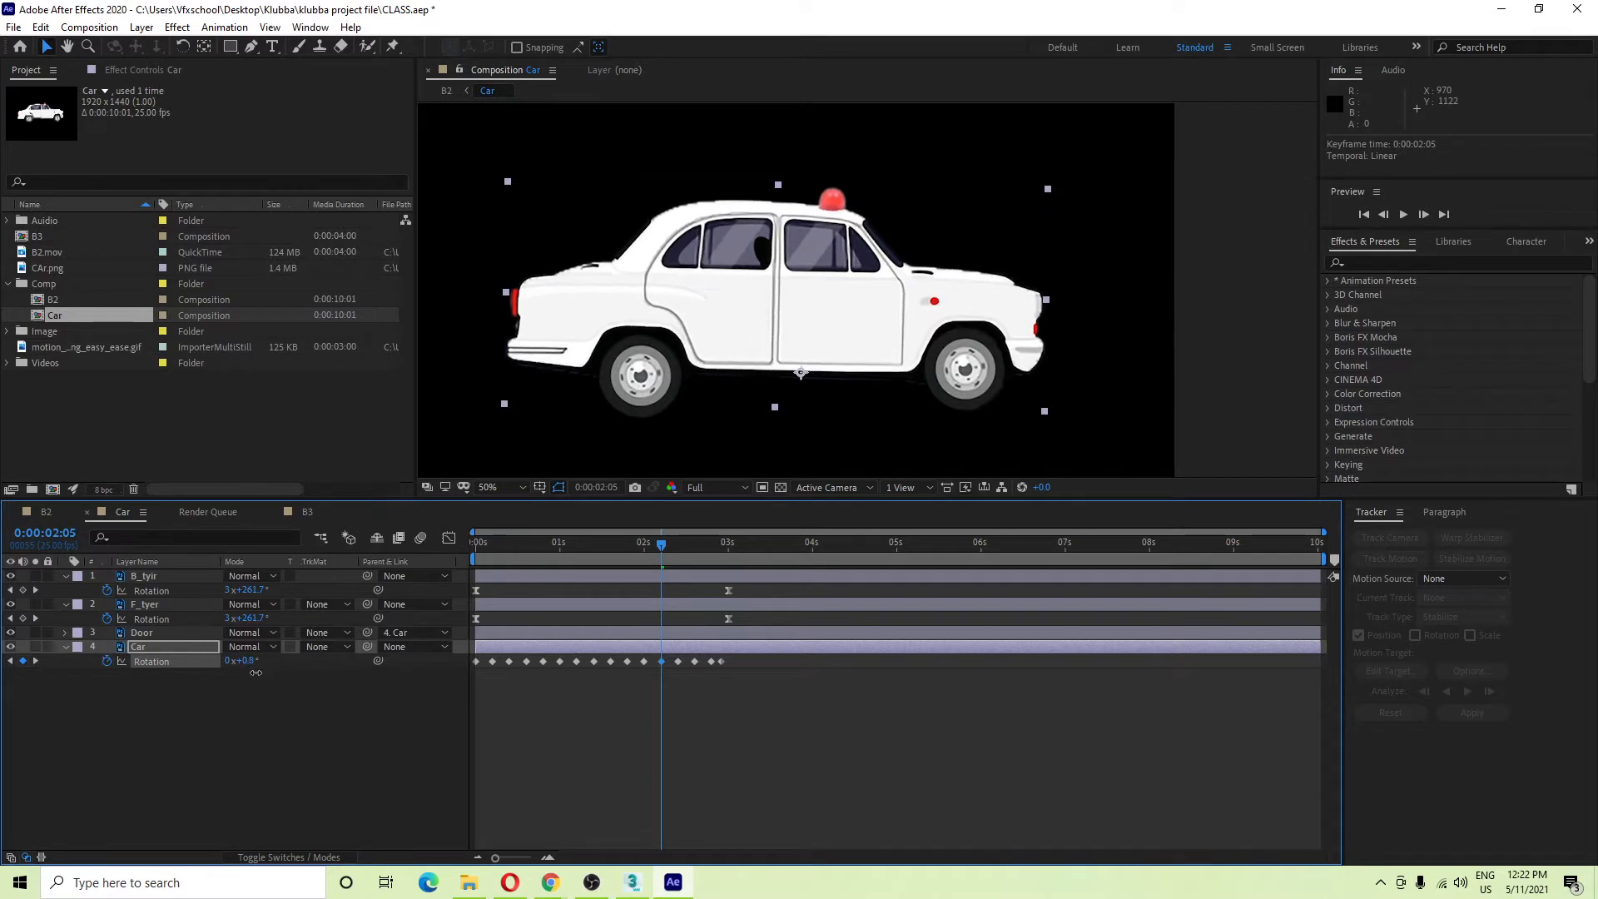
Lower the tilt at 2:10 (to -0.8°), 2:15 and 2:20, then select all Rotation keyframes.
left_click_drag(666, 548, 686, 572)
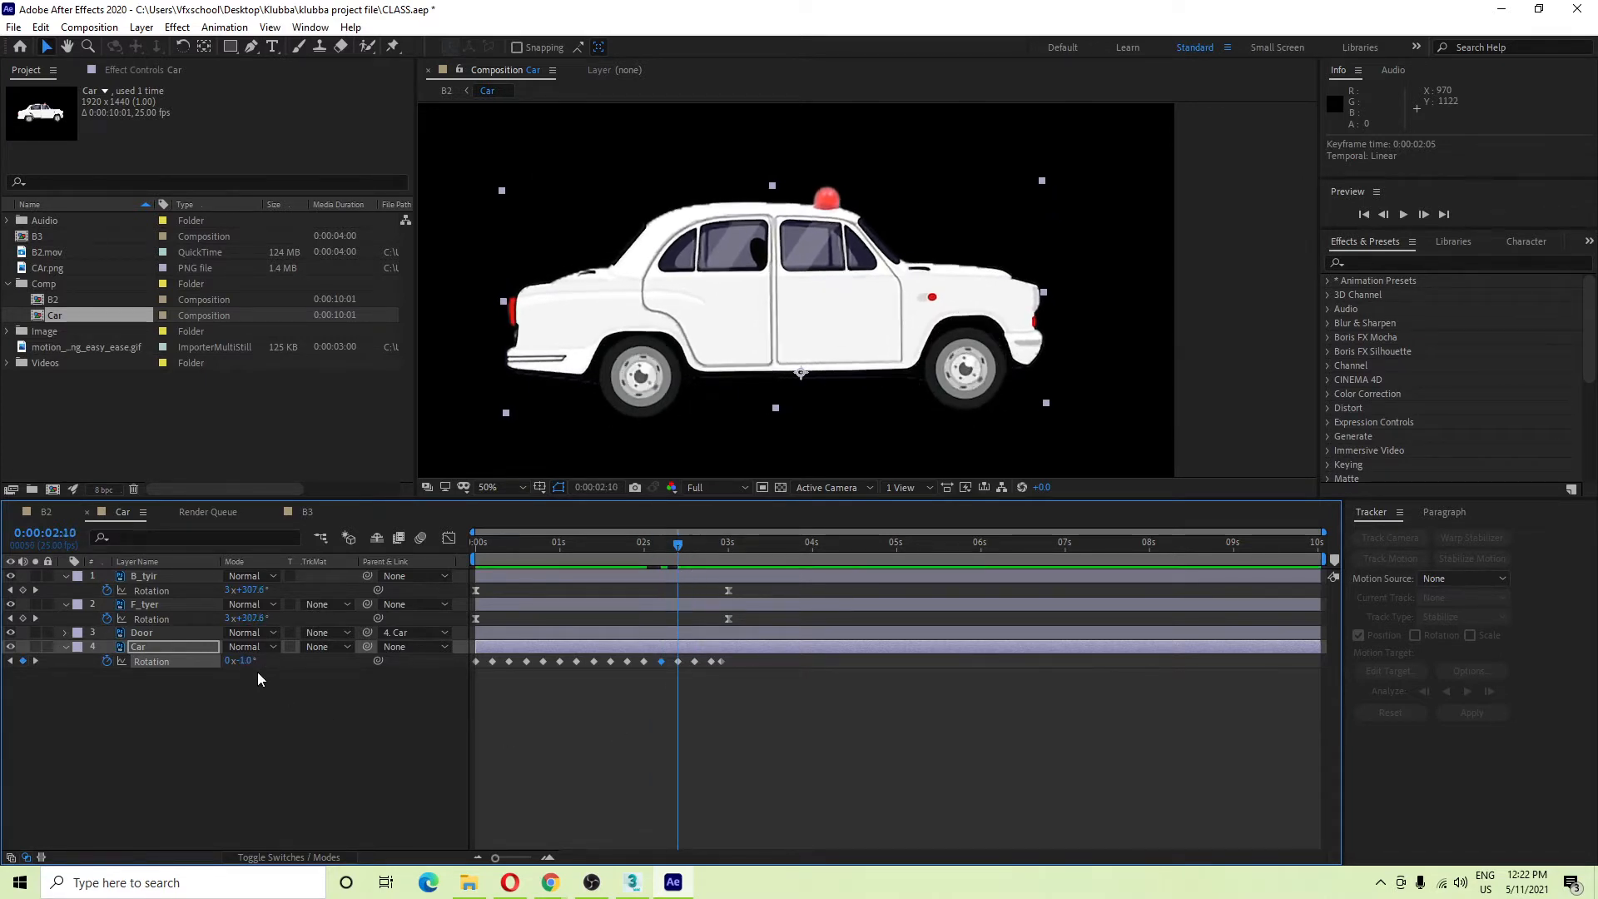
left_click_drag(244, 663, 251, 671)
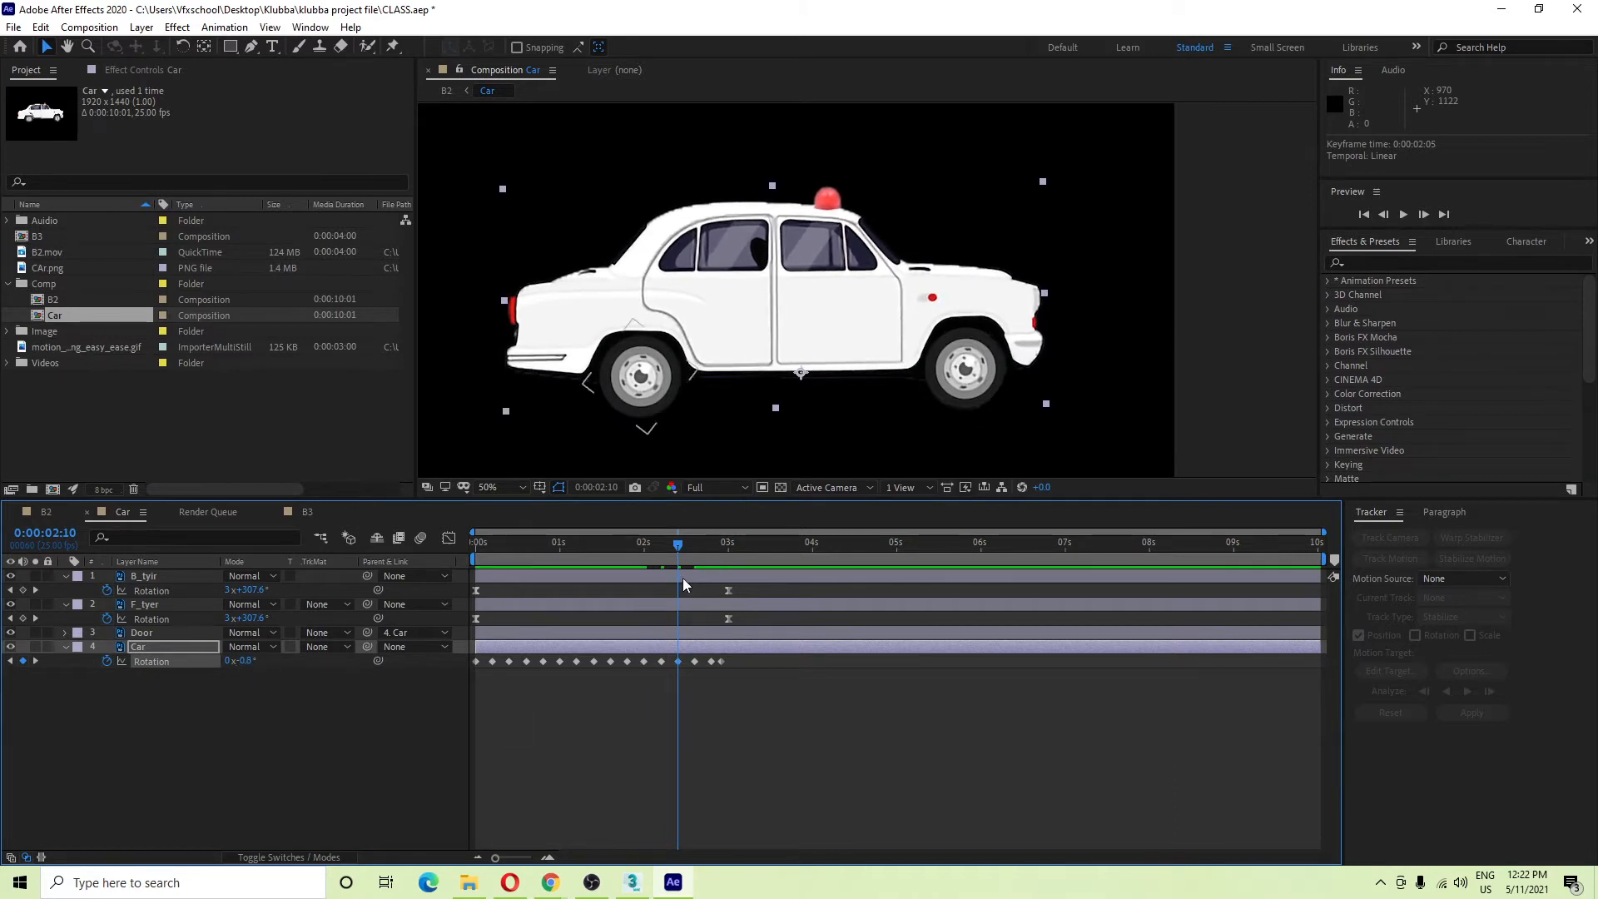
left_click_drag(679, 549, 698, 559)
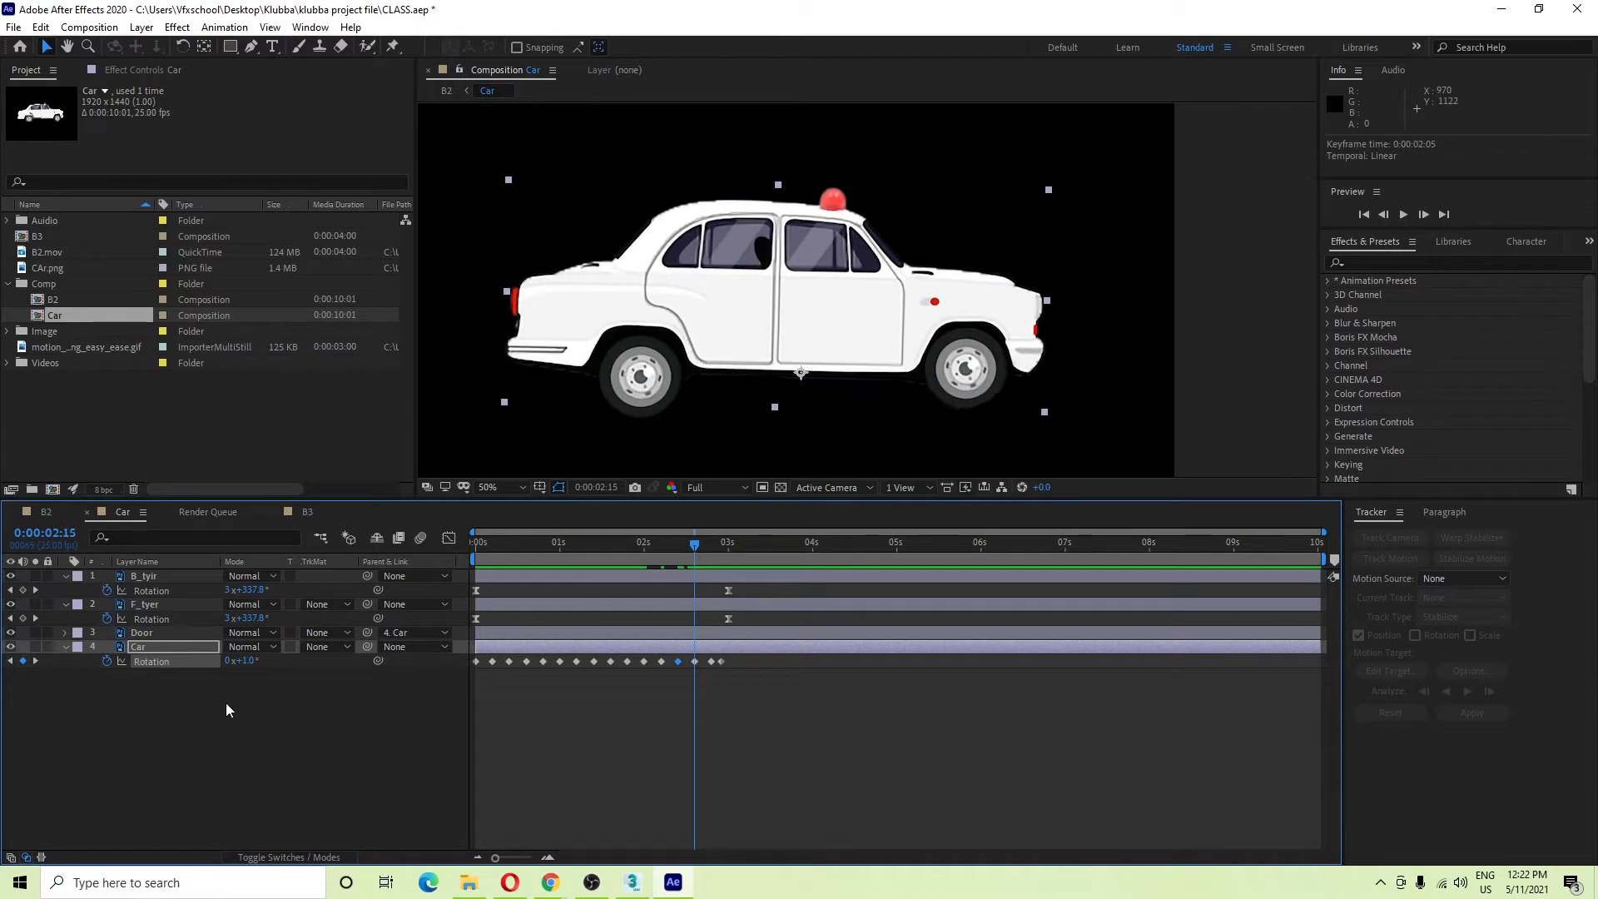
left_click_drag(248, 666, 263, 680)
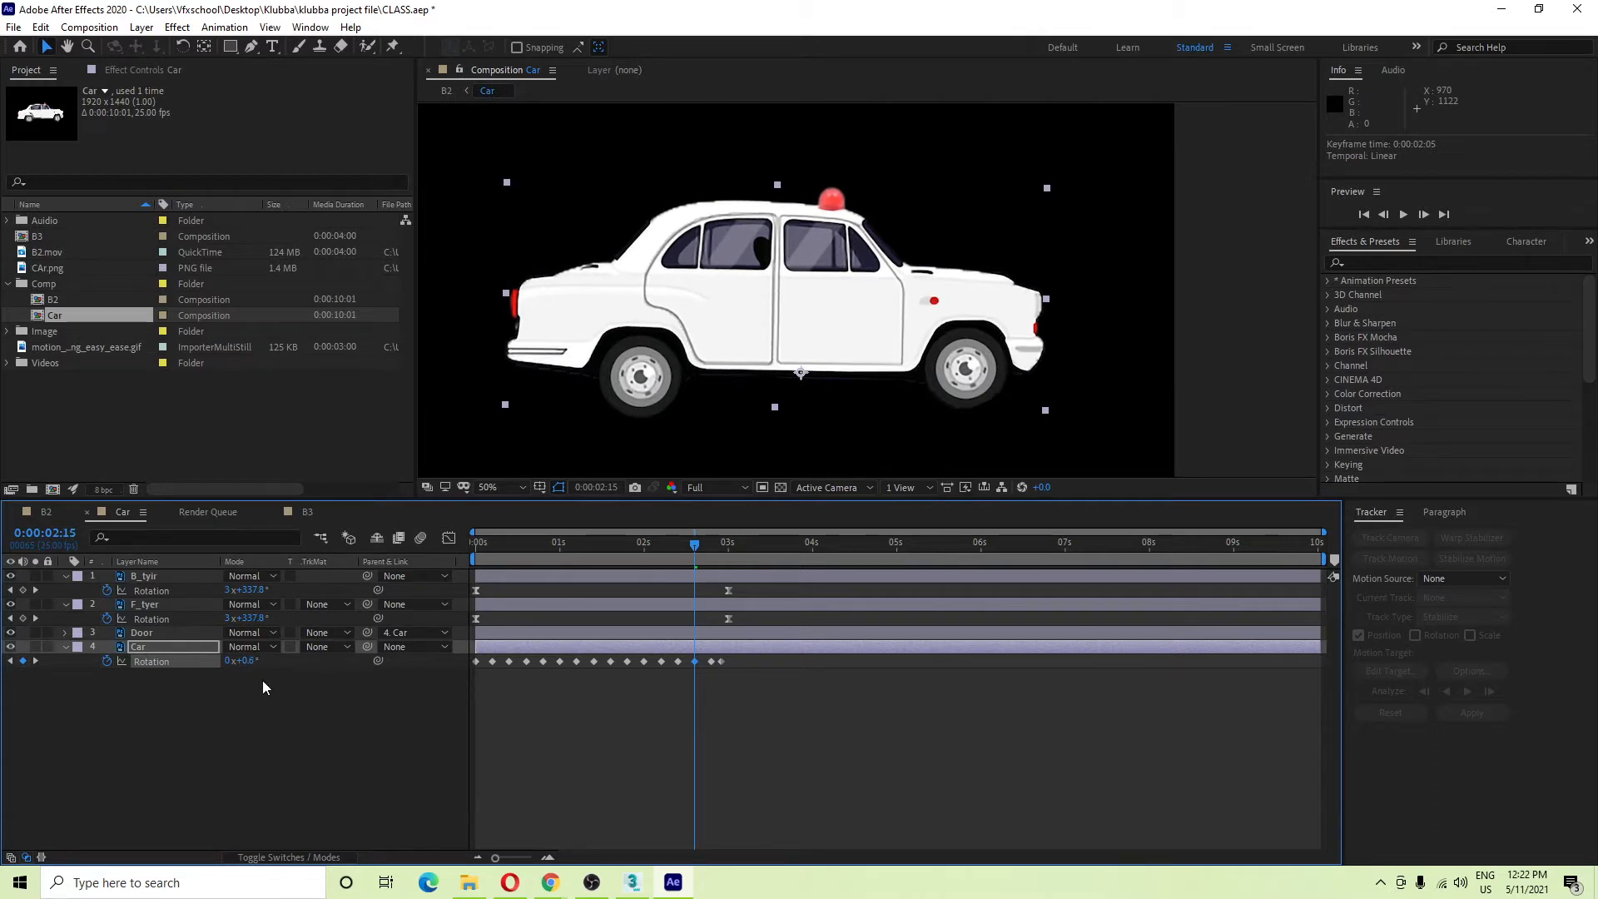
left_click_drag(696, 543, 714, 579)
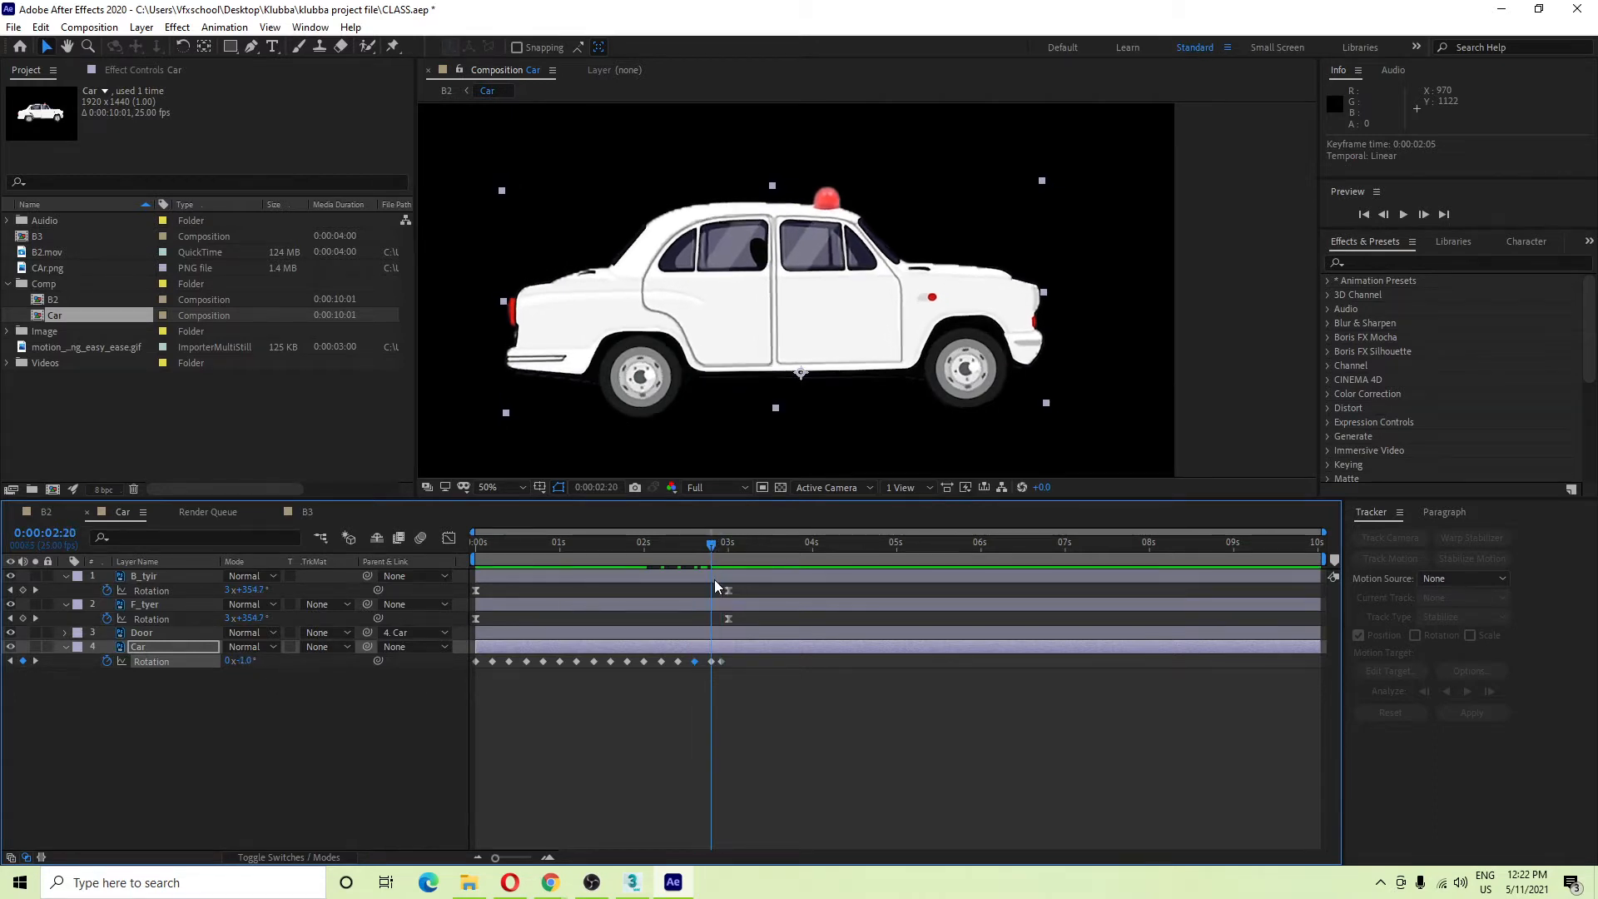
left_click_drag(242, 660, 269, 681)
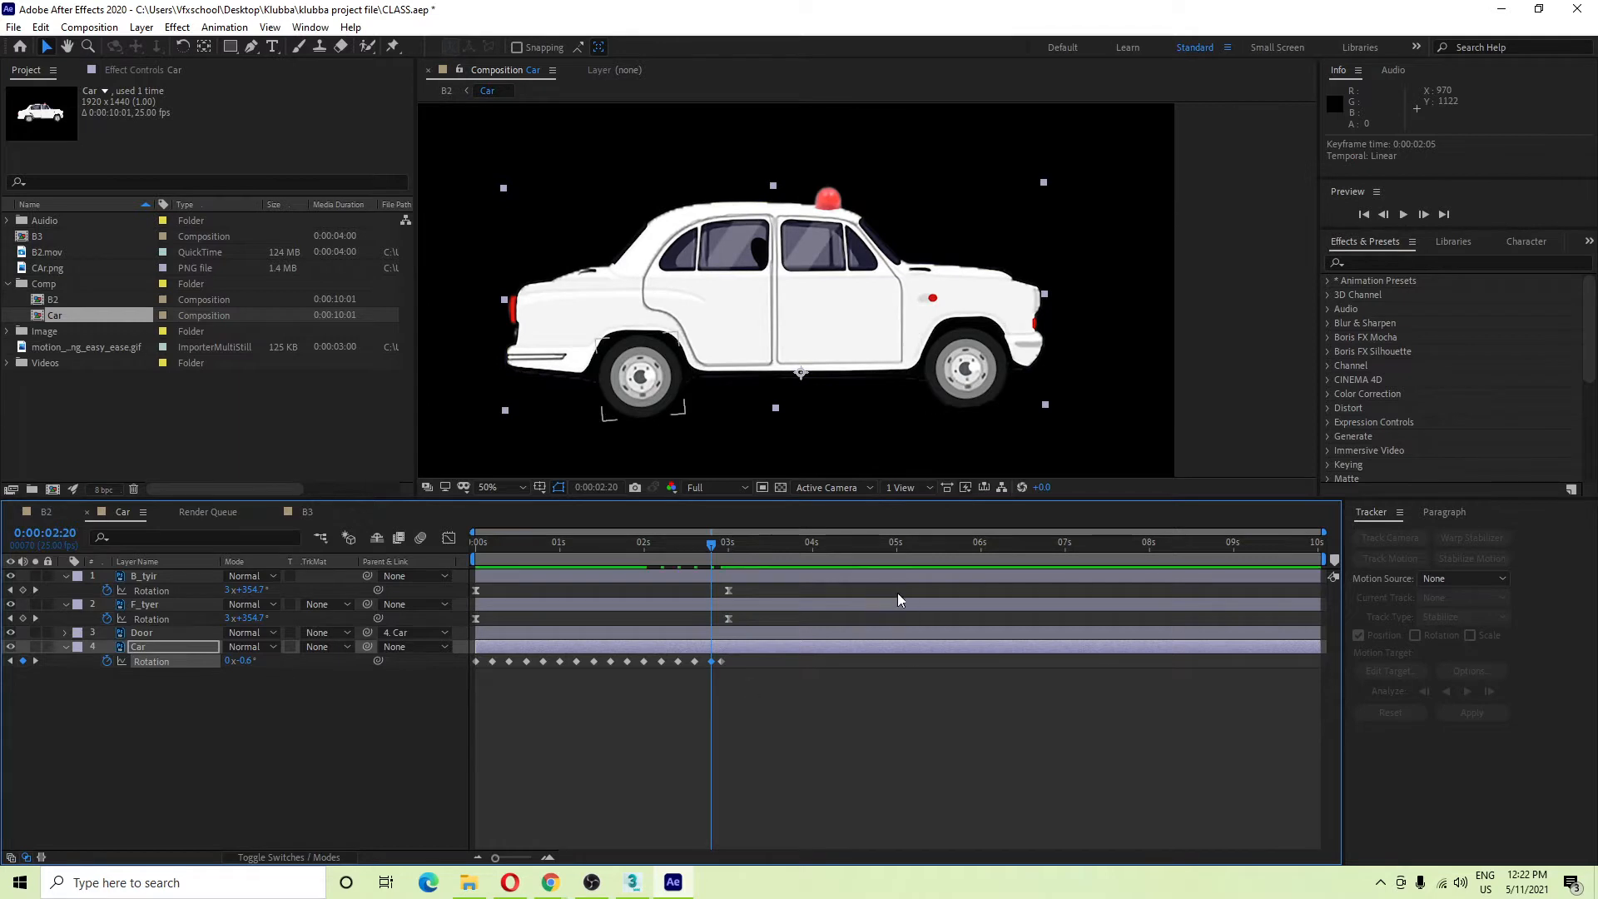
left_click_drag(707, 548, 721, 557)
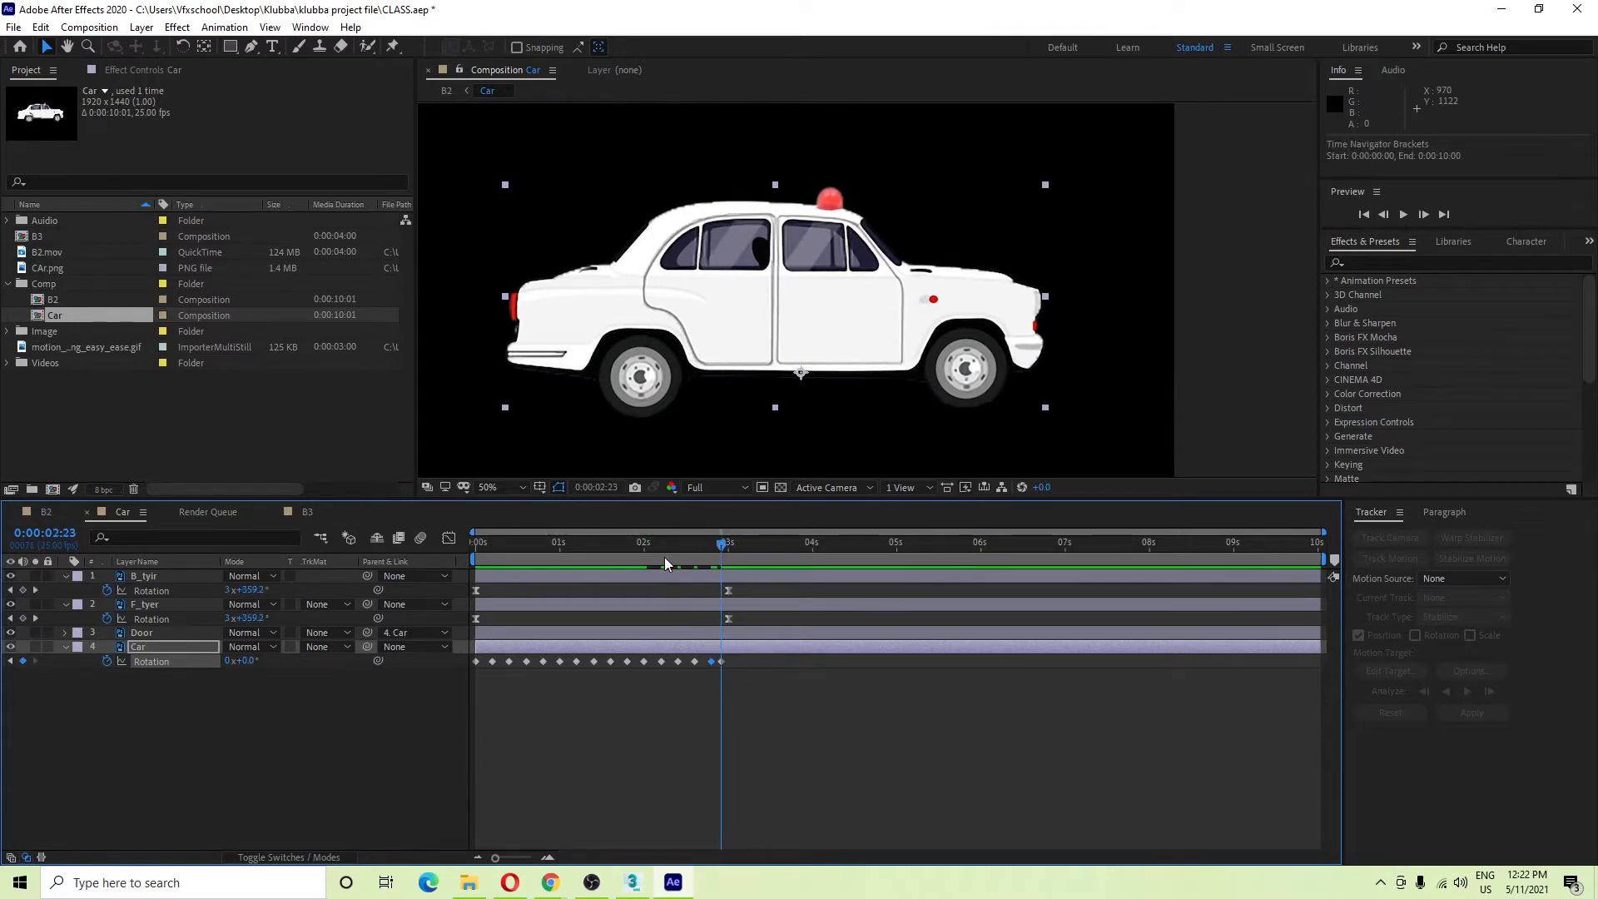
mouse_move(665, 557)
left_mouse_down()
mouse_move(637, 561)
mouse_move(661, 557)
left_mouse_up()
left_click_drag(757, 666, 324, 733)
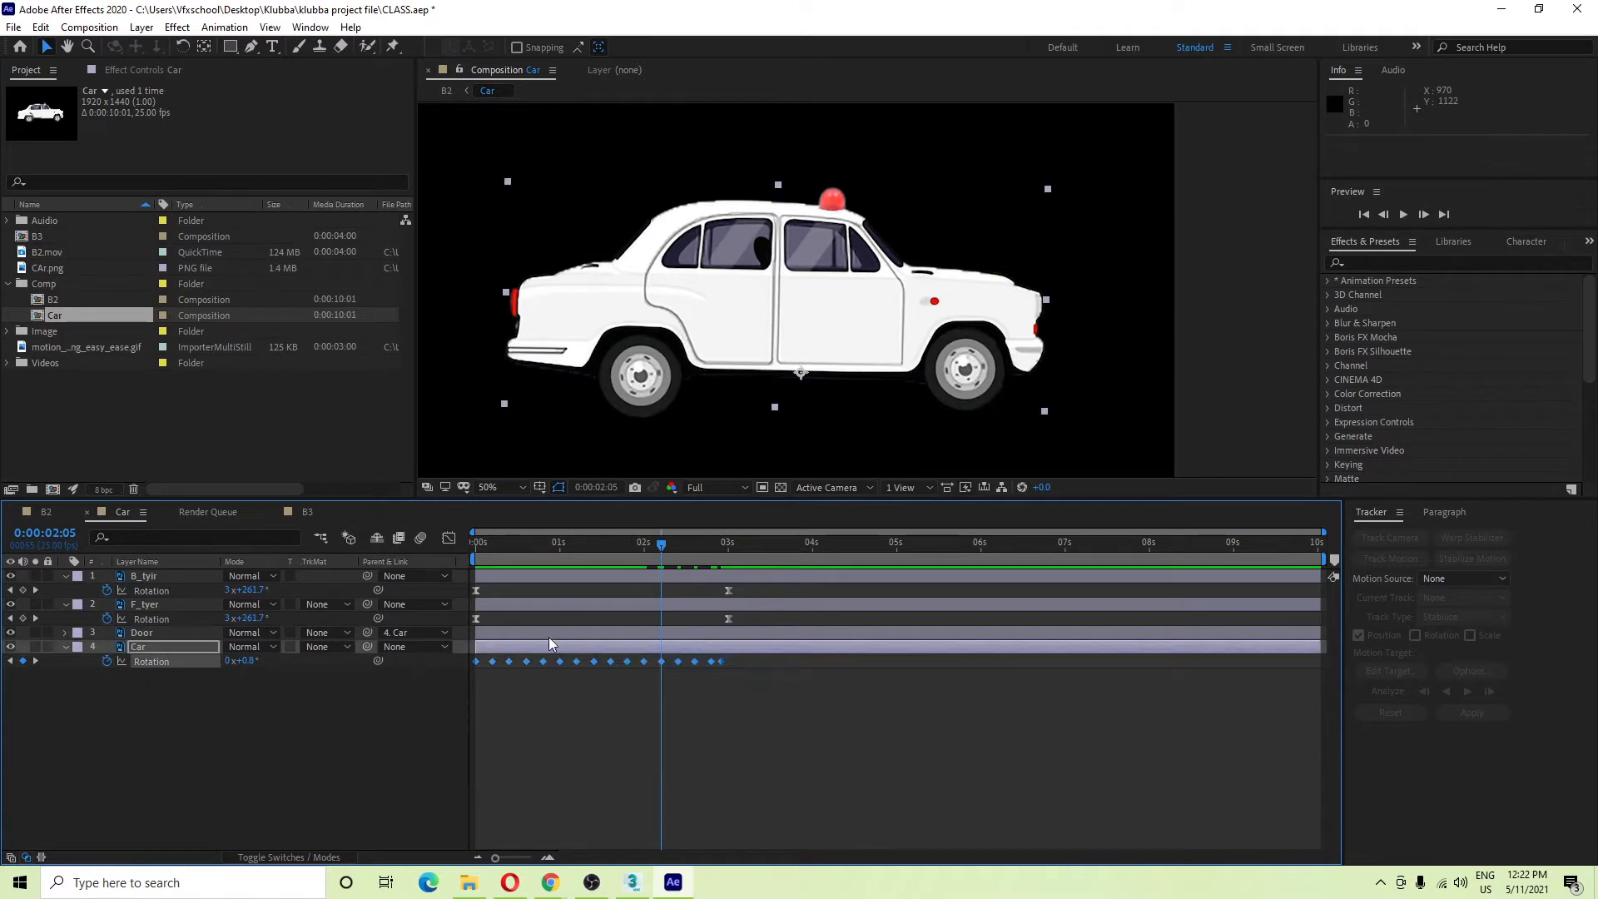
Try Easy Ease on the Rotation keyframes, preview it, then undo and replay.
key("F9")
left_click_drag(647, 550, 38, 642)
key("space")
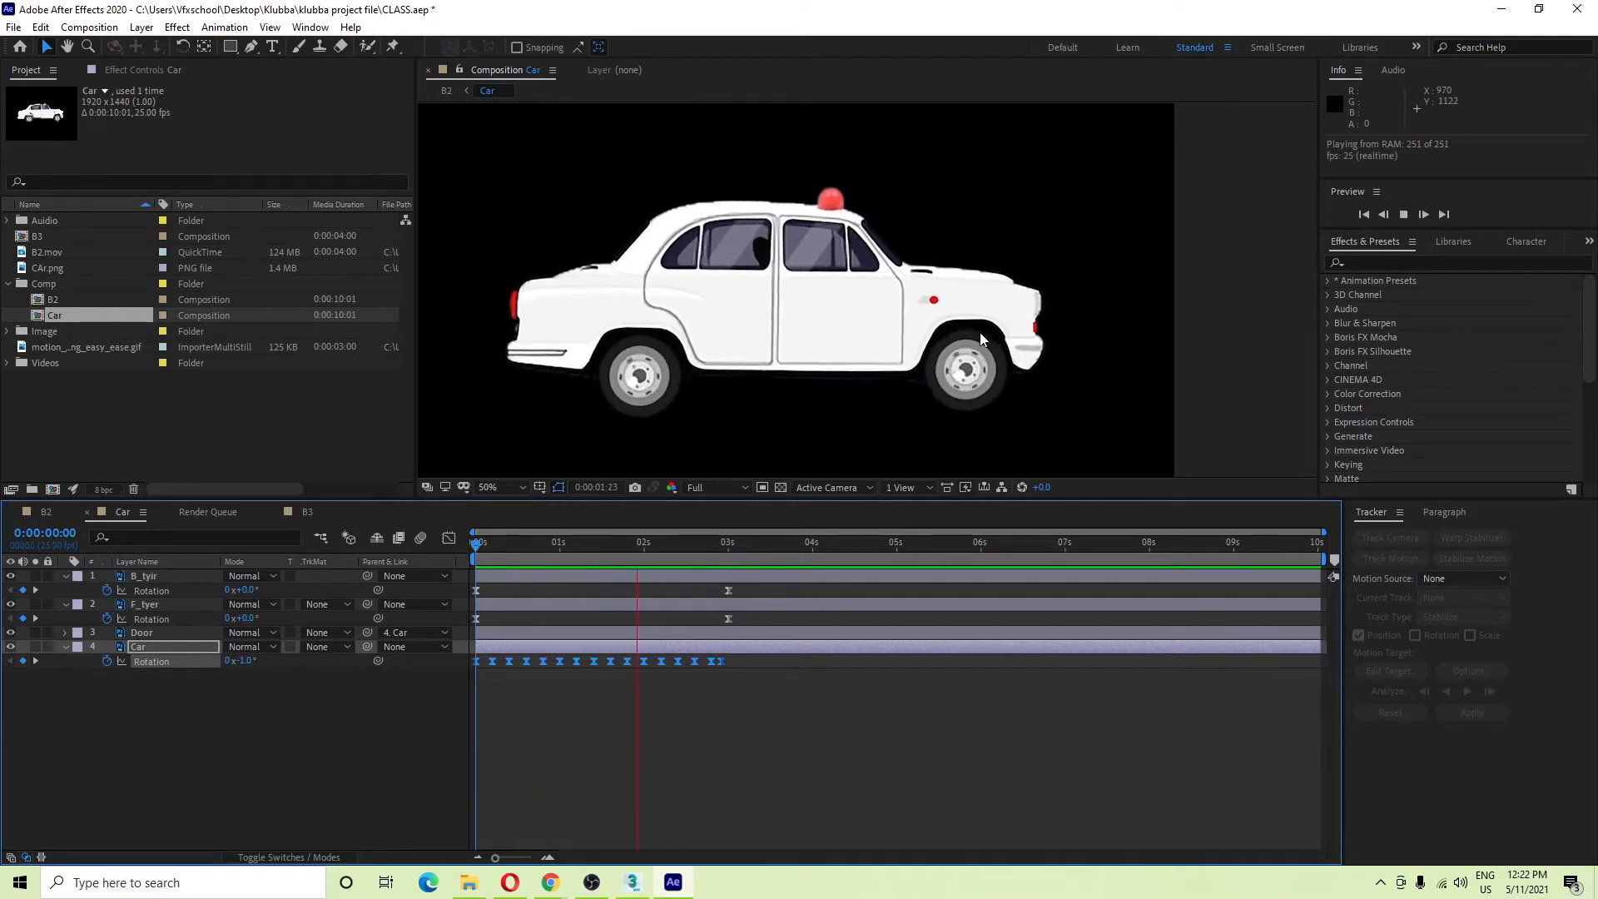
key("space")
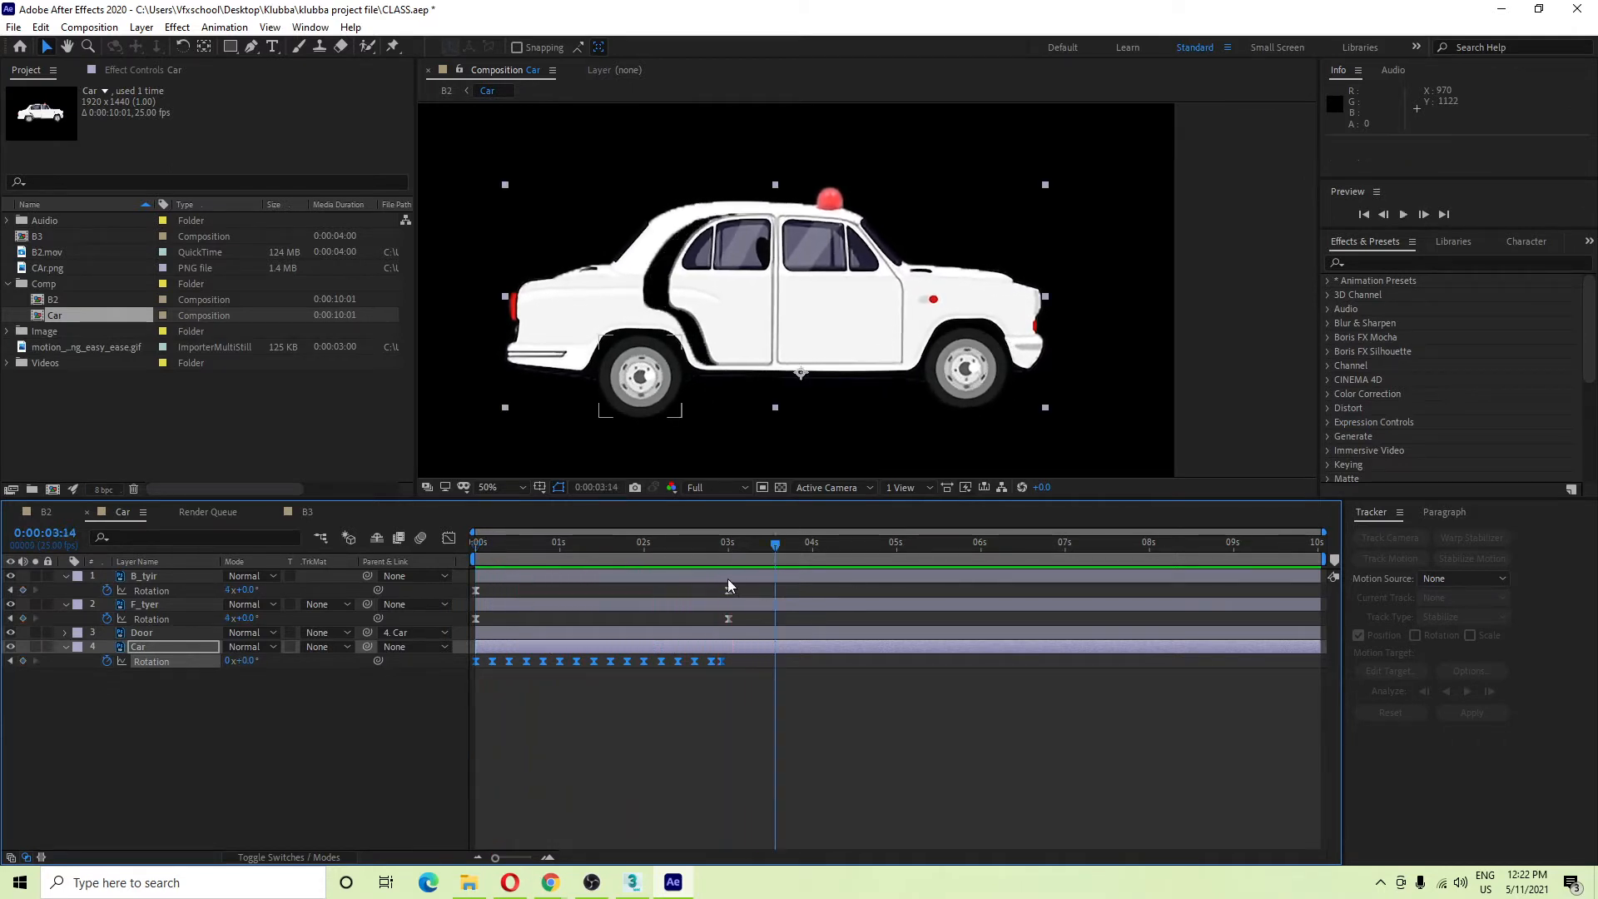
key("space")
key("space")
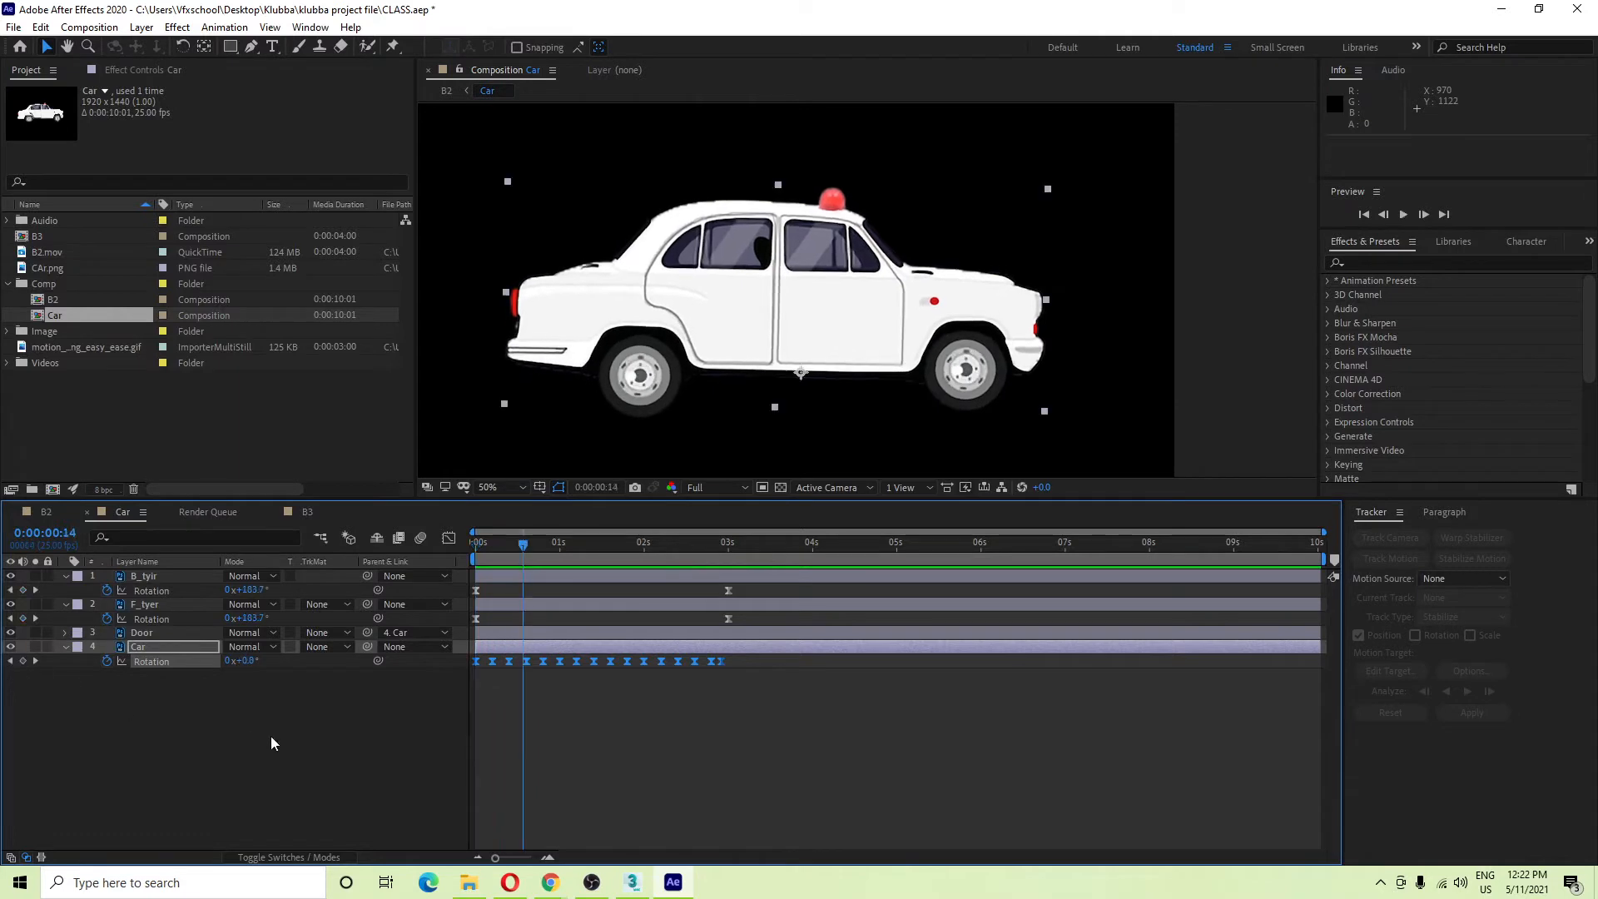
key("ctrl+z")
key("space")
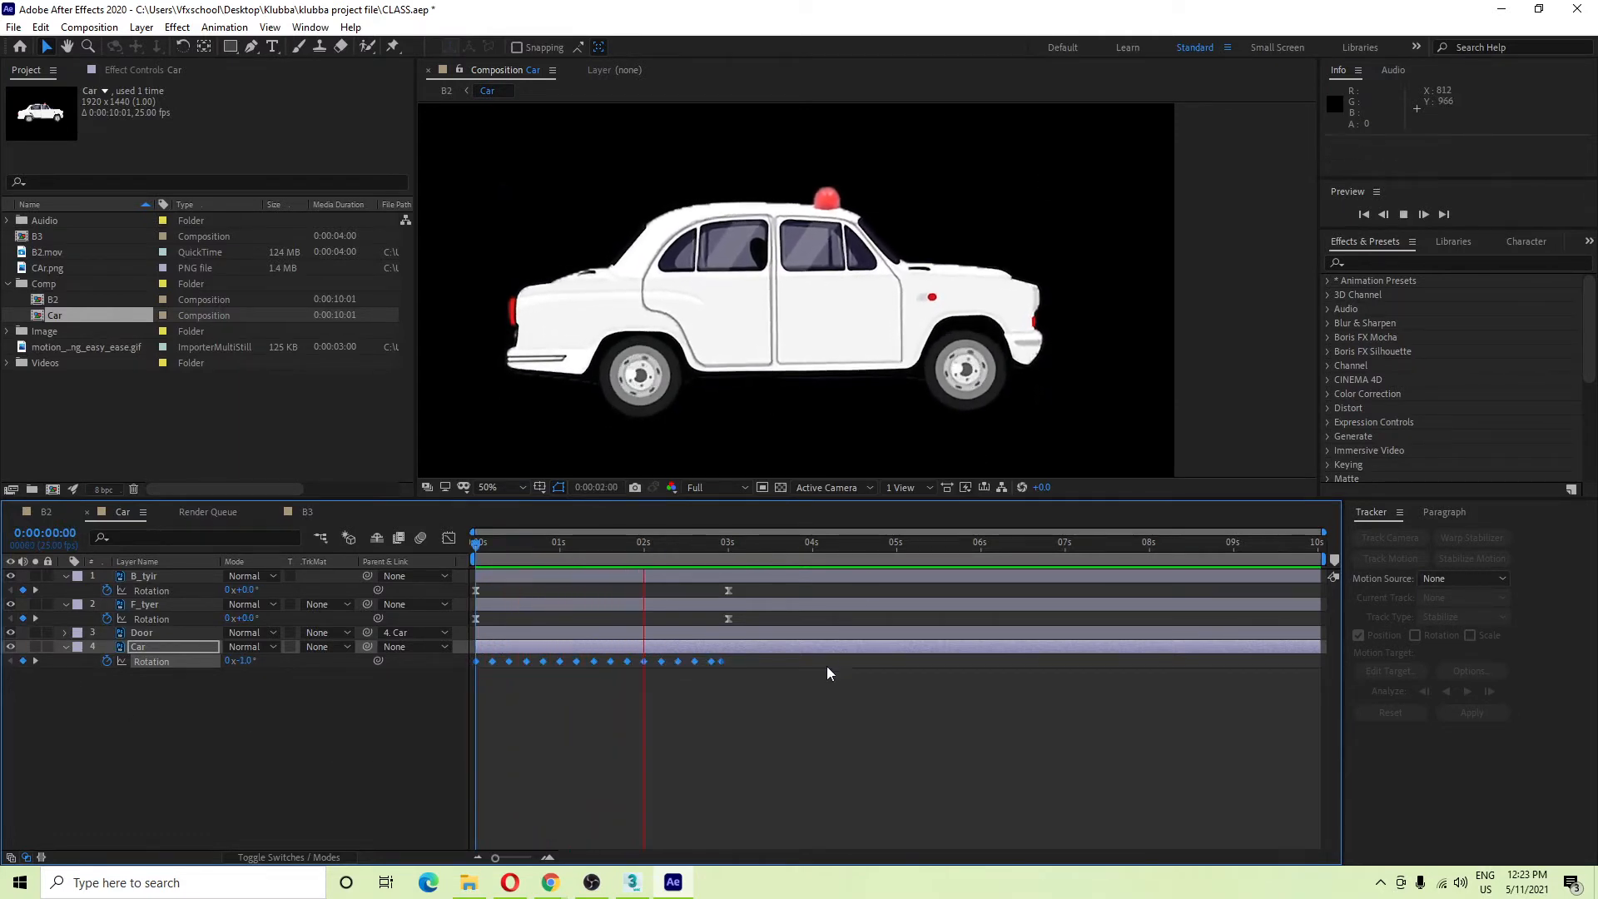
key("space")
Reapply Easy Ease to all the car's Rotation keyframes and preview the eased motion.
left_click_drag(763, 702, 436, 666)
key("F9")
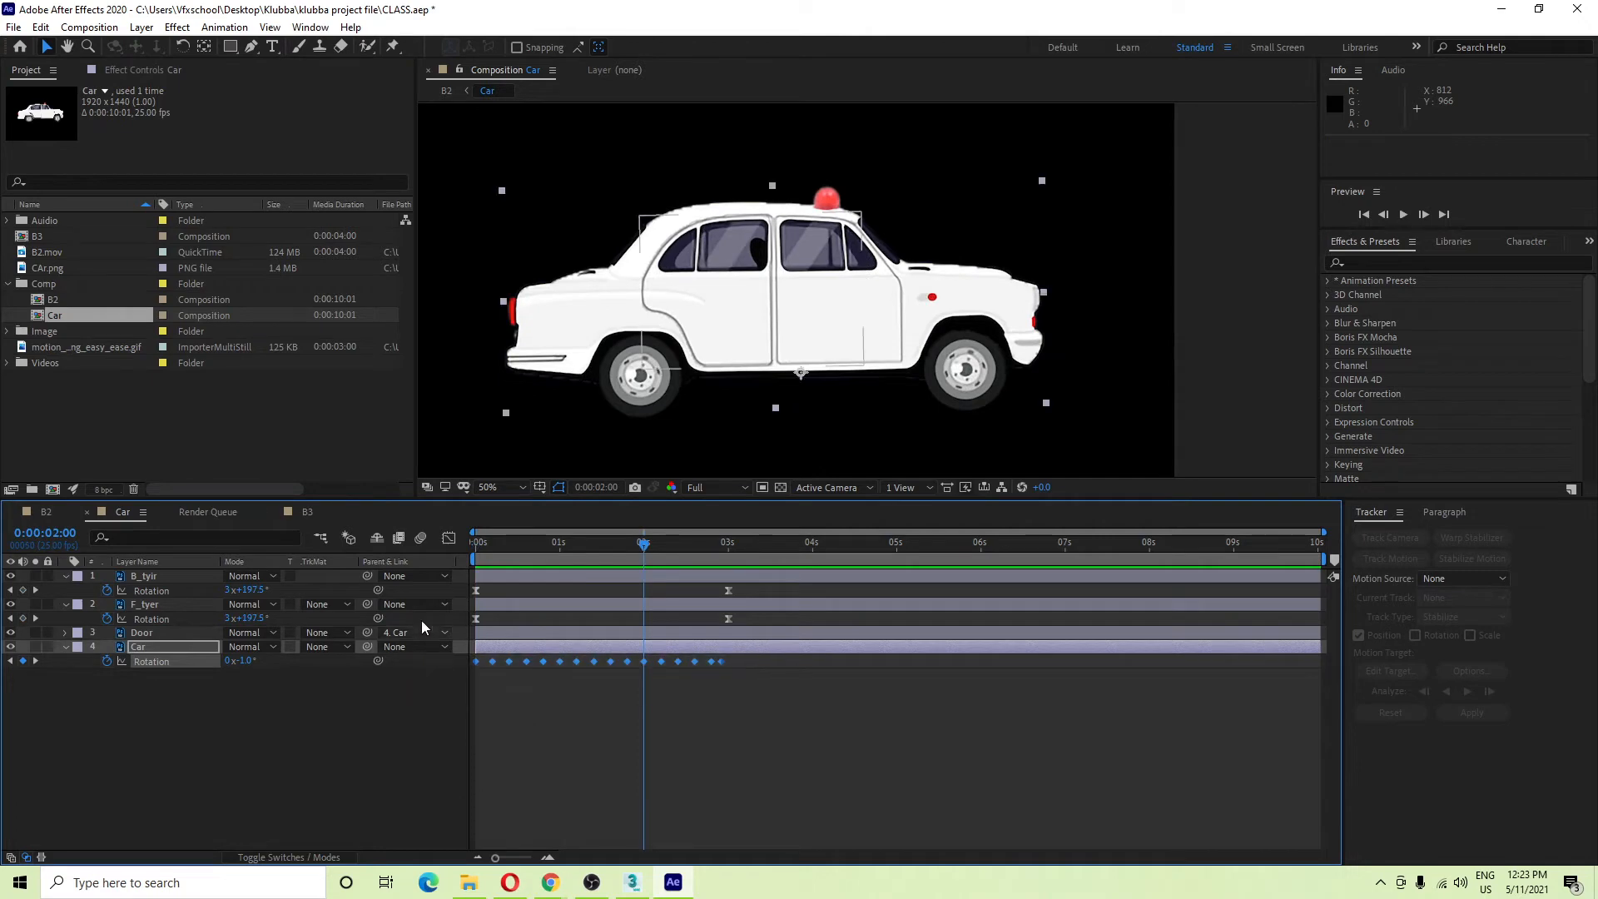
right_click(715, 660)
mouse_move(847, 647)
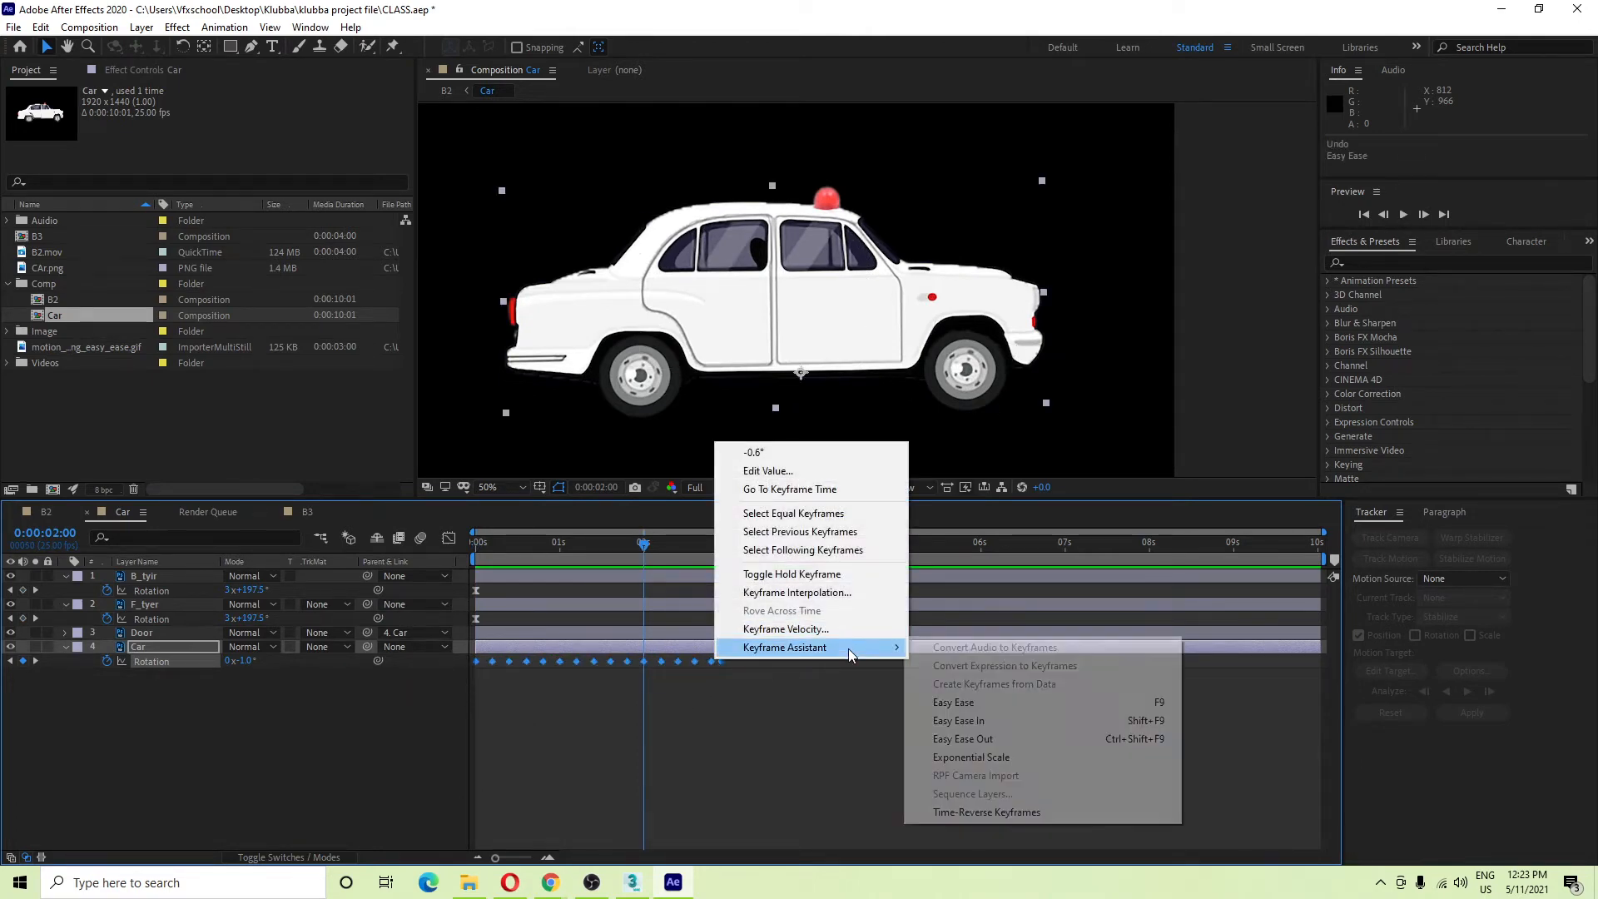
left_click(1005, 707)
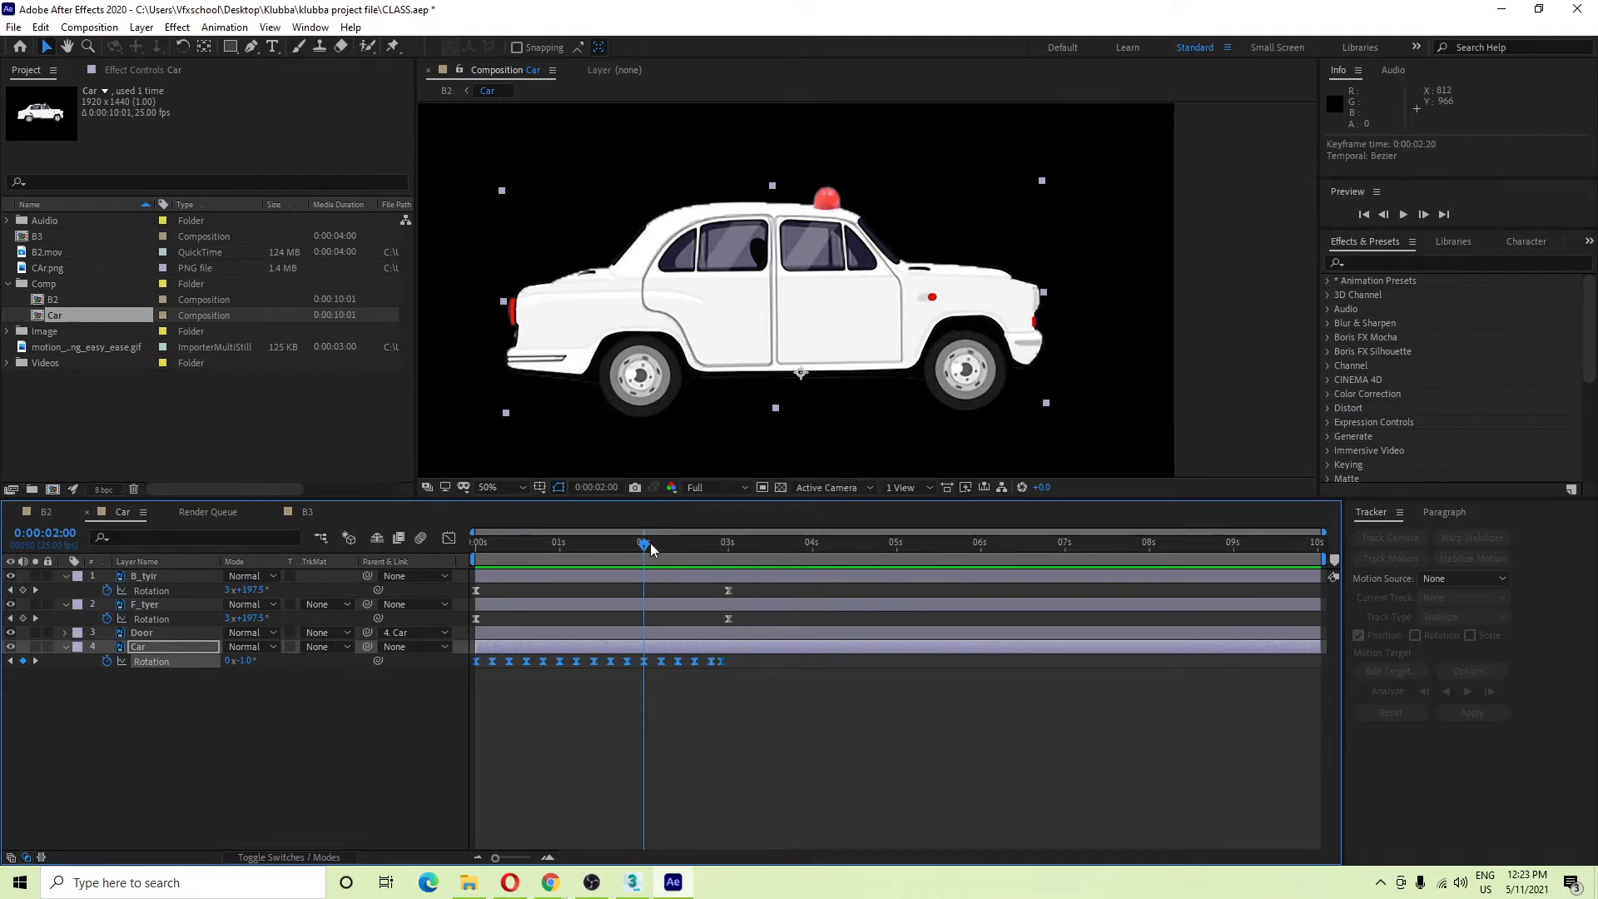
key("space")
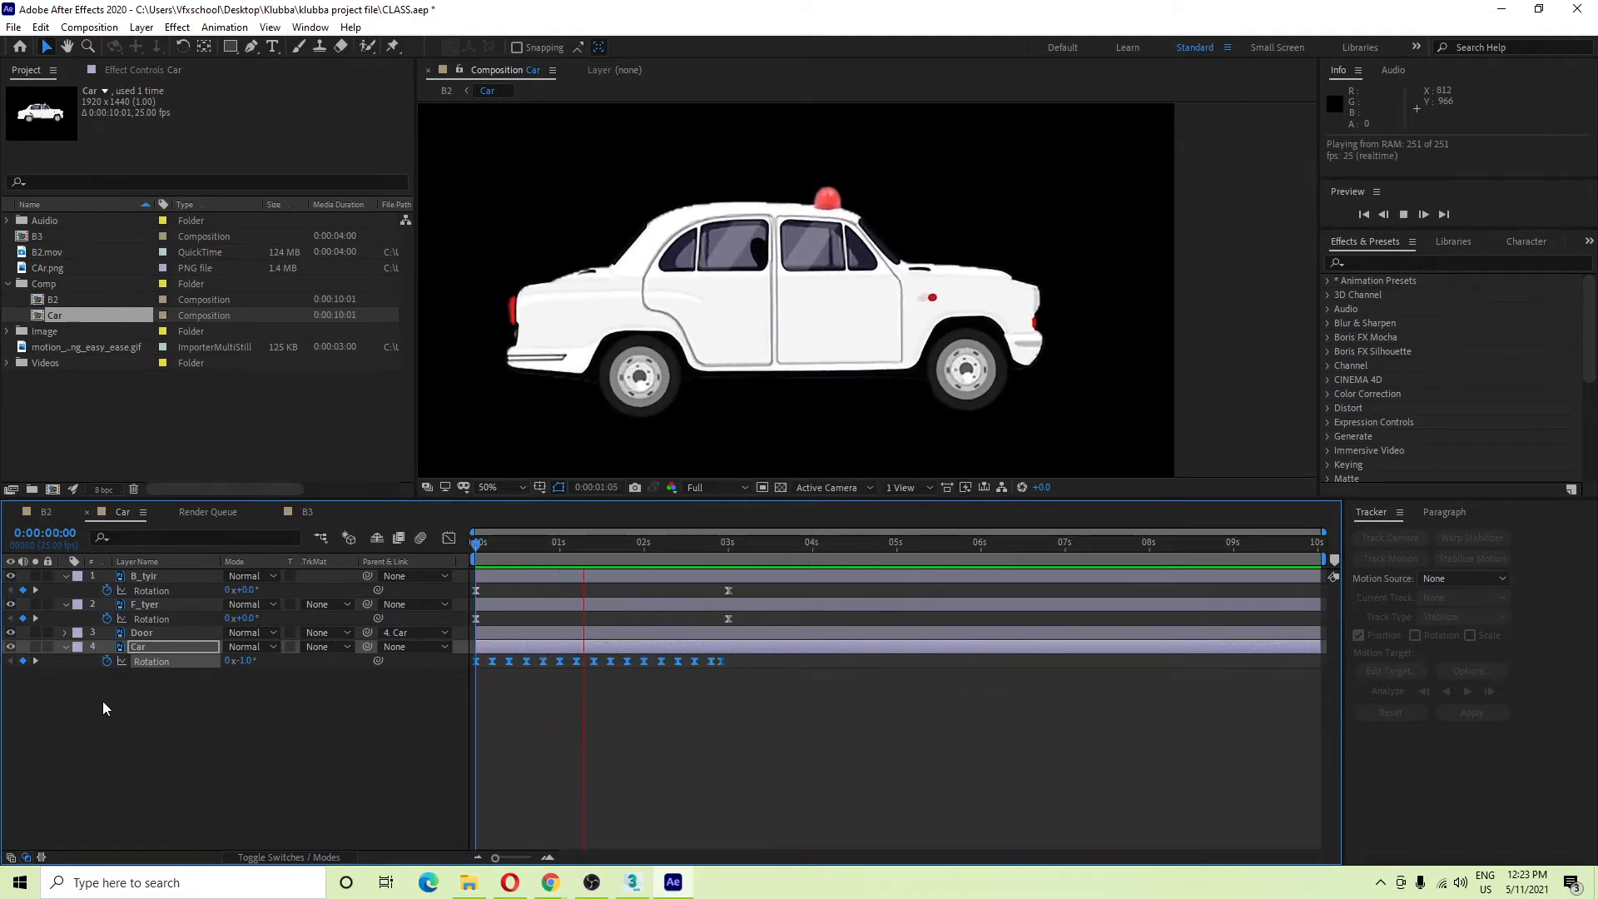
Switch to the B2 composition and go to its first frame.
left_click(152, 726)
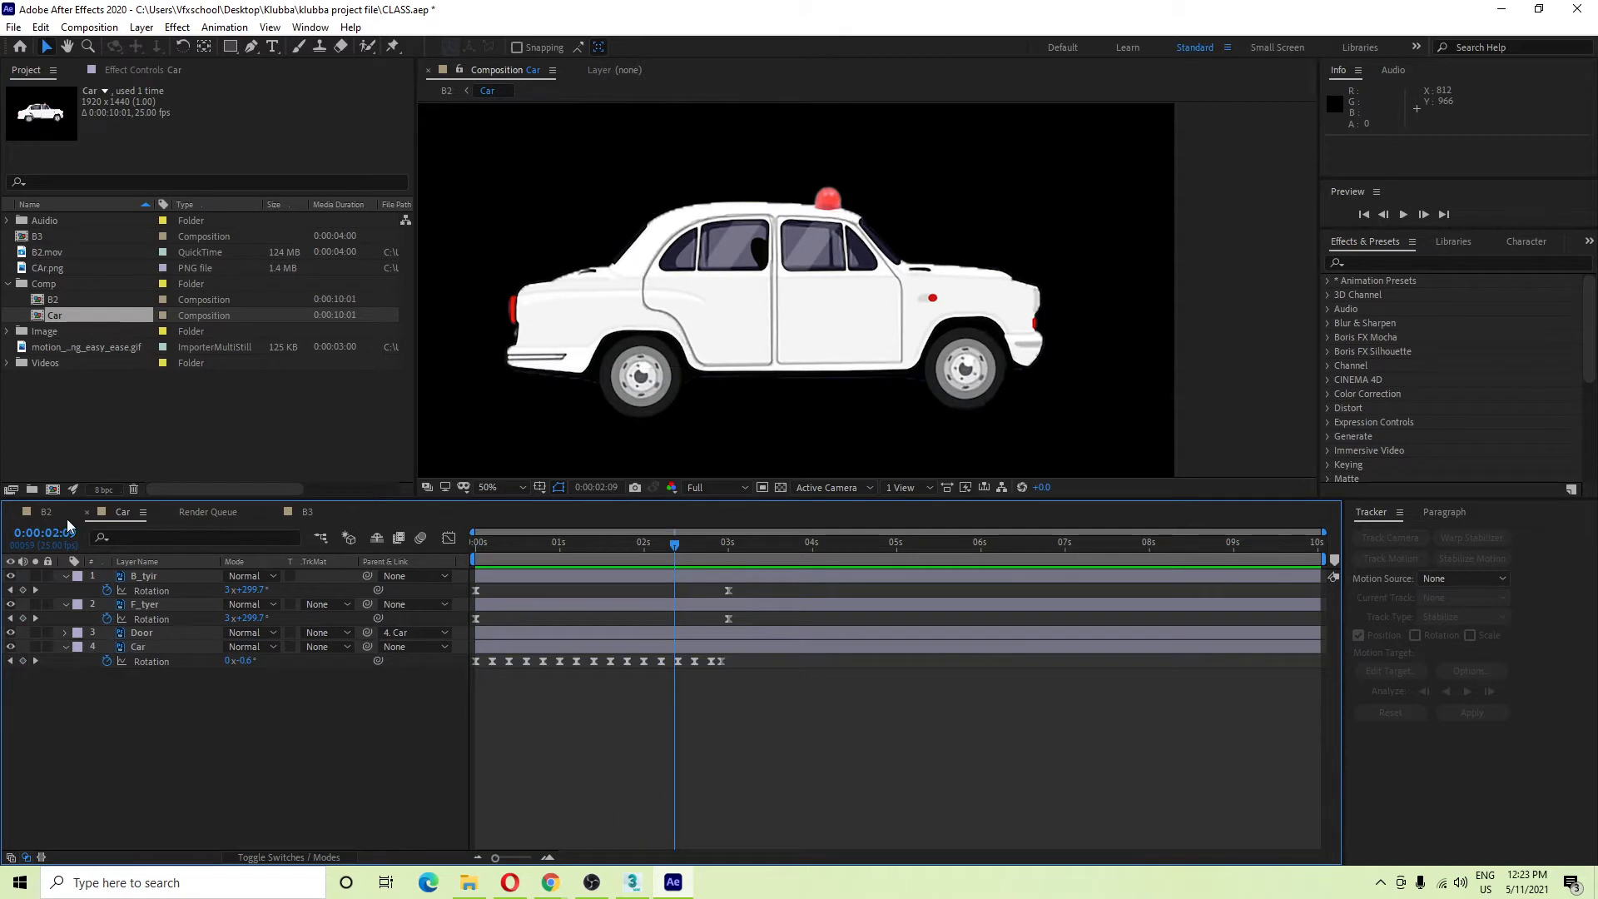
left_click(46, 512)
key("Home")
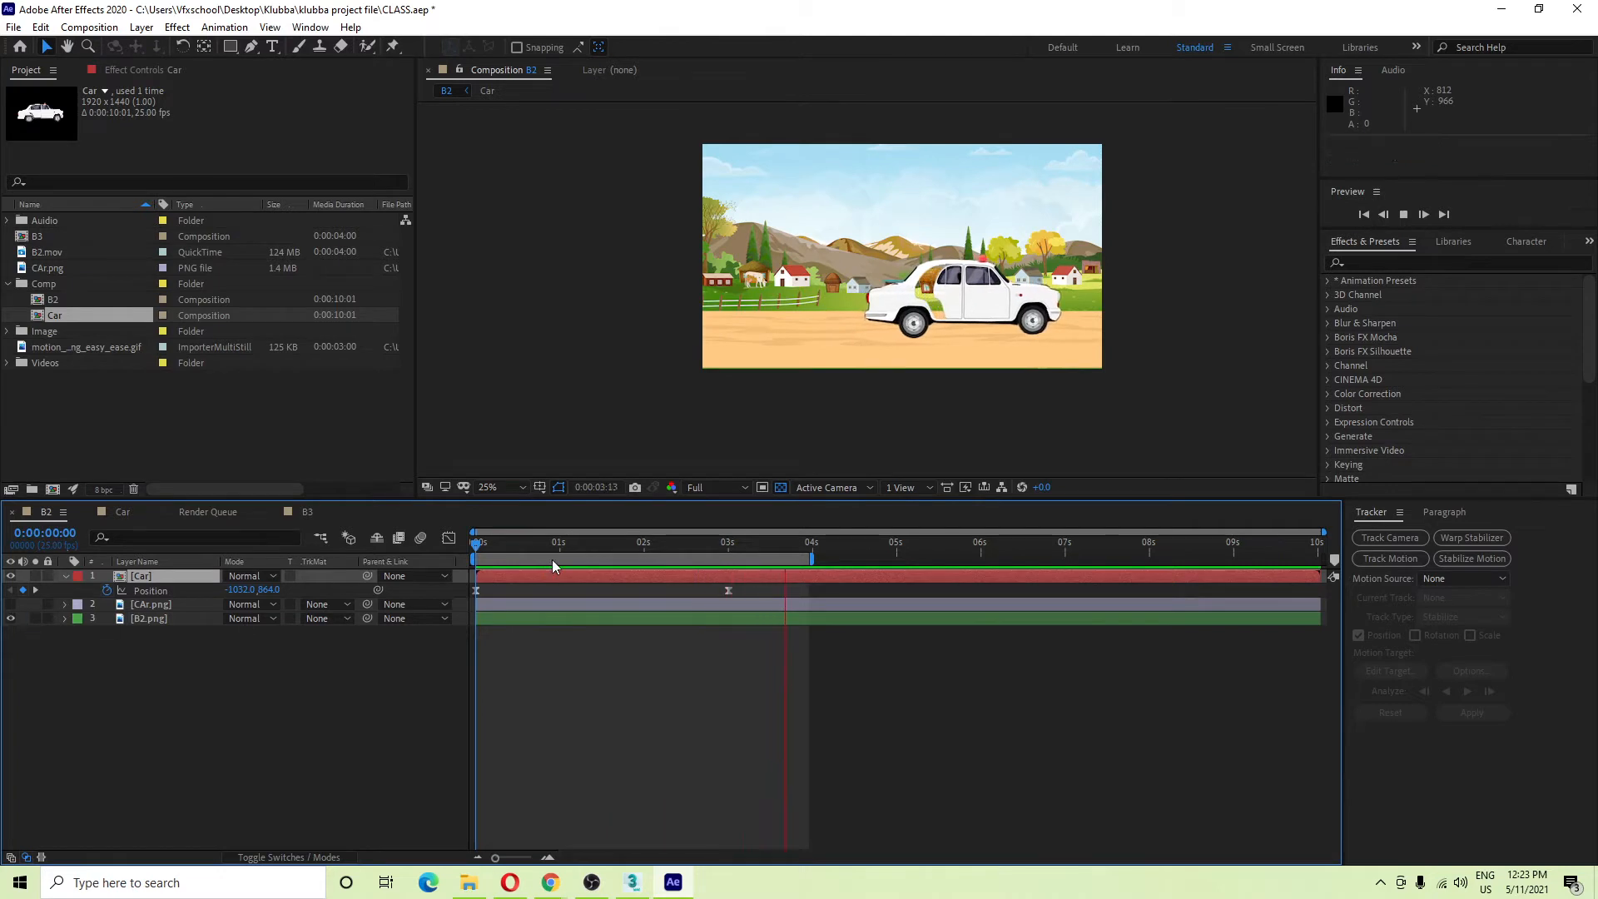
Replay the car's drive across the village from the start, stopping partway through.
left_click(491, 571)
key("Home")
key("space")
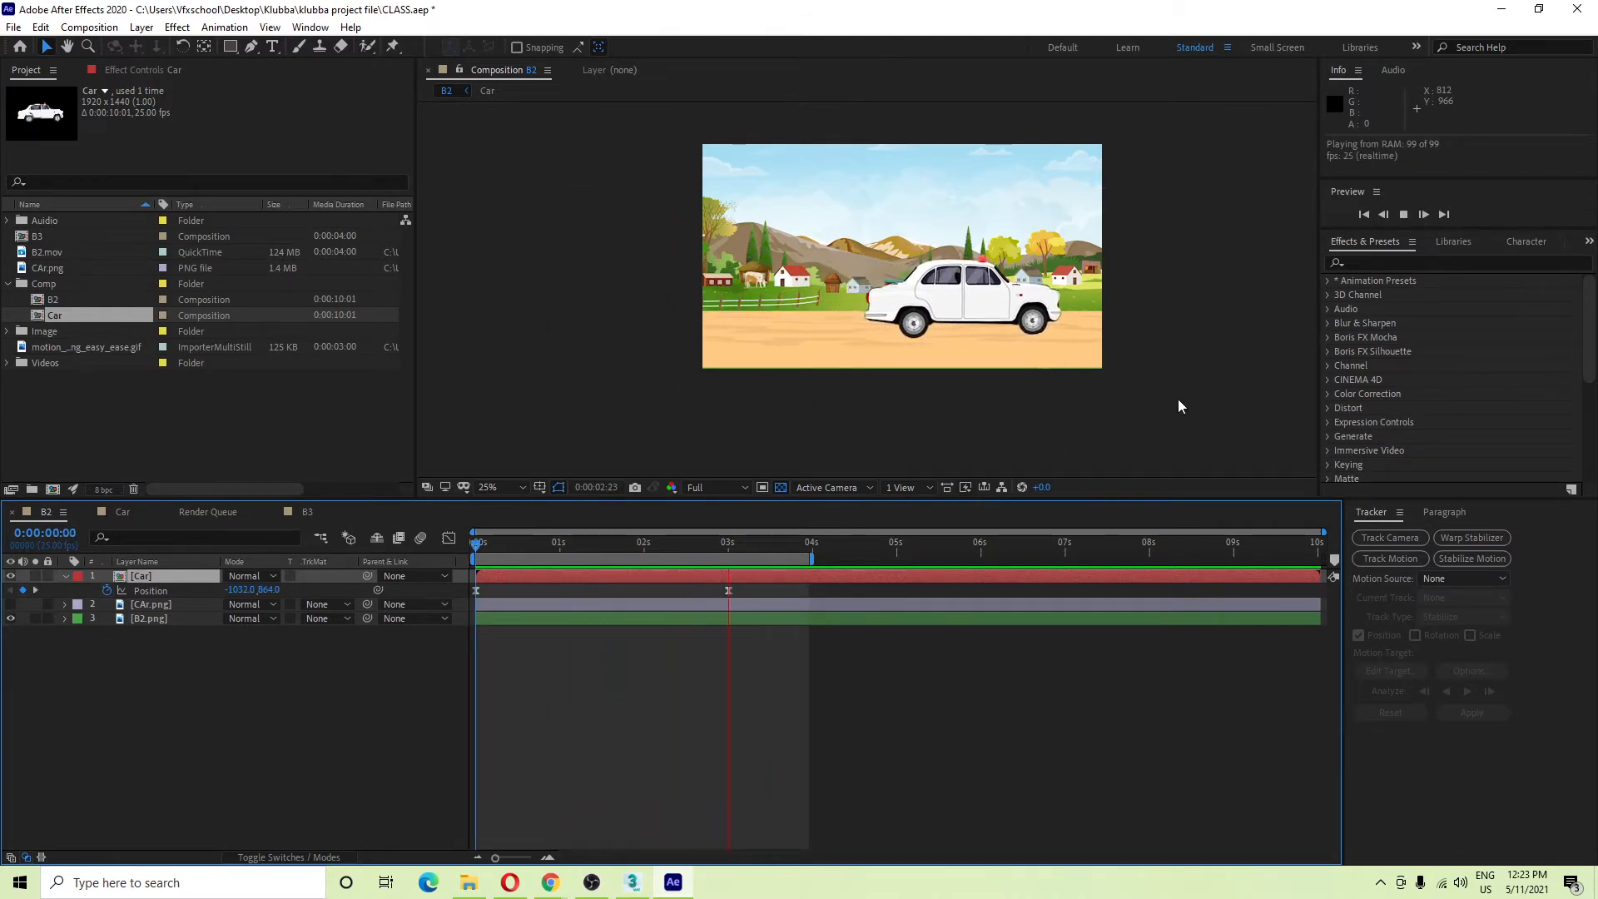
key("space")
left_click_drag(713, 544, 22, 570)
key("space")
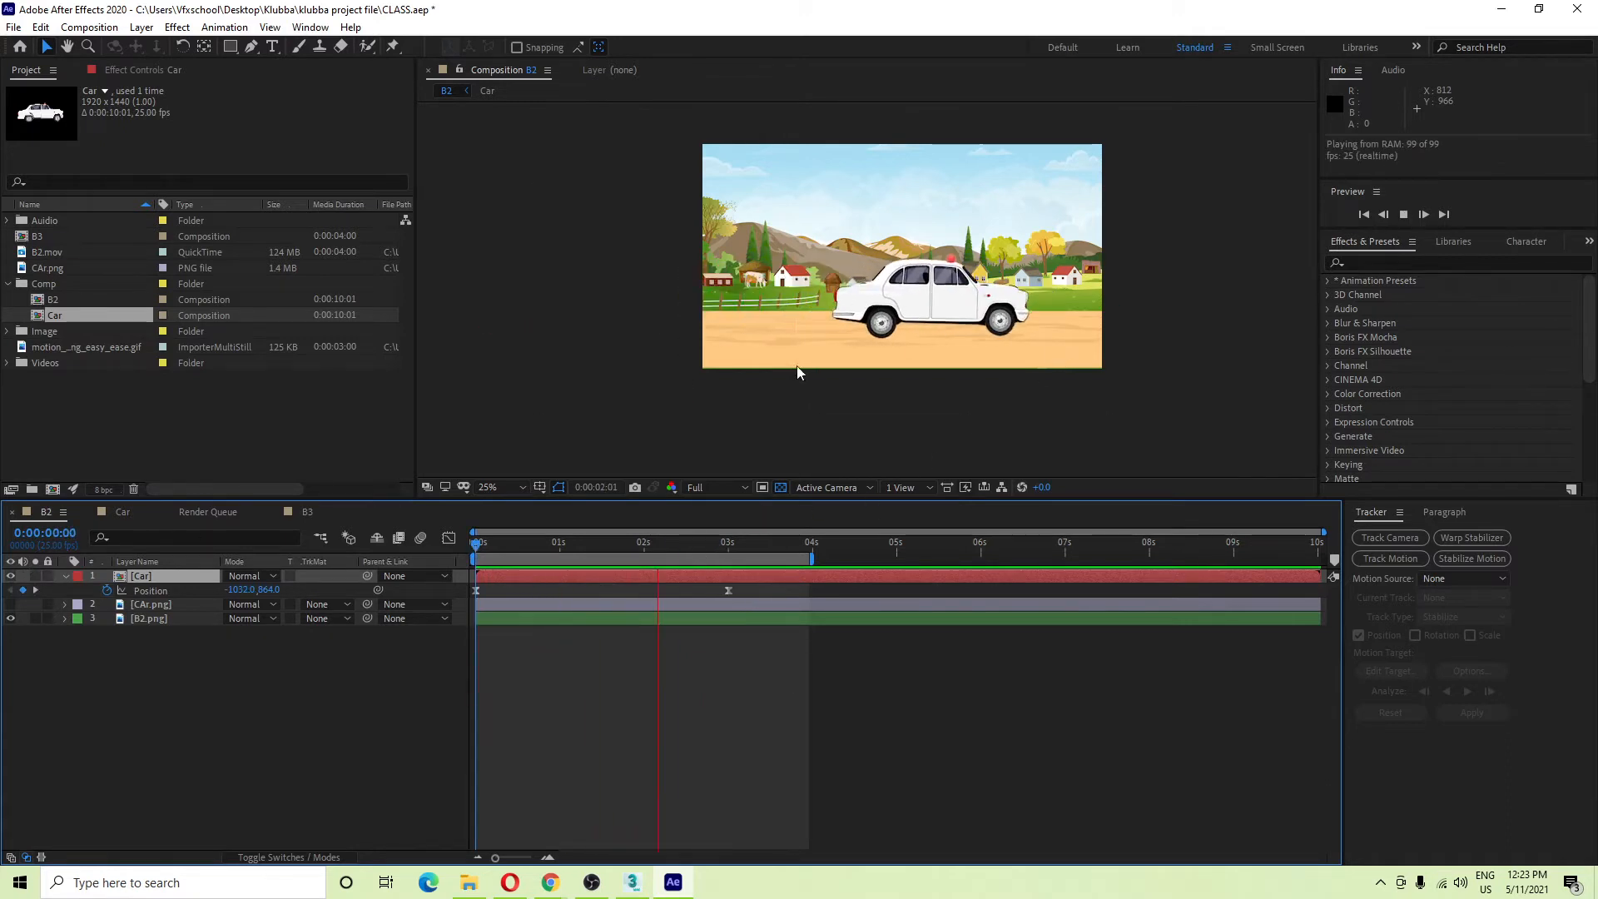
key("space")
Collapse the Car layer's properties and shift the start of the preview work area.
scroll(972, 326, "up", 2)
scroll(987, 334, "down", 2)
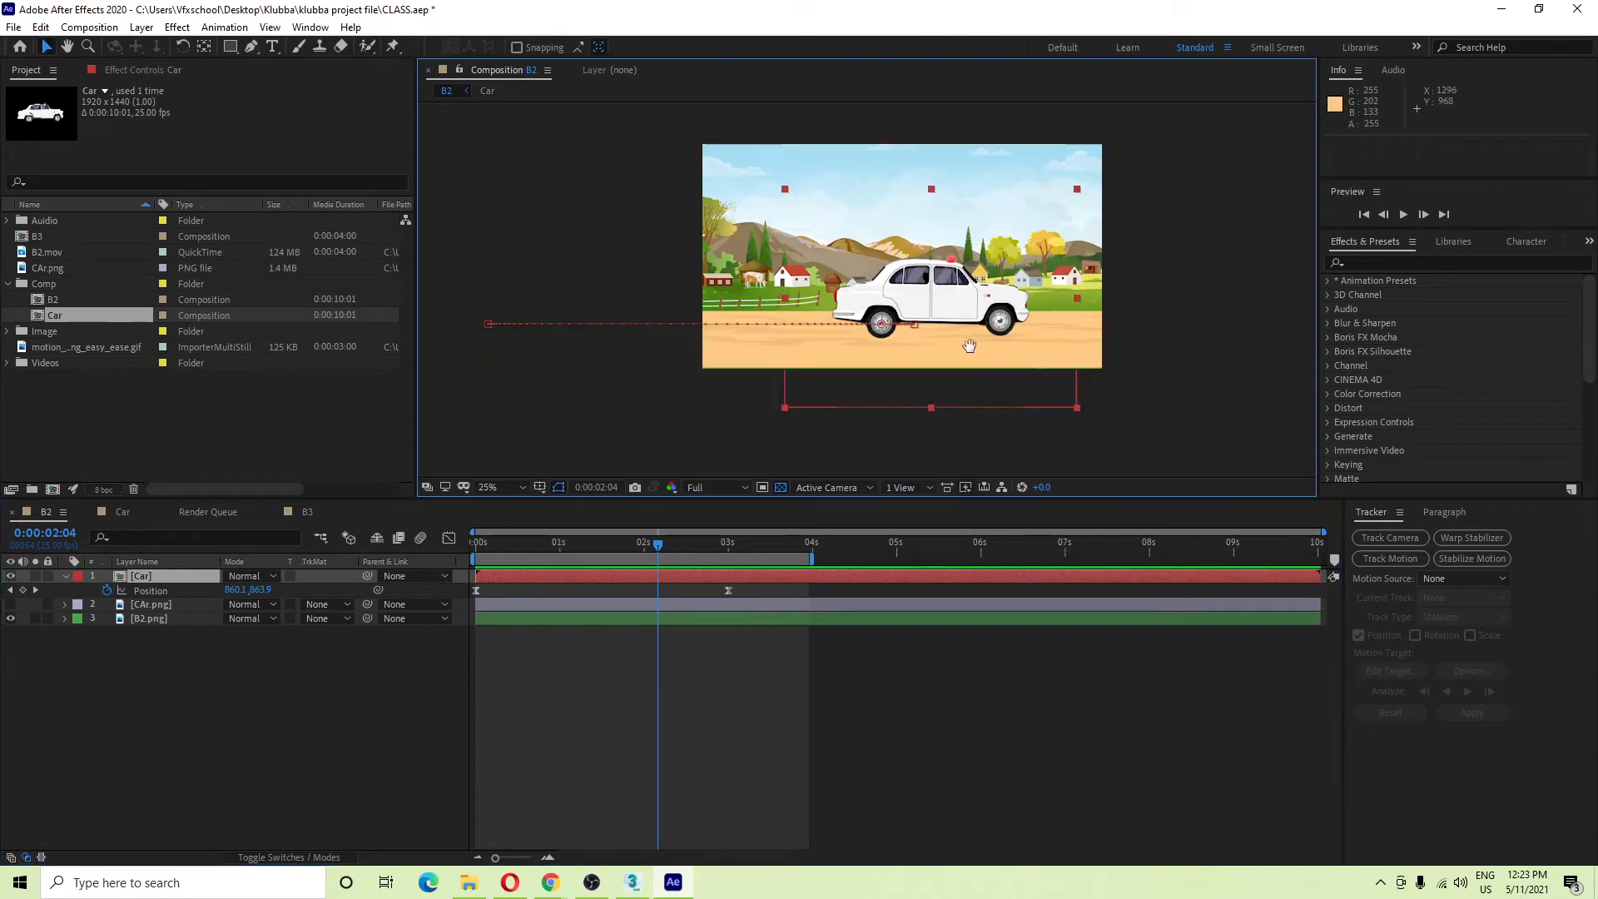
left_click_drag(968, 346, 953, 353)
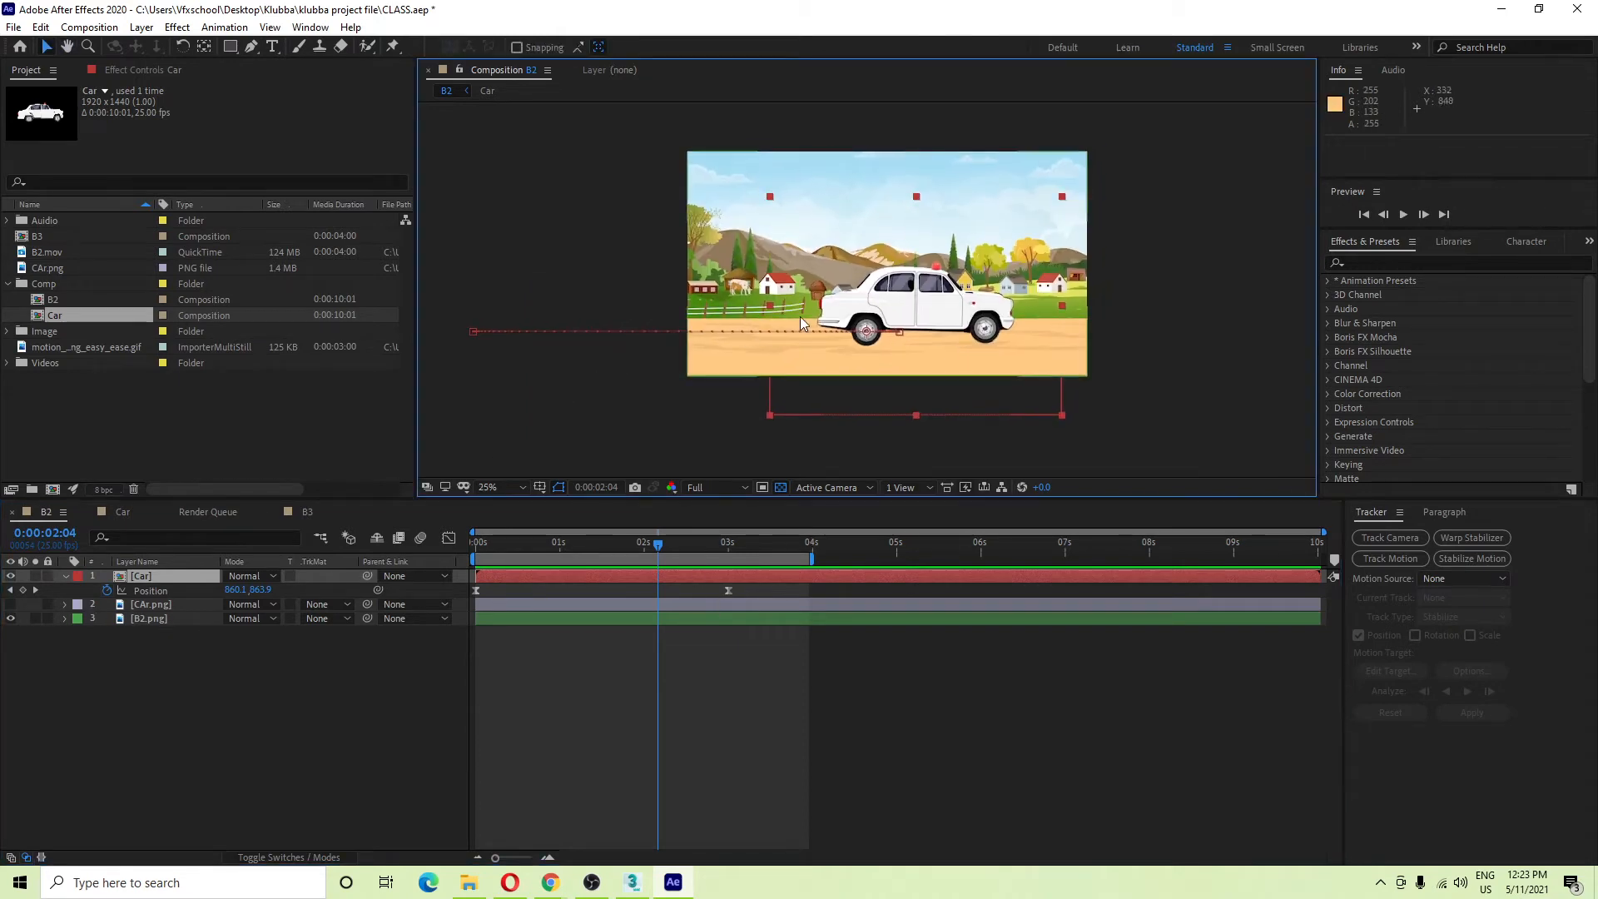
scroll(869, 322, "up", 2)
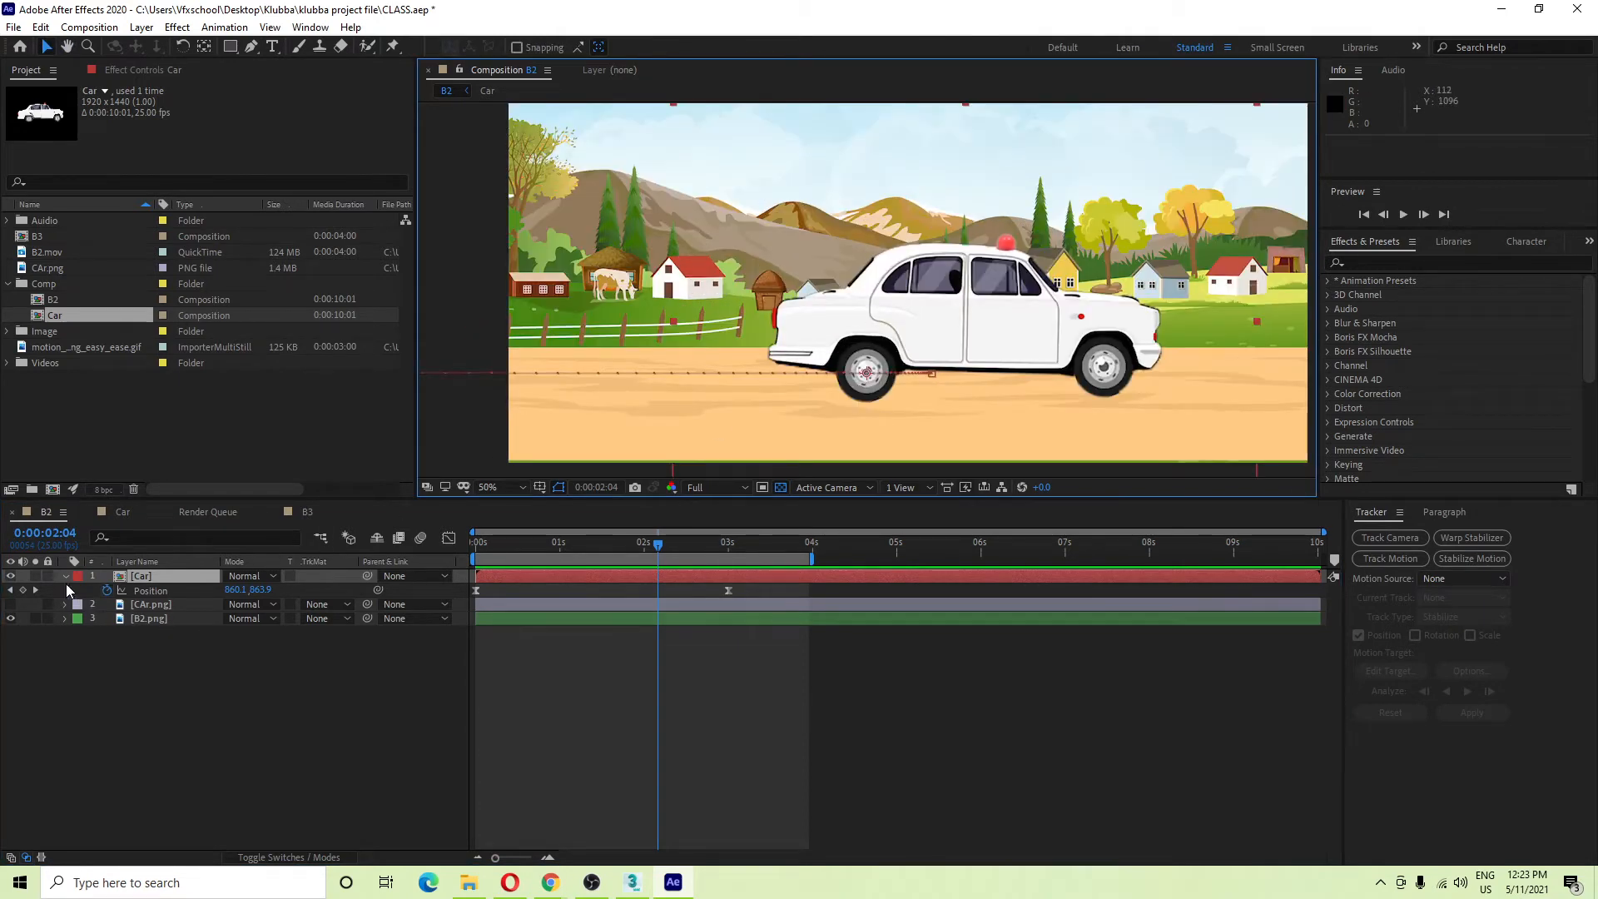
left_click(65, 576)
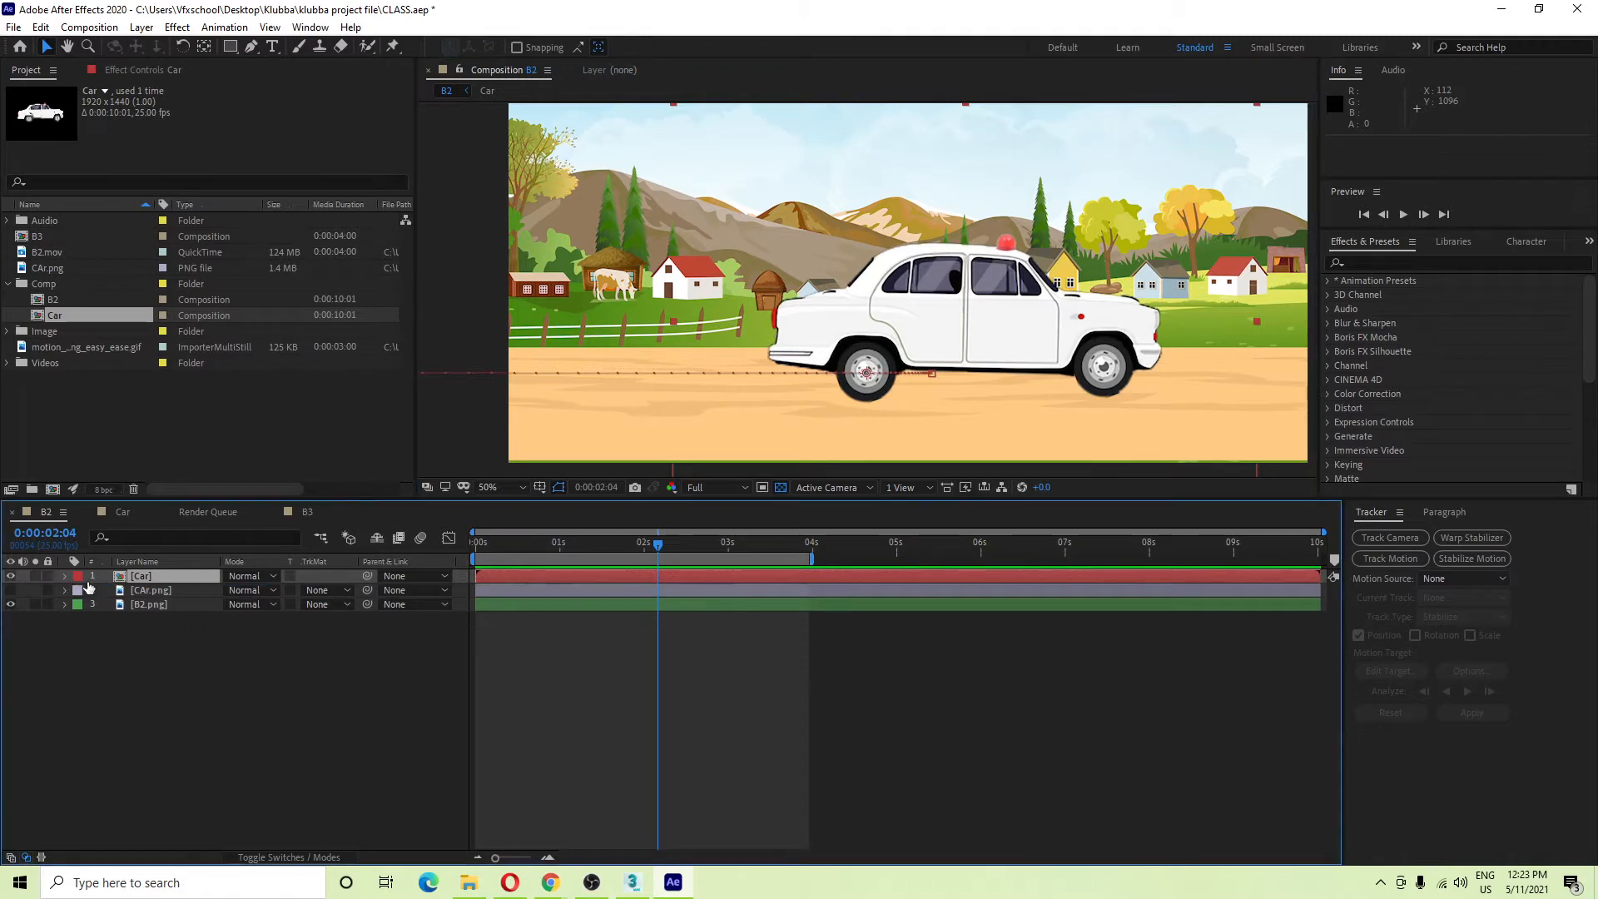
scroll(843, 350, "up", 2)
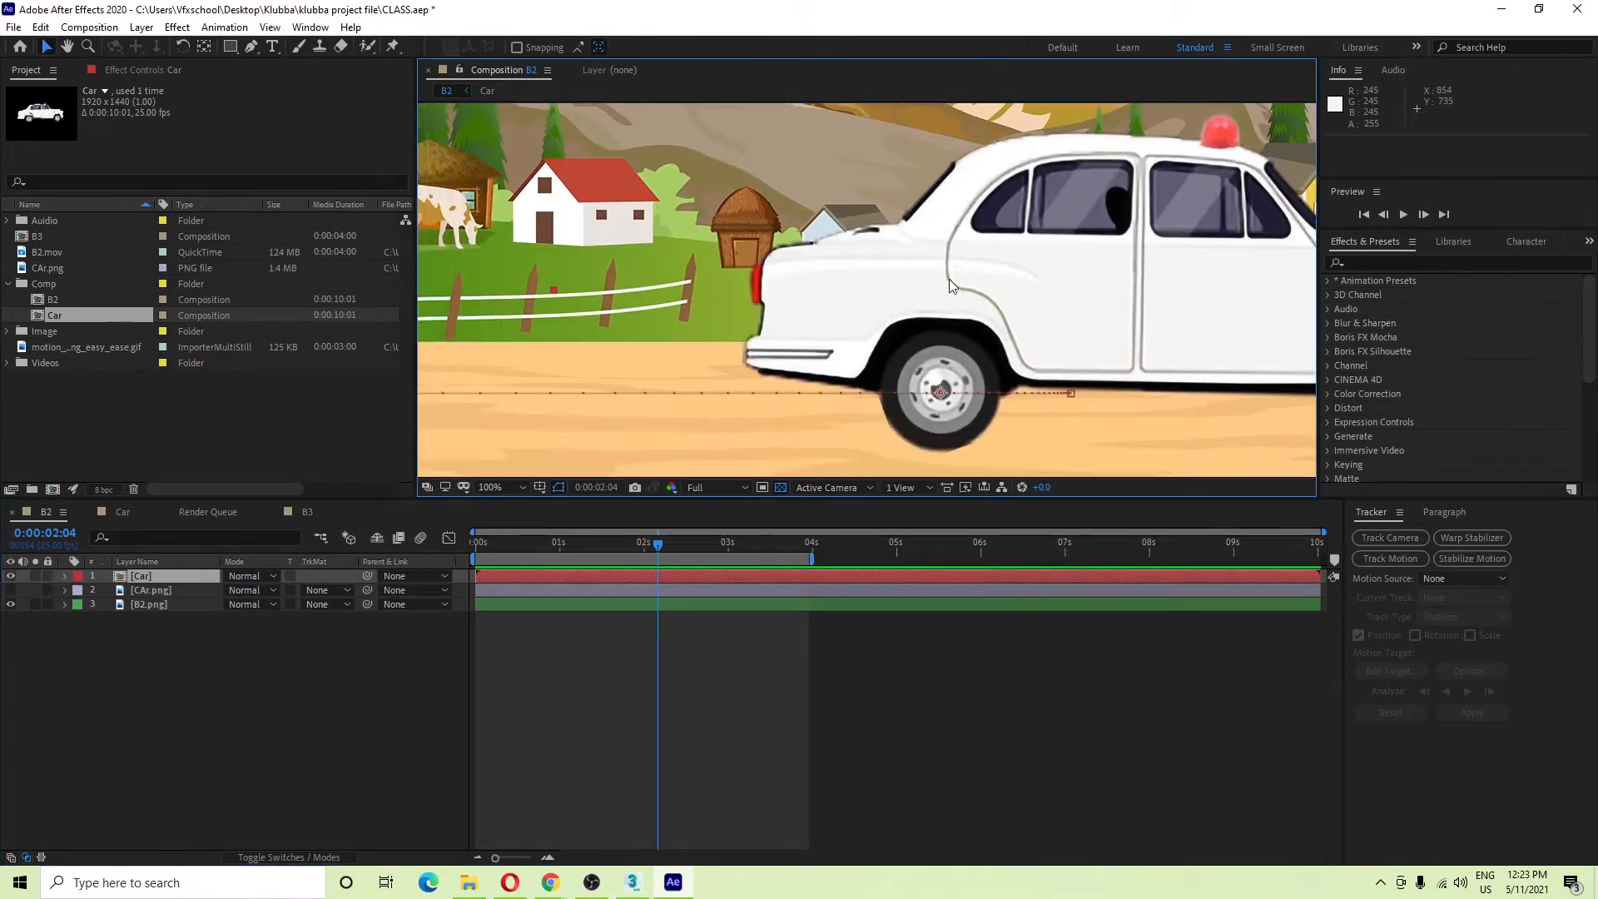
scroll(949, 278, "down", 2)
left_click_drag(684, 557, 593, 571)
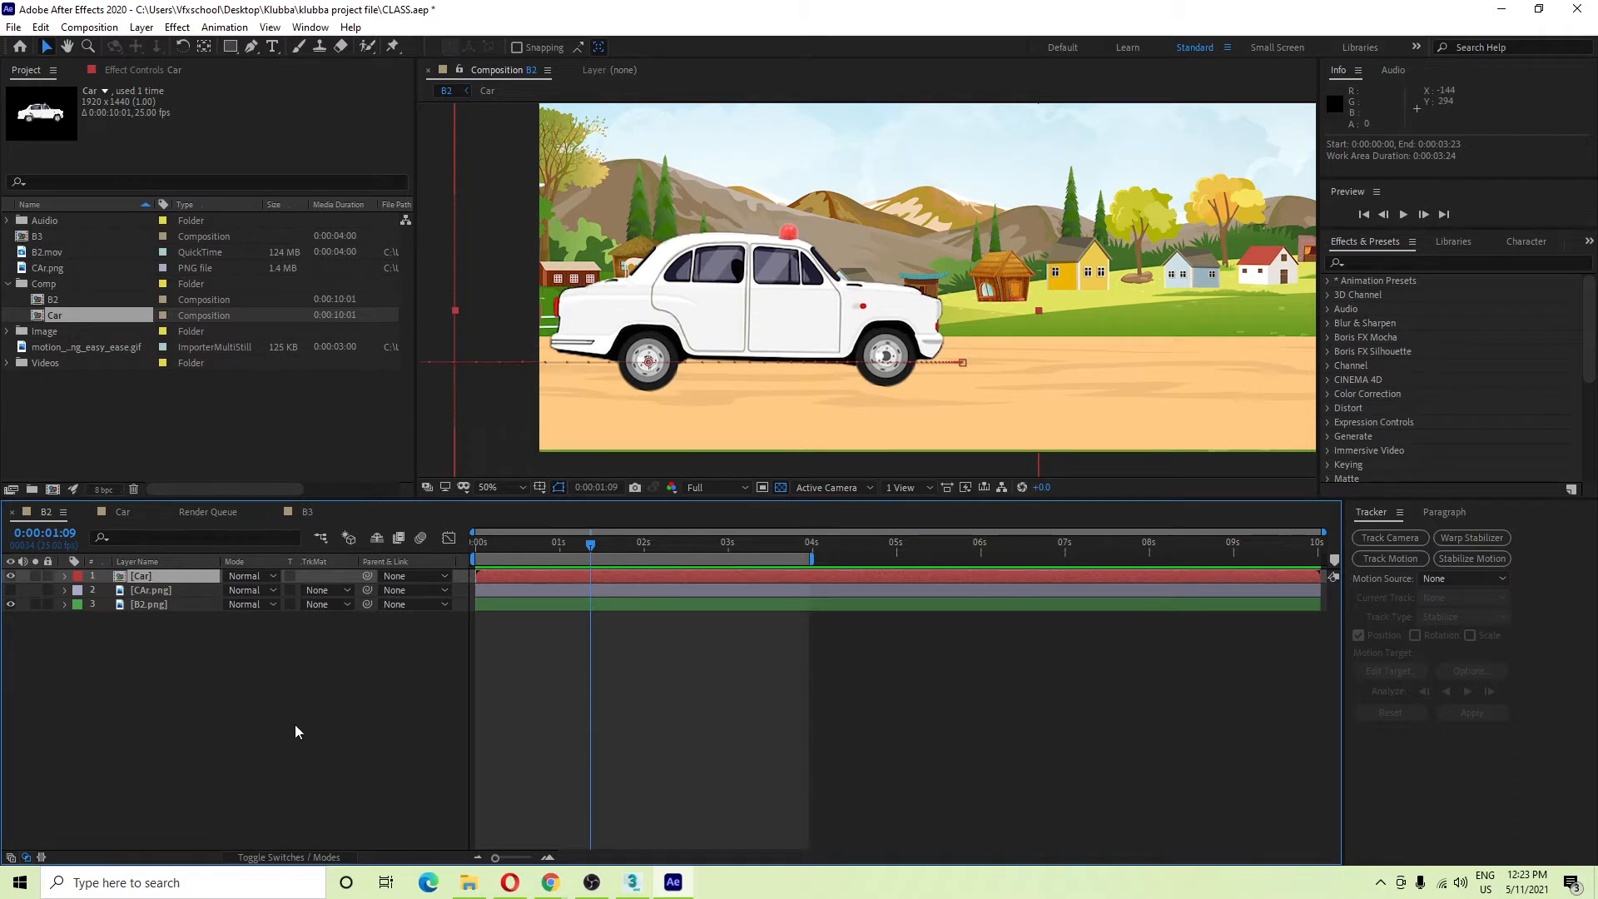
Show the layer switch columns and turn on the Car layer's Motion Blur switch.
left_click(267, 865)
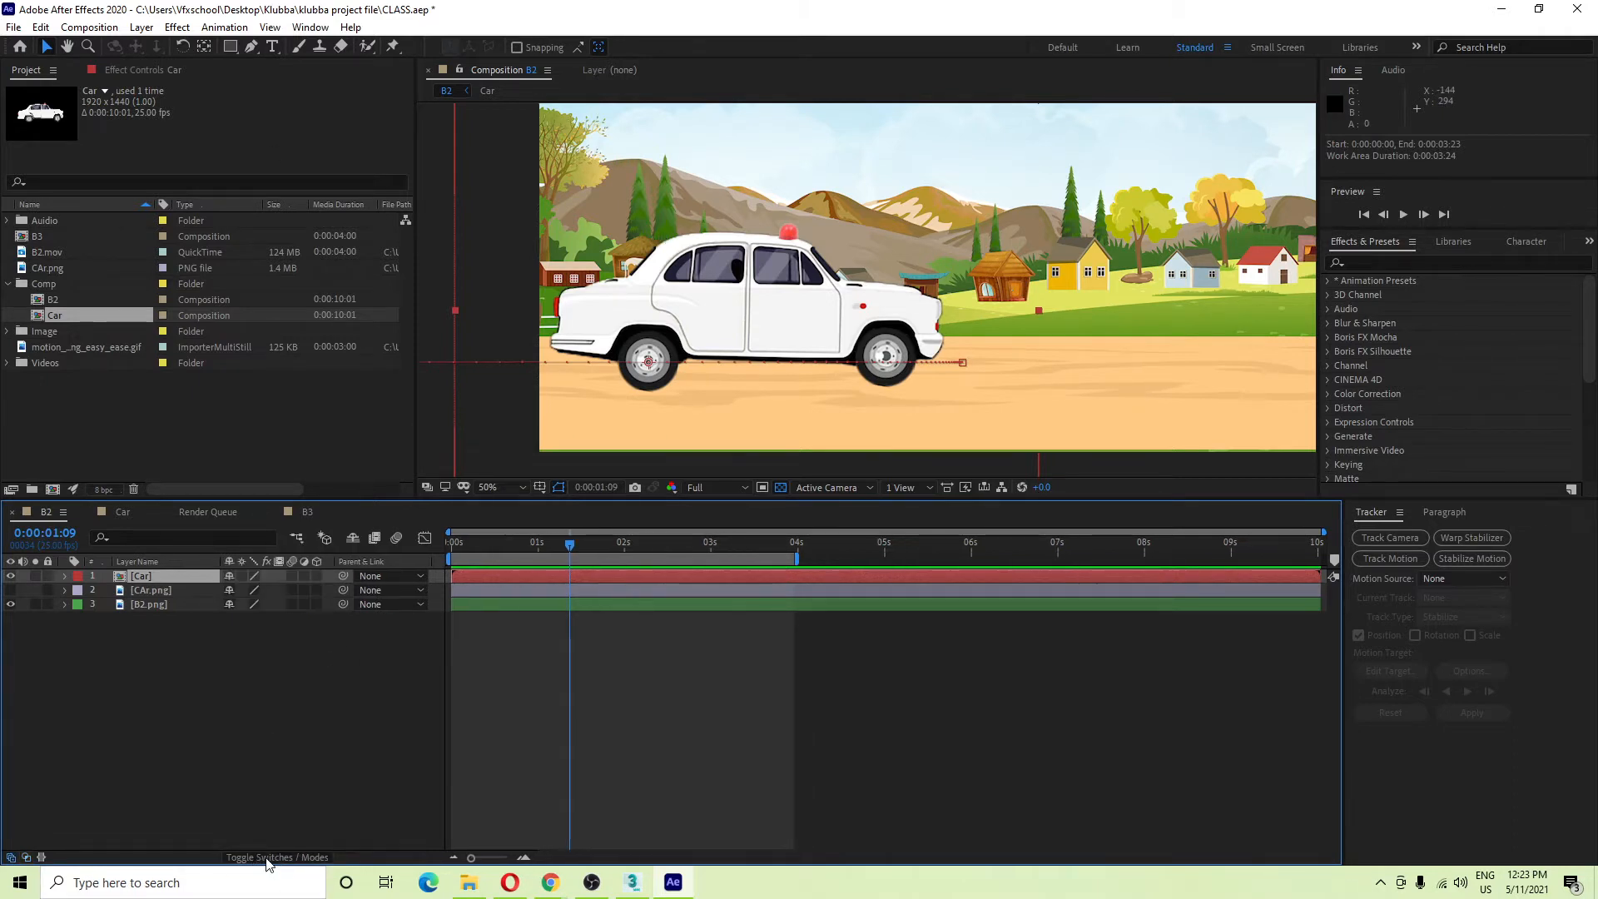
left_click(266, 863)
left_click(267, 864)
left_click(292, 576)
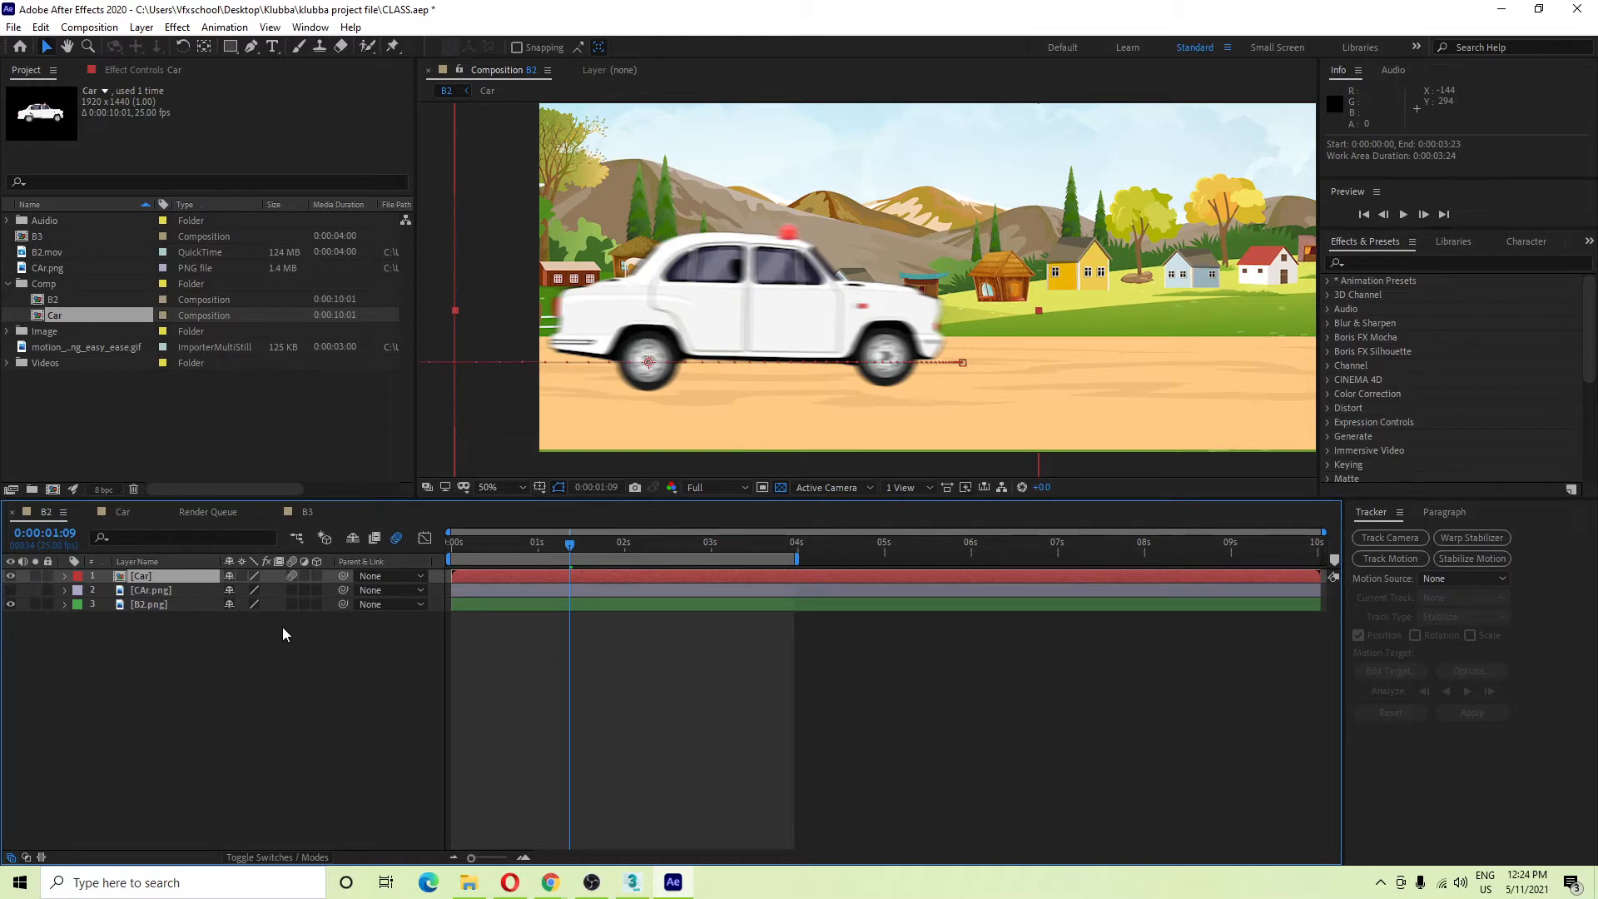
left_click(293, 577)
left_click(293, 577)
Check the blurred car at 4 seconds with the scene panned, then bring up the browser windows.
scroll(808, 353, "down", 2)
left_click_drag(811, 353, 865, 302)
scroll(767, 334, "up", 2)
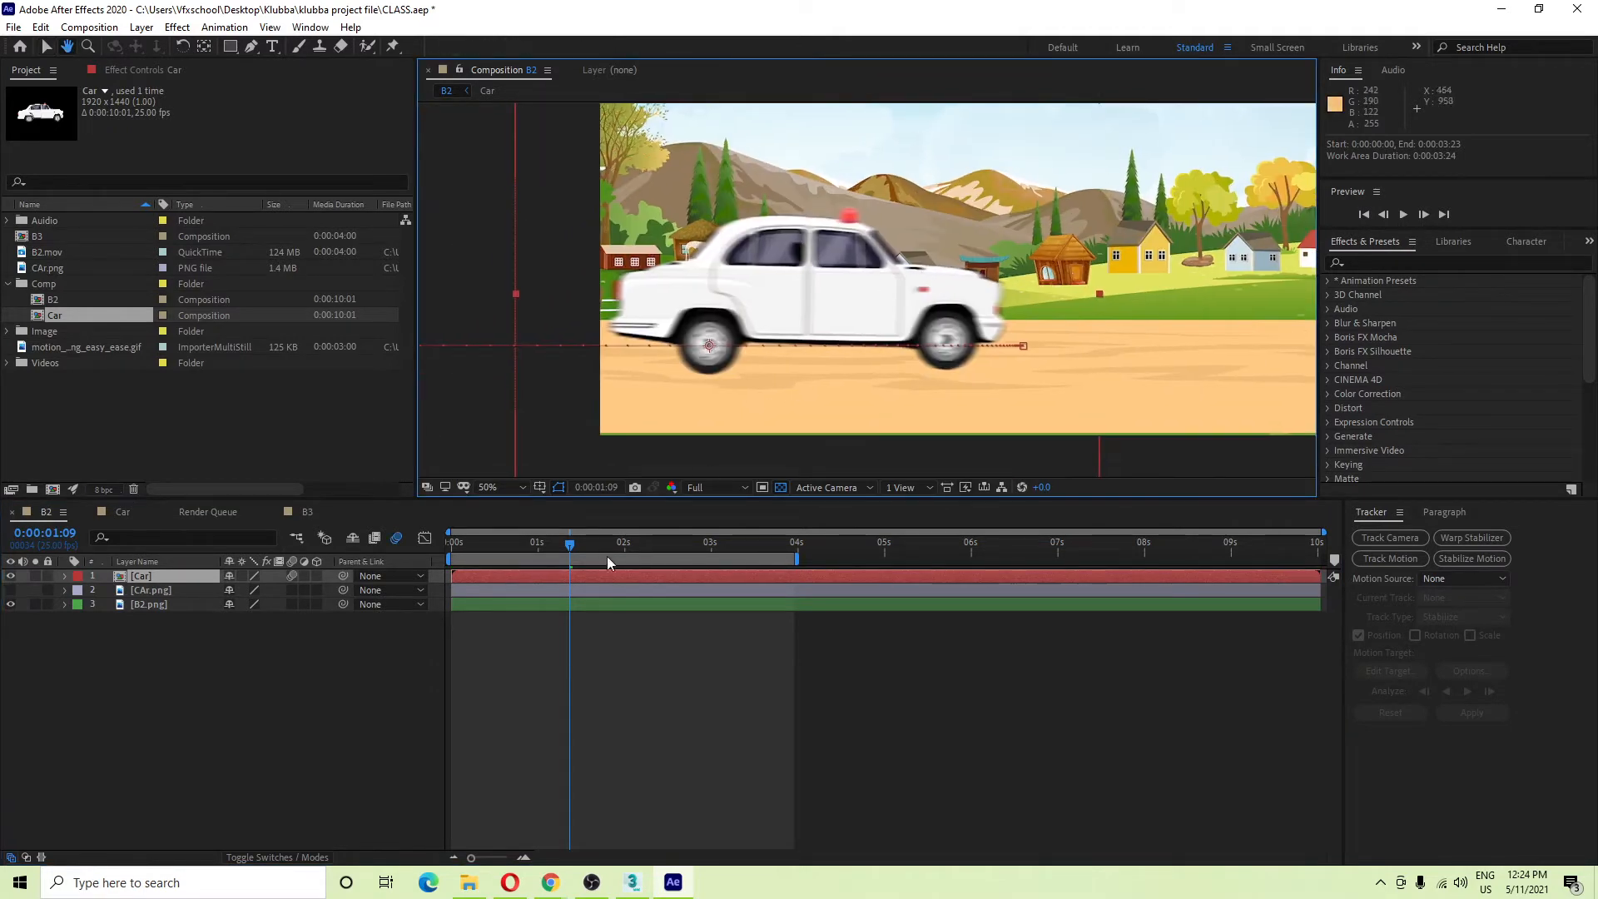
key("v")
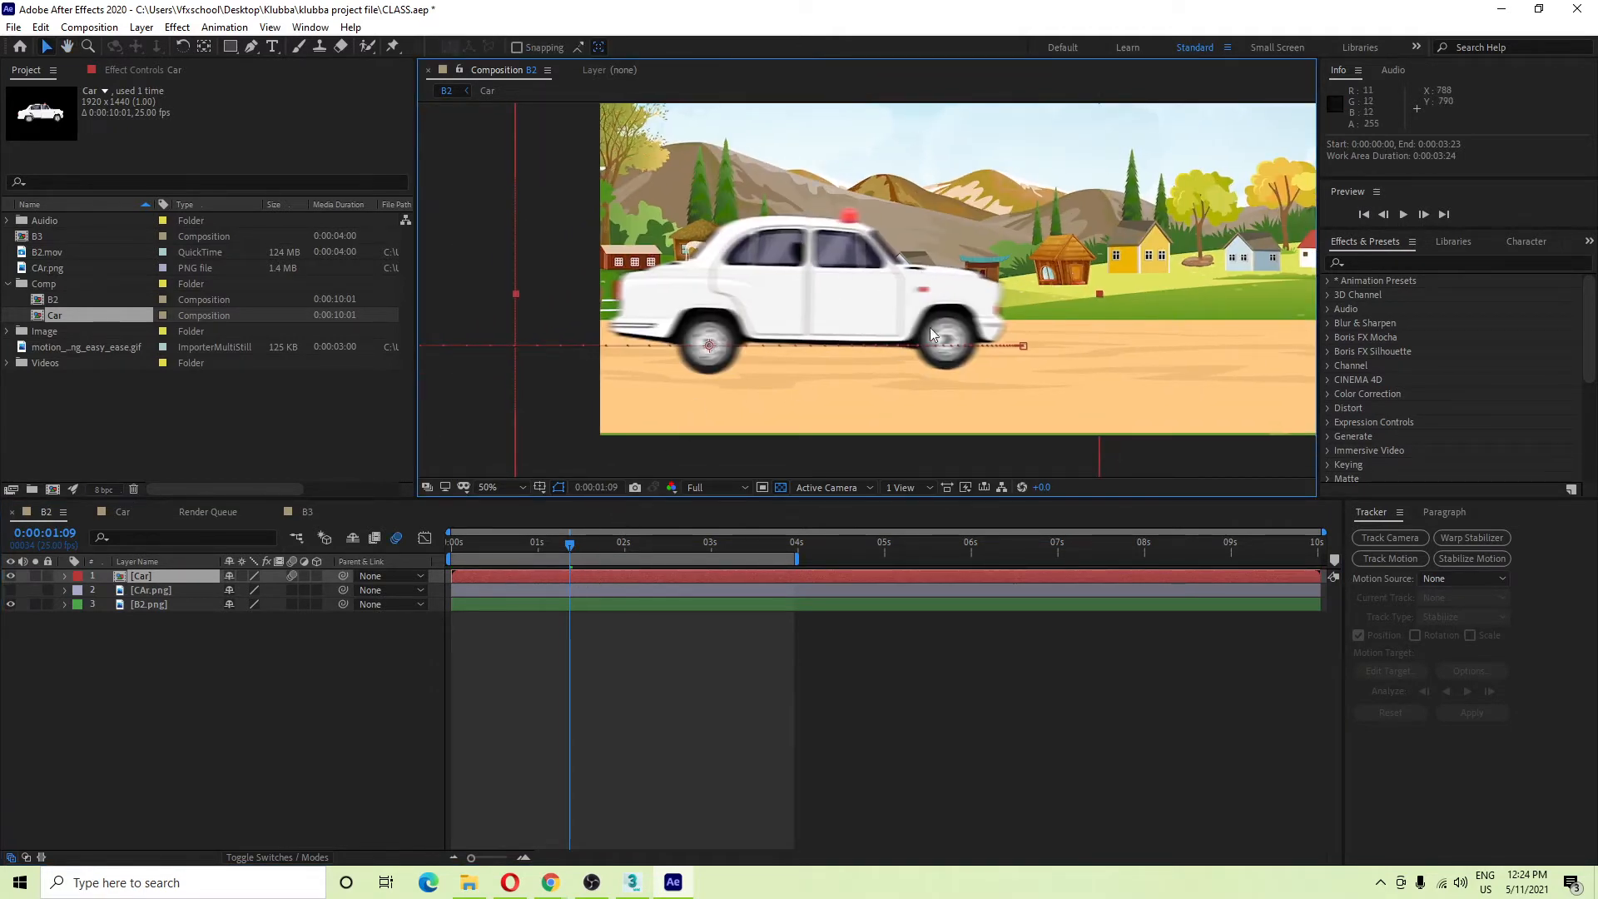
left_click_drag(569, 545, 797, 542)
key("h")
left_click_drag(1149, 317, 926, 337)
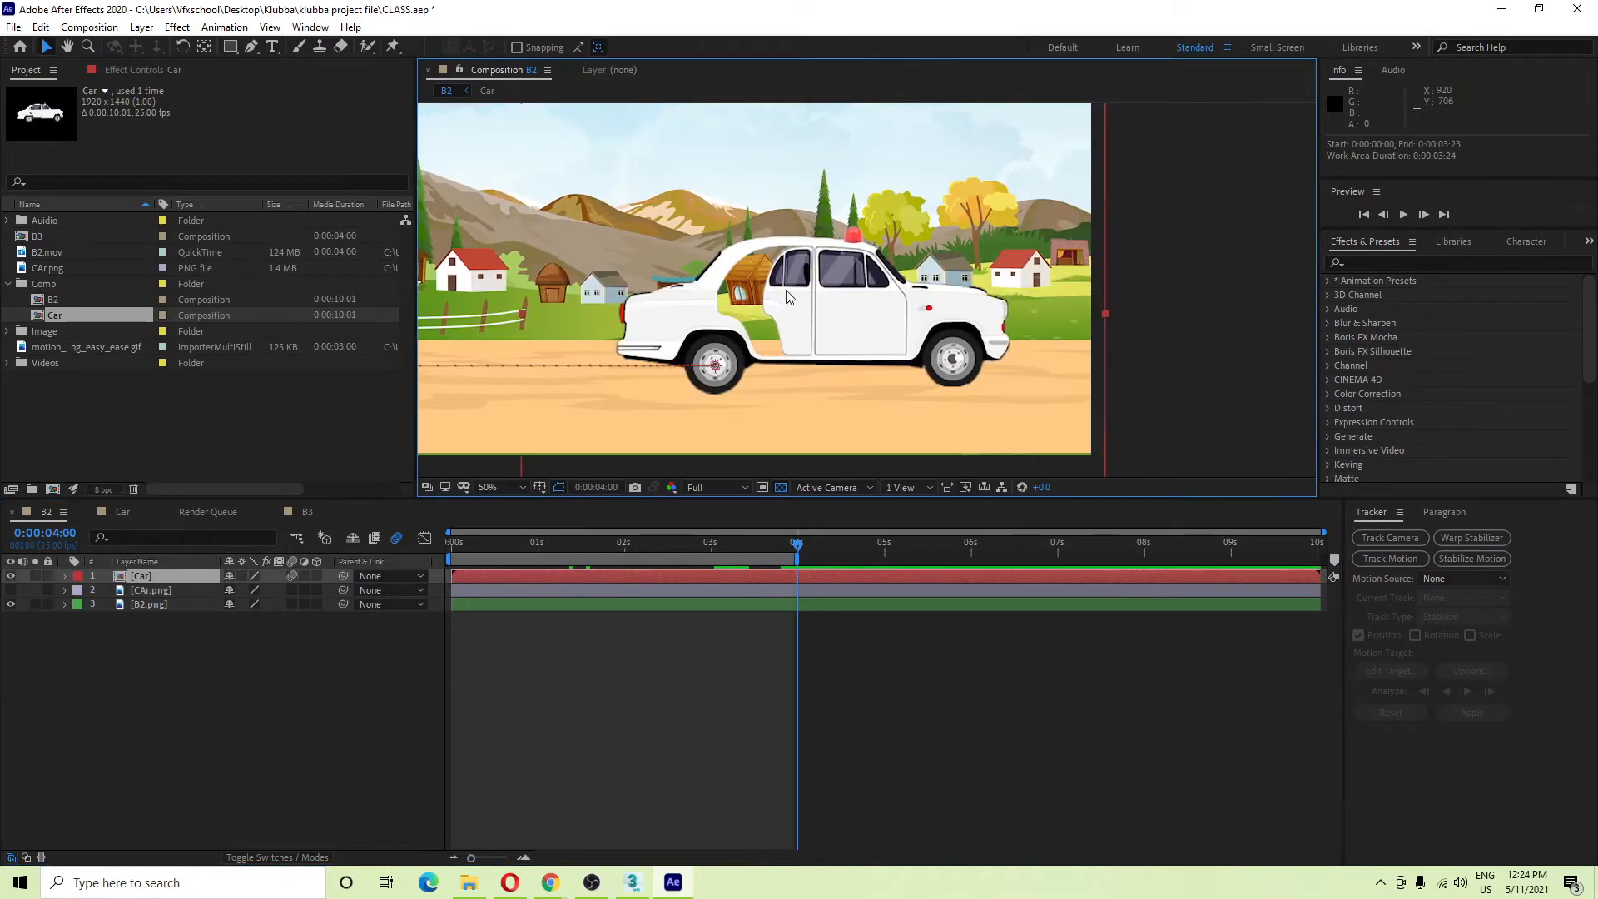
key("v")
left_click(550, 883)
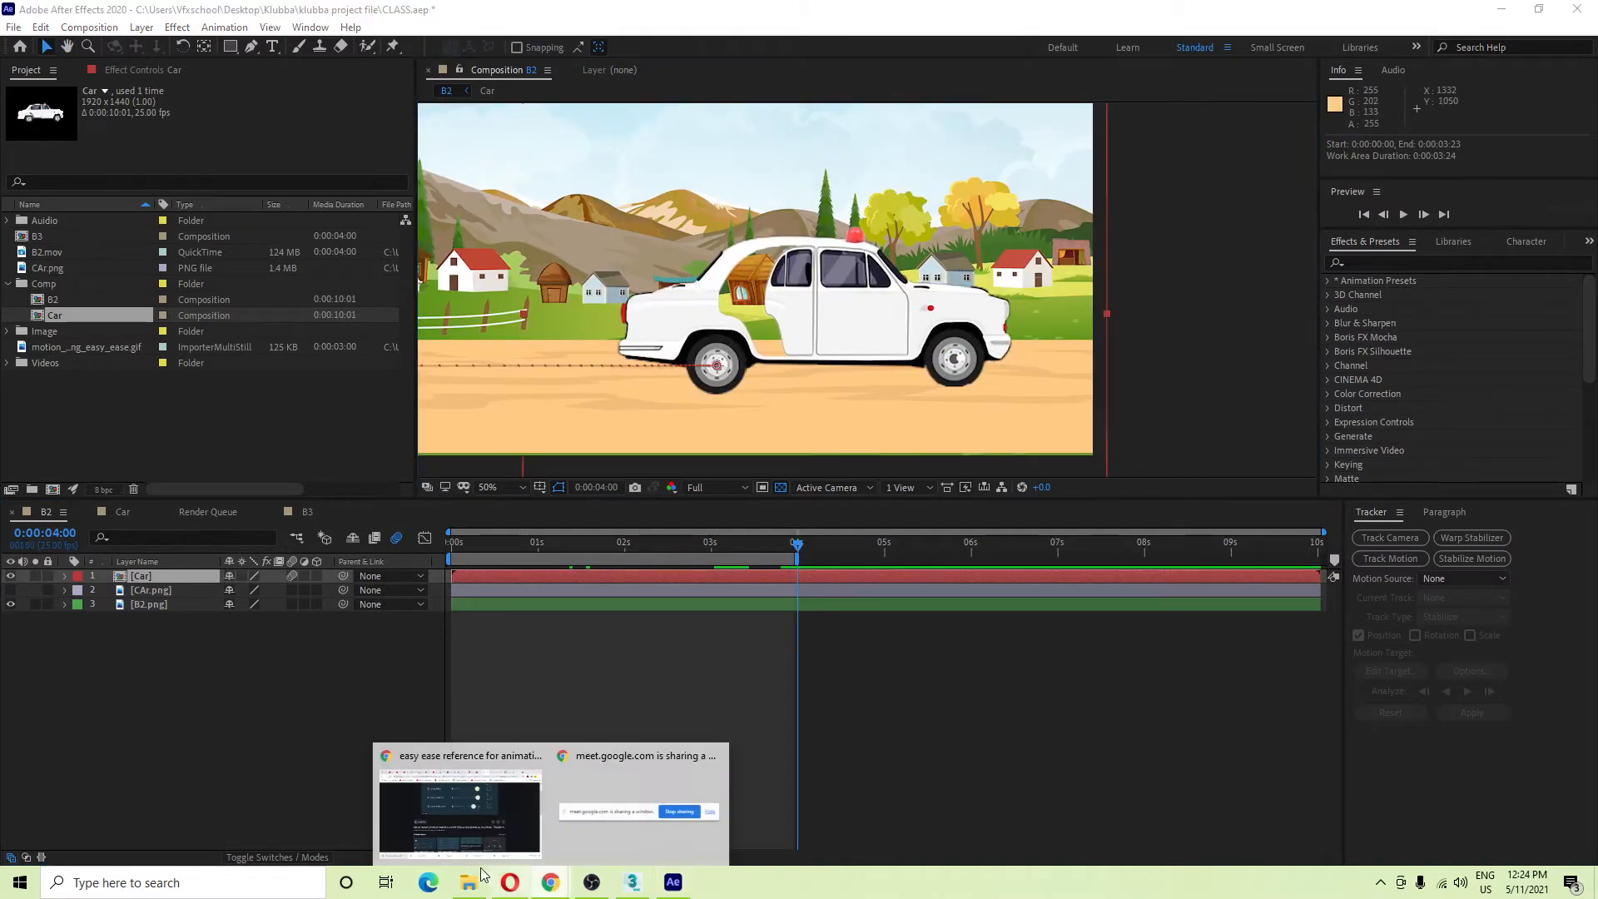
Open a contact's chat in WhatsApp Web and delete the mistakenly pasted keyframe text.
left_click(454, 811)
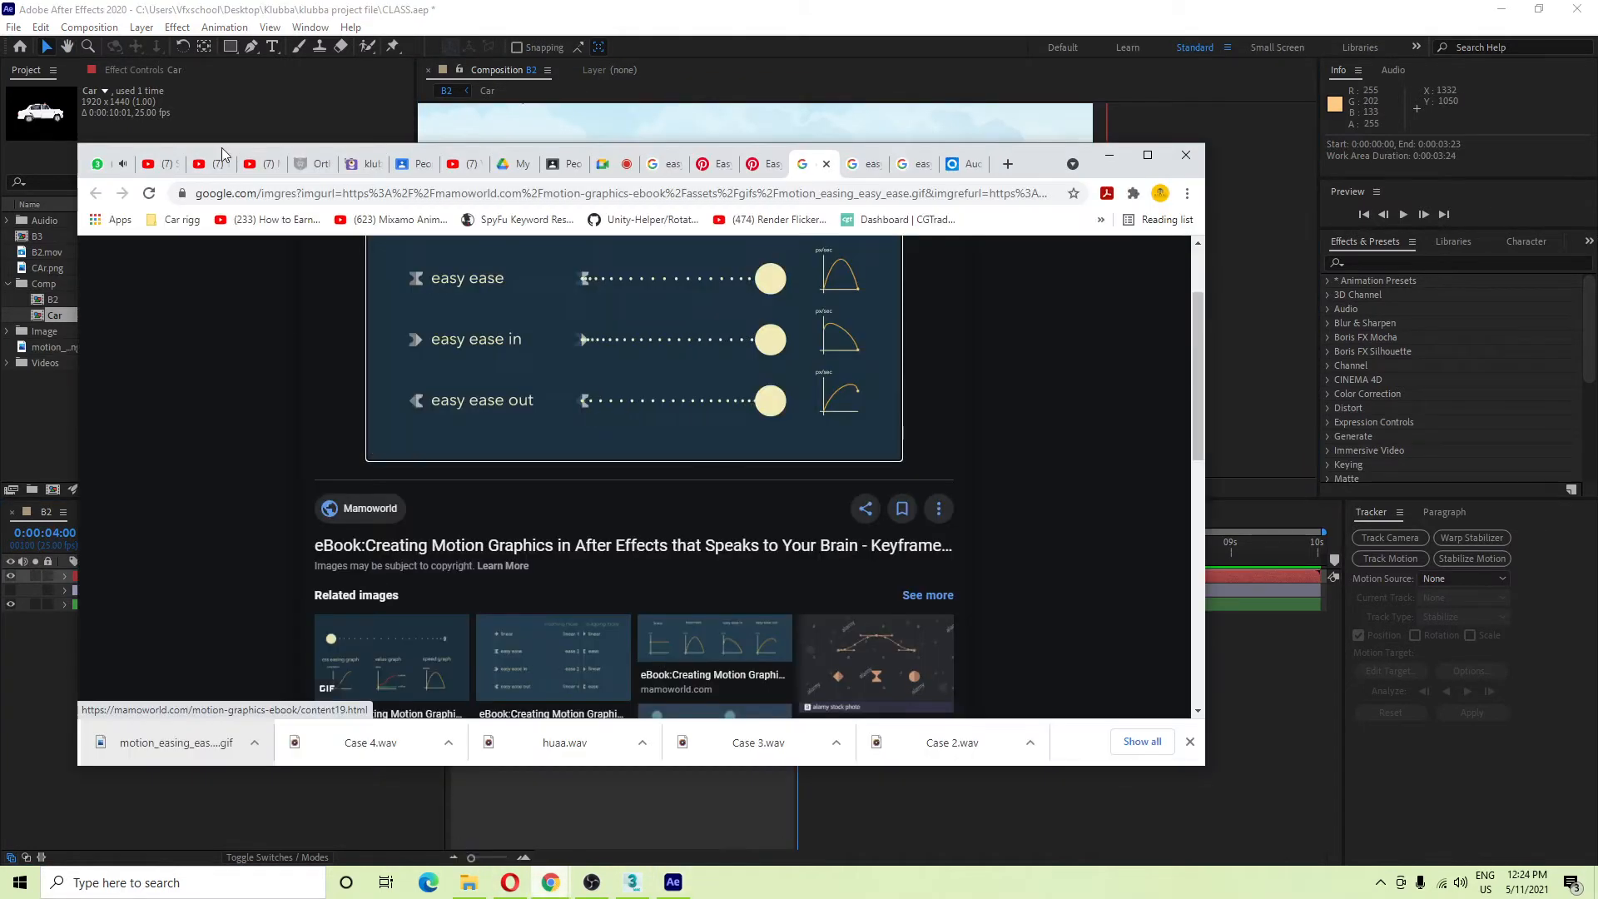
left_click(114, 163)
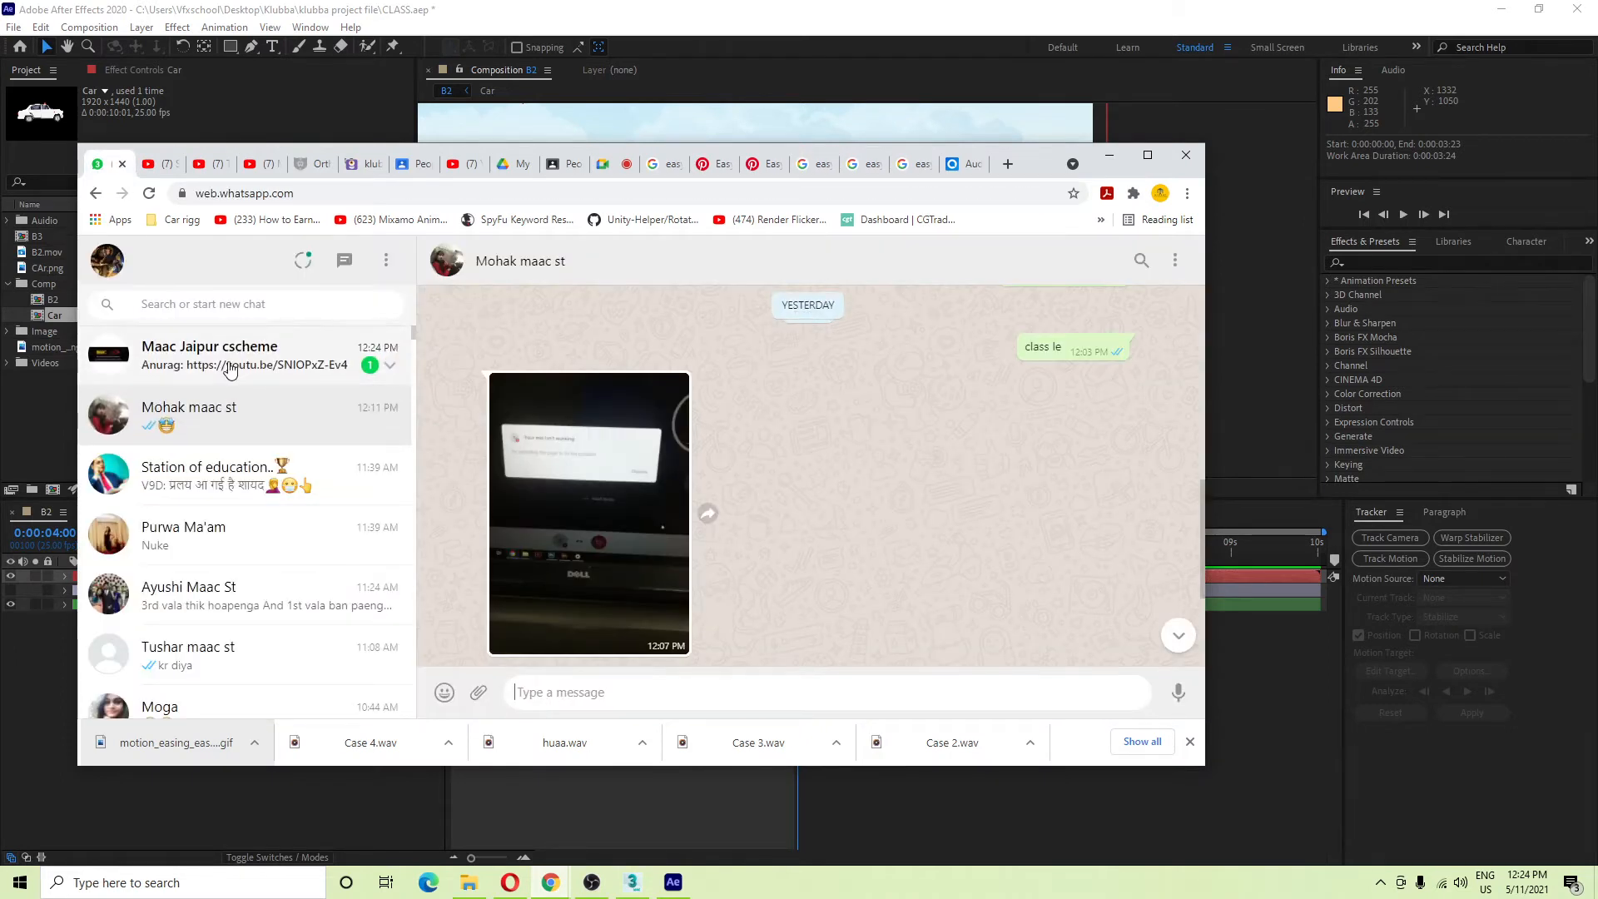
left_click(240, 371)
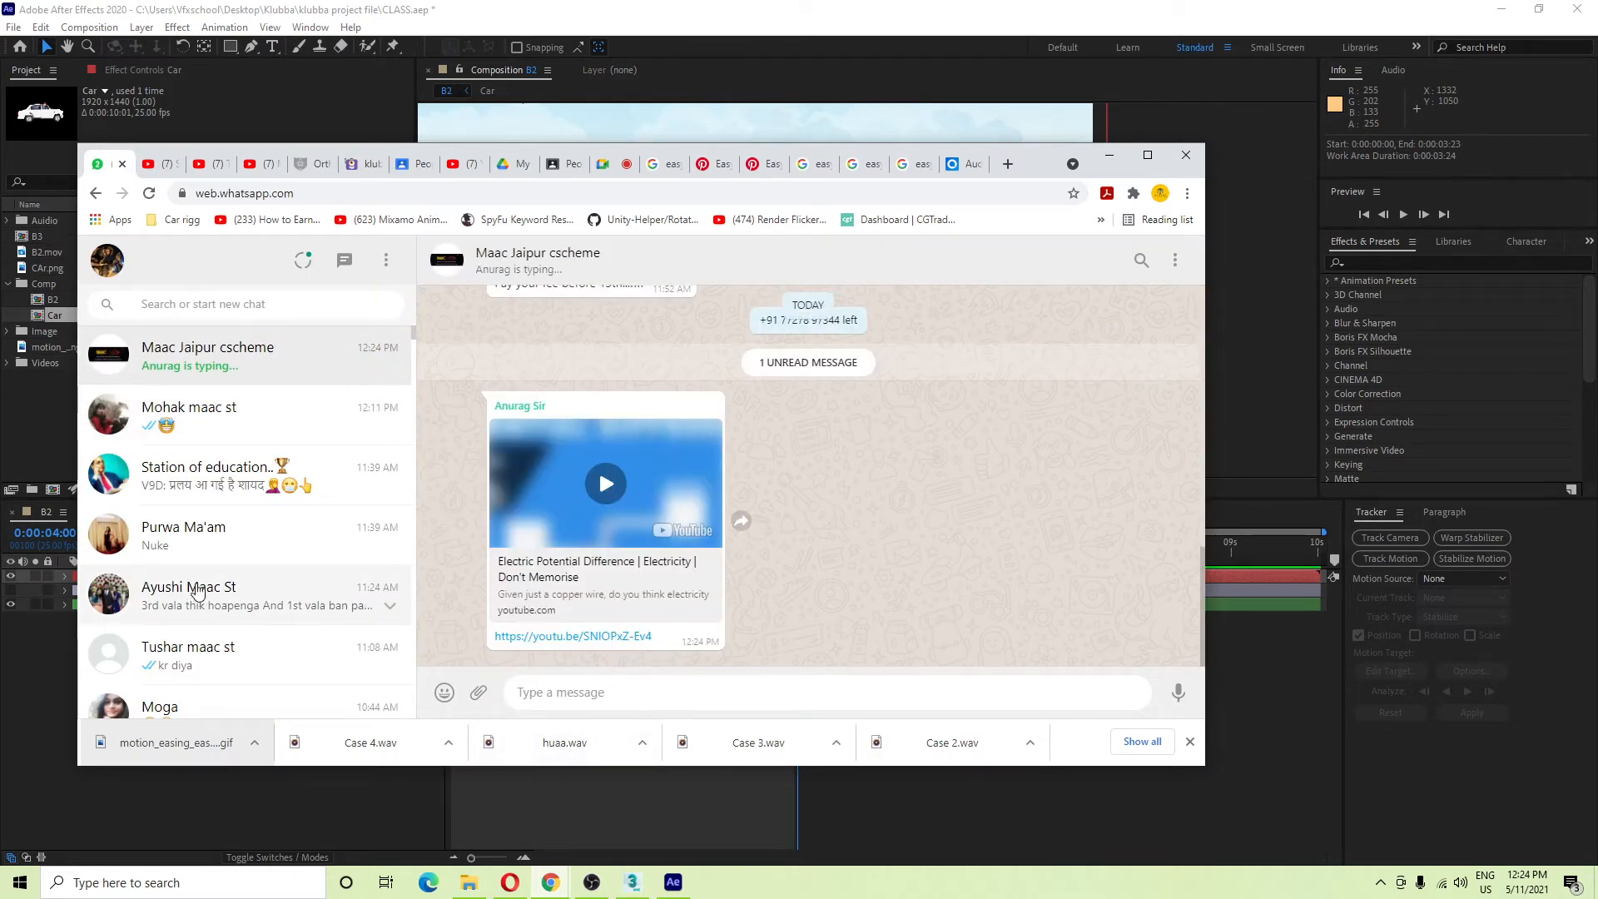
scroll(221, 566, "down", 1)
left_click(224, 458)
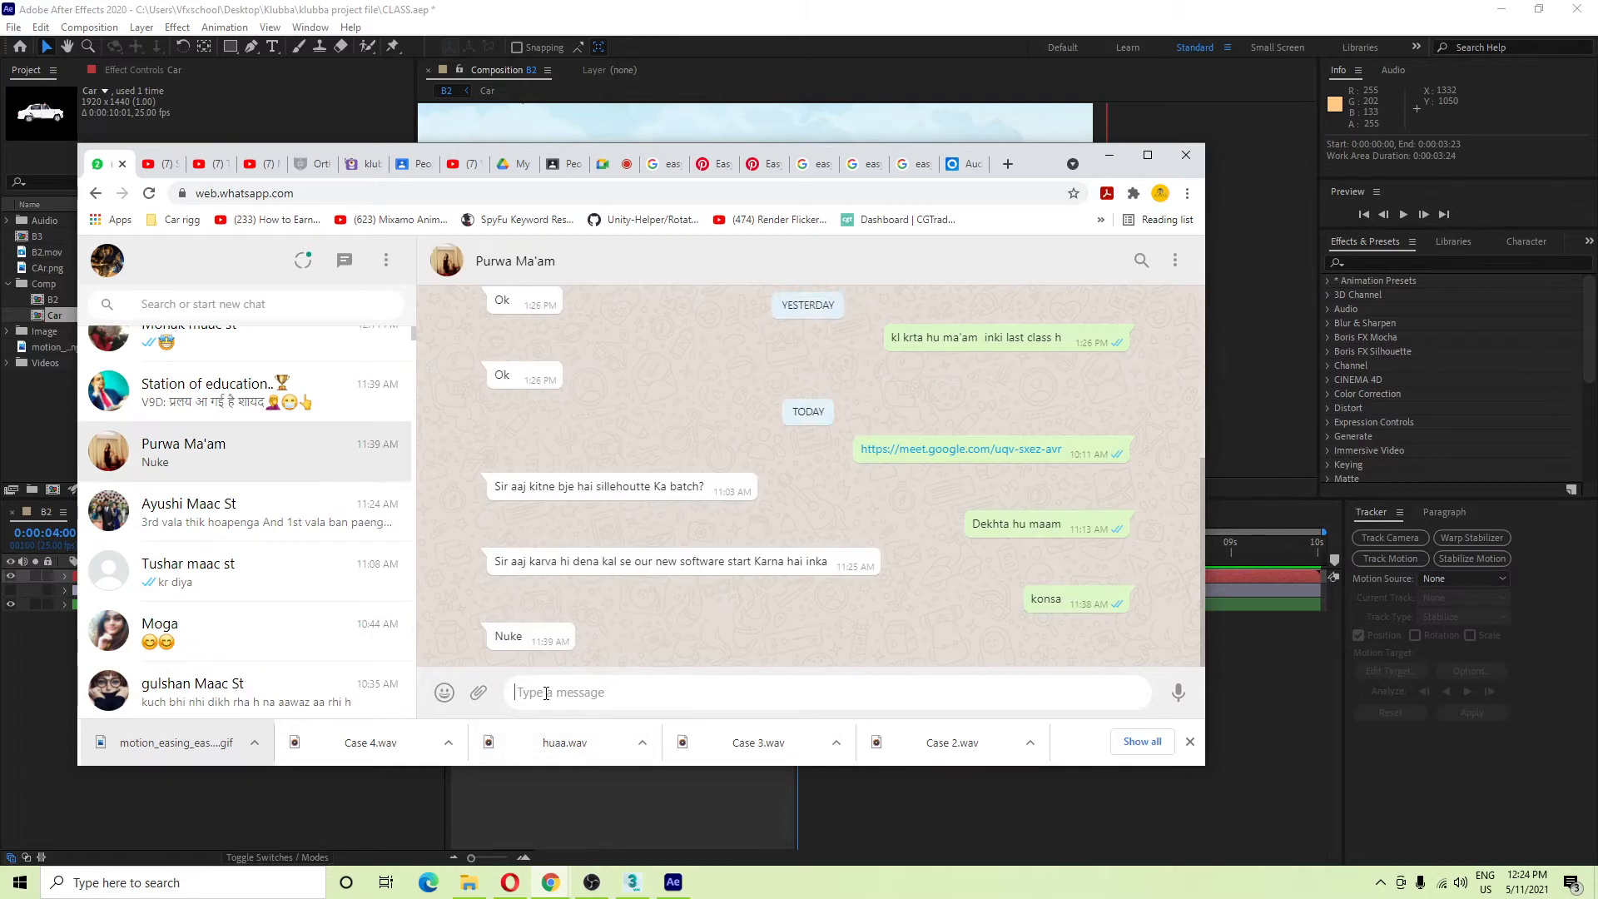
key("ctrl+v")
key("ctrl+a")
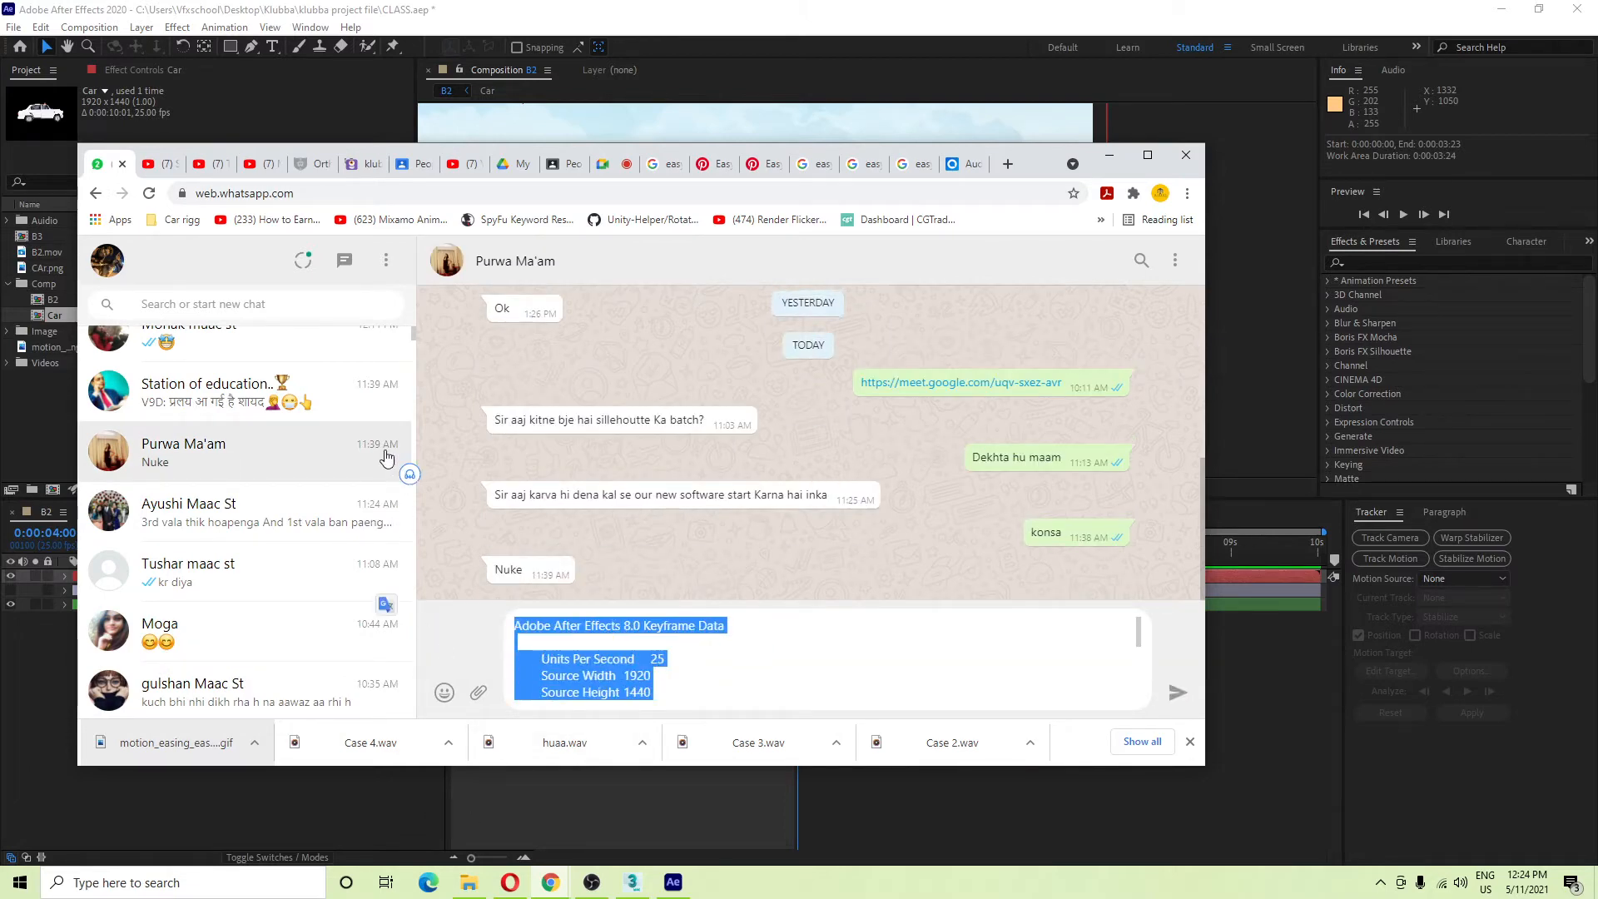
key("BackSpace")
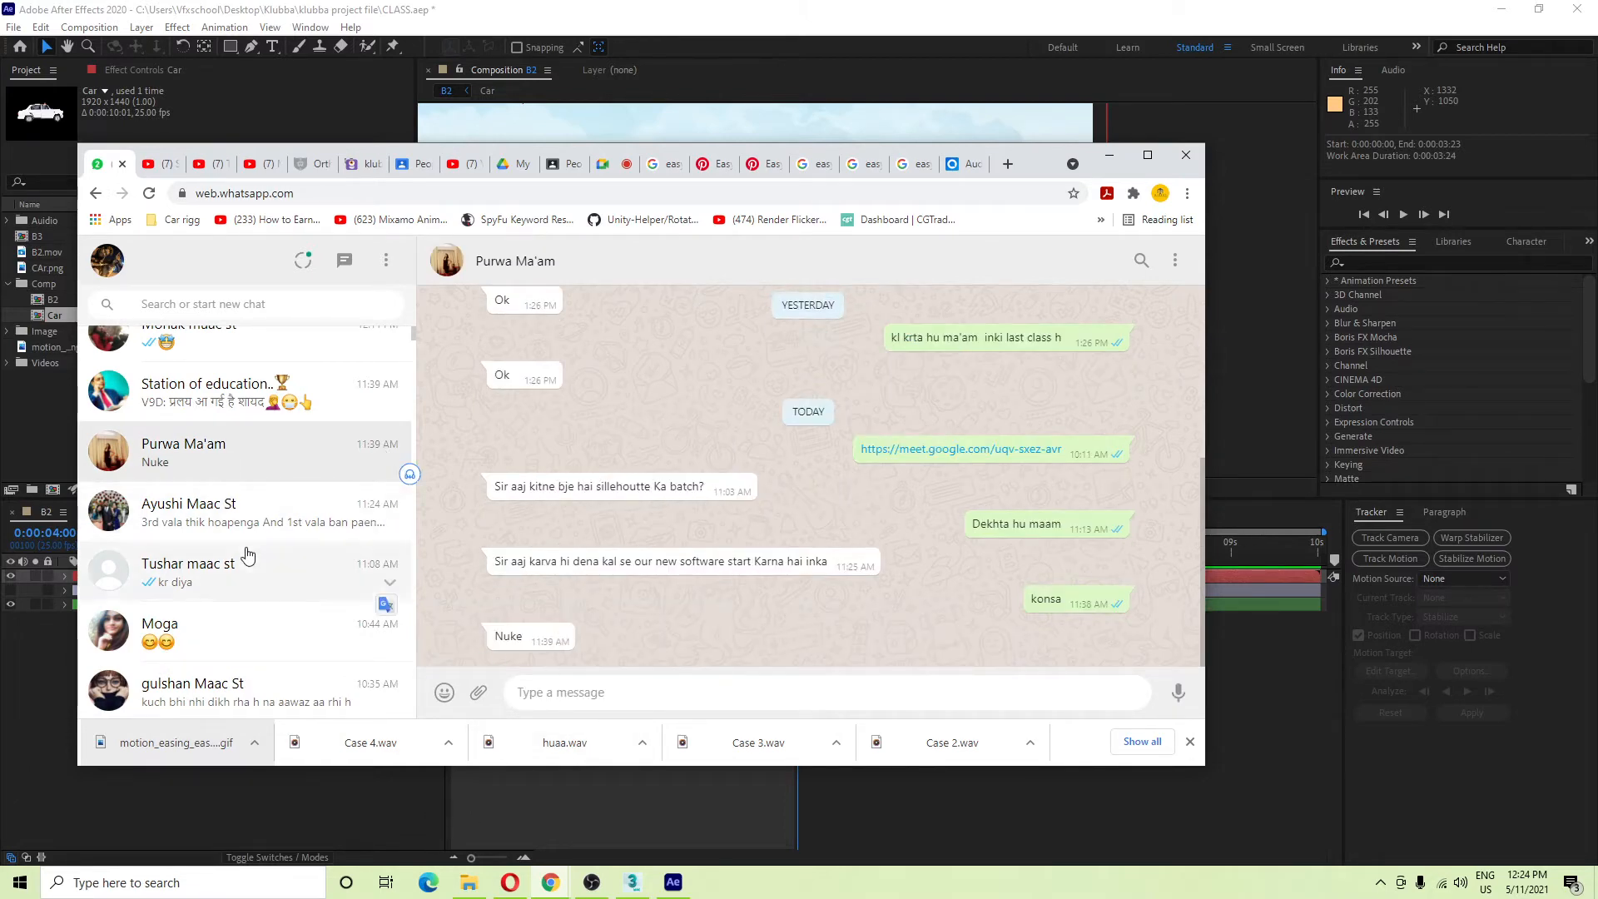
Copy the joining link from the Google Meet call's meeting details.
scroll(250, 612, "down", 2)
scroll(271, 638, "down", 3)
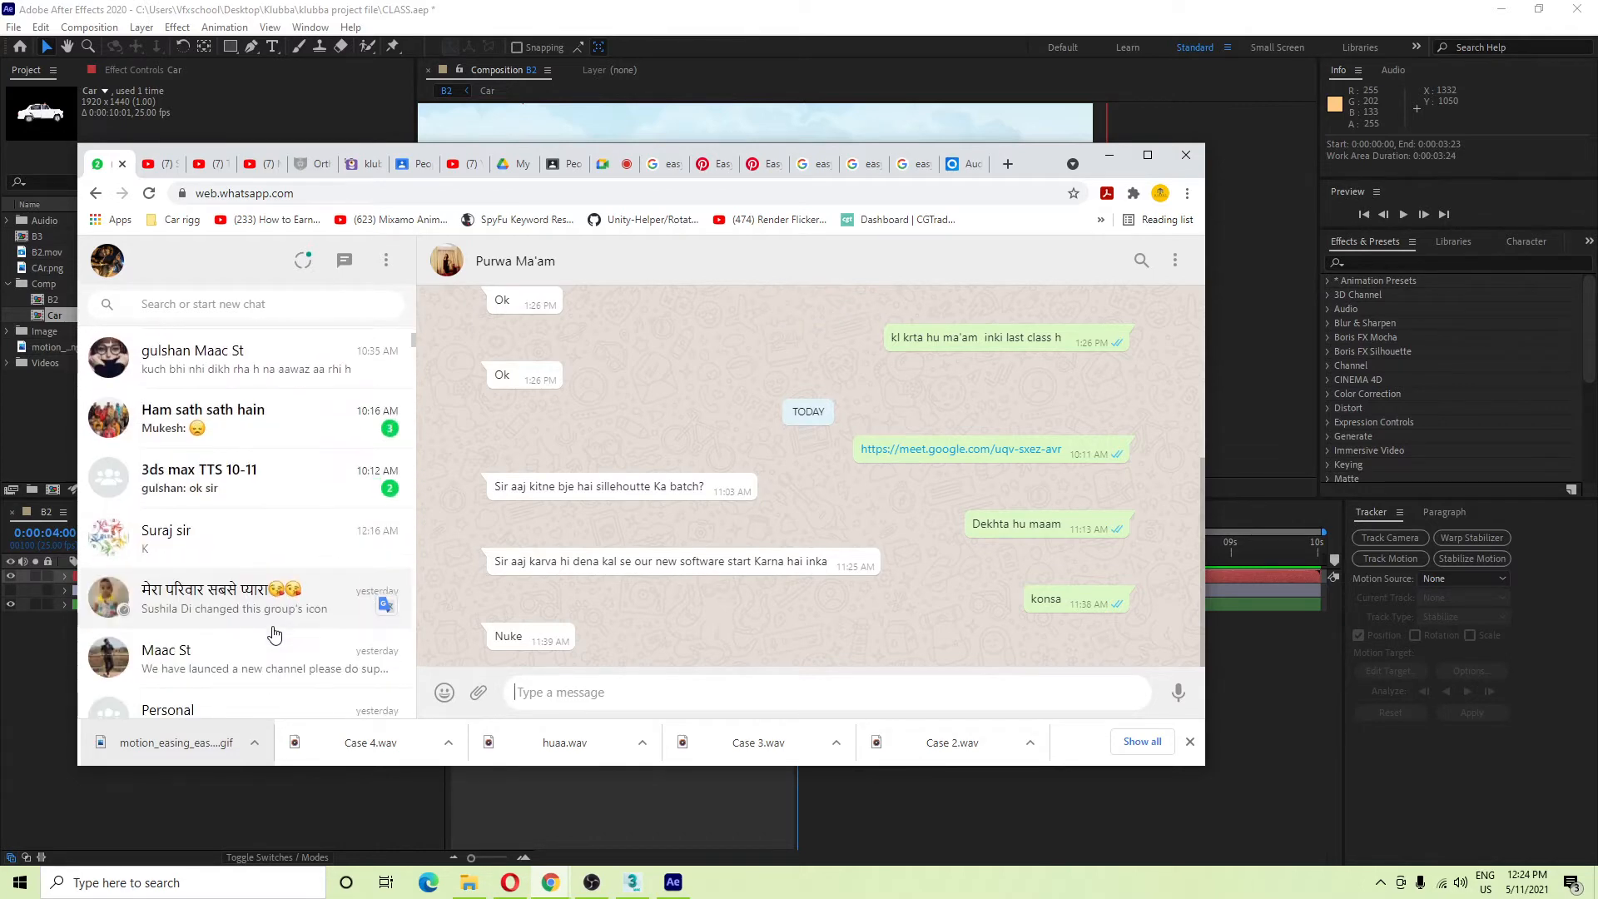
scroll(383, 616, "up", 5)
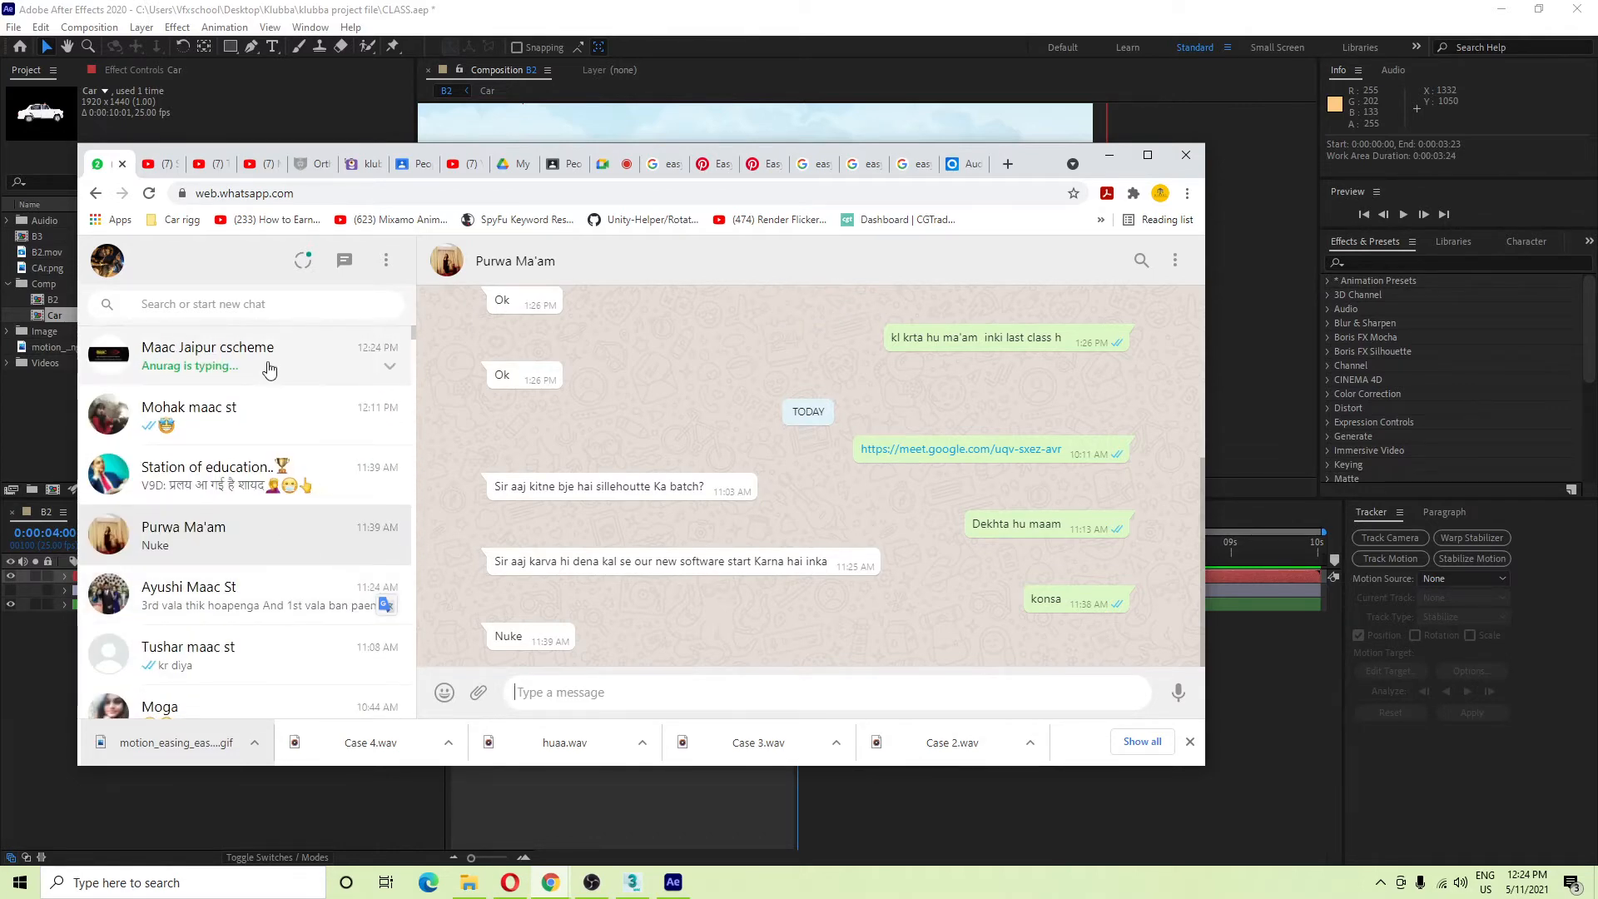
left_click(269, 369)
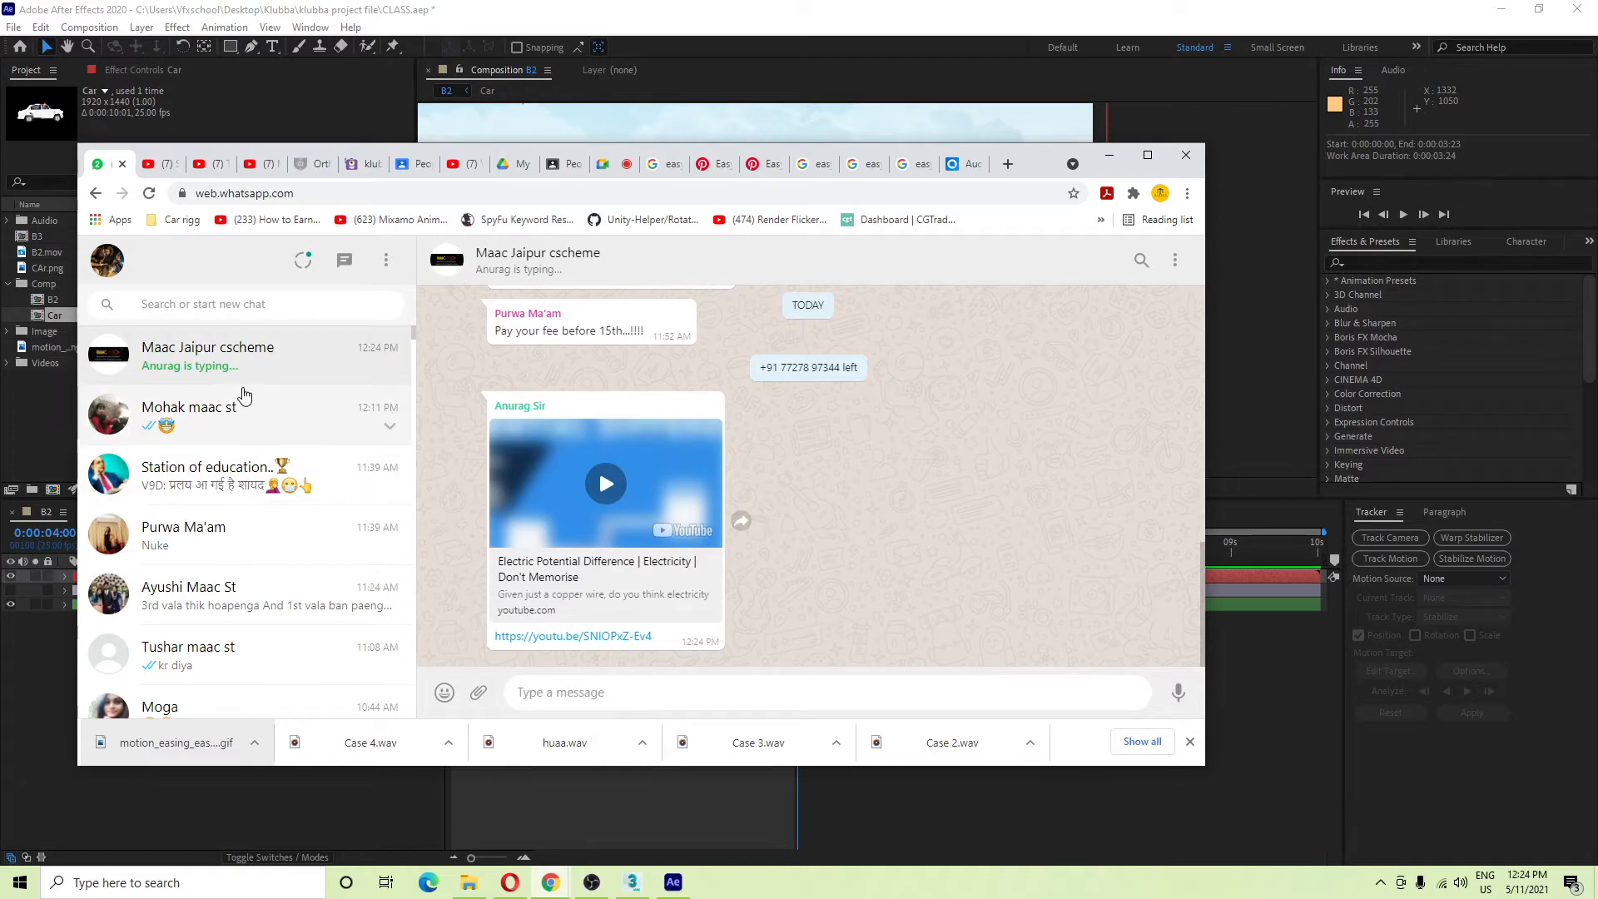
left_click(610, 166)
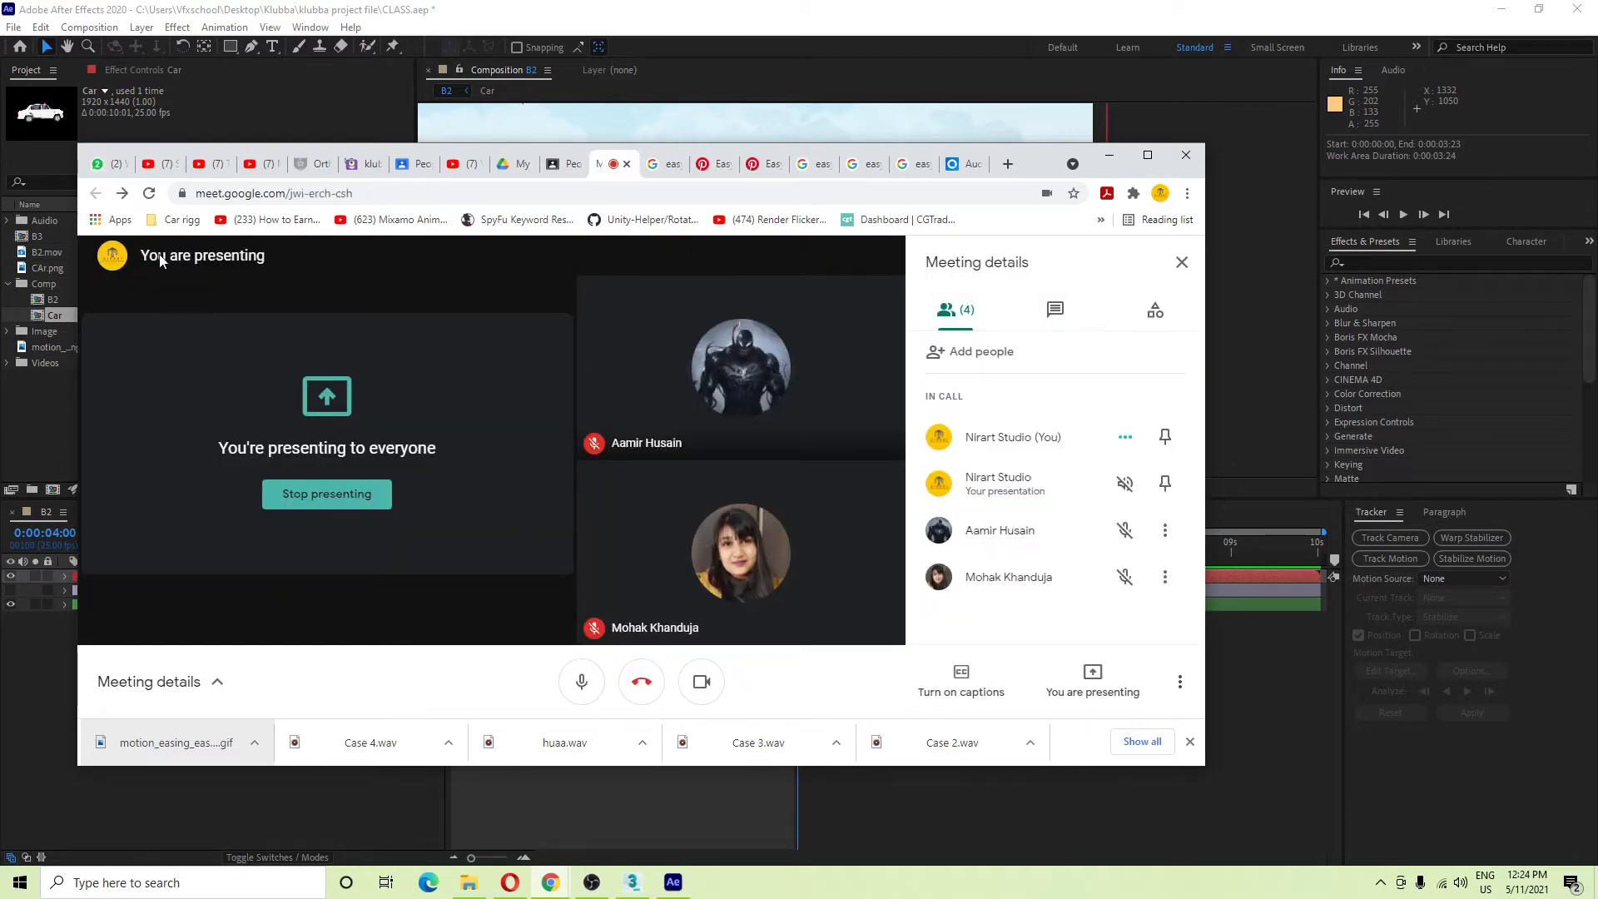
left_click(213, 681)
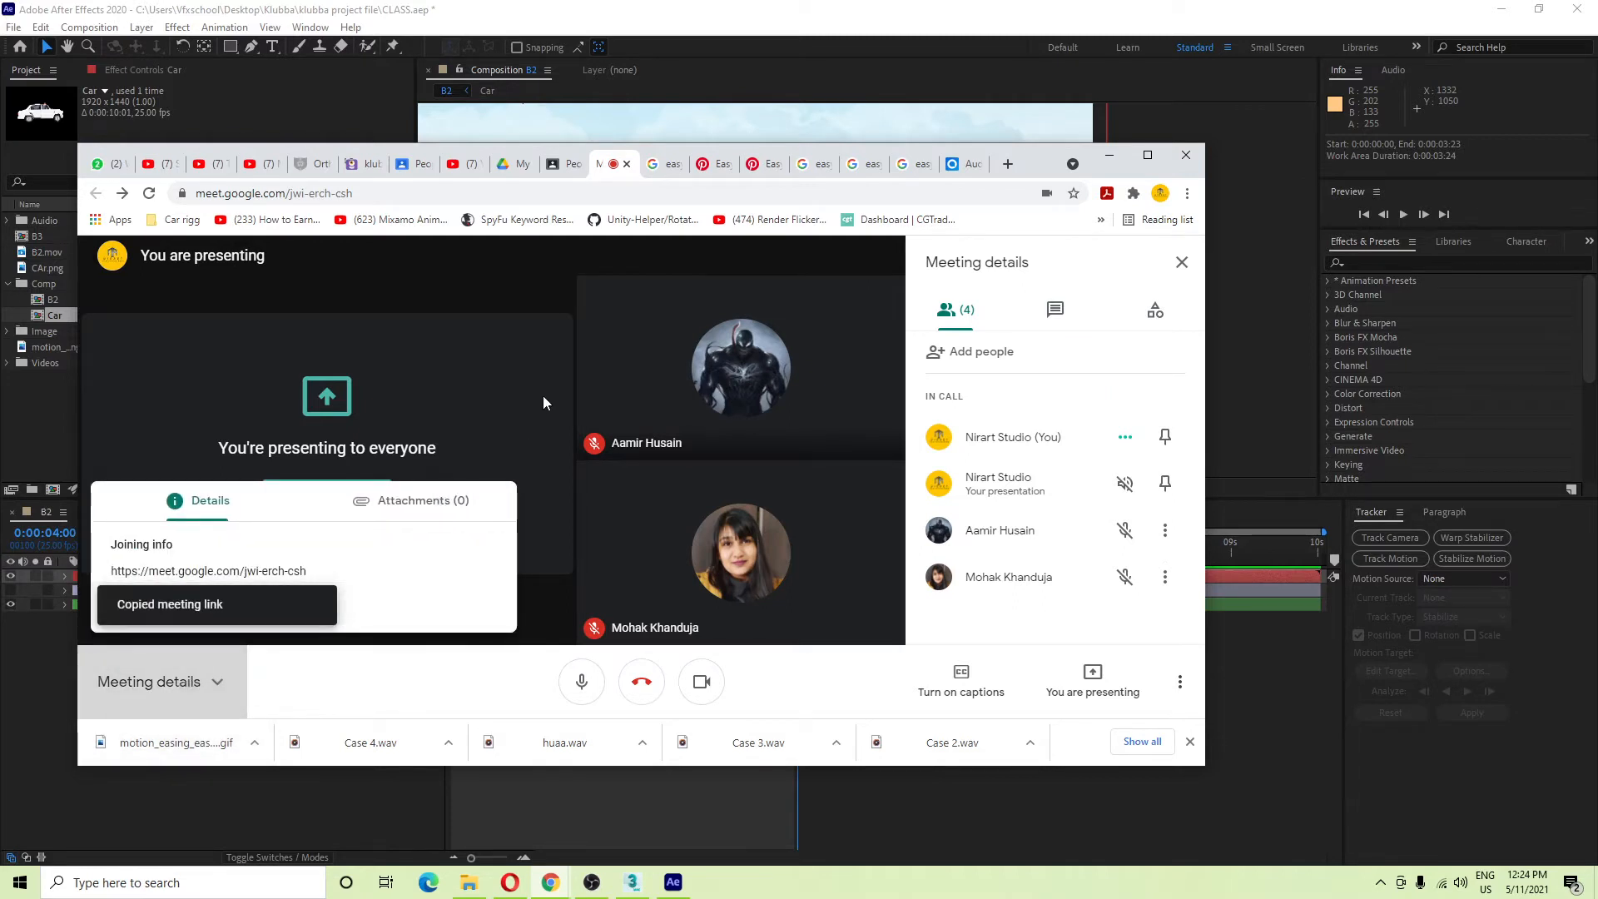
Paste the Meet joining link into the contact's chat, send it, and minimise Chrome.
left_click(103, 164)
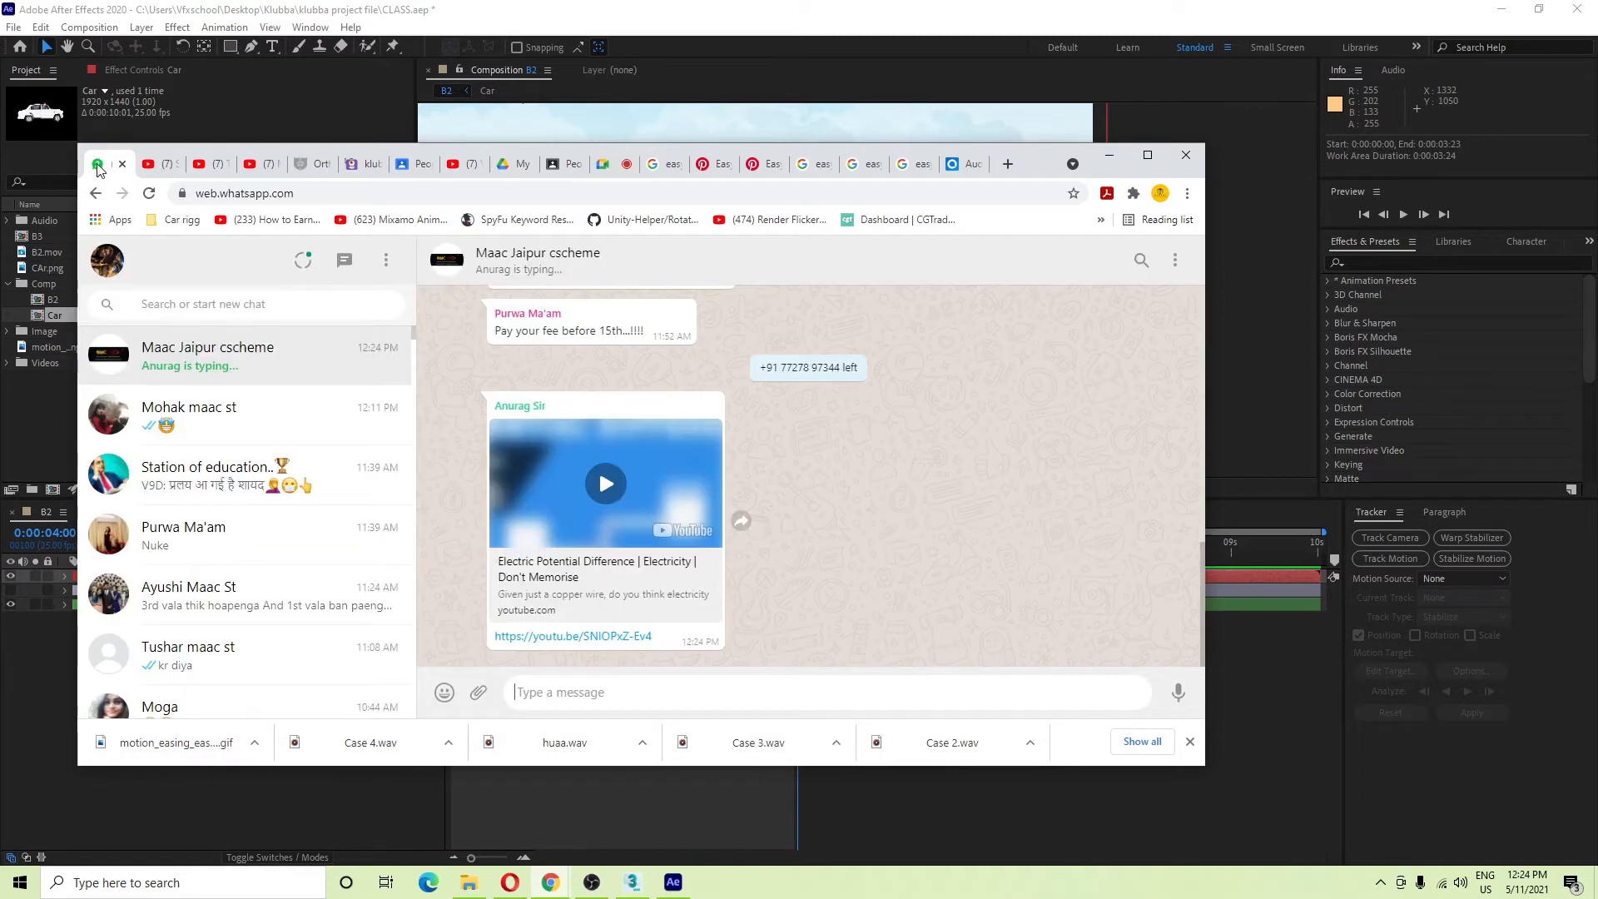
left_click(270, 307)
left_click(212, 535)
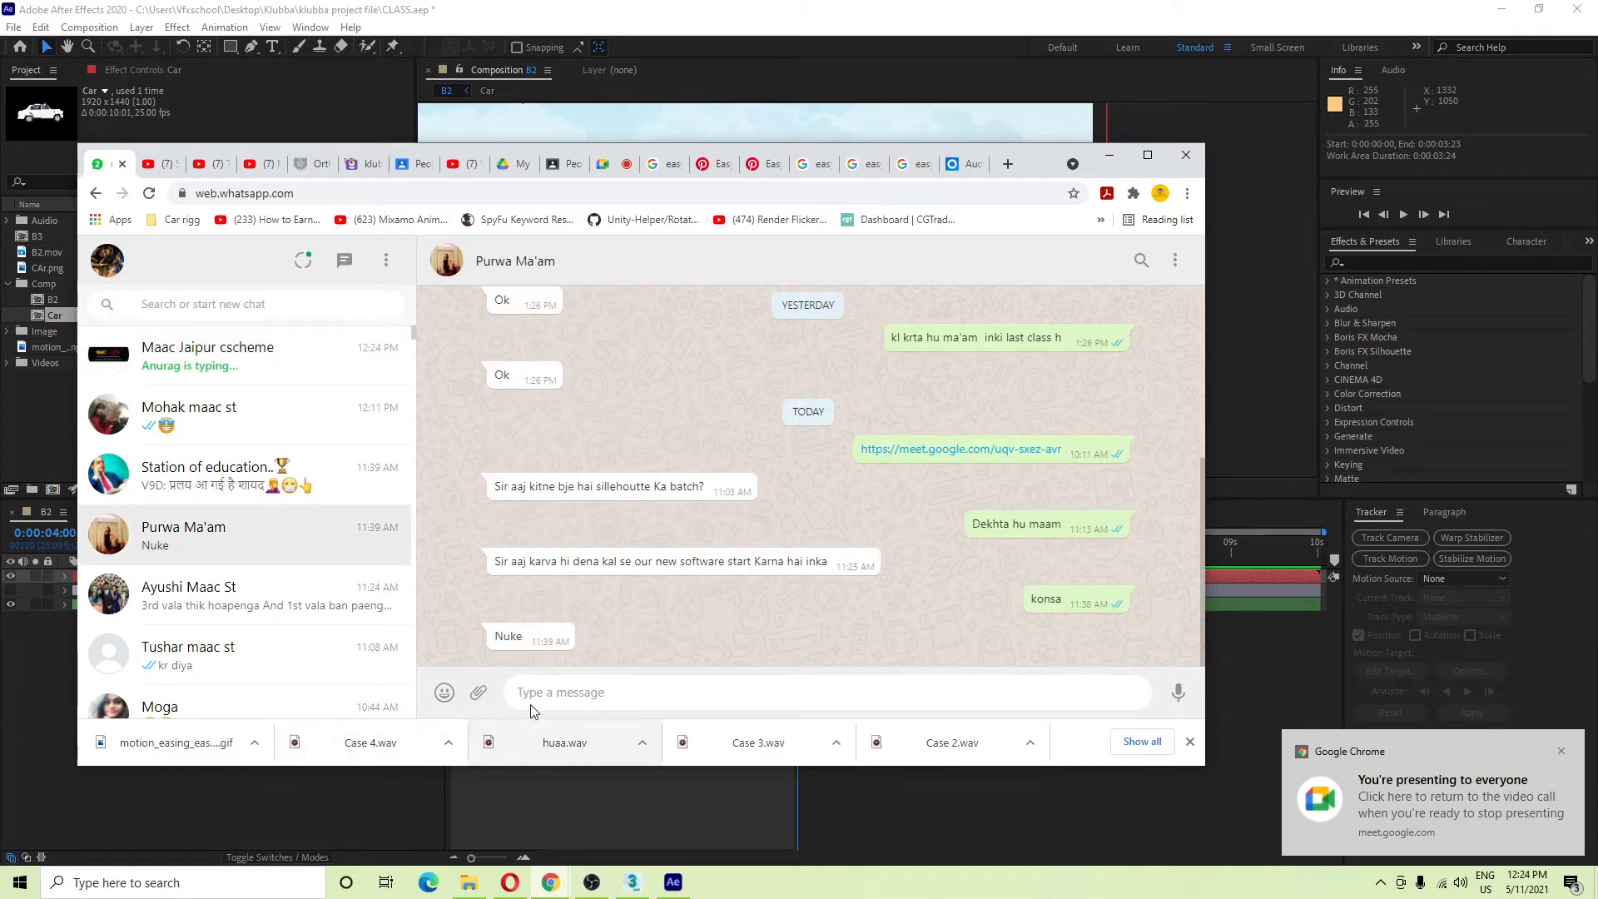
type("https://meet.google.com/jwi-erch-csh")
key("Return")
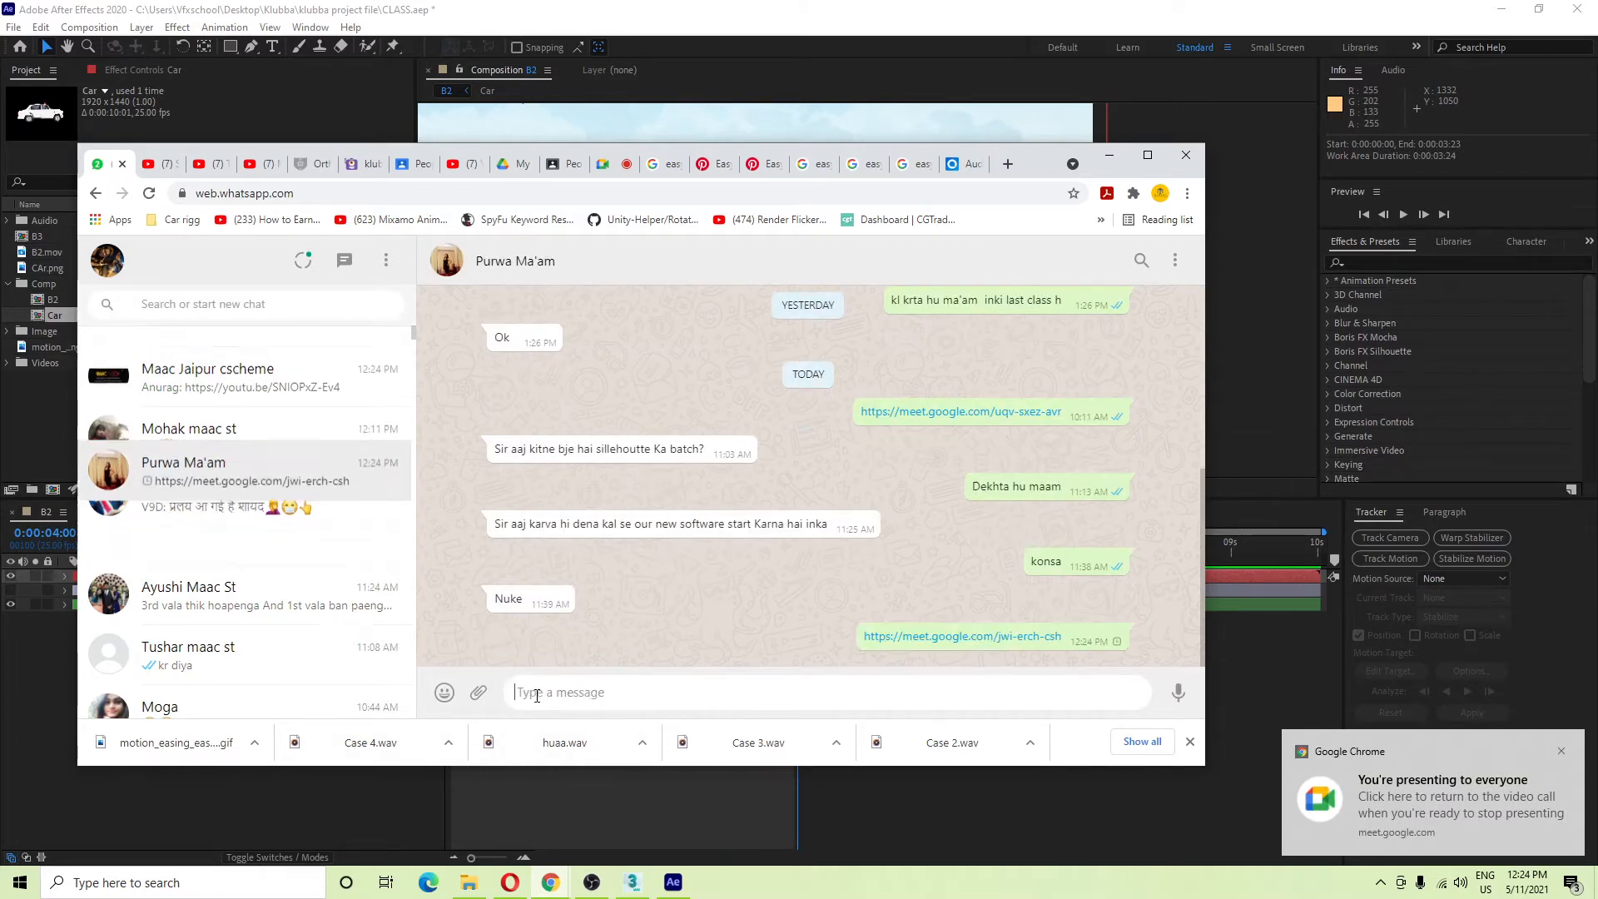
left_click(1111, 148)
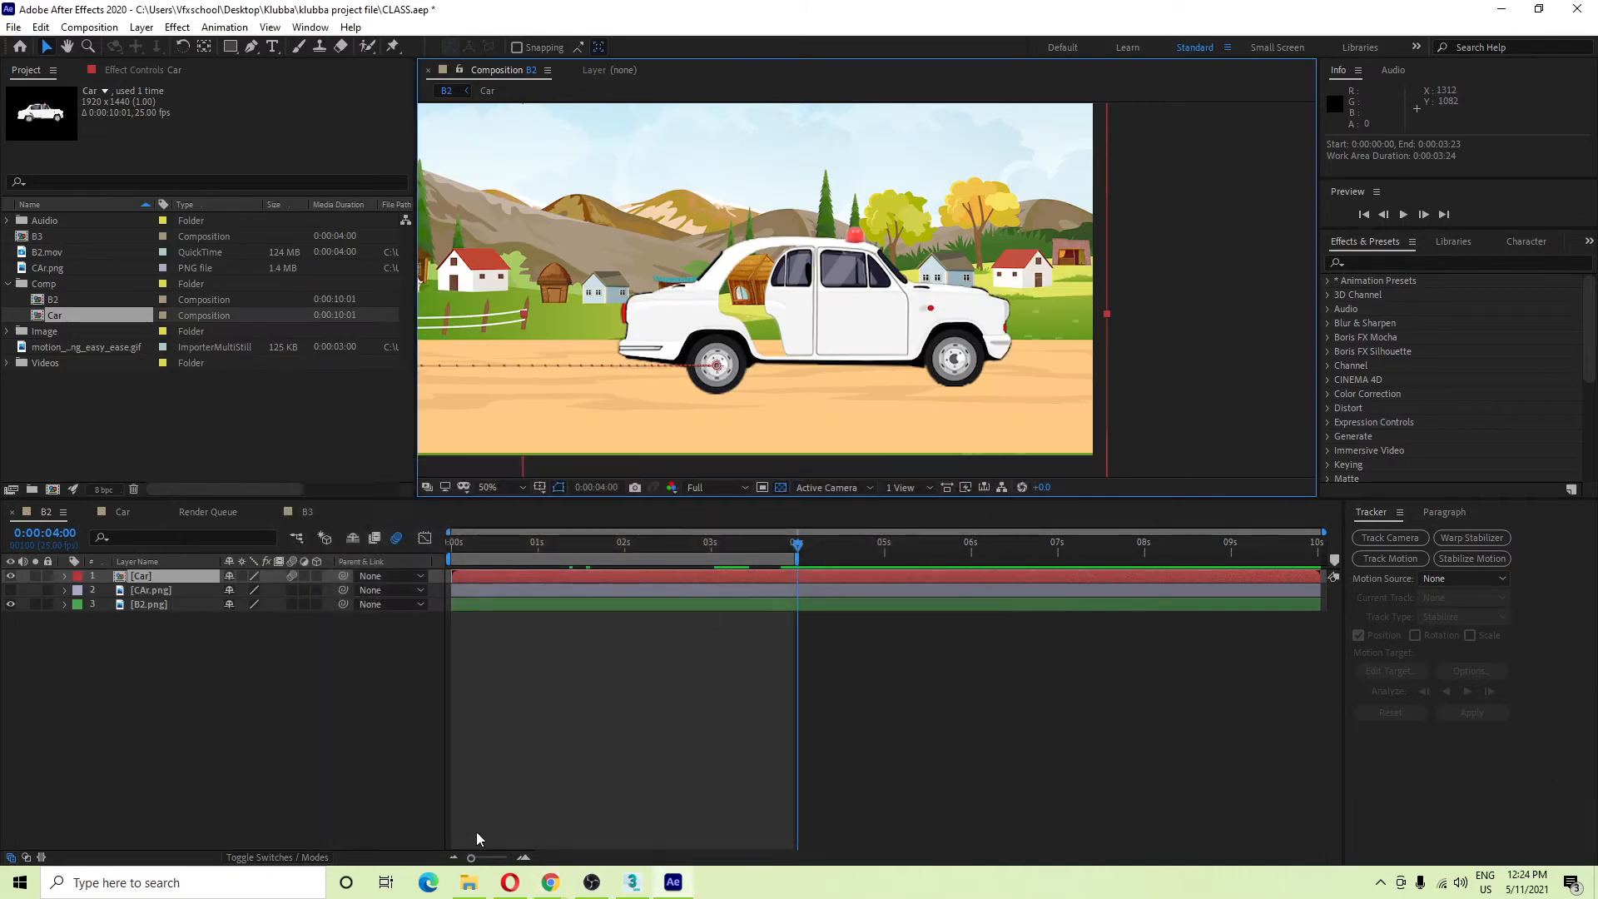
Replay the motion-blurred car animation from the start.
left_click_drag(699, 545, 4, 657)
key("space")
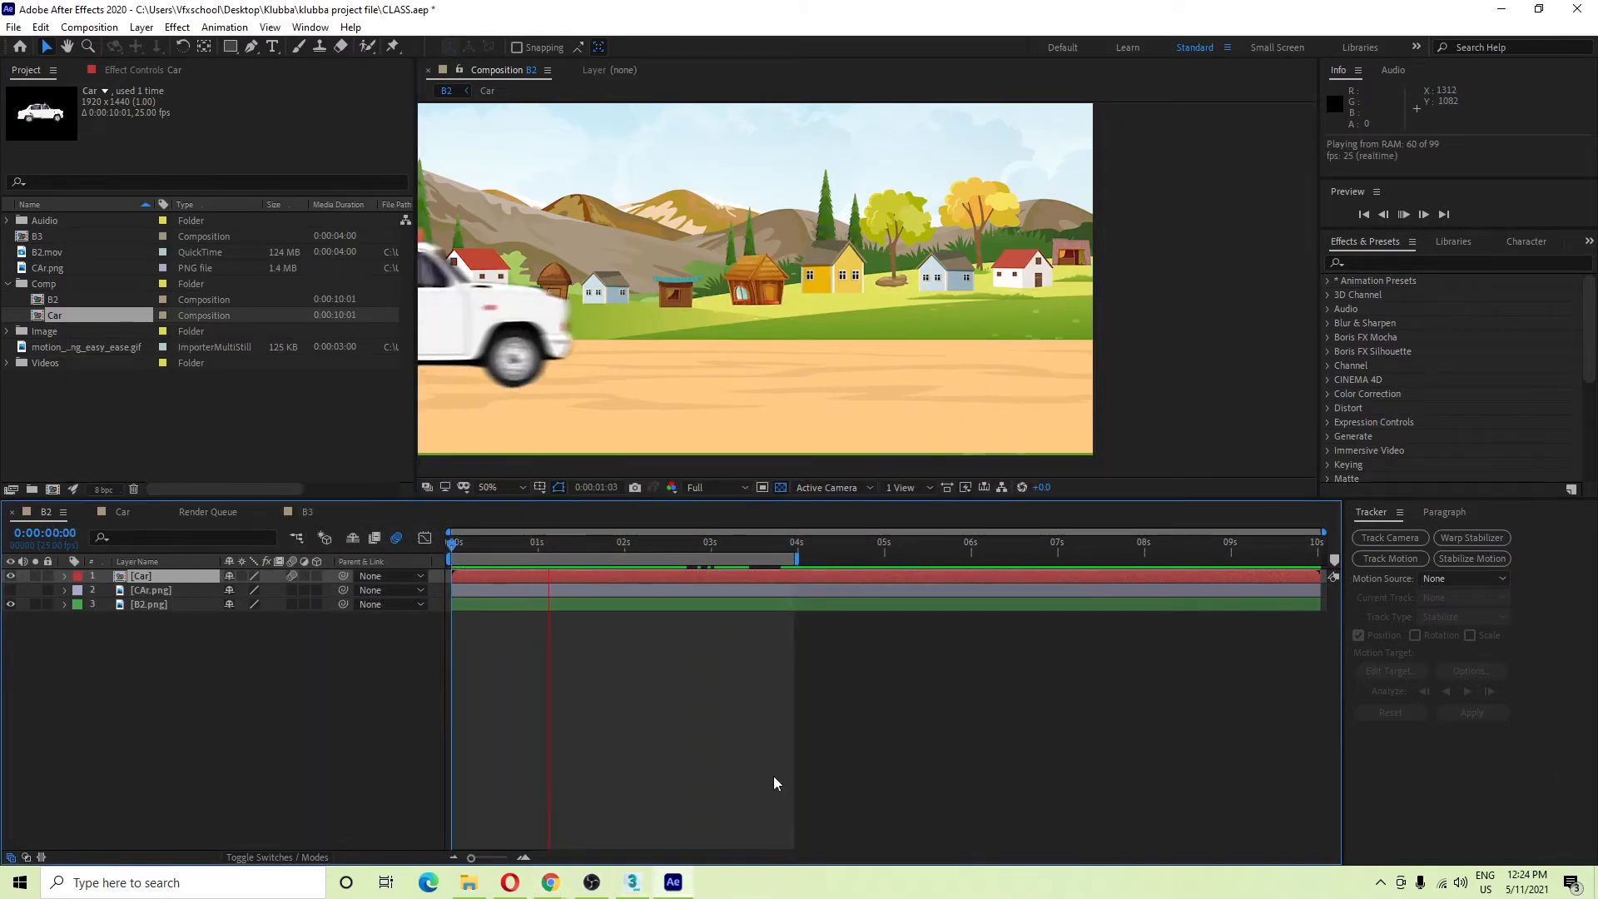
key("space")
Inspect the car at 0:00:02:15 at 100% zoom and open the Effect menu.
left_click_drag(739, 270, 884, 225)
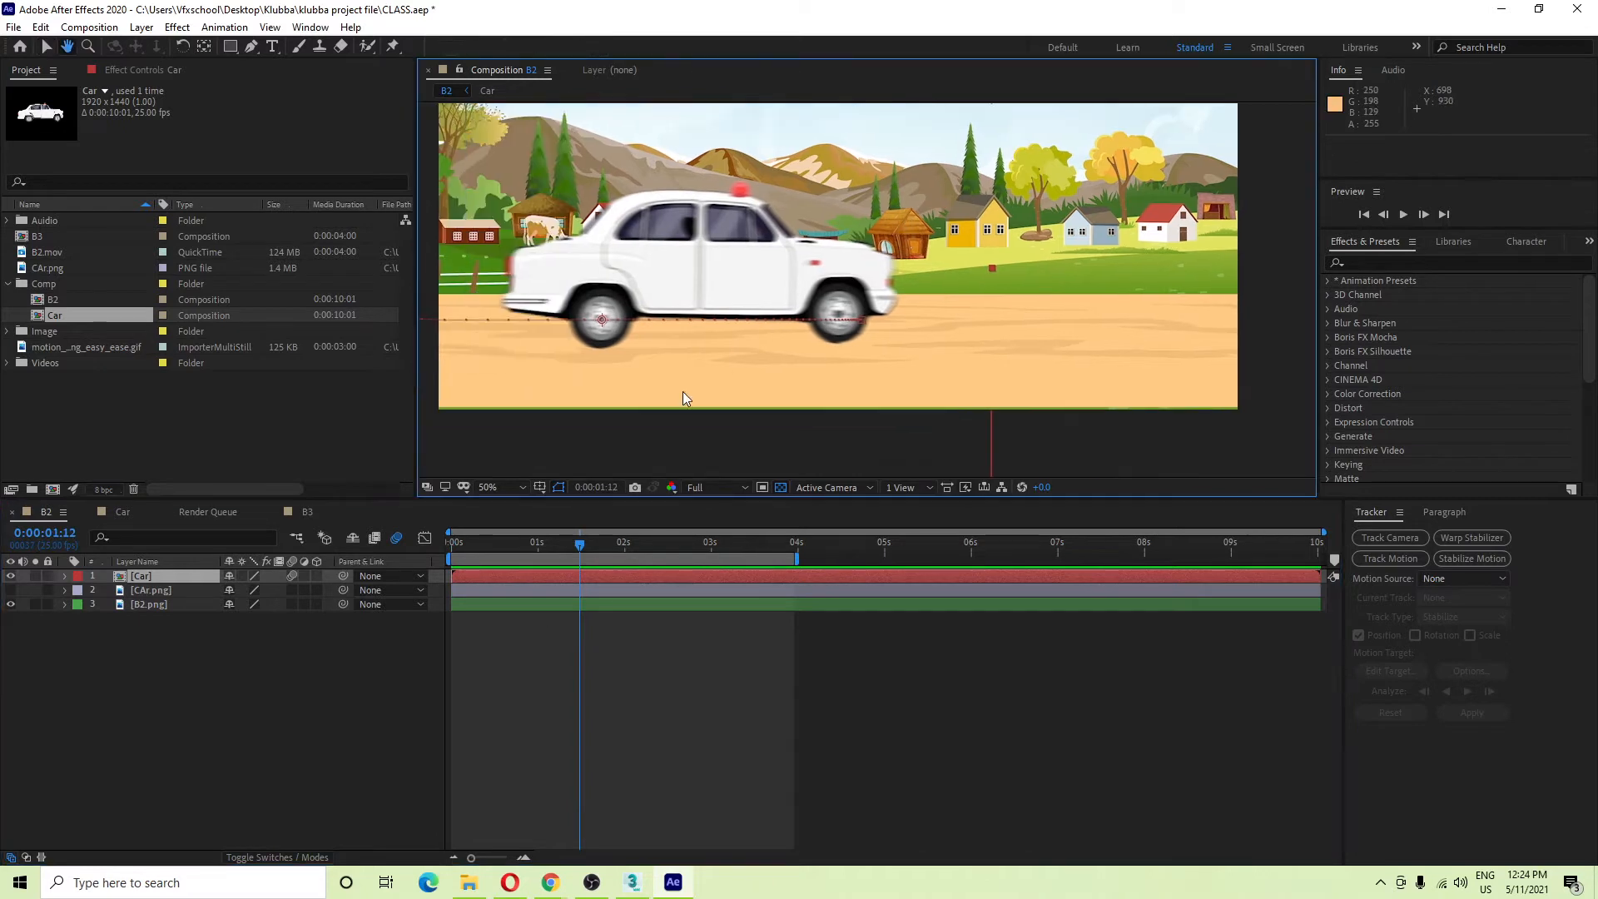
left_click_drag(602, 546, 677, 547)
key("period")
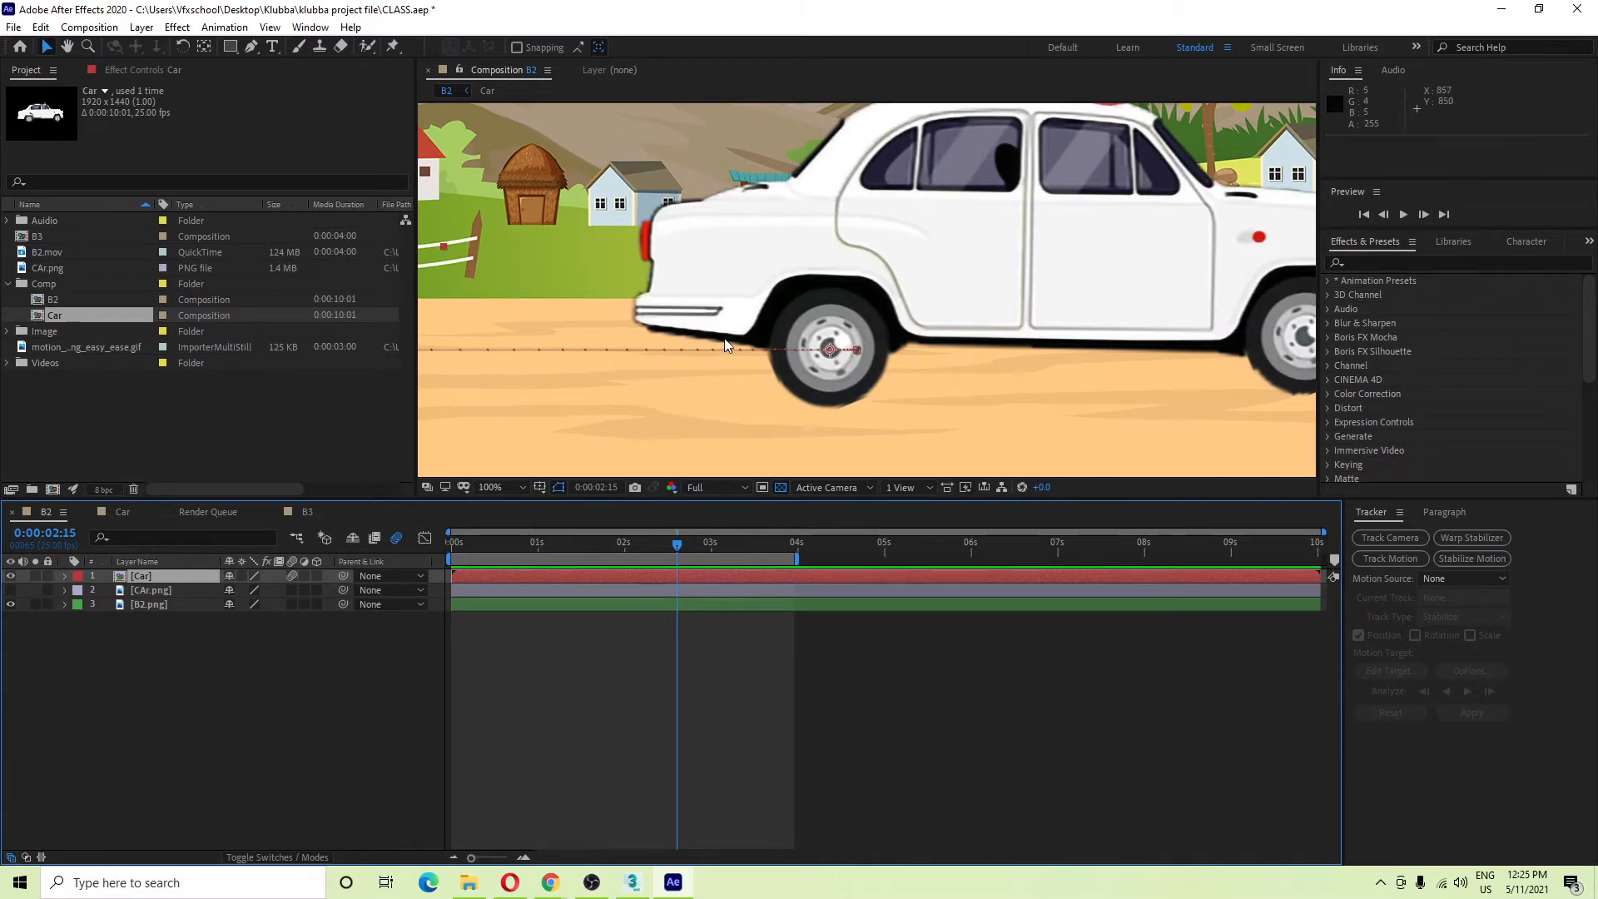
left_click(177, 27)
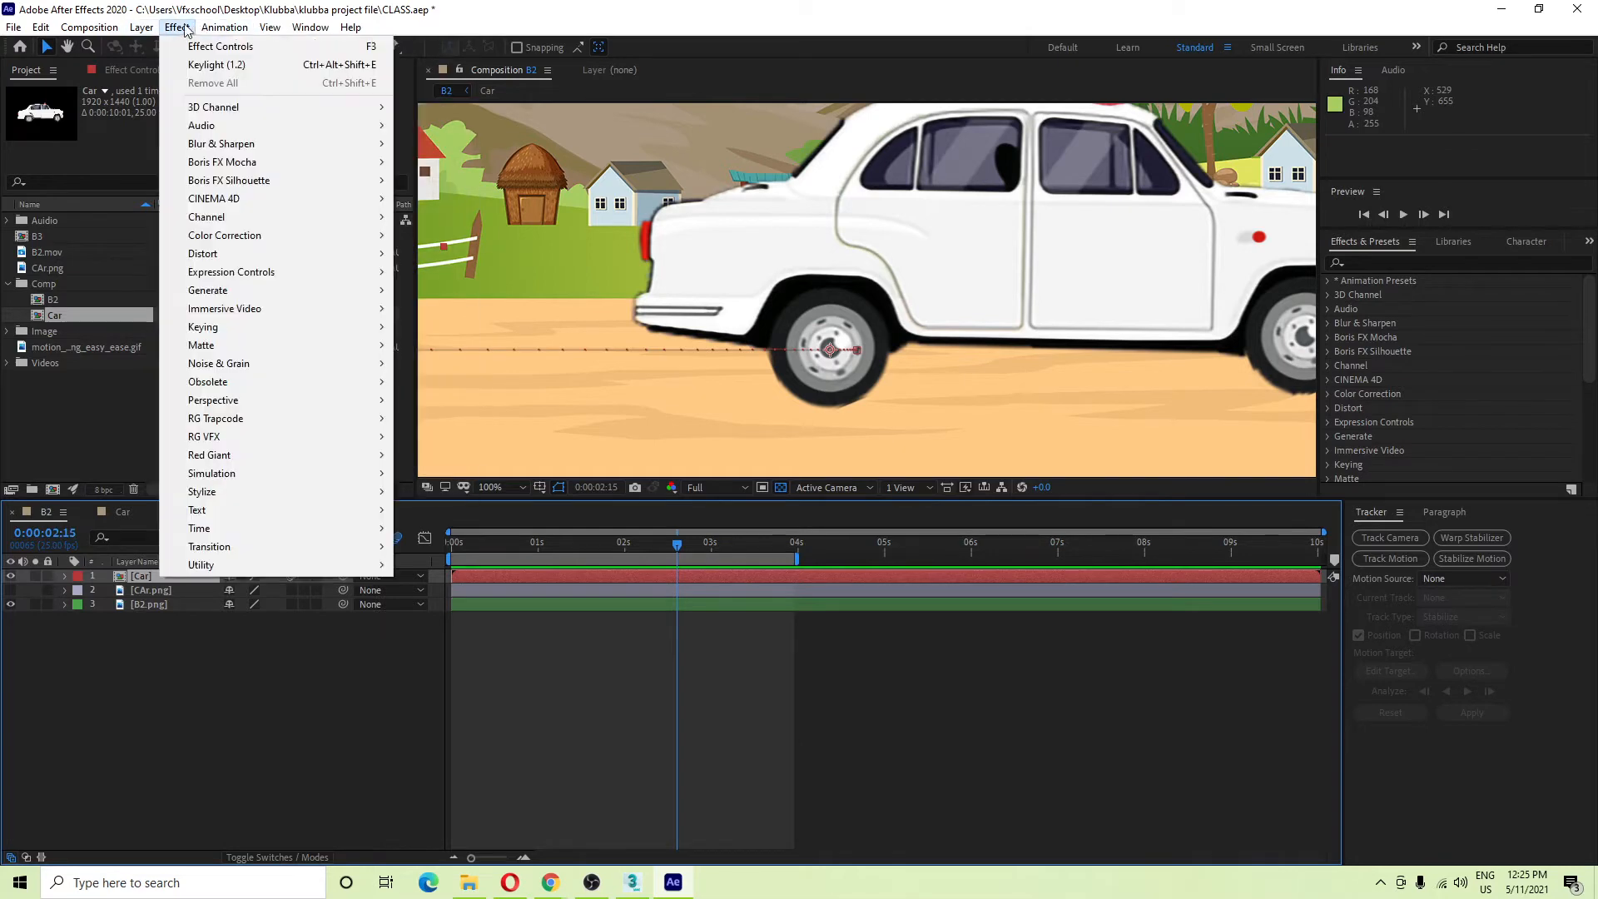
Browse the Effect menu's Blur & Sharpen category, then close the menu.
left_click(179, 28)
left_click(178, 28)
mouse_move(265, 144)
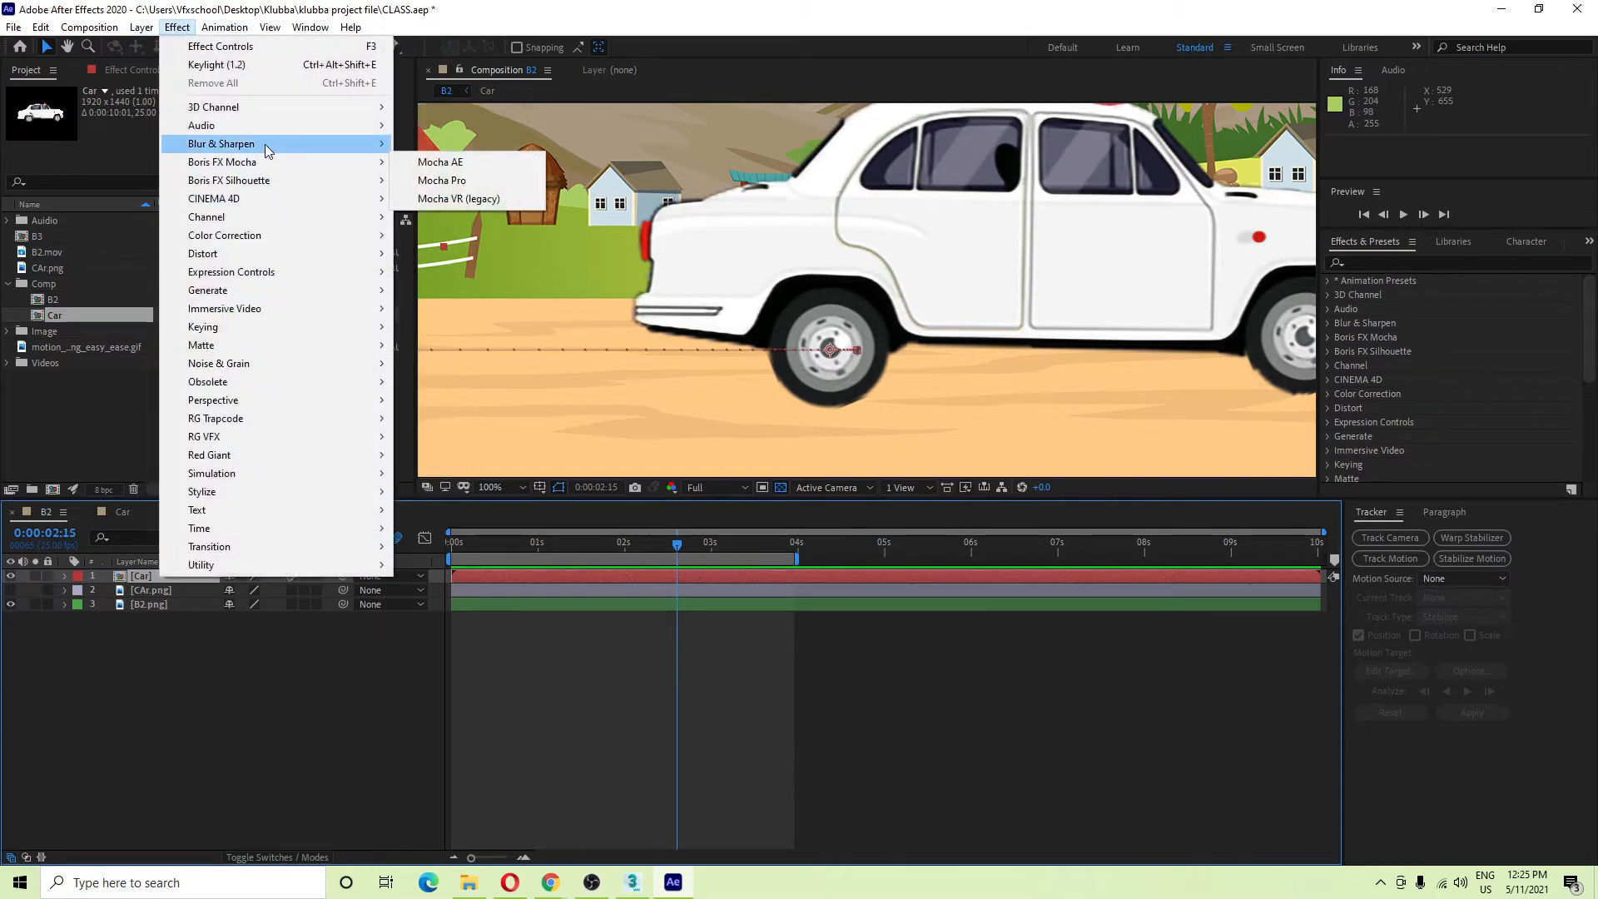
left_click(443, 164)
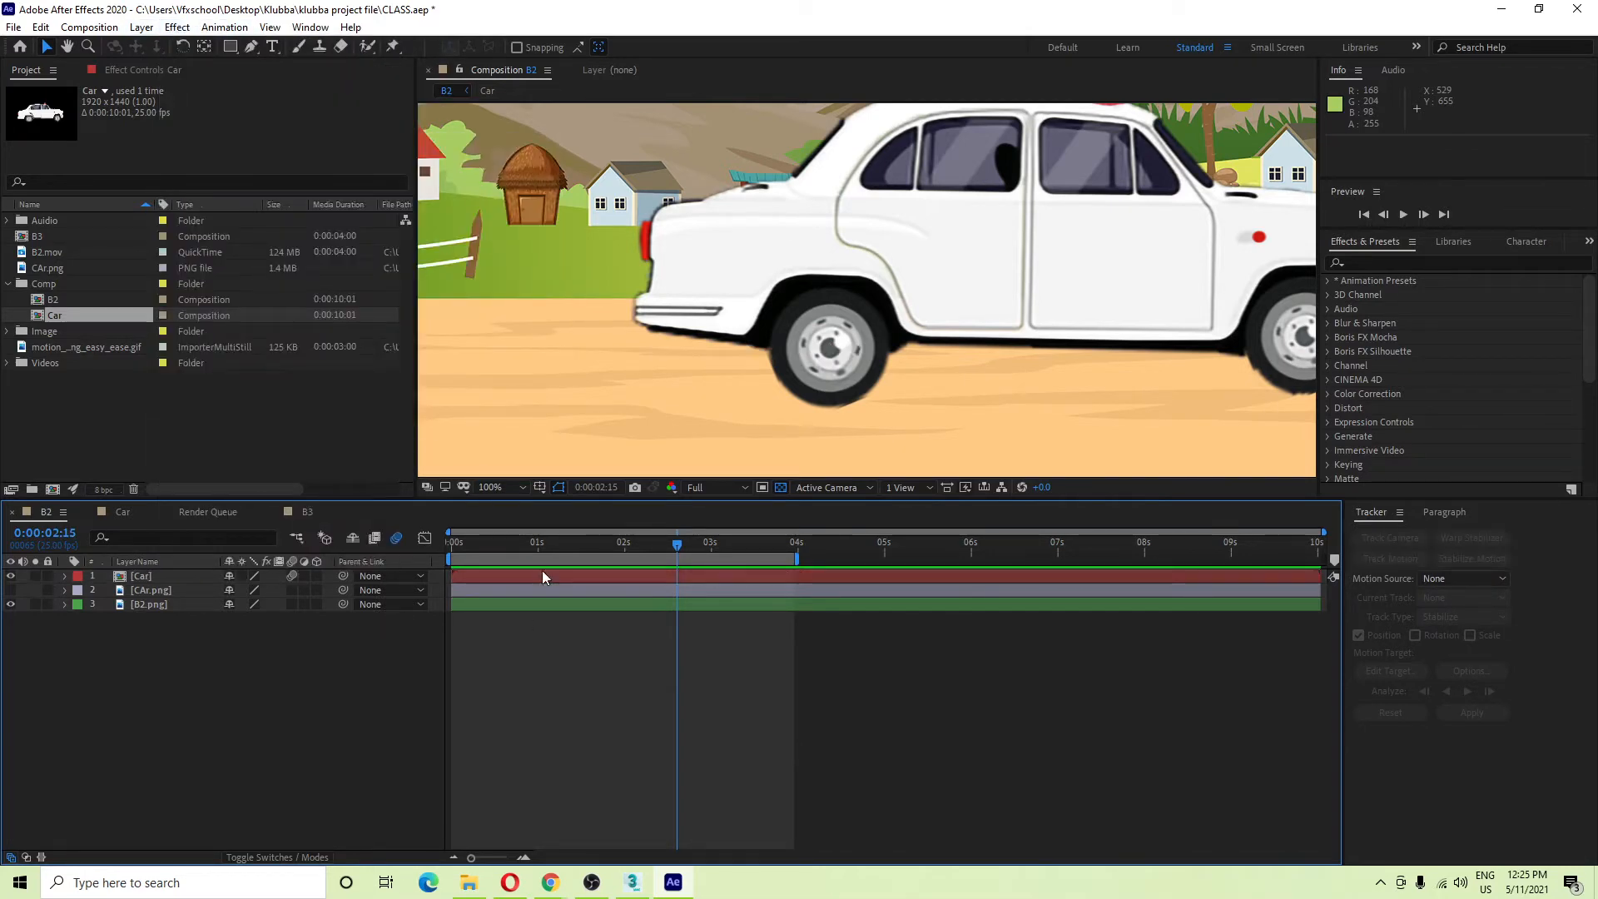
At 0:00:01:11, toggle the Car layer's motion blur off and on to compare, leaving it on.
key("Home")
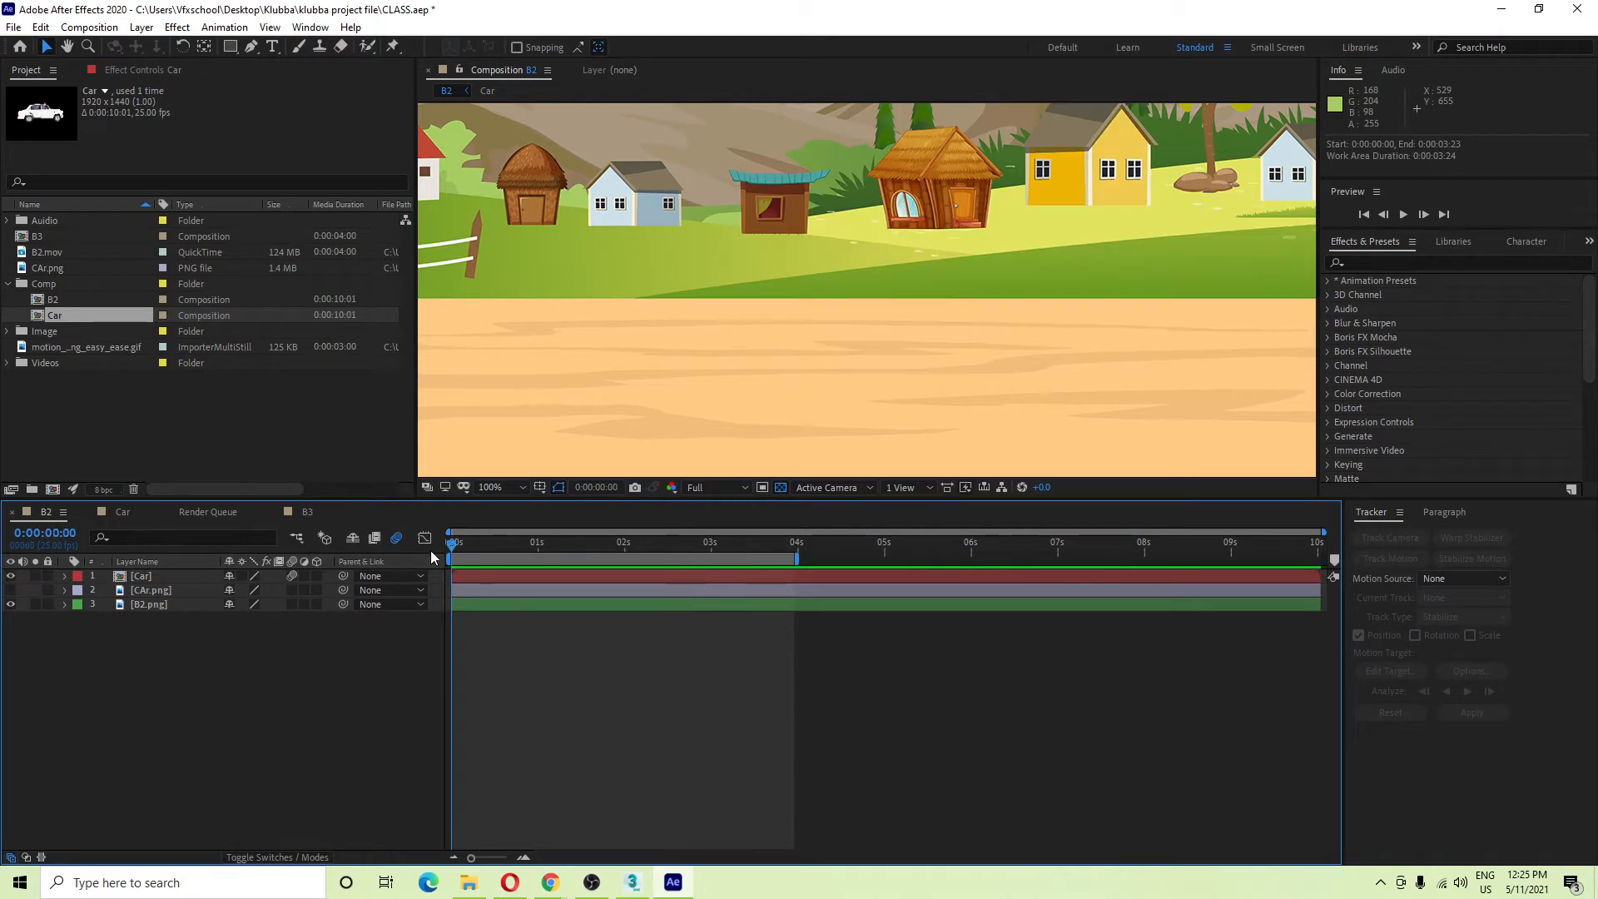
left_click_drag(452, 546, 576, 546)
scroll(636, 333, "down", 1)
left_click_drag(647, 316, 738, 337)
scroll(749, 279, "up", 1)
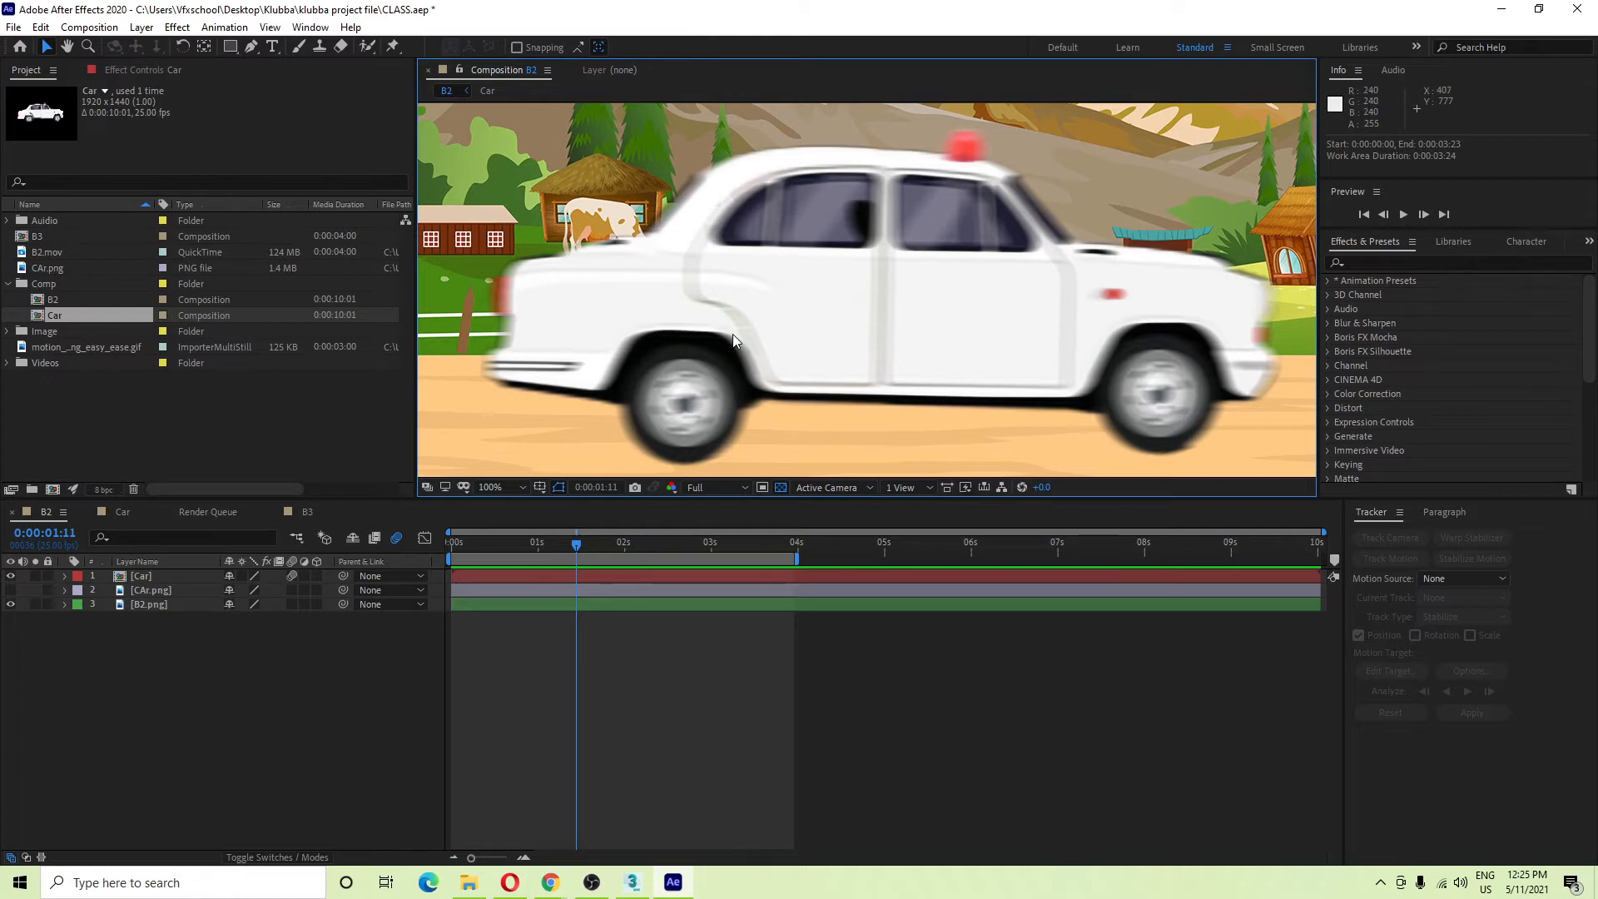
left_click(291, 576)
left_click(291, 575)
left_click(292, 574)
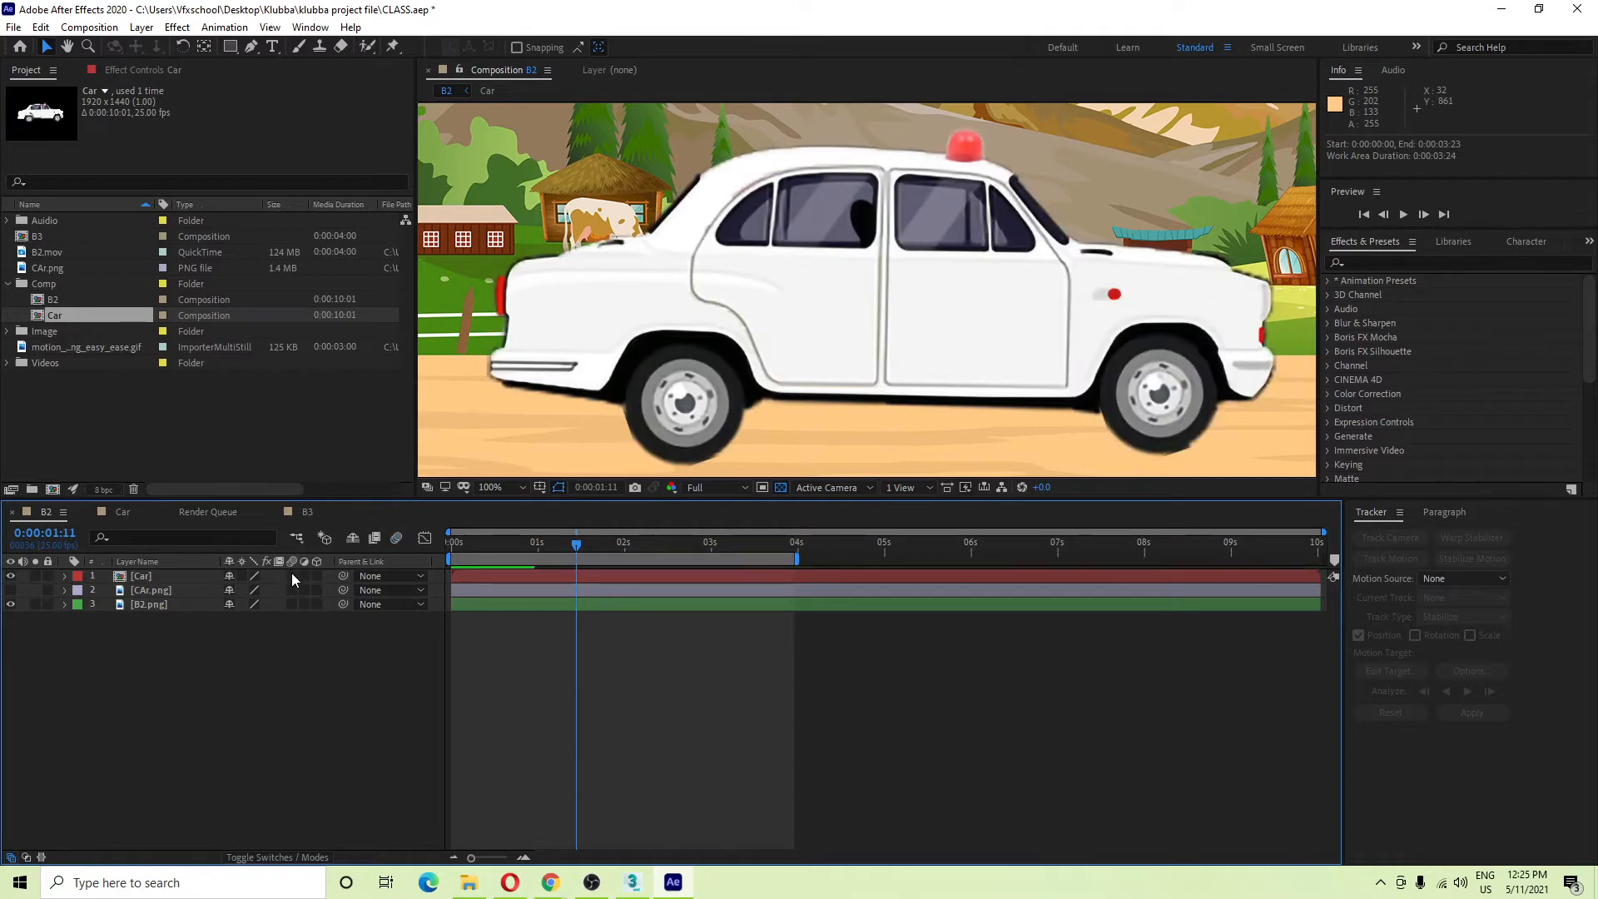
left_click(291, 574)
left_click(292, 574)
left_click(291, 575)
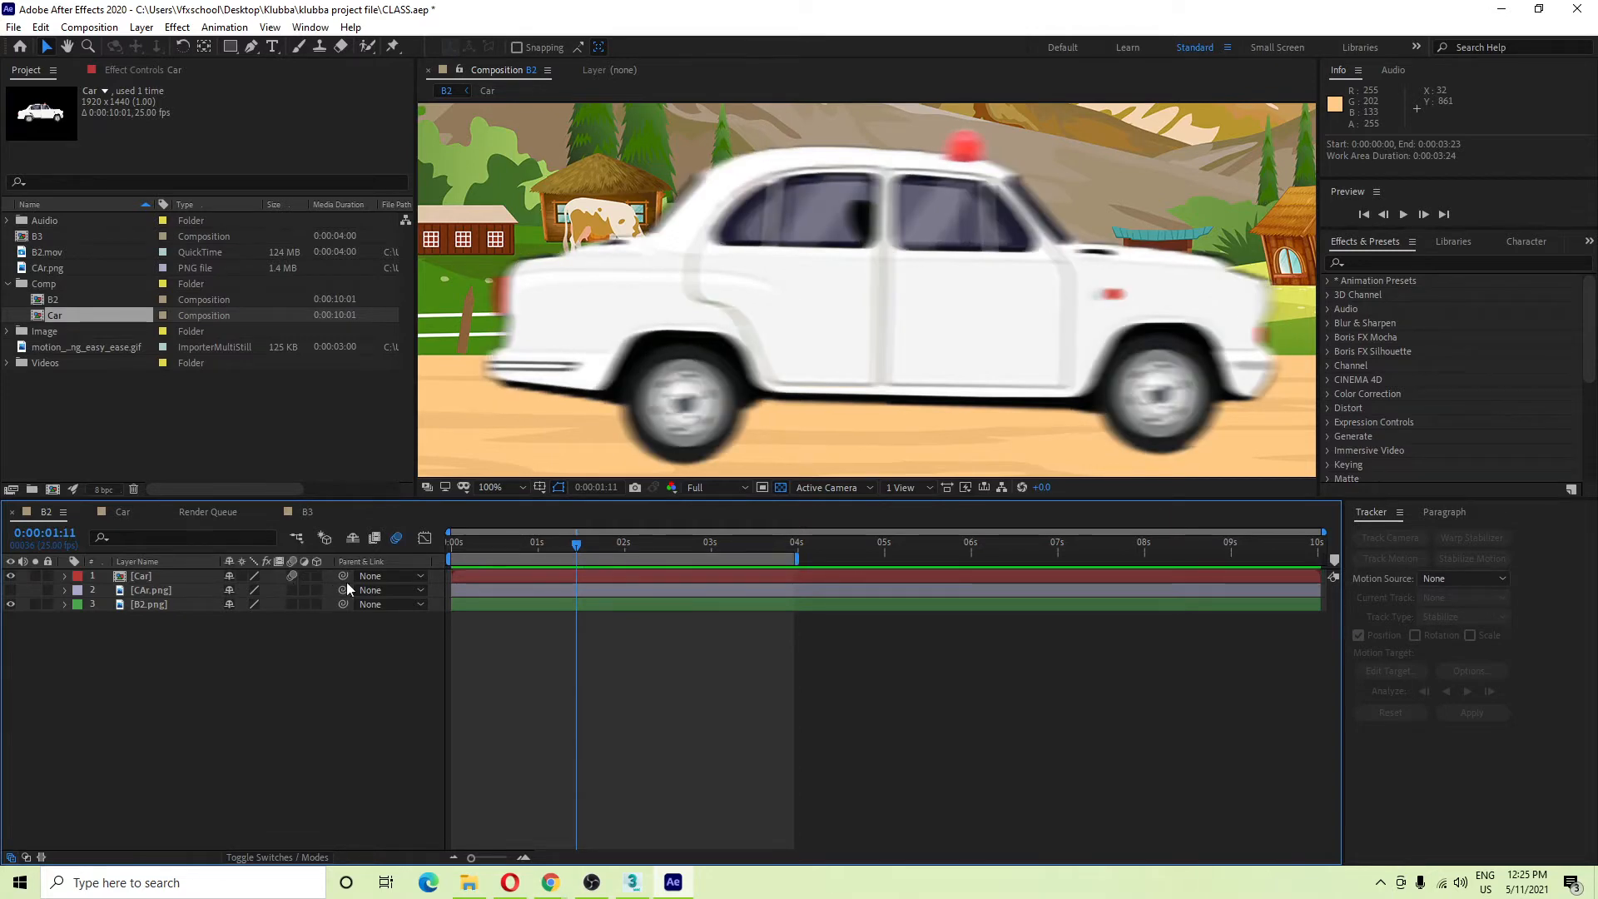
Preview the car animation twice from the start, stopping at 0:00:01:17.
key("space")
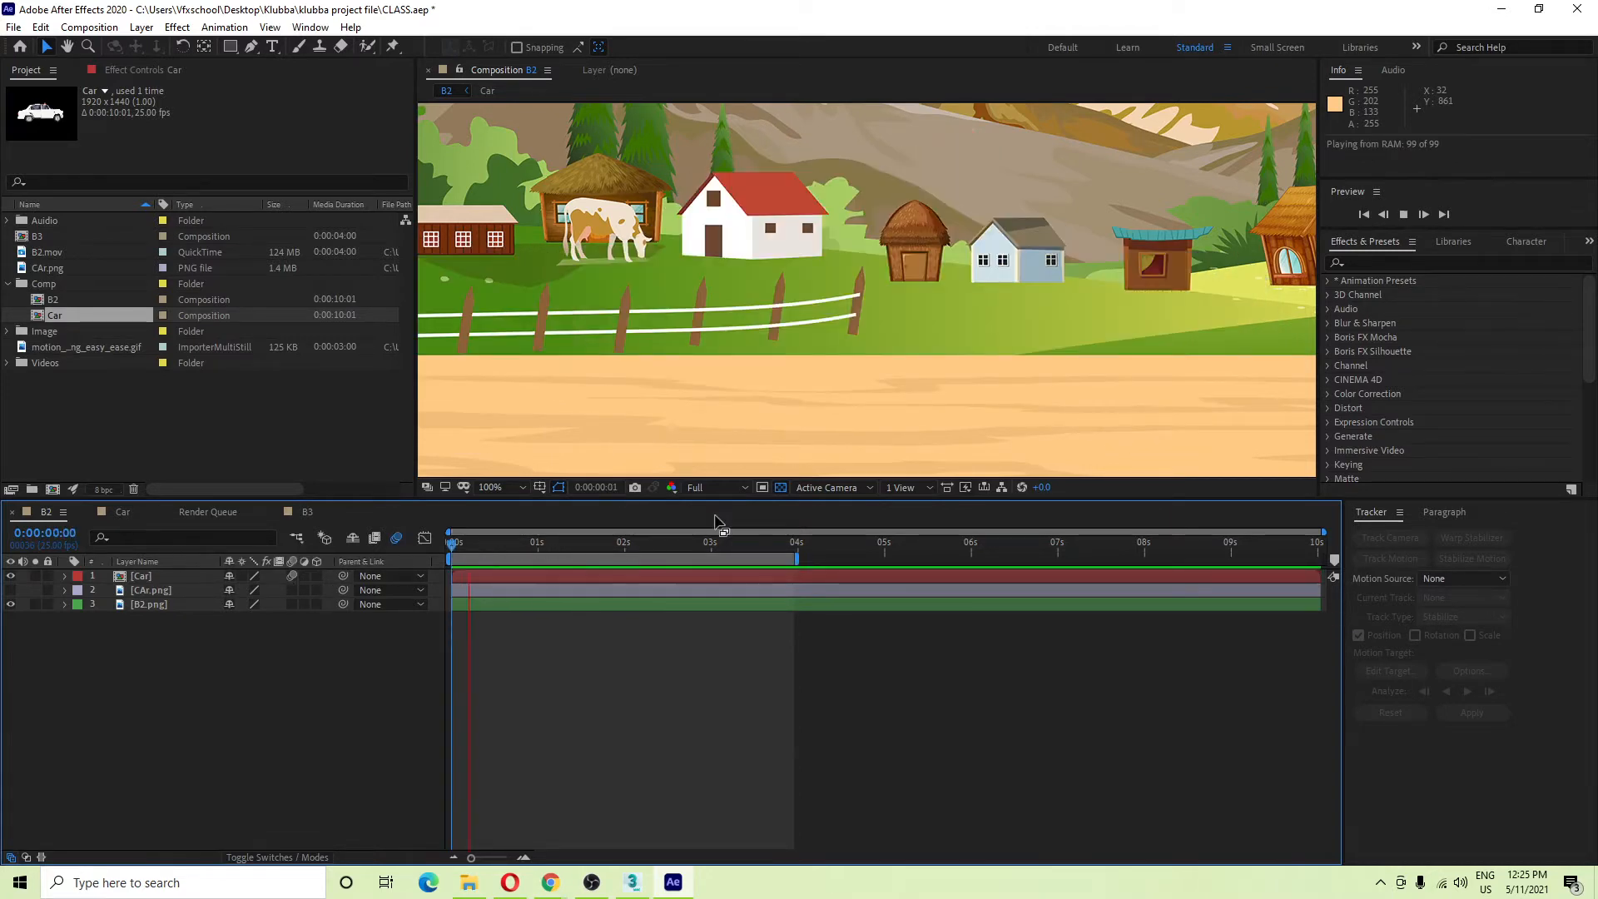
scroll(777, 371, "down", 4)
scroll(781, 366, "up", 2)
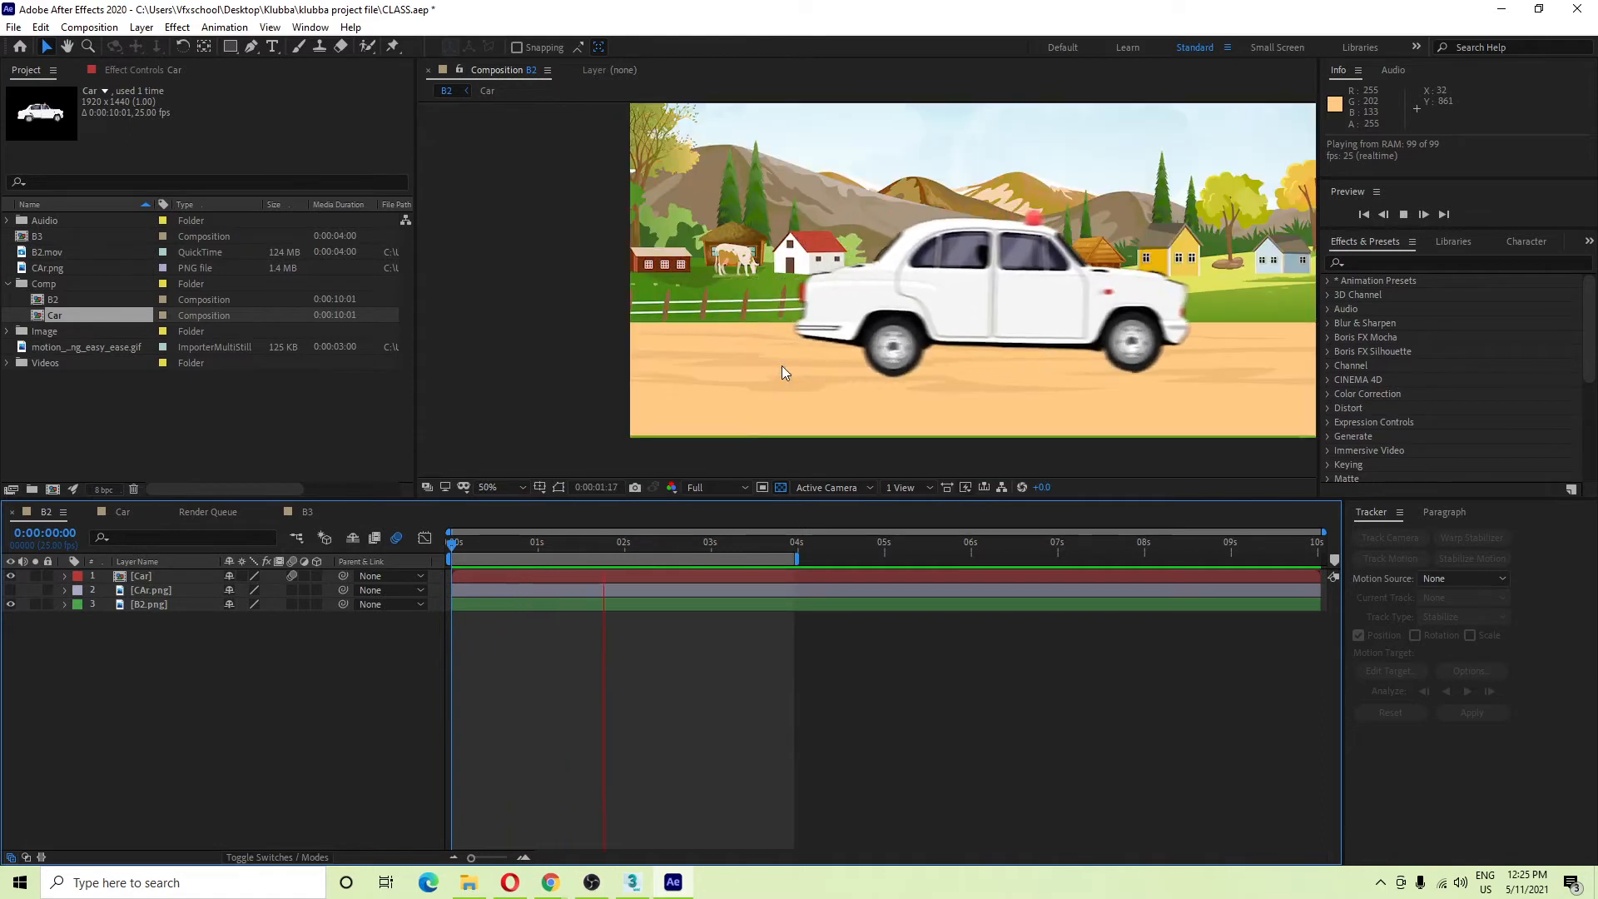
key("space")
left_click_drag(731, 367, 714, 374)
left_click_drag(642, 545, 296, 547)
key("space")
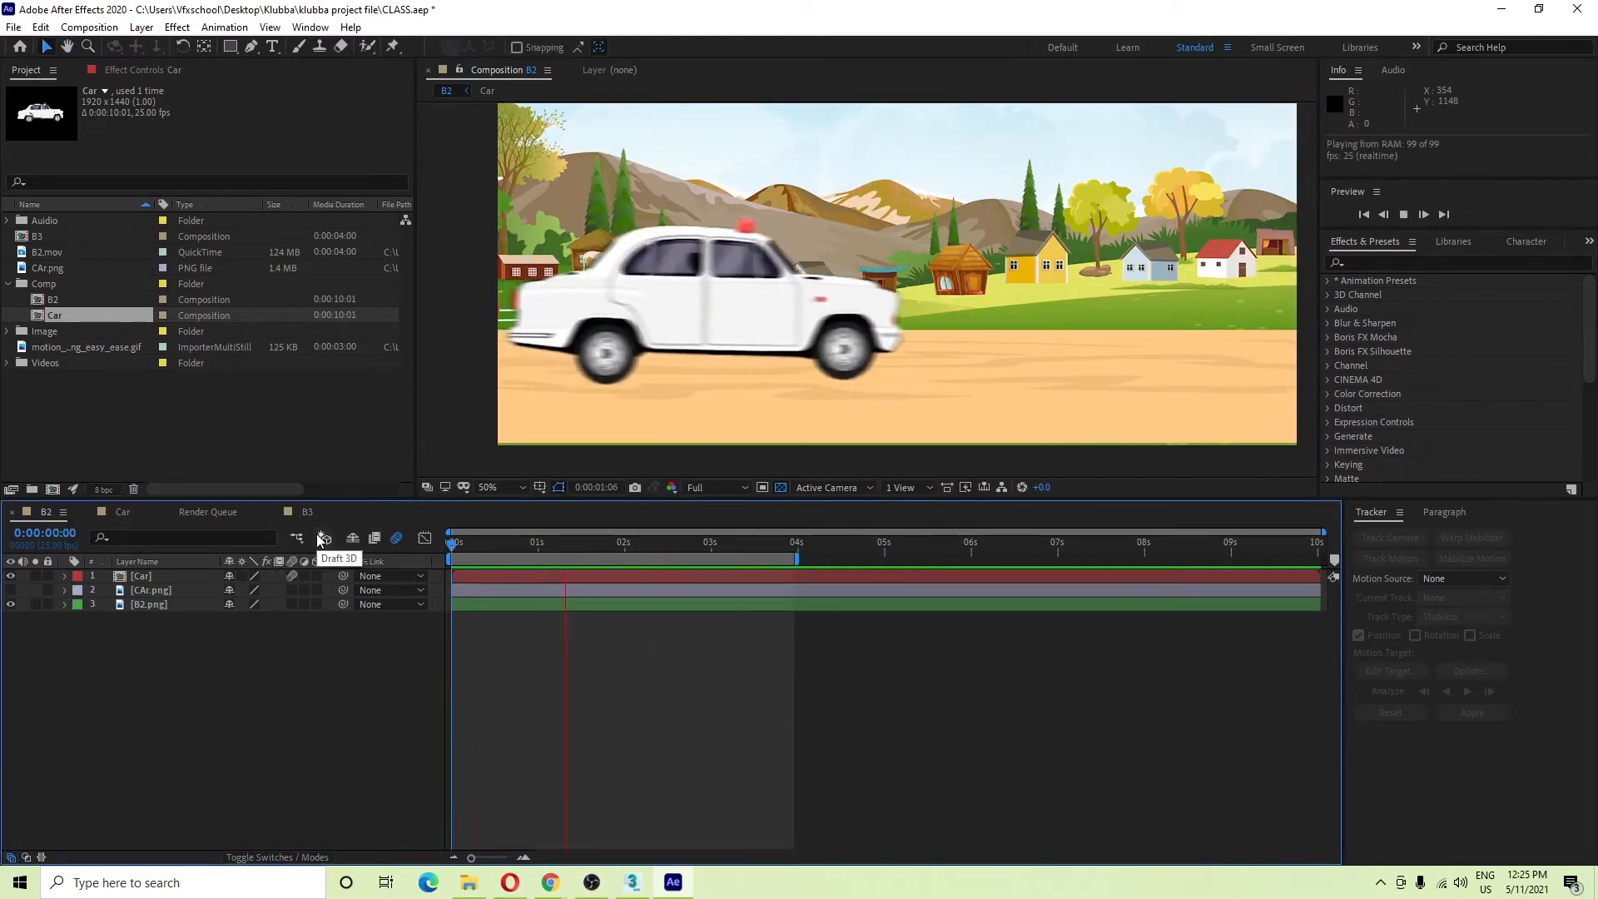
key("space")
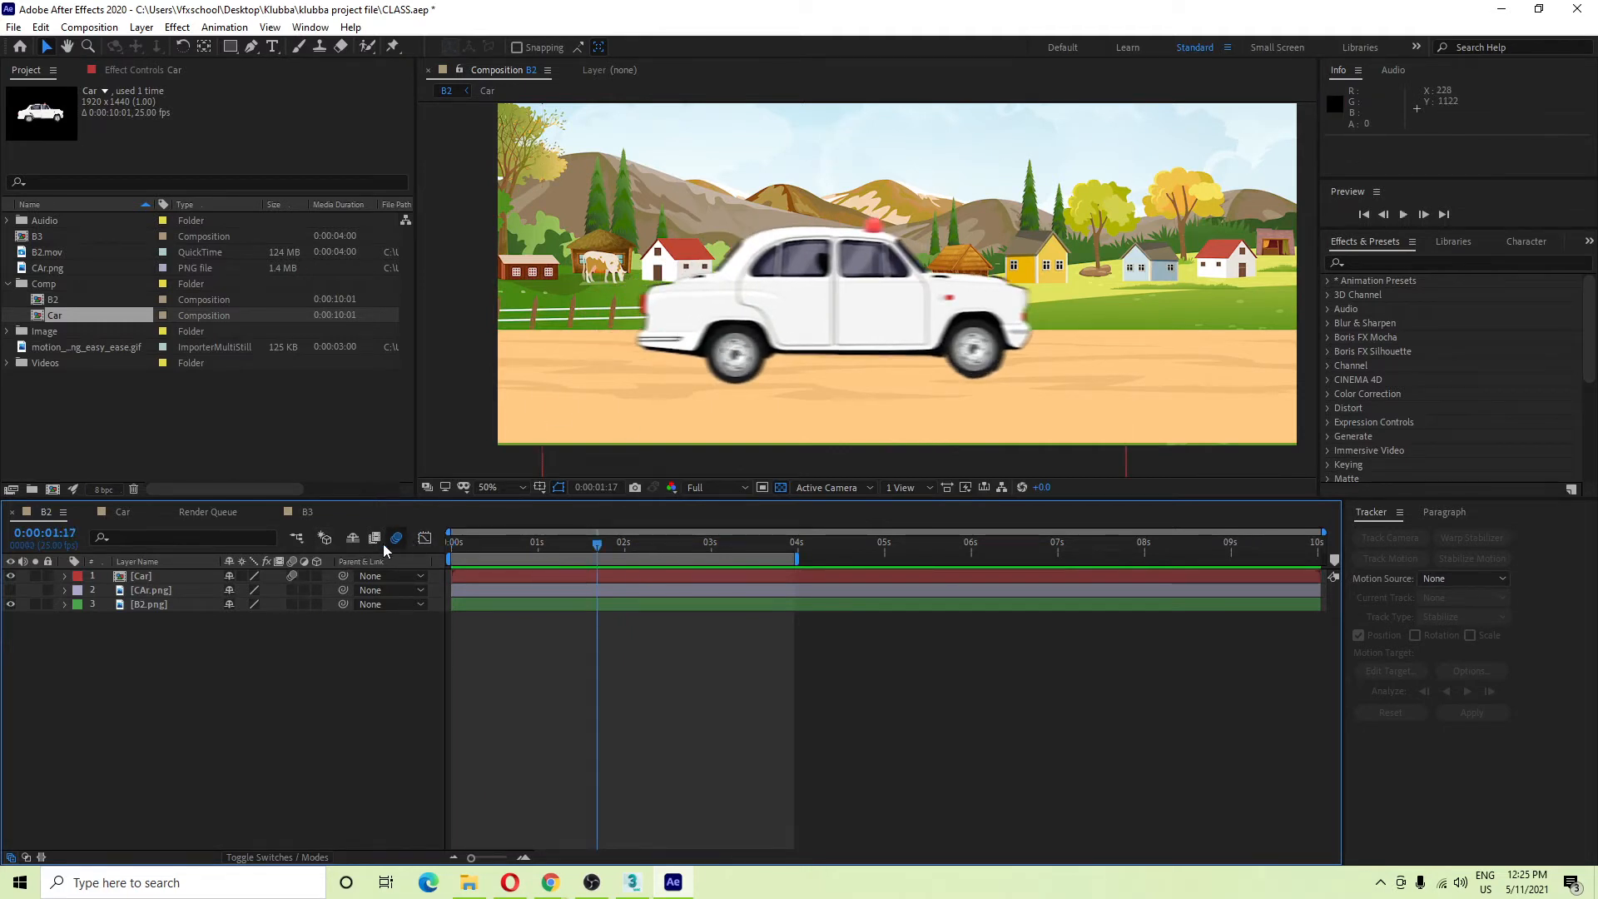
Enable motion blur on the CAr.png and B2.png layers too, then preview from the start.
left_click(292, 576)
left_click(290, 579)
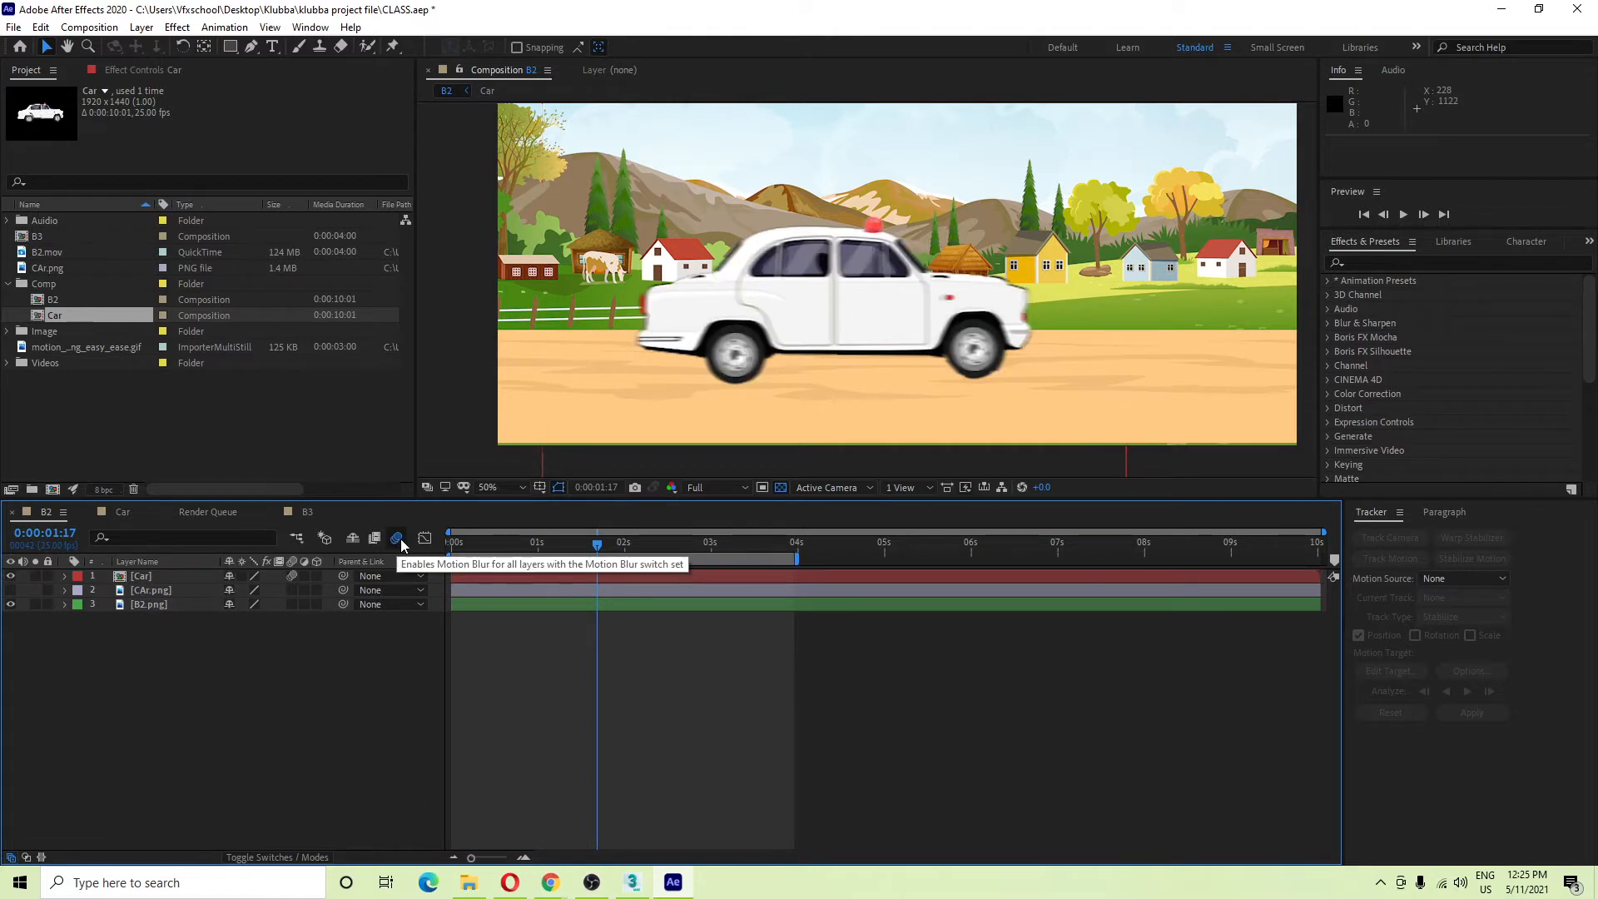
left_click(292, 589)
left_click(292, 603)
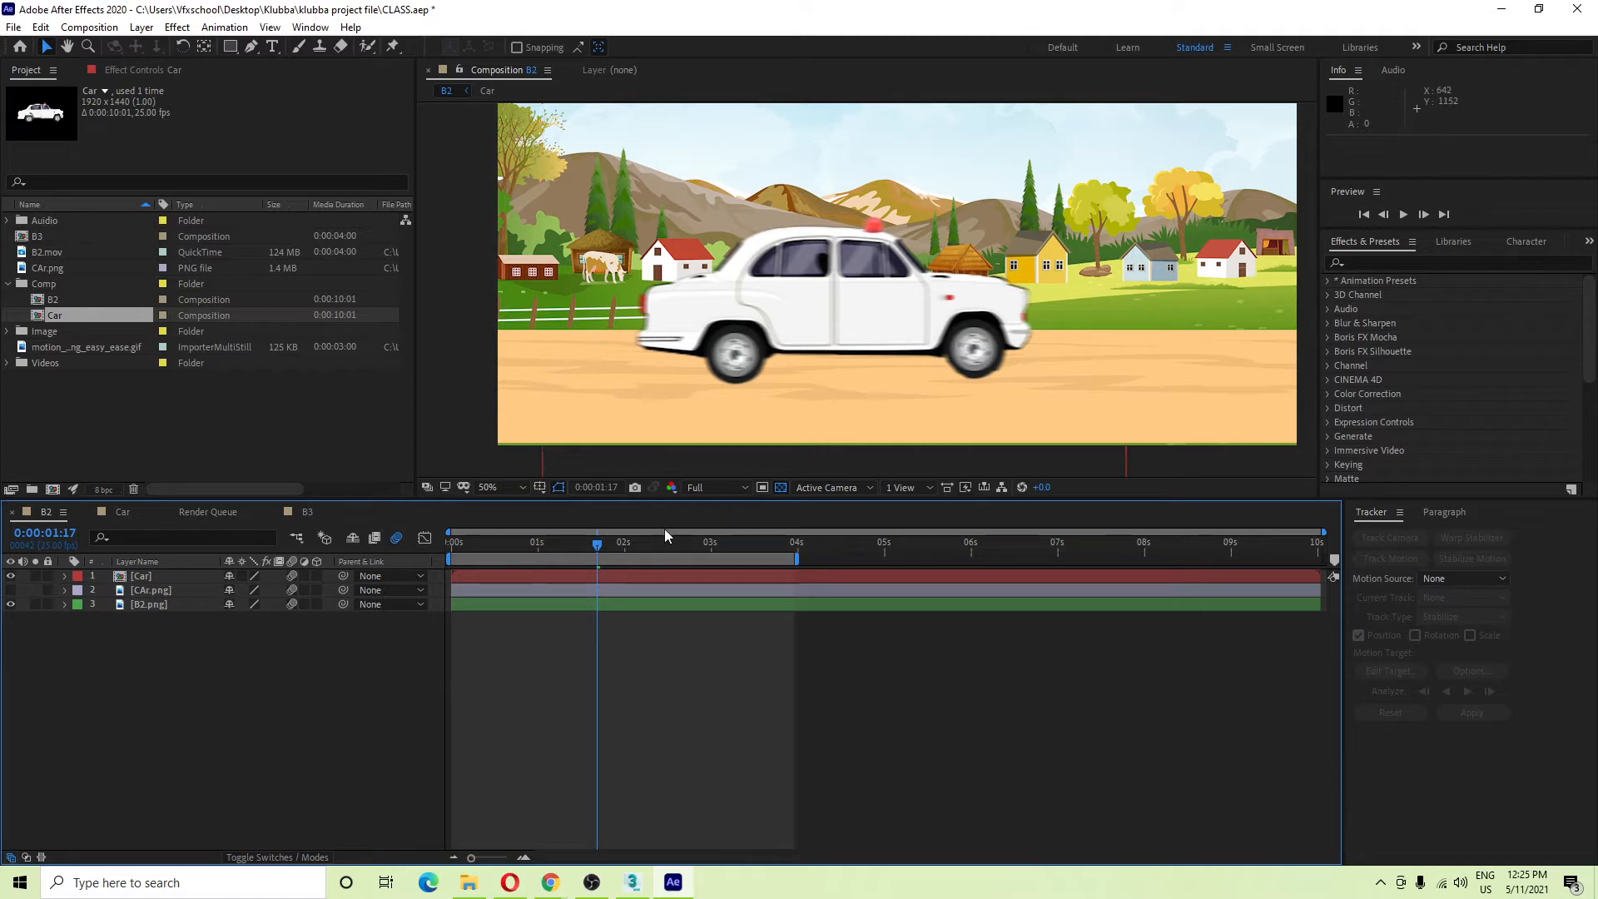
left_click_drag(450, 533, 433, 549)
key("space")
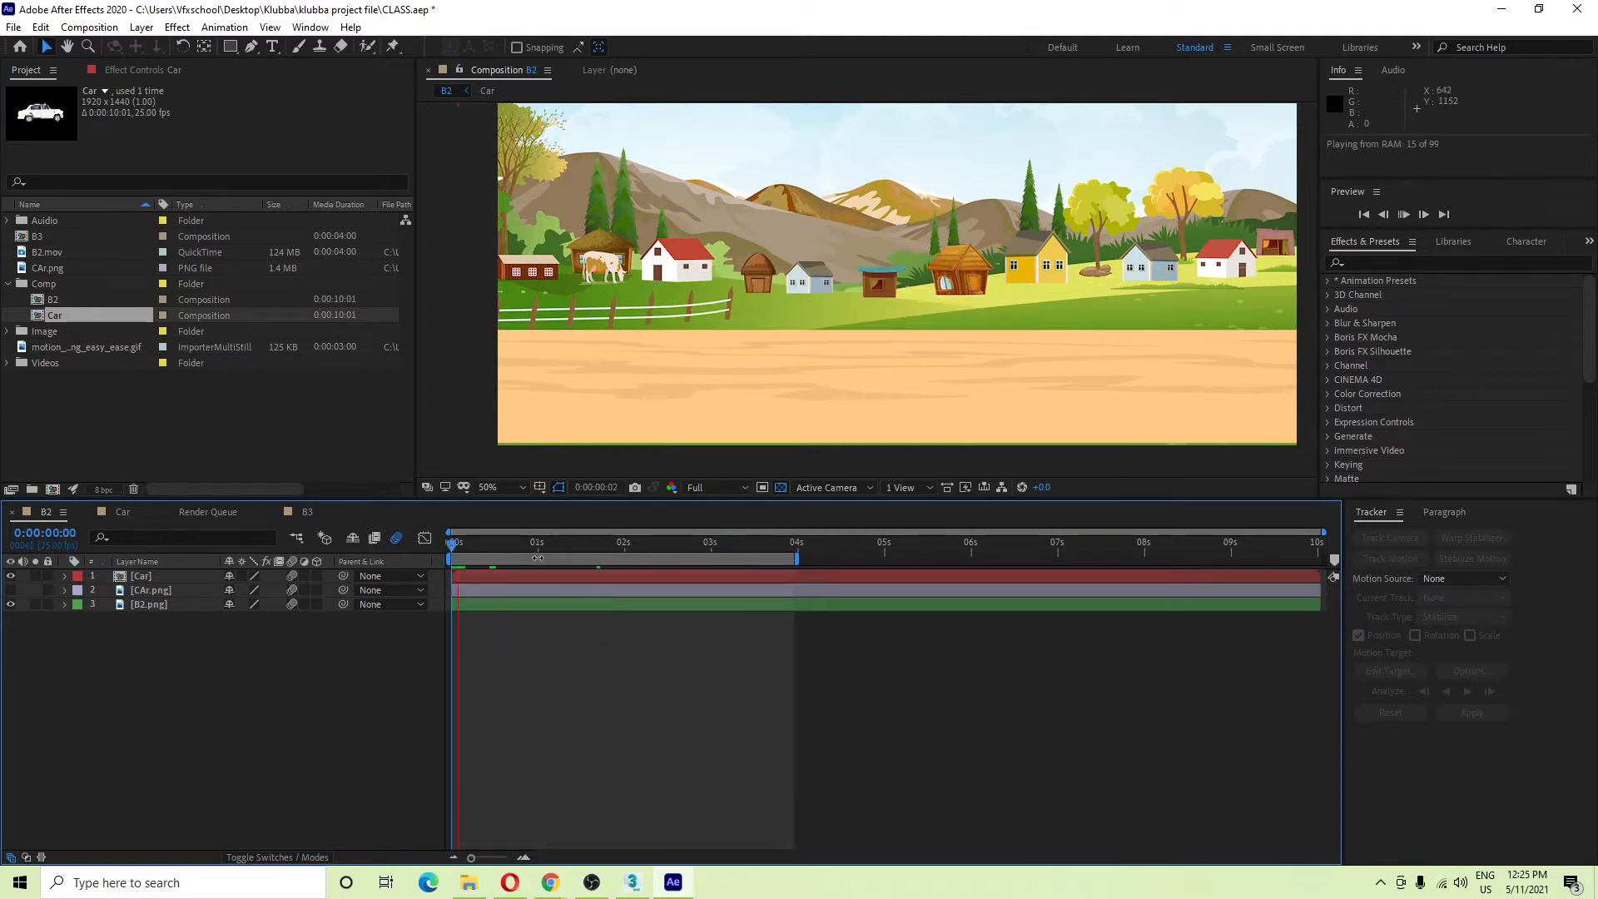
Switch to the Google Meet tab, admit the waiting join request, then minimise Chrome.
mouse_move(558, 889)
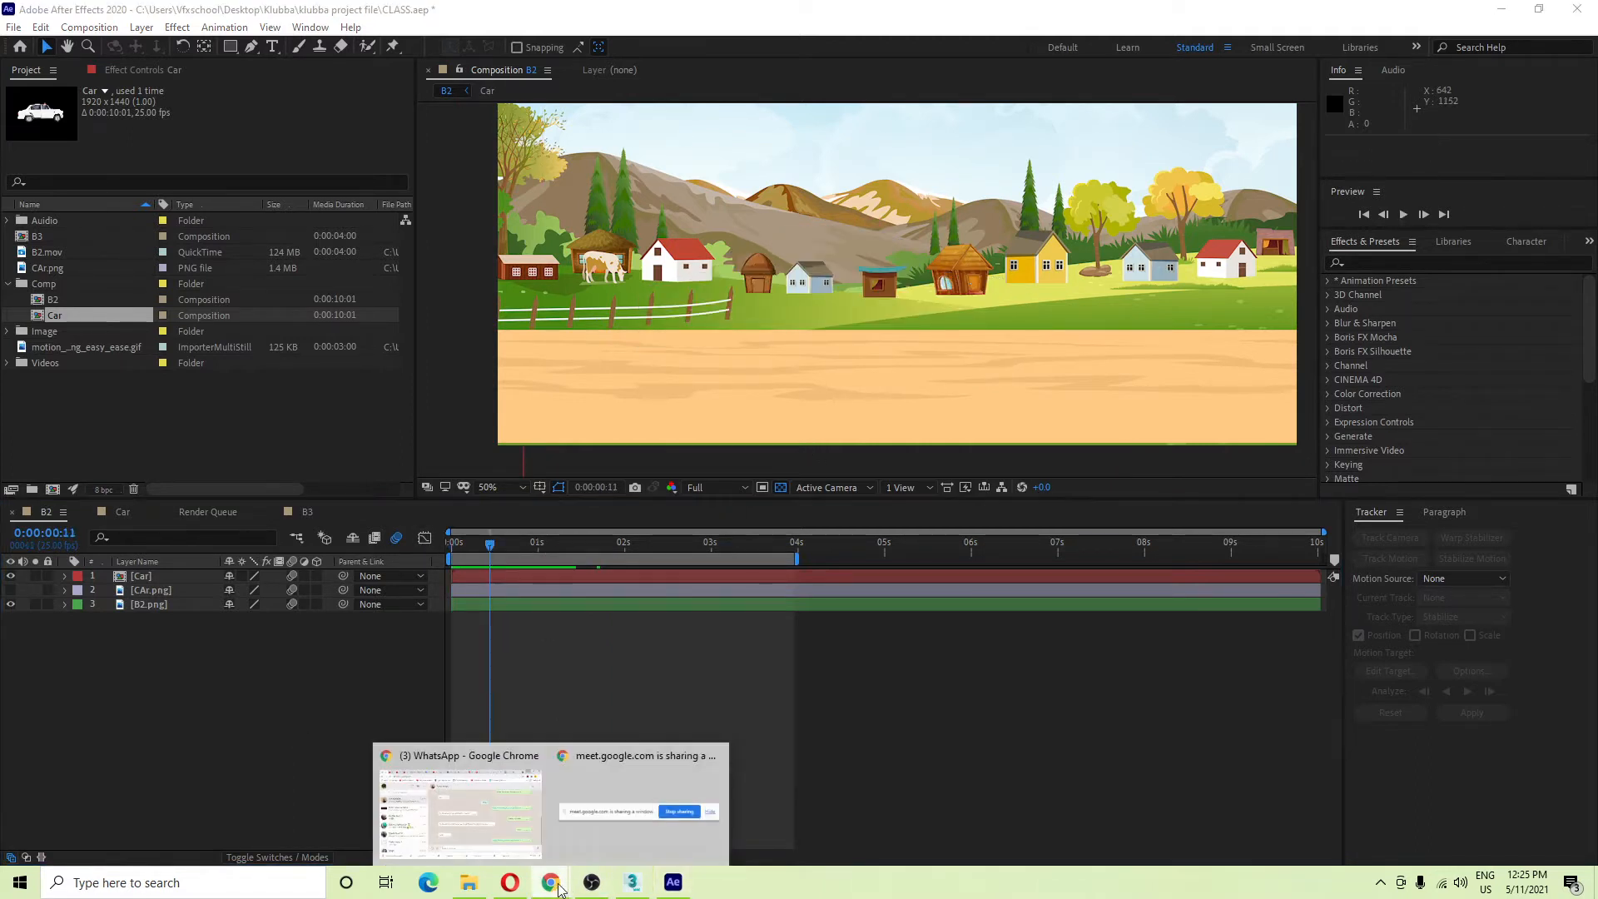
left_click(493, 816)
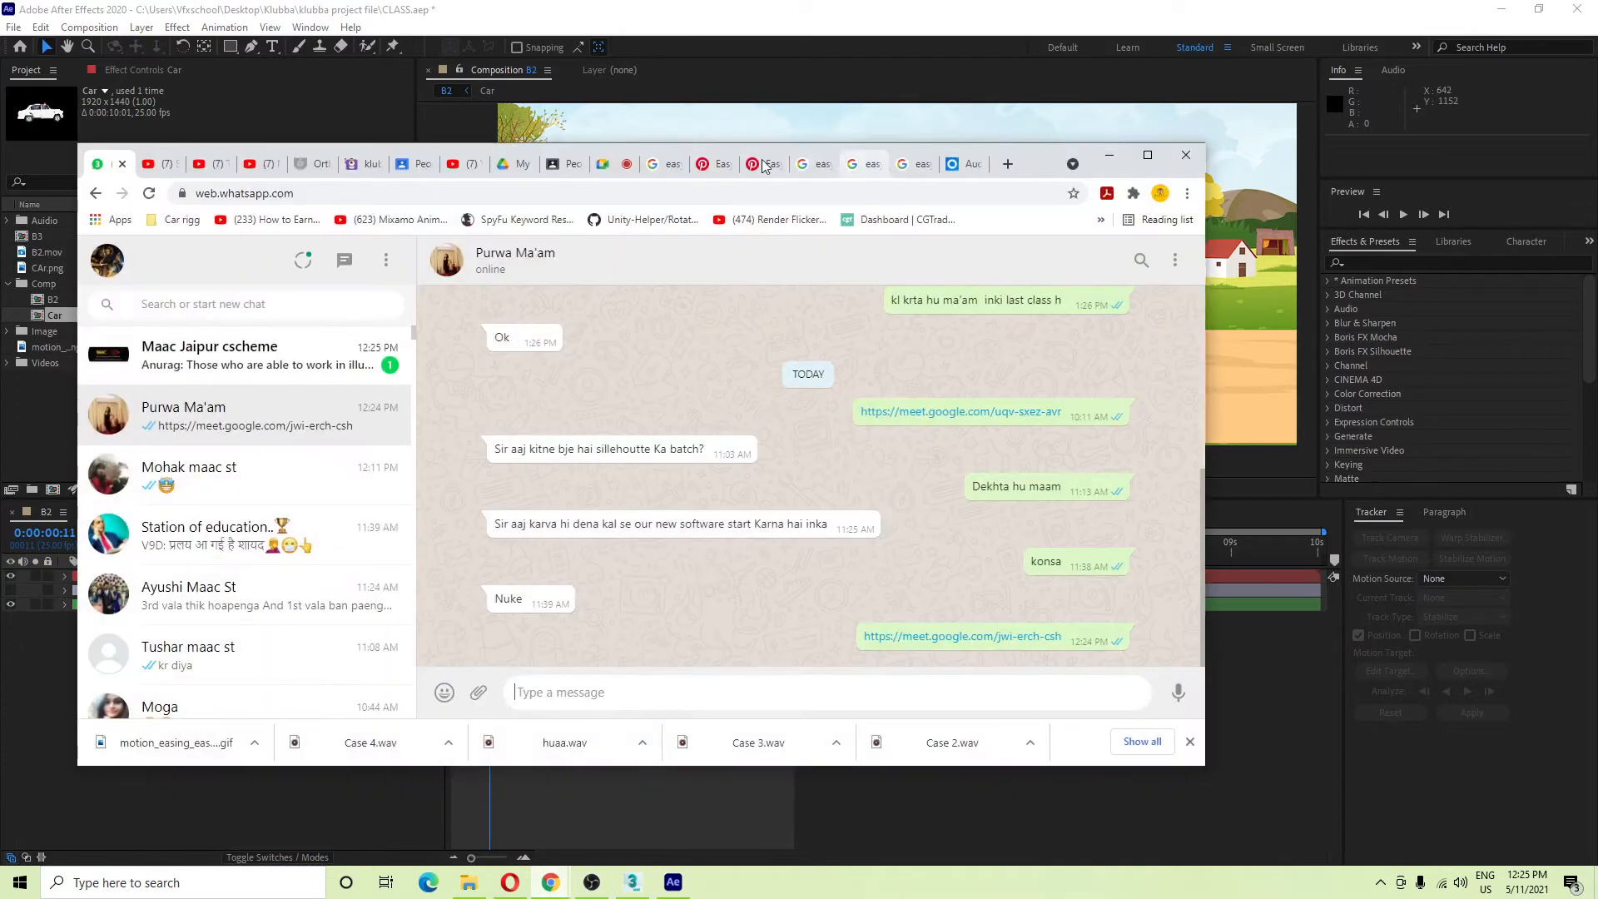
left_click(606, 164)
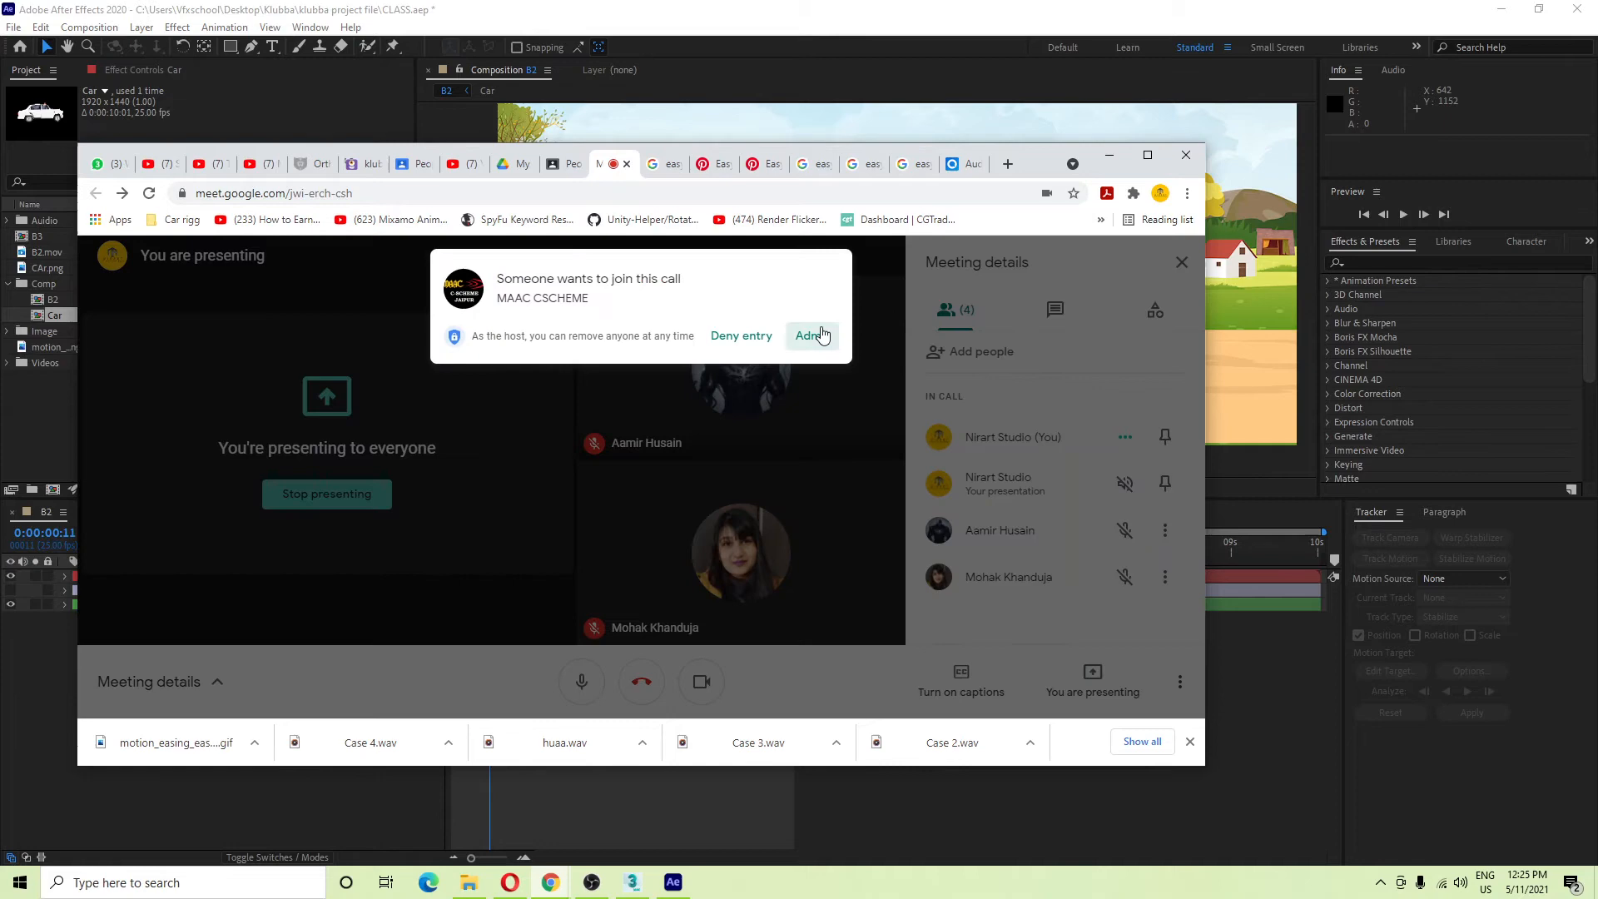
left_click(815, 337)
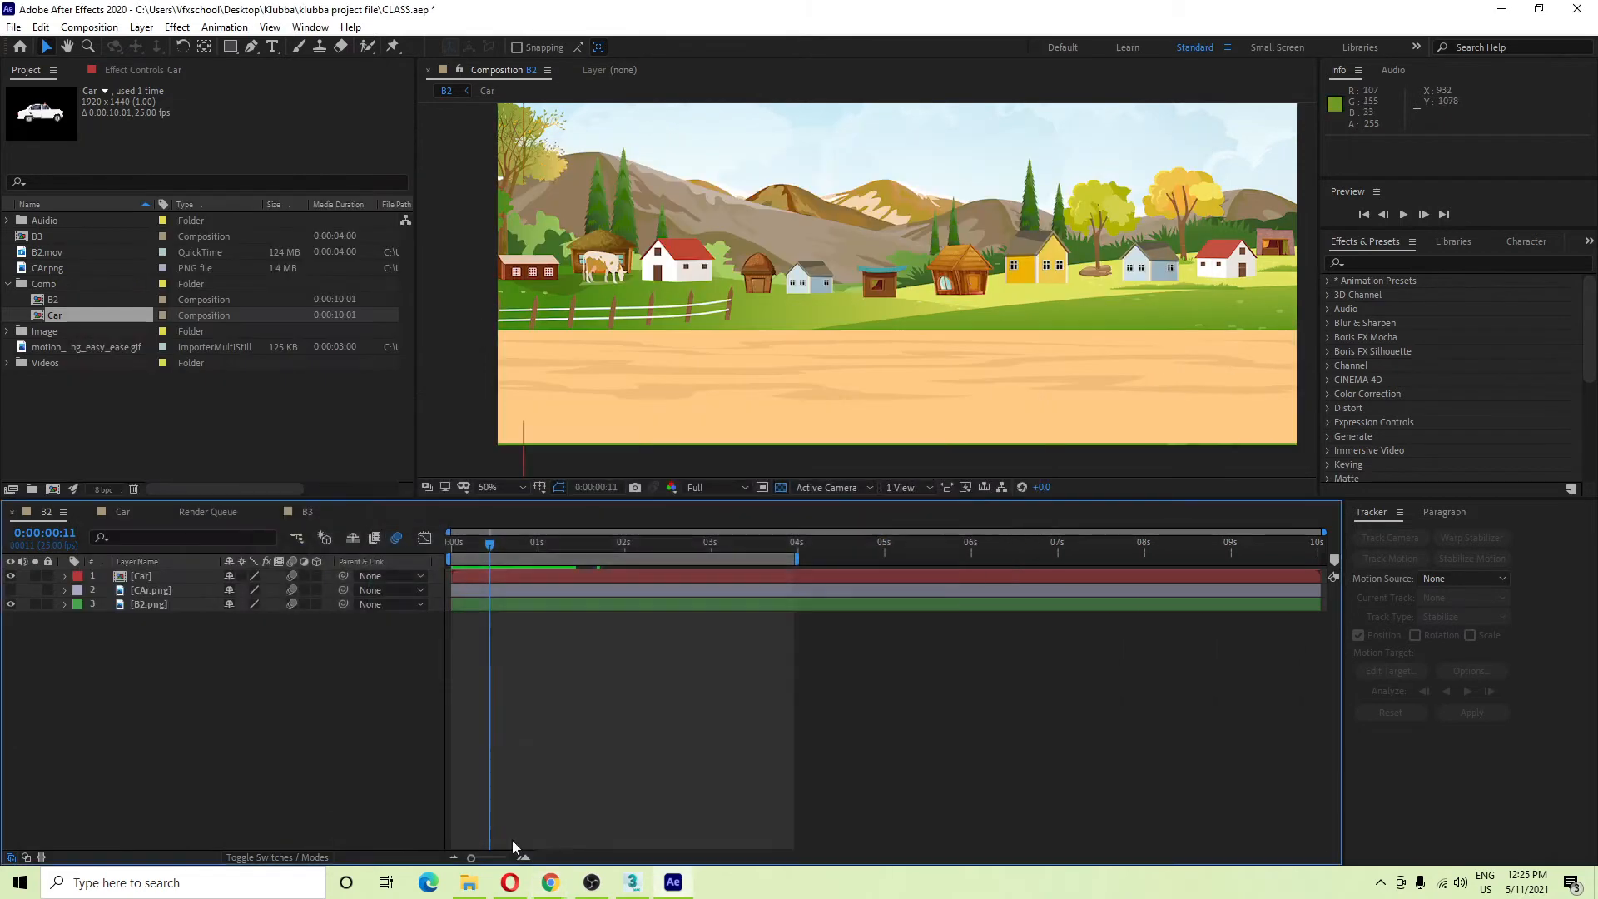
left_click(1109, 156)
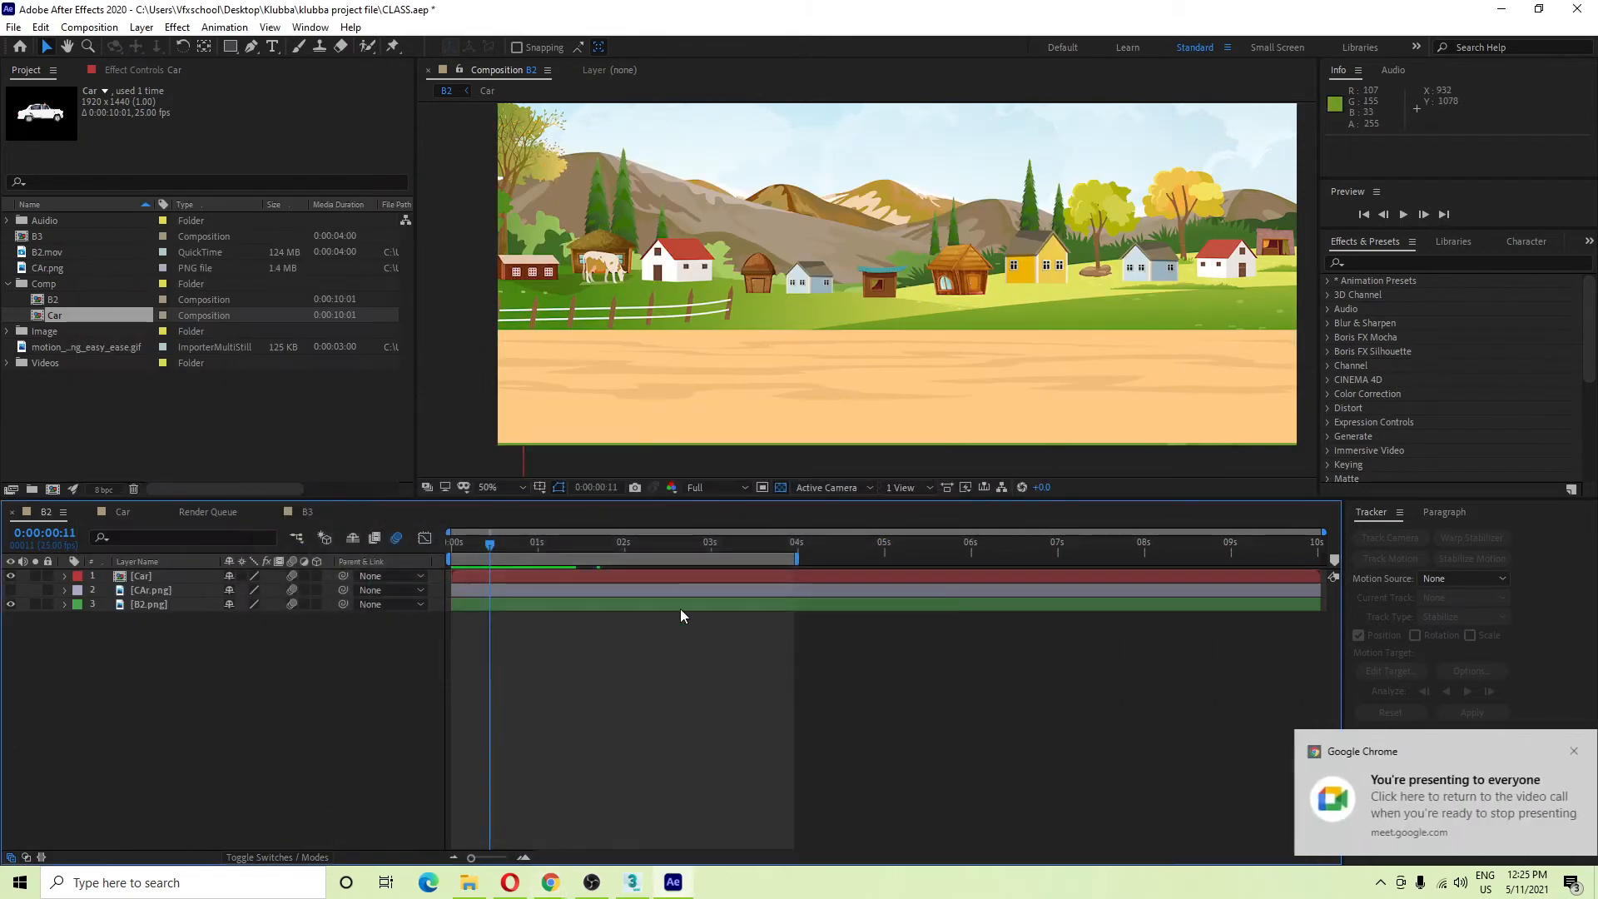
At 0:00:00:16, turn on composition motion blur and preview the car from the start.
left_click_drag(498, 543, 451, 543)
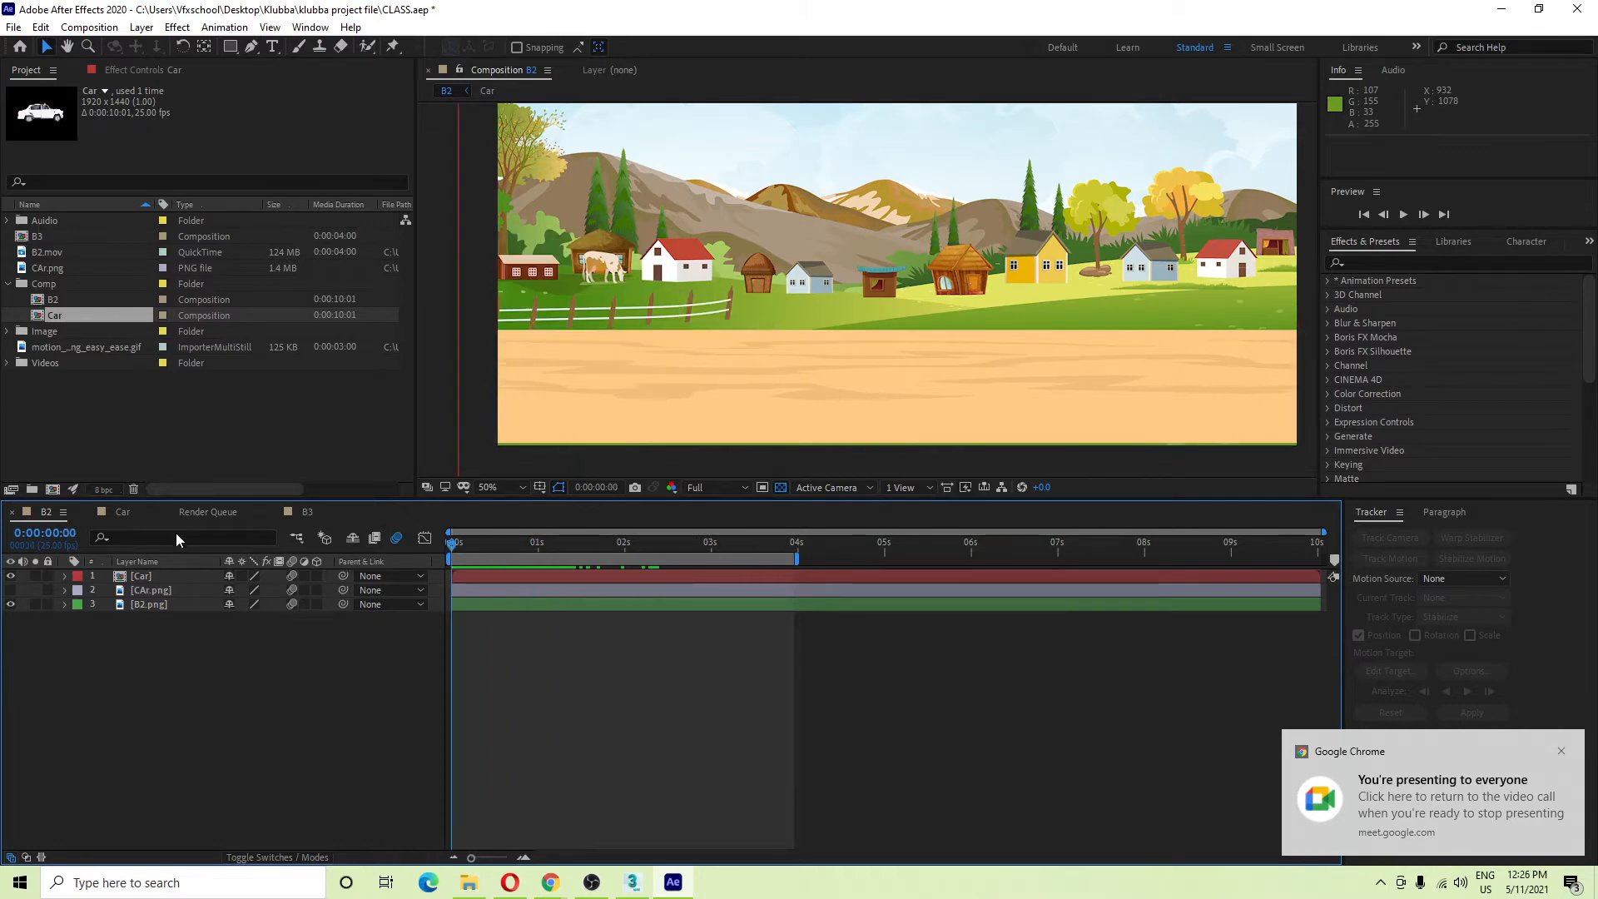
left_click(397, 538)
key("space")
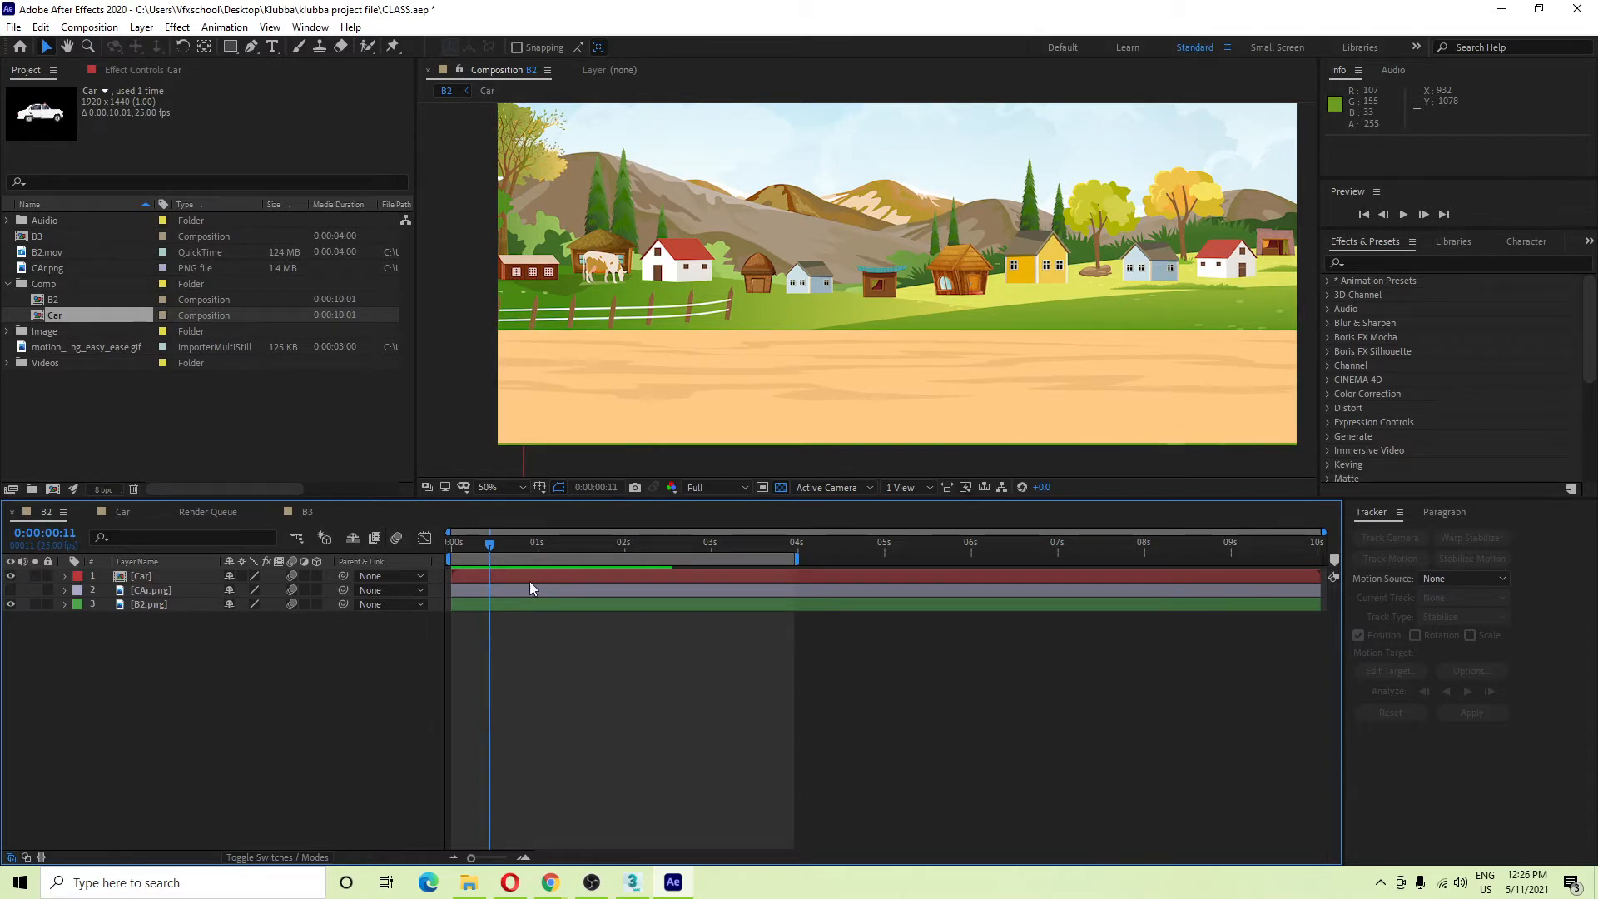
left_click_drag(489, 545, 444, 550)
key("space")
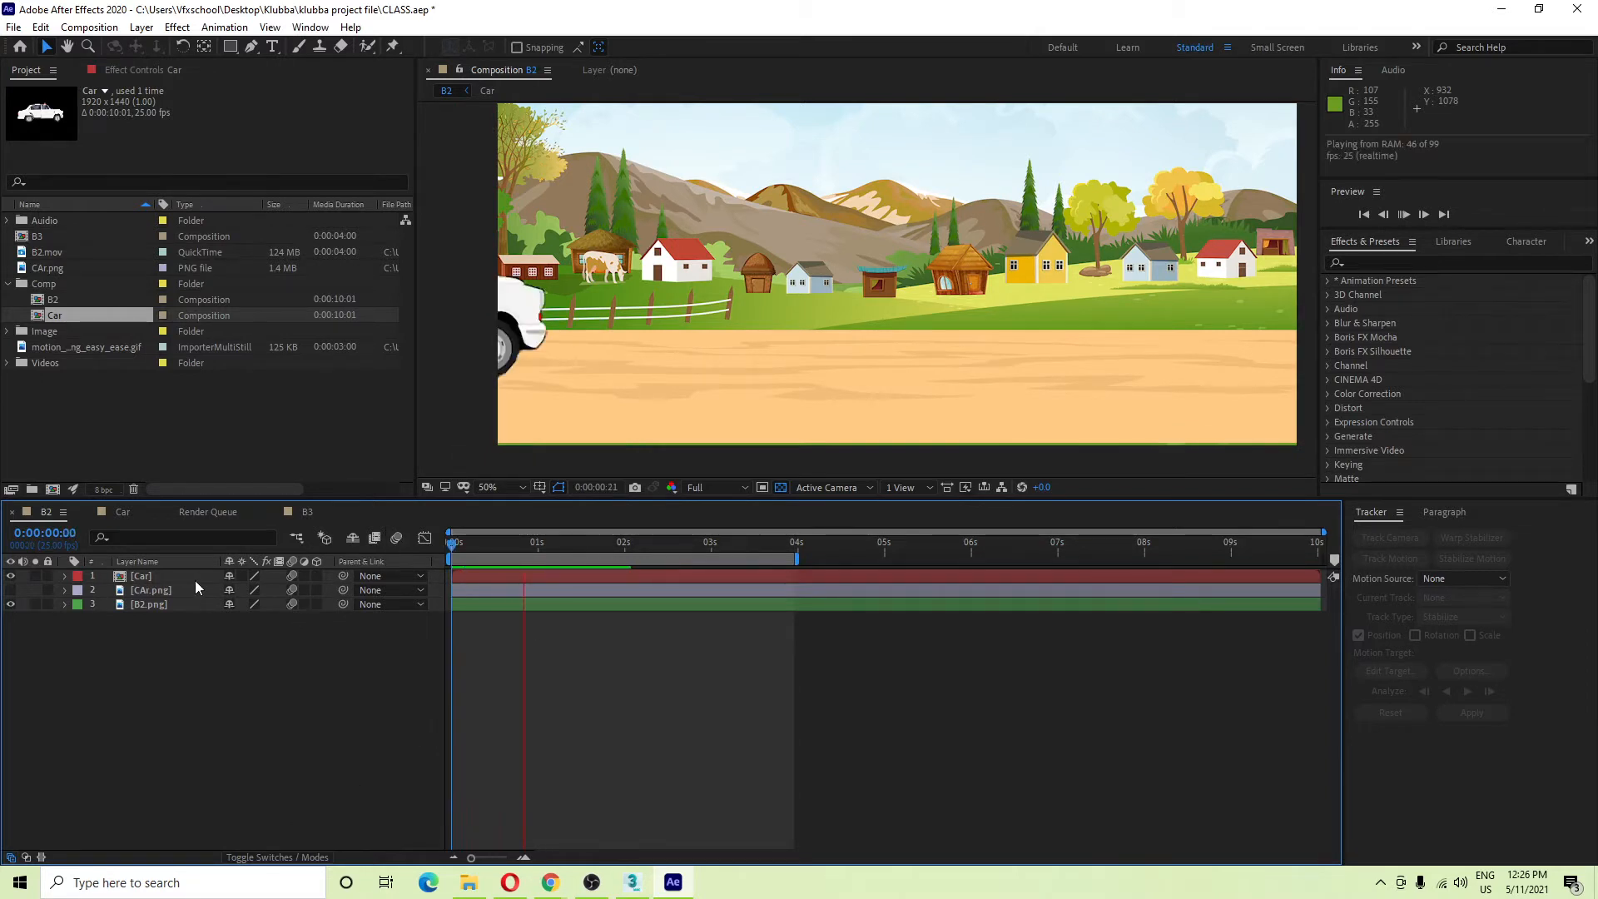
key("space")
key("space")
key("space")
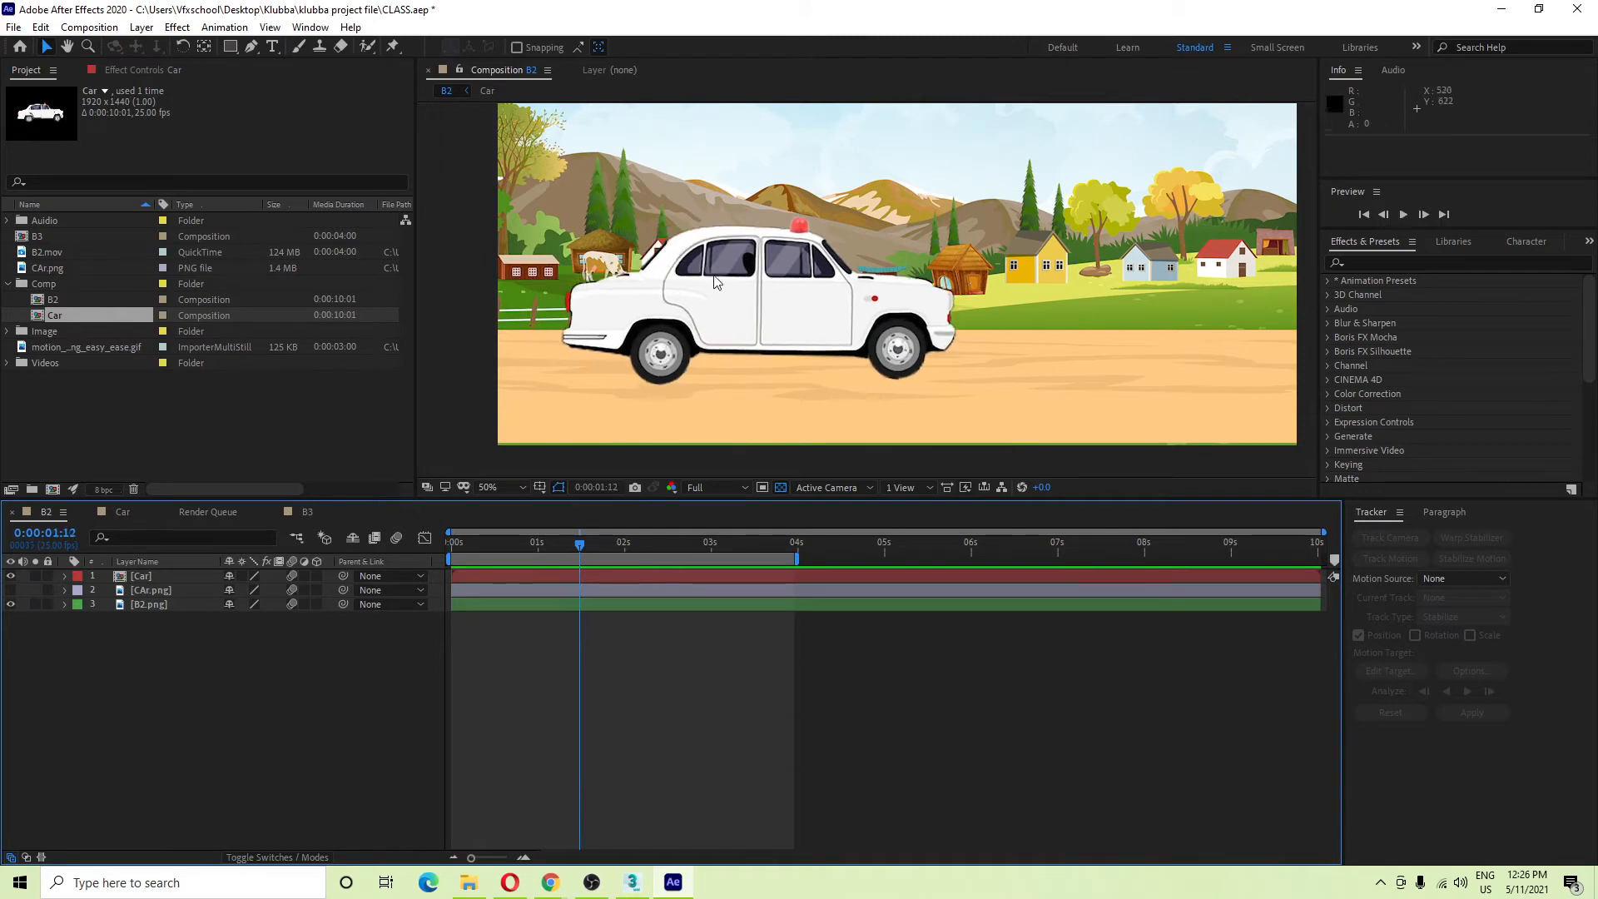
Toggle composition and Car layer motion blur to compare, then return to 0:00:00:23.
left_click(396, 538)
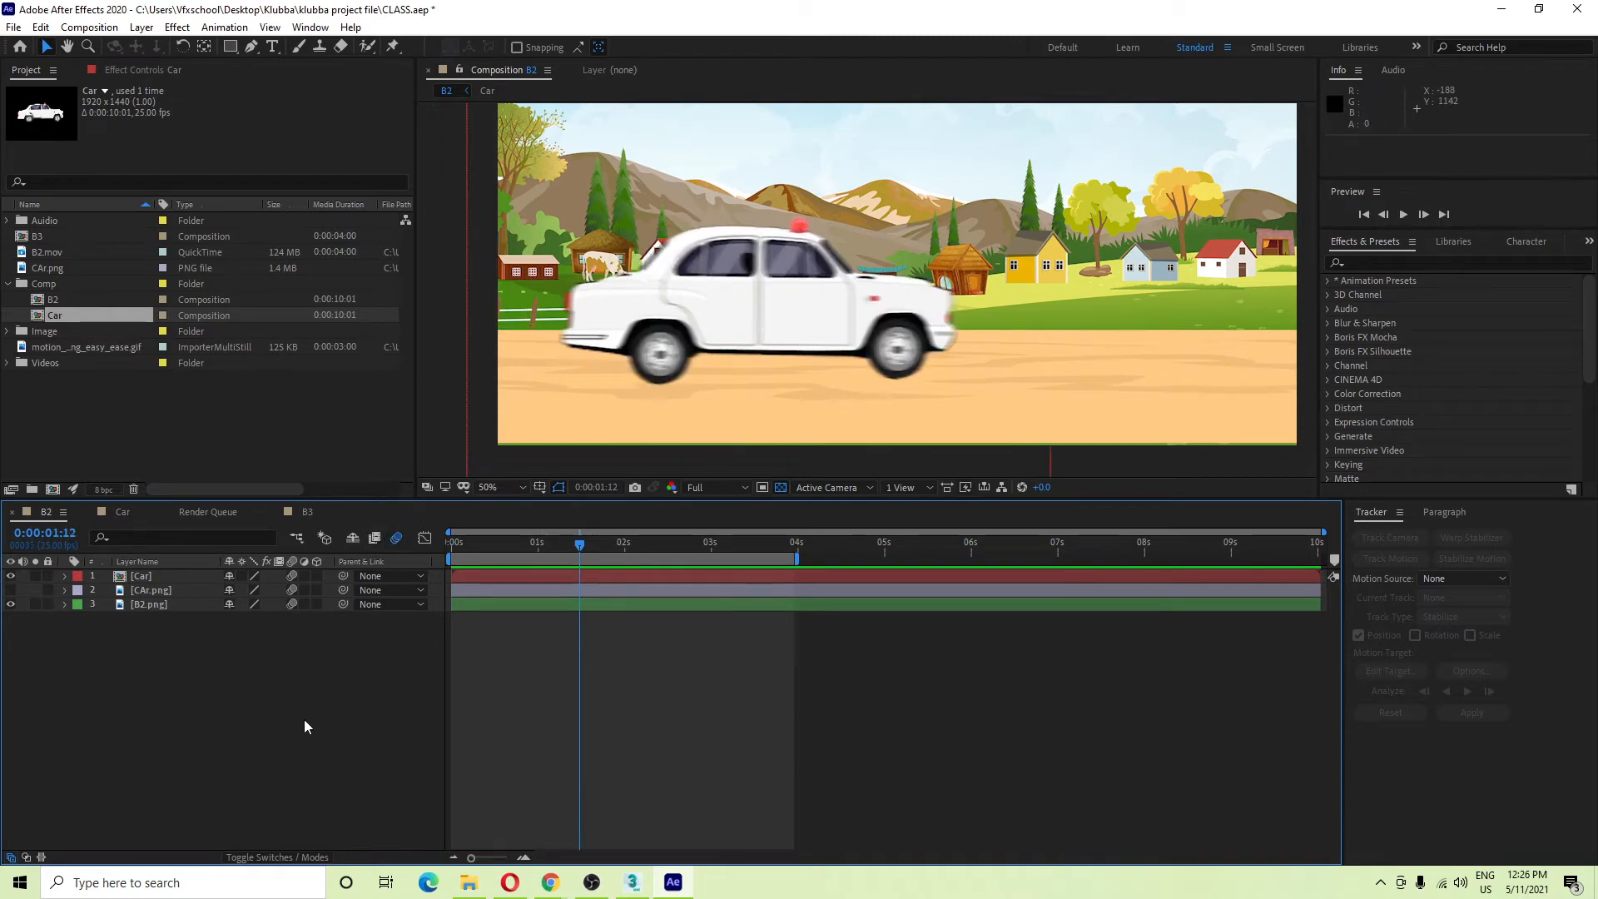
left_click(293, 576)
left_click(293, 576)
left_click(393, 538)
left_click(292, 577)
left_click(532, 544)
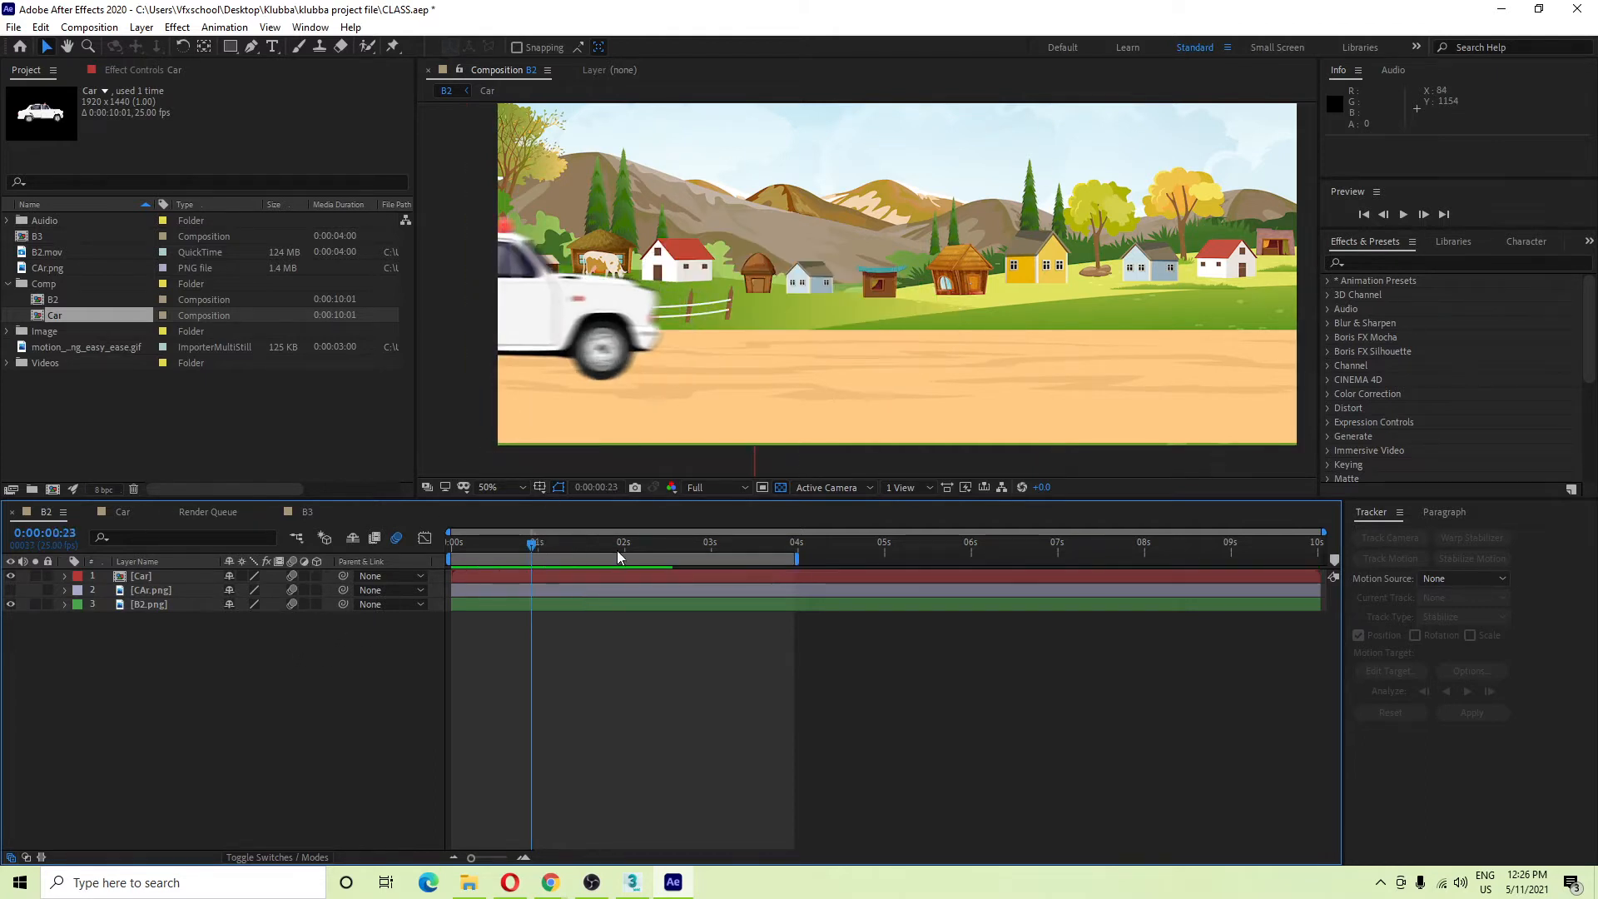
Inspect the blurred car at 0:00:01:04, panning the composition view left and down.
left_click_drag(543, 543, 552, 544)
scroll(916, 330, "up", 4)
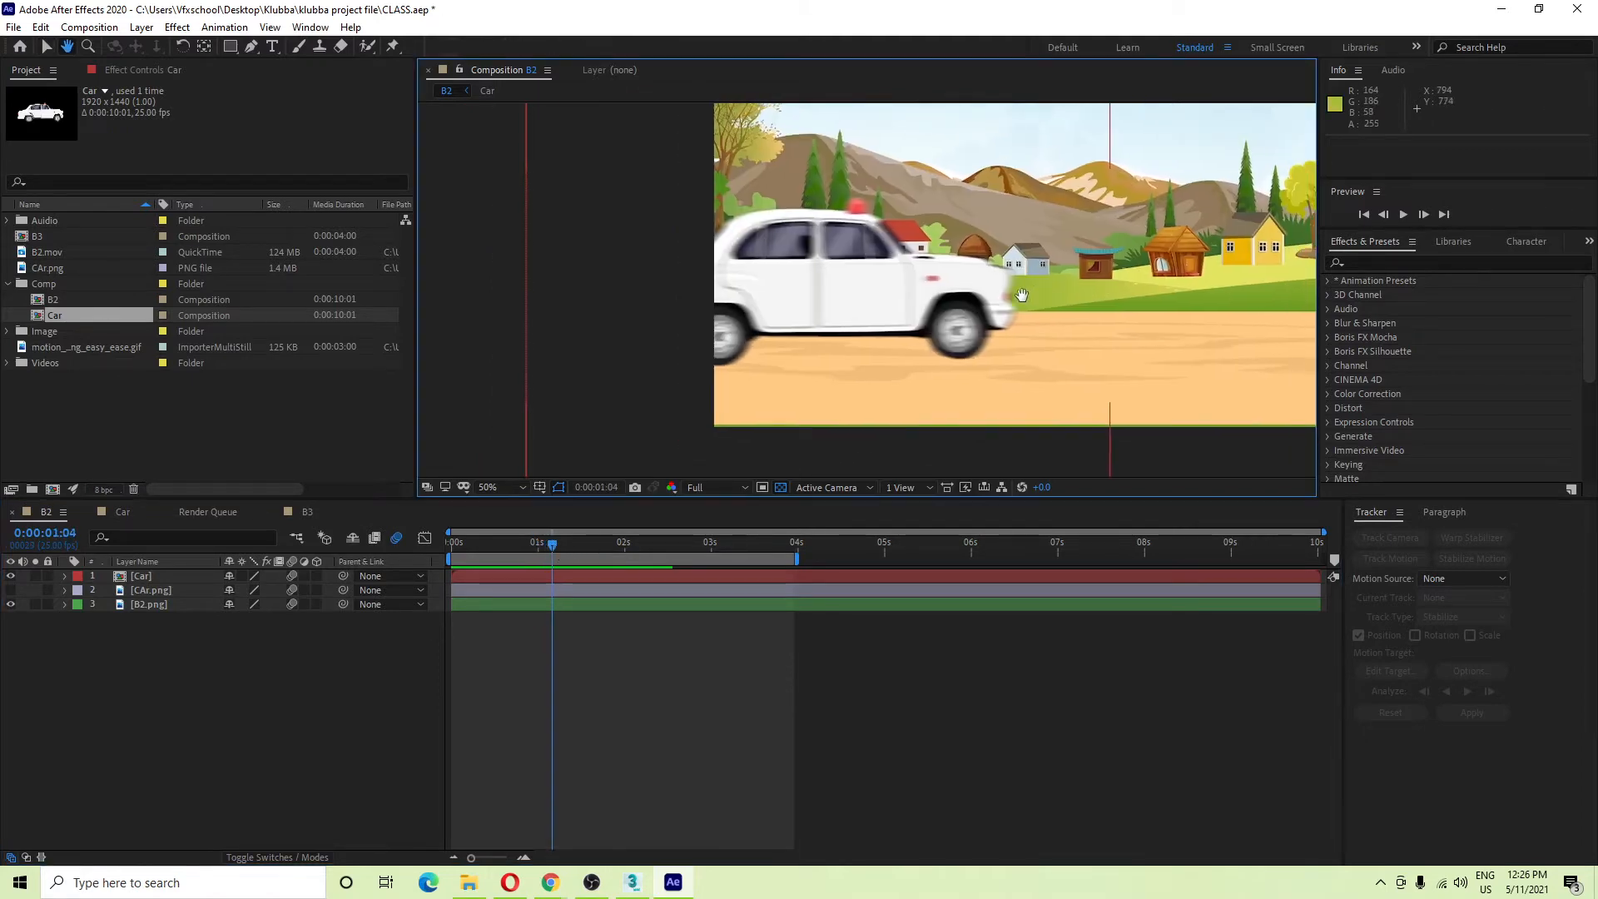
scroll(916, 330, "down", 2)
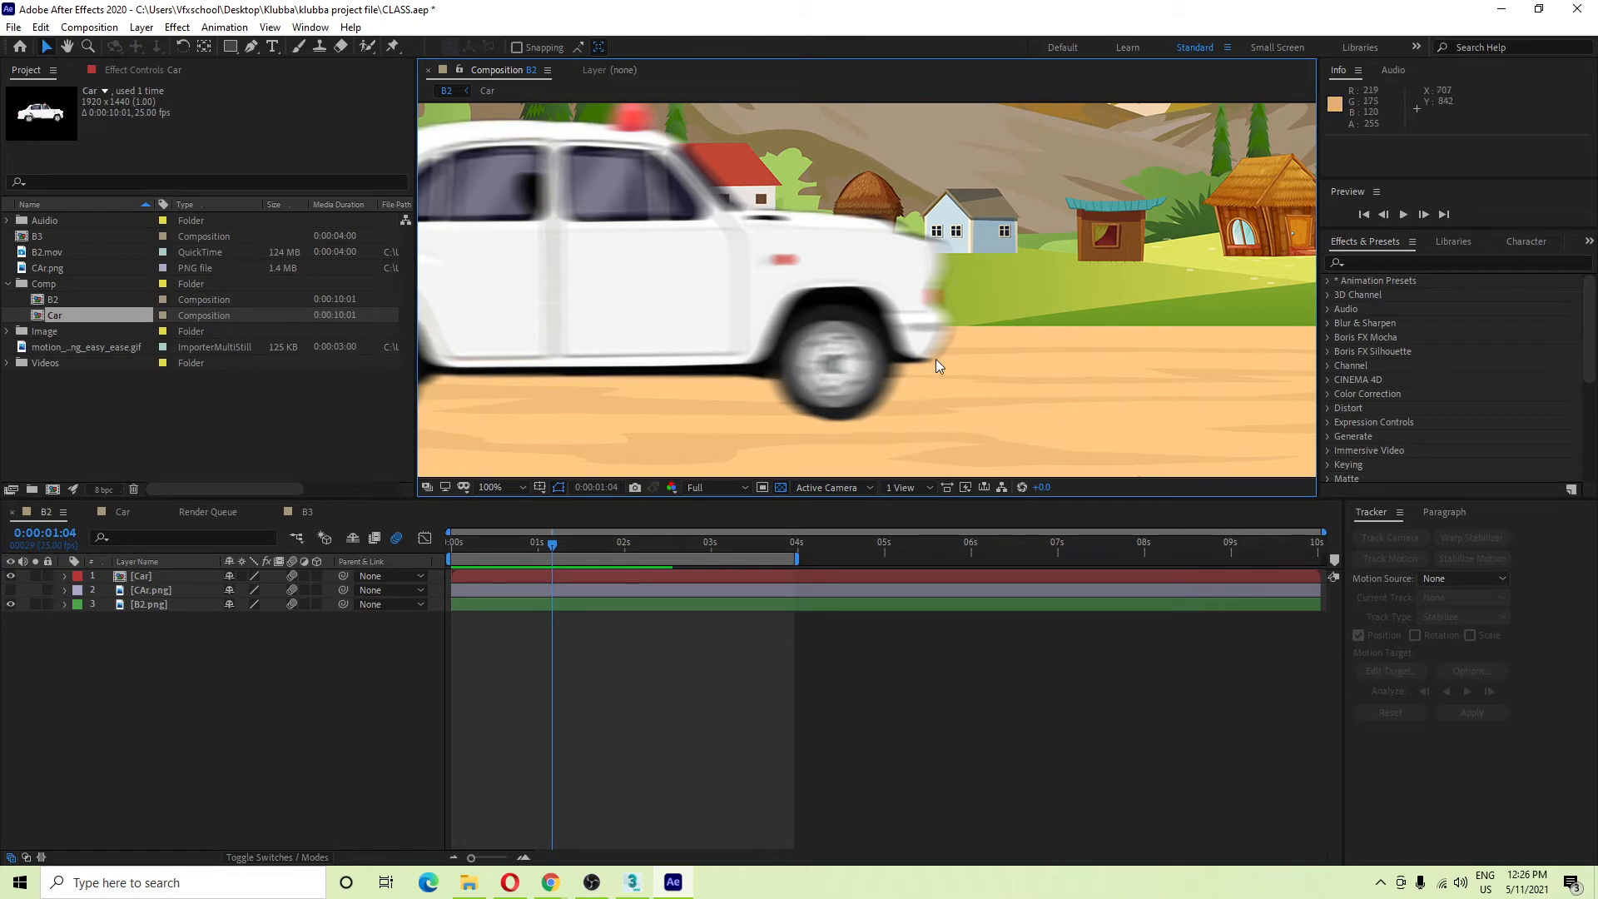
scroll(949, 318, "down", 2)
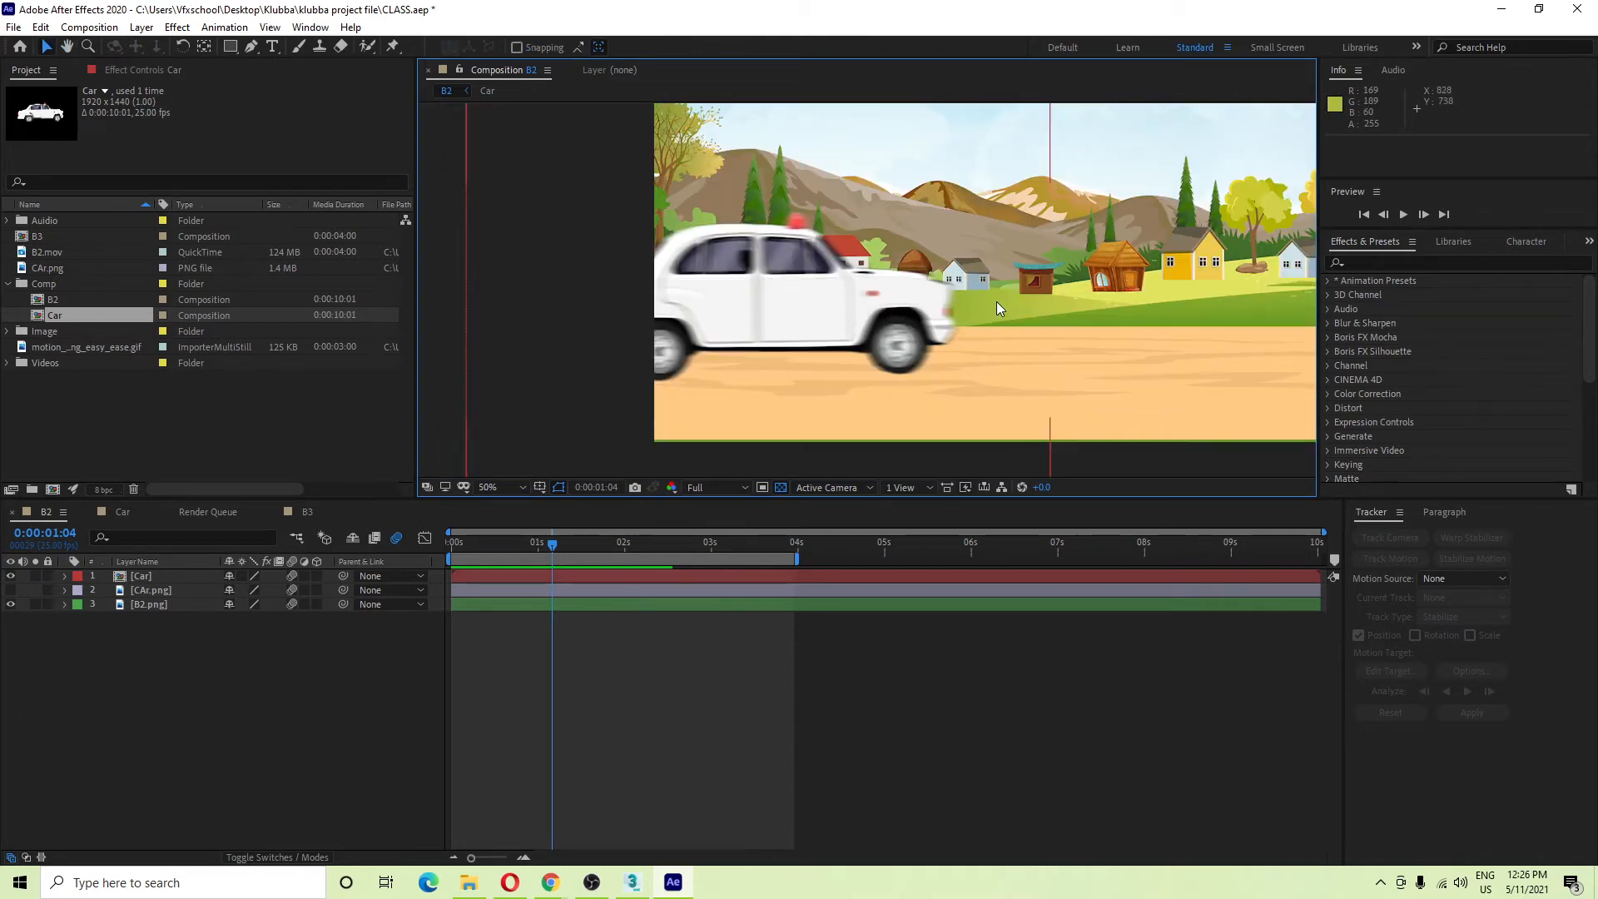
left_click_drag(997, 301, 856, 350)
left_click_drag(732, 417, 673, 404)
scroll(666, 408, "down", 2)
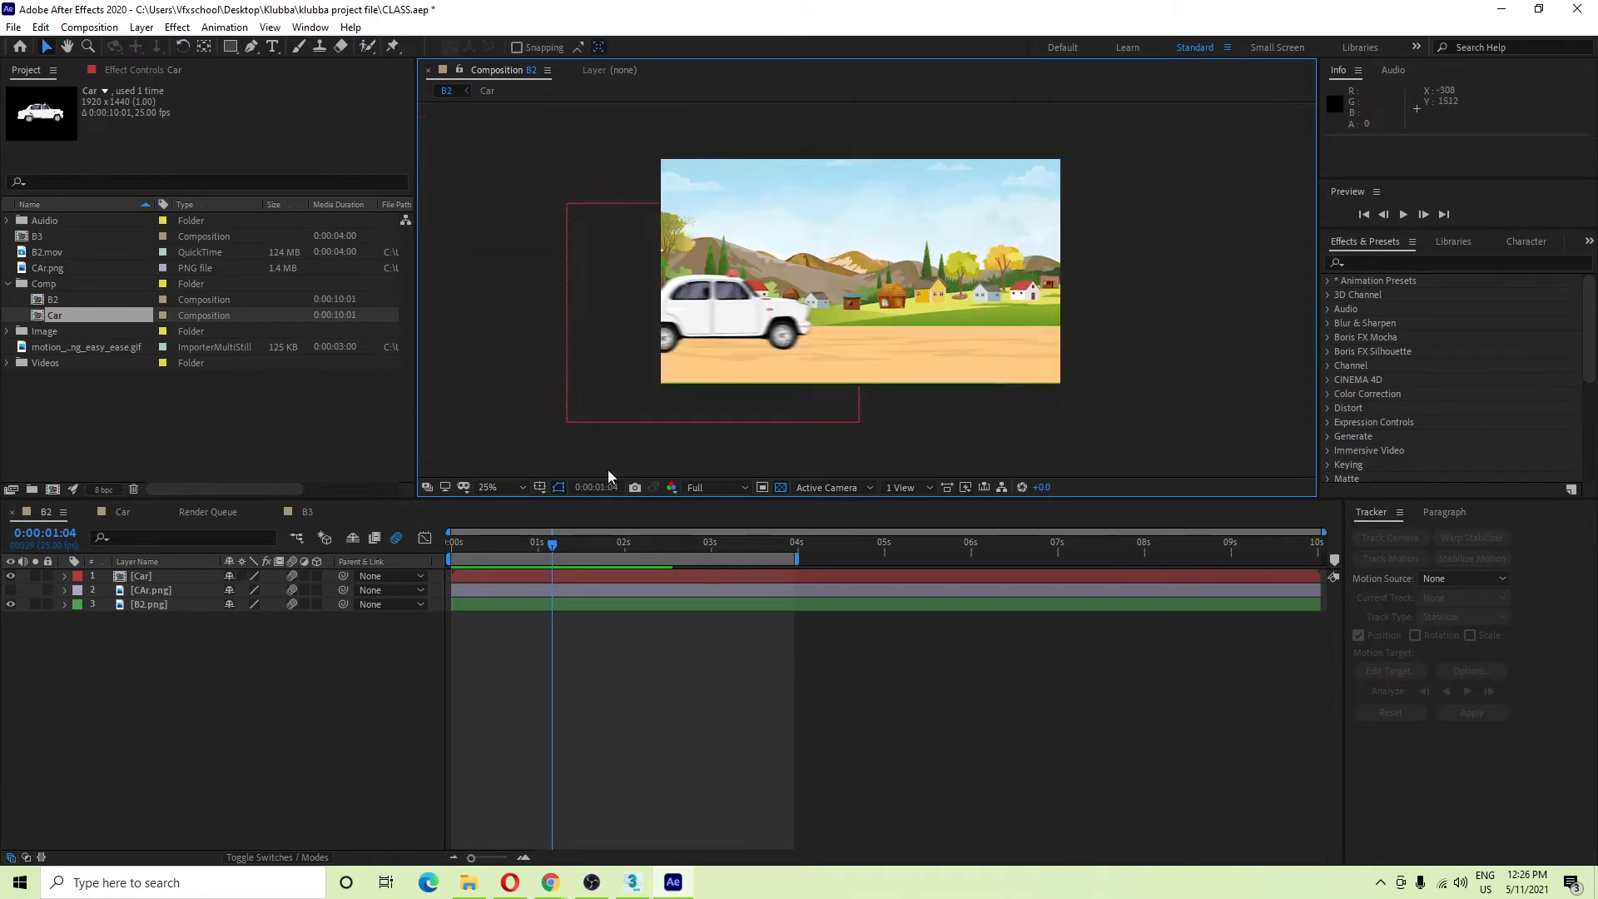
scroll(845, 268, "up", 2)
left_click_drag(844, 268, 768, 321)
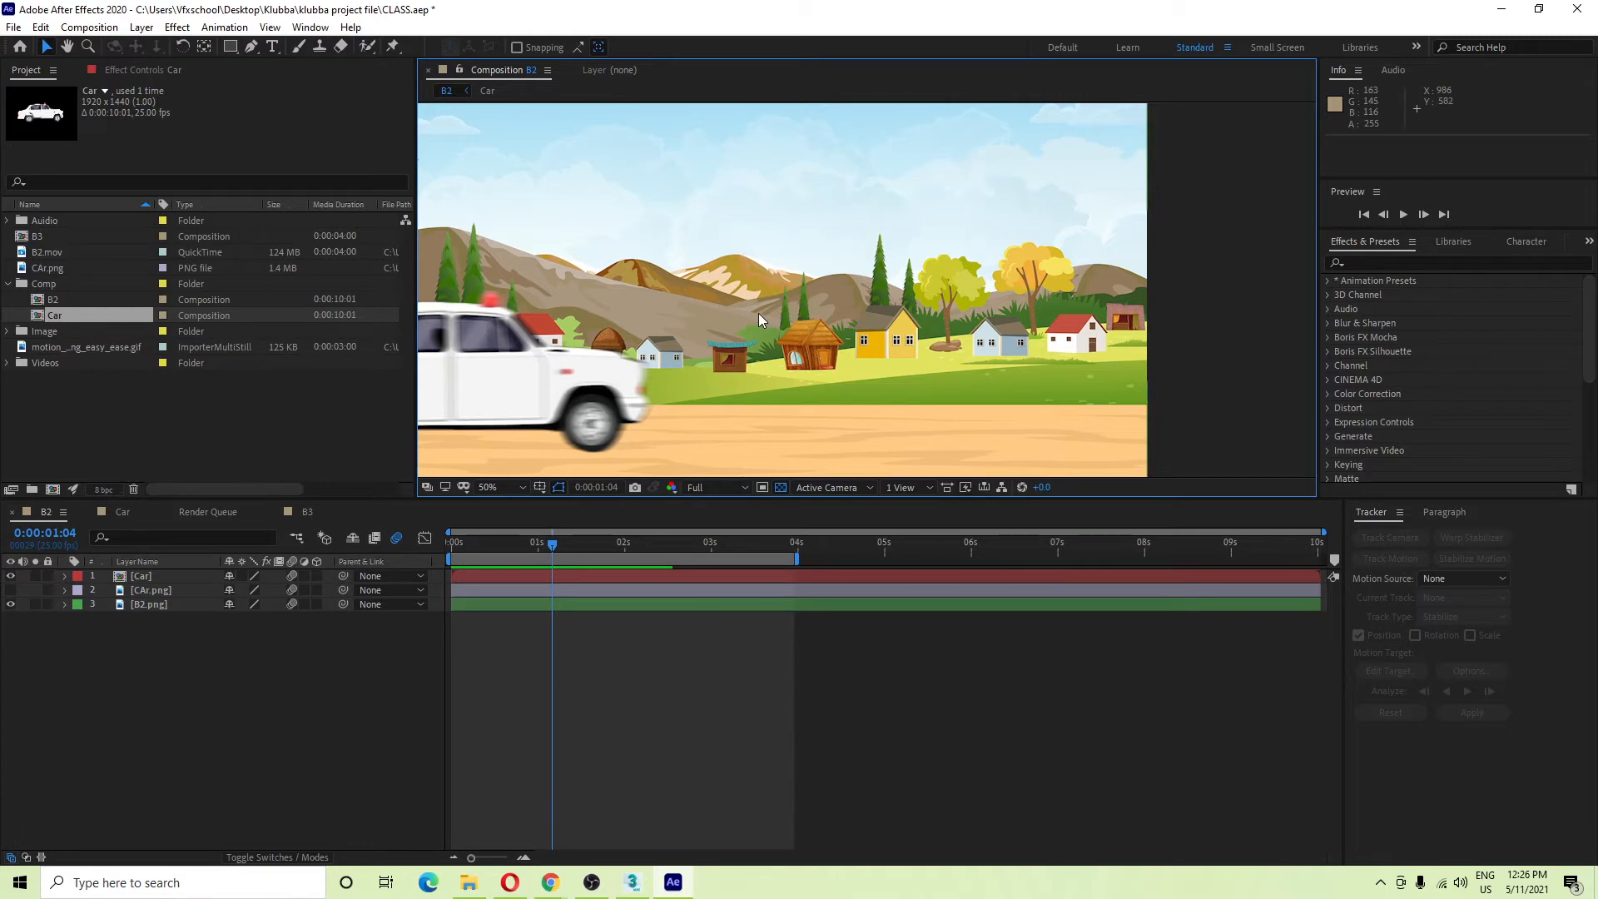
Deselect Car, collapse the Comp folder, and frame the whole B2 scene in the viewer.
left_click(141, 421)
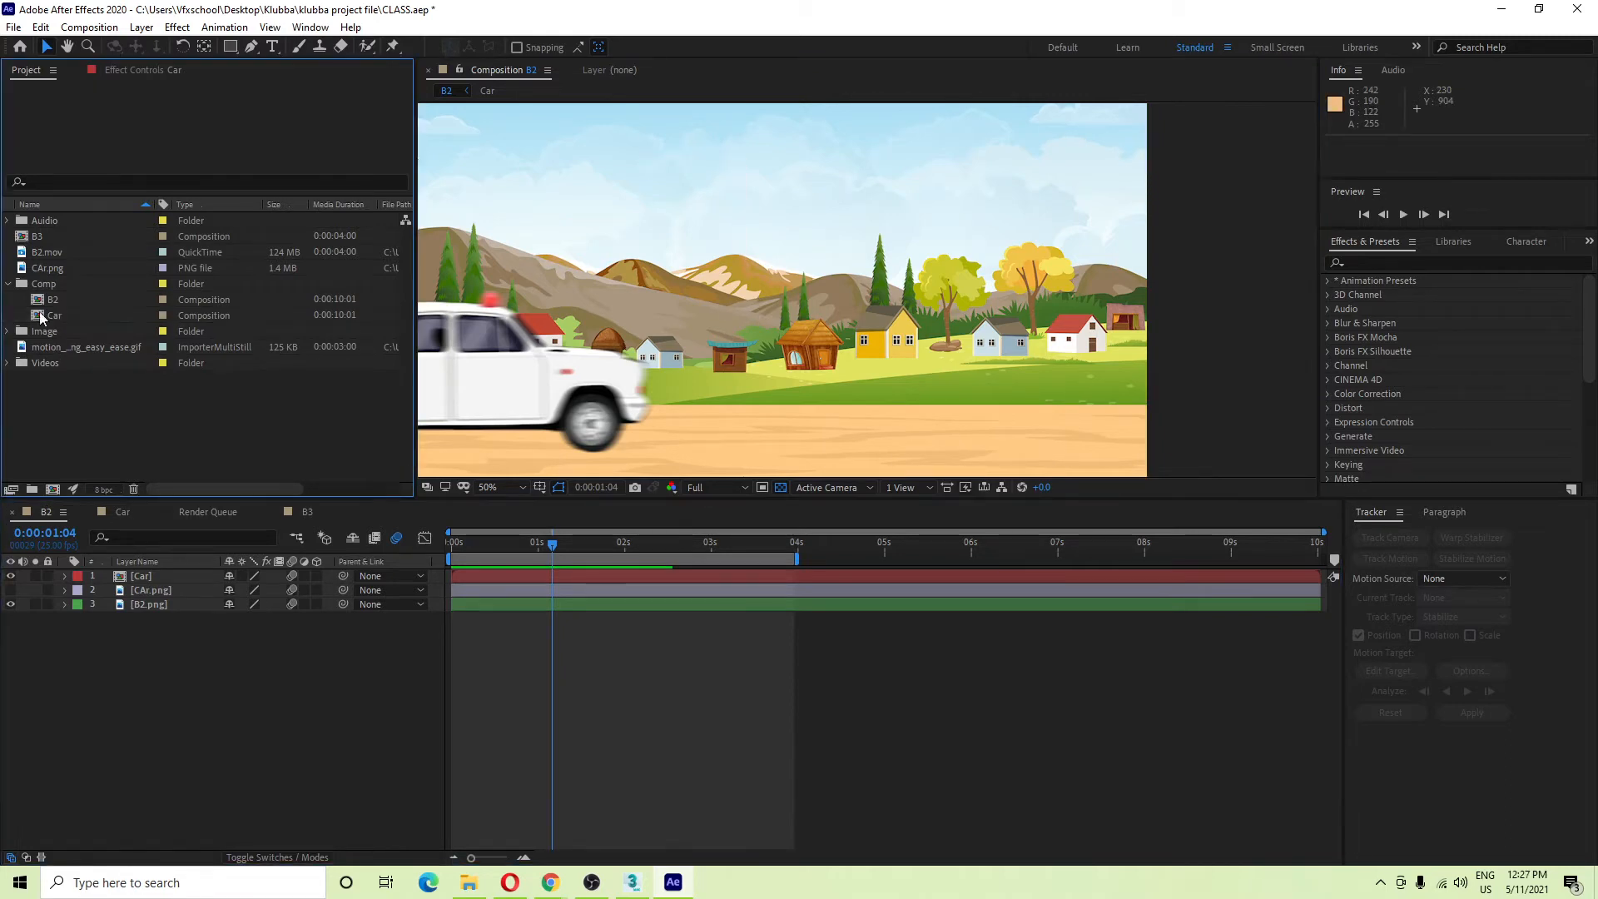
left_click(10, 285)
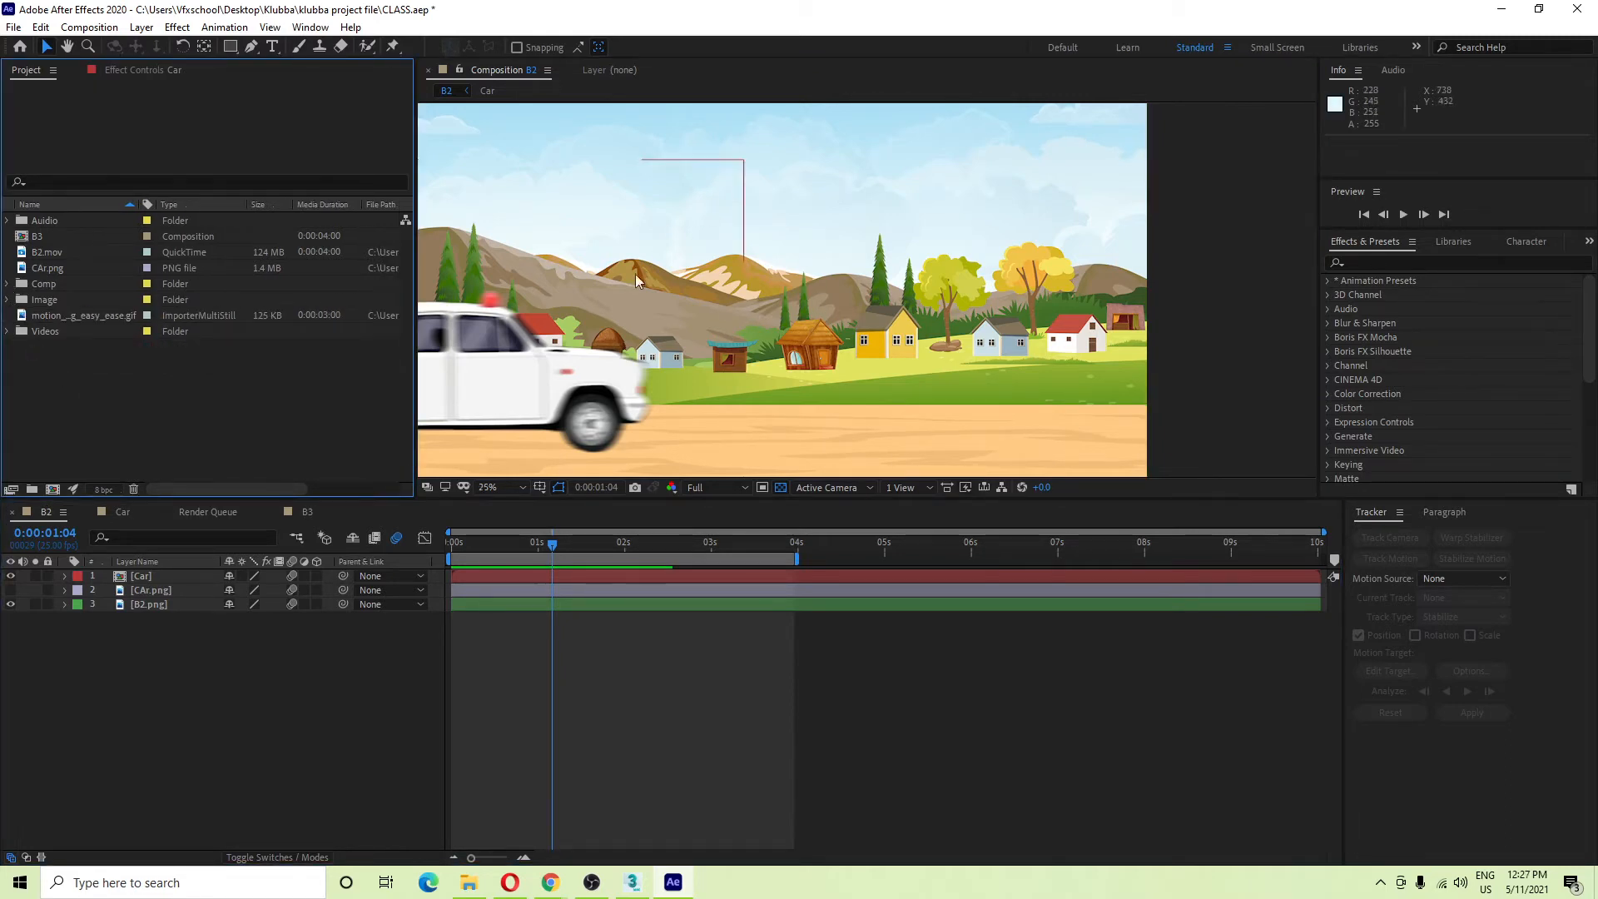
scroll(698, 310, "up", 2)
scroll(741, 362, "down", 1)
left_click_drag(745, 364, 877, 299)
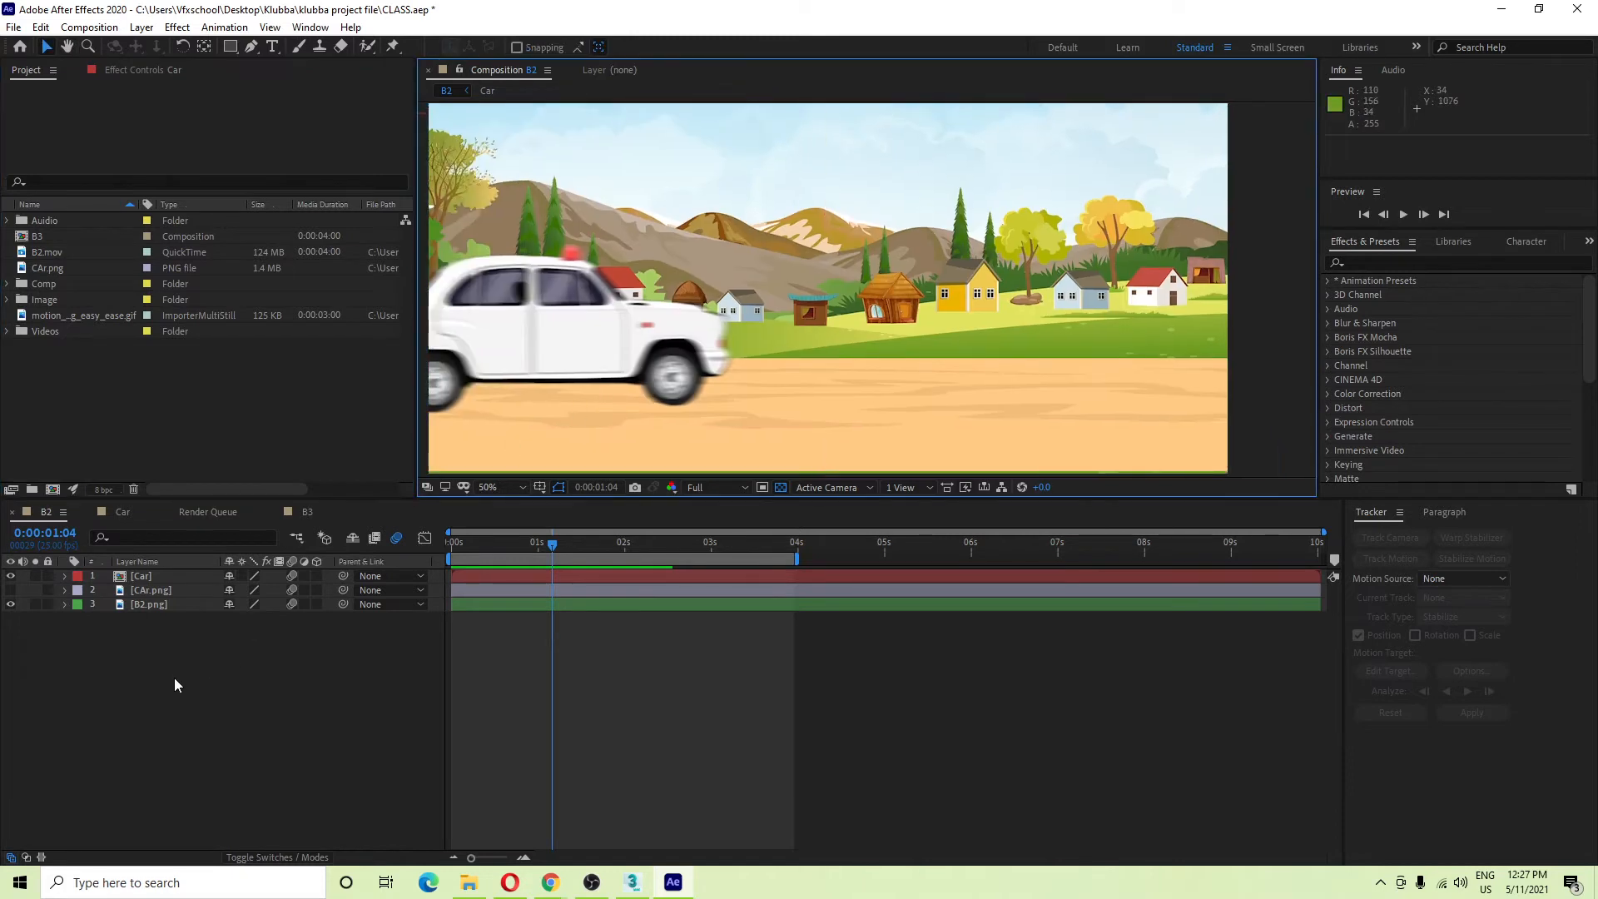
left_click(179, 371)
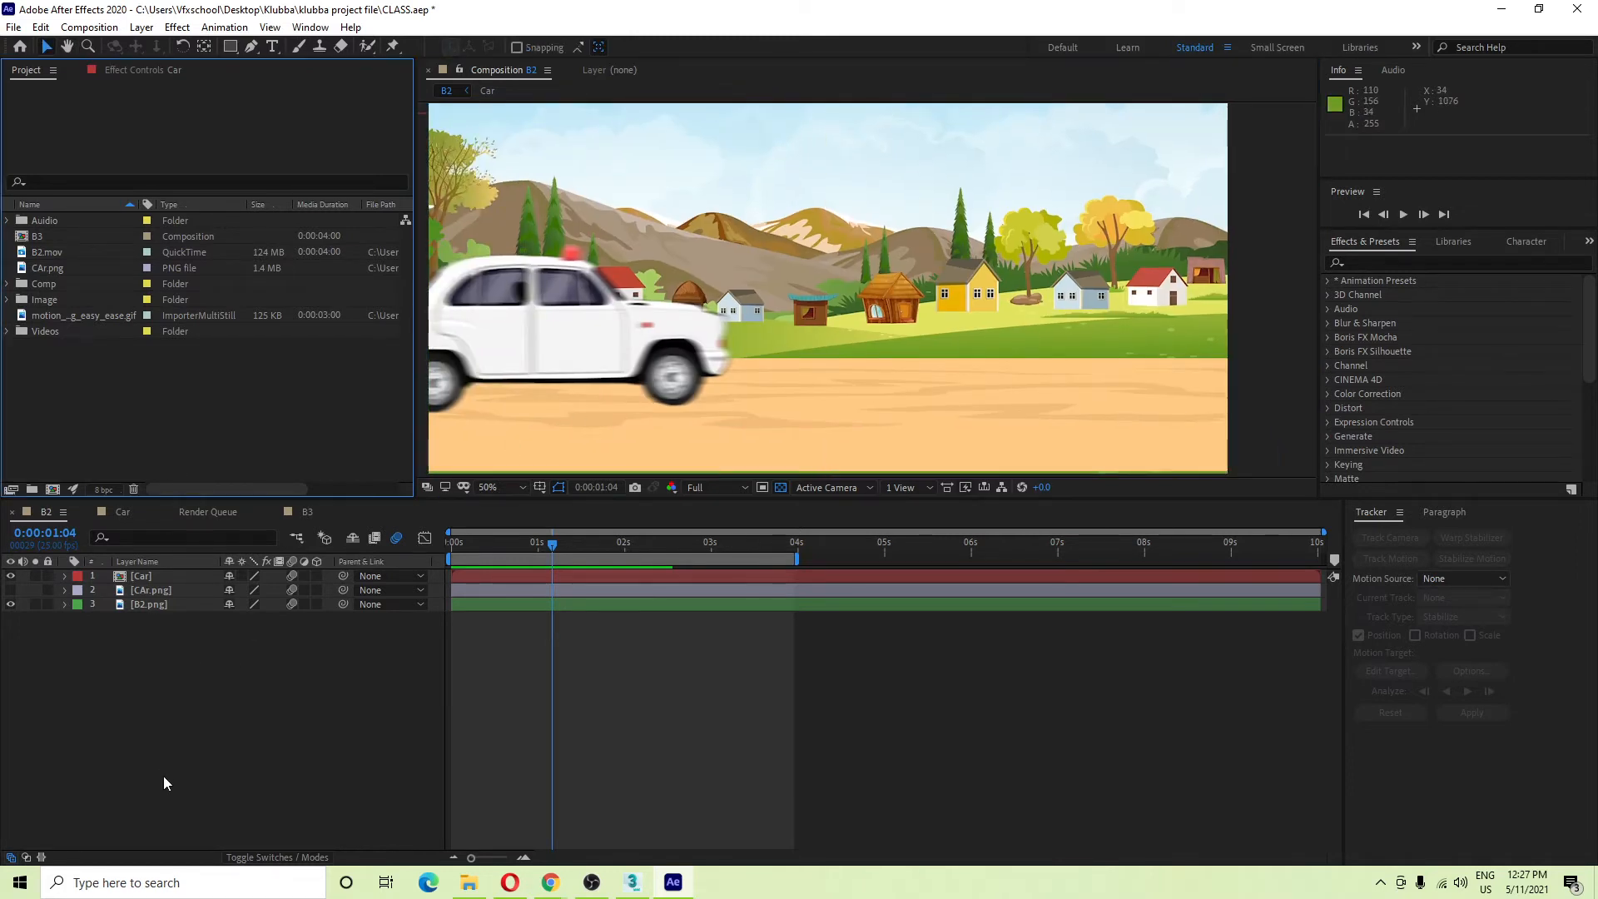
left_click(163, 776)
Draw a peach circle above the village huts and a rounded bar extending right from it.
left_click_drag(230, 46, 282, 87)
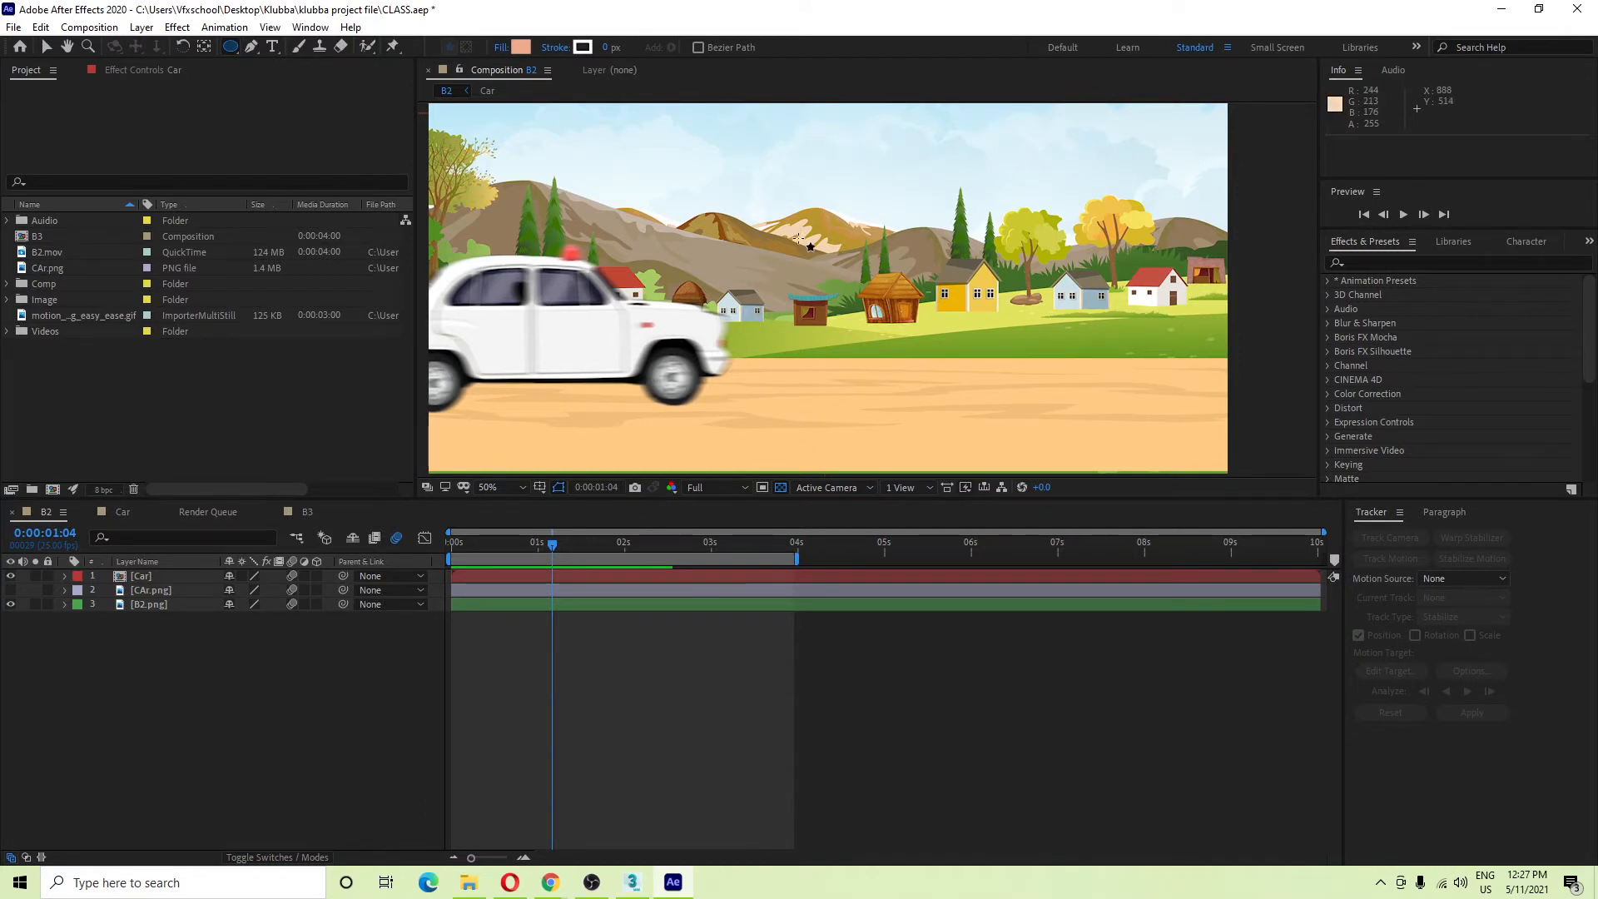
left_click_drag(797, 237, 856, 296)
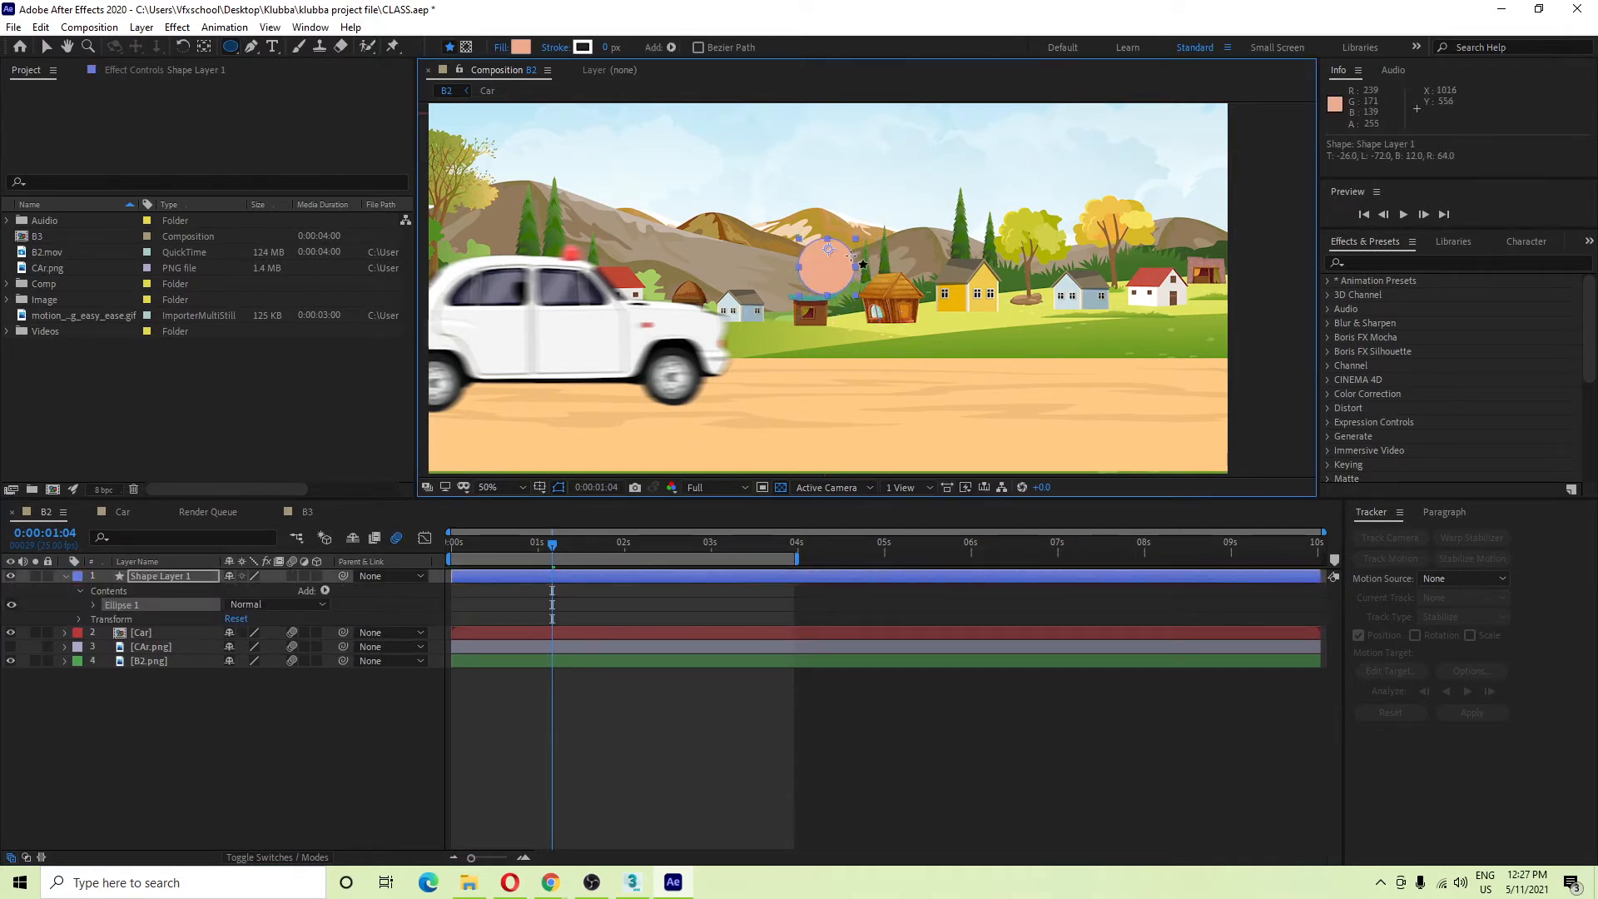
left_click_drag(236, 47, 325, 65)
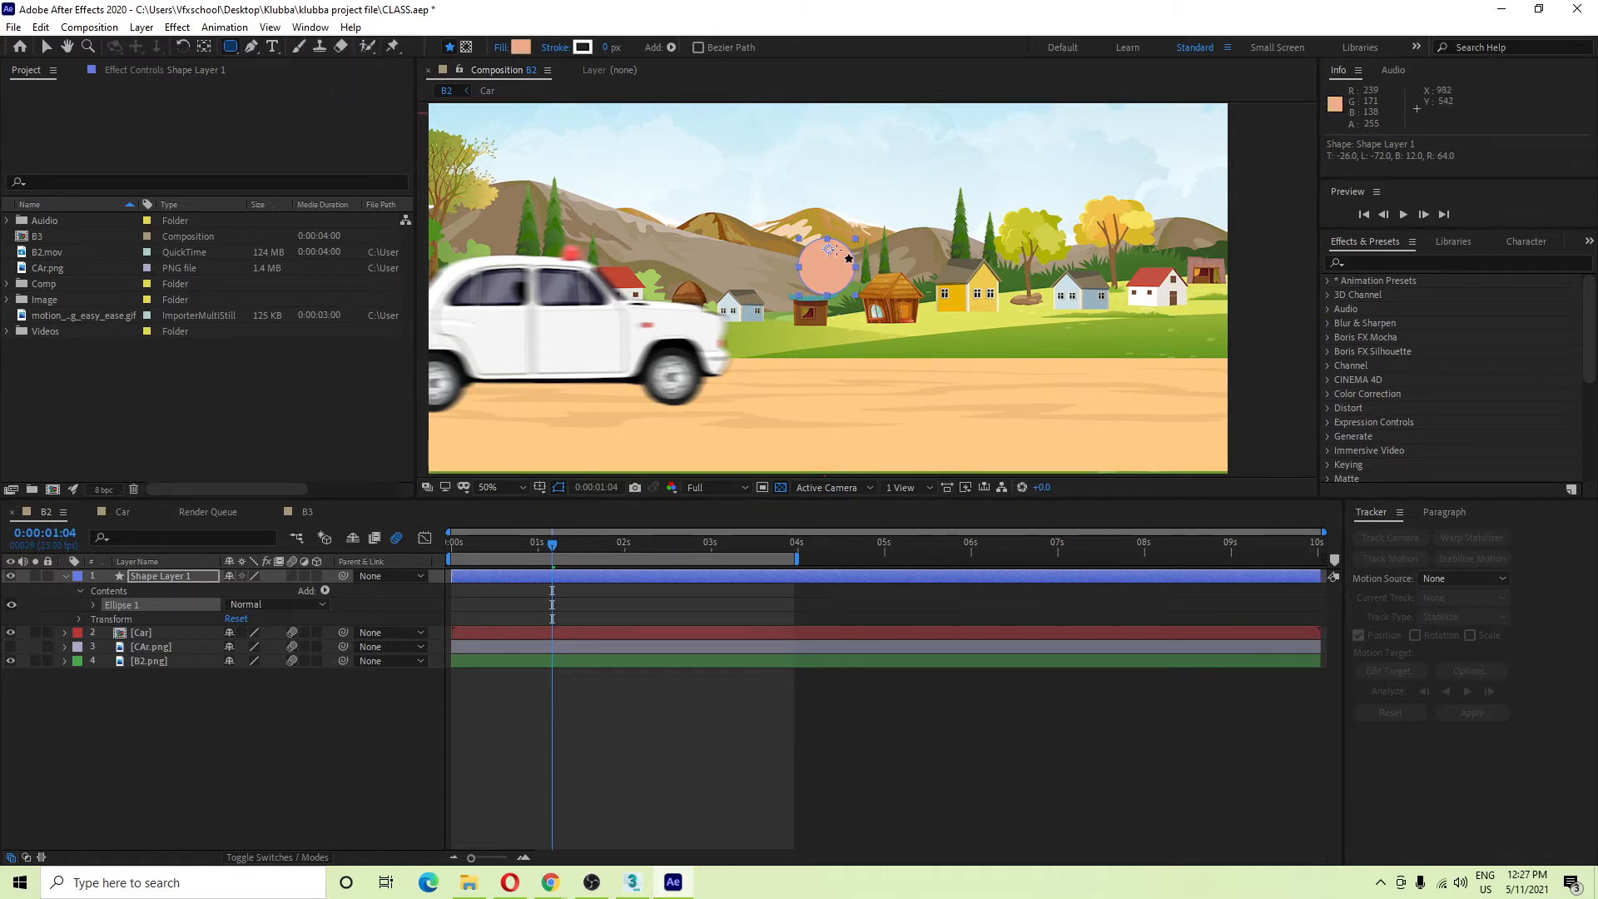
mouse_move(827, 252)
left_mouse_down()
mouse_move(1030, 279)
mouse_move(999, 280)
left_mouse_up()
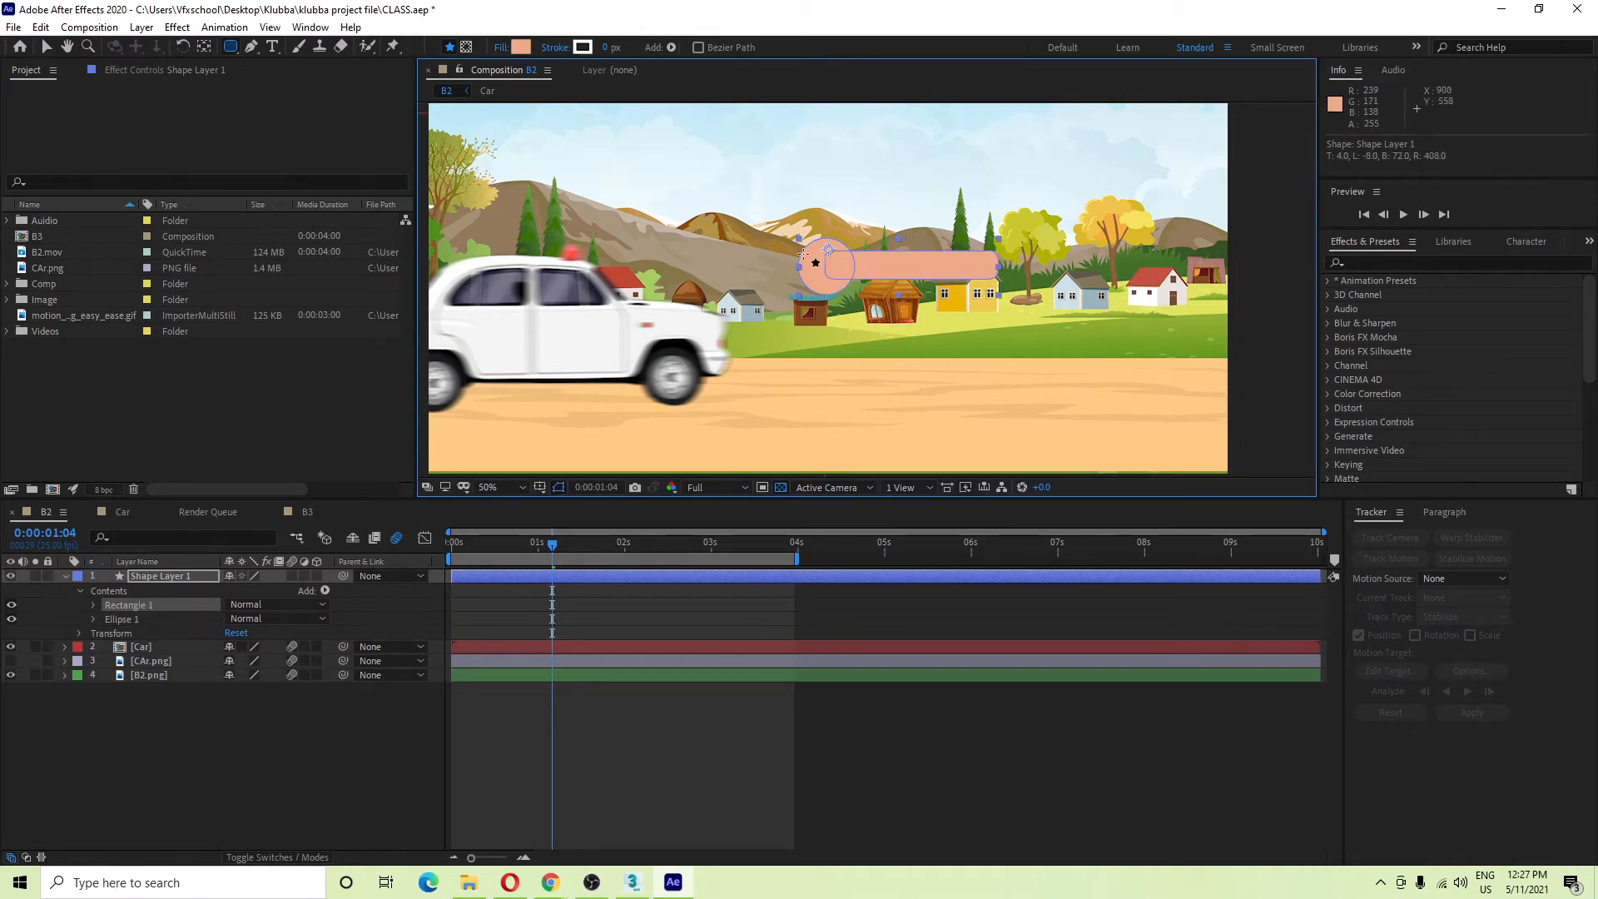
Add rounded bars extending left, down and up from the circle to complete the cross.
left_click_drag(813, 252, 660, 281)
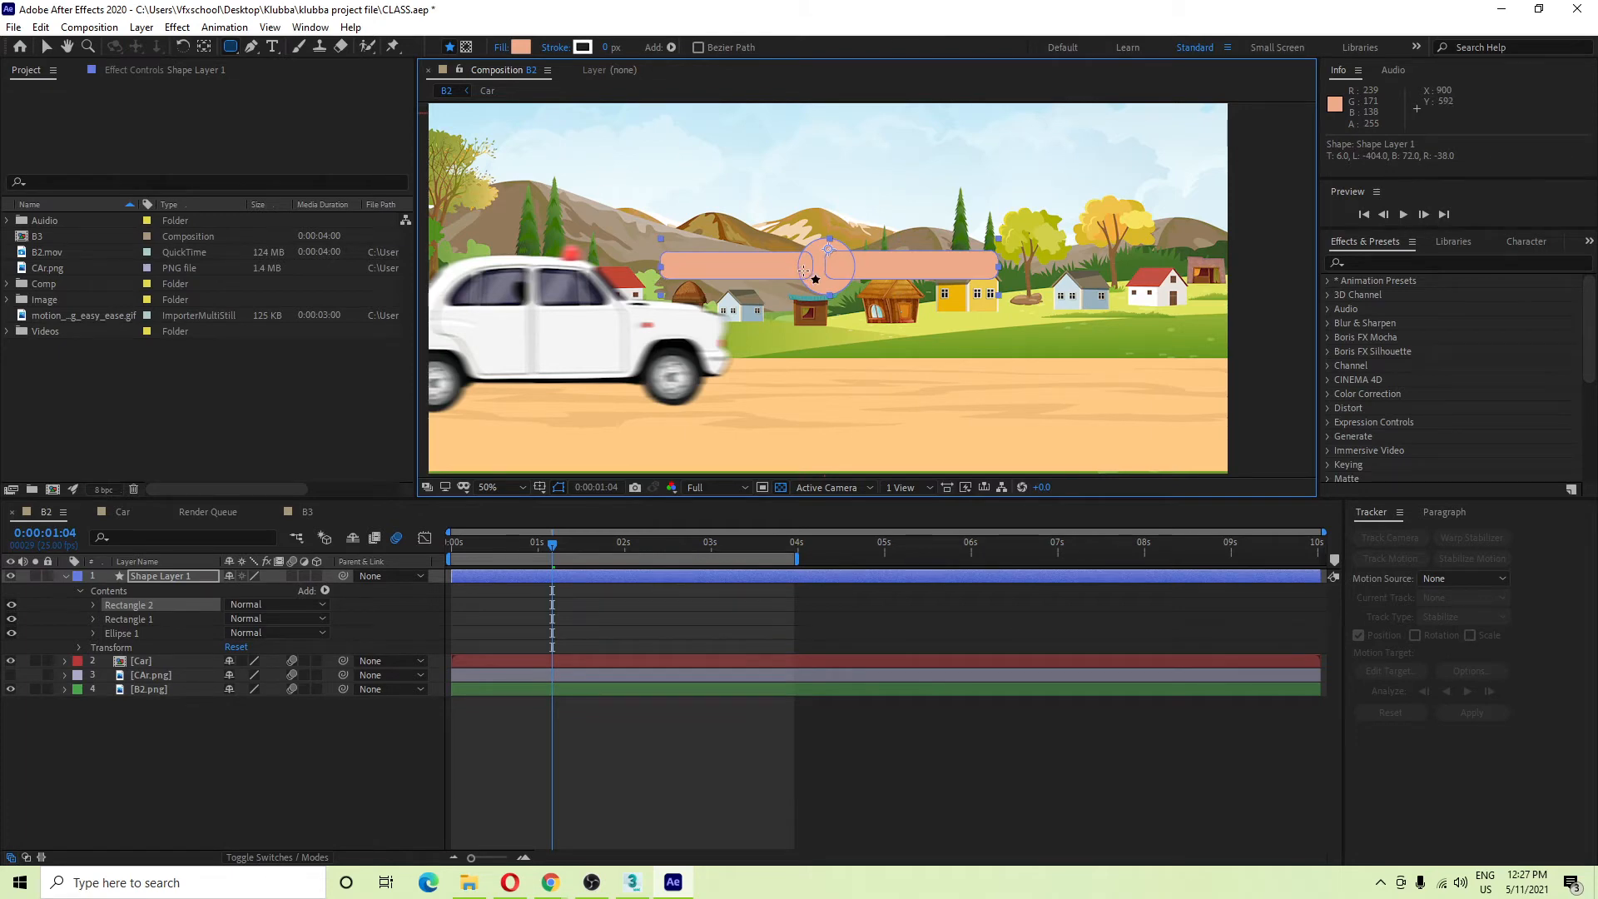
left_click_drag(804, 269, 840, 423)
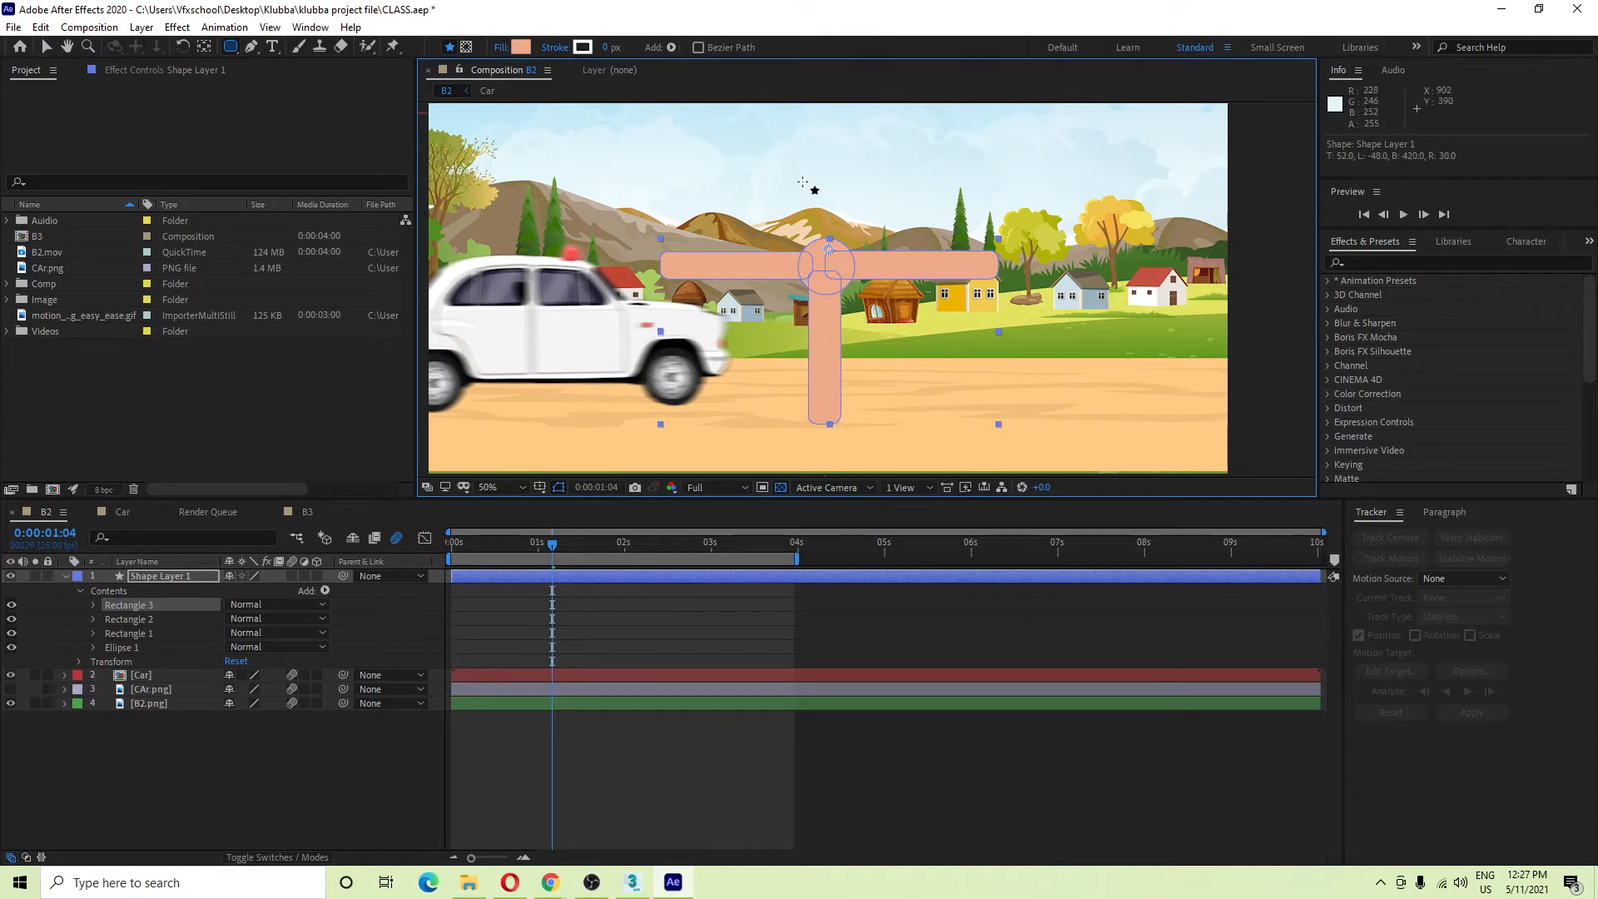
left_click_drag(803, 161, 837, 264)
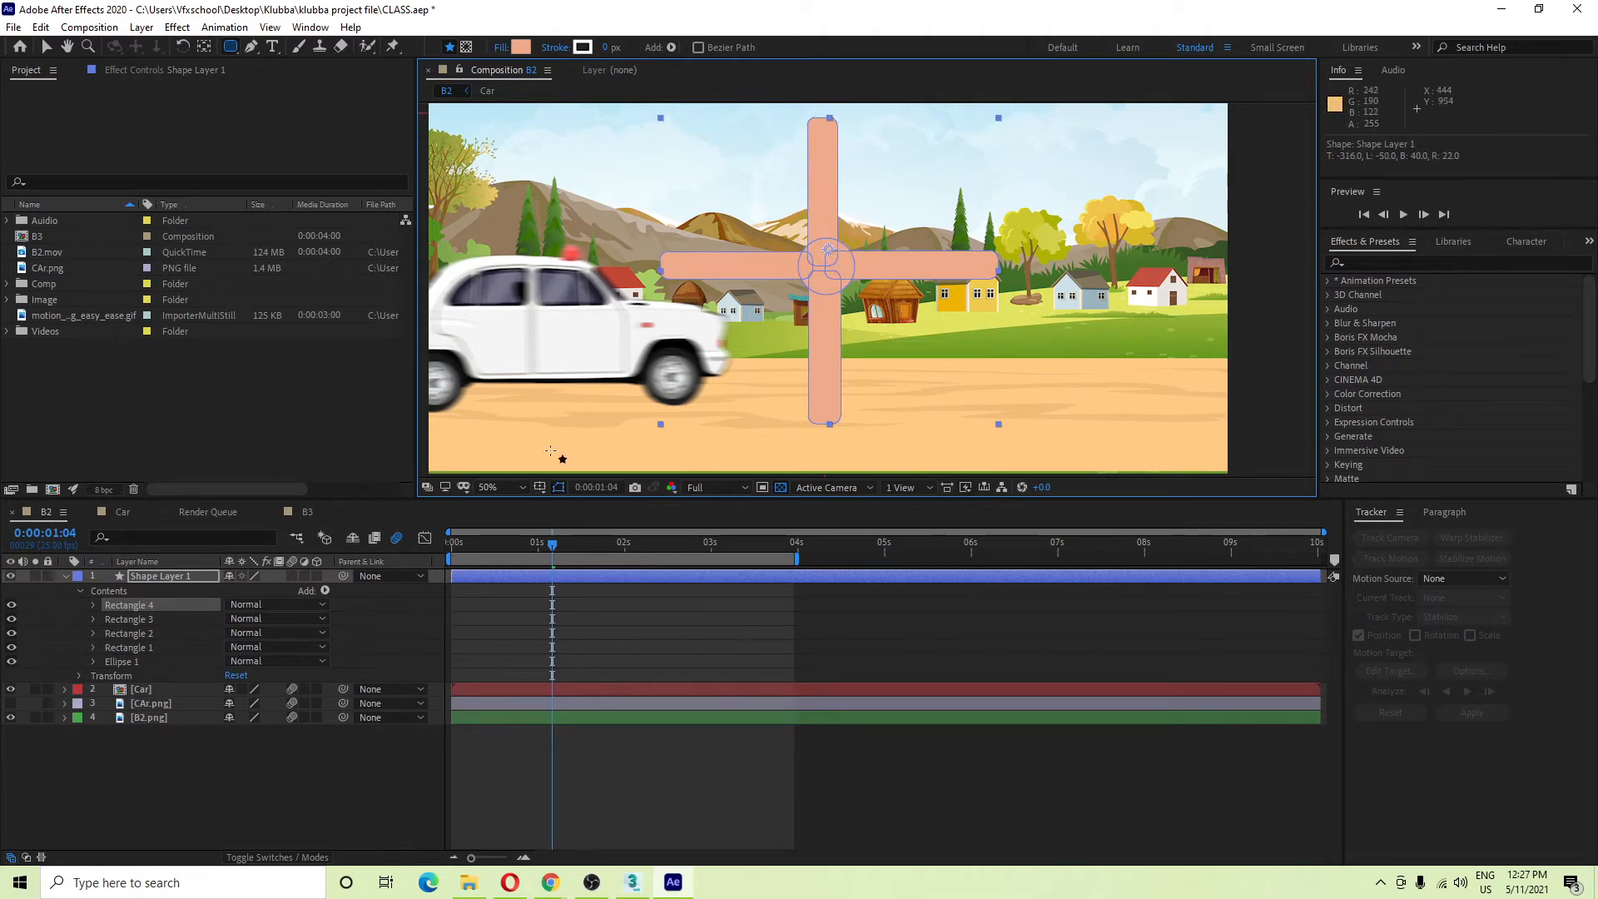
left_click(310, 803)
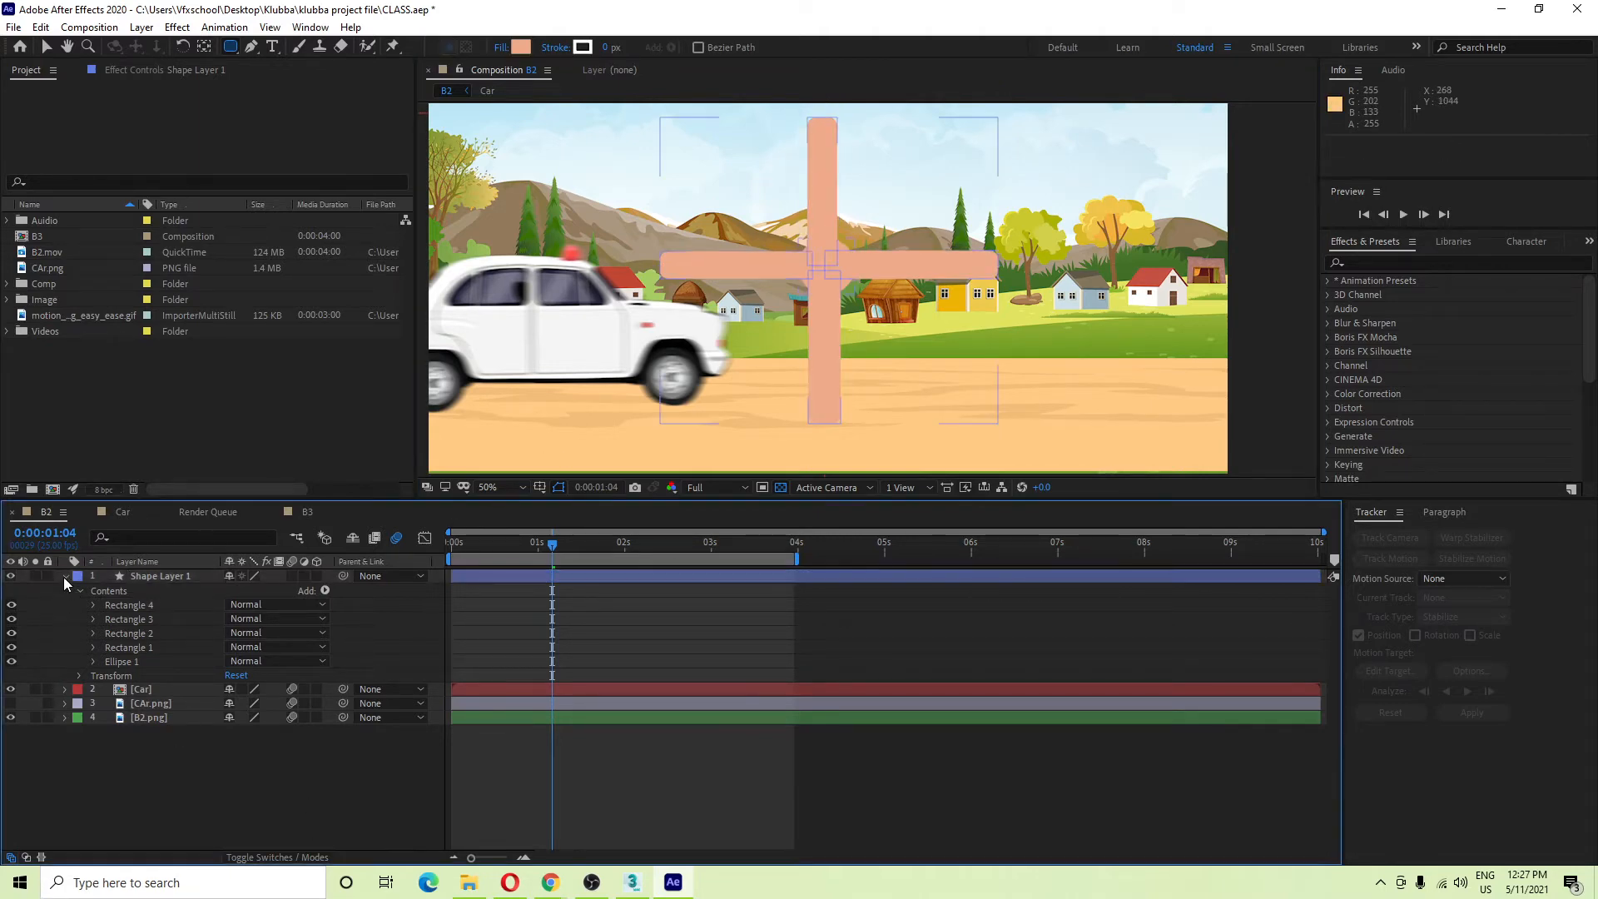
Collapse Shape Layer 1 and zoom in on the cross.
left_click(65, 576)
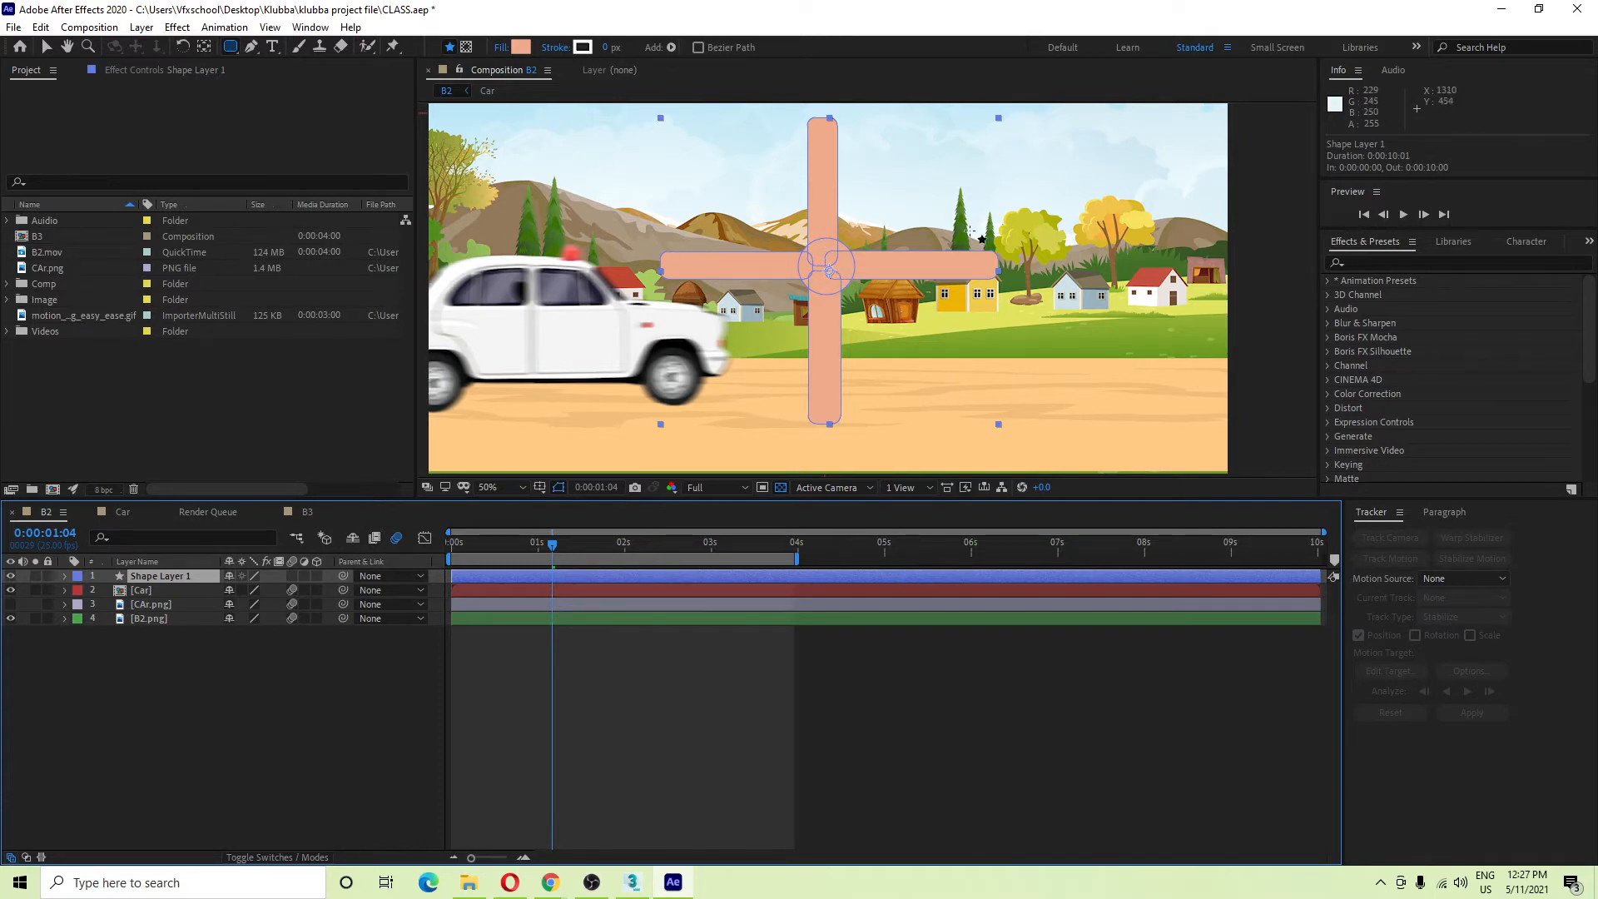
scroll(809, 279, "up", 6)
scroll(924, 354, "down", 2)
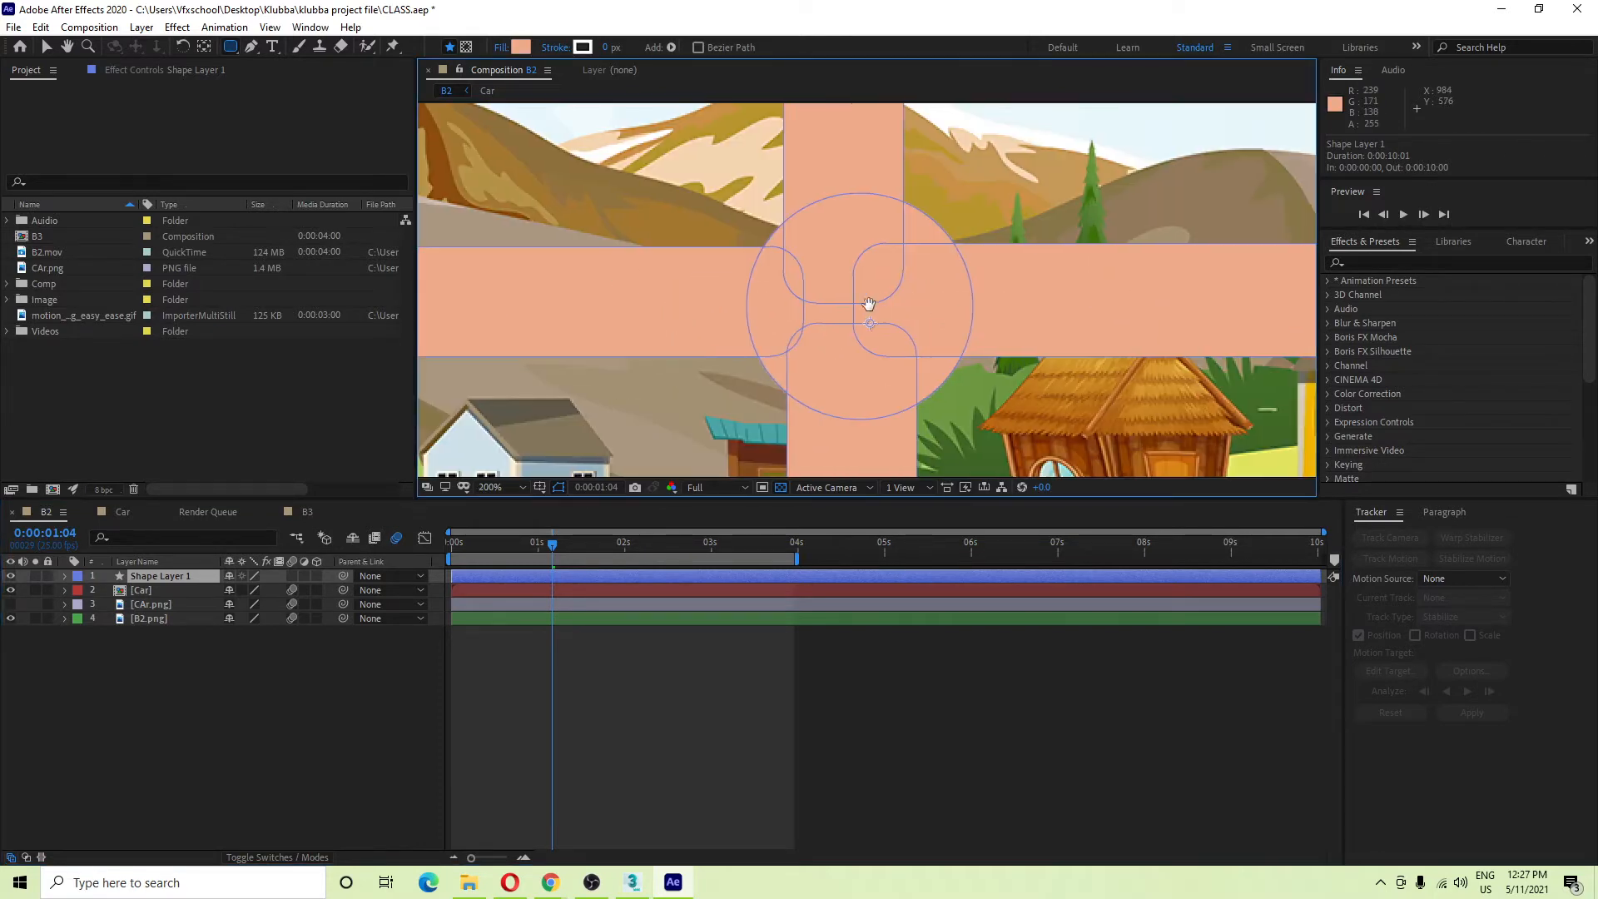
scroll(838, 217, "down", 4)
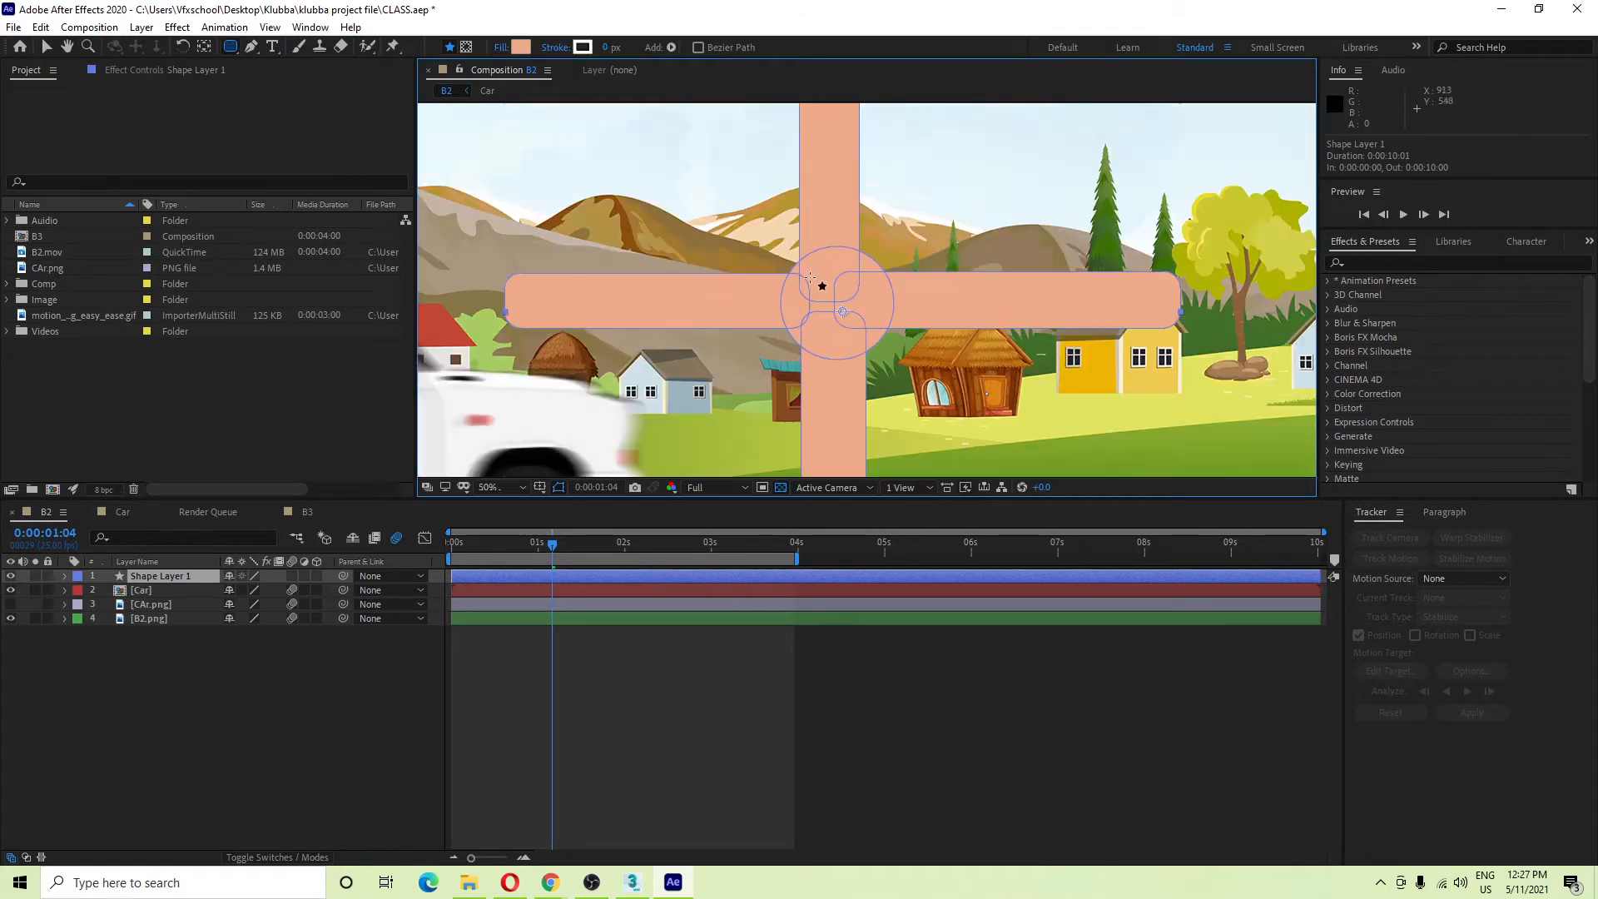
scroll(866, 293, "up", 4)
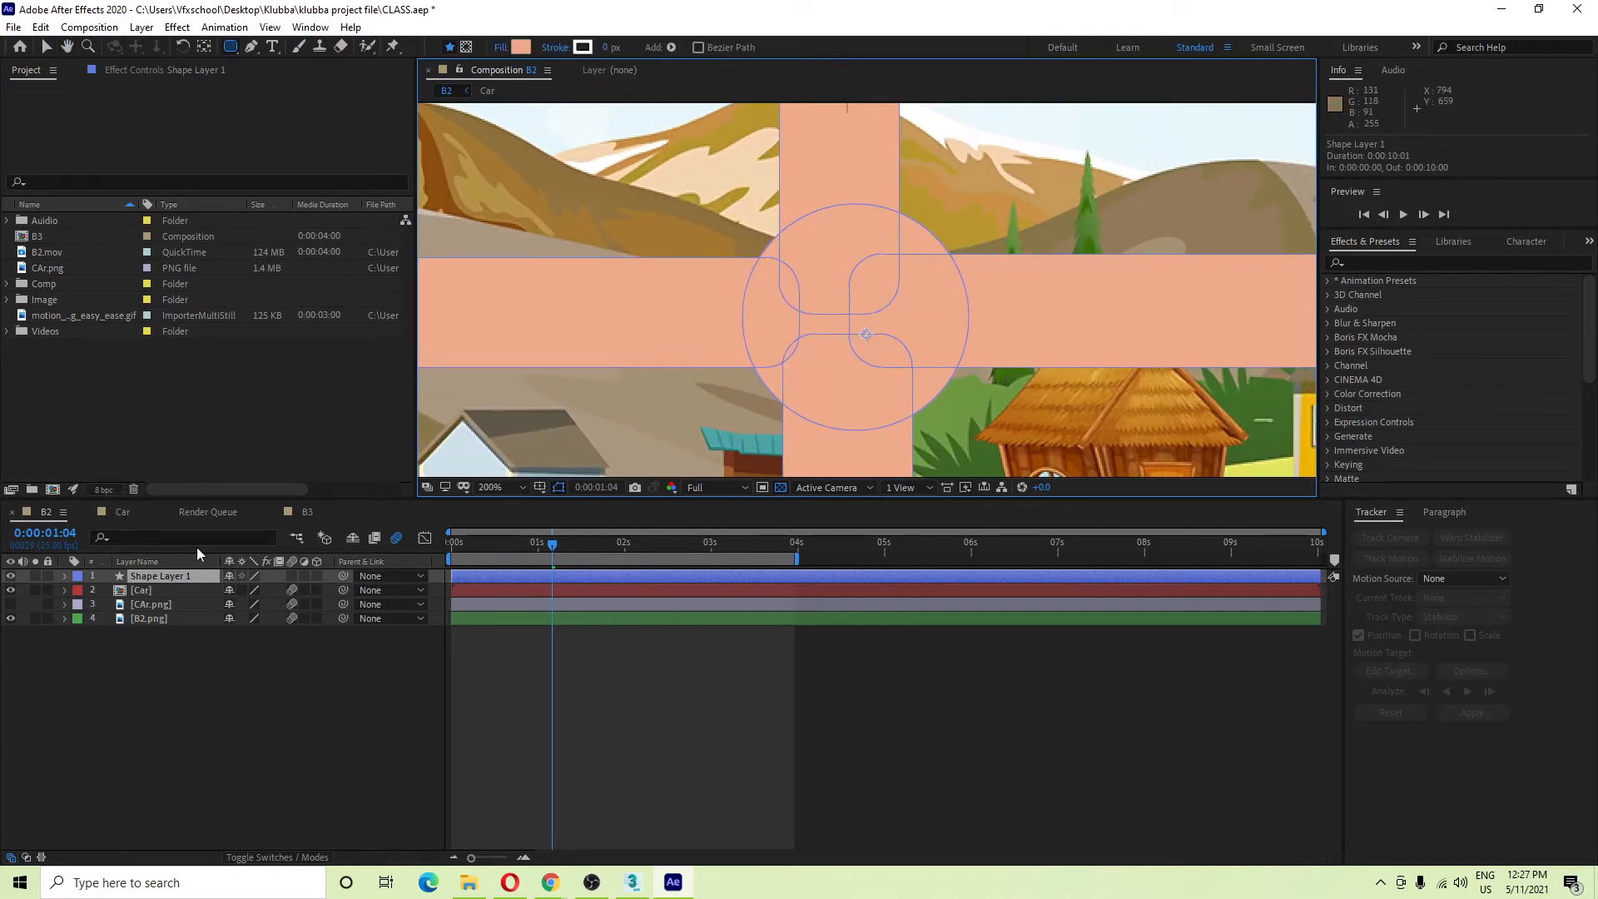
Drag the anchor point toward the cross's centre with Pan Behind, then select Rectangle 4.
key("v")
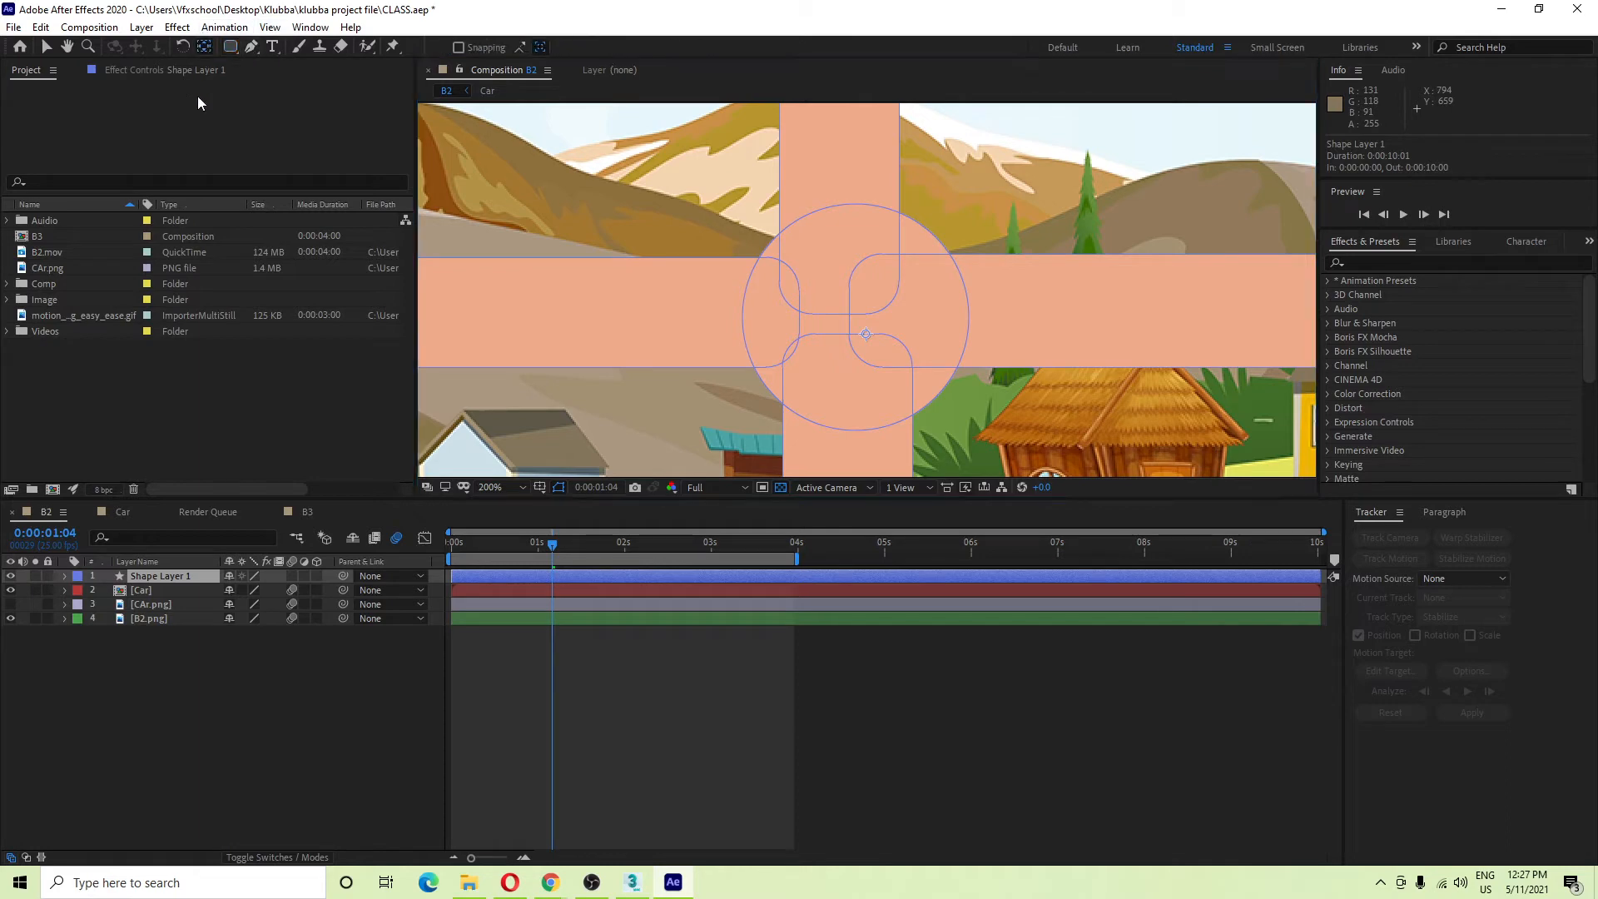
left_click(204, 49)
left_click_drag(863, 333, 792, 251)
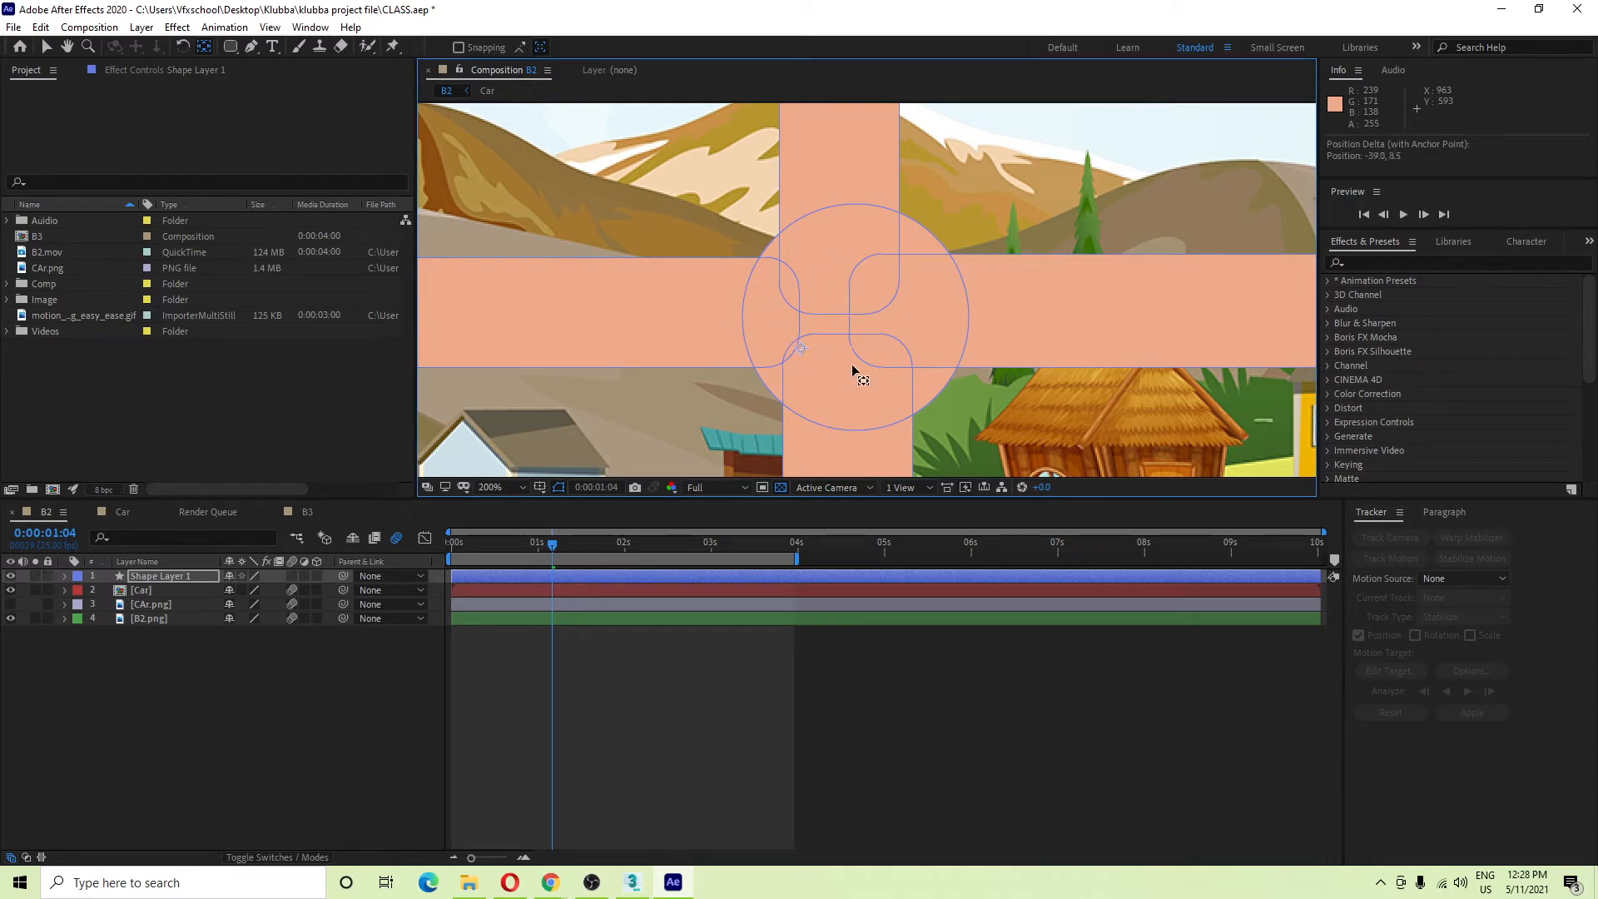
mouse_move(861, 337)
left_mouse_down()
mouse_move(846, 320)
mouse_move(849, 236)
mouse_move(850, 331)
mouse_move(847, 313)
mouse_move(814, 421)
mouse_move(902, 371)
mouse_move(857, 321)
mouse_move(790, 446)
mouse_move(831, 341)
left_mouse_up()
left_click(65, 576)
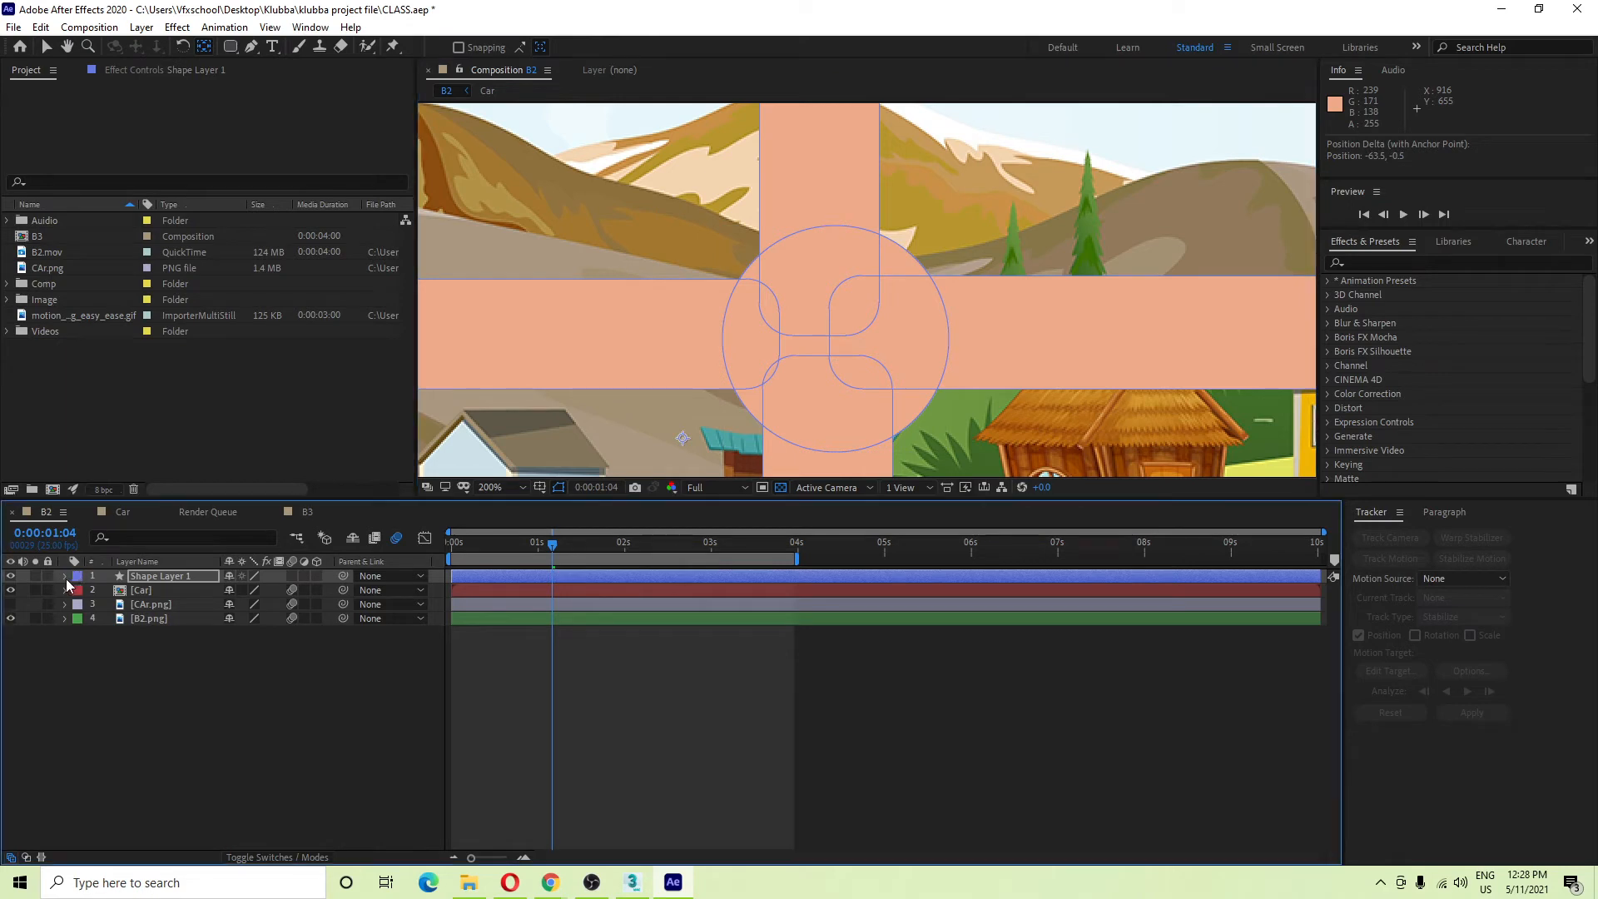
left_click(129, 607)
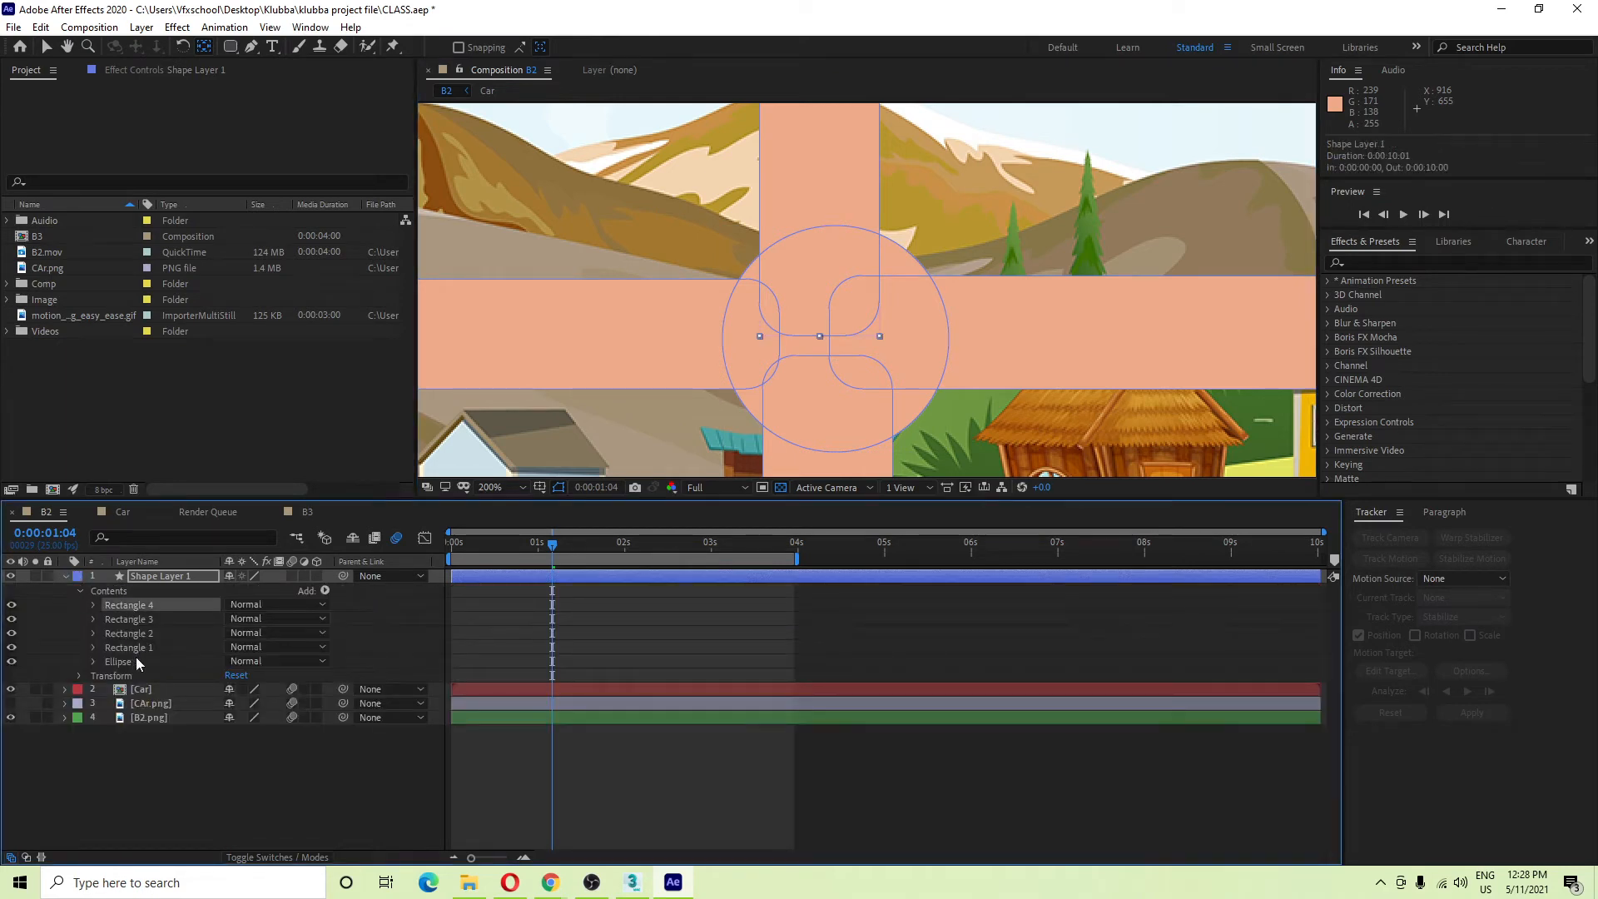
Hide Rectangles 1–4 and select Ellipse 1 to see the circle's bounds.
left_click(134, 650, "shift")
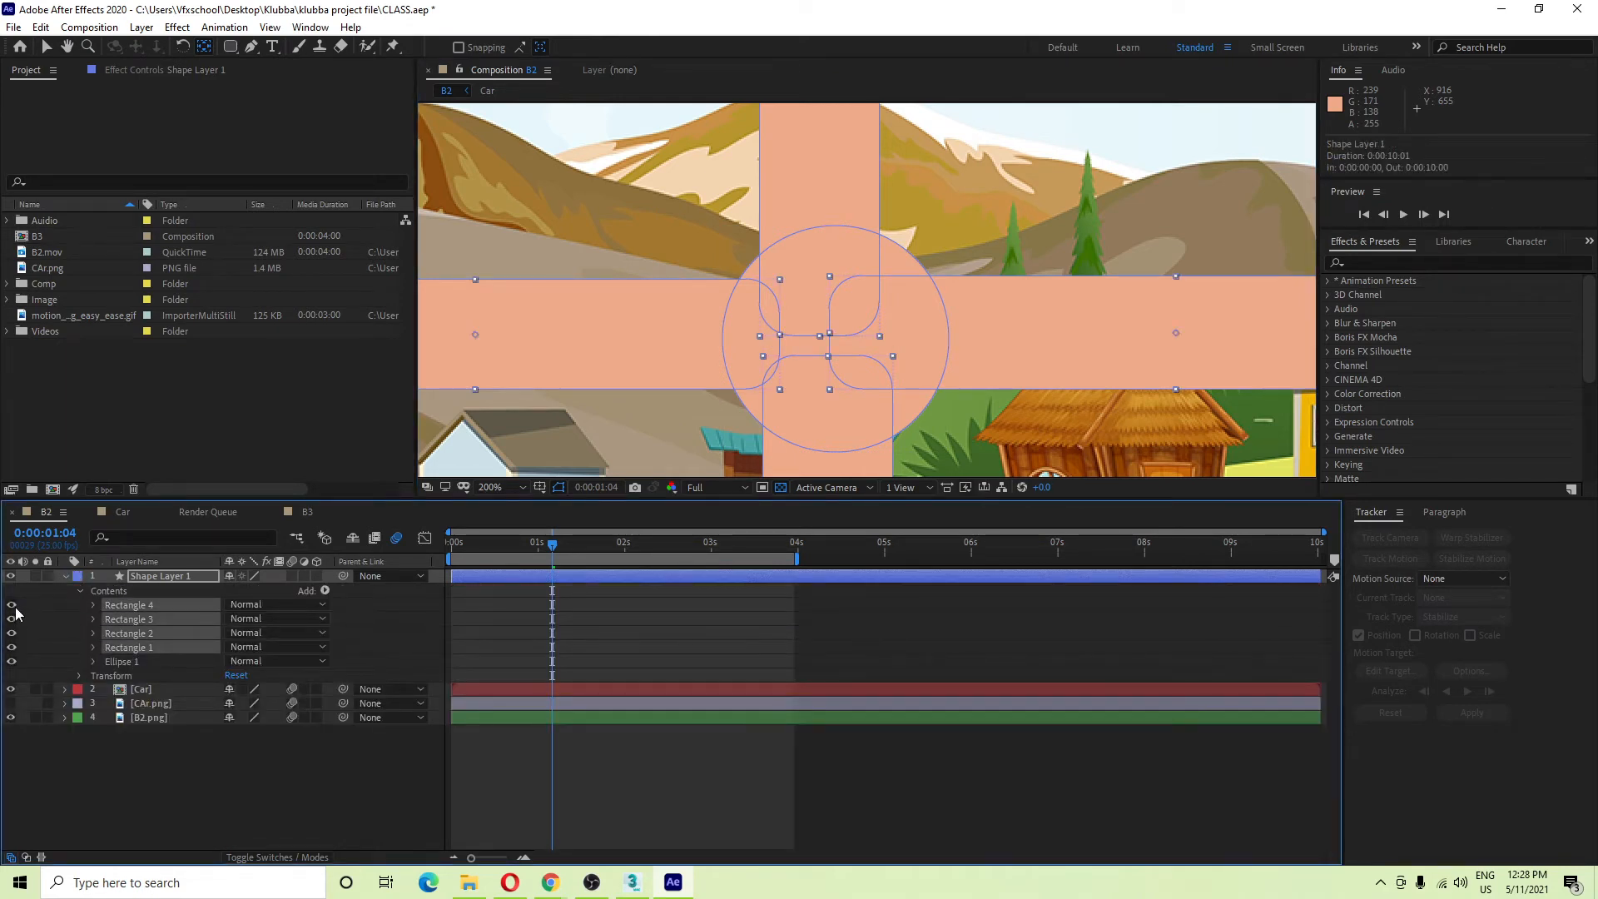
left_click_drag(11, 605, 13, 645)
left_click(167, 662)
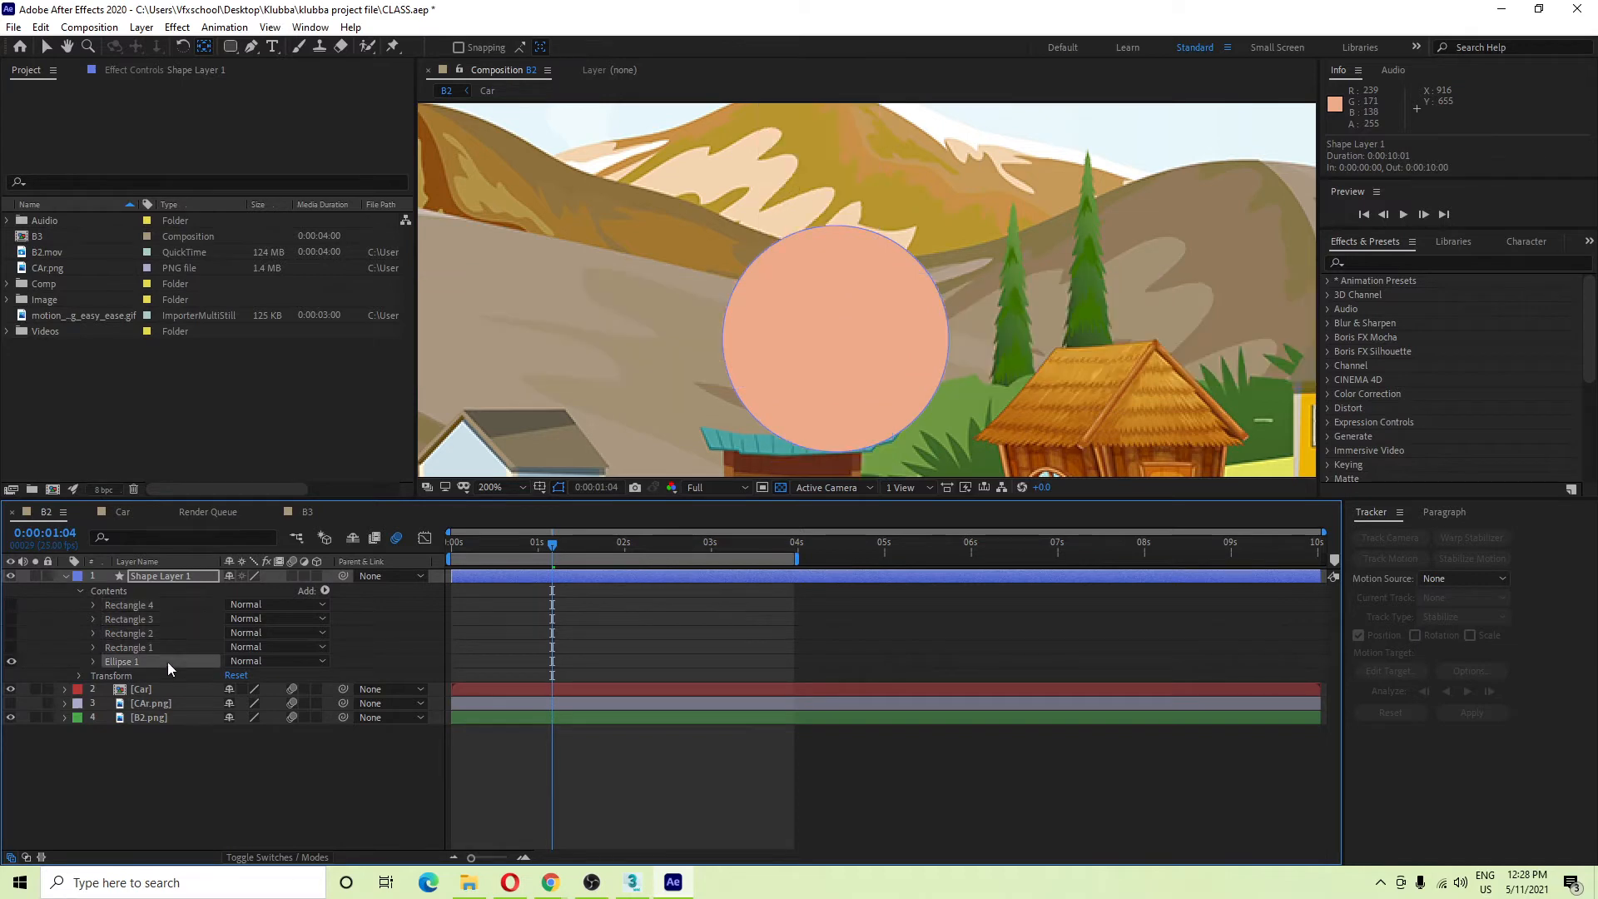
left_click(53, 787)
left_click(157, 576)
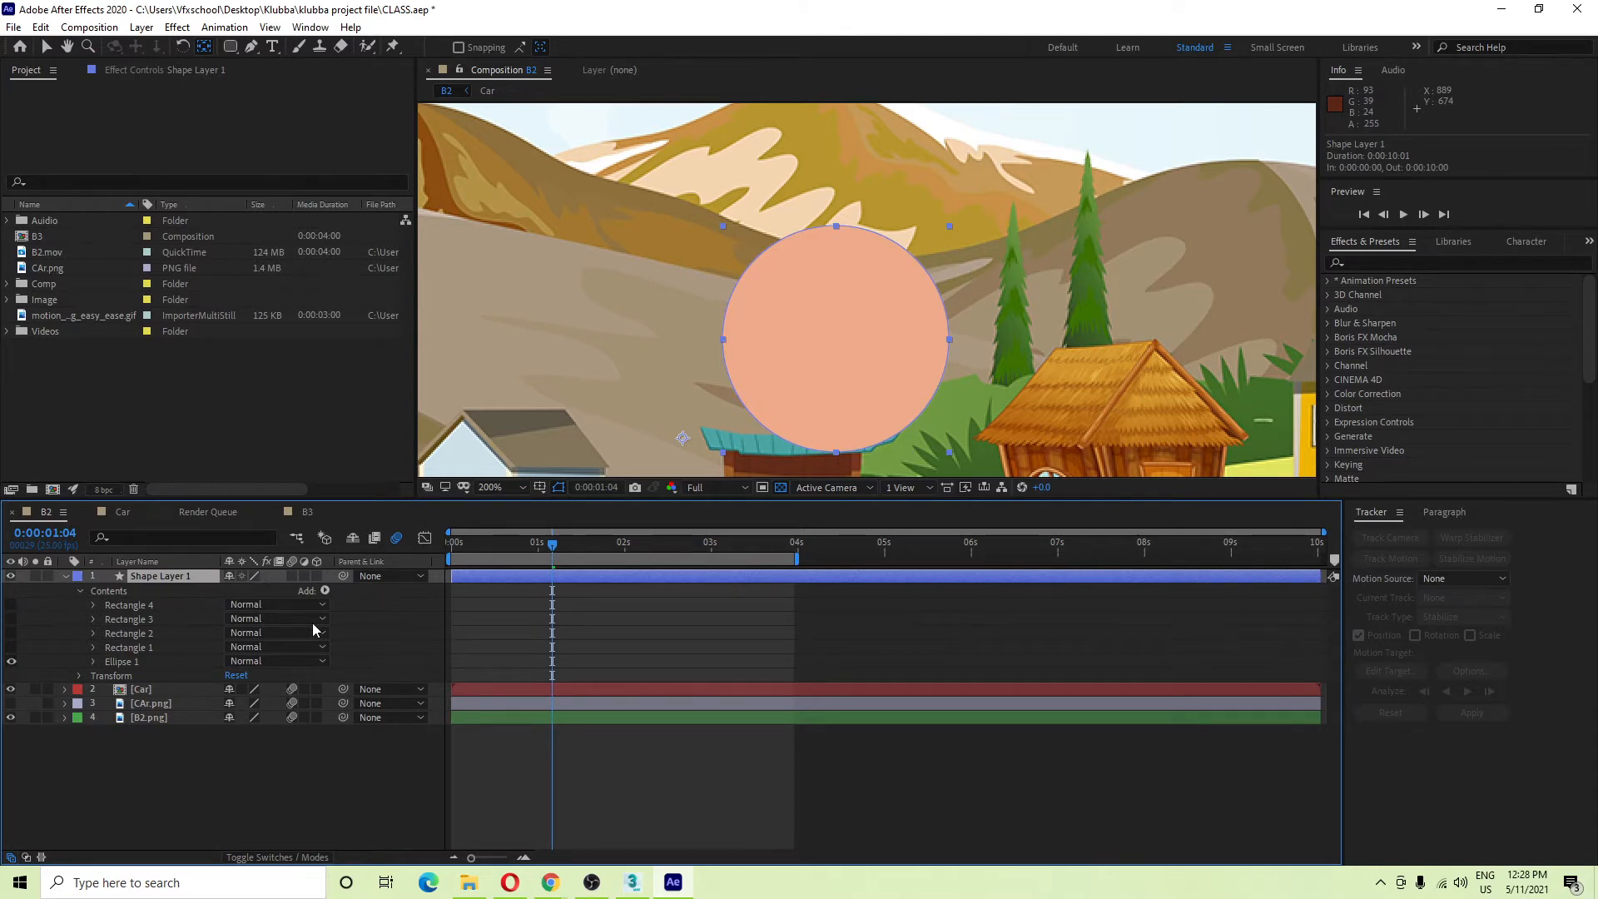
left_click(163, 764)
left_click(149, 579)
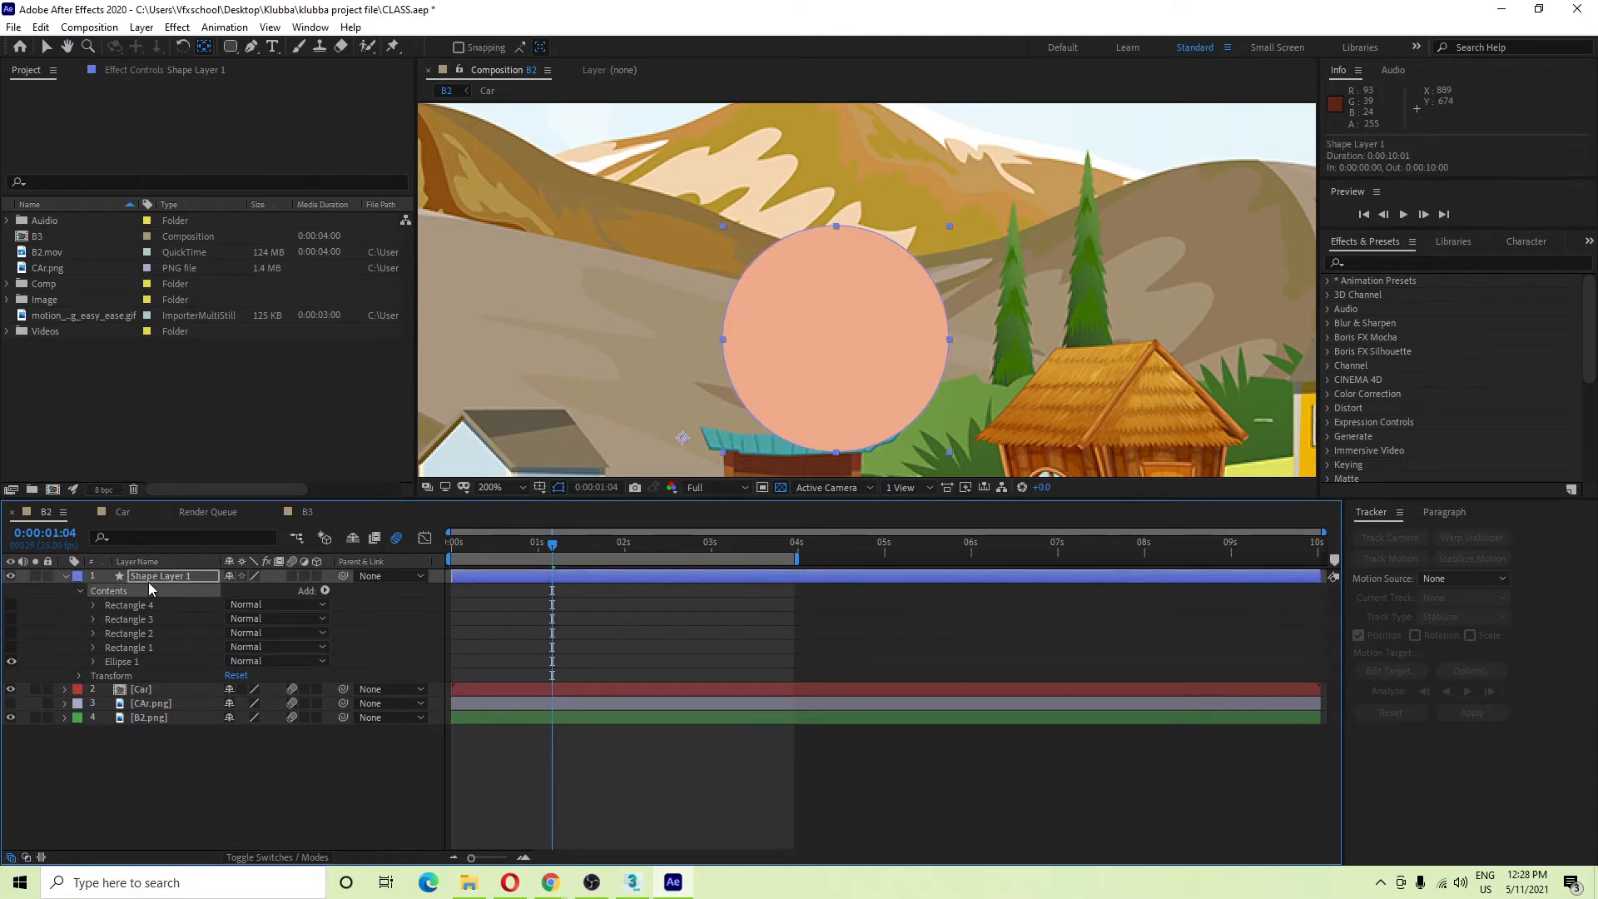
left_click(147, 666)
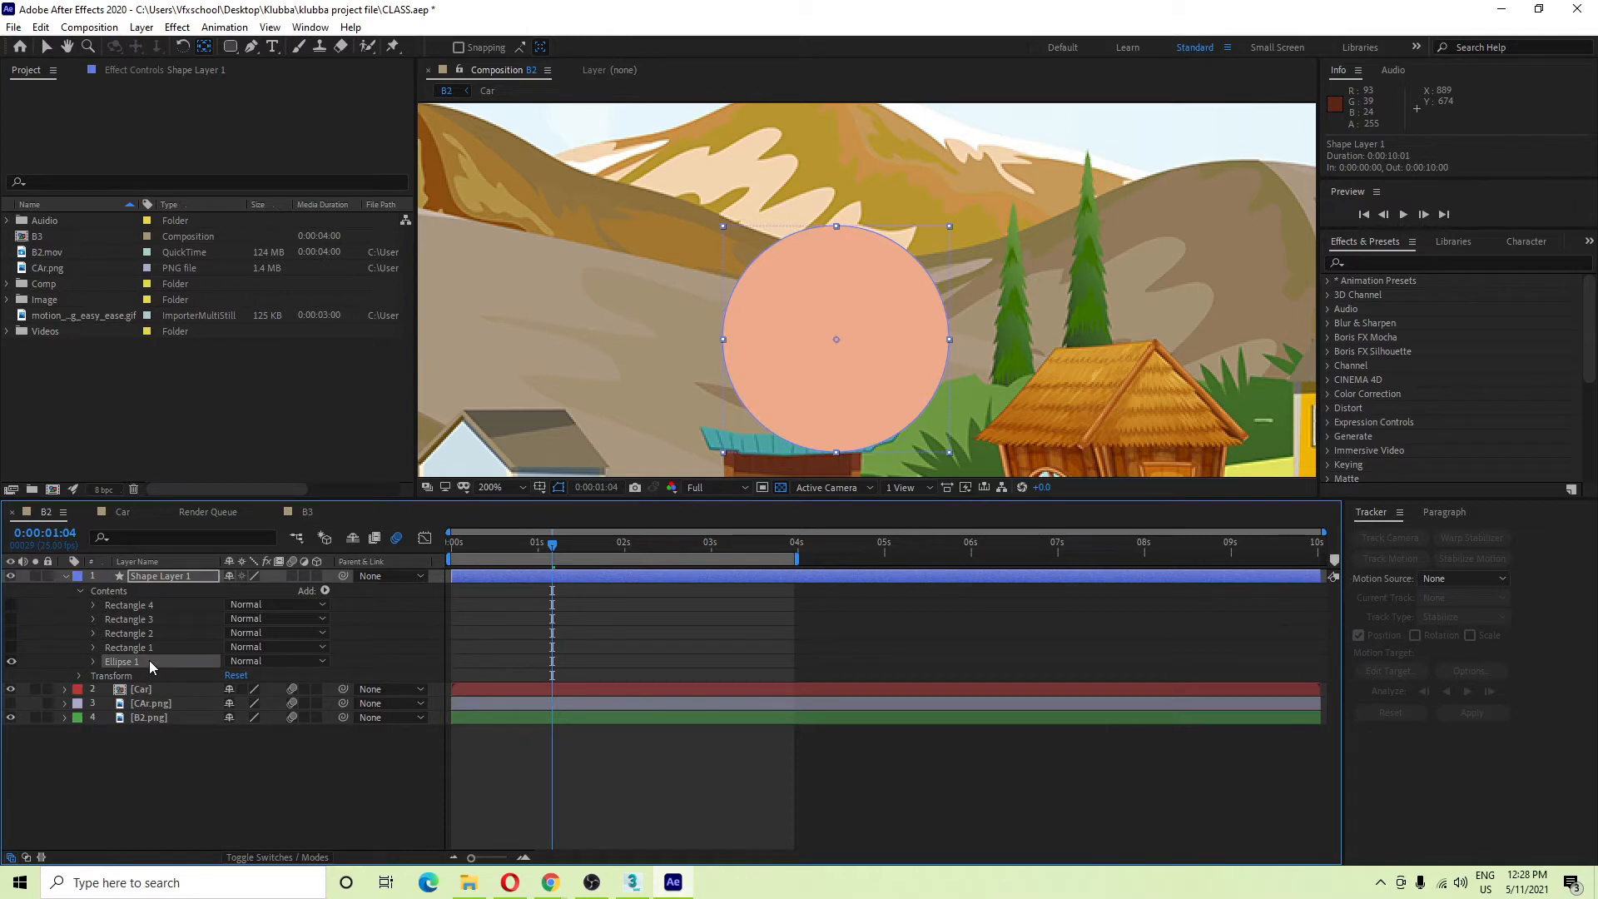
Move Shape Layer 1's anchor point onto the circle's centre and show all four rectangles again.
left_click(197, 821)
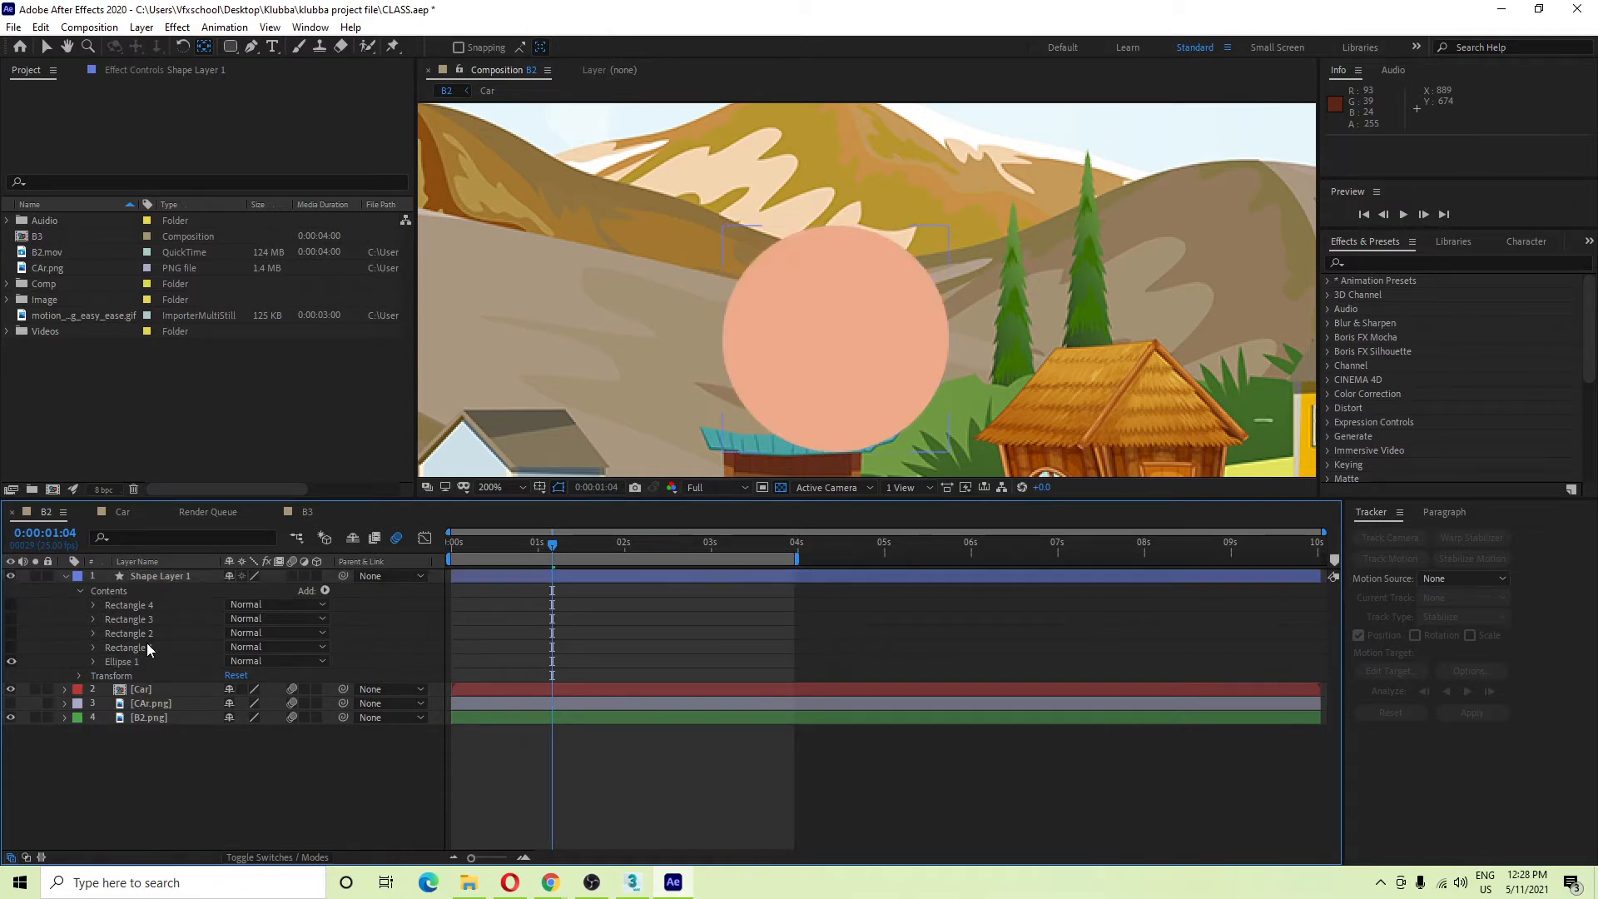
left_click(157, 580)
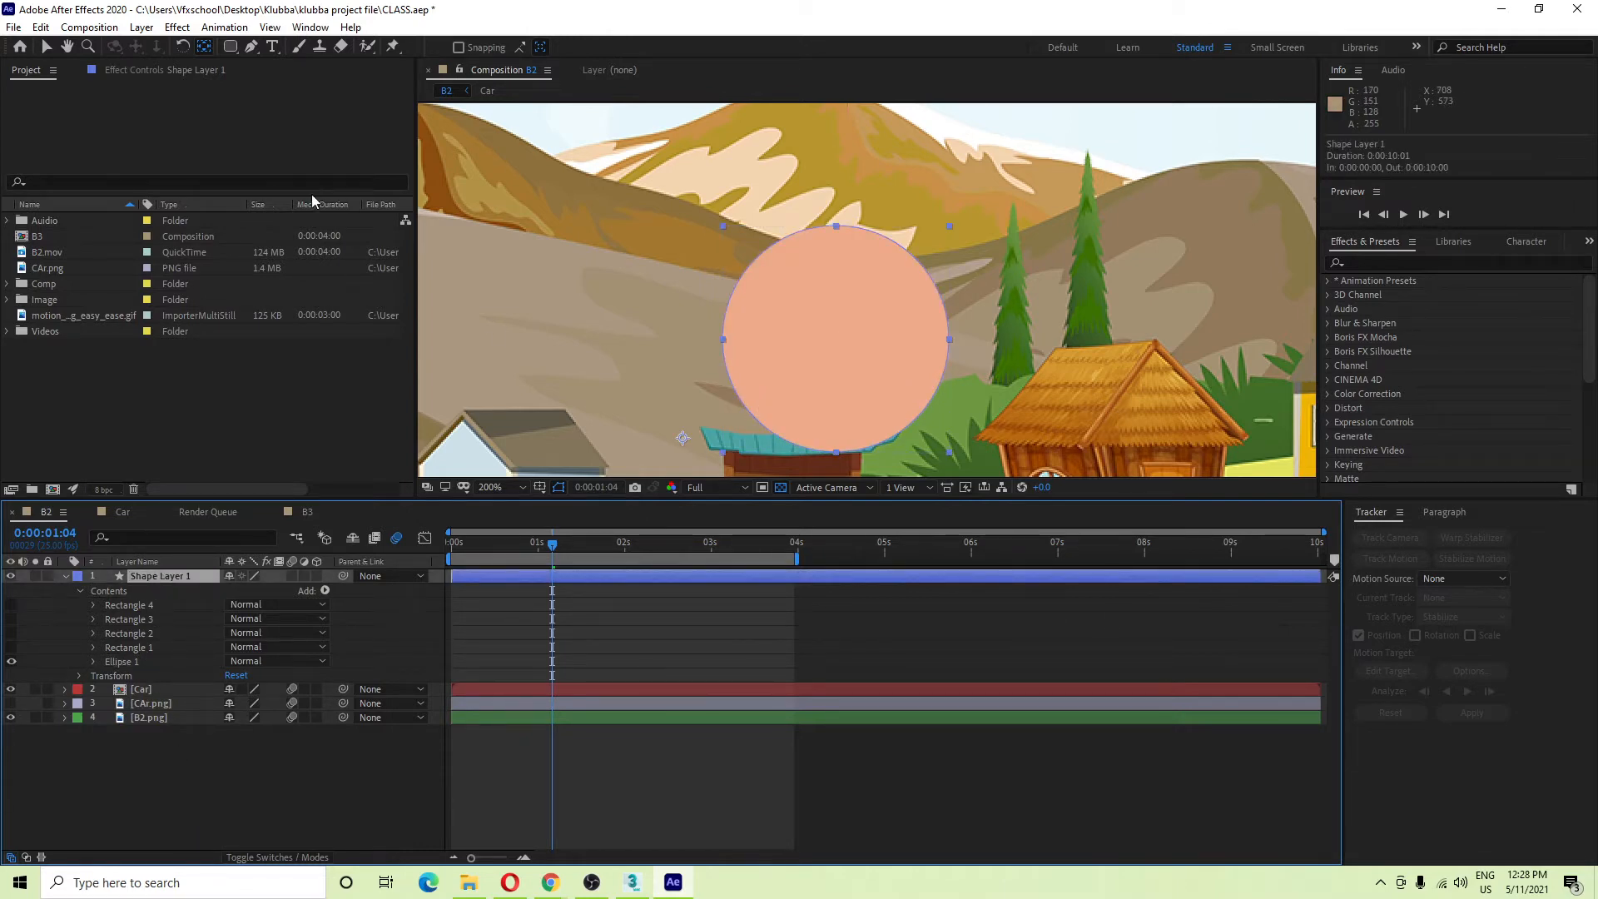
left_click_drag(686, 439, 838, 343)
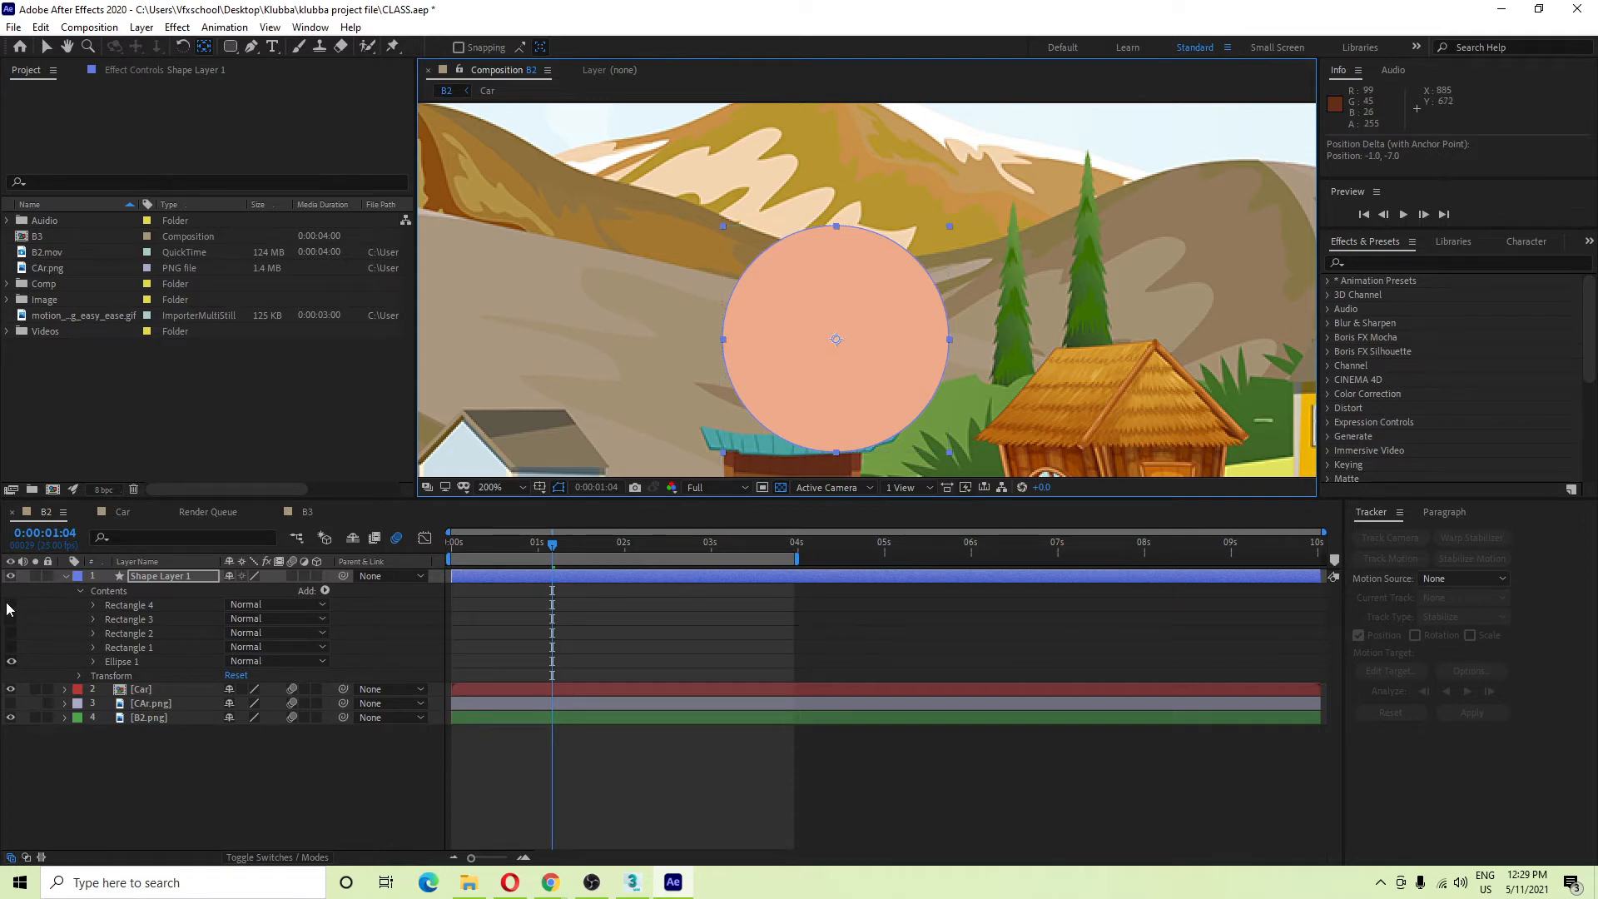
left_click_drag(10, 605, 11, 648)
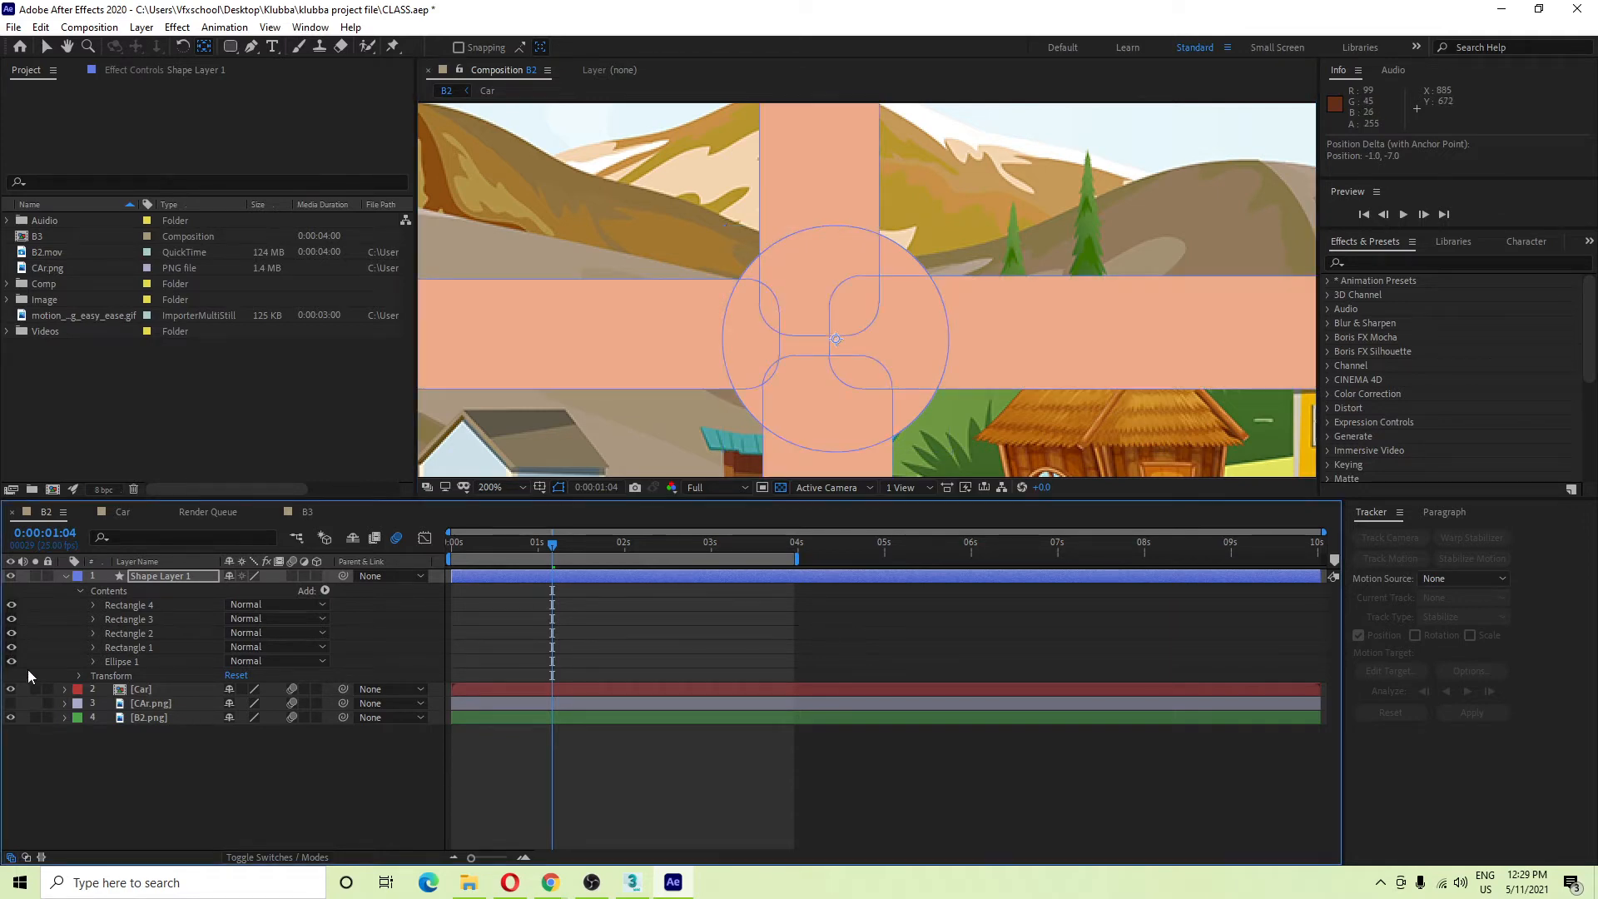
Collapse Shape Layer 1's contents and zoom the Composition view out to 100%.
left_click(65, 576)
left_click(211, 770)
left_click(142, 575)
key("comma")
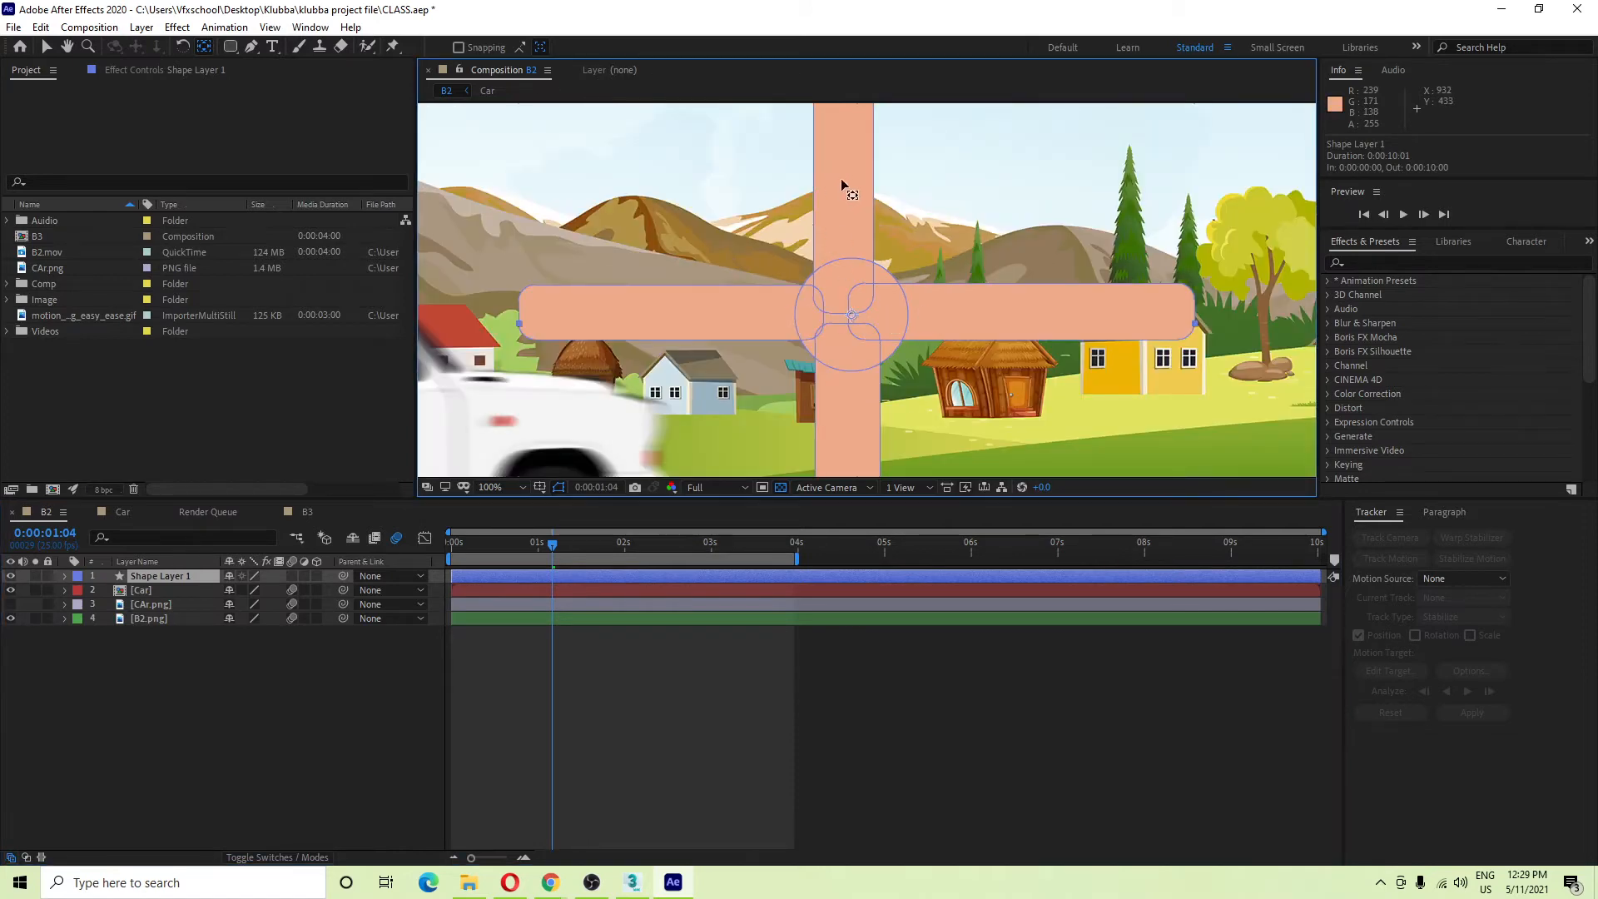
key("v")
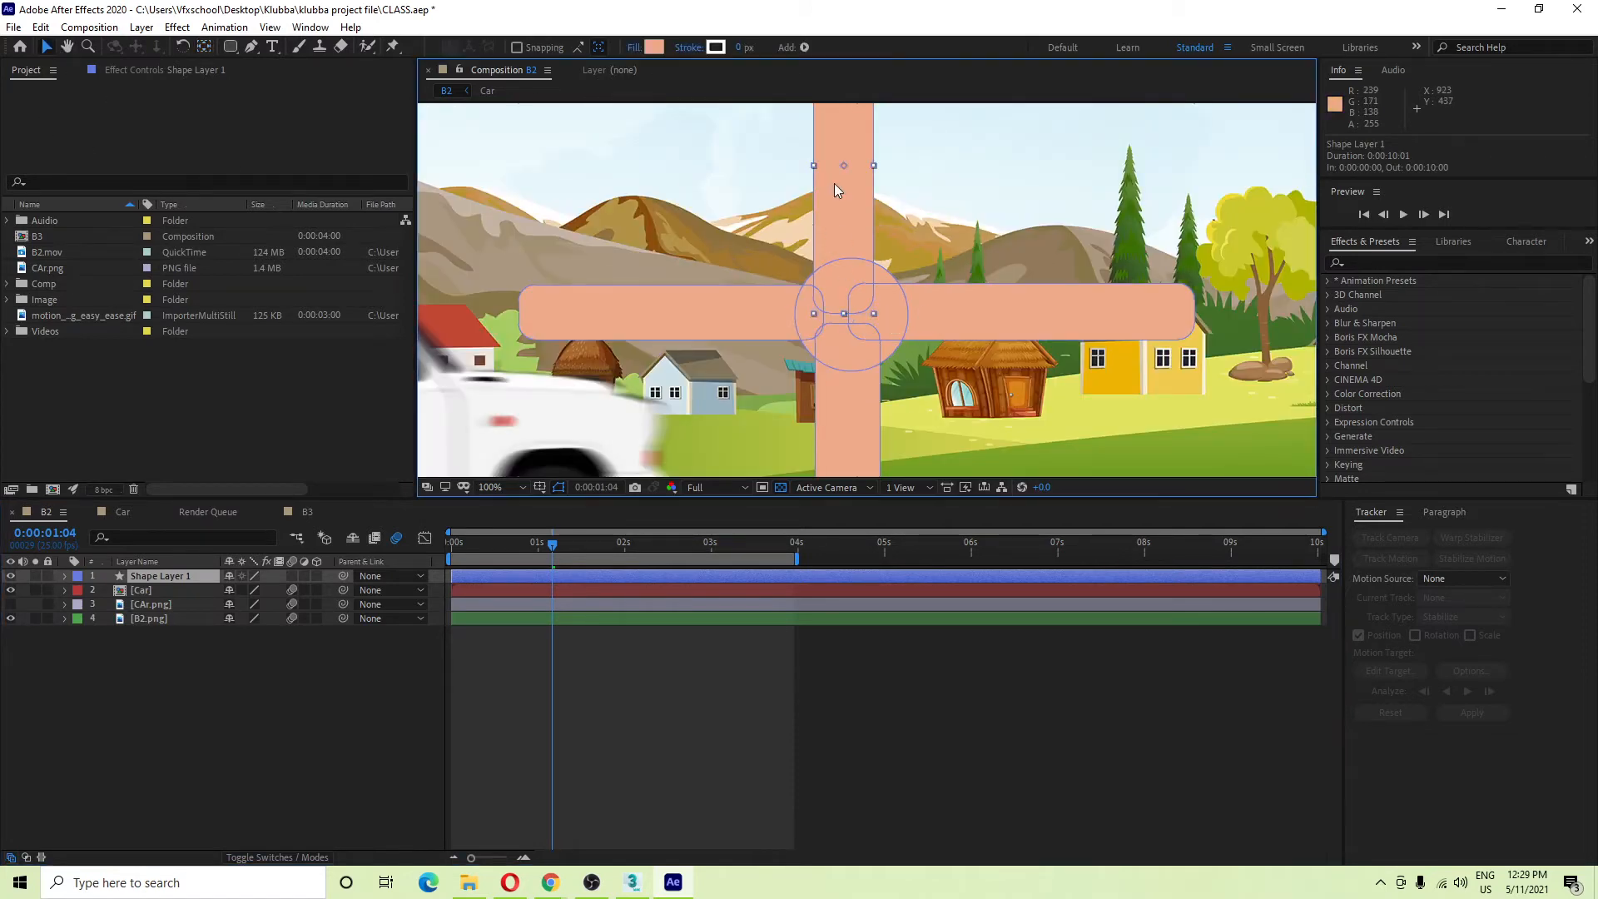
Nudge the cross's vertical bar and arms so they meet evenly at the centre.
left_click_drag(834, 183, 843, 184)
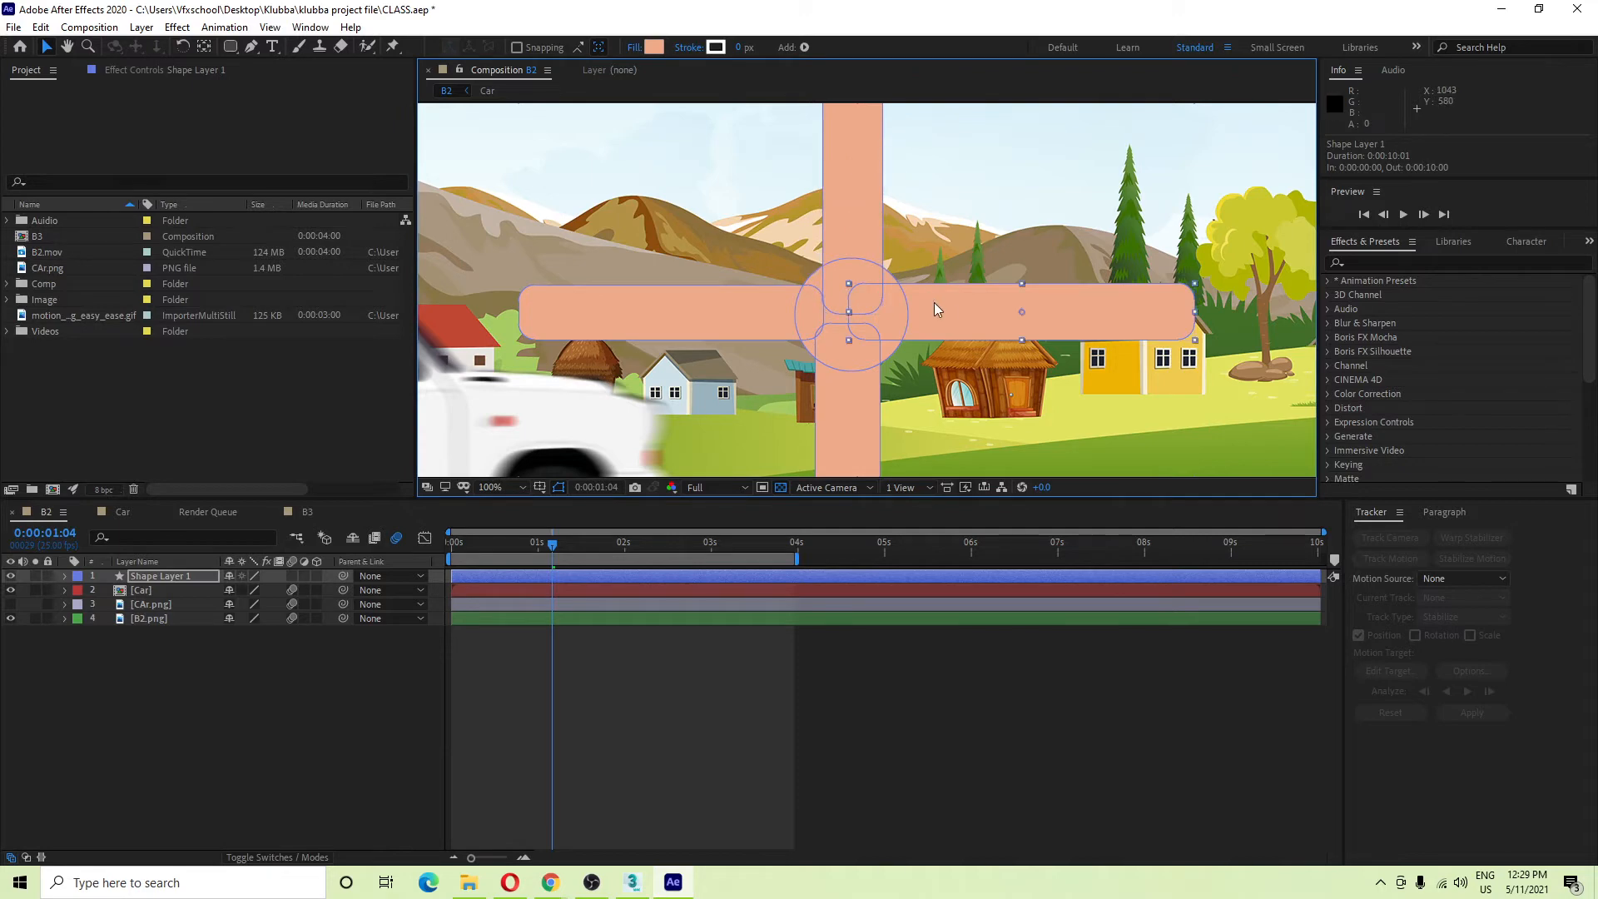
left_click_drag(940, 310, 951, 316)
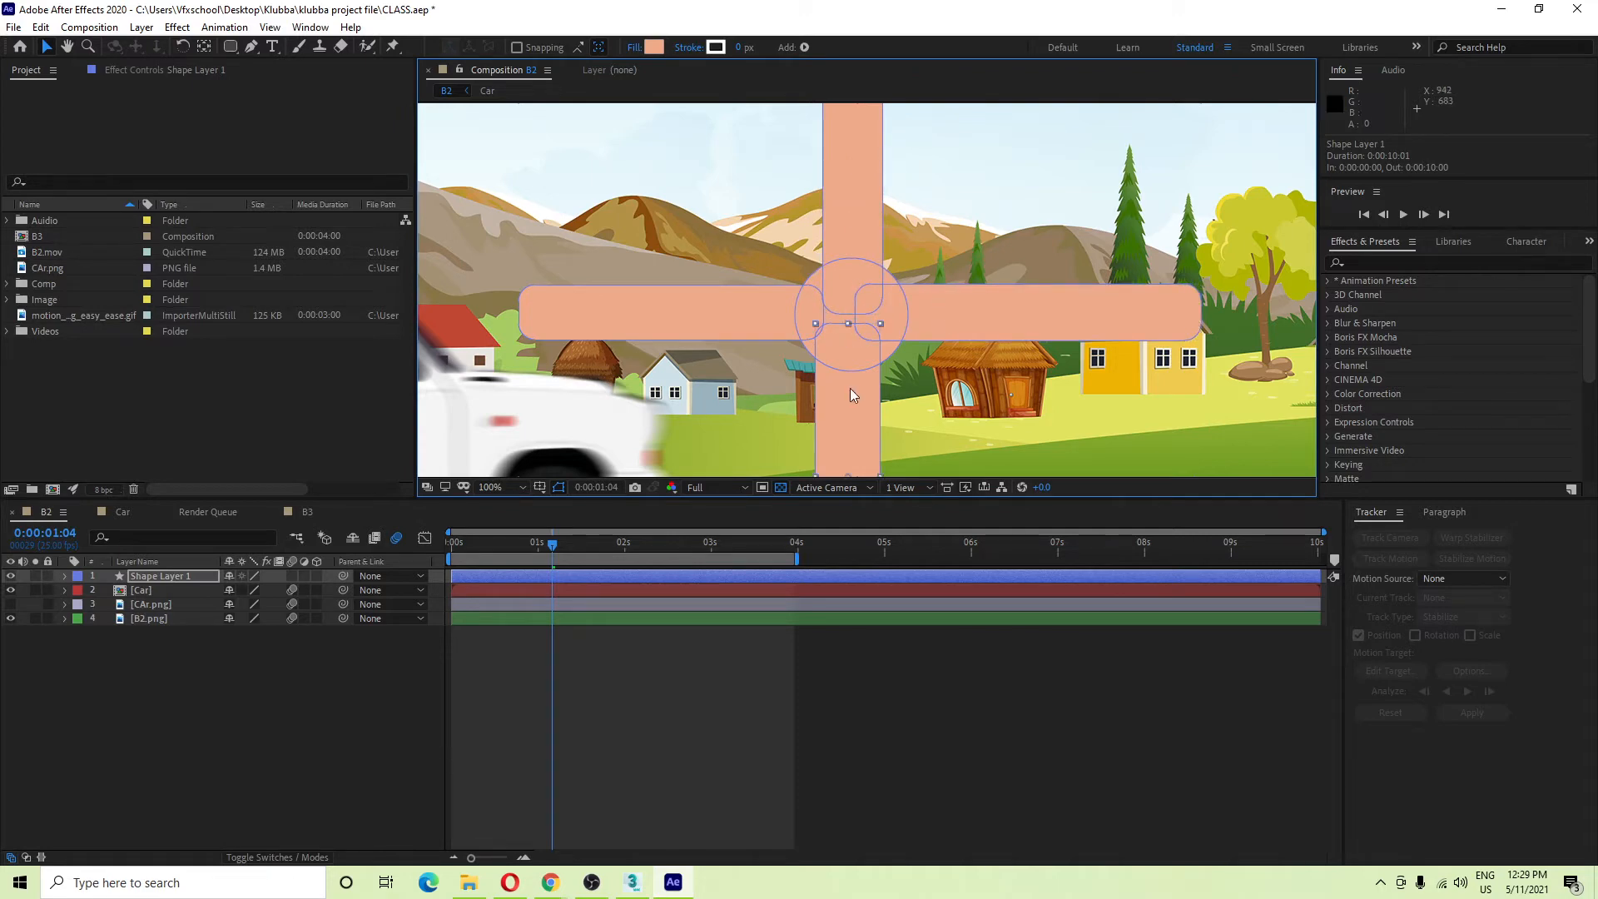
left_click_drag(850, 396, 849, 401)
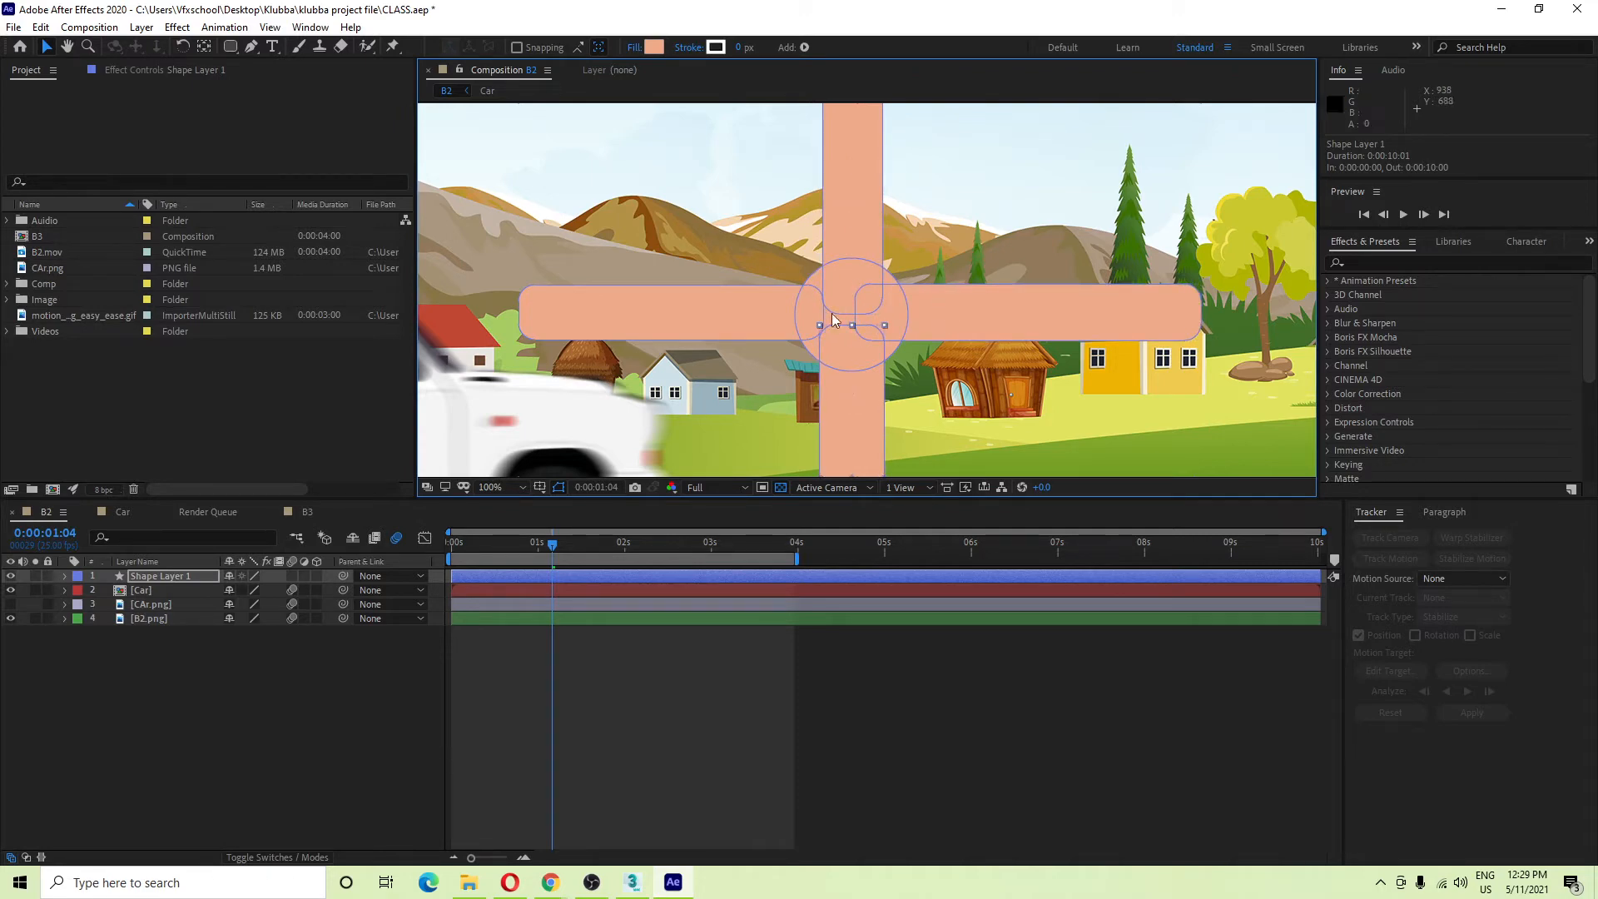
left_click_drag(846, 233, 853, 238)
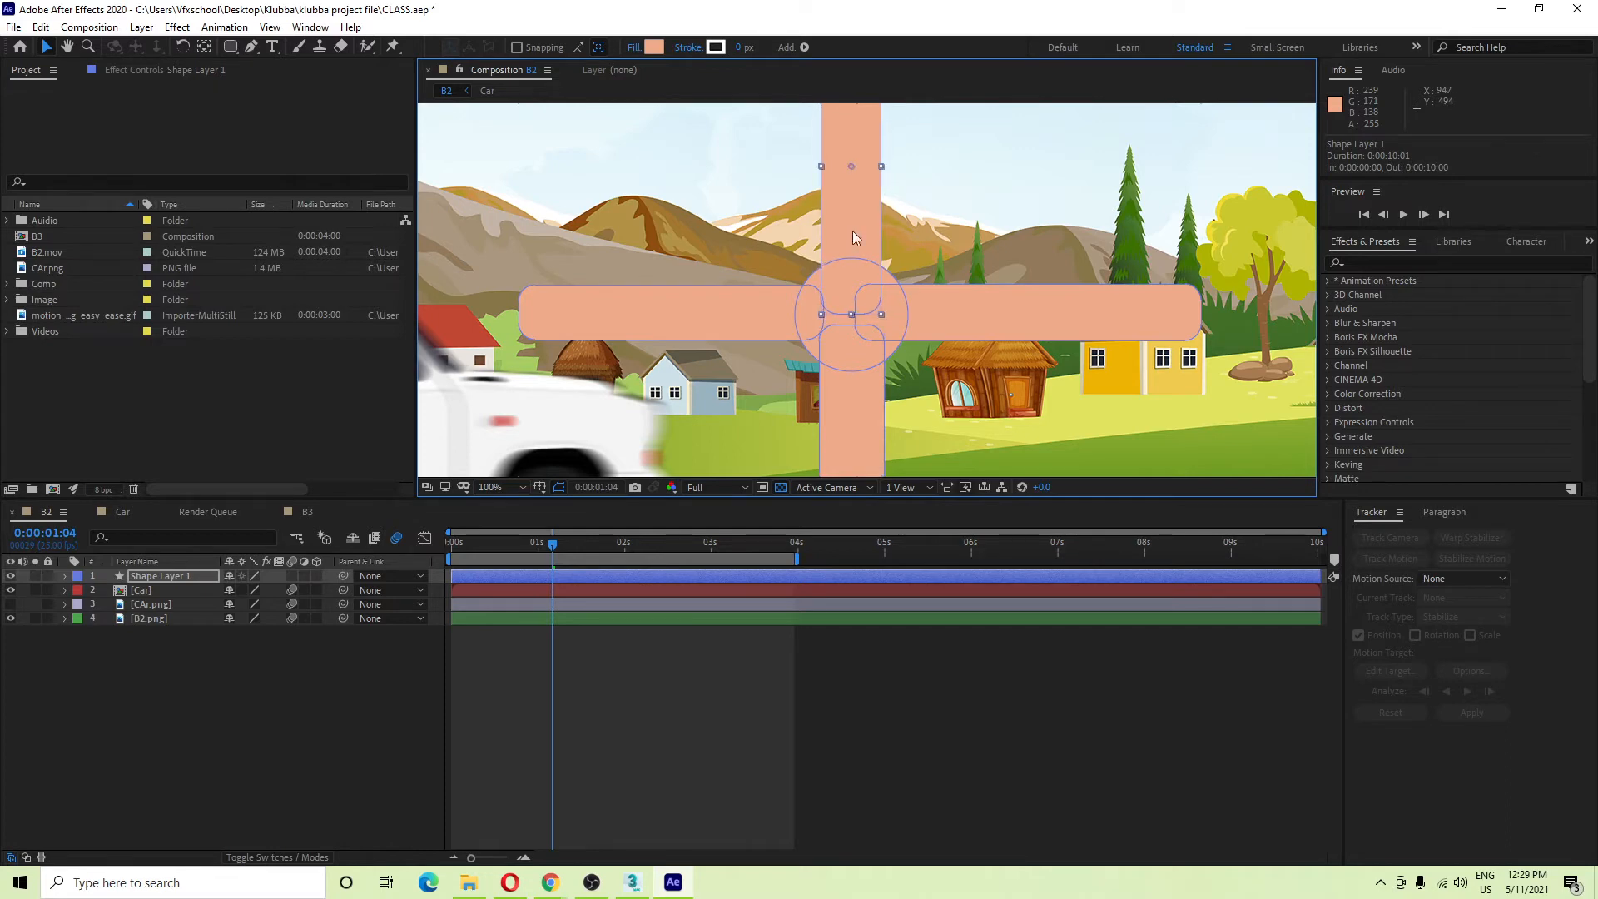
left_click_drag(859, 351, 856, 351)
left_click(740, 327)
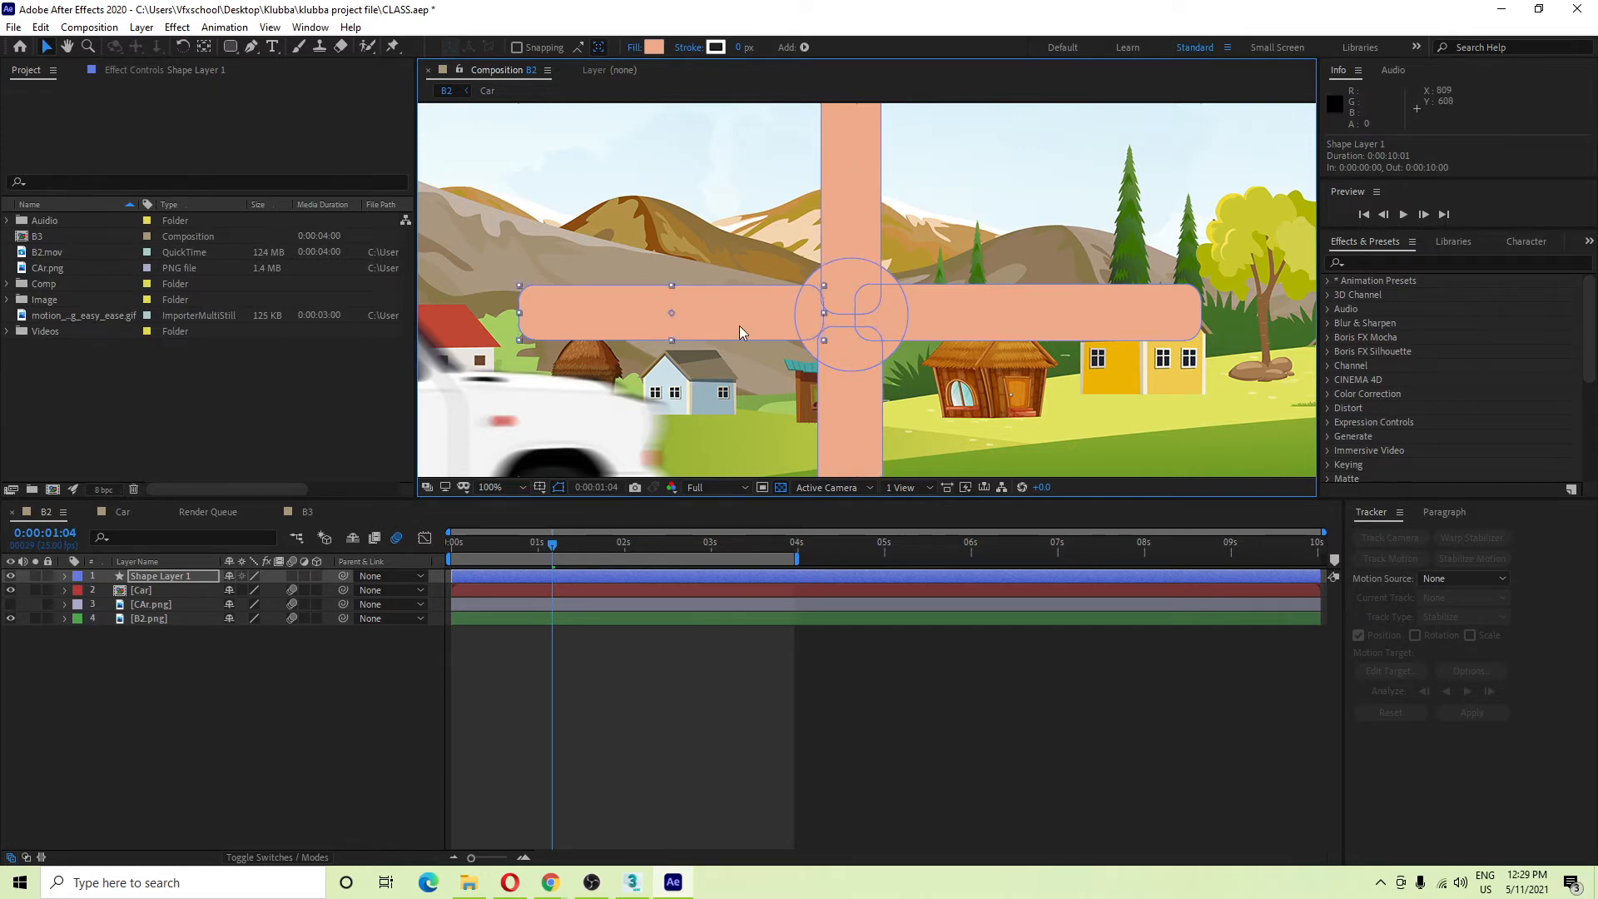
scroll(905, 345, "down", 2)
left_click(292, 660)
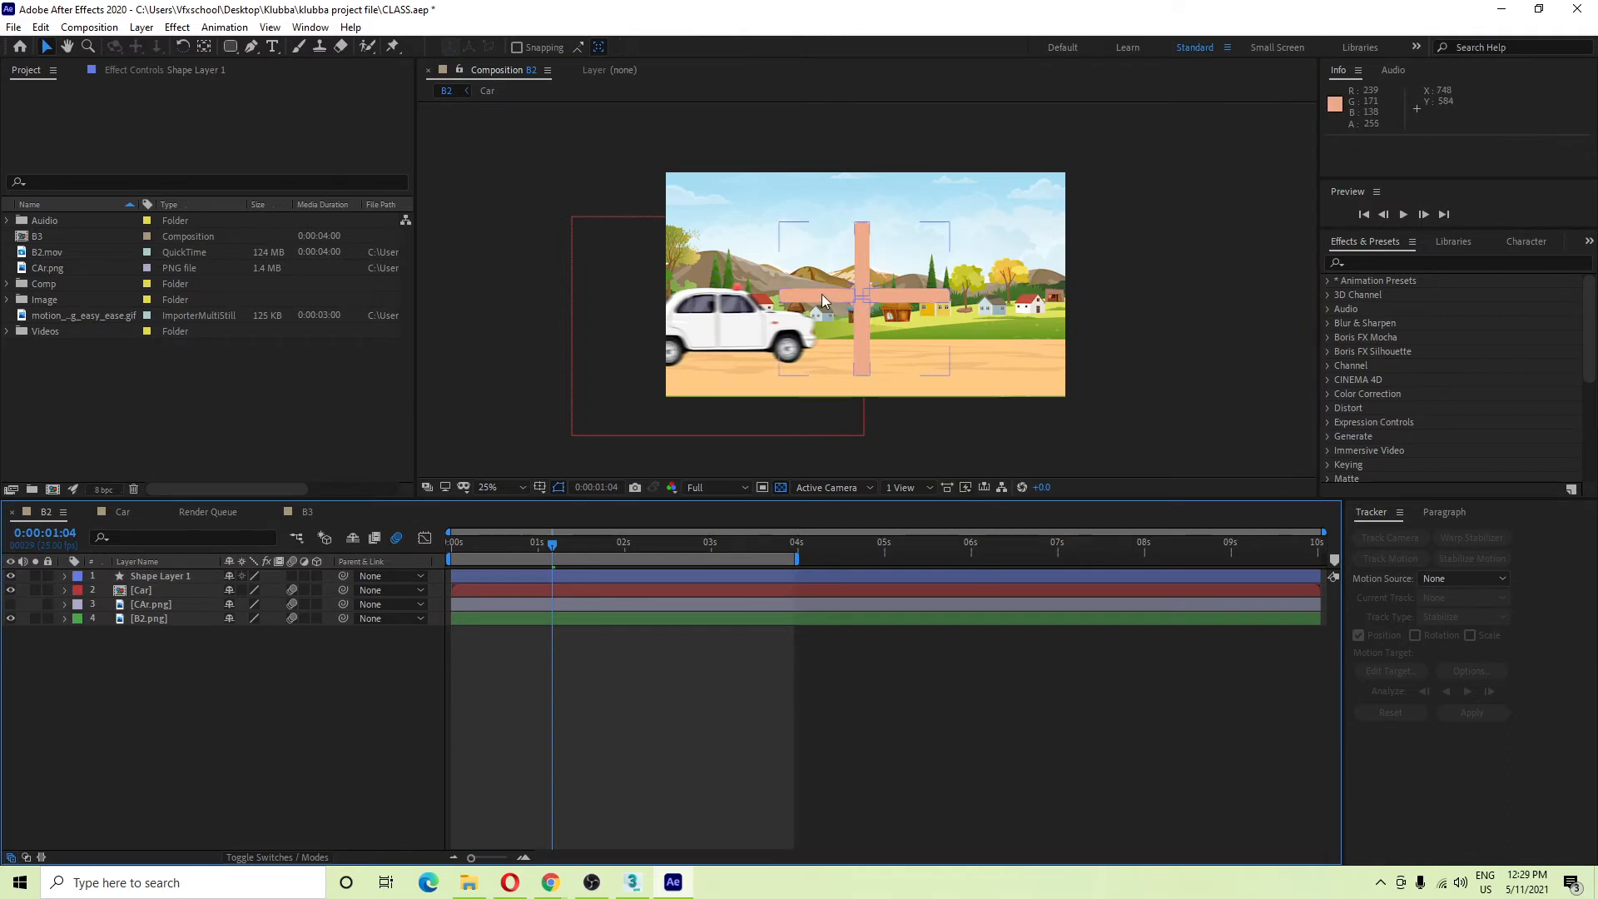
Reveal Shape Layer 1's rotation, then expand and collapse its Transform group.
scroll(860, 293, "up", 2)
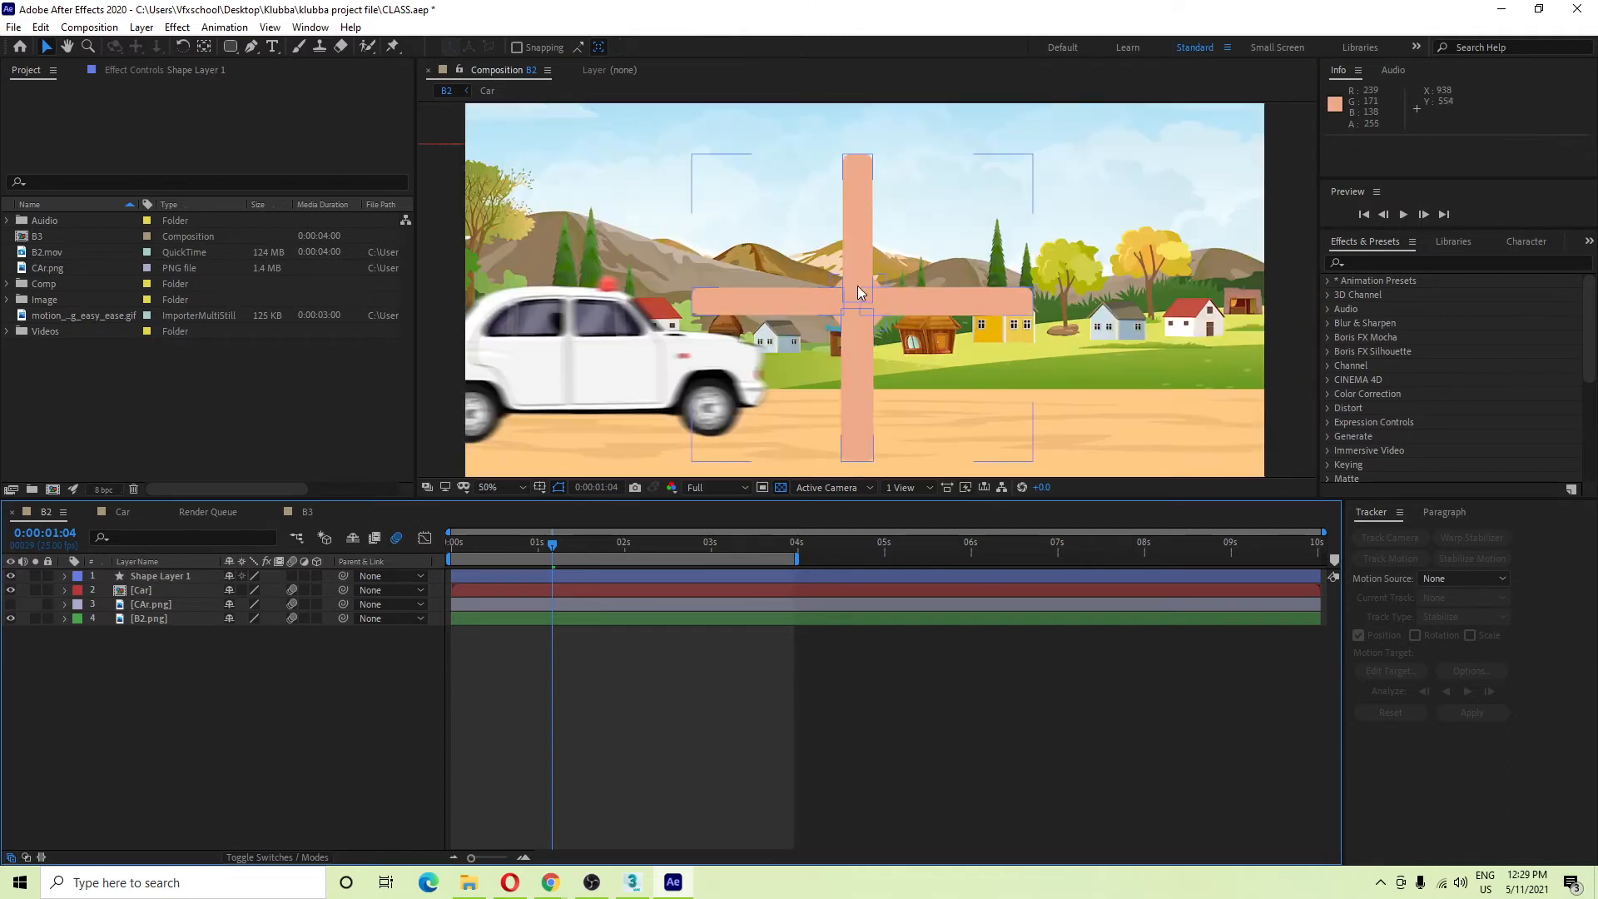
left_click(173, 576)
key("r")
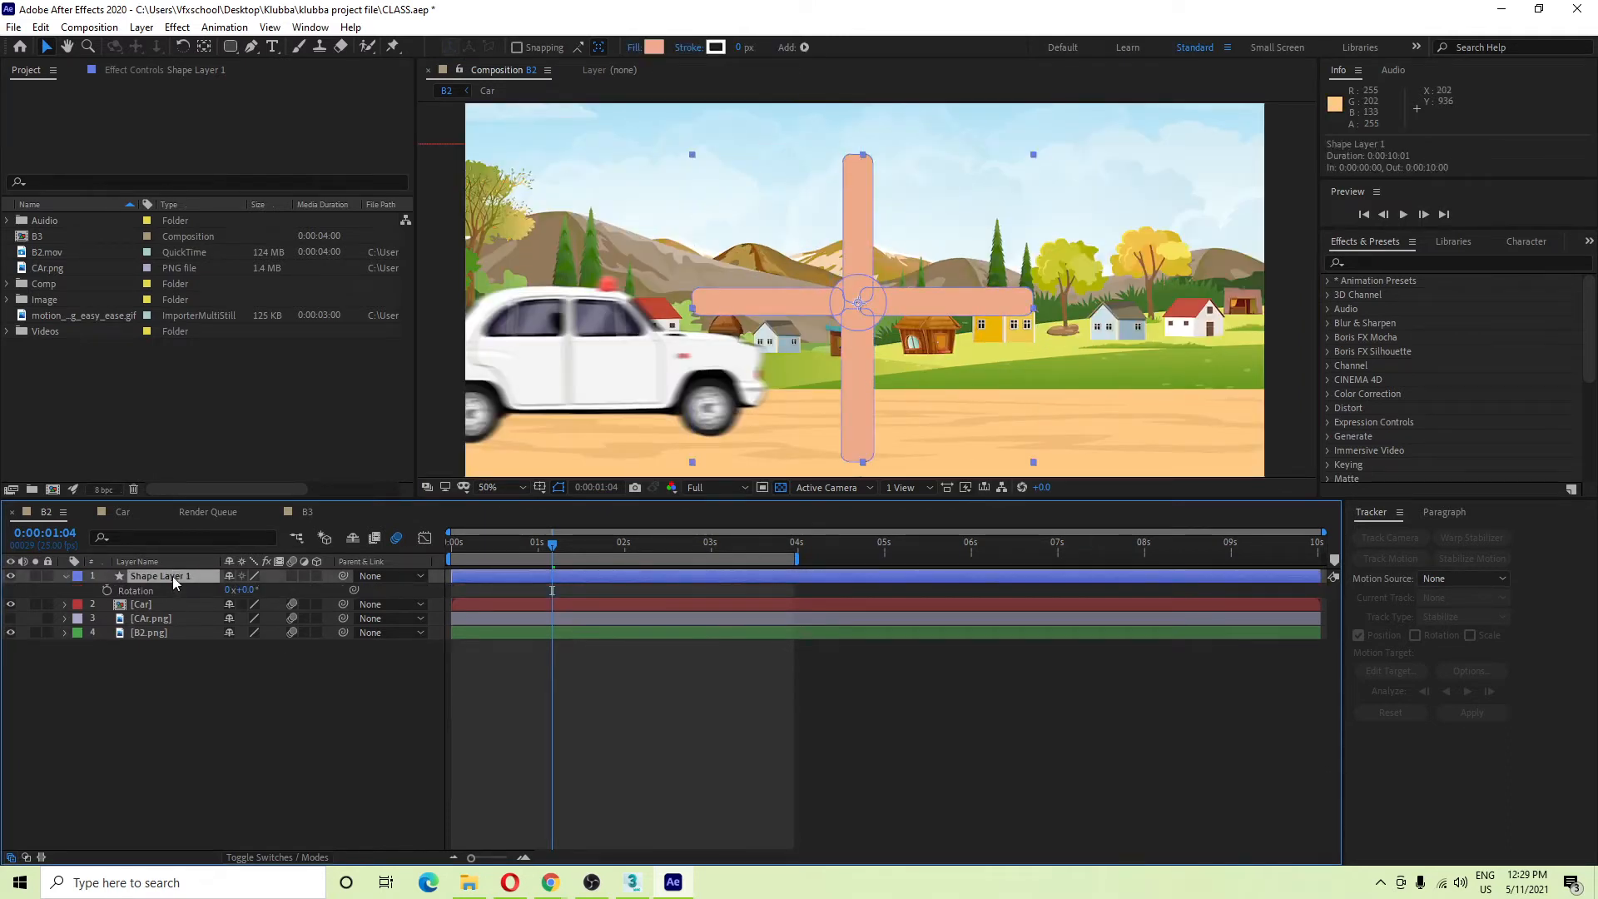
left_click(66, 576)
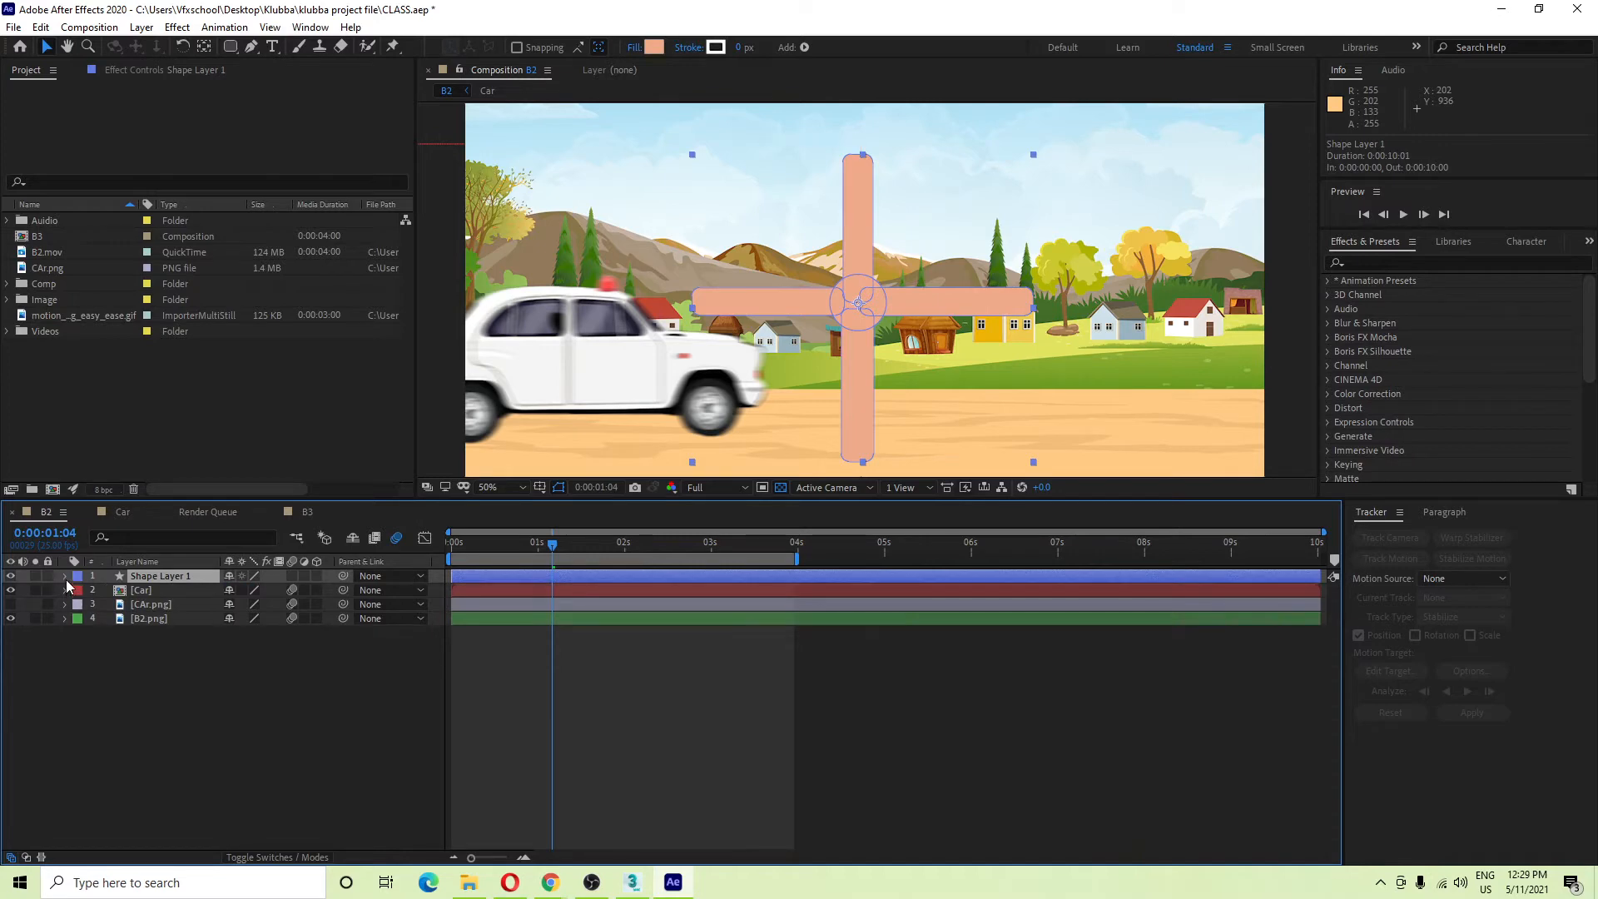
left_click(65, 576)
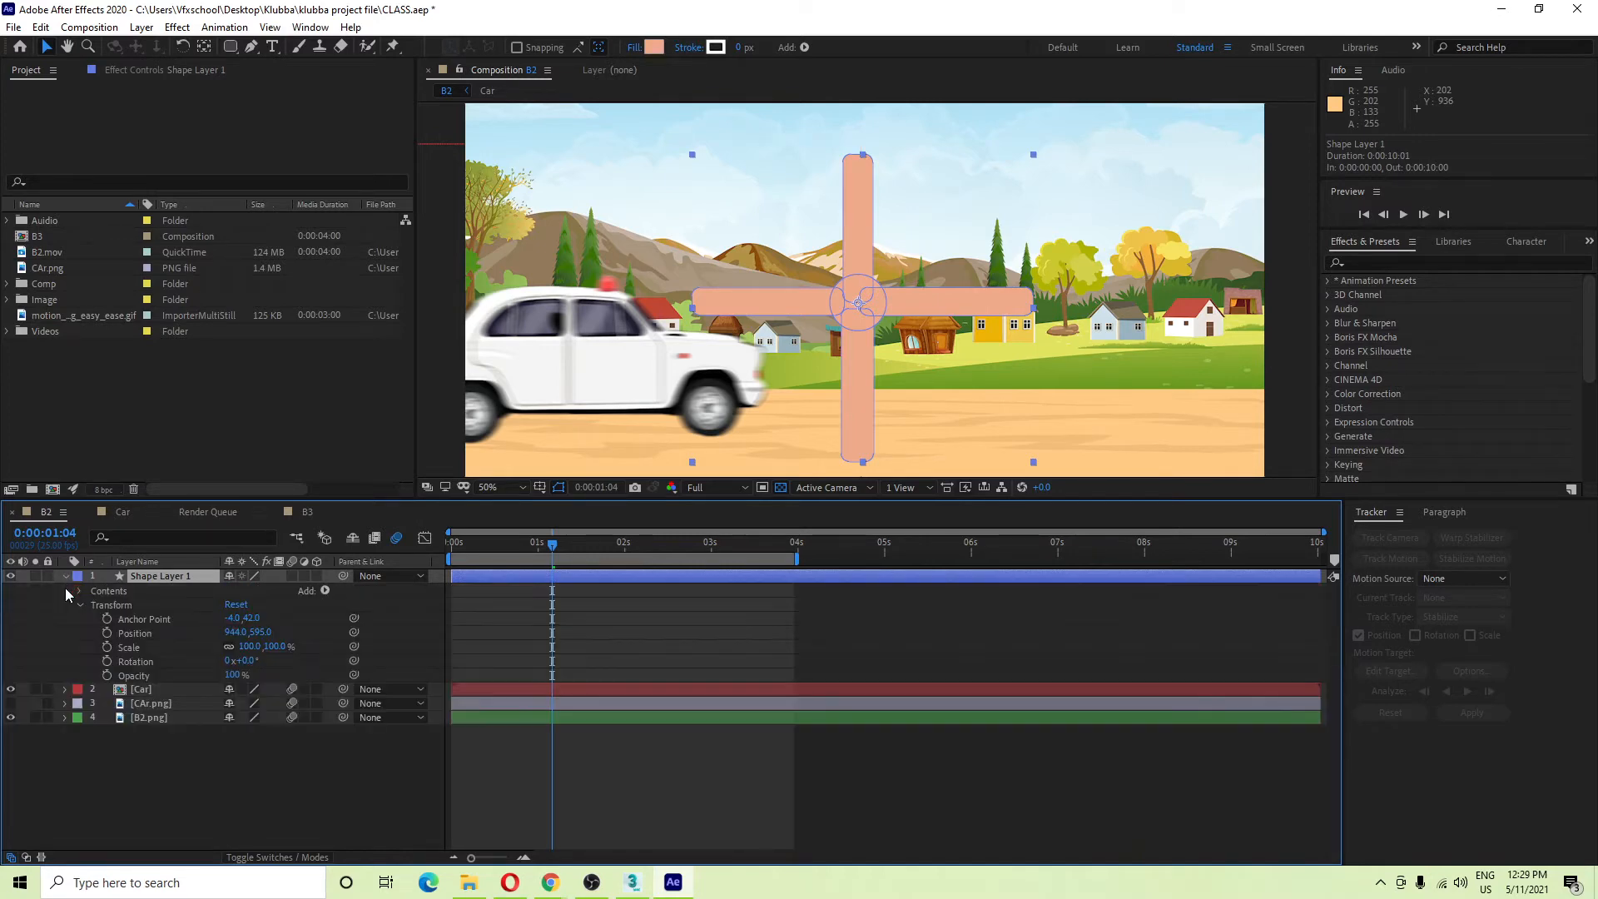
left_click(77, 605)
left_click(79, 606)
left_click(79, 605)
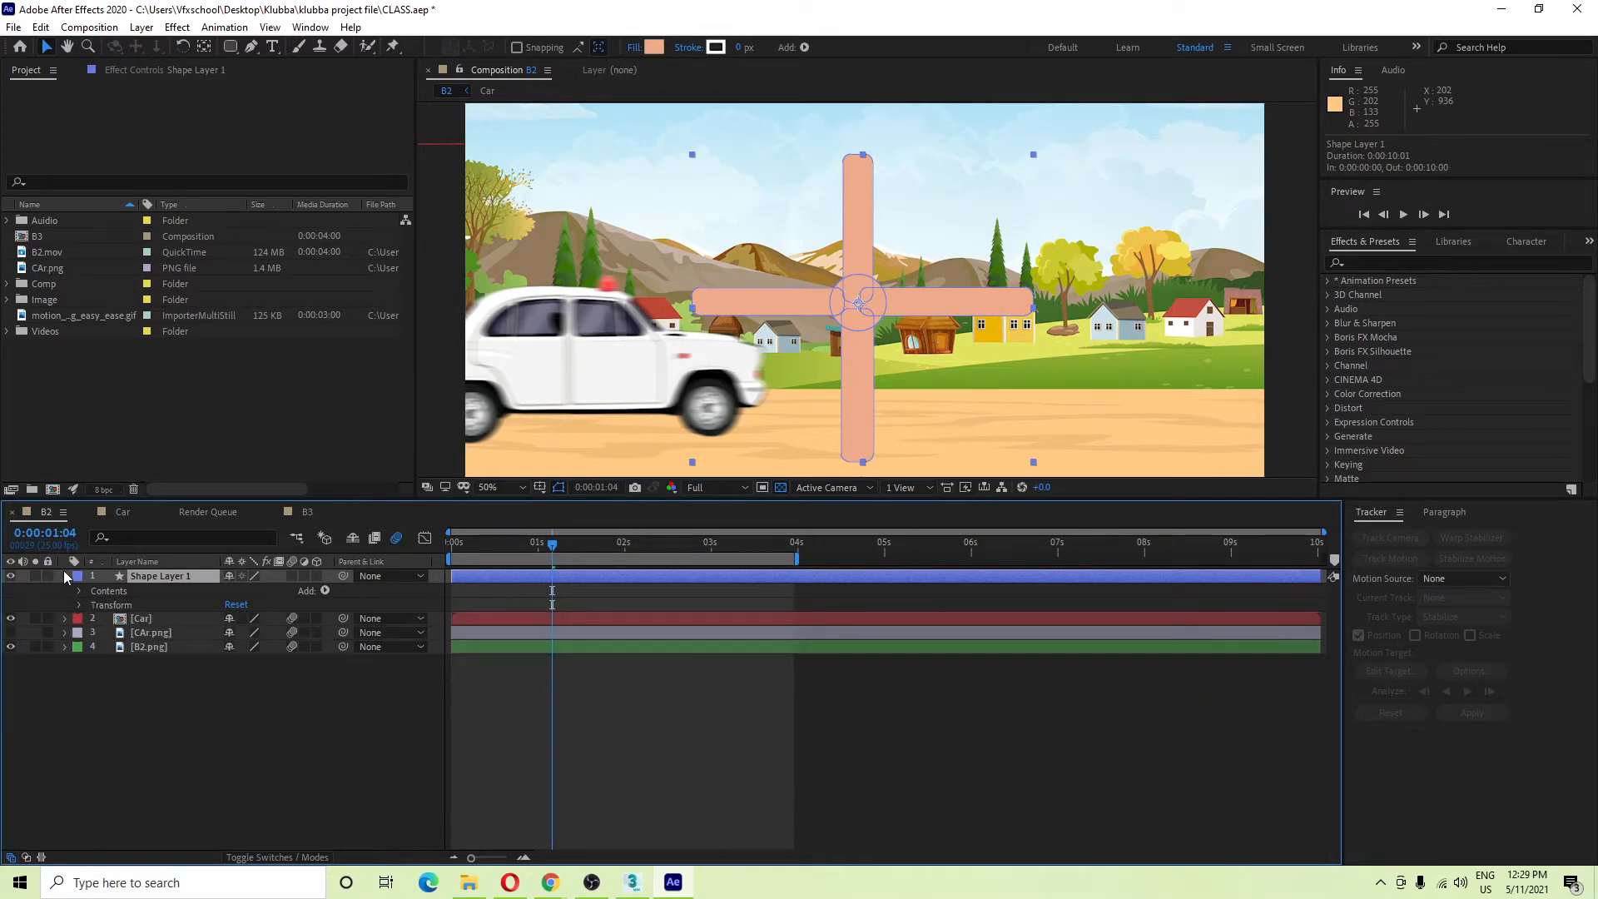
left_click(64, 576)
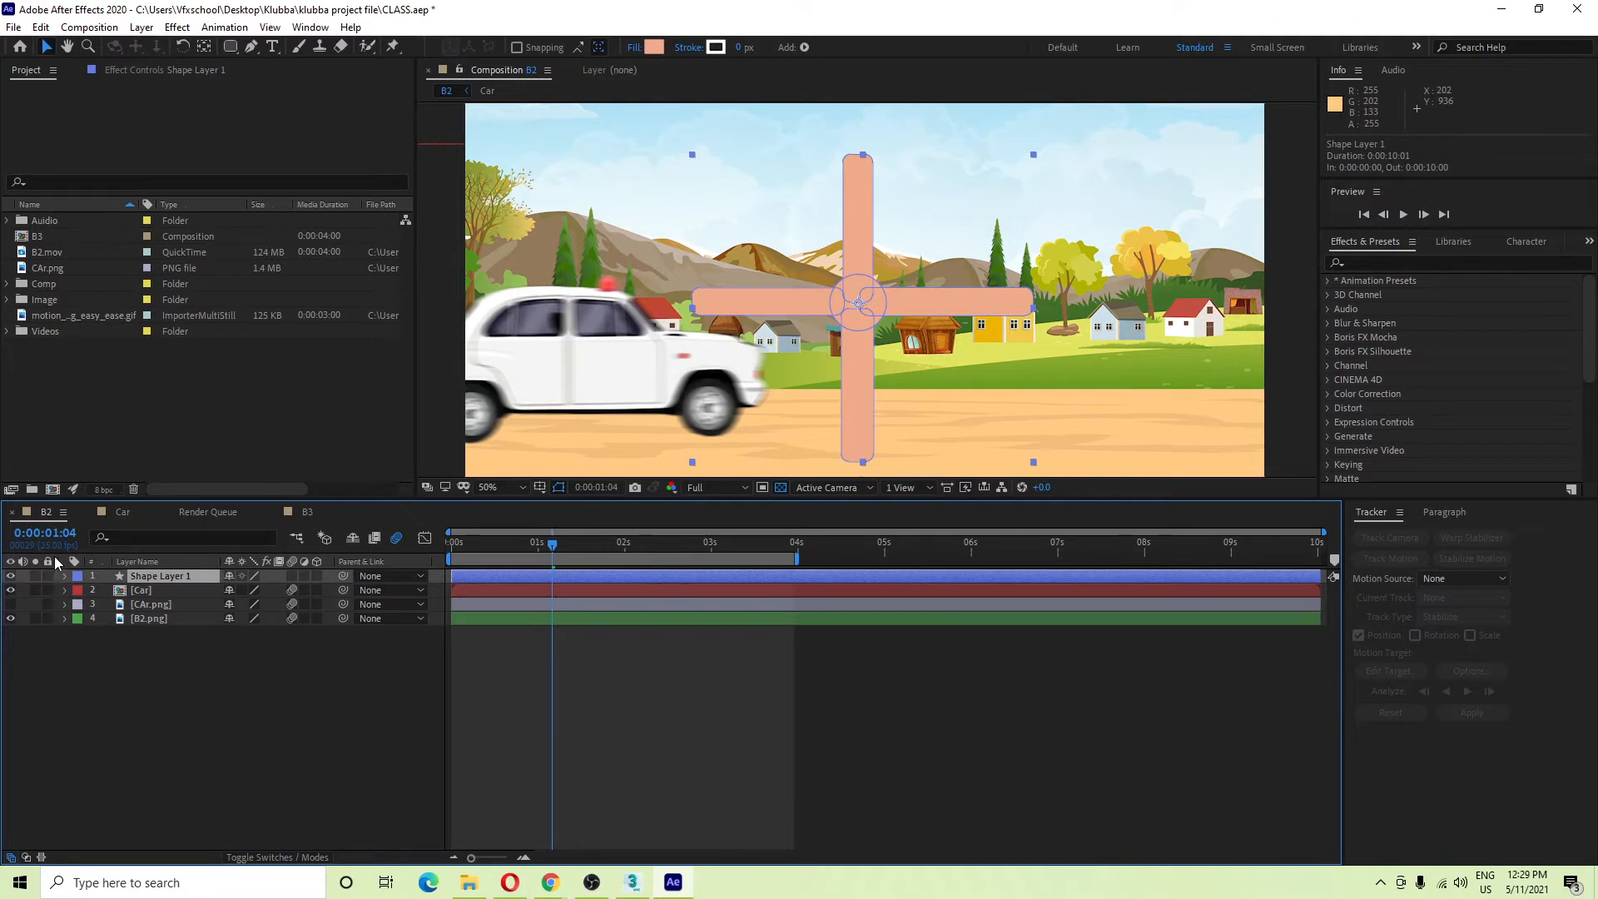
Solo the cross layer's anchor point, position, rotation, scale and finally opacity.
key("a")
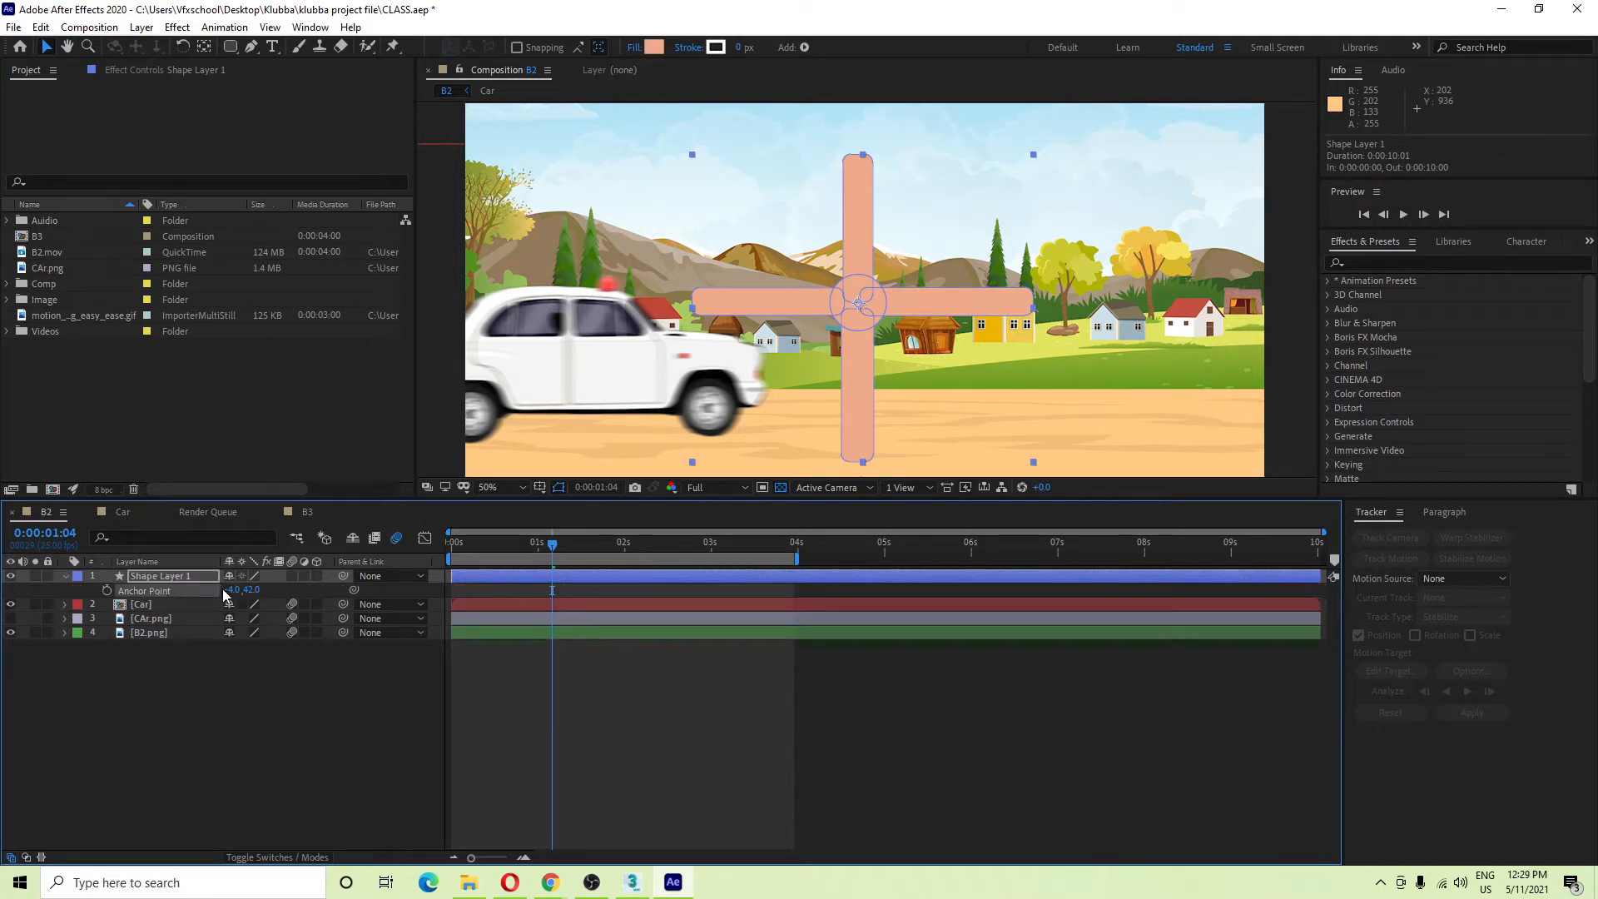
left_click(66, 576)
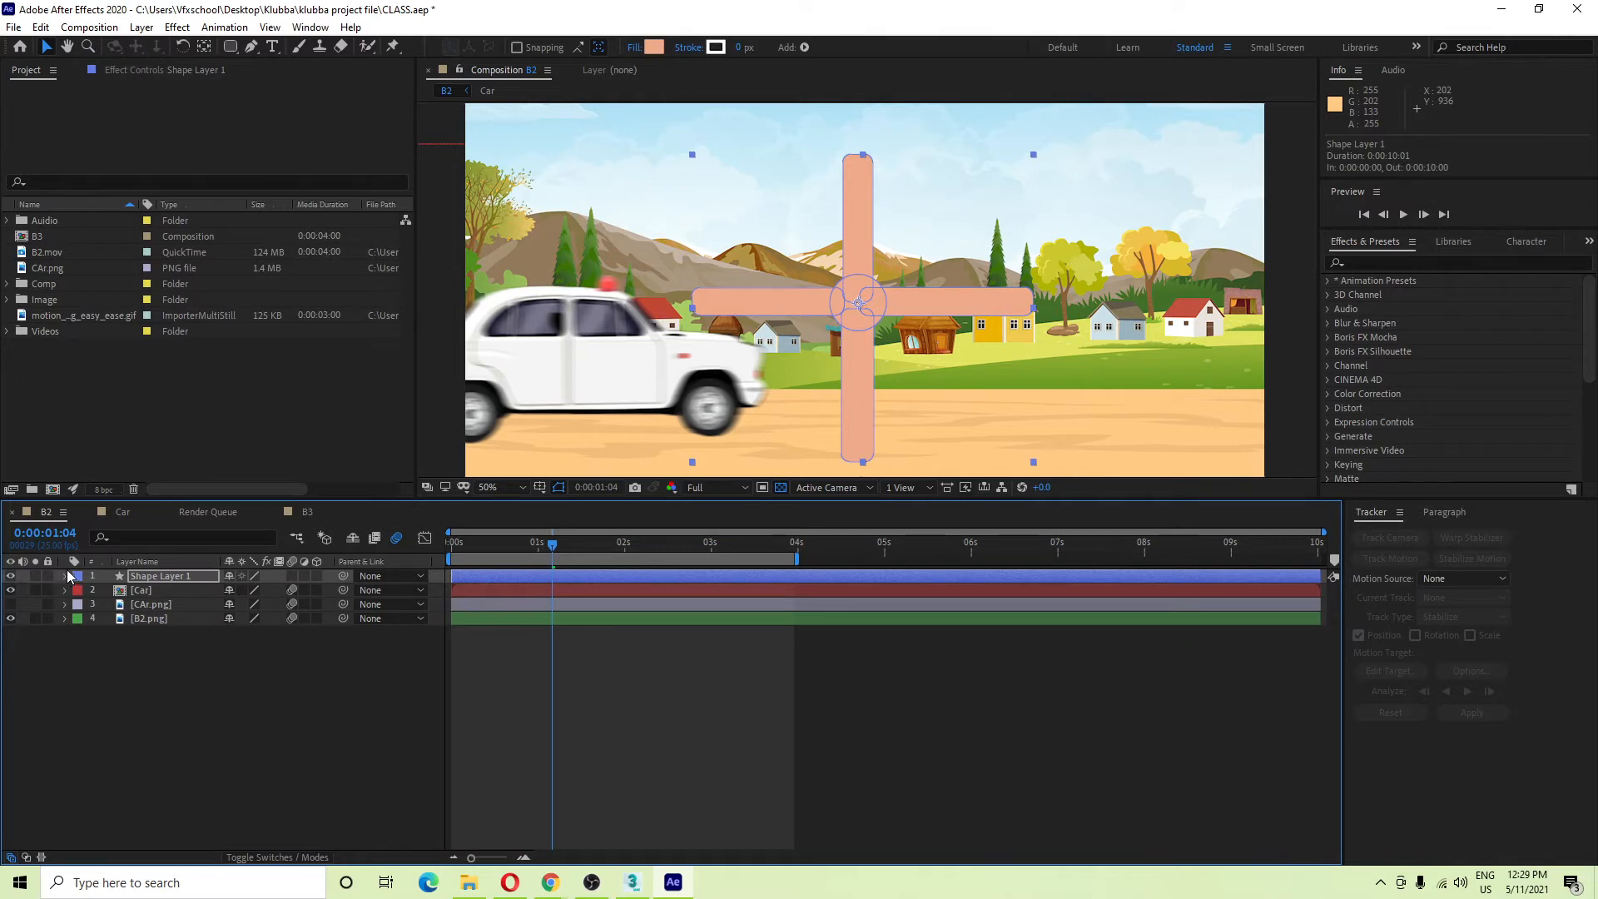
key("p")
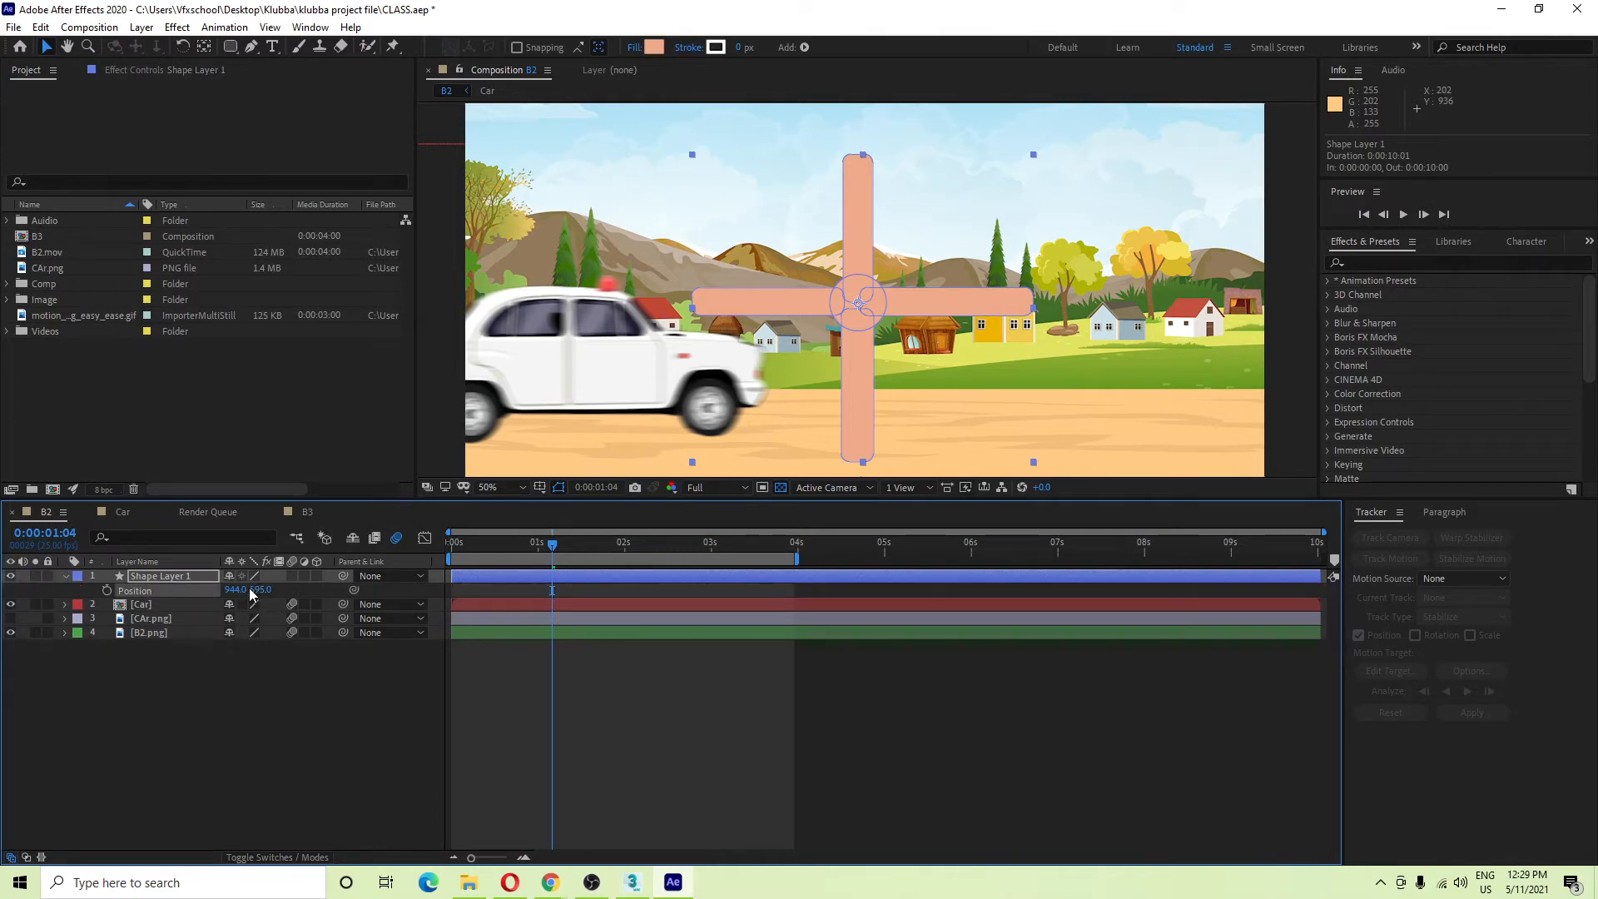
key("r")
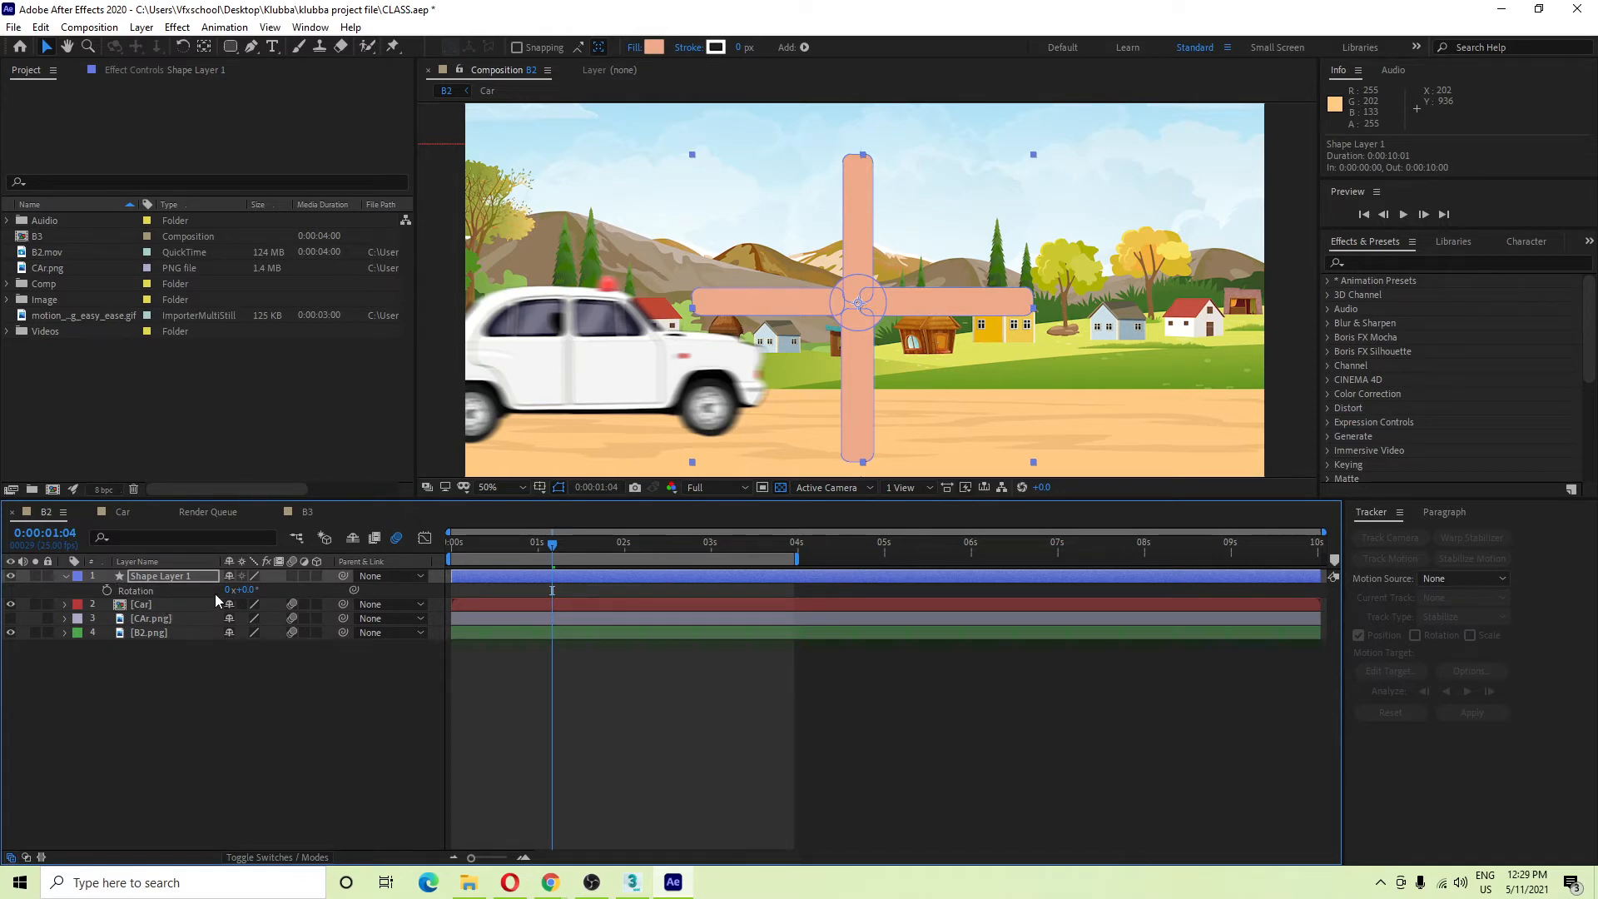
key("s")
key("t")
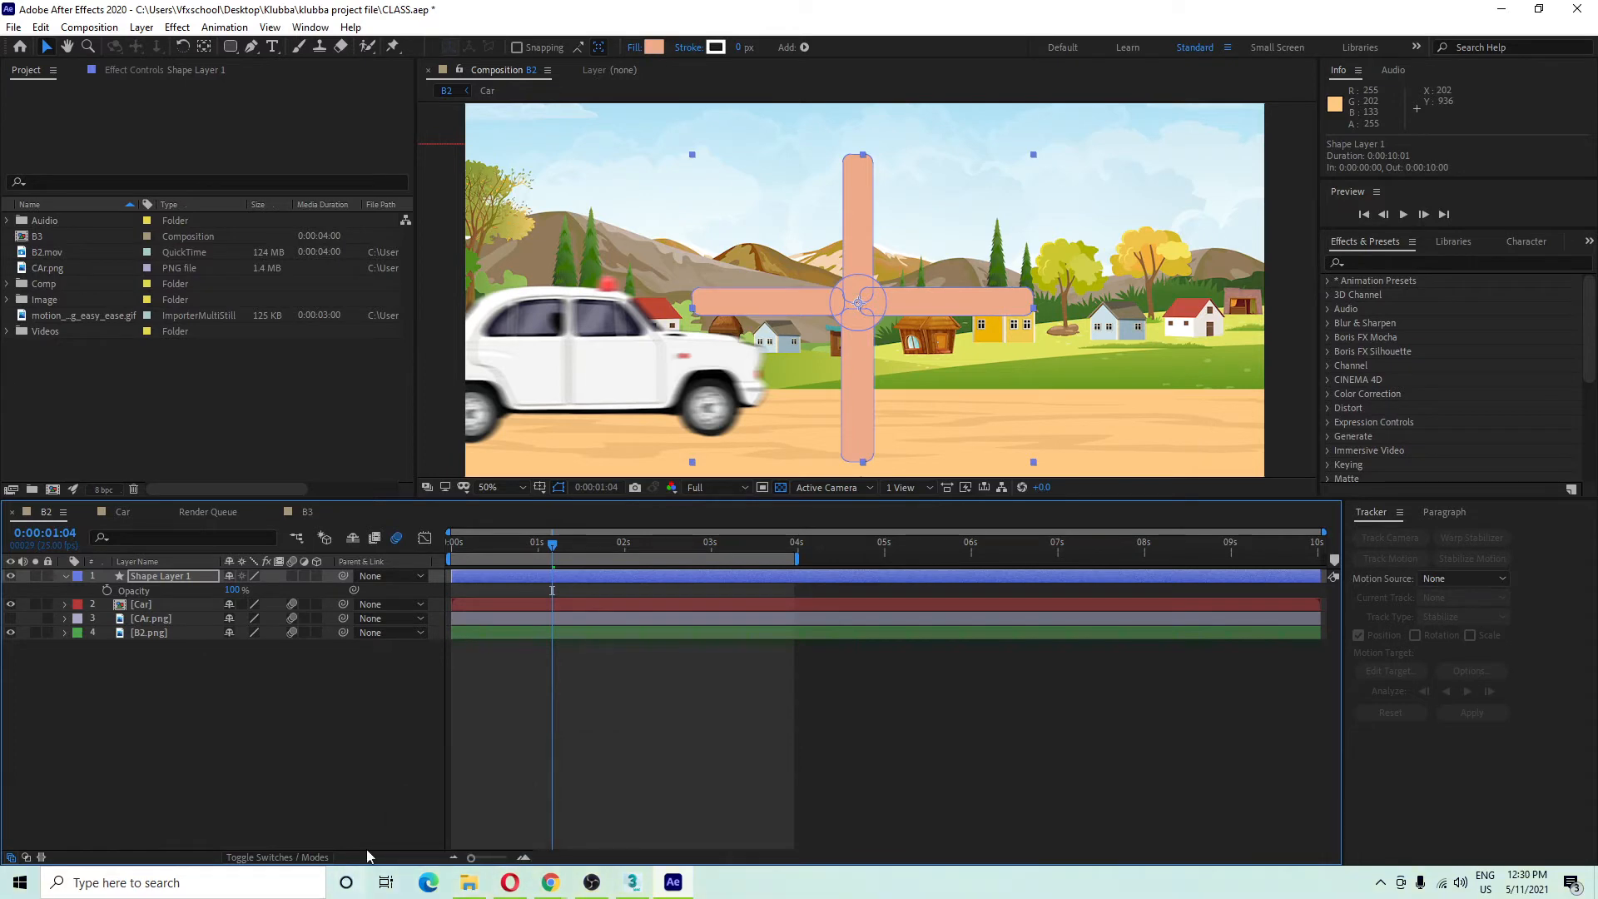
Switch briefly to the Google Meet window in Chrome, then back to After Effects.
left_click(544, 893)
left_click(481, 824)
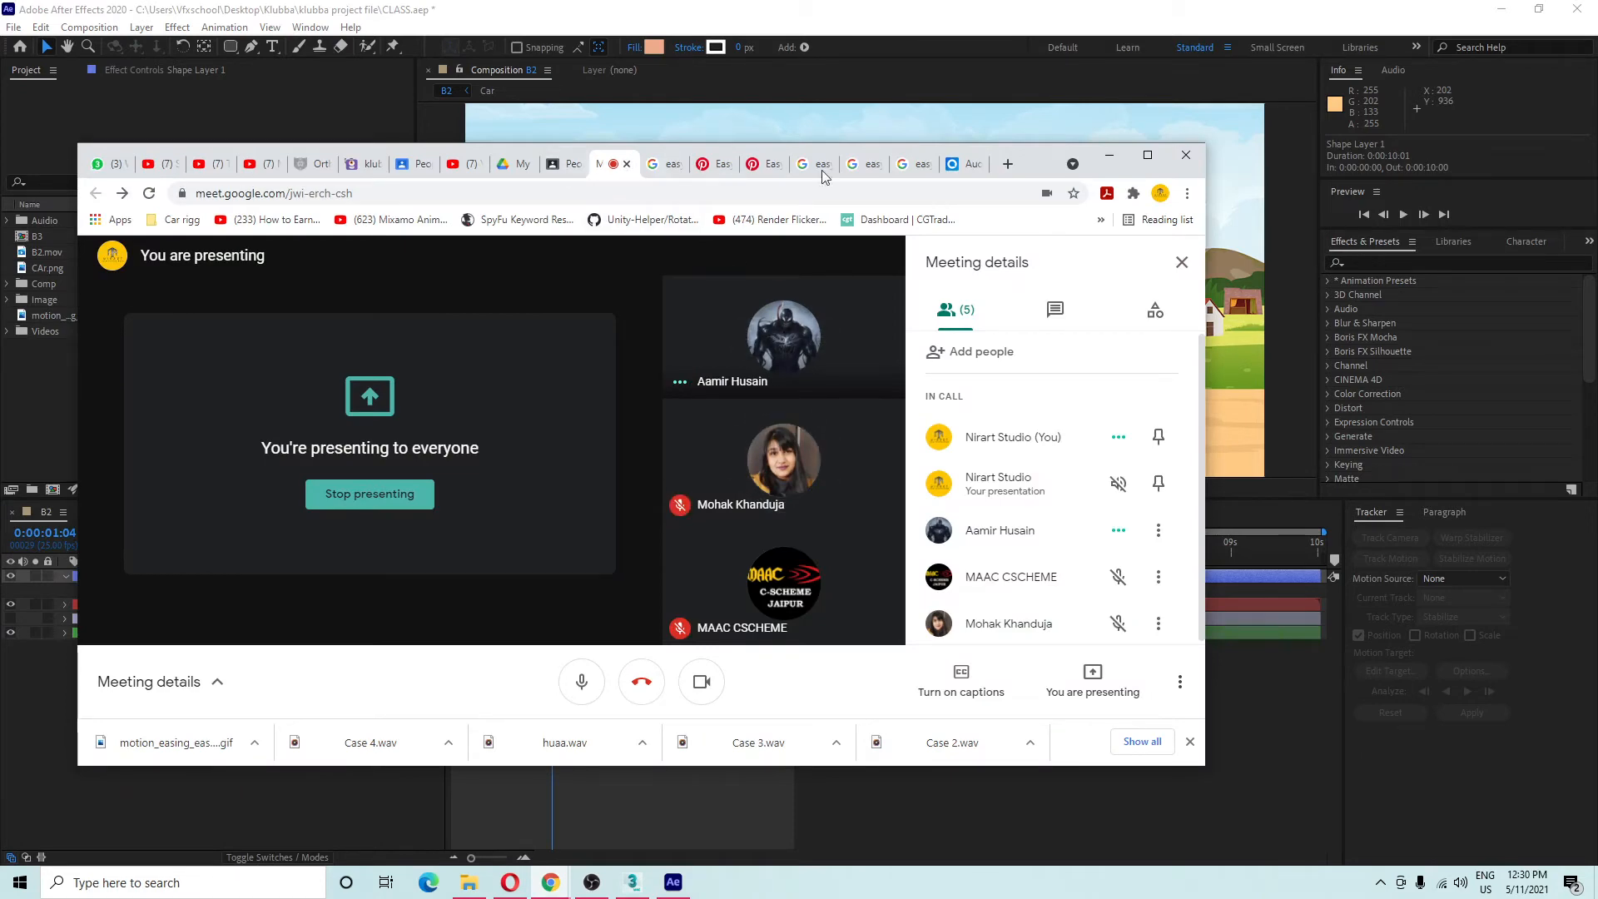
left_click(1112, 155)
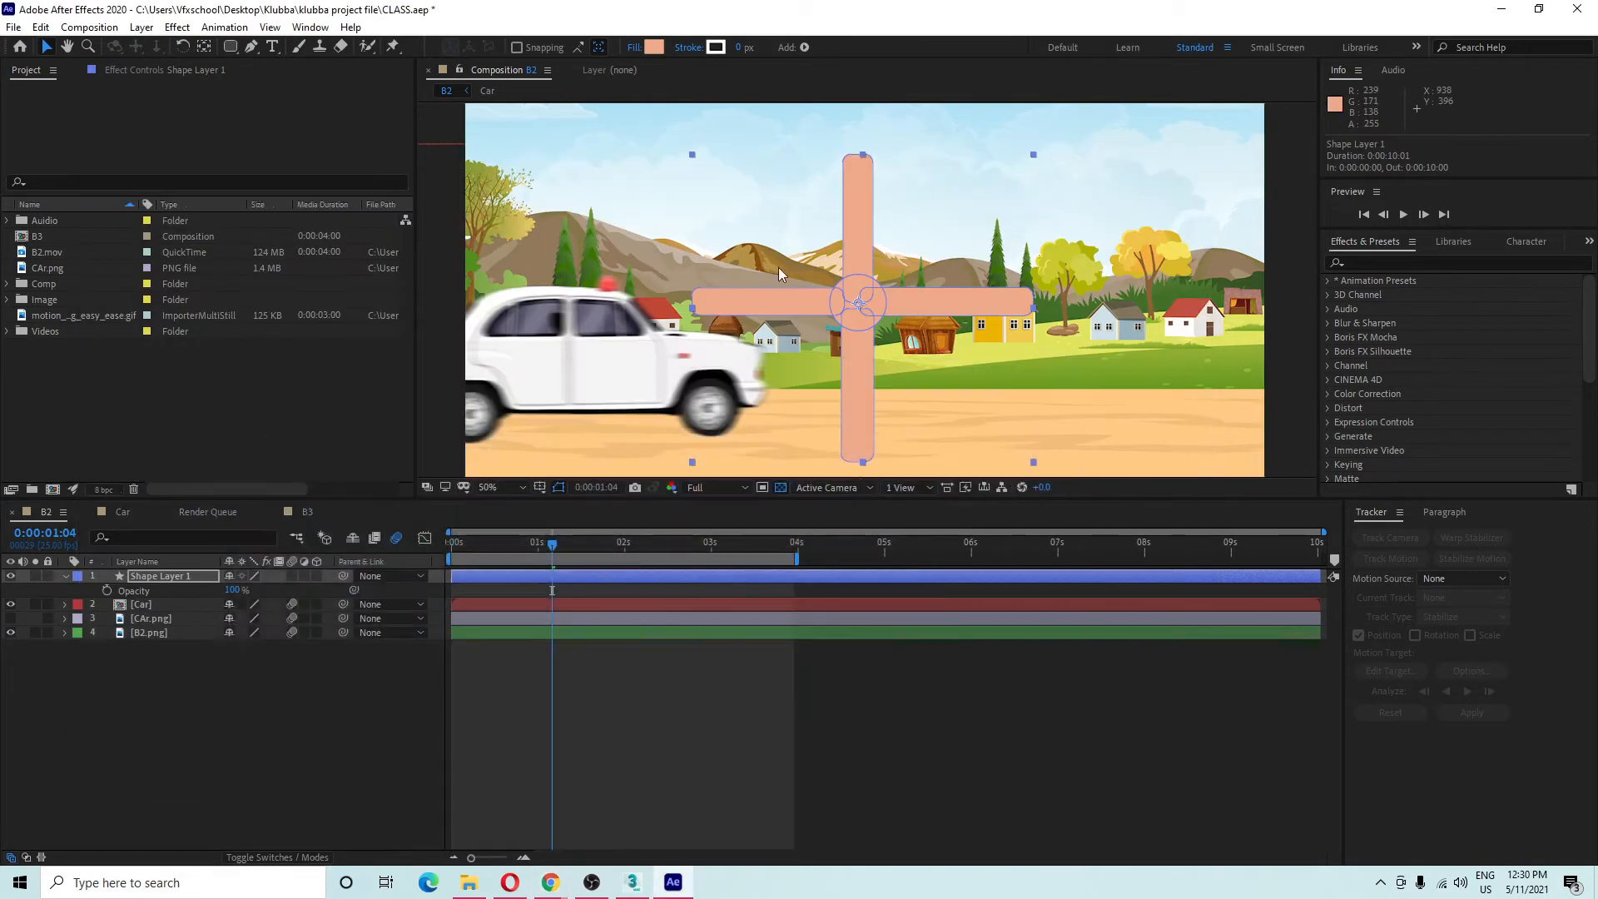
Show Shape Layer 1's Position and Rotation values together.
left_click(237, 679)
left_click(147, 581)
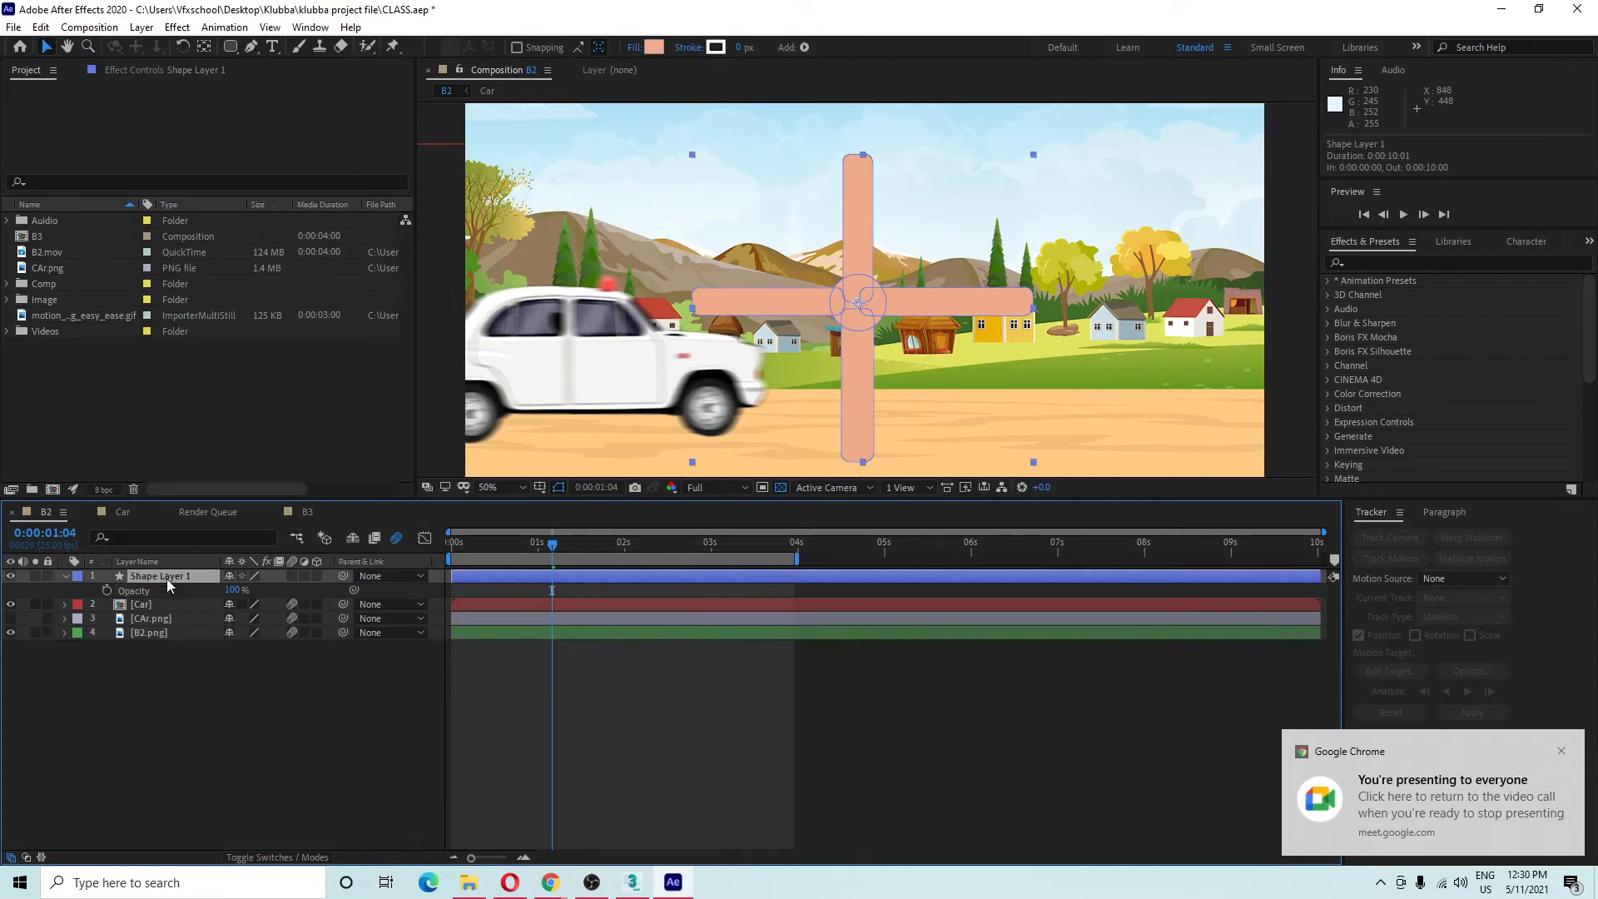
key("p")
left_click(155, 592)
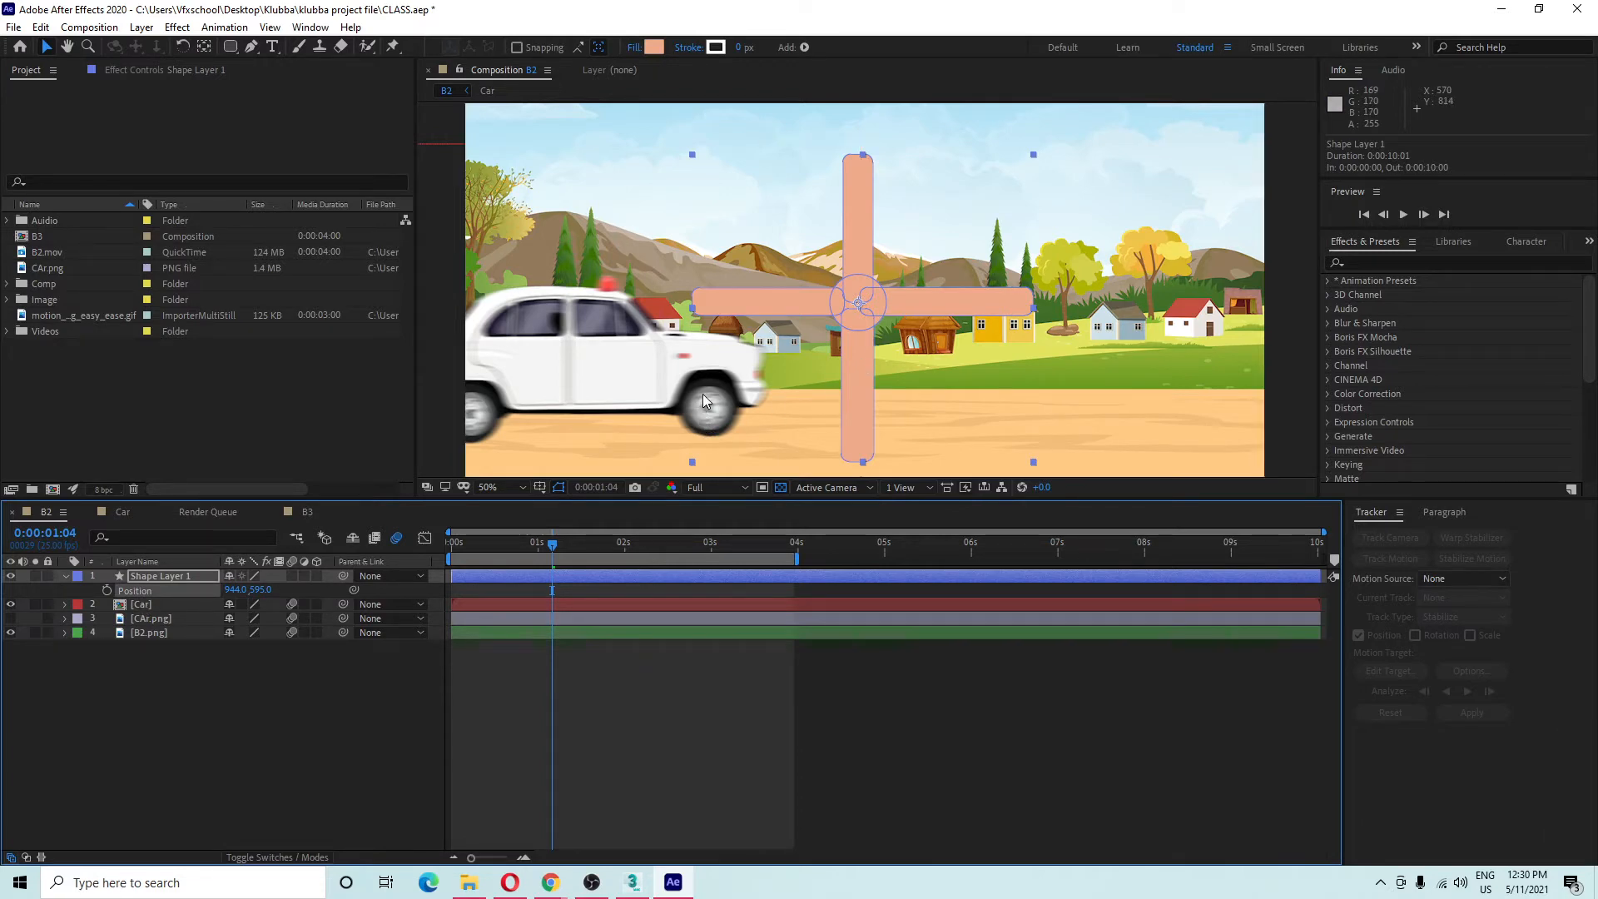
key("shift+r")
left_click(178, 616)
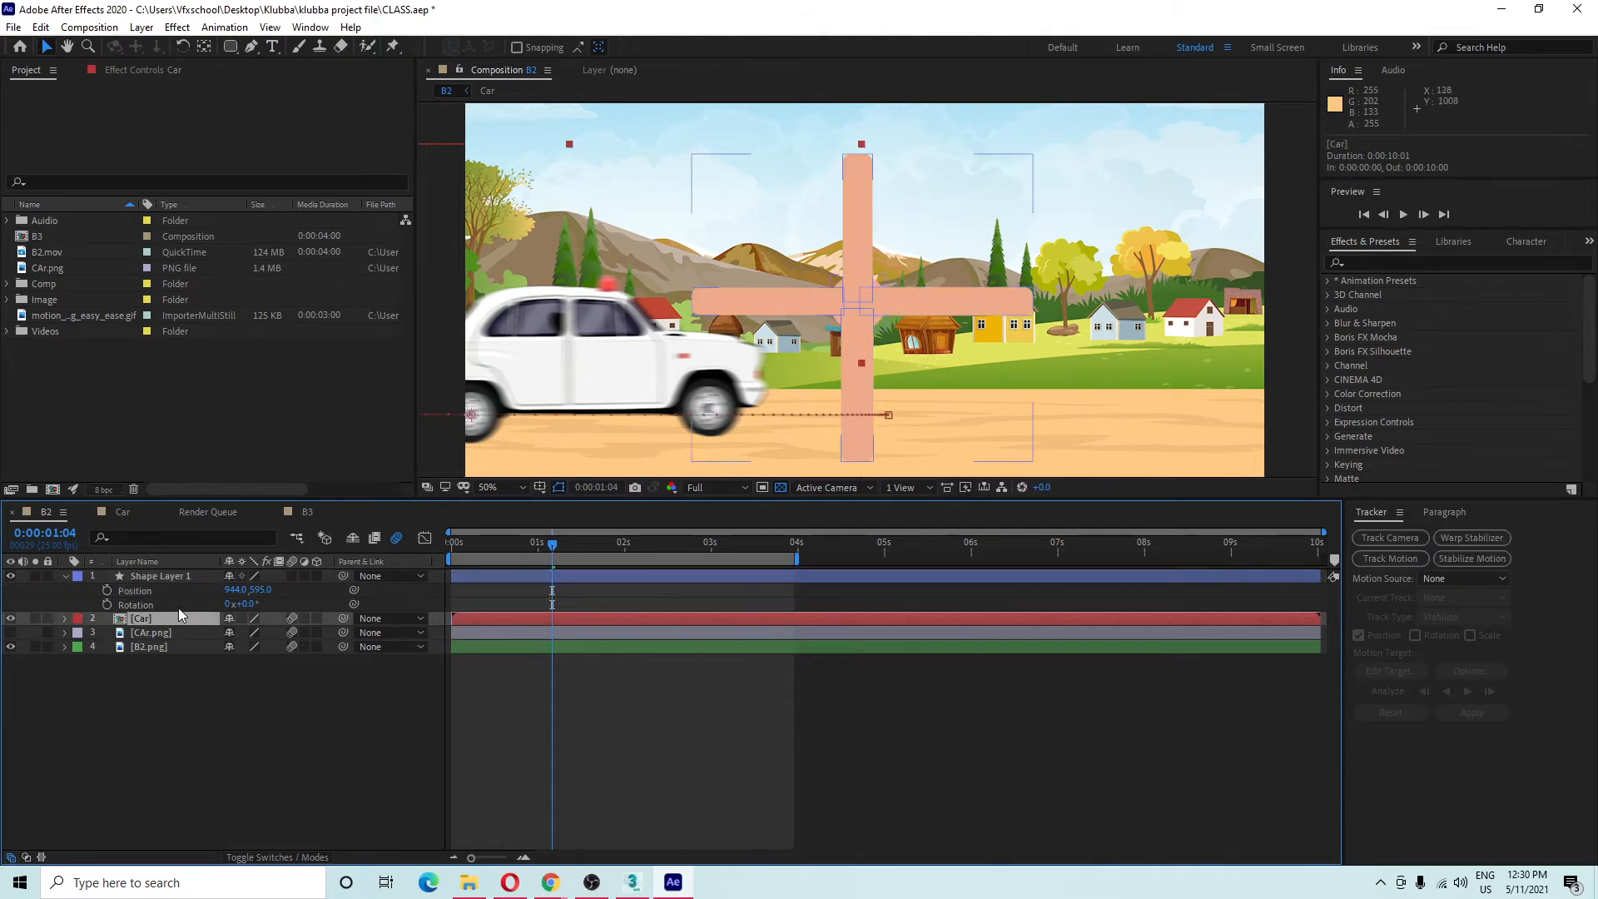
left_click(178, 606)
left_click(183, 590)
left_click(177, 607)
left_click(182, 579)
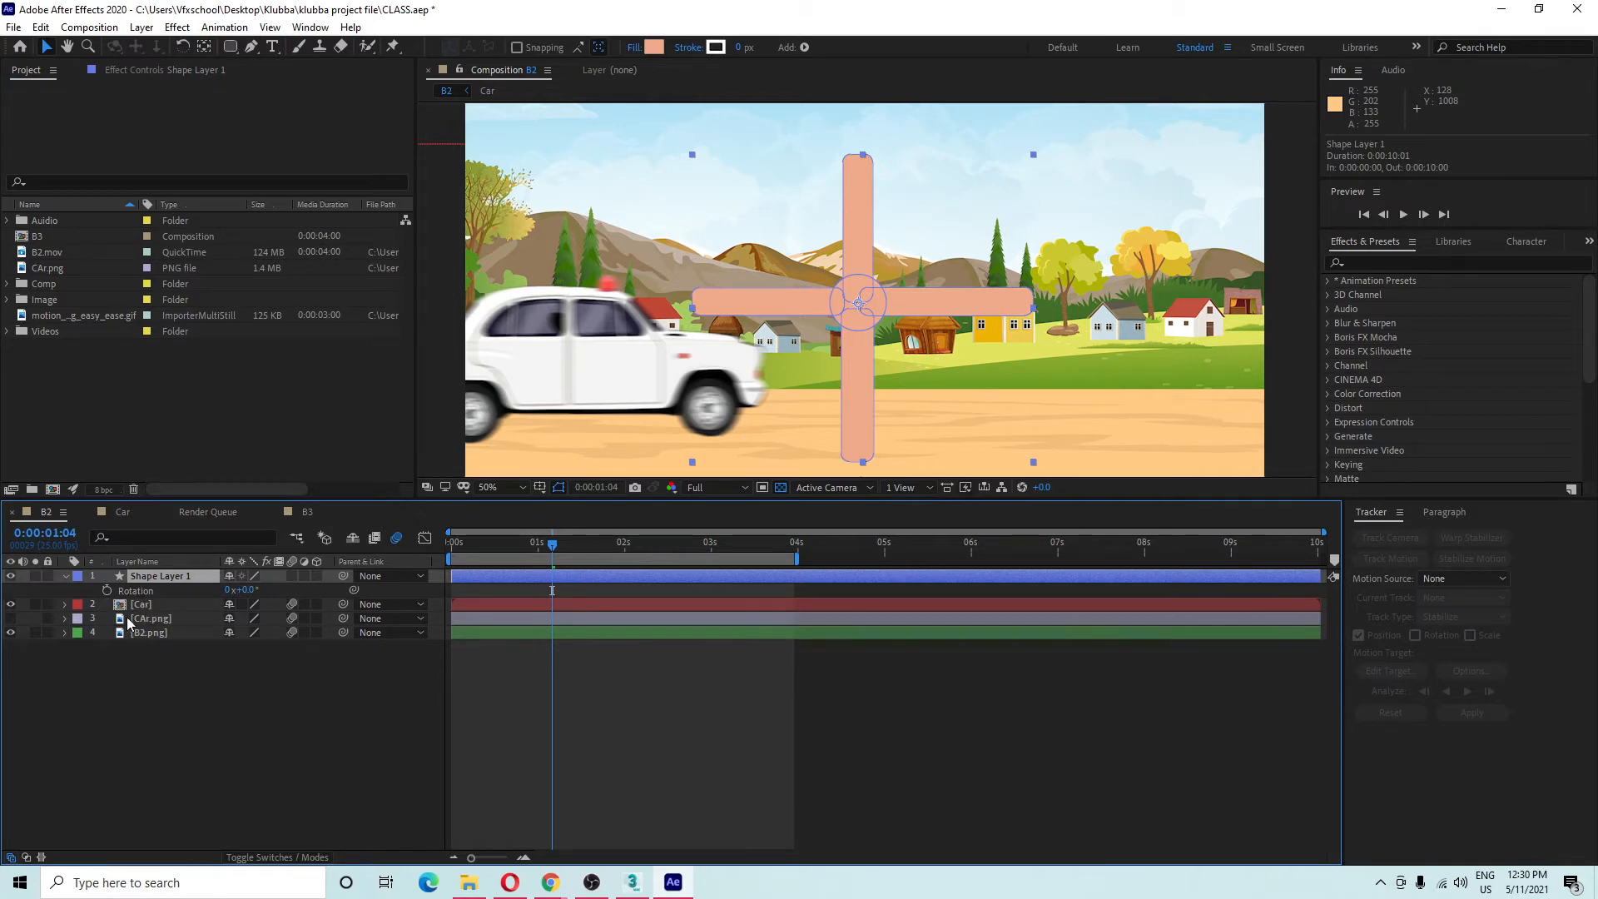
Keep only Rotation visible and drag the playhead back to 0:00:00:00.
key("shift+p")
left_click(180, 591)
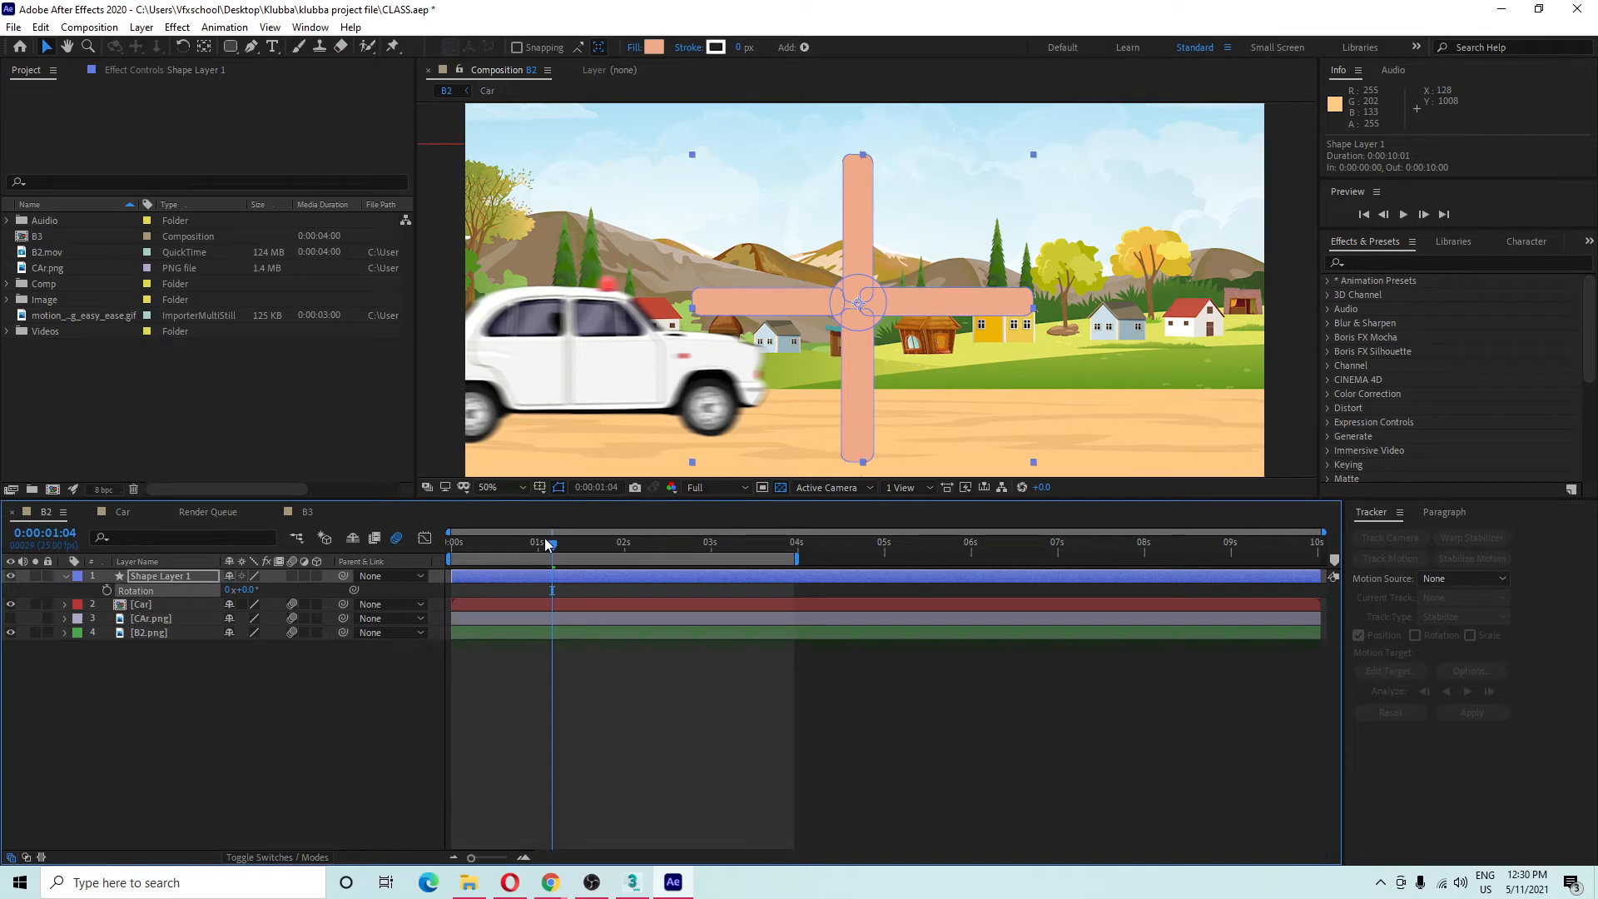
left_click_drag(541, 541, 188, 545)
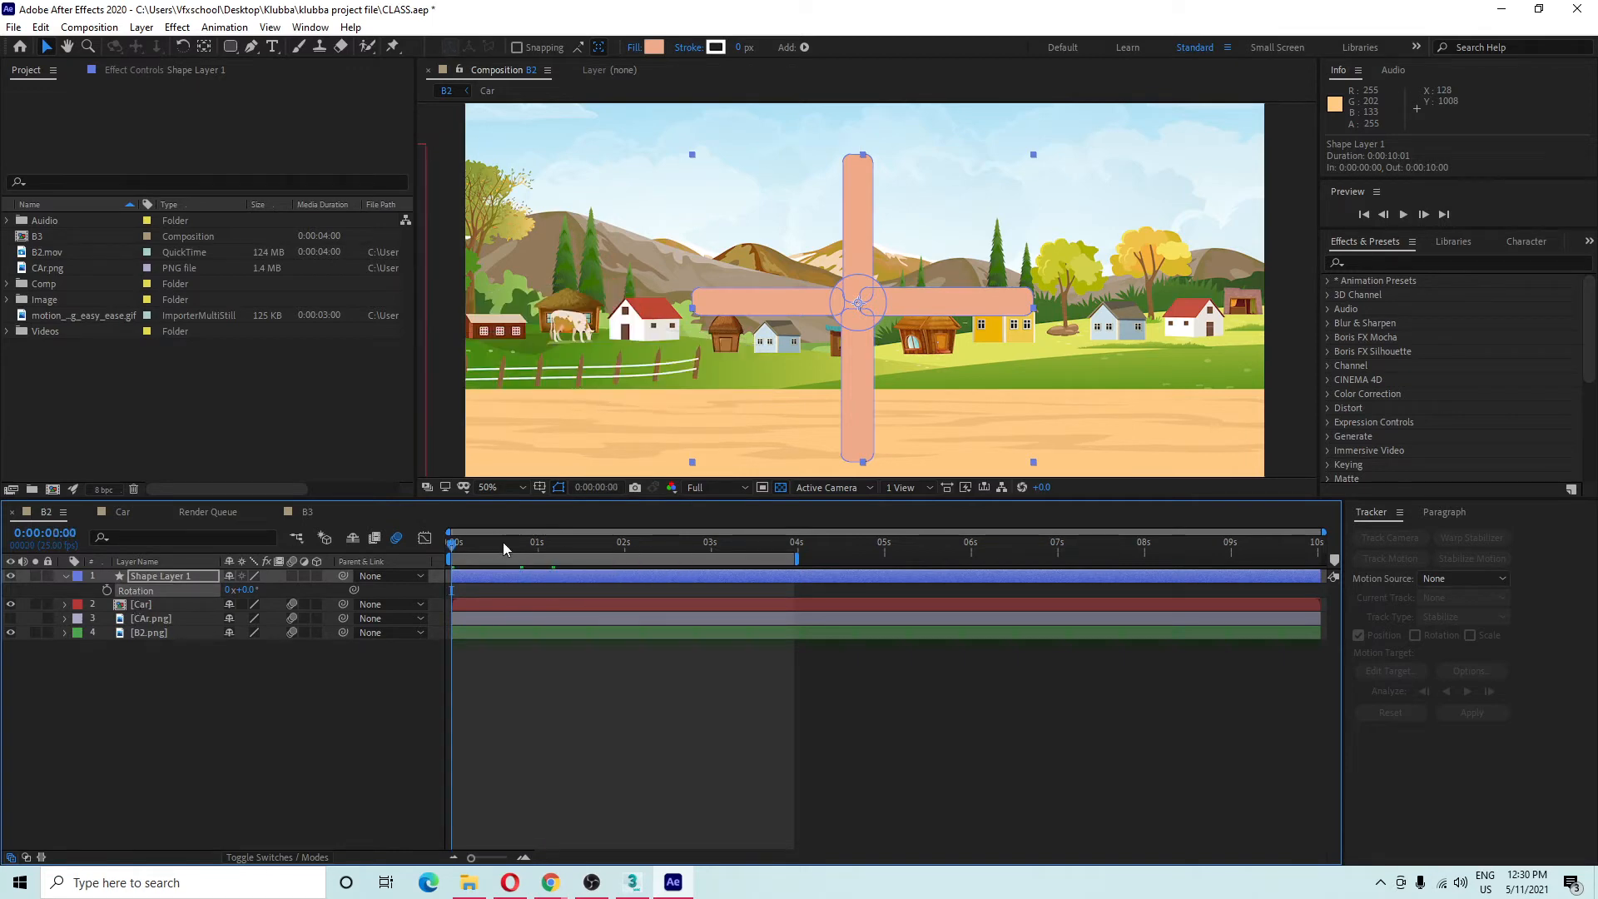
left_click_drag(502, 542, 188, 570)
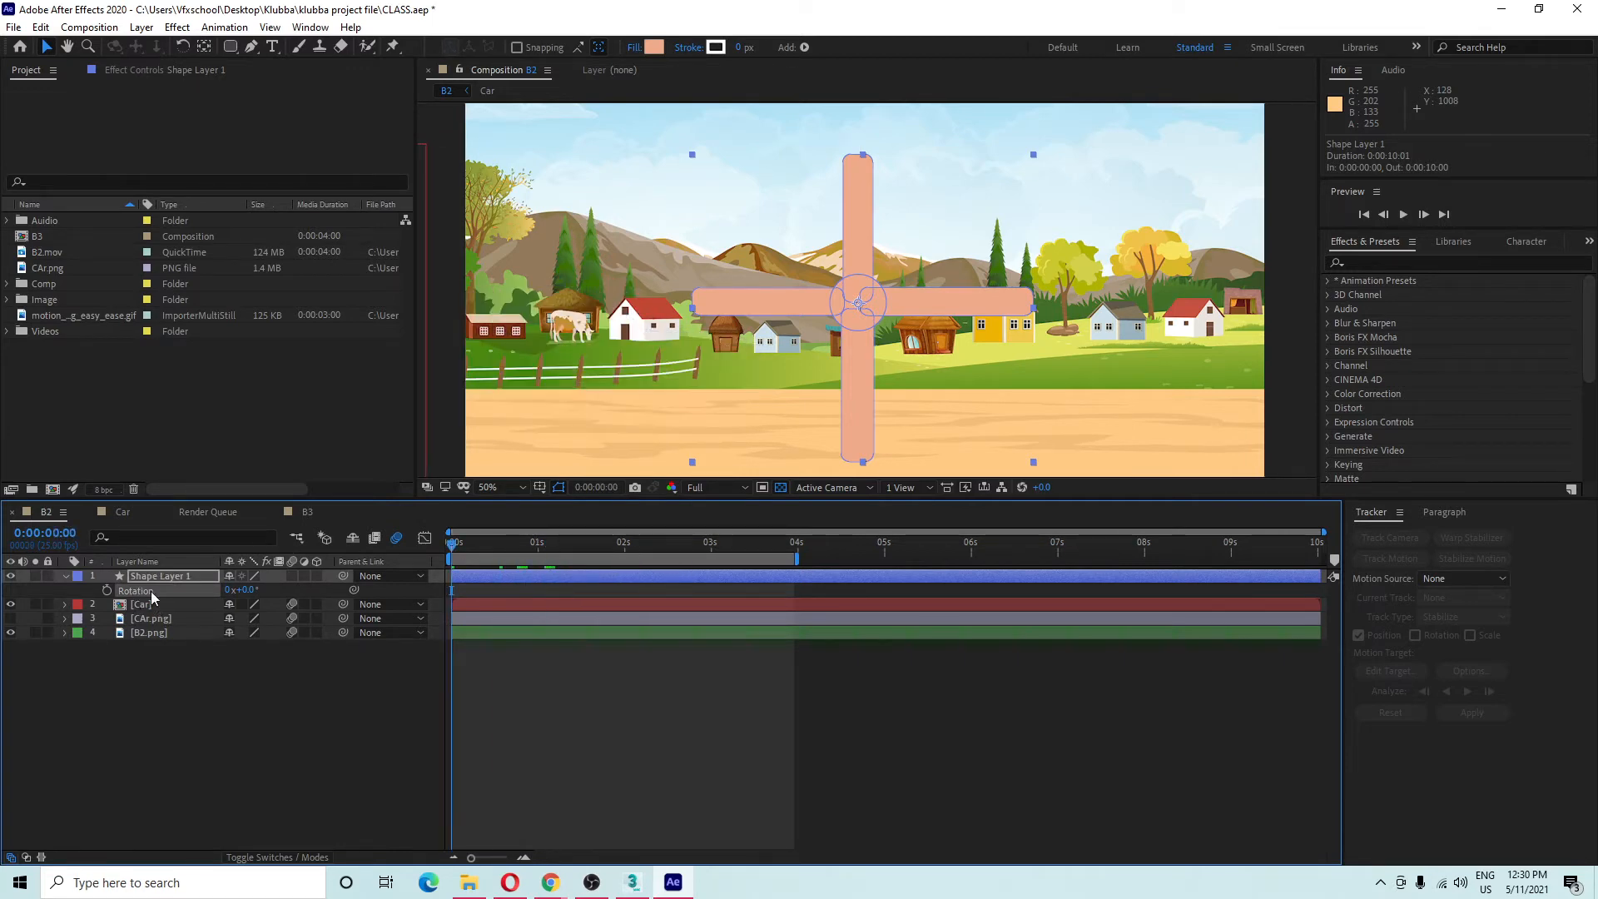
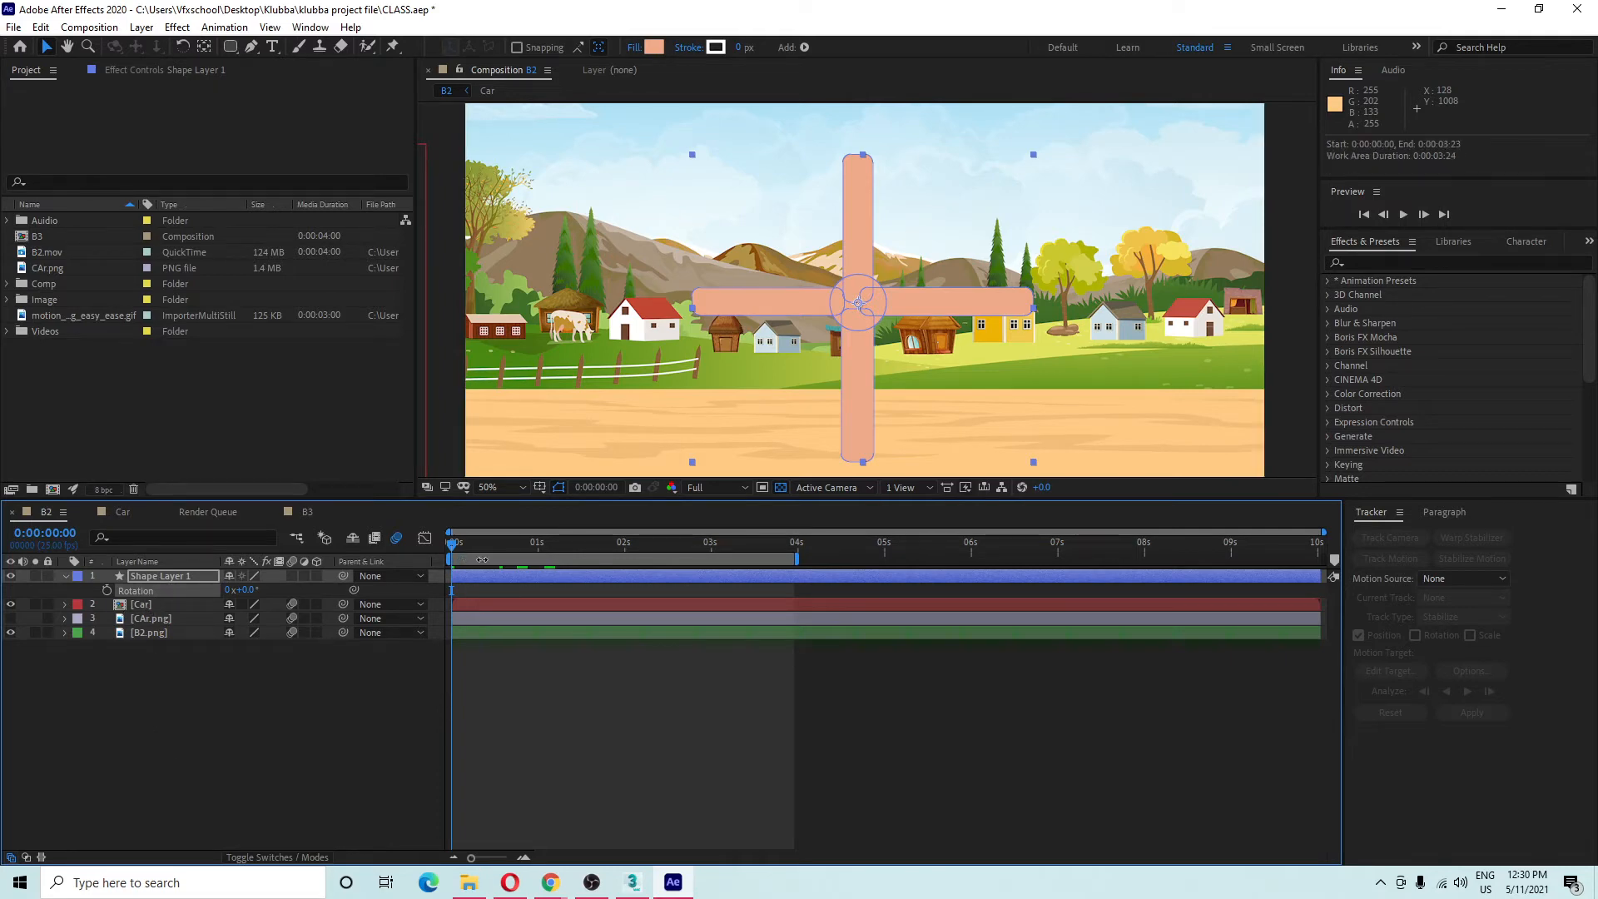
Select Shape Layer 1 and reveal only its Rotation property.
left_click_drag(471, 546, 356, 564)
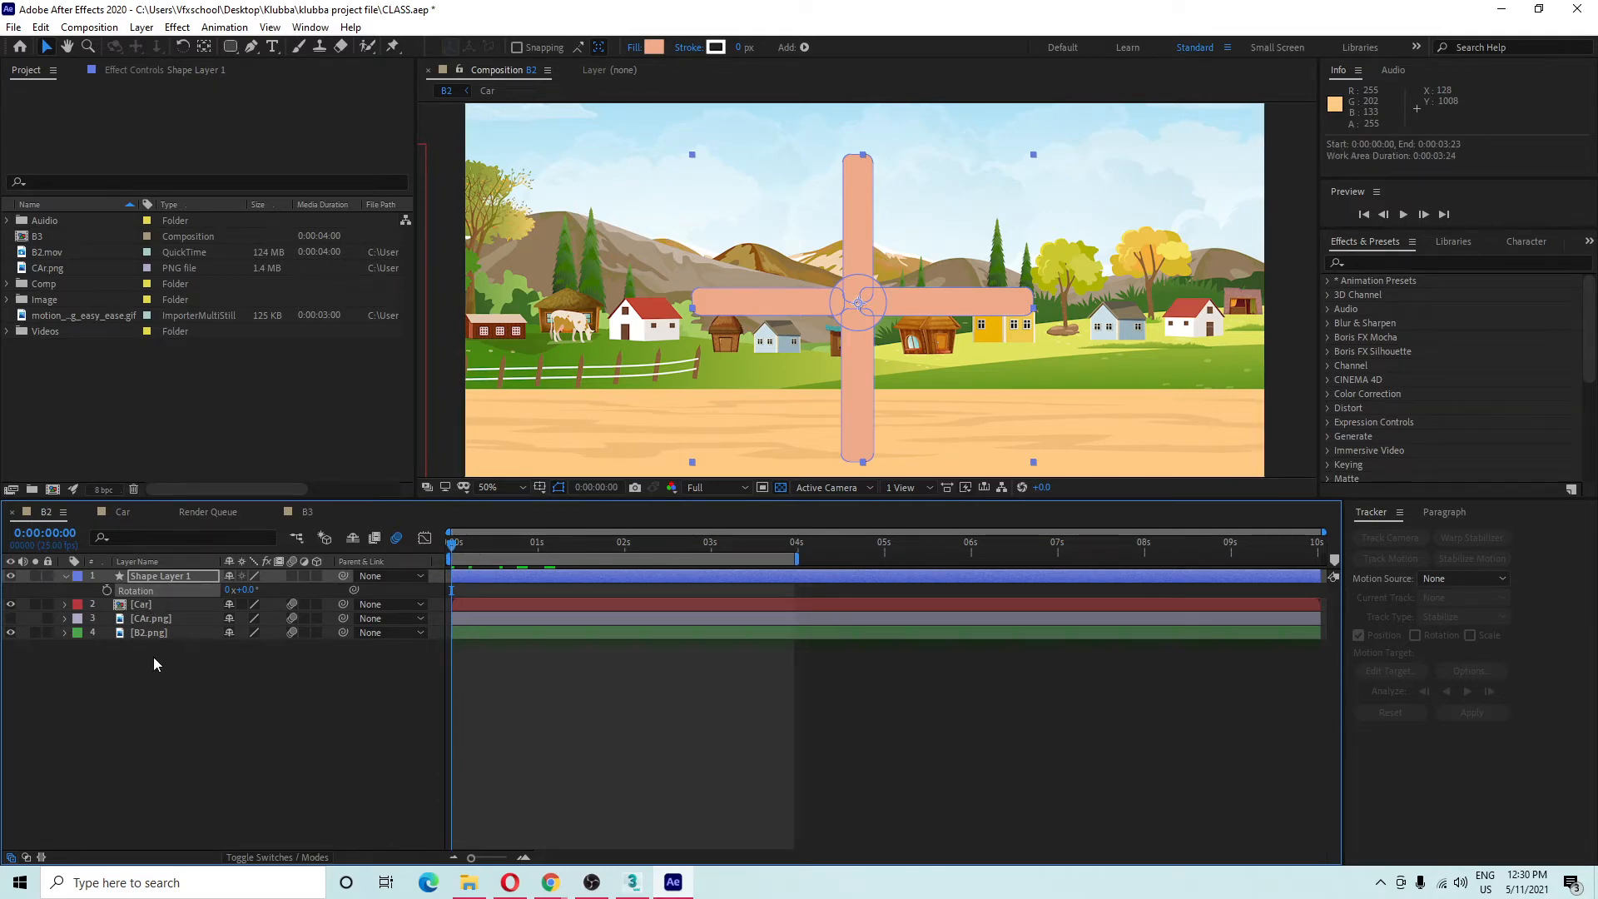
left_click(96, 592)
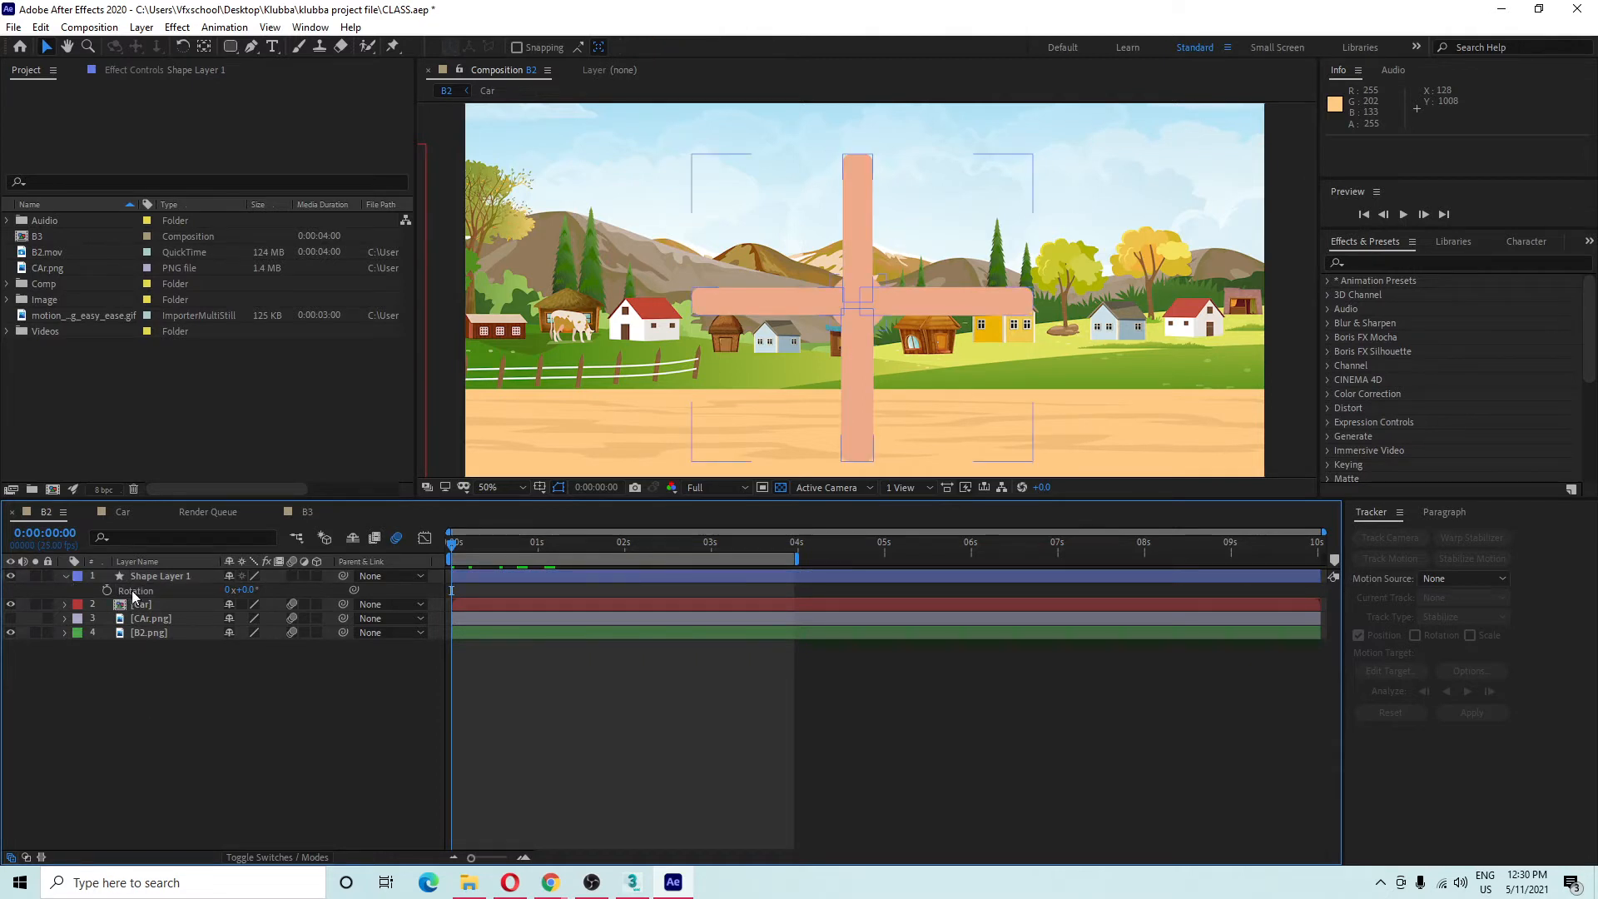
left_click(75, 590)
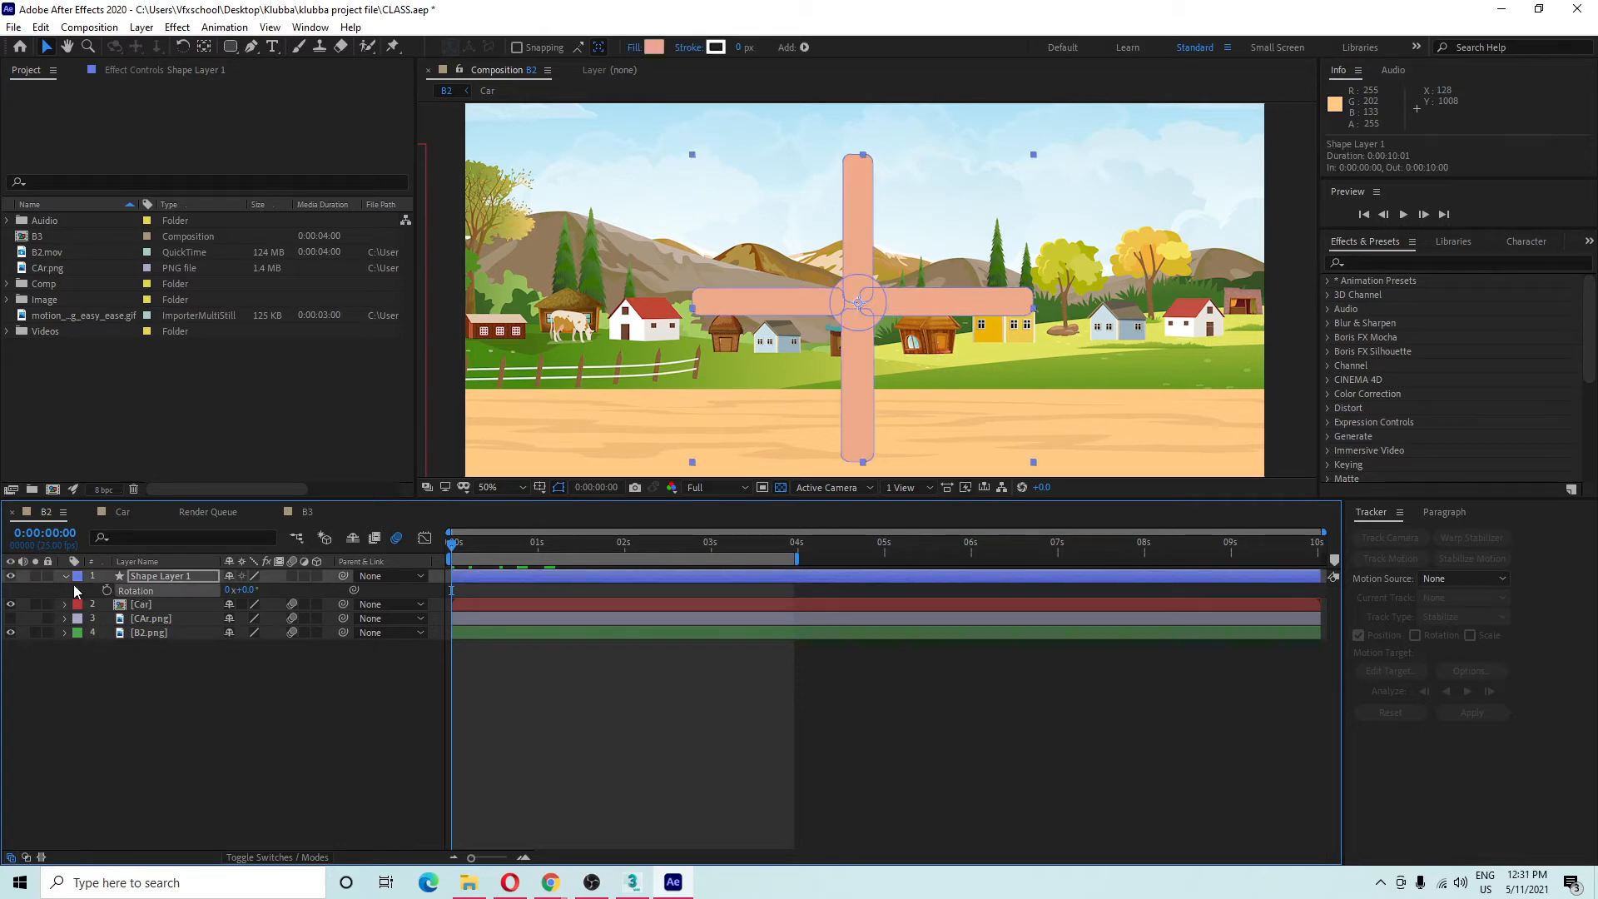
left_click(65, 576)
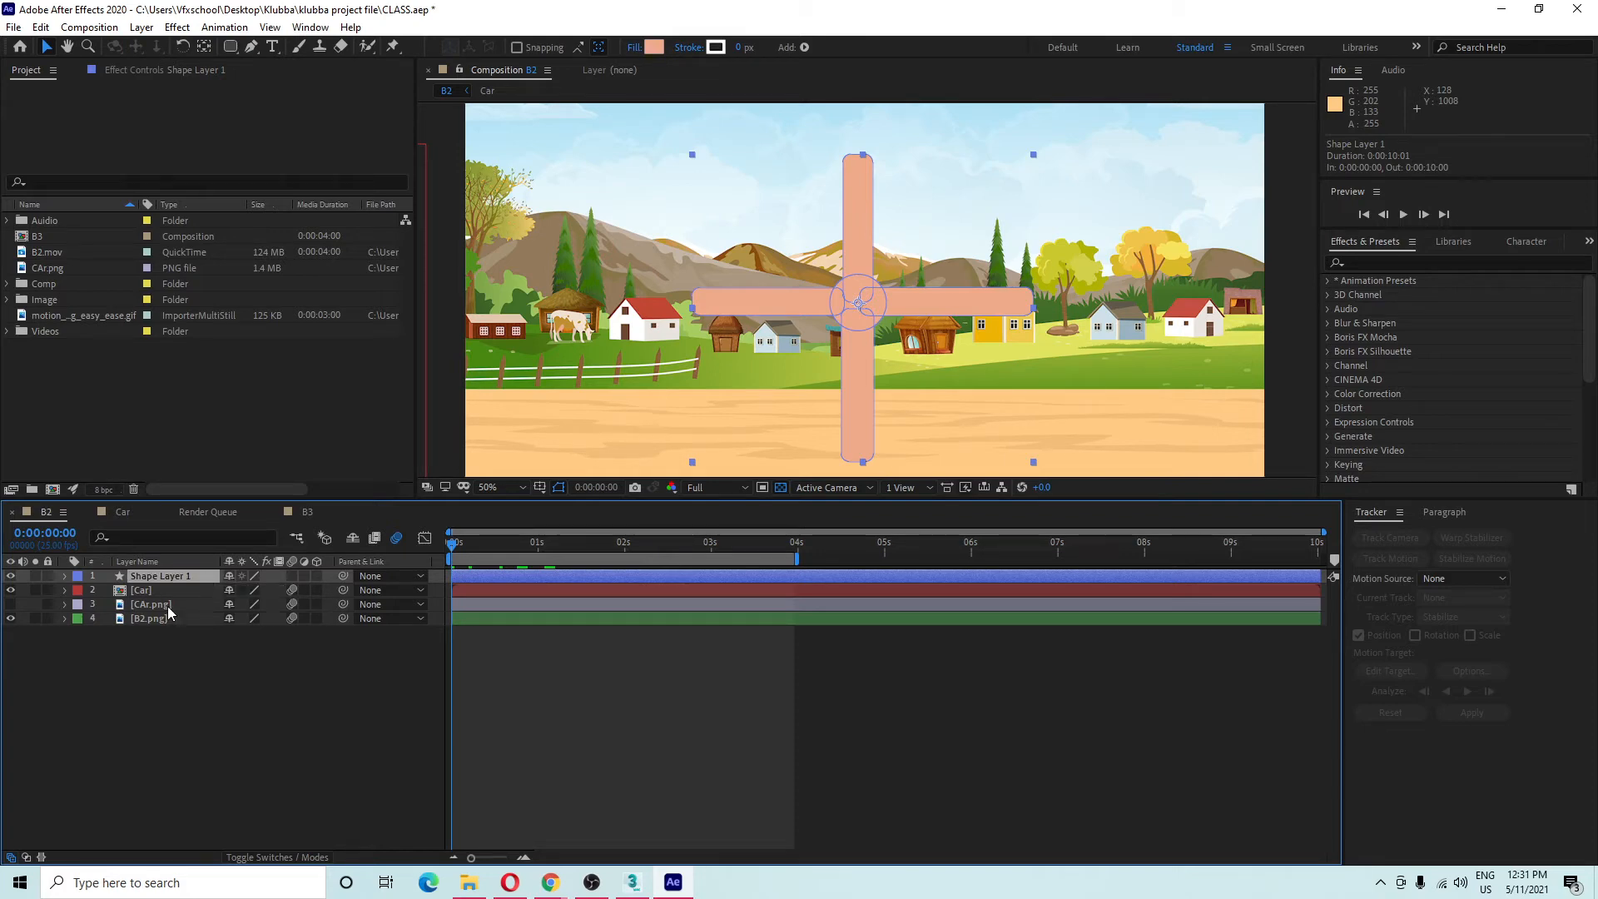
key("r")
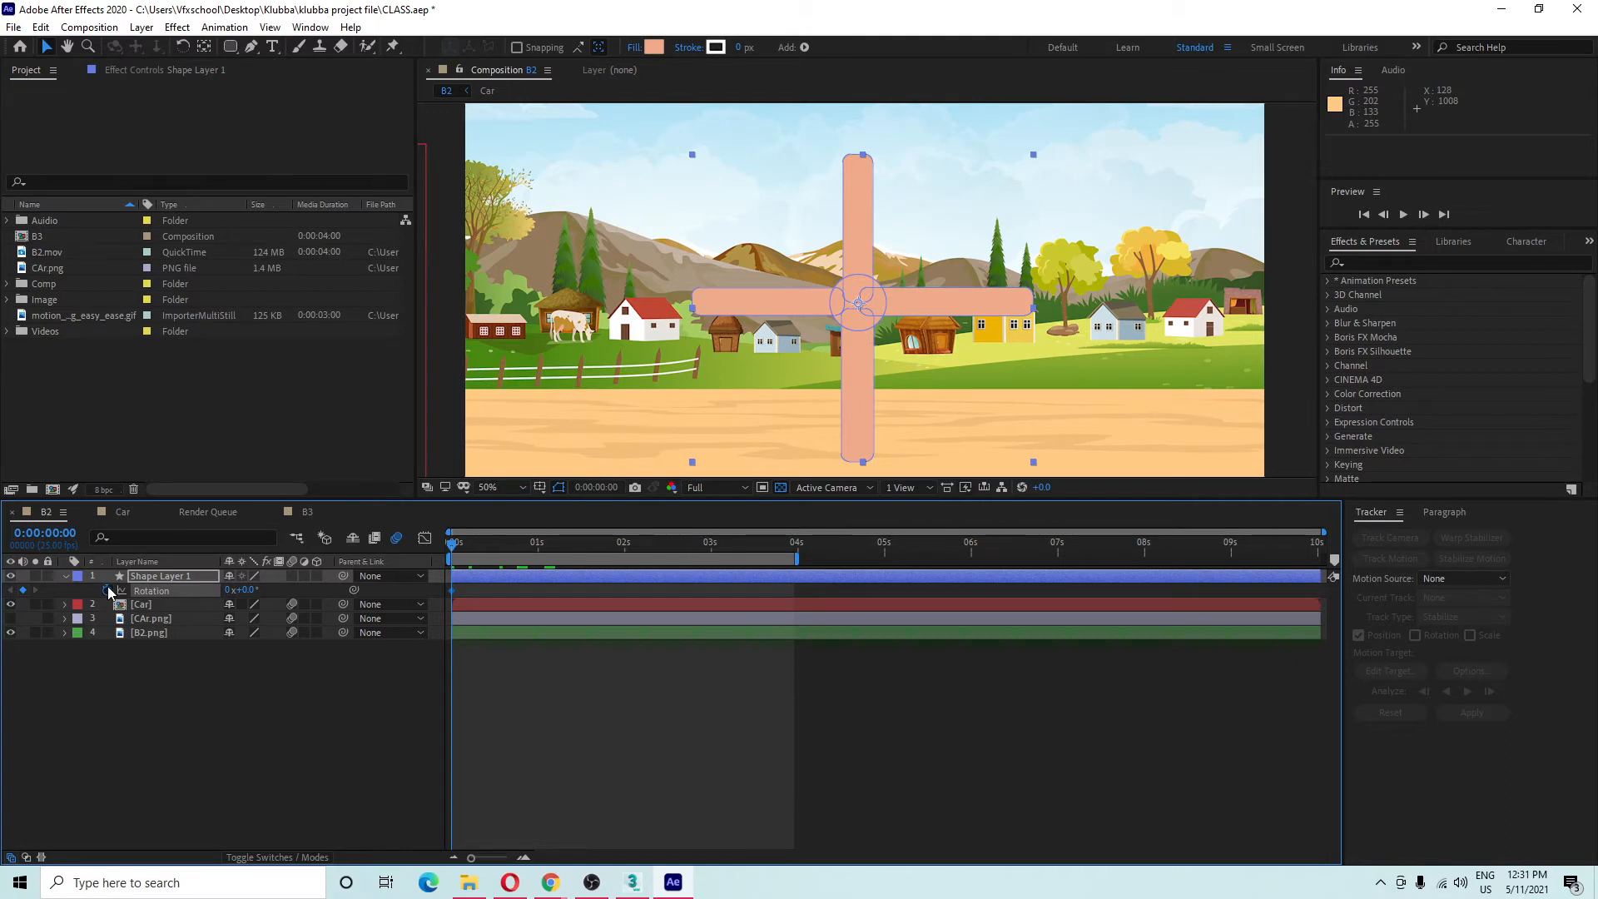
left_click(225, 756)
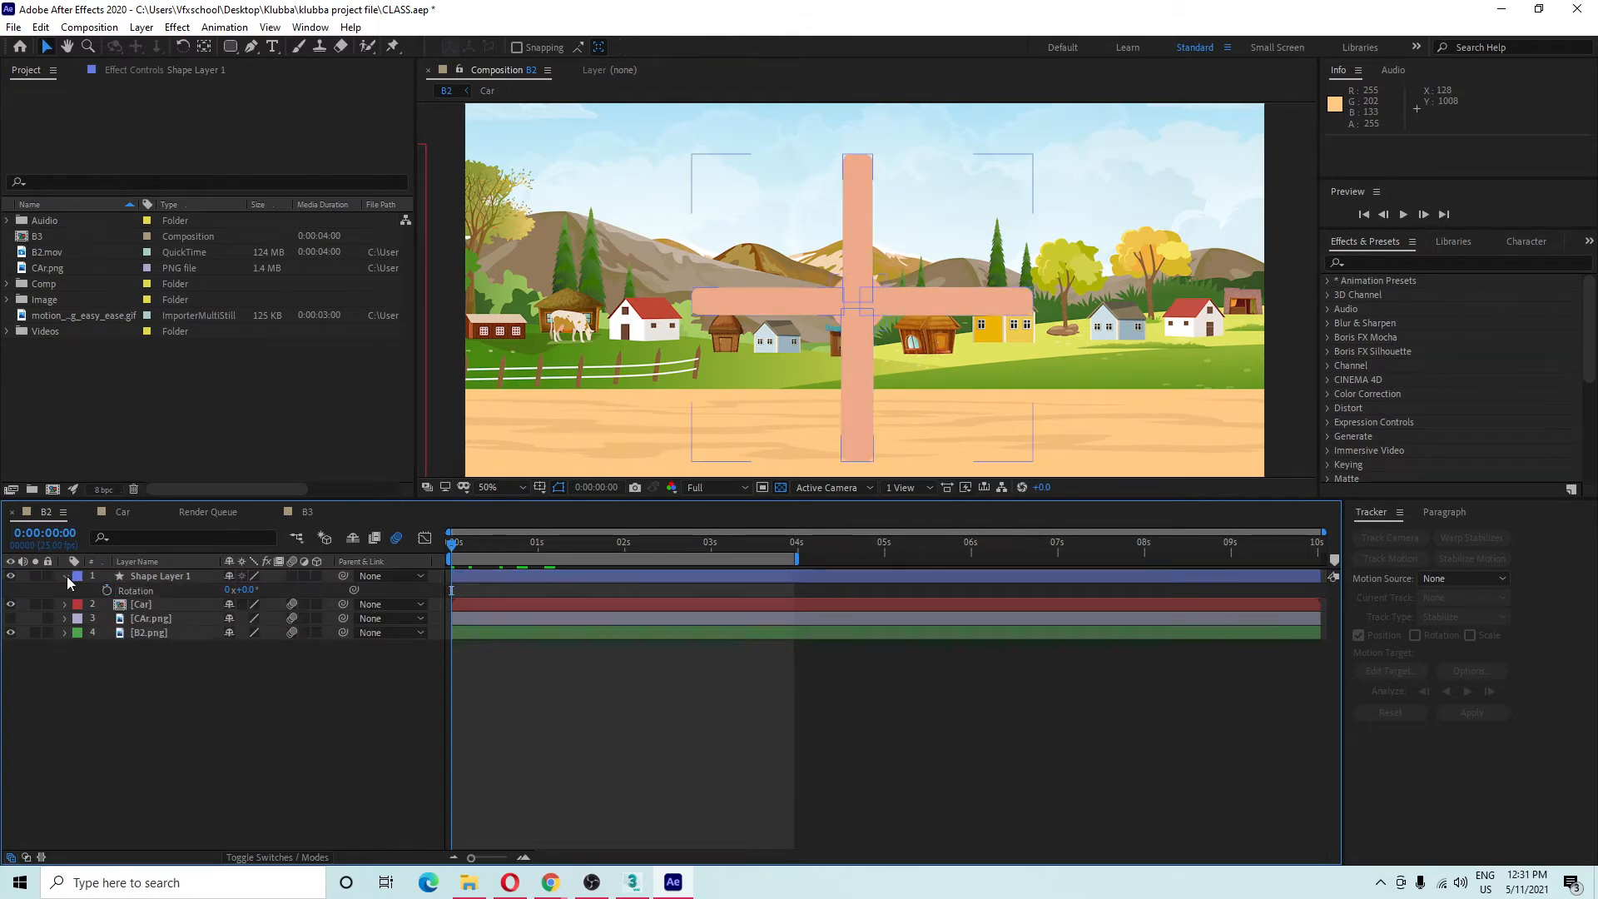
left_click(65, 576)
left_click(138, 578)
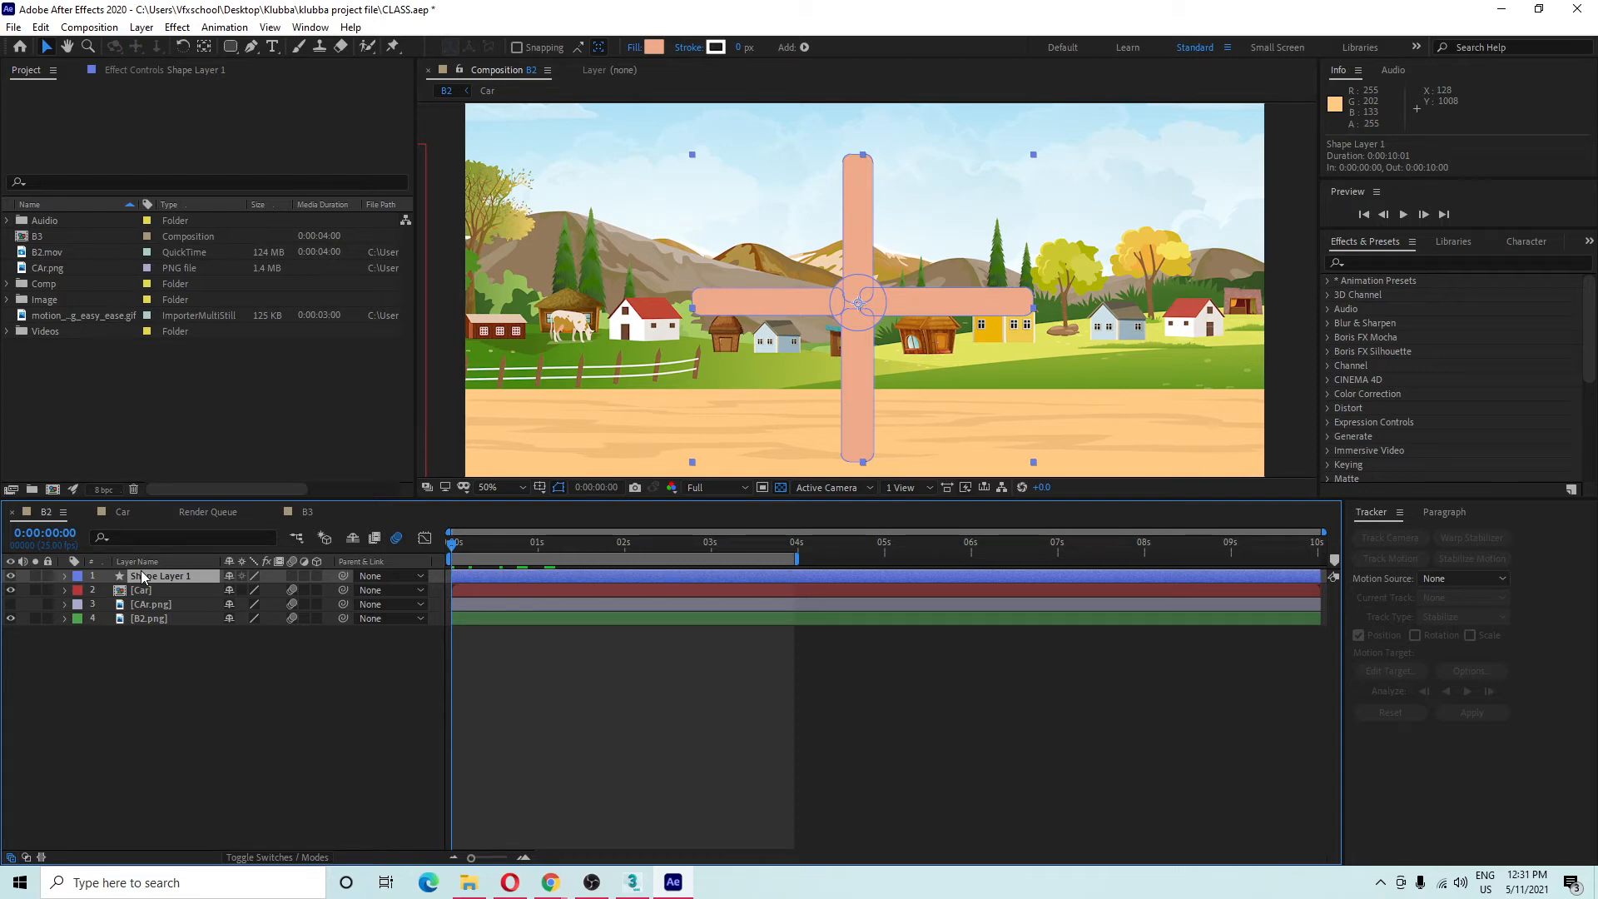
key("r")
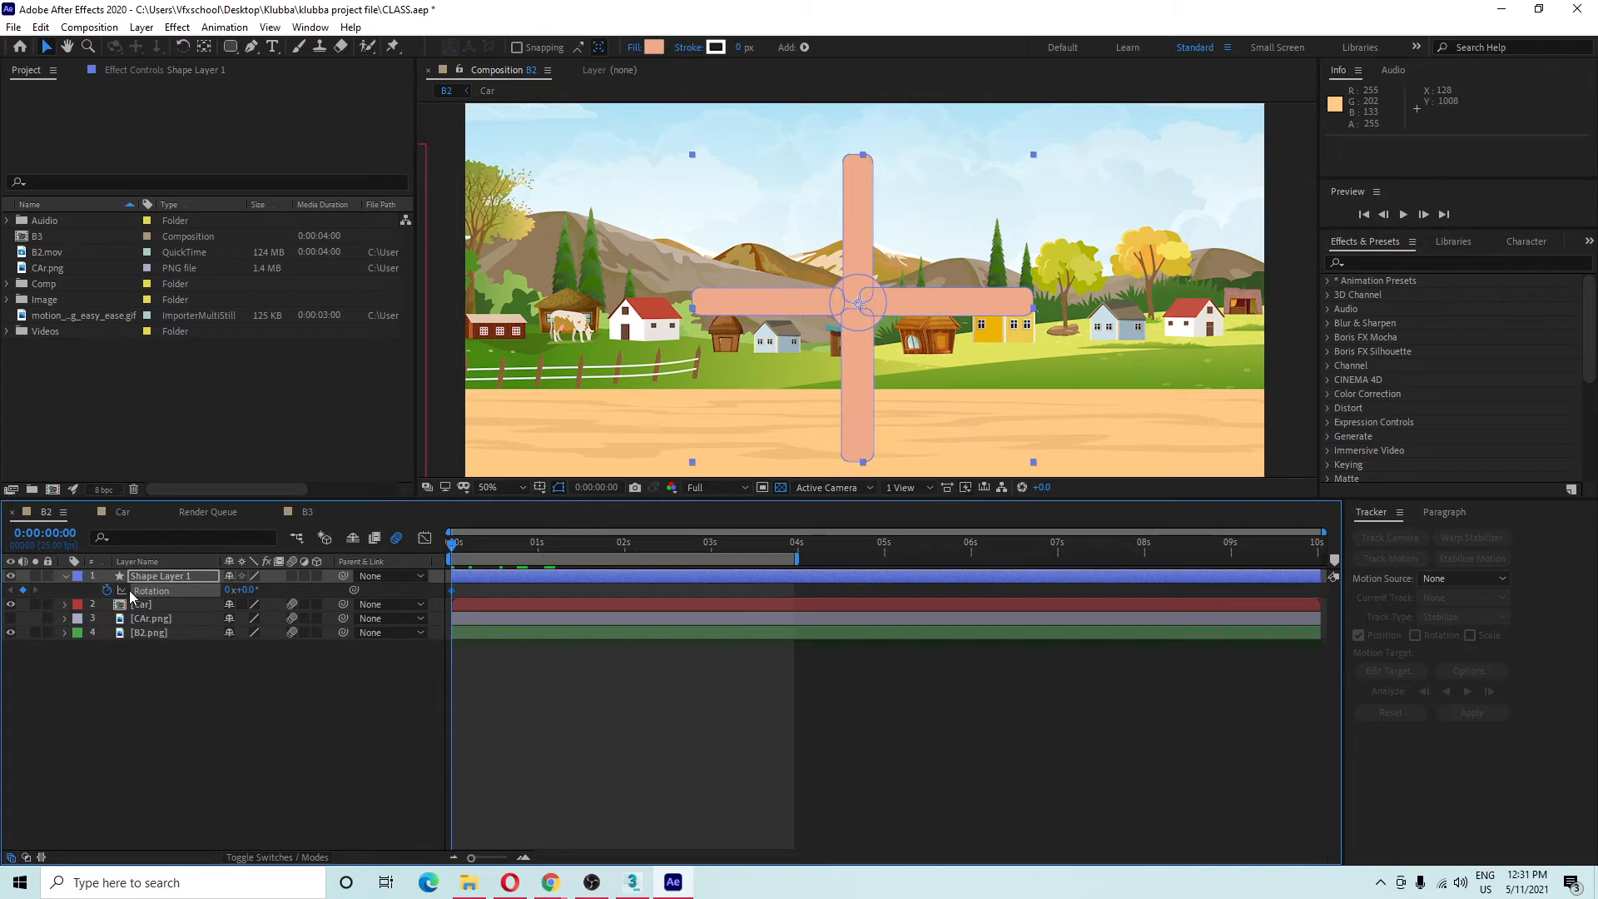
Undo the stray Opacity keyframe, hide Opacity, and select the starting Rotation keyframe.
key("shift+t")
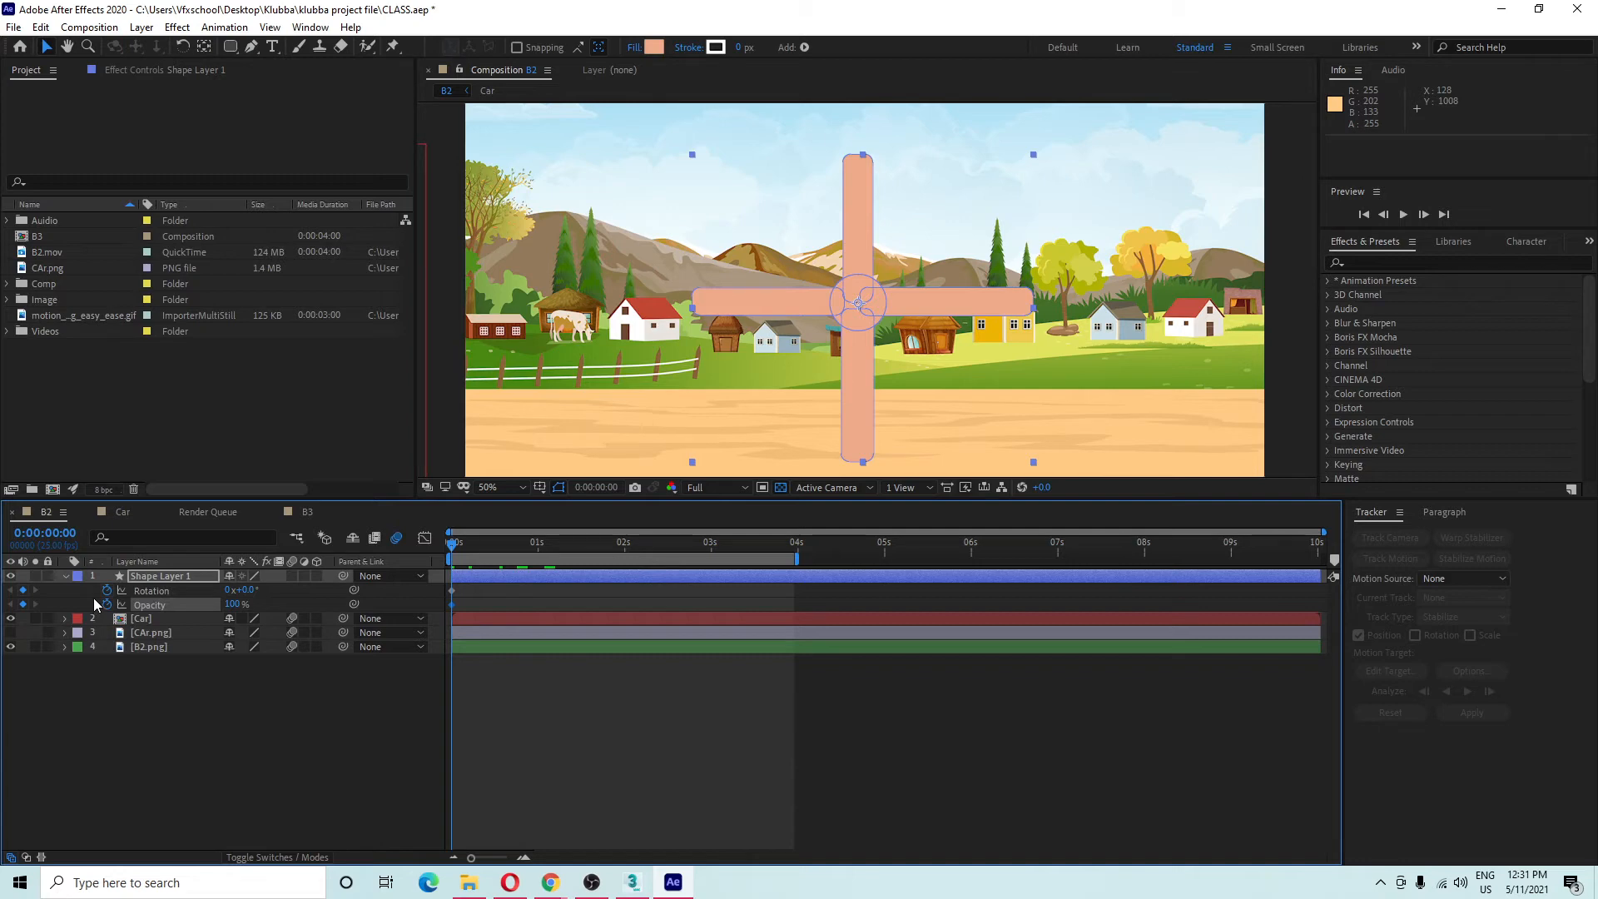
key("ctrl+z")
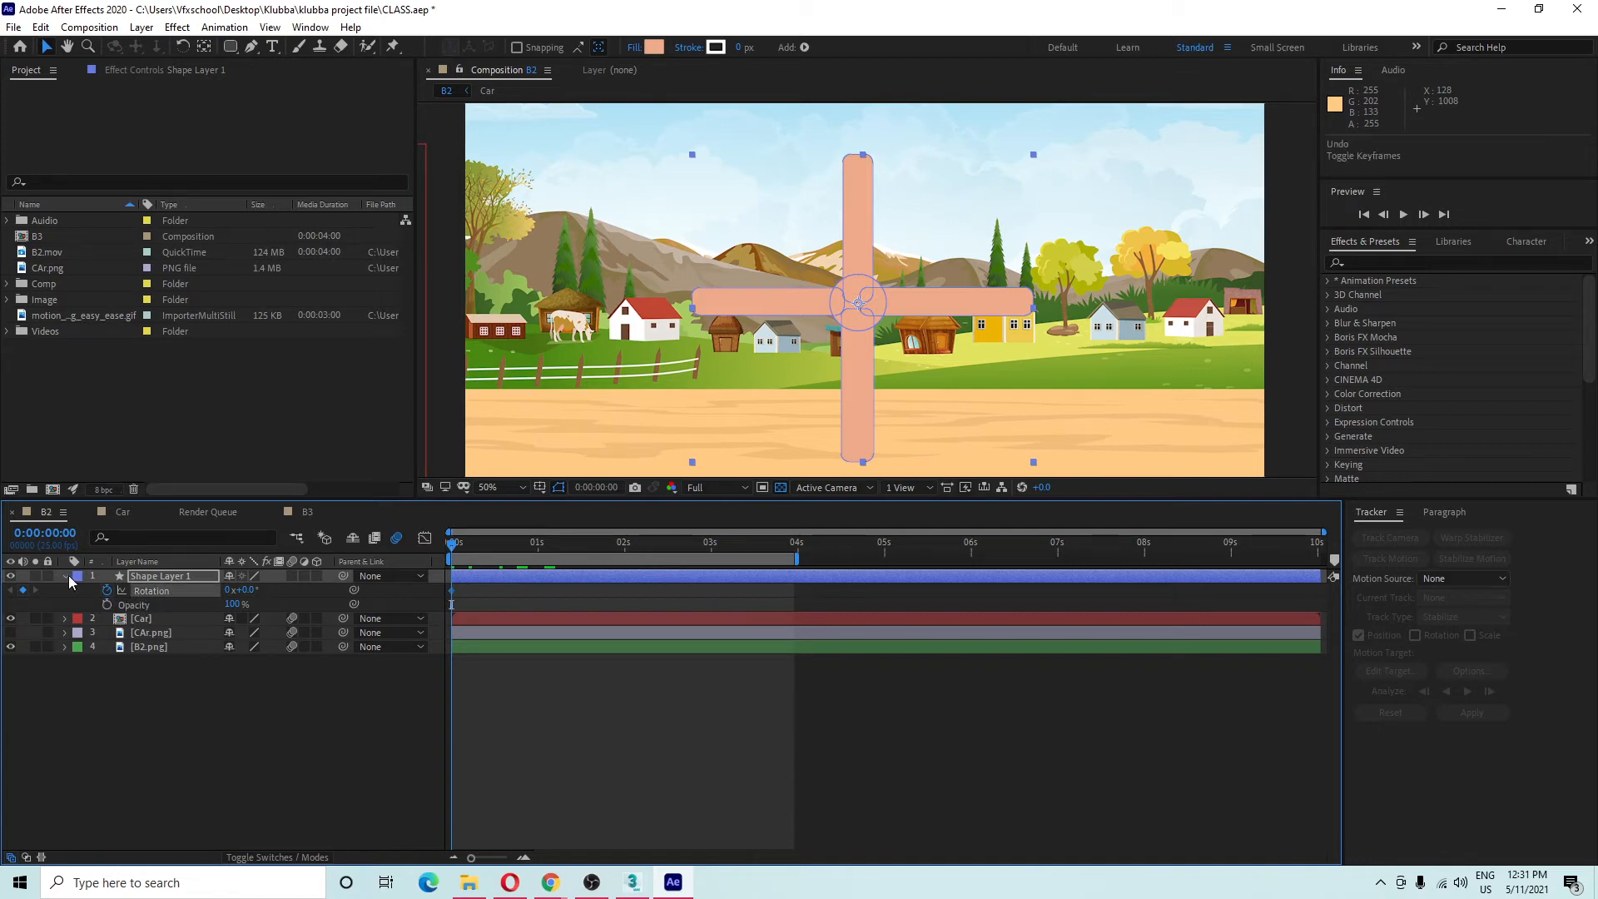
left_click(179, 577)
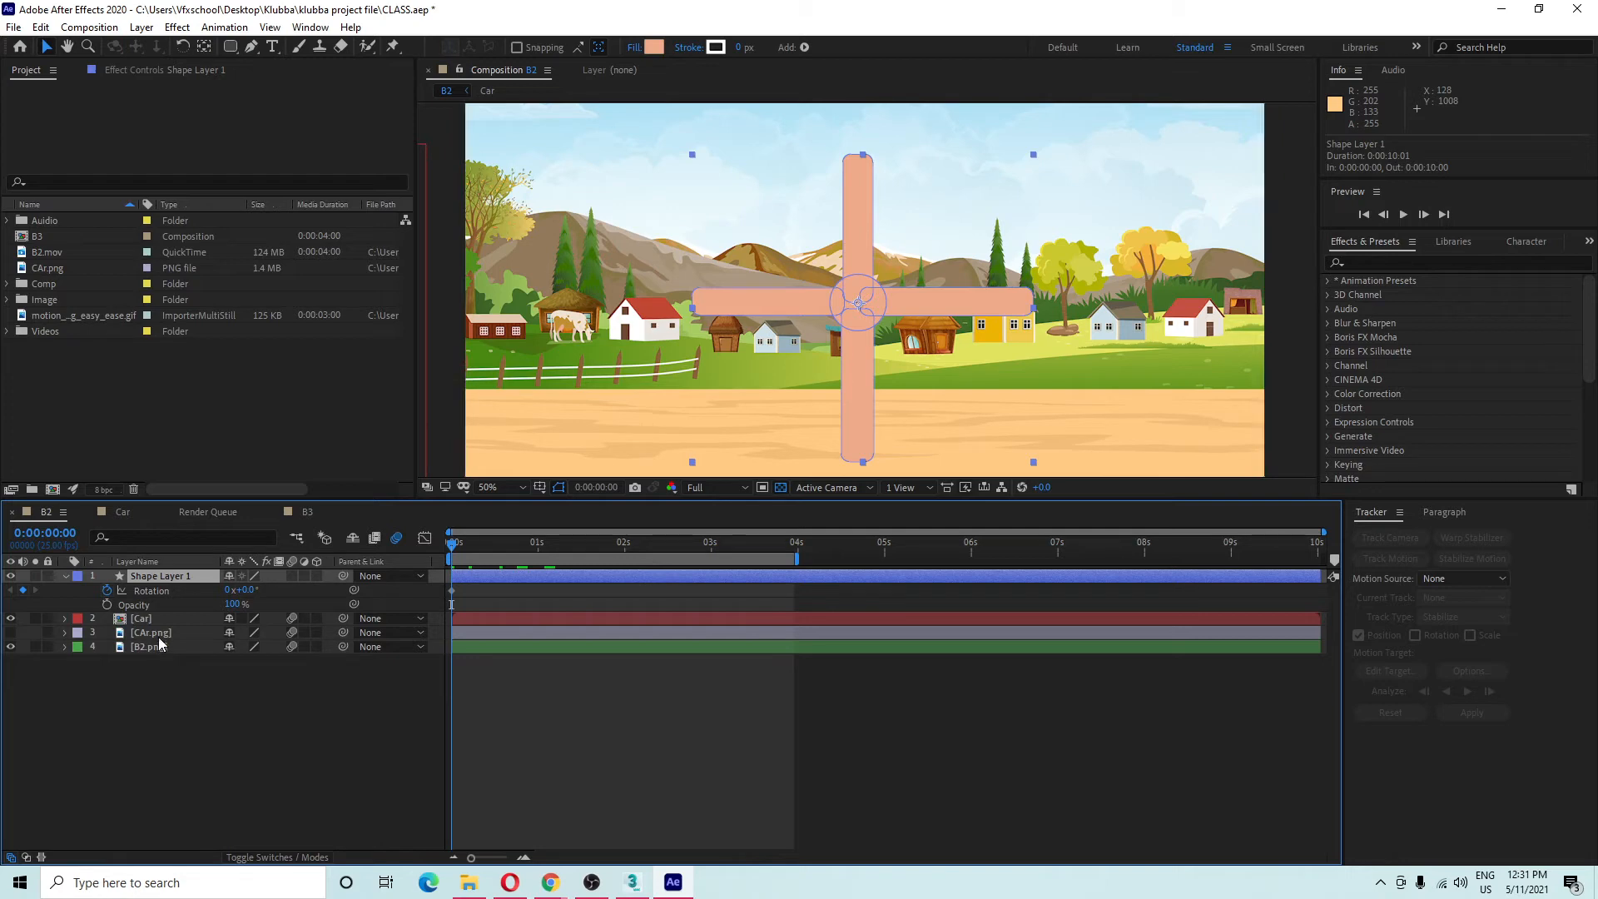
key("r")
left_click(167, 693)
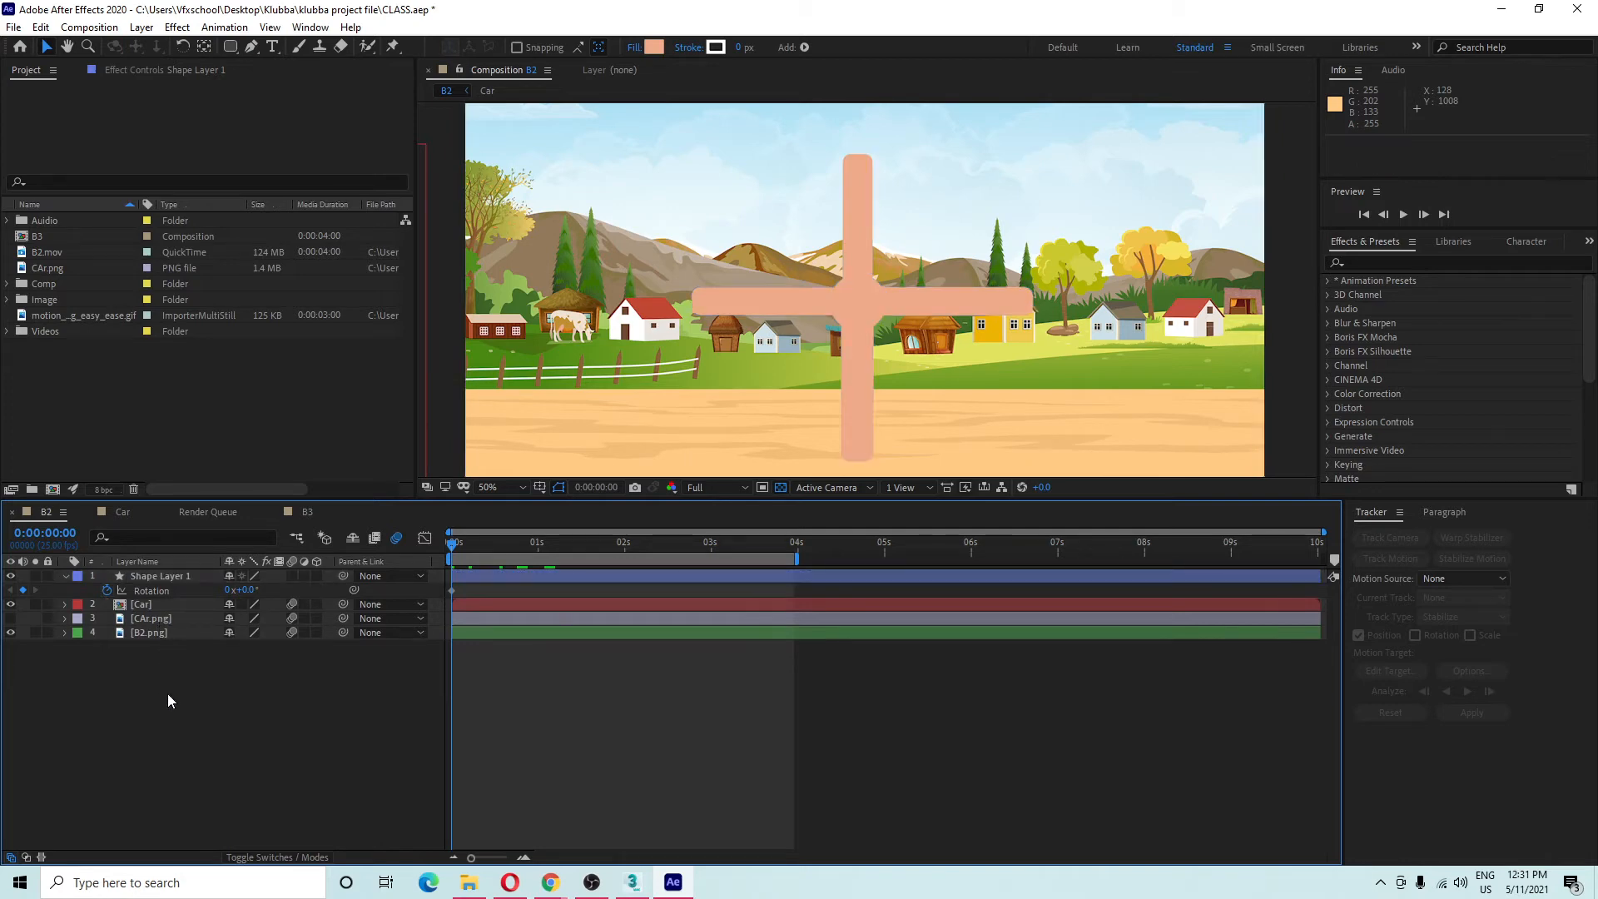
left_click_drag(481, 547, 316, 569)
left_click(452, 590)
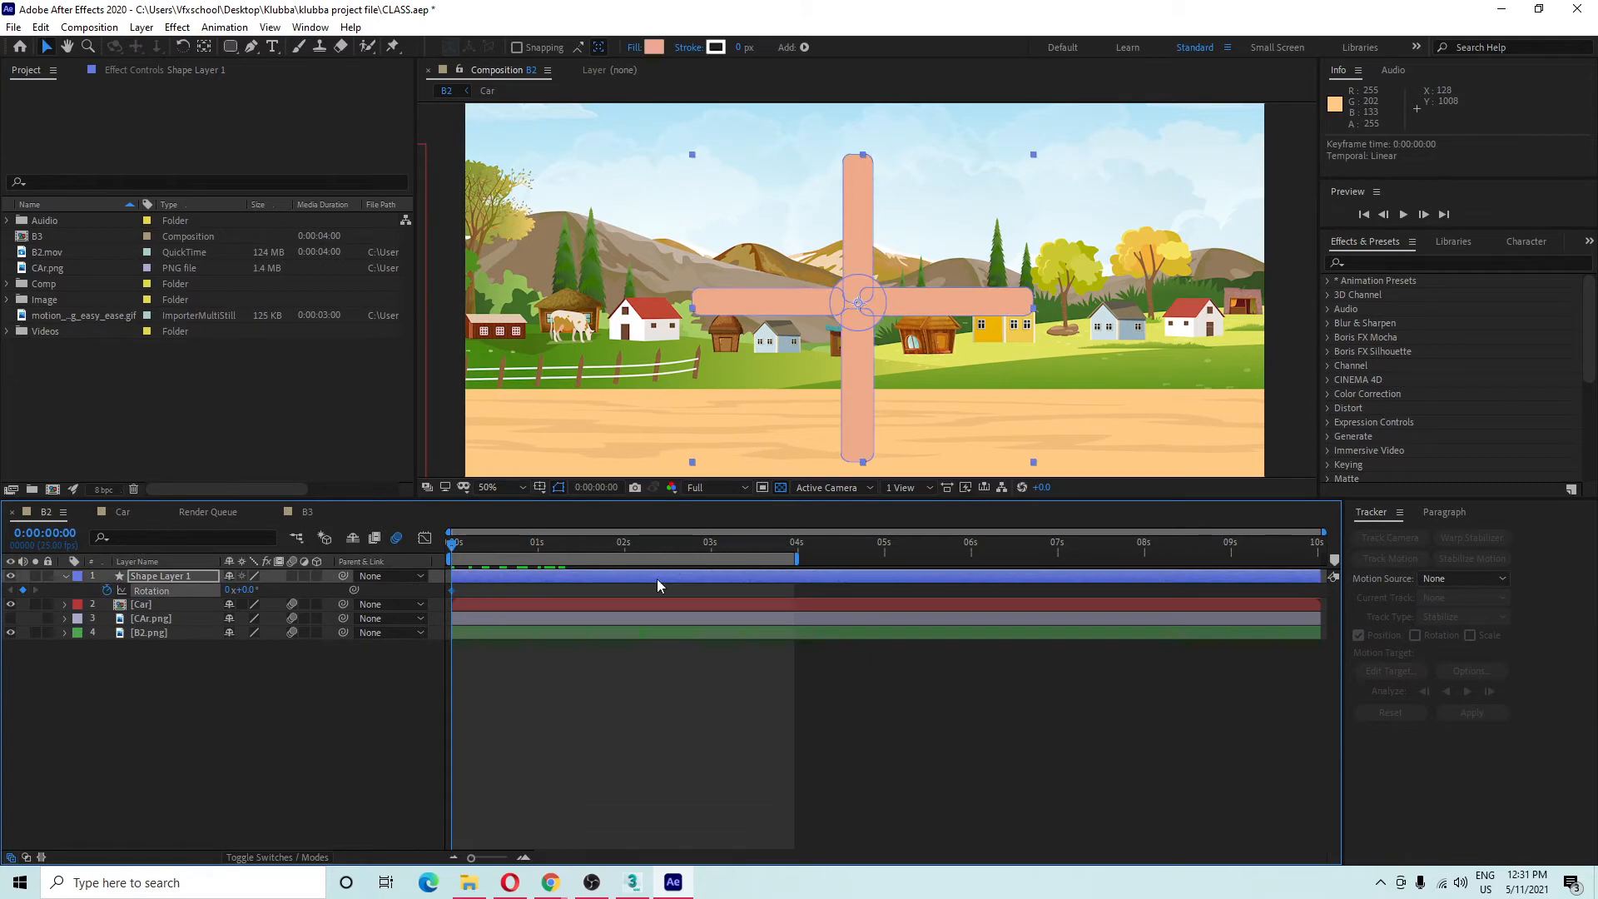
Key Rotation at 3 seconds to 3 revolutions and preview the spin.
left_click(711, 544)
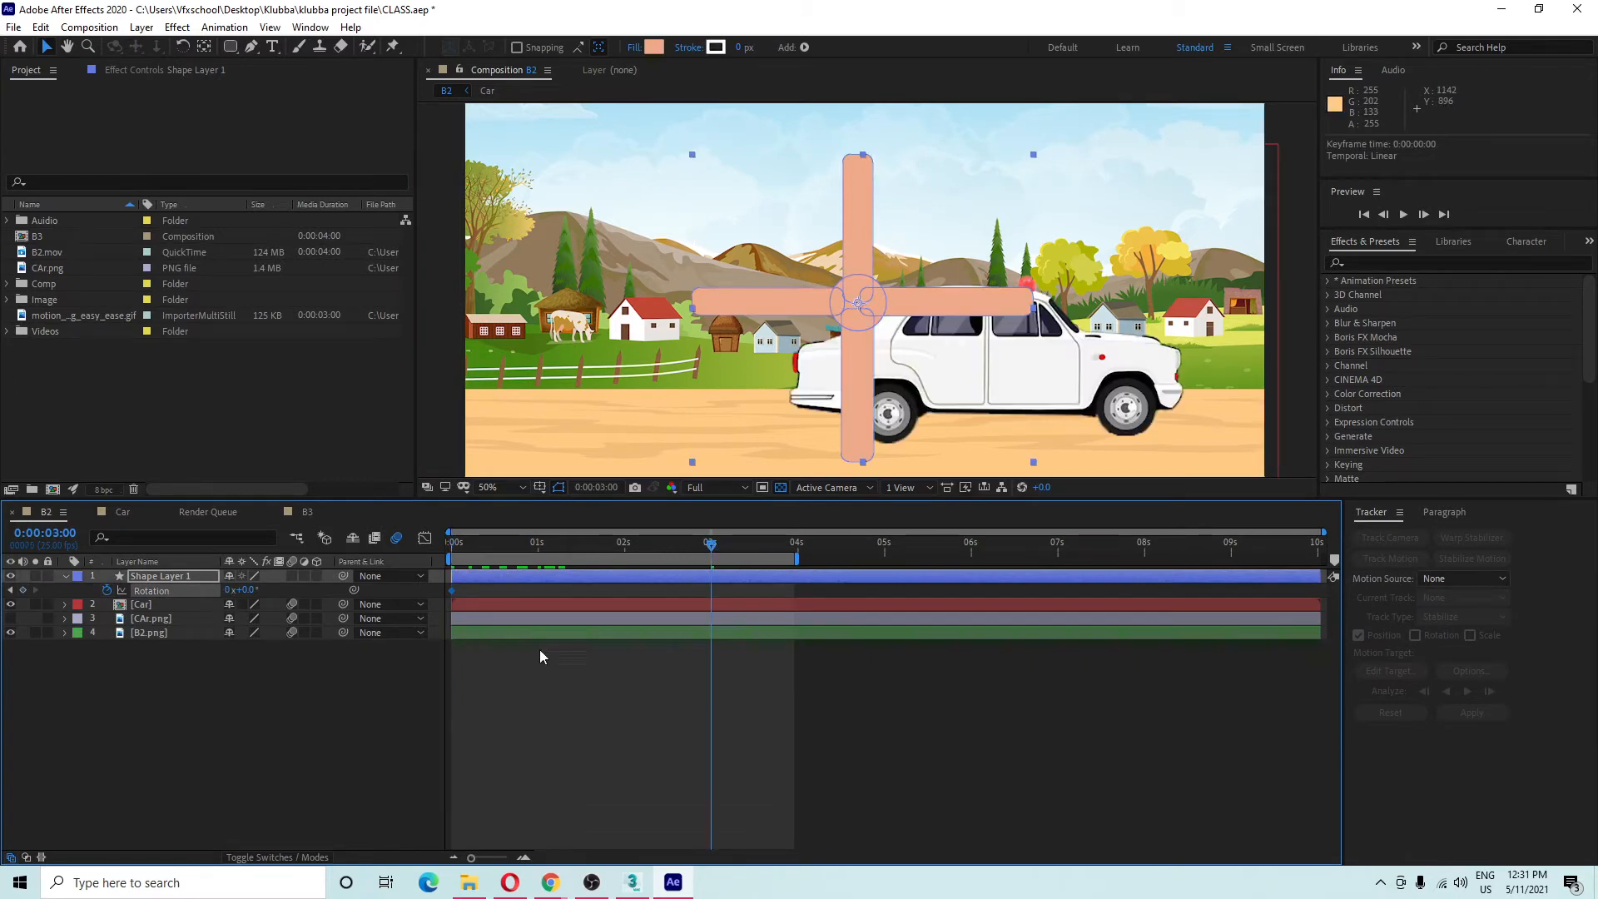
left_click(228, 590)
key("Return")
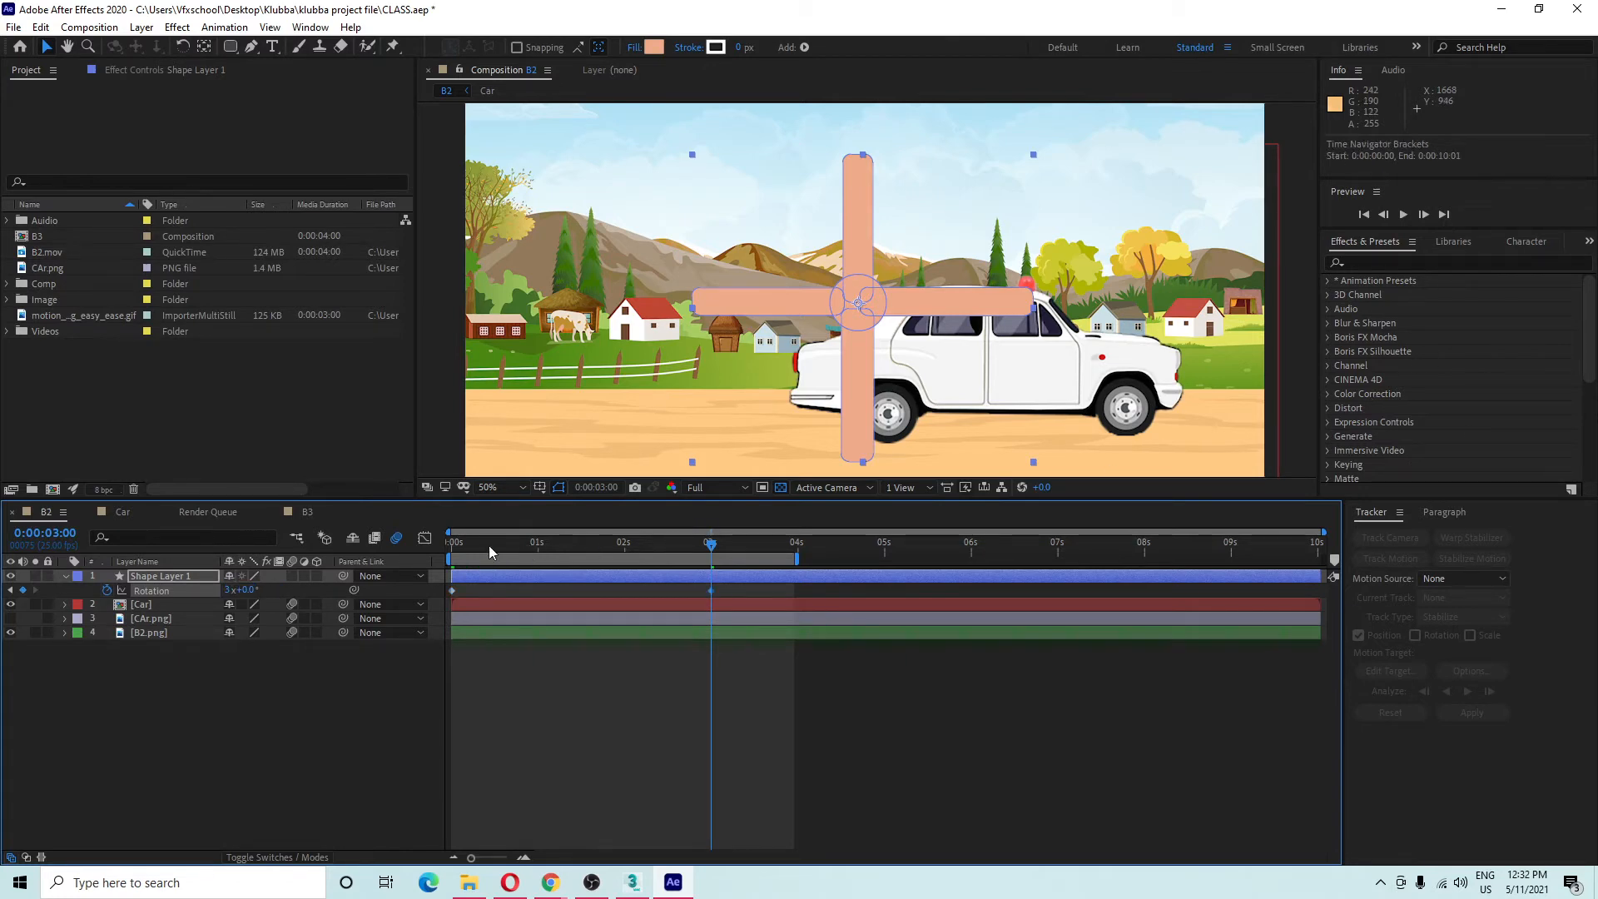
key("Home")
key("space")
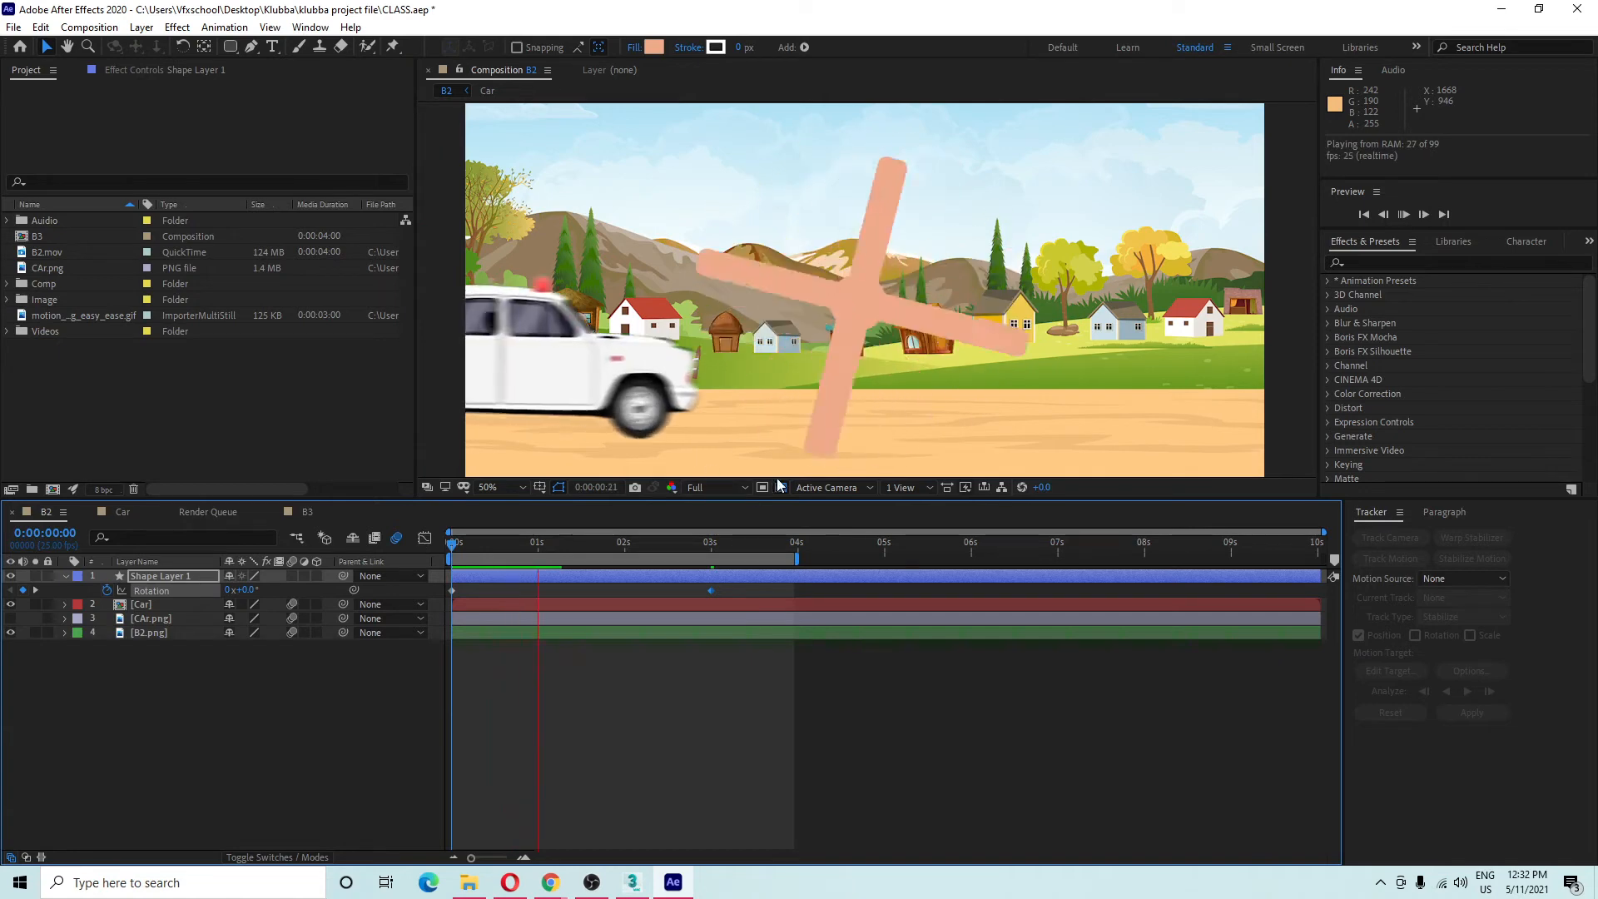
key("space")
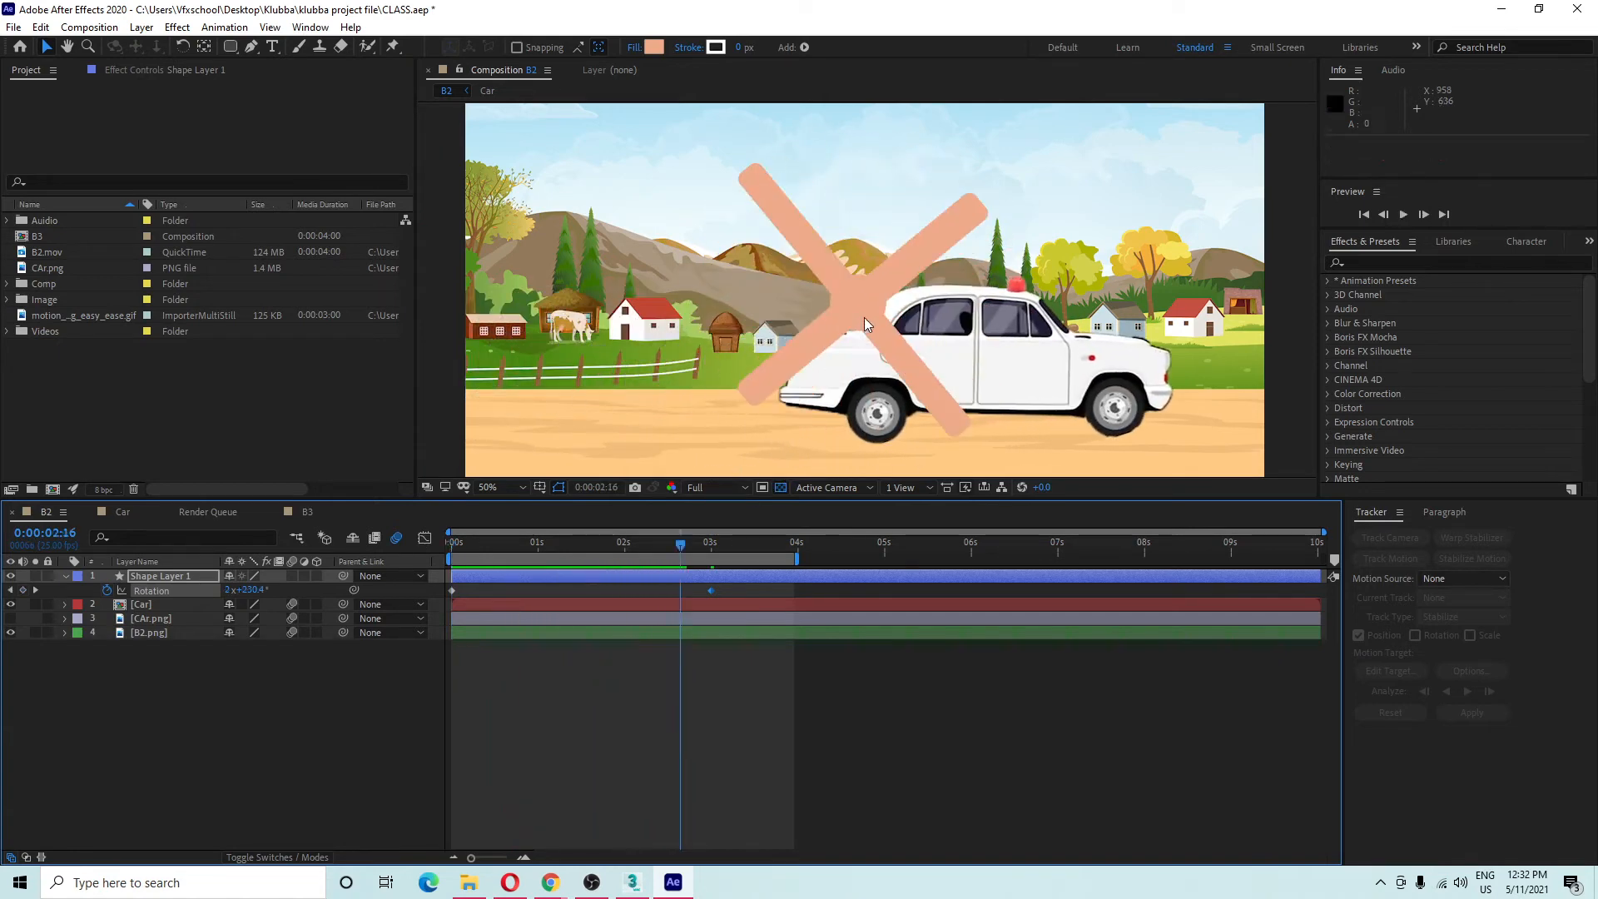
Move the cross higher in the sky and shrink it to about 80%.
mouse_move(864, 323)
left_mouse_down()
mouse_move(862, 204)
mouse_move(874, 241)
mouse_move(830, 359)
left_mouse_up()
left_click_drag(1070, 321, 994, 308)
left_click(314, 742)
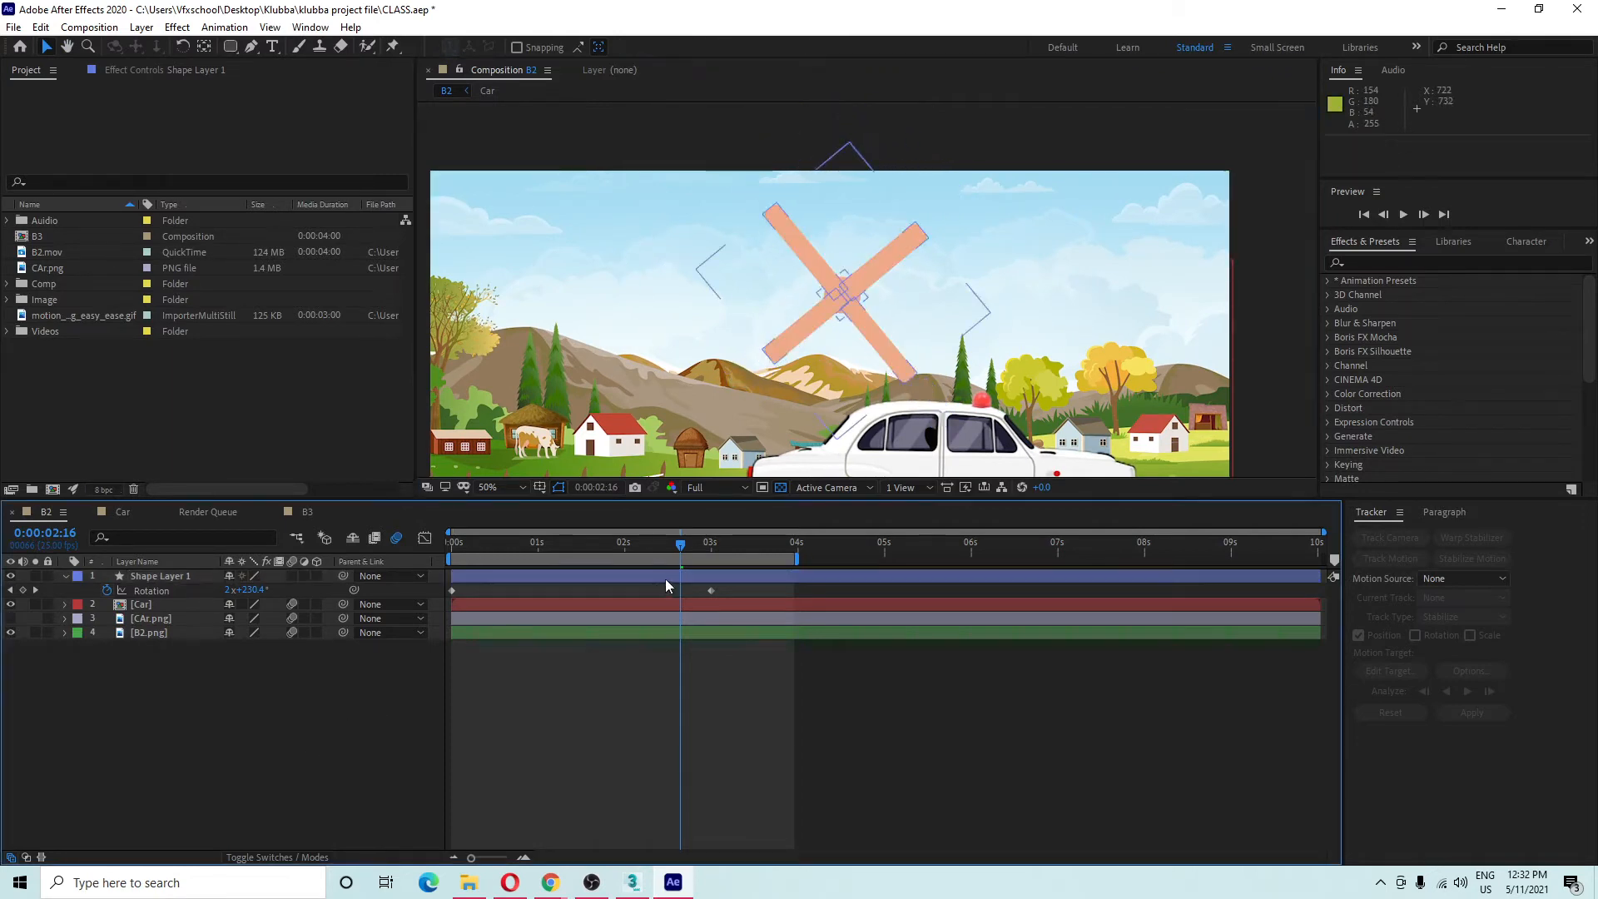
key("space")
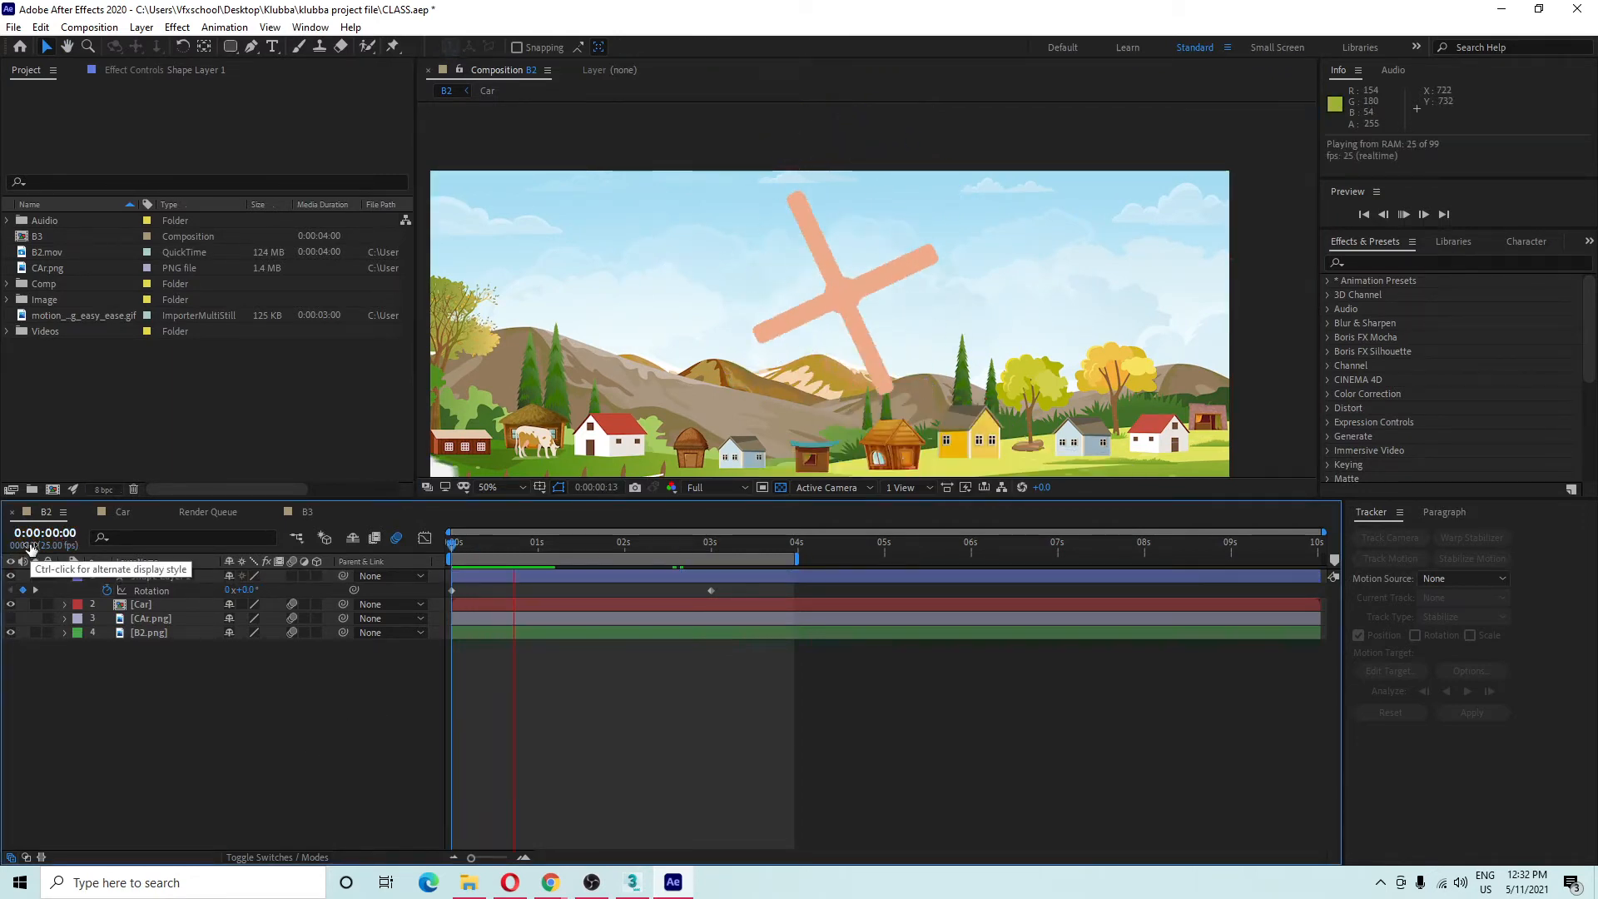
key("space")
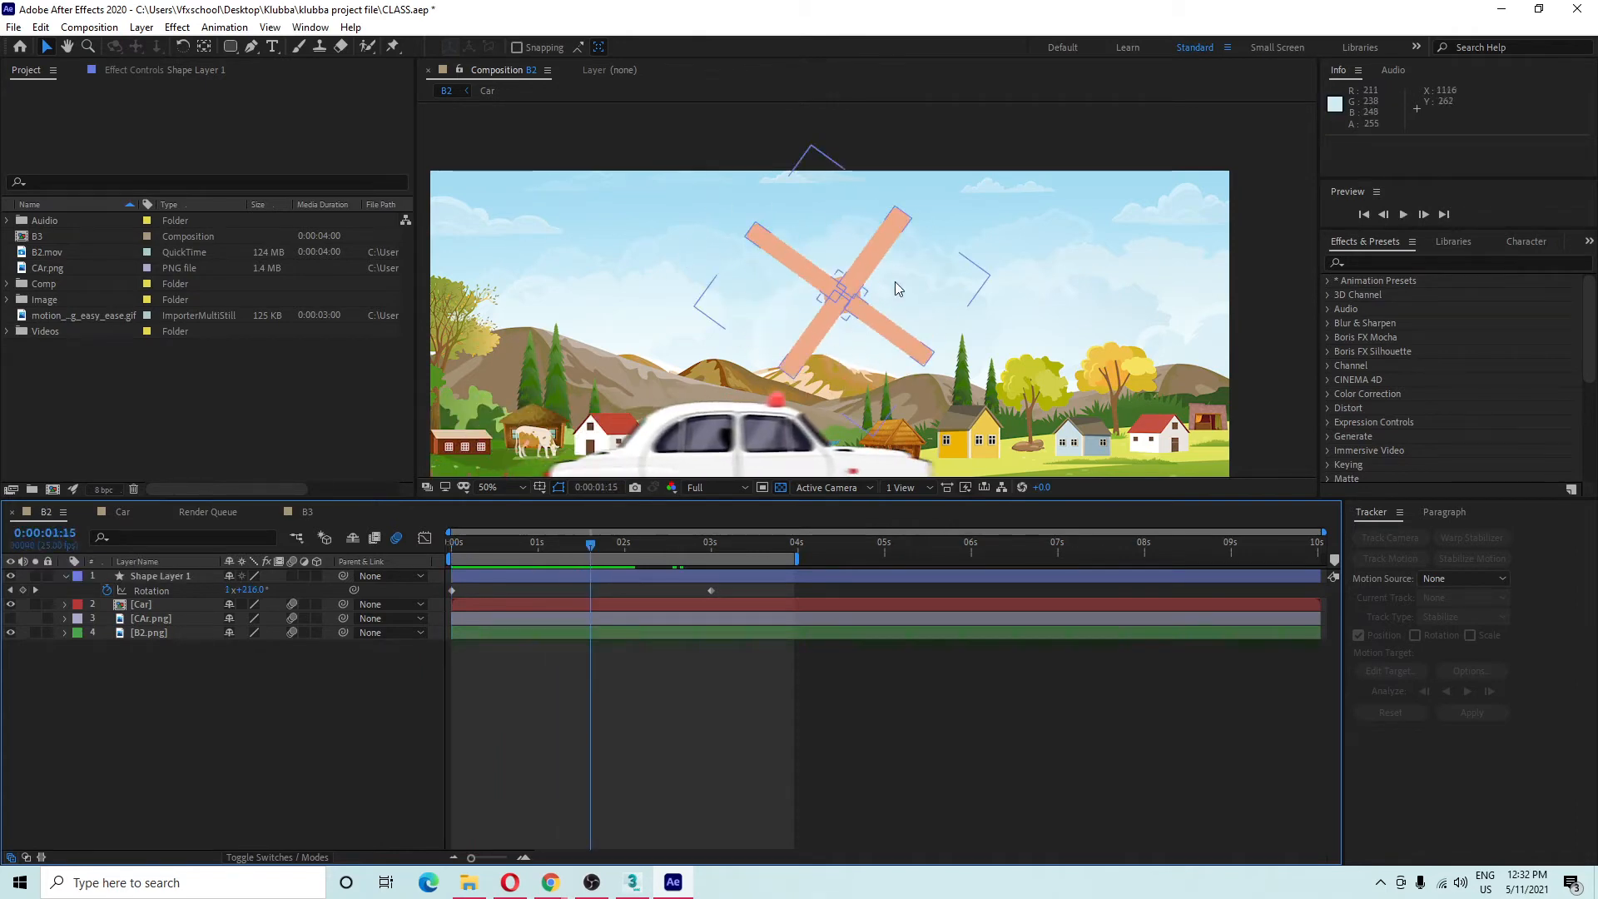
Change the 3-second Rotation keyframe to 6 revolutions and preview the faster spin.
left_click(711, 543)
left_click(711, 591)
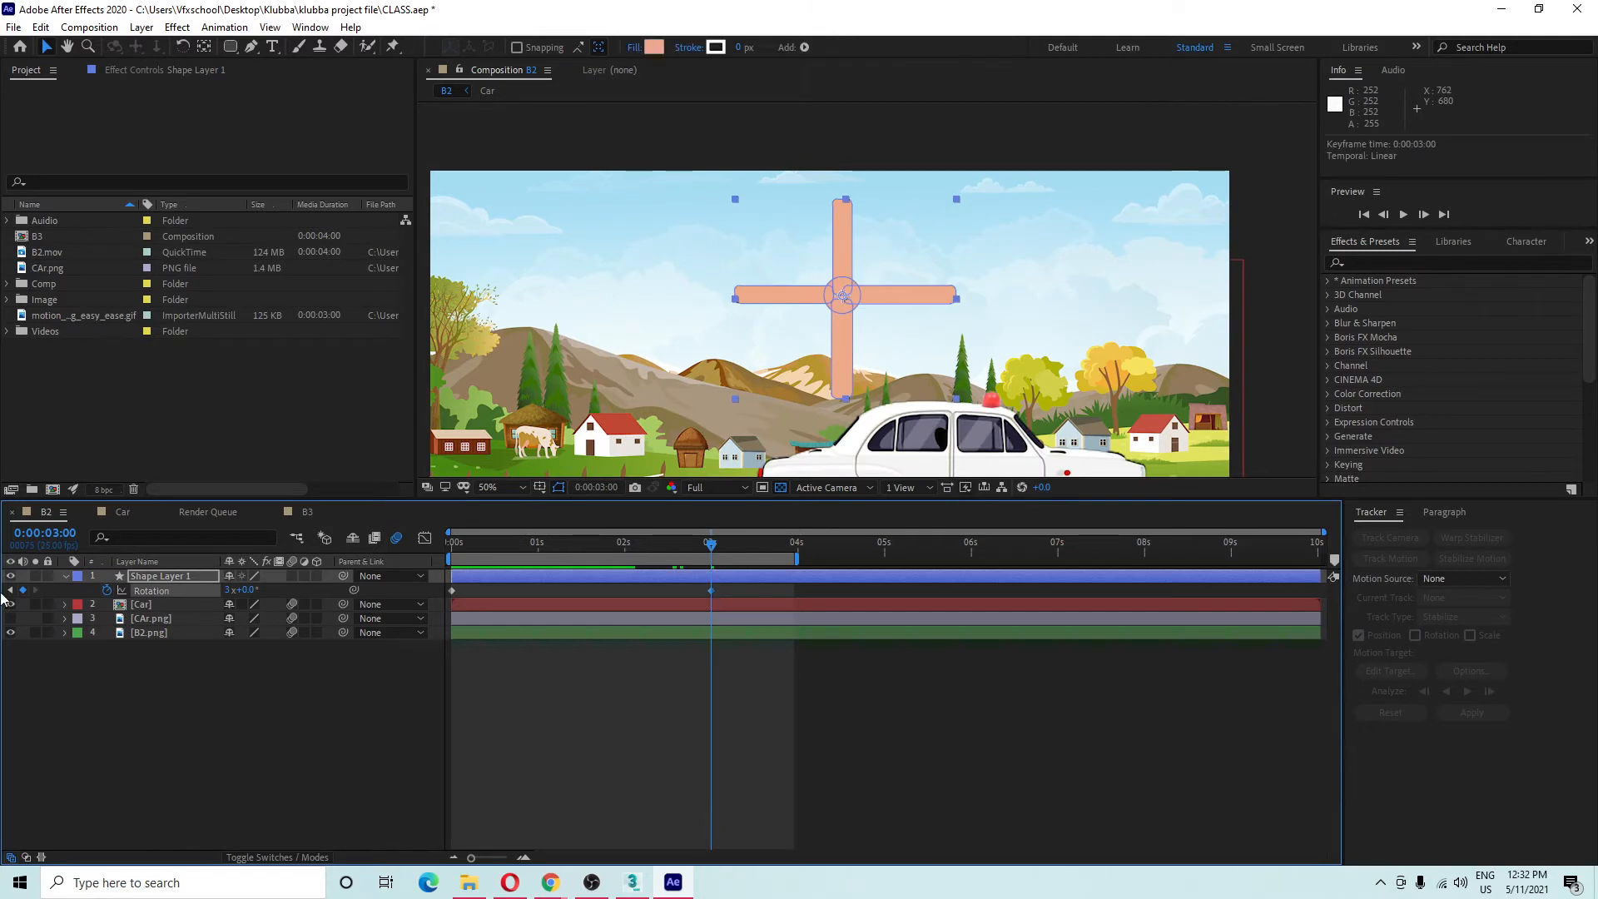
left_click(228, 589)
type("6")
key("Return")
key("space")
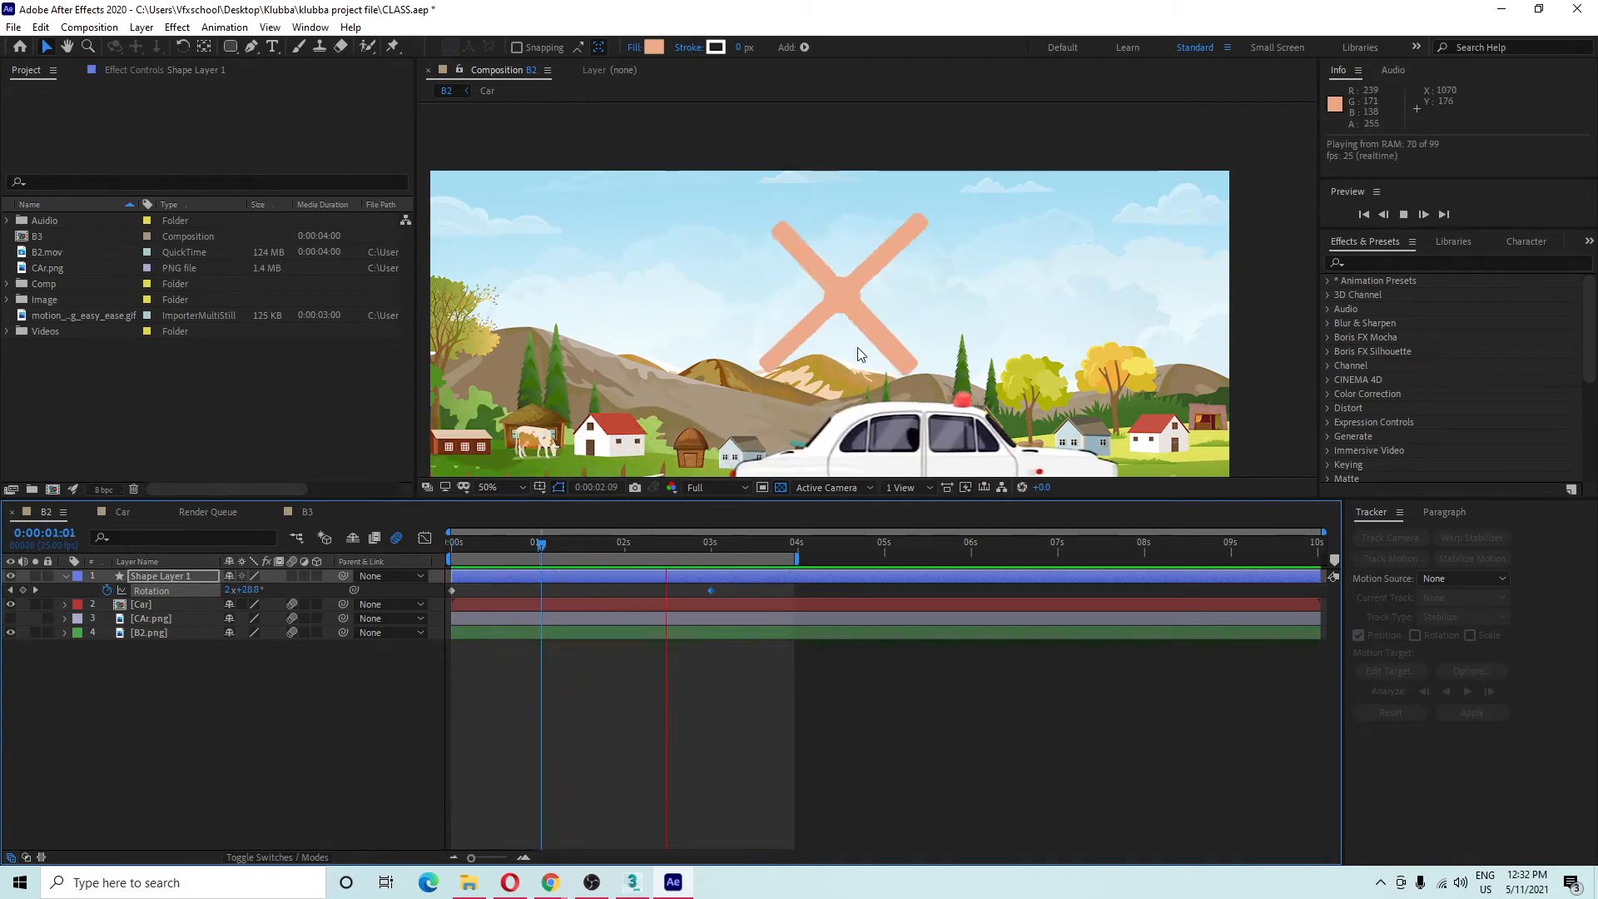
key("space")
End the work area at 3 seconds and preview the shortened loop.
left_click_drag(801, 558, 714, 558)
key("space")
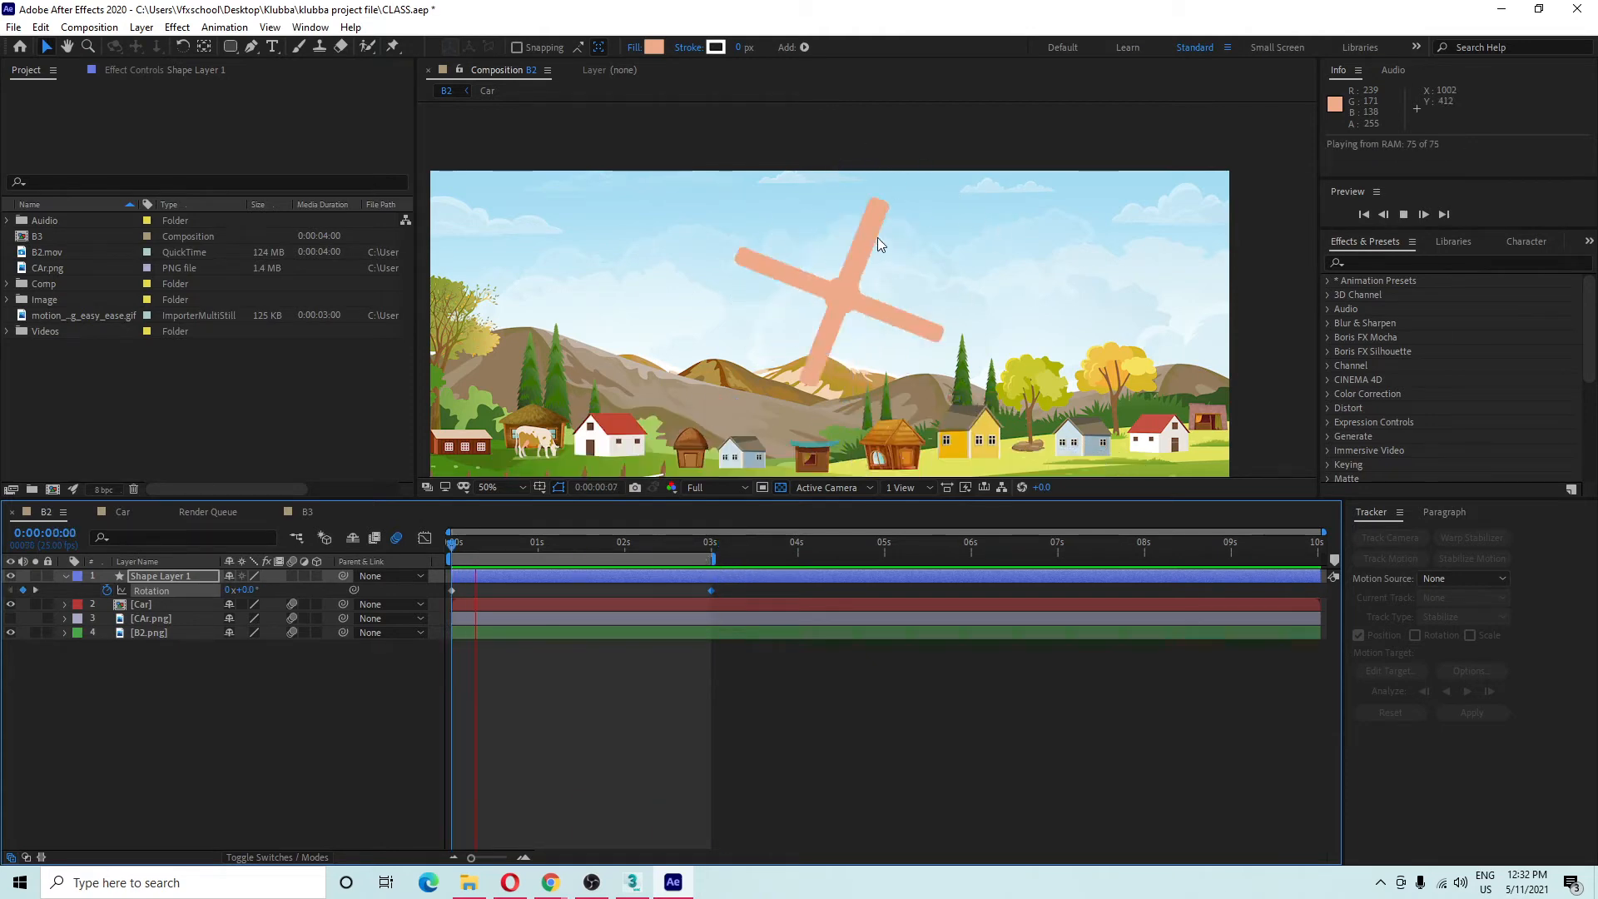
key("space")
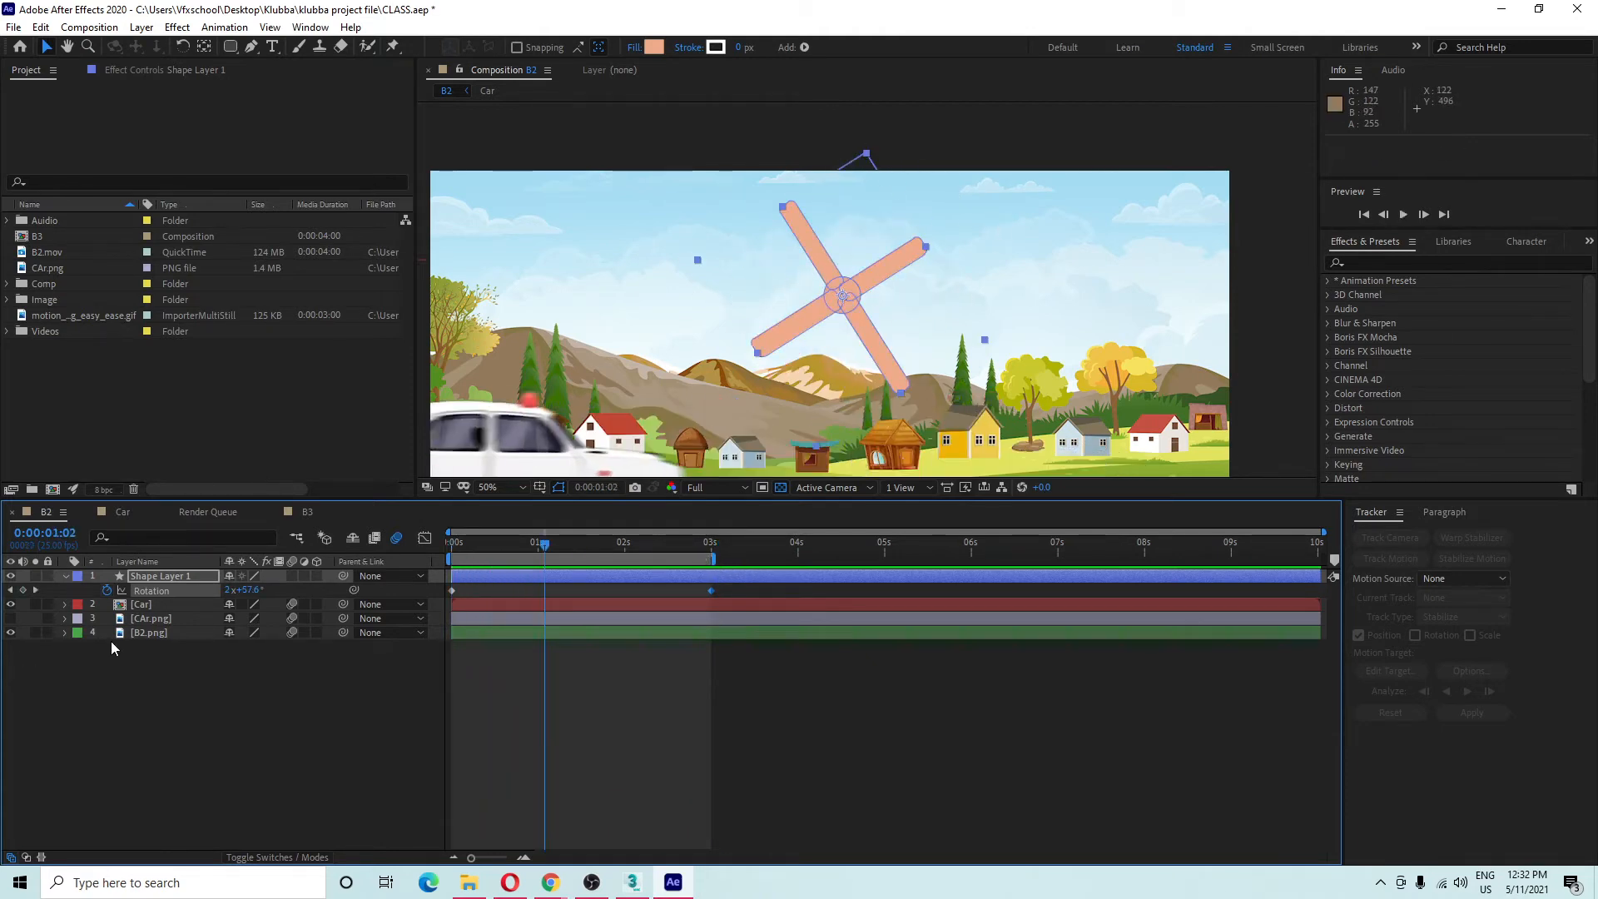
left_click(171, 576)
Enable Shape Layer 1's Motion Blur switch and preview the smeared spin.
left_click(291, 576)
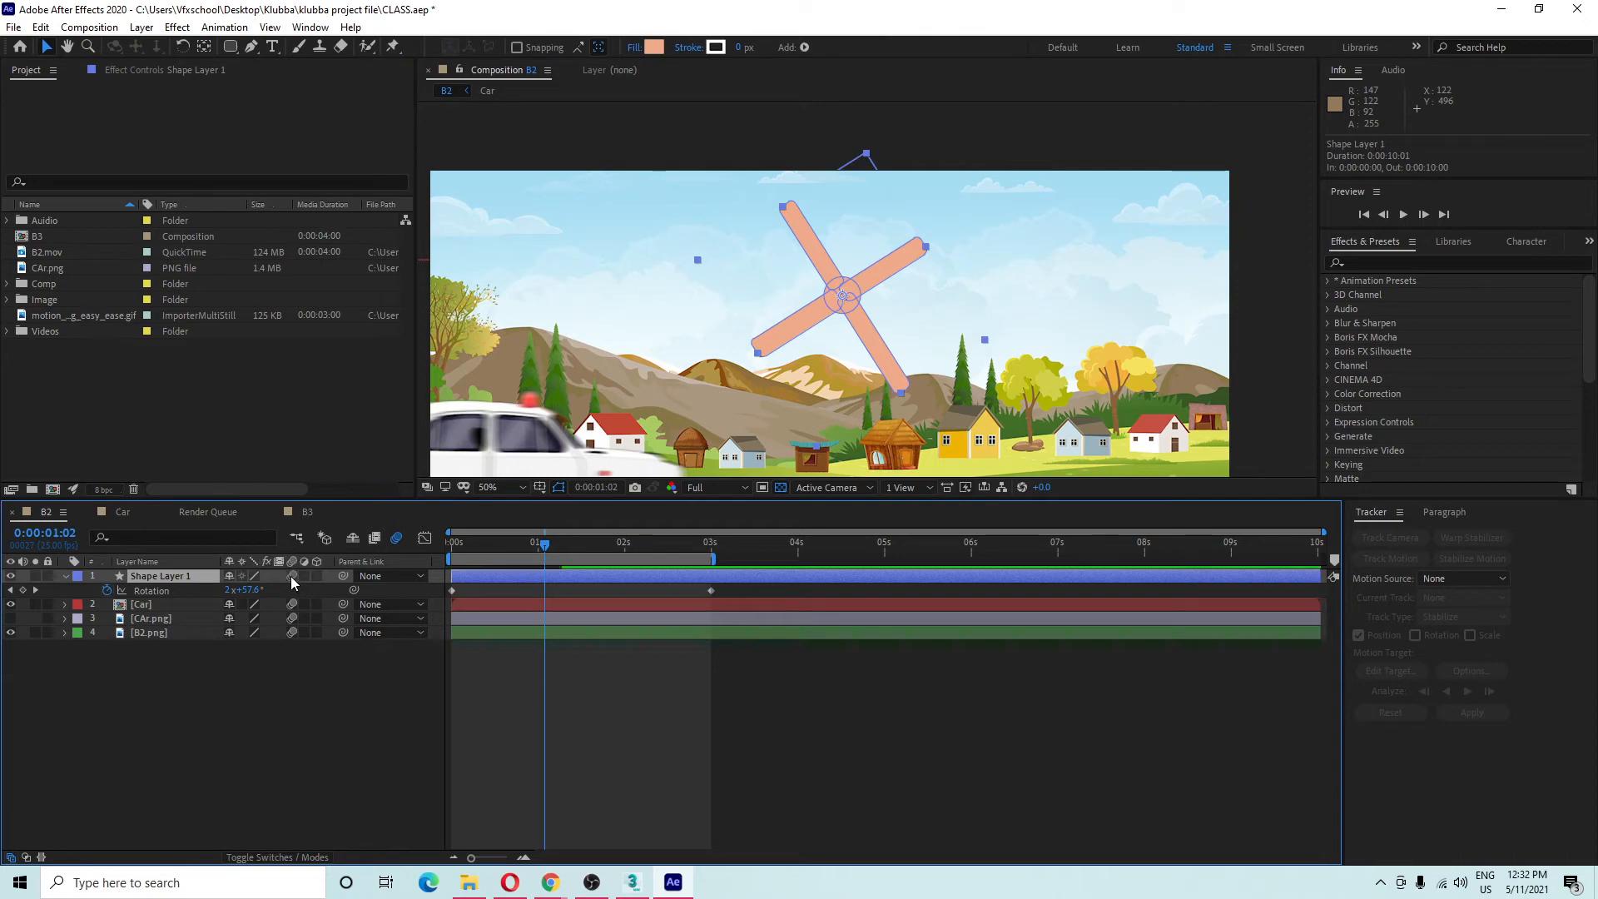
left_click(258, 723)
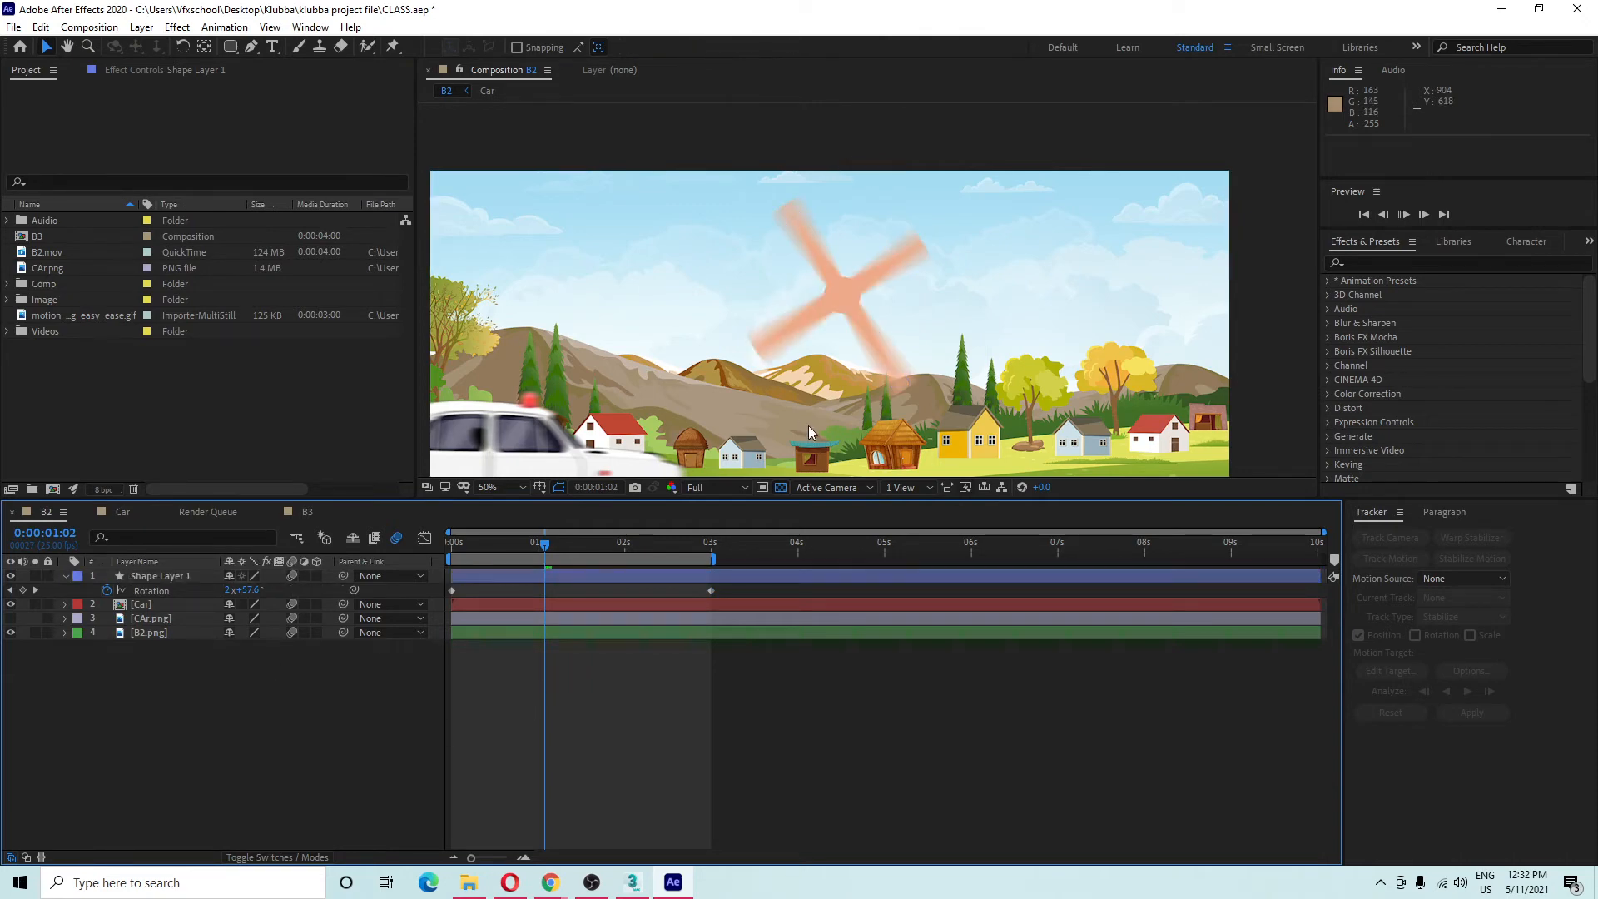
key("space")
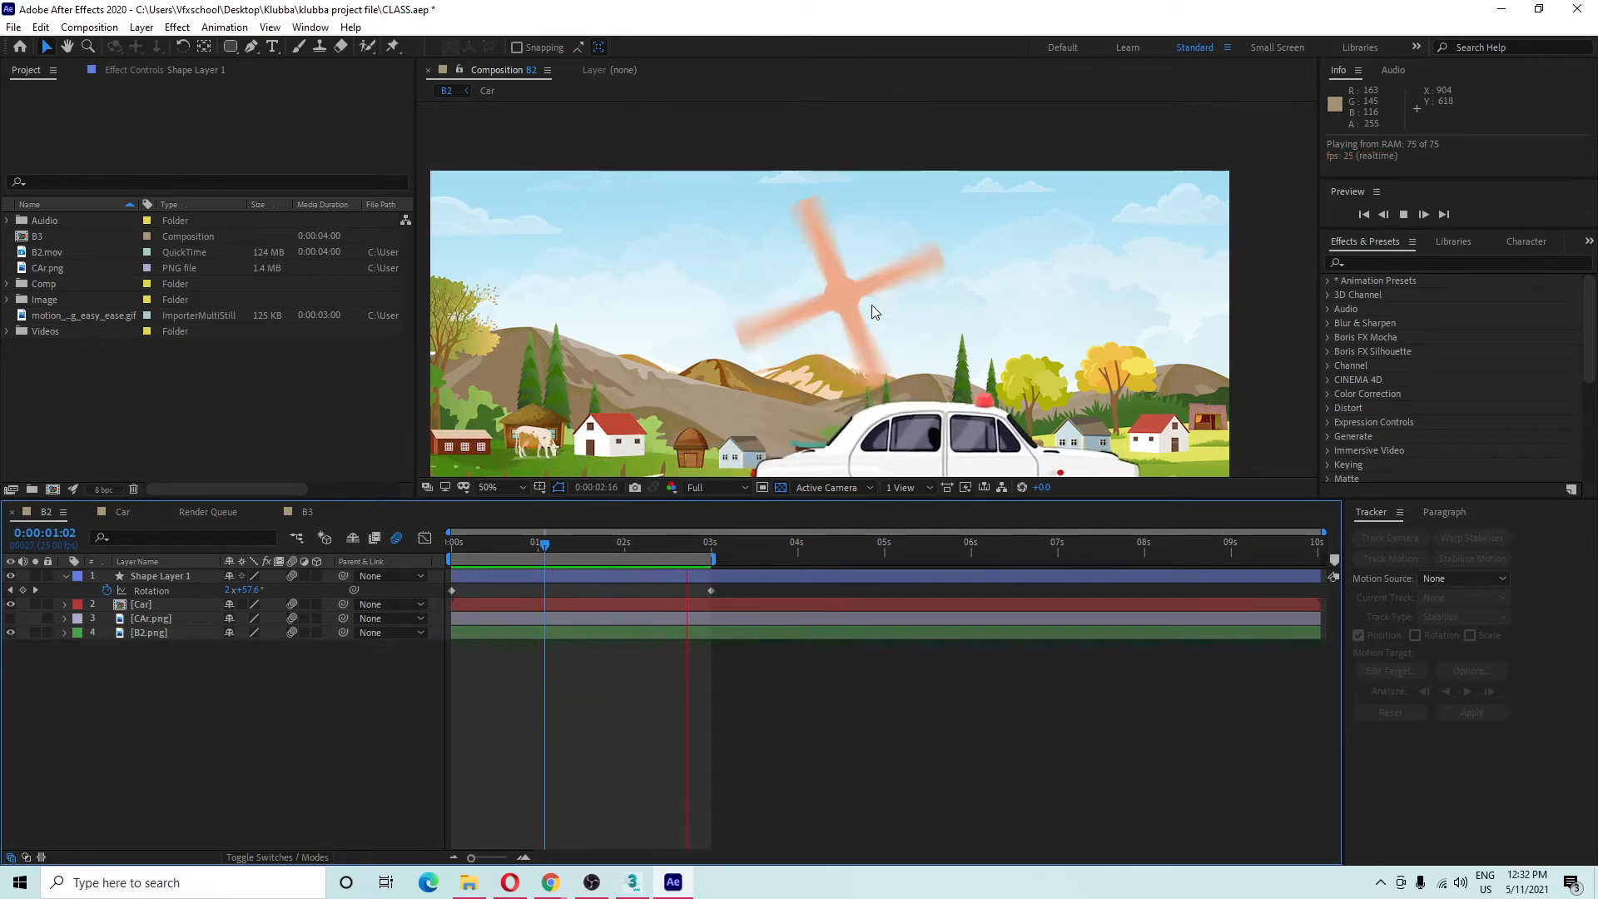
key("space")
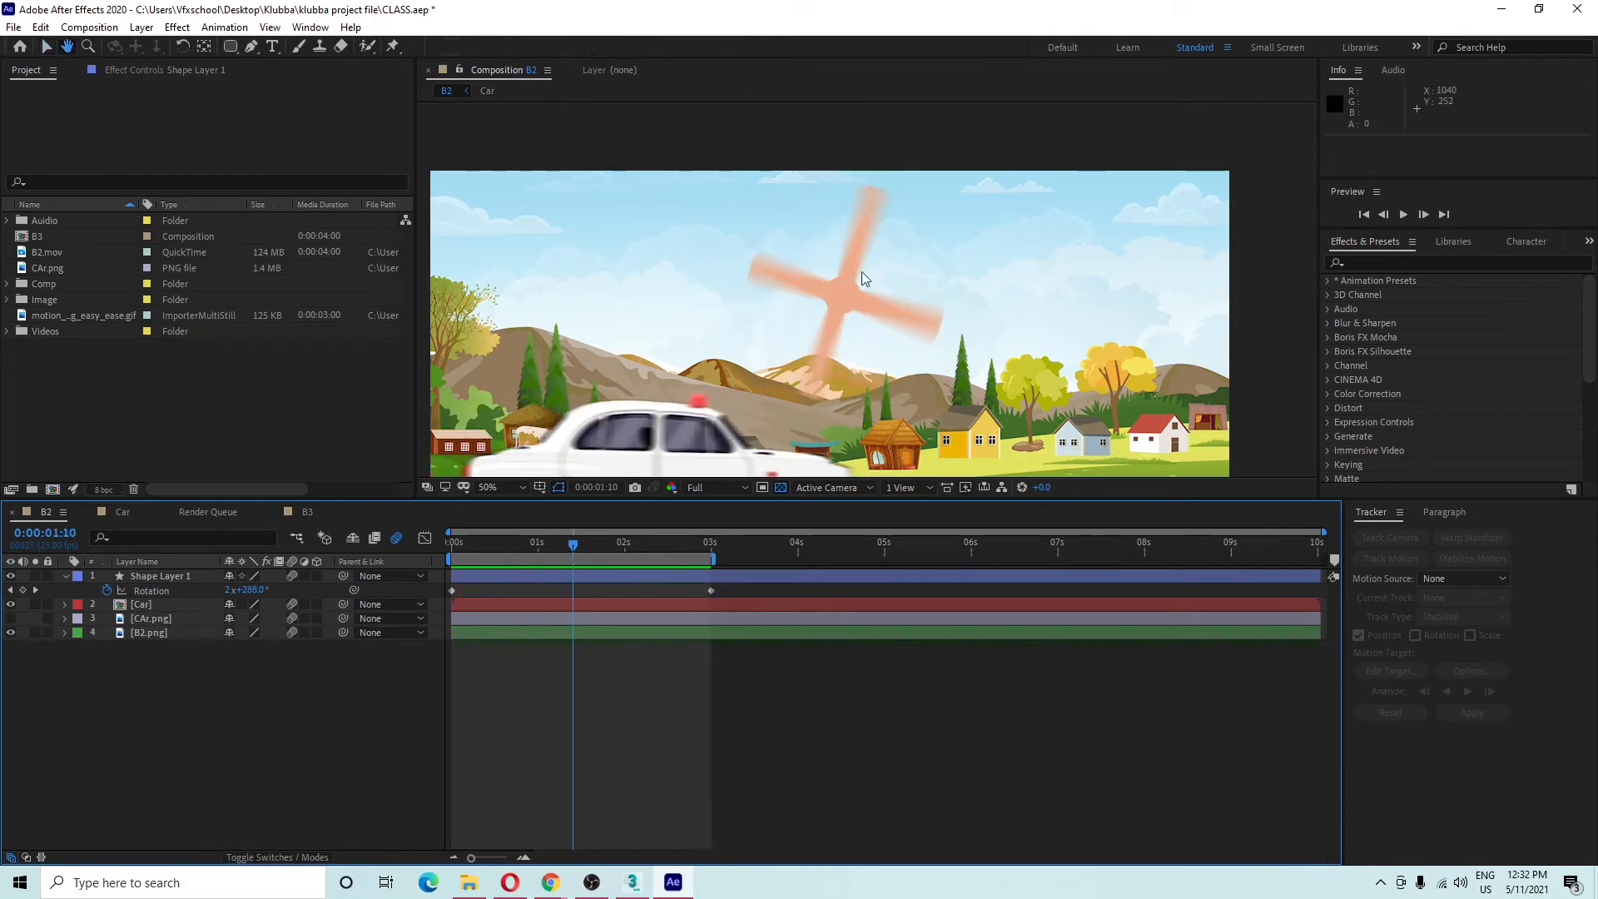
left_click(864, 226)
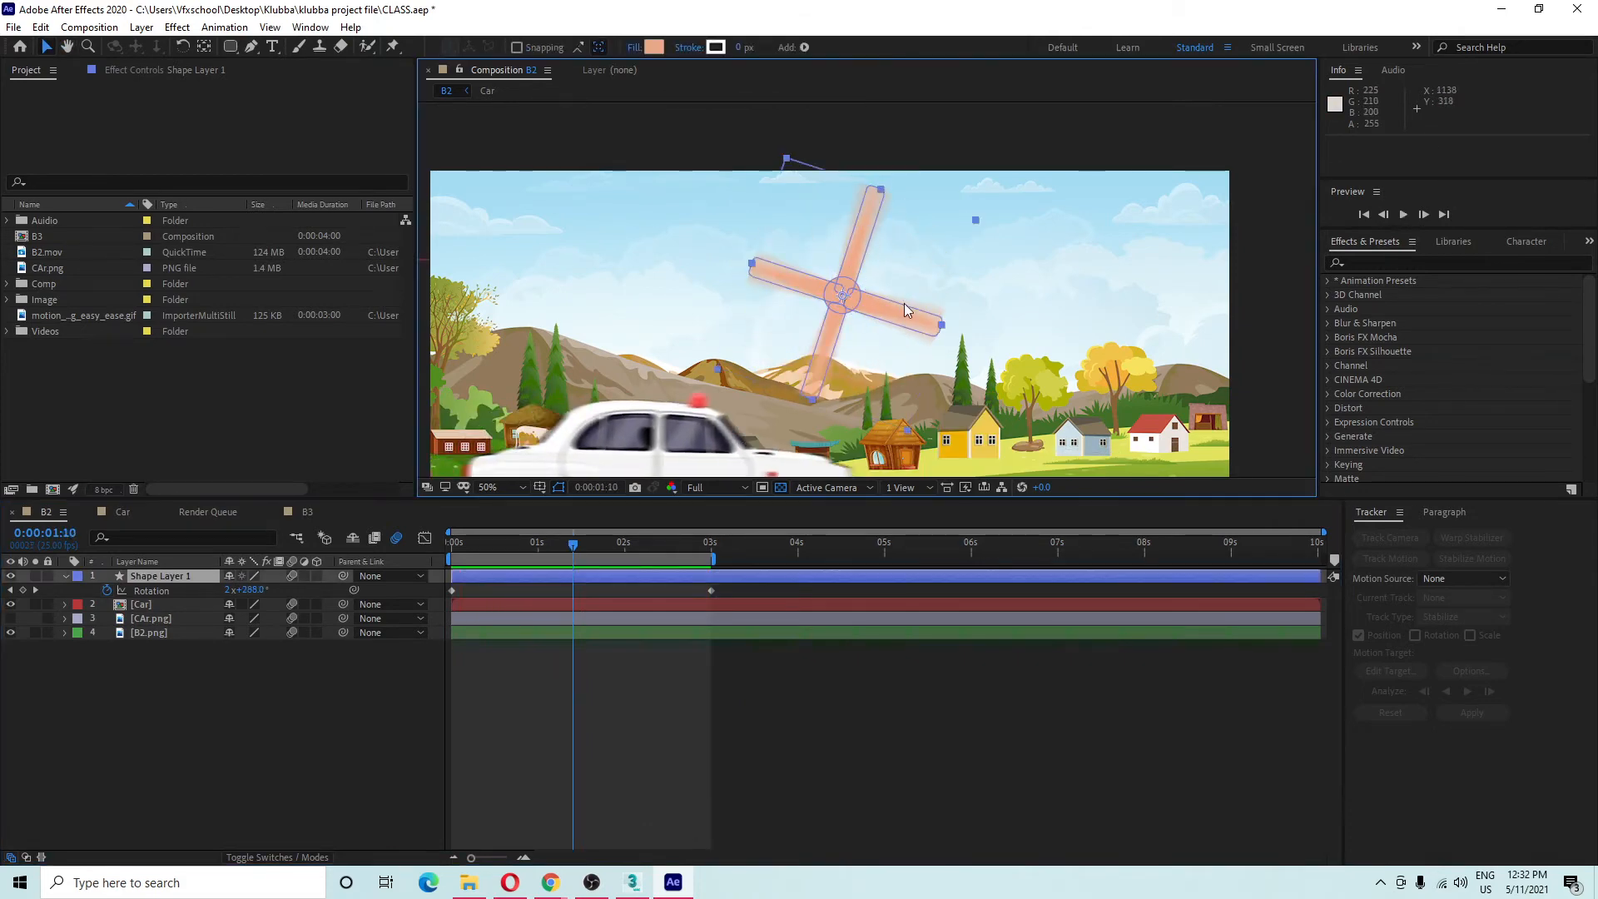
In B2's Composition Settings, raise Shutter Angle to 720°, apply, and preview.
right_click(229, 716)
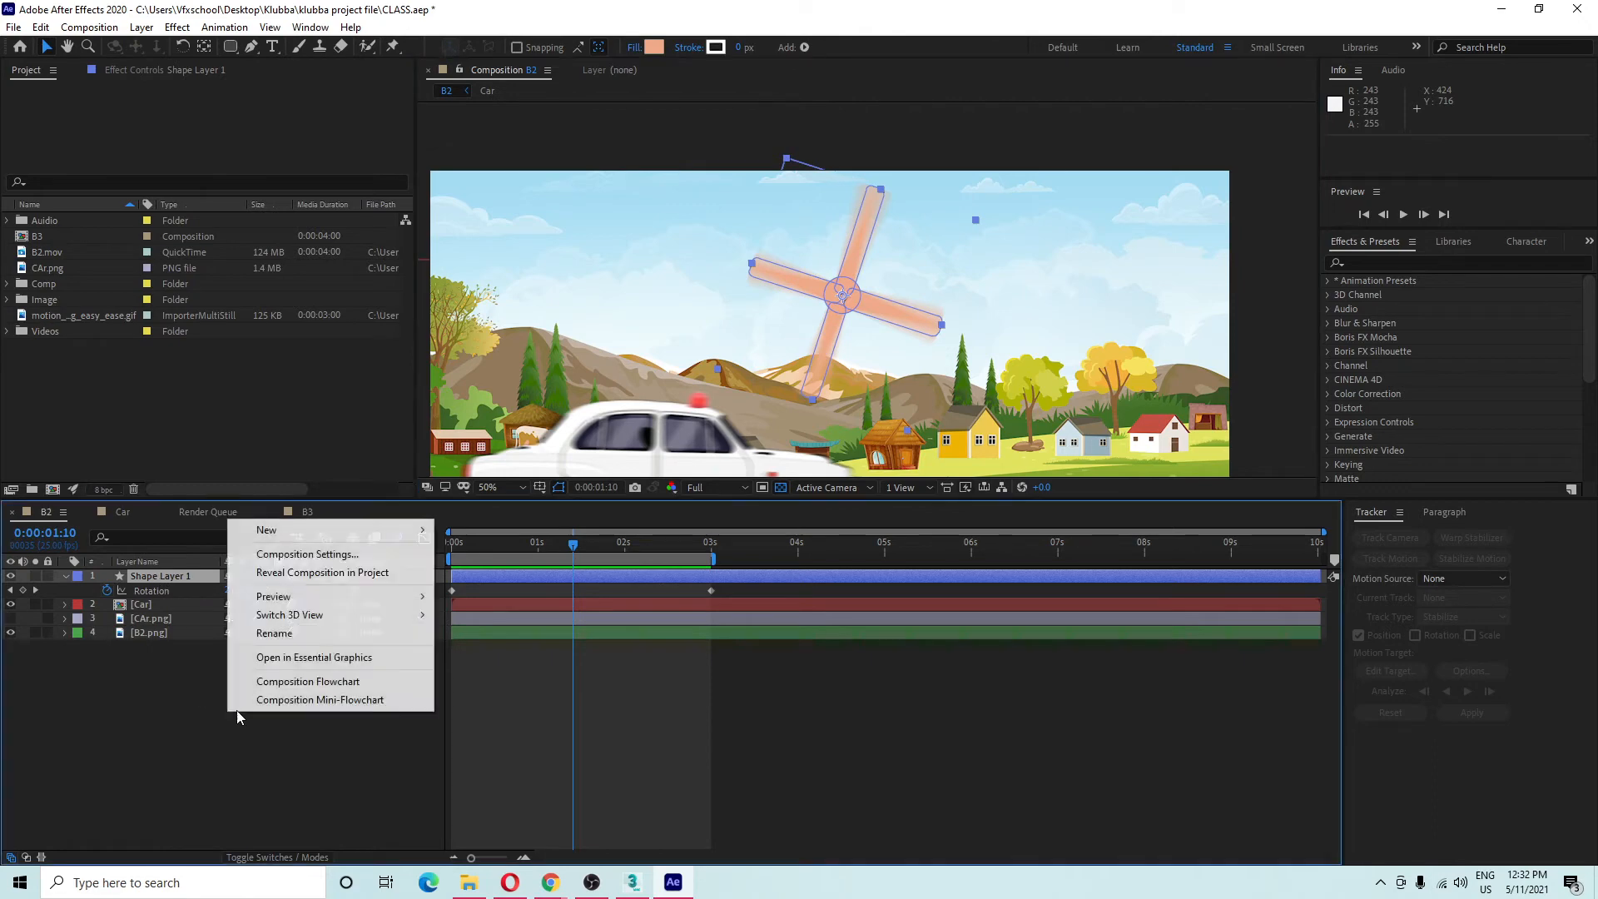
mouse_move(333, 530)
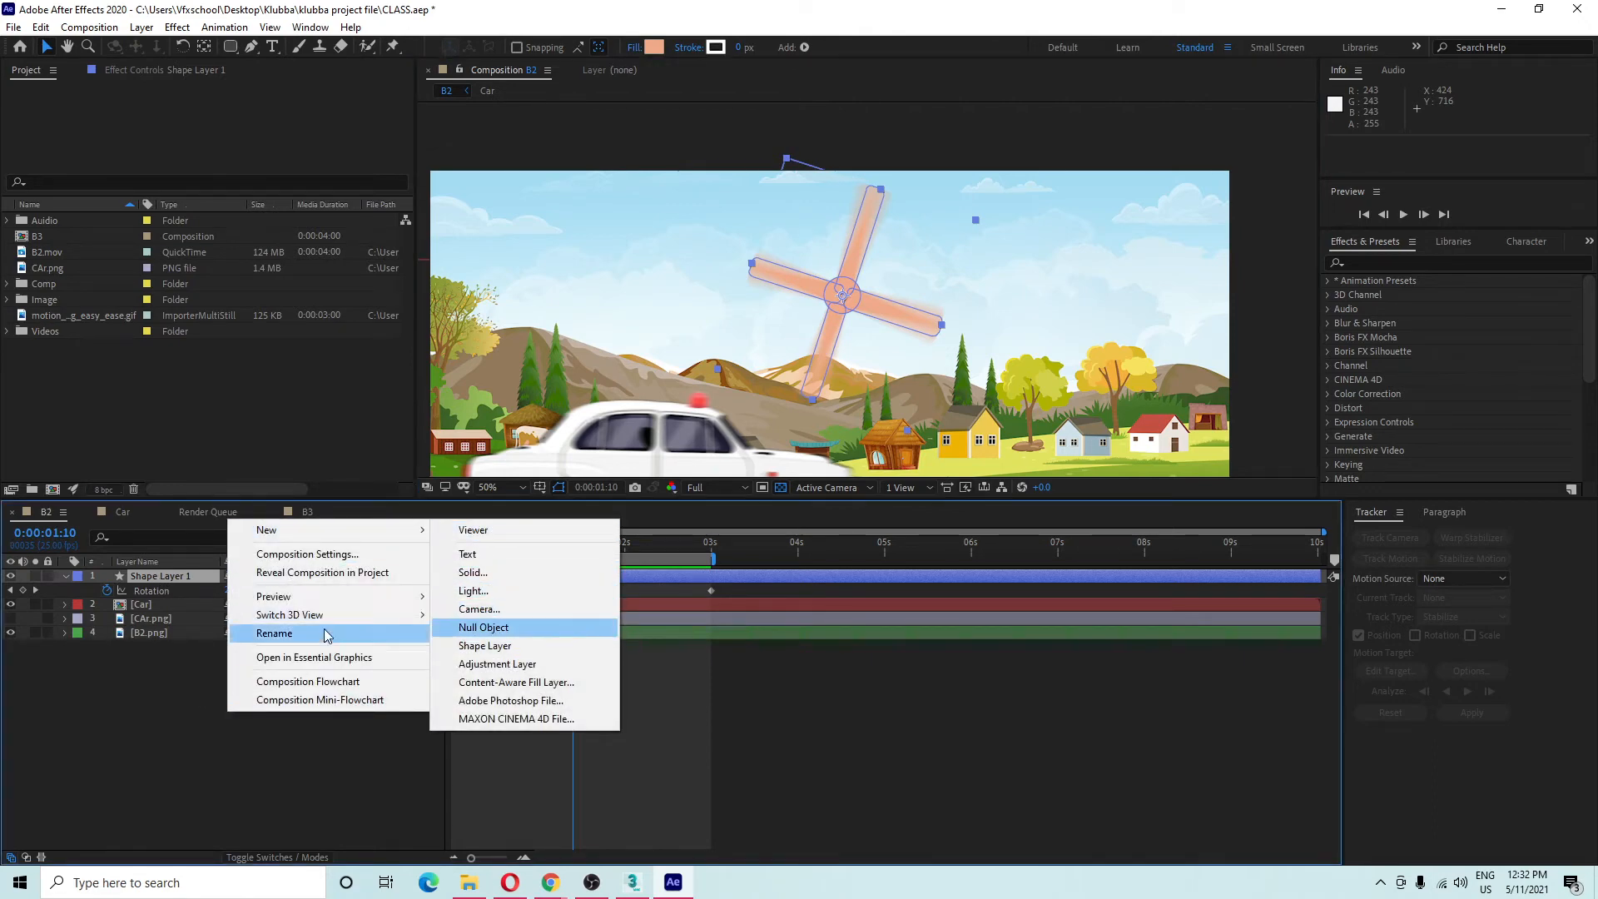
left_click(302, 555)
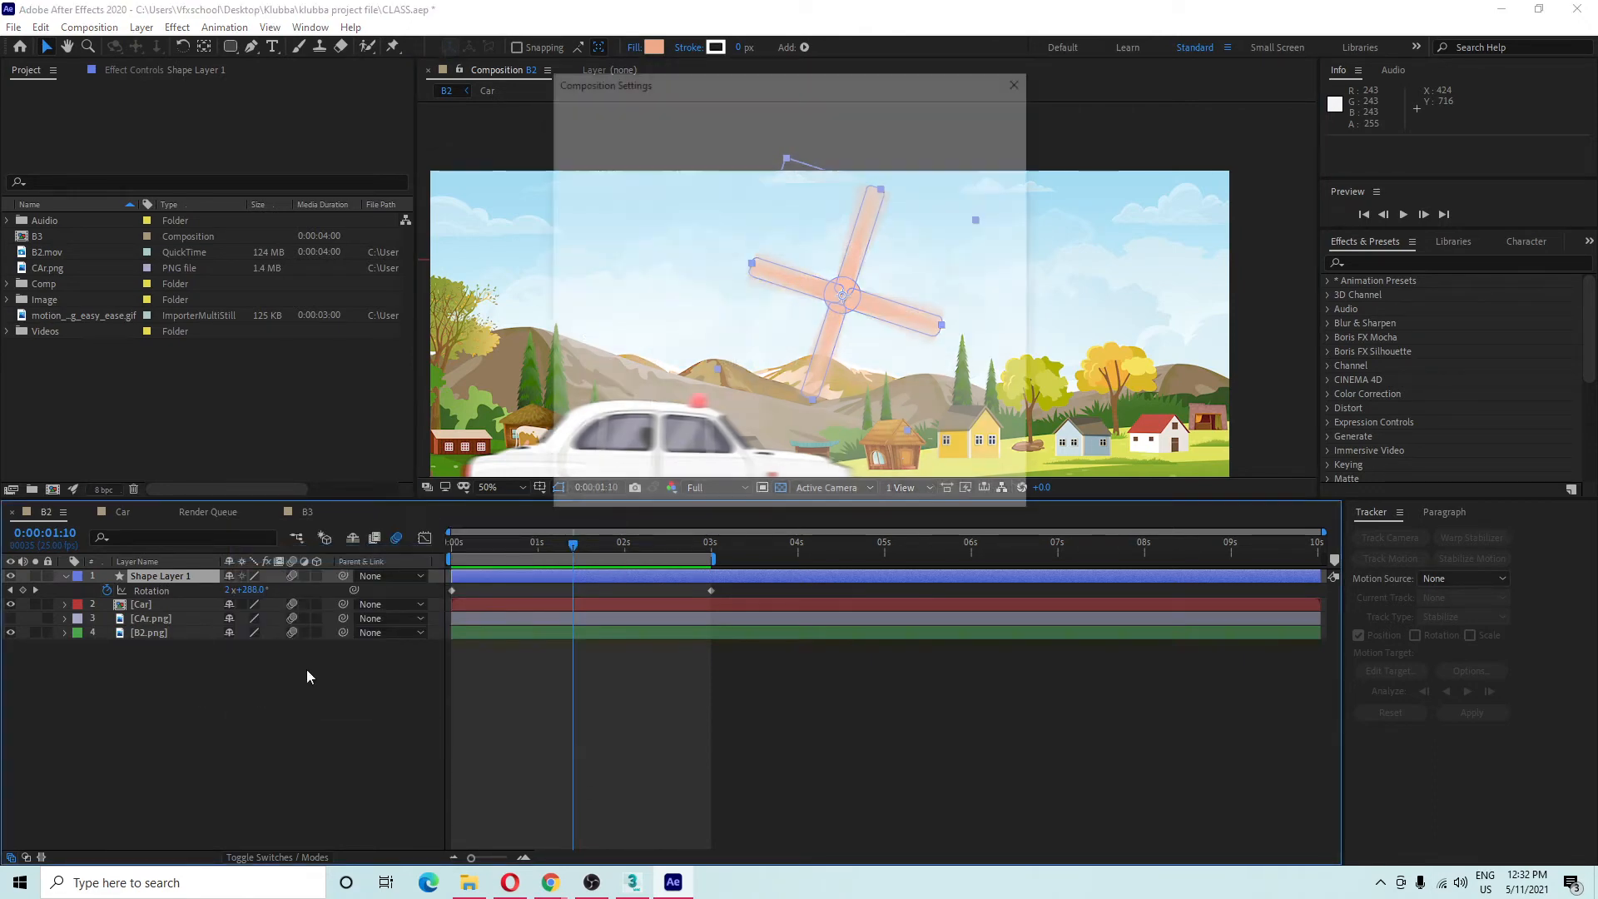
left_click(648, 145)
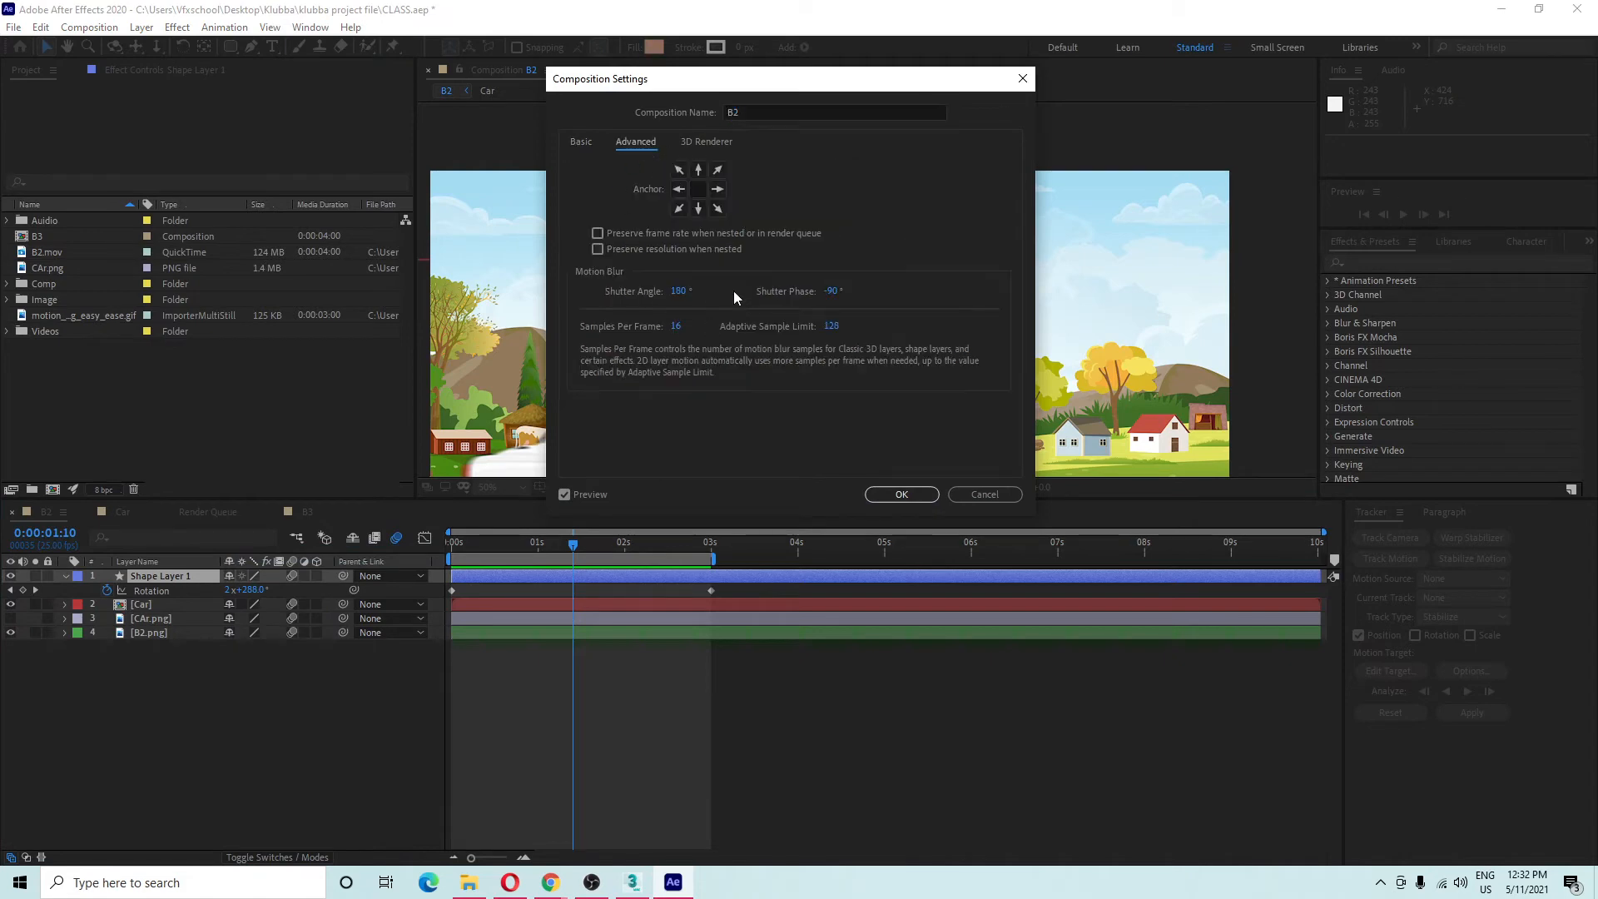
left_click_drag(733, 86, 307, 181)
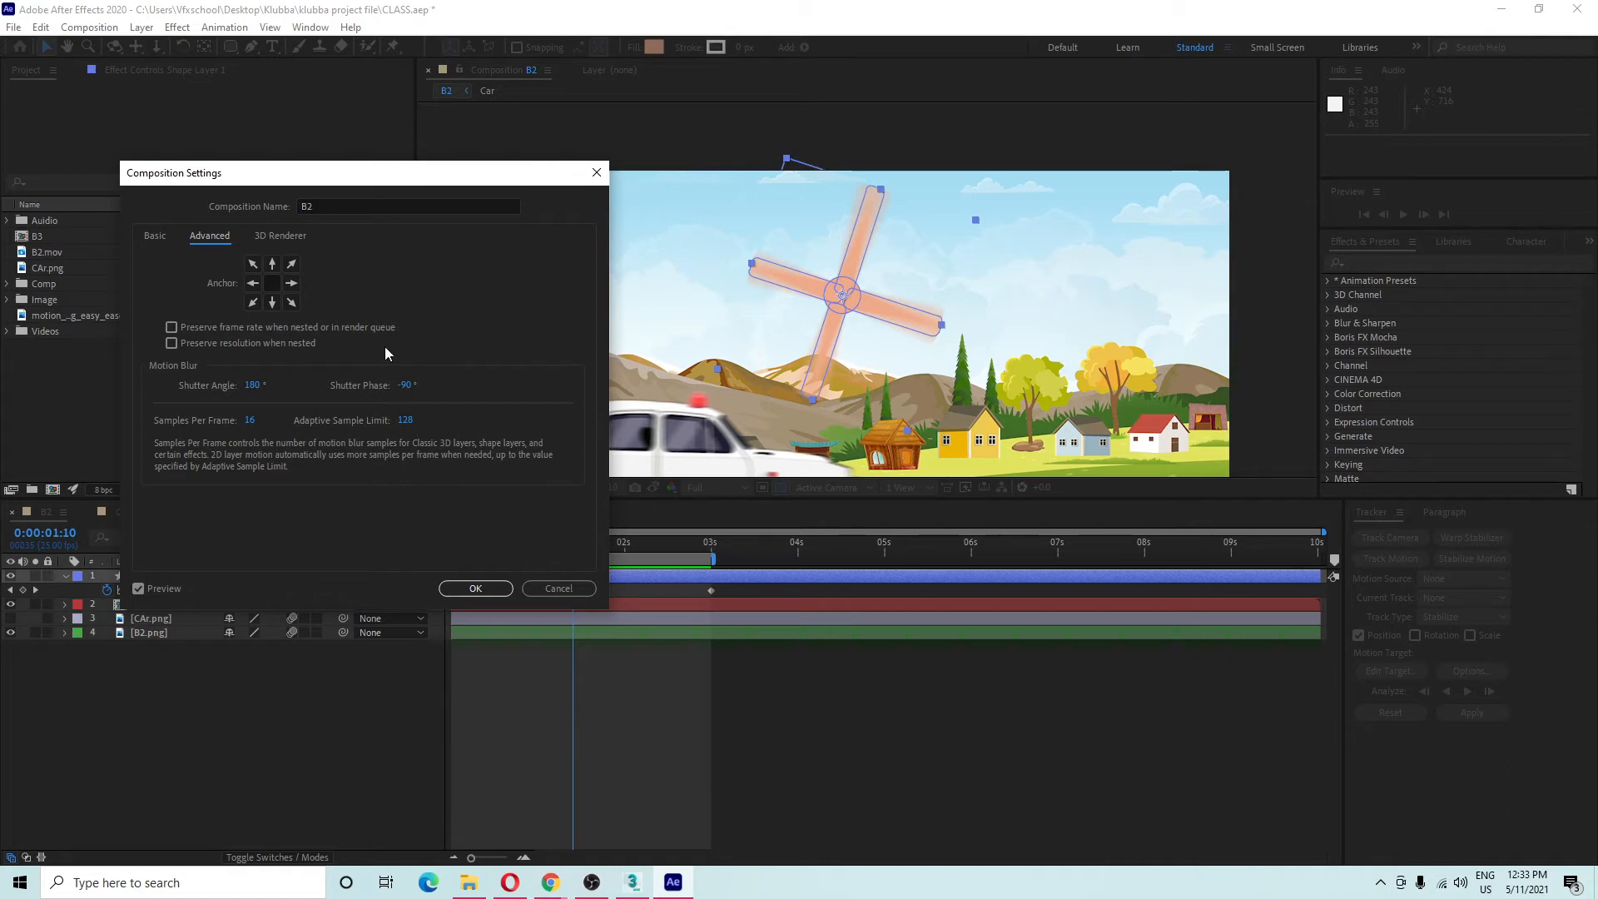
mouse_move(252, 386)
left_mouse_down()
mouse_move(312, 389)
mouse_move(272, 386)
left_mouse_up()
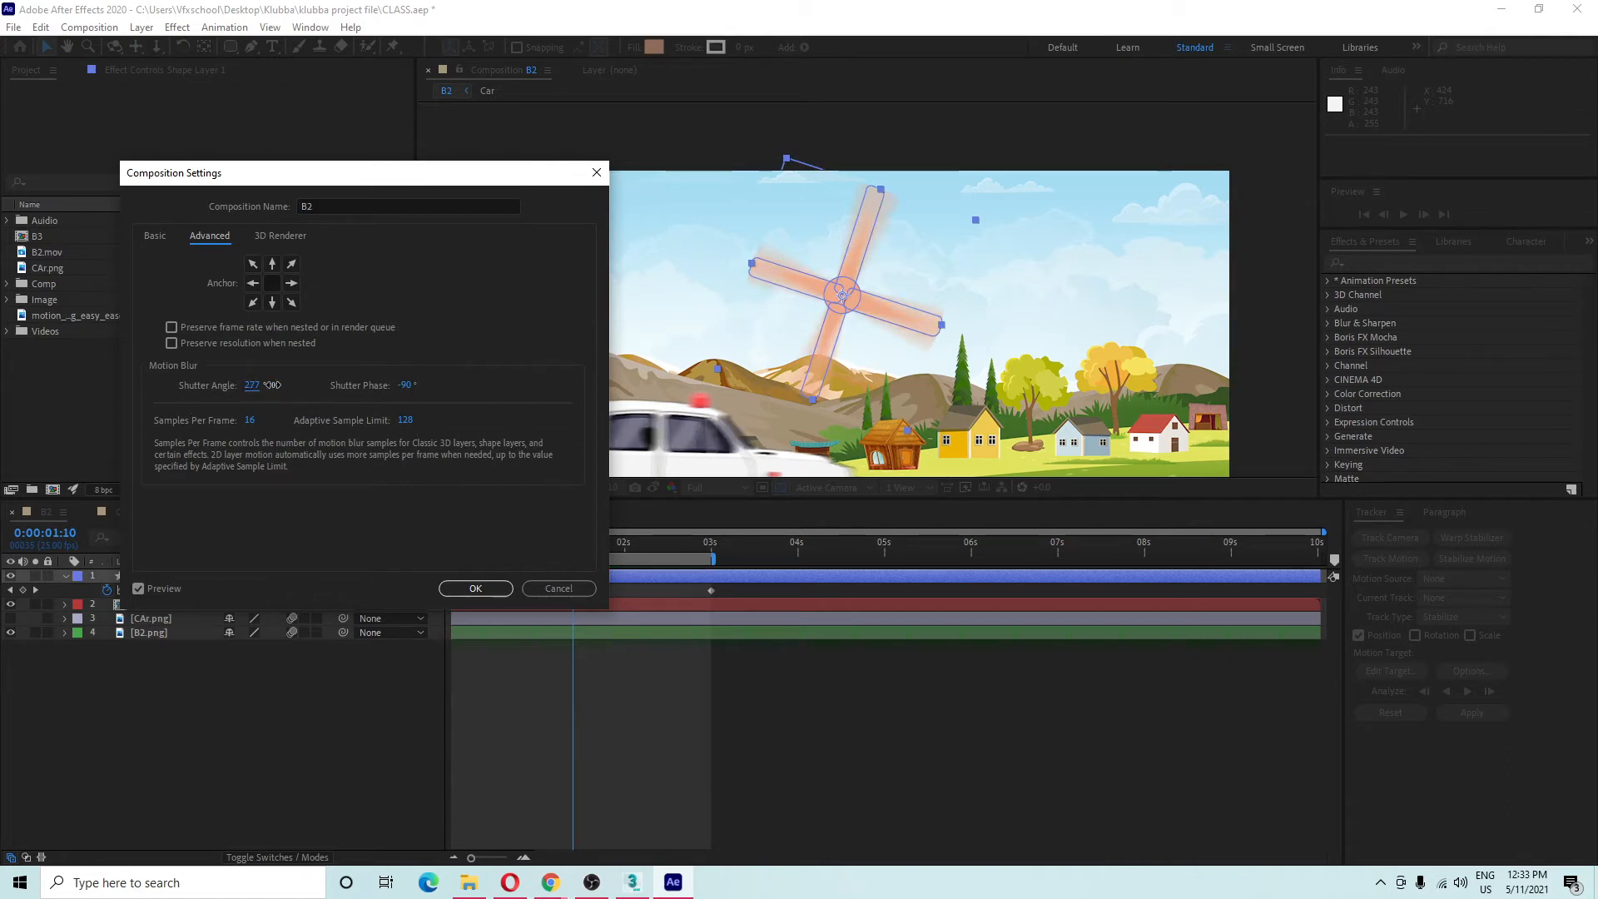
left_click_drag(793, 309, 795, 309)
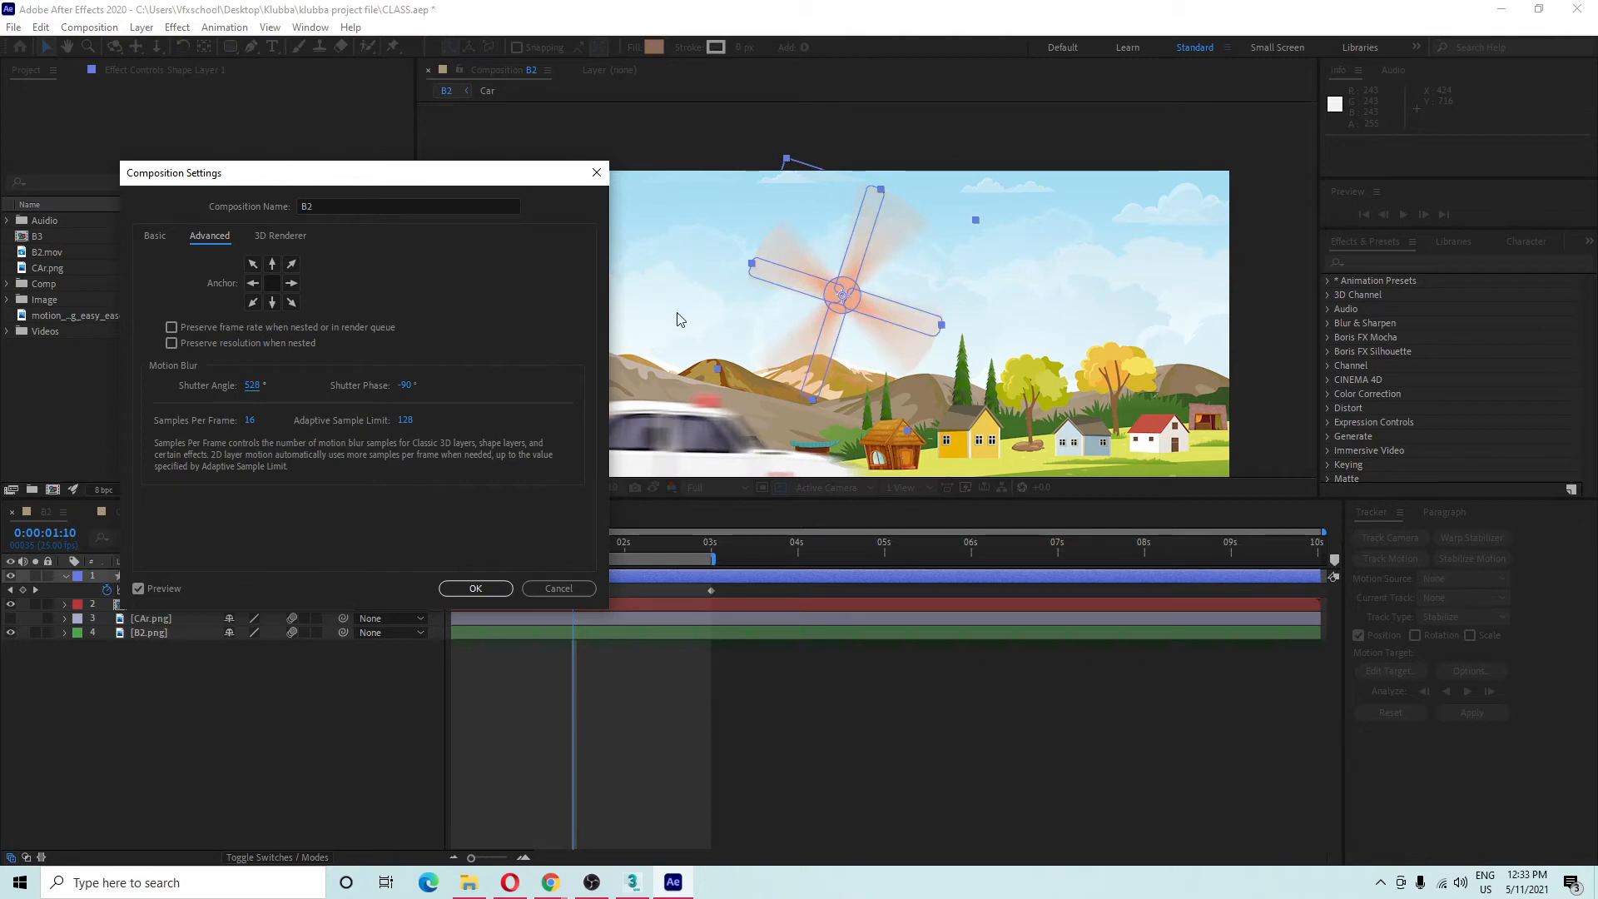
left_click_drag(253, 390, 400, 397)
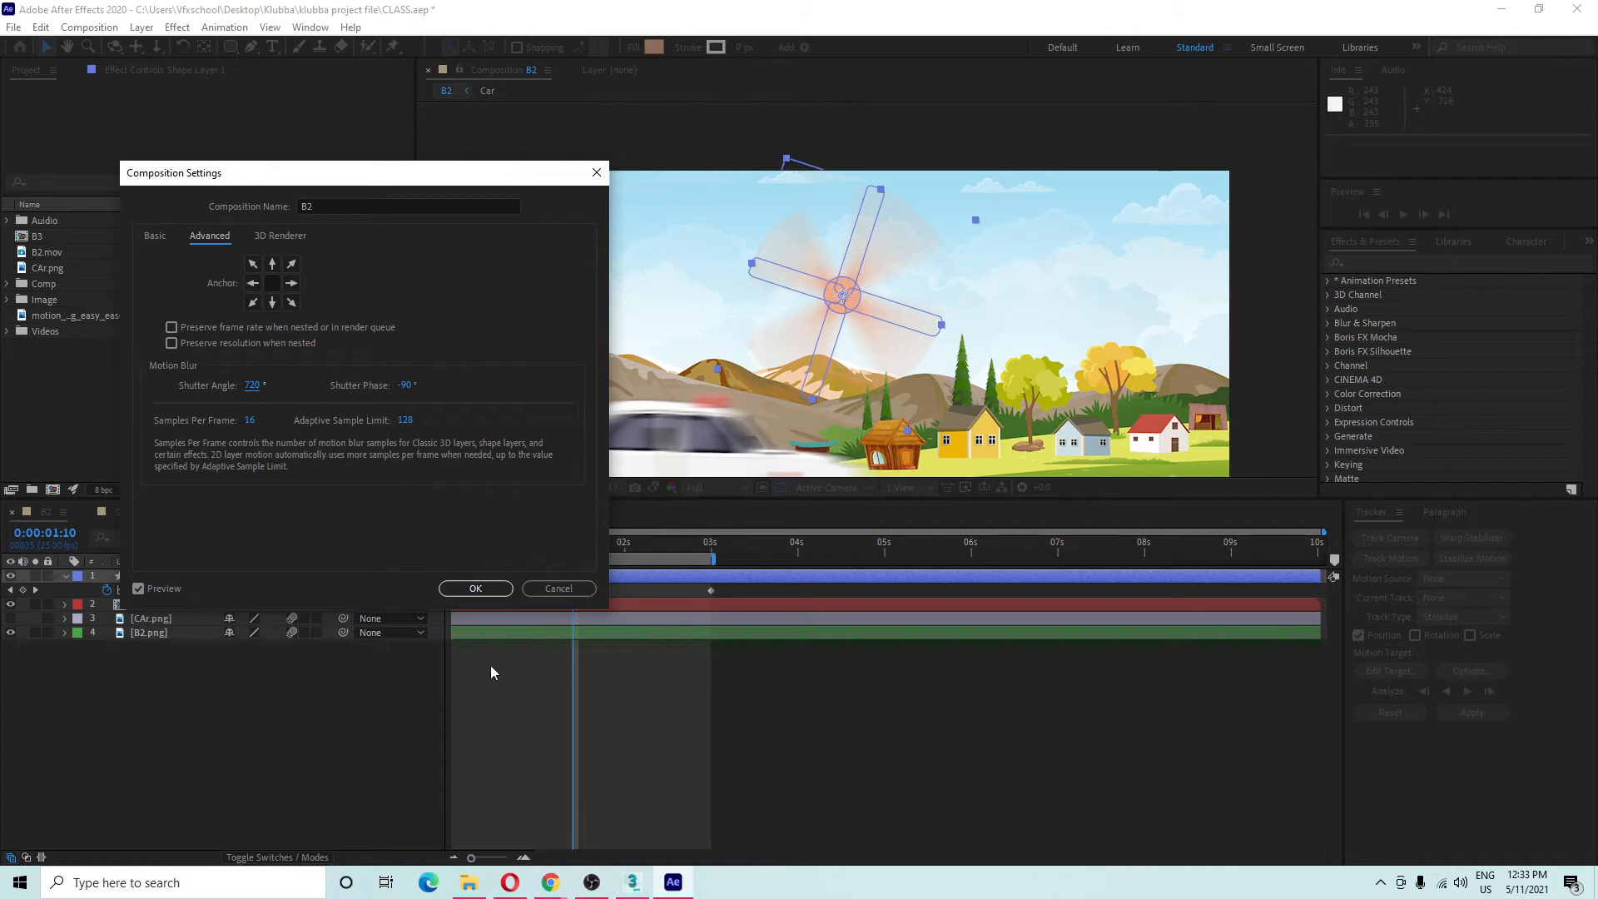
left_click(253, 386)
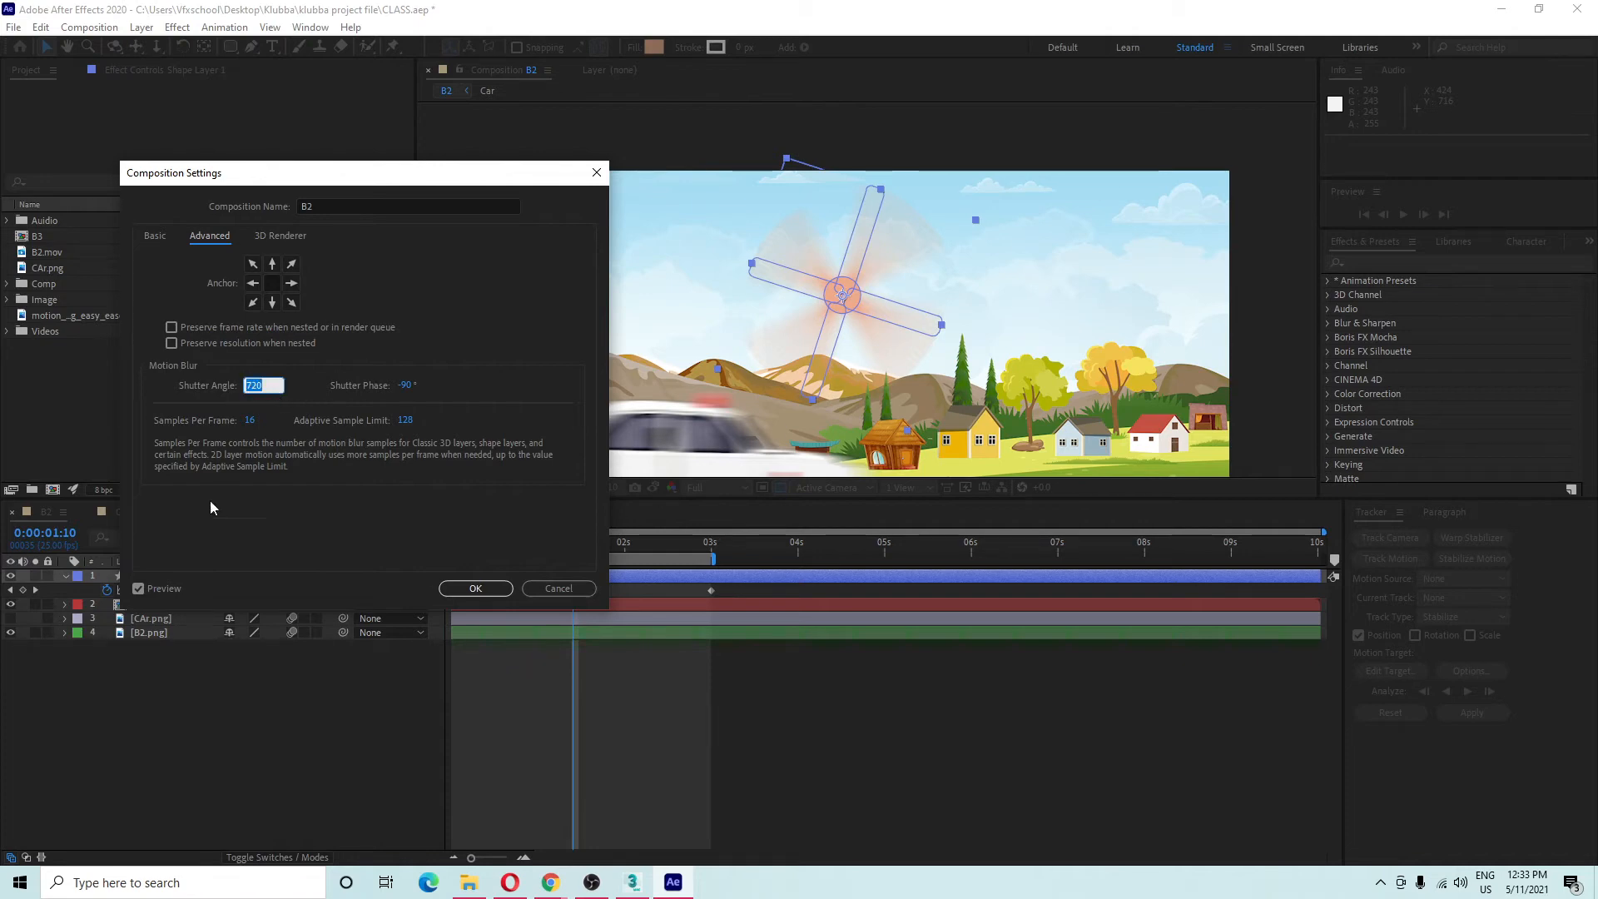
left_click(222, 708)
left_click(319, 511)
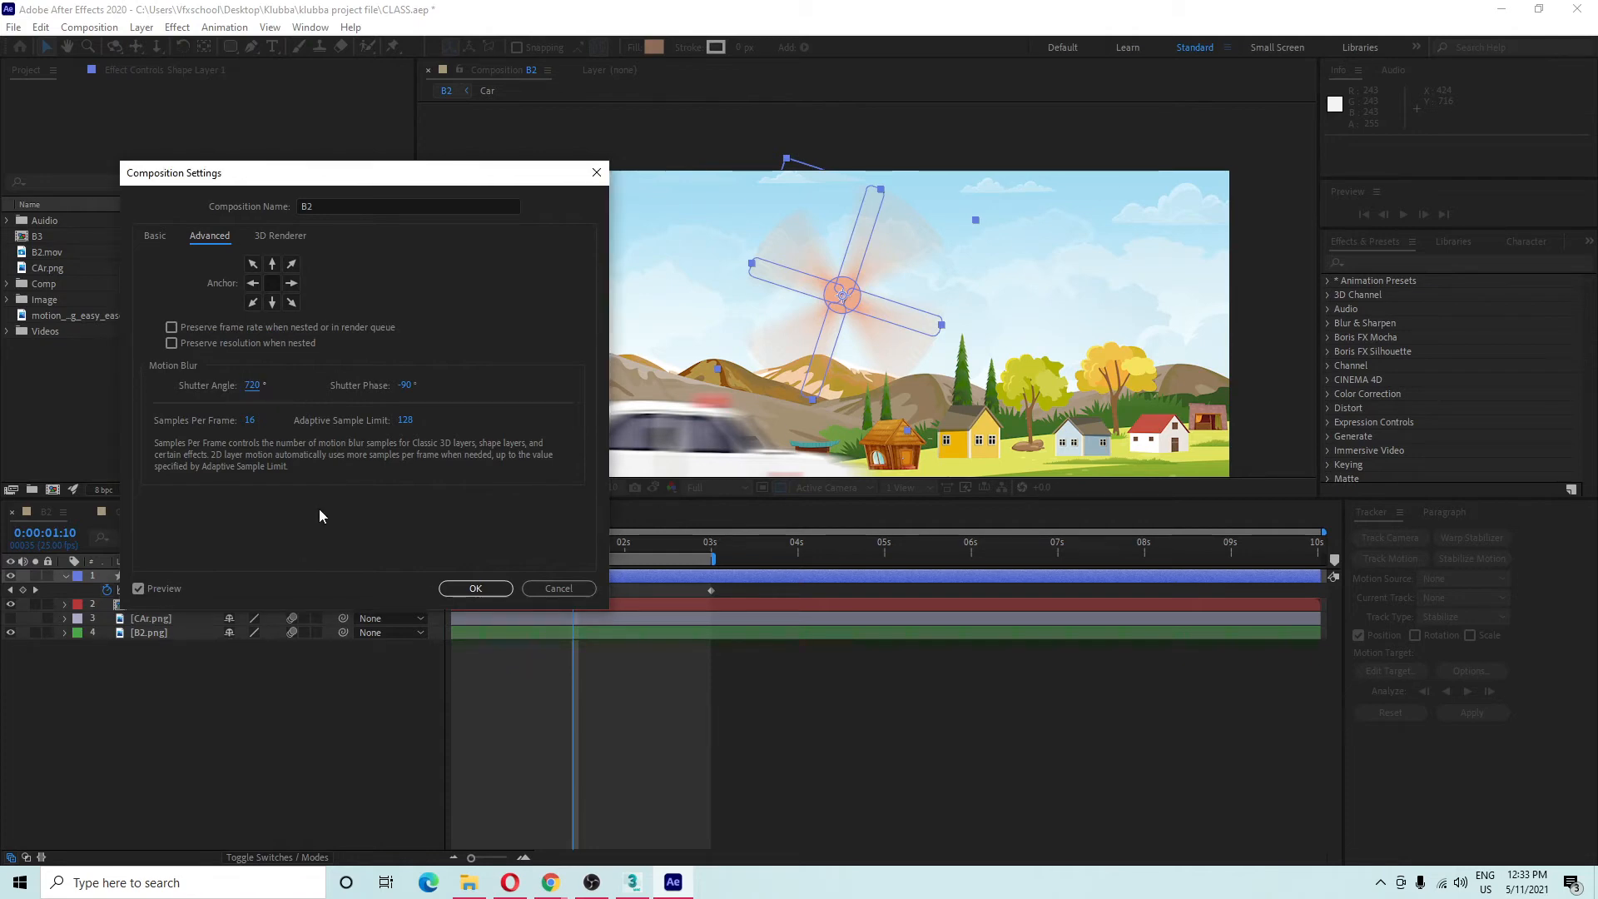
left_click(475, 588)
key("space")
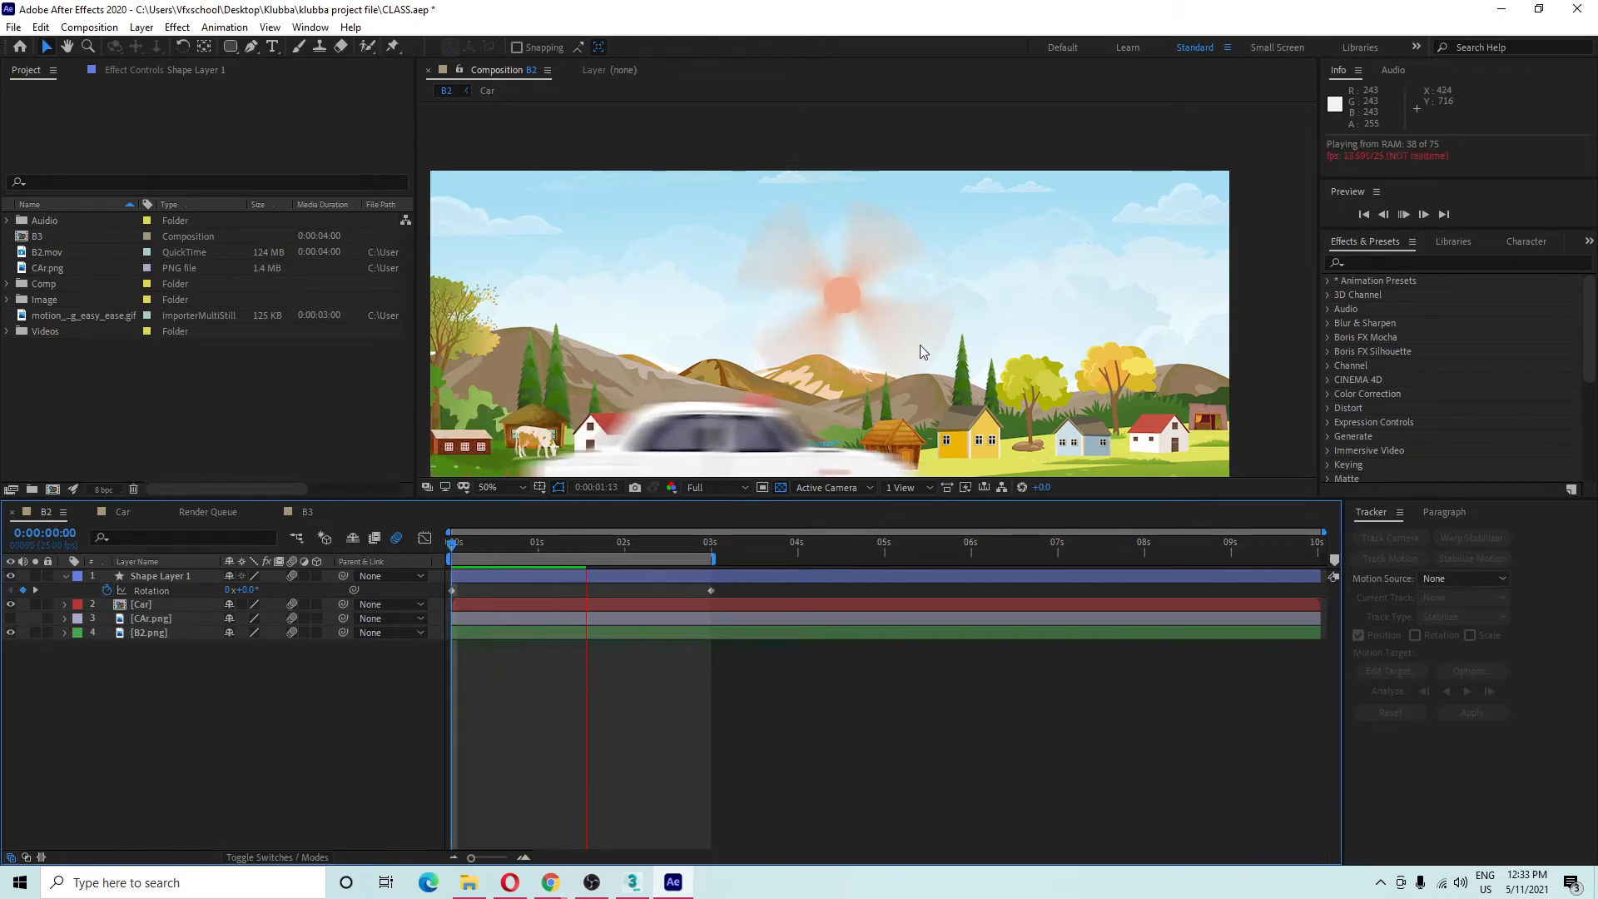
key("space")
left_click_drag(889, 432, 889, 306)
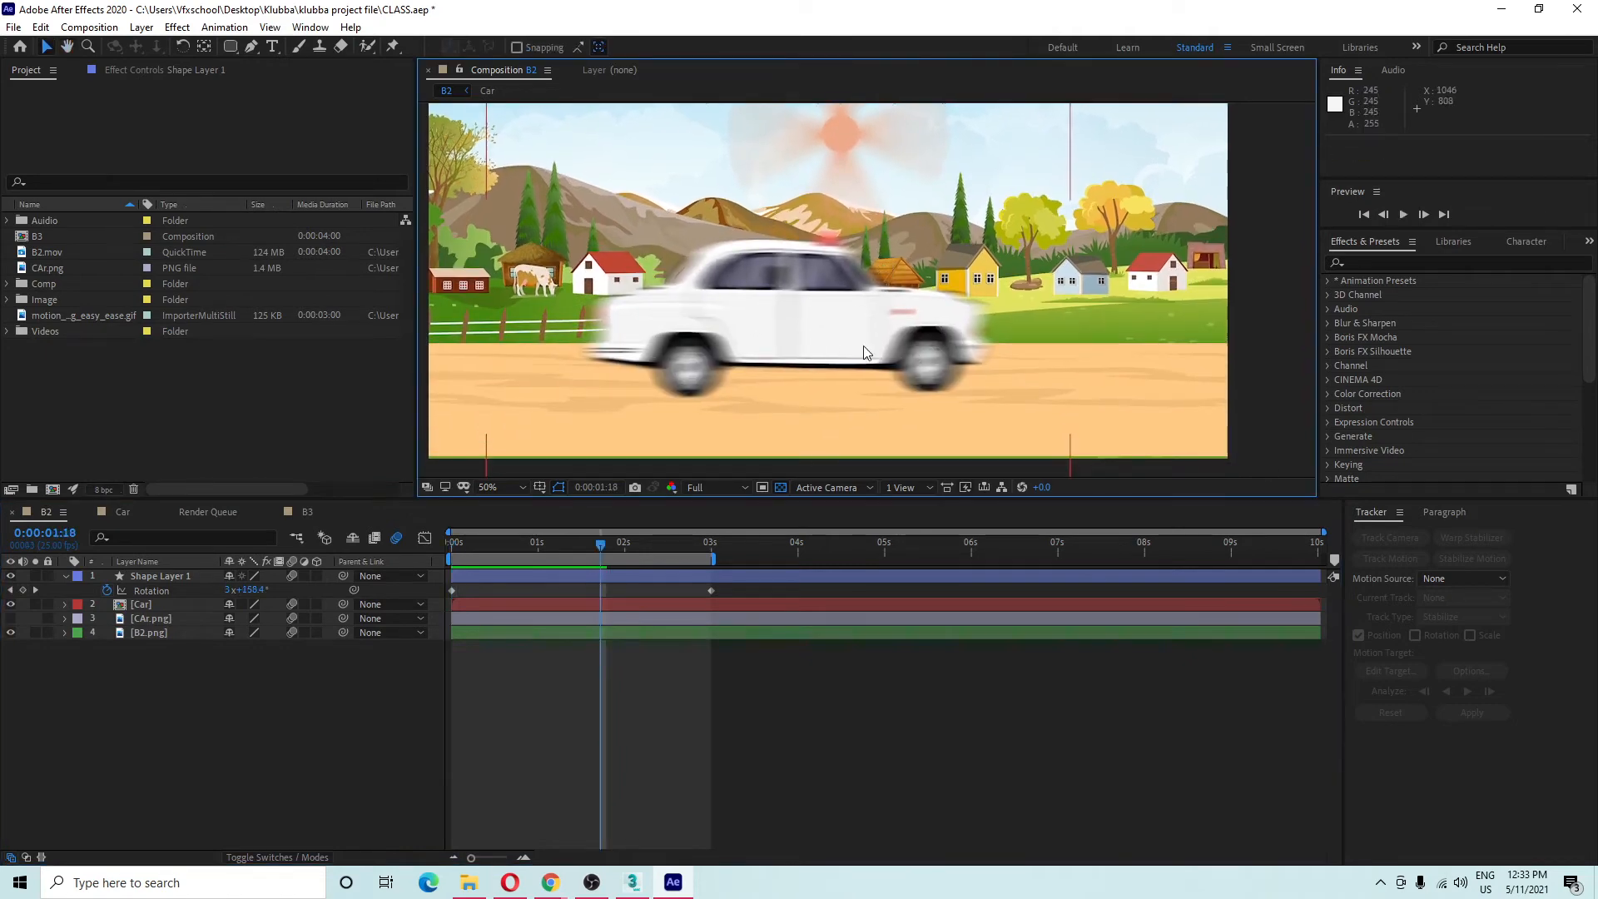
key("space")
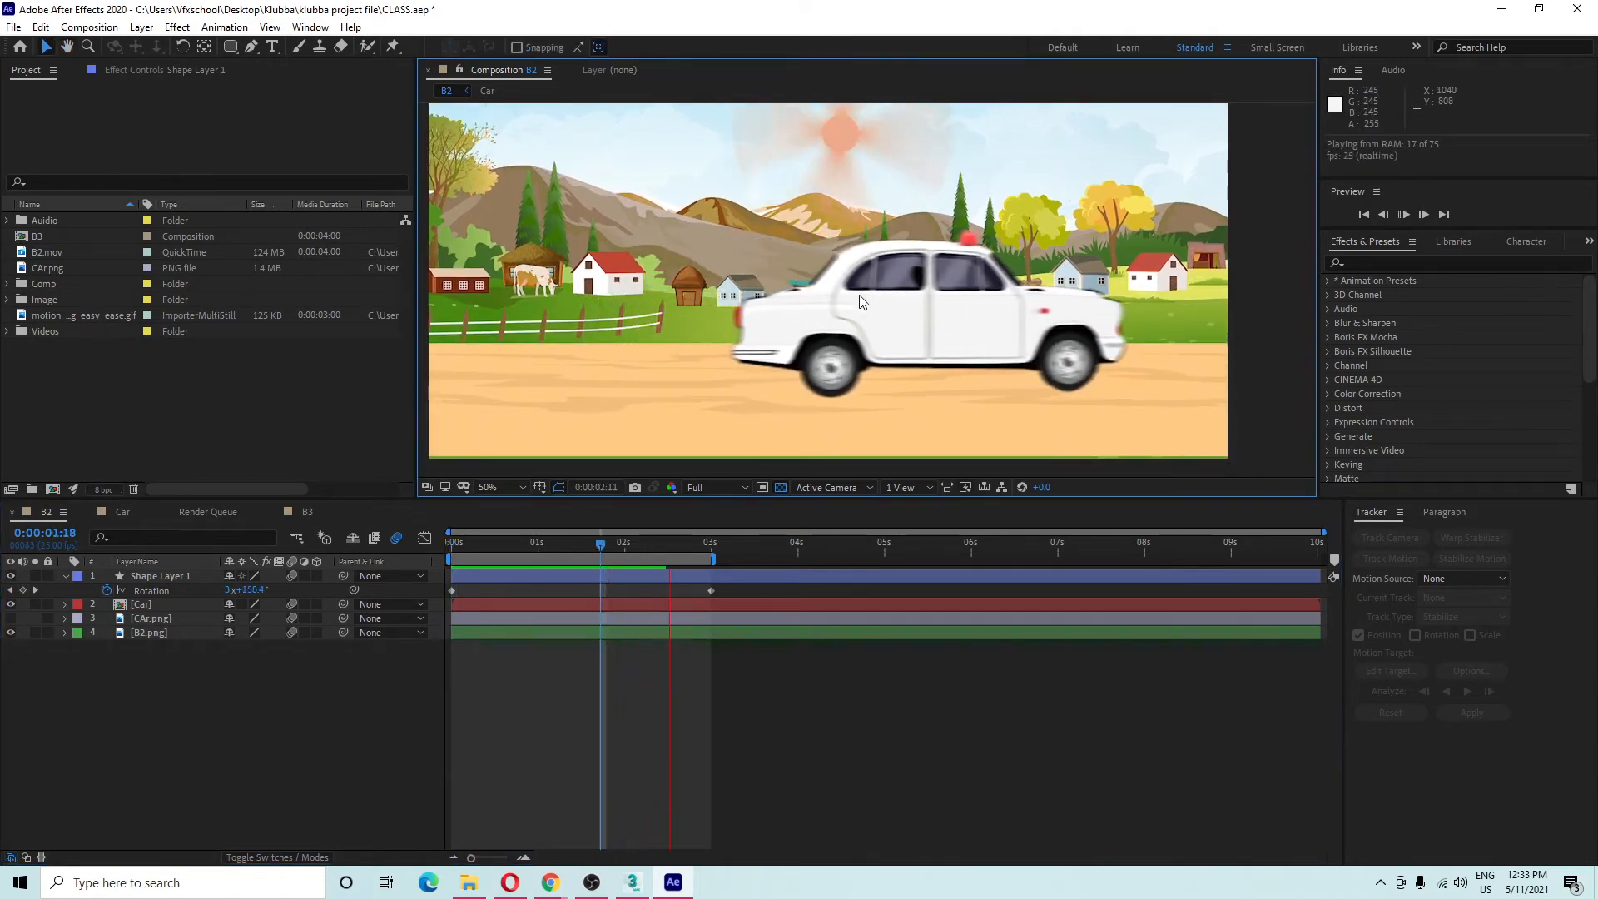
key("space")
left_click_drag(859, 265, 838, 417)
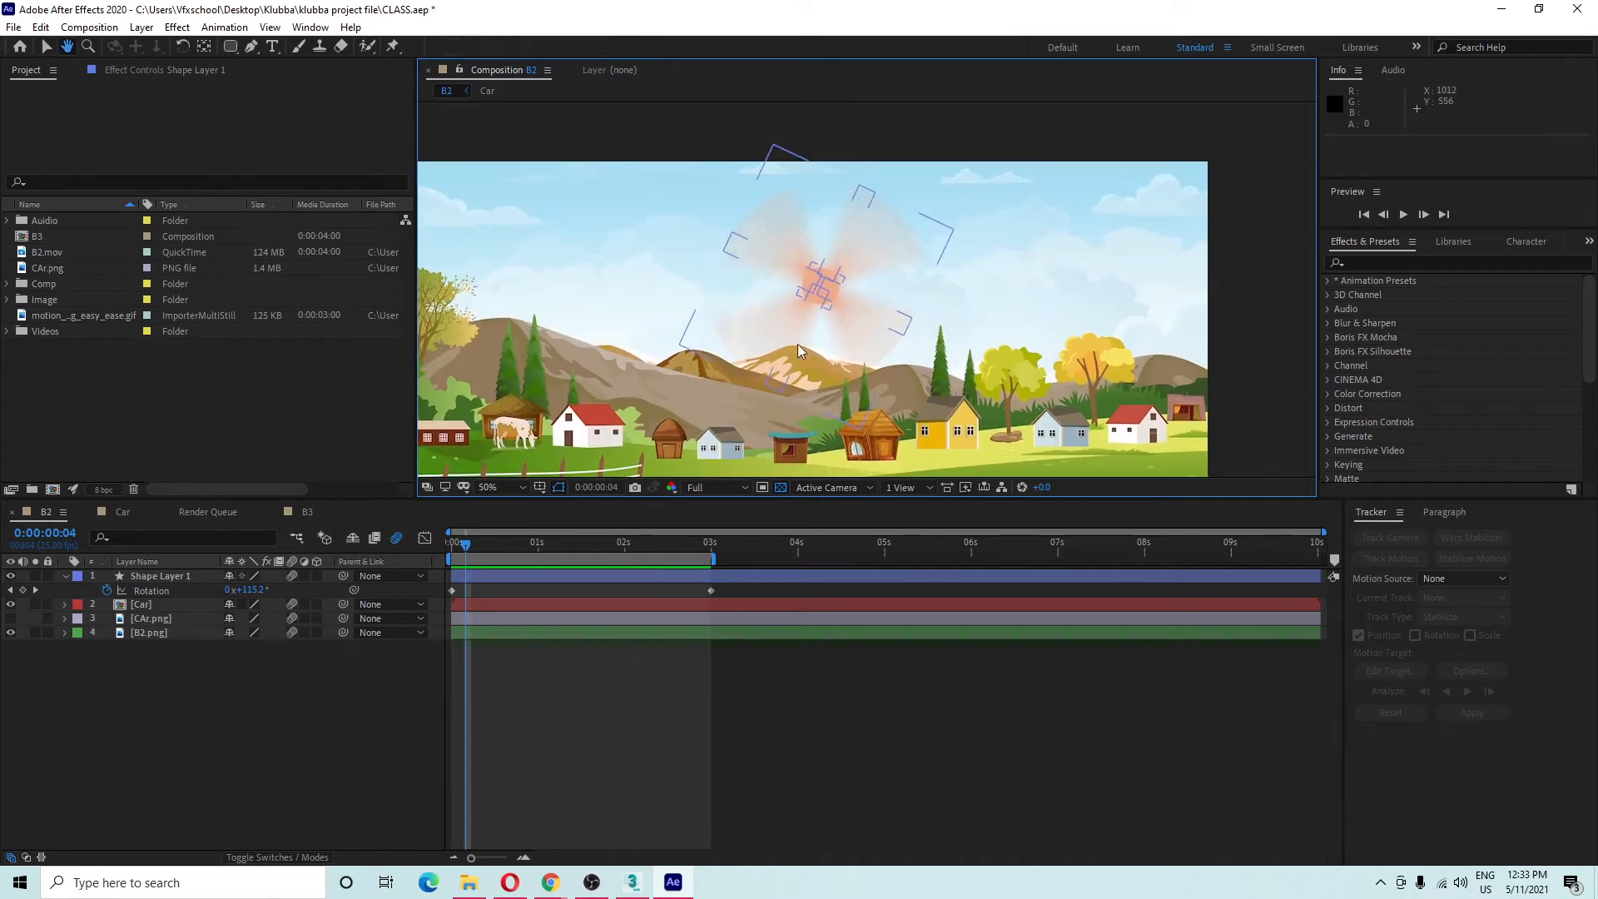
key("space")
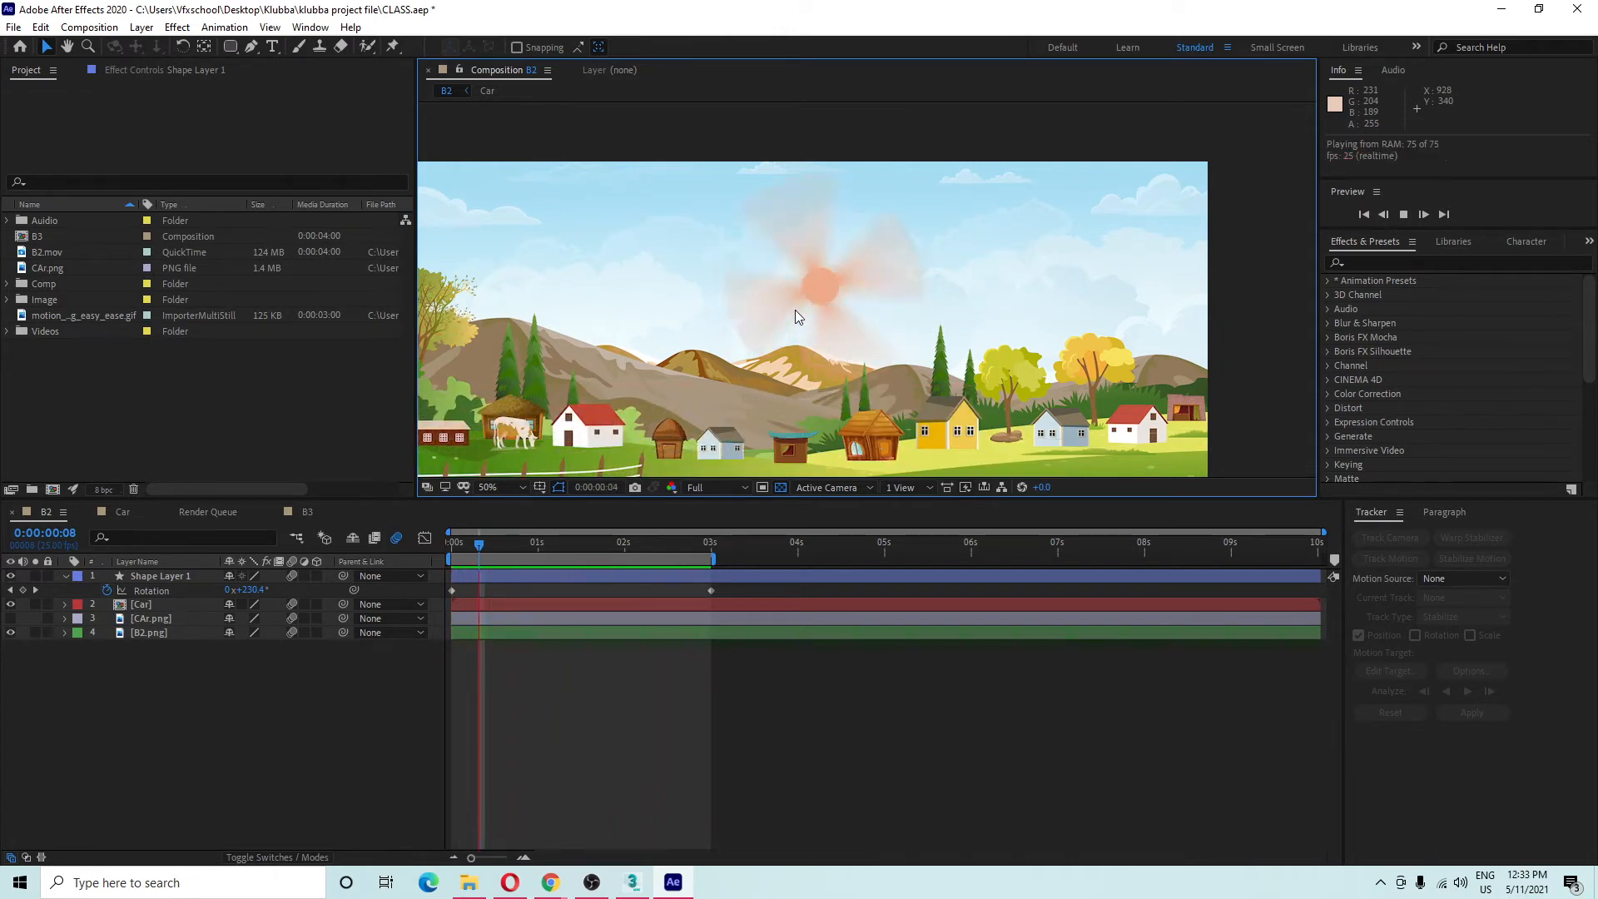
key("space")
left_click(773, 248)
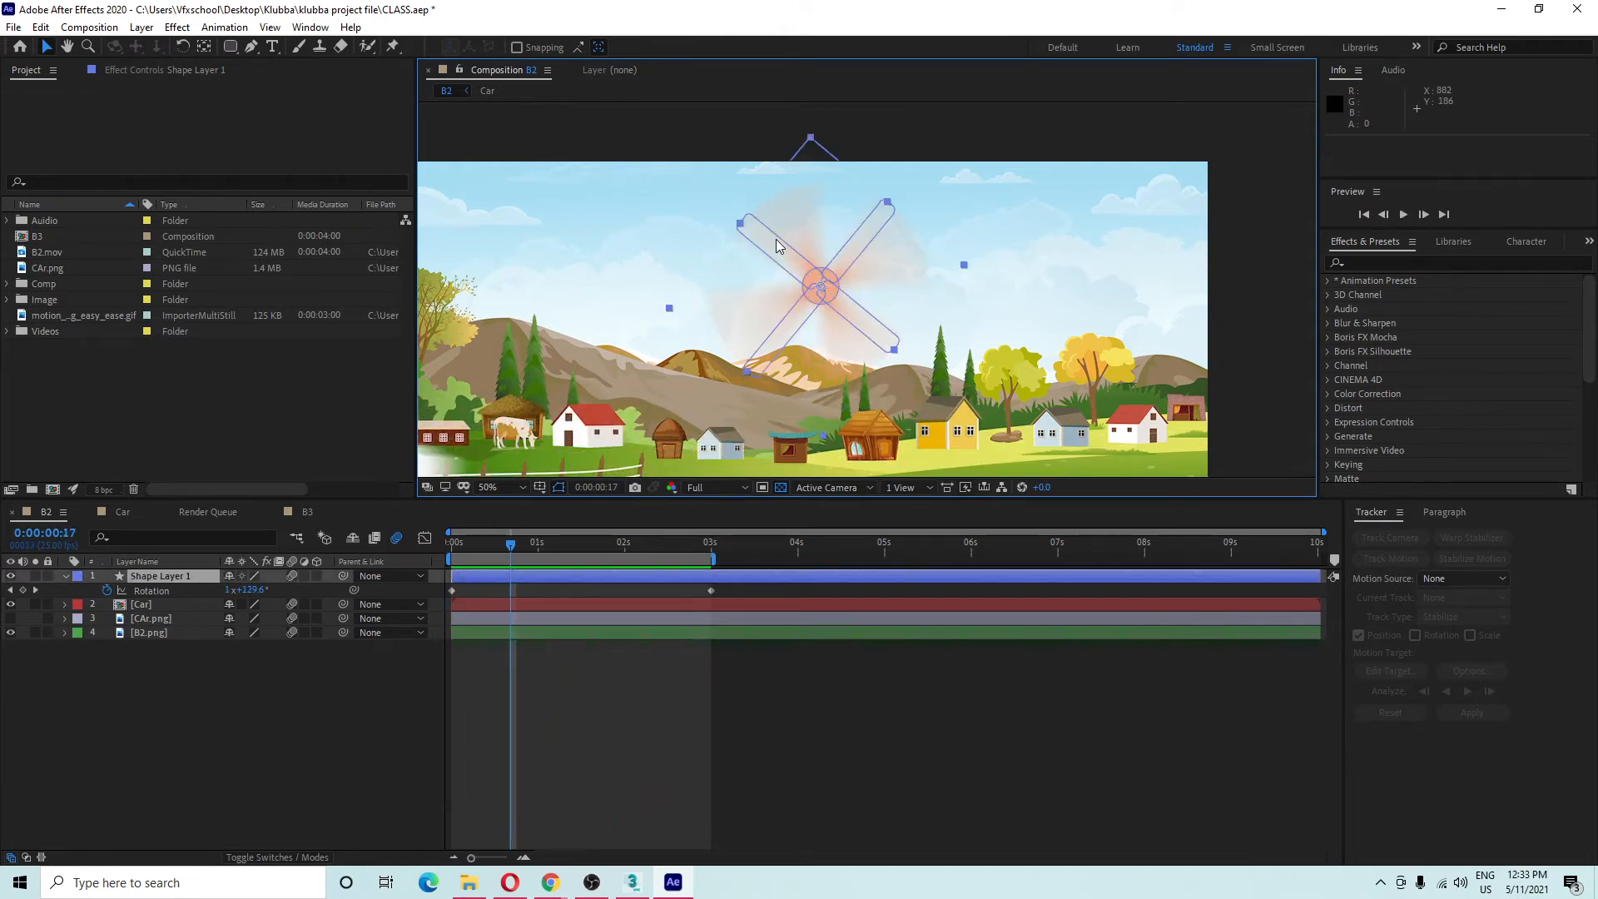
scroll(785, 241, "up", 2)
left_click_drag(821, 206, 802, 336)
Set B2's motion blur Samples Per Frame to 32 in Composition Settings.
scroll(828, 289, "up", 2)
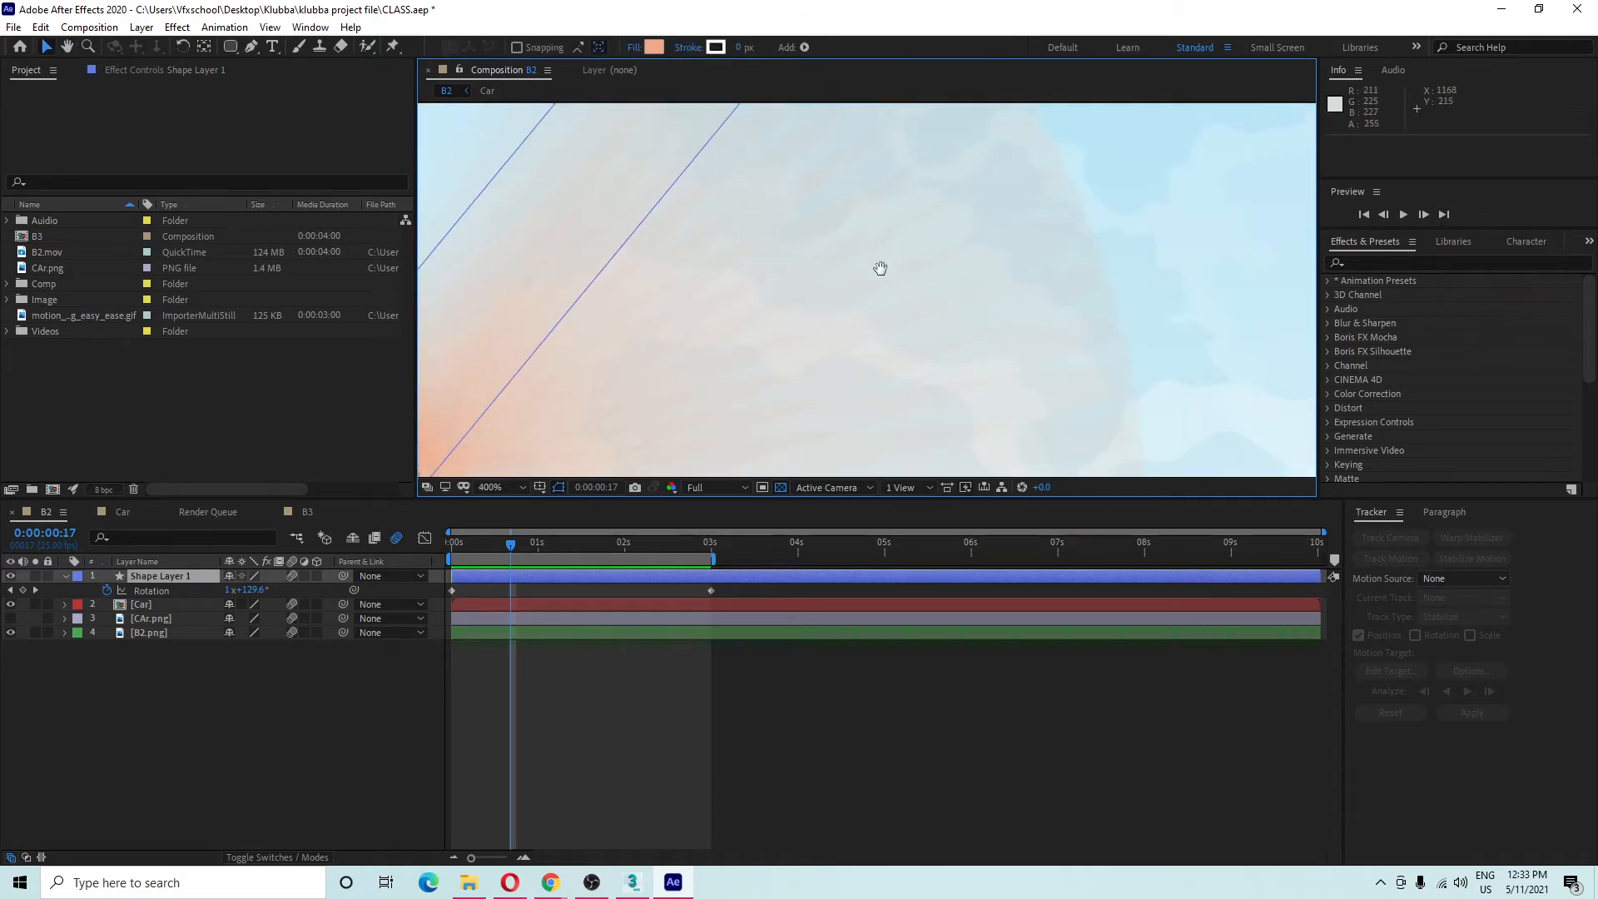
scroll(763, 301, "down", 2)
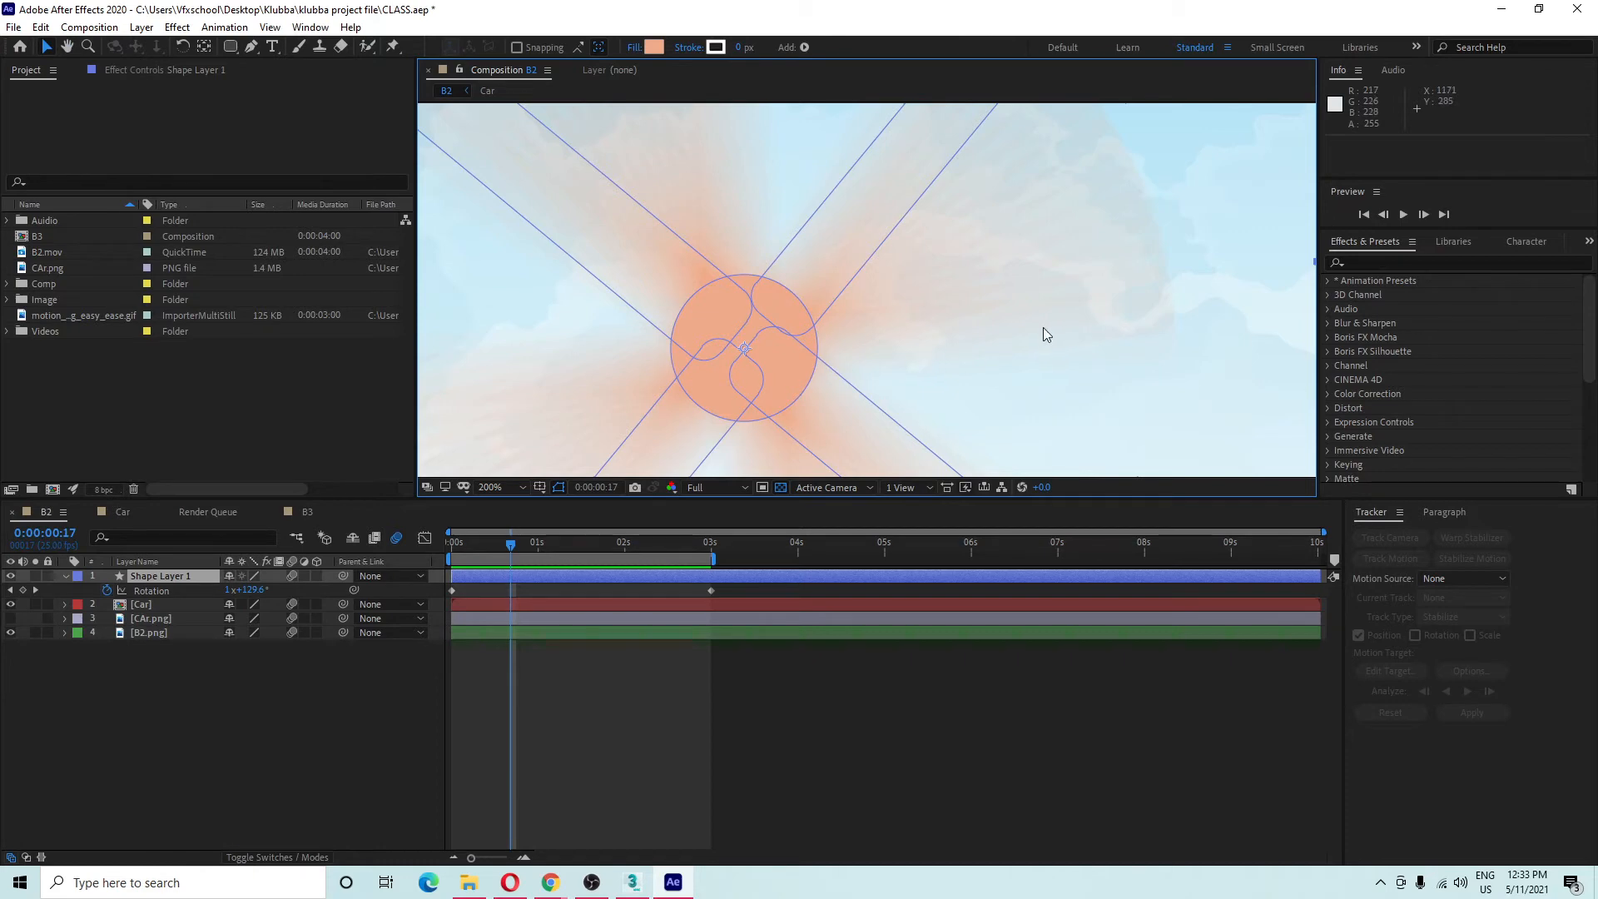
right_click(117, 712)
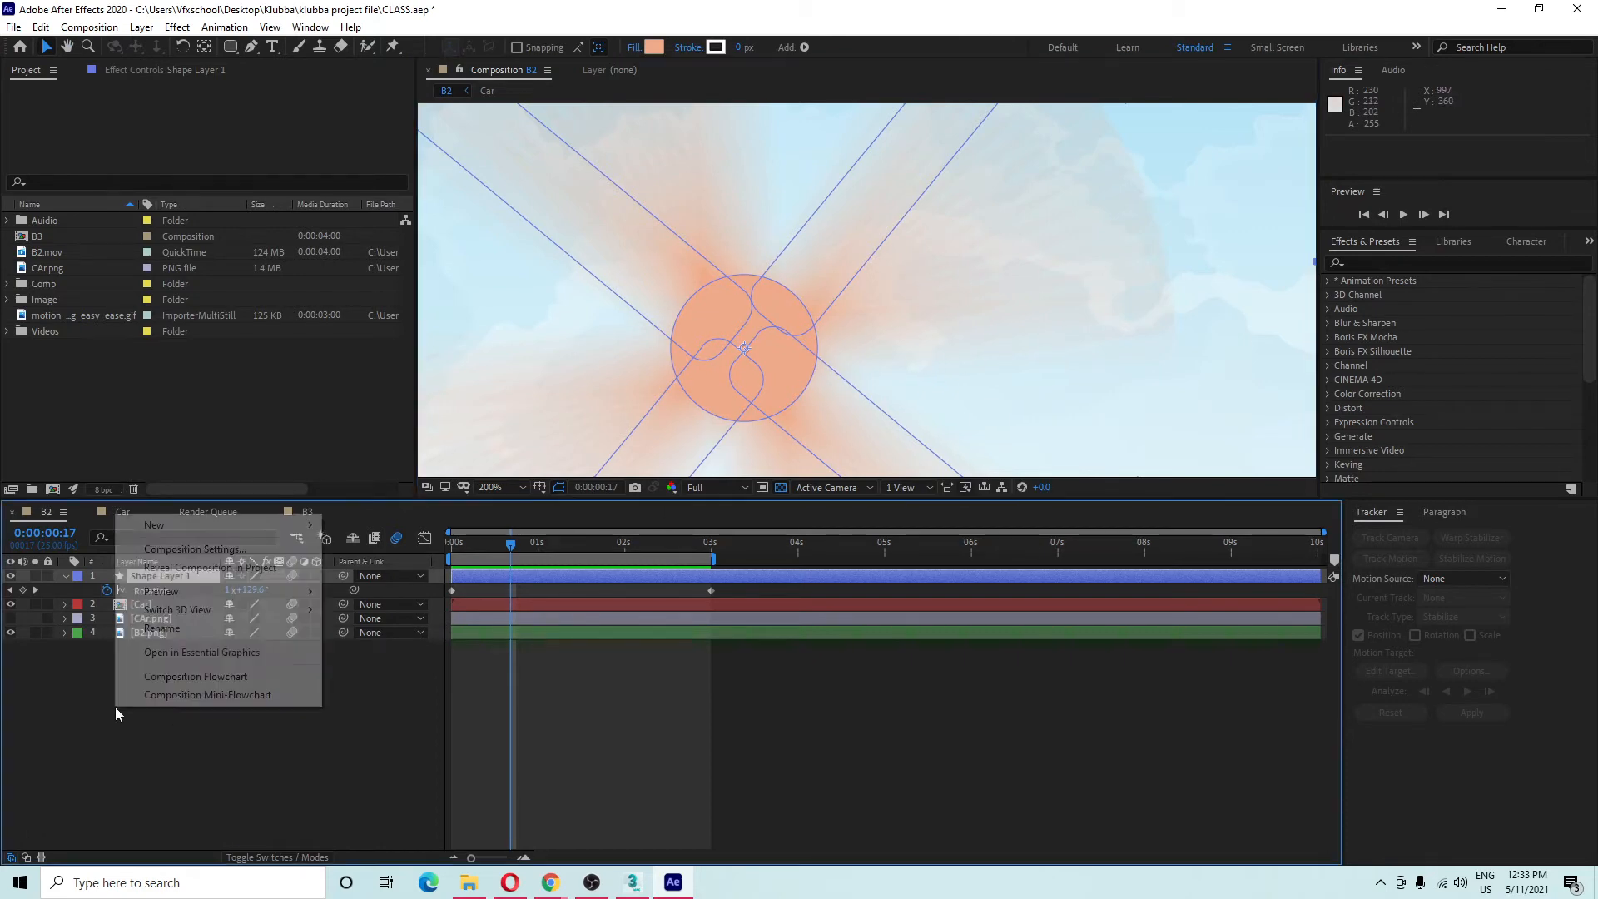
left_click(187, 550)
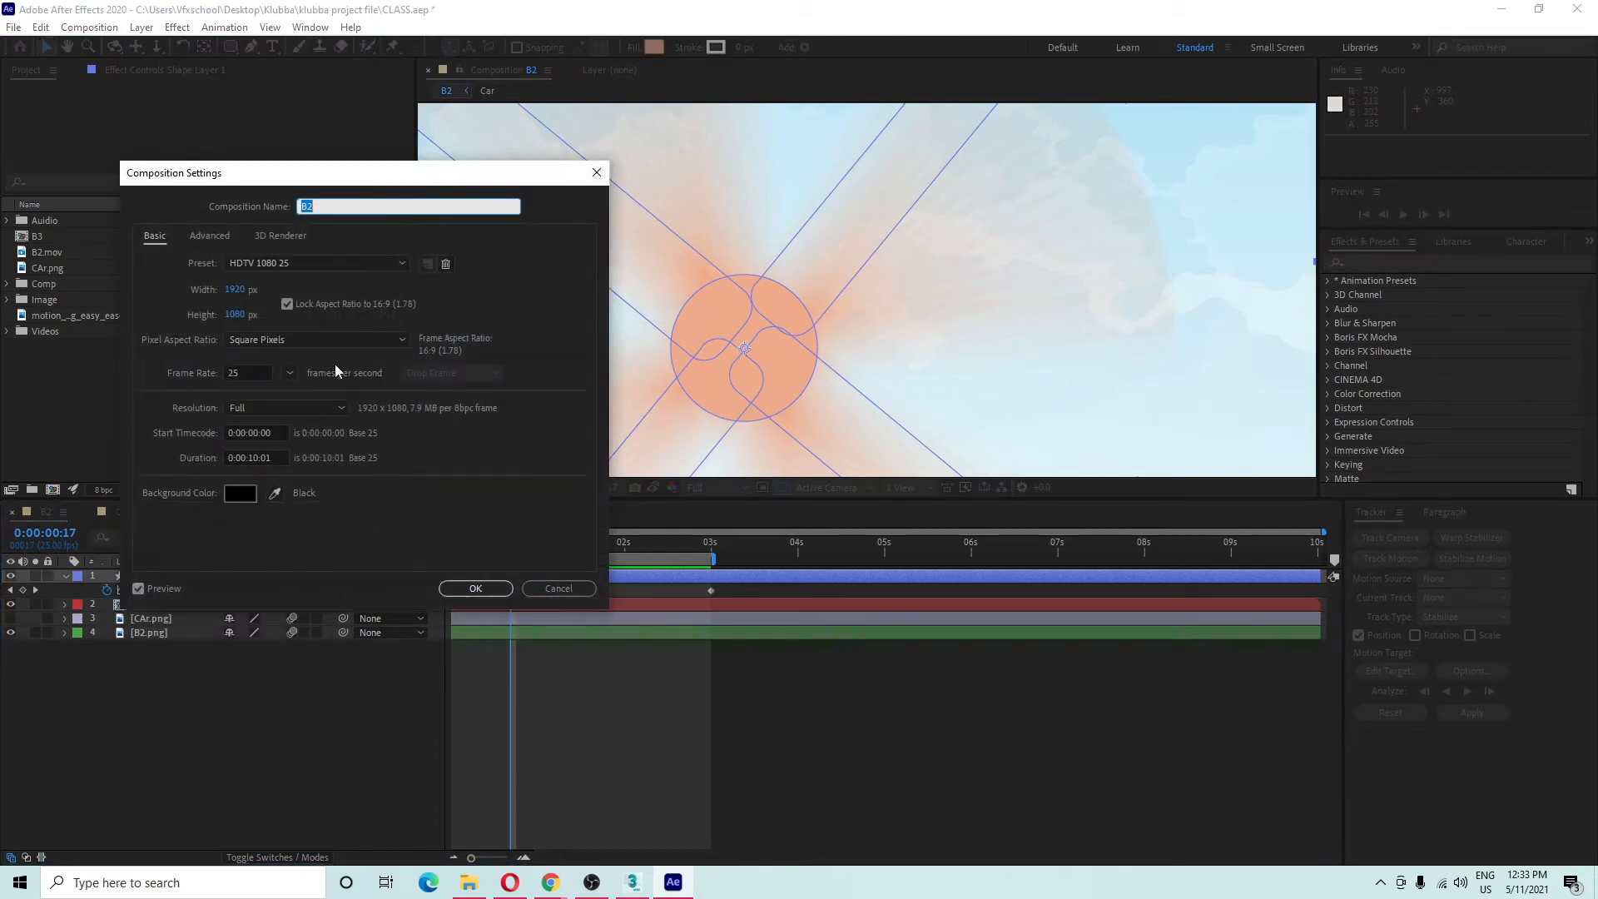
left_click(221, 236)
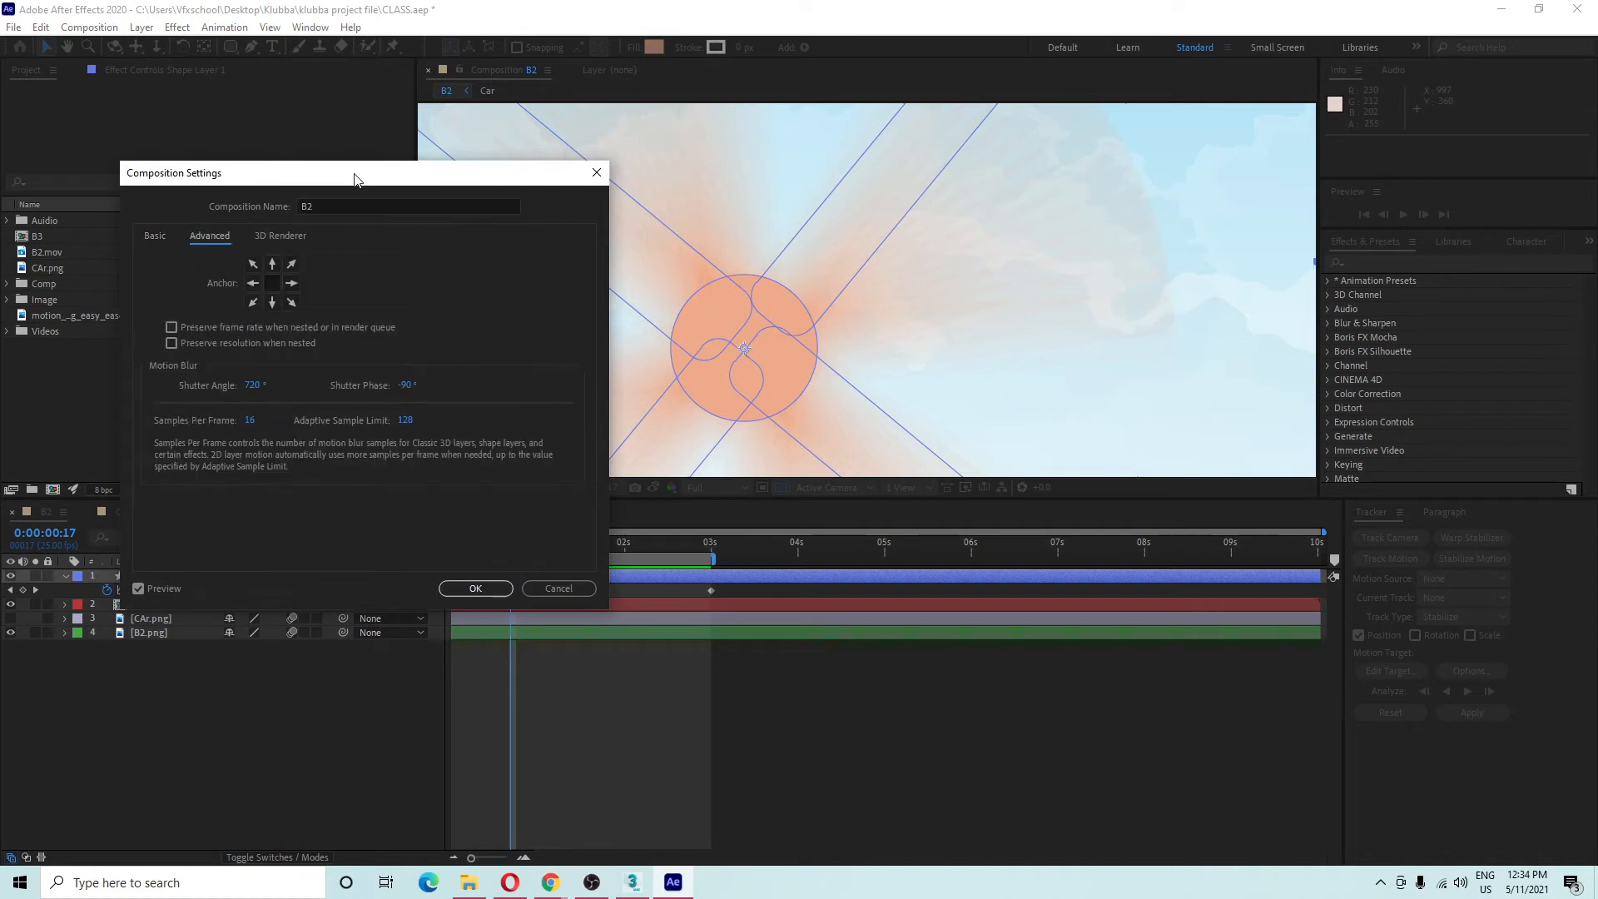
left_click_drag(354, 179, 317, 90)
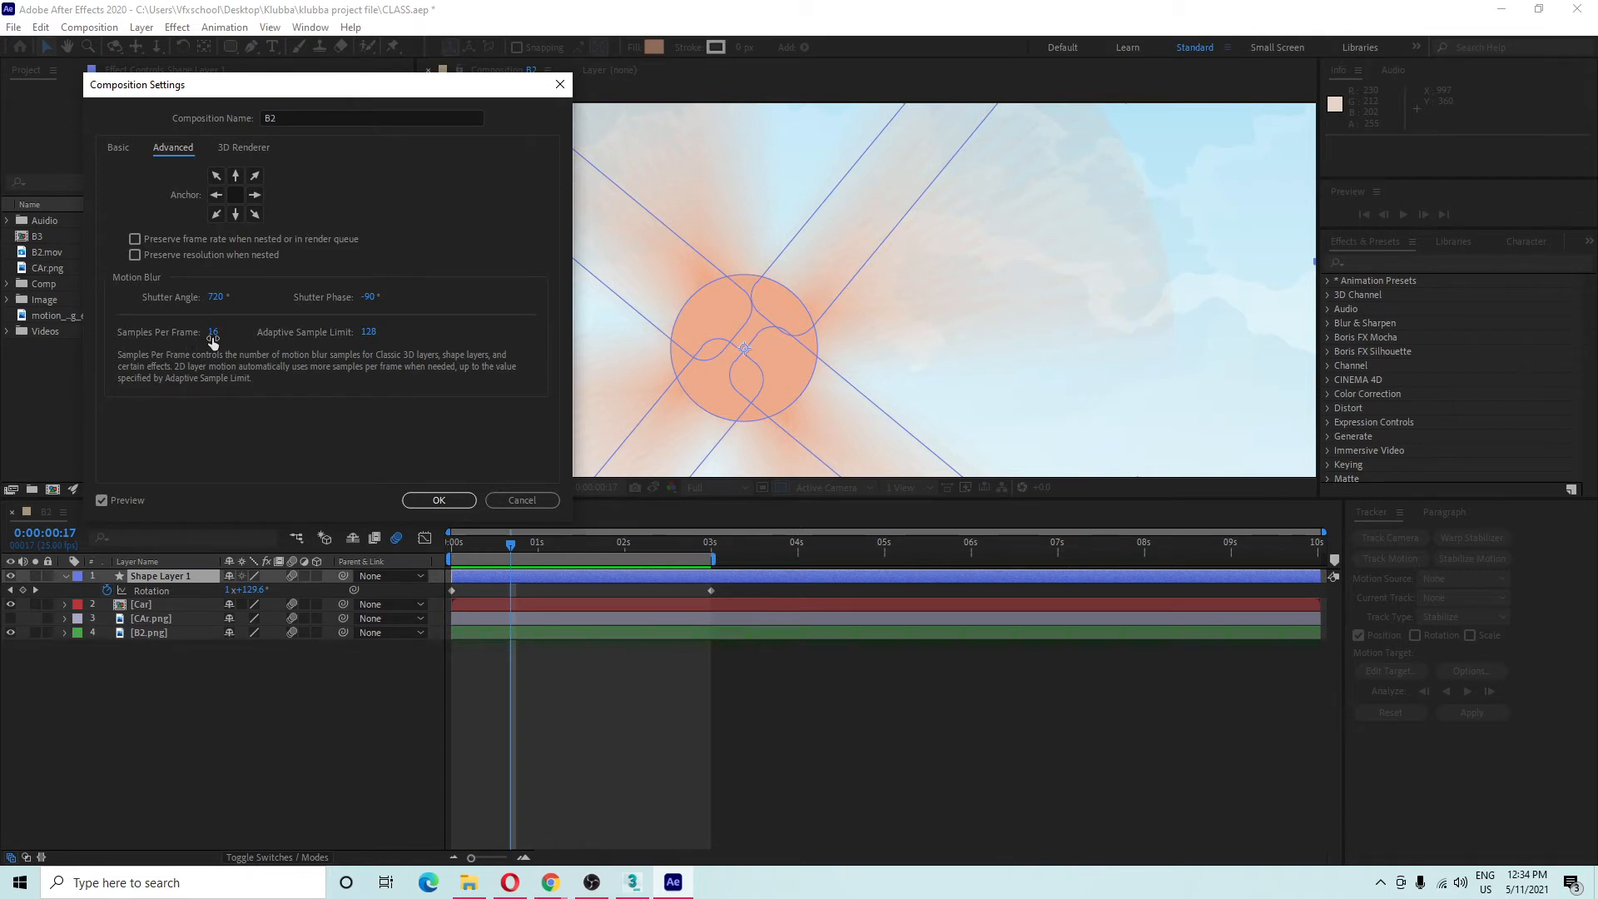
left_click(213, 333)
type("32")
key("Return")
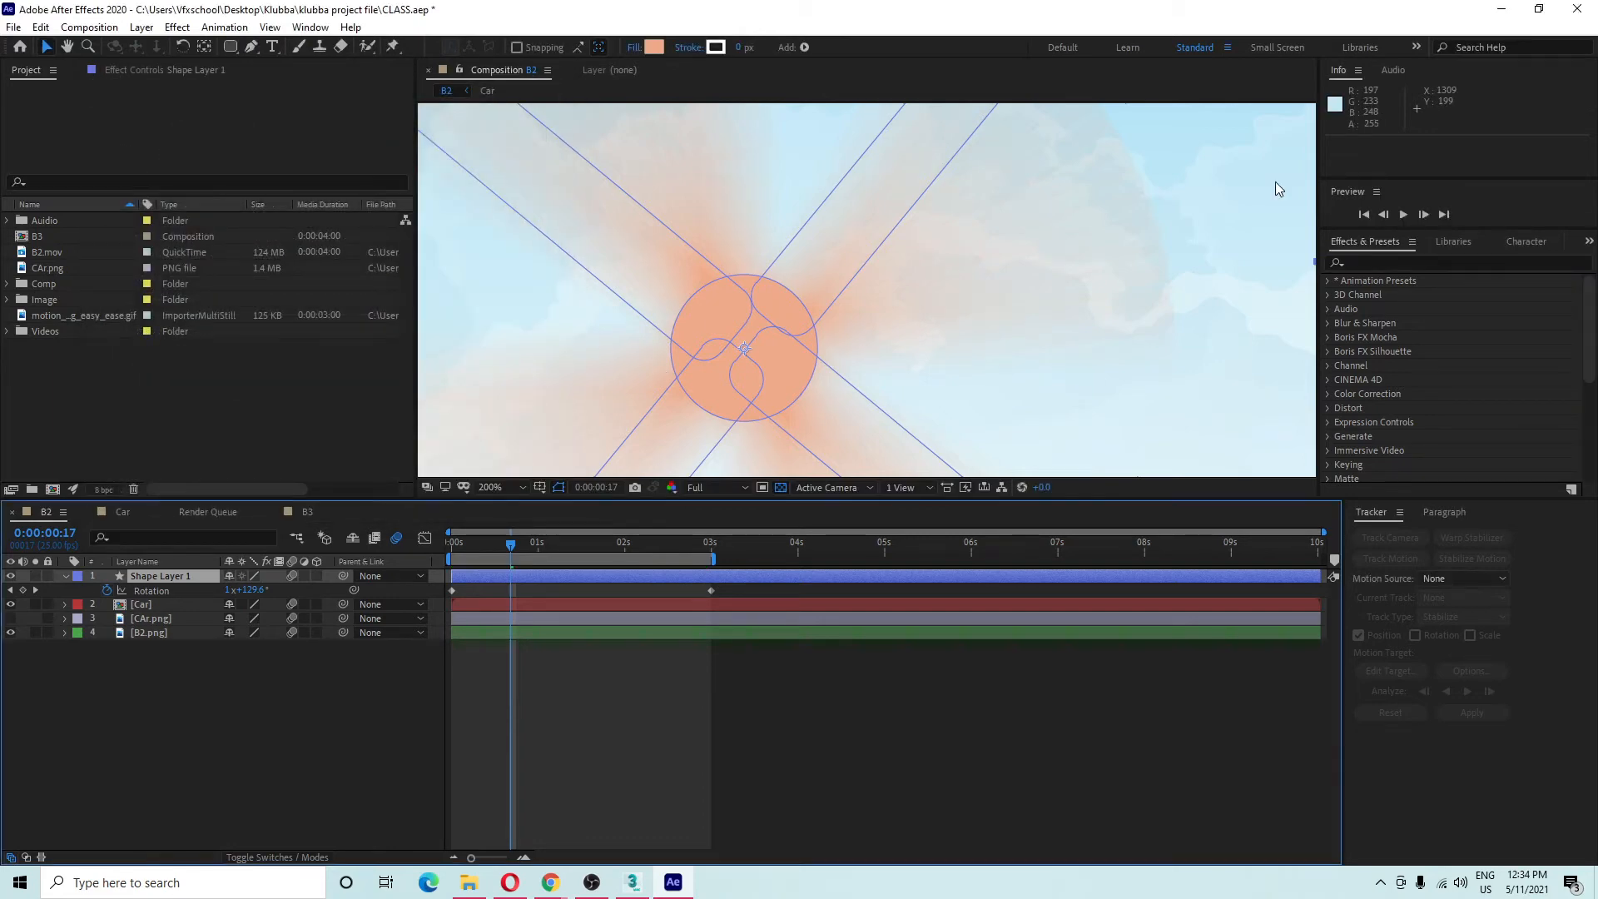
Reopen Composition Settings and raise Samples Per Frame to 64.
left_click_drag(986, 227, 839, 274)
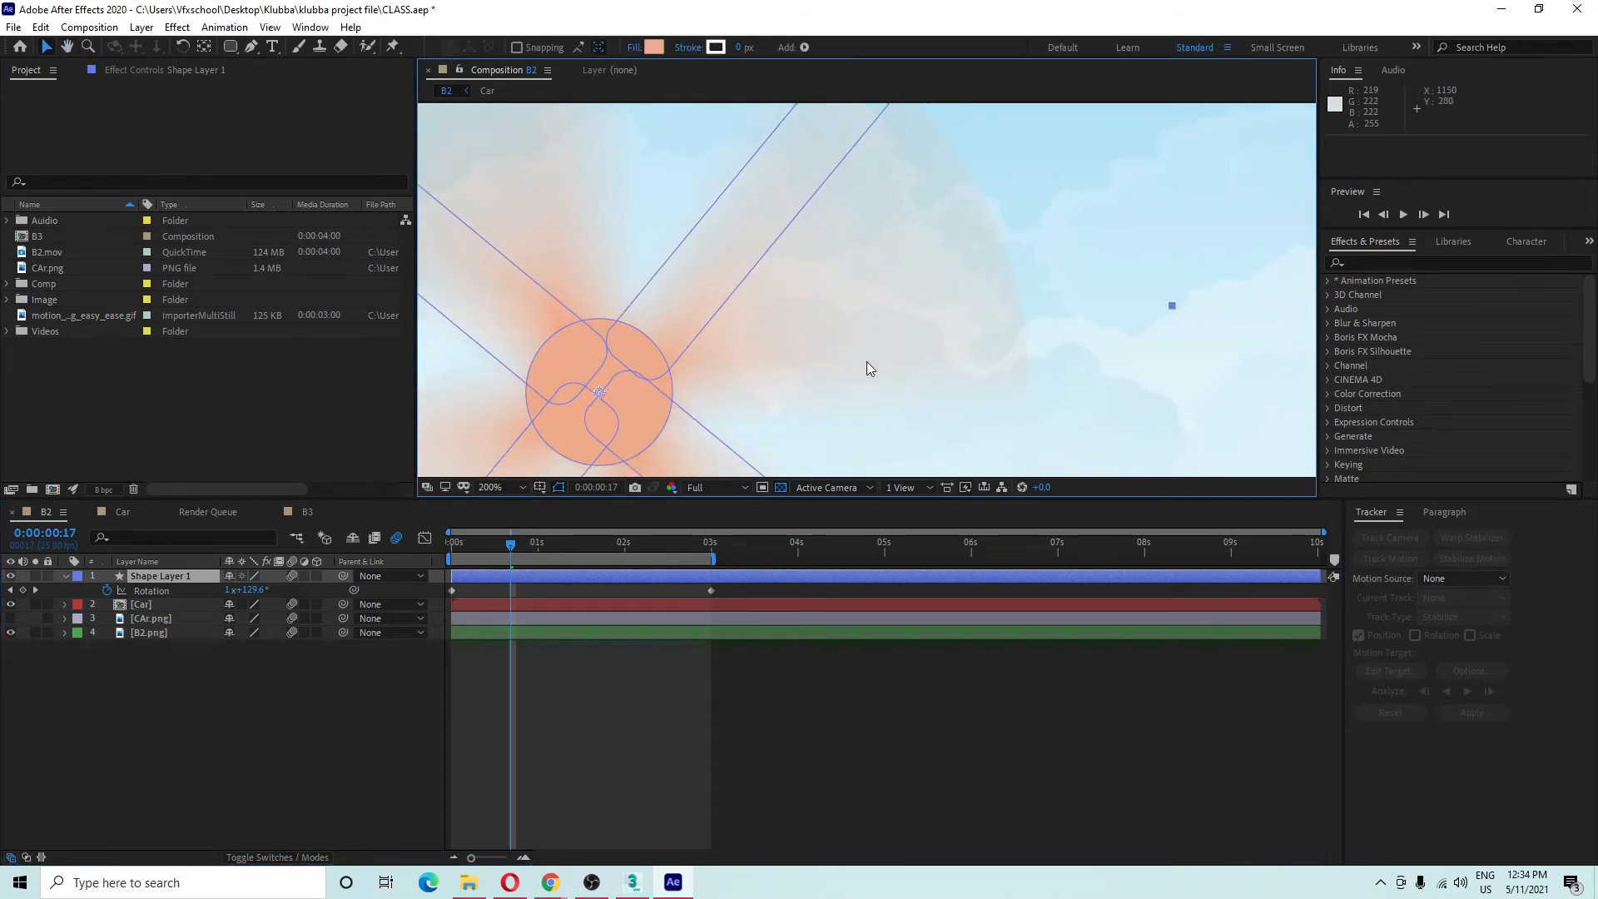
right_click(146, 718)
left_click(226, 573)
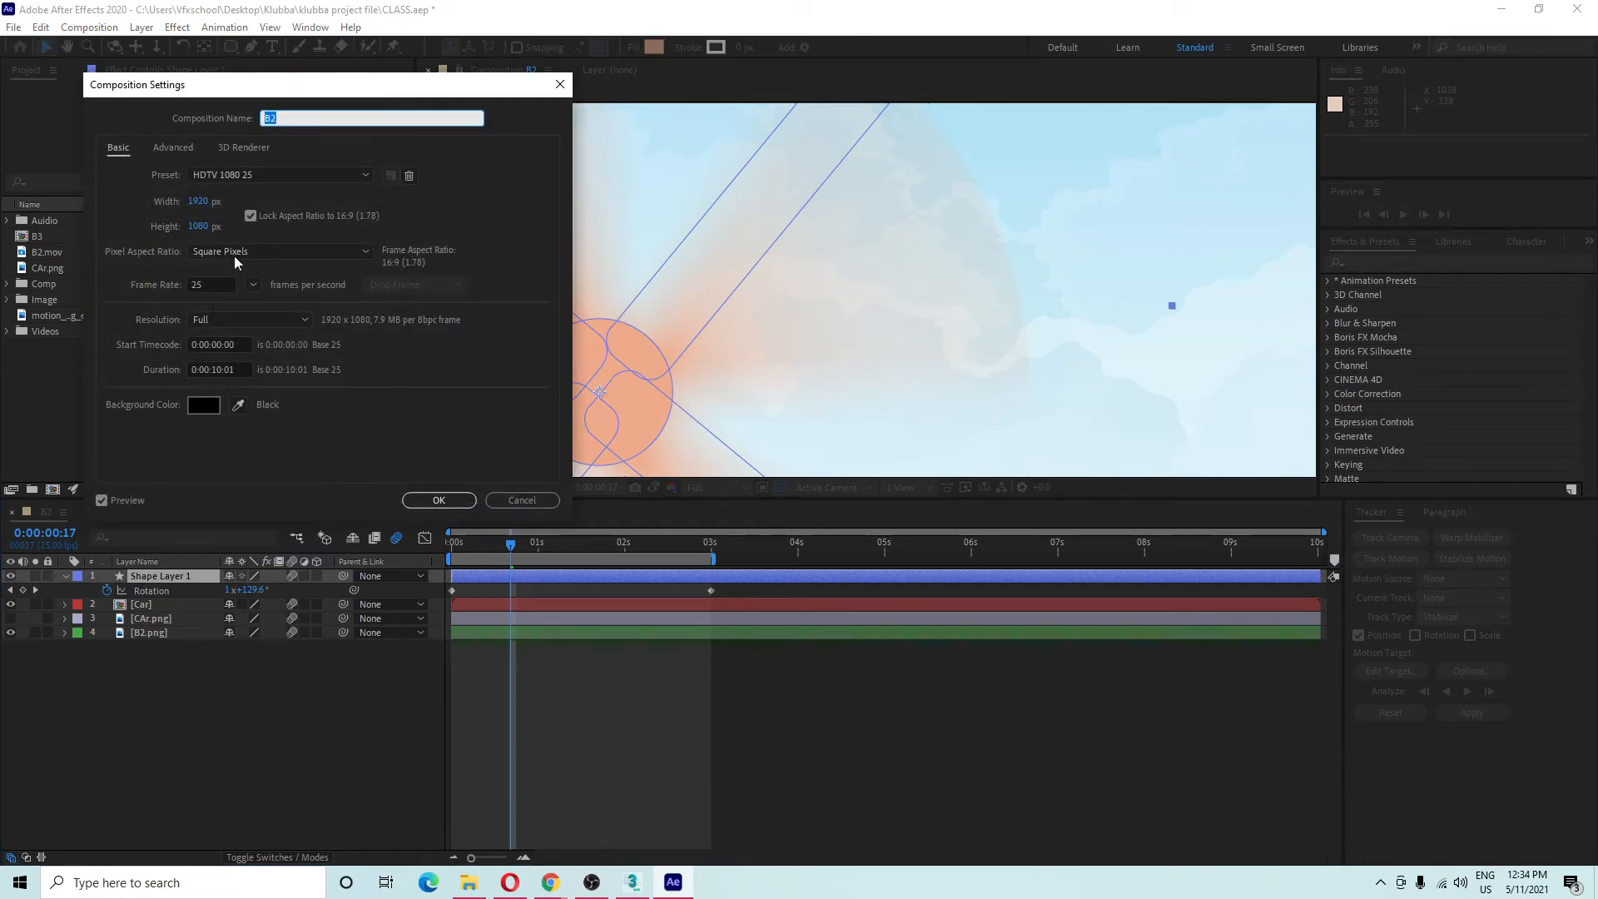
left_click(174, 147)
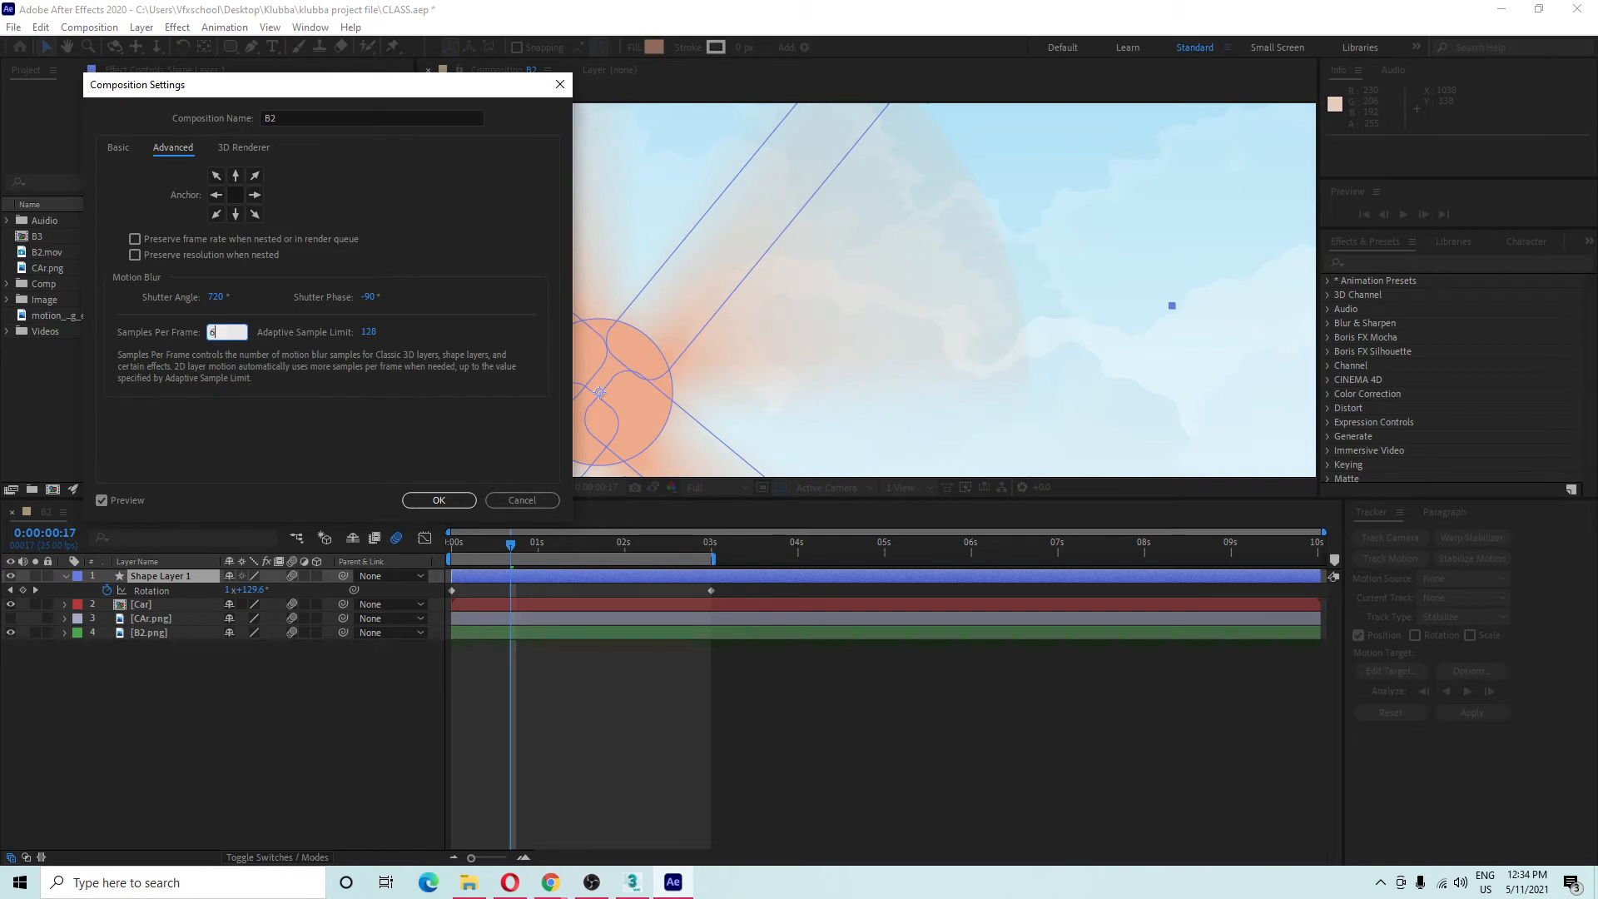
left_click(298, 408)
left_click_drag(257, 83, 191, 75)
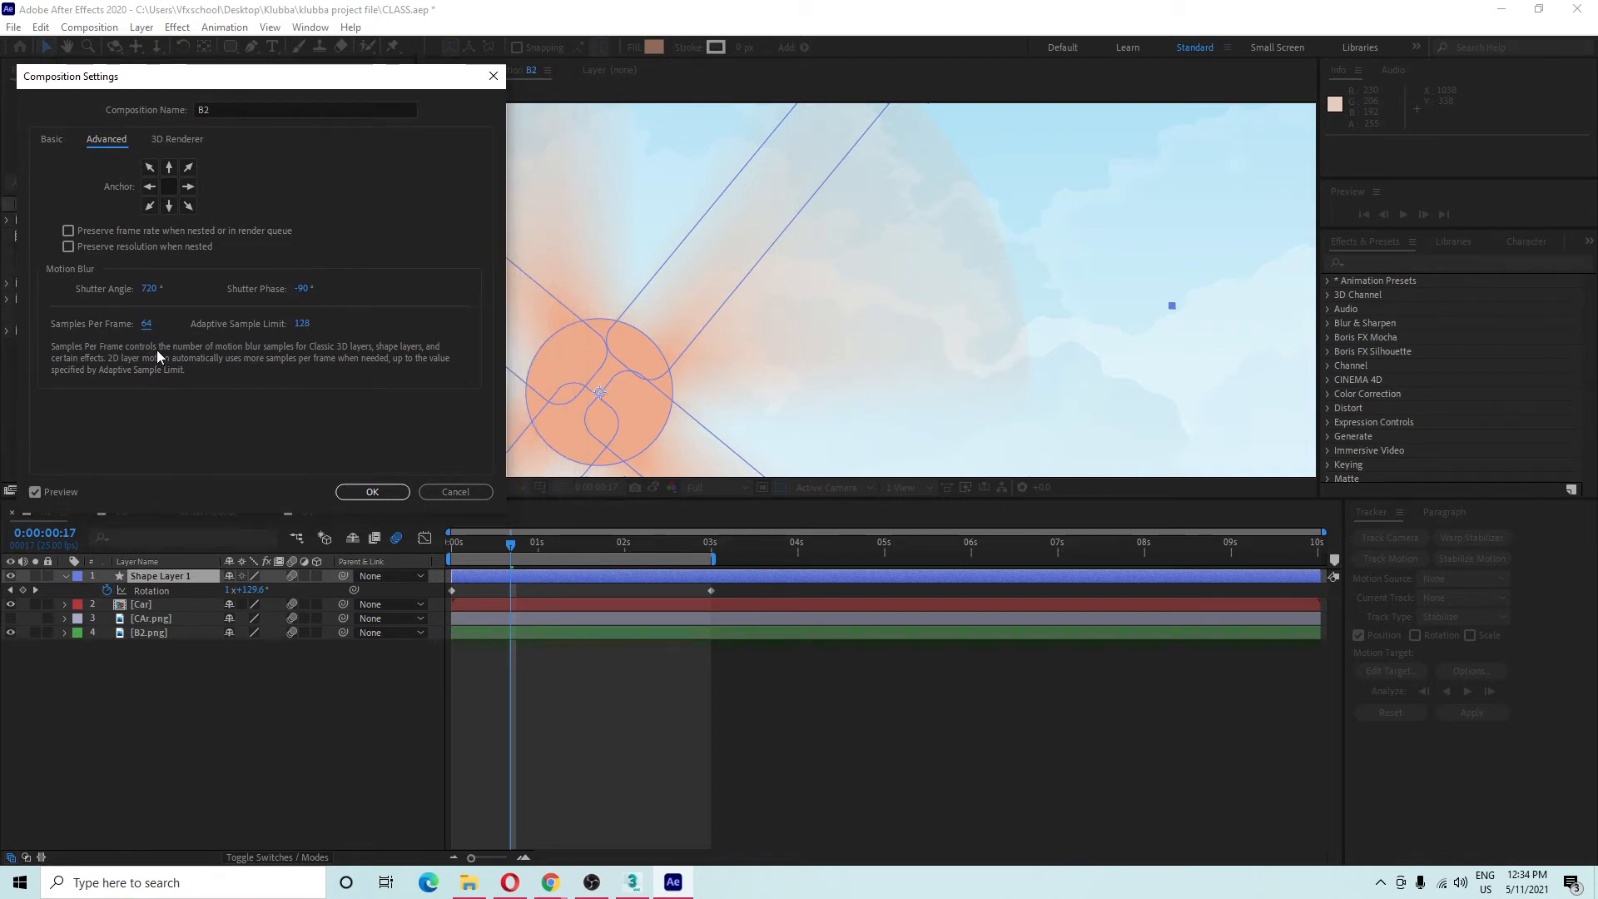
left_click(368, 492)
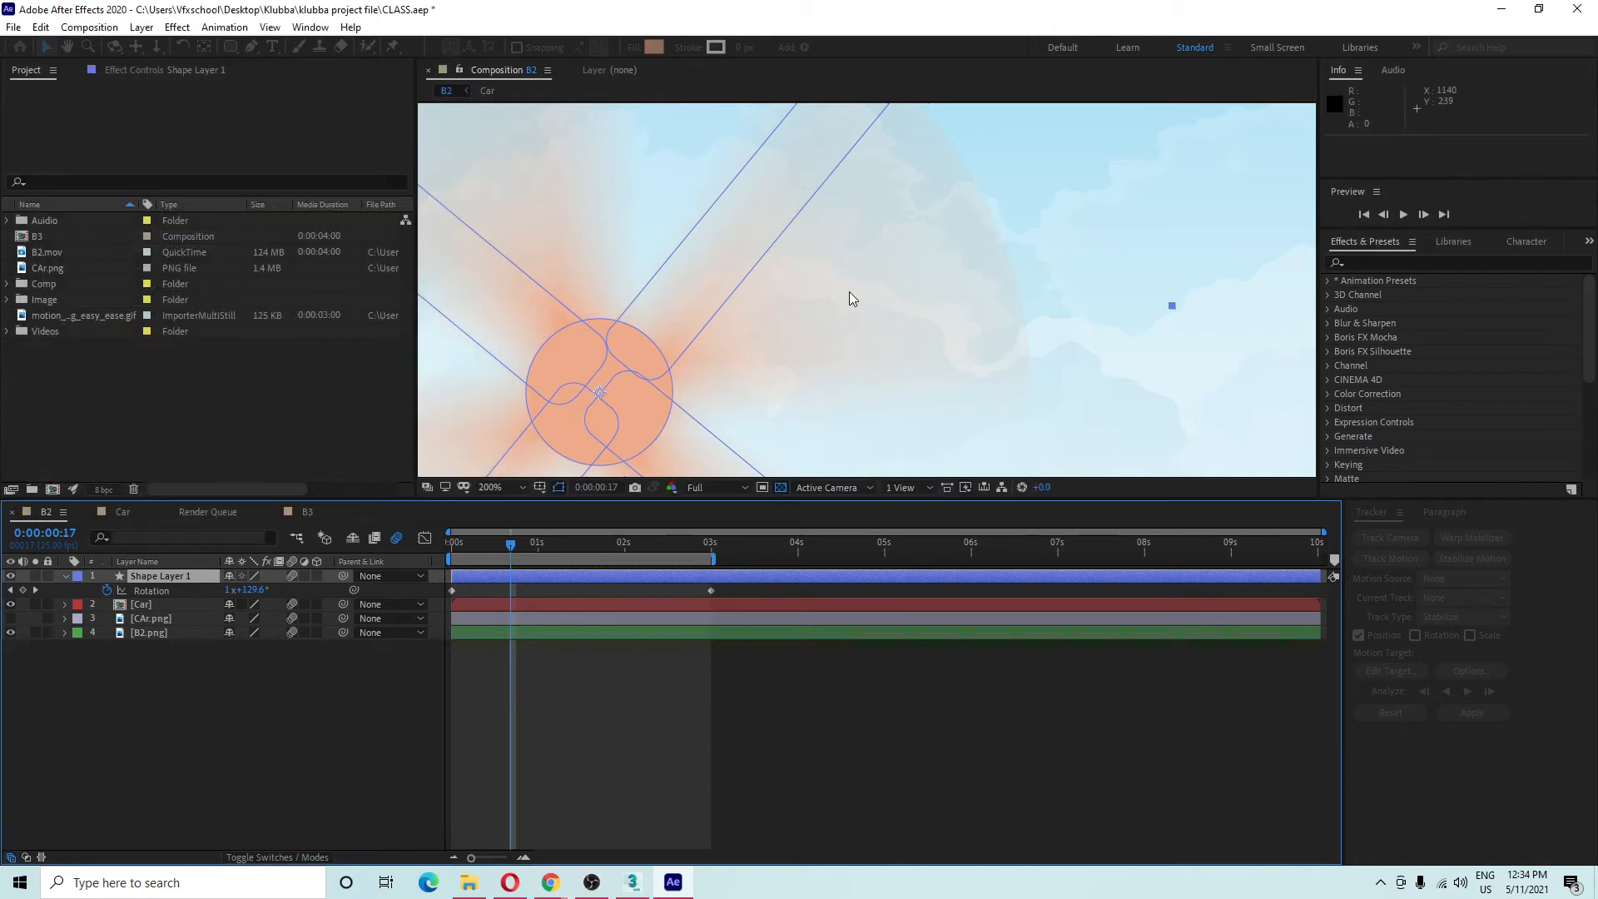
Replay B2 from the start, stop at 0:00:01:10, and pan to frame the windmill.
scroll(854, 296, "down", 3)
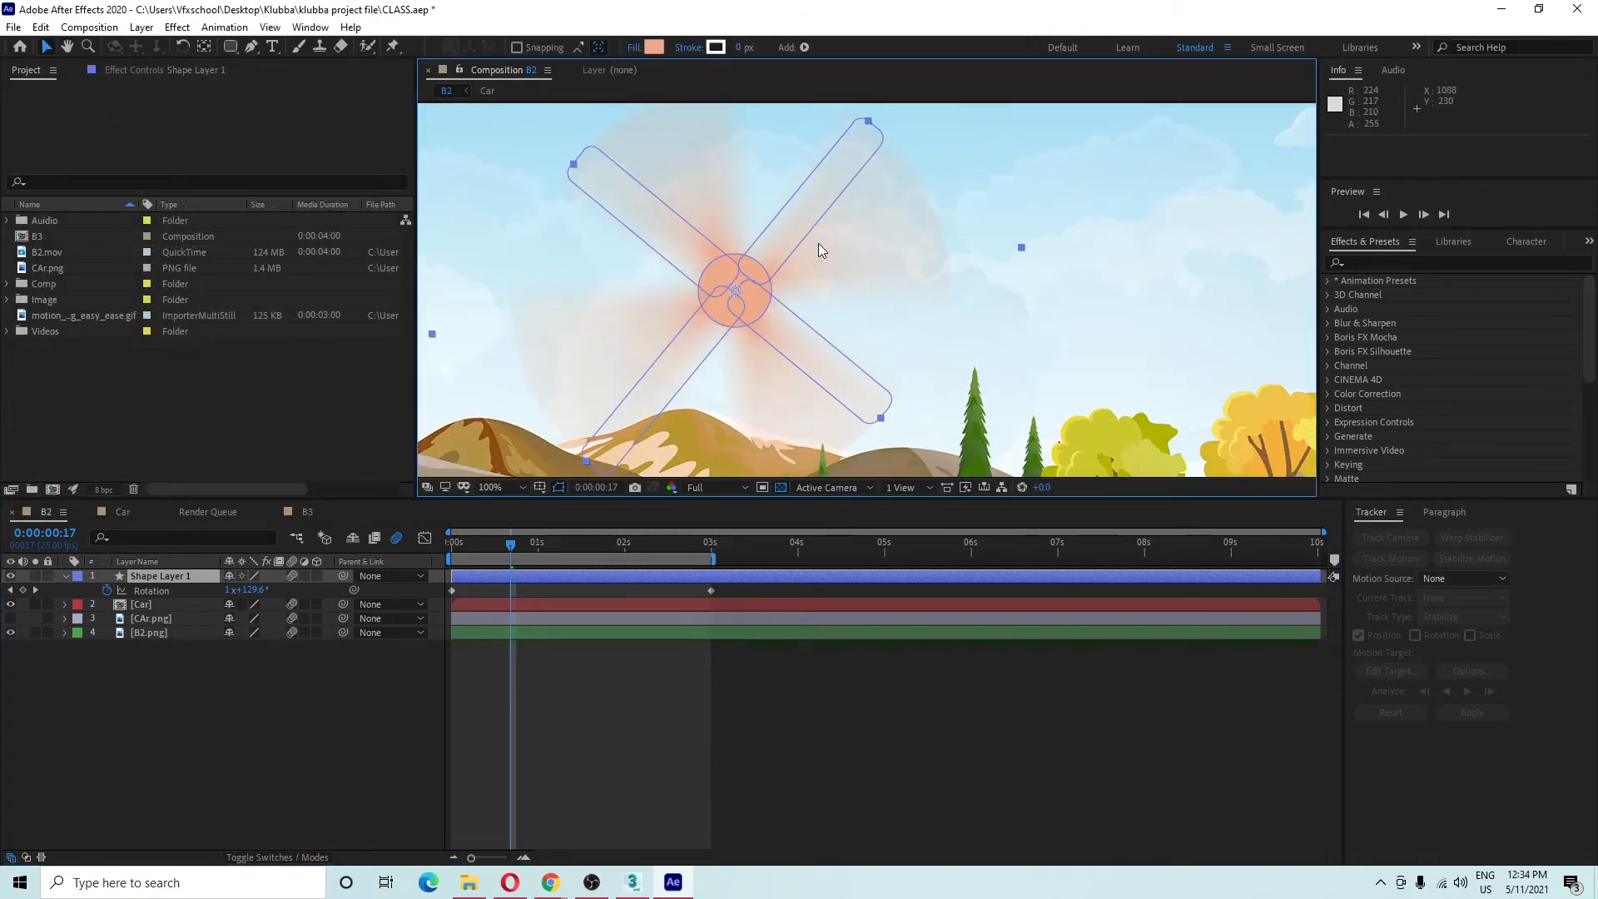
key("Home")
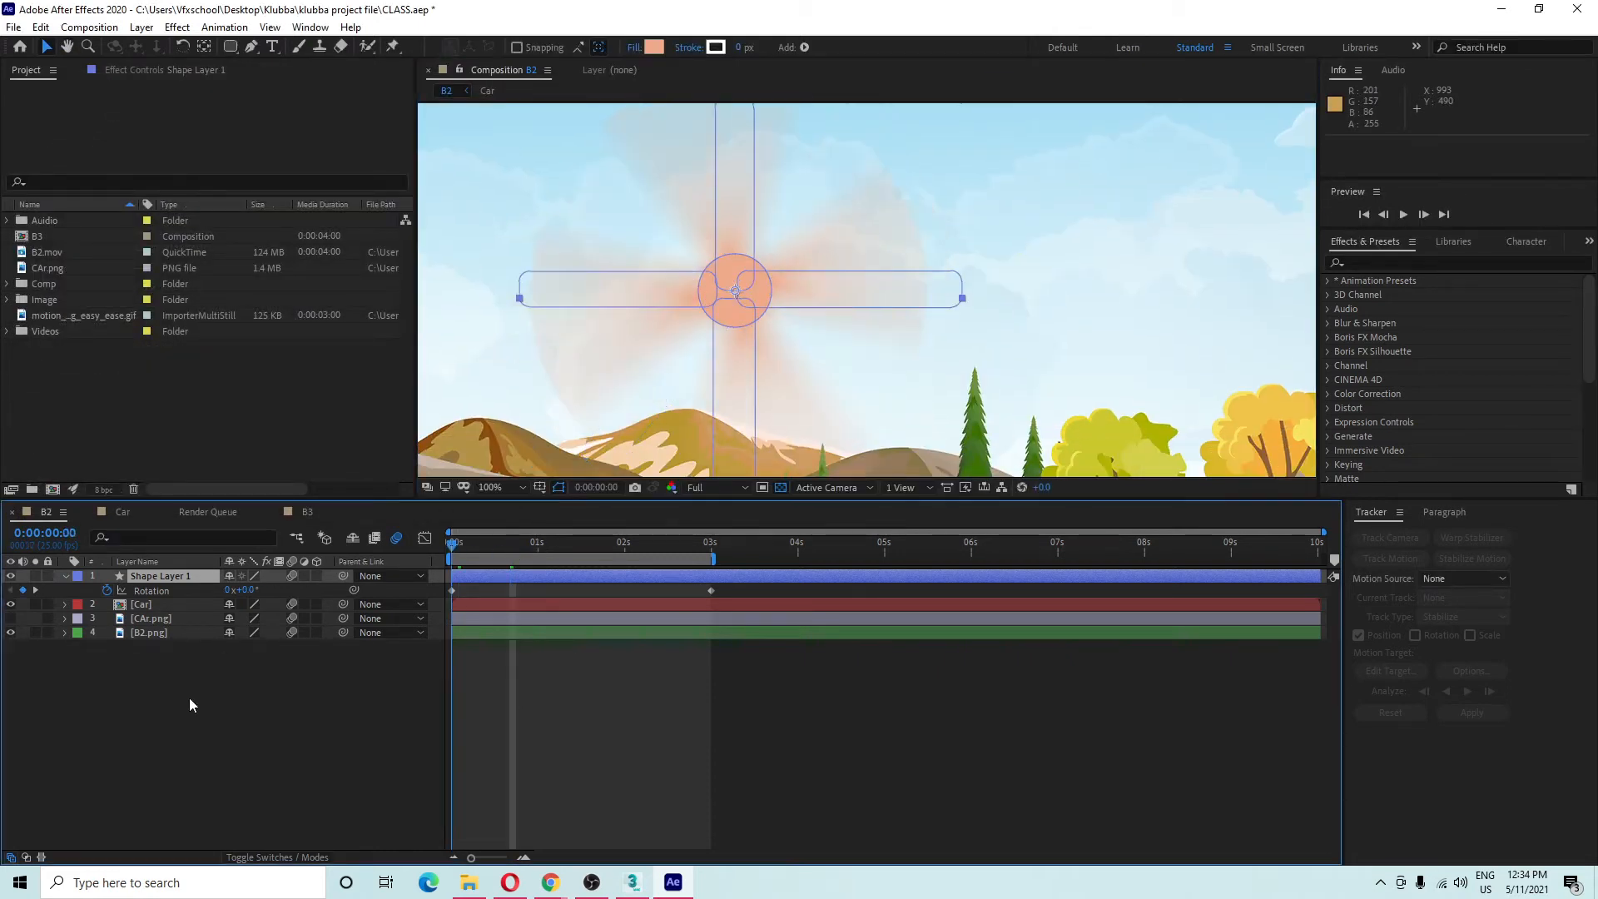
left_click(202, 777)
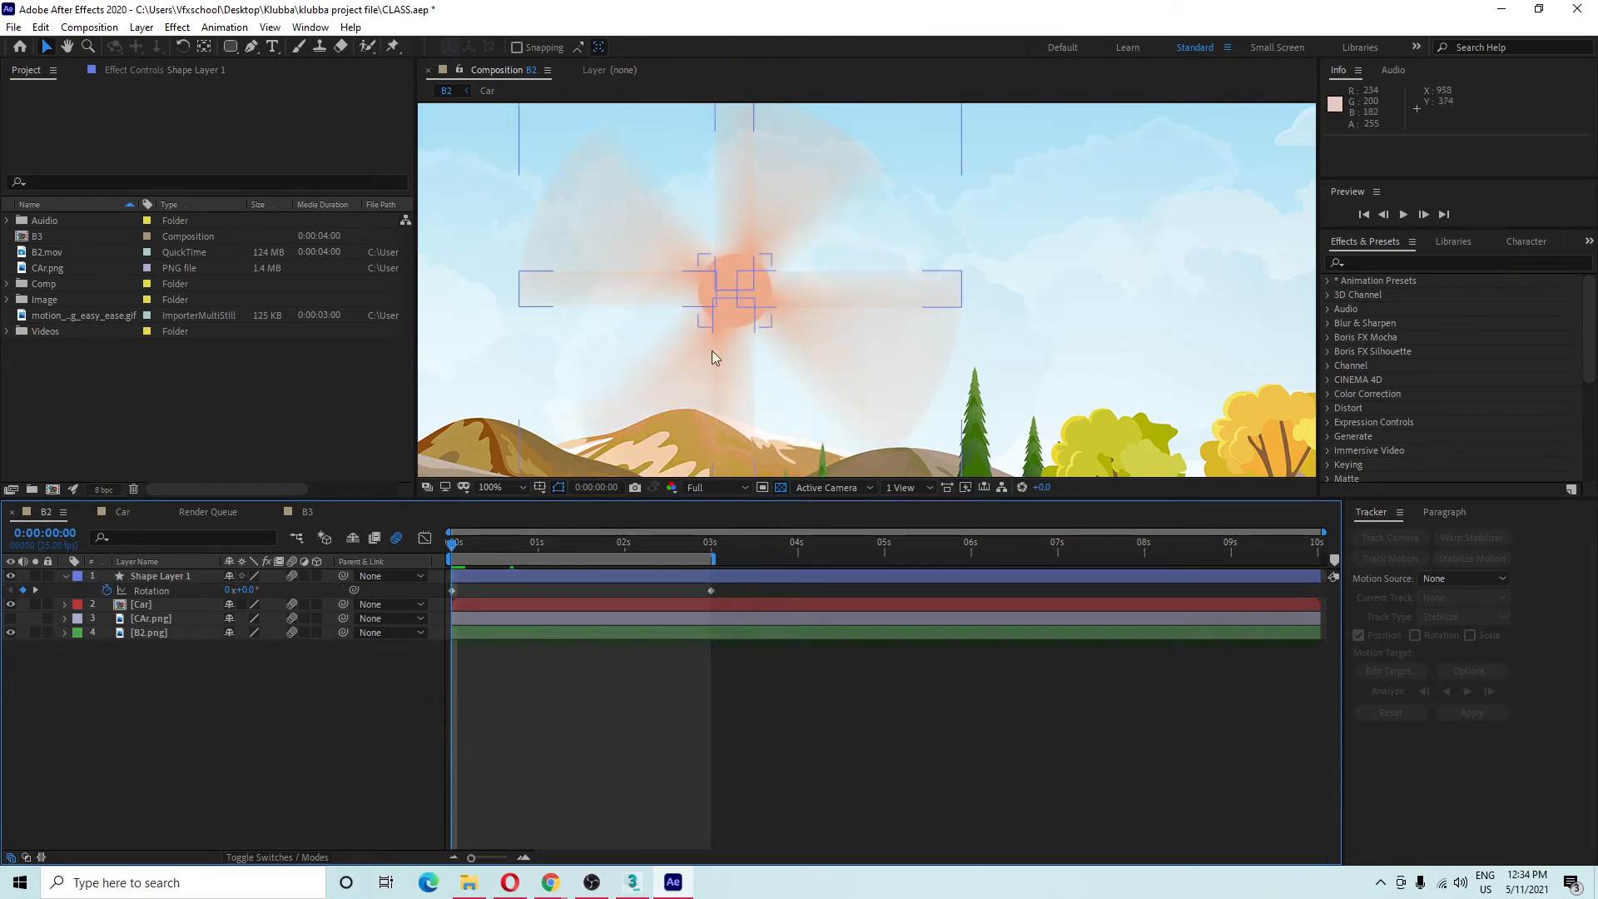
key("space")
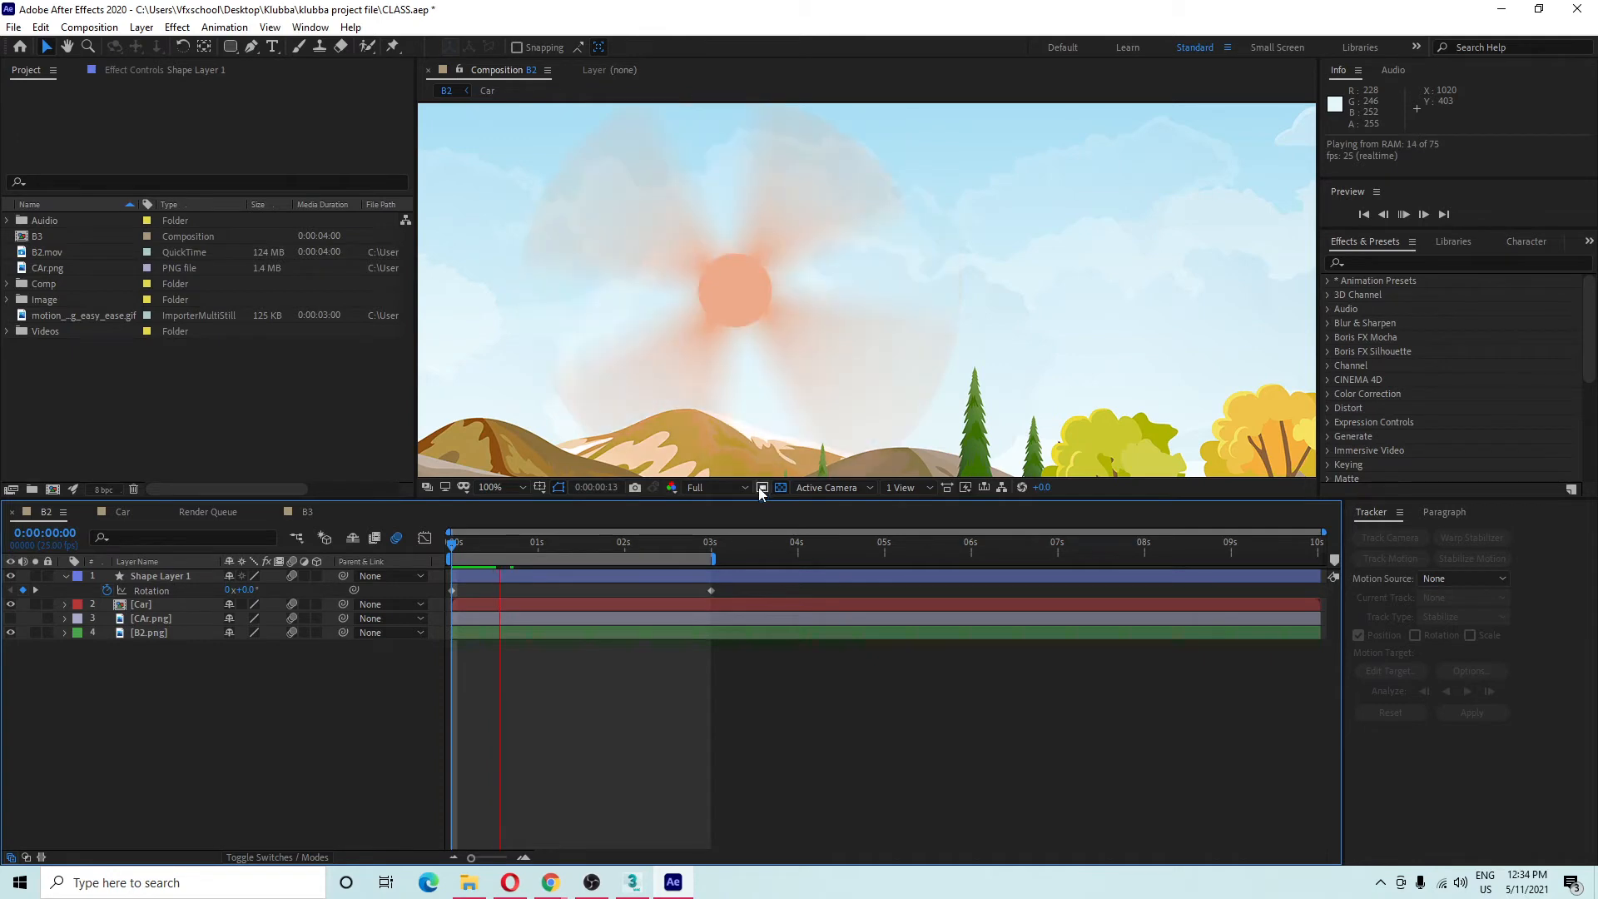
scroll(778, 367, "down", 2)
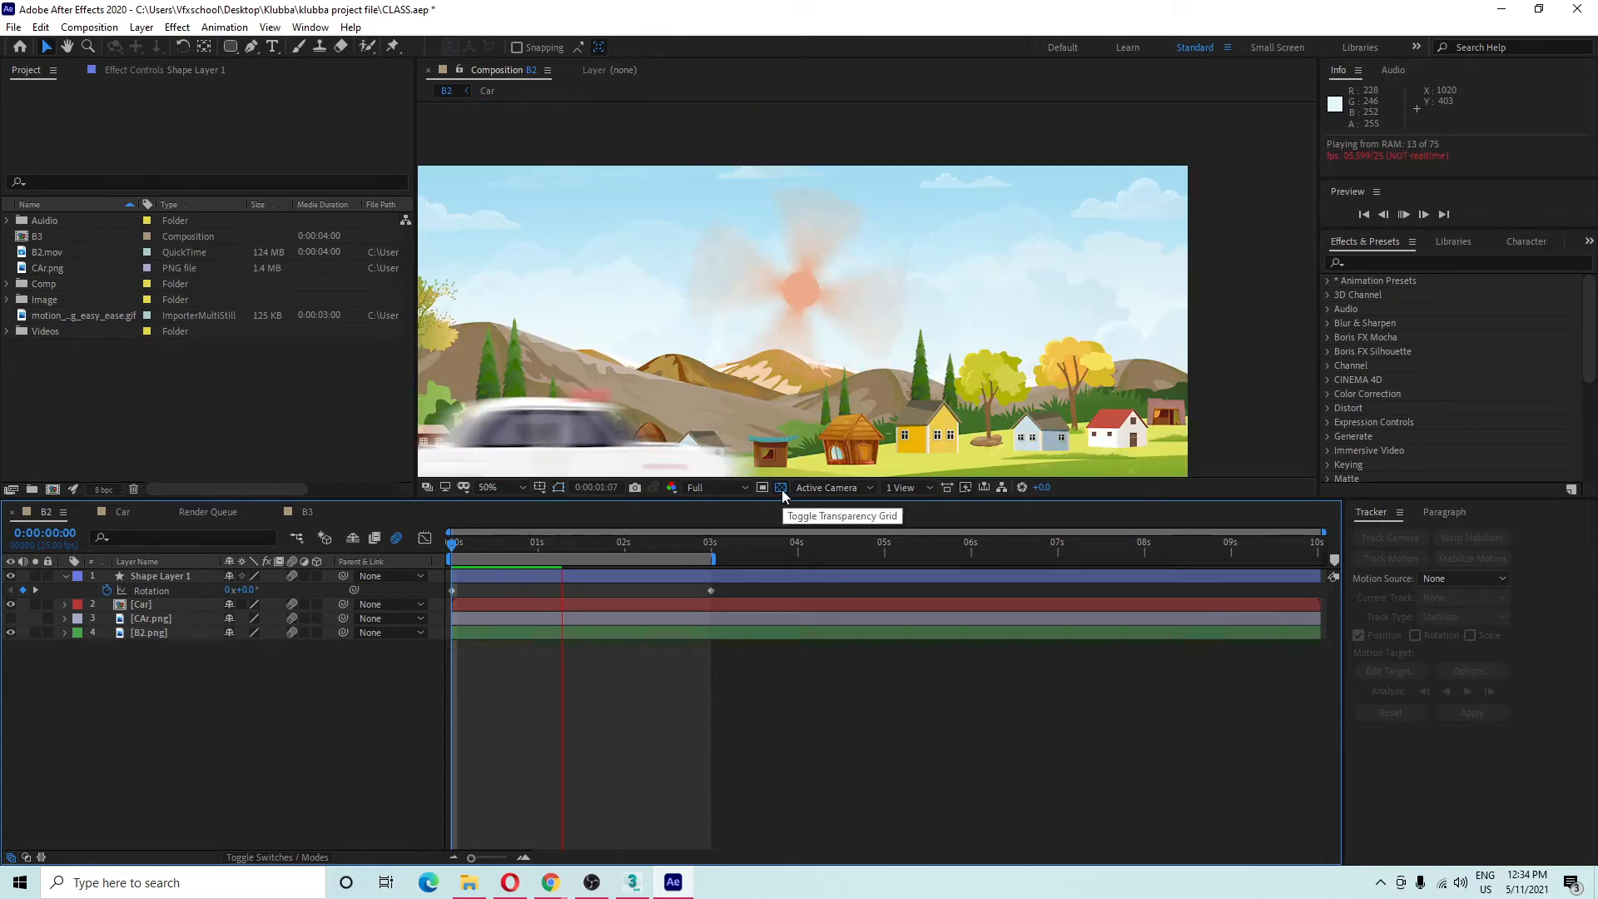
key("space")
left_click_drag(766, 363, 817, 309)
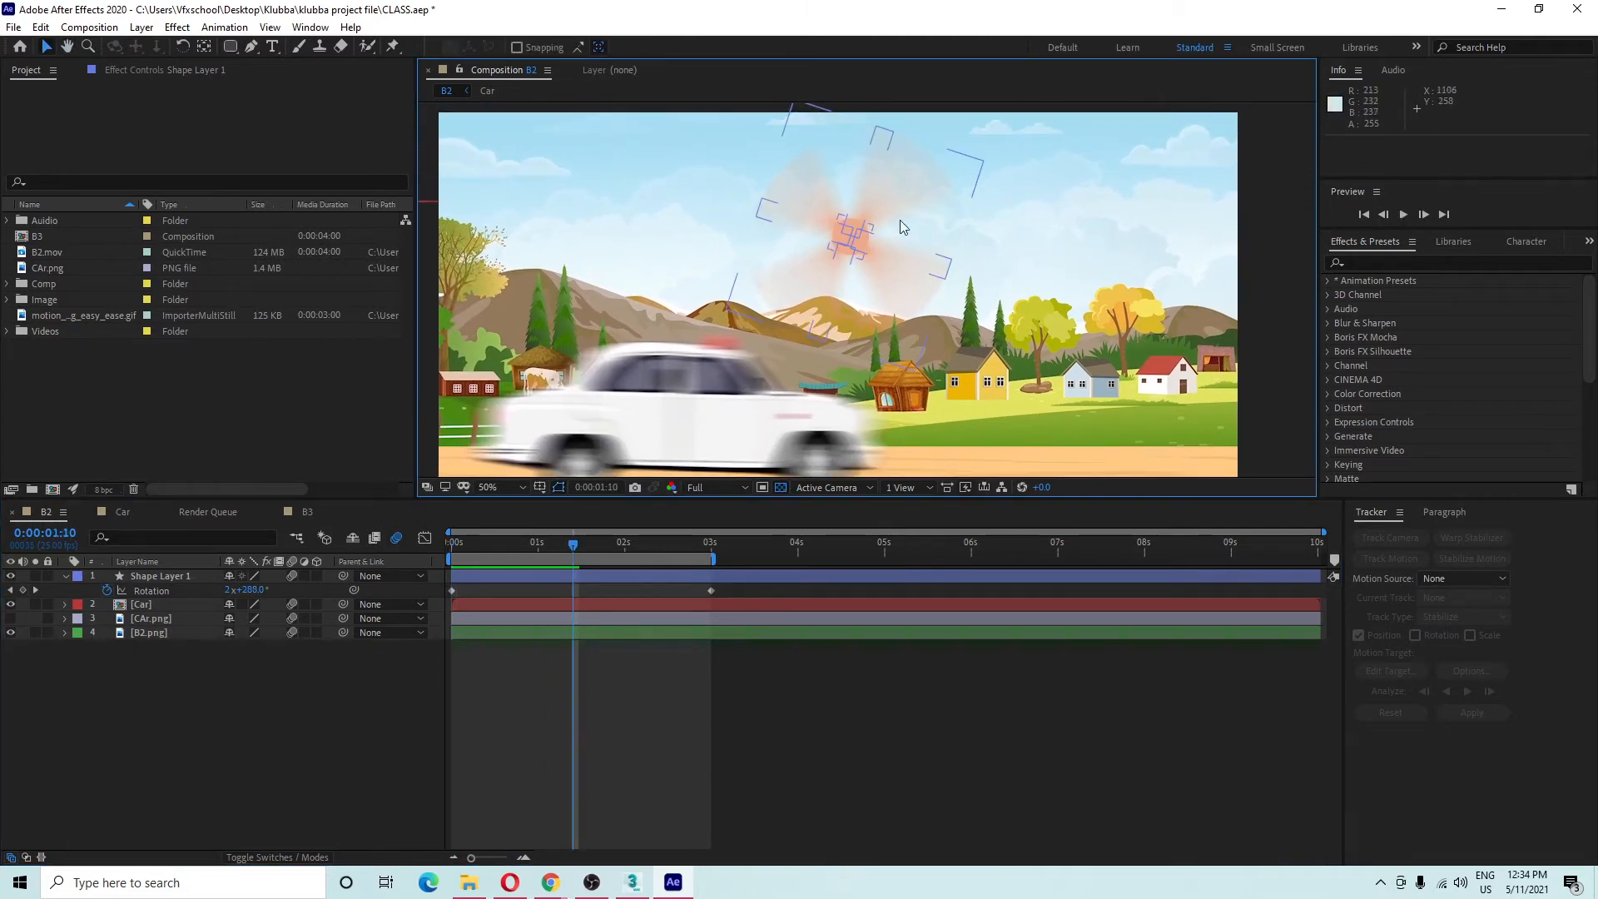
Set Shutter Angle to 180° and Samples Per Frame to 16 in B2's Composition Settings.
right_click(214, 736)
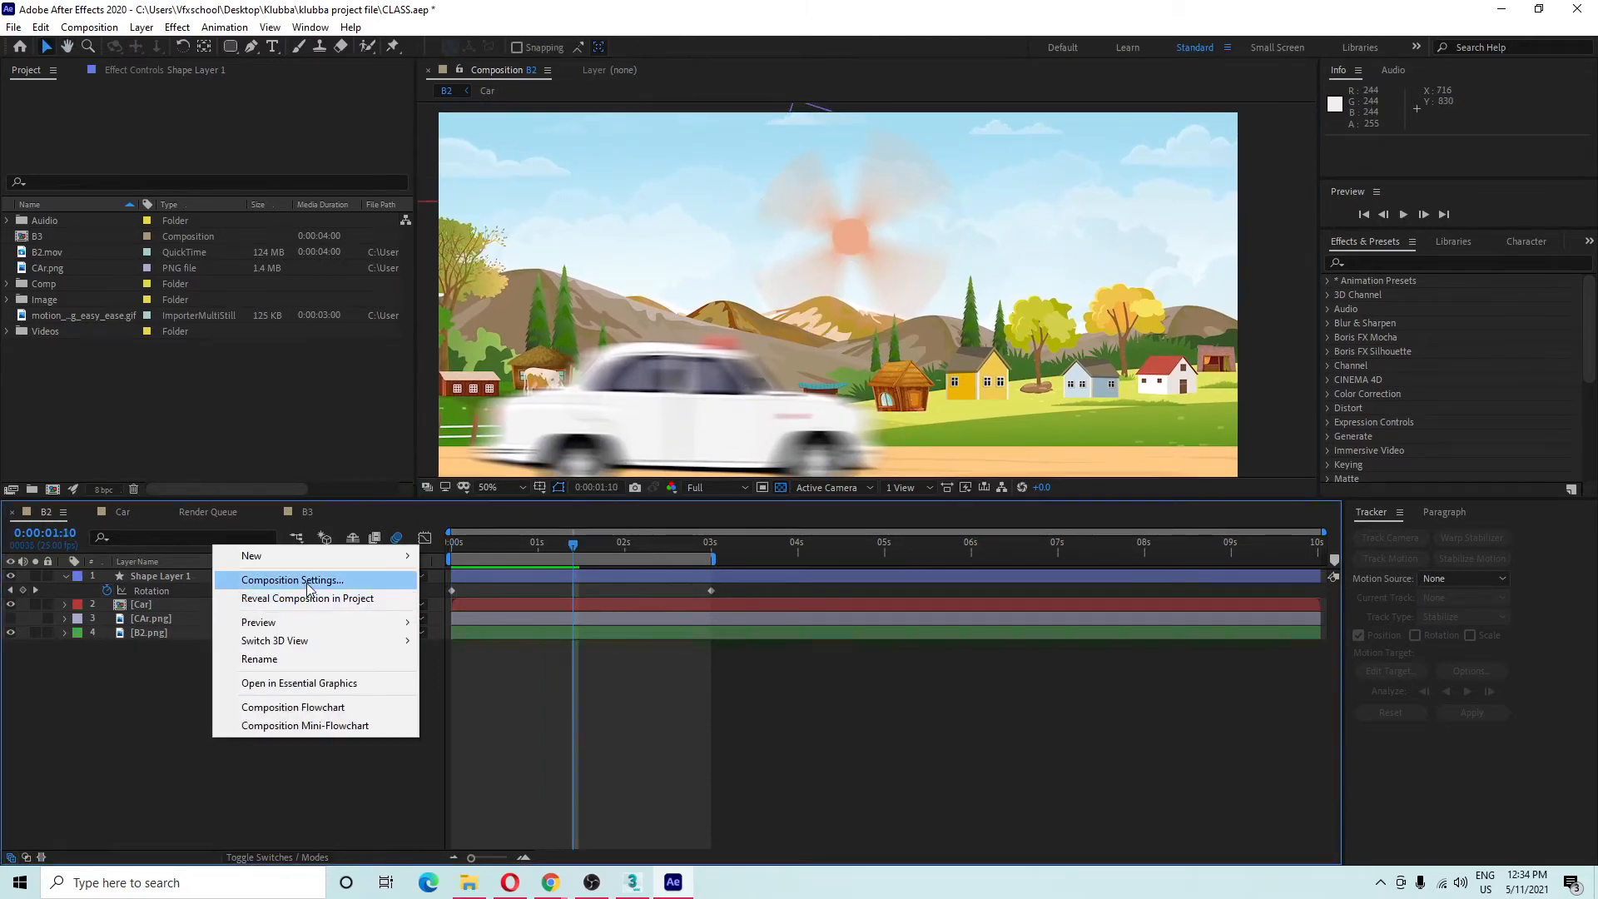
left_click(291, 579)
left_click_drag(162, 80, 442, 118)
left_click(385, 178)
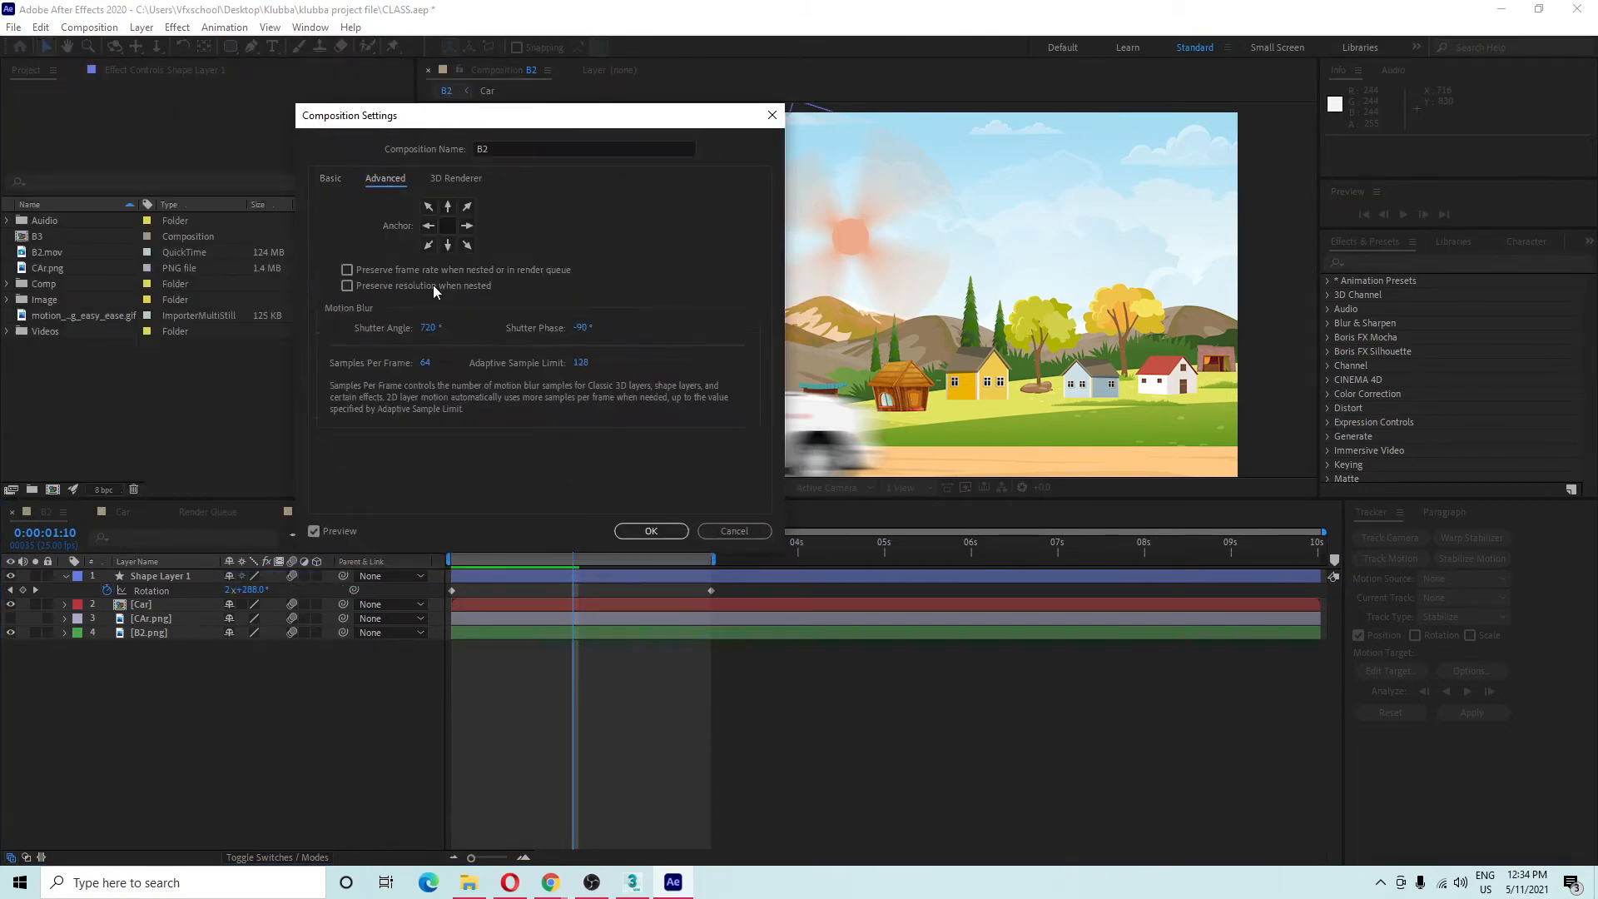
left_click(429, 329)
type("180")
left_click(463, 427)
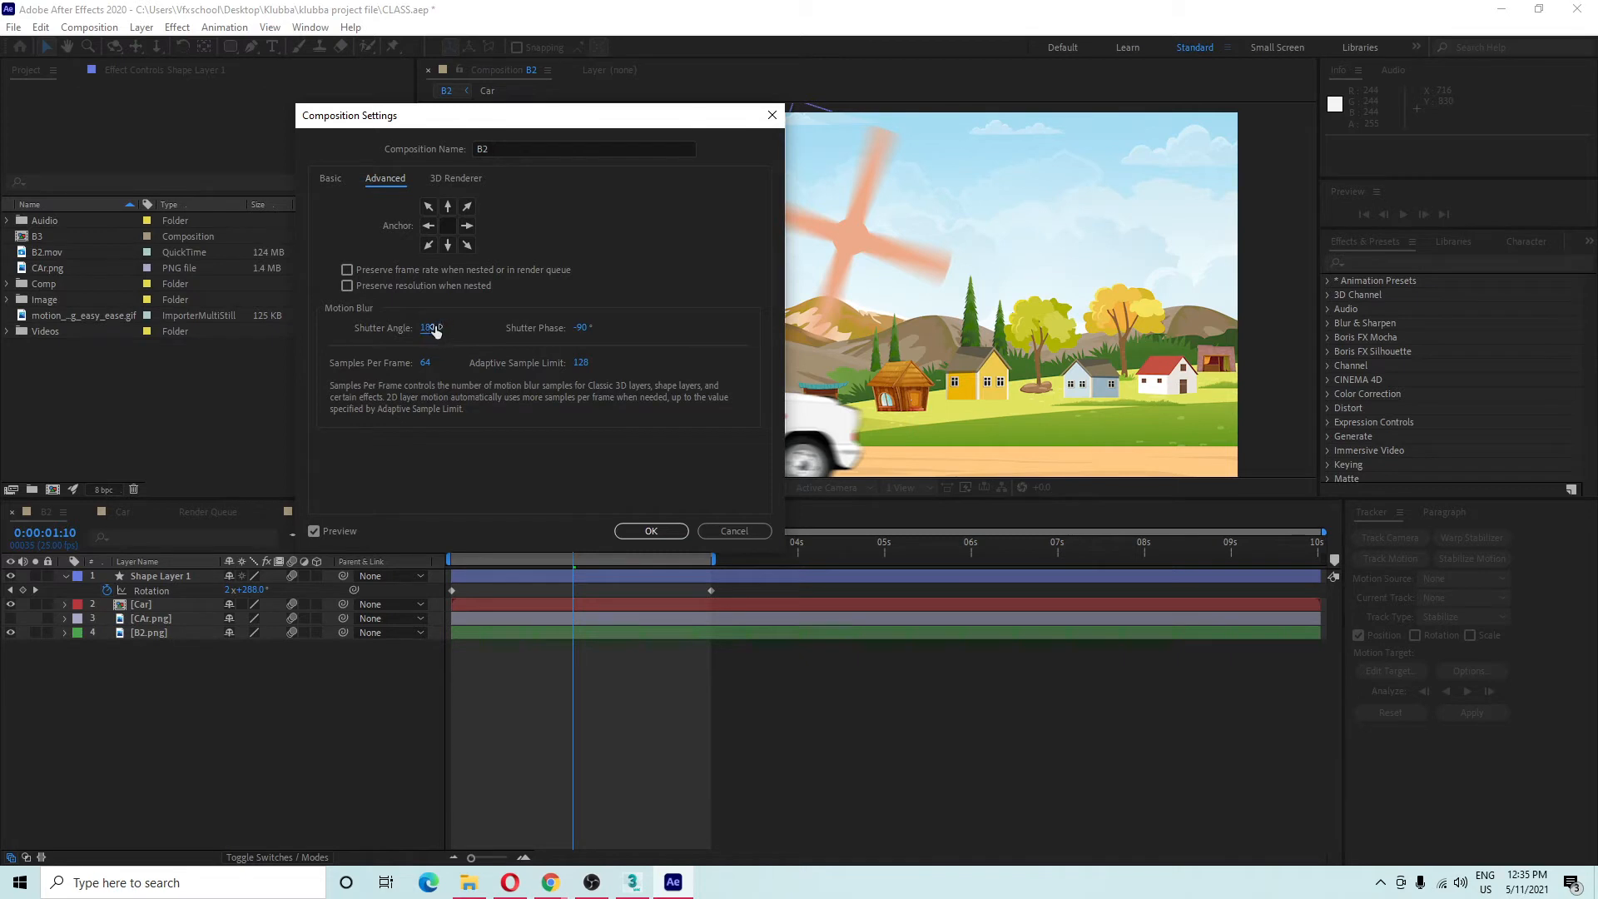
left_click(424, 362)
left_click(467, 443)
left_click(626, 527)
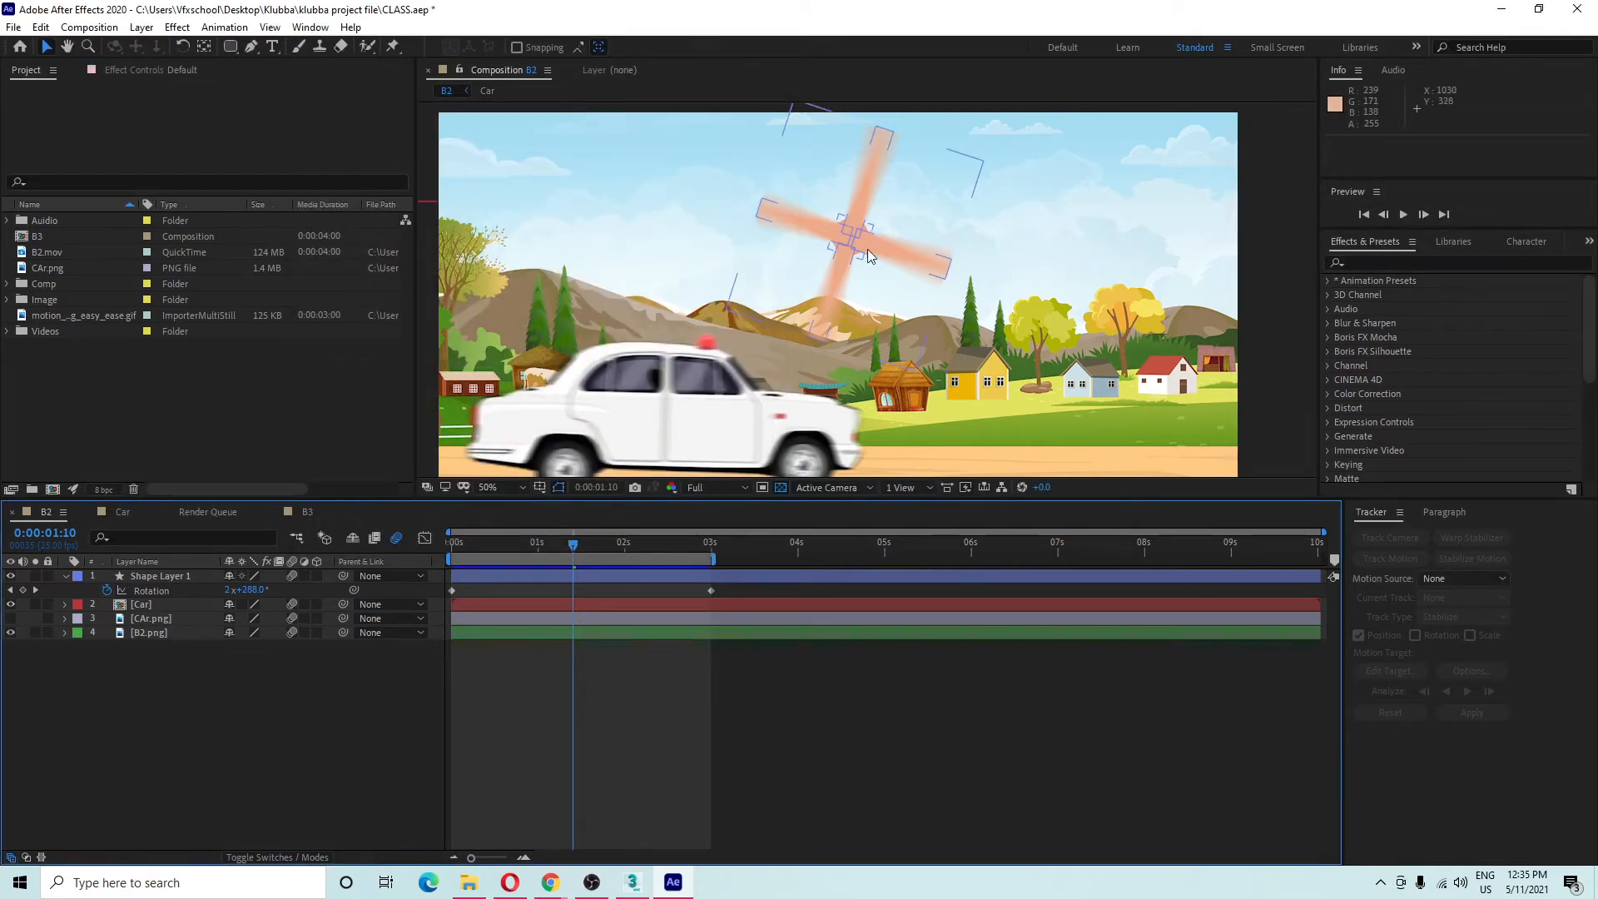
Collapse and delete the windmill shape layer.
scroll(869, 300, "down", 2)
scroll(870, 267, "up", 2)
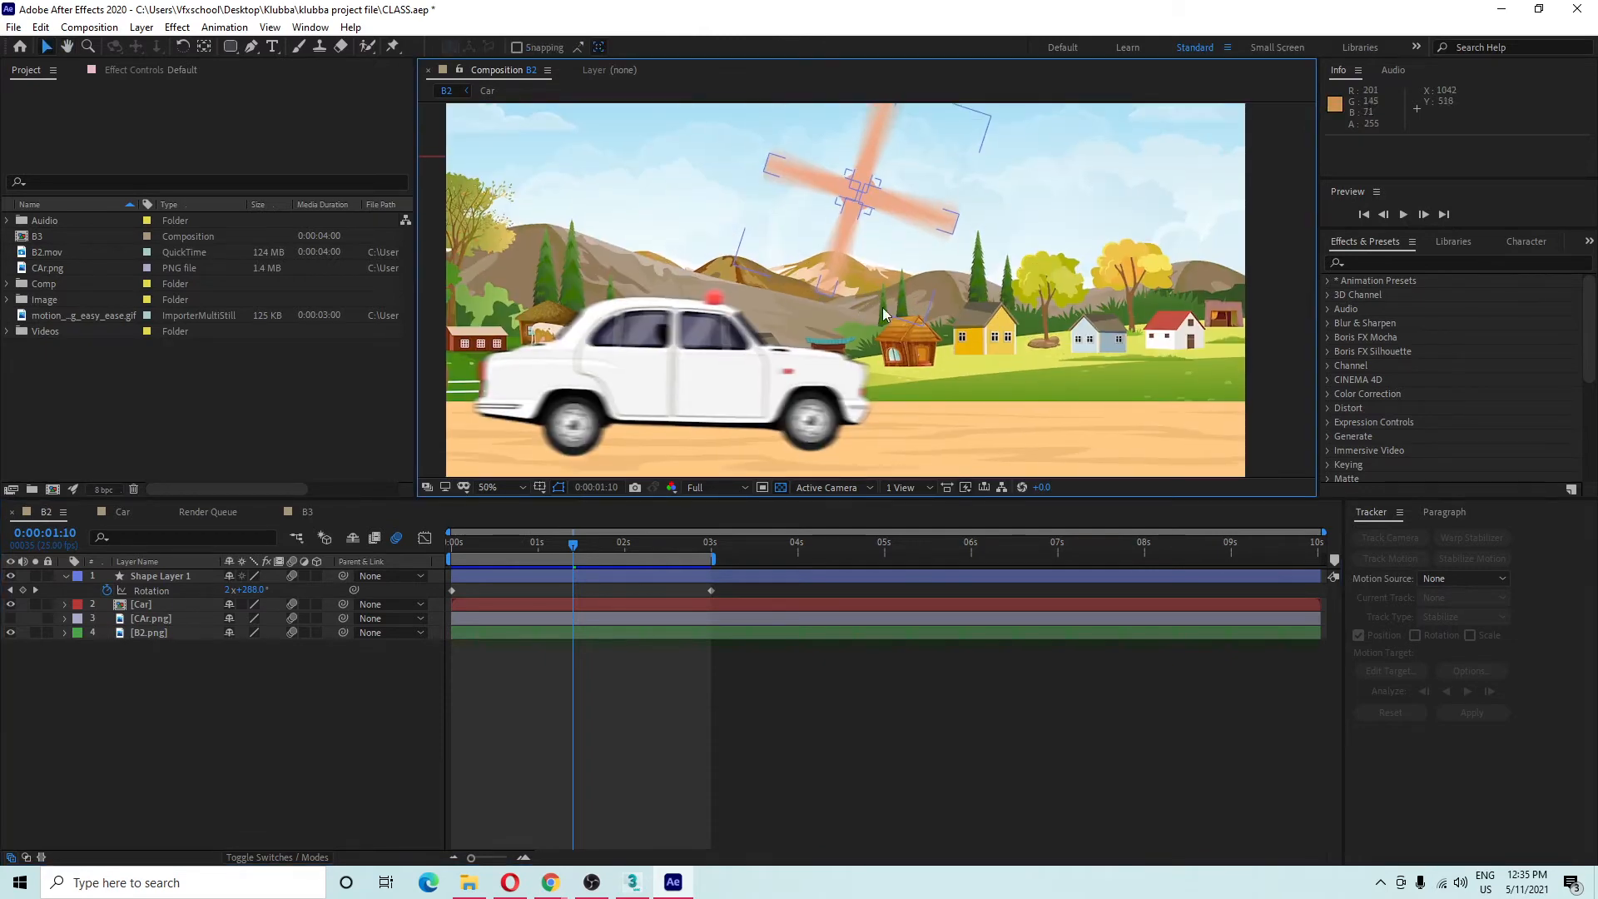
left_click(65, 576)
left_click(156, 576)
left_click_drag(822, 317, 805, 360)
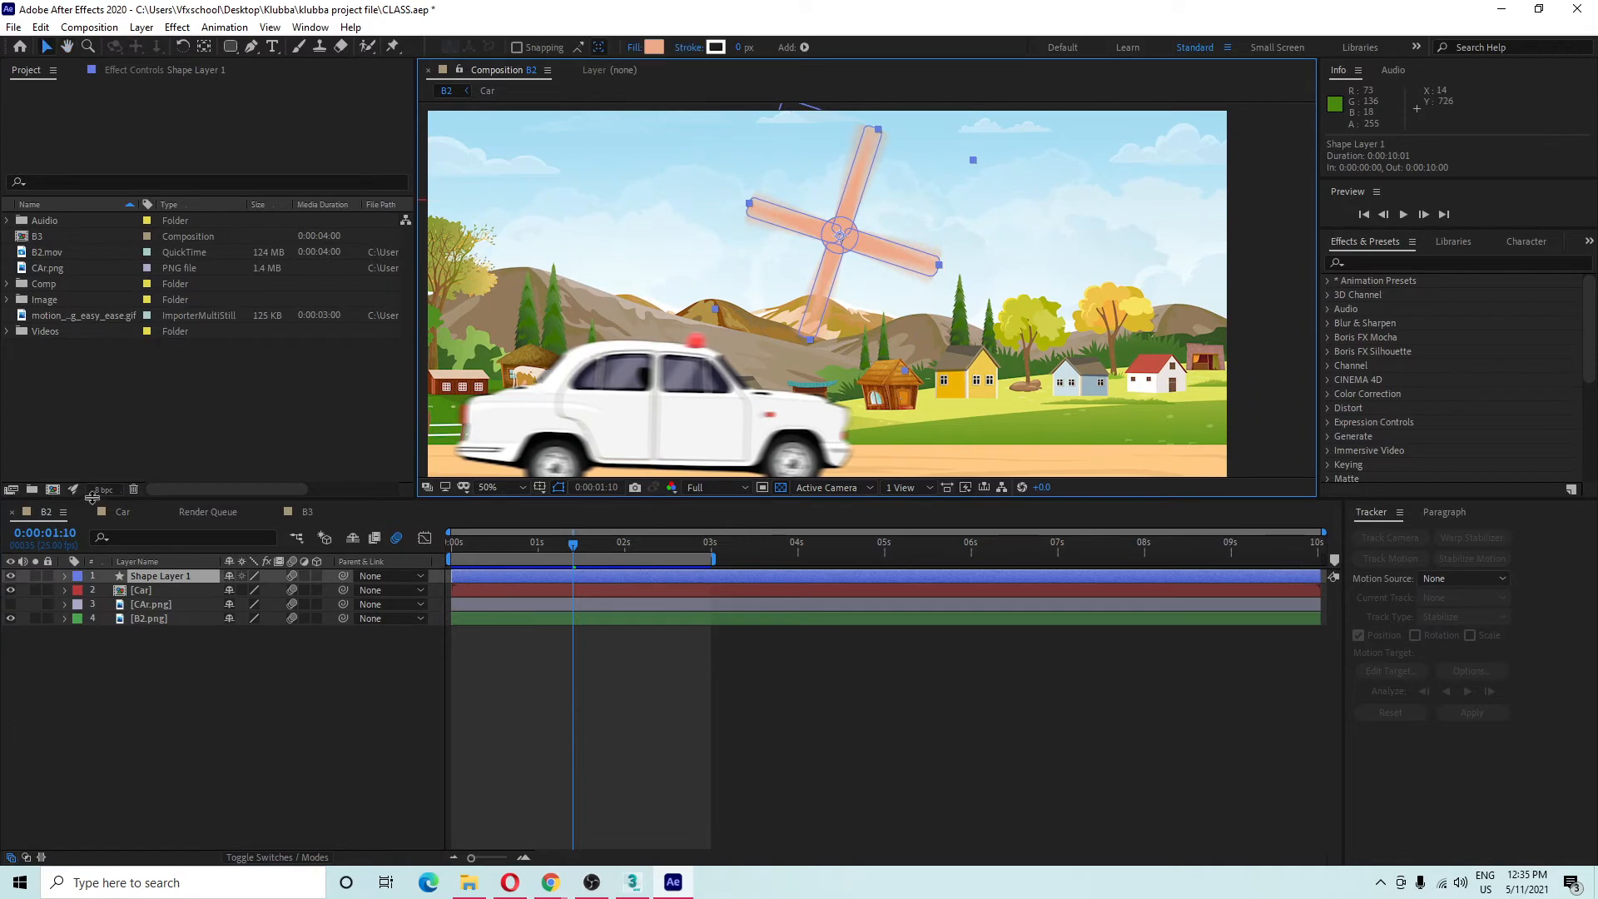
key("Delete")
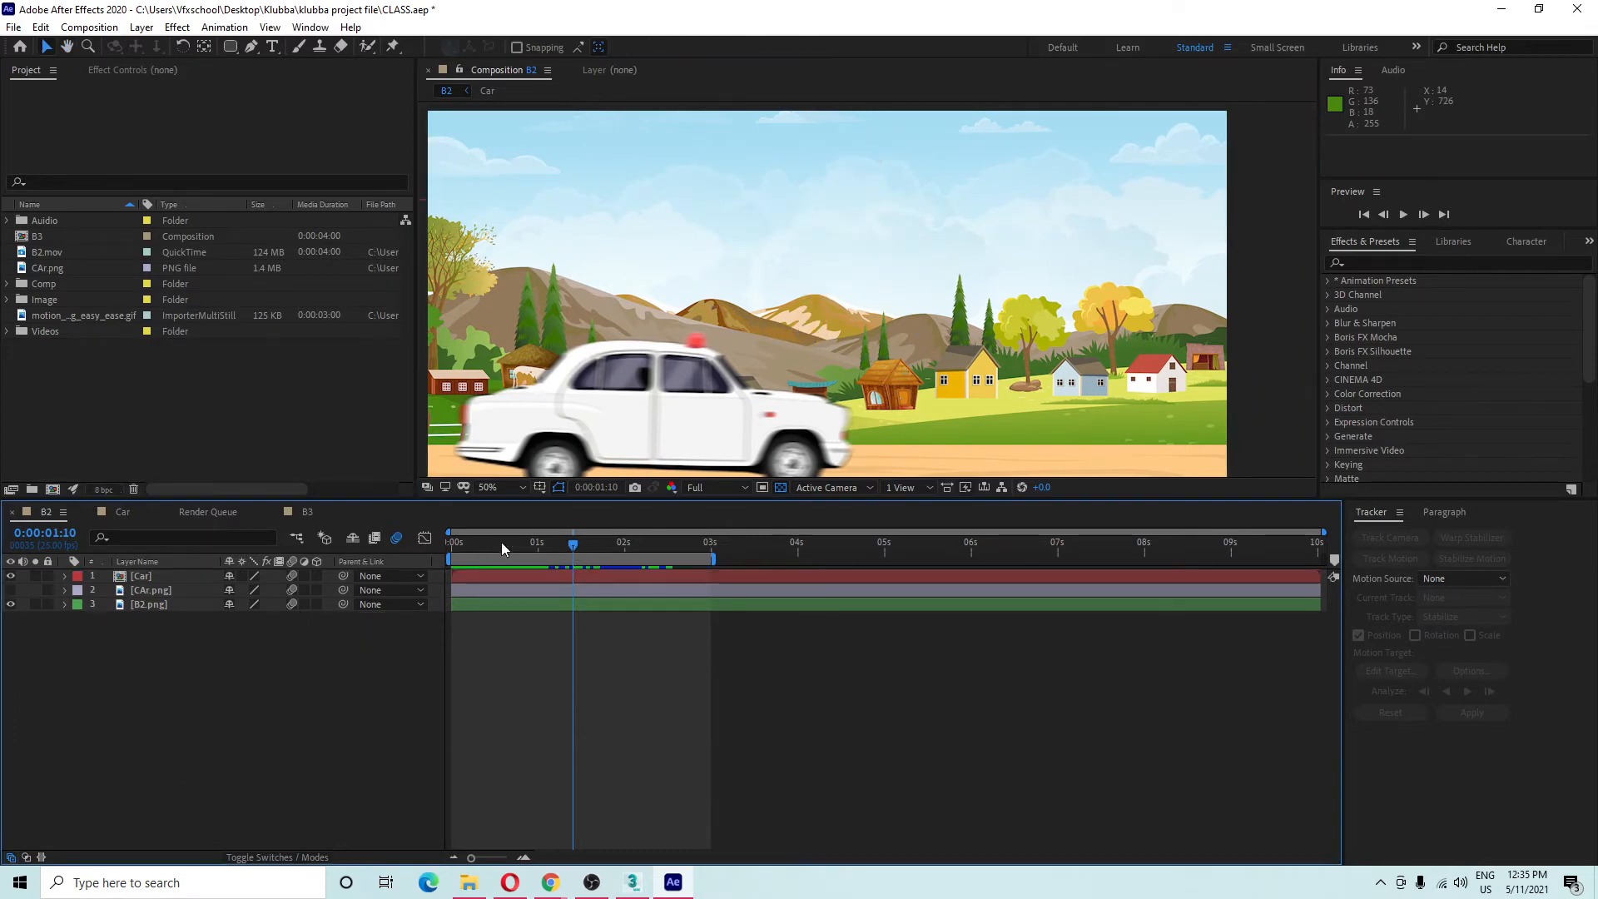
Replay B2 from the start to check the car on its own.
key("Home")
key("space")
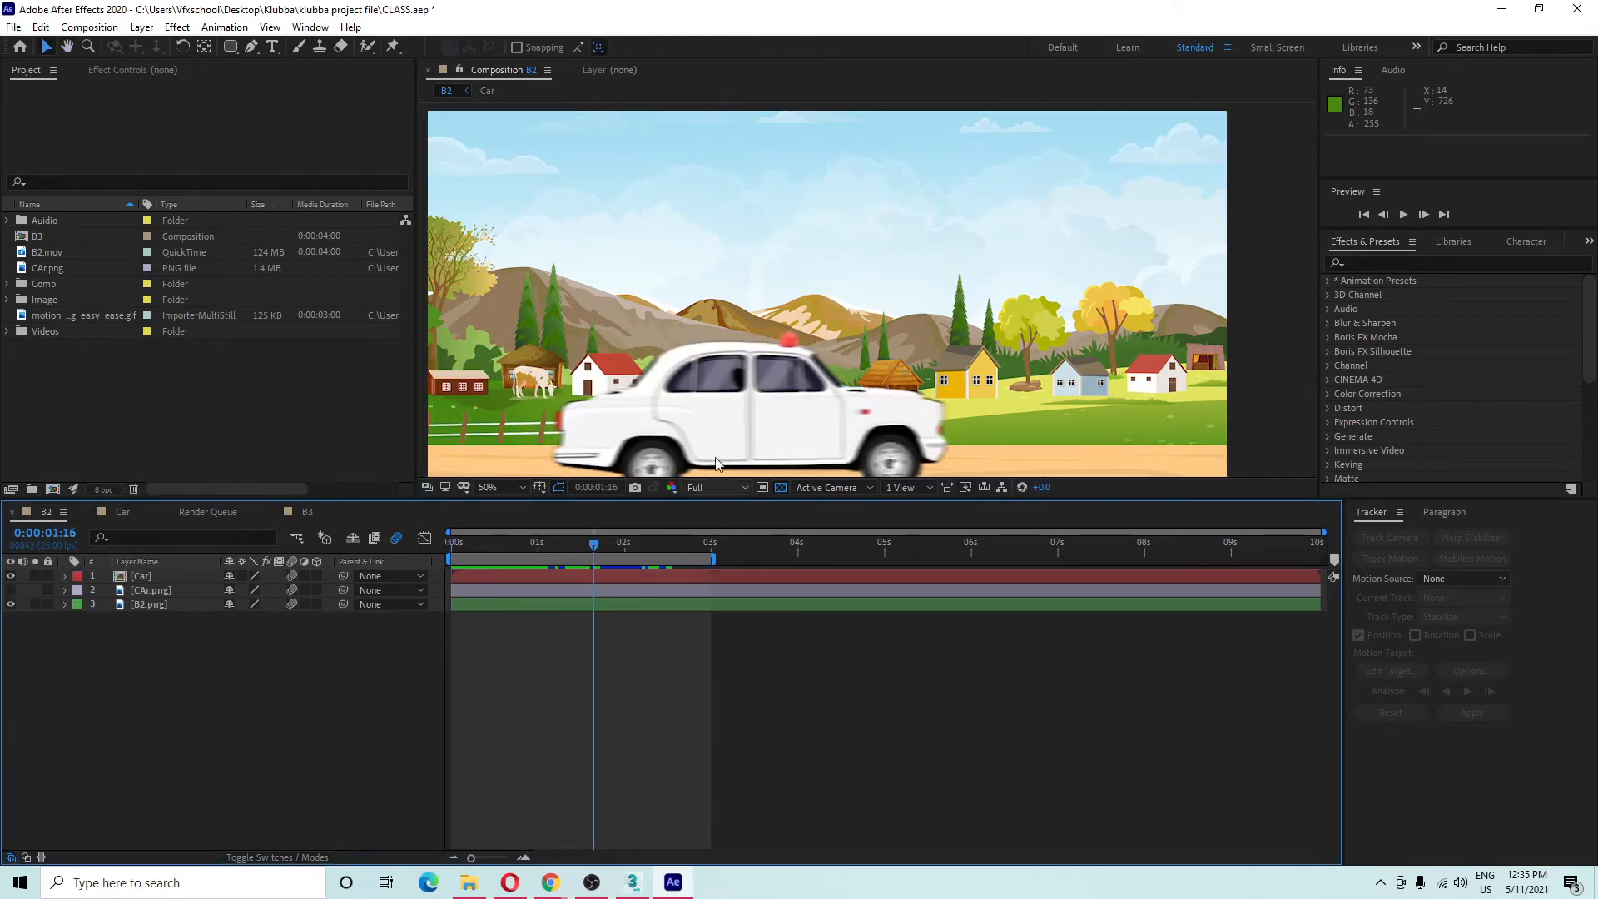
scroll(914, 363, "down", 2)
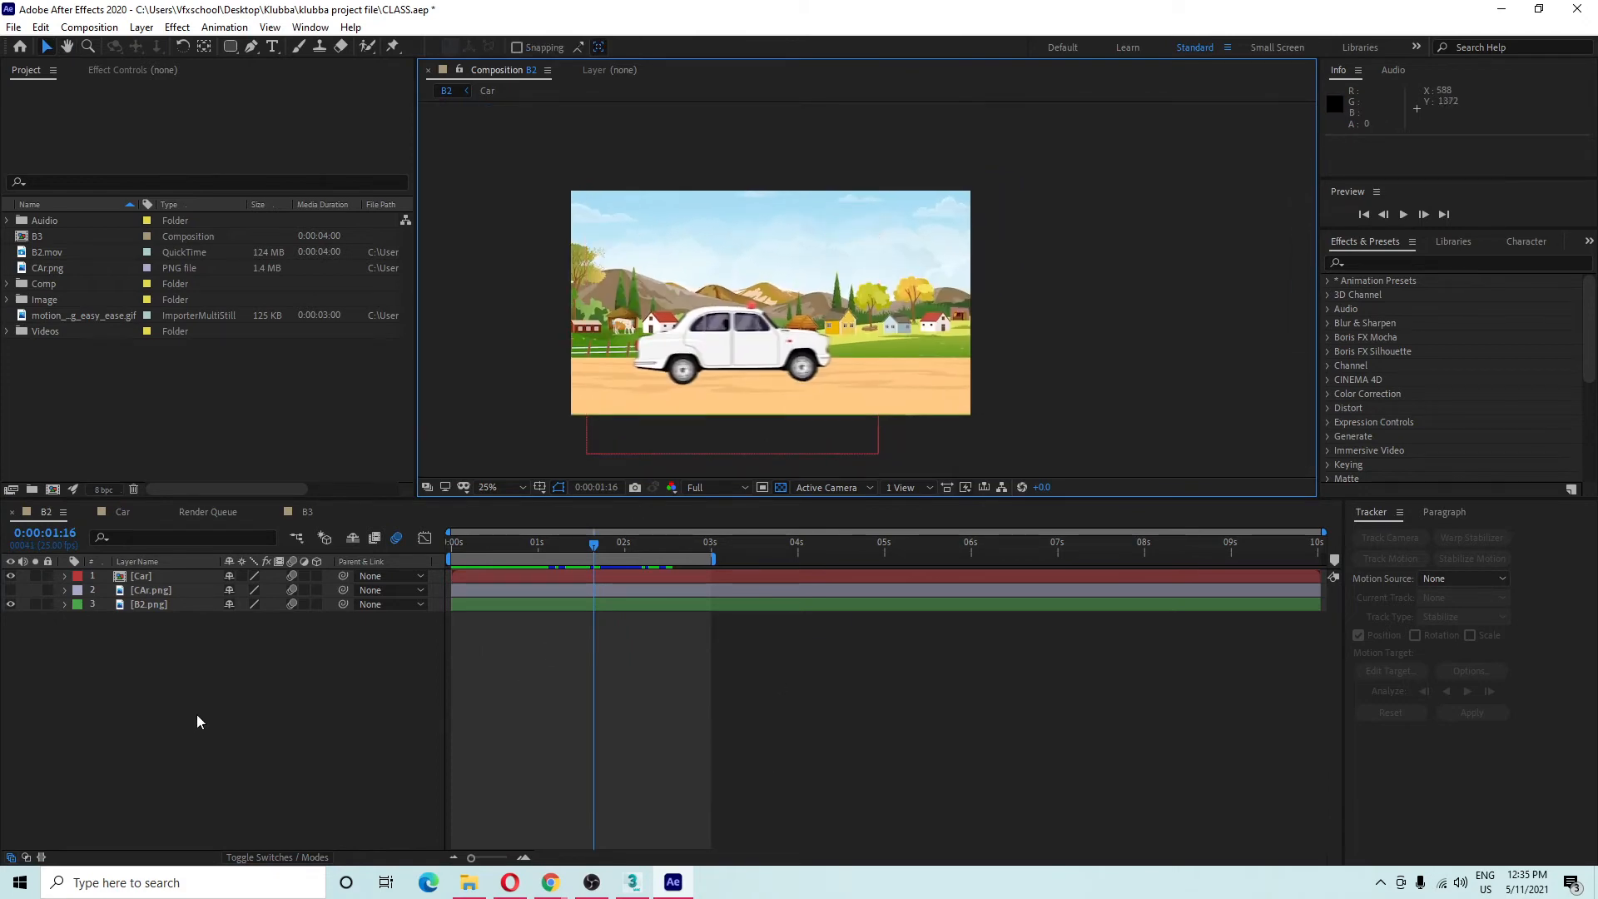
left_click_drag(876, 340, 900, 303)
left_click_drag(1123, 167, 566, 434)
left_click(235, 785)
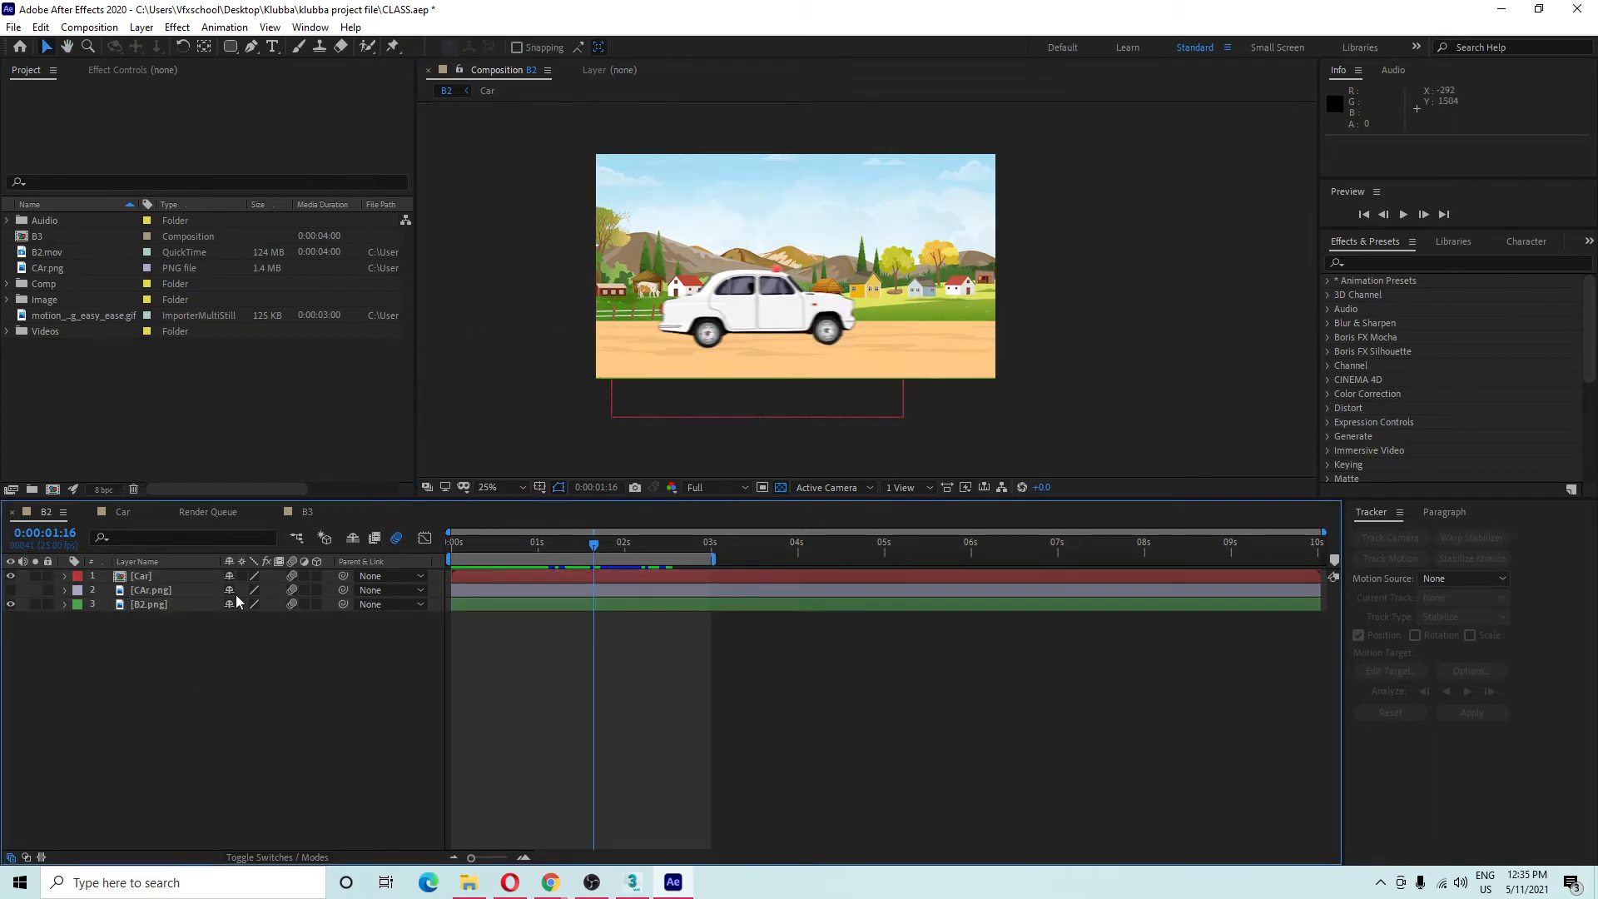
Create Comp 2 with default settings and turn off the transparency grid.
left_click(53, 490)
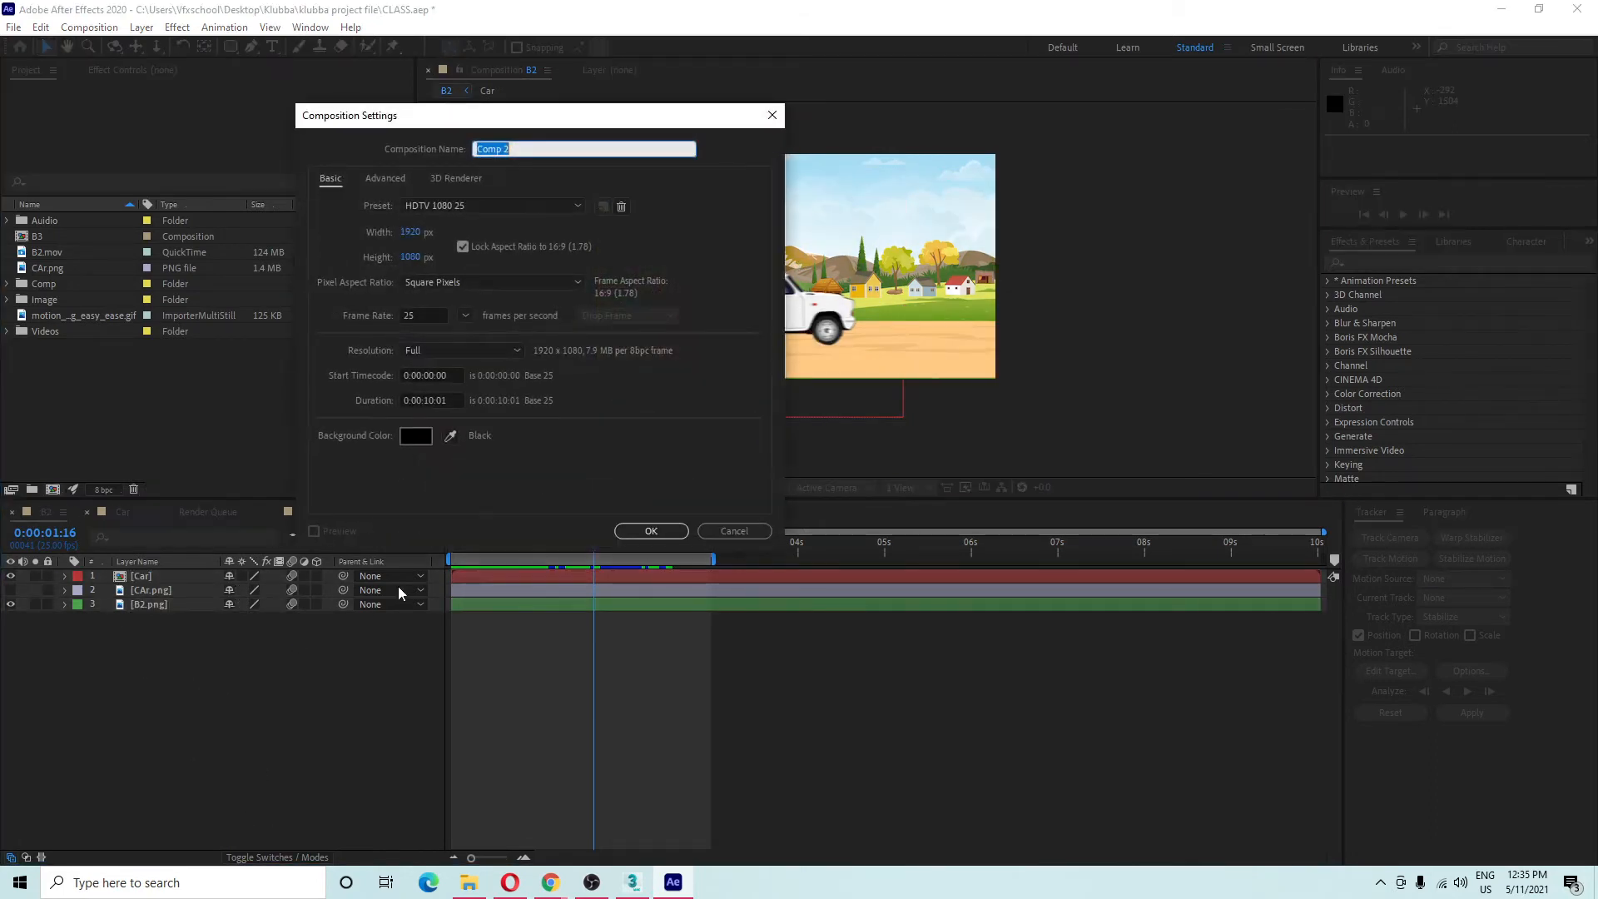
left_click(653, 532)
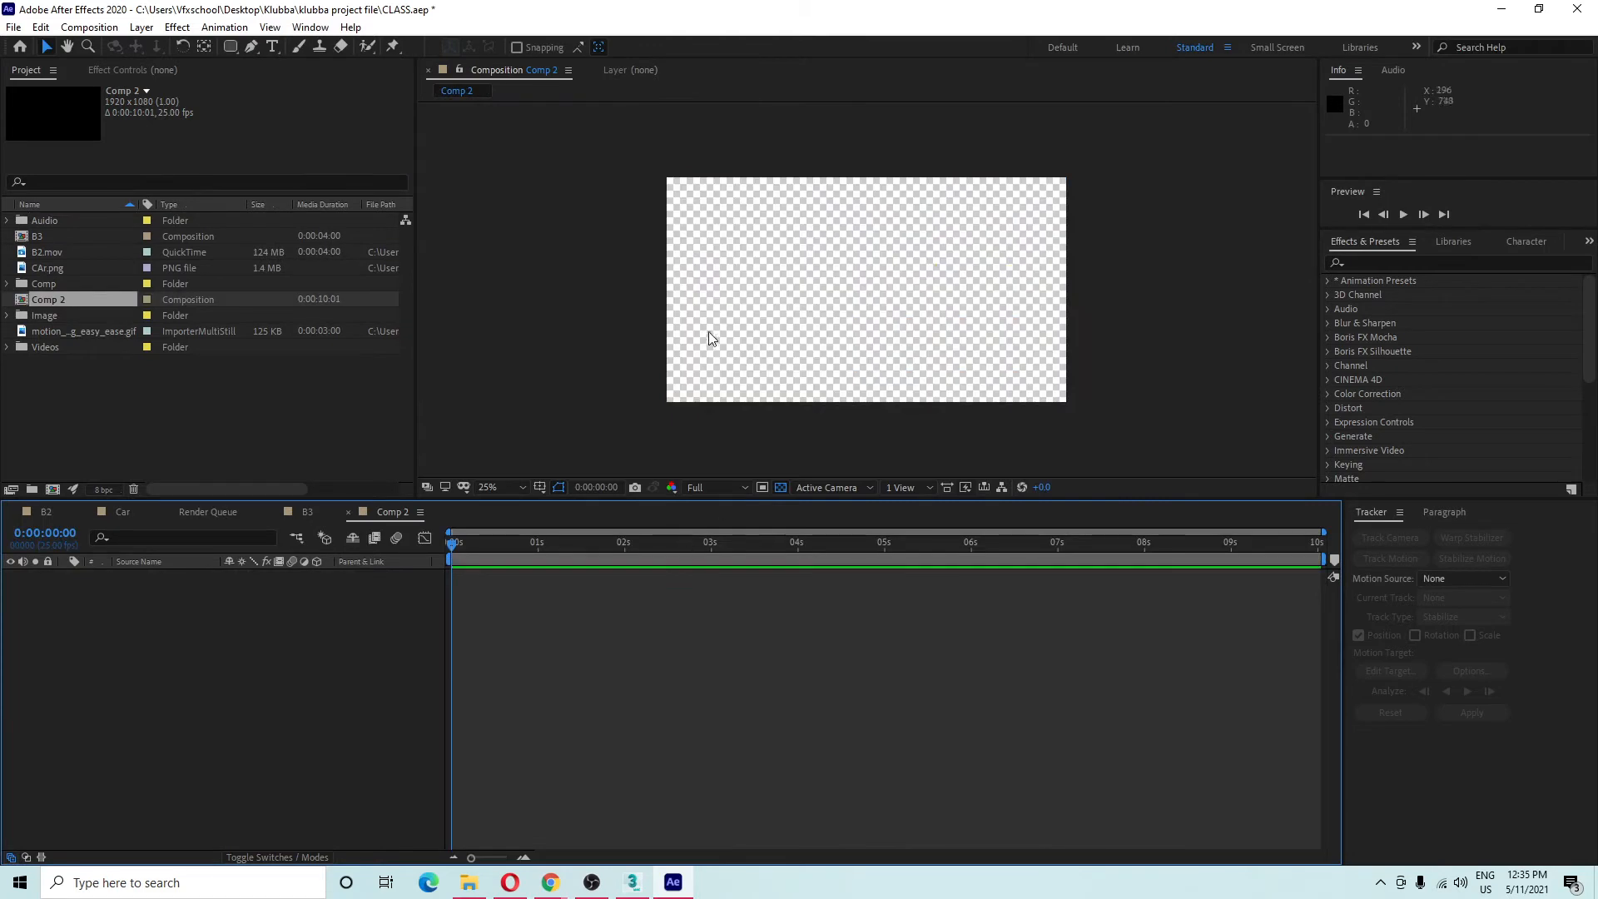
left_click(780, 486)
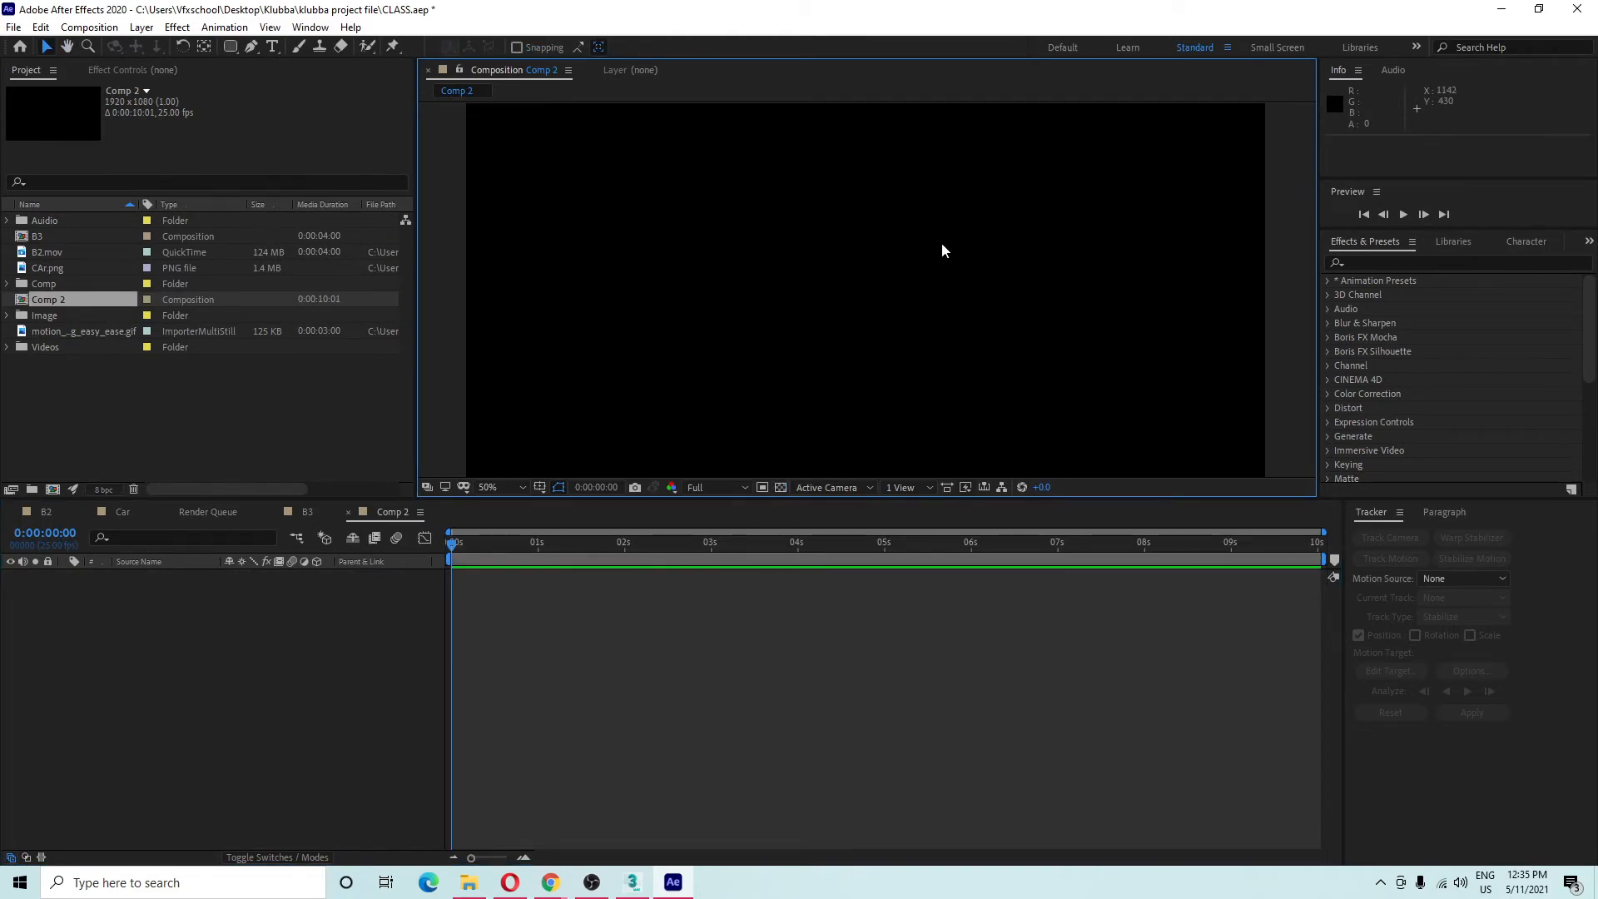
scroll(818, 289, "down", 2)
right_click(162, 598)
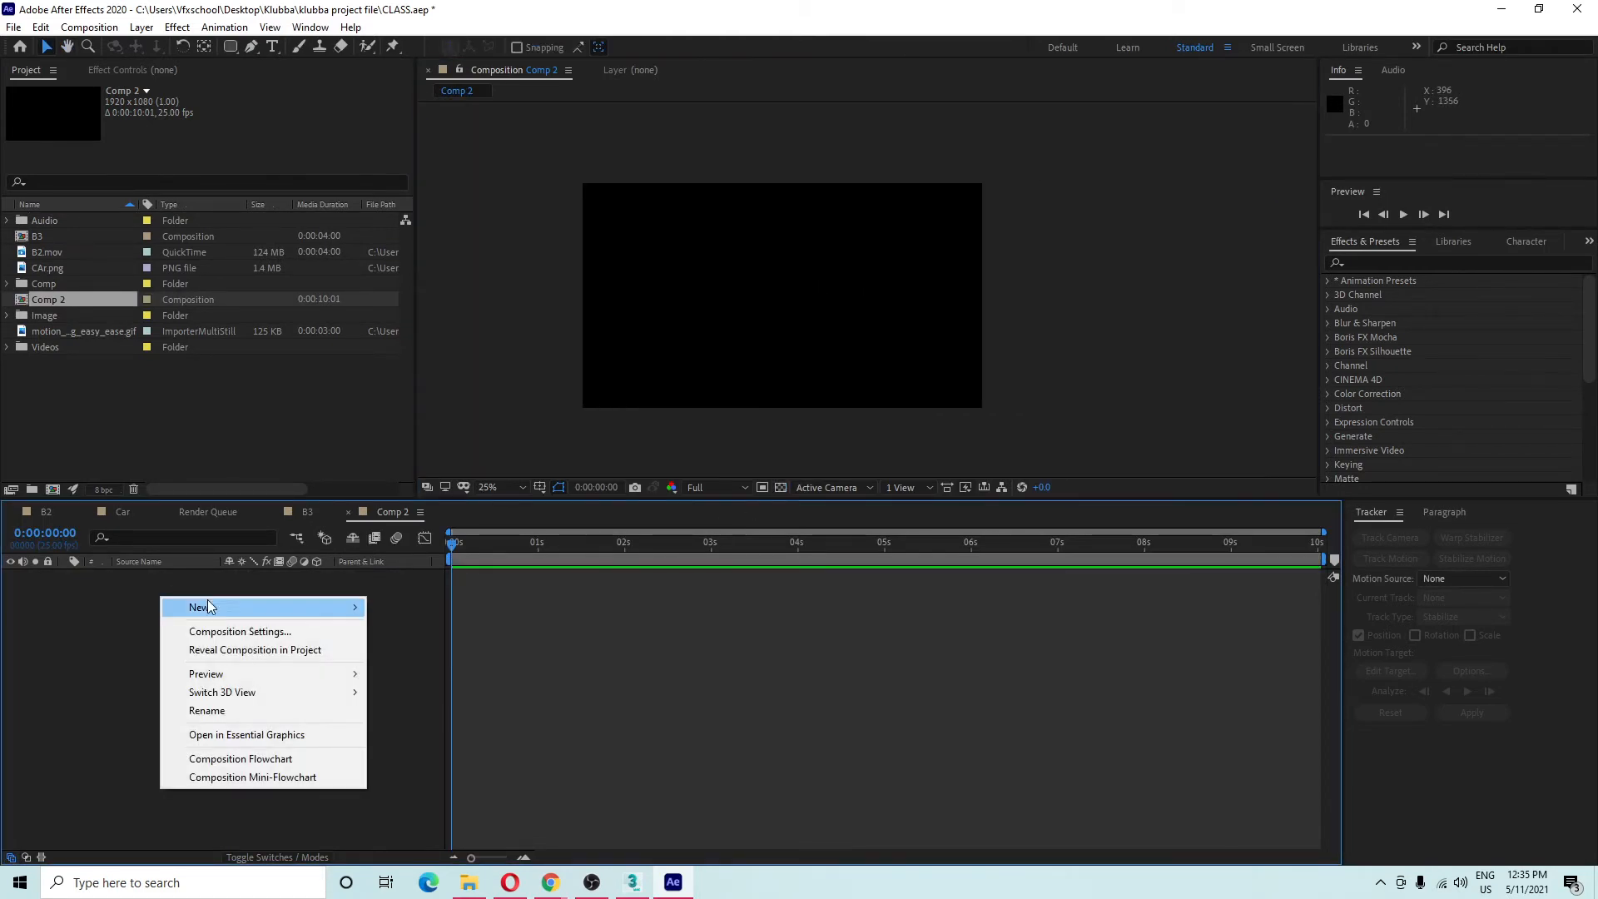
mouse_move(209, 614)
left_click(98, 590)
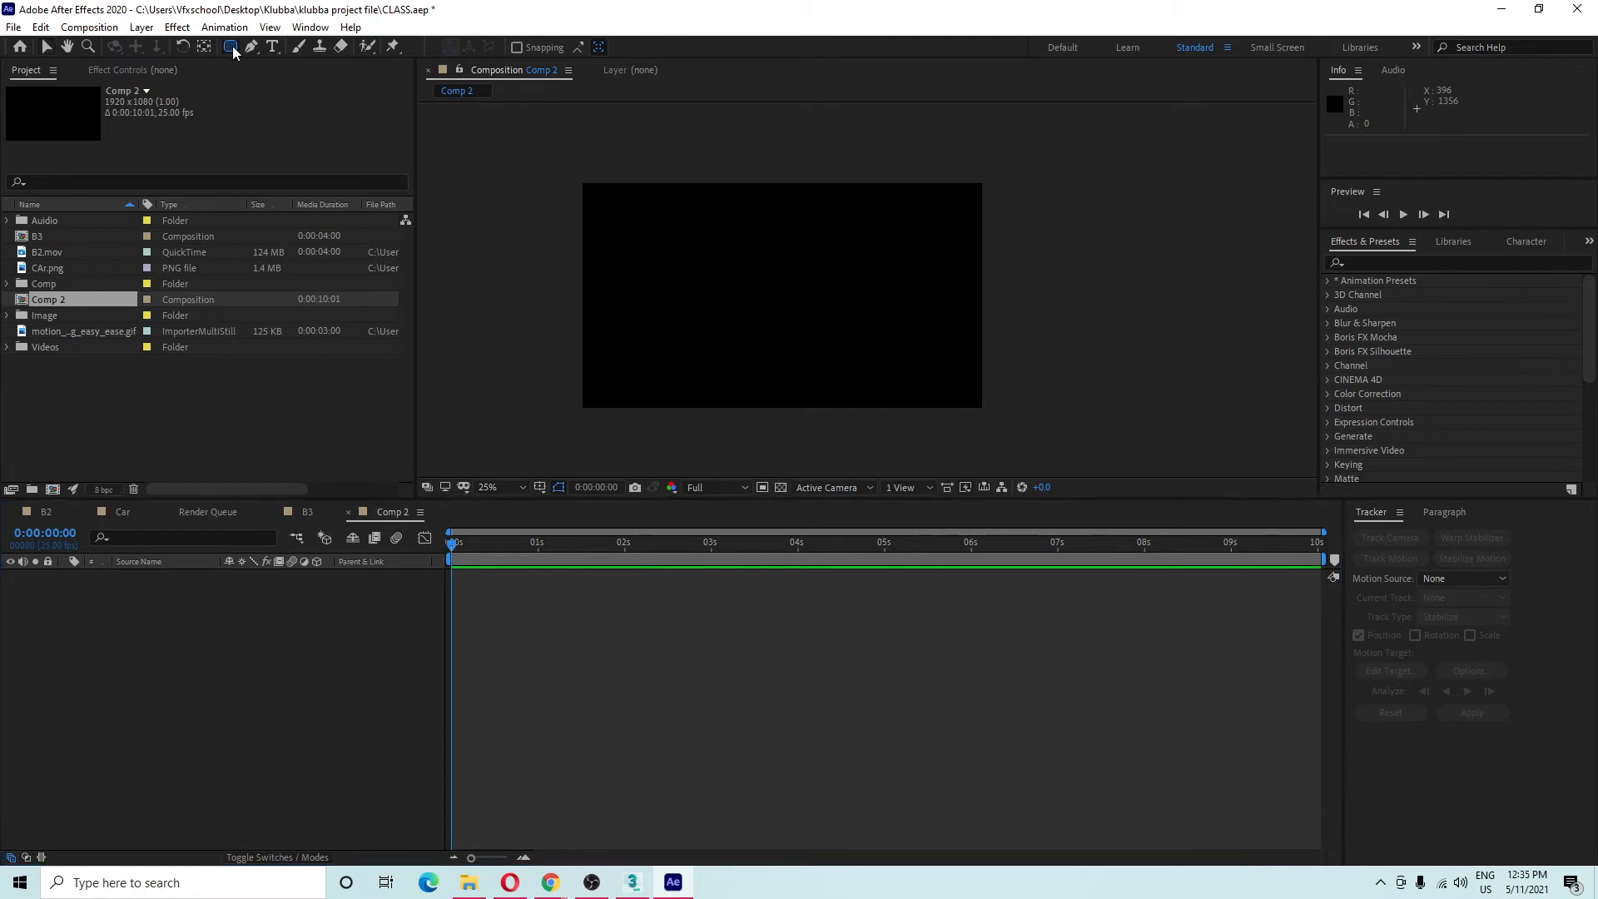
Draw a circle near the top of Comp 2 and centre its anchor point.
mouse_move(232, 47)
left_mouse_down()
mouse_move(283, 56)
mouse_move(294, 93)
left_mouse_up()
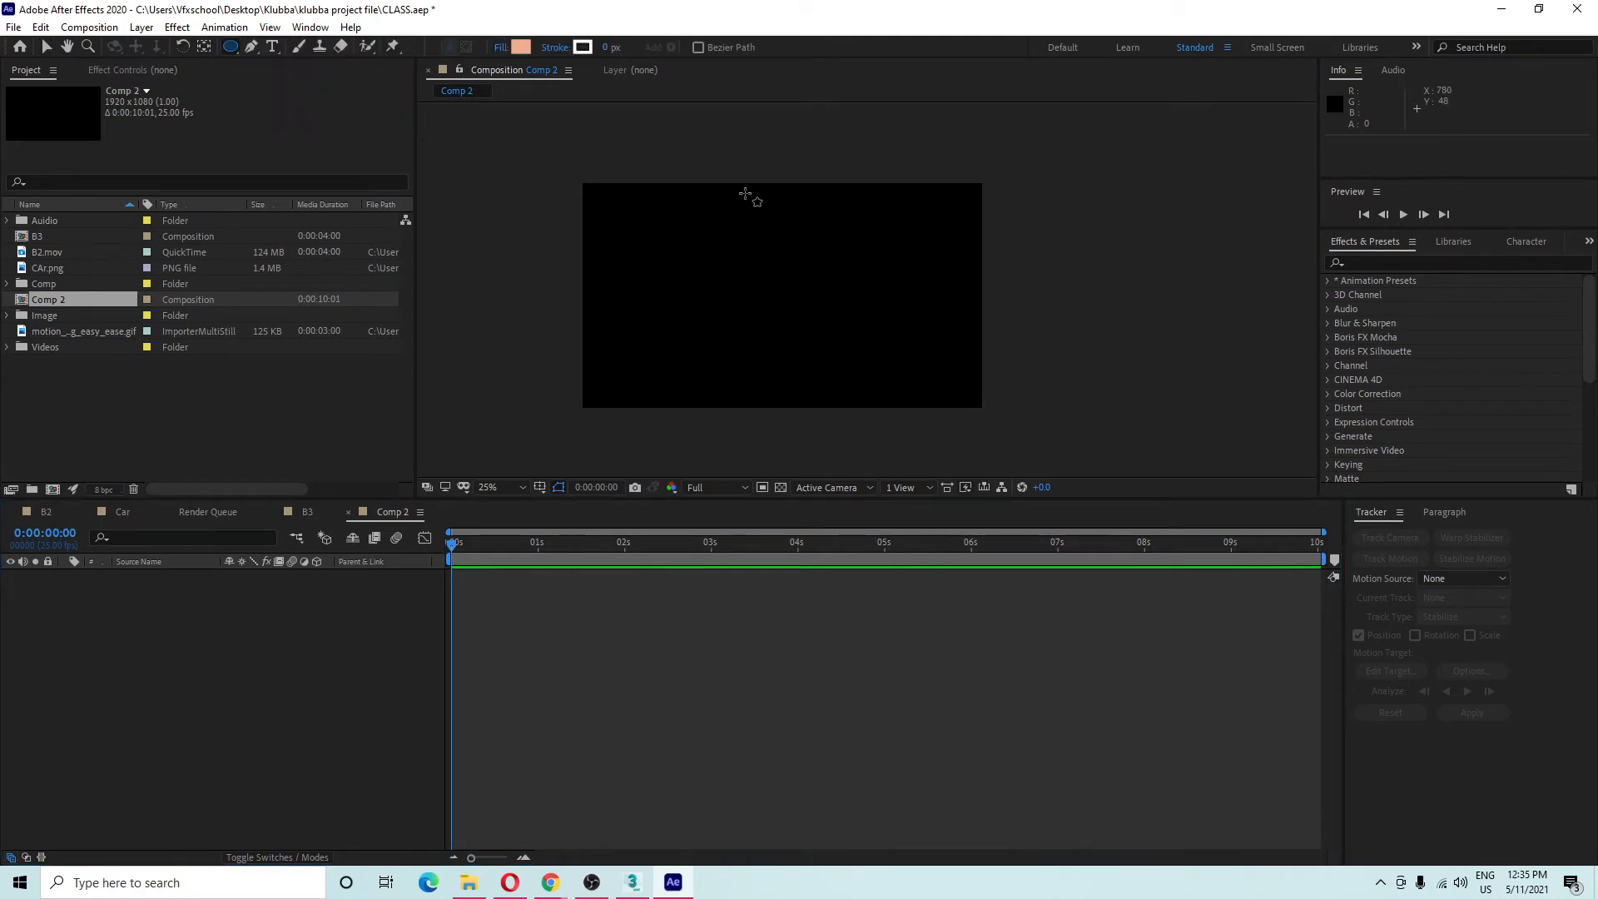
left_click_drag(745, 193, 791, 240)
key("Caps_Lock")
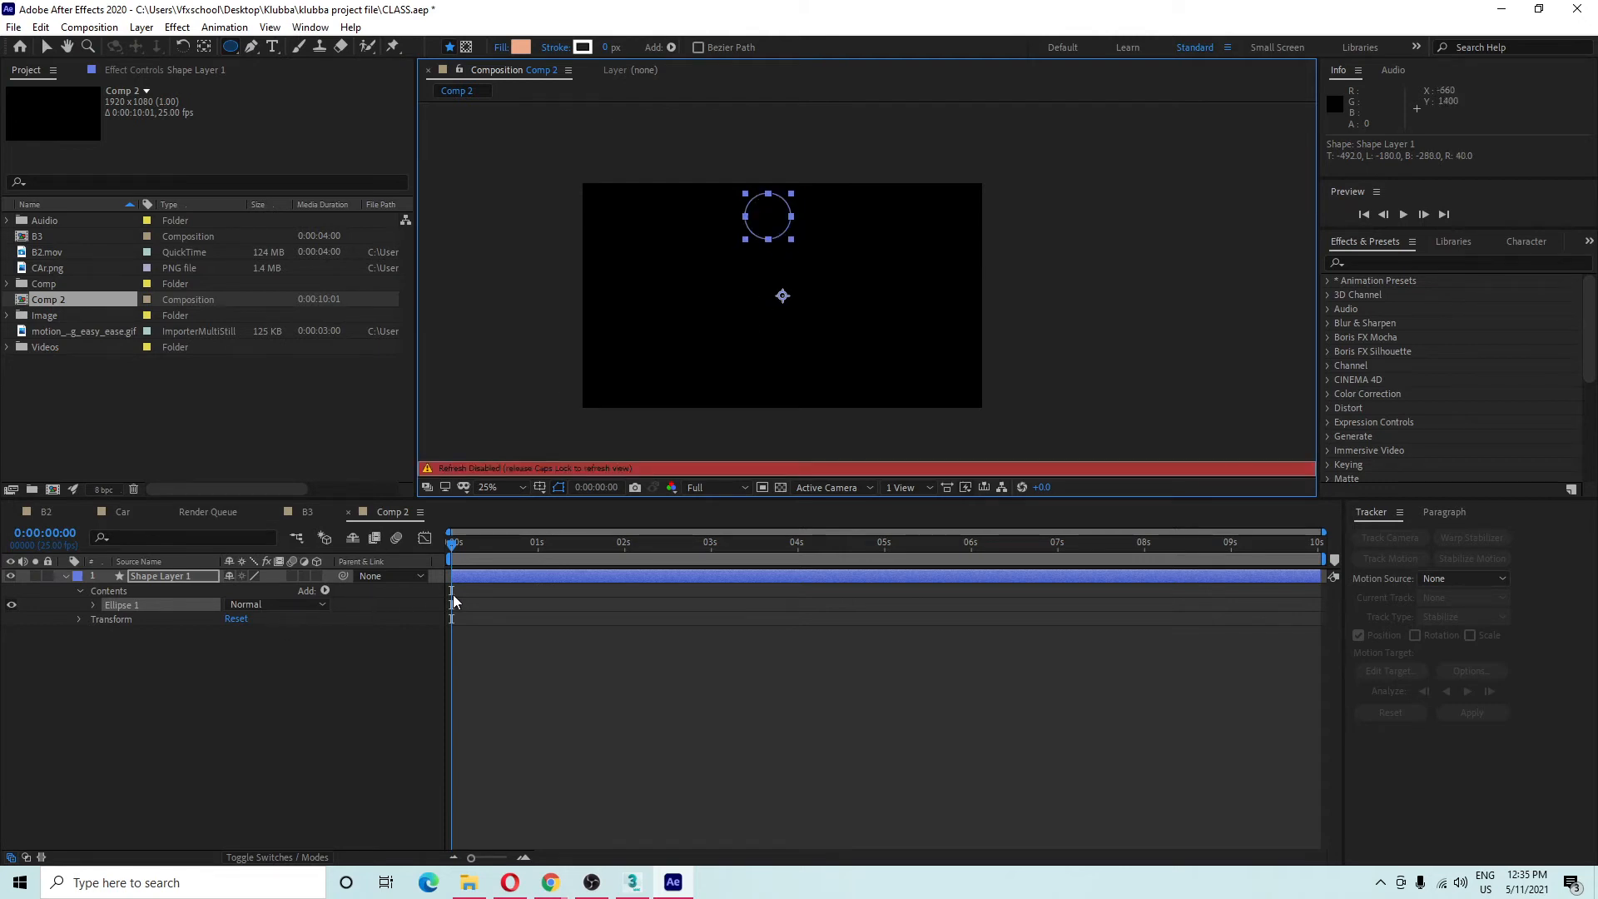
key("Caps_Lock")
left_click(293, 665)
left_click(178, 575)
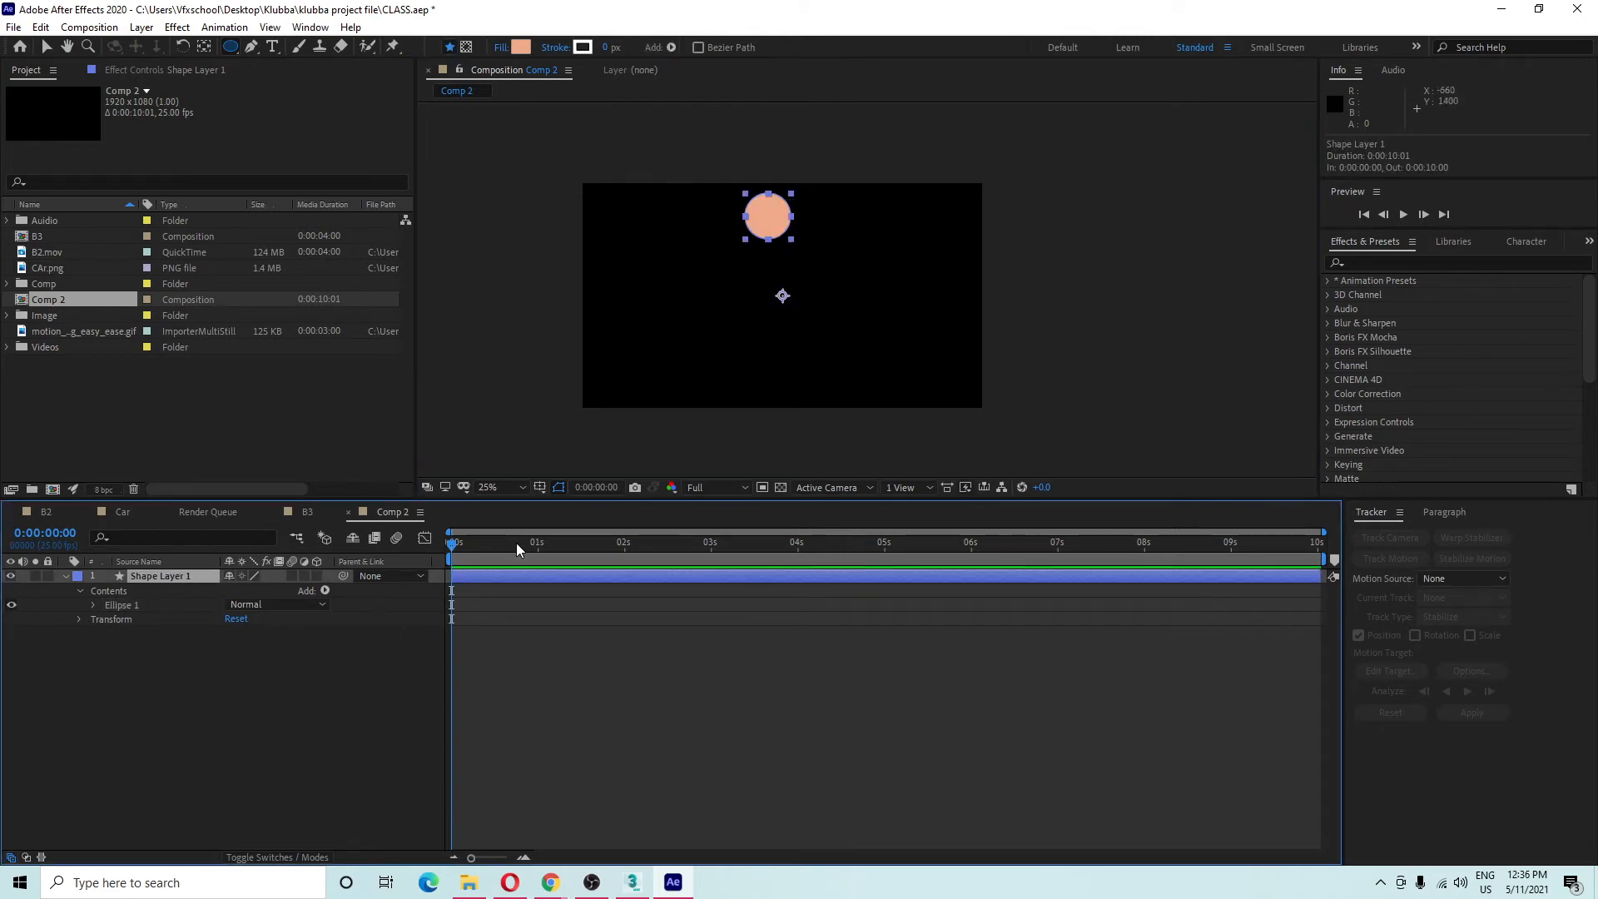
key("ctrl+alt+Home")
Select the circle's layer, try moving it down, then show and keyframe its Position.
left_click(47, 46)
left_click(250, 739)
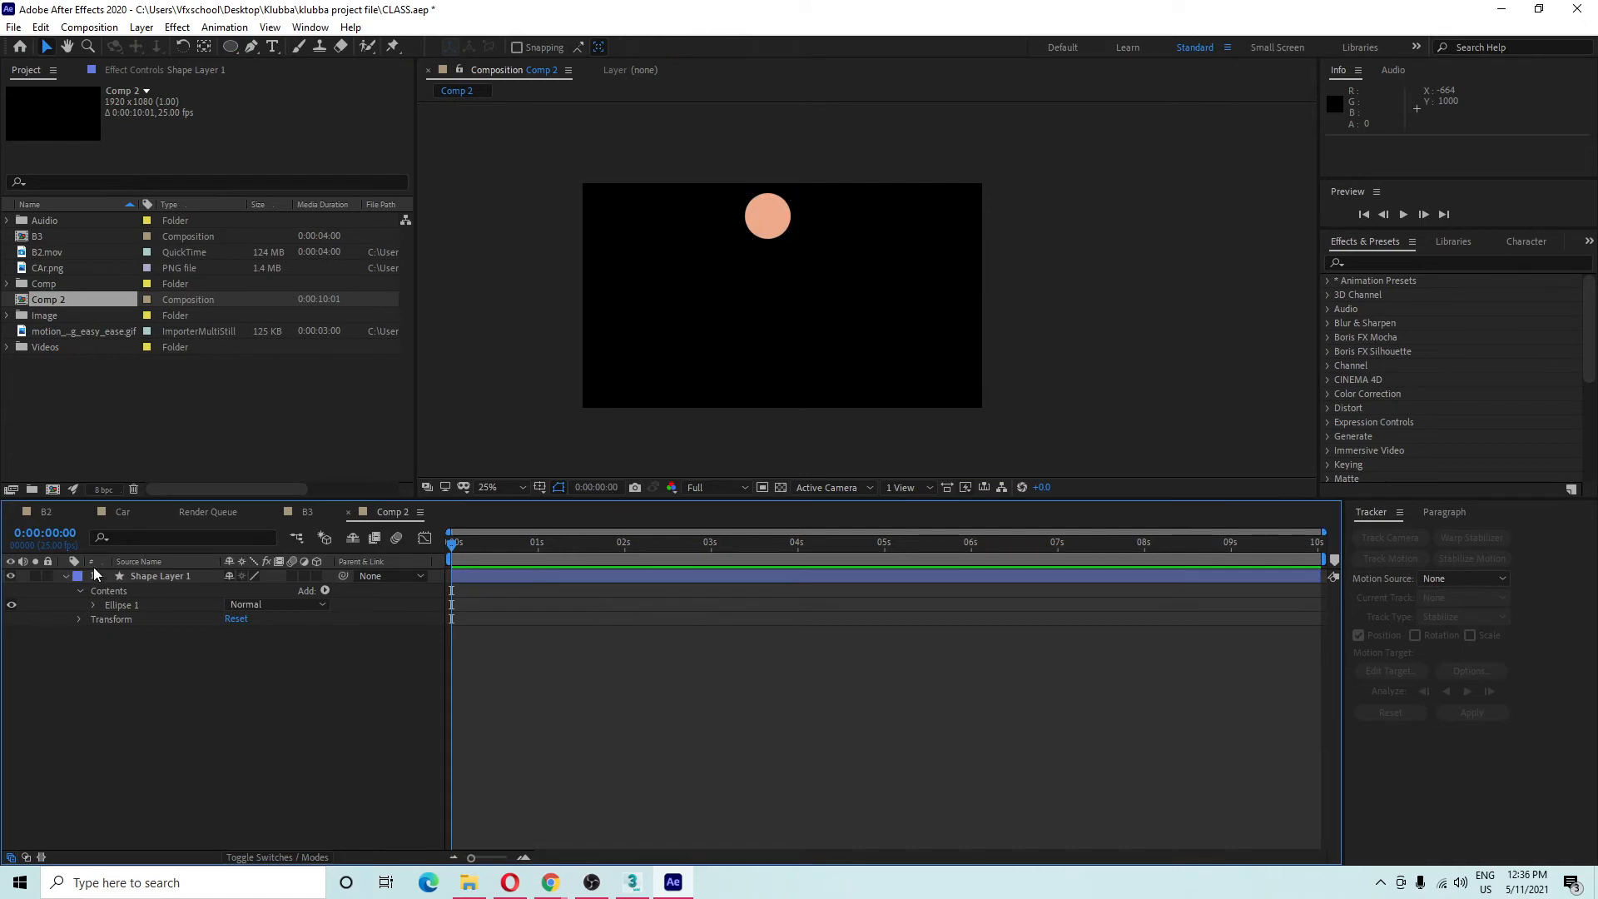
left_click(132, 581)
left_click(66, 577)
left_click(190, 588)
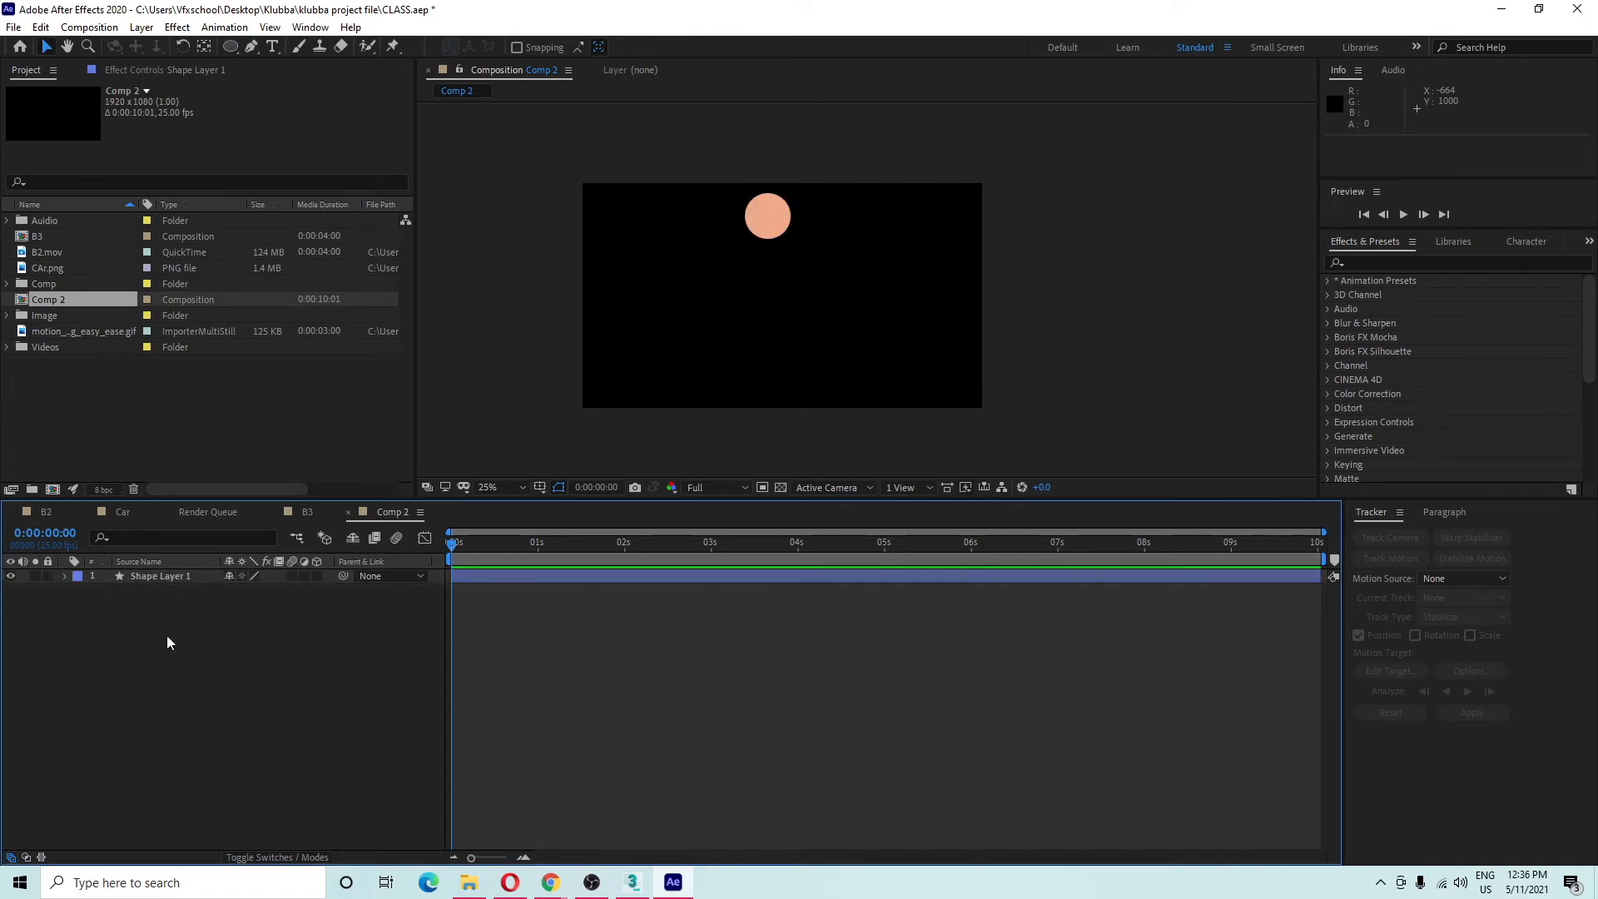
left_click(160, 578)
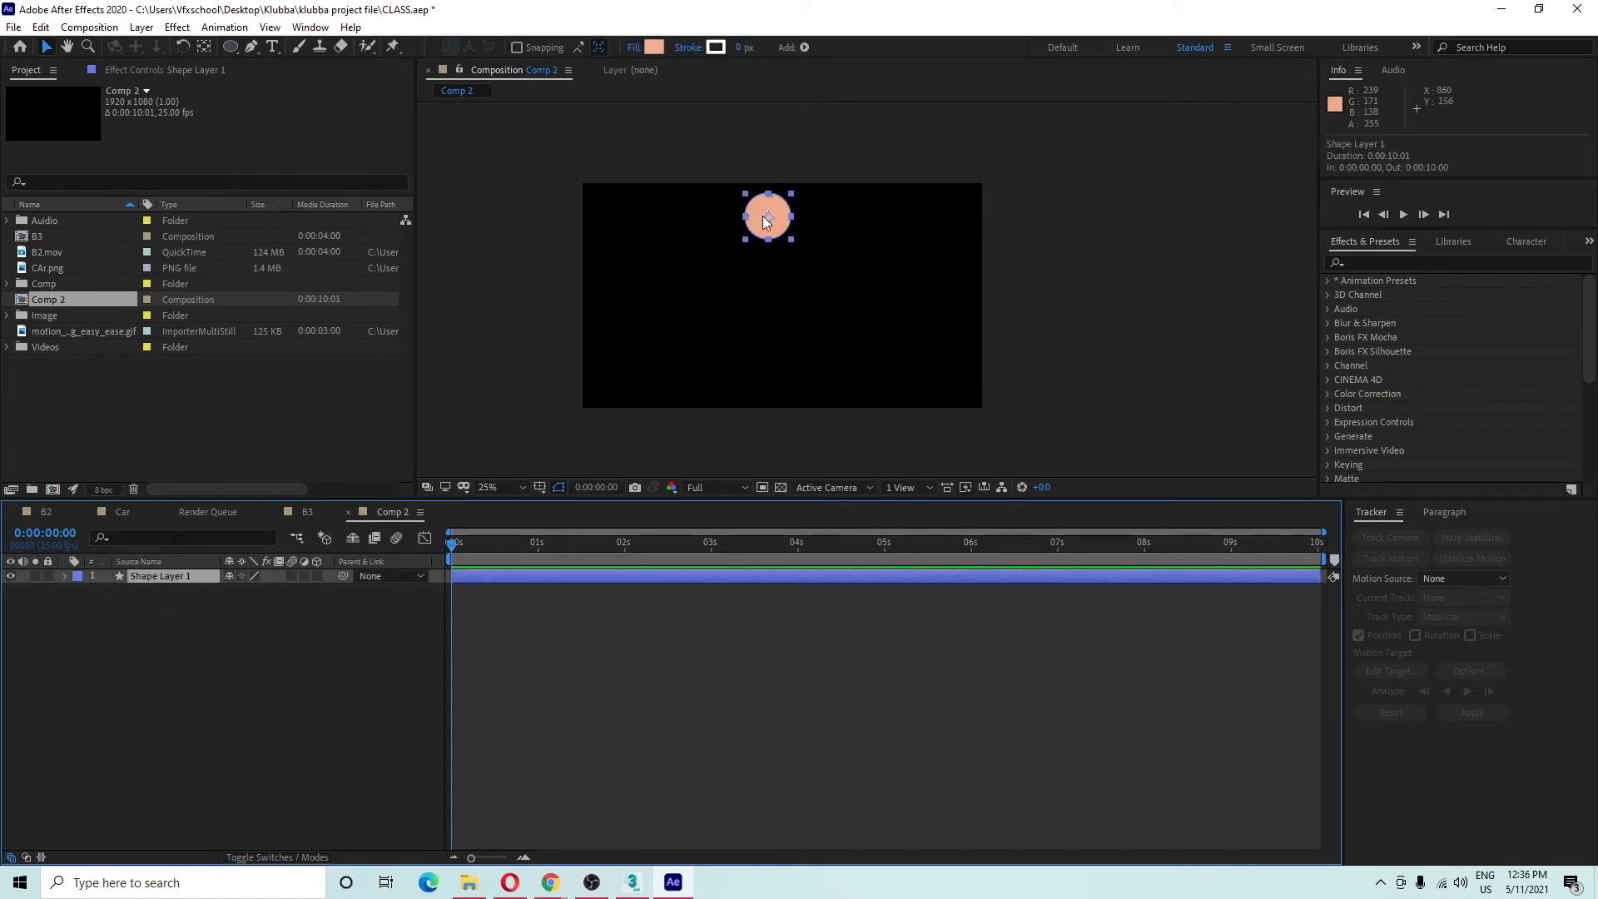
left_click_drag(765, 219, 760, 253)
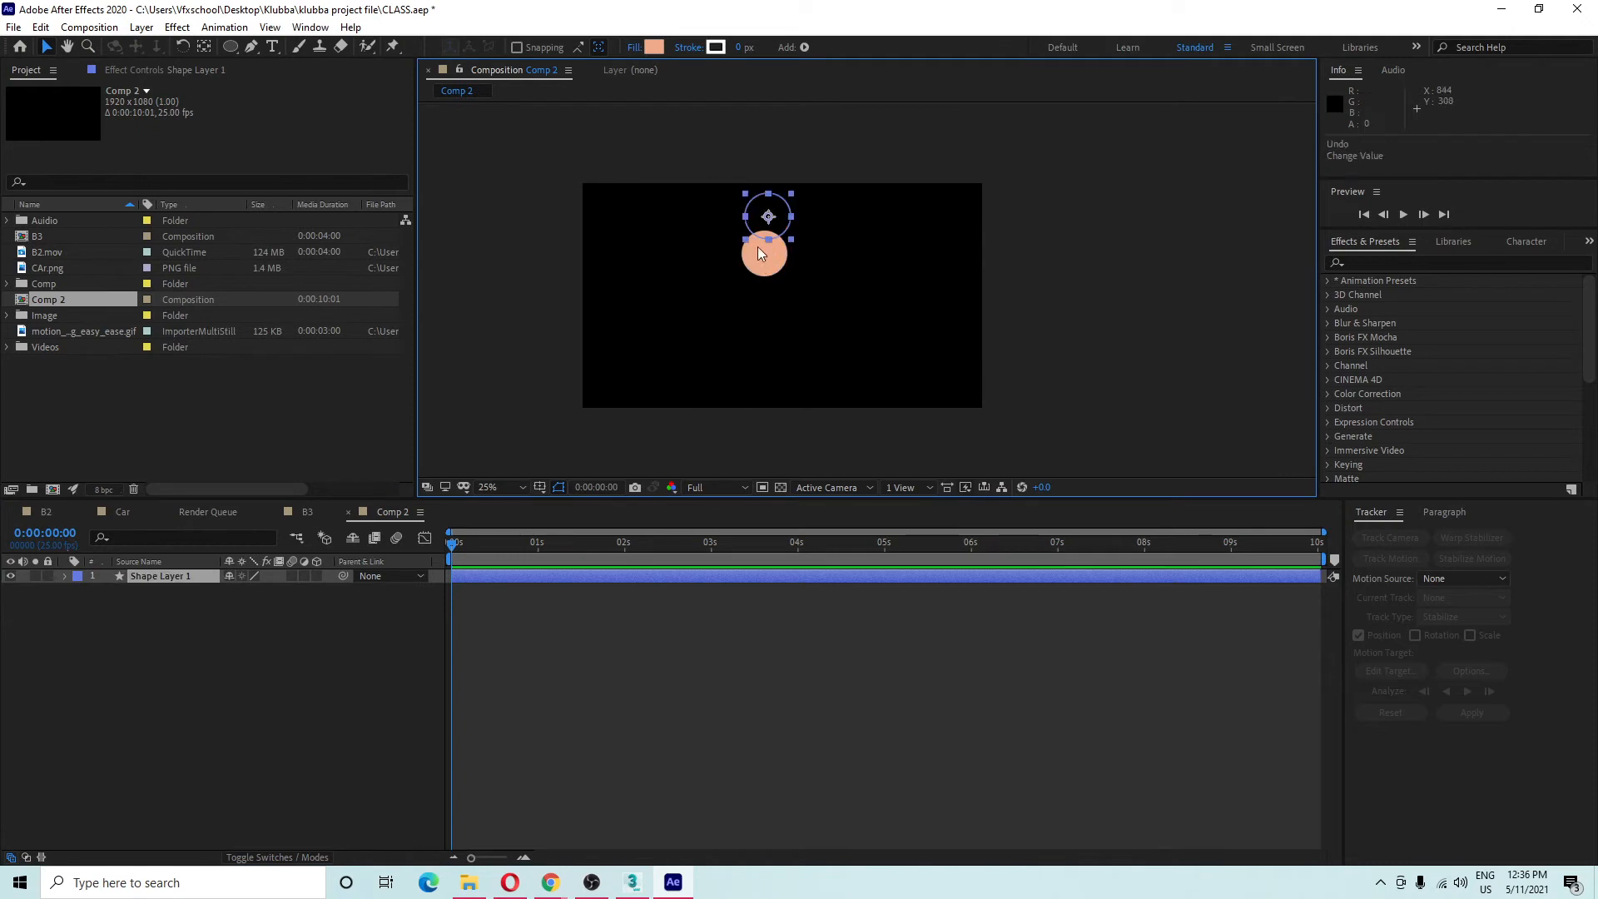
key("p")
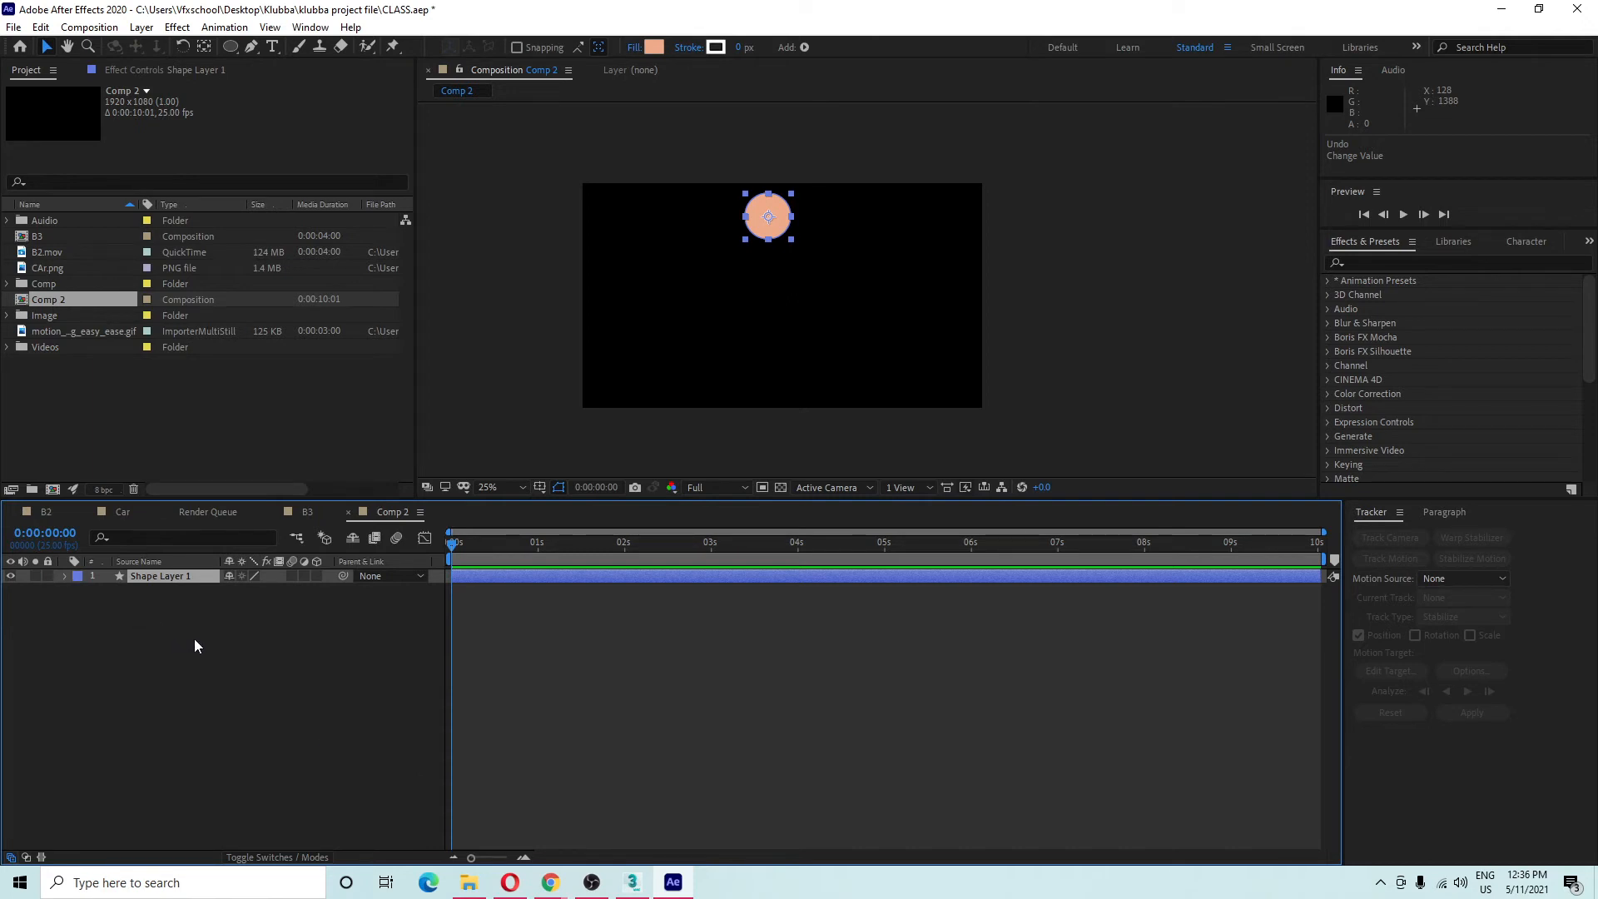
key("alt+shift+p")
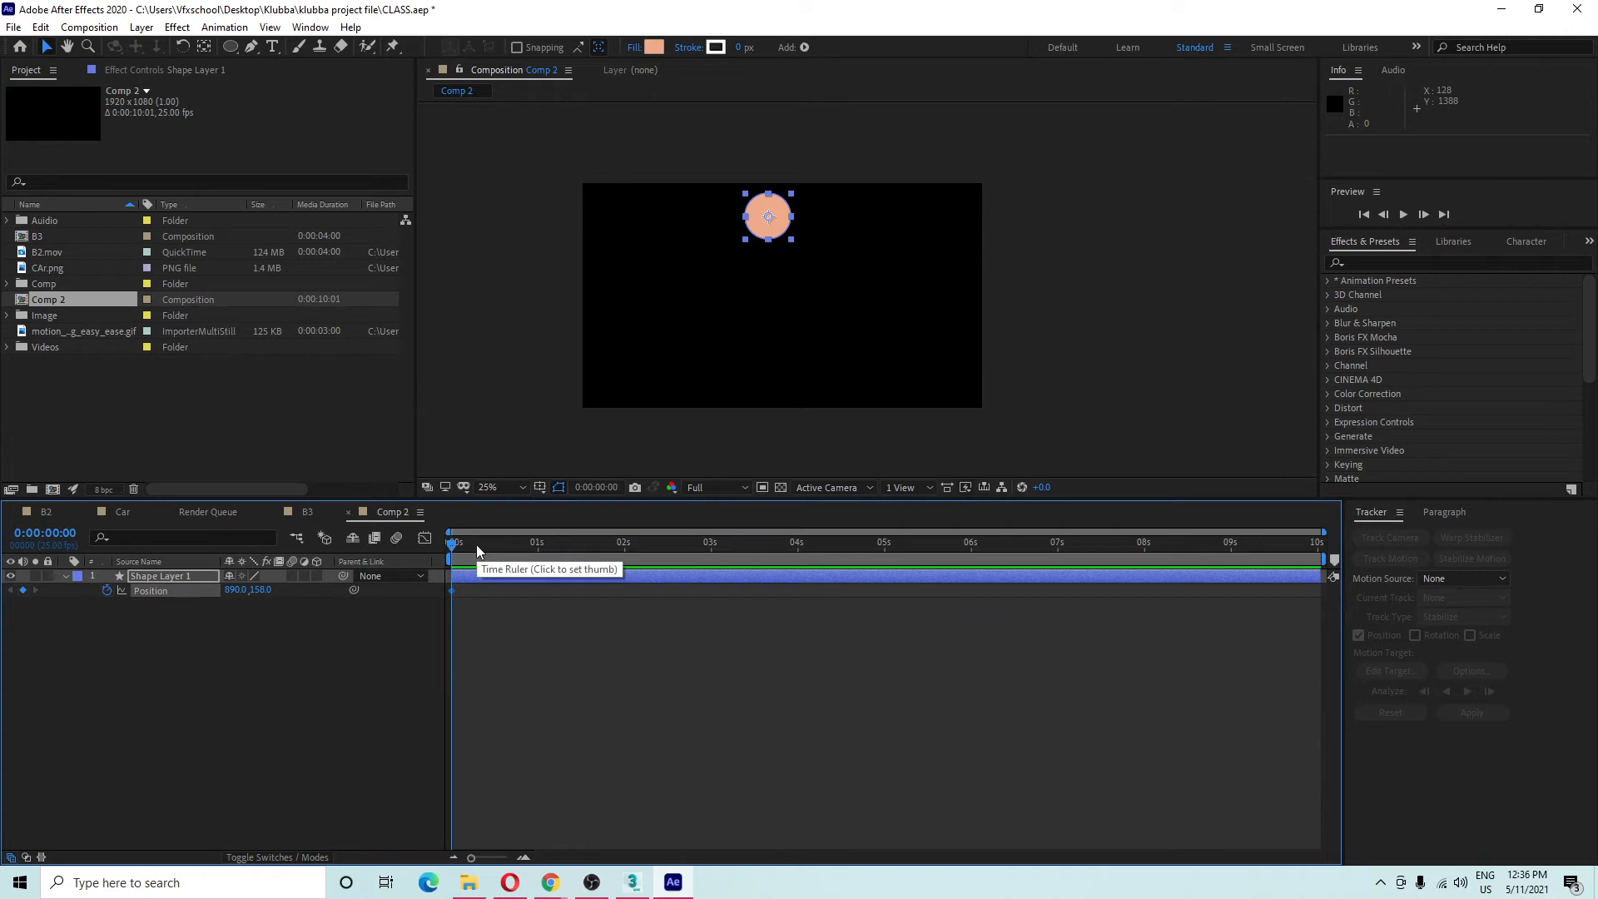
At frame 10, drag the circle down to near the bottom (890,858), creating a Position keyframe.
key("shift+Page_Down")
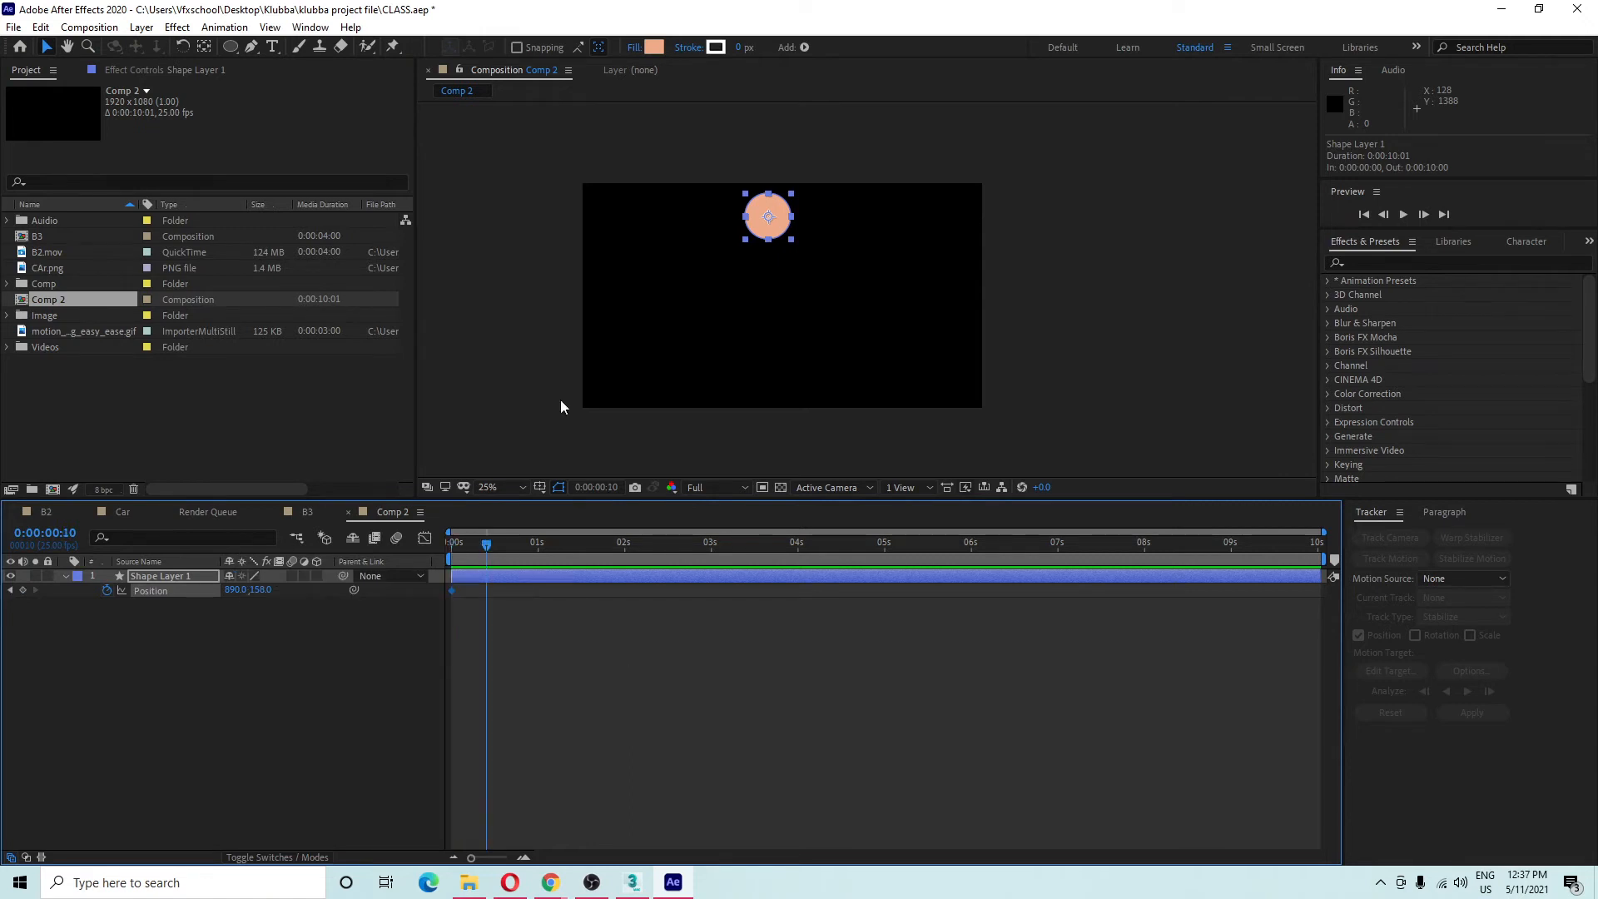
left_click_drag(779, 224, 777, 367)
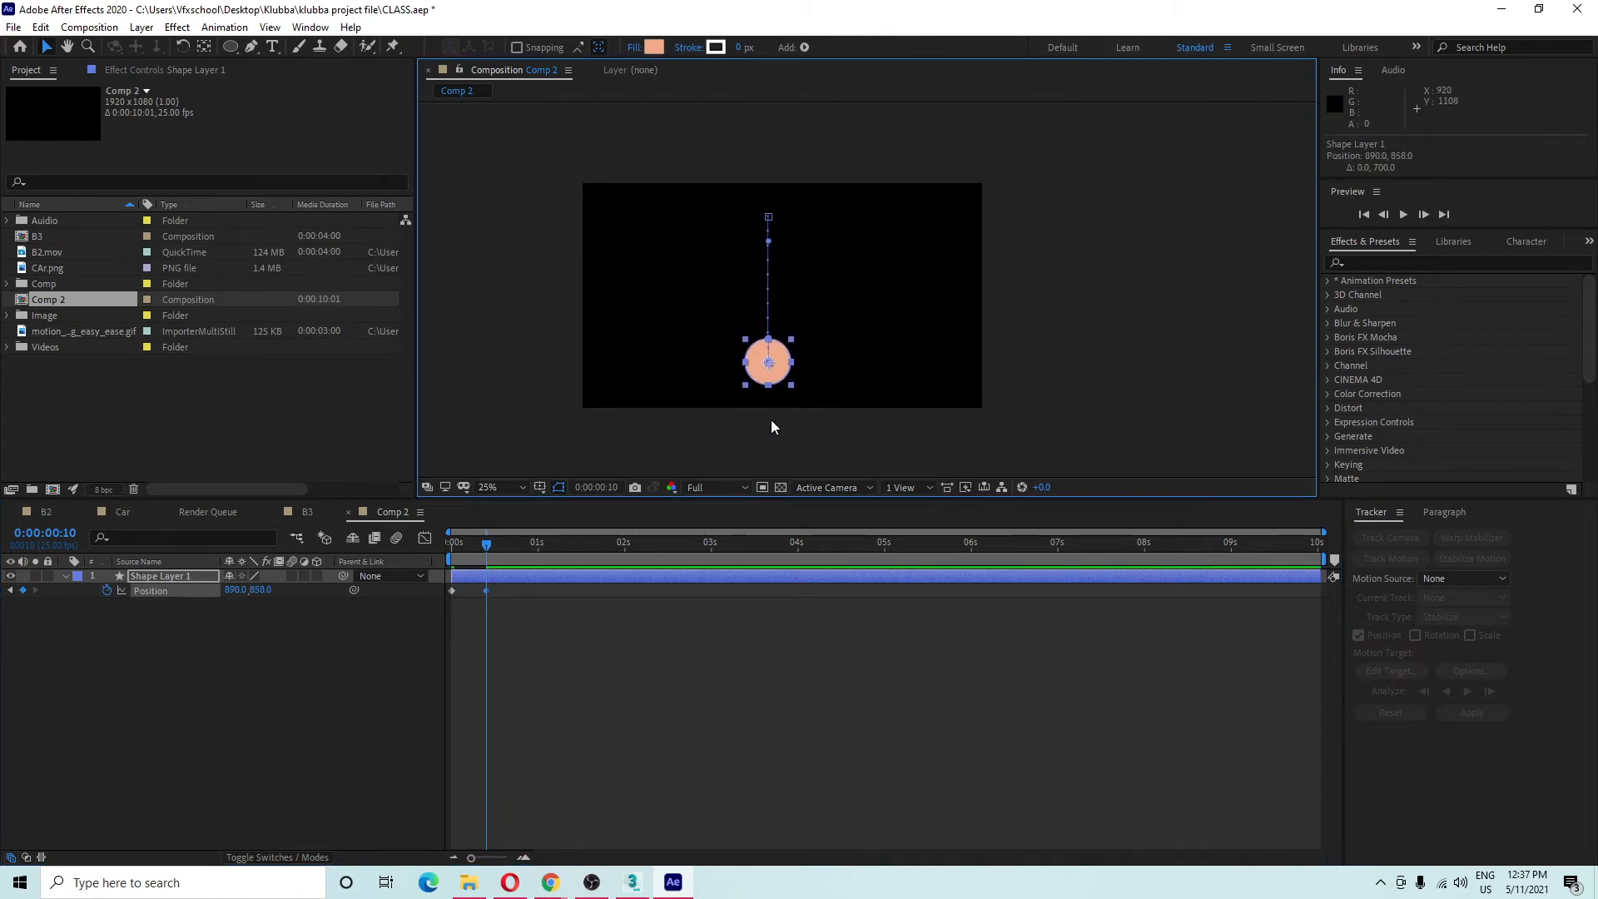
left_click(306, 667)
left_click_drag(230, 47, 294, 48)
Draw a wide dark green (#276105) ground rectangle along the bottom and stack the ball layer above it.
mouse_move(547, 398)
left_mouse_down()
mouse_move(1024, 460)
mouse_move(1038, 448)
left_mouse_up()
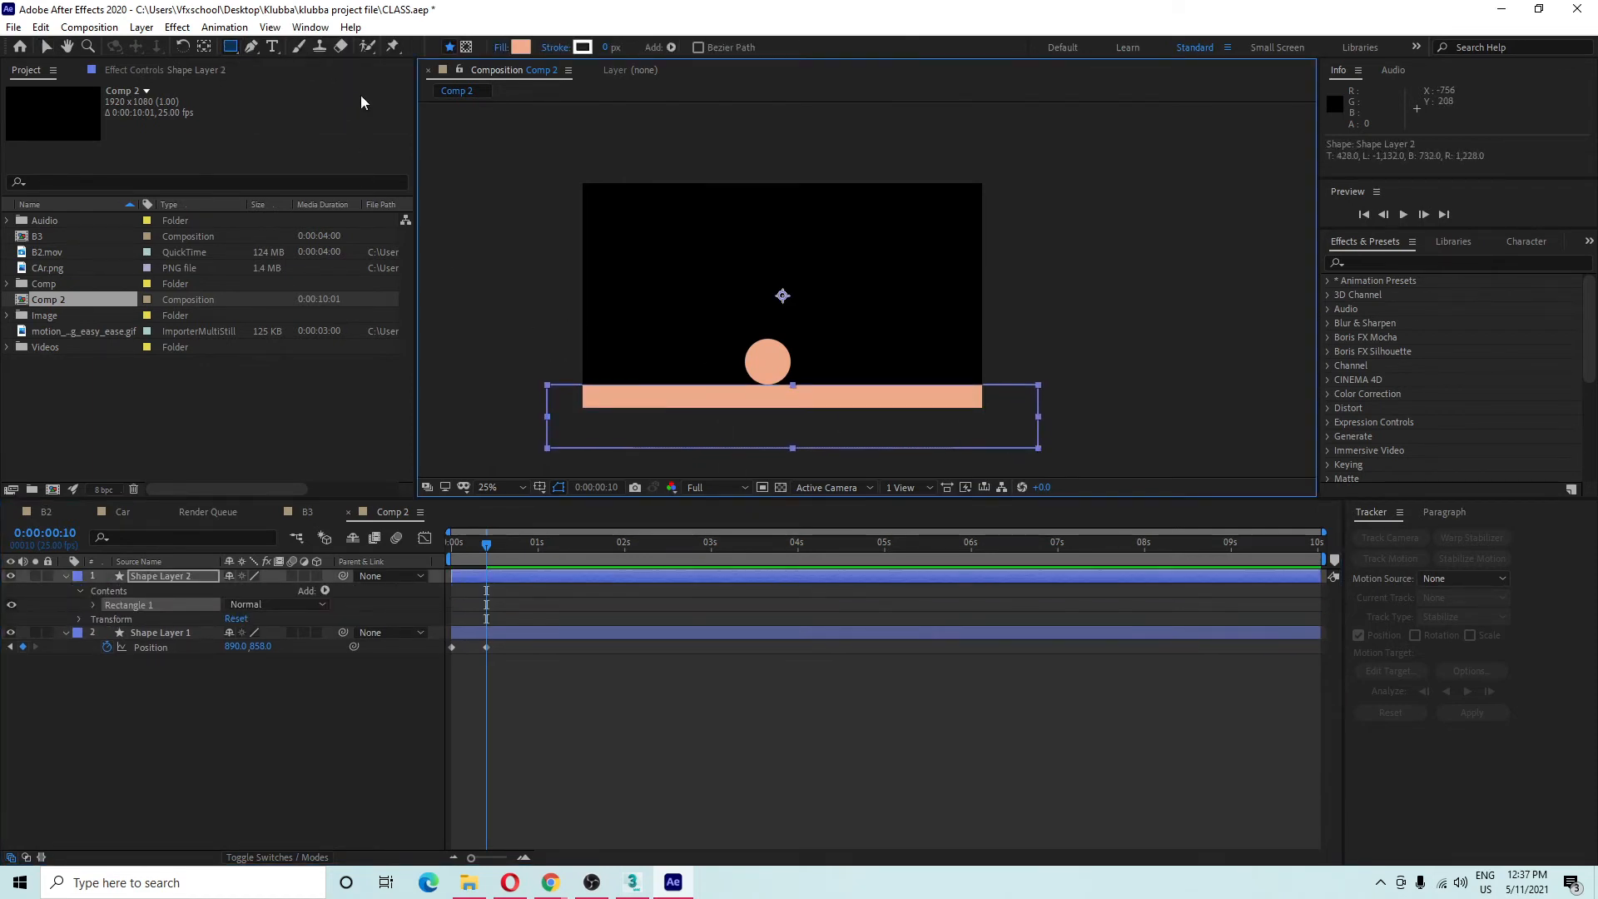
left_click(520, 48)
left_click_drag(649, 666, 720, 704)
left_click(878, 560)
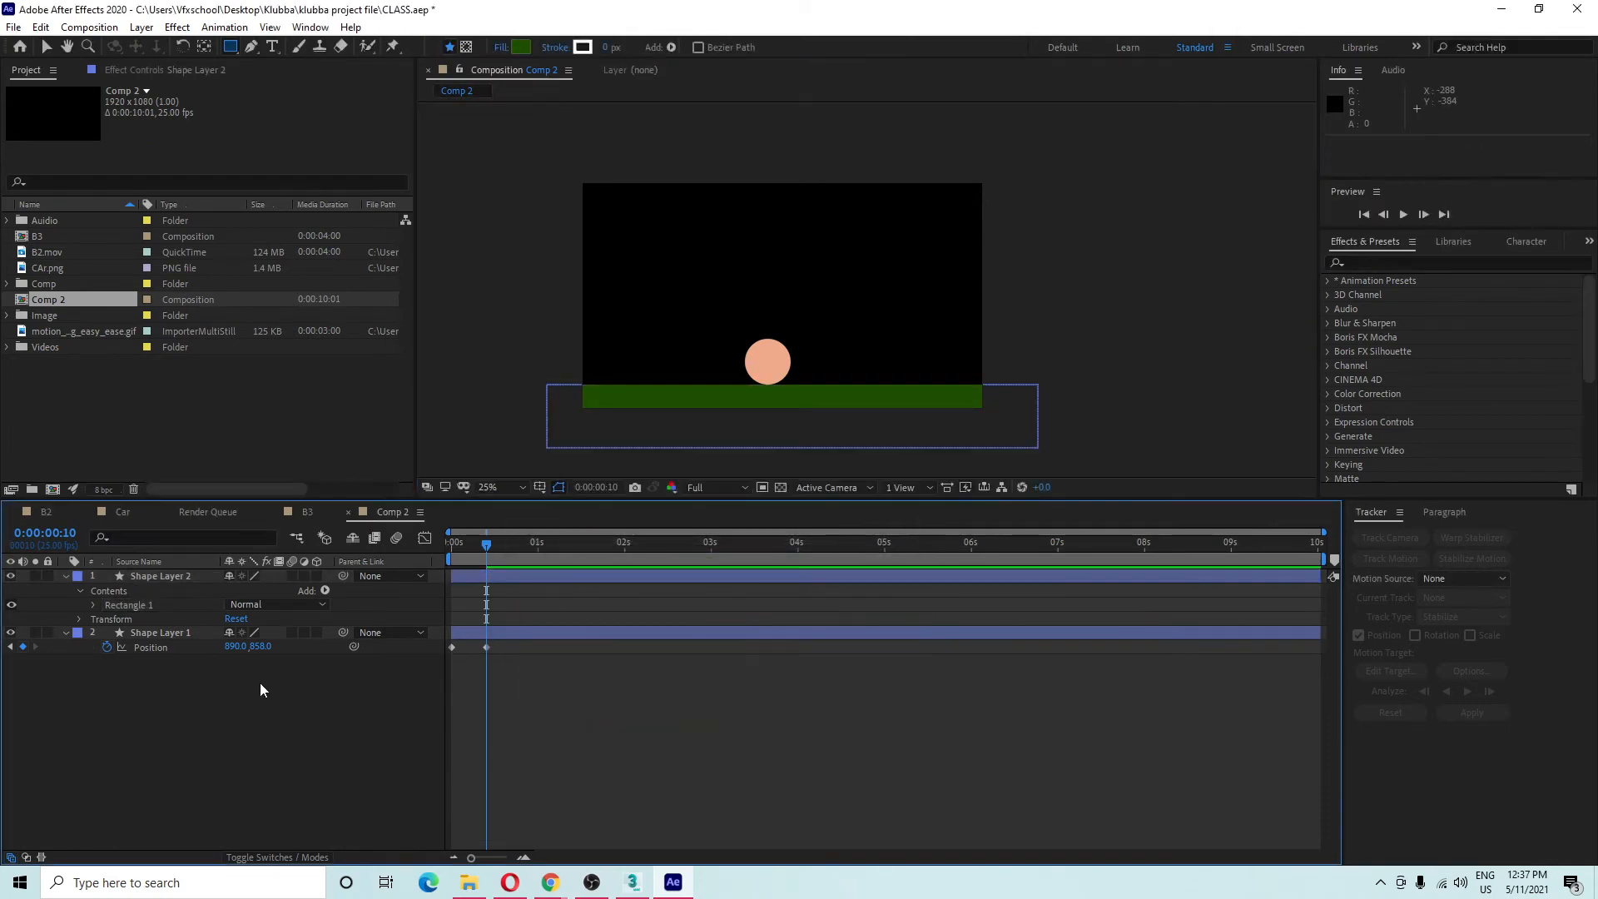
left_click(162, 580)
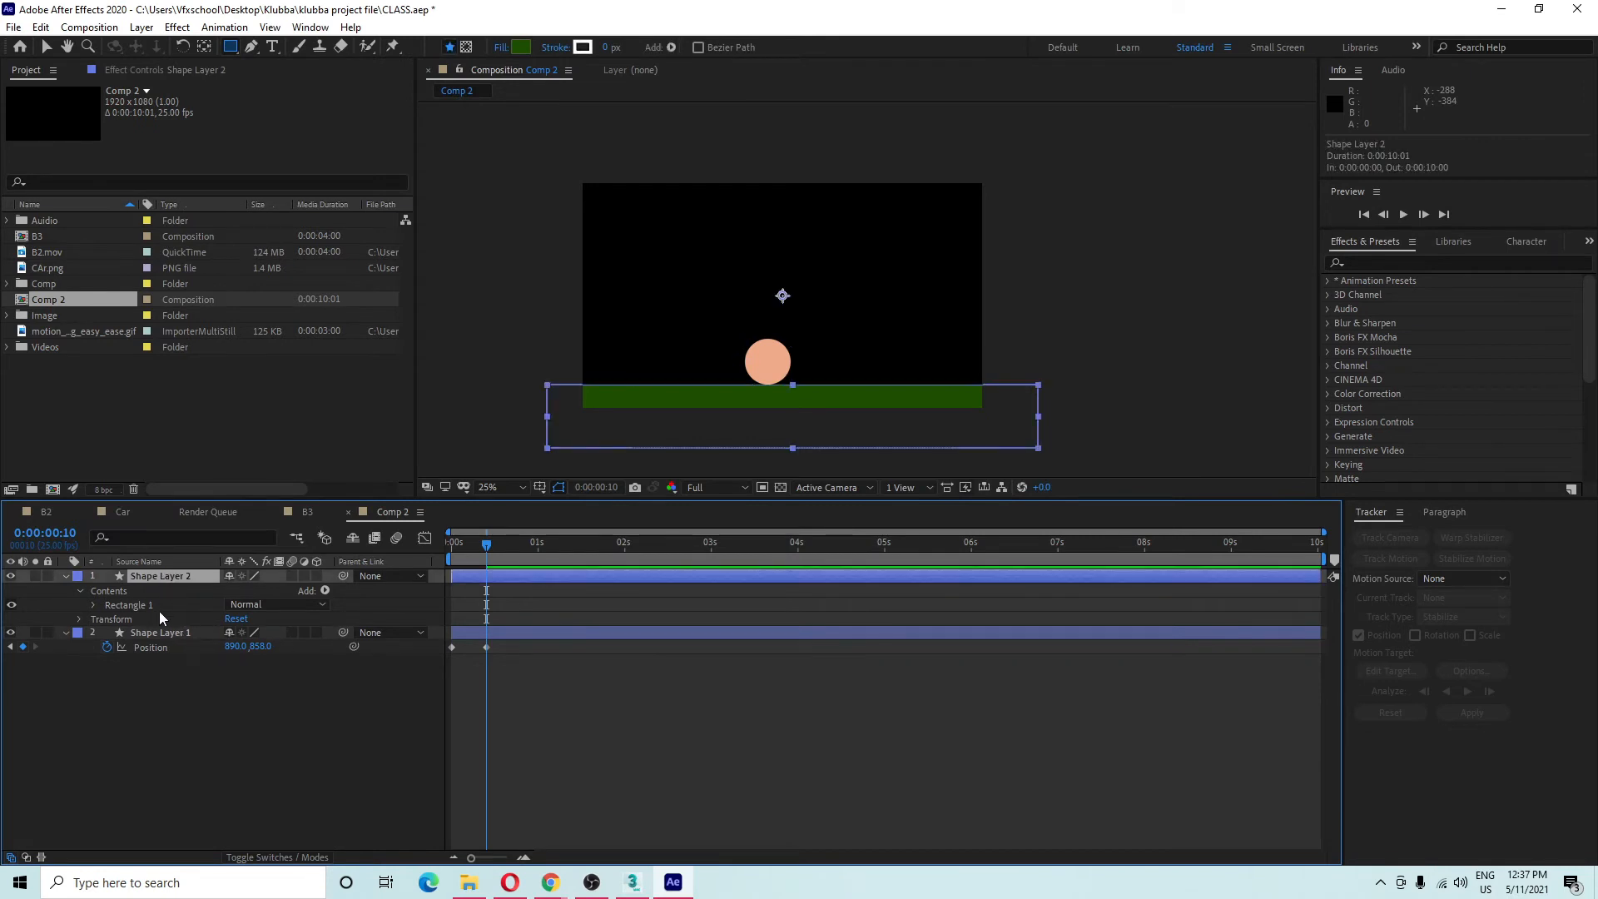
left_click_drag(162, 632, 170, 572)
Lock the ground layer Shape Layer 2, then reselect the ball layer with the Selection tool.
left_click(160, 576)
left_click(158, 605)
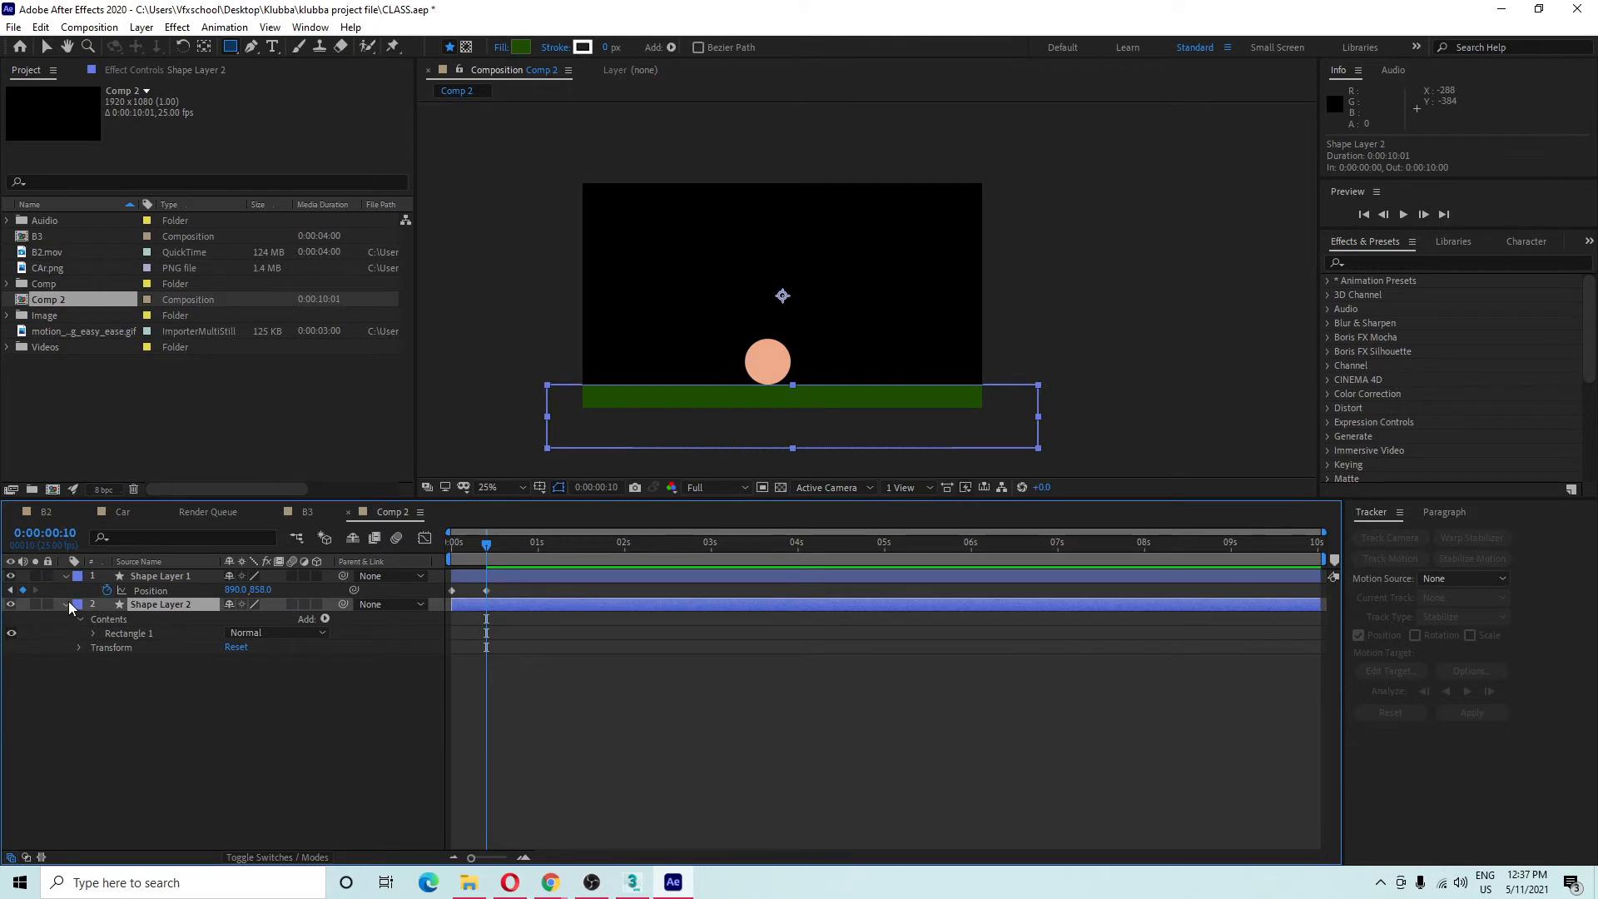
left_click(48, 605)
left_click(179, 576)
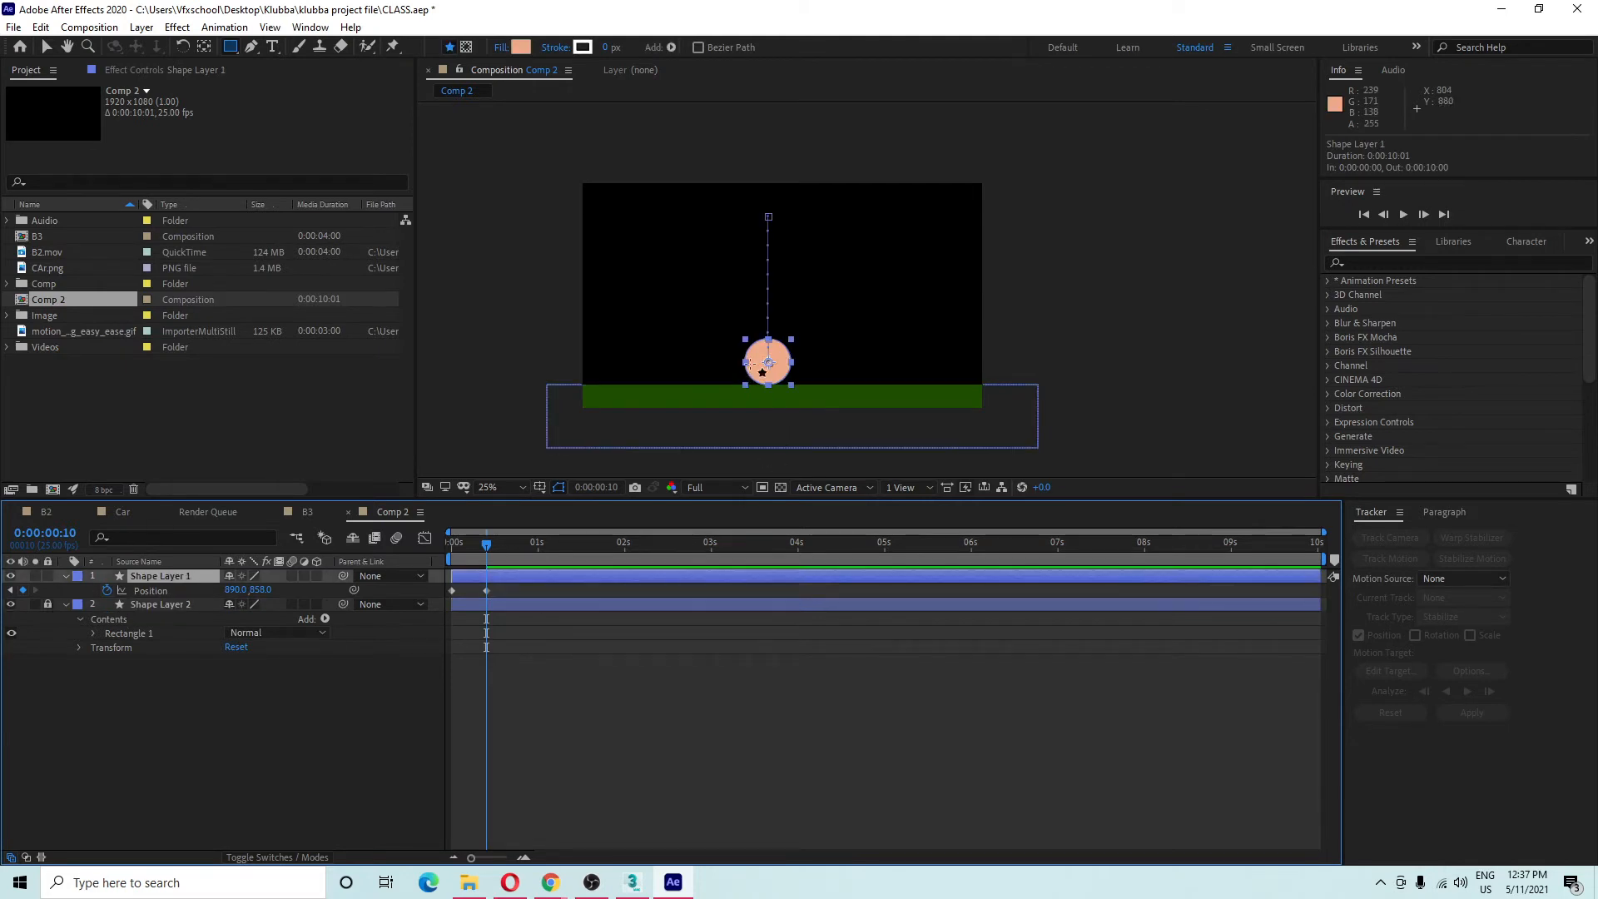
left_click(47, 47)
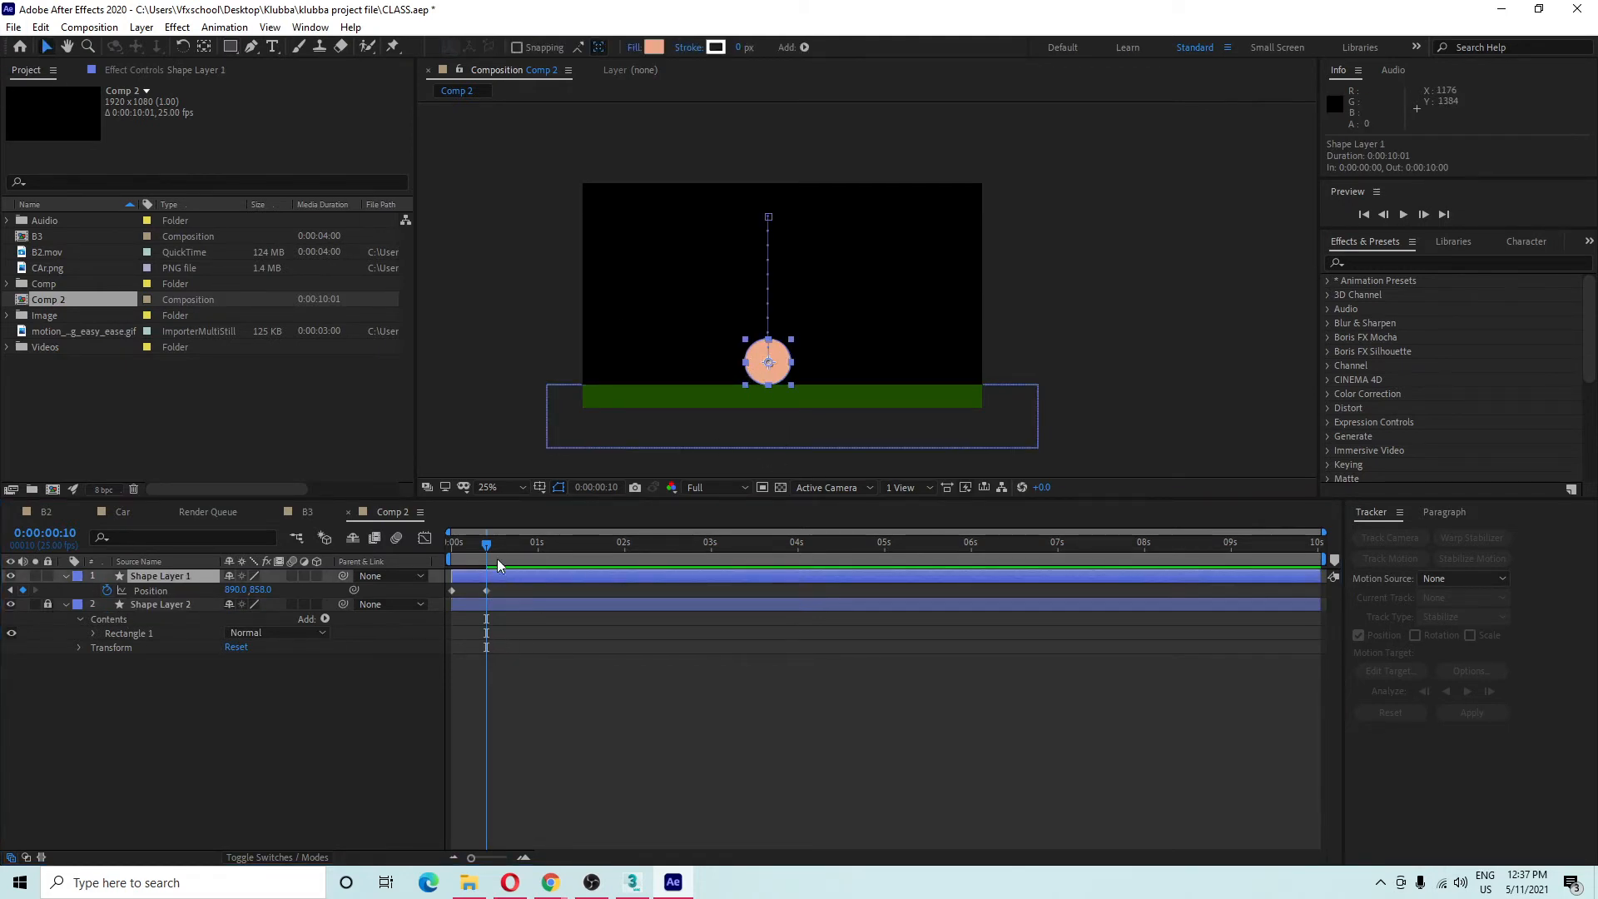
Copy the starting Position keyframe to frame 20 so the ball returns to 890,158, and preview.
left_click_drag(487, 546, 483, 622)
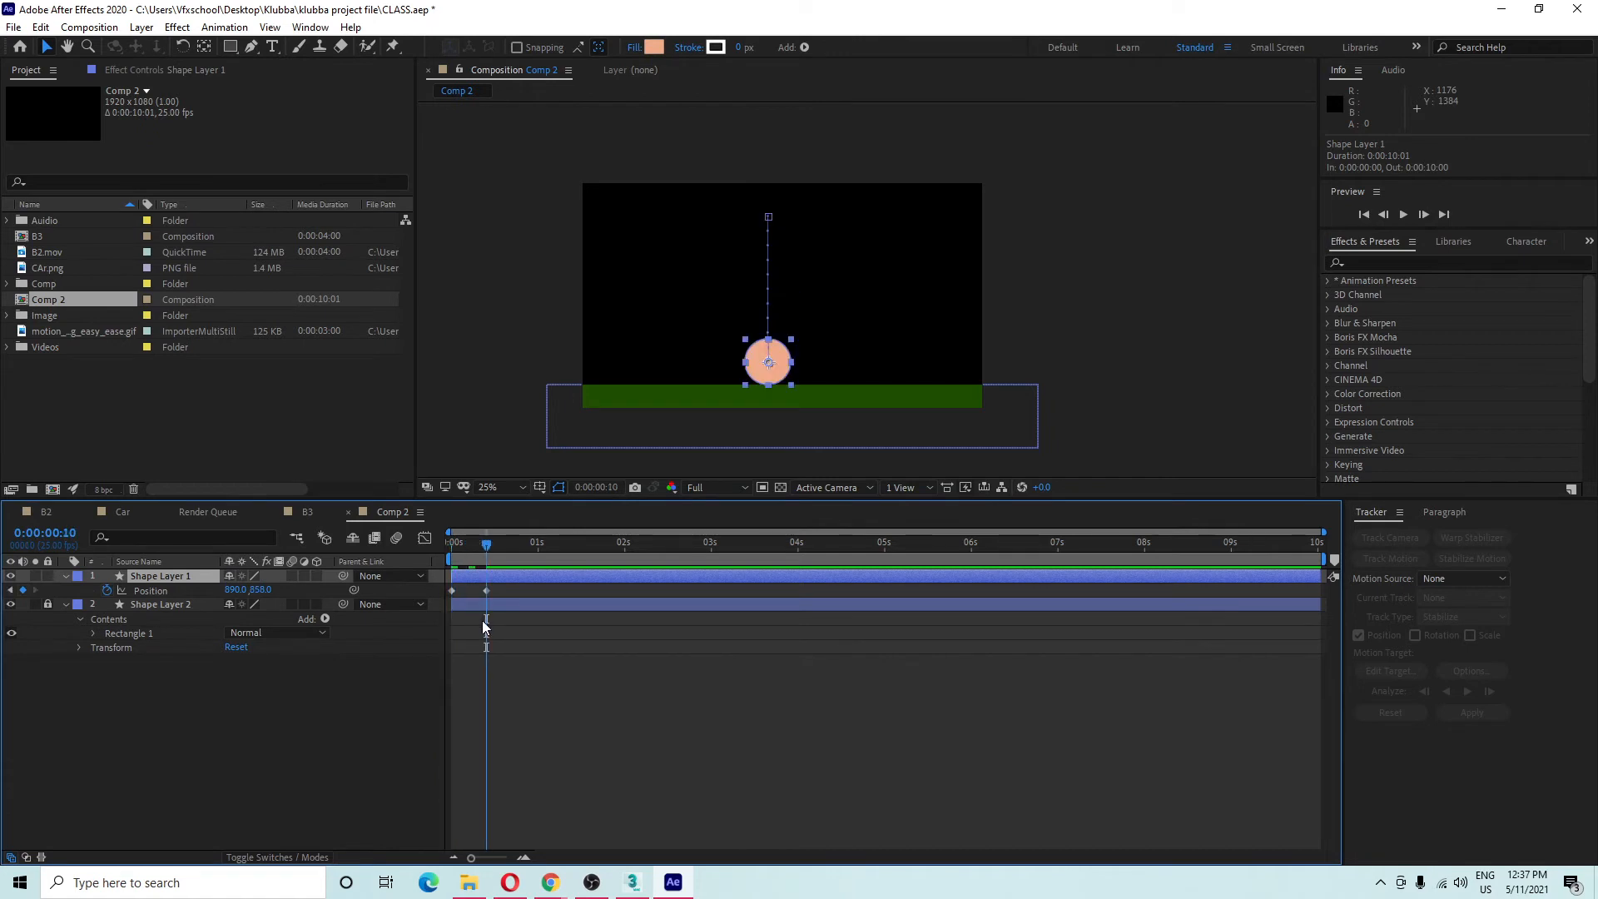
key("shift+Page_Down")
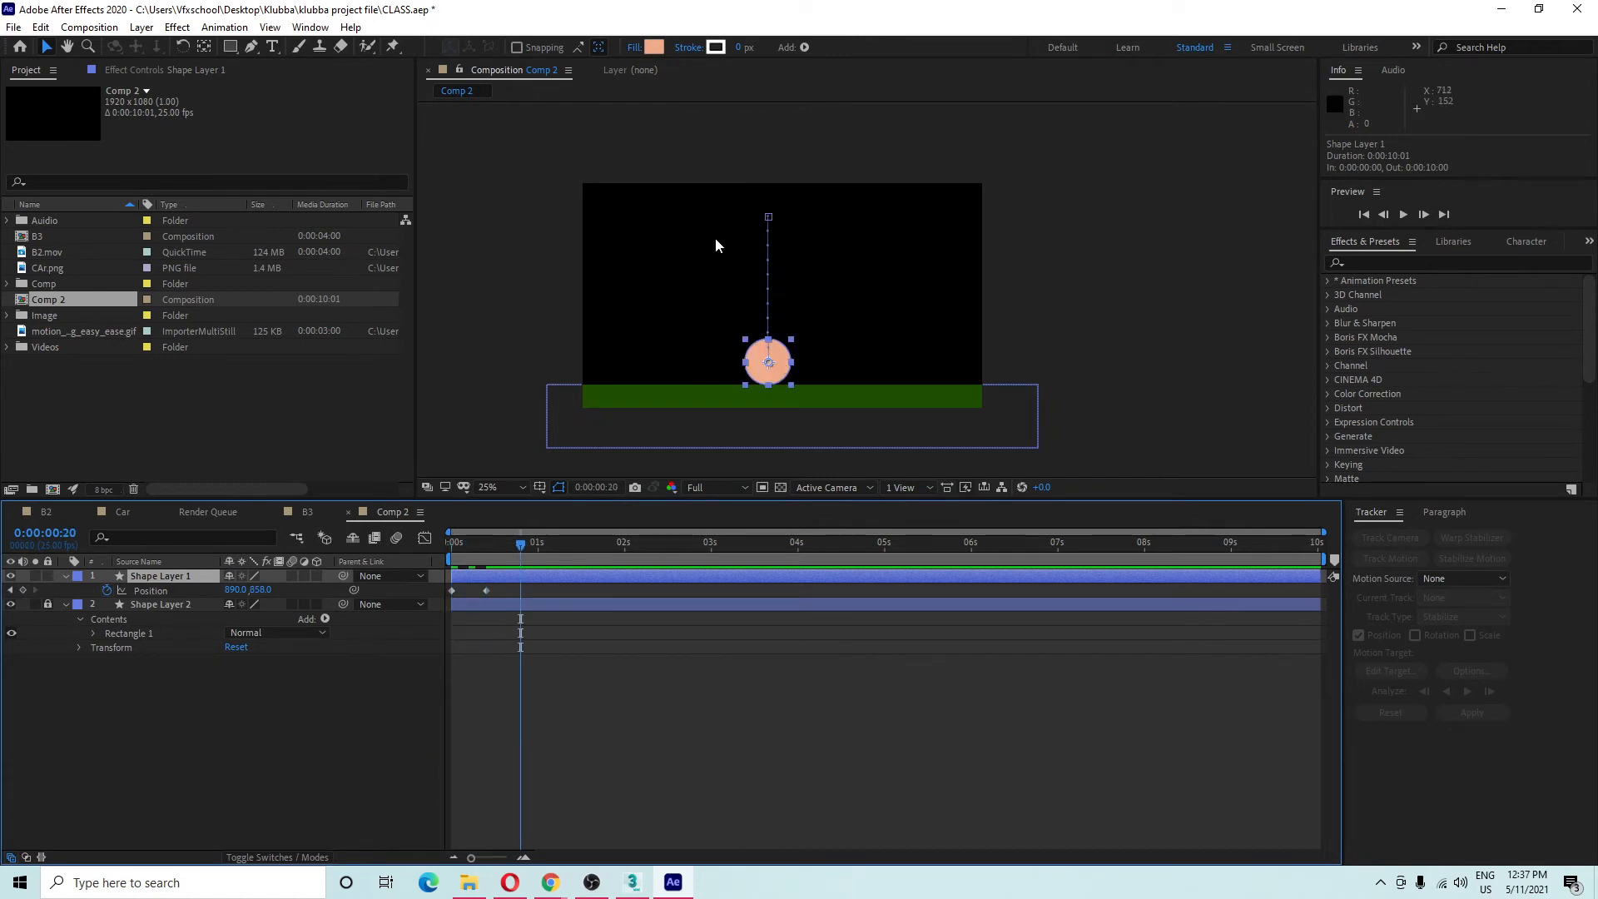
left_click(452, 591)
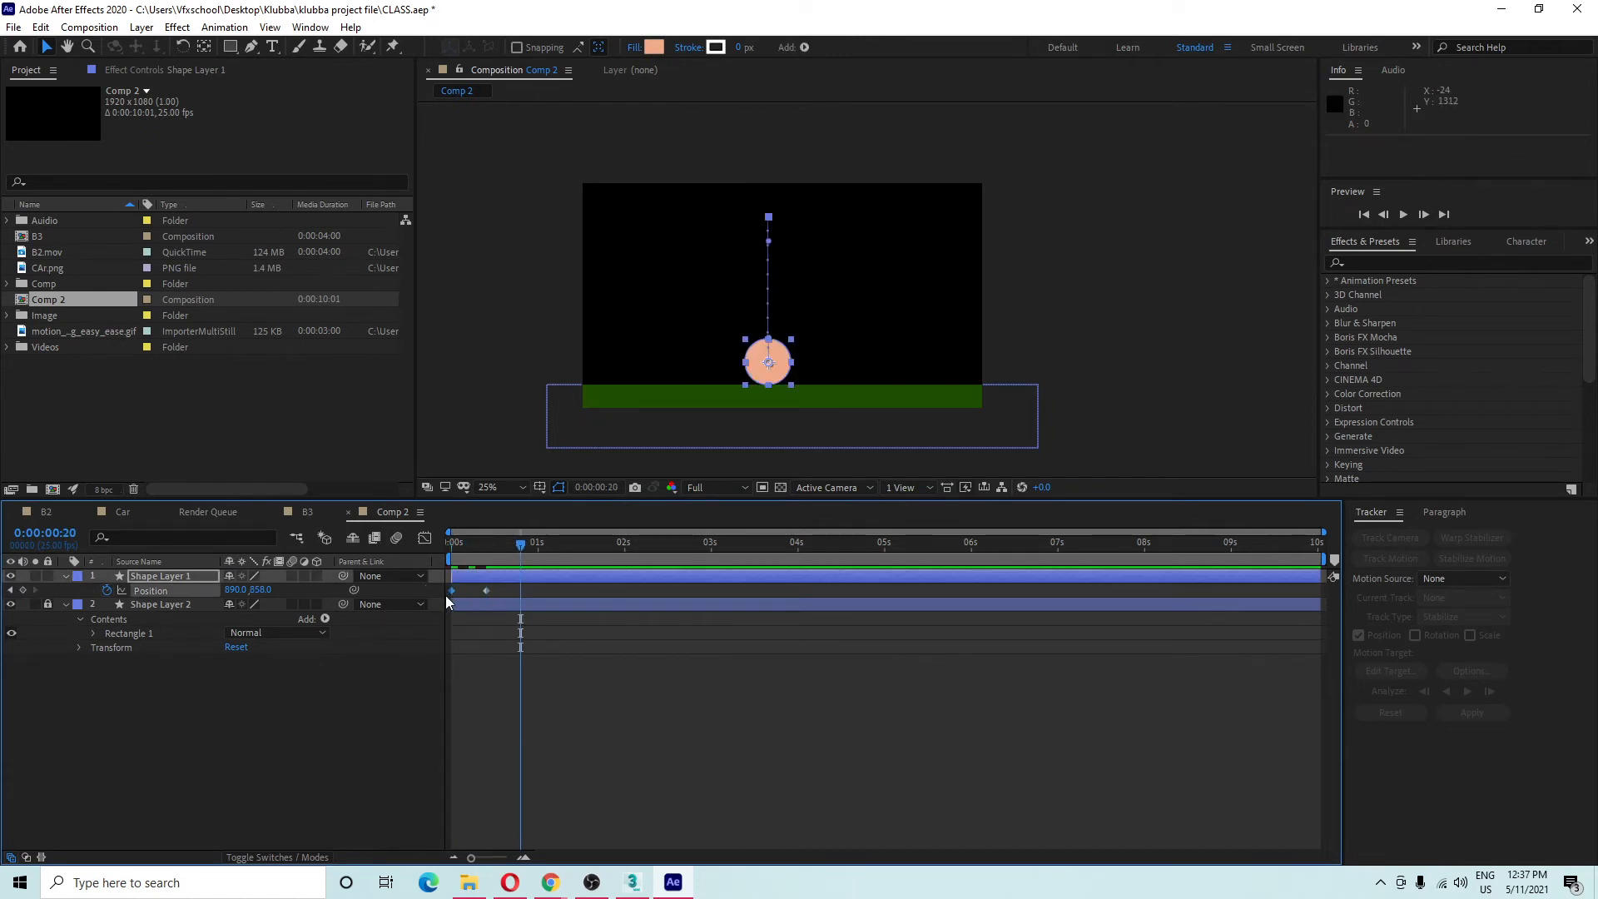
key("ctrl+c")
key("ctrl+v")
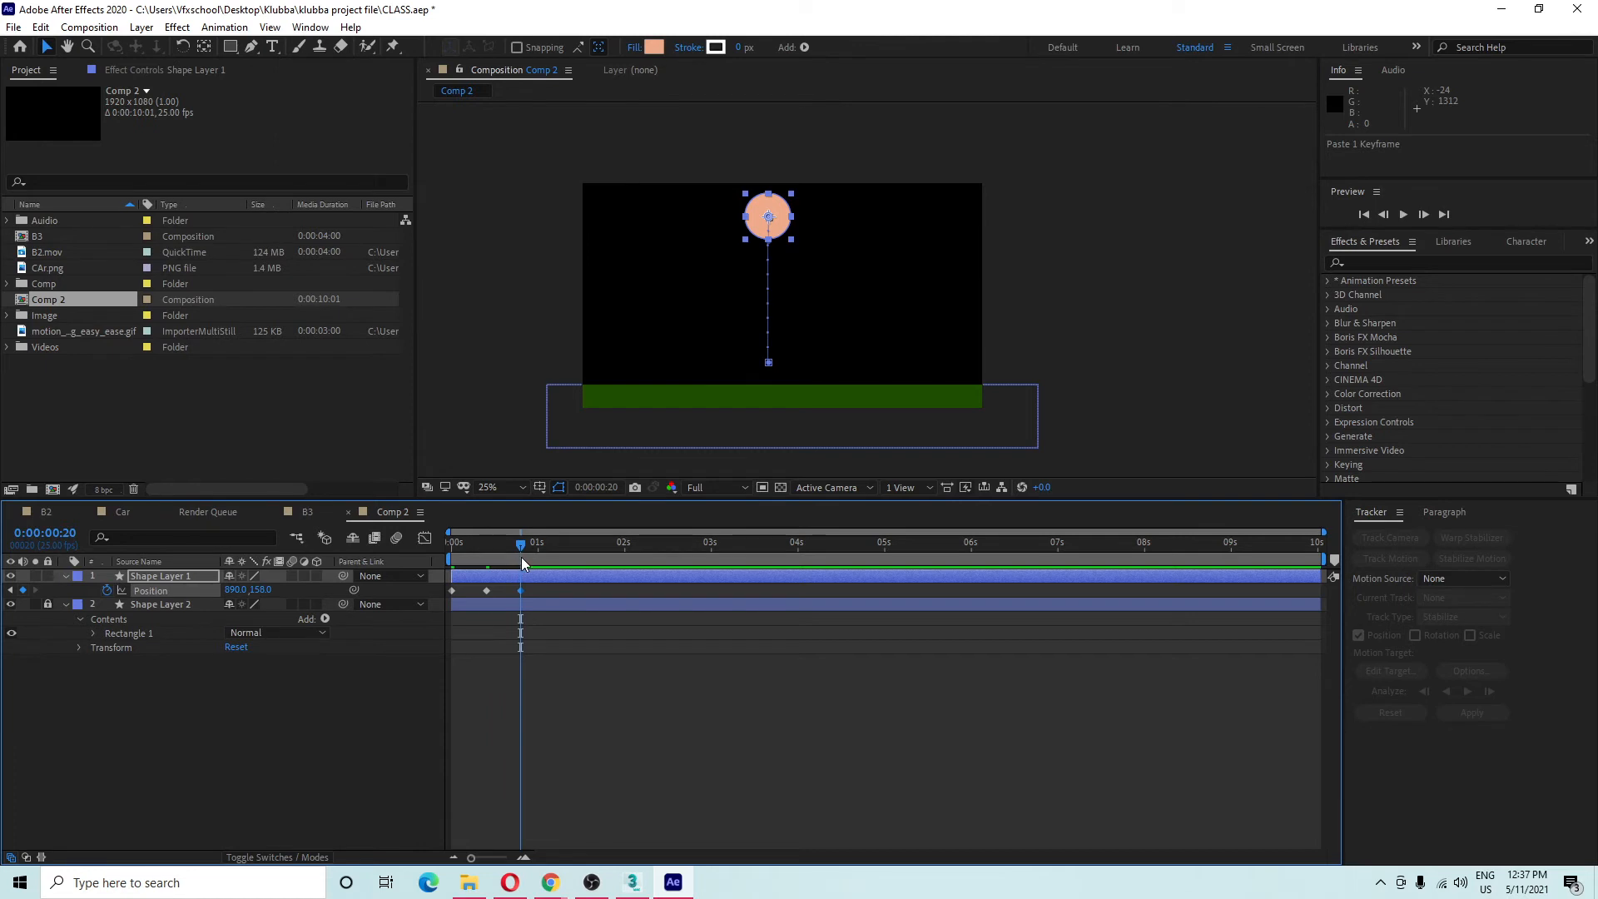
key("Home")
key("space")
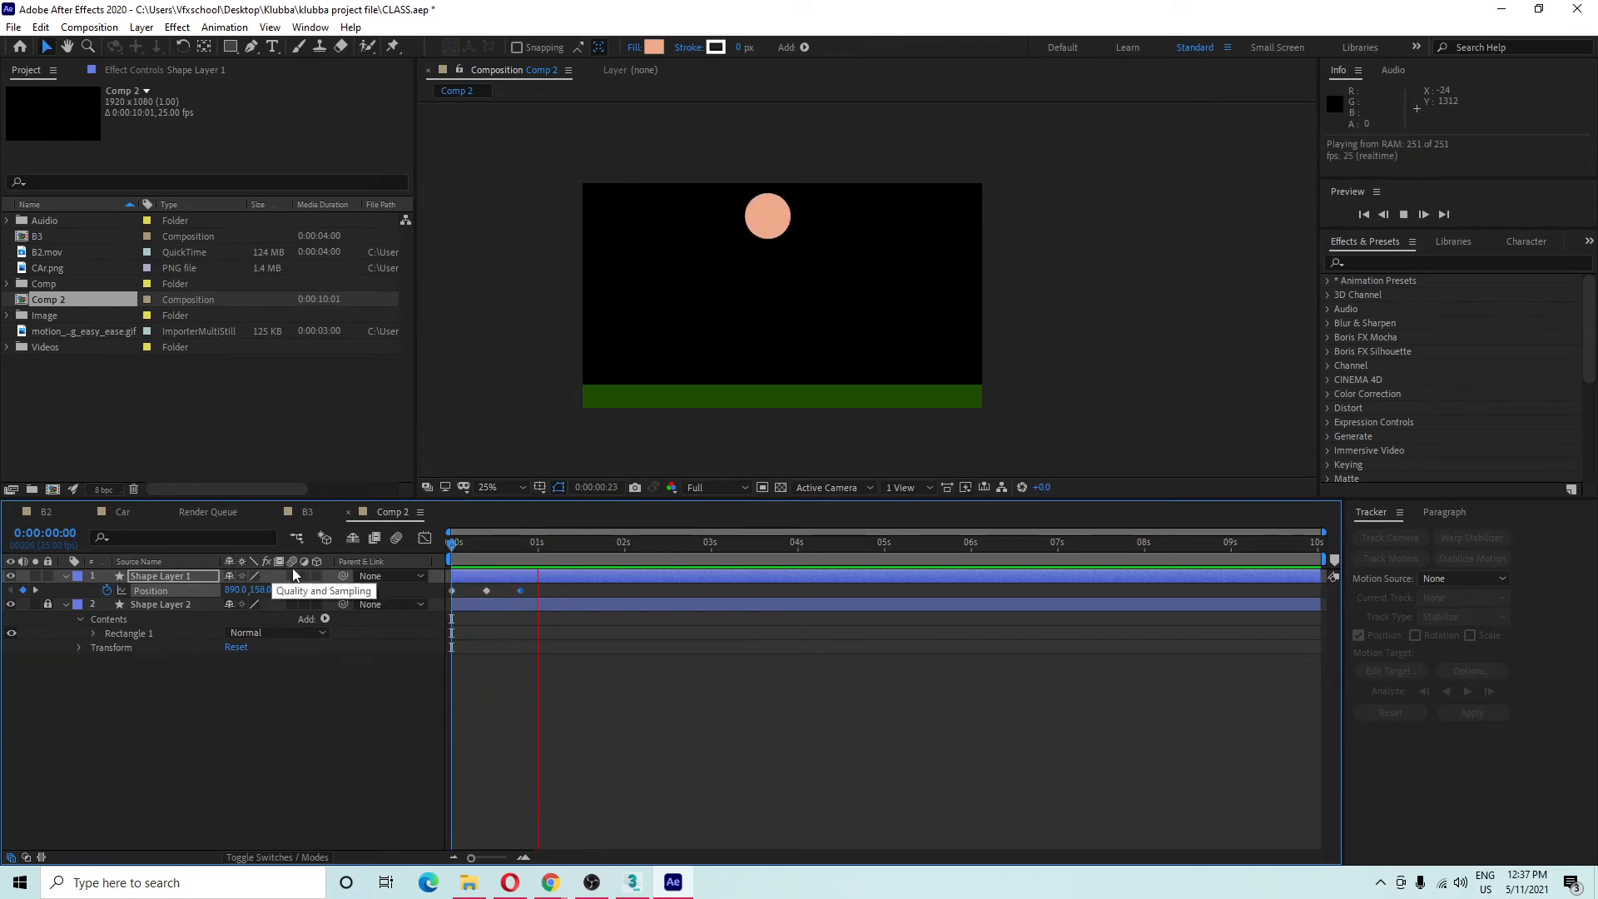
key("space")
End the work area at frame 20 and preview the 20-frame bounce.
mouse_move(509, 554)
left_mouse_down()
mouse_move(431, 552)
mouse_move(522, 556)
left_mouse_up()
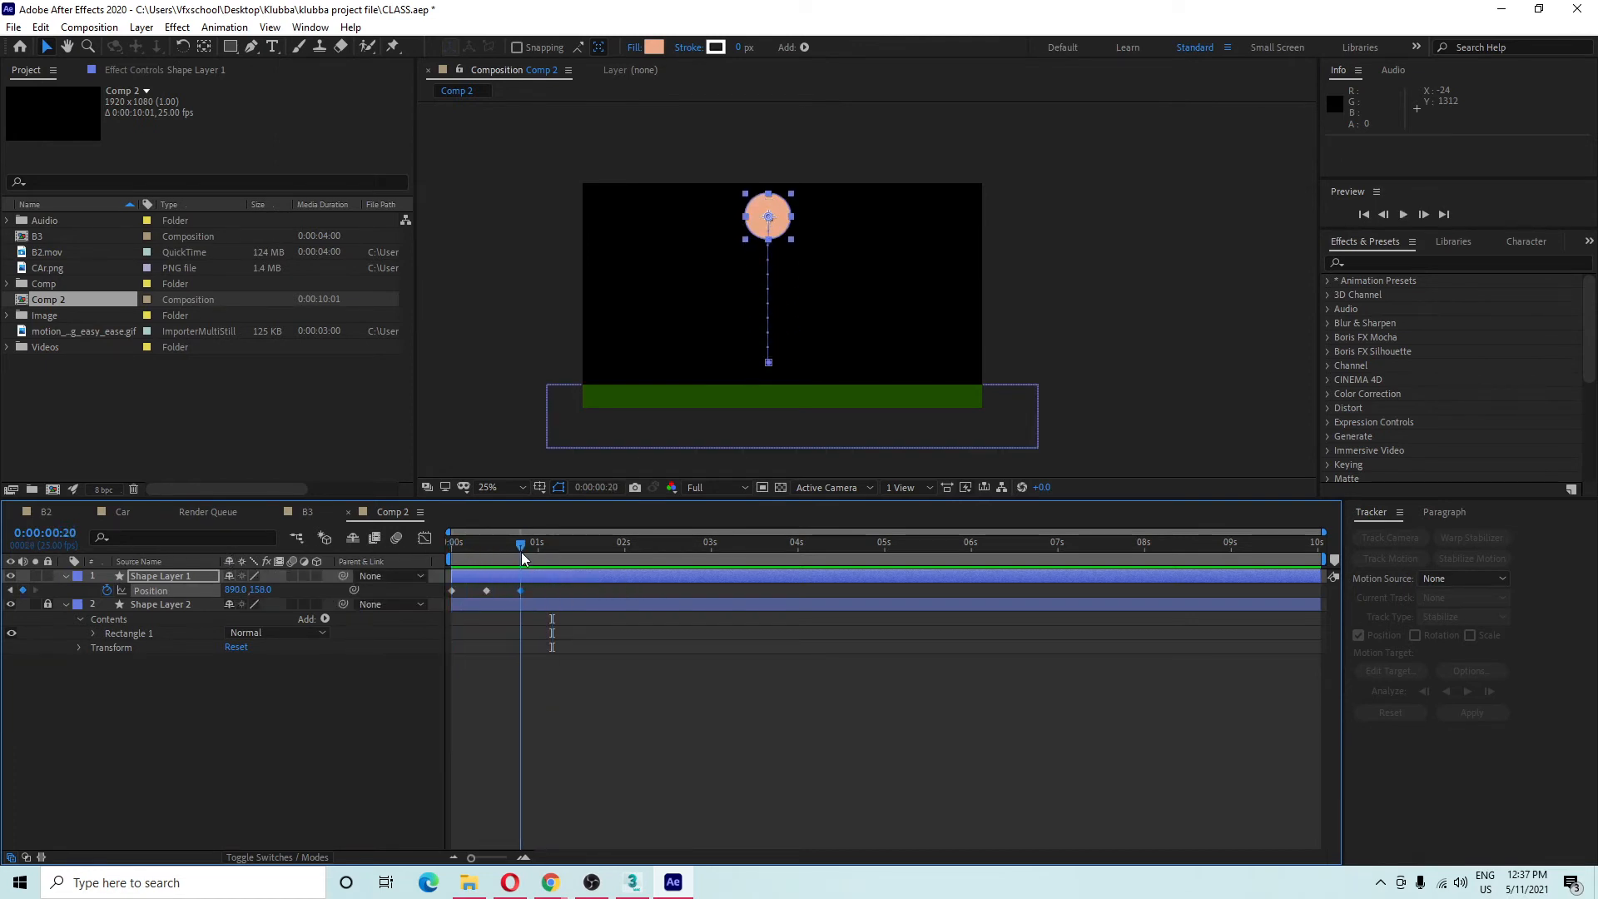
left_click_drag(1327, 561, 878, 628)
key("n")
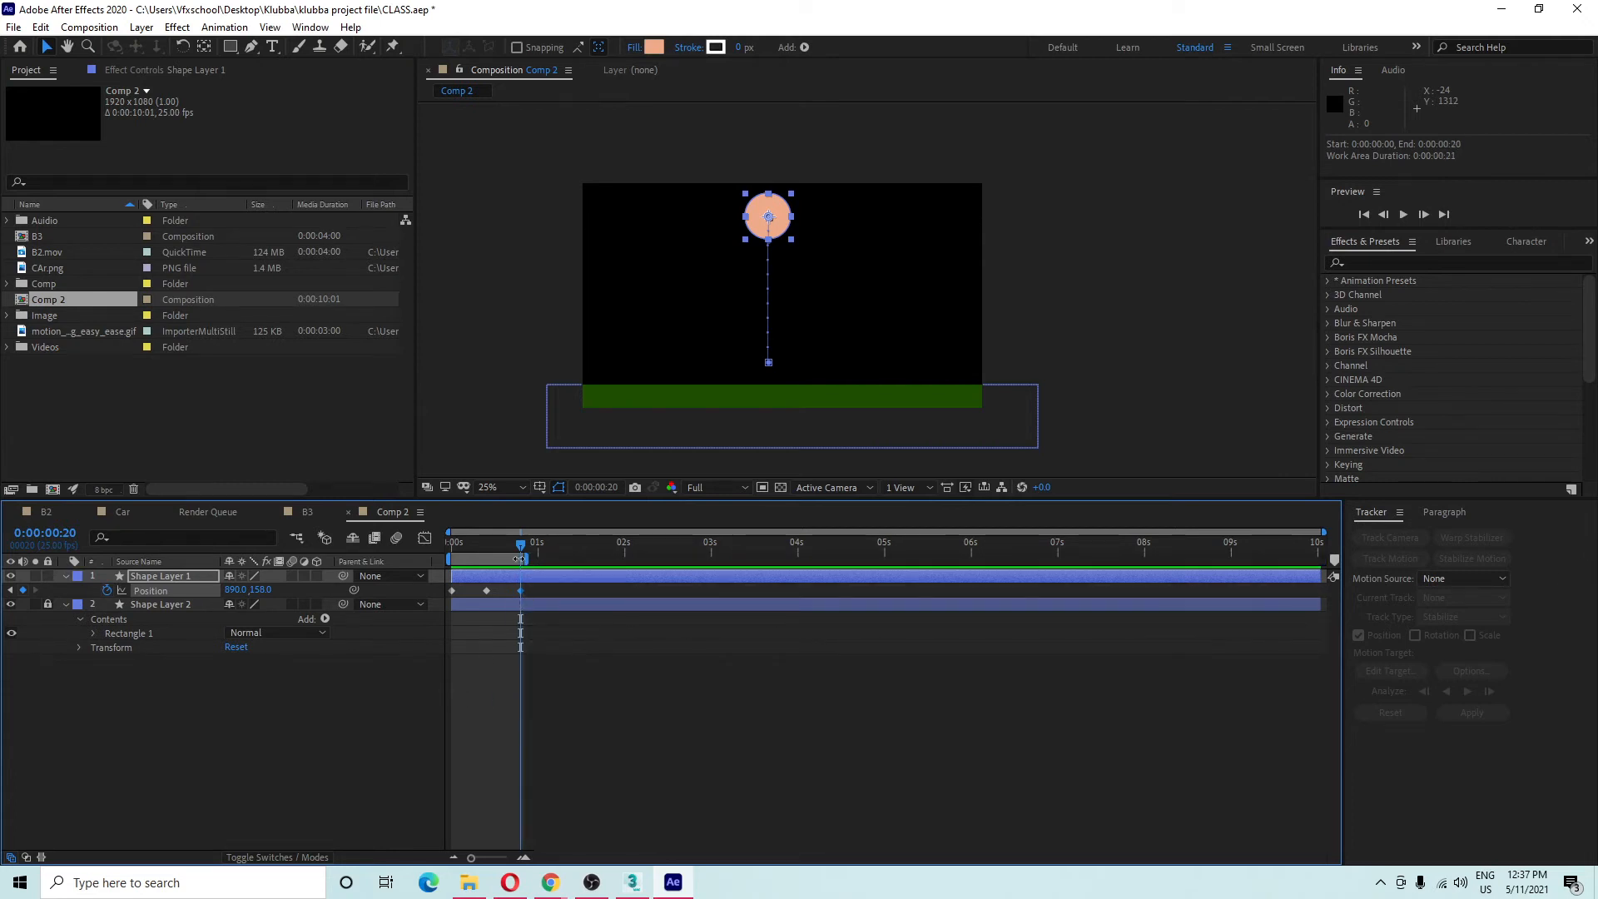
key("space")
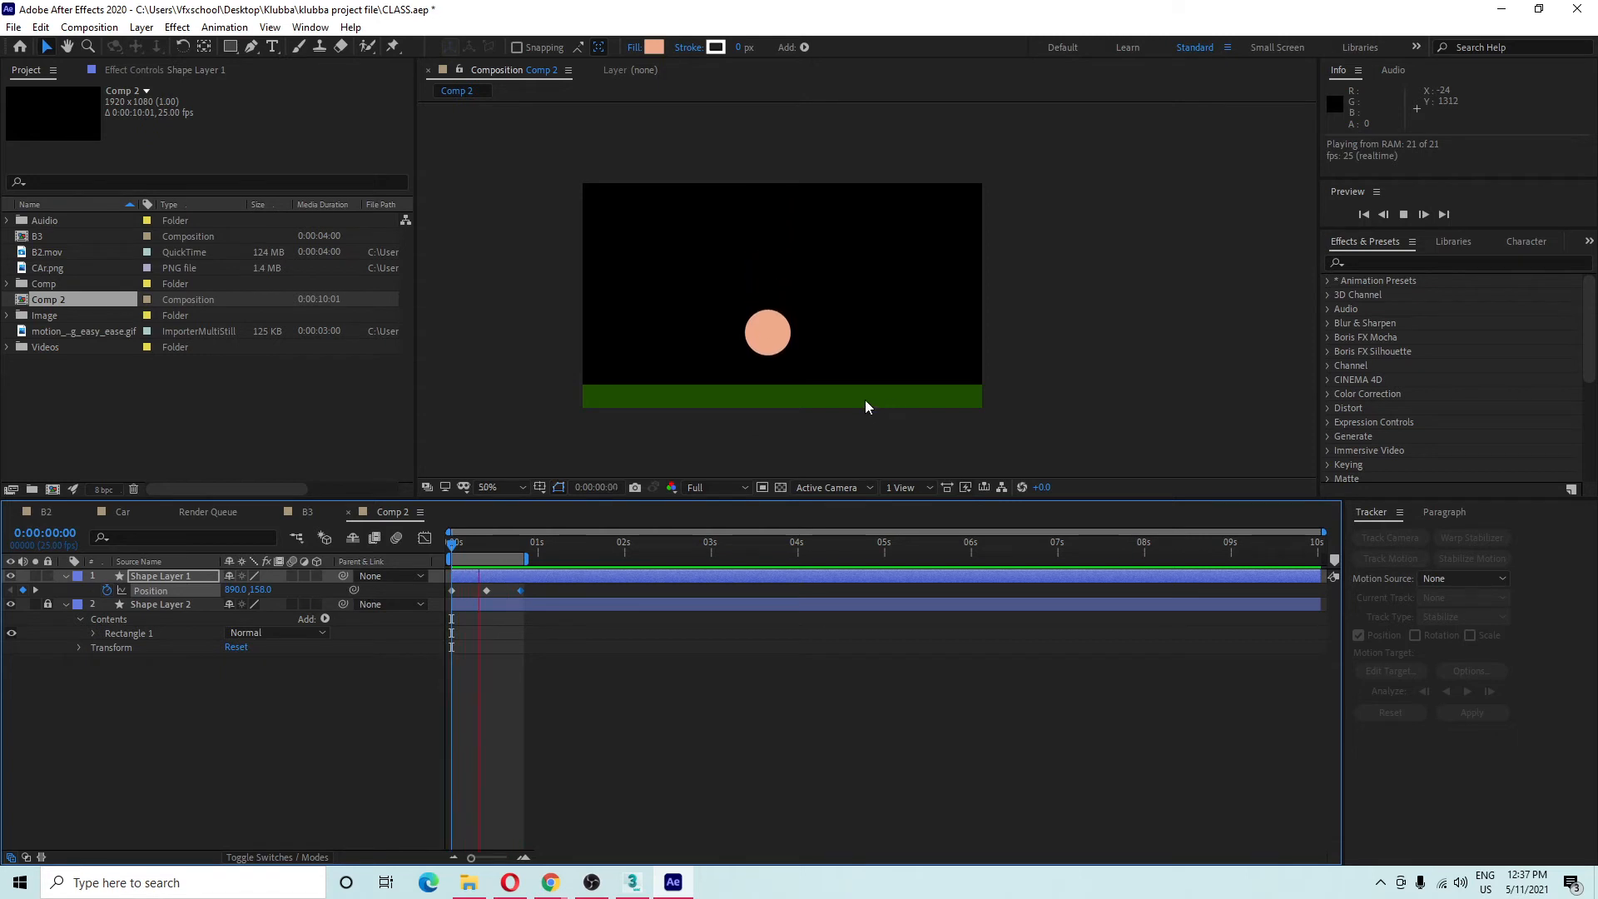
scroll(862, 393, "up", 2)
scroll(864, 395, "down", 2)
left_click_drag(1020, 381, 1063, 350)
key("space")
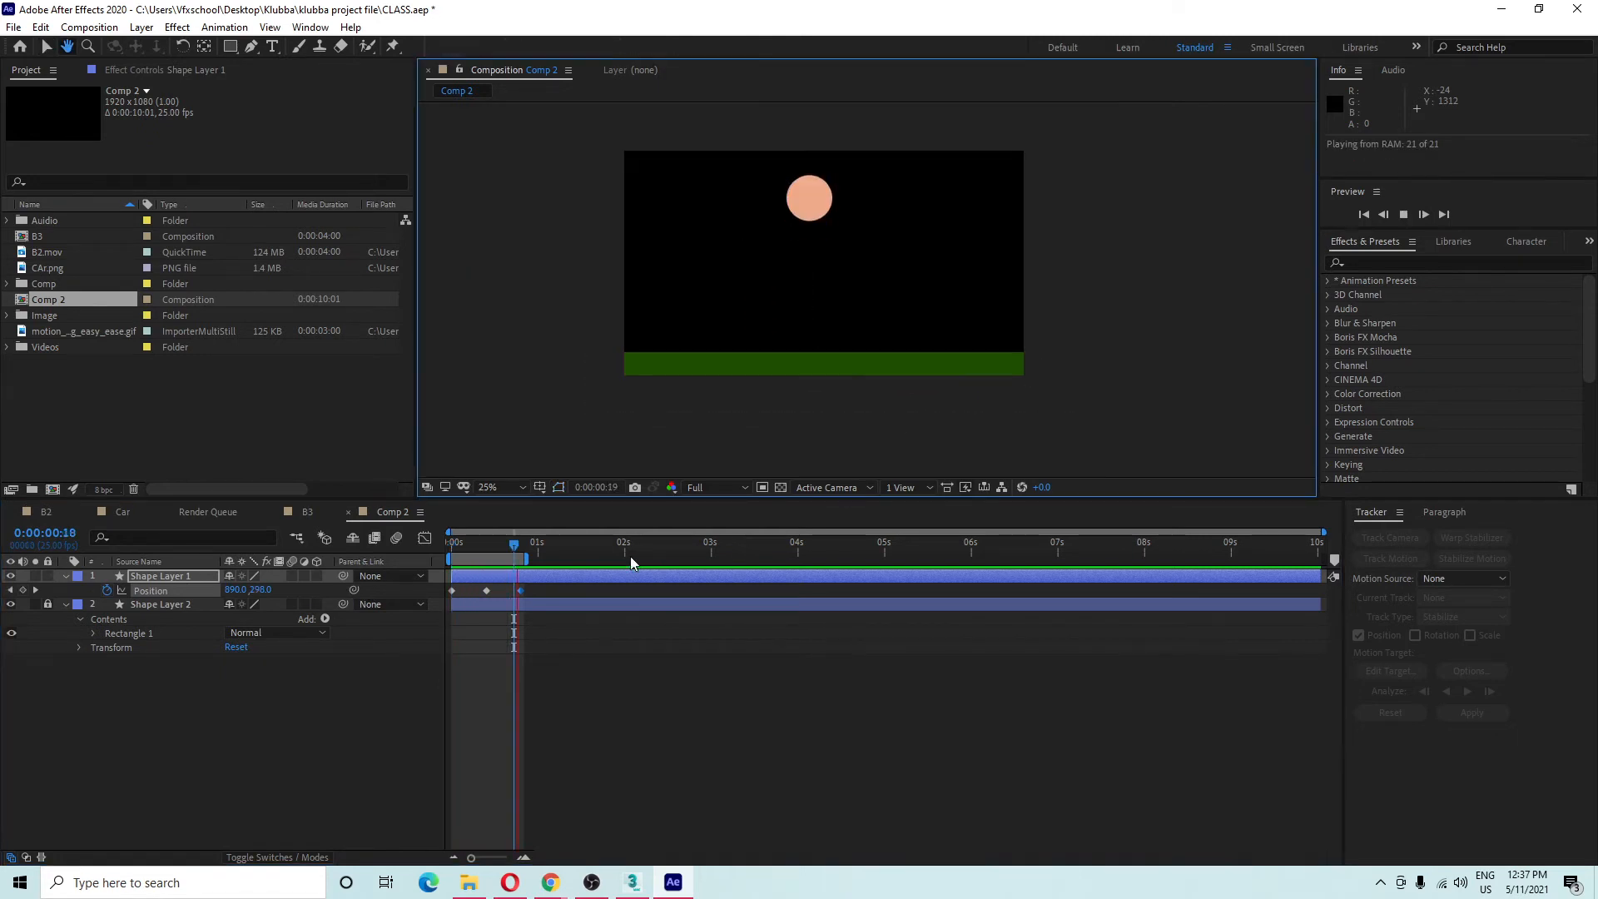
Add Shape Layer 3, then undo a trial sideways drag of the ball.
left_click(551, 579)
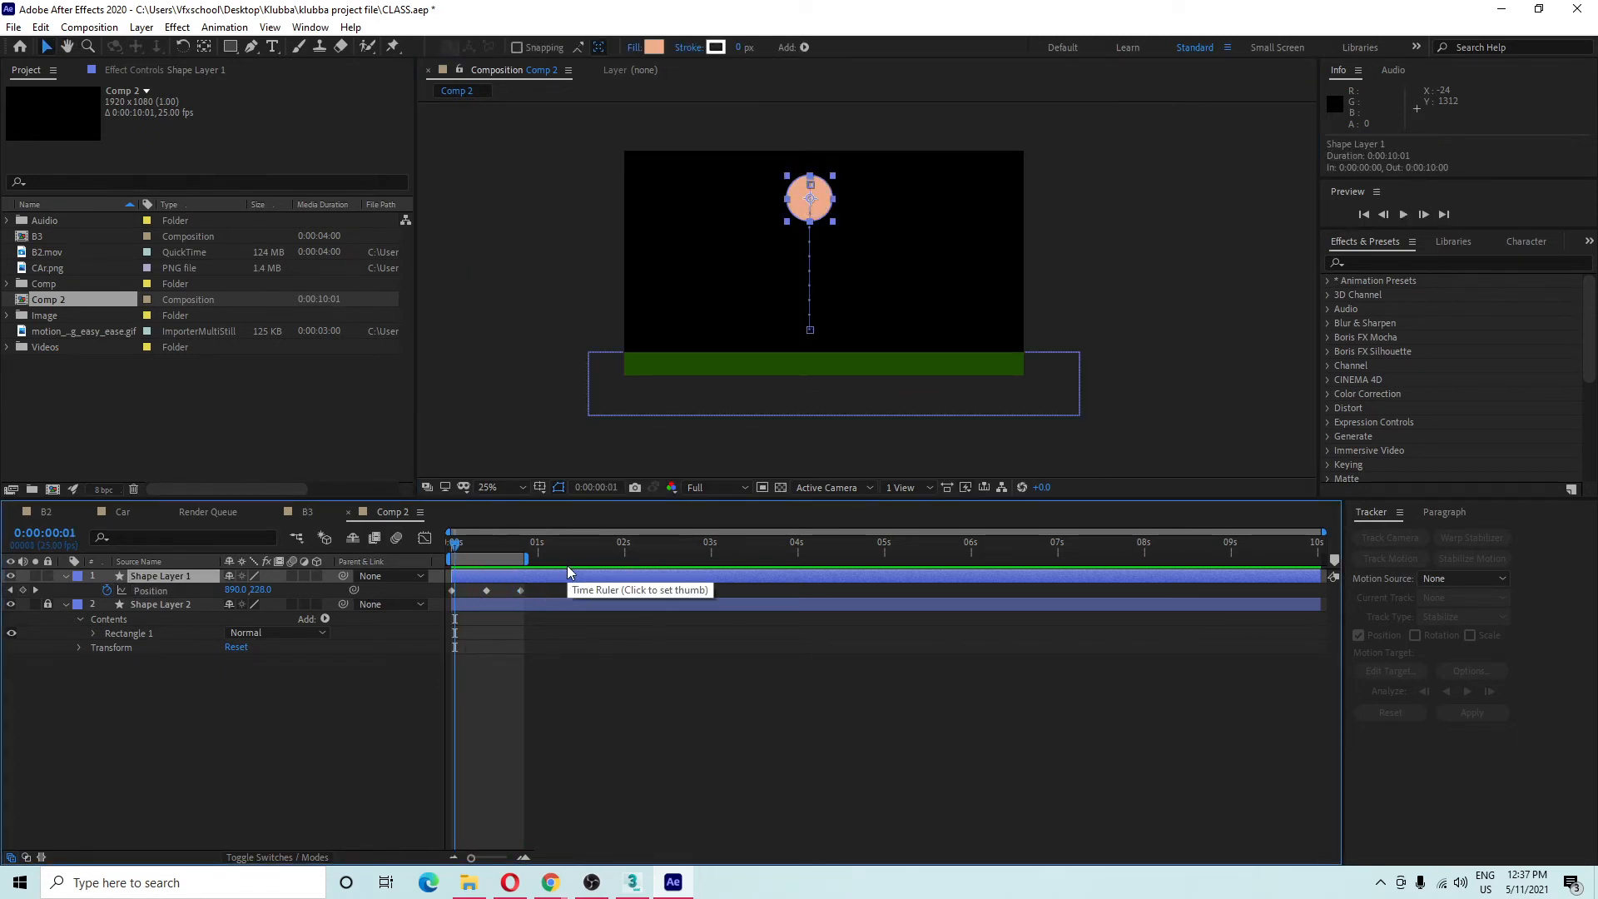
key("ctrl+d")
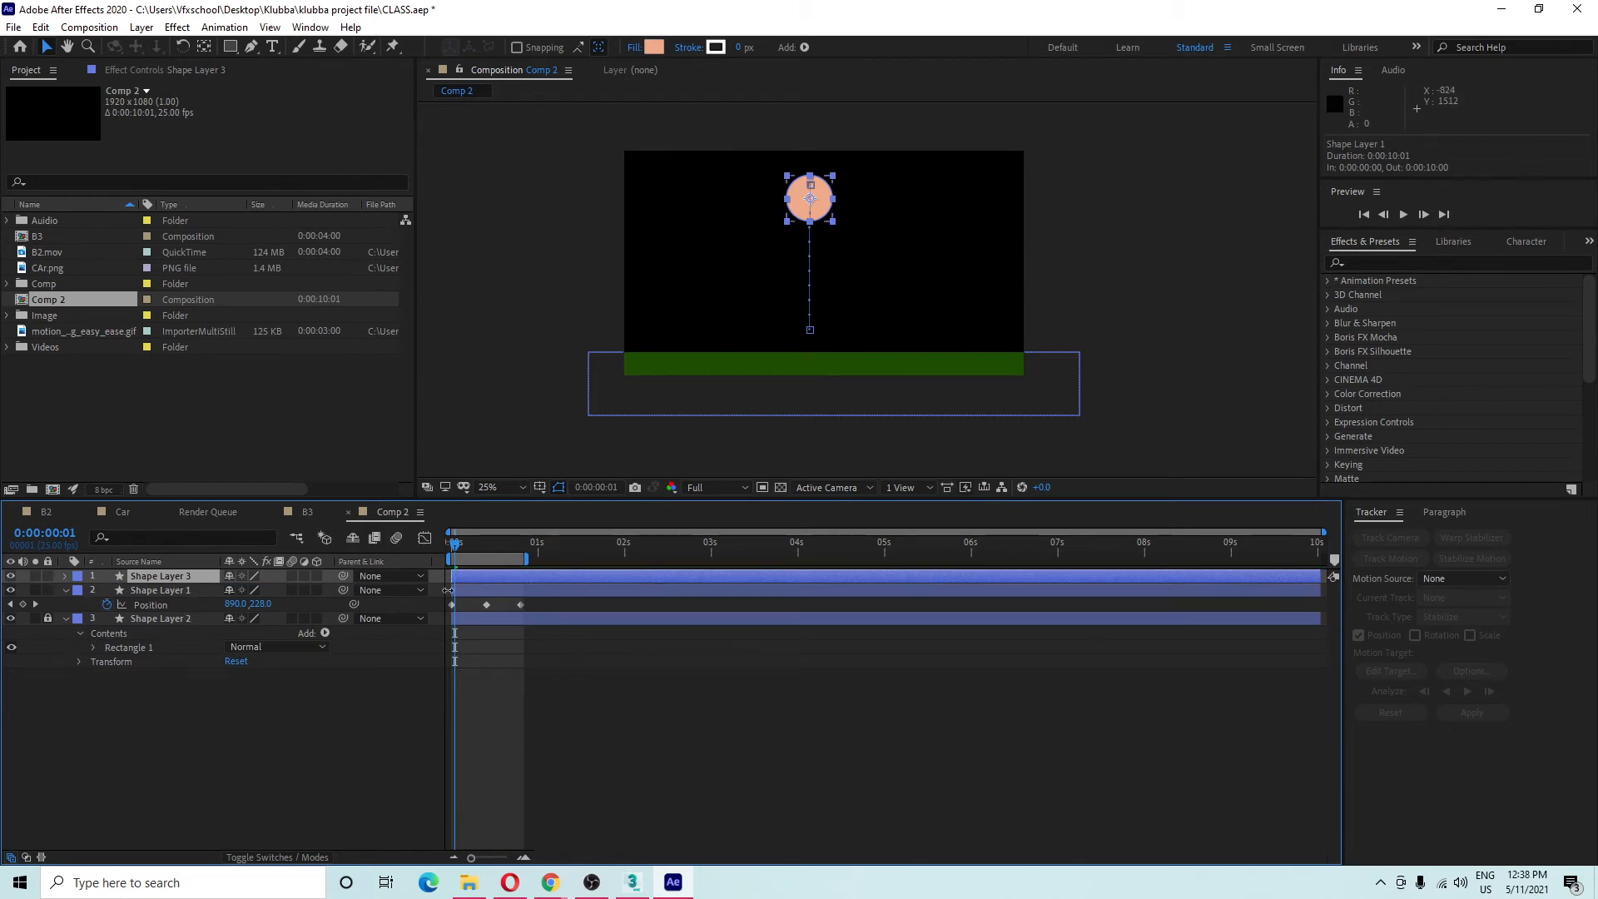
left_click(179, 590)
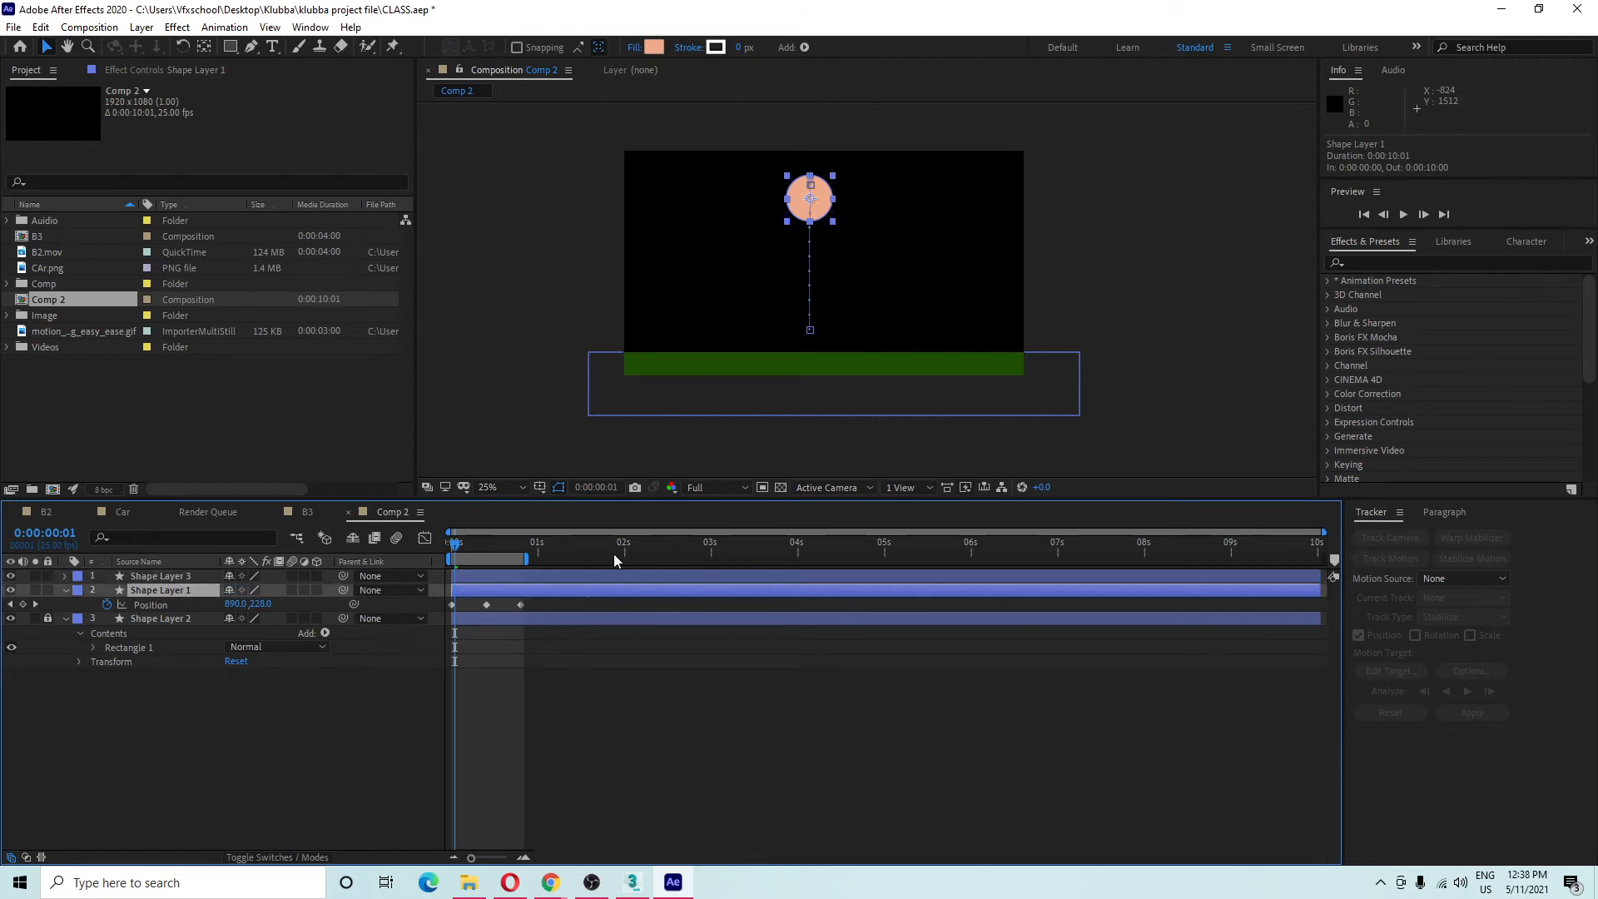
left_click_drag(807, 204, 887, 205)
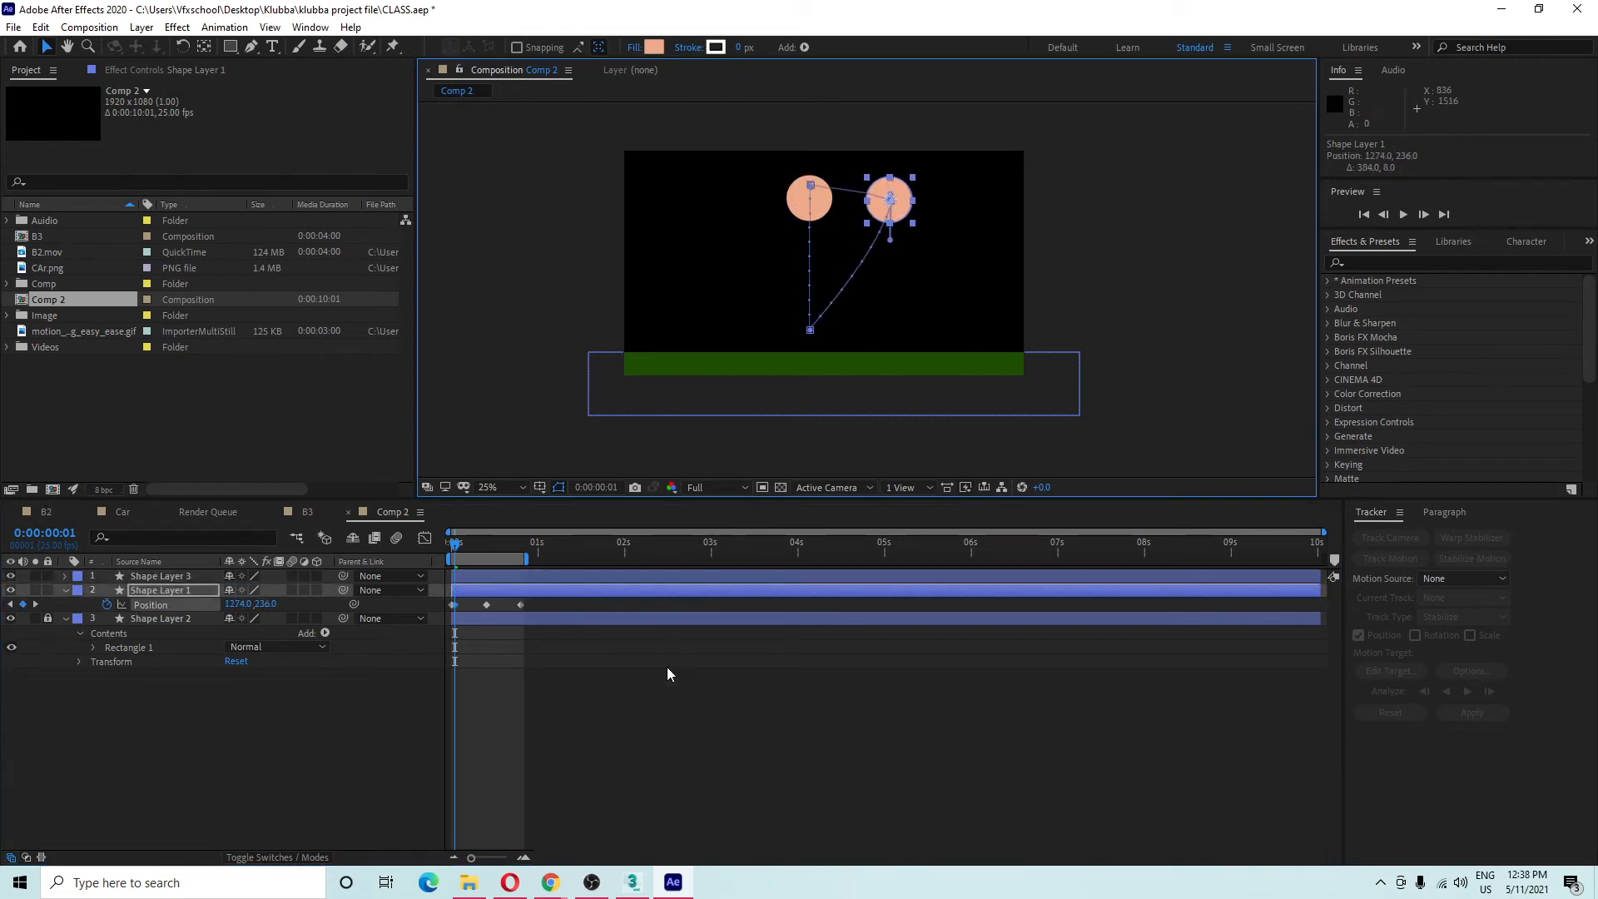
key("ctrl+z")
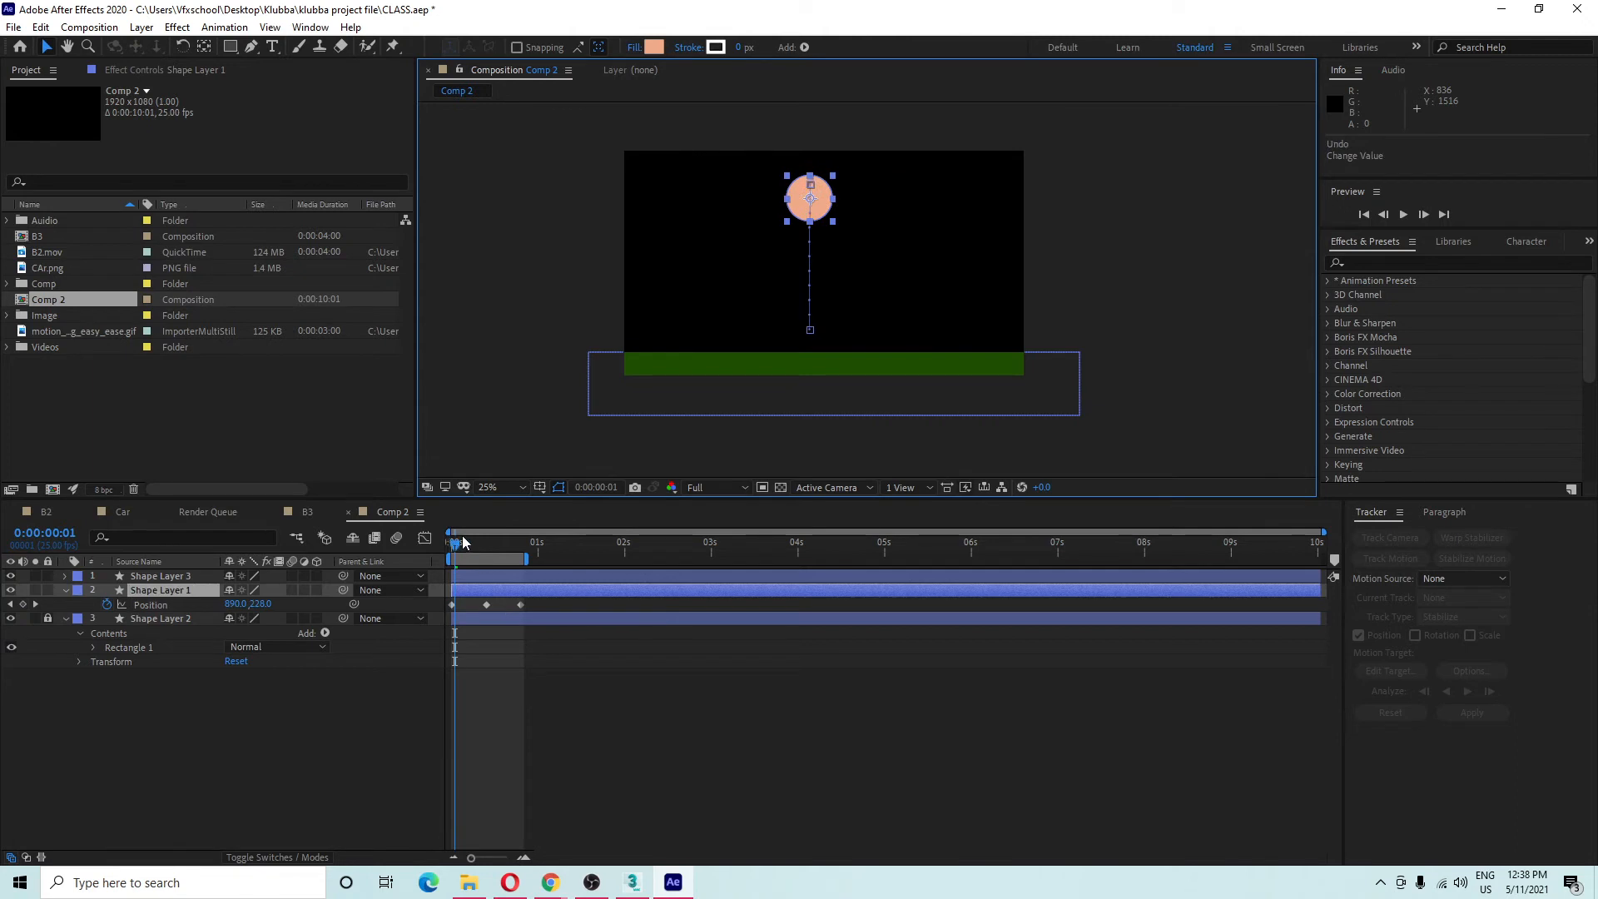
At frame 4, try pulling the ball right twice, undoing each to keep the vertical path.
left_click(472, 542)
left_click_drag(472, 547, 466, 547)
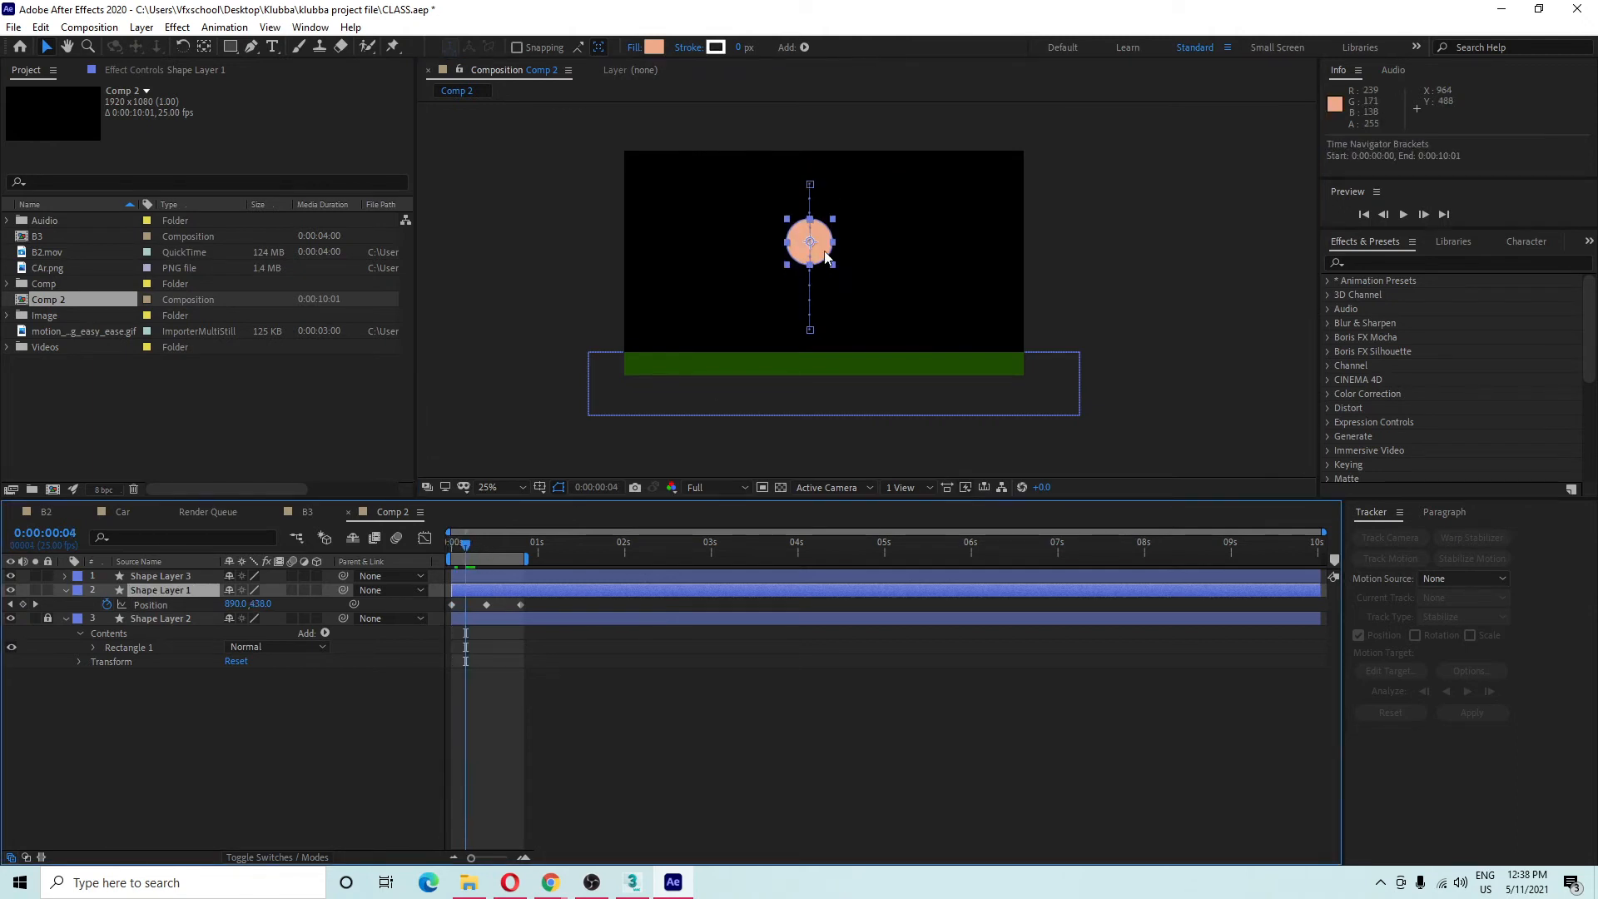
left_click_drag(809, 242, 921, 241)
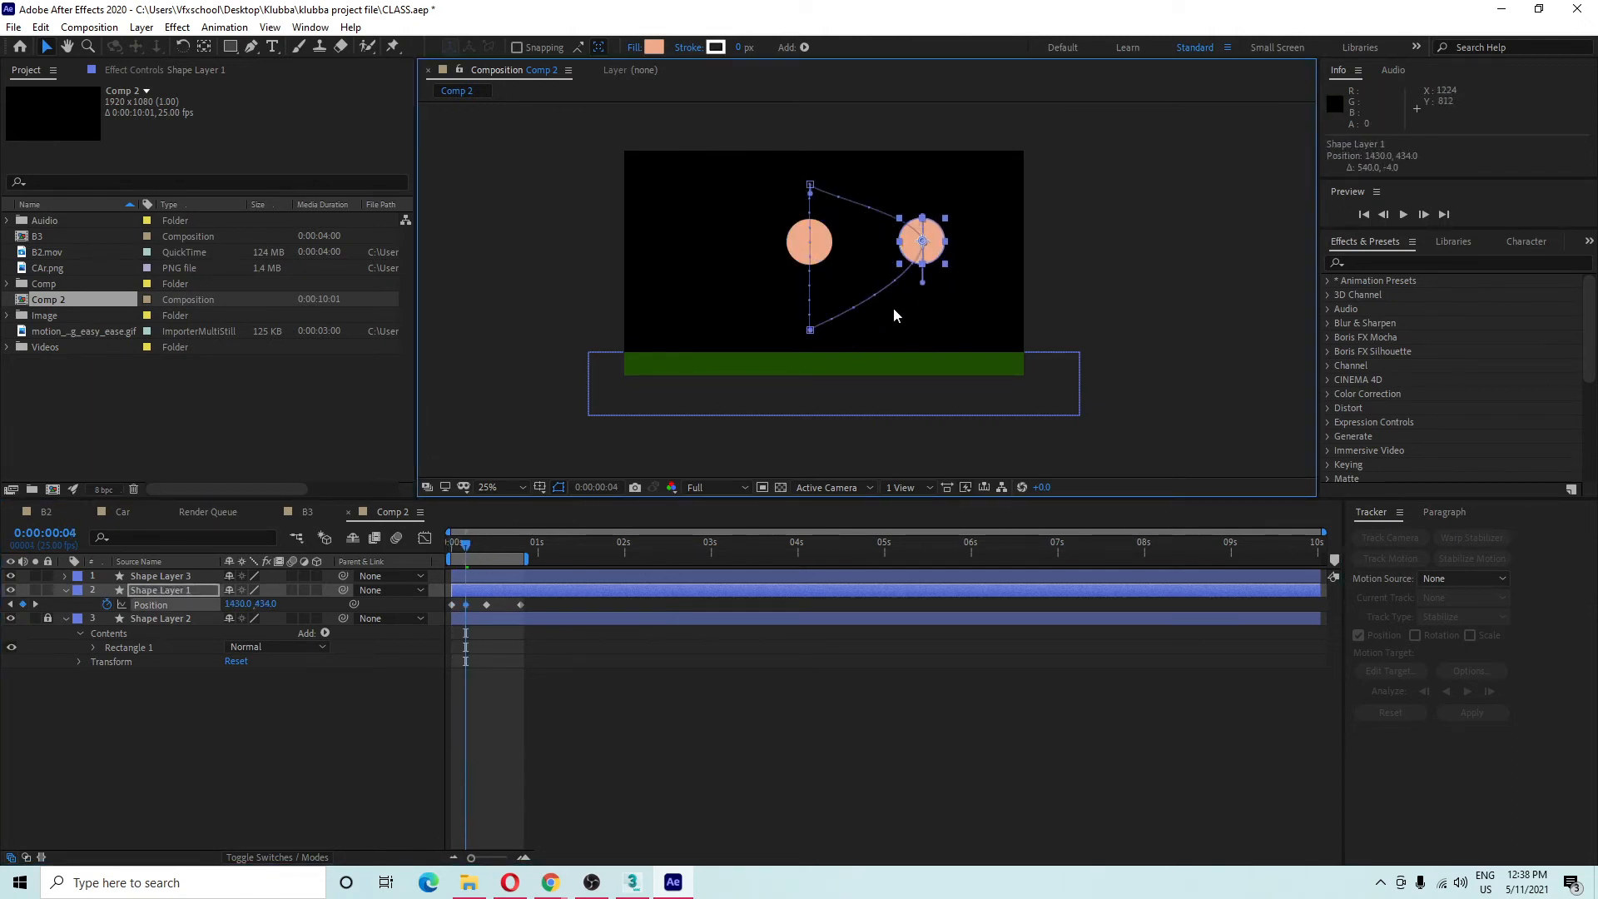
key("ctrl+z")
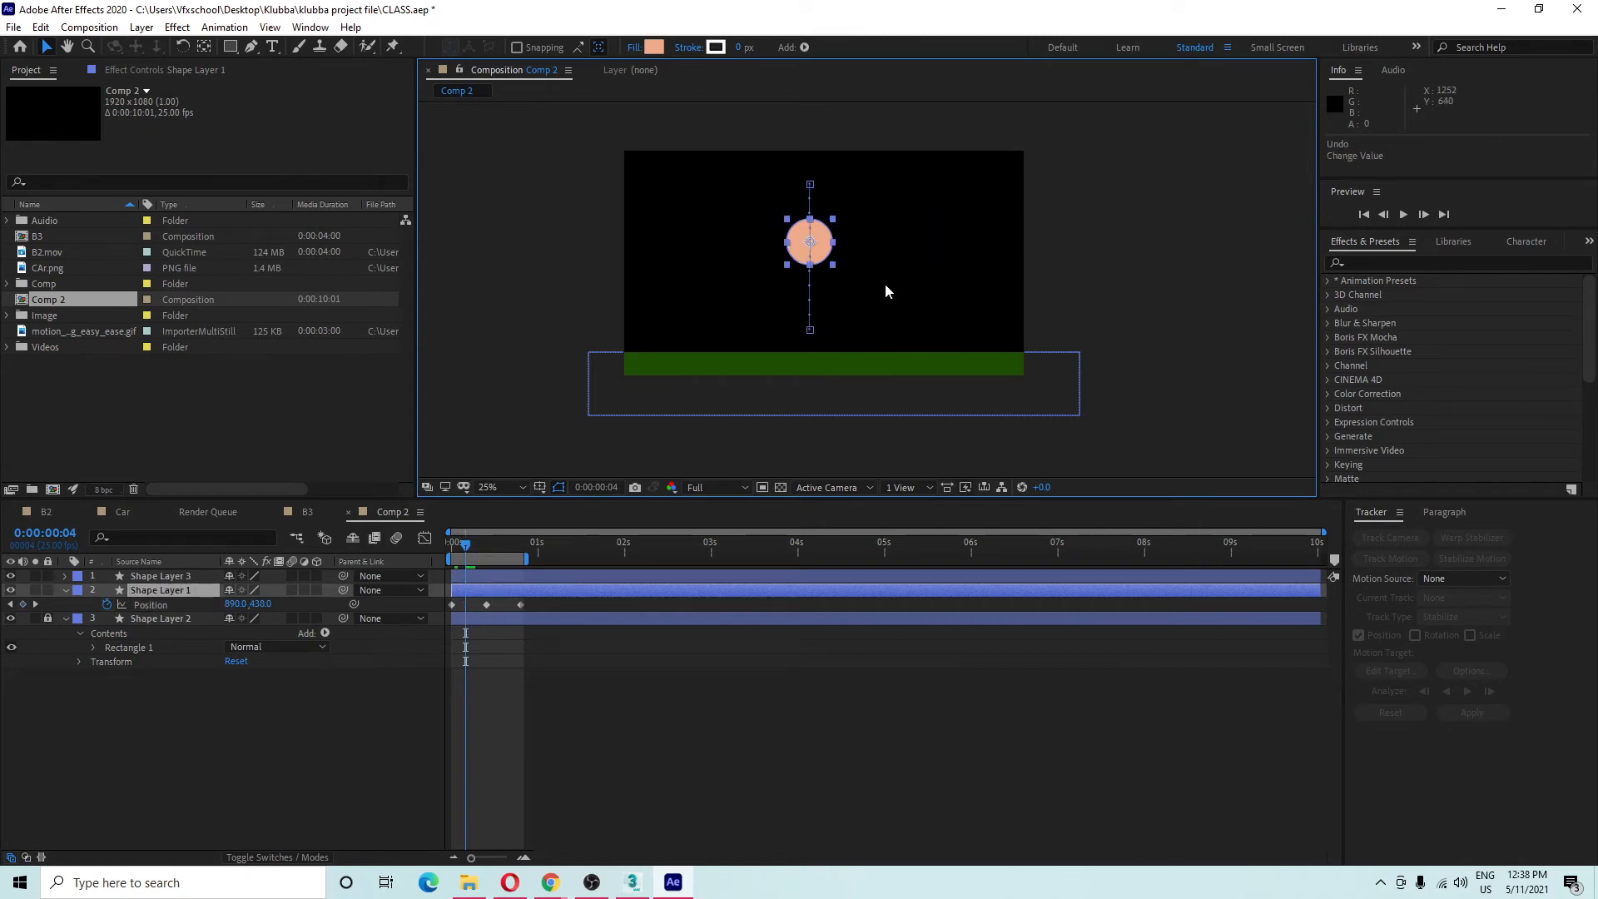
left_click_drag(810, 241, 882, 246)
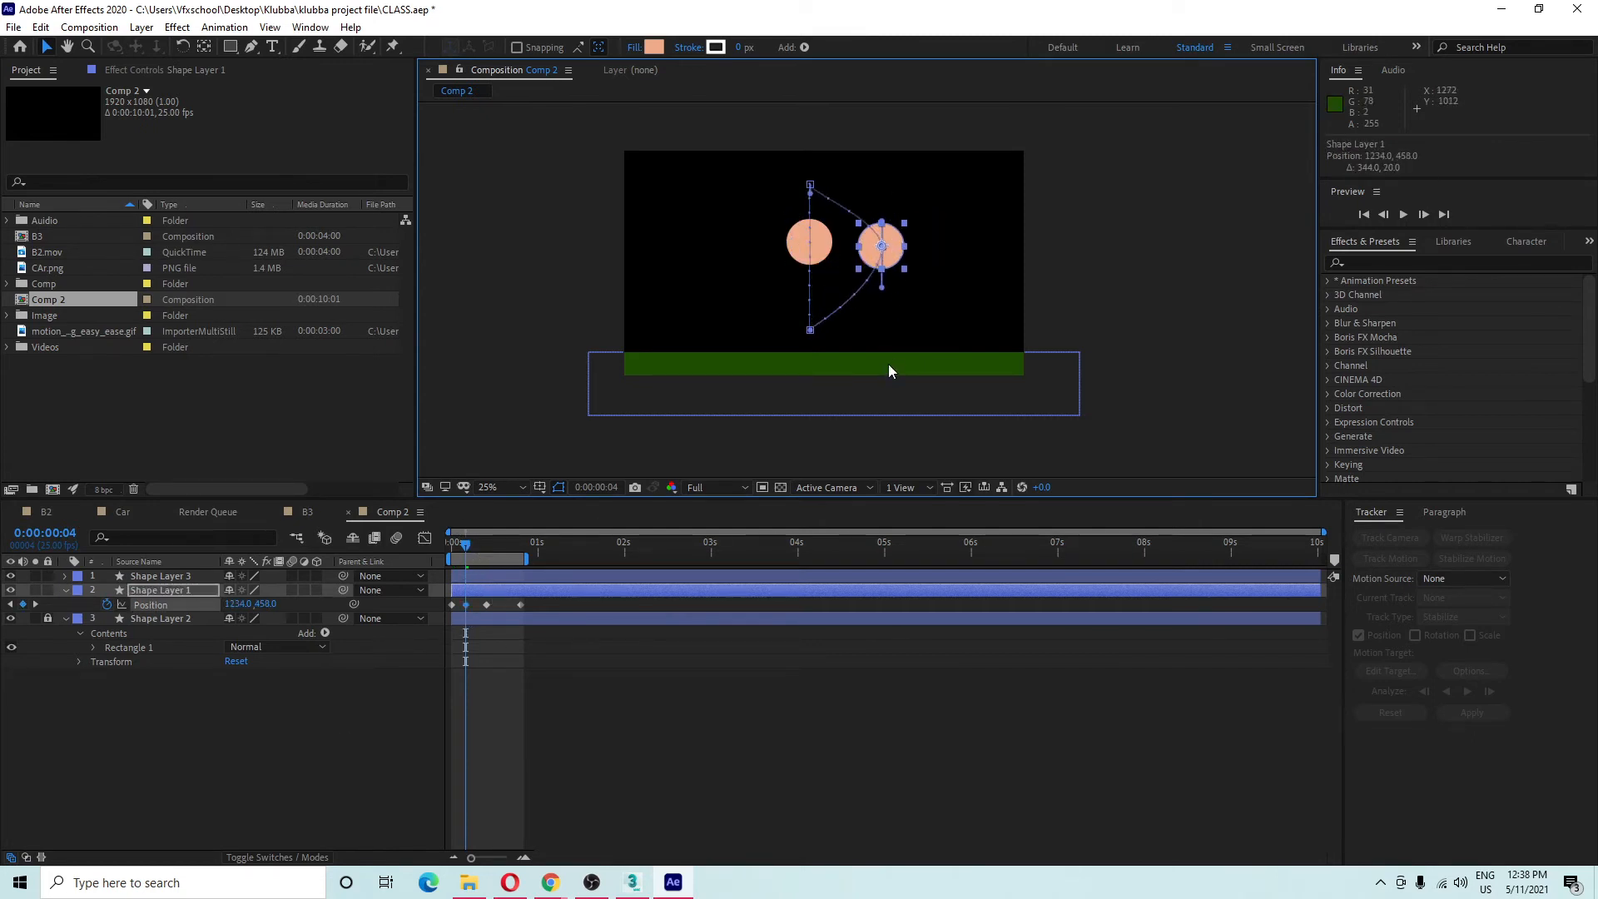
key("ctrl+z")
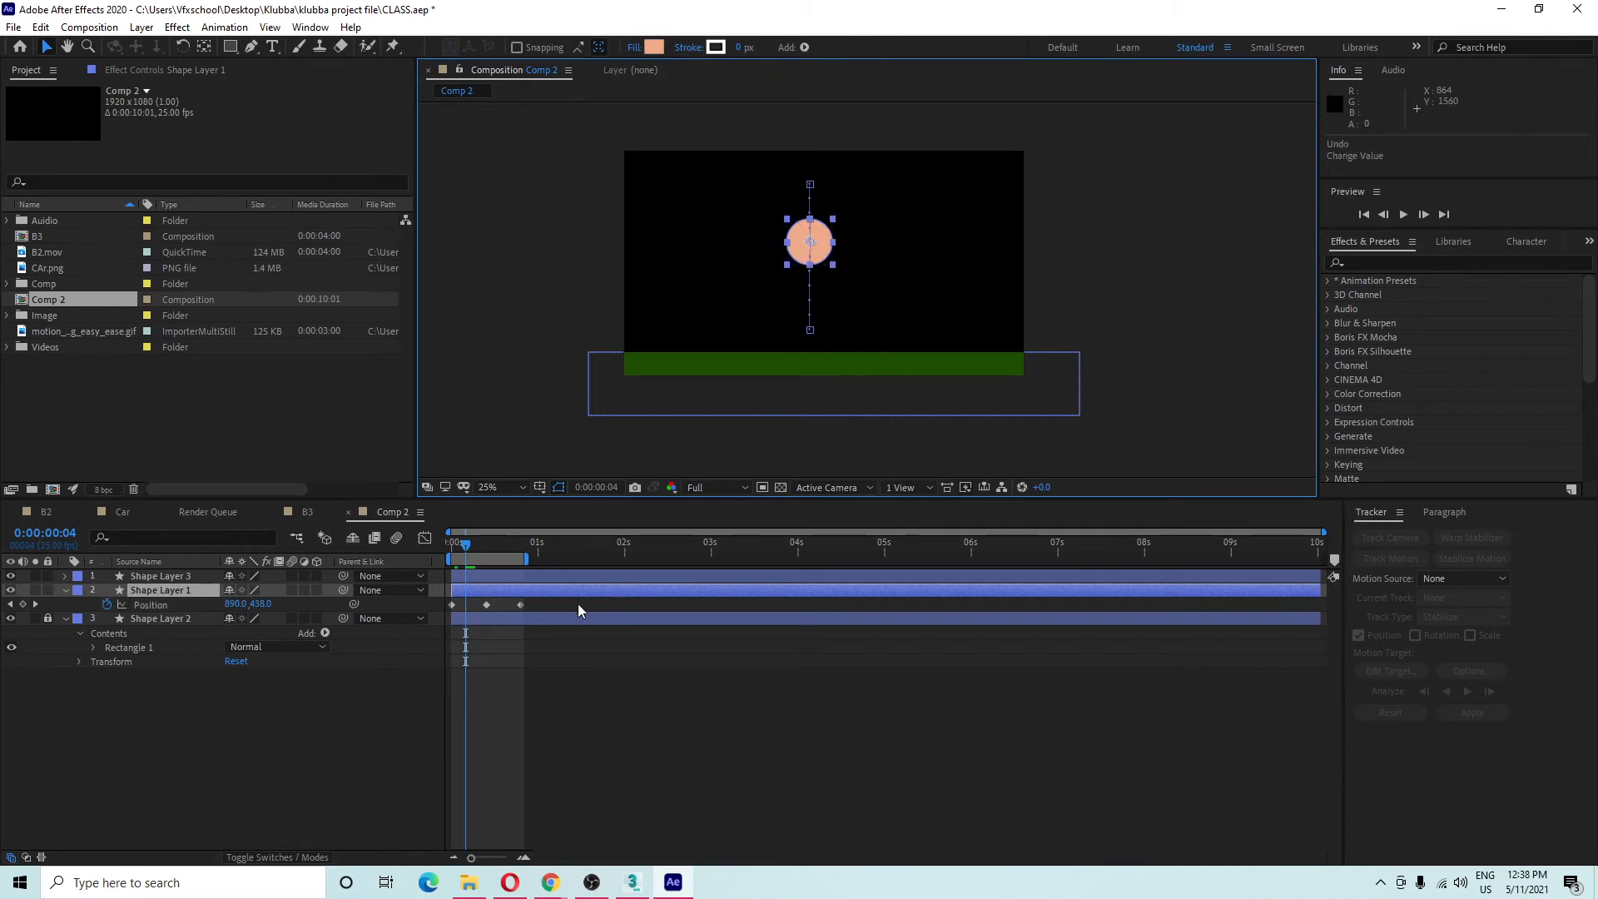
Select the ball's three Position keyframes and show their value graph in the Graph Editor.
left_click_drag(579, 605, 415, 620)
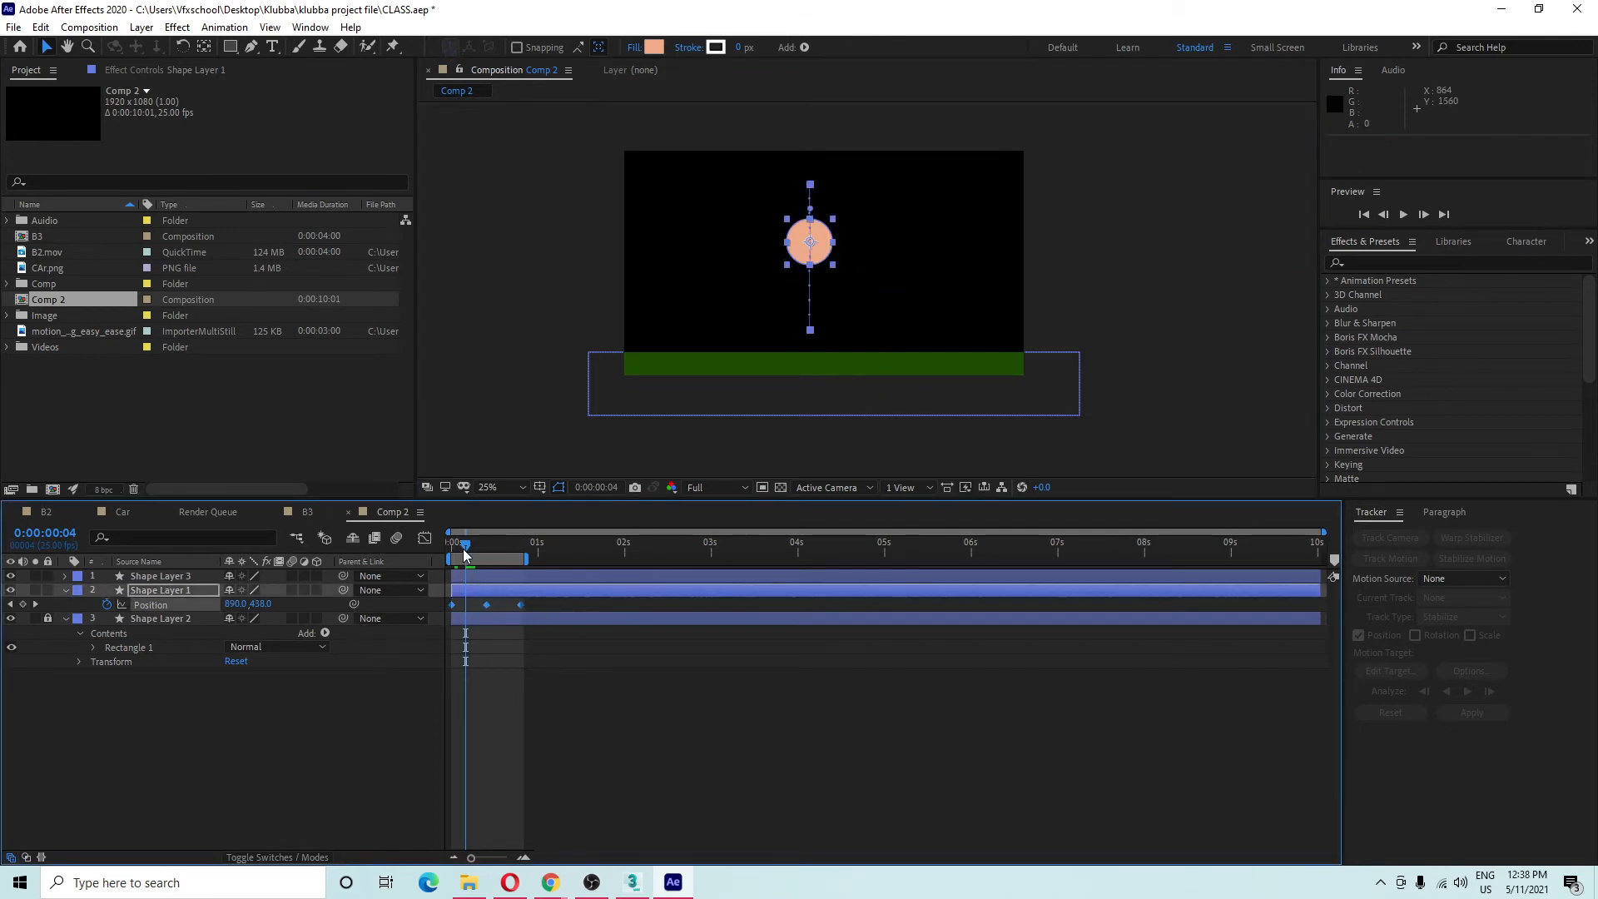
left_click_drag(464, 550, 451, 549)
left_click(134, 731)
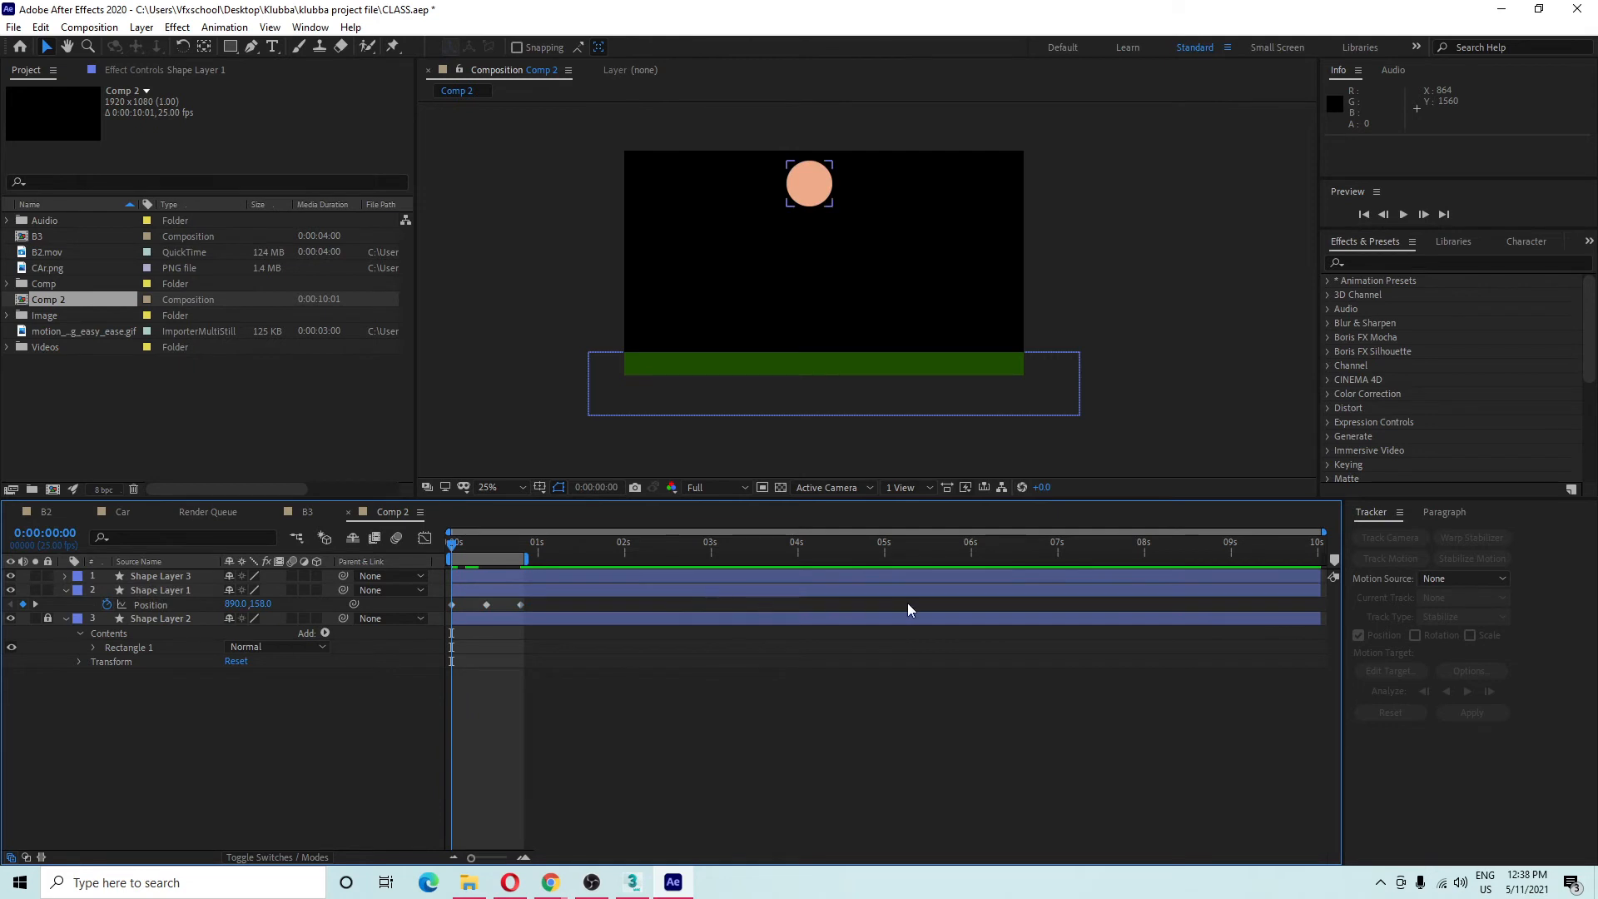
left_click_drag(907, 610, 258, 631)
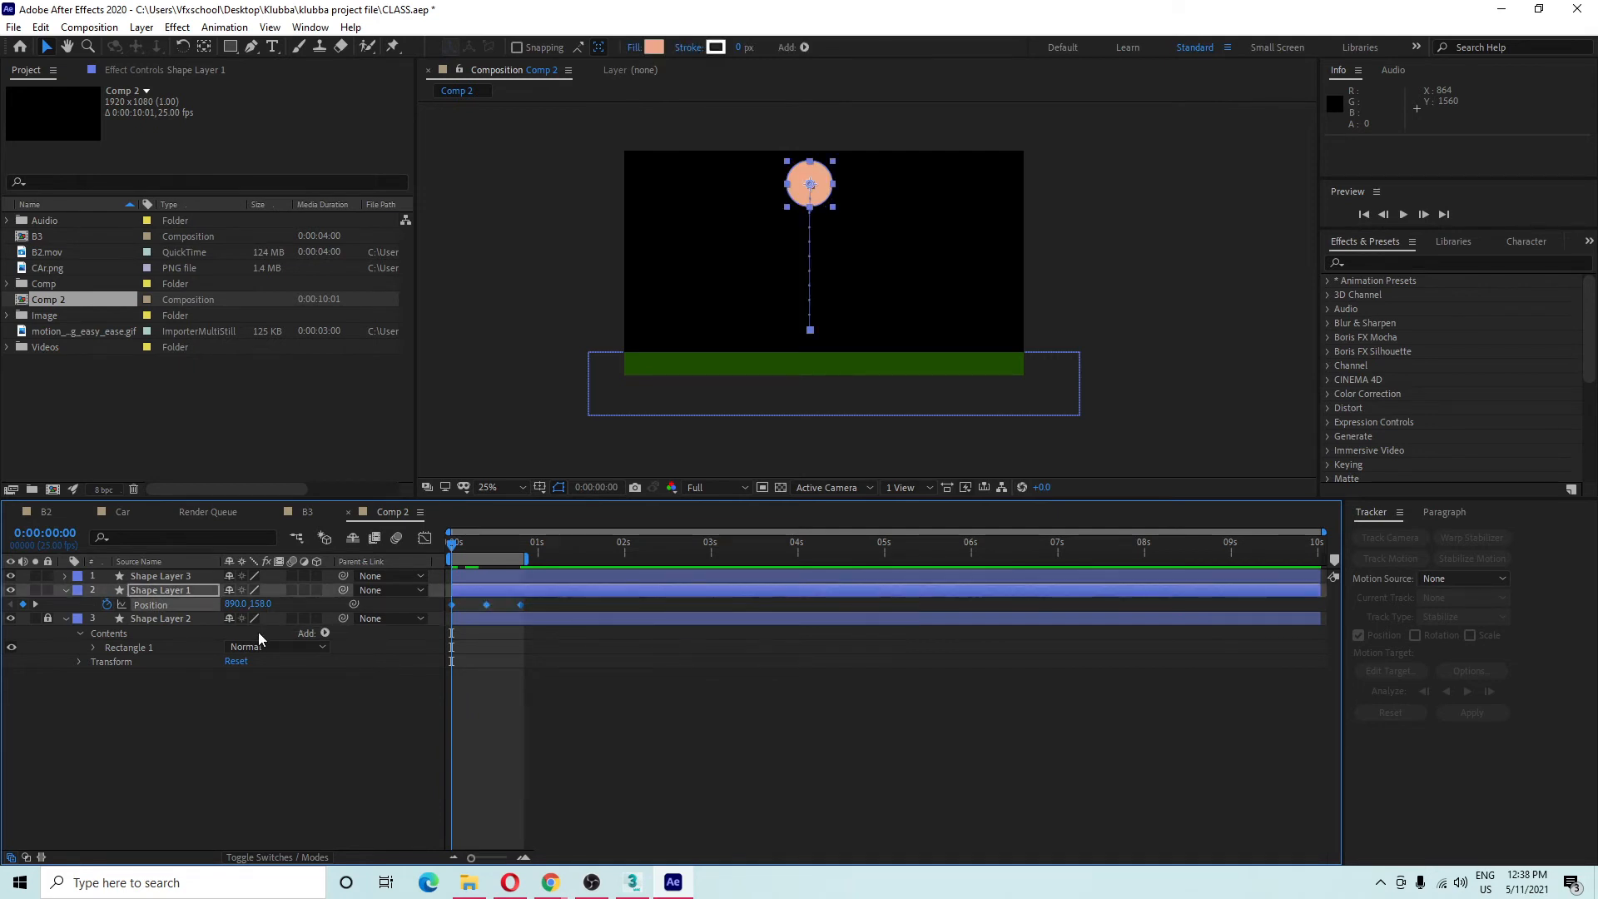
left_click(425, 538)
key("space")
key("space")
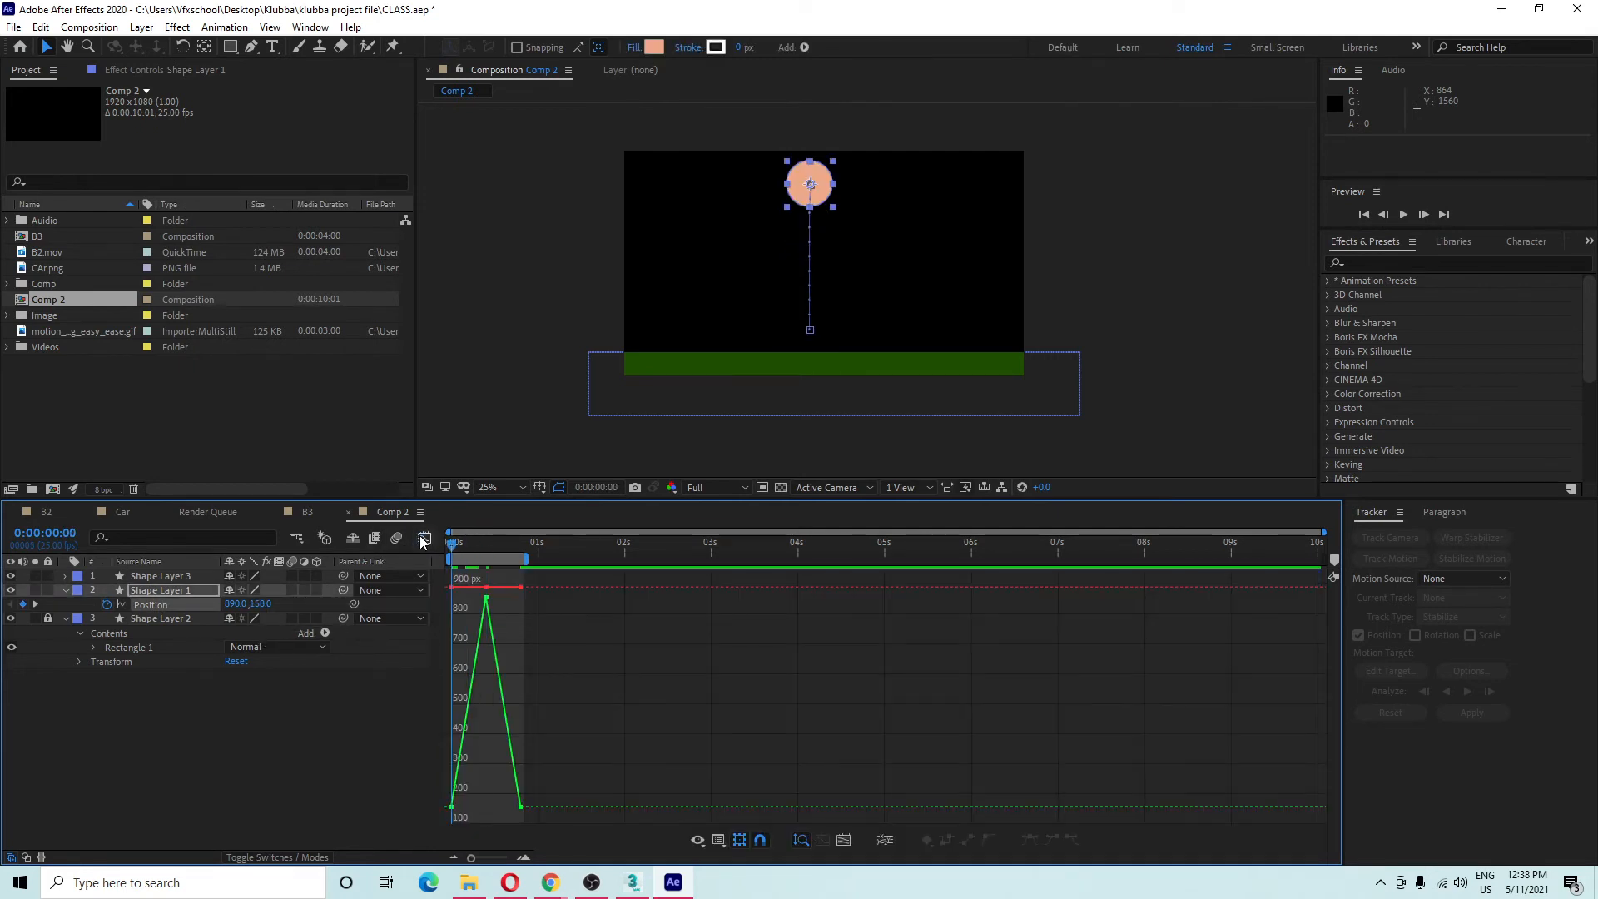
Back in keyframe view at frame 10, select all Position keyframes and shift the path left to 358,858.
left_click(424, 538)
left_click(489, 556)
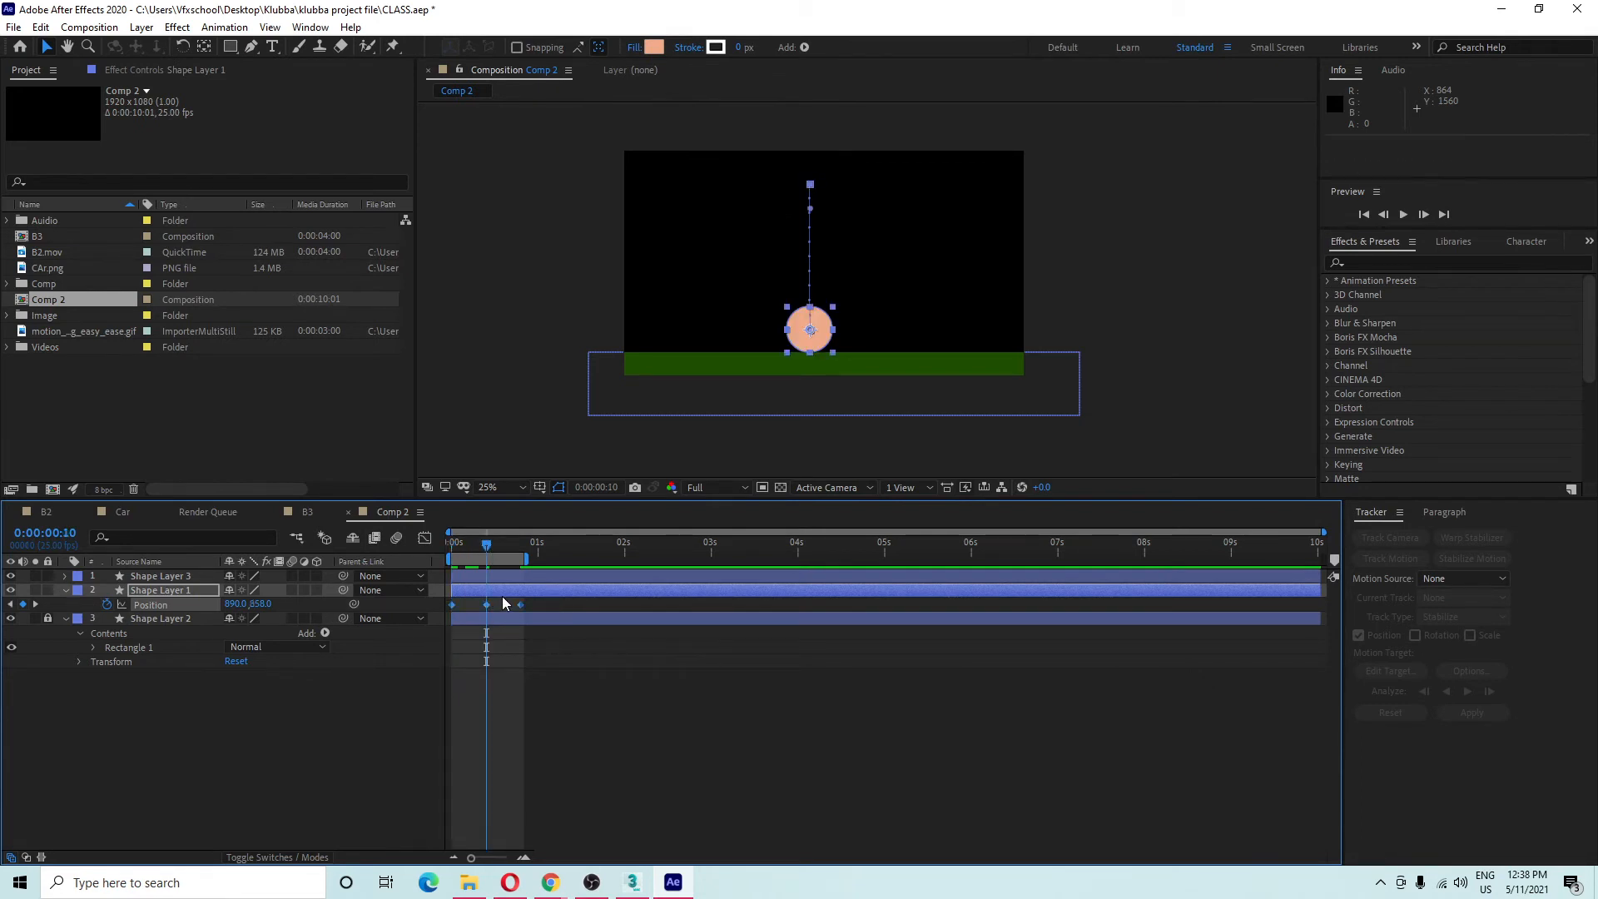
key("space")
left_click_drag(810, 330, 742, 336)
key("ctrl+z")
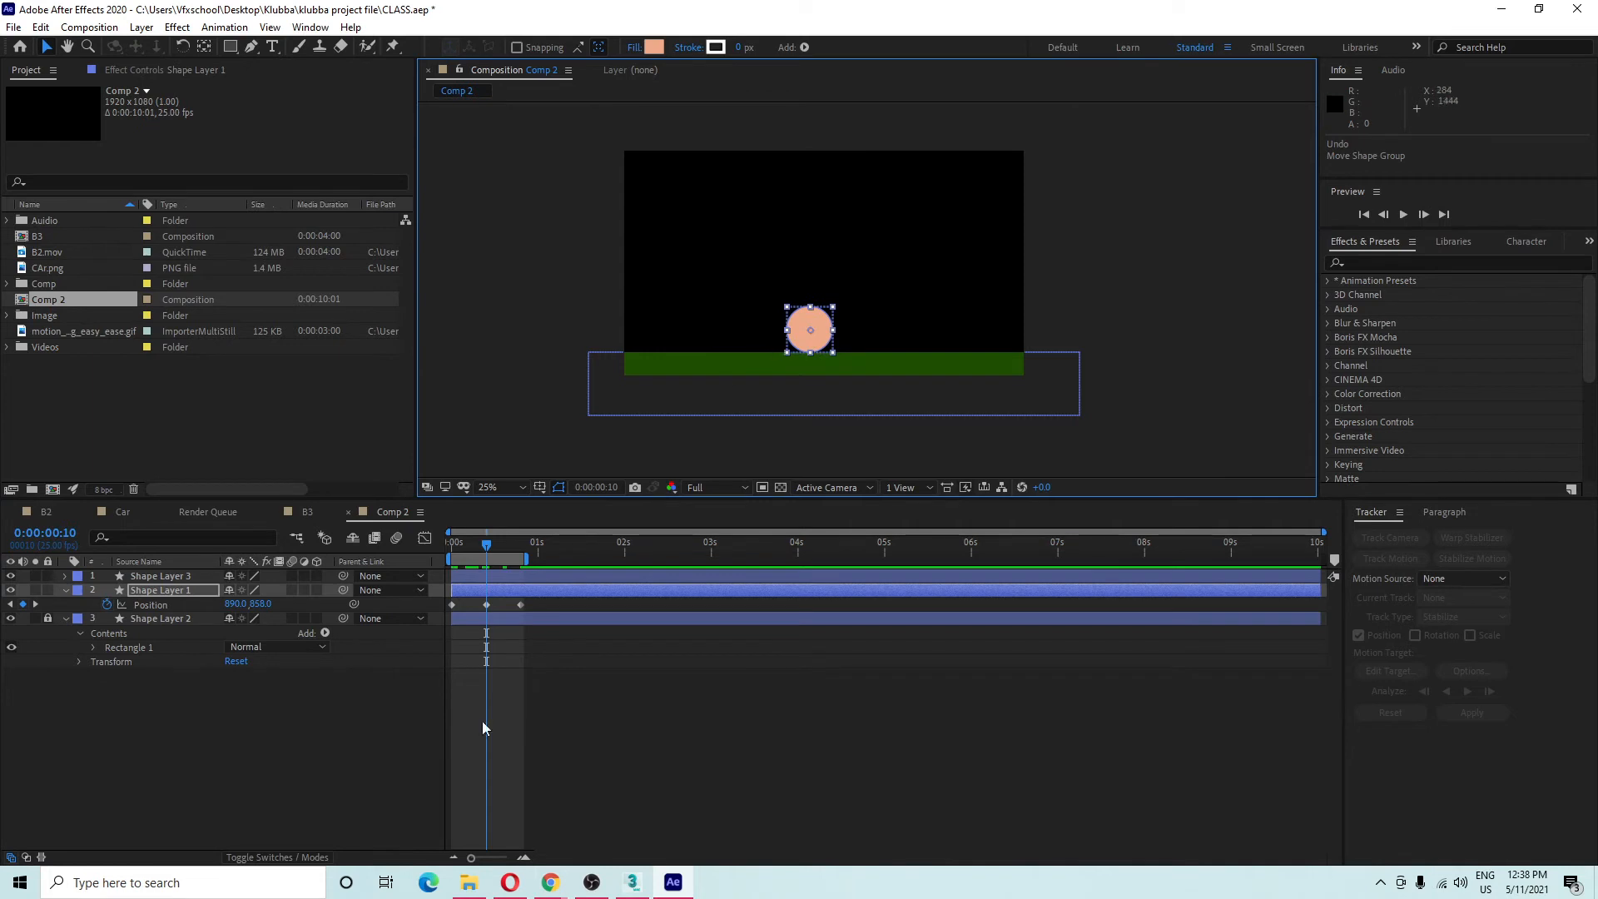
left_click(544, 603)
left_click(300, 603)
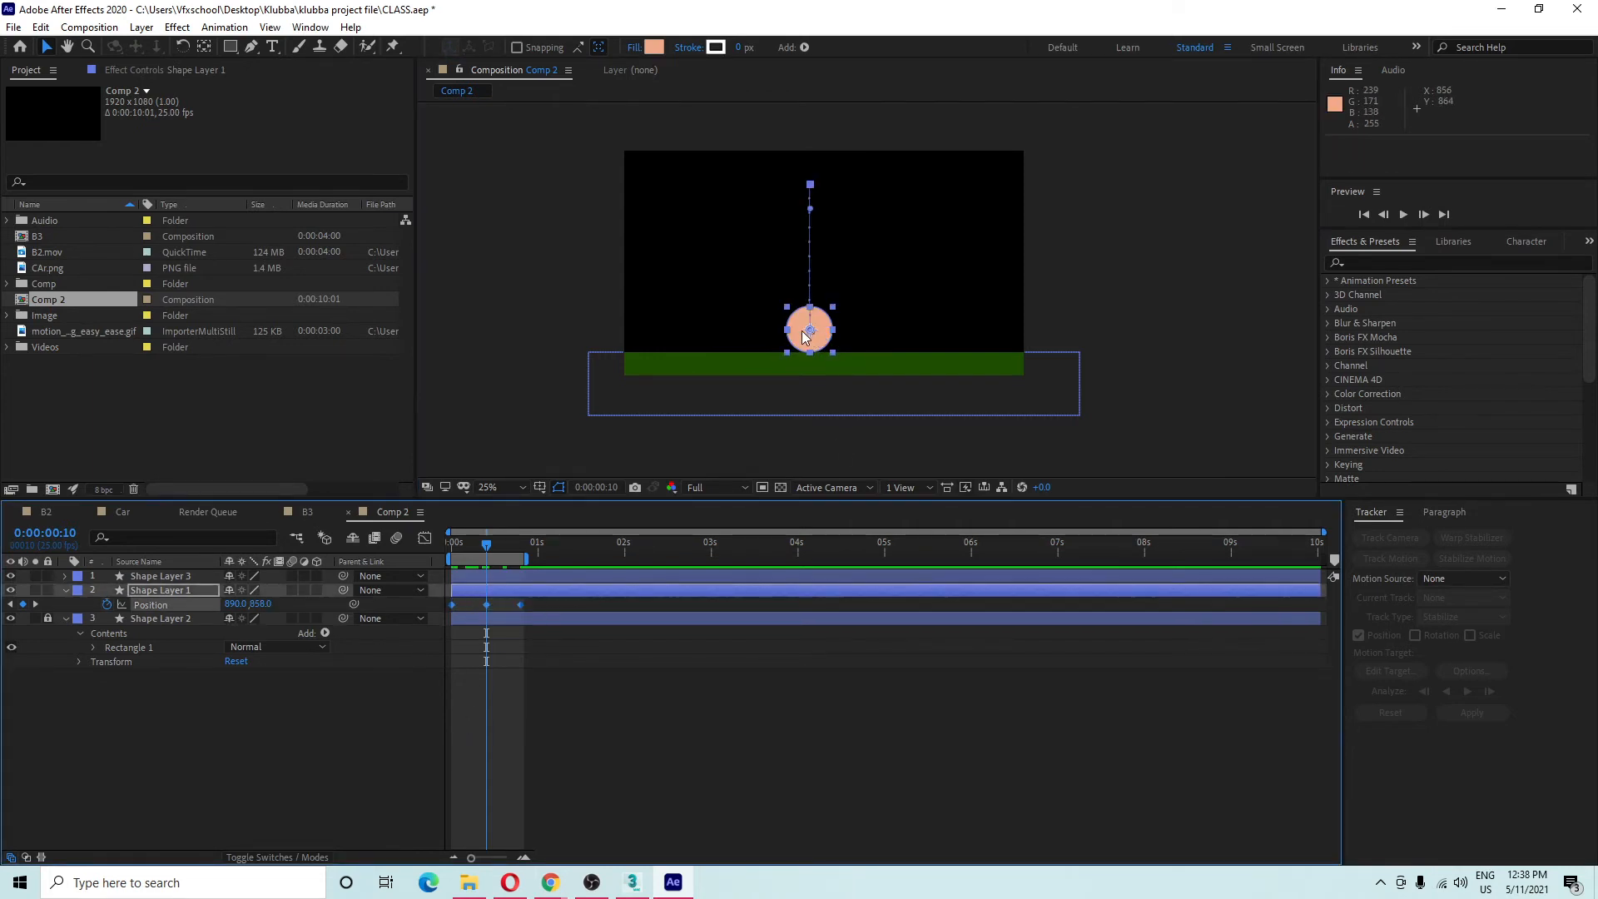
left_click_drag(804, 335, 690, 344)
Preview the falling balls and return to the first frame.
left_click(254, 729)
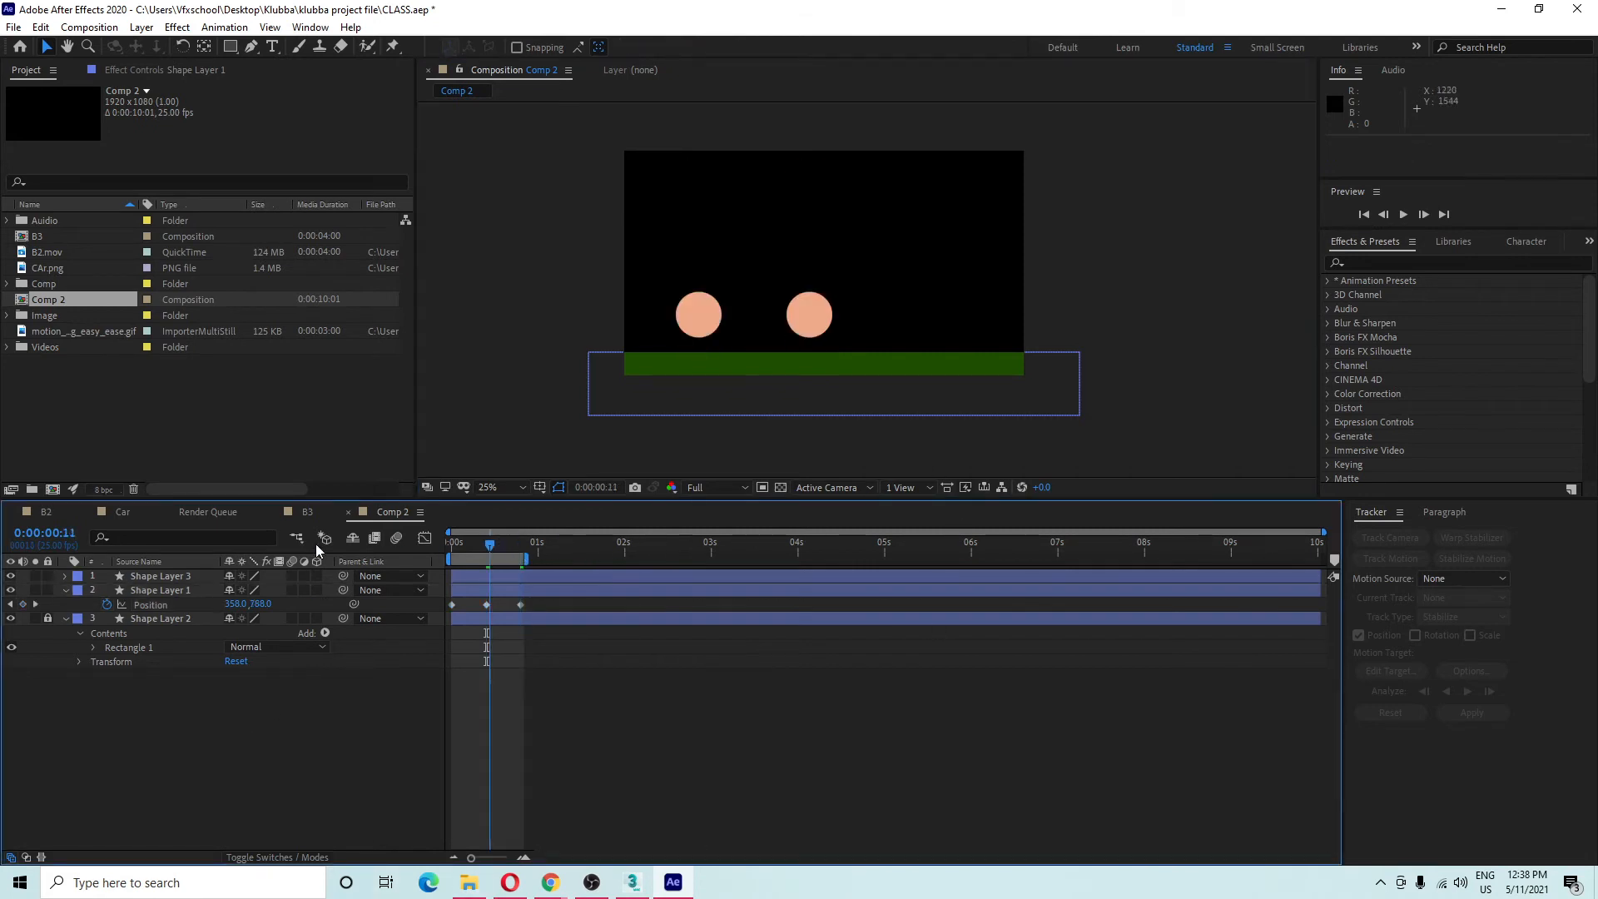
key("space")
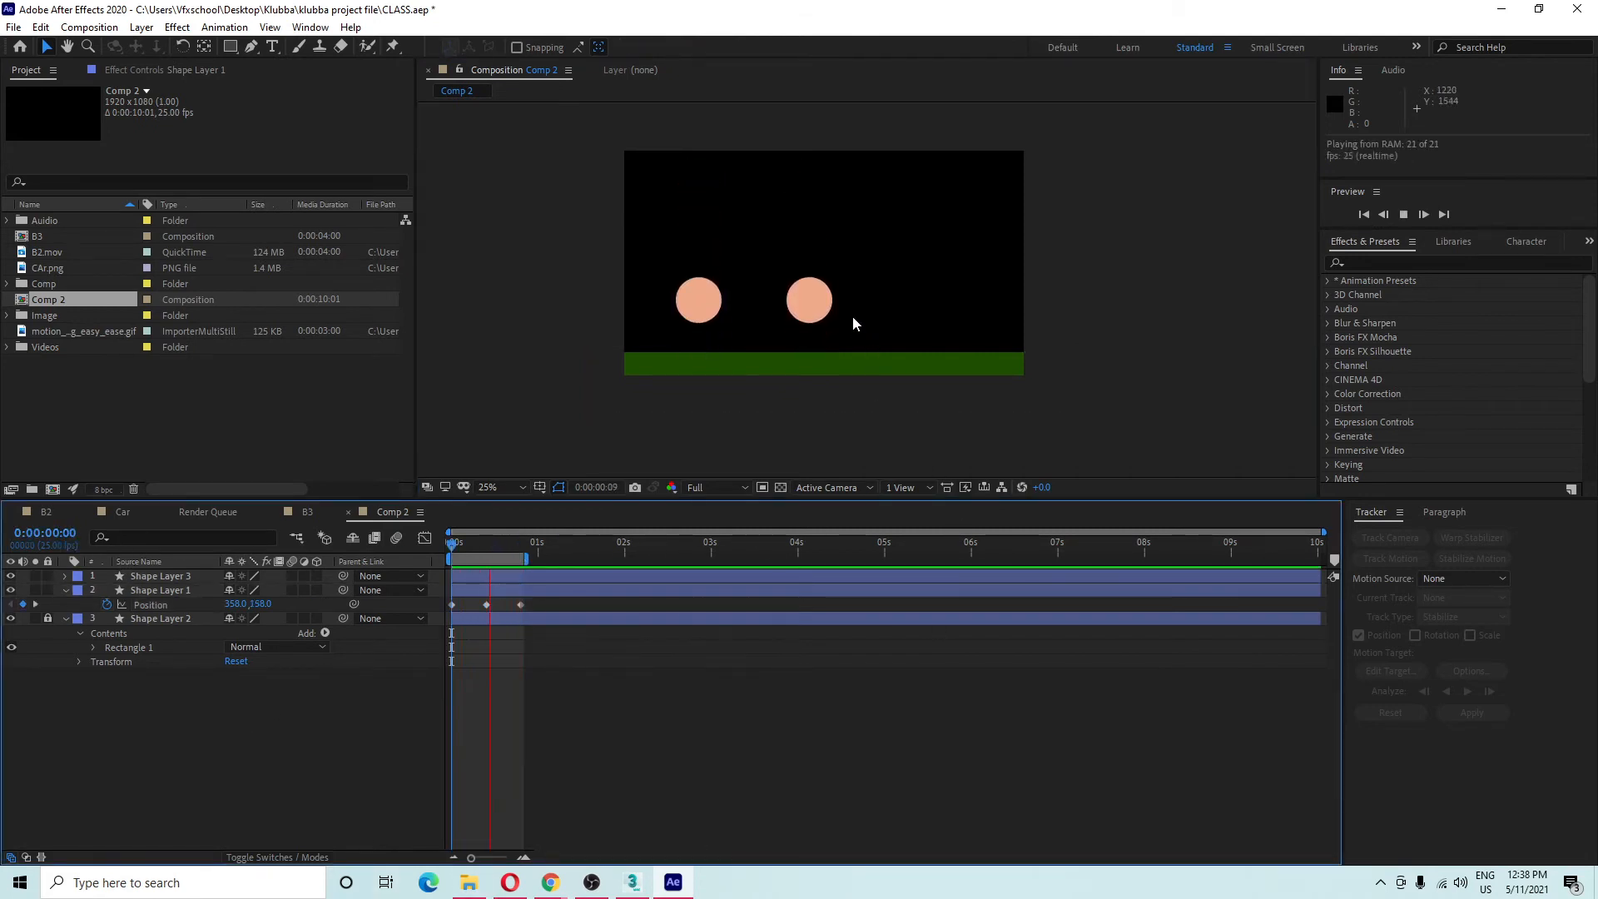
scroll(792, 198, "up", 2)
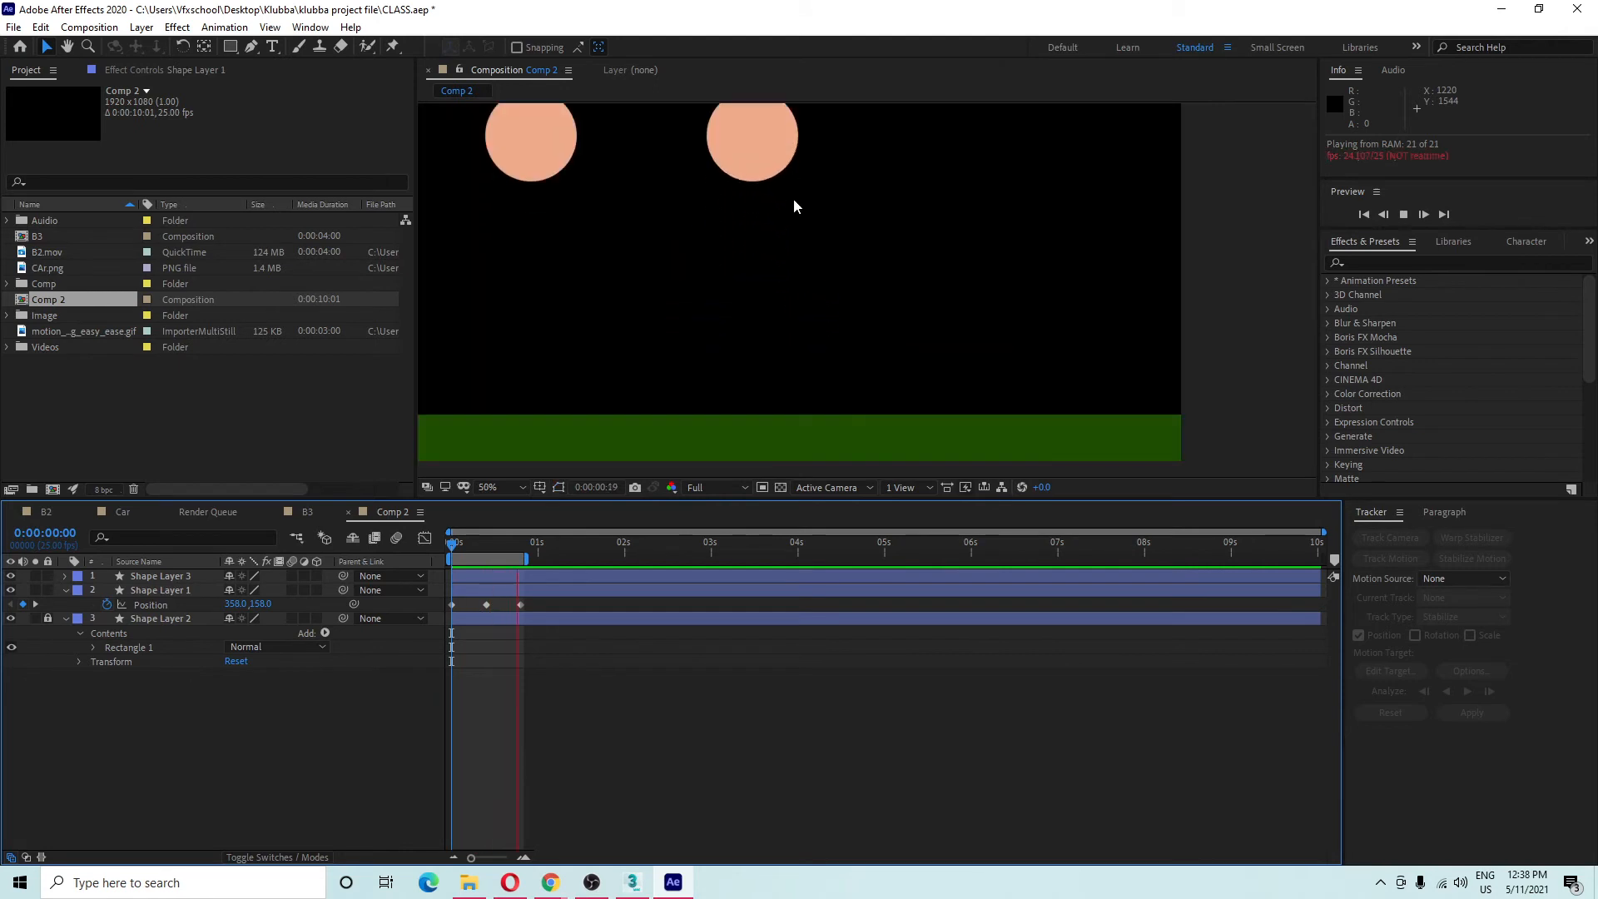
scroll(862, 275, "down", 2)
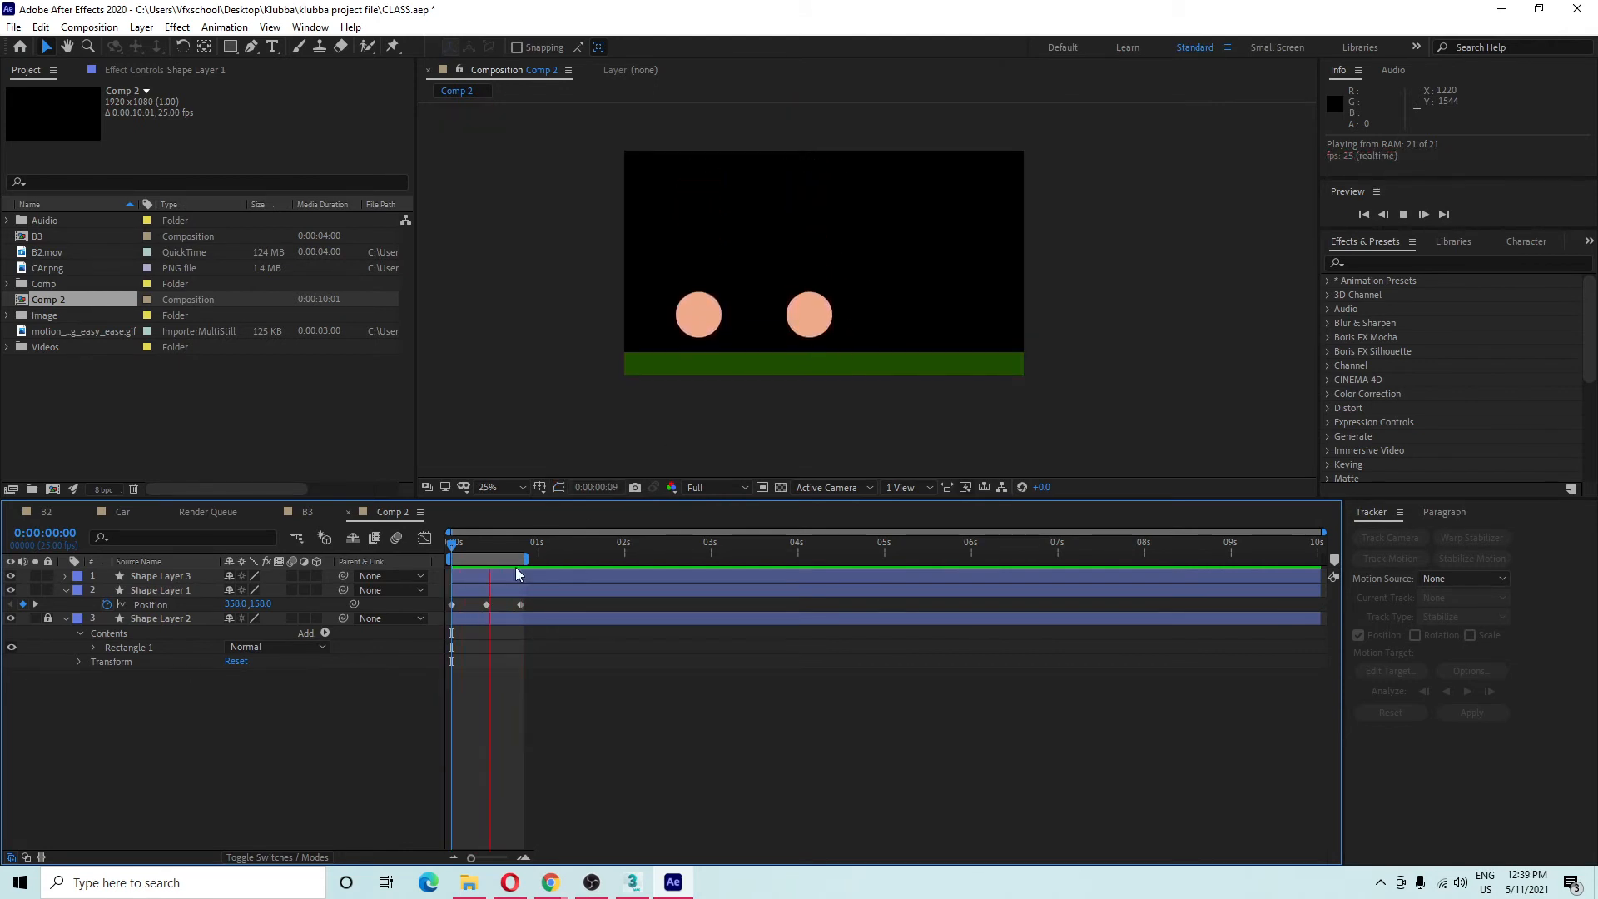
left_click(503, 545)
key("Home")
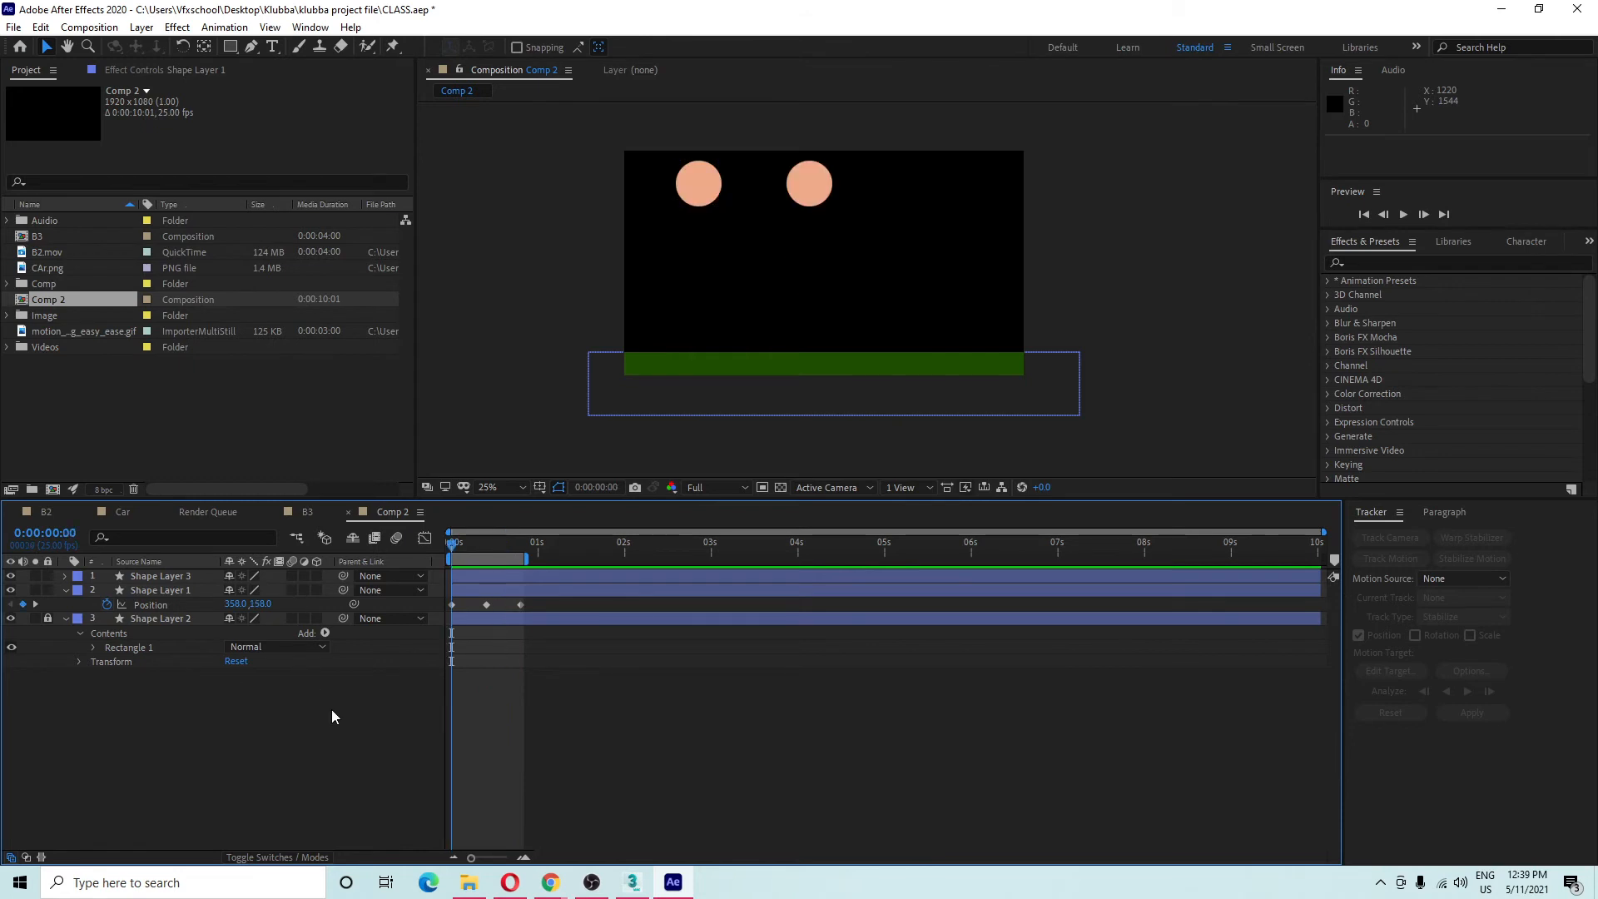
Delete the Shape Layer 3 copy and preview the remaining falling ball.
left_click(192, 572)
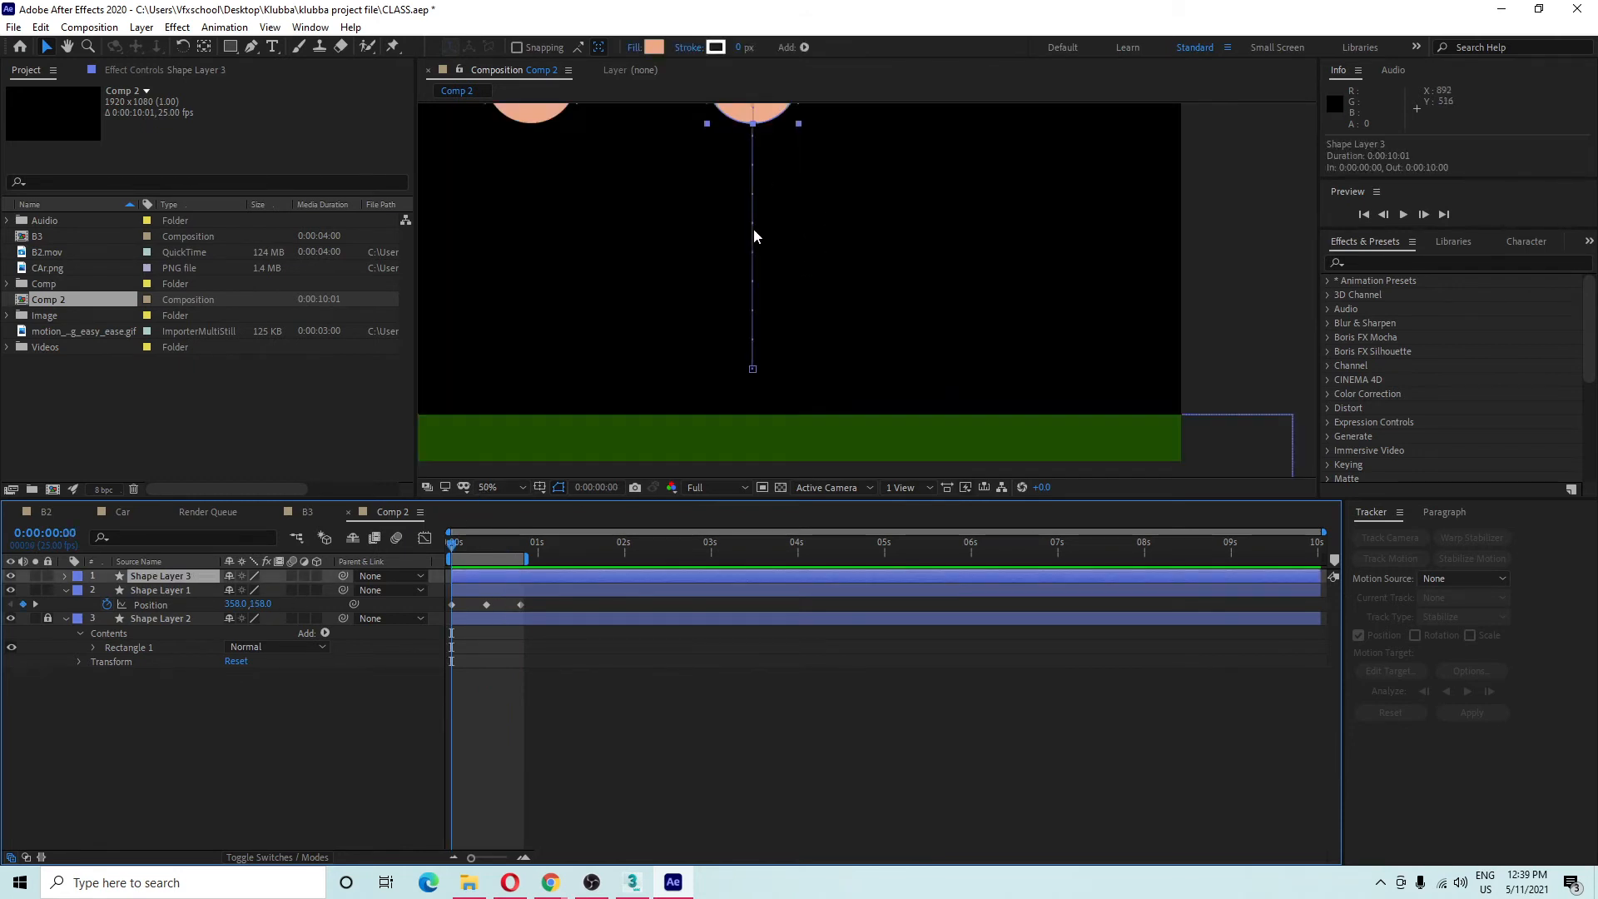
scroll(753, 228, "up", 1)
scroll(847, 316, "down", 1)
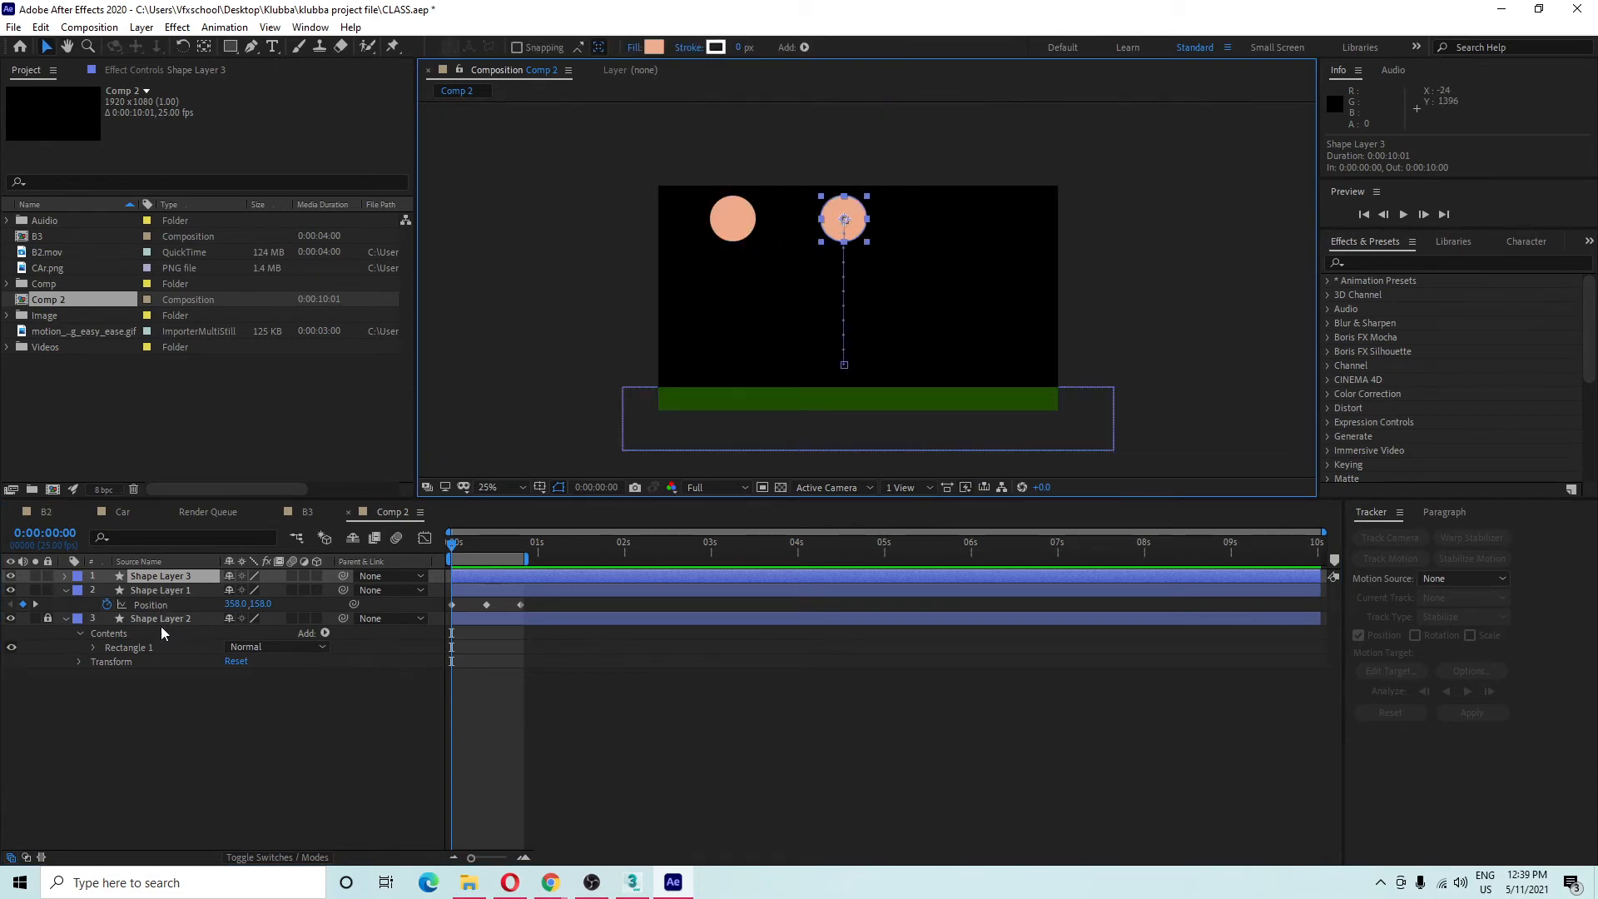
key("Delete")
left_click(739, 221)
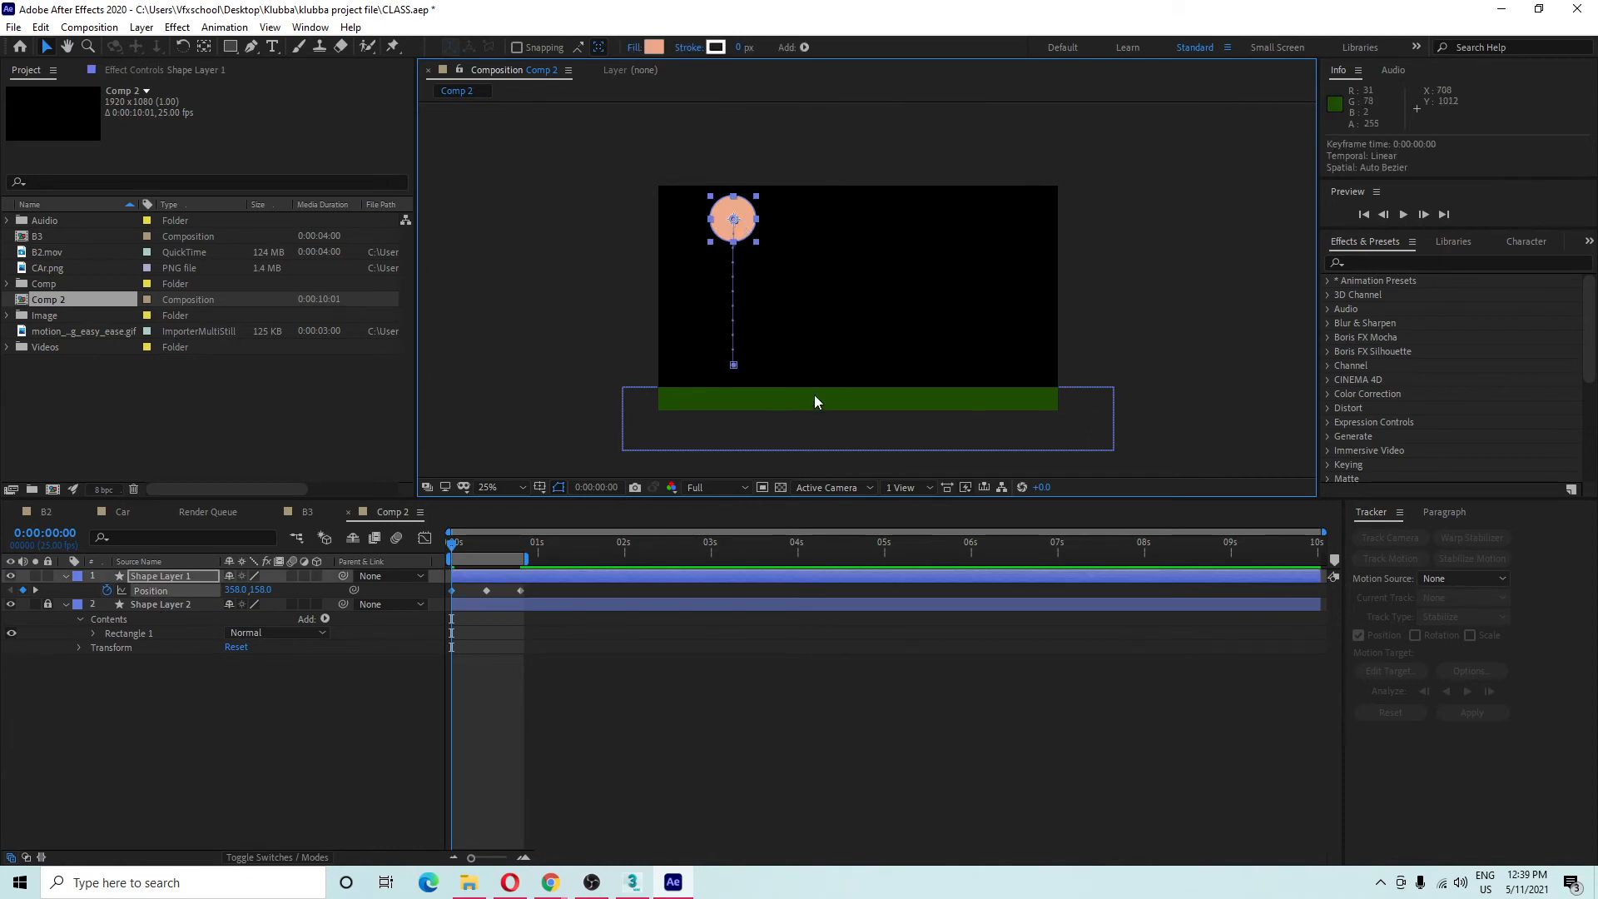
left_click(492, 537)
key("space")
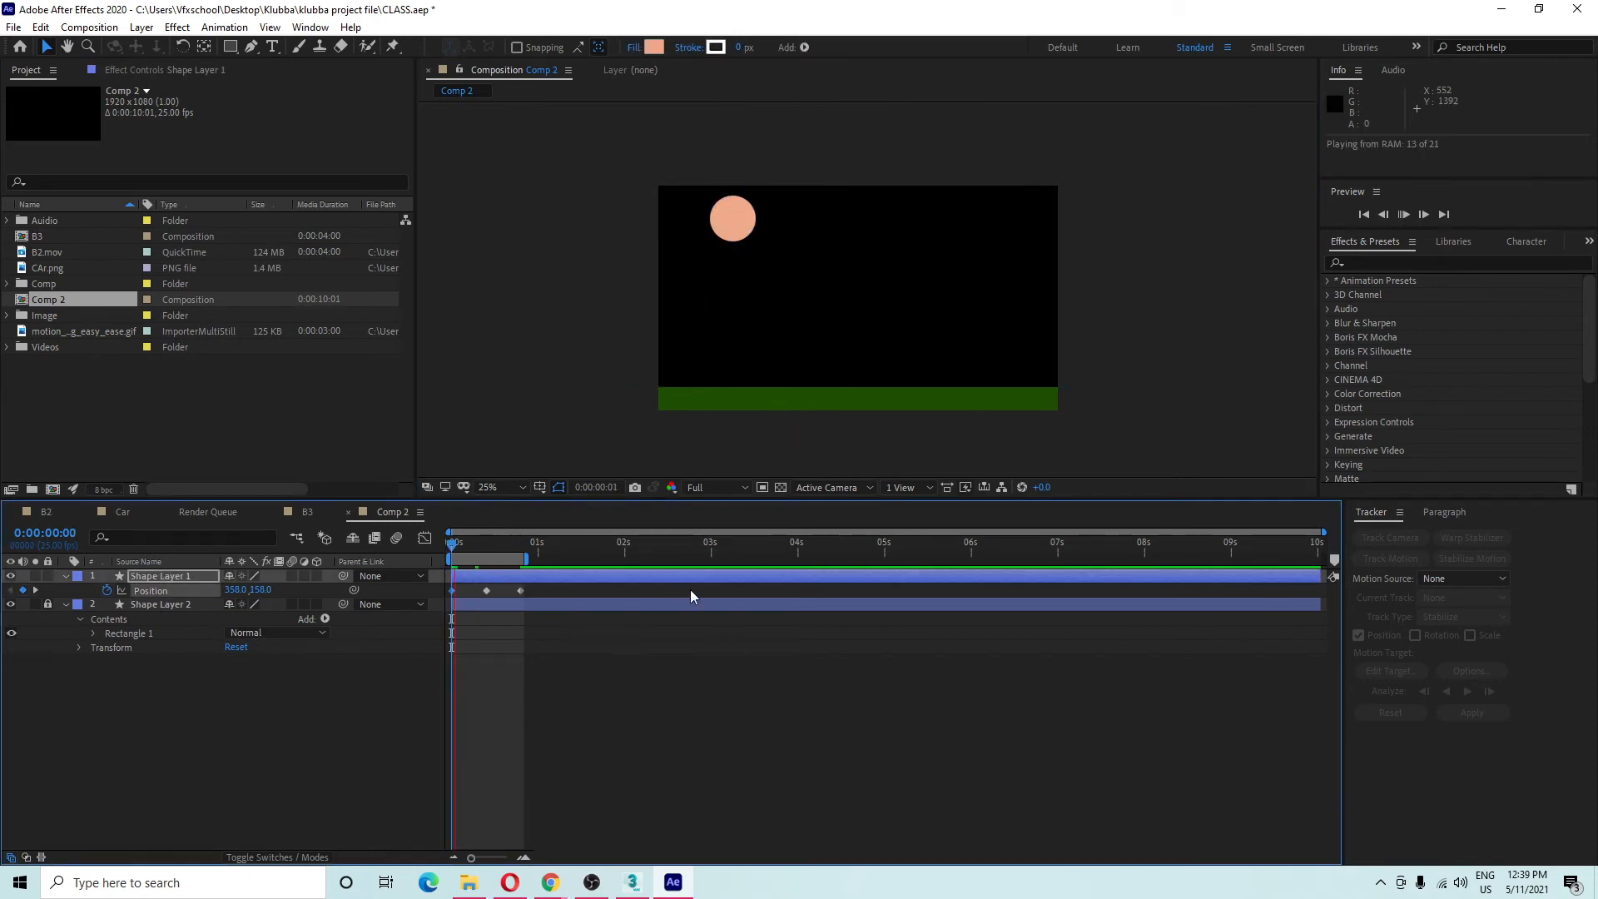
key("space")
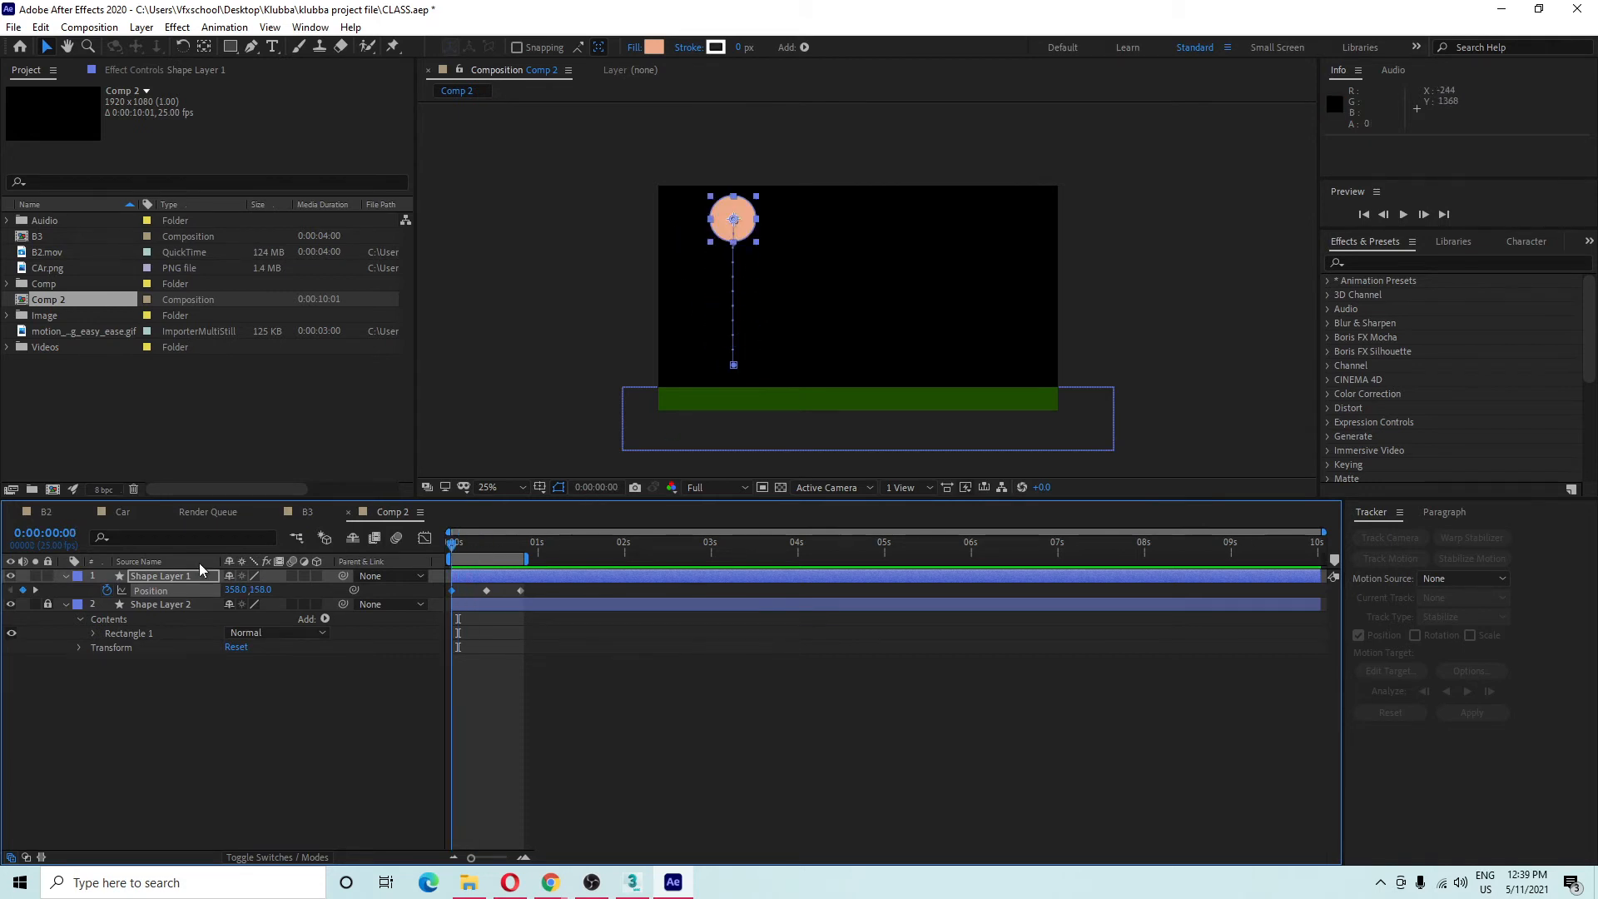
Duplicate Shape Layer 1 at the first frame.
key("Home")
left_click(506, 575)
key("ctrl+d")
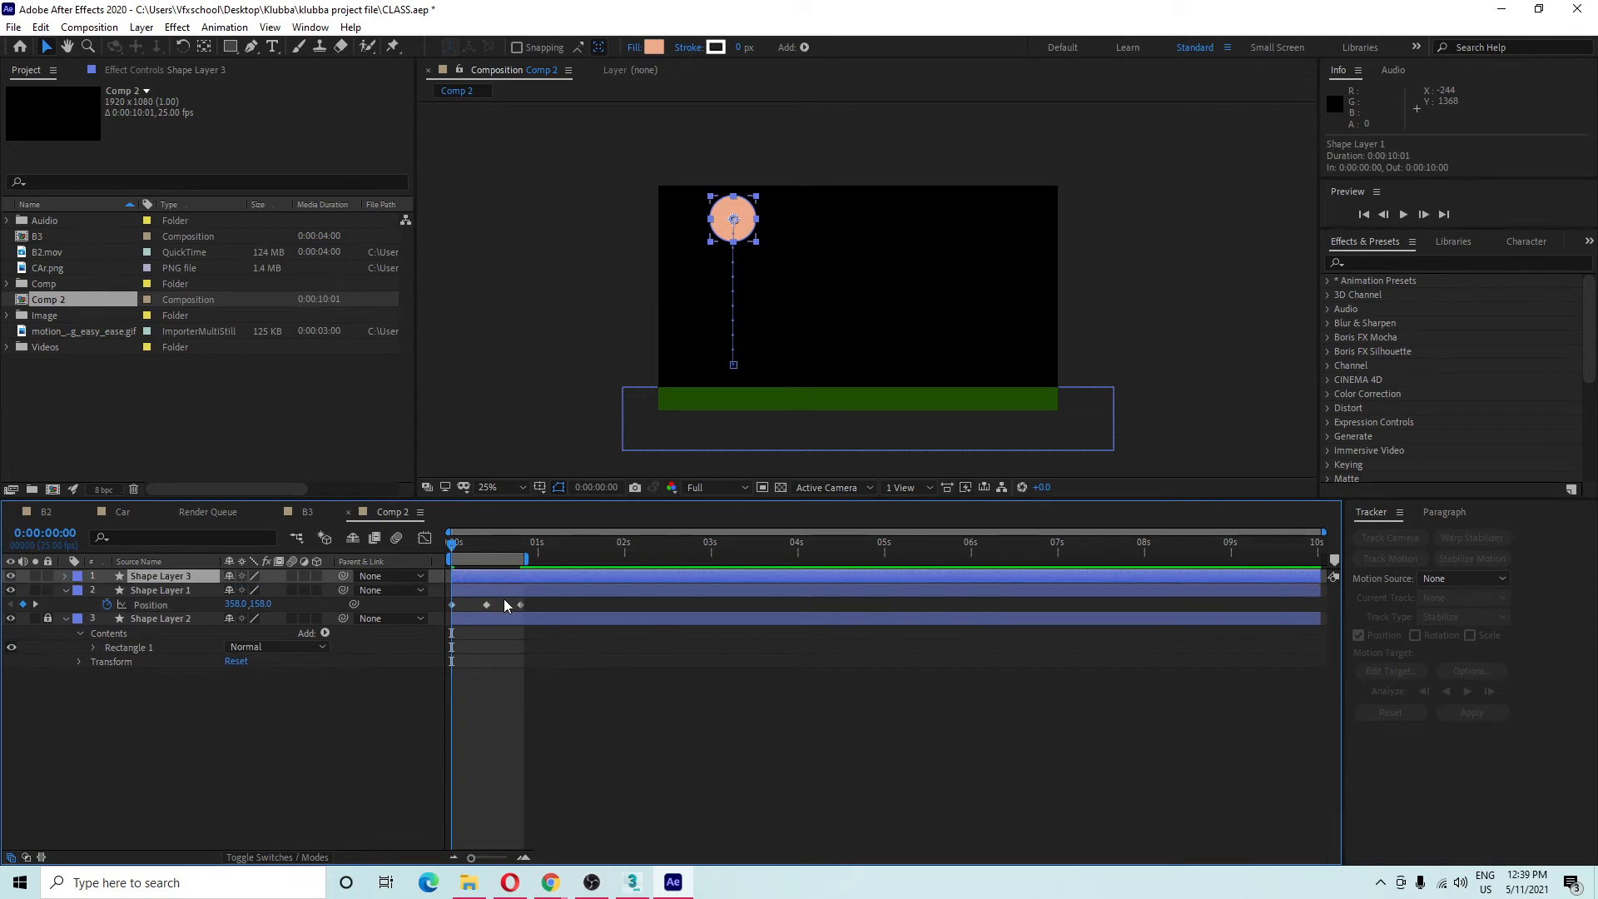
Select Shape Layer 1's three Position keyframes, move its whole path right, and preview both balls.
left_click_drag(576, 600, 398, 611)
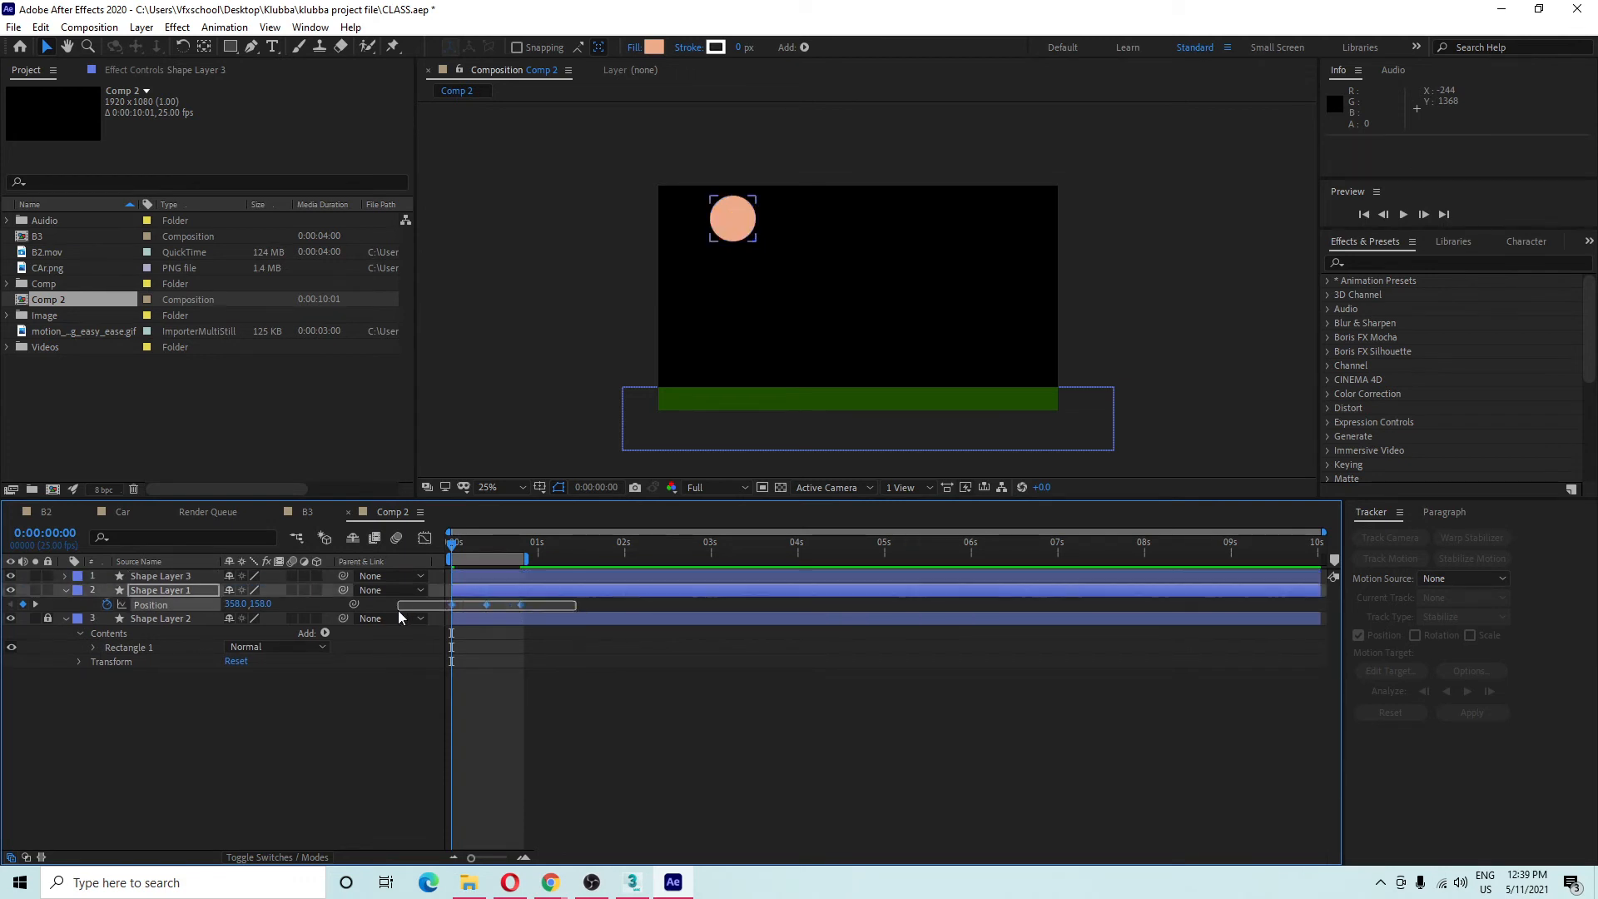
left_click_drag(724, 223, 836, 223)
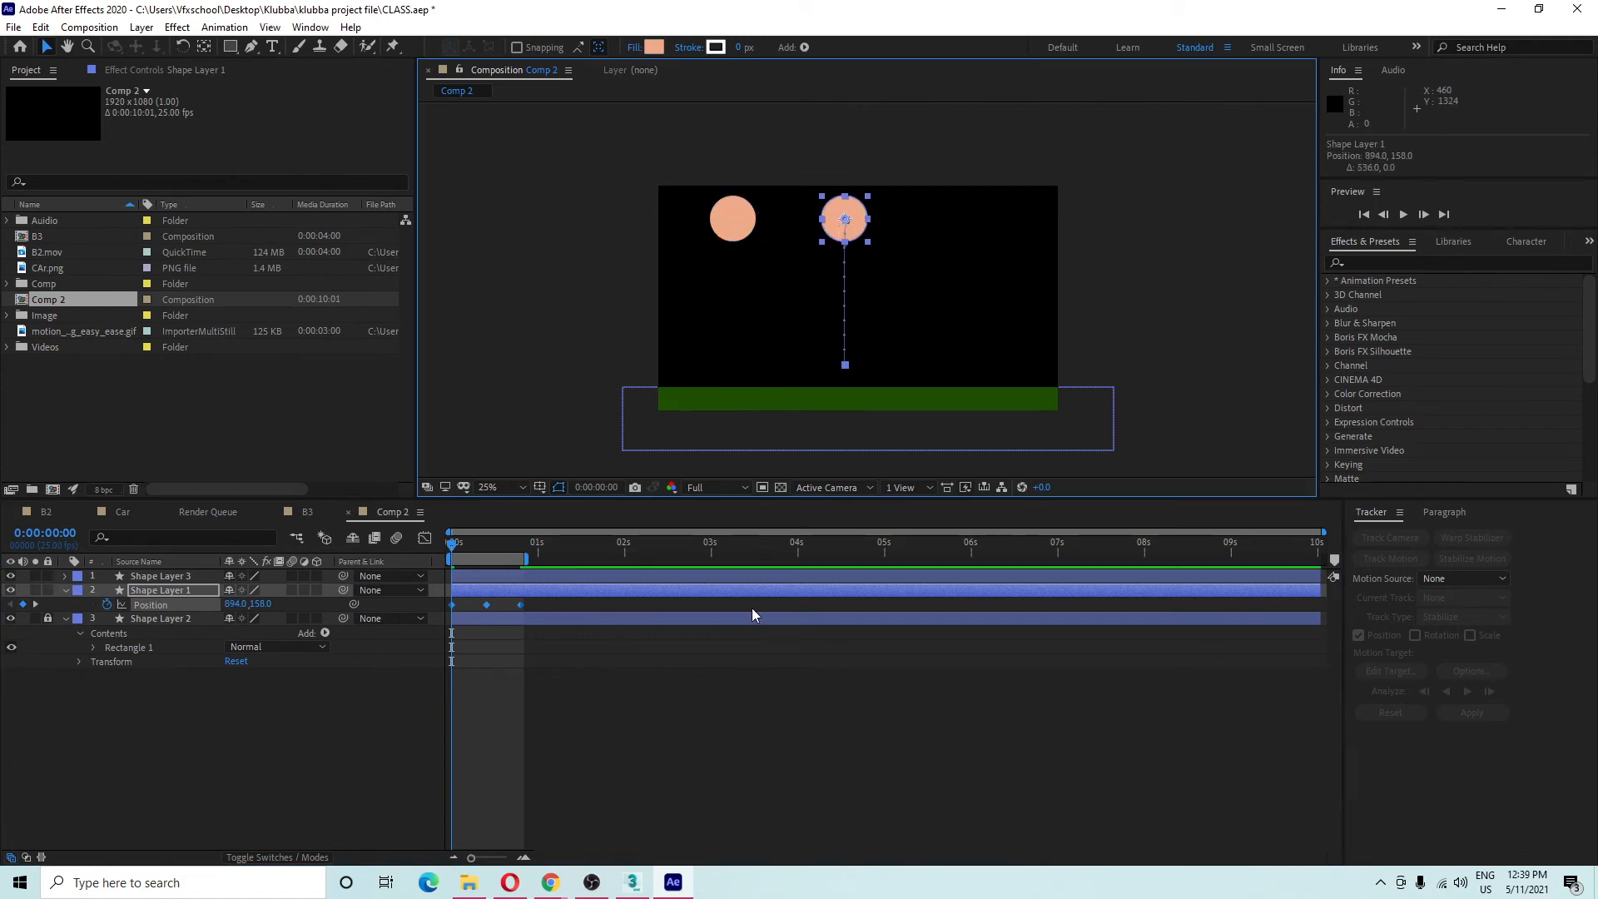
left_click(476, 605)
left_click(476, 577)
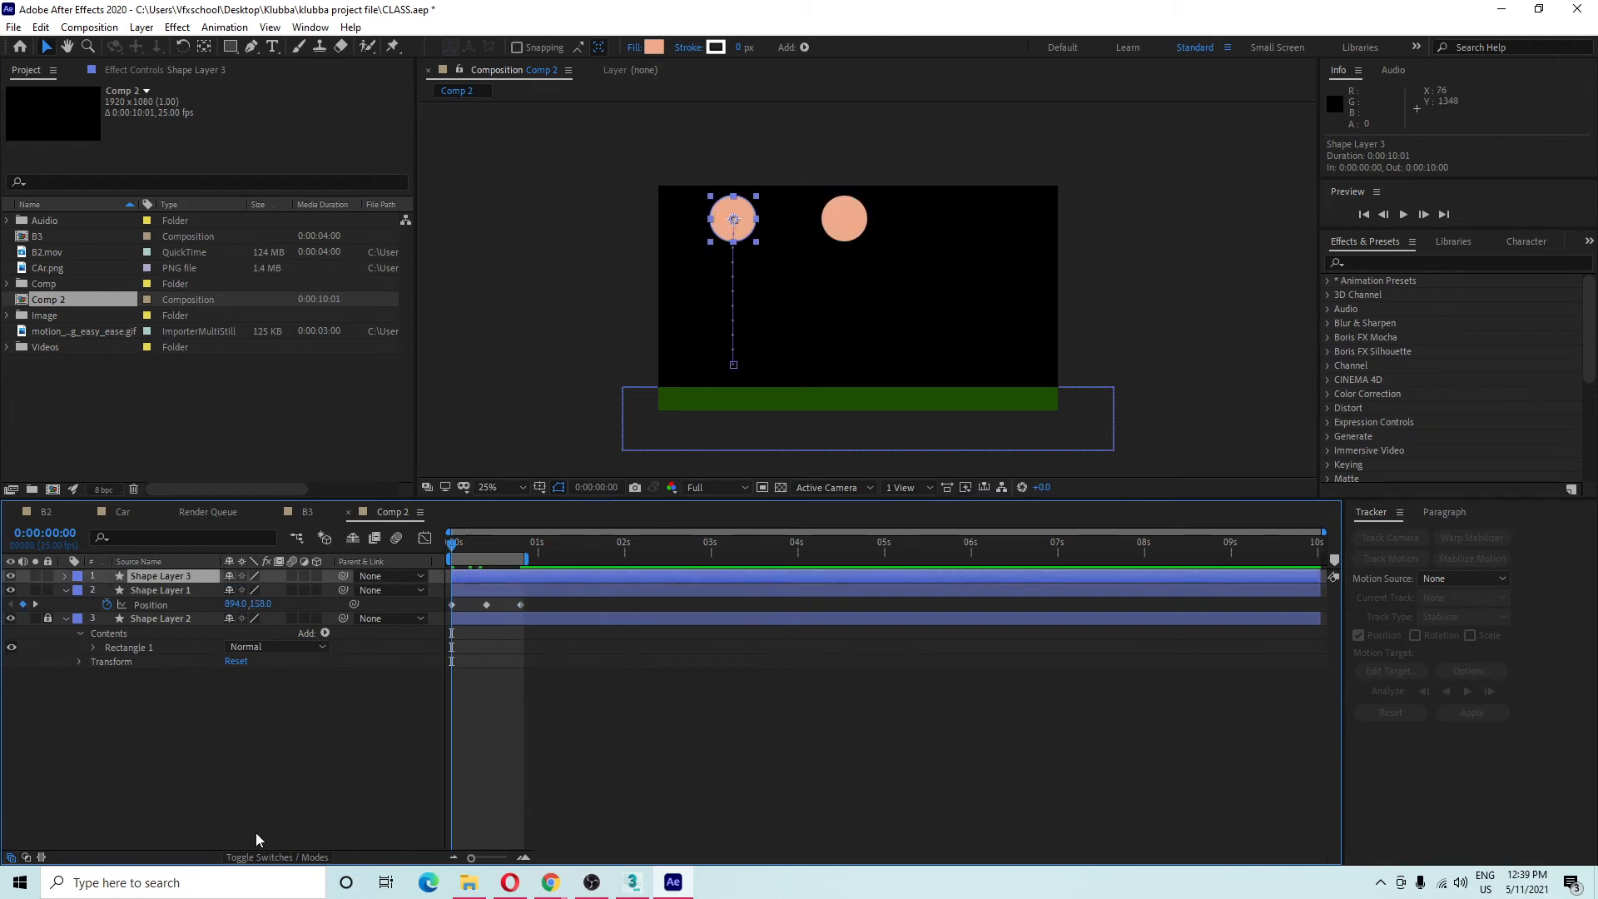
left_click(433, 766)
key("space")
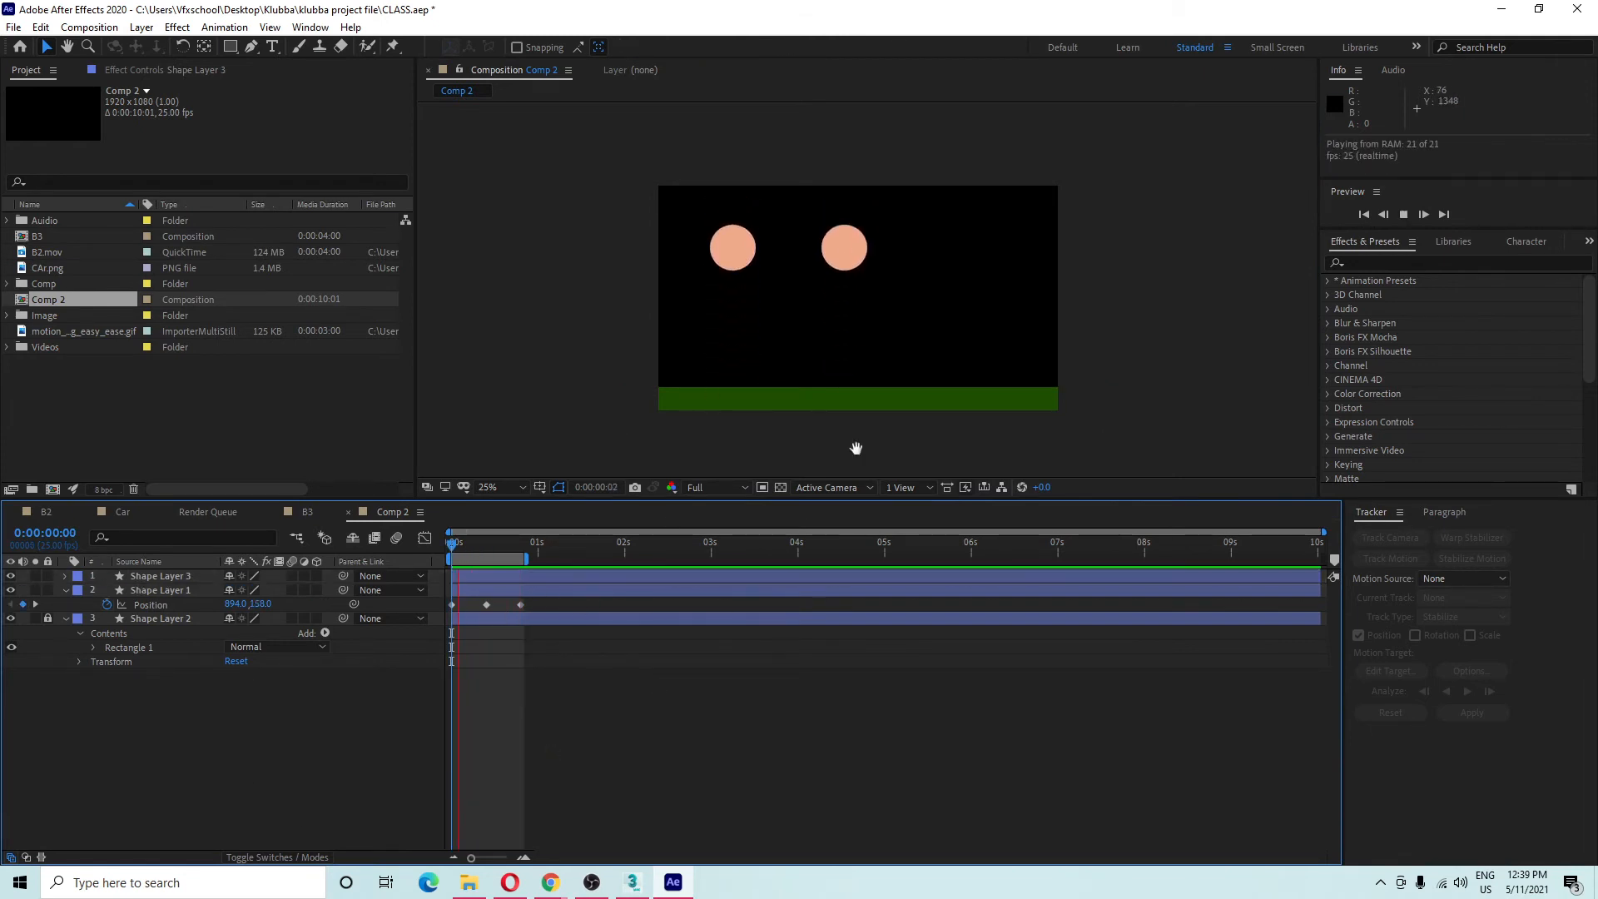
key("space")
At 0:00:00:05, try curving the right ball's path and undo the changes.
left_click(861, 288)
left_click_drag(482, 545, 454, 544)
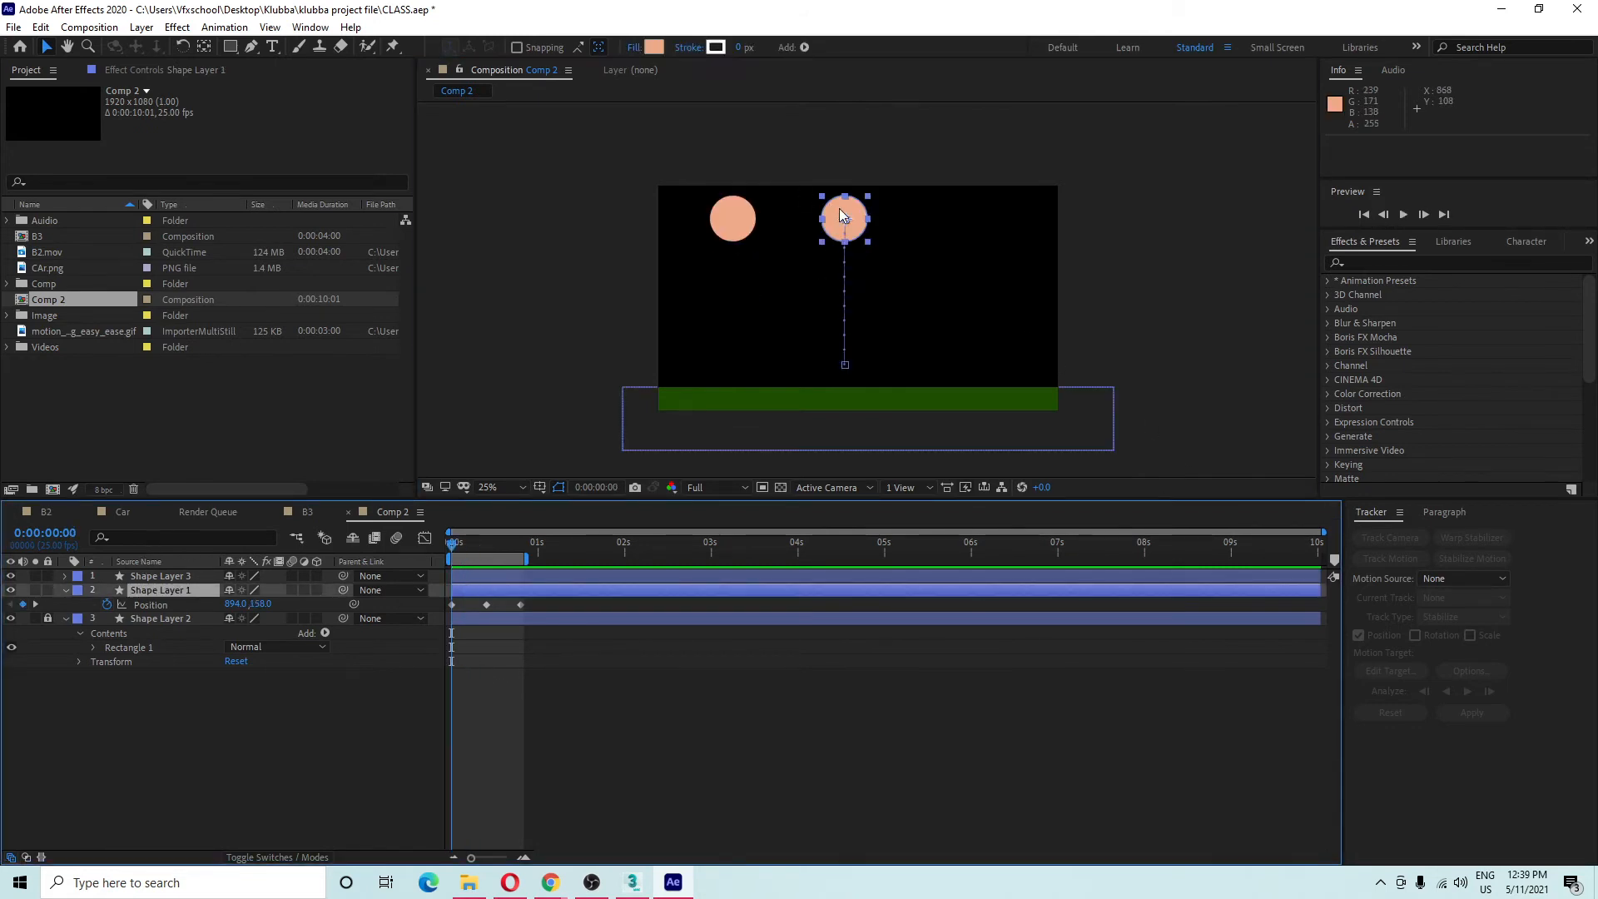
left_click_drag(464, 544, 470, 544)
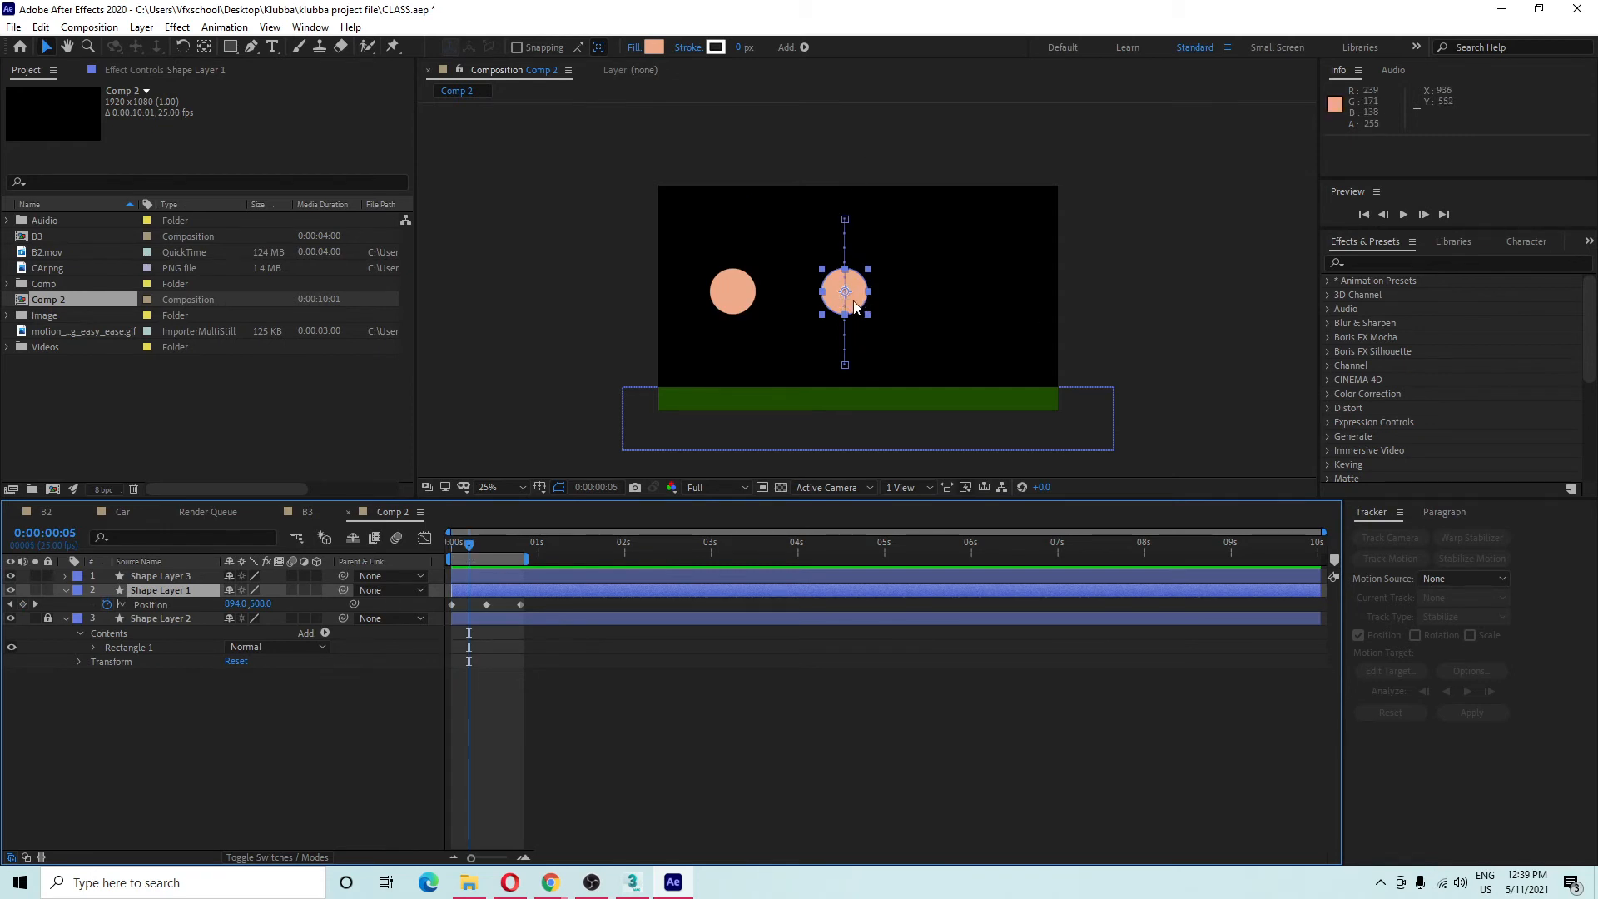
mouse_move(822, 199)
left_mouse_down()
mouse_move(865, 350)
mouse_move(951, 328)
left_mouse_up()
key("ctrl+z")
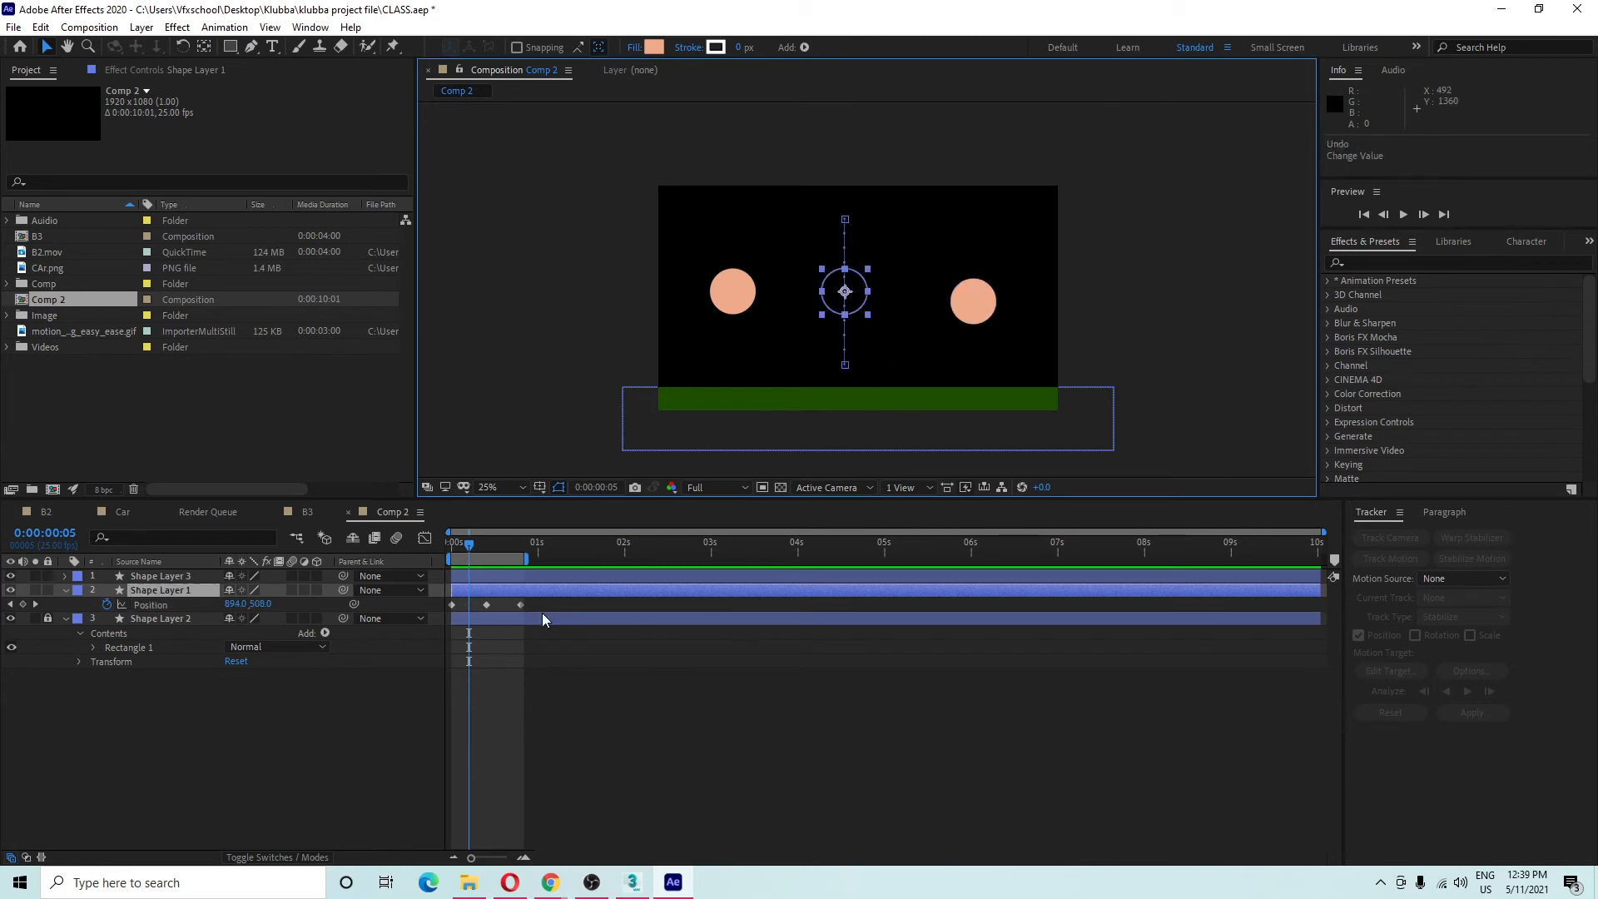
left_click_drag(864, 286, 1032, 295)
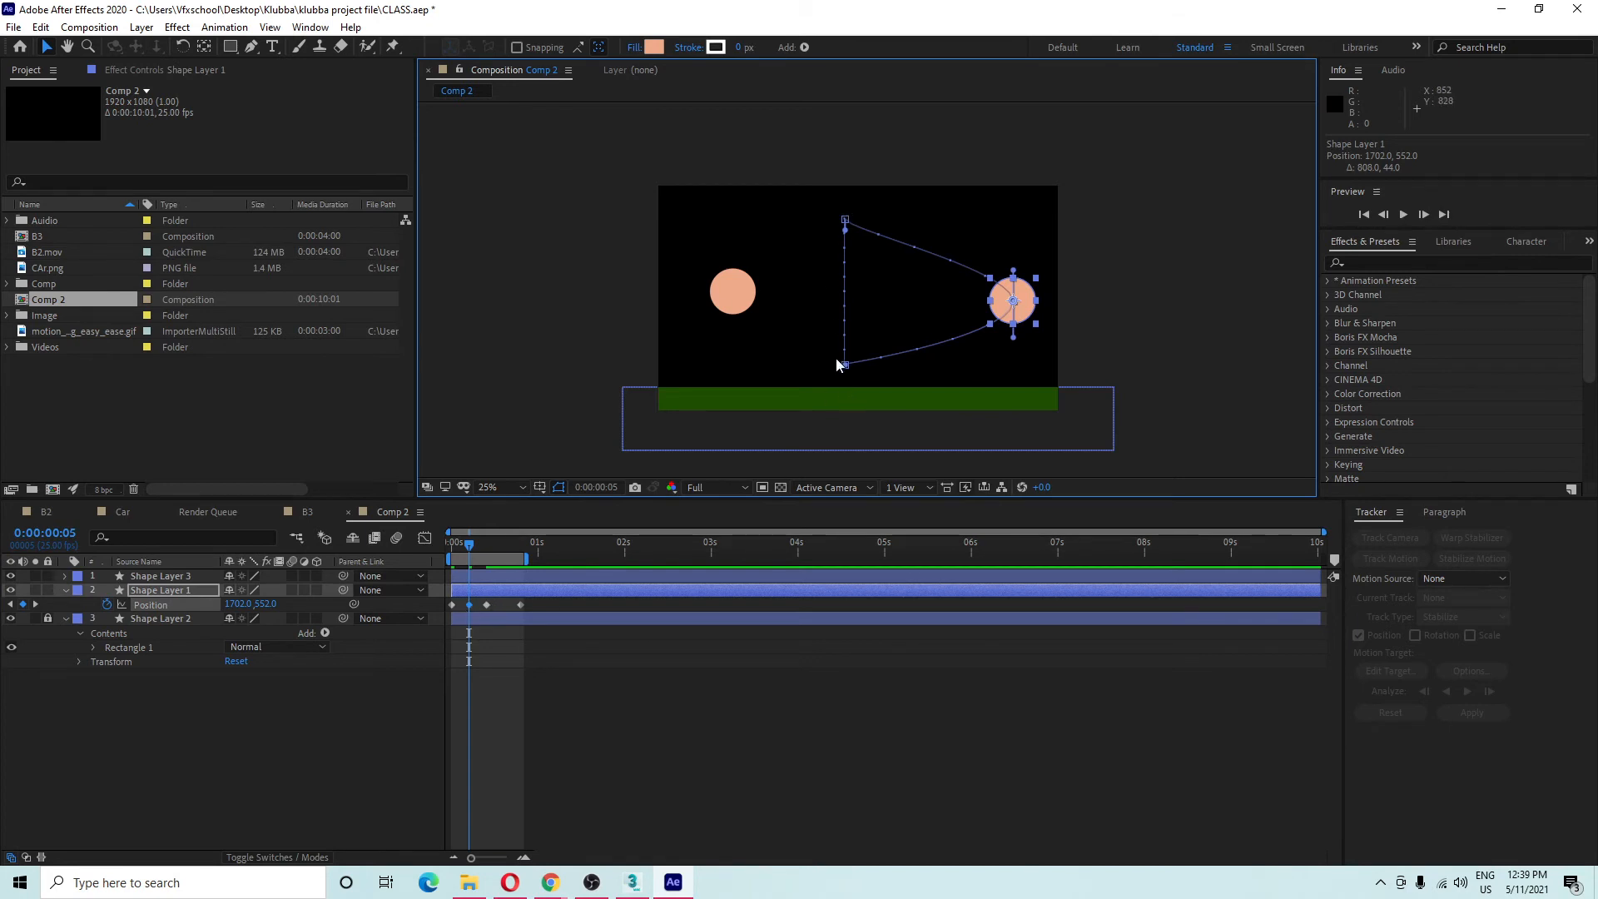
key("ctrl+z")
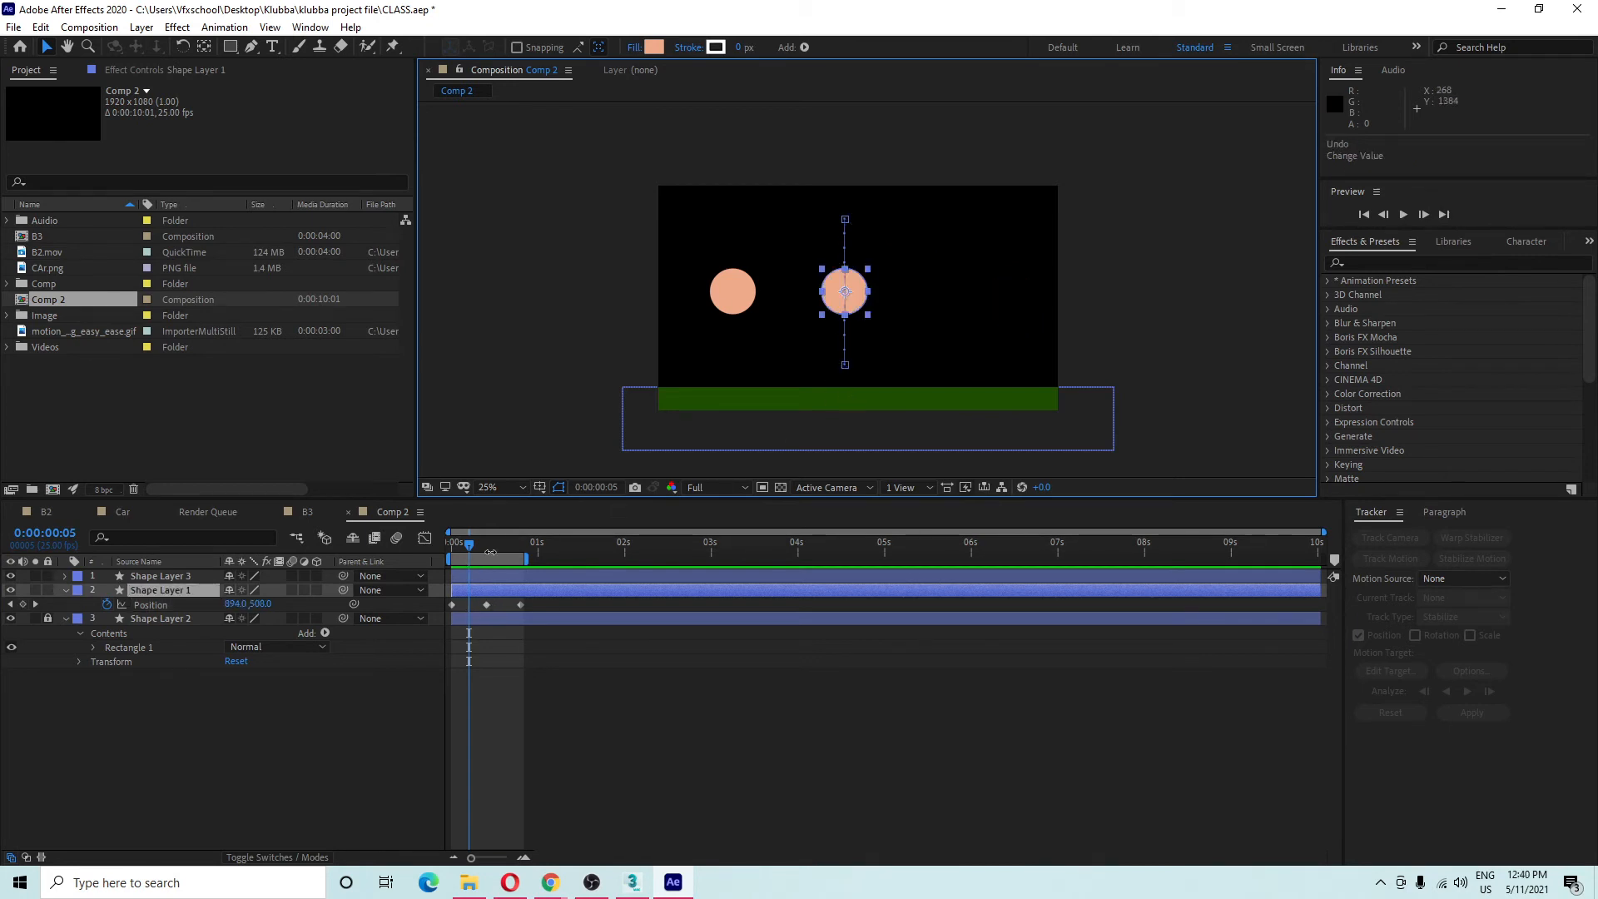
At frame 10, select all three keyframes and nudge the path slightly left to 870,858.
left_click_drag(476, 546, 489, 557)
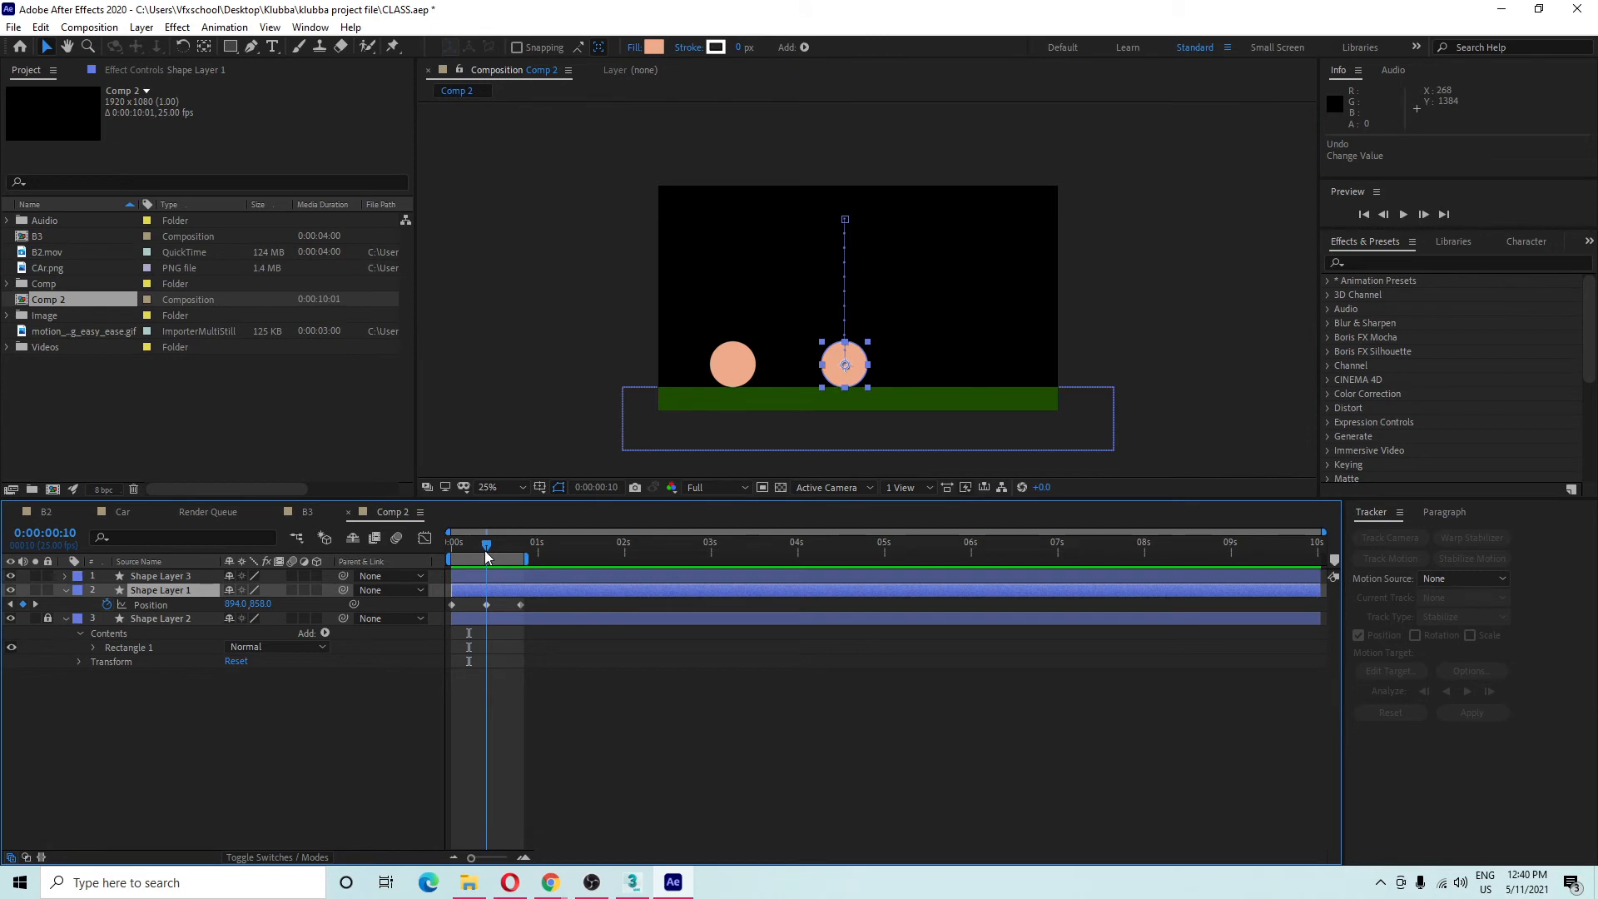
left_click_drag(537, 604, 405, 618)
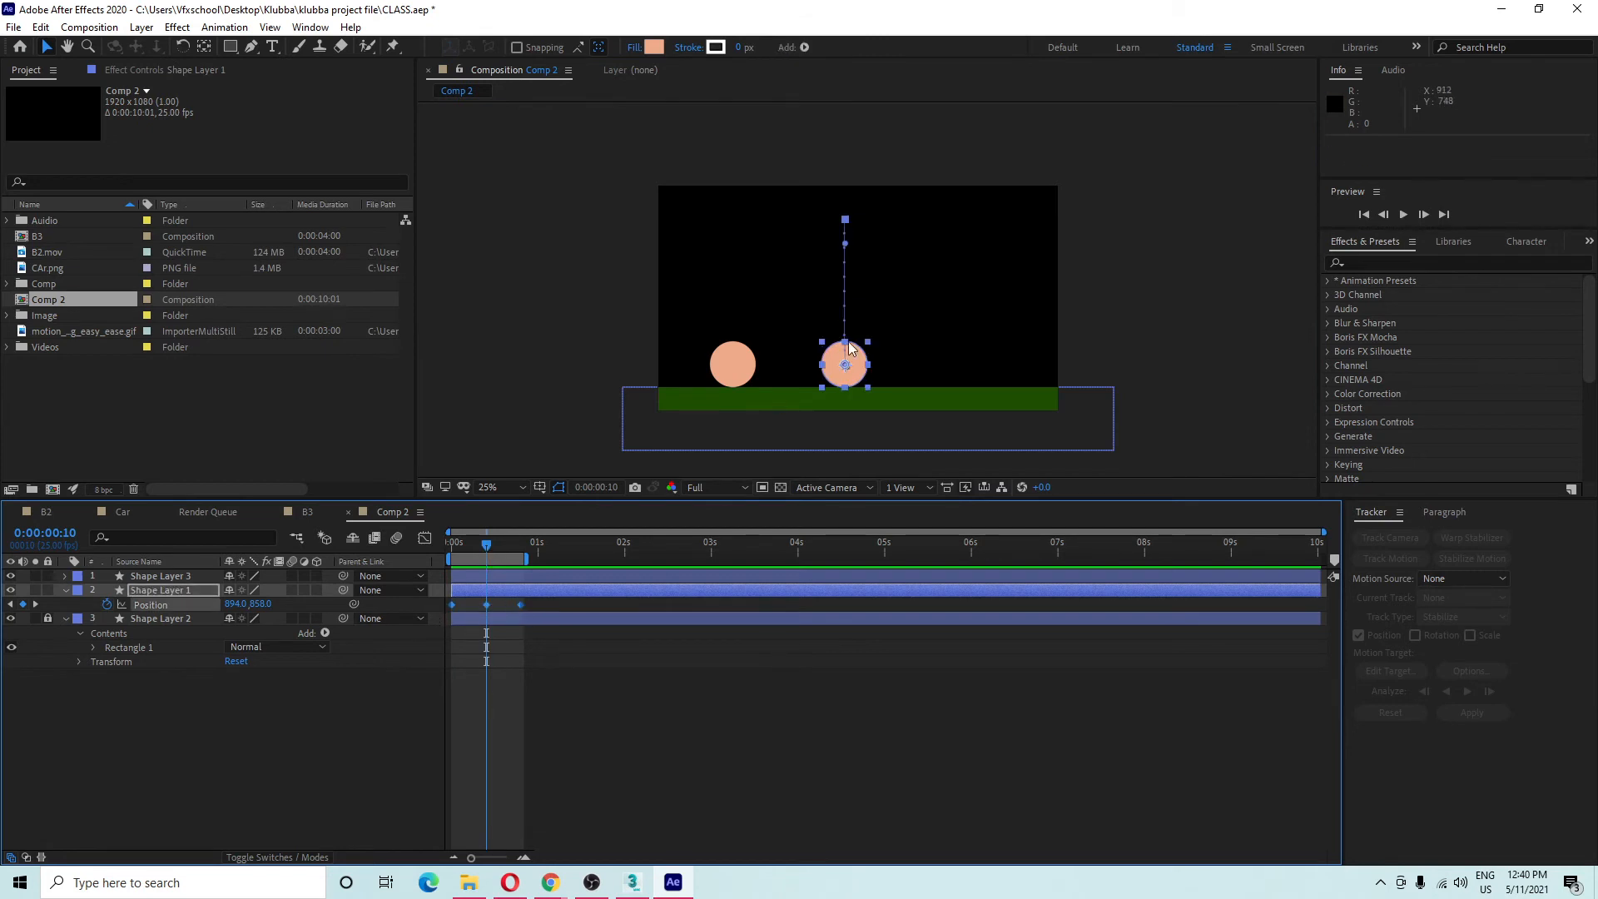
mouse_move(846, 365)
left_mouse_down()
mouse_move(953, 354)
mouse_move(832, 325)
mouse_move(828, 403)
mouse_move(966, 366)
mouse_move(860, 341)
mouse_move(840, 372)
left_mouse_up()
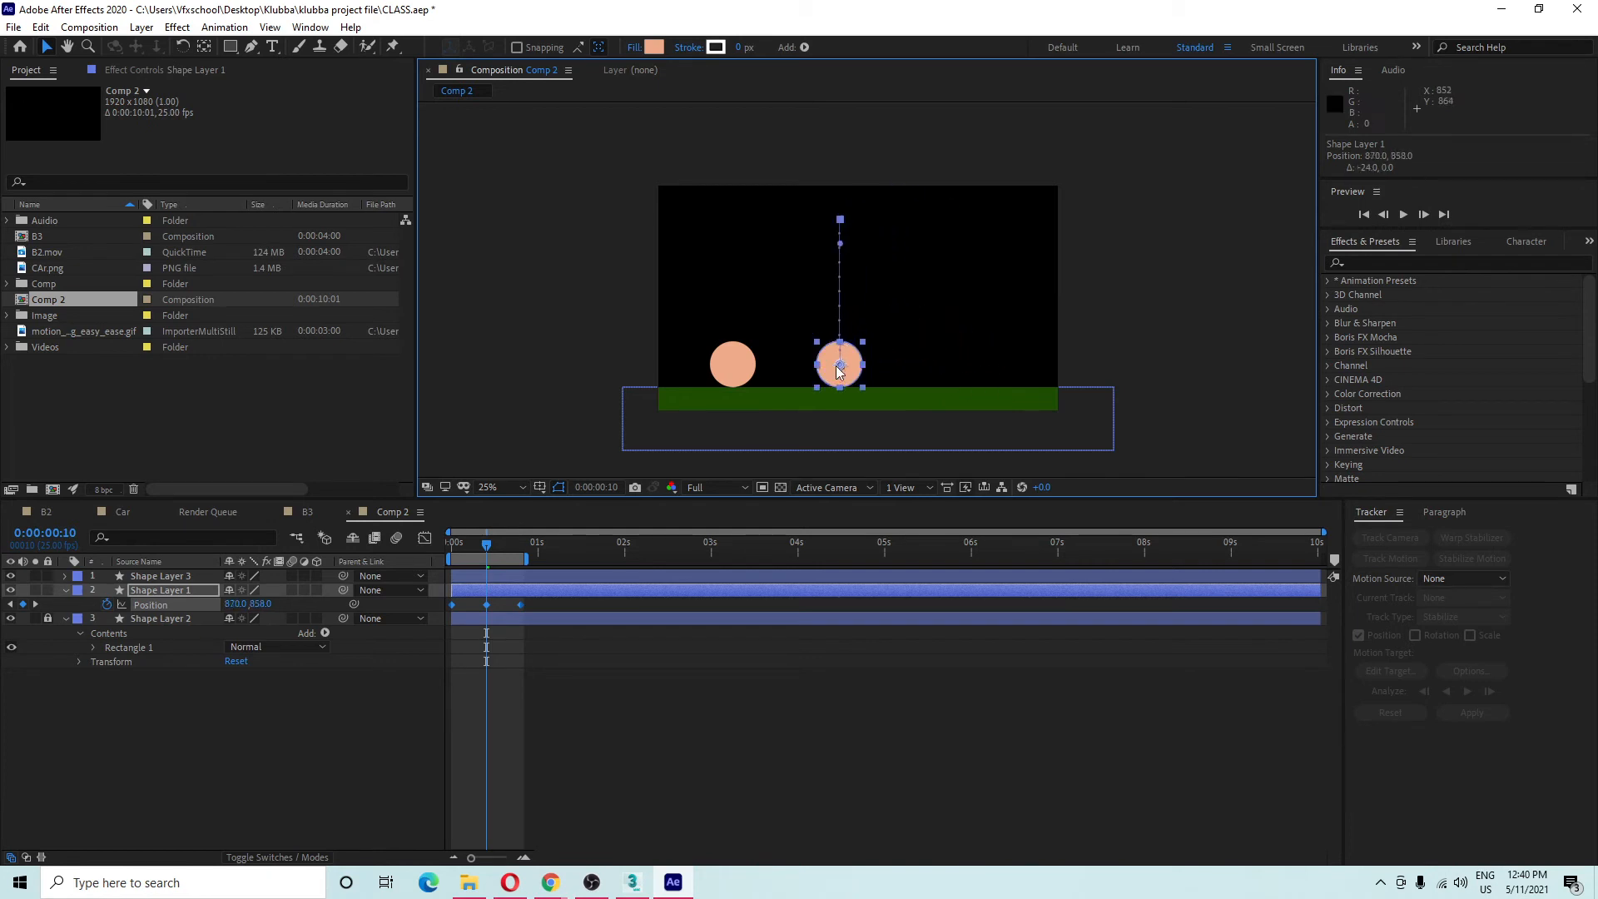
left_click(537, 611)
Return to the first frame and select only Shape Layer 1's first Position keyframe.
key("Home")
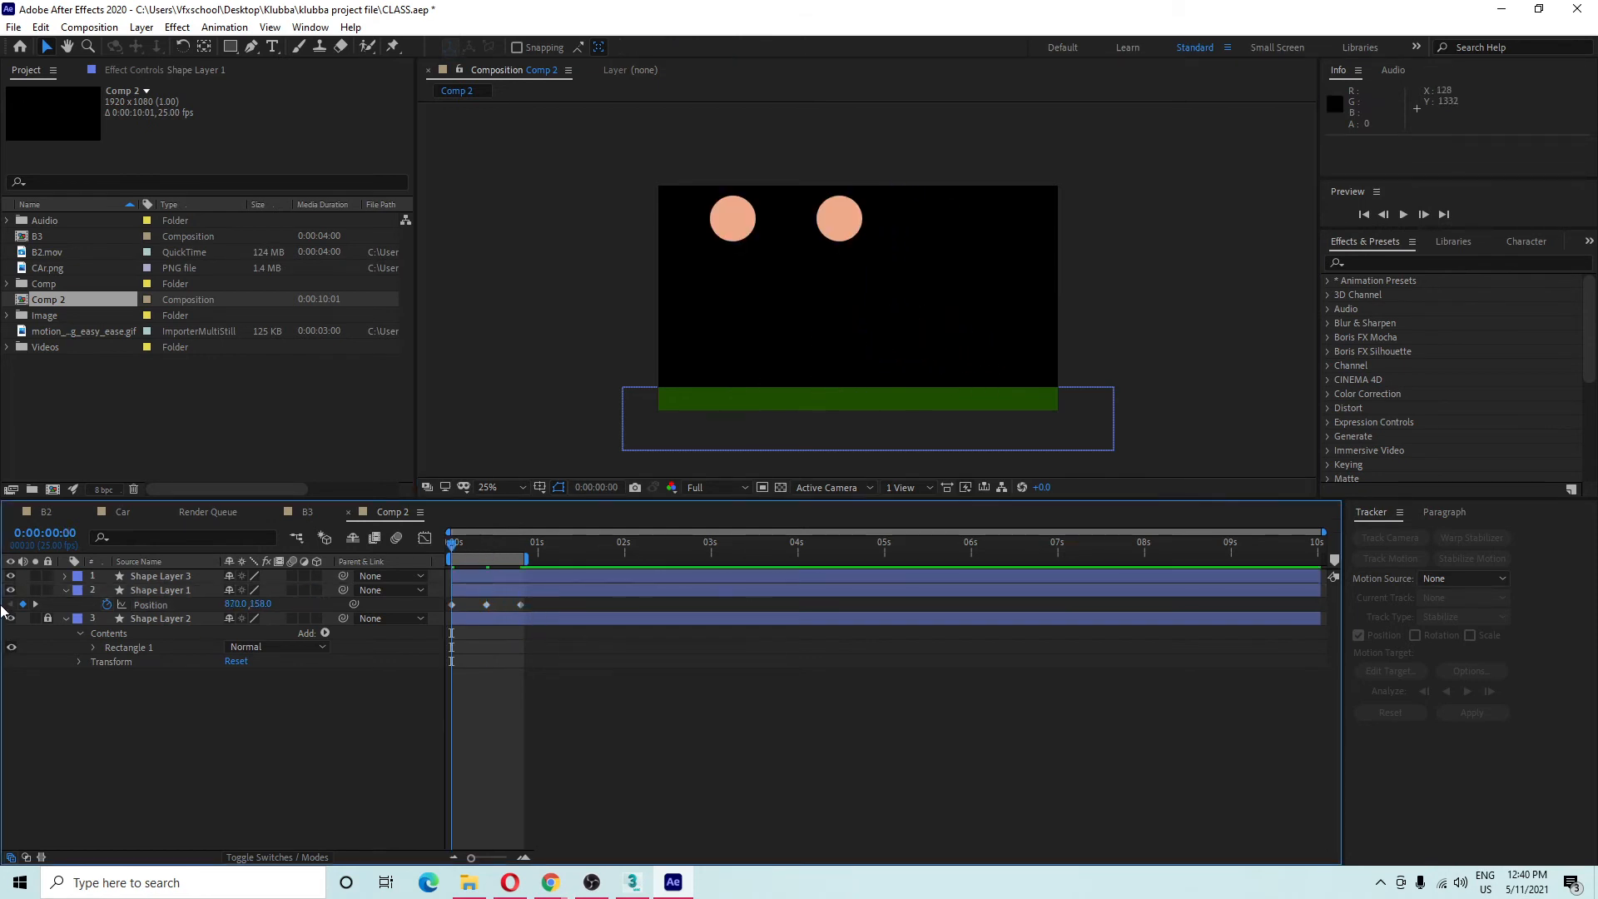
left_click(177, 577)
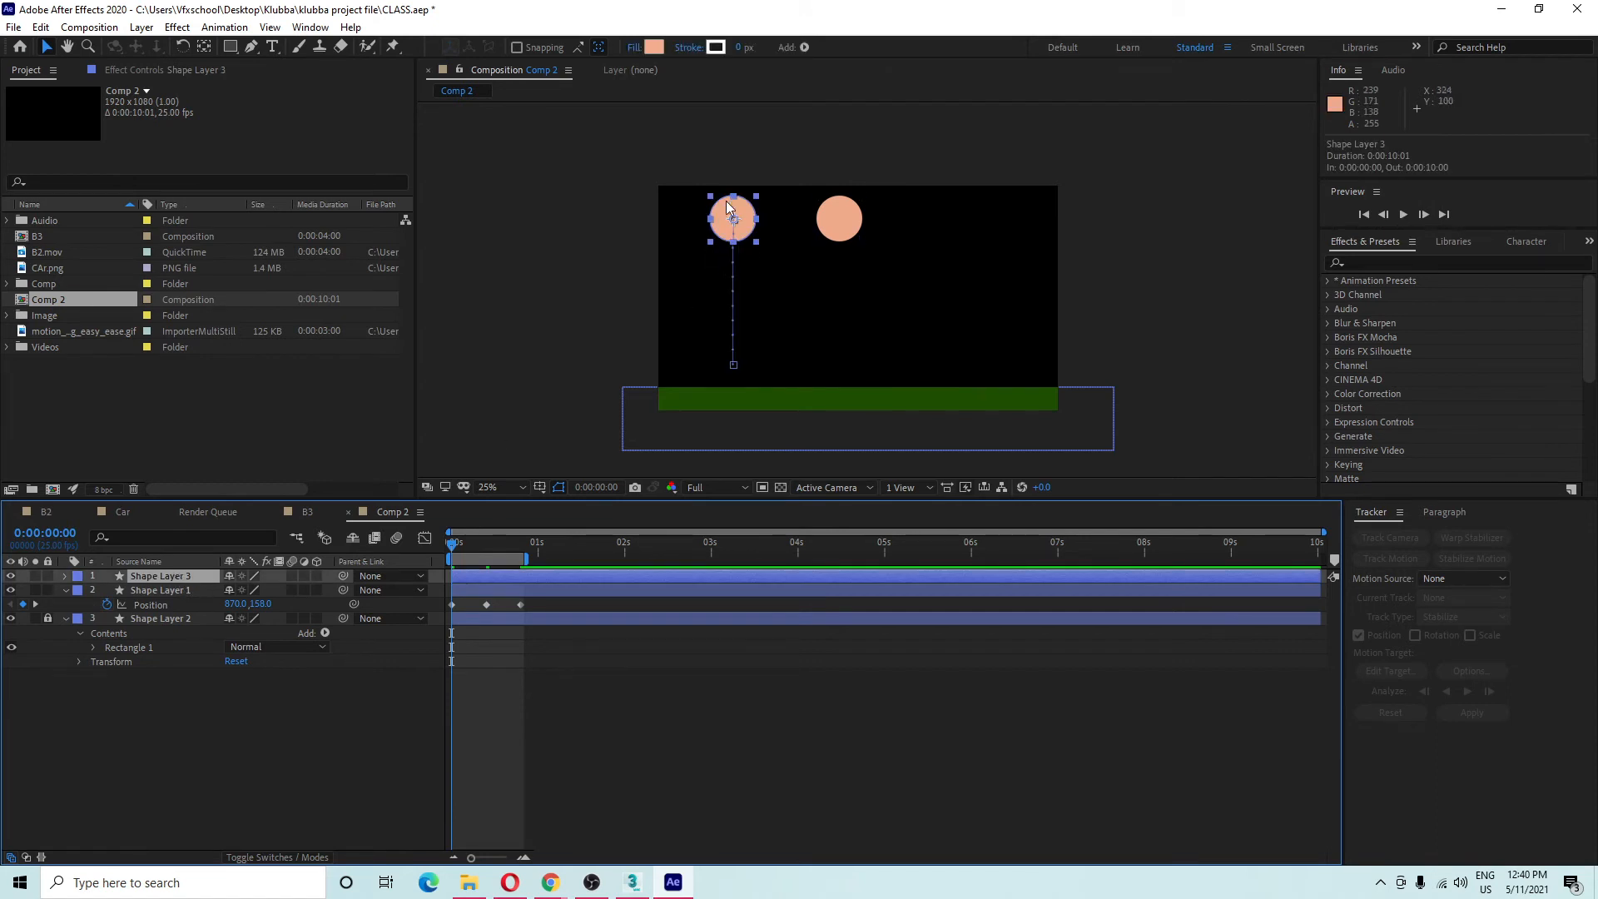
left_click_drag(558, 606, 337, 610)
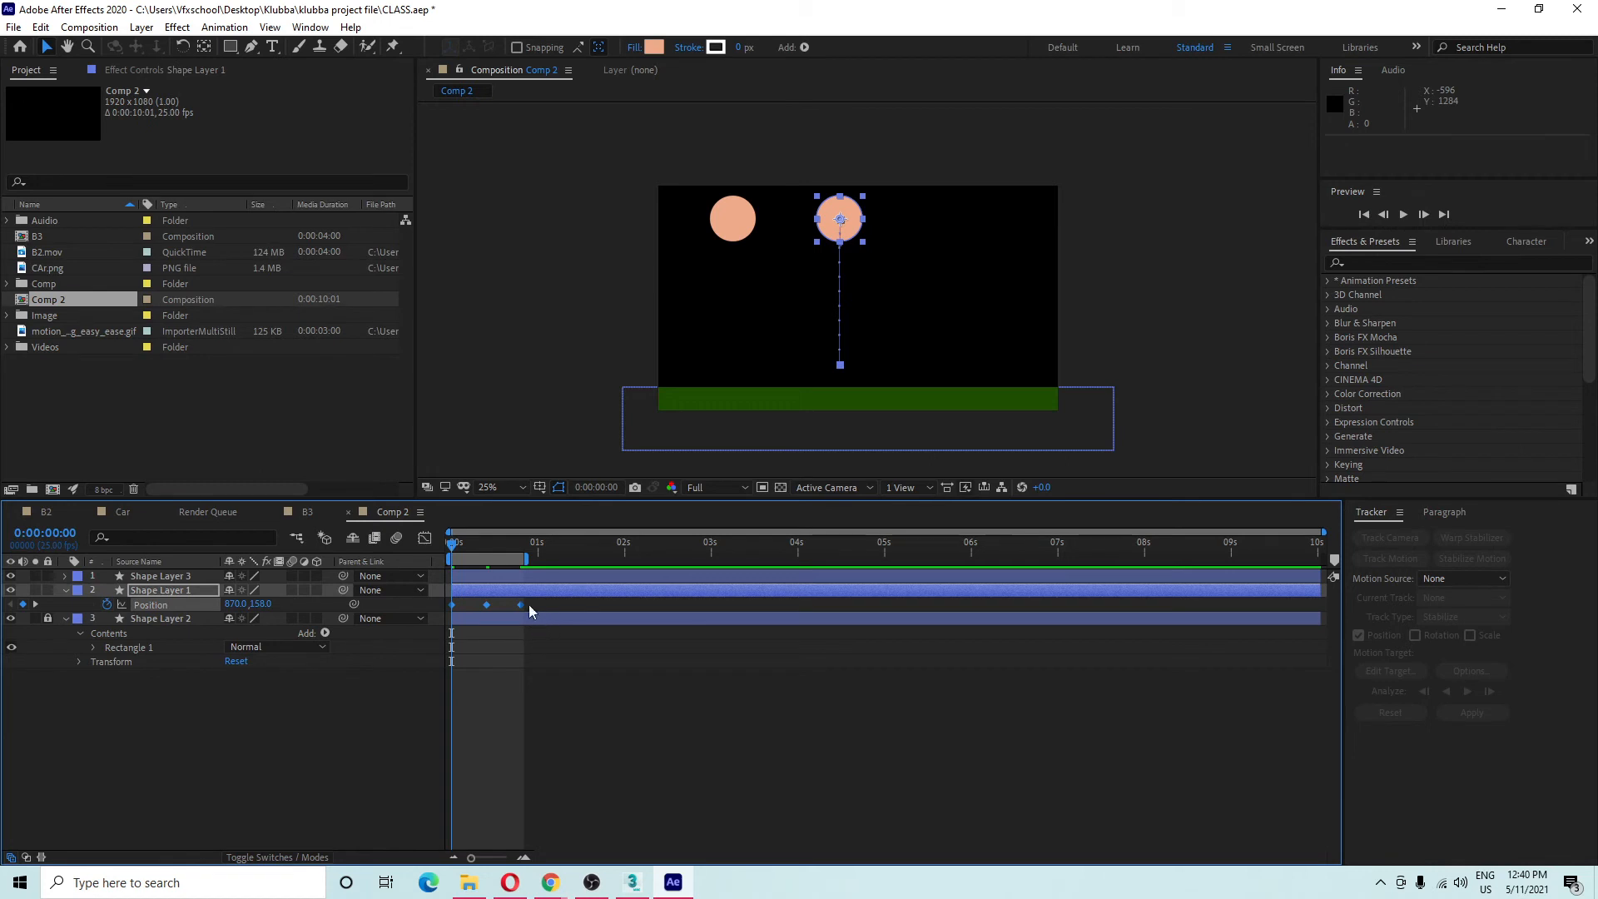
left_click(452, 628)
left_click(452, 605)
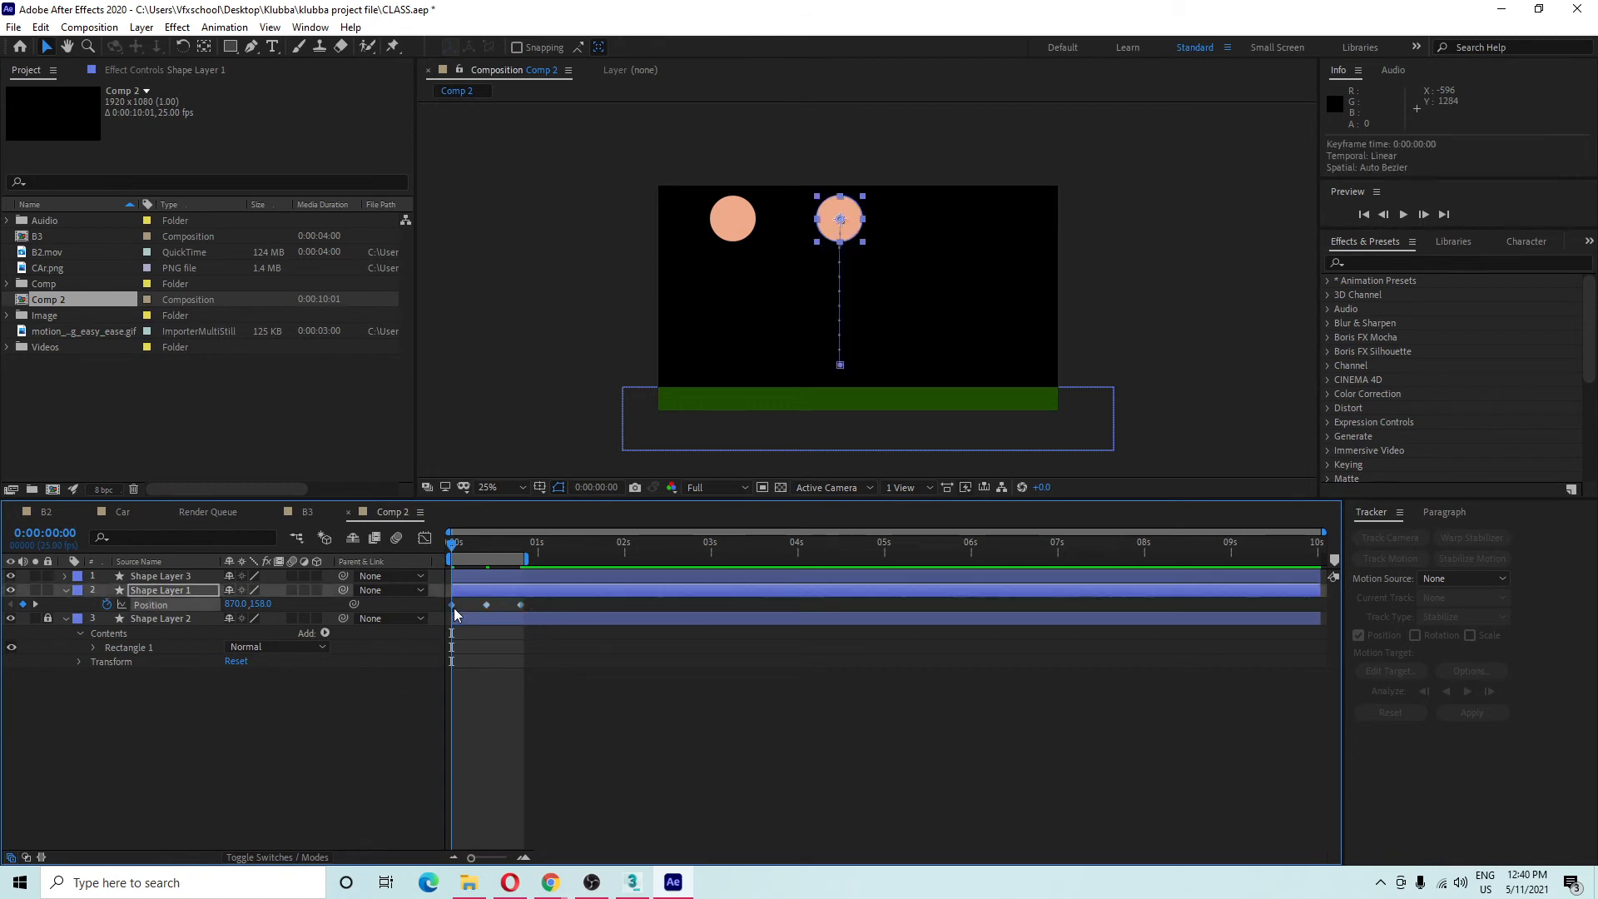
key("space")
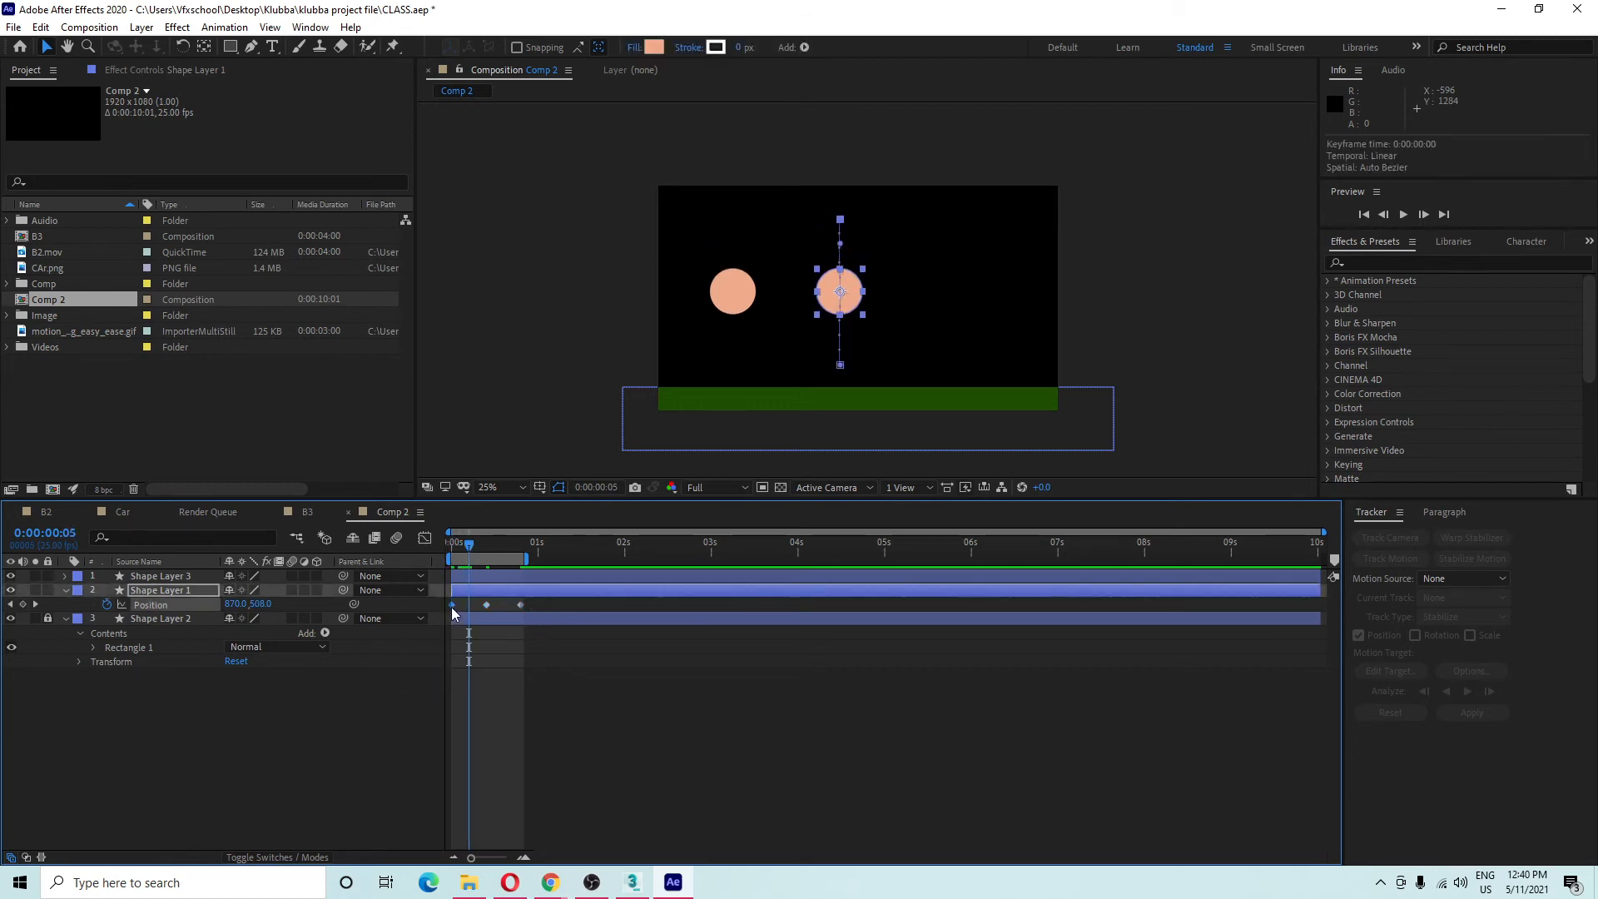
Apply Easy Ease Out to the first Position keyframe and scrub the start of the fall.
right_click(453, 606)
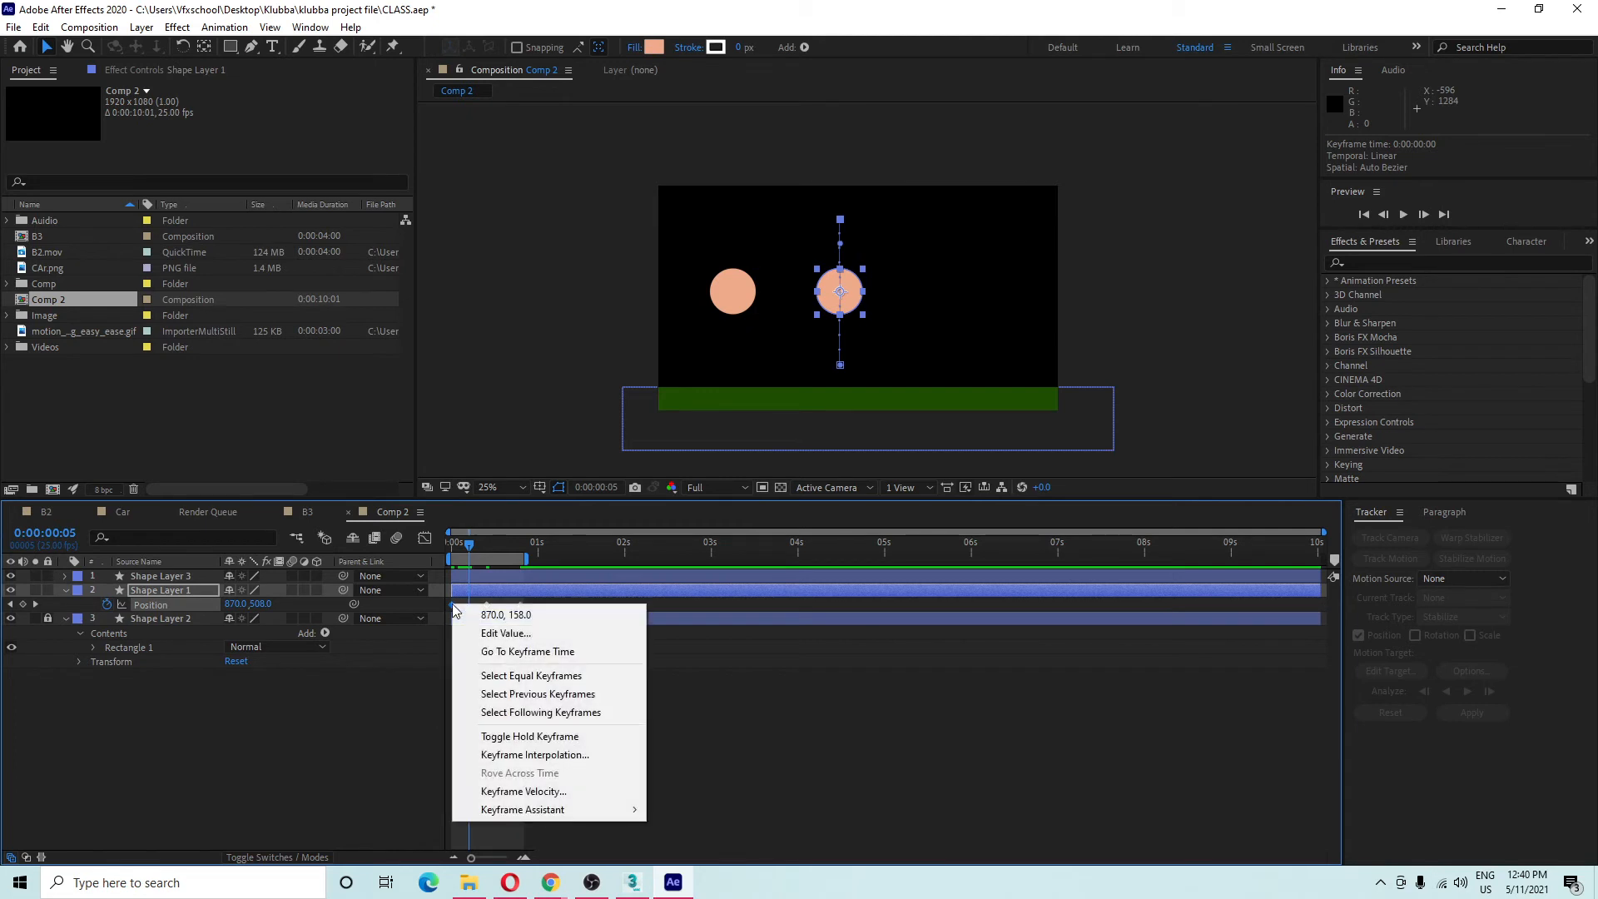
mouse_move(627, 810)
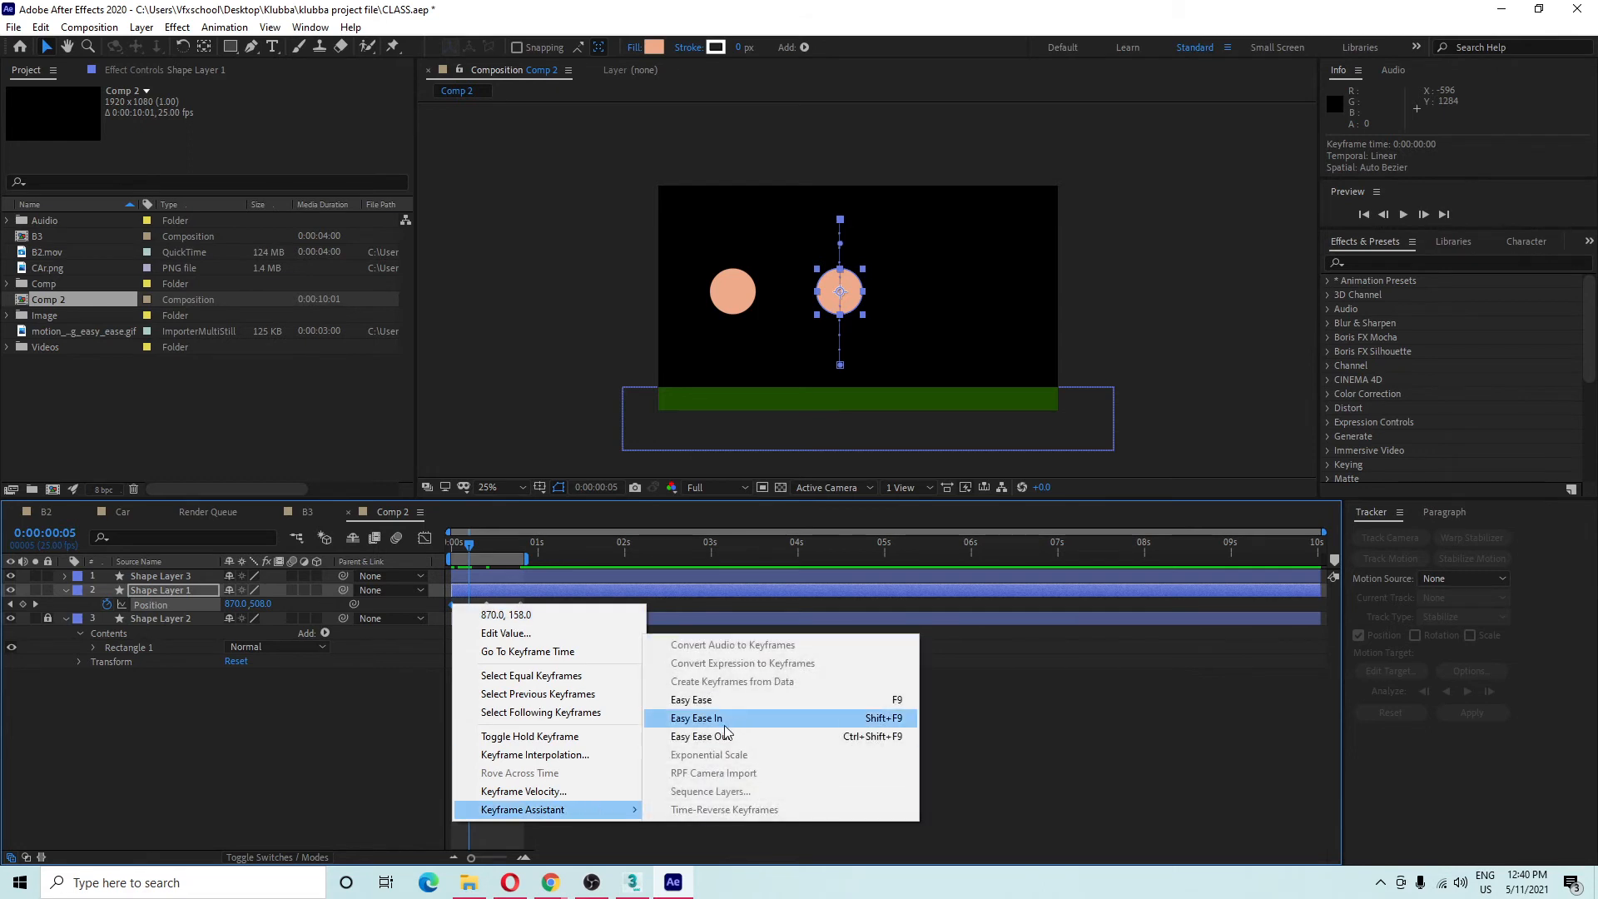
left_click(686, 731)
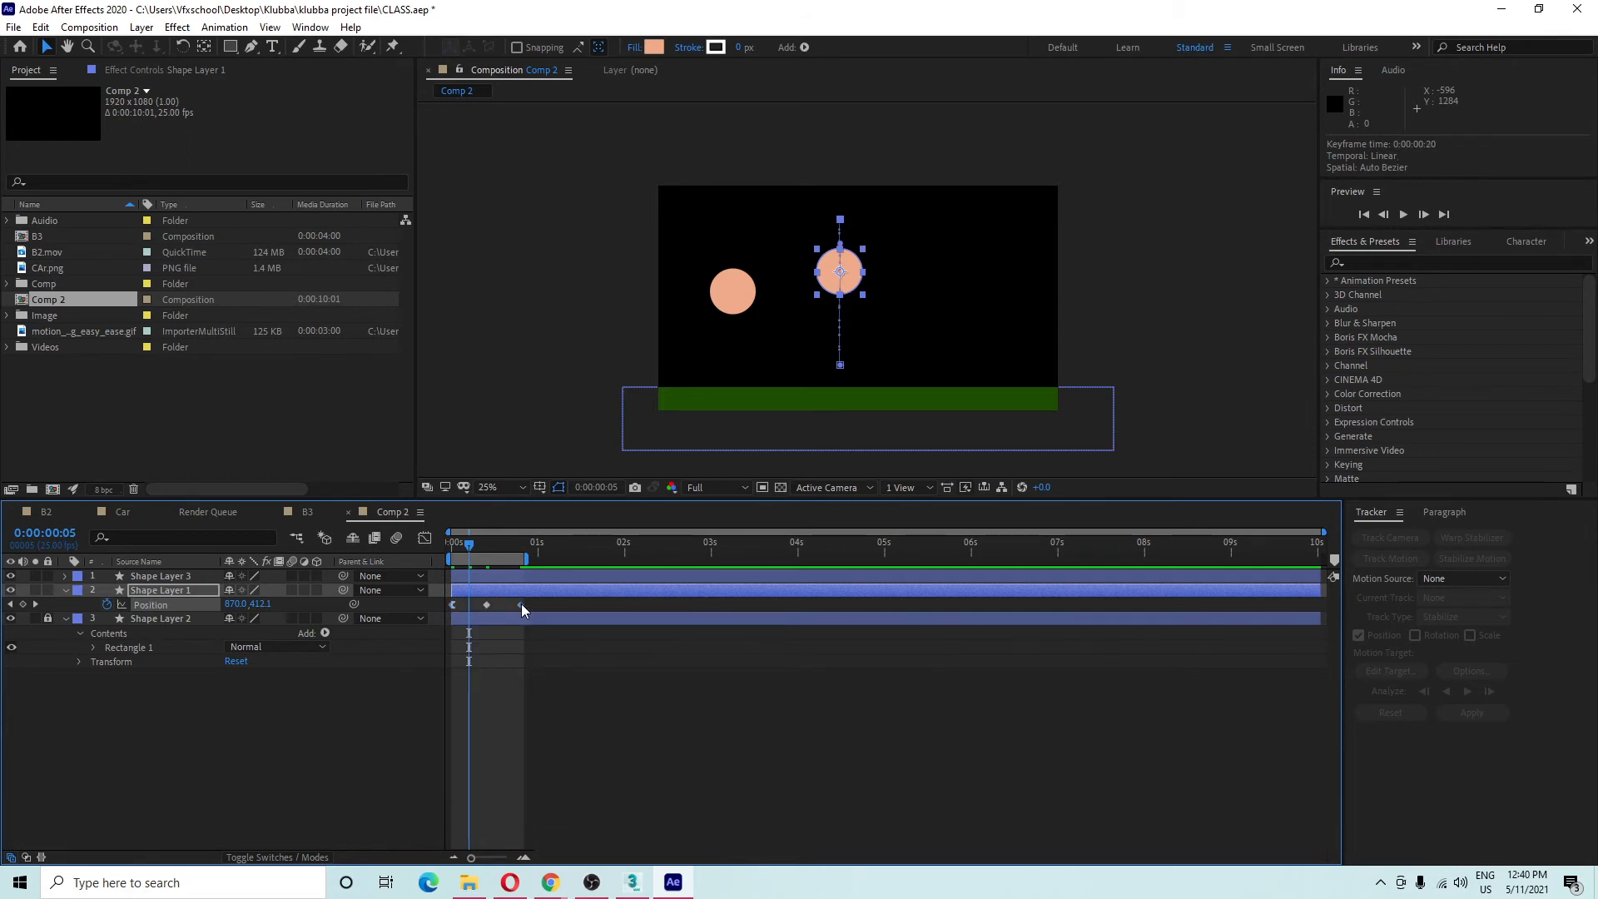
left_click_drag(479, 550, 487, 549)
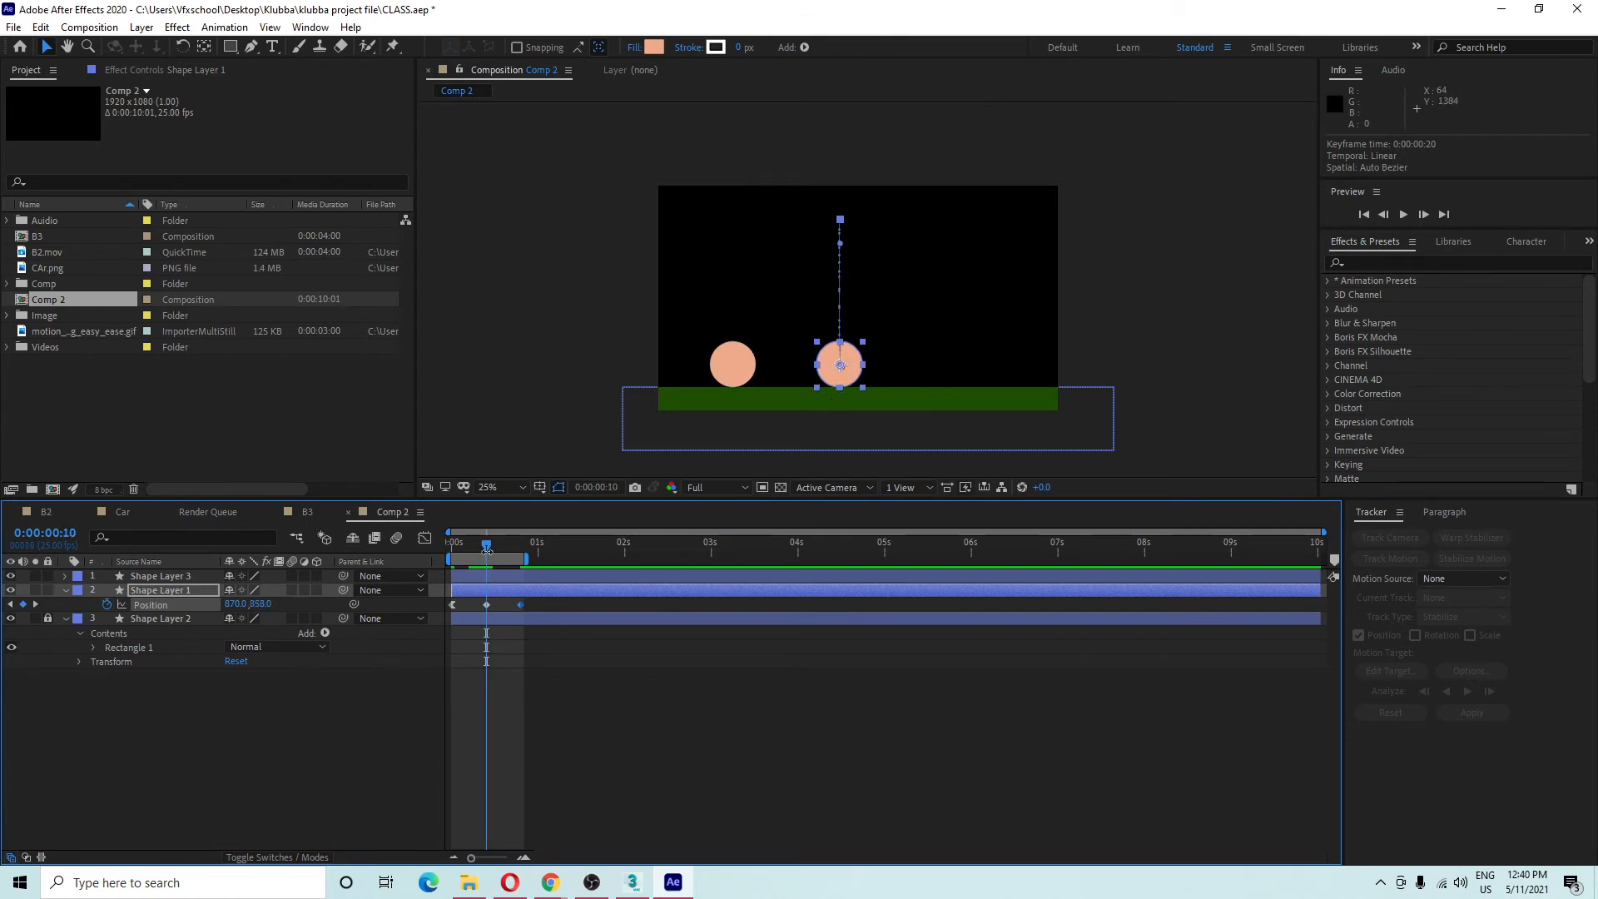
left_click_drag(487, 550, 490, 549)
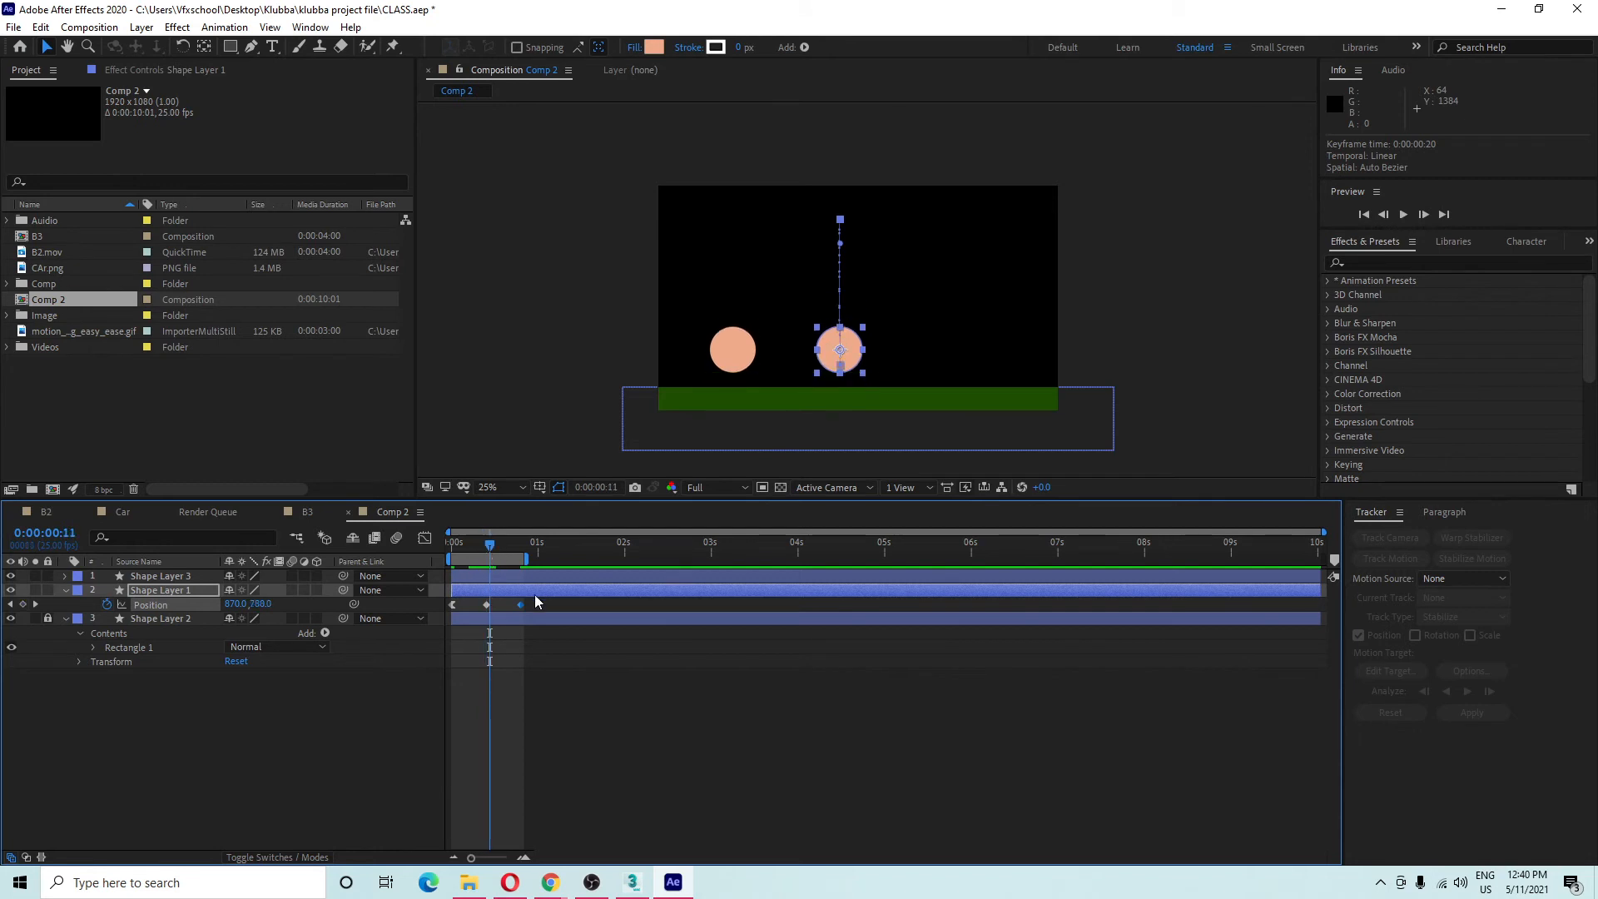
Apply Easy Ease In to the last Position keyframe at frame 20.
left_click(521, 546)
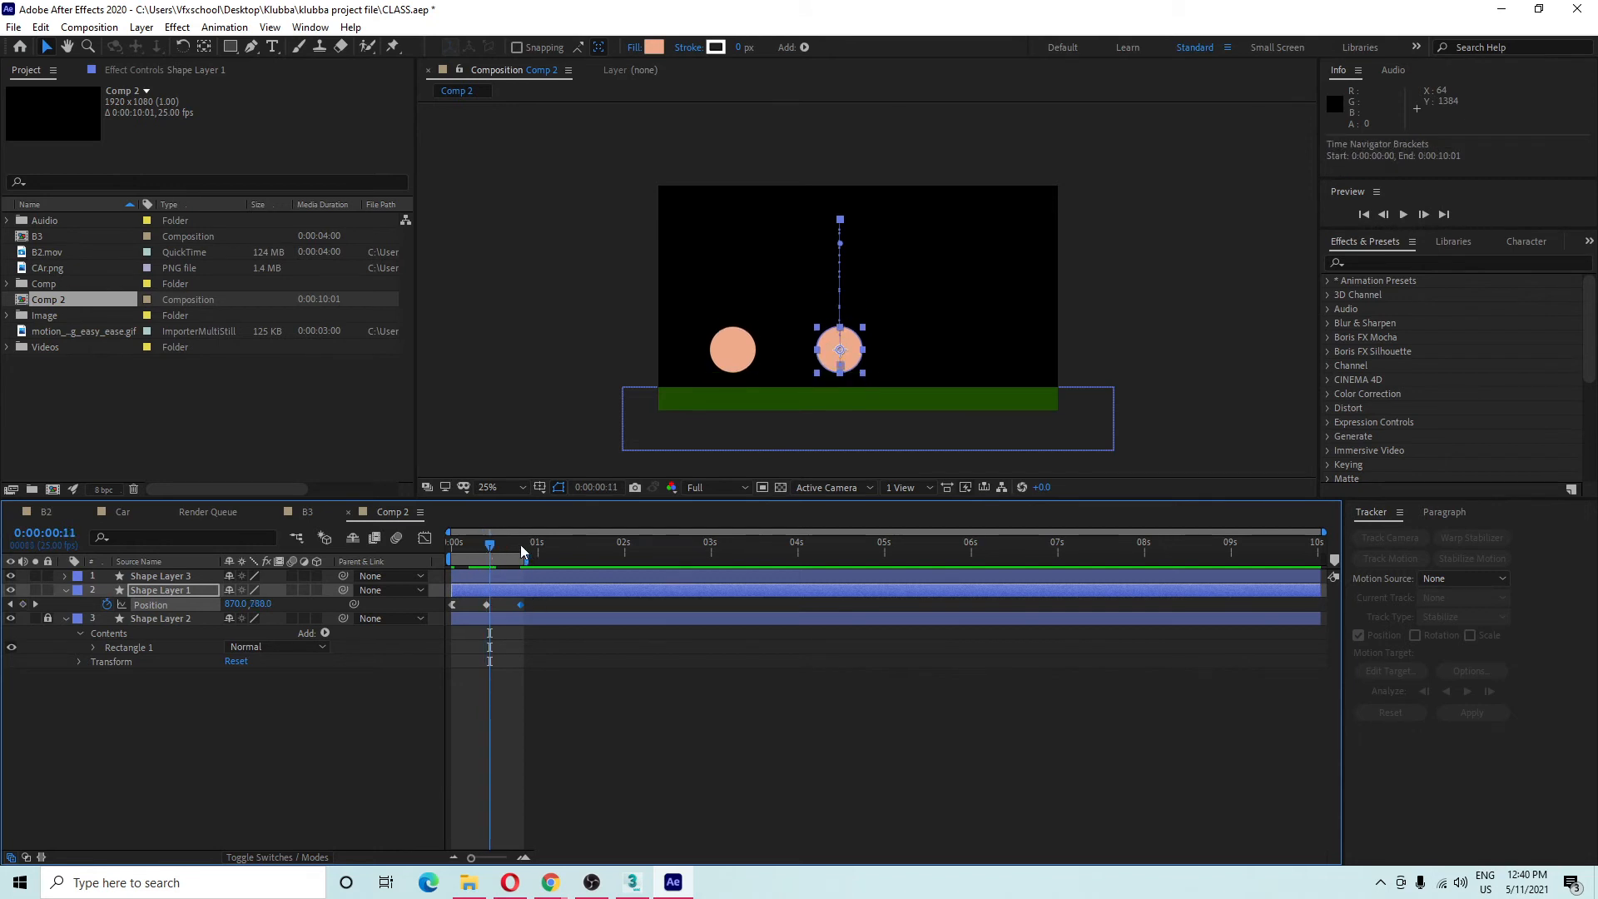
right_click(521, 606)
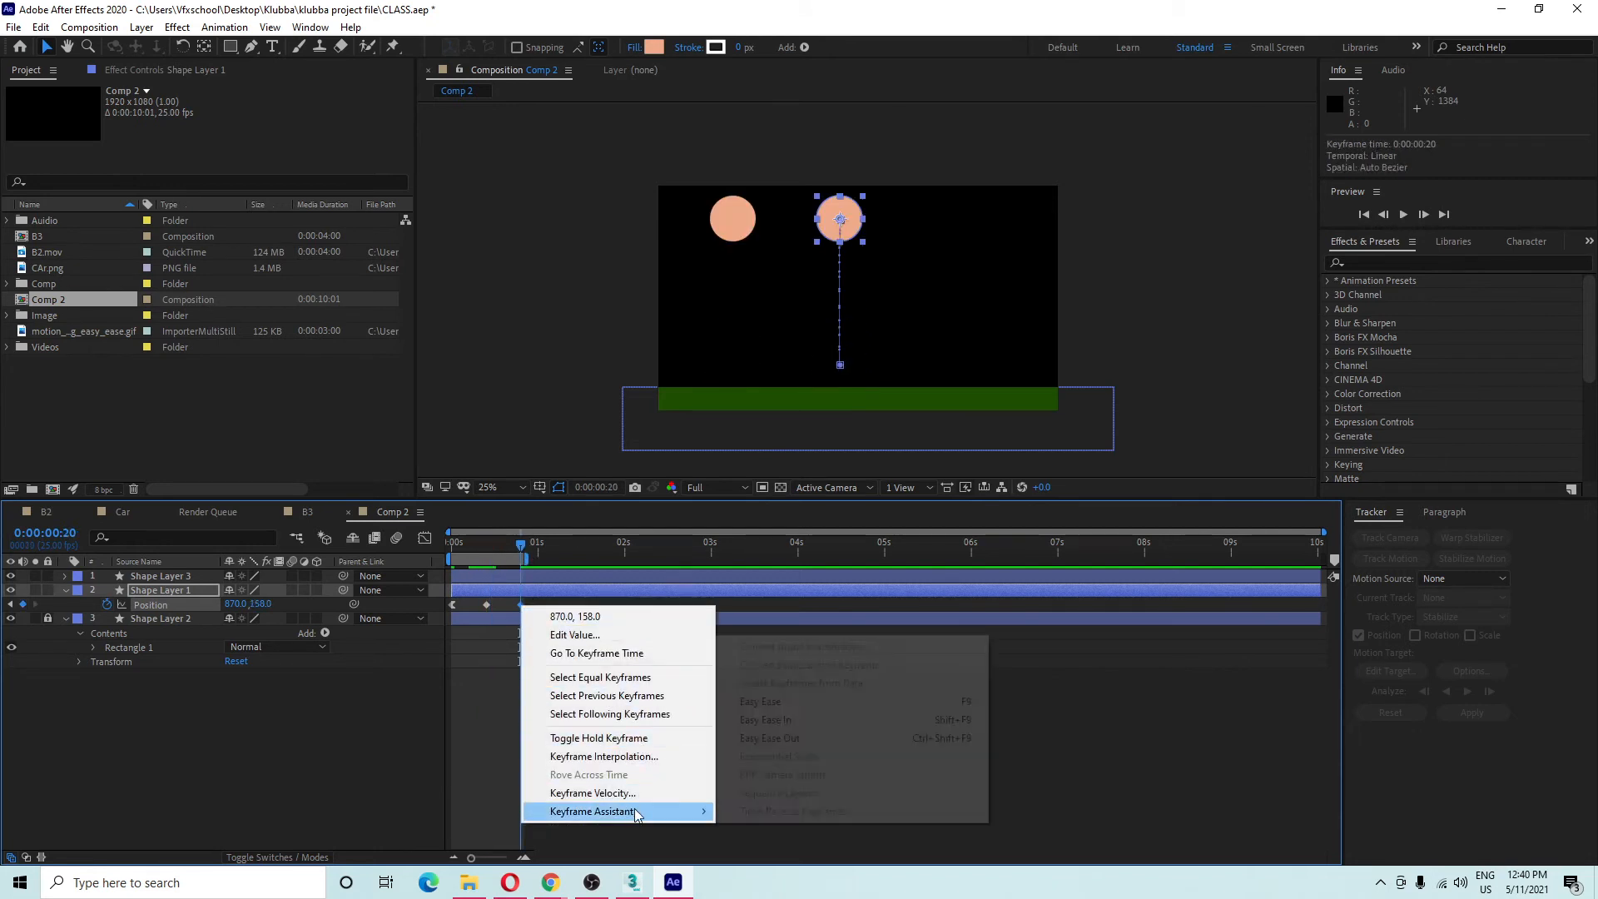
mouse_move(639, 812)
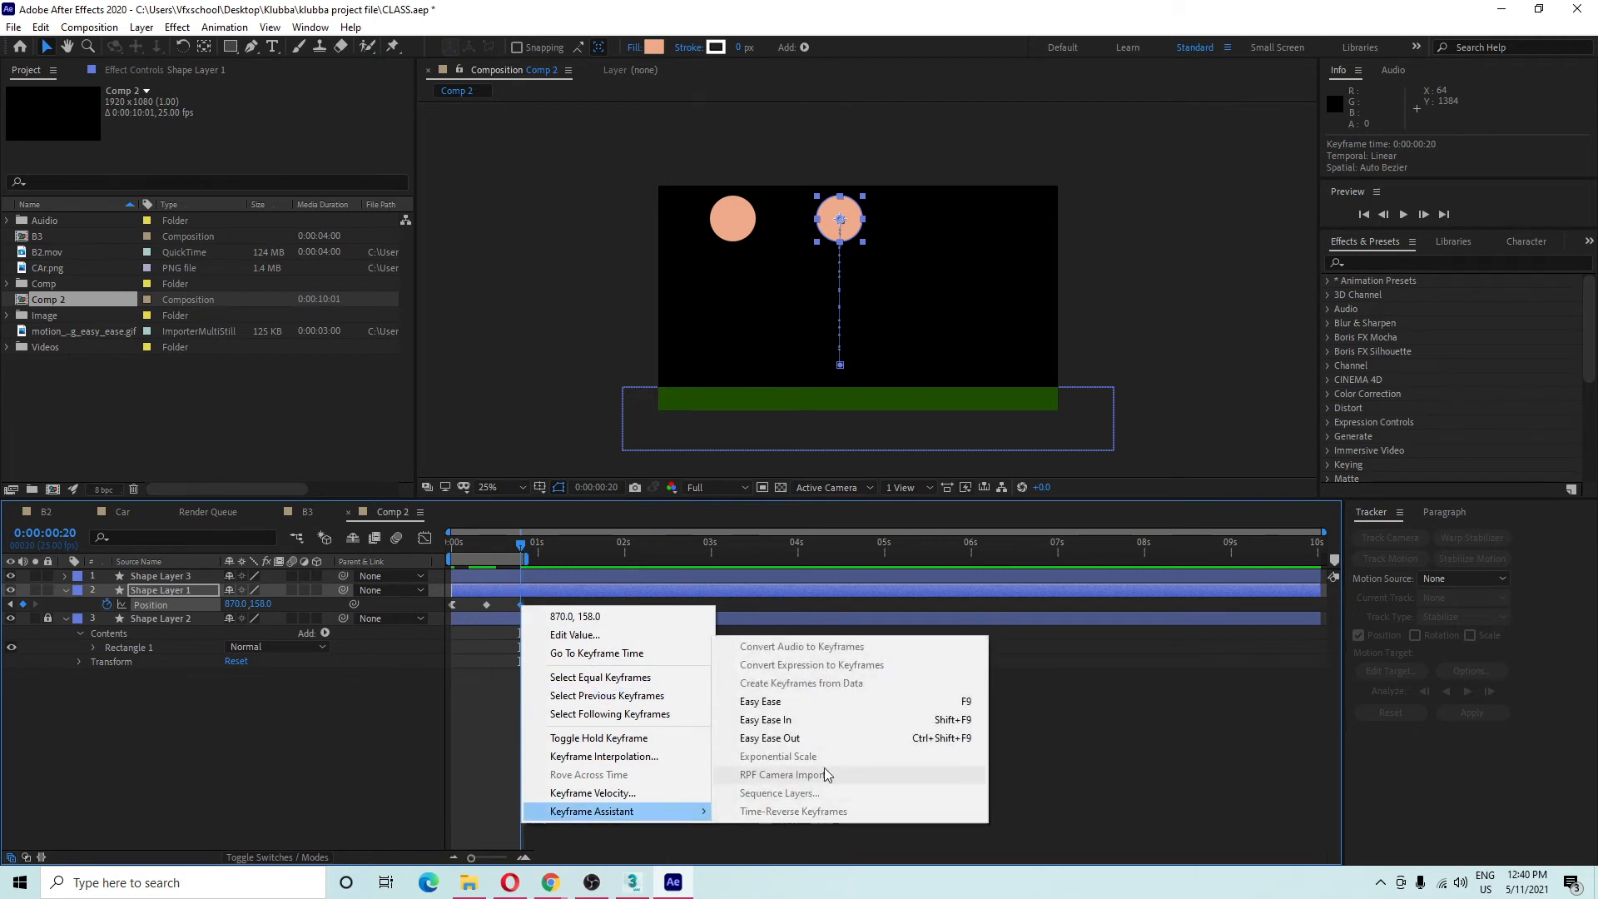
left_click(789, 720)
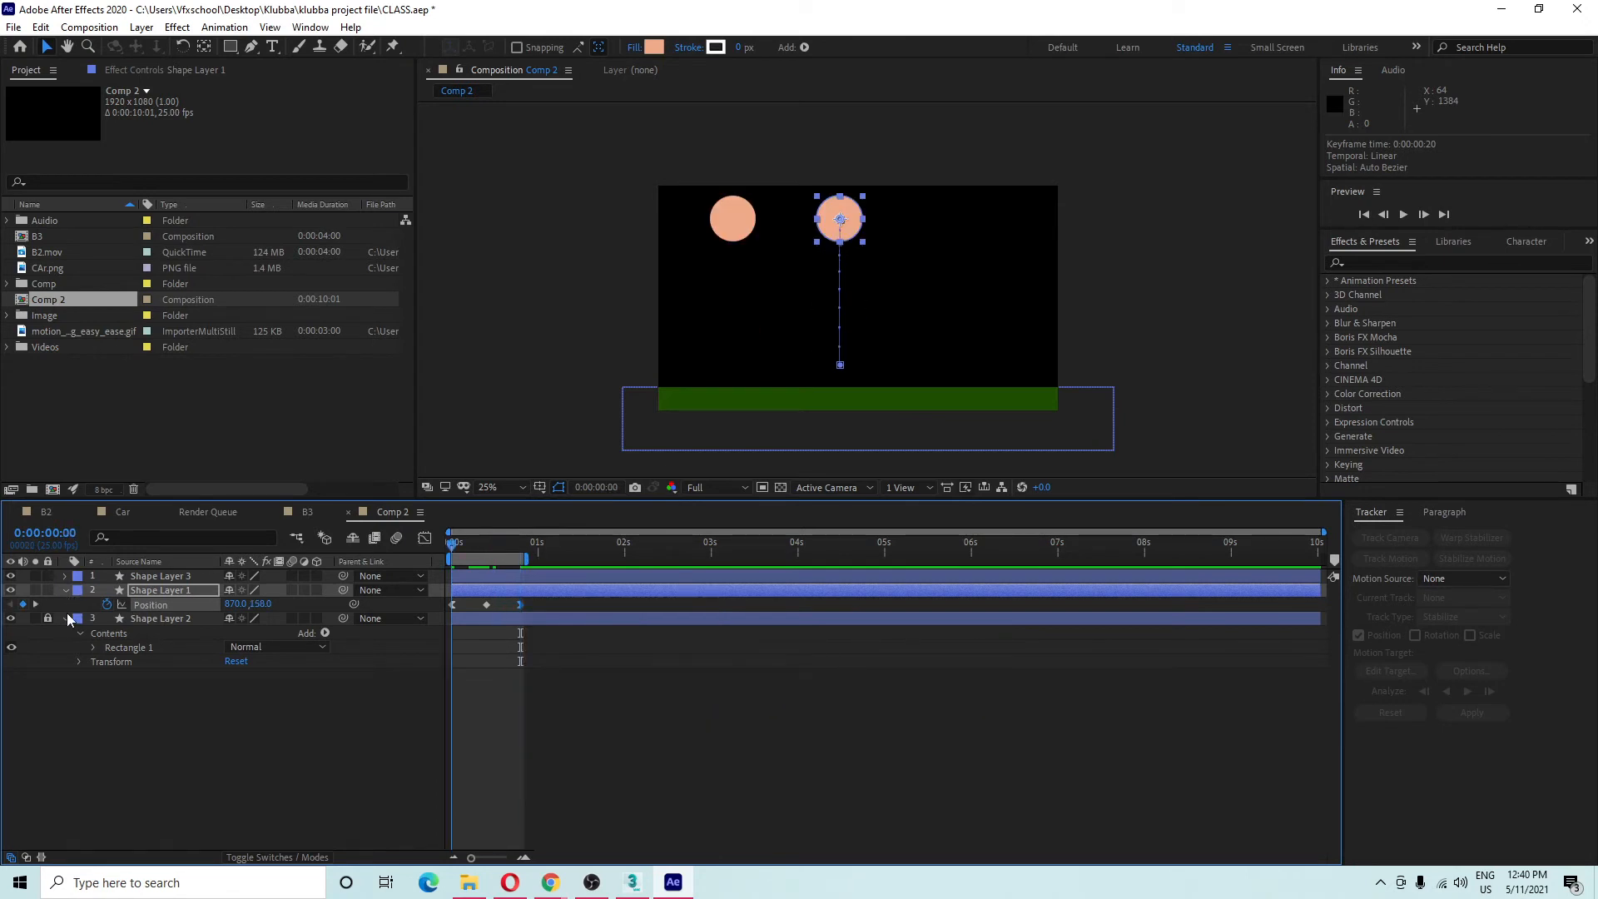
Preview the eased fall and rewind to the start.
left_click(175, 719)
key("space")
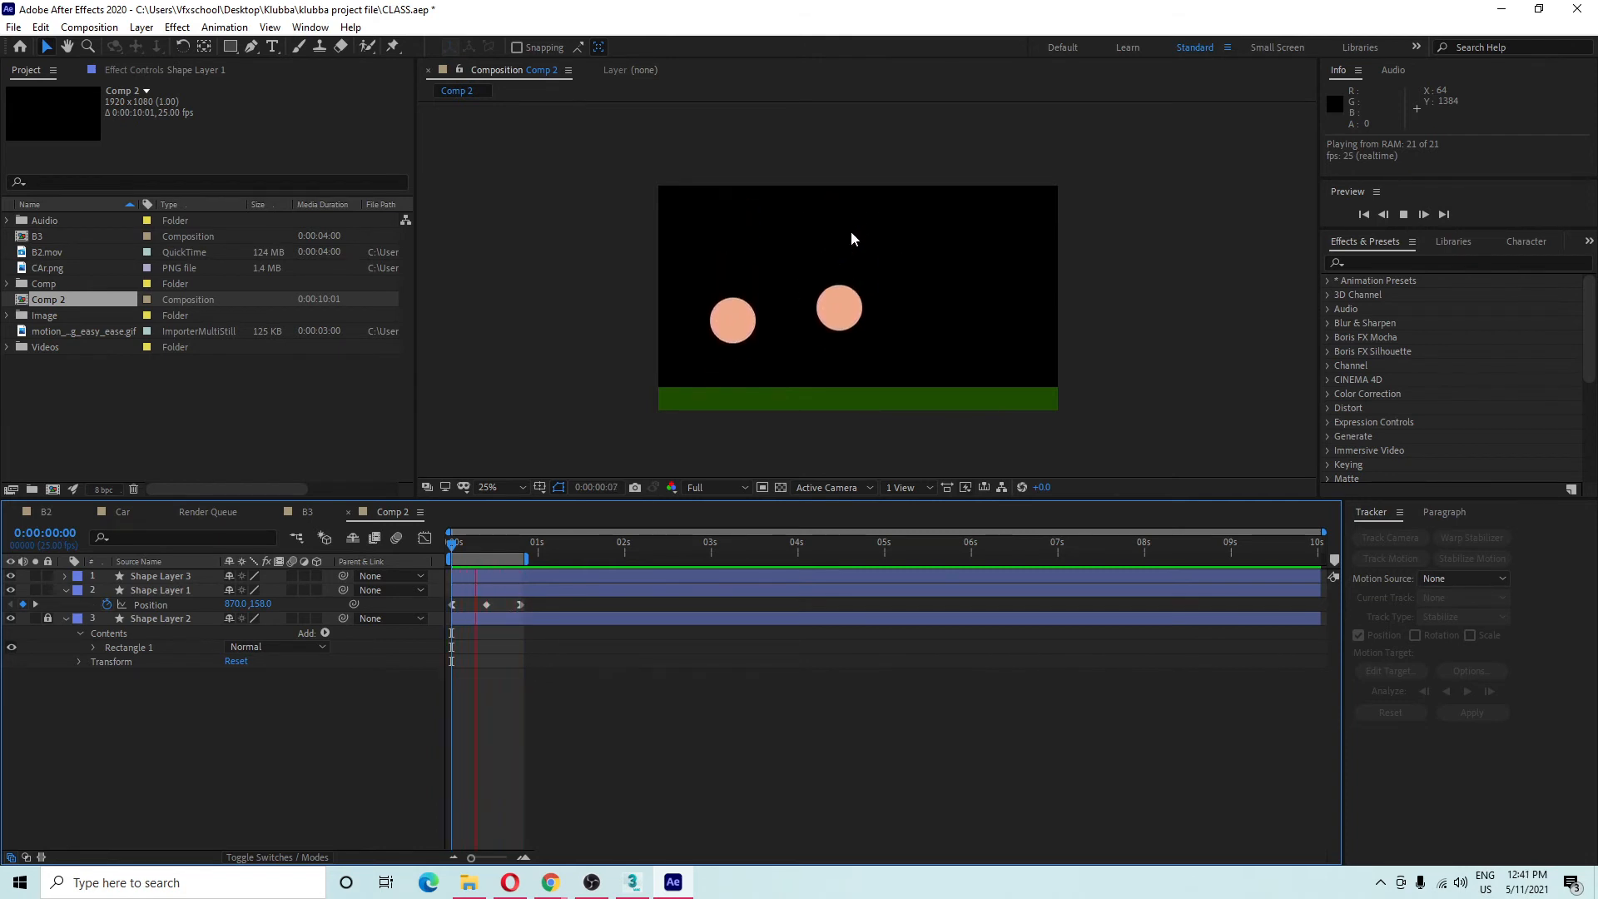
key("space")
key("Home")
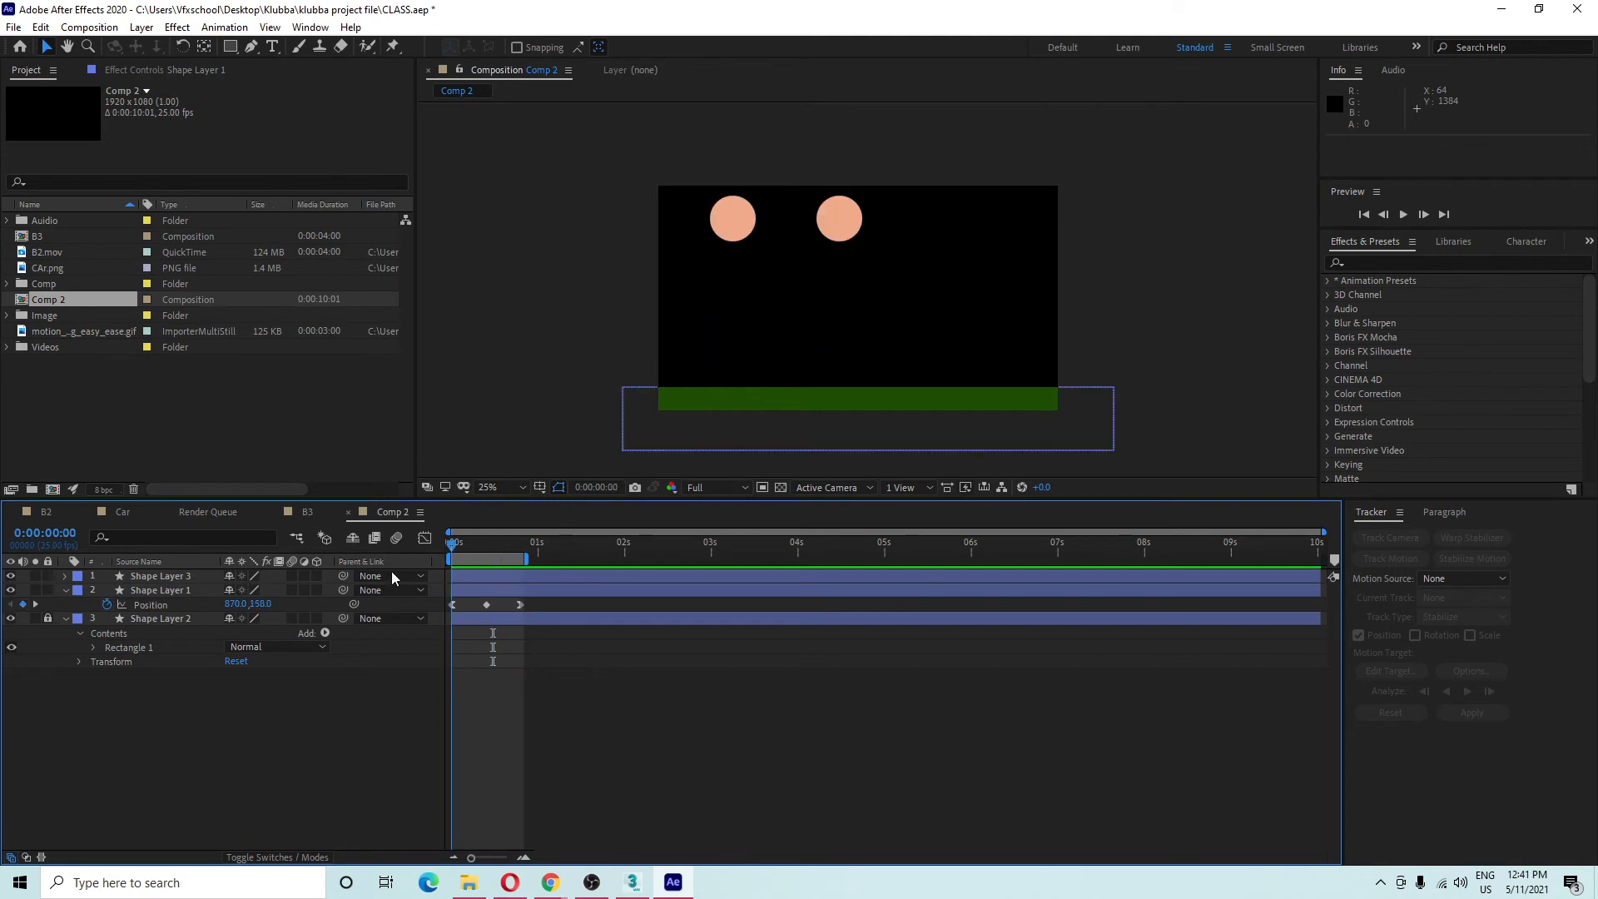
Set the first Position keyframe's outgoing influence to 65% in Keyframe Velocity.
left_click(452, 605)
right_click(452, 604)
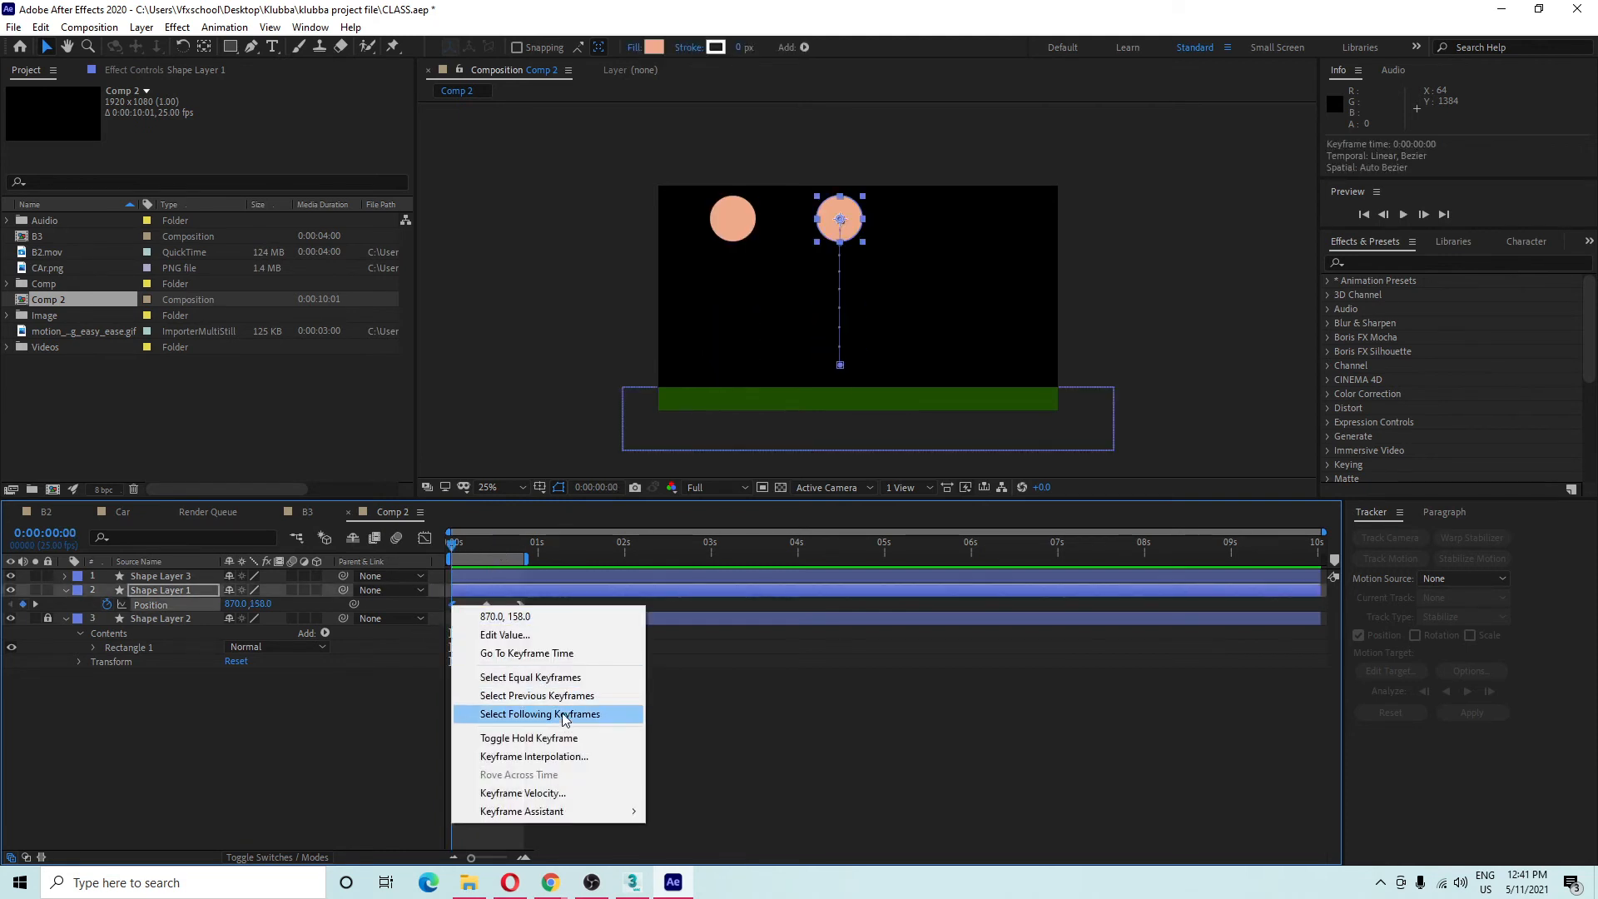
left_click(546, 793)
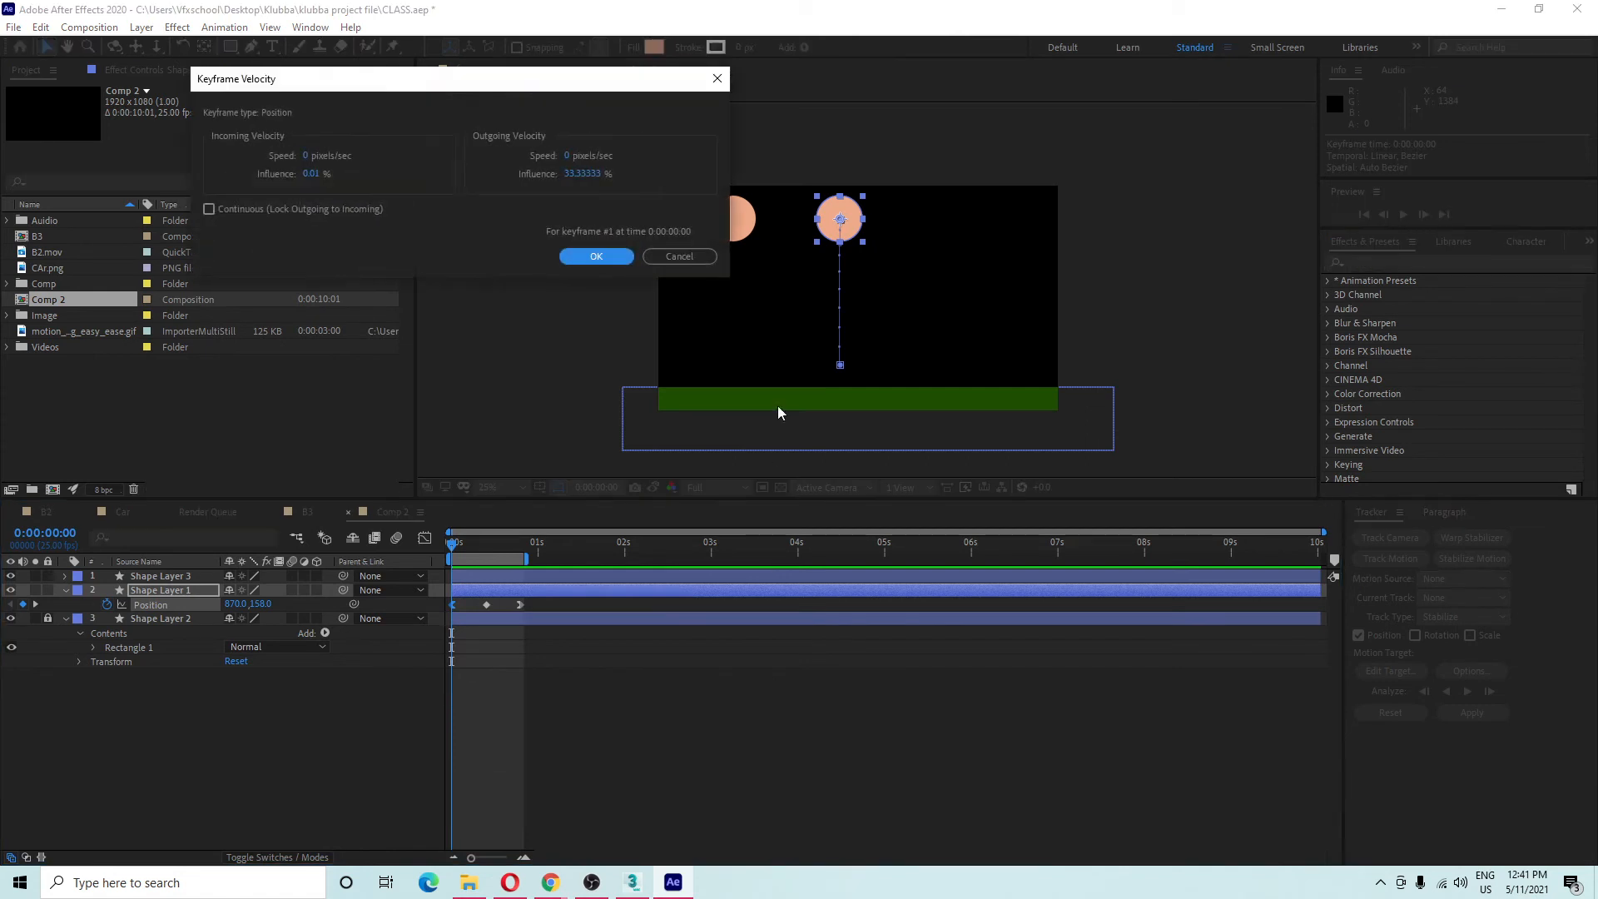
left_click_drag(518, 91, 1038, 200)
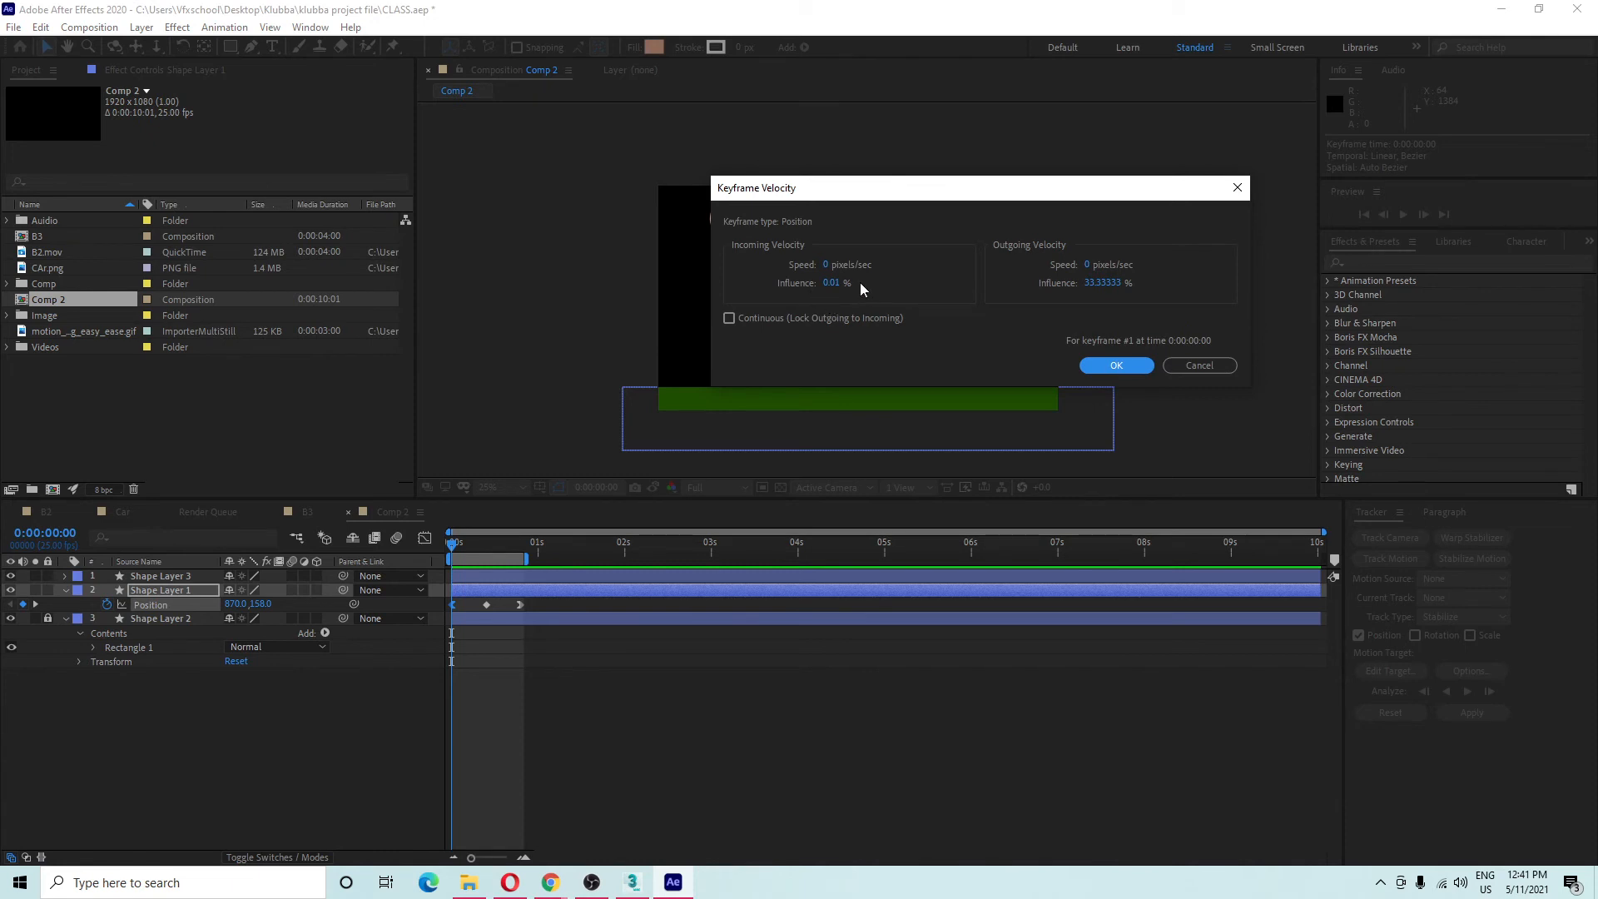
left_click(1104, 284)
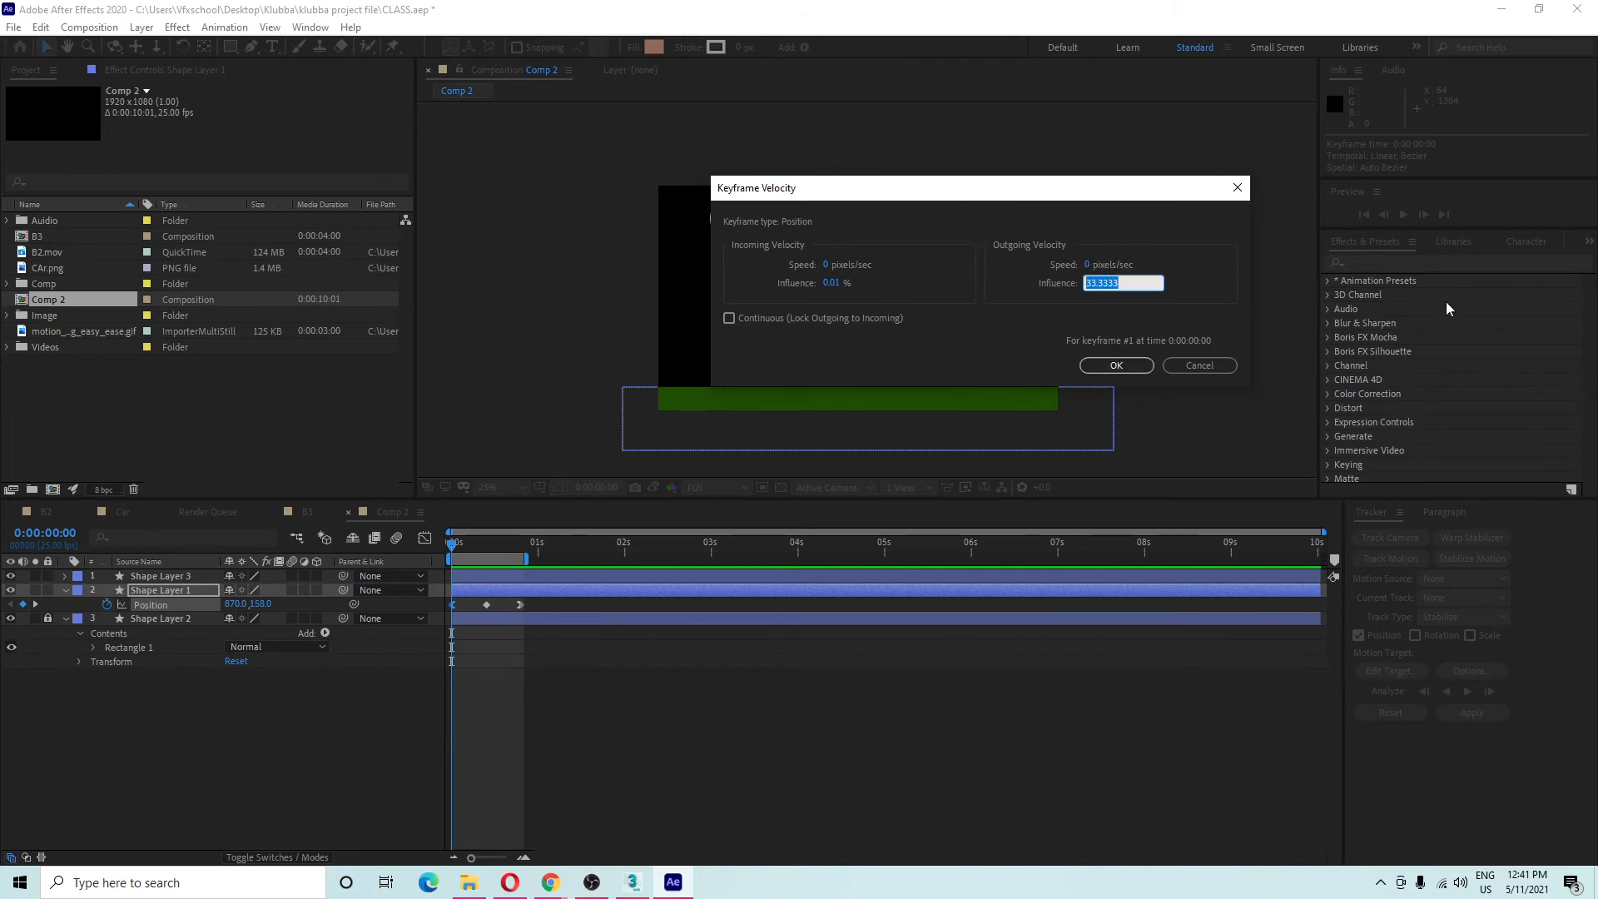
type("65")
left_click(1132, 366)
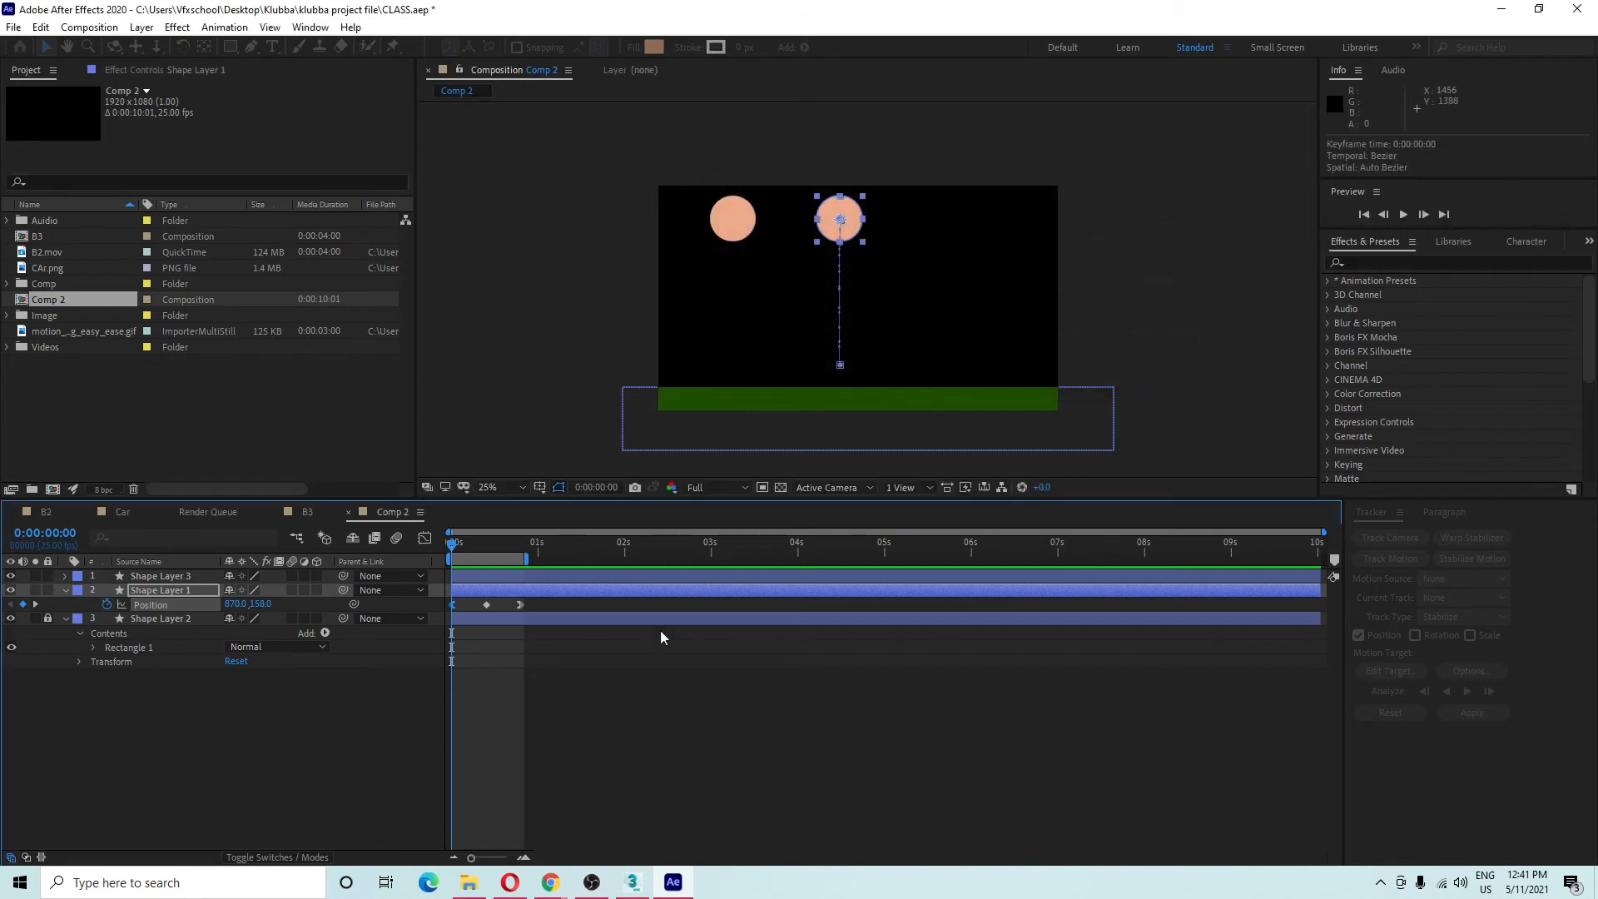
Set the last Position keyframe's incoming influence to 65% in Keyframe Velocity.
right_click(519, 606)
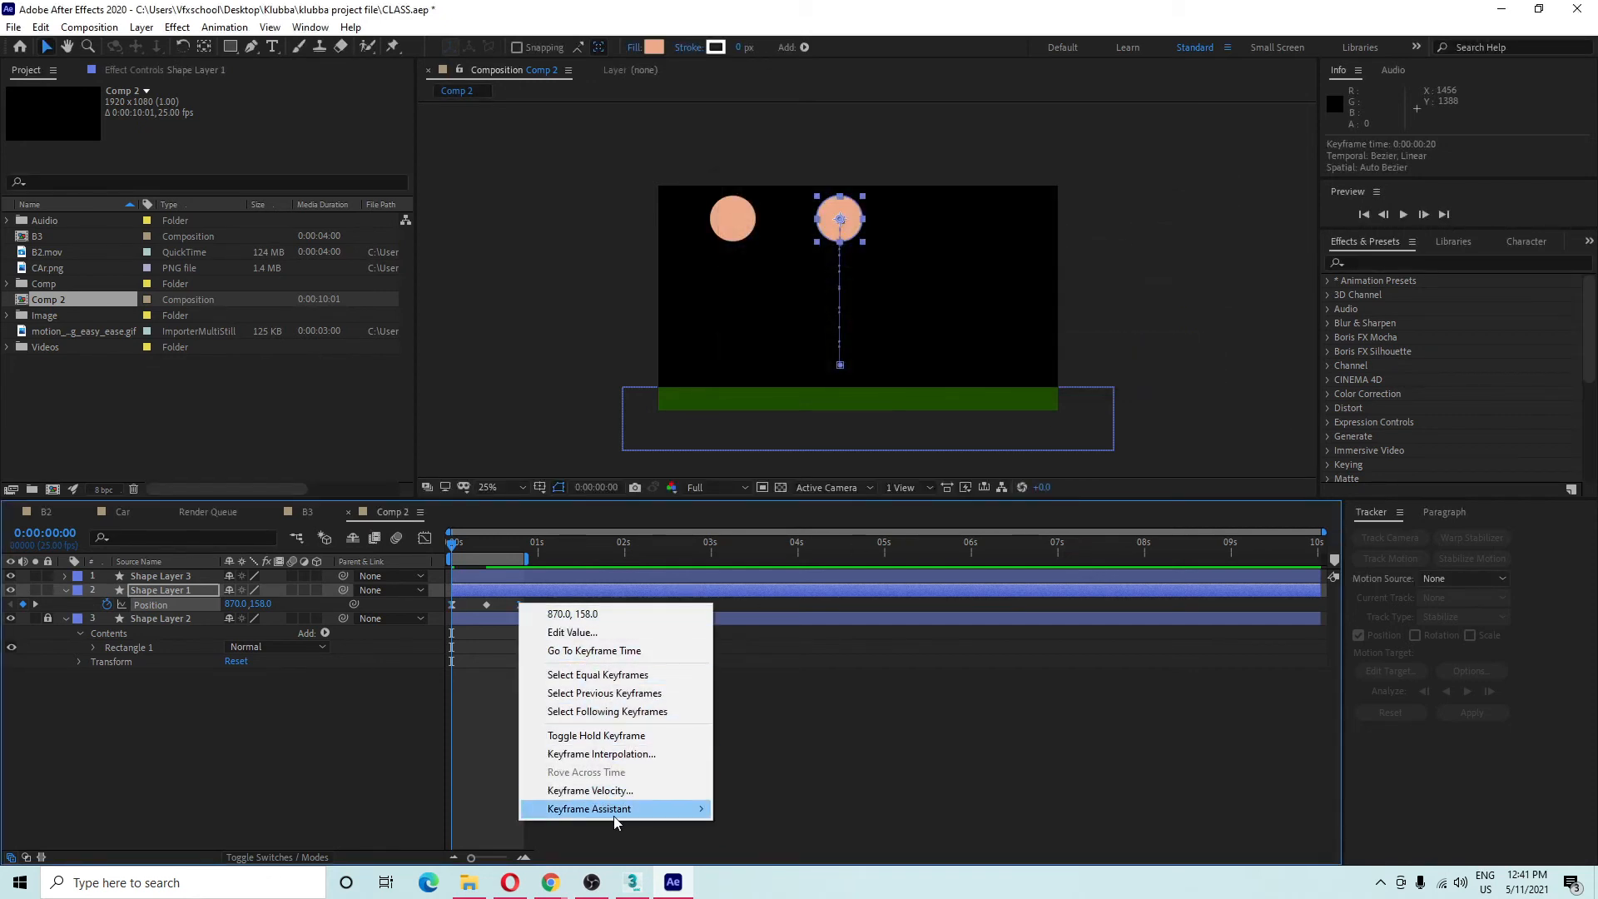
left_click(608, 790)
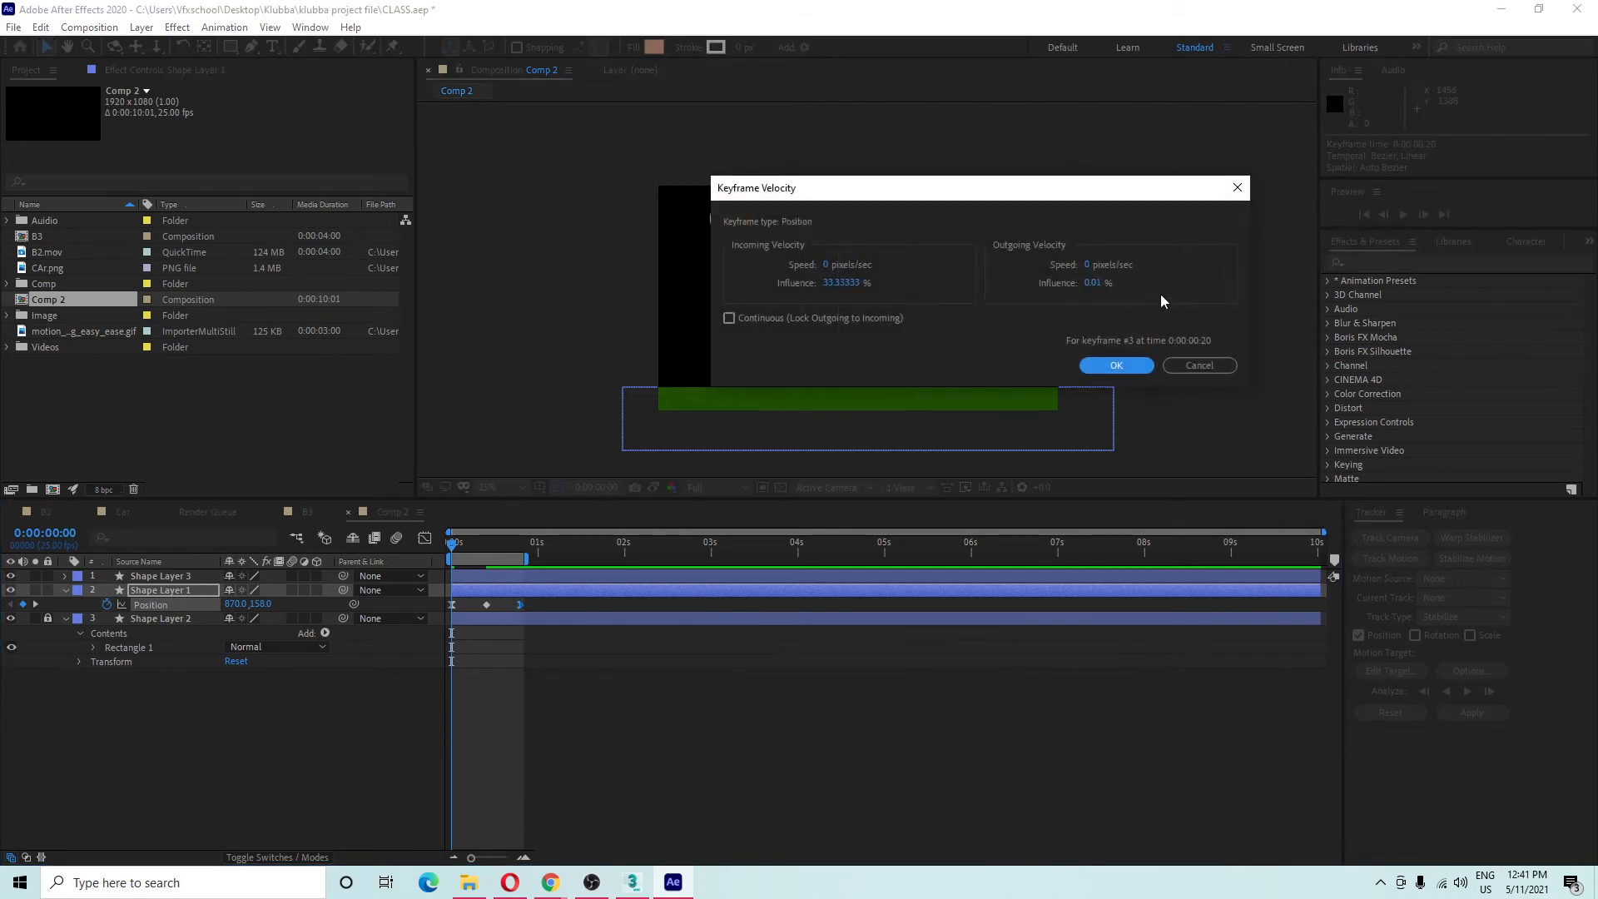
left_click_drag(927, 187, 1197, 151)
double_click(1121, 247)
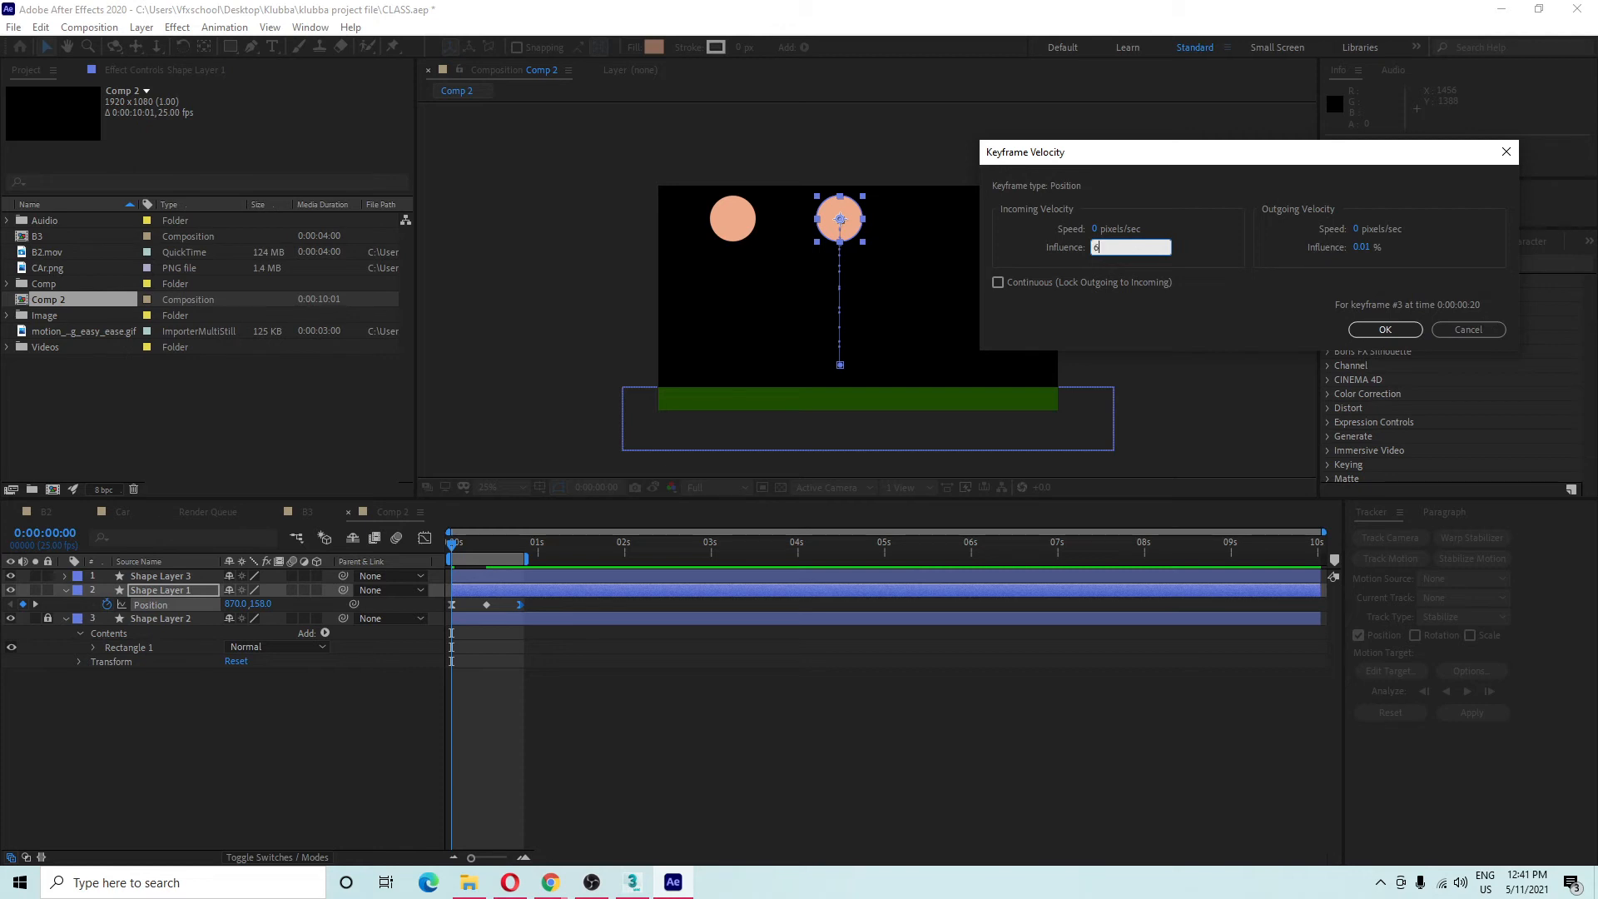
type("65")
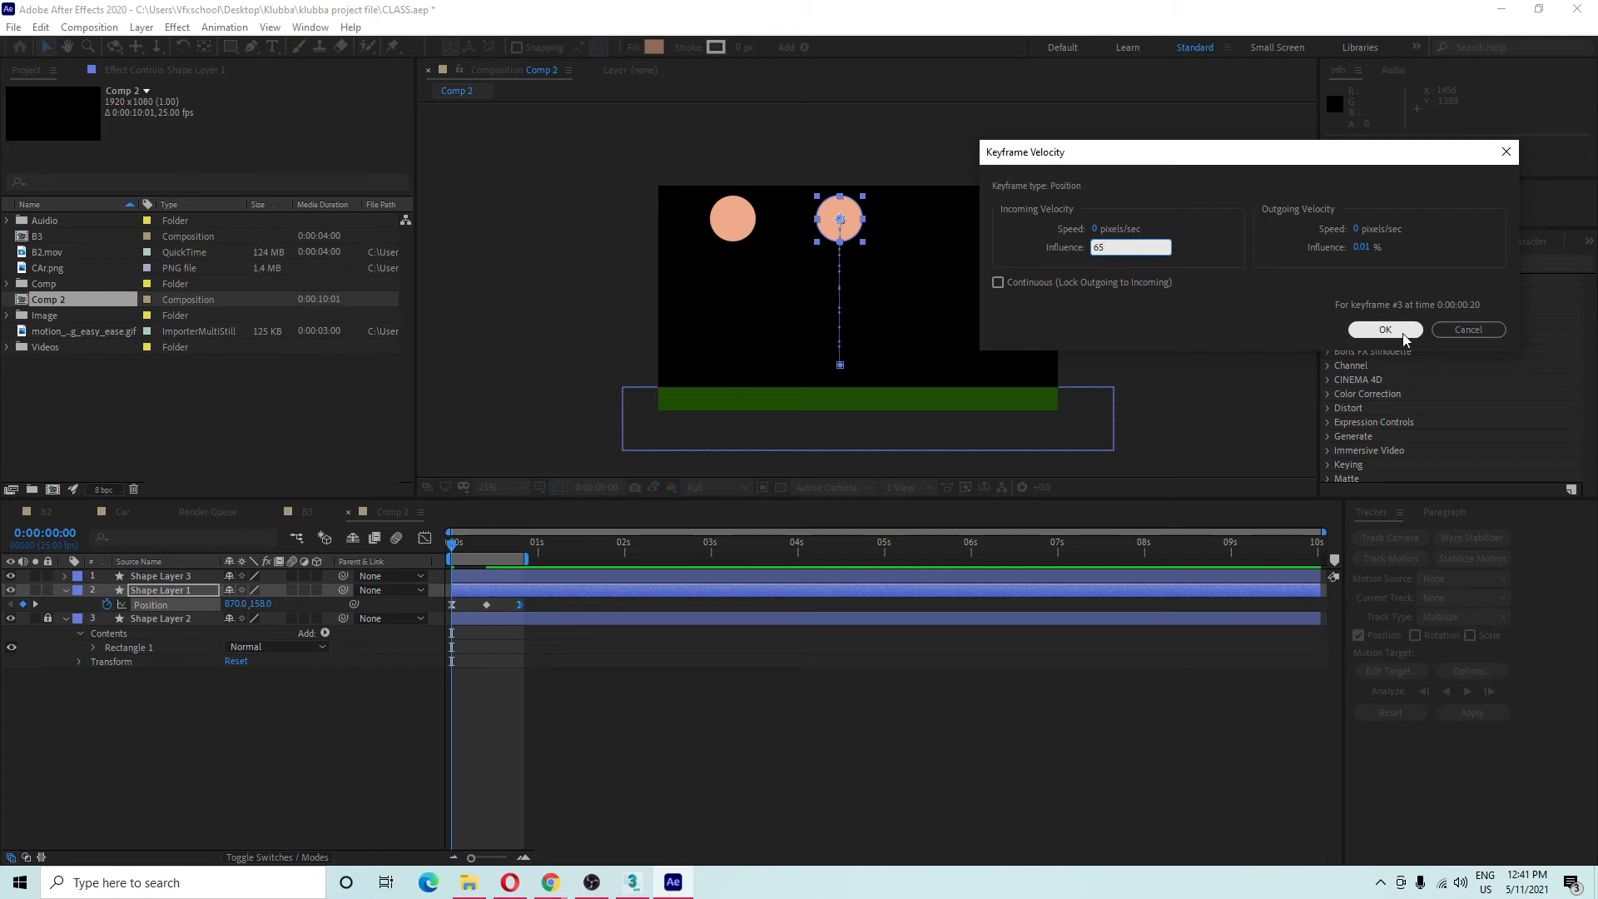
left_click(1385, 329)
left_click(373, 709)
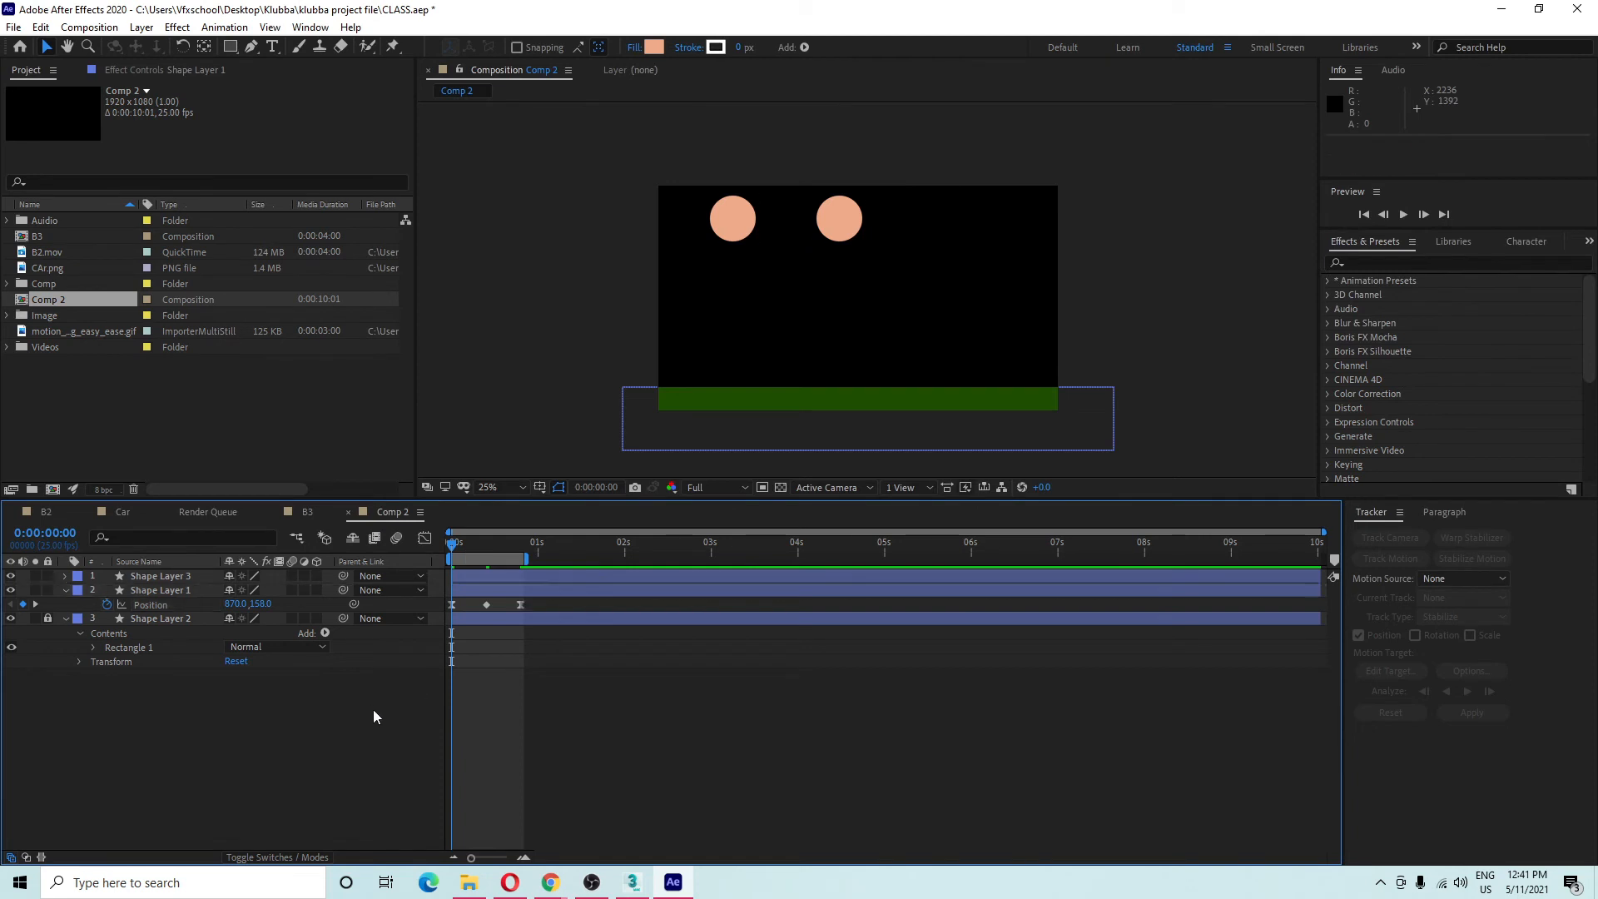
Preview the eased motion of both balls.
key("space")
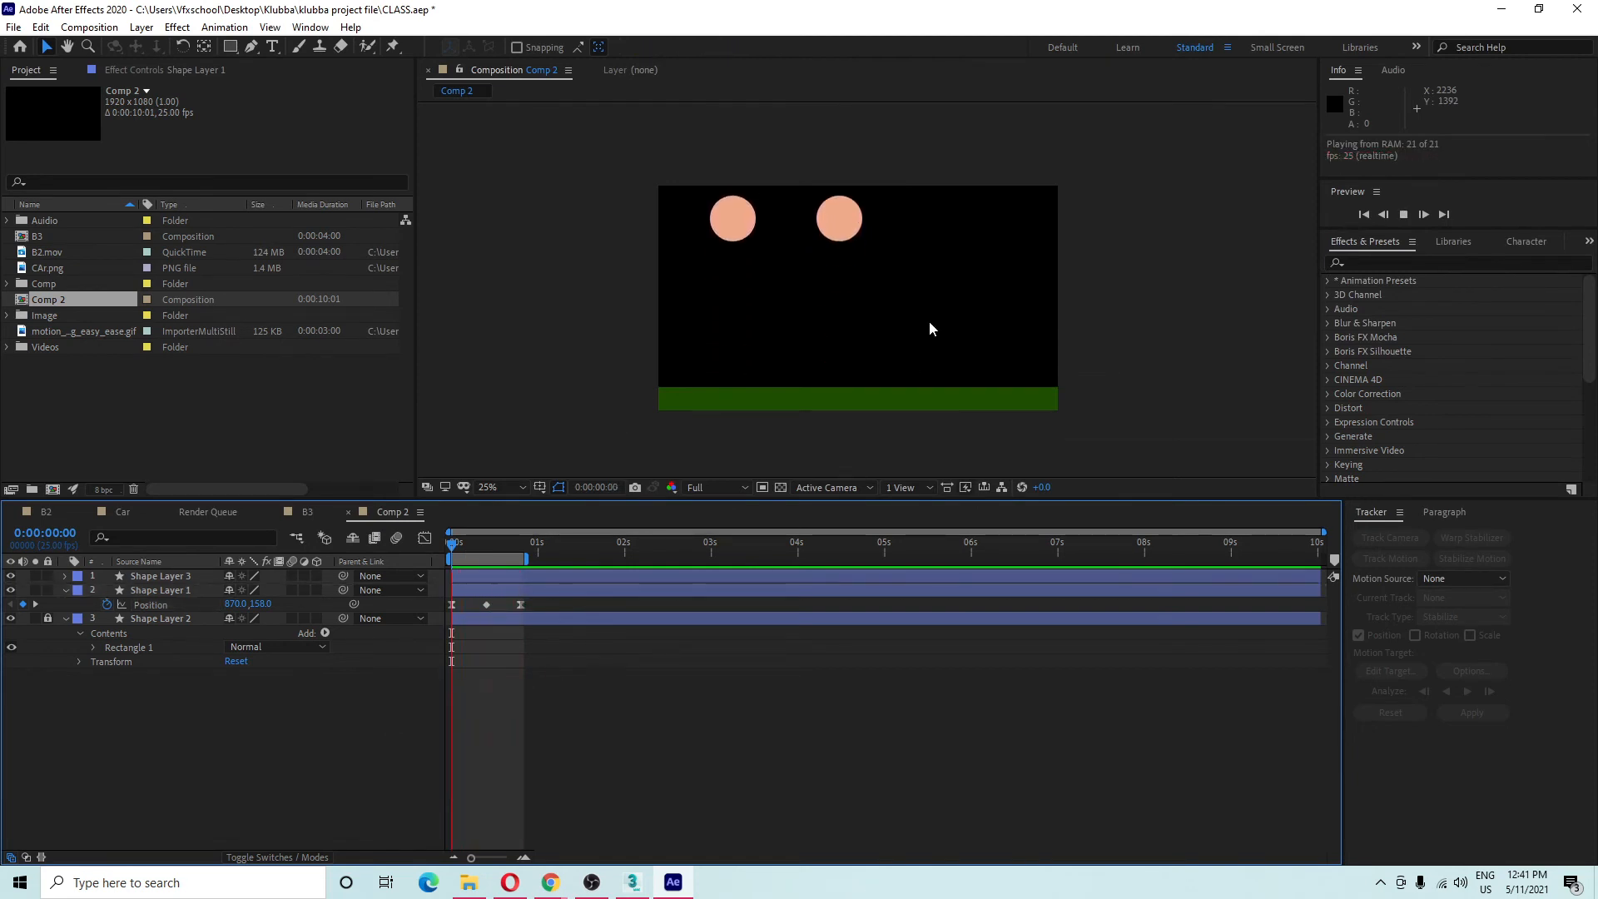
scroll(939, 334, "up", 1)
scroll(940, 337, "down", 1)
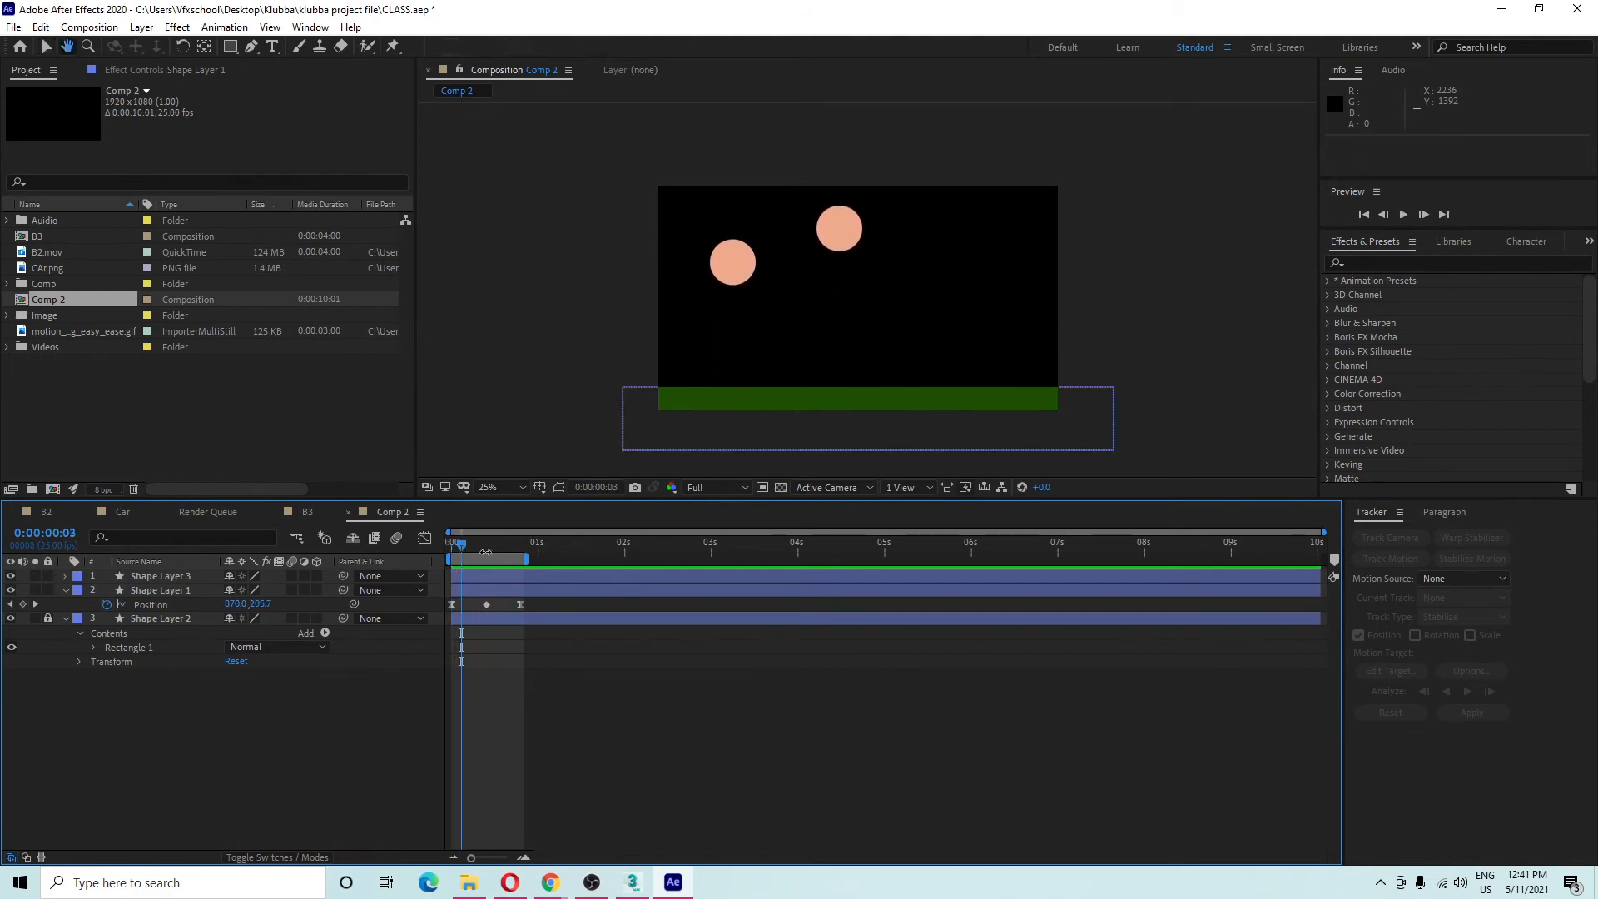
key("space")
key("space")
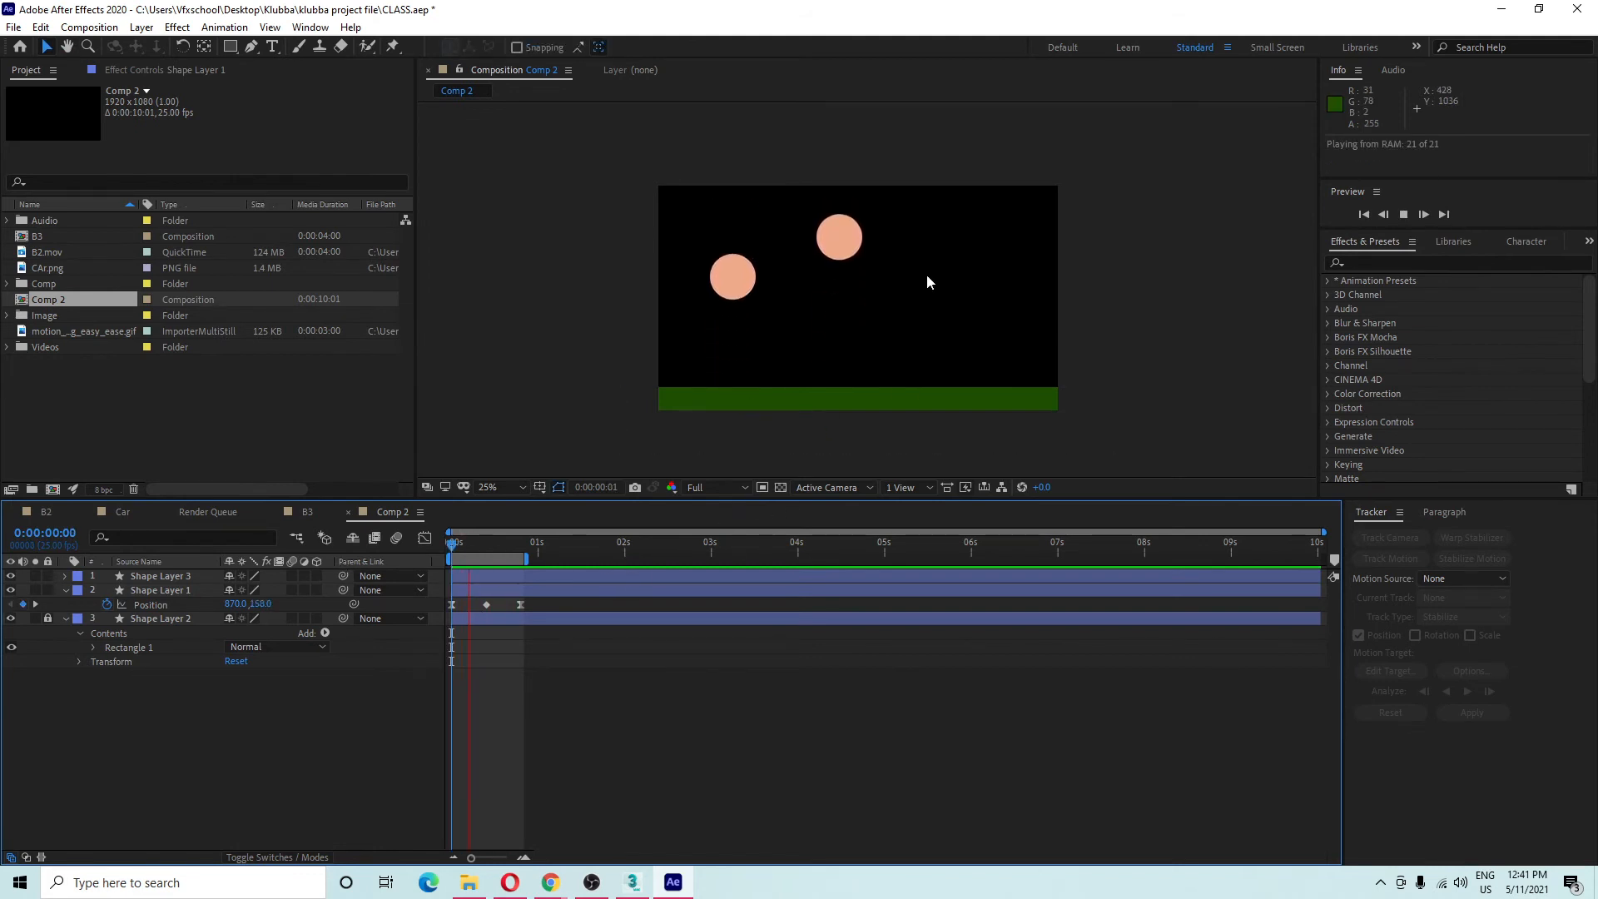
key("space")
Select the right circle and its three Position keyframes, then close the keyframe menu unchanged.
left_click_drag(789, 157, 921, 338)
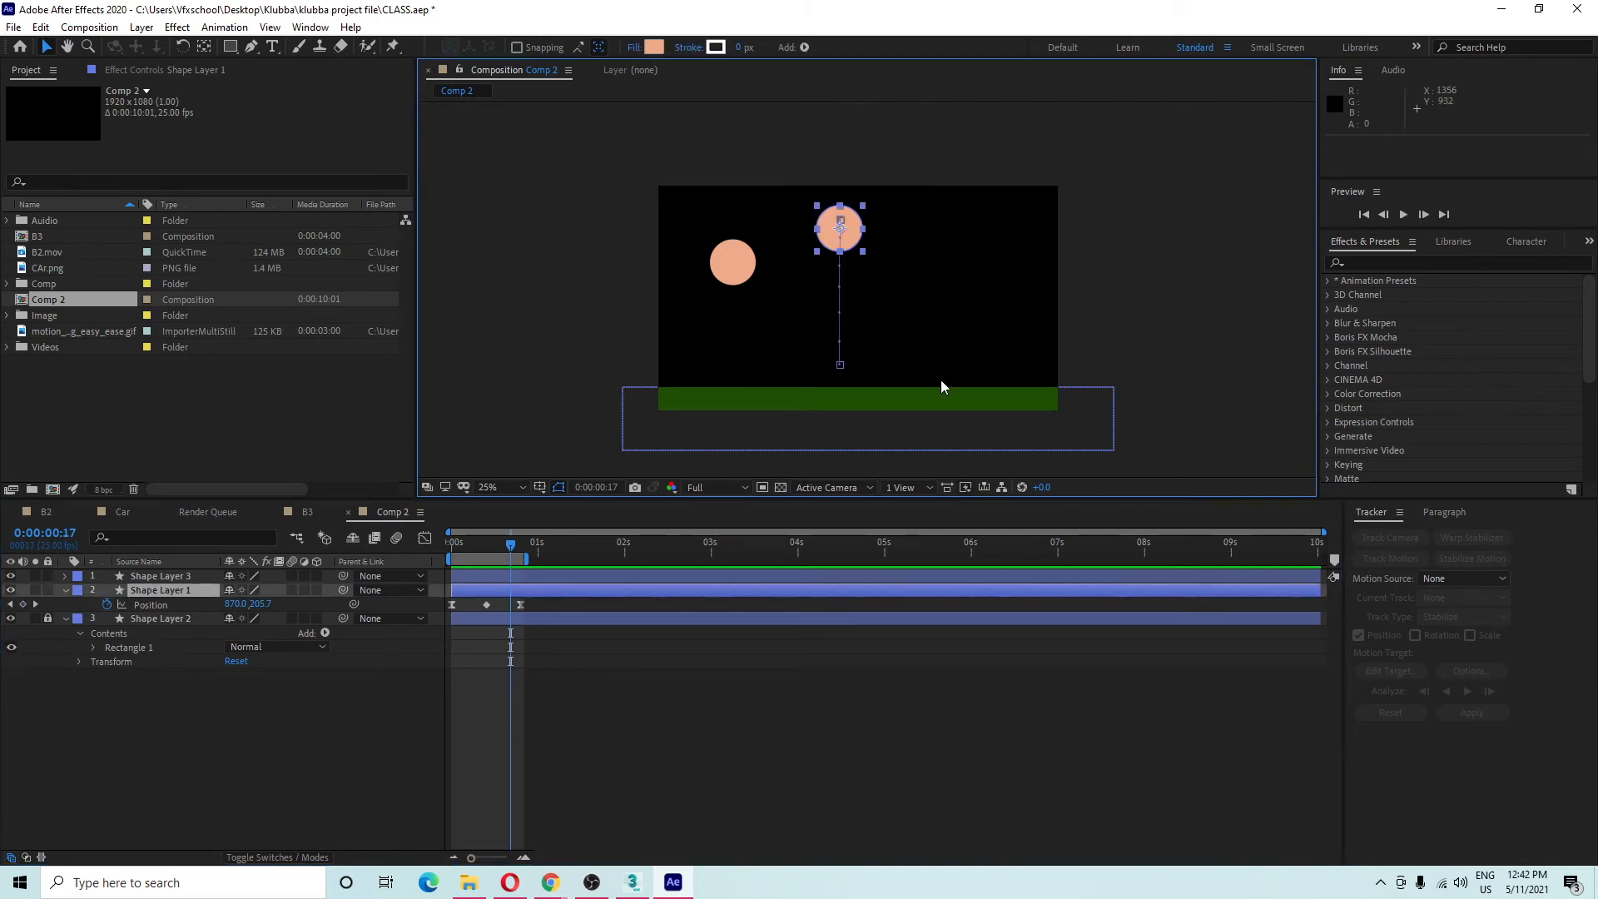
left_click_drag(790, 191, 919, 356)
left_click_drag(558, 596, 424, 612)
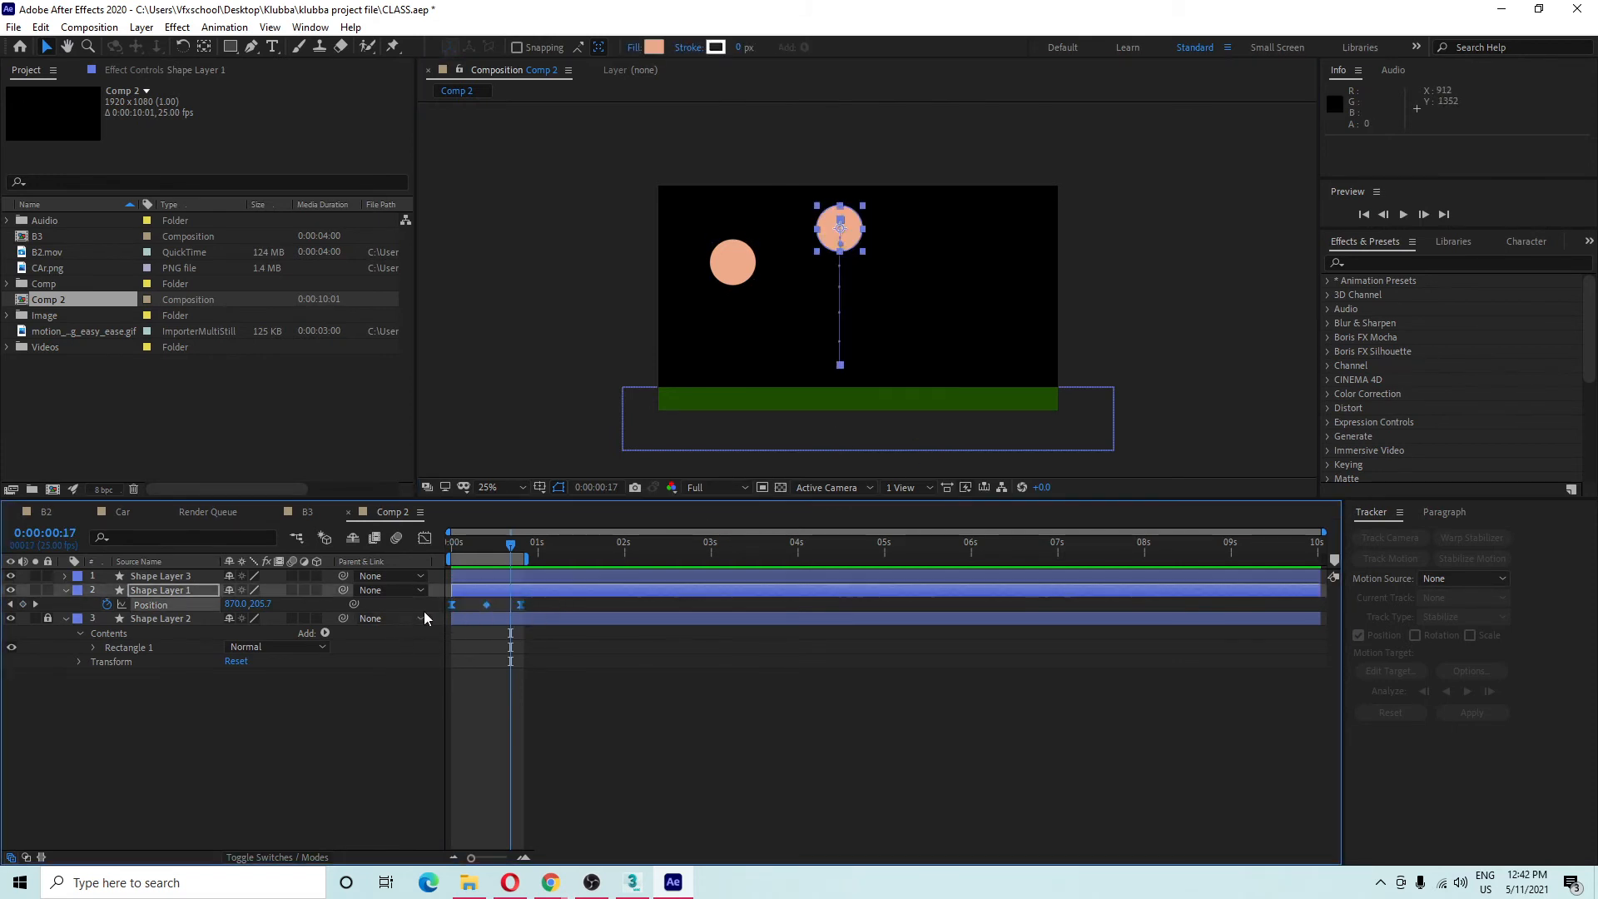
right_click(522, 606)
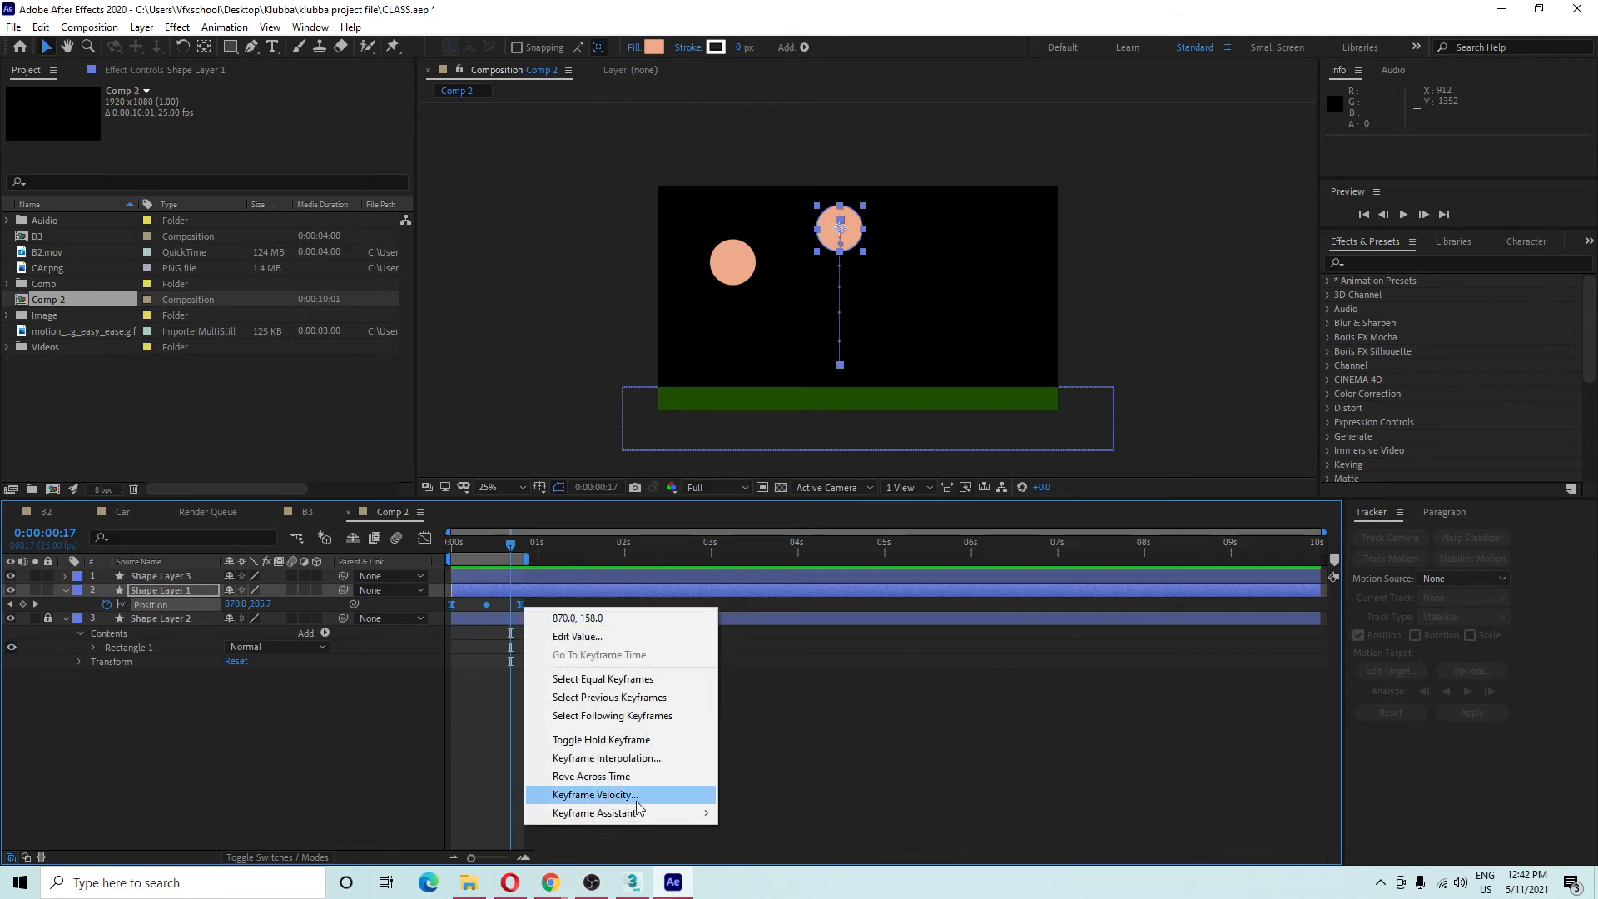
left_click(837, 776)
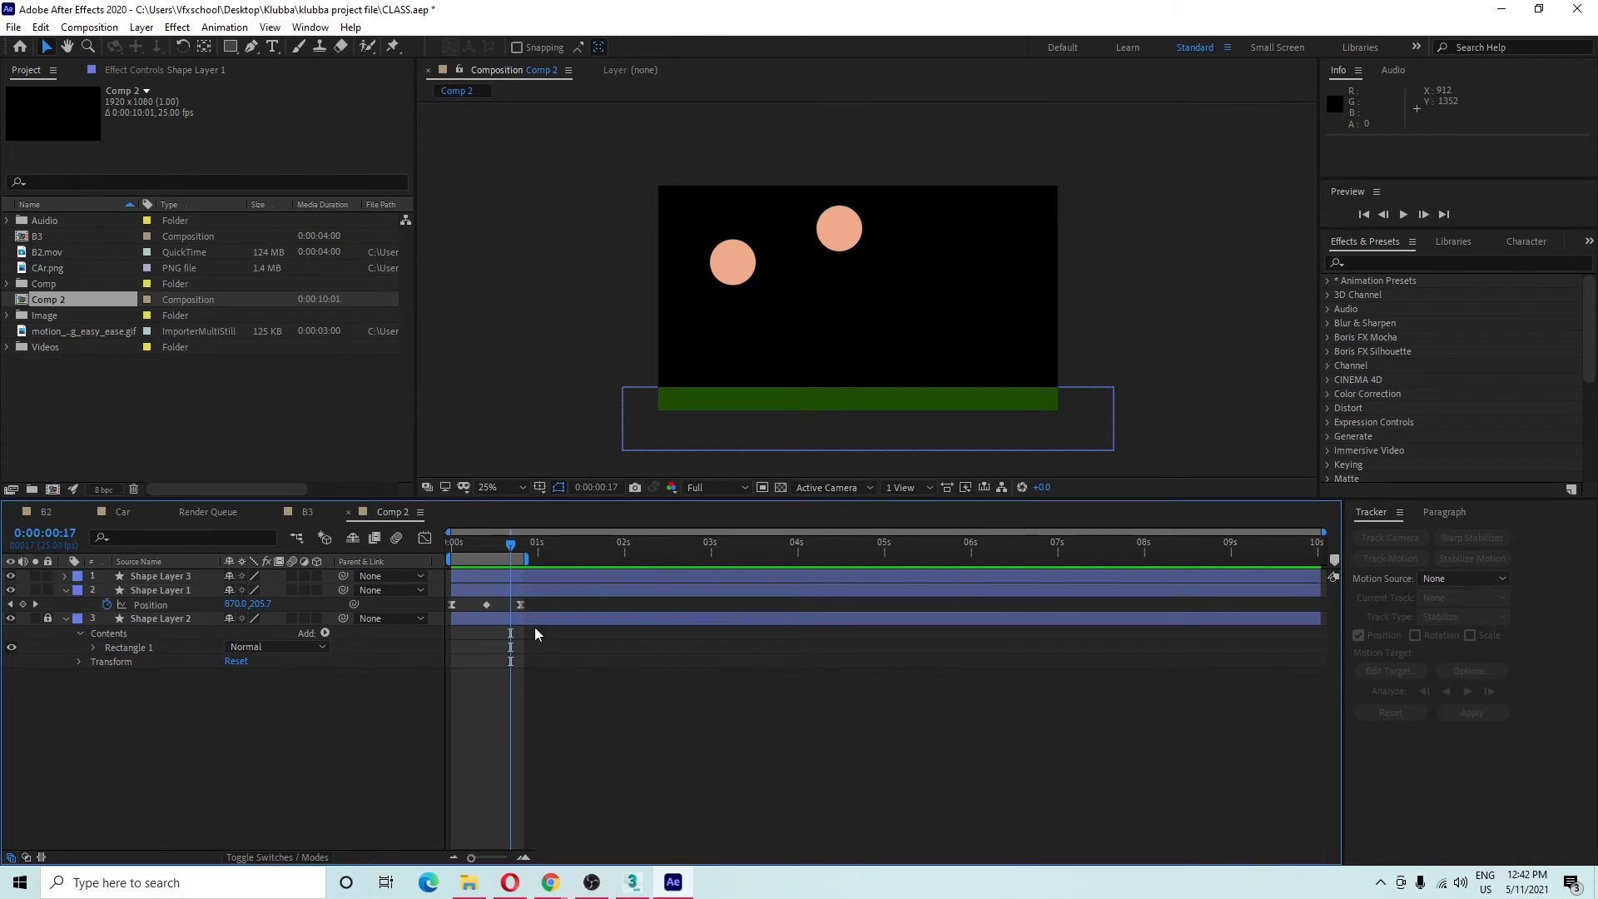
left_click_drag(514, 551, 433, 570)
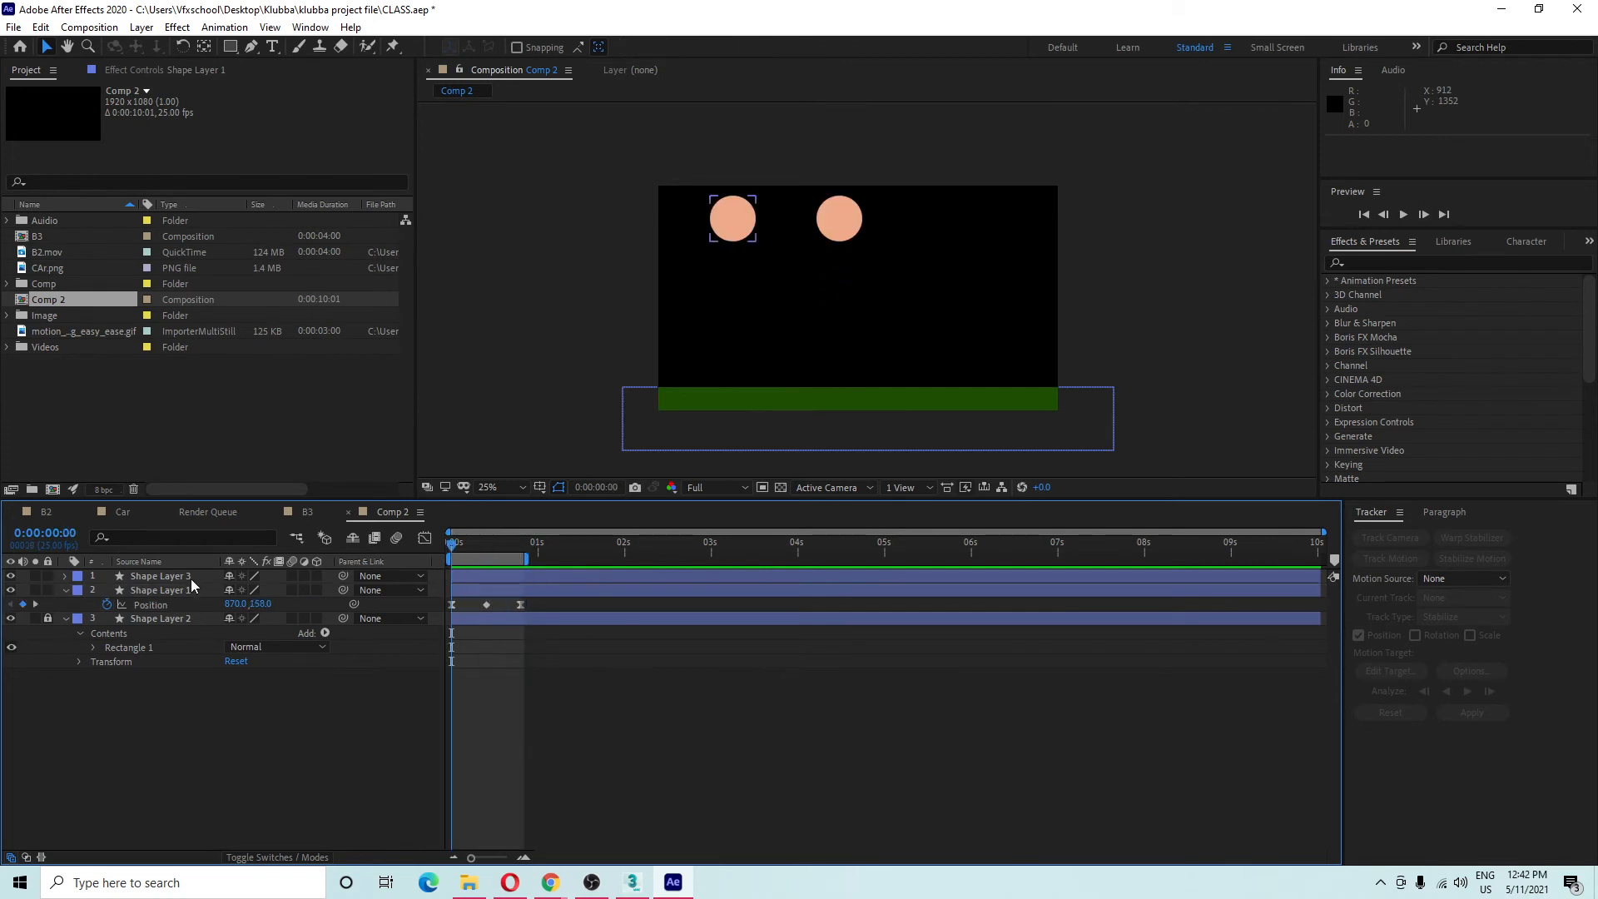
Collapse Shape Layer 2's property rows and move the playhead to 0:00:00:12.
left_click(546, 603)
mouse_move(552, 889)
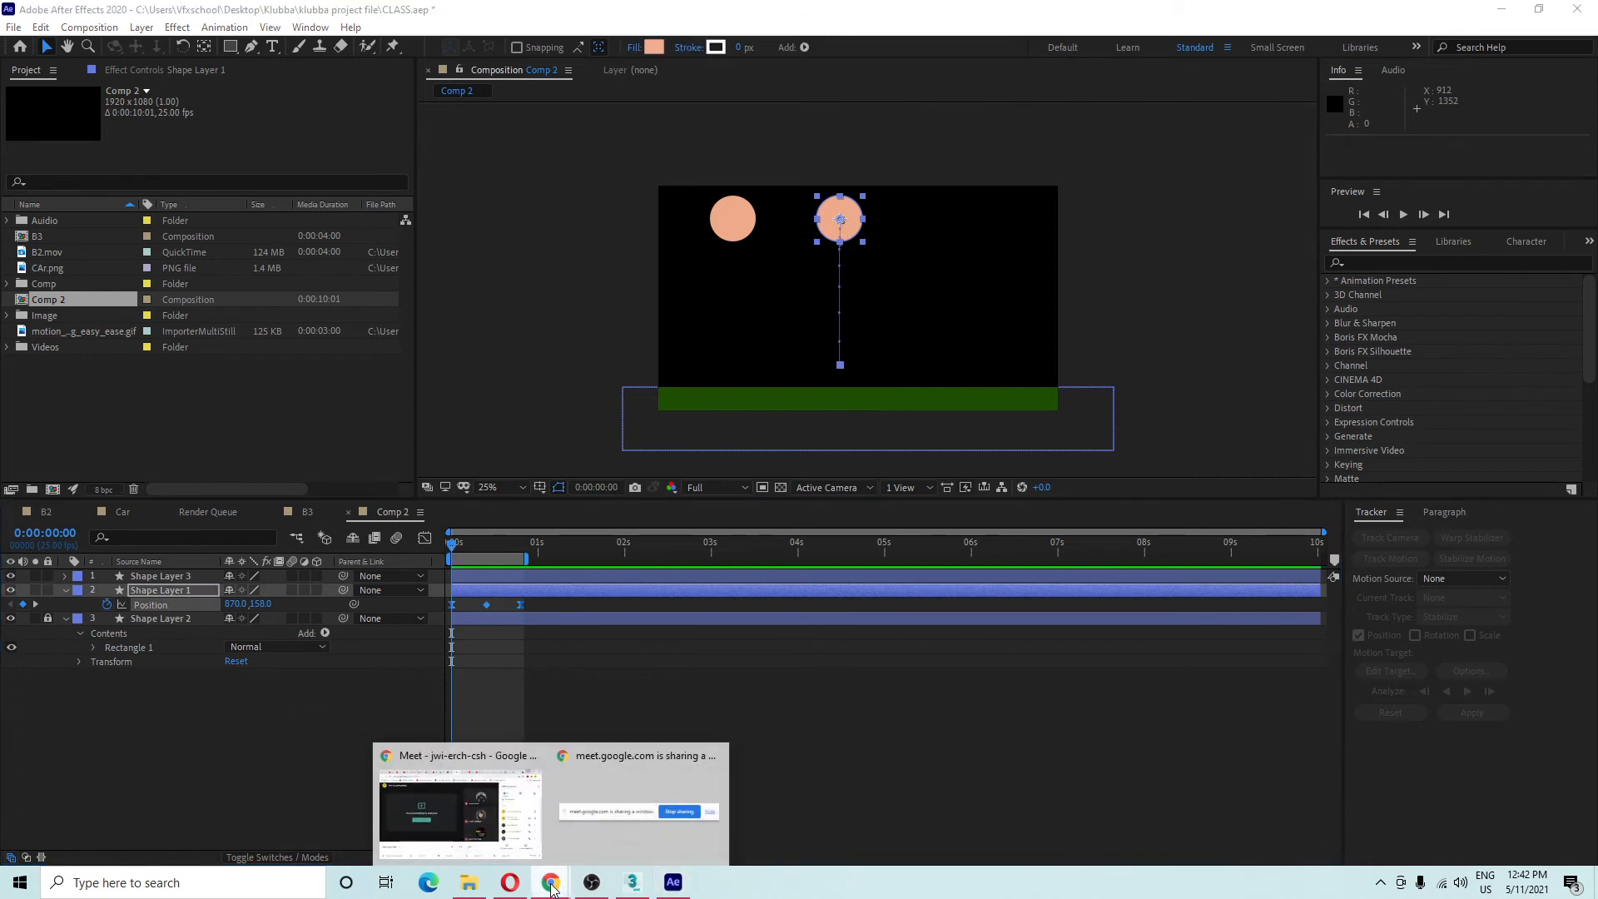
left_click(374, 685)
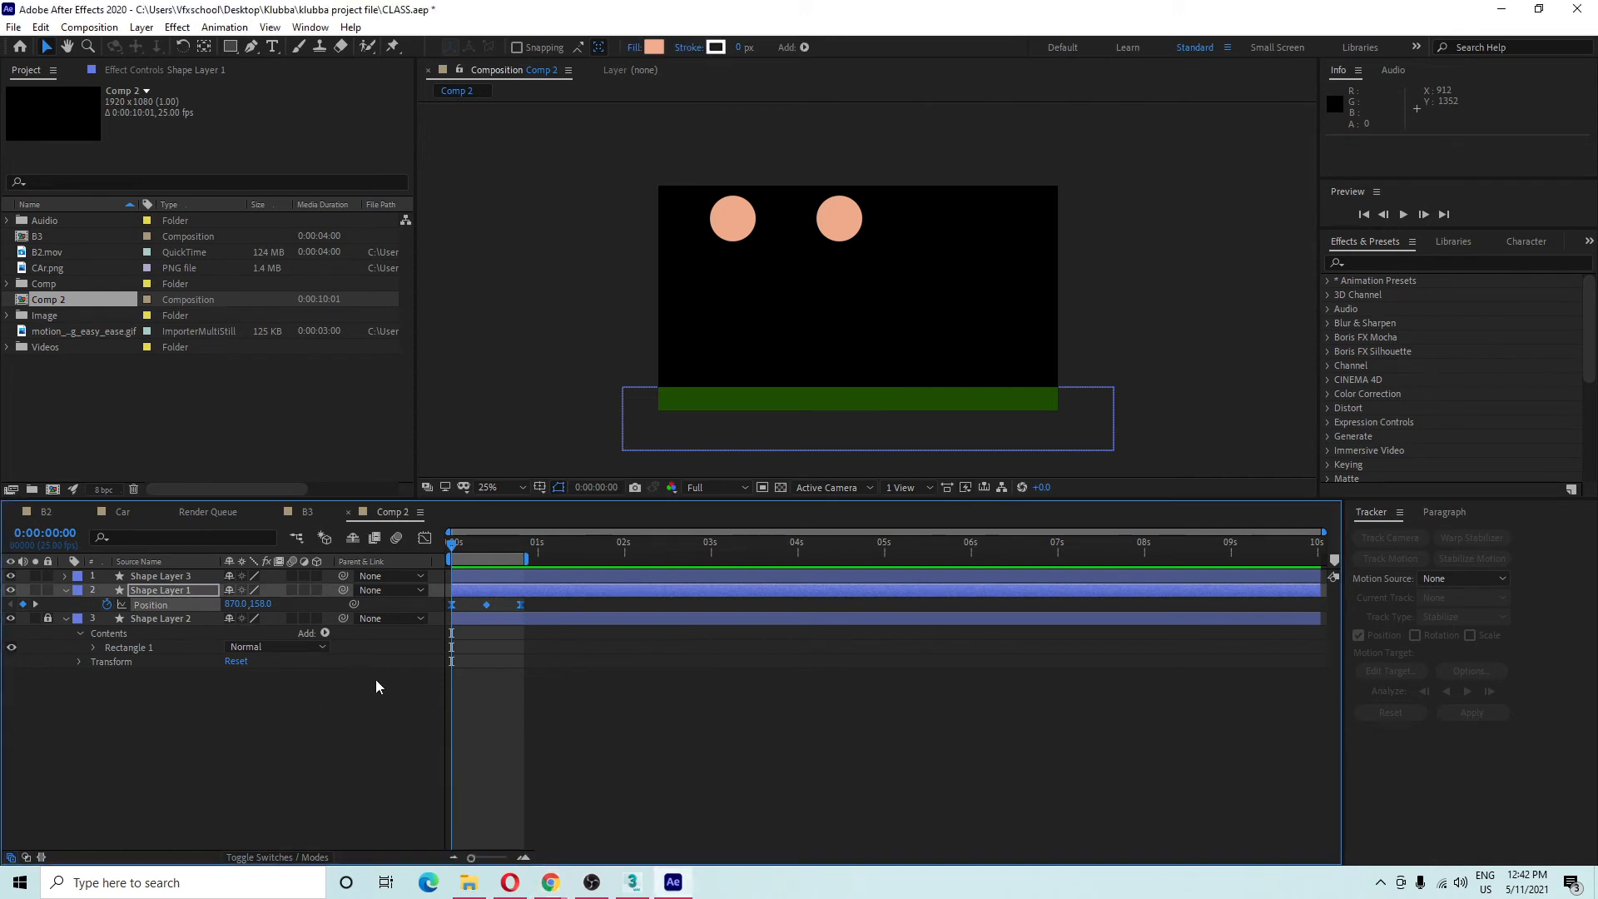
key("u")
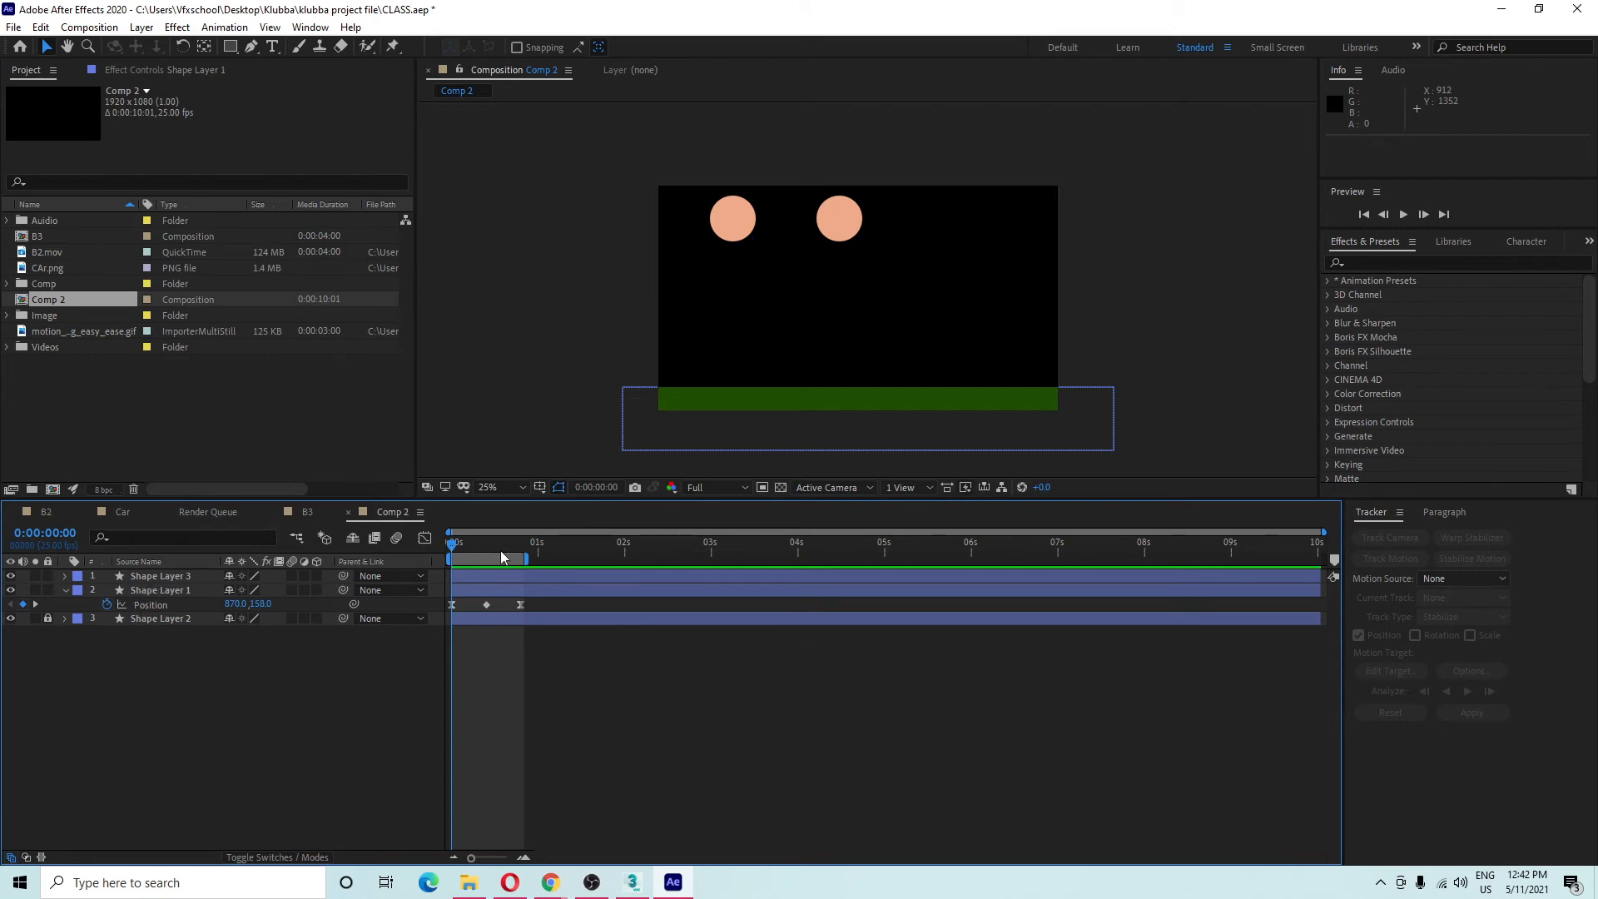
mouse_move(502, 557)
left_mouse_down()
mouse_move(475, 556)
mouse_move(495, 557)
left_mouse_up()
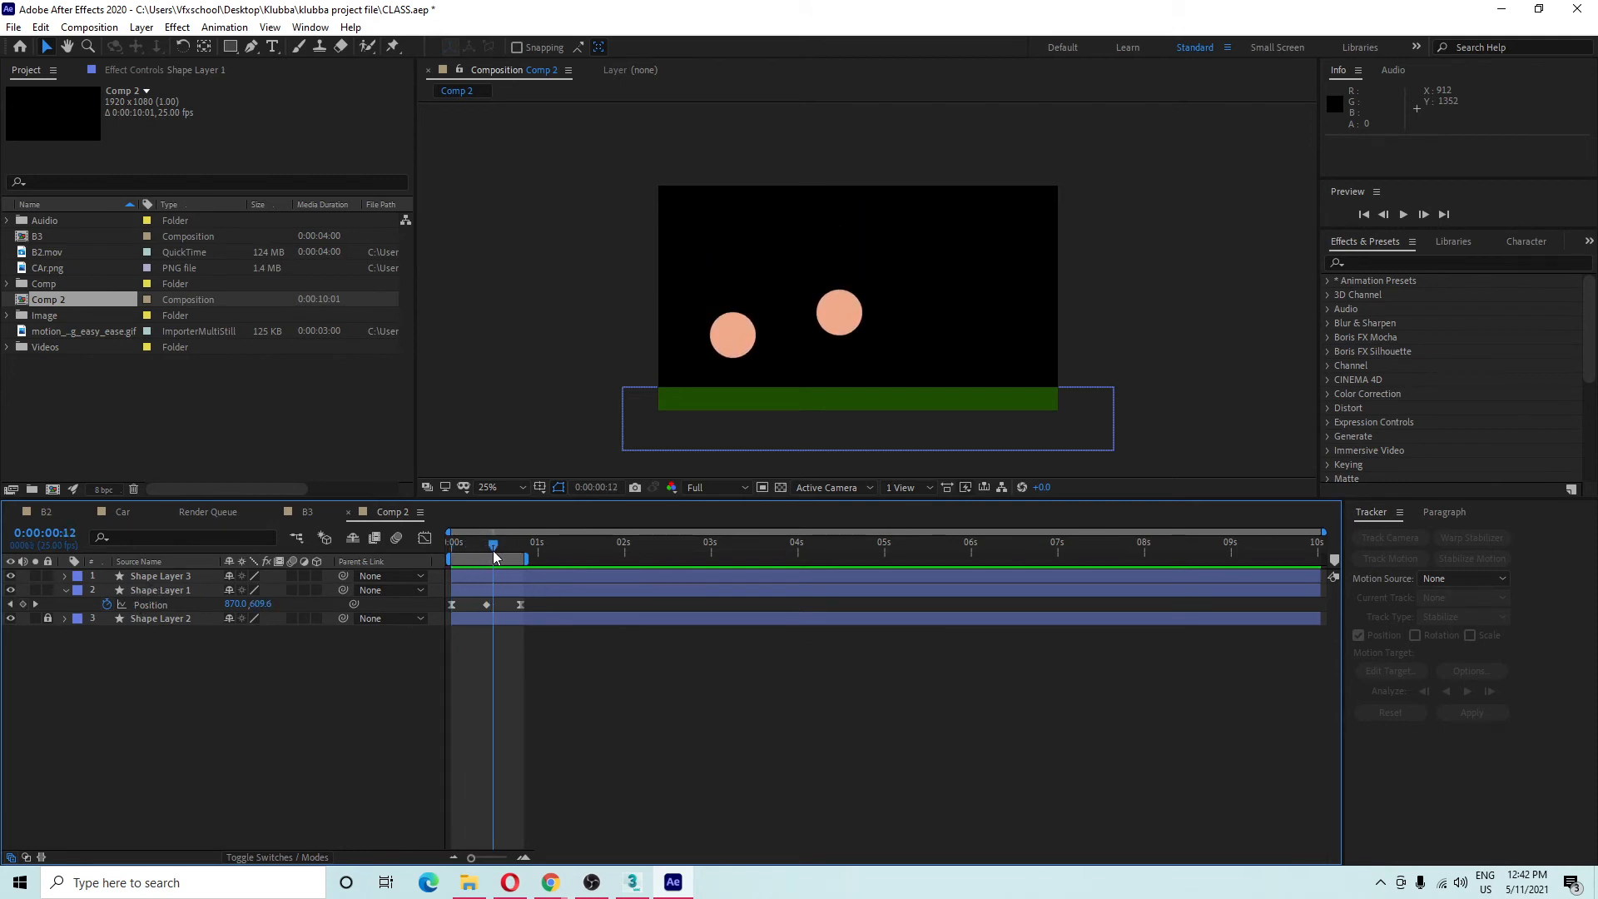
right_click(517, 613)
right_click(520, 605)
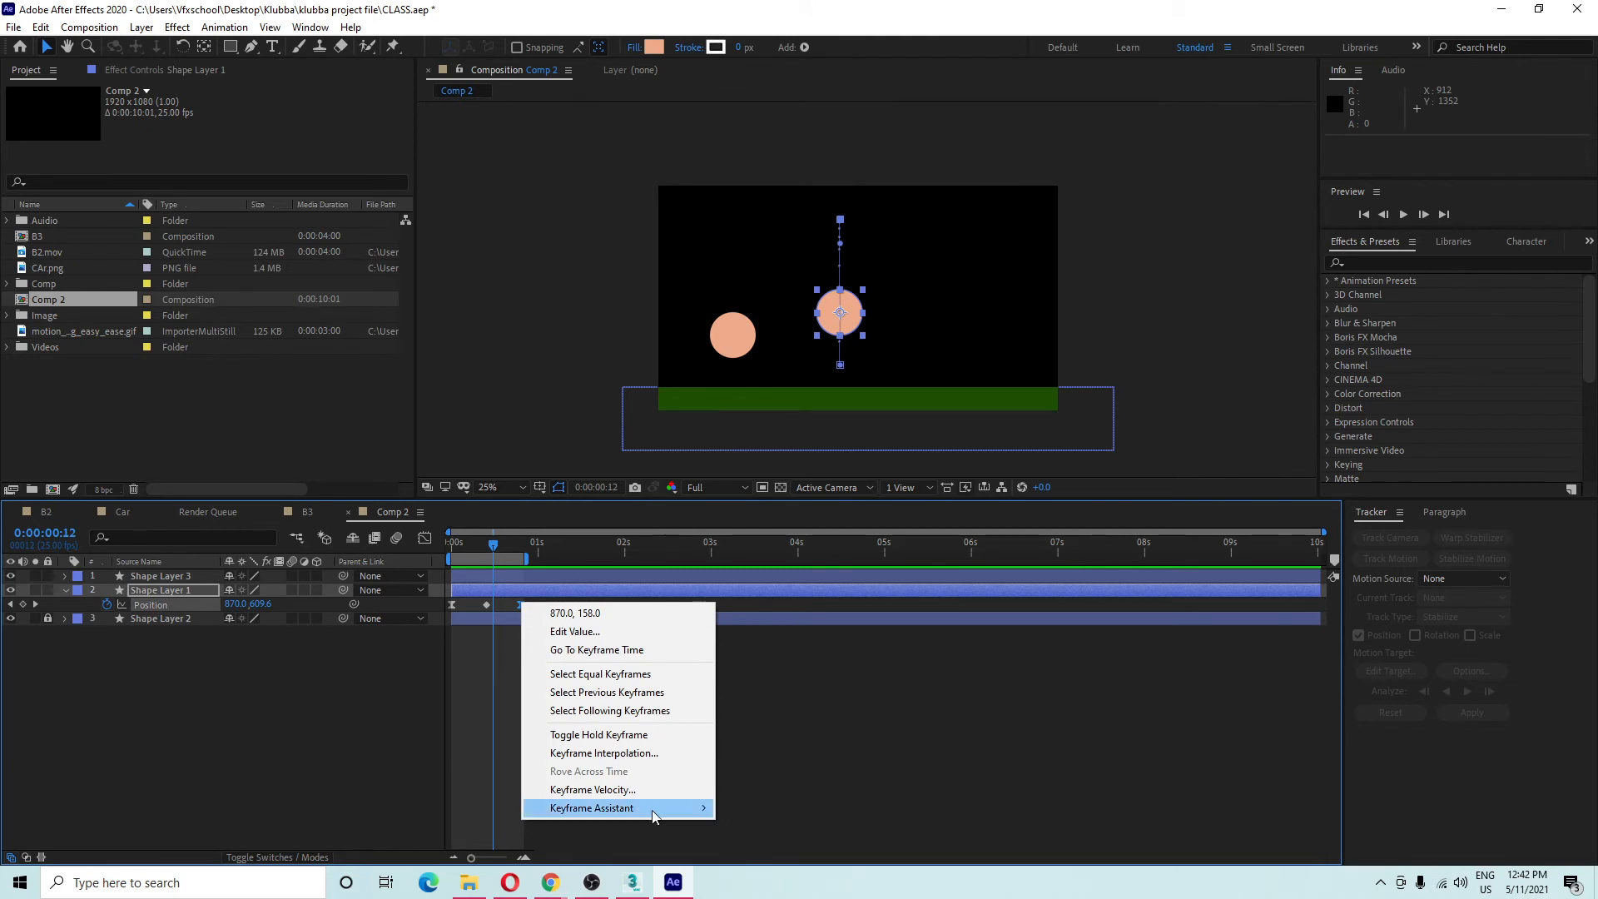
mouse_move(657, 808)
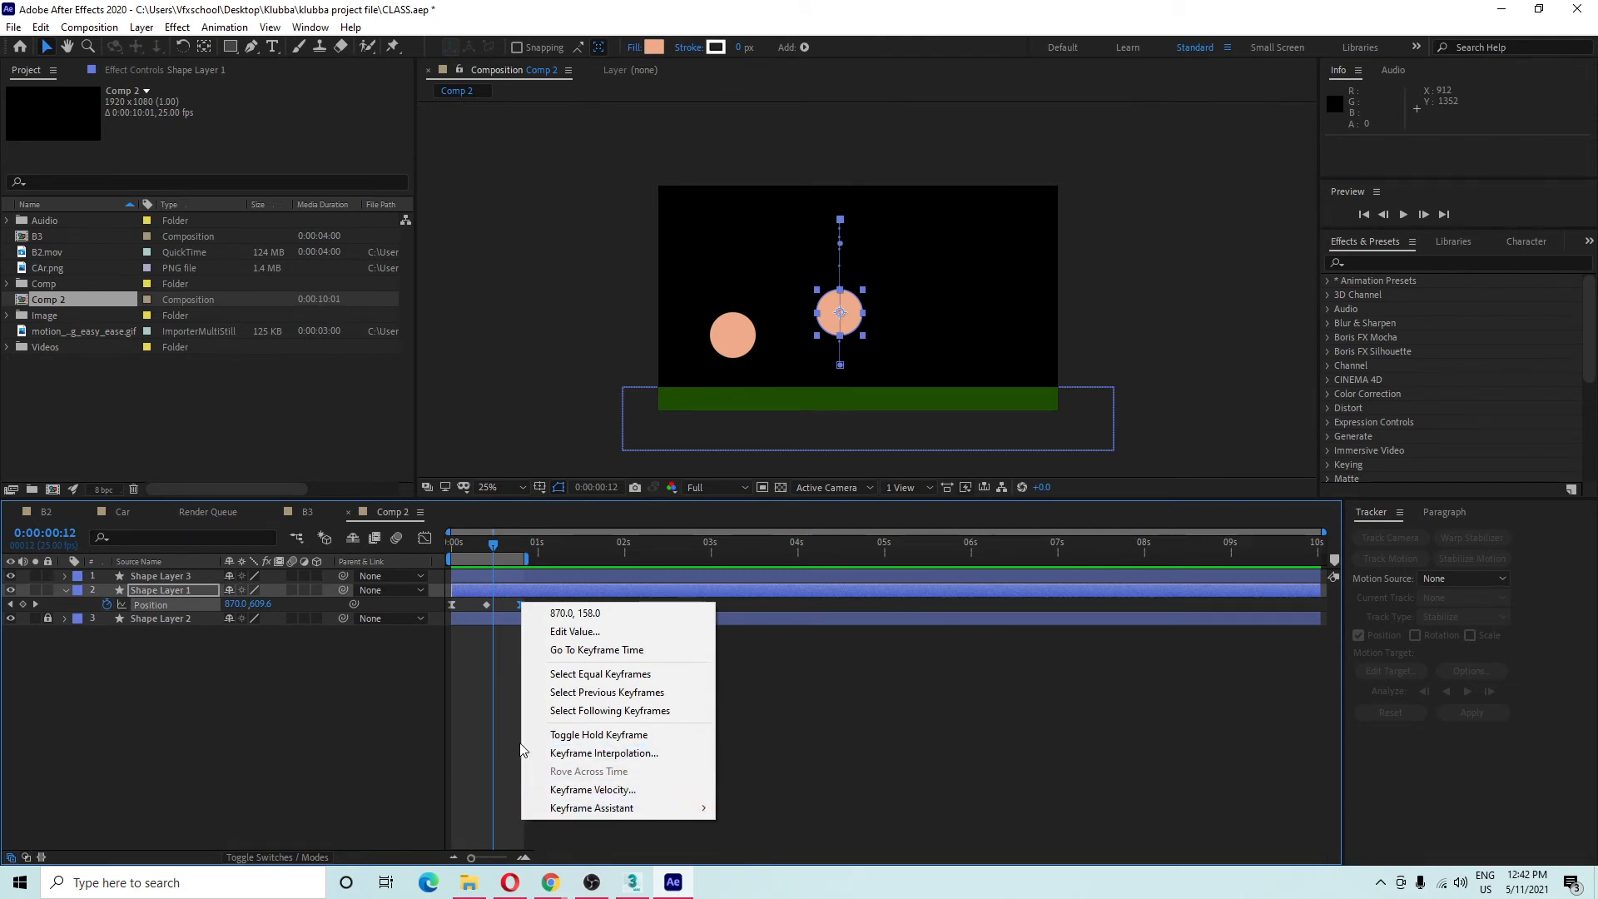
left_click(618, 752)
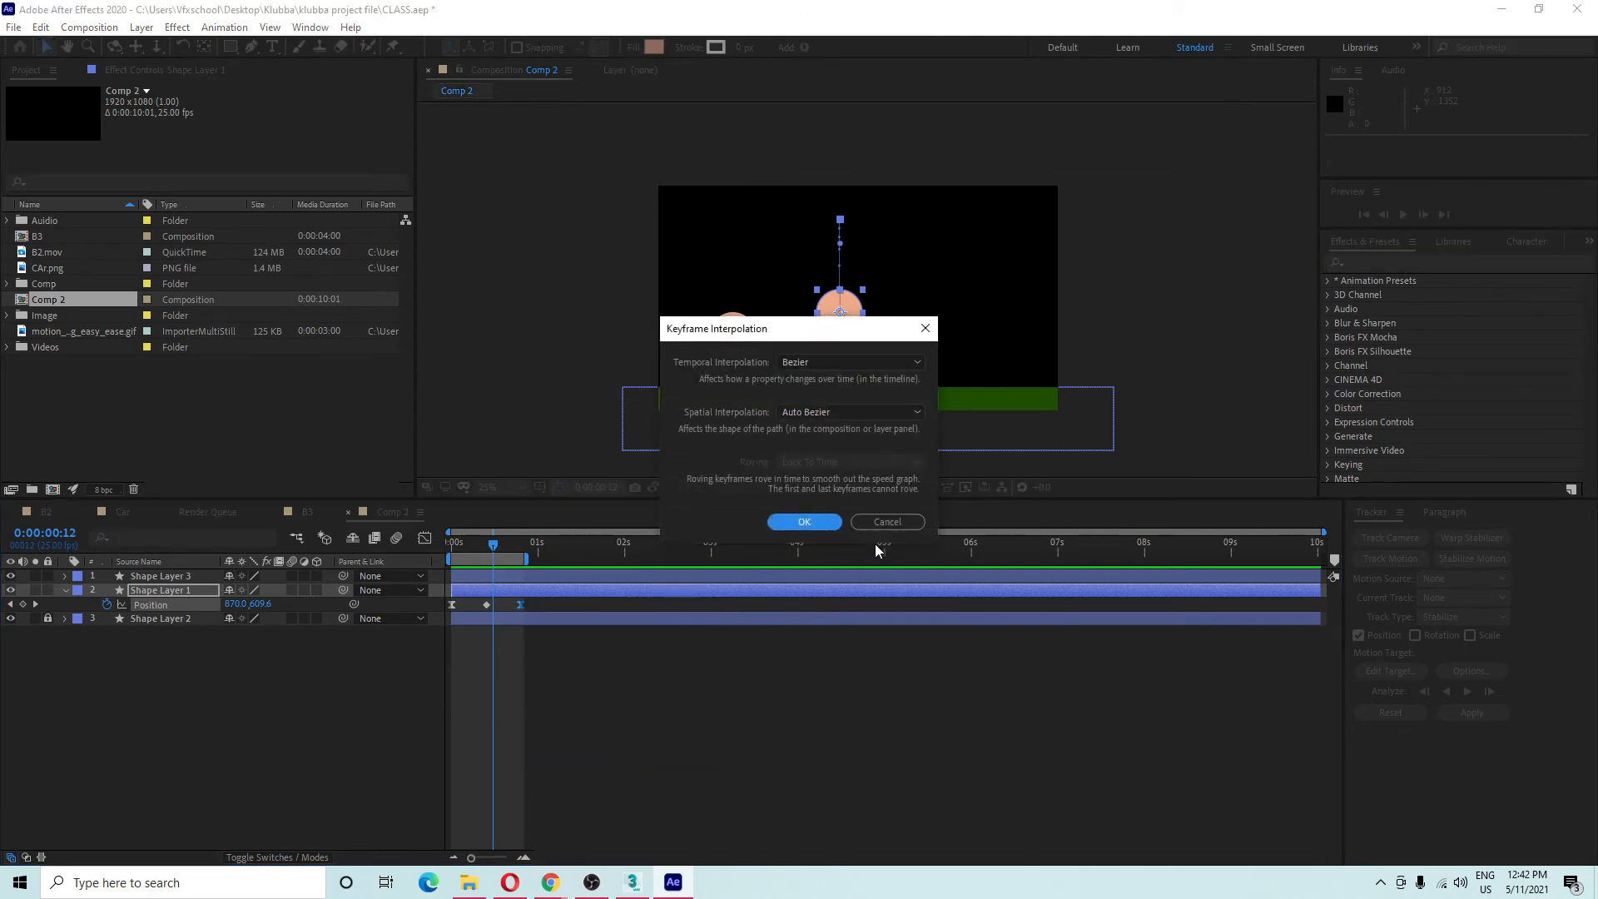
left_click(877, 523)
left_click_drag(194, 683, 139, 492)
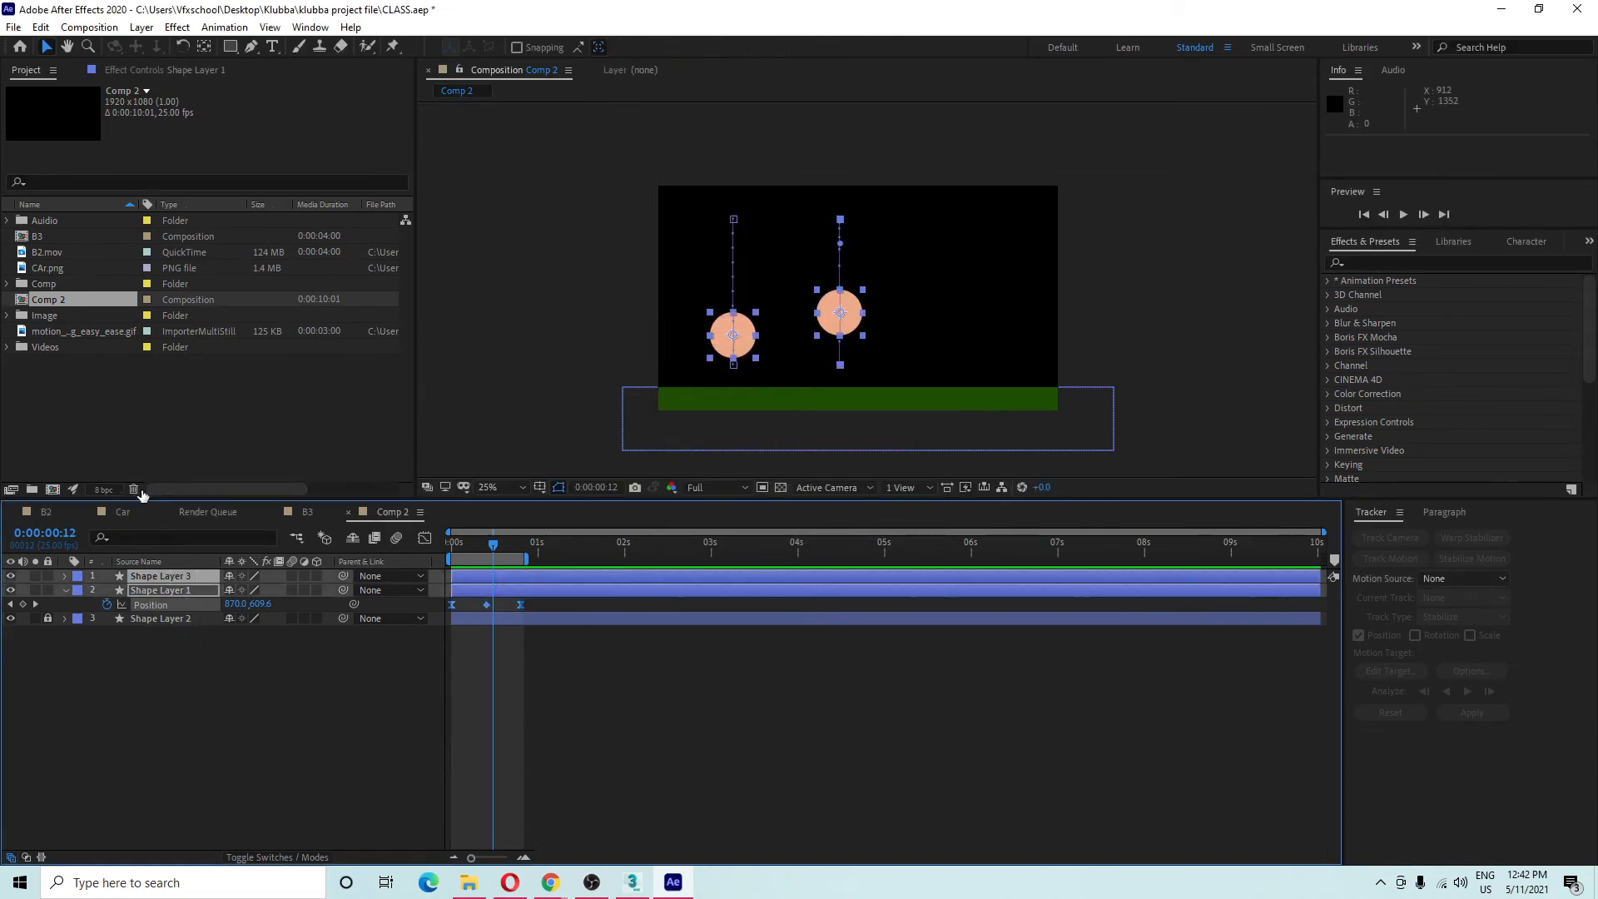
key("Delete")
Delete Shape Layers 1 and 3, then unlock and delete the green ground layer, Shape Layer 2.
key("Delete")
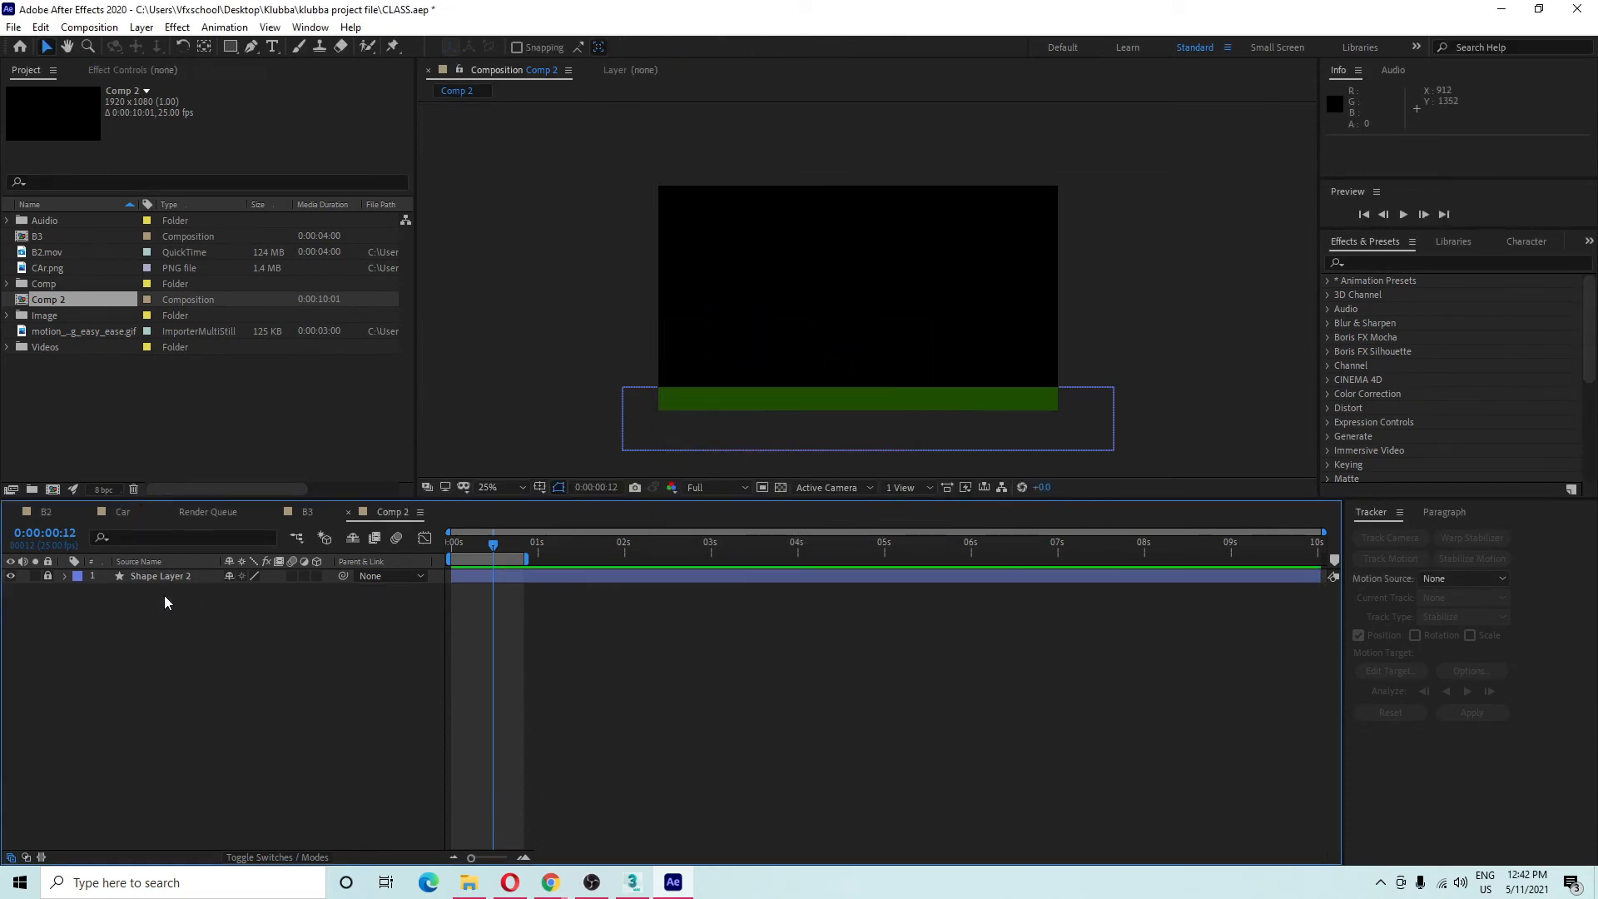
left_click(168, 578)
left_click(47, 576)
left_click(125, 576)
key("Delete")
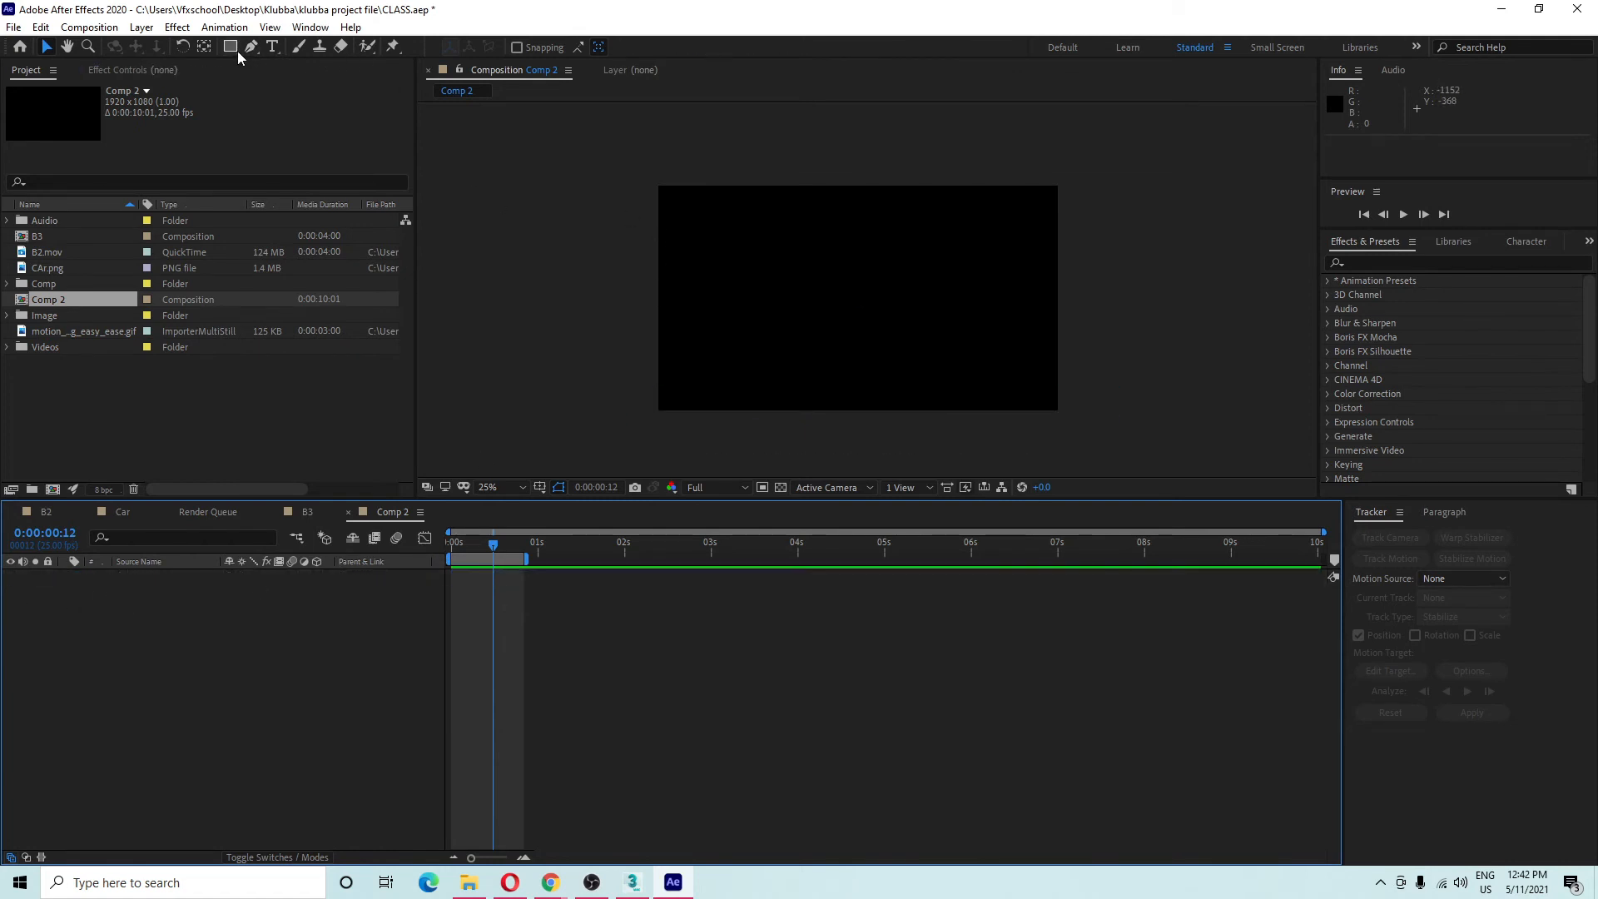
Draw a small green ellipse near the lower left of the frame with the Ellipse tool.
mouse_move(232, 50)
left_mouse_down()
mouse_move(320, 75)
mouse_move(319, 46)
mouse_move(316, 83)
left_mouse_up()
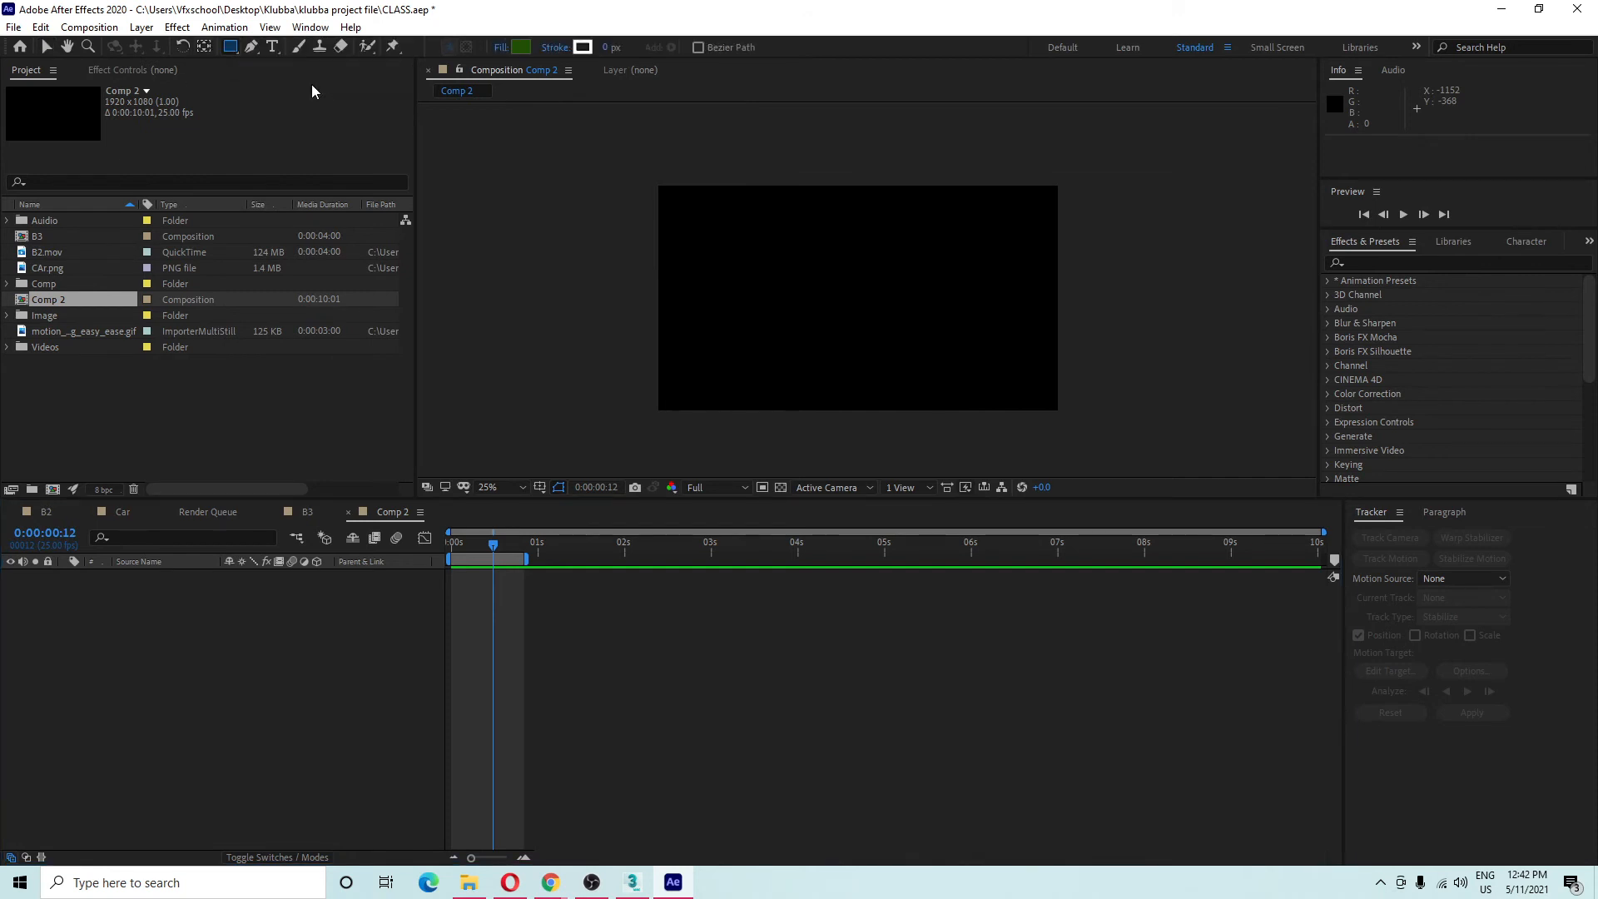
left_click_drag(674, 355, 696, 376)
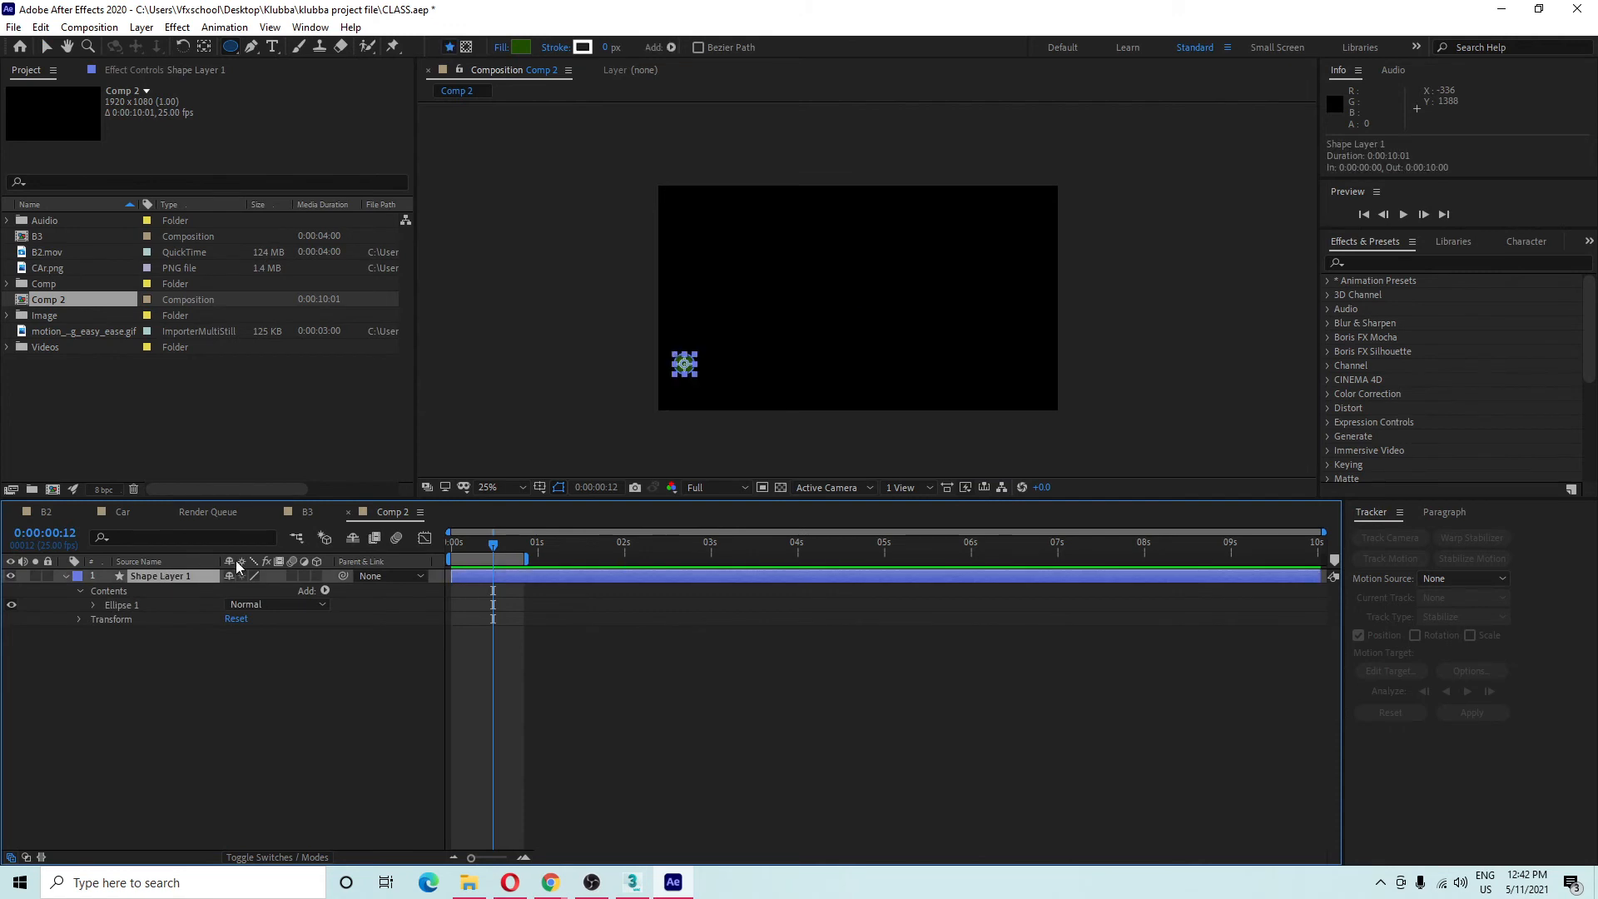
left_click(229, 795)
left_click(161, 575)
Add a Position keyframe for the ellipse at 0:00 and extend the work area to about 9:04.
key("alt+shift+p")
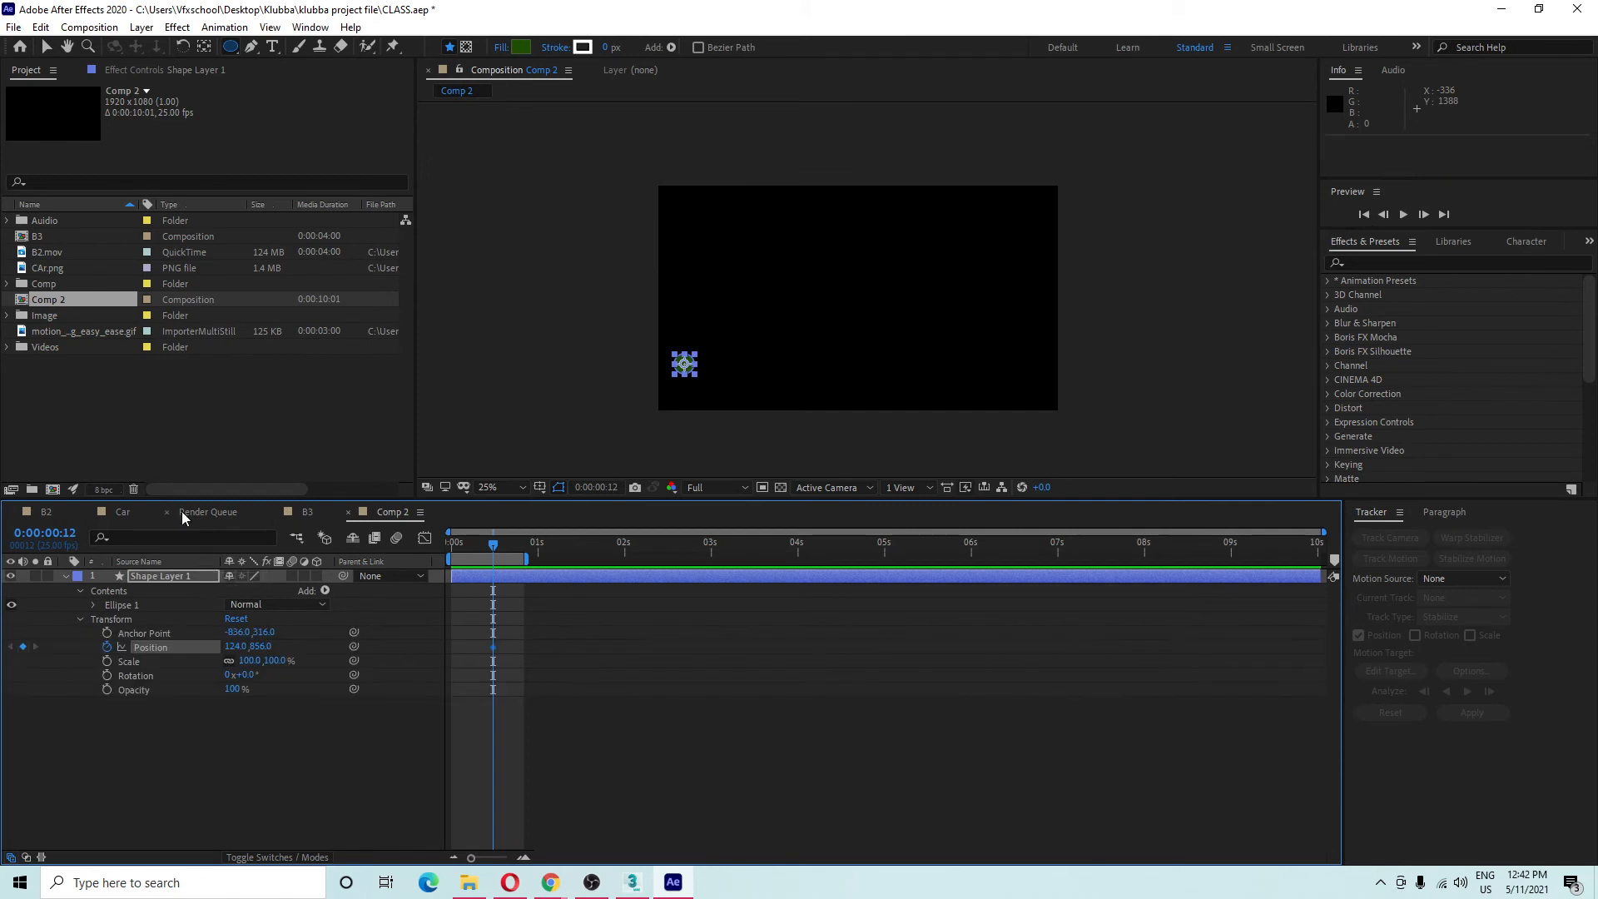
left_click_drag(479, 658, 451, 664)
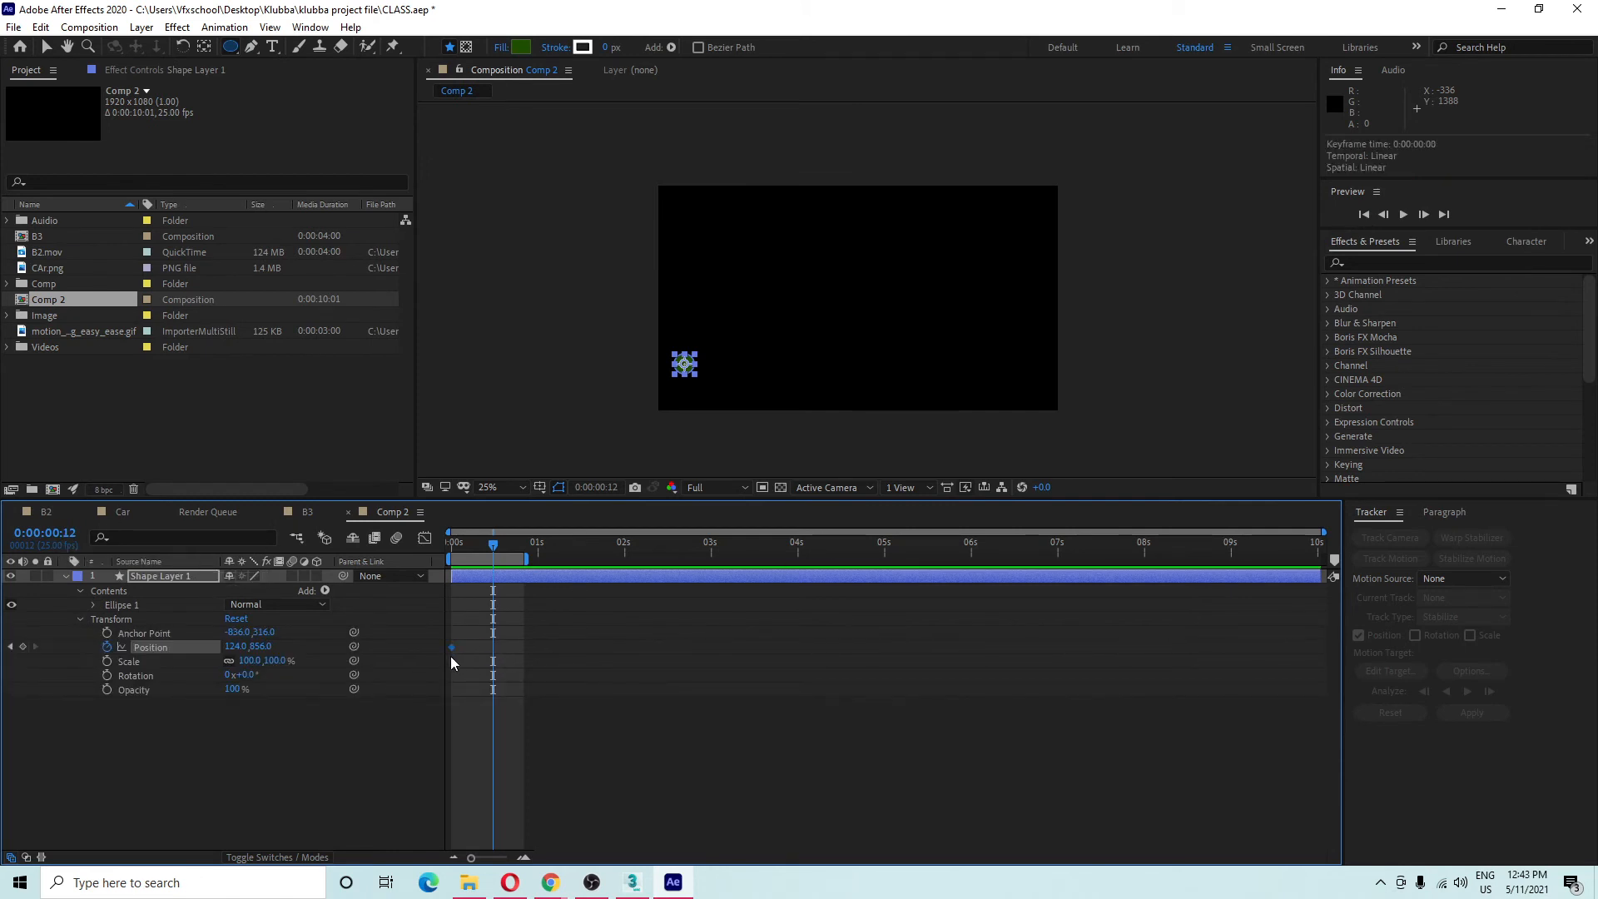
left_click_drag(528, 560, 1251, 560)
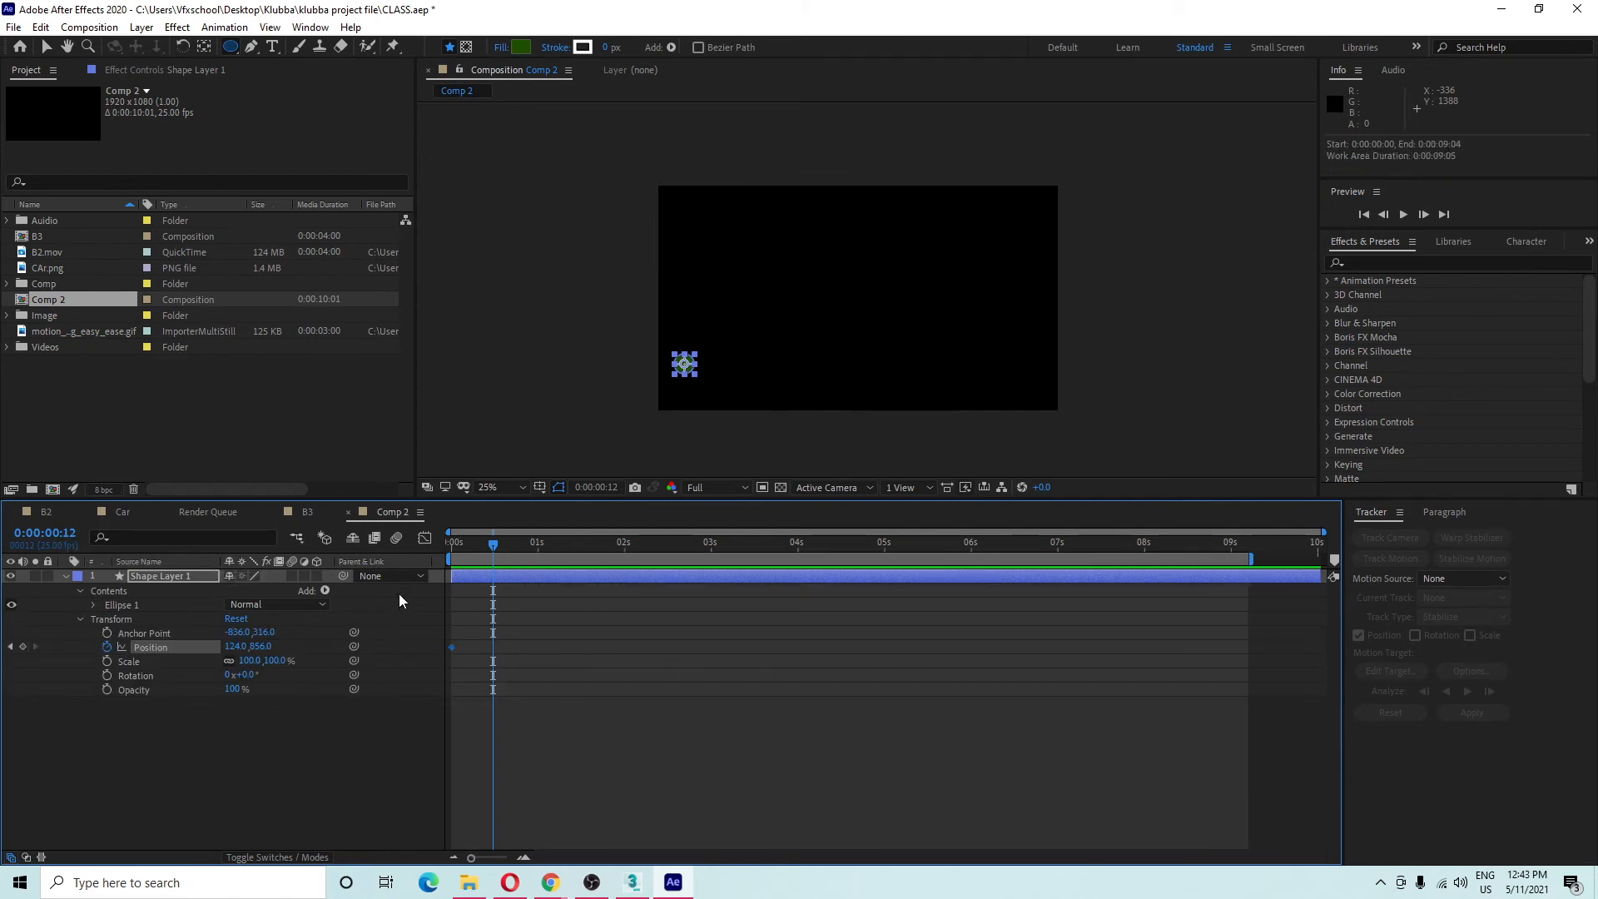
Try moving the ellipse and its path start, undo those moves, and return to the start.
left_click_drag(498, 546, 626, 575)
key("v")
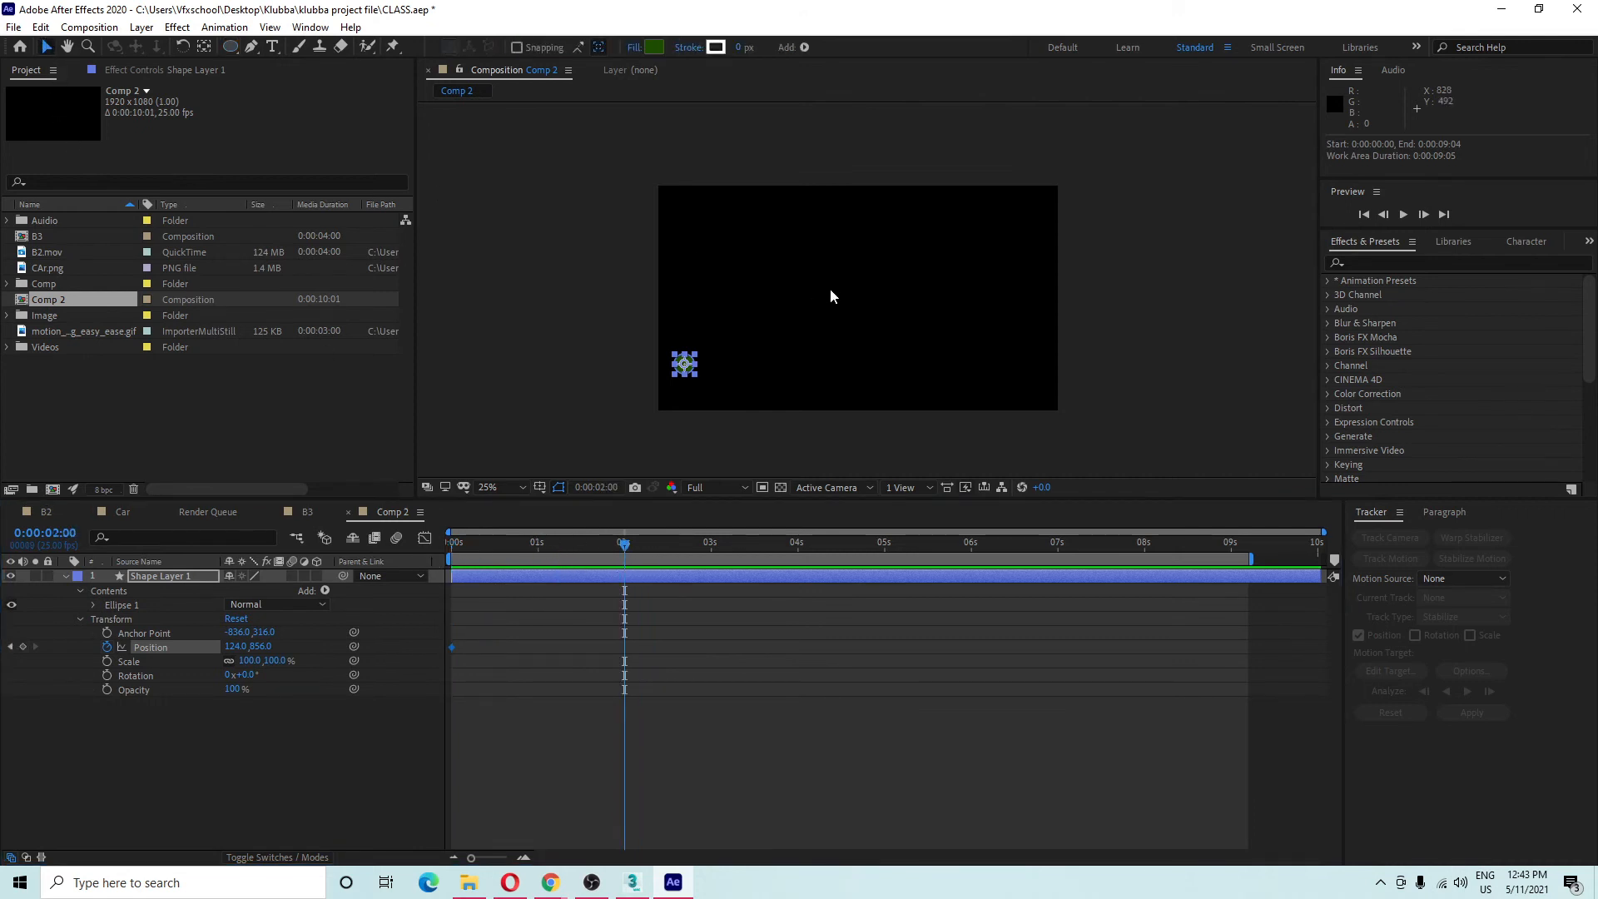
left_click_drag(693, 366, 1043, 287)
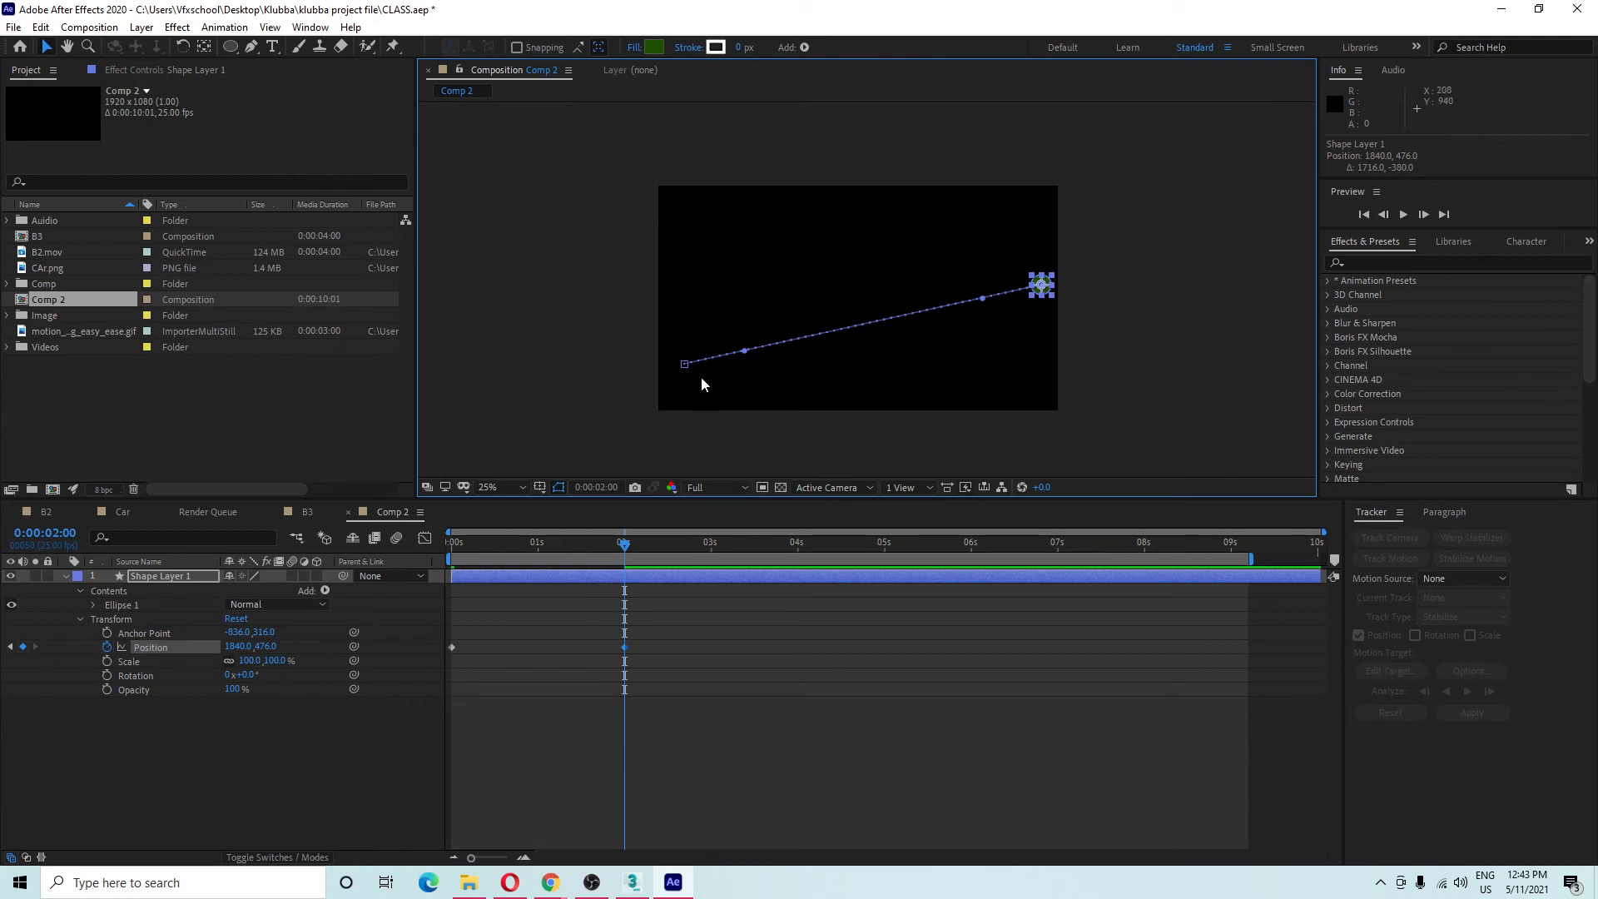
left_click_drag(685, 364, 714, 398)
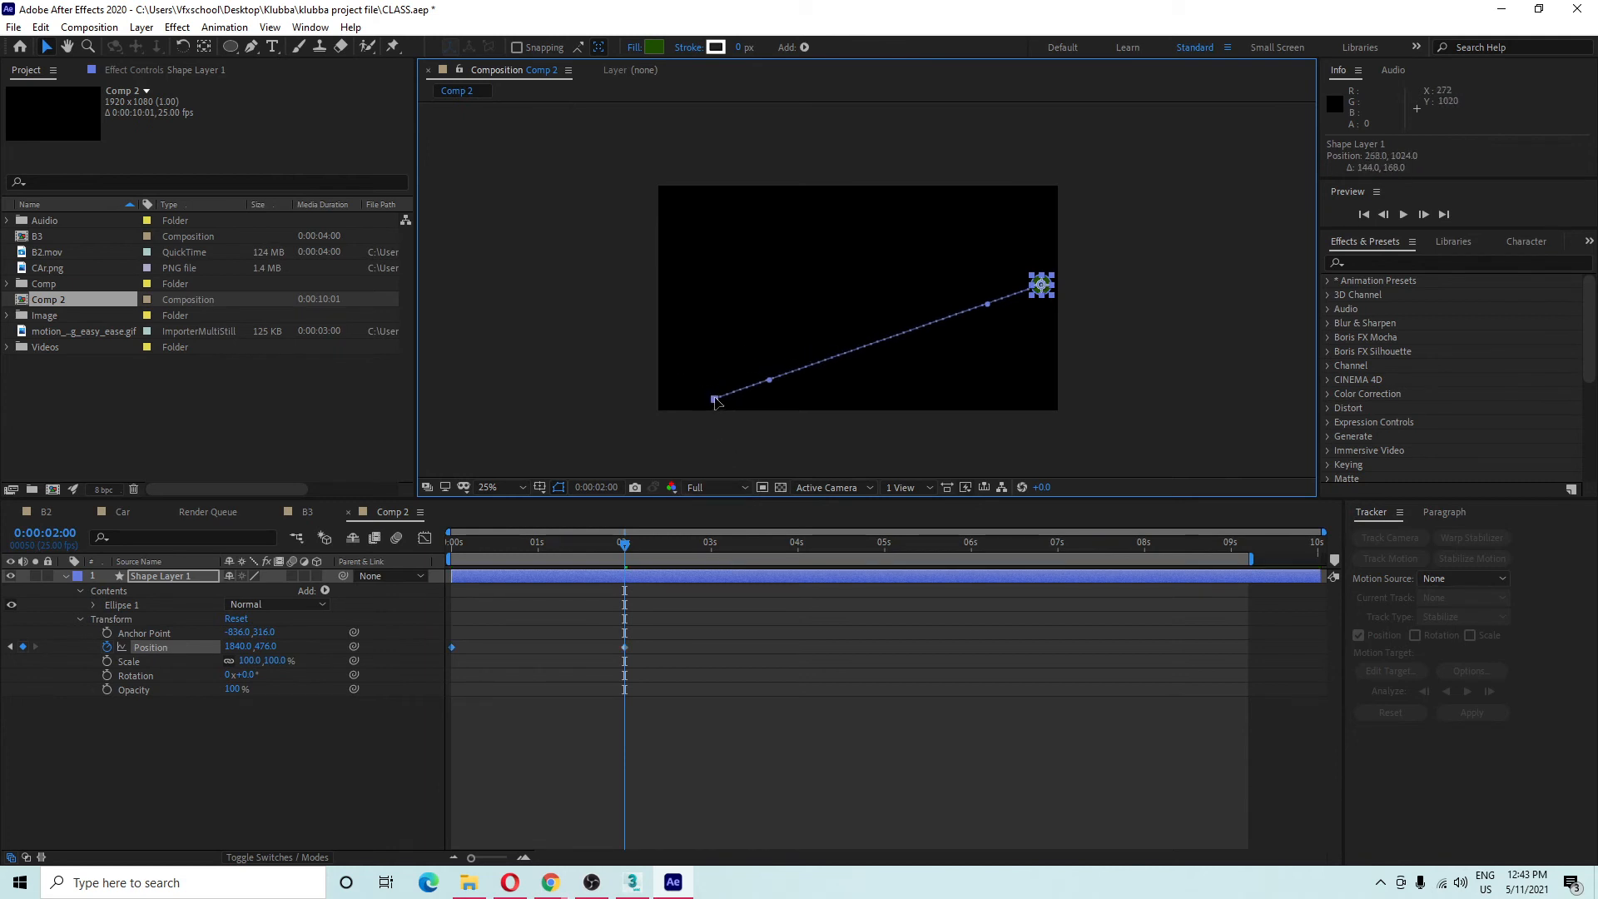
left_click_drag(1048, 287, 754, 231)
key("ctrl+z")
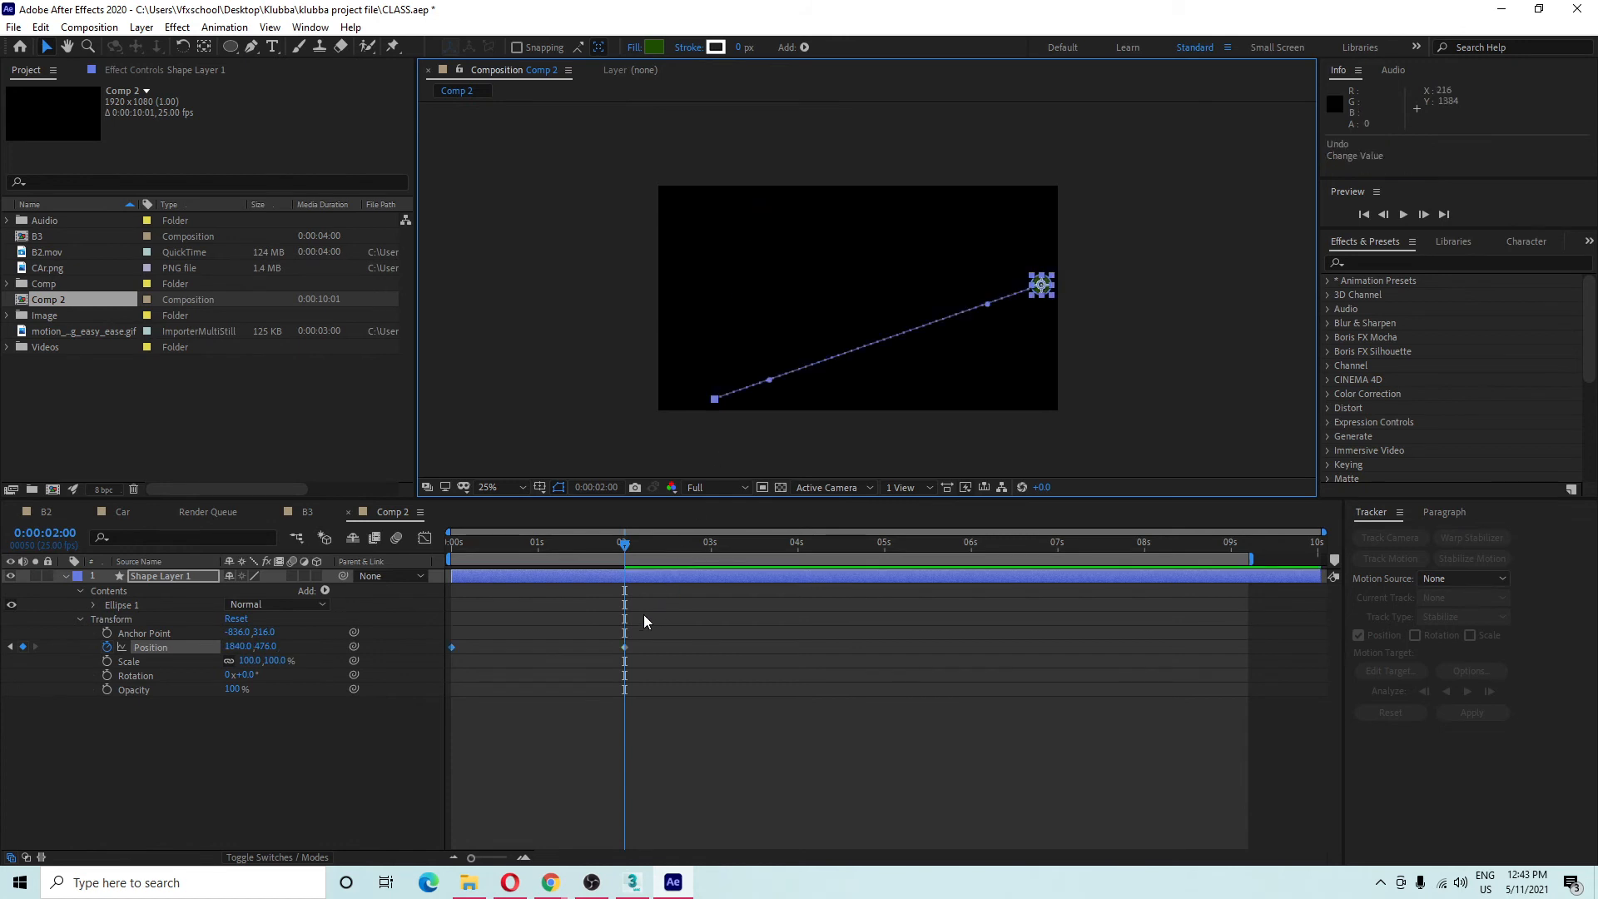
key("ctrl+z")
left_click_drag(624, 543, 412, 541)
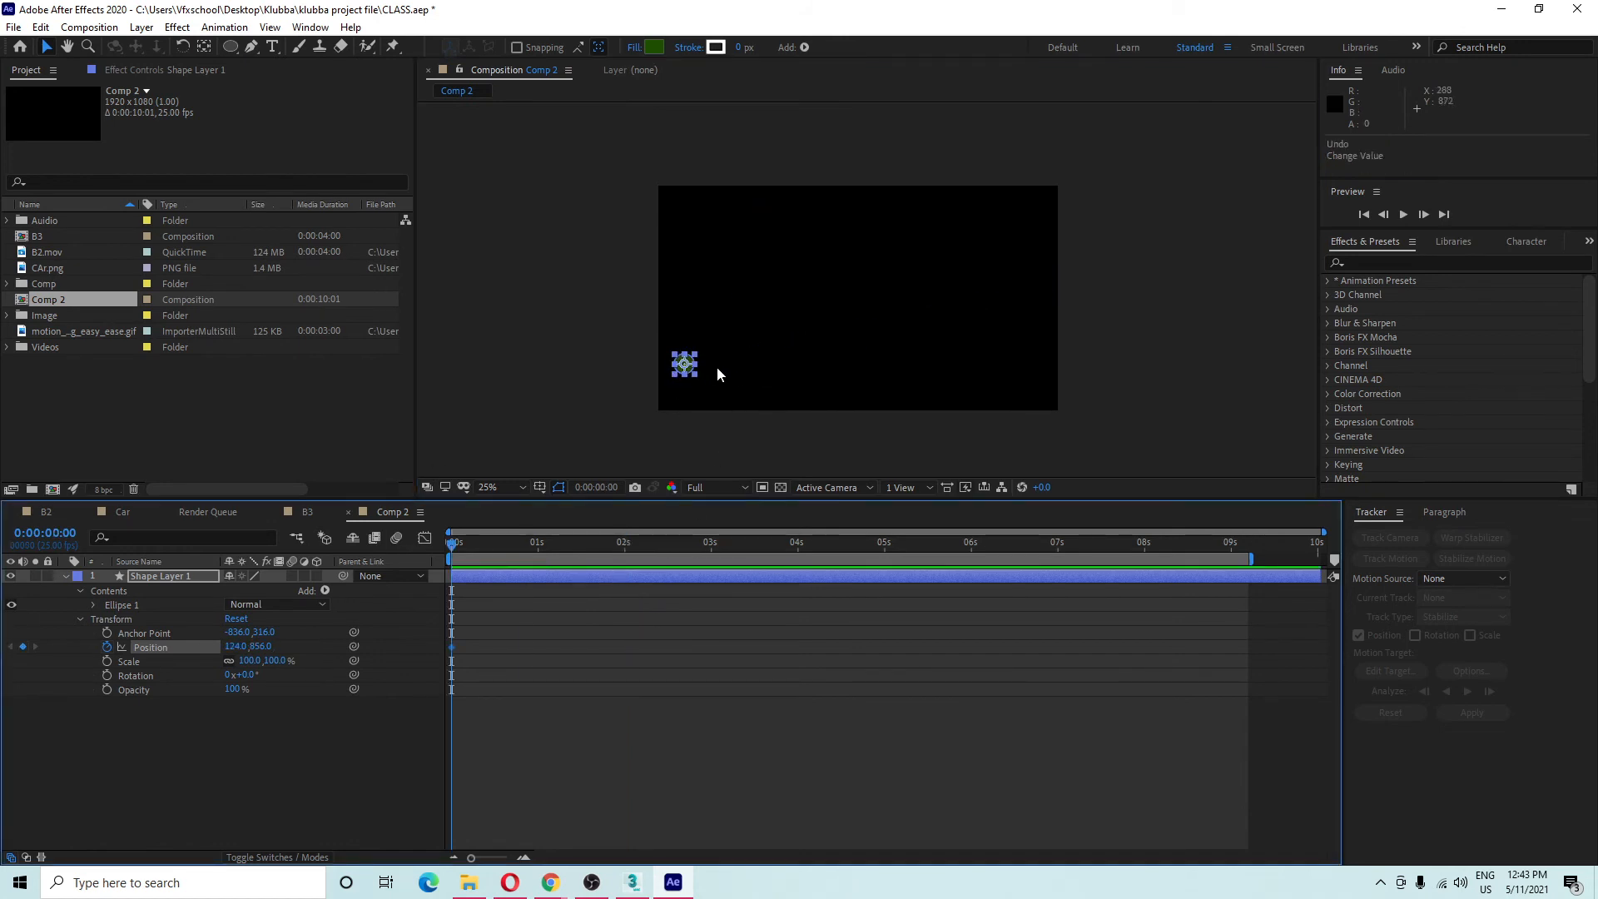
left_click_drag(688, 370, 794, 378)
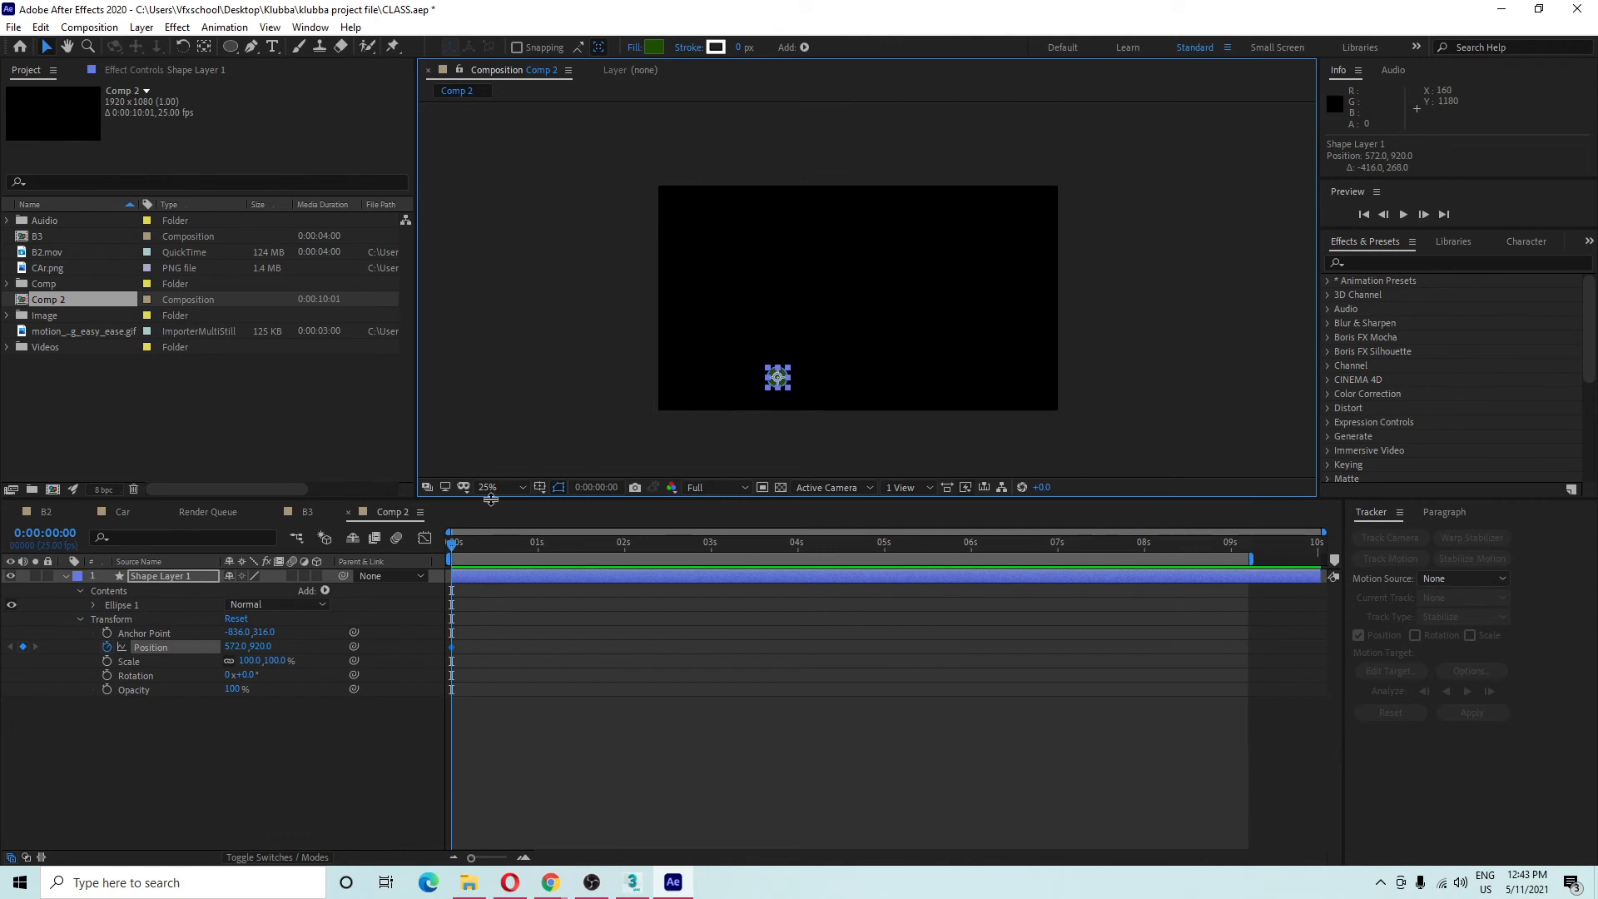
Add Position keyframes about every 10 frames: ellipse at top, right edge, lower right, then upper left.
key("shift+Page_Down")
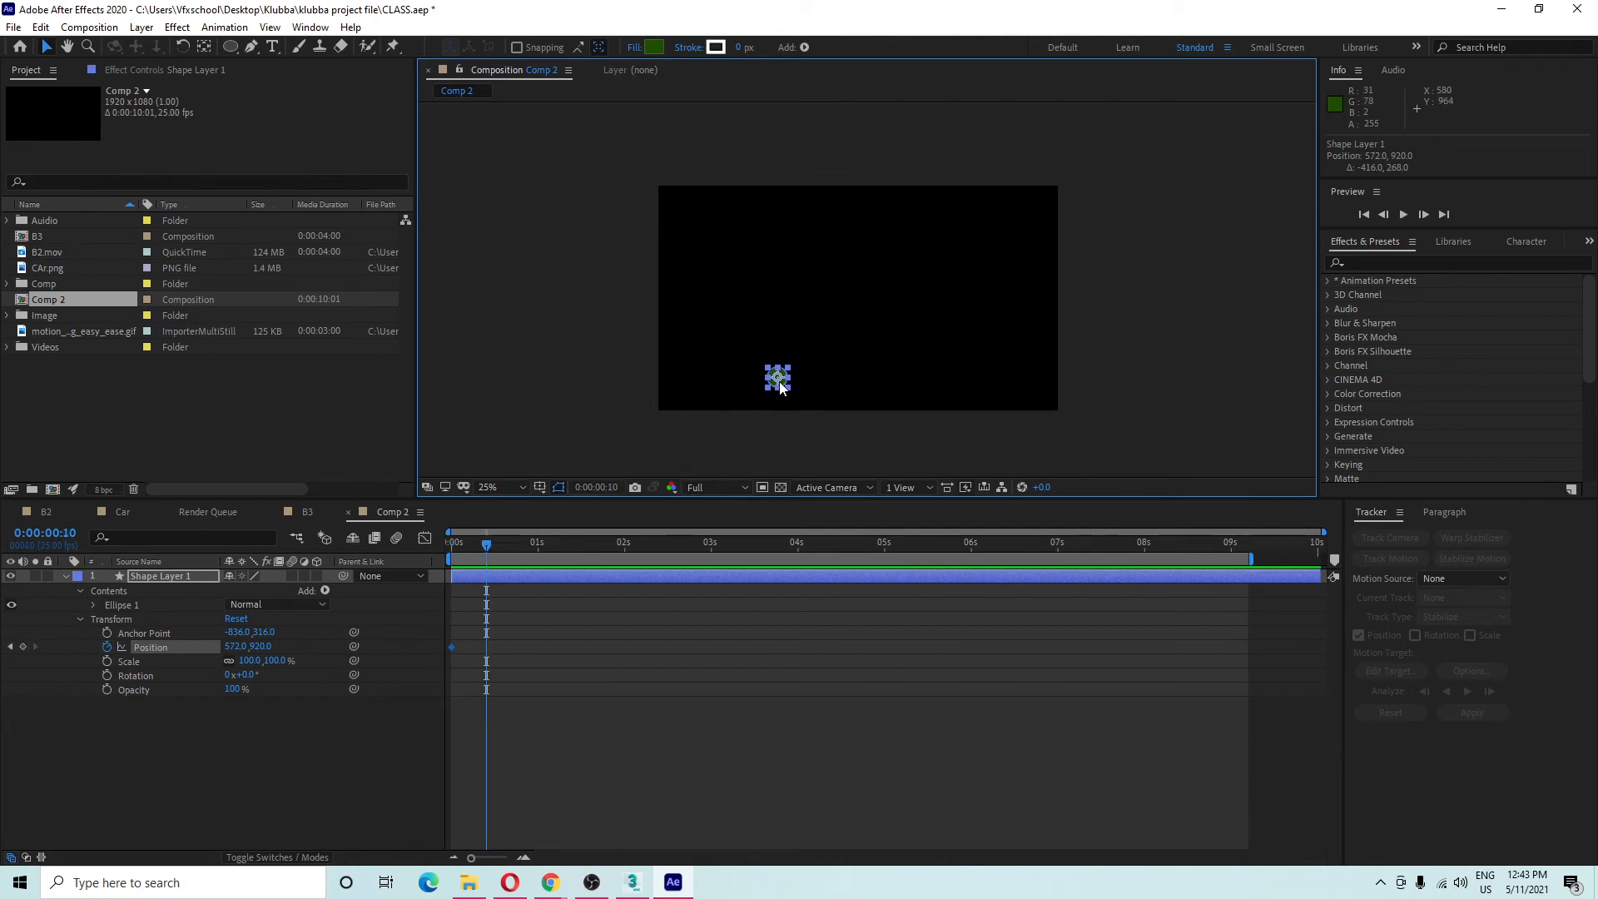
left_click_drag(780, 387, 816, 202)
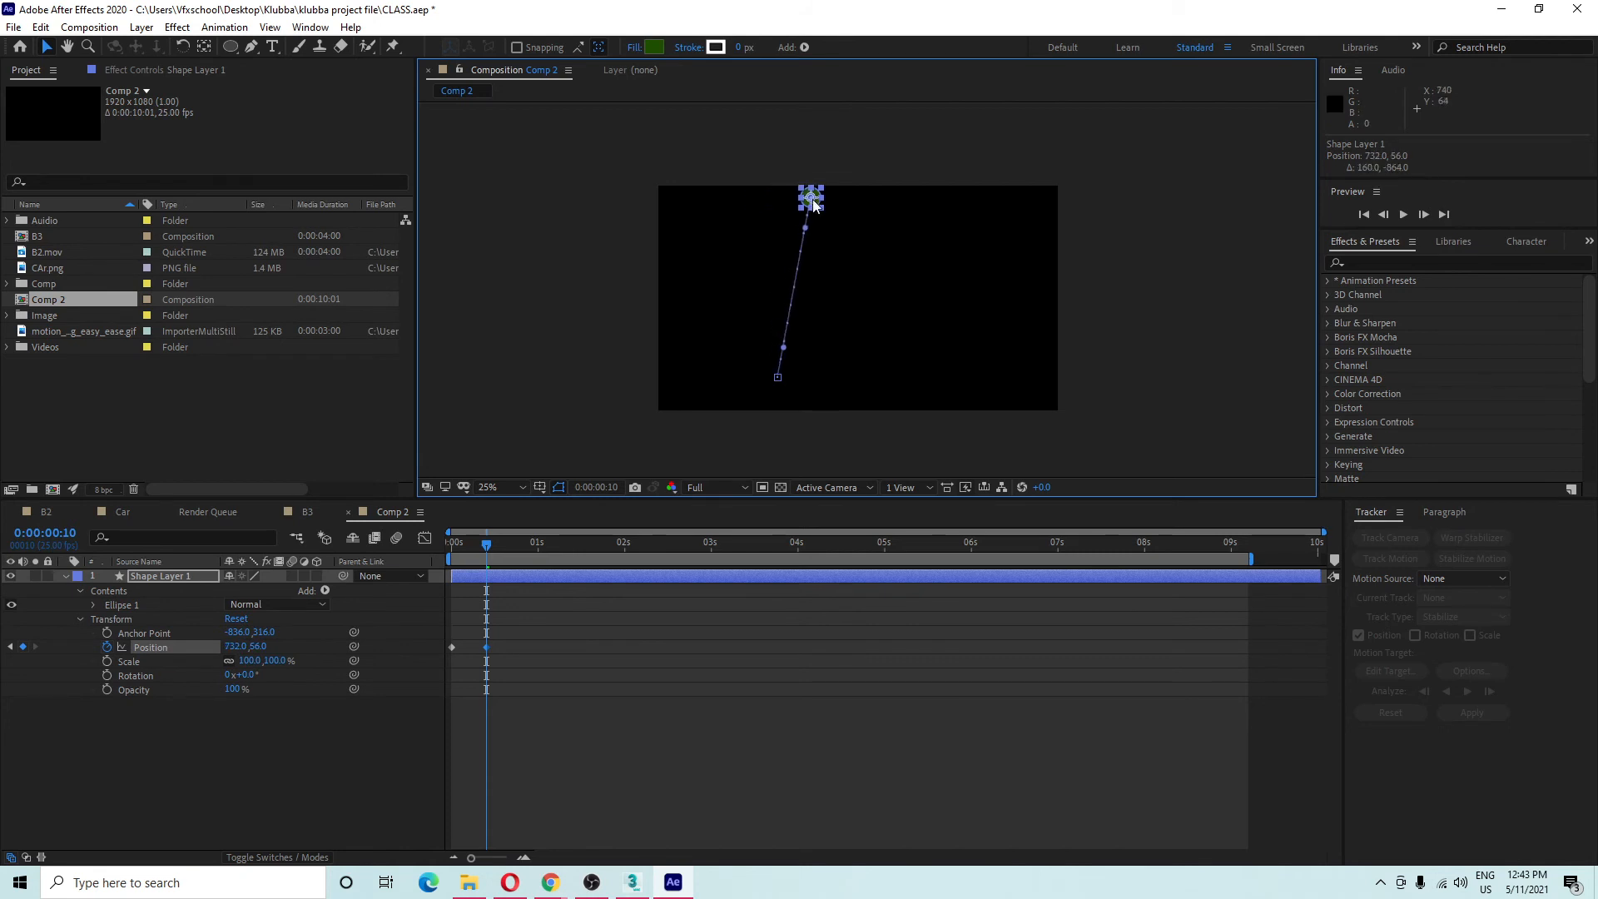
key("shift+Page_Down")
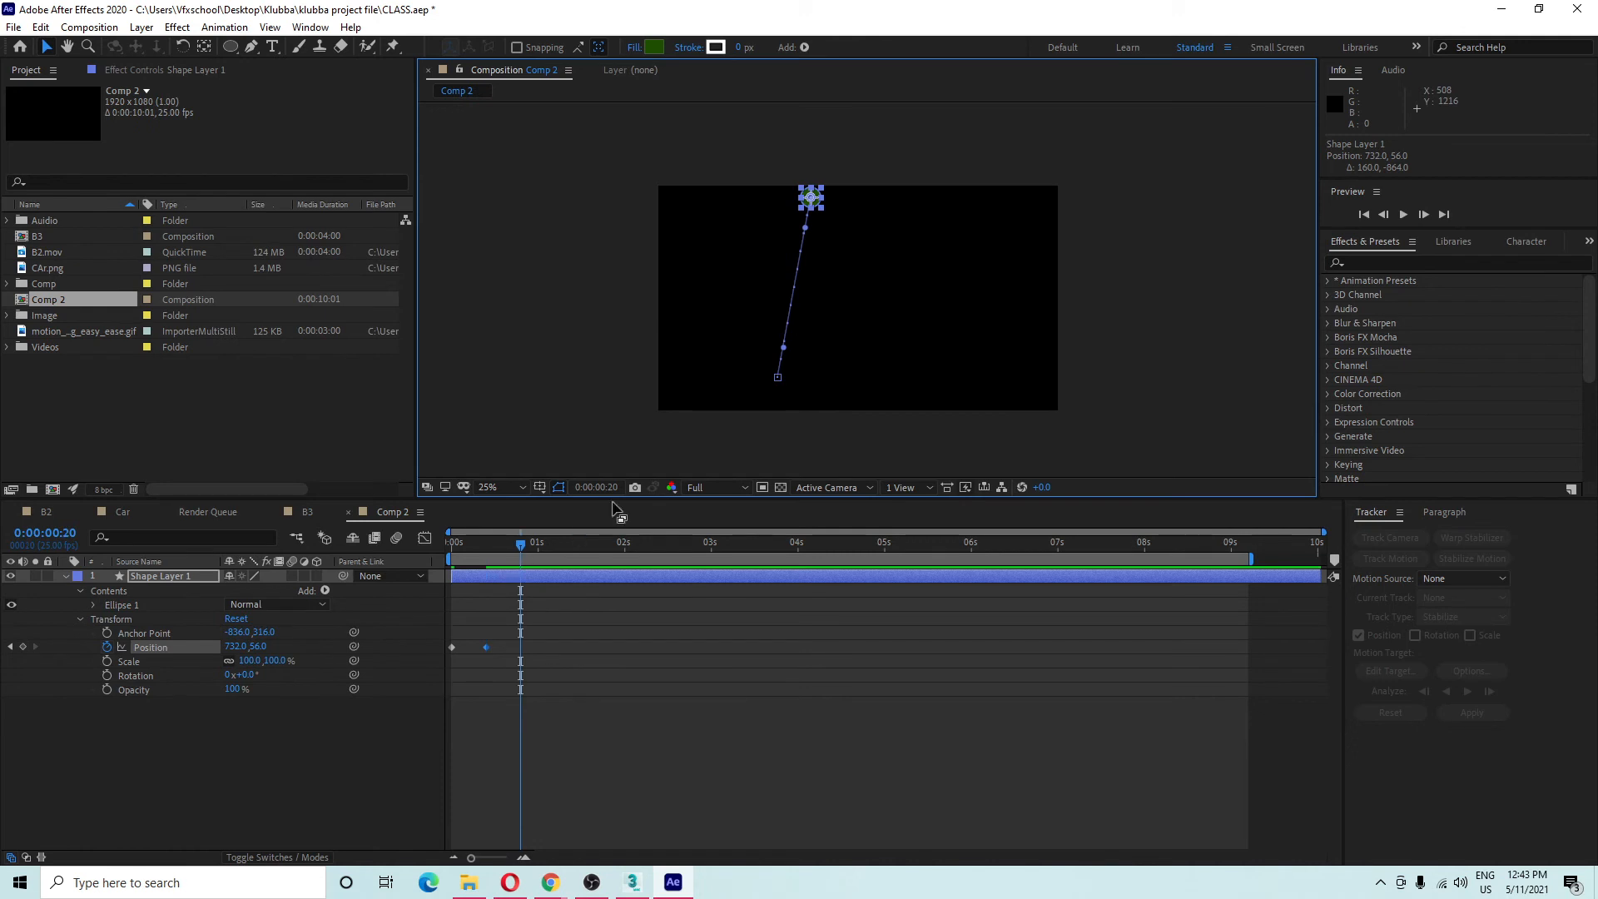
left_click_drag(813, 206, 1050, 366)
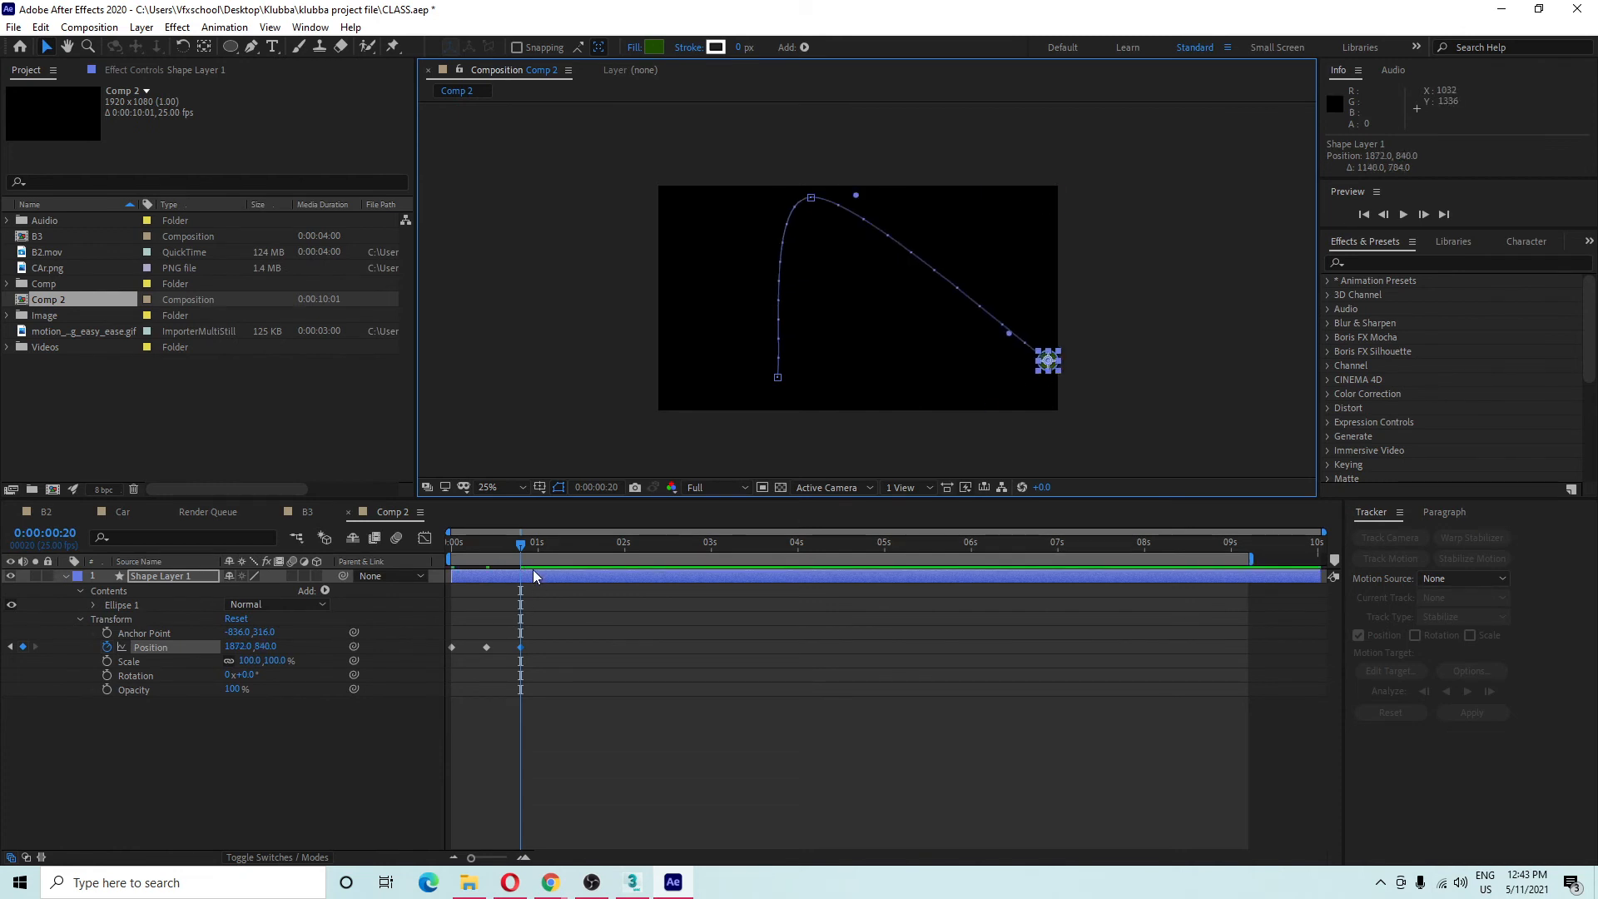
left_click(555, 548)
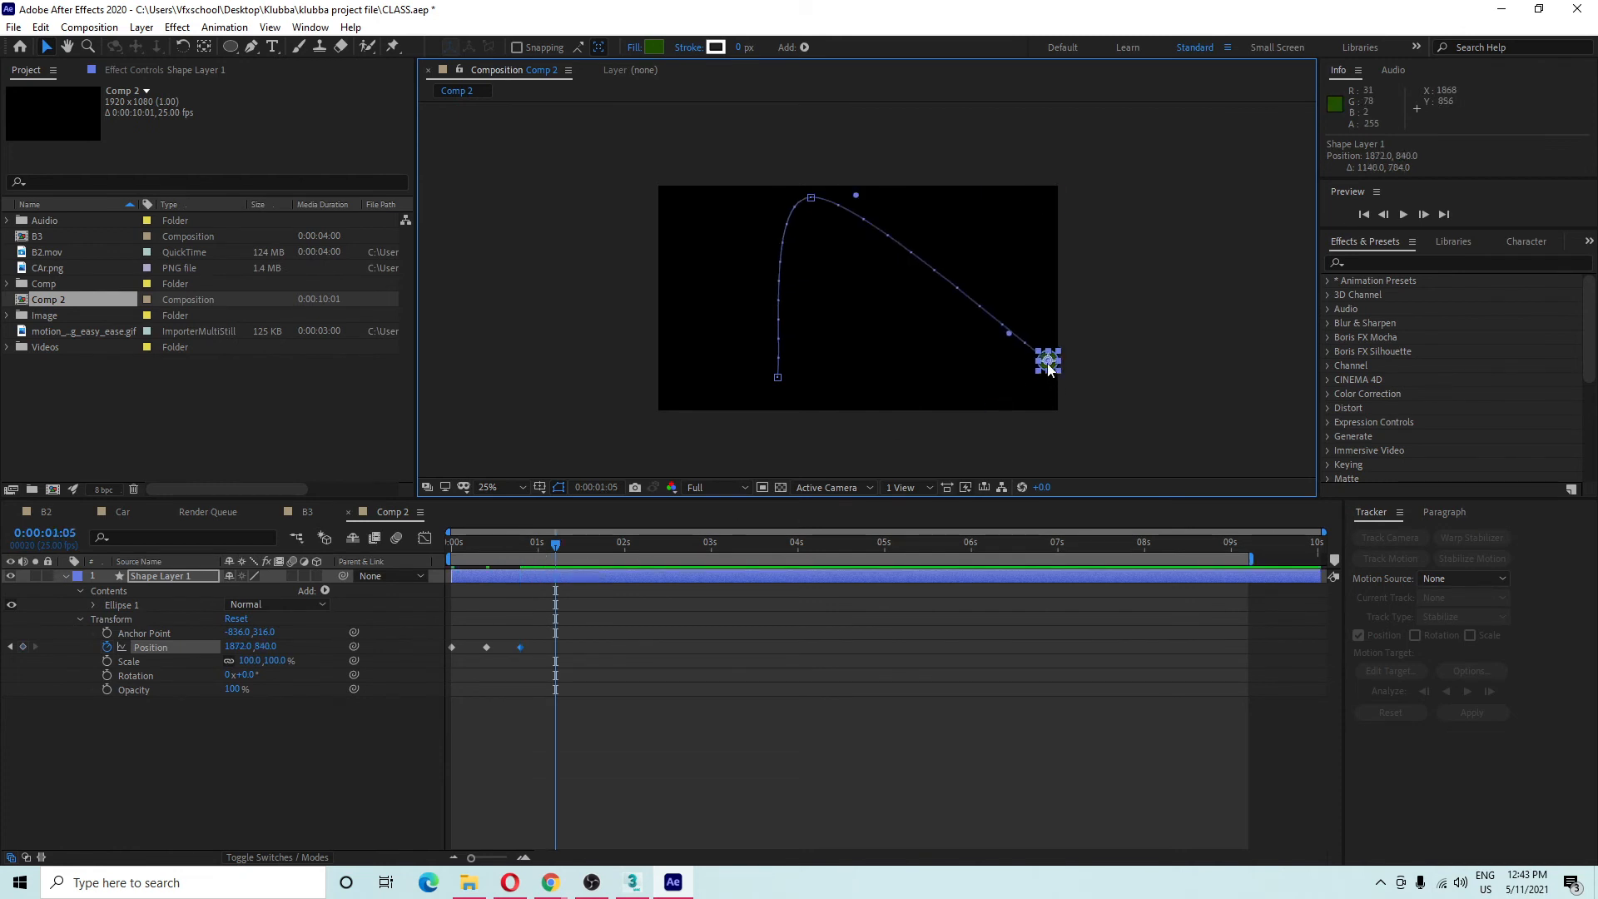
left_click_drag(1049, 368, 1008, 400)
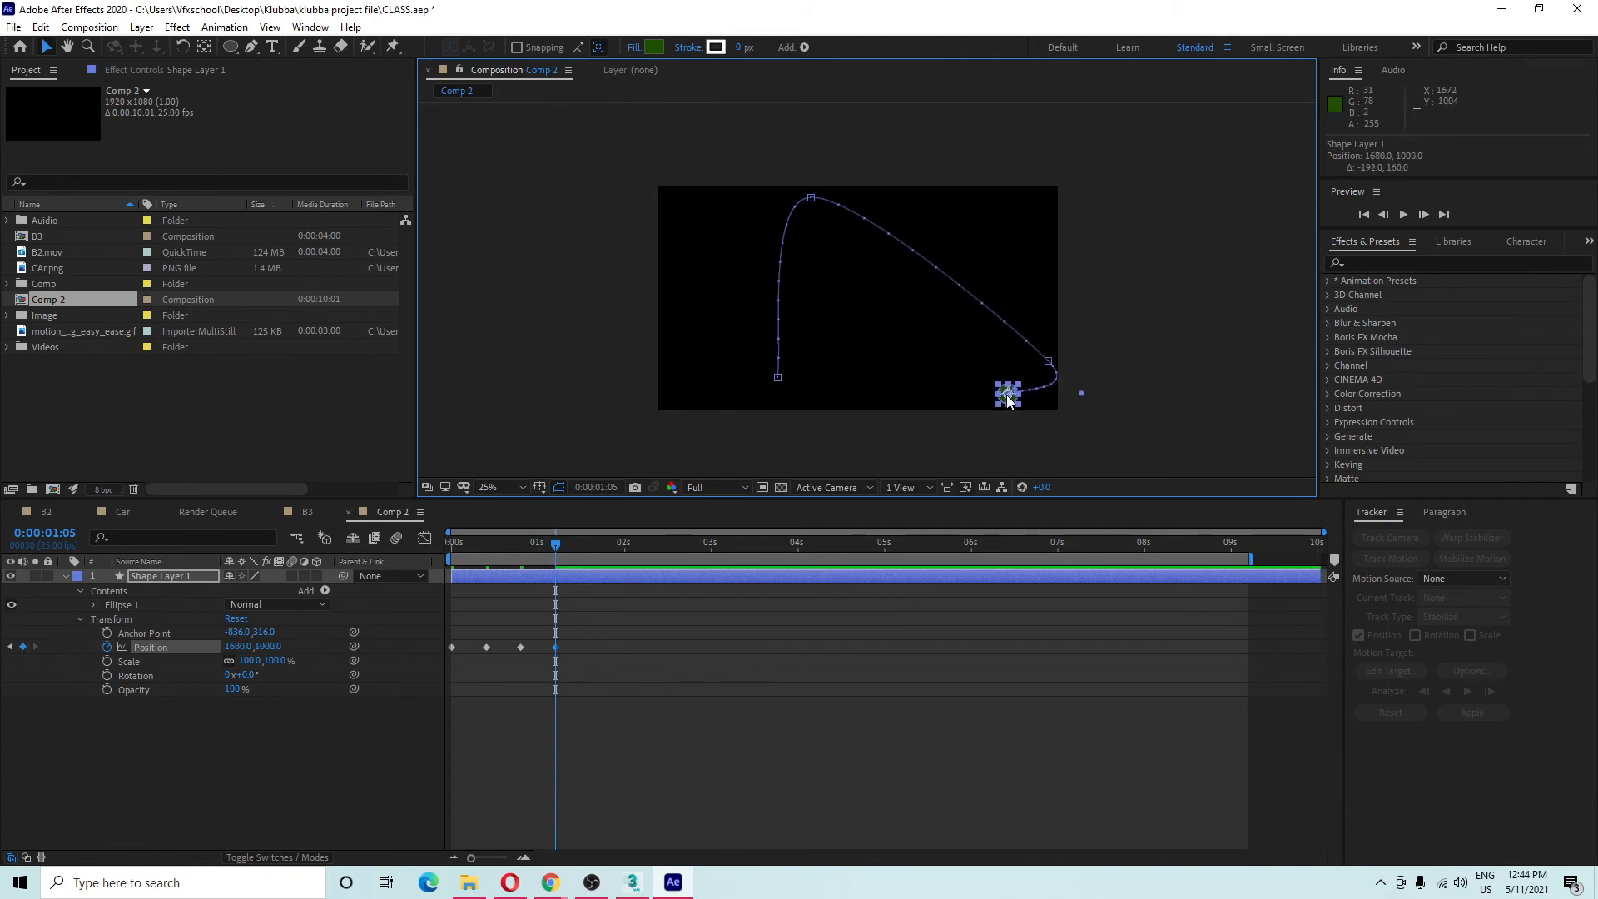
key("shift+Page_Down")
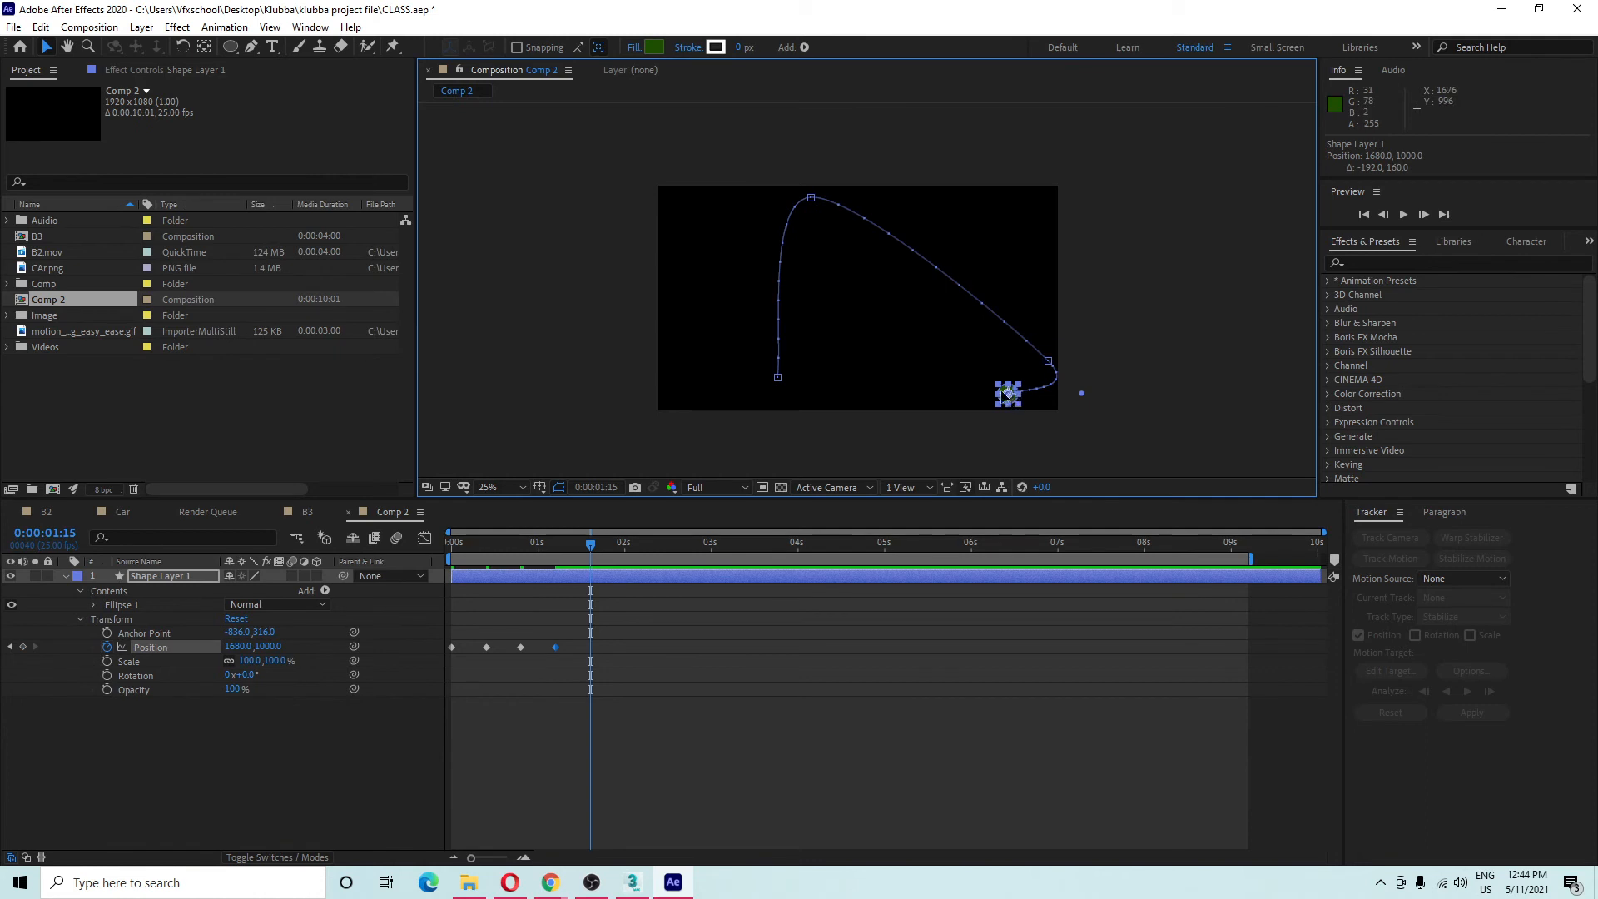
left_click_drag(1007, 393, 668, 277)
Retime the later Position keyframes to 1 second and 1:16, then preview the animation.
mouse_move(592, 647)
left_mouse_down()
mouse_move(622, 656)
mouse_move(601, 668)
left_mouse_up()
key("alt+Right")
key("alt+Right")
key("alt+Right")
key("alt+Right")
key("alt+Right")
key("alt+Right")
key("alt+Right")
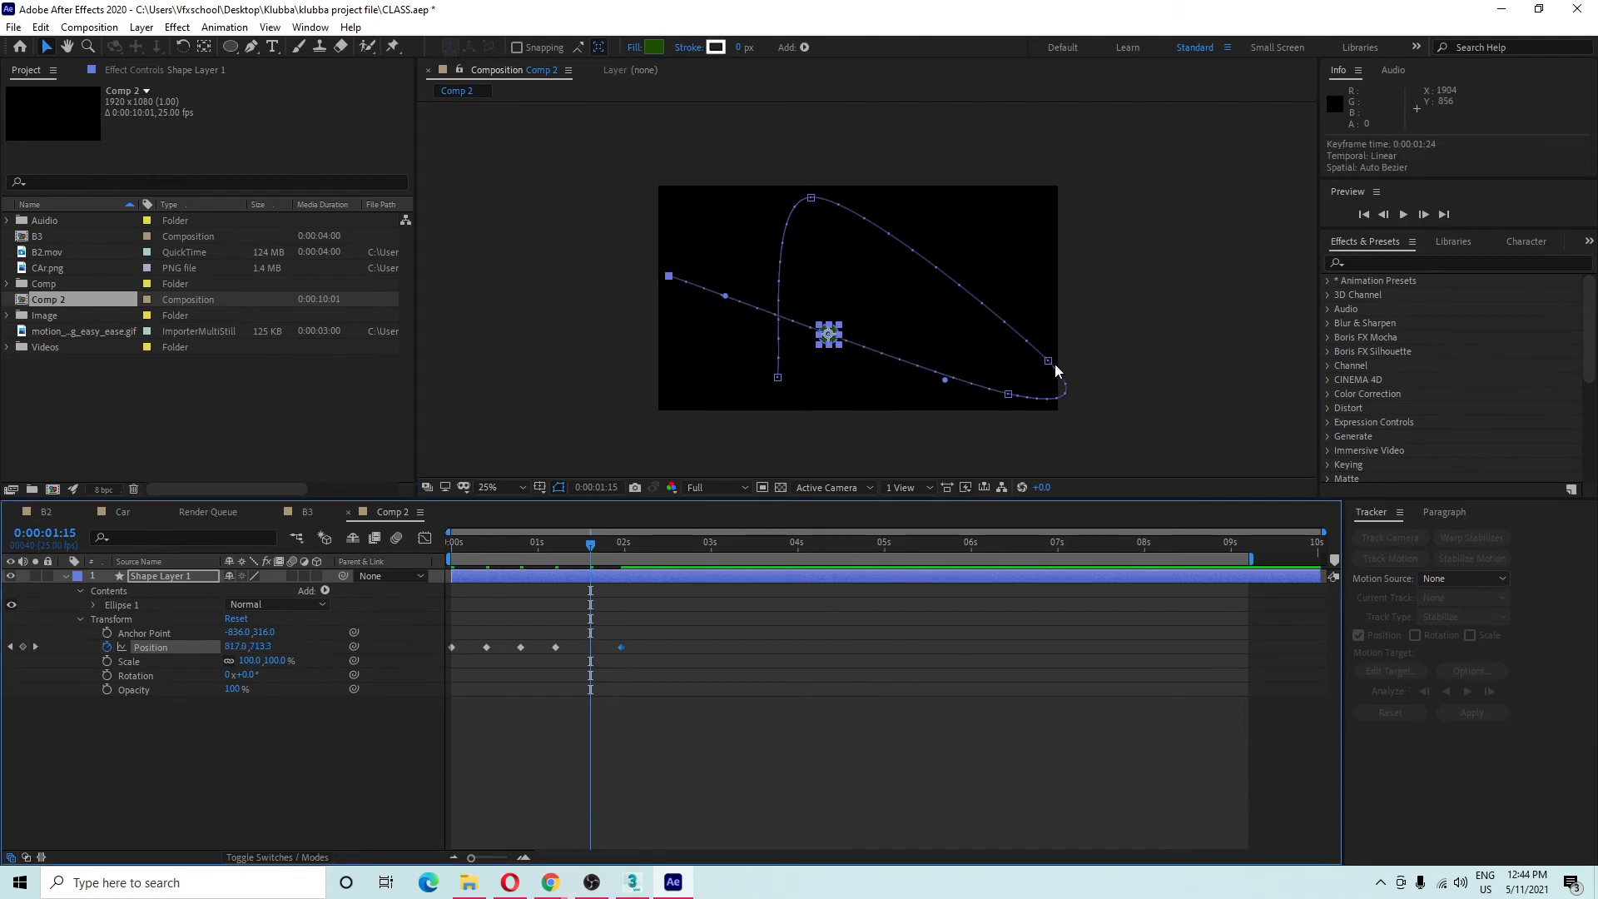
left_click_drag(555, 648, 533, 652)
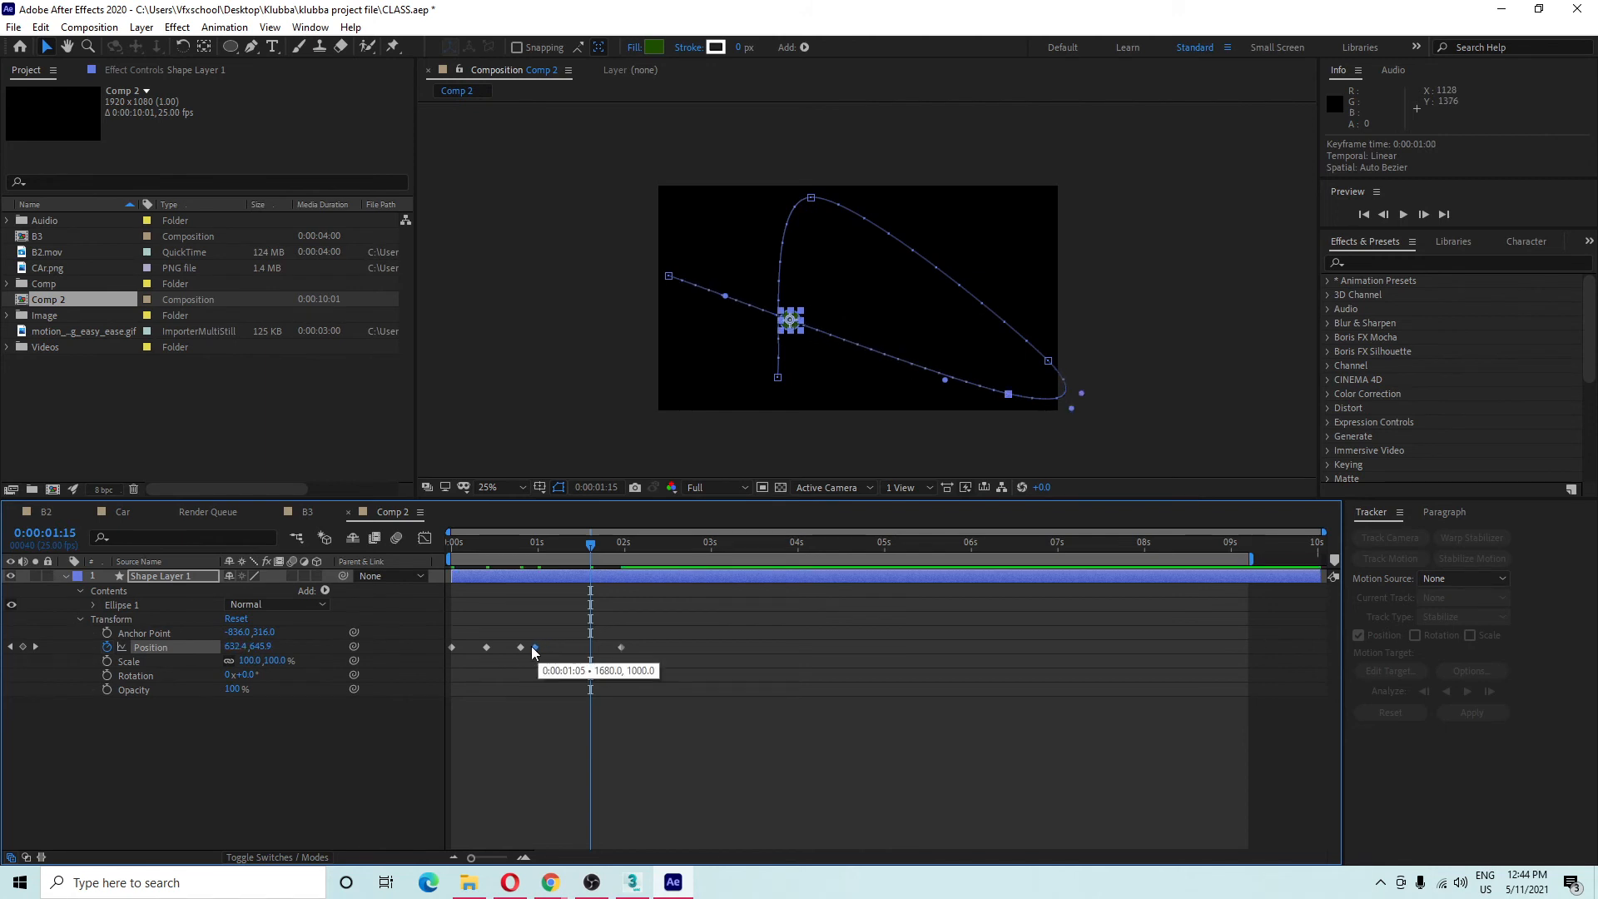
left_click(594, 651)
left_click_drag(623, 648, 591, 647)
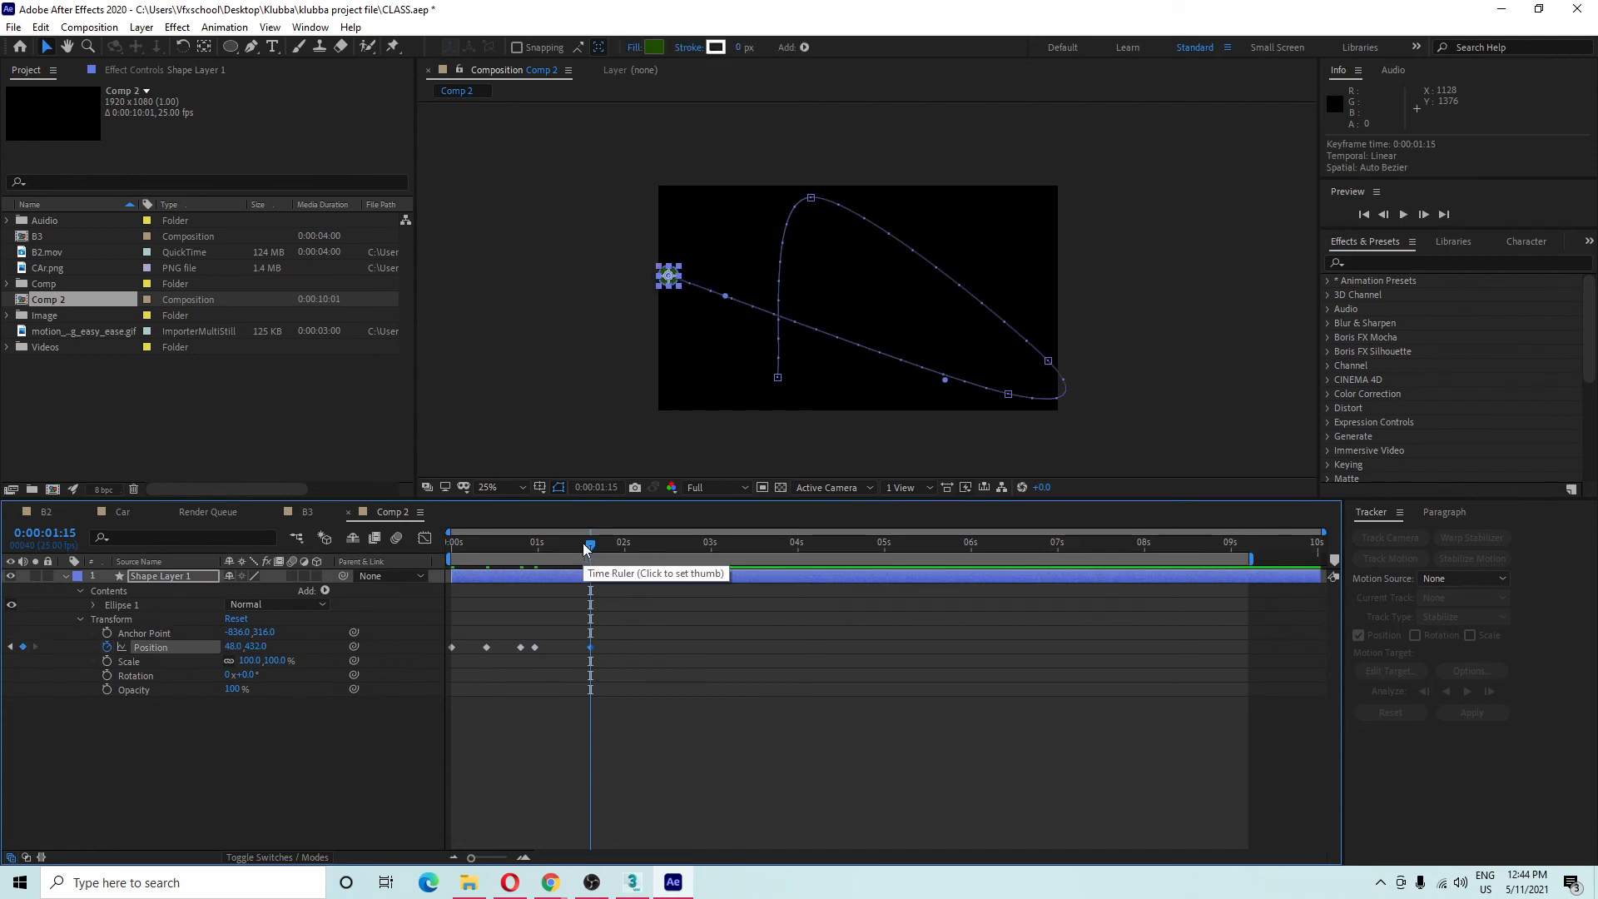
key("space")
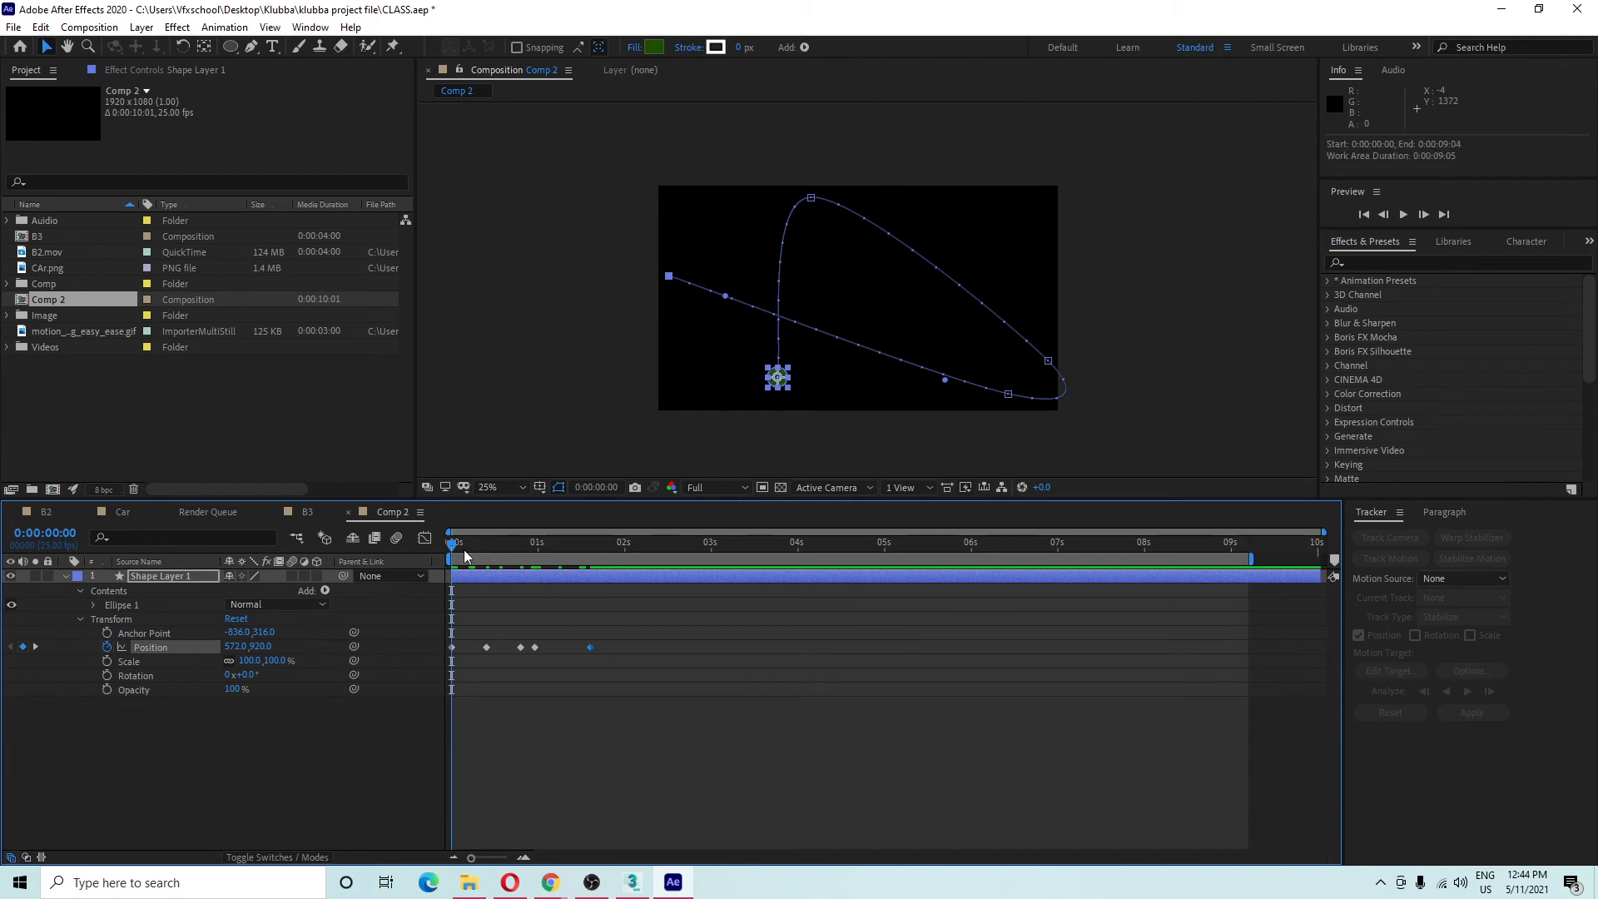
Set the peak motion-path keyframe's spatial interpolation from Auto Bezier to Bezier.
left_click(814, 198)
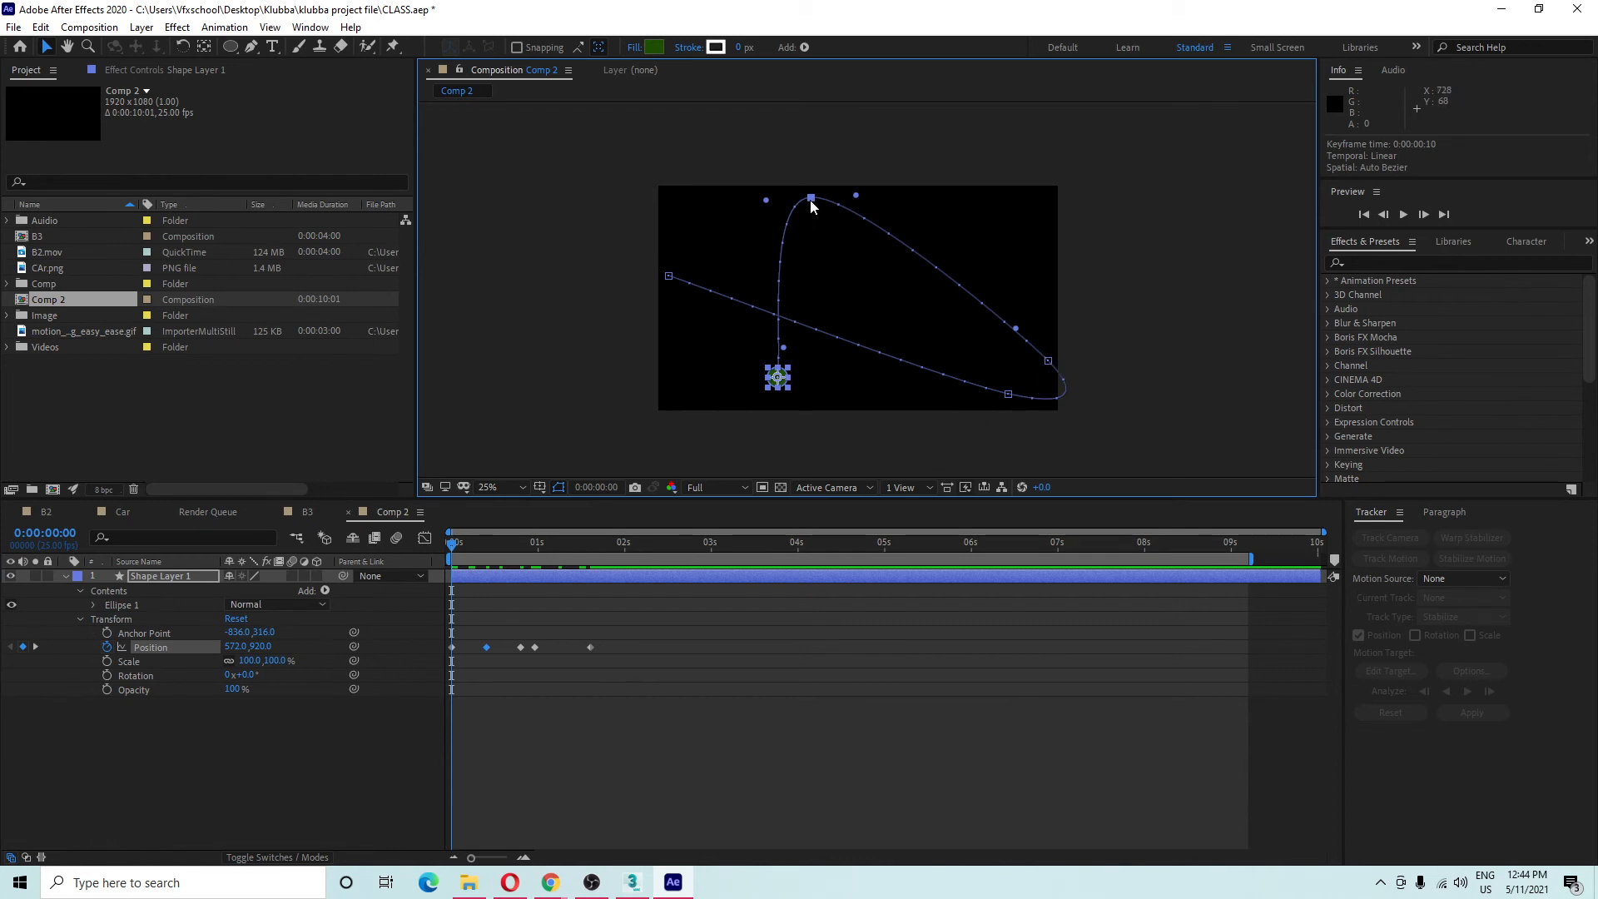
left_click(1087, 348)
left_click(768, 385)
right_click(811, 201)
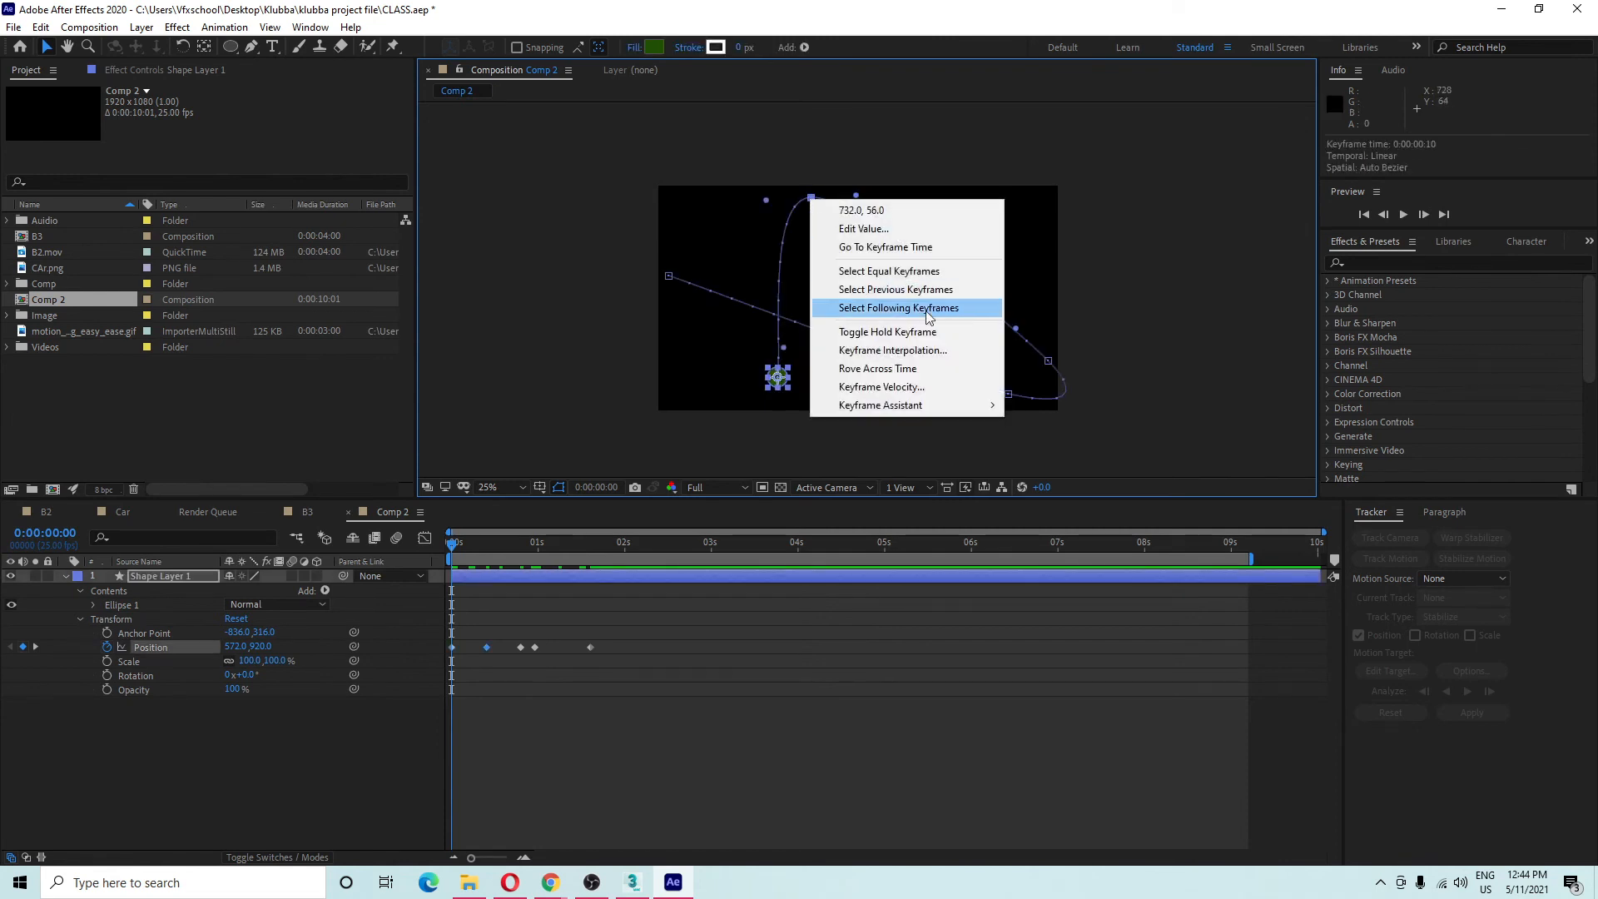
left_click(942, 351)
left_click_drag(800, 324, 464, 241)
left_click(484, 313)
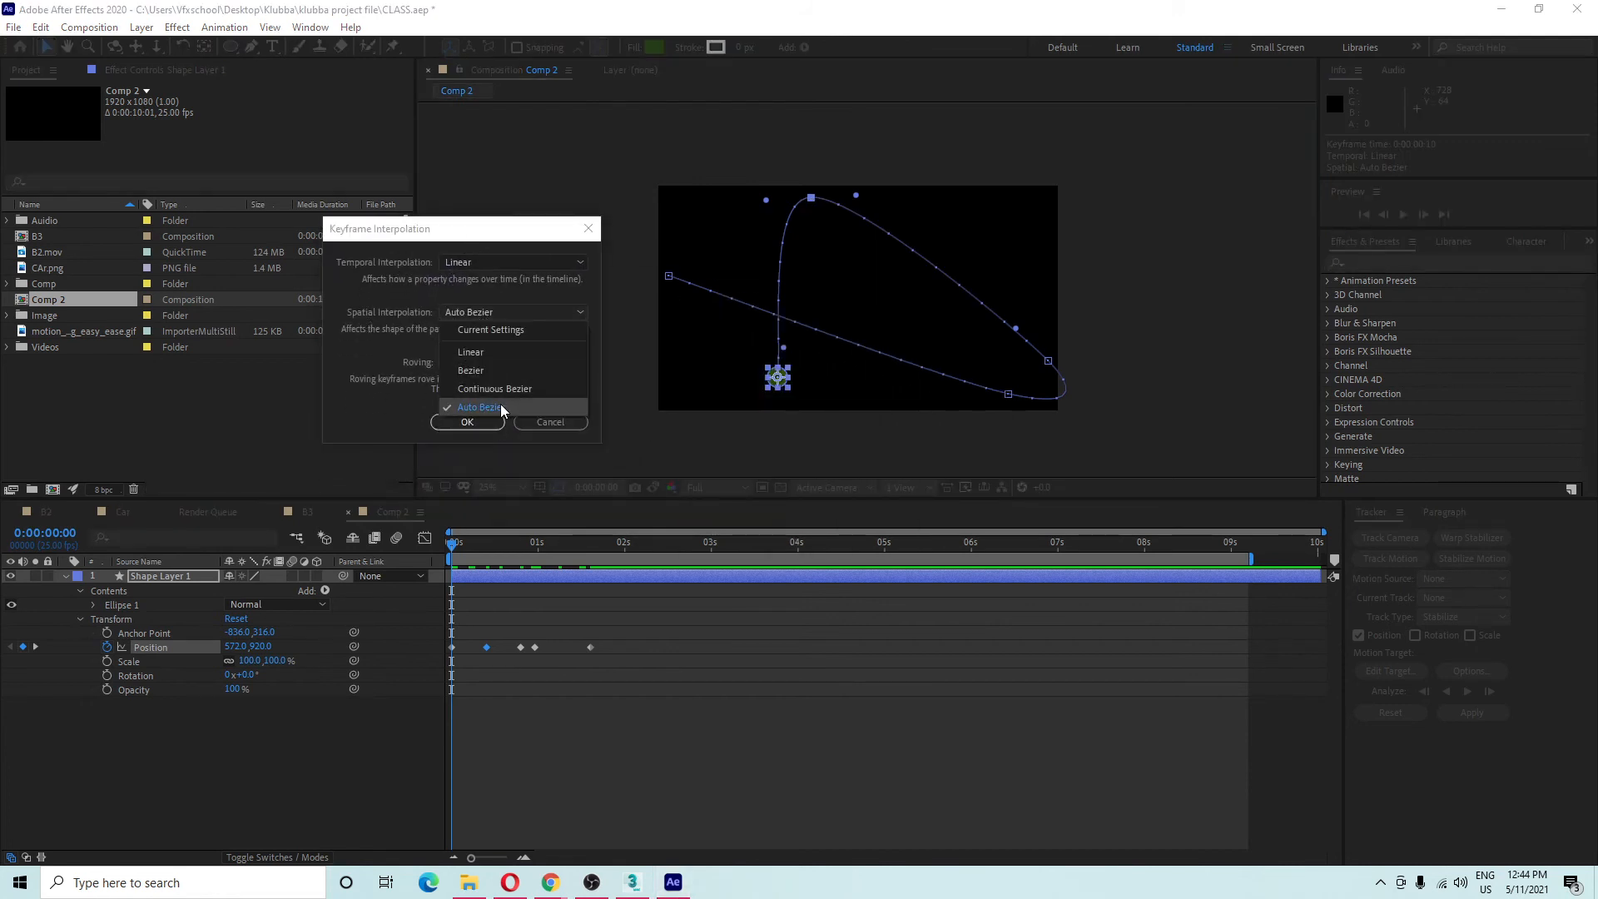
left_click(439, 308)
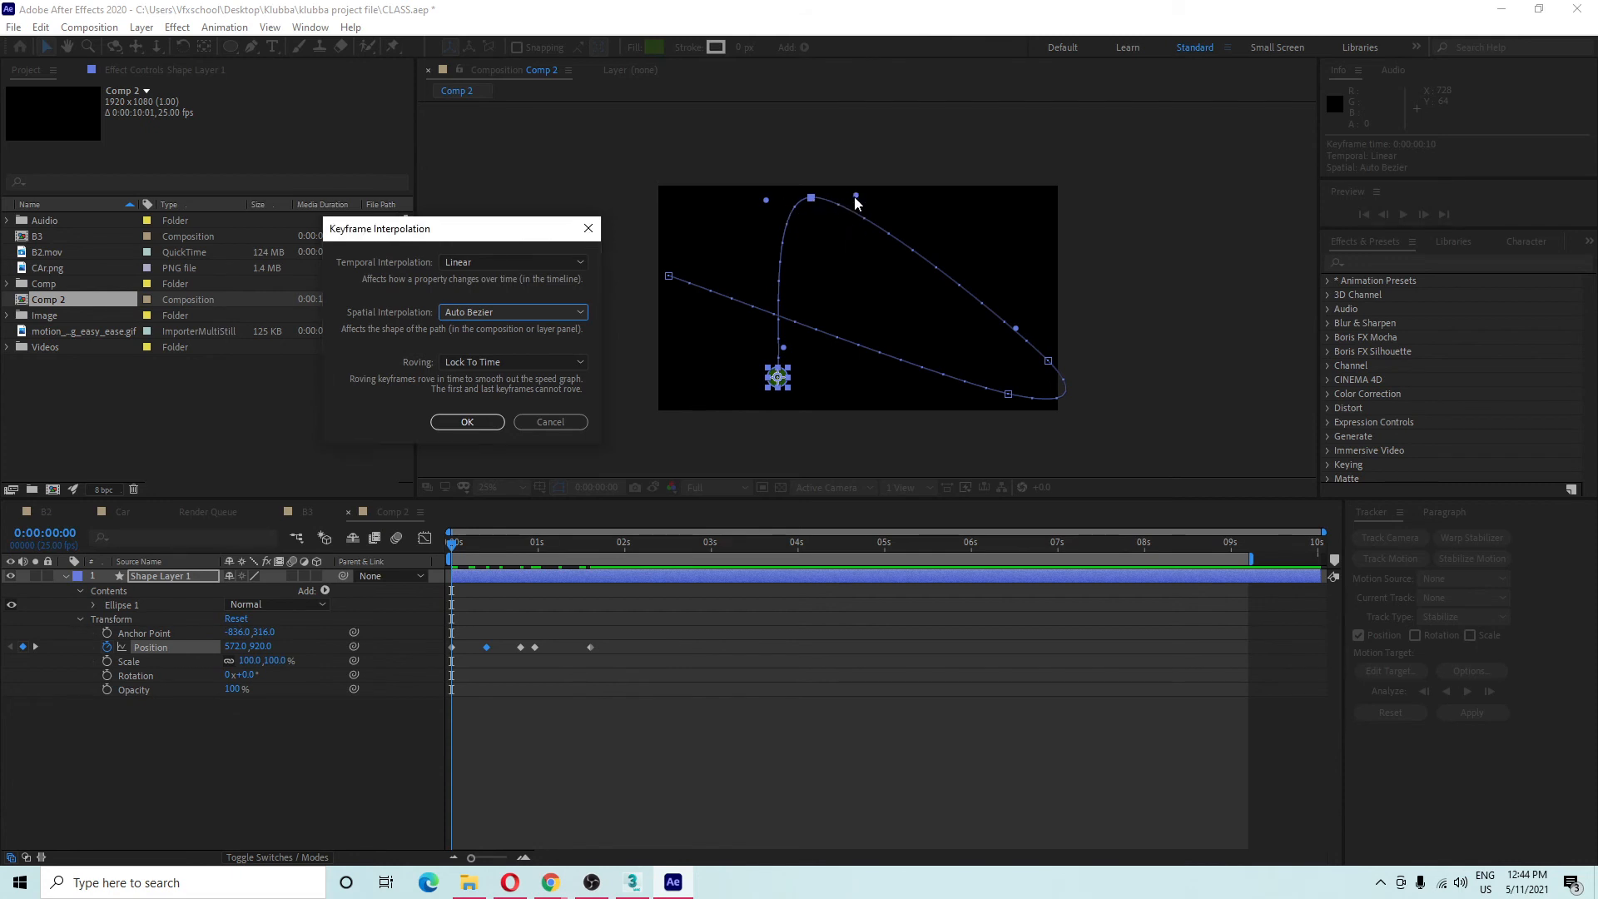
left_click(541, 313)
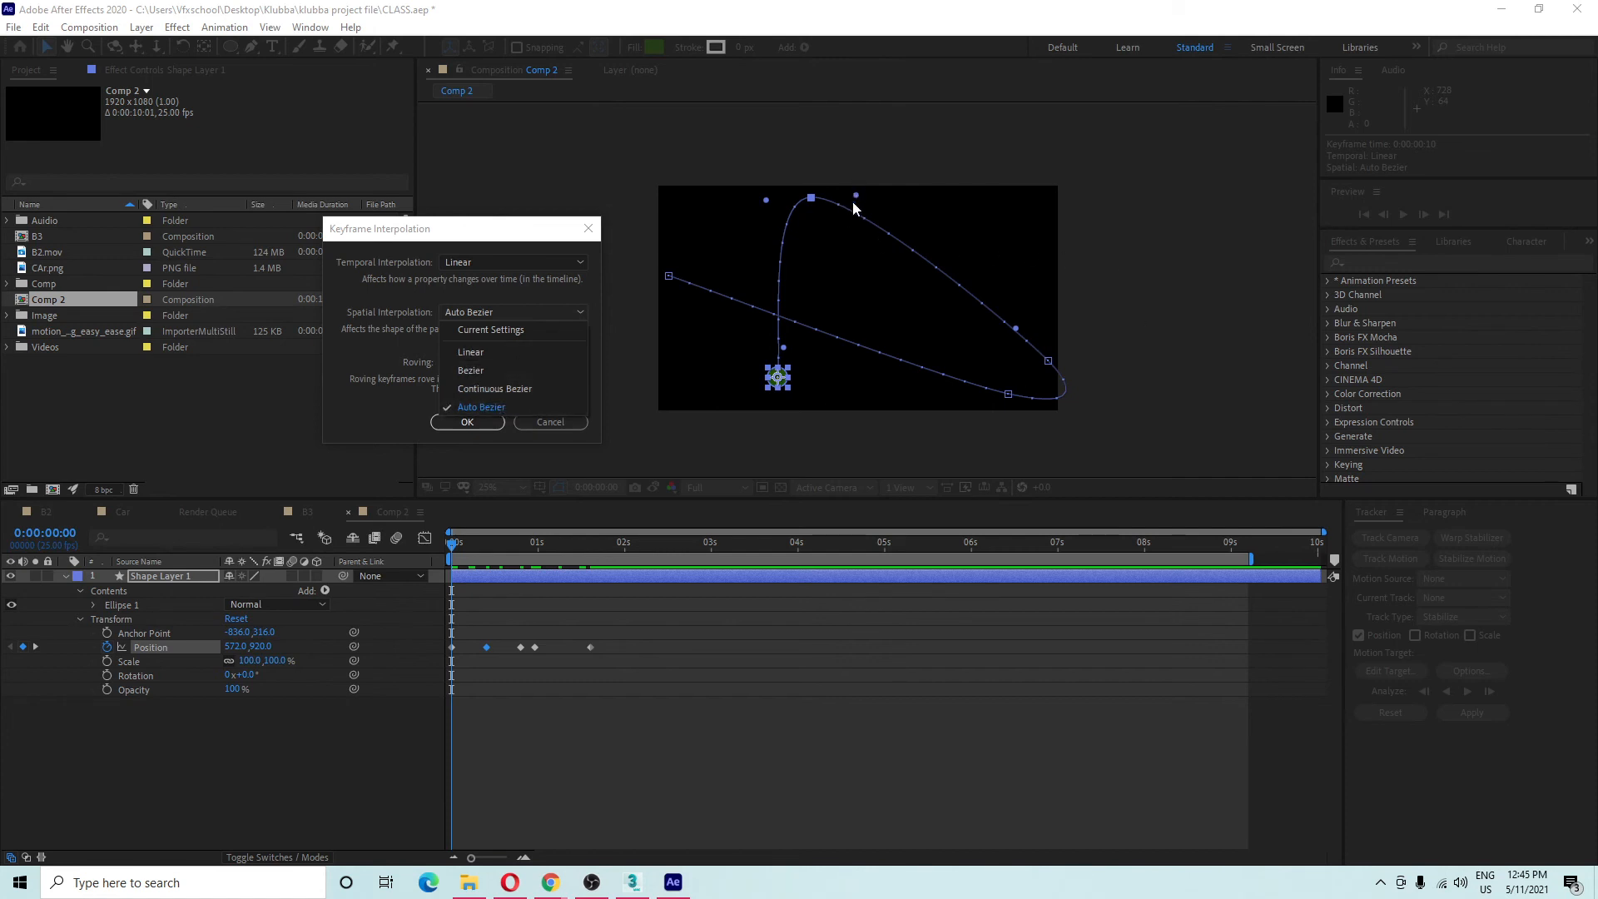
left_click(470, 370)
left_click(467, 422)
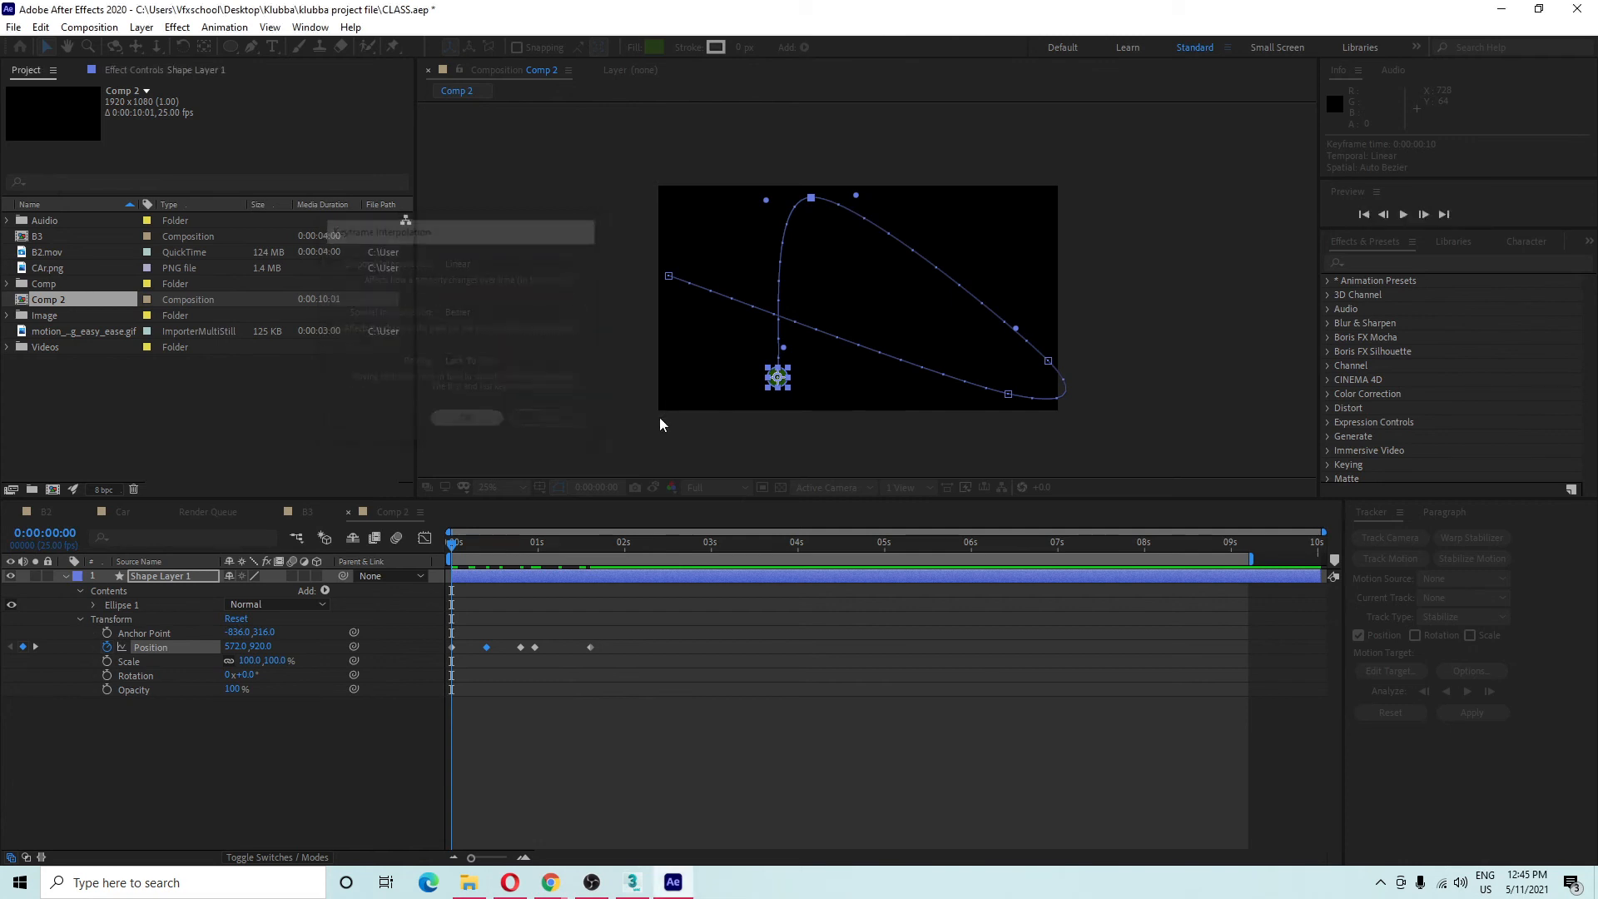
left_click(856, 200)
Re-angle the peak keyframe's tangents, switch it to Continuous Bezier, and adjust its linked handles.
mouse_move(856, 200)
left_mouse_down()
mouse_move(847, 330)
mouse_move(898, 148)
mouse_move(841, 343)
mouse_move(822, 263)
mouse_move(899, 221)
mouse_move(760, 257)
mouse_move(876, 219)
left_mouse_up()
left_click_drag(767, 200, 748, 218)
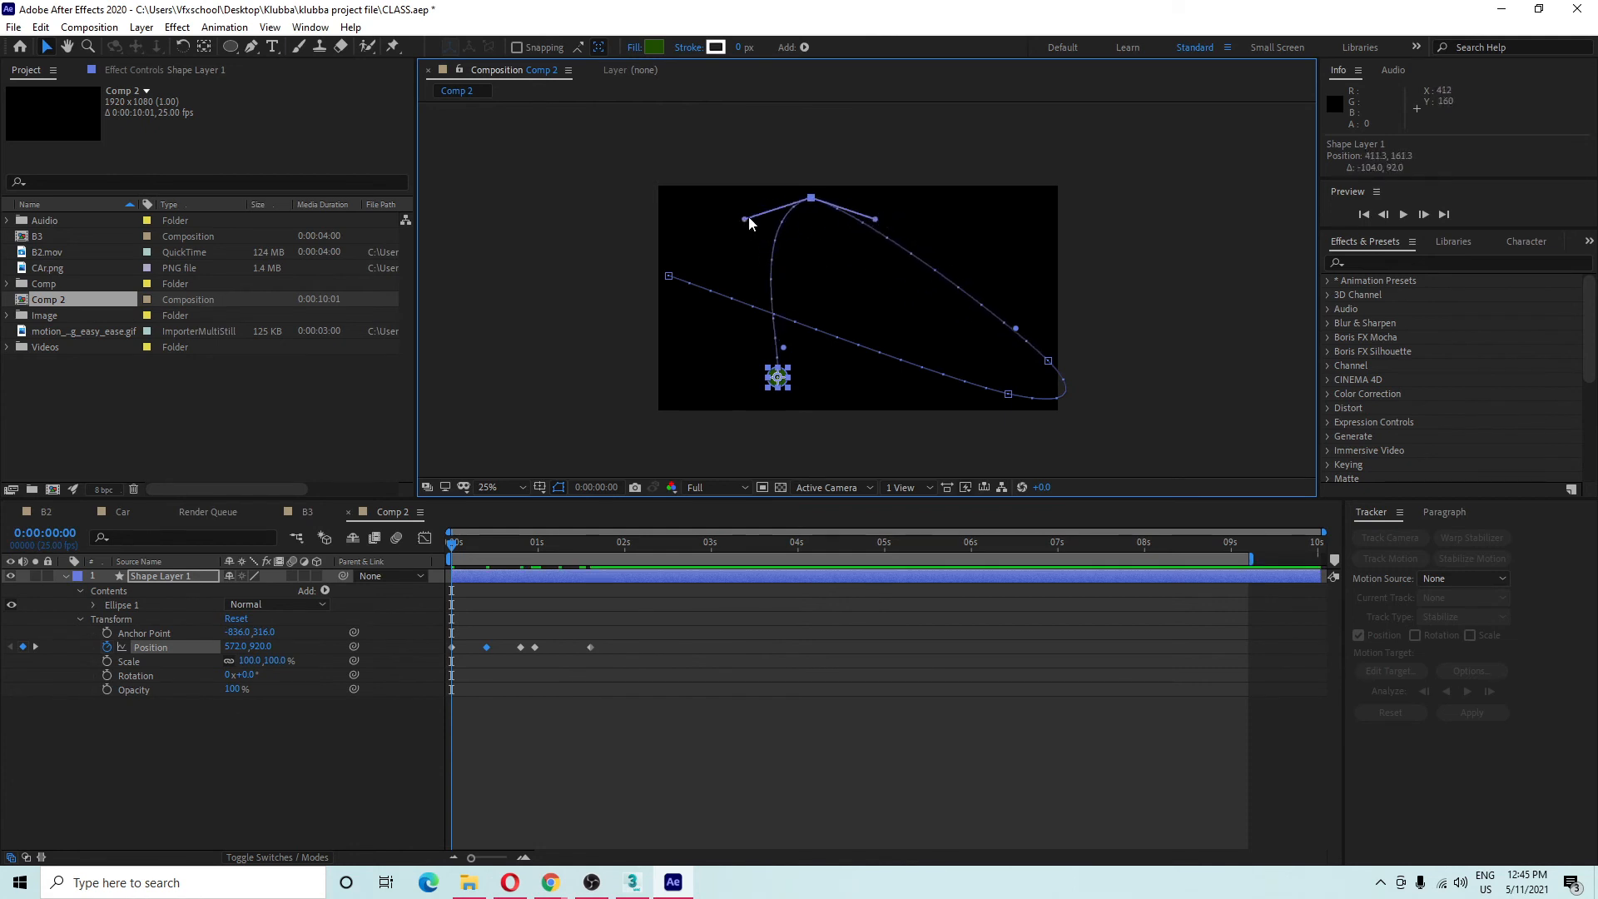
right_click(803, 203)
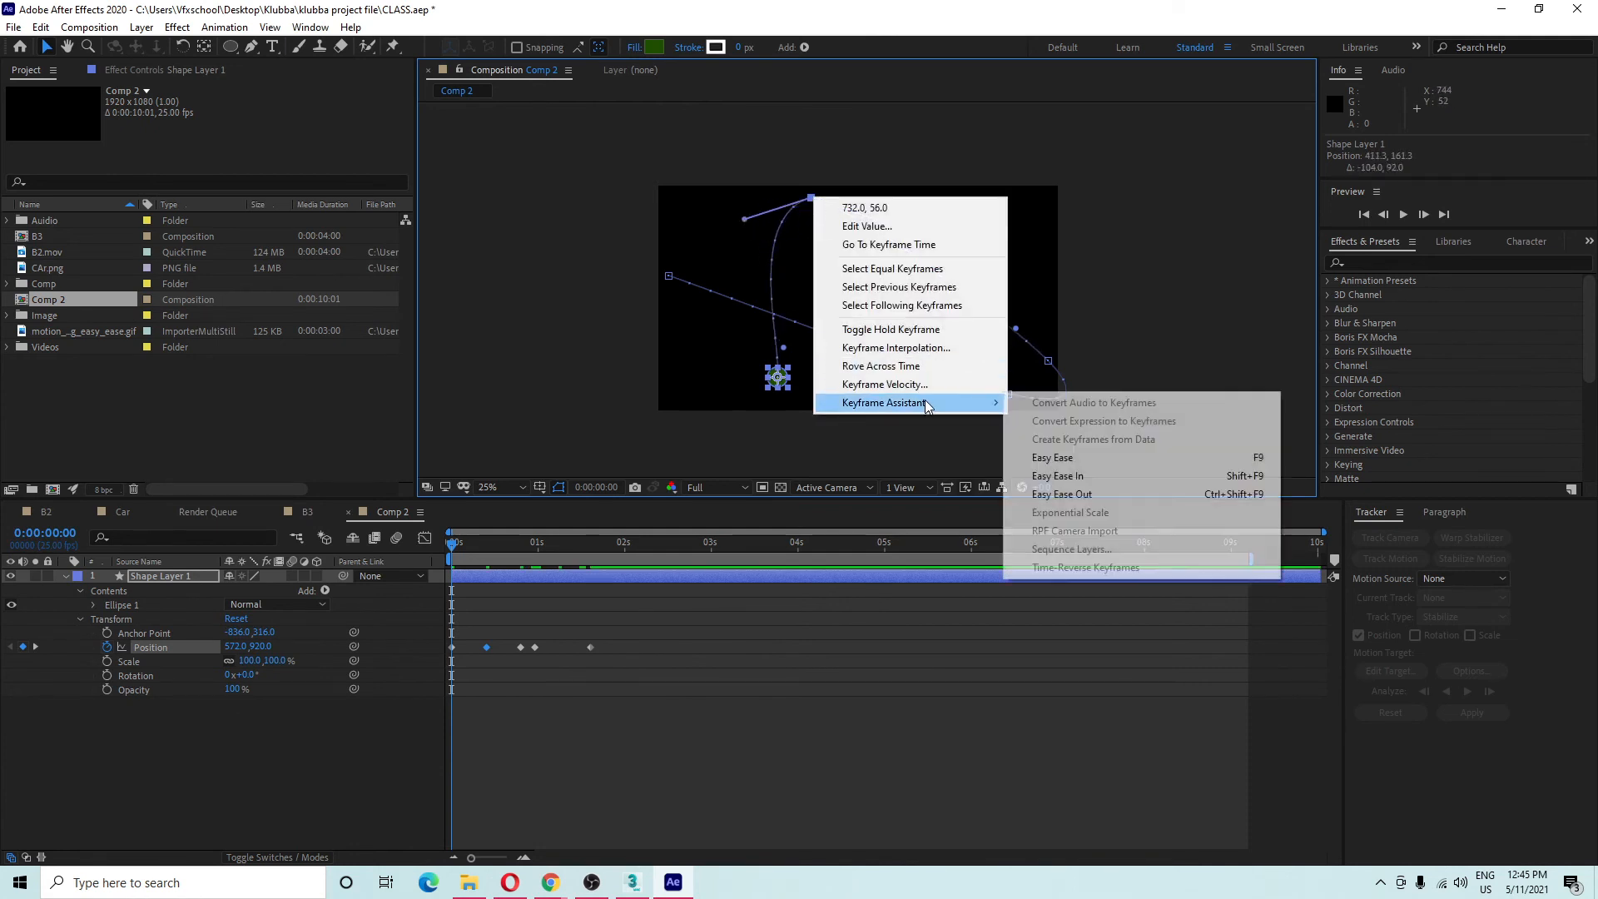
left_click(934, 349)
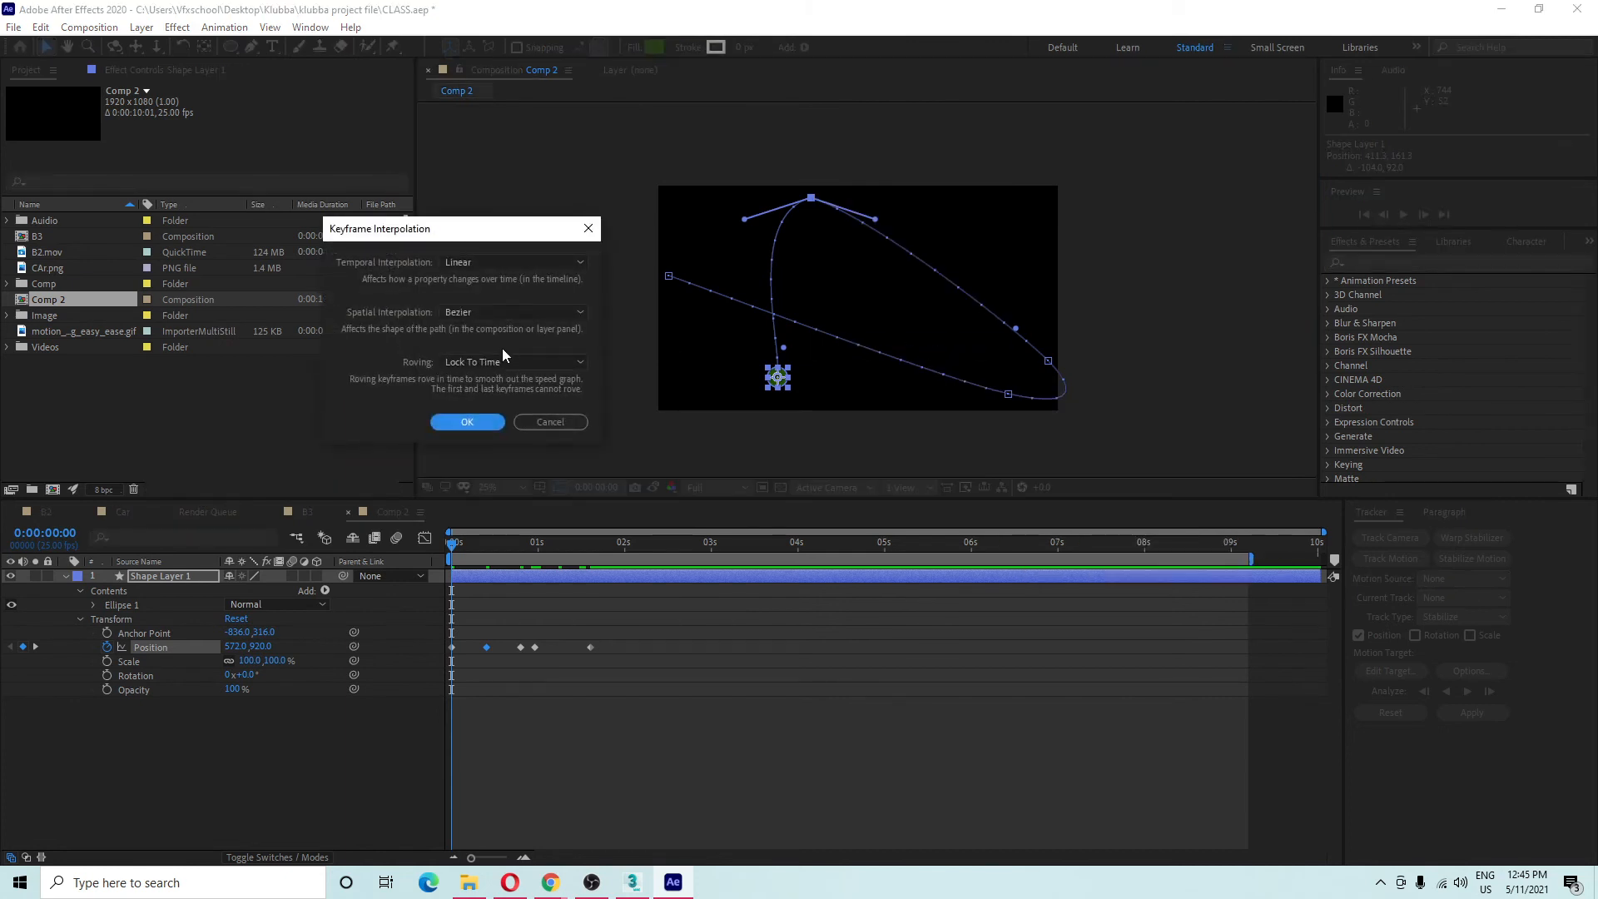
left_click(503, 314)
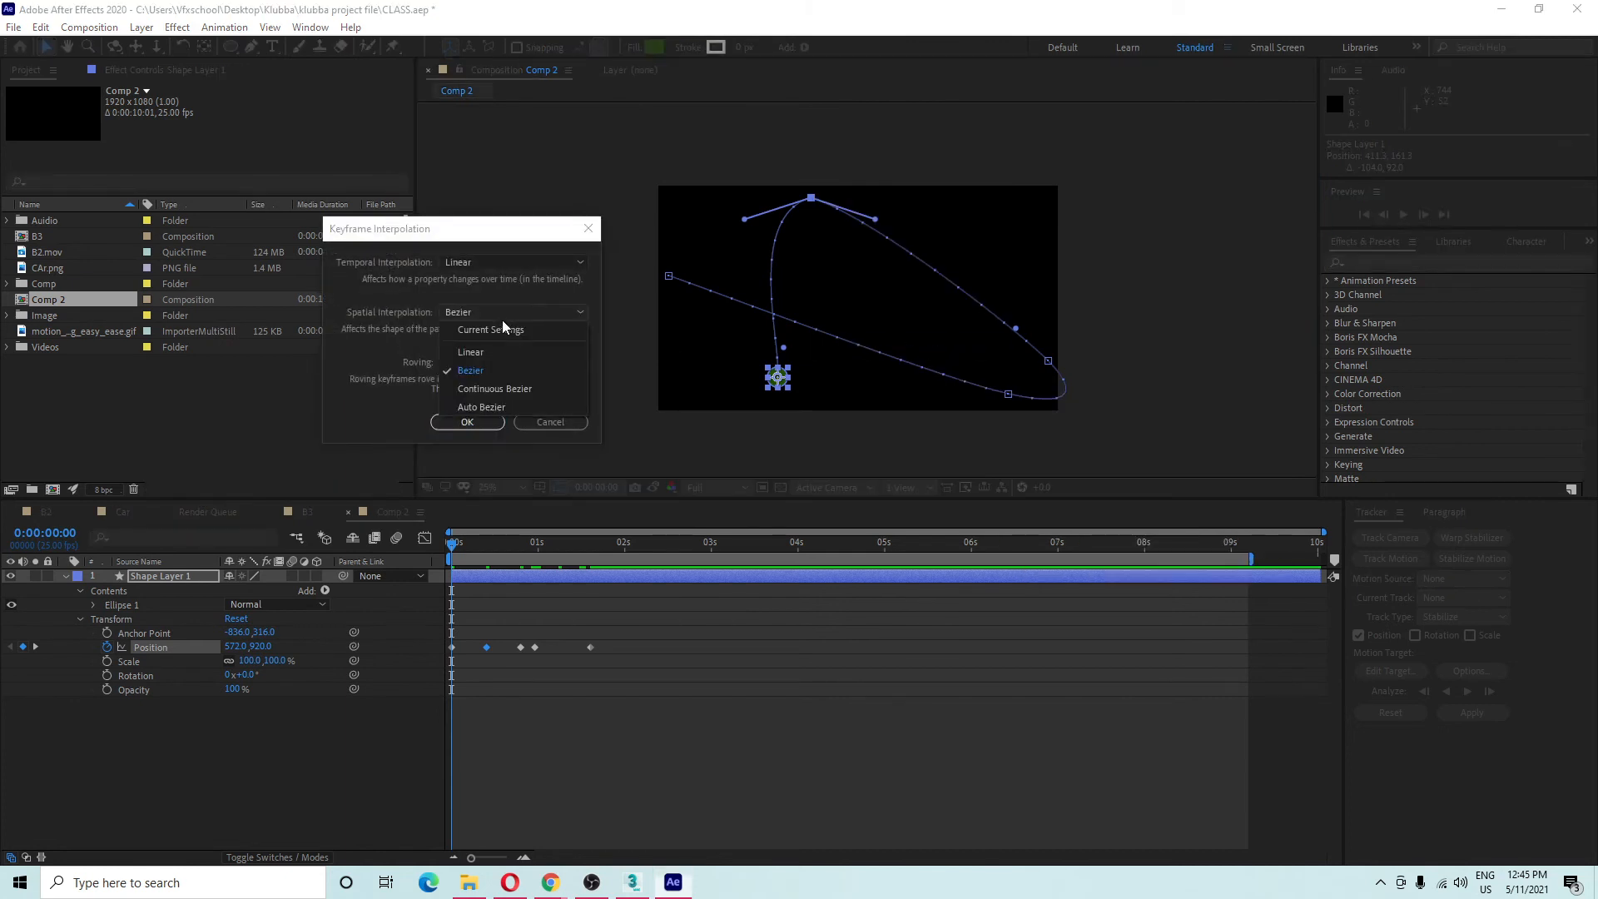
left_click(478, 389)
left_click(462, 422)
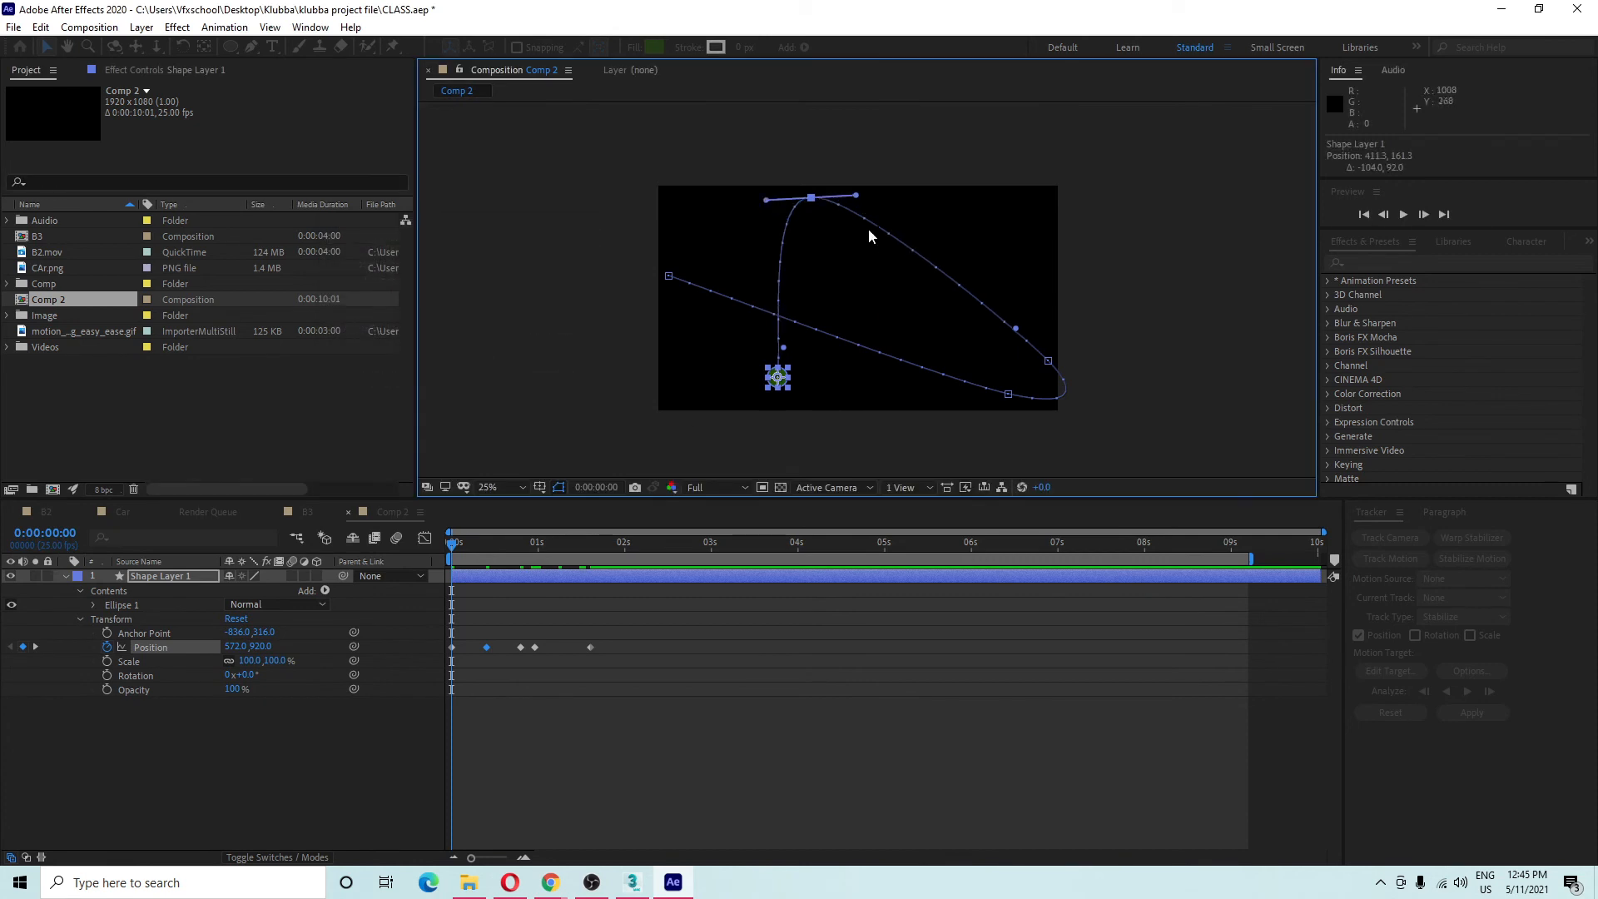
mouse_move(856, 195)
left_mouse_down()
mouse_move(981, 203)
mouse_move(832, 218)
mouse_move(826, 243)
mouse_move(863, 201)
left_mouse_up()
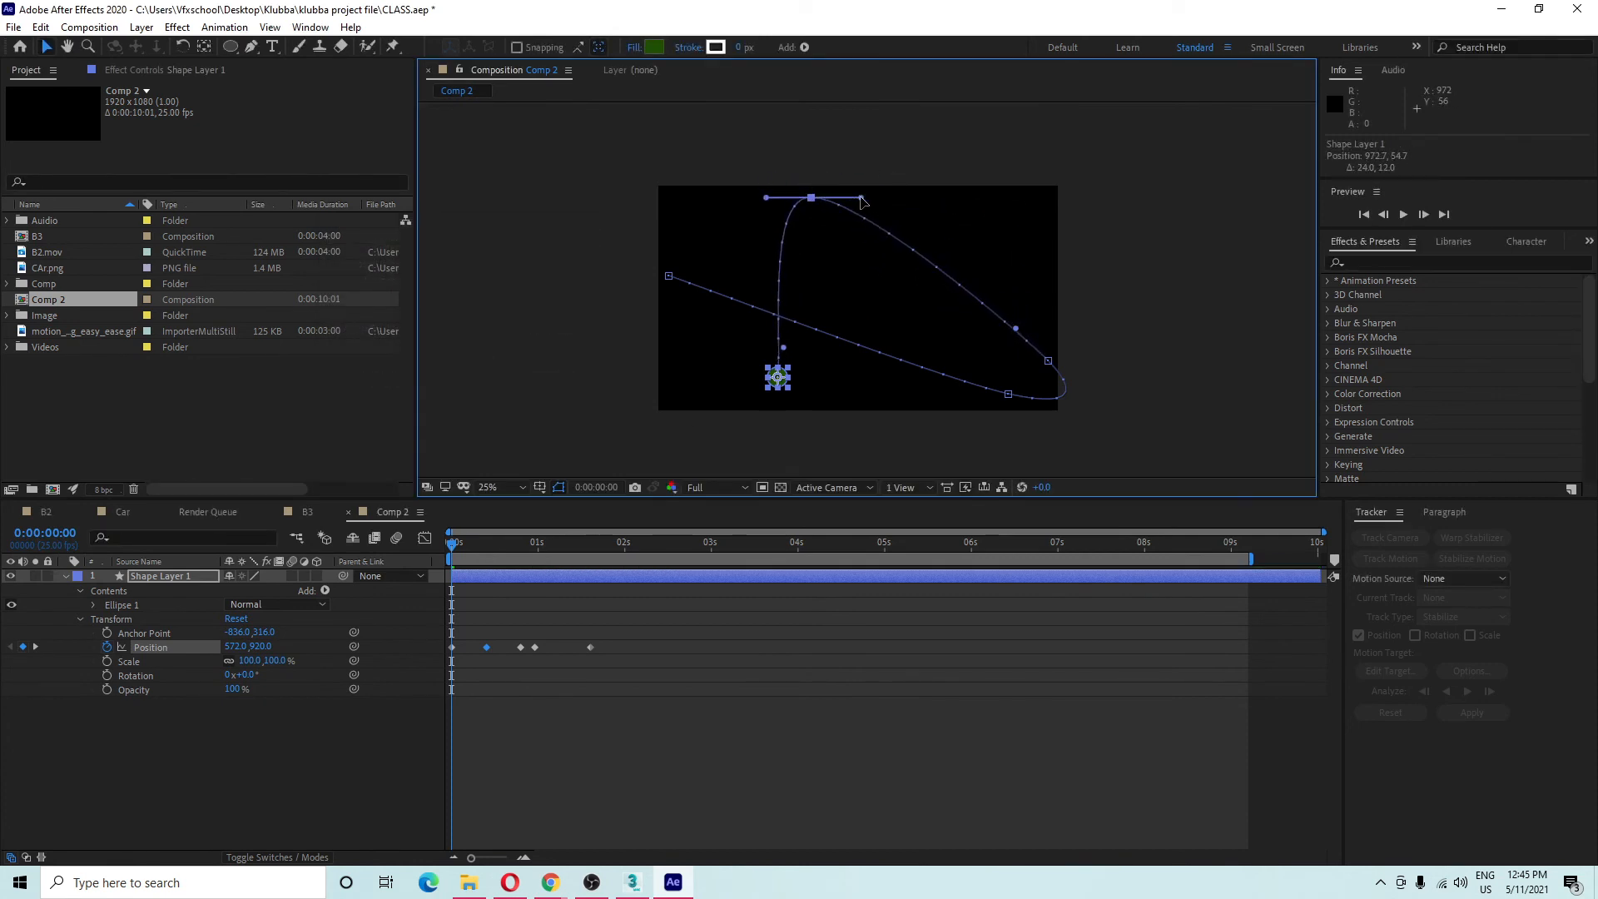
Set the peak keyframe's spatial interpolation to Linear, leaving roving at Lock To Time.
right_click(814, 205)
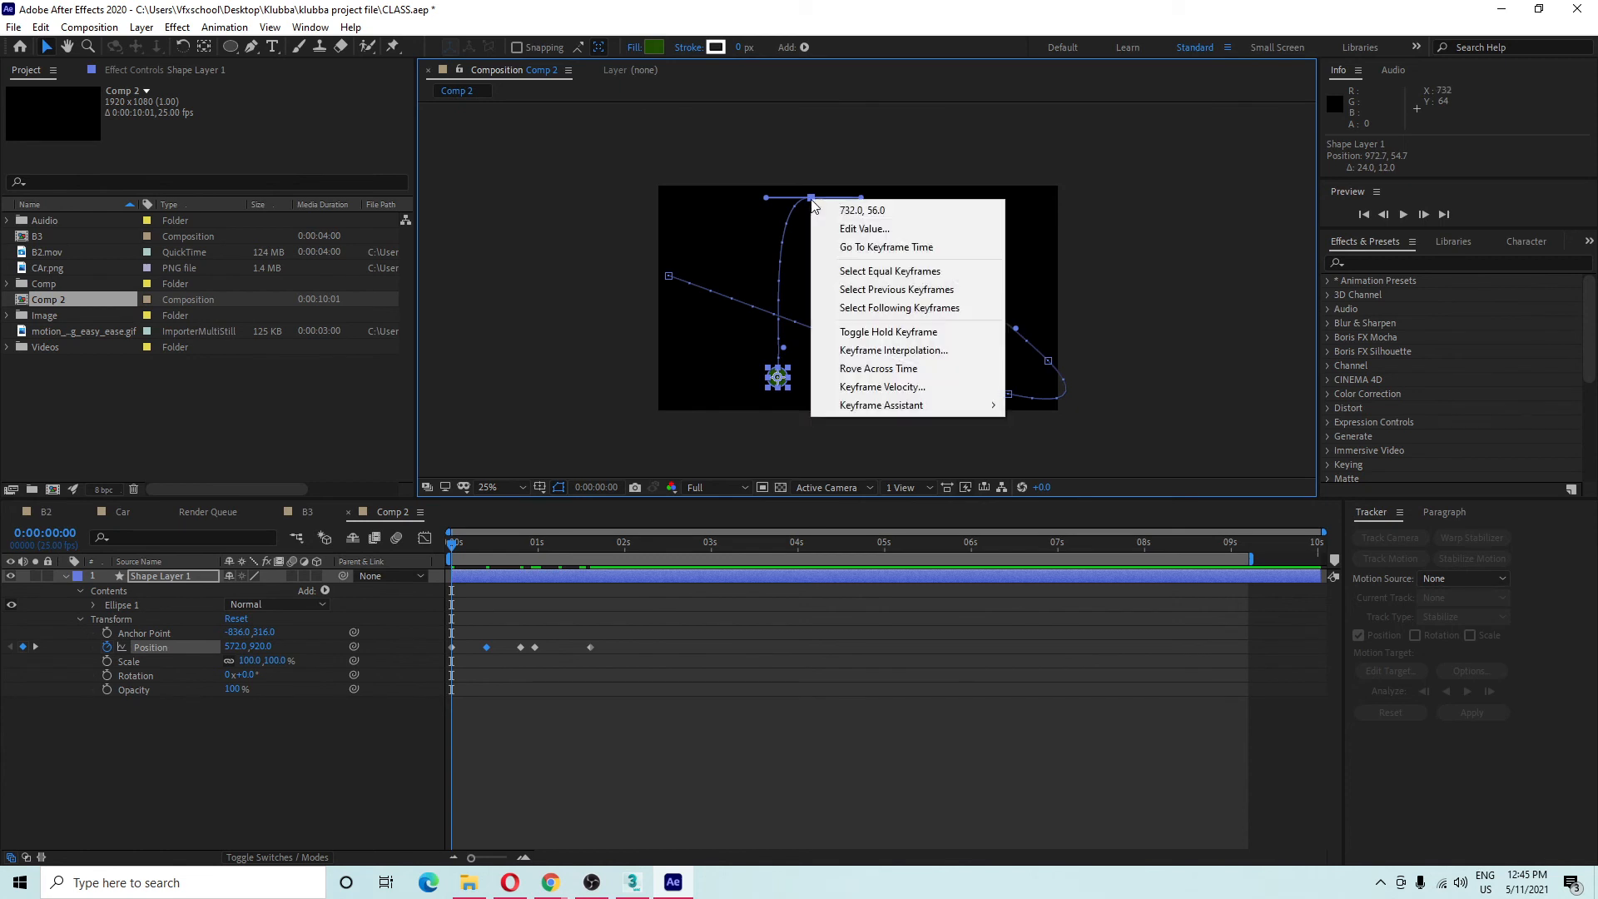
left_click(924, 350)
left_click(510, 362)
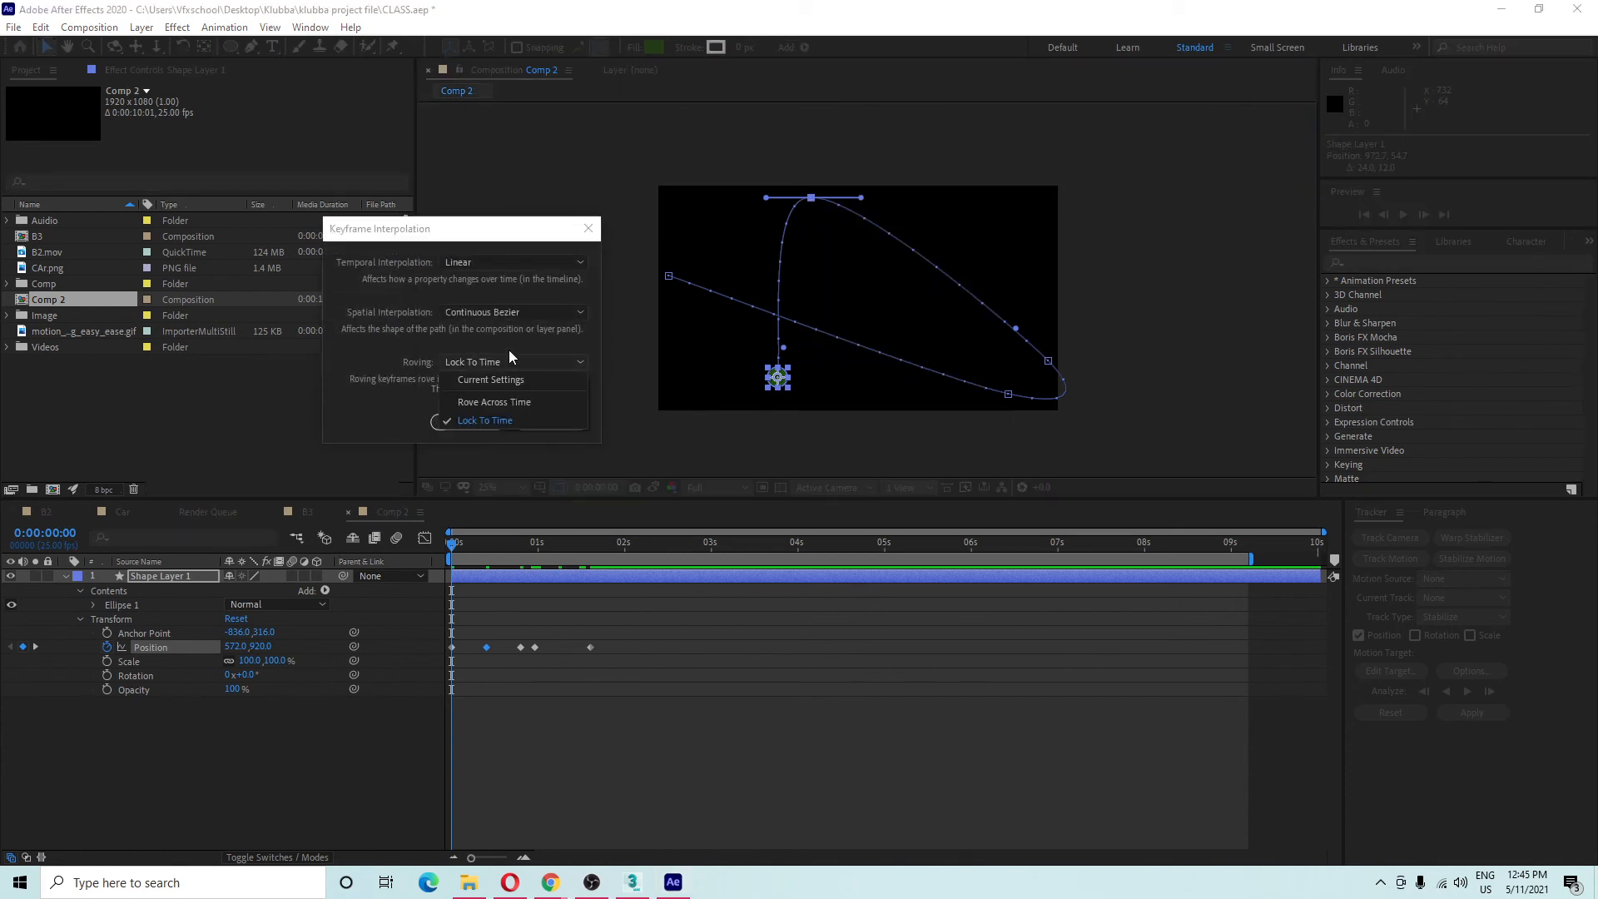
left_click(498, 312)
left_click(498, 312)
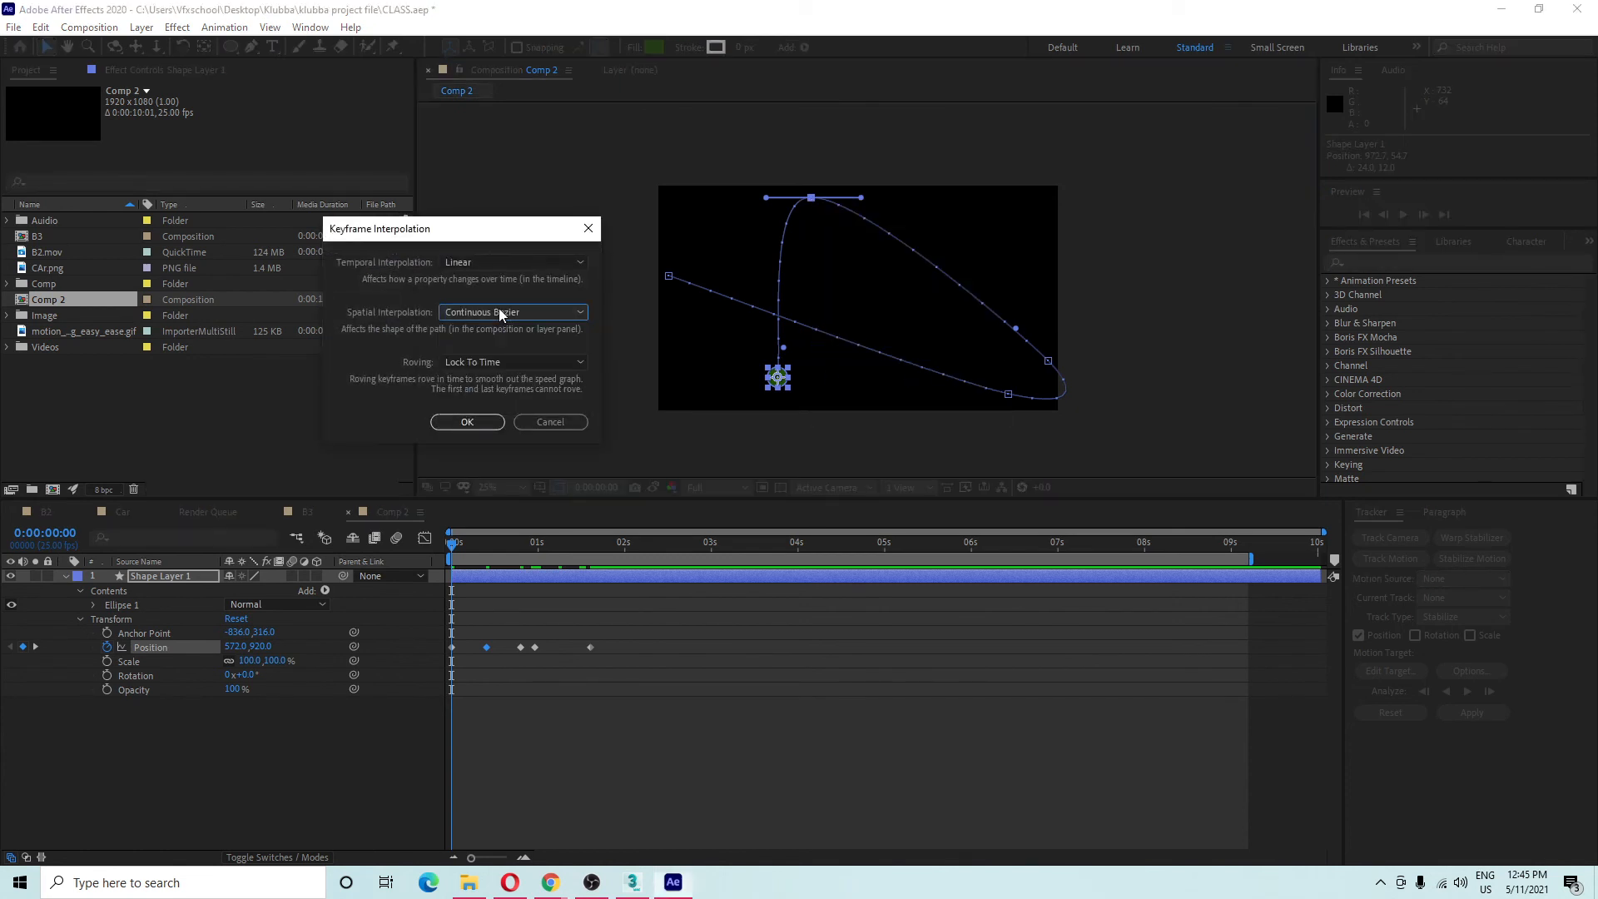
left_click(491, 363)
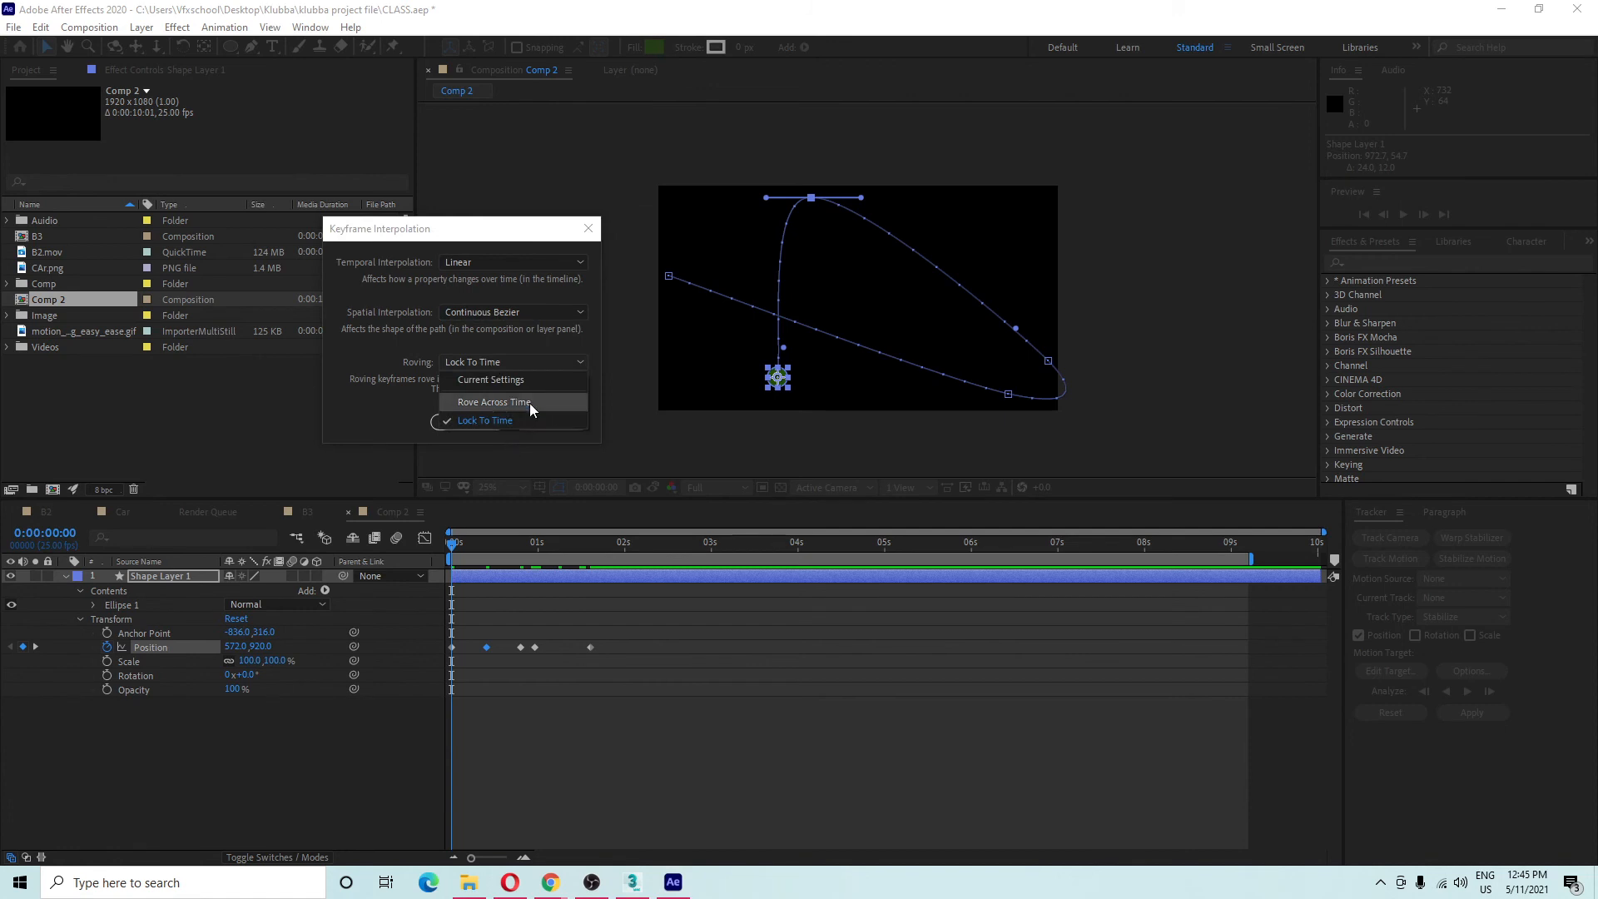
left_click(441, 361)
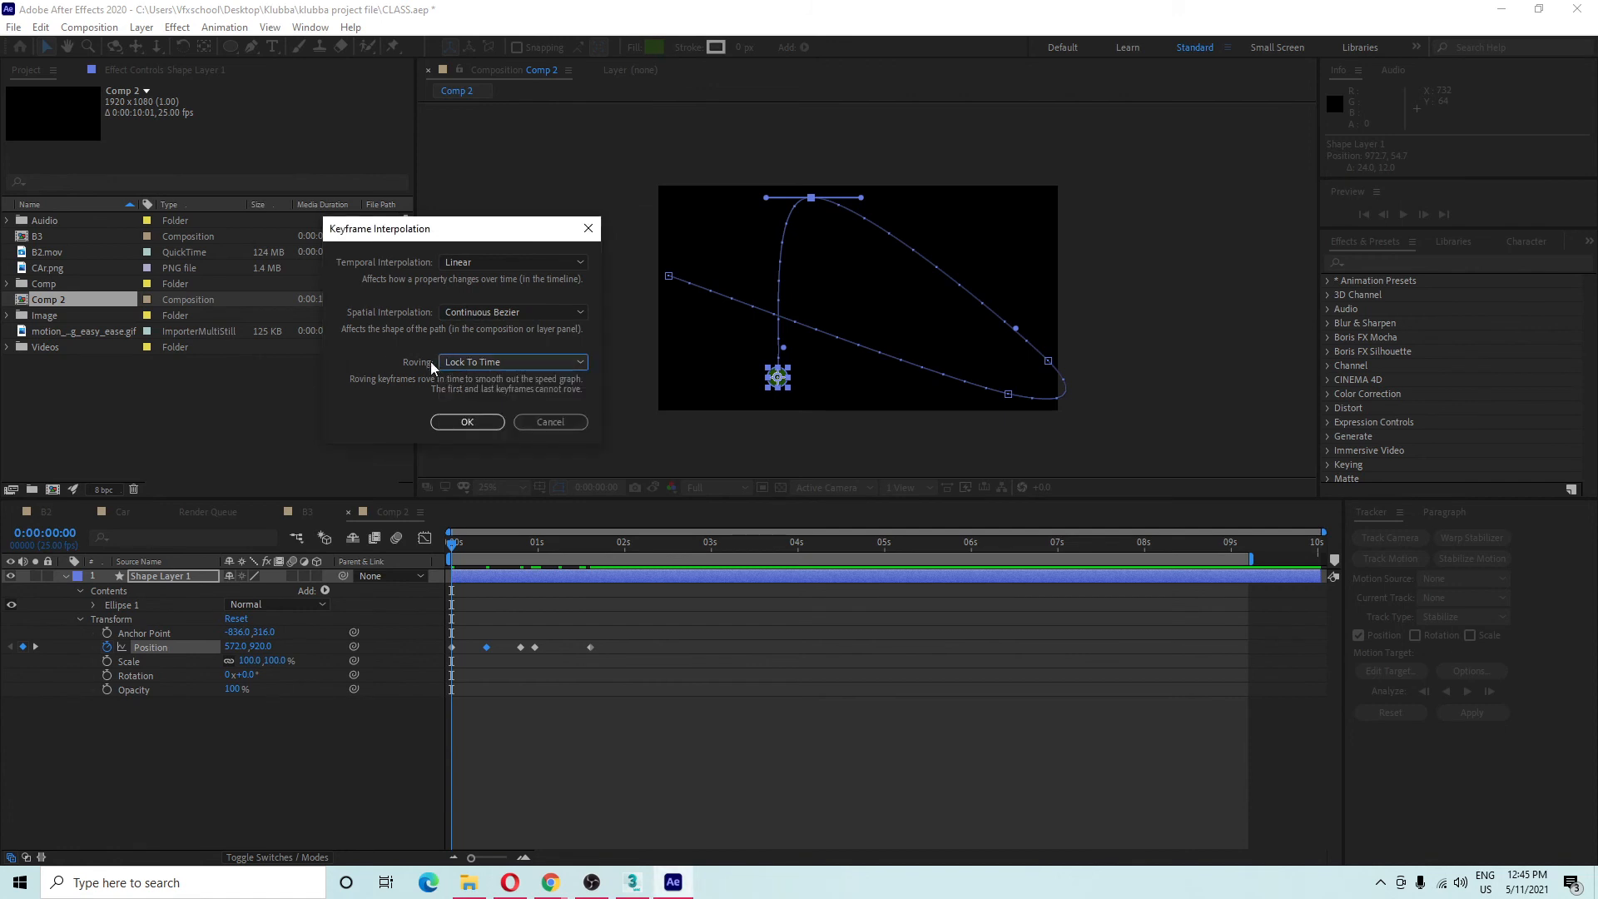
left_click(532, 308)
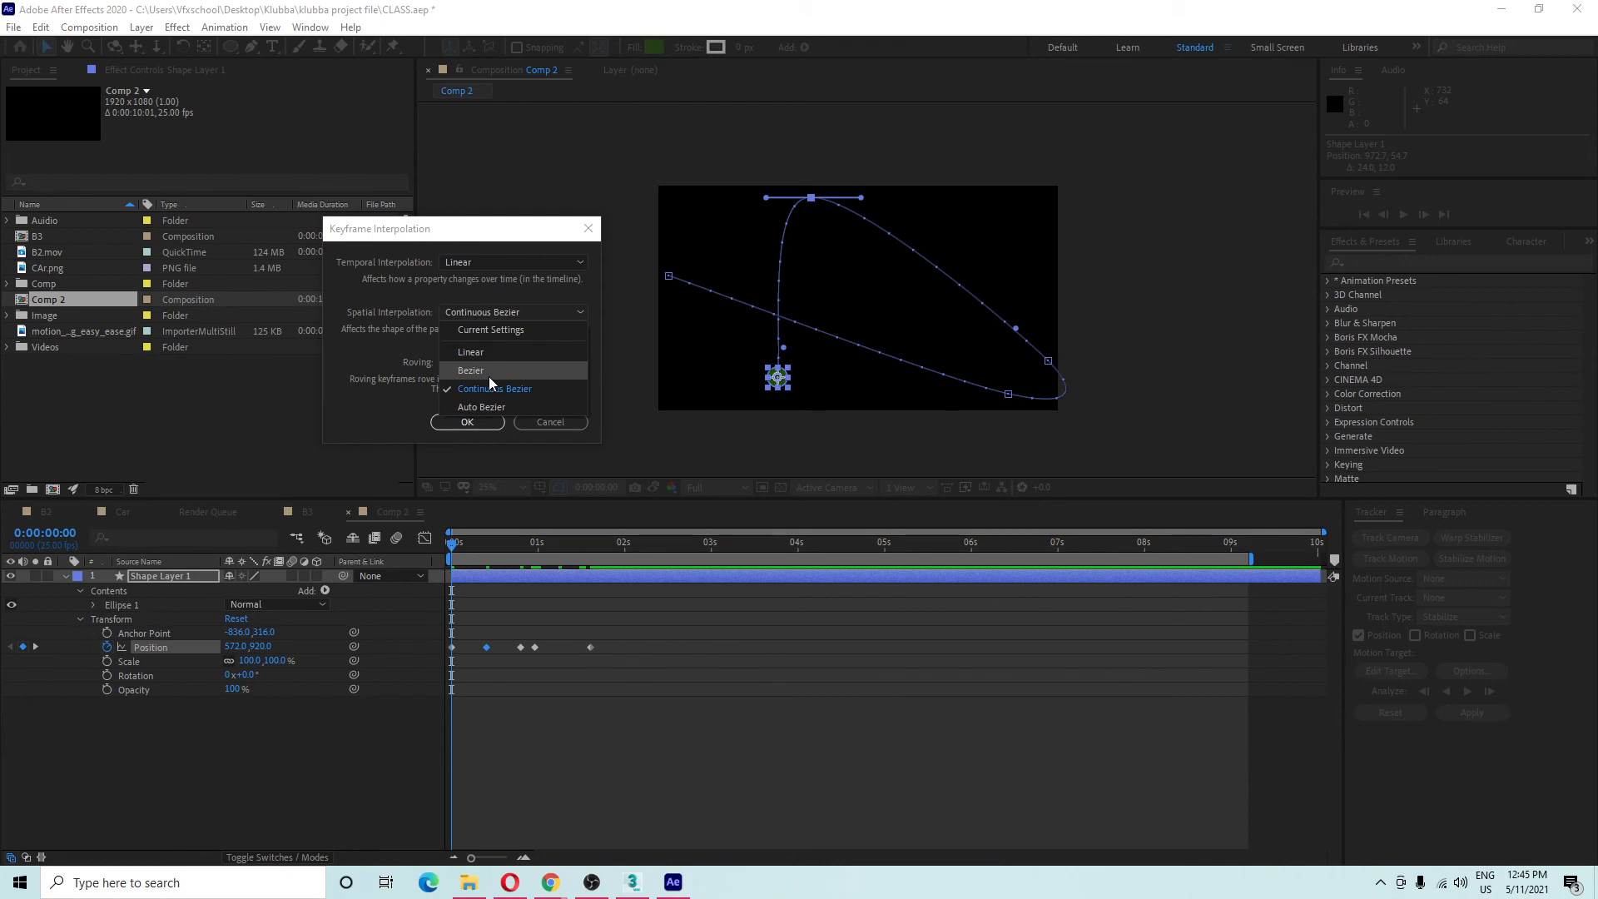
left_click(492, 356)
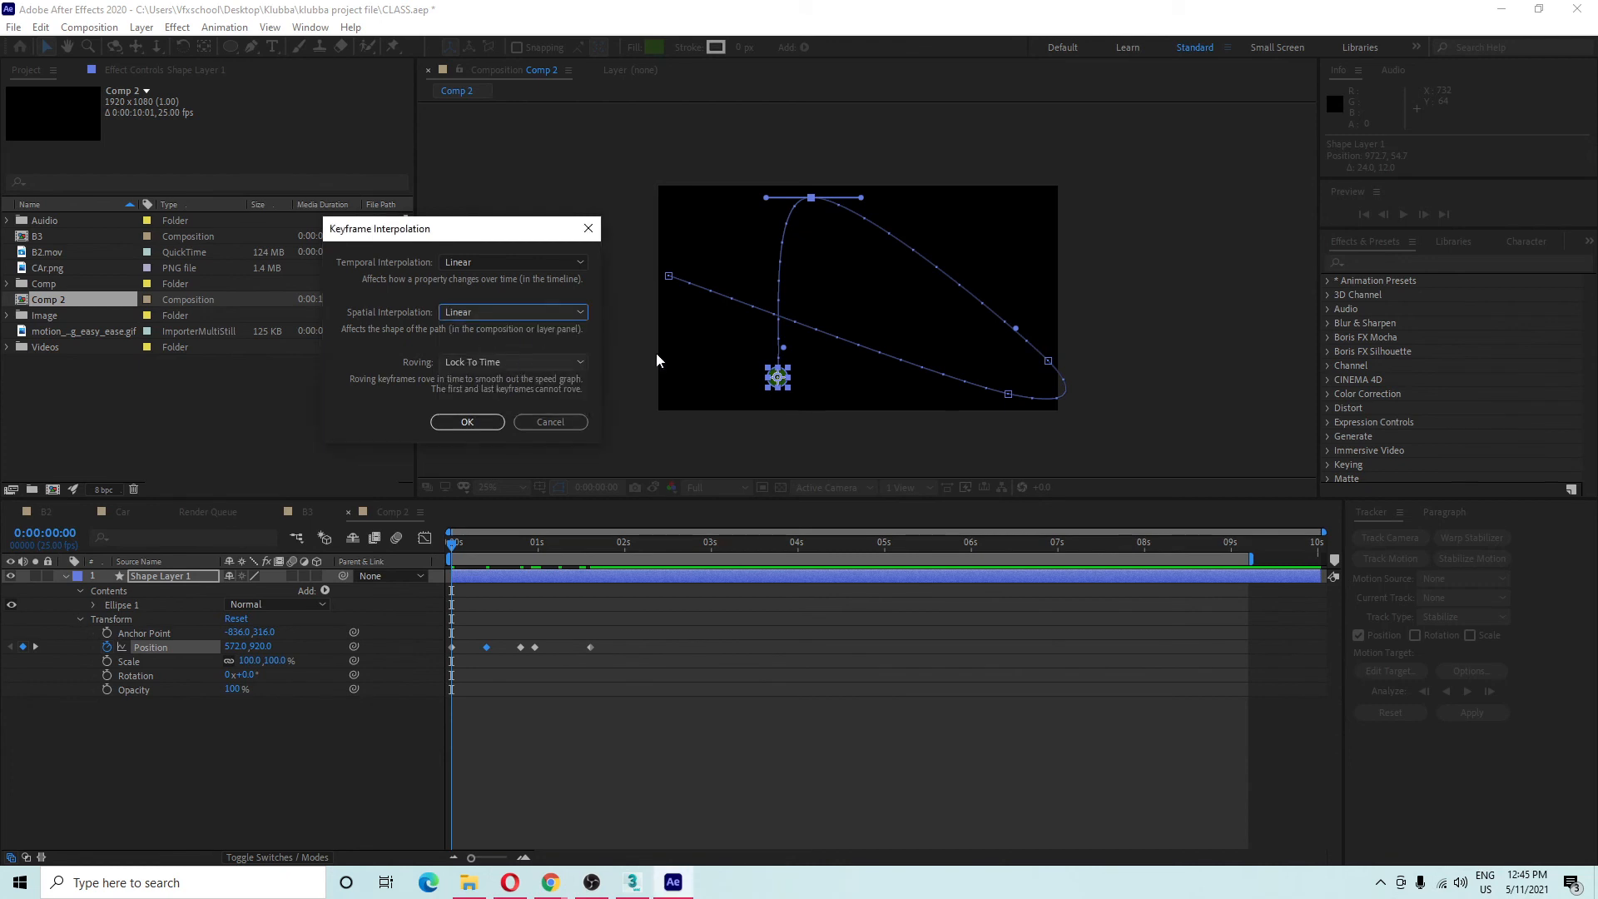
left_click(471, 421)
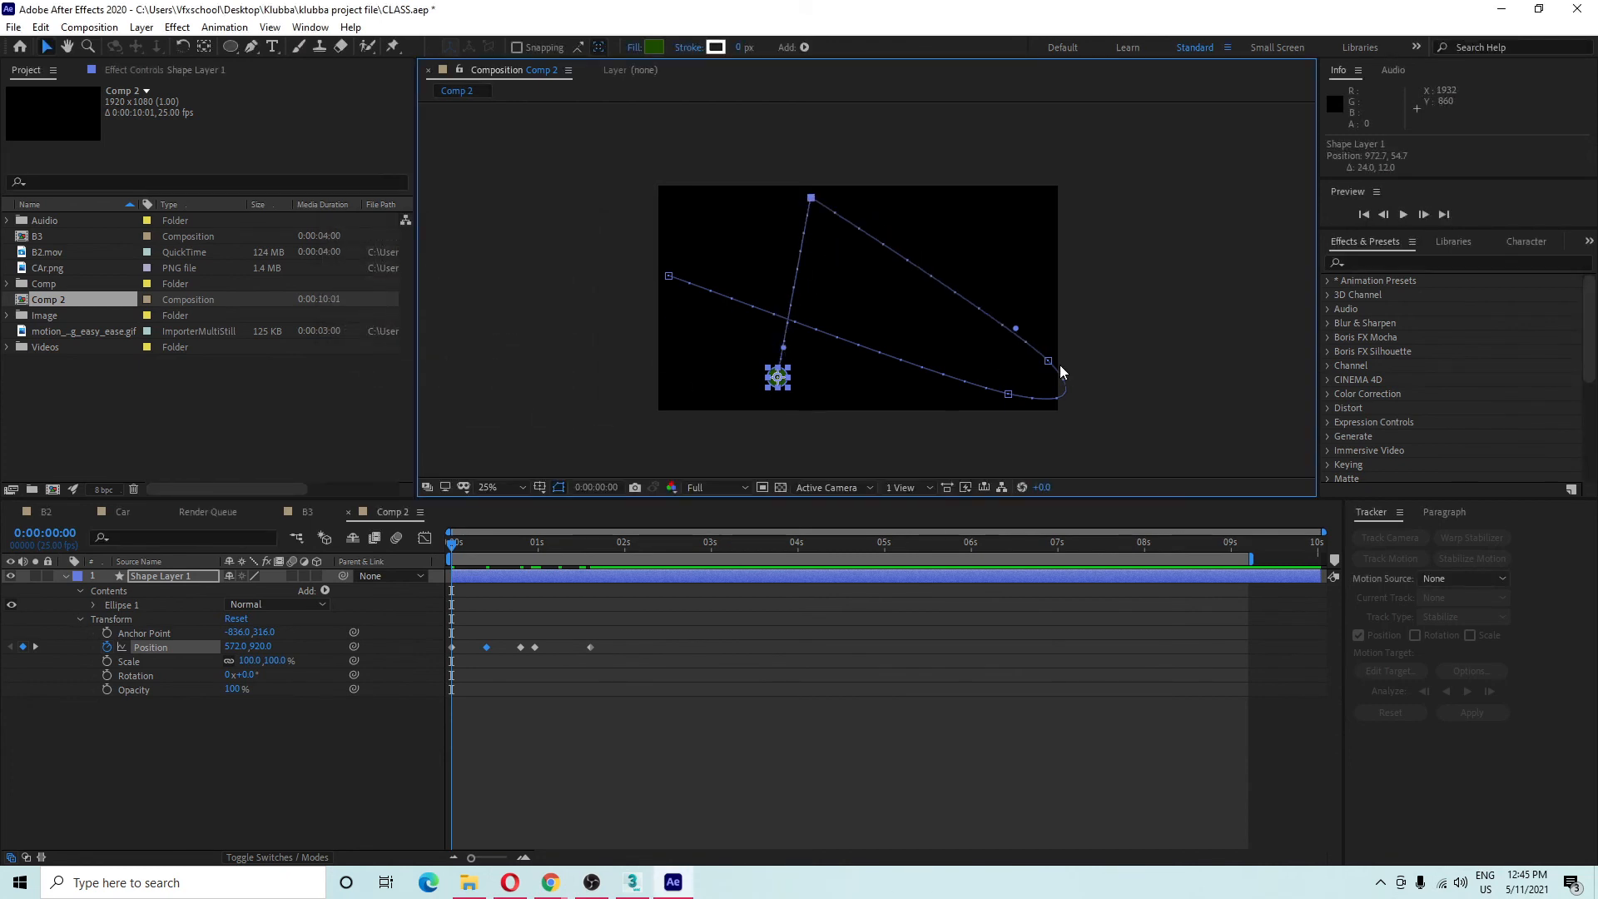
Give the four later Position keyframes Bezier spatial interpolation.
left_click(1048, 400)
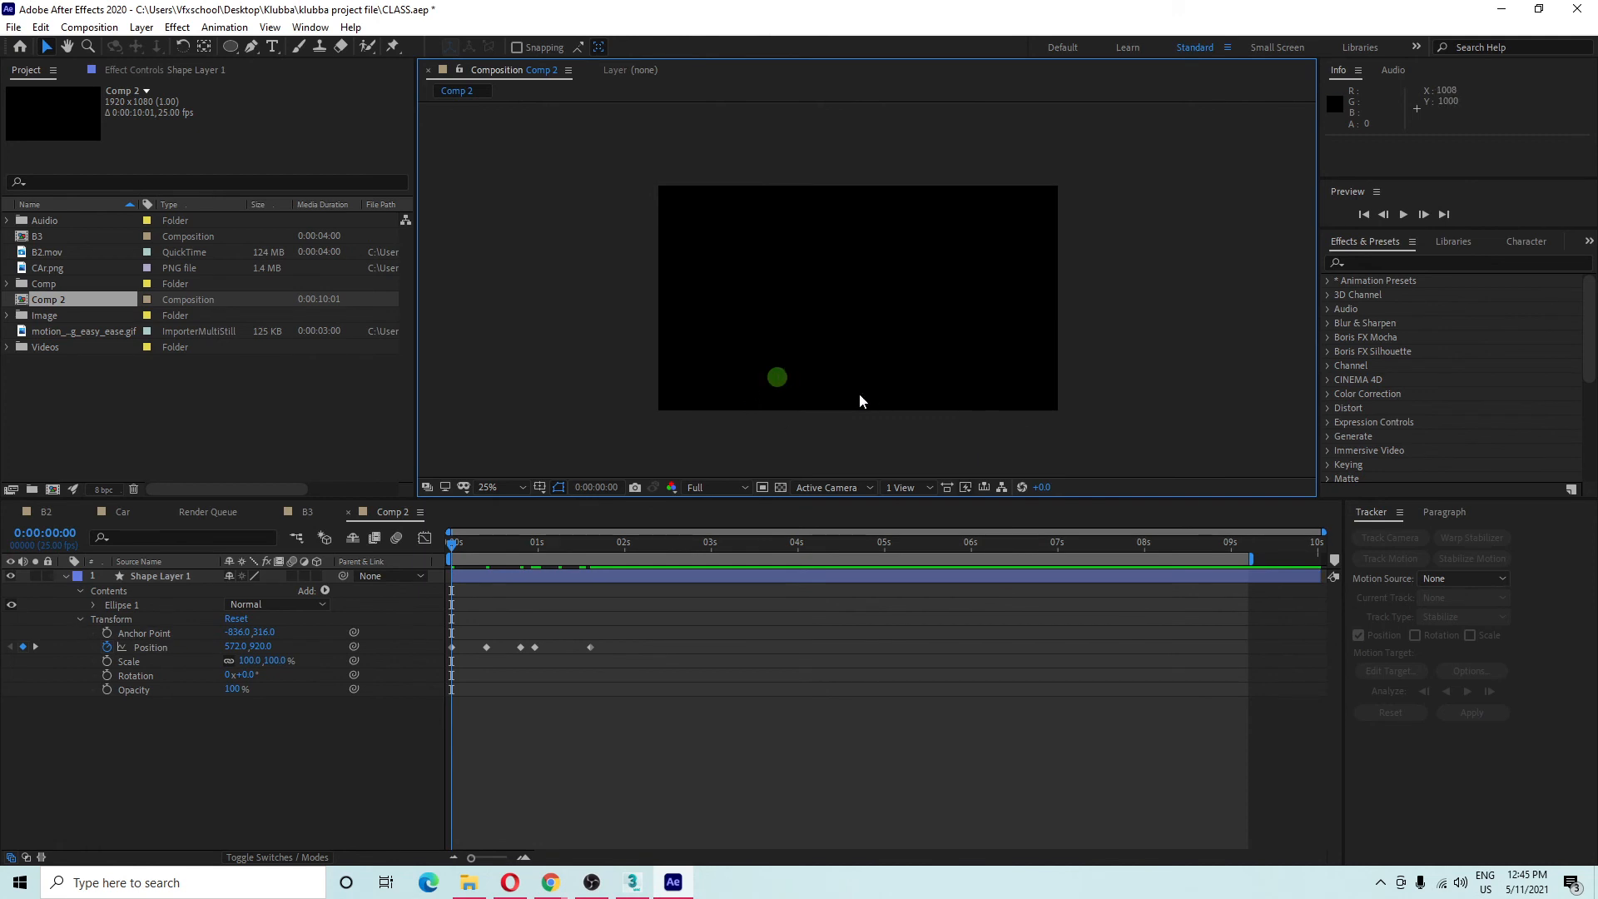
left_click(777, 377)
left_click_drag(475, 634, 608, 684)
left_click_drag(467, 617, 687, 688)
right_click(590, 648)
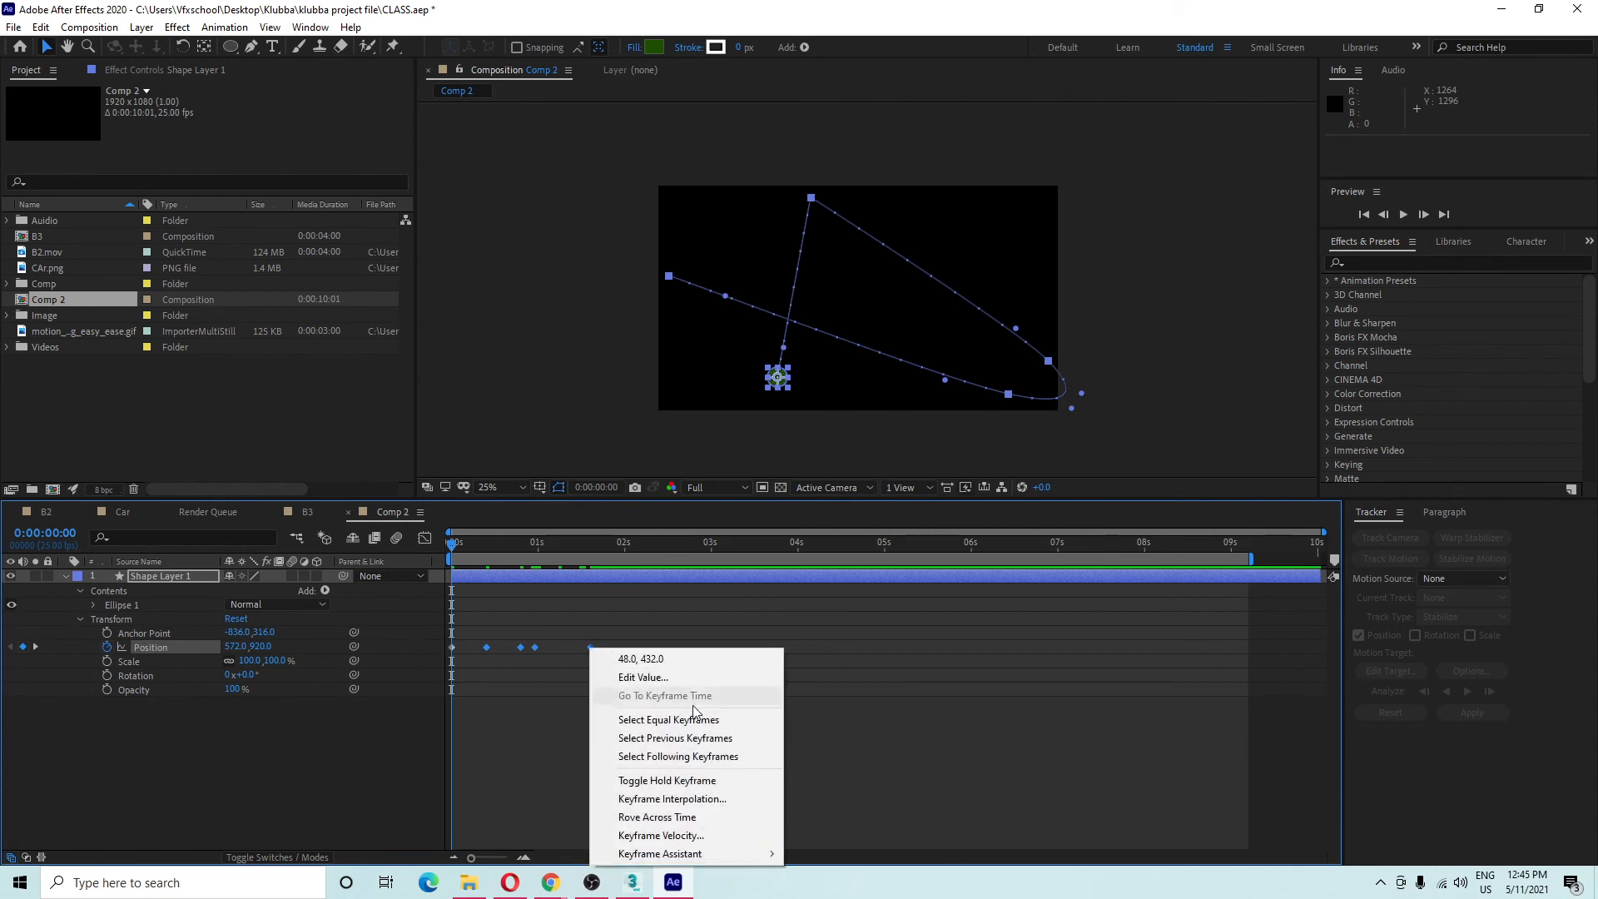
left_click(659, 800)
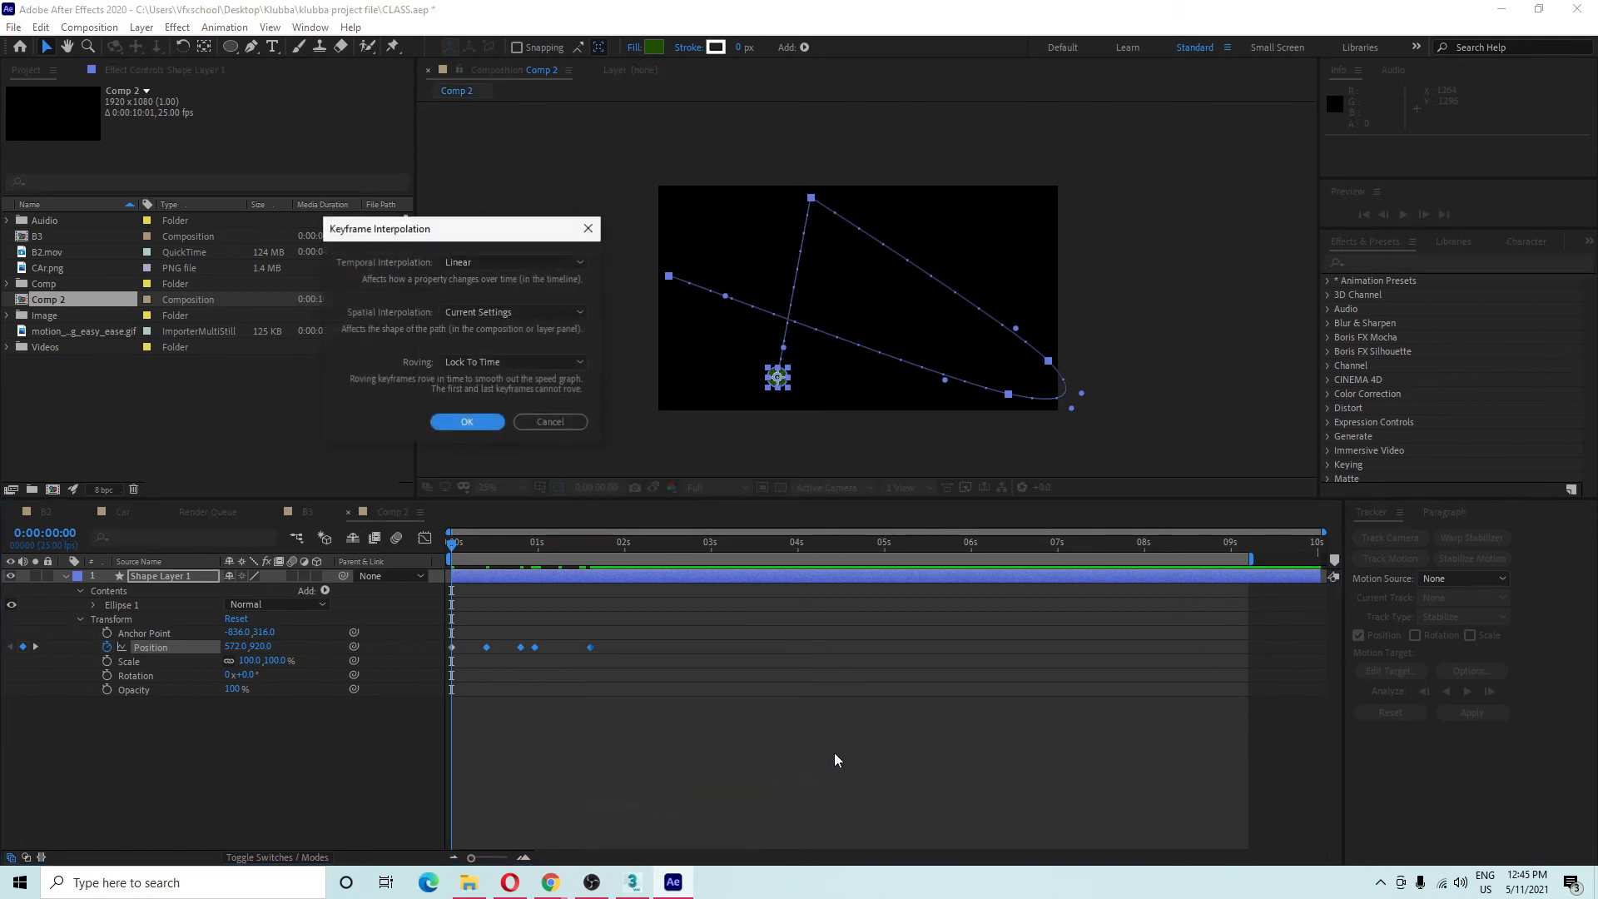
left_click(454, 315)
left_click(488, 370)
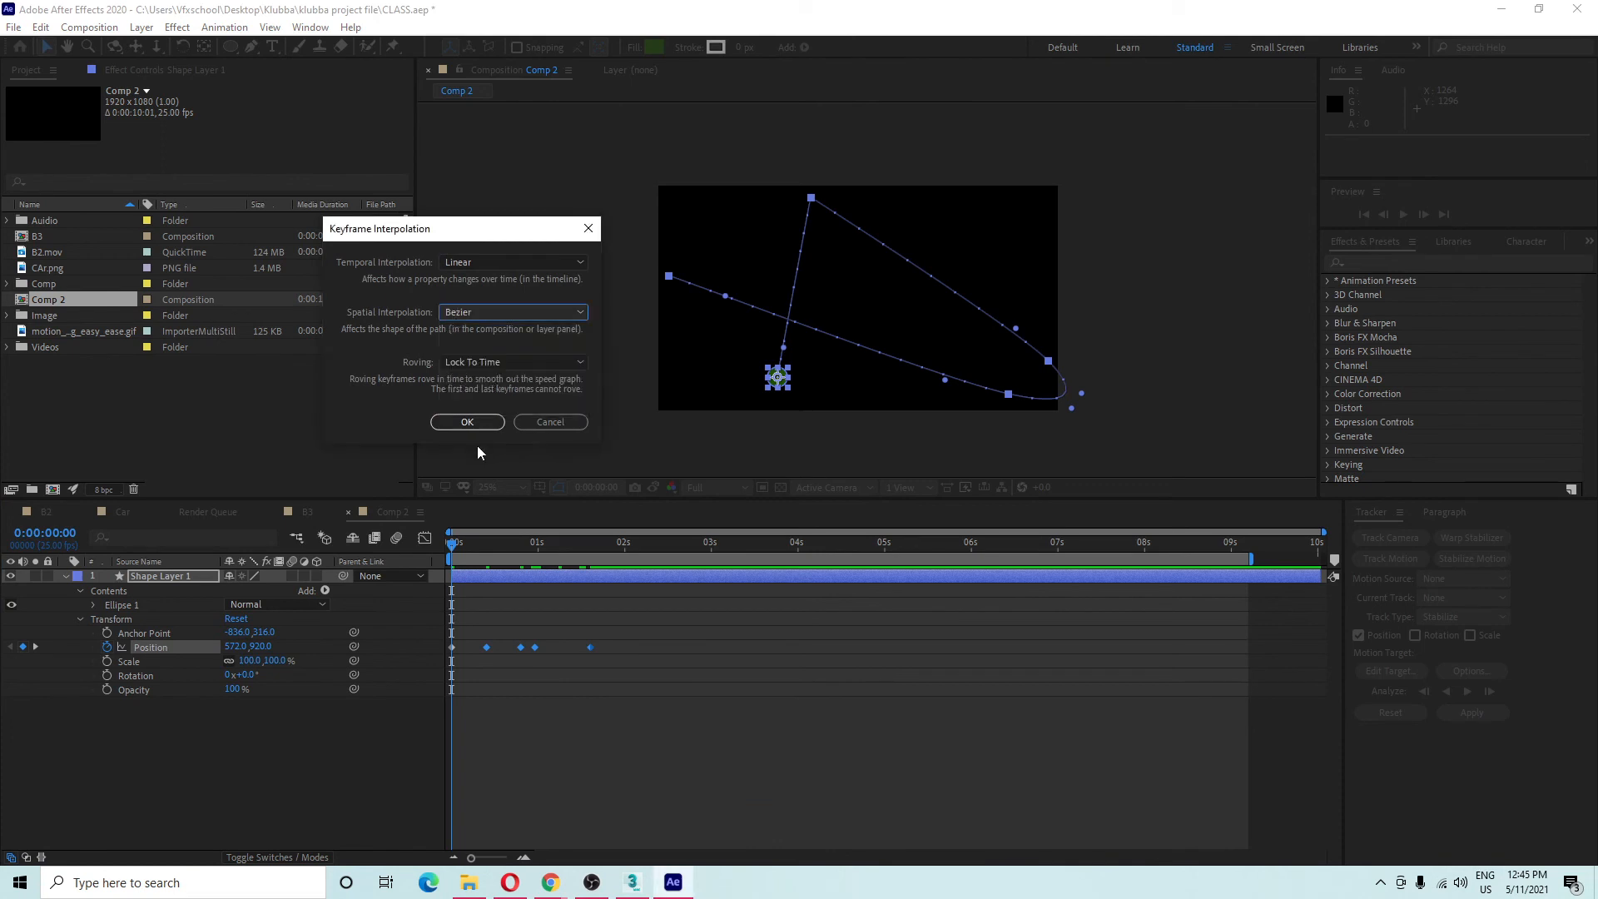
left_click(476, 426)
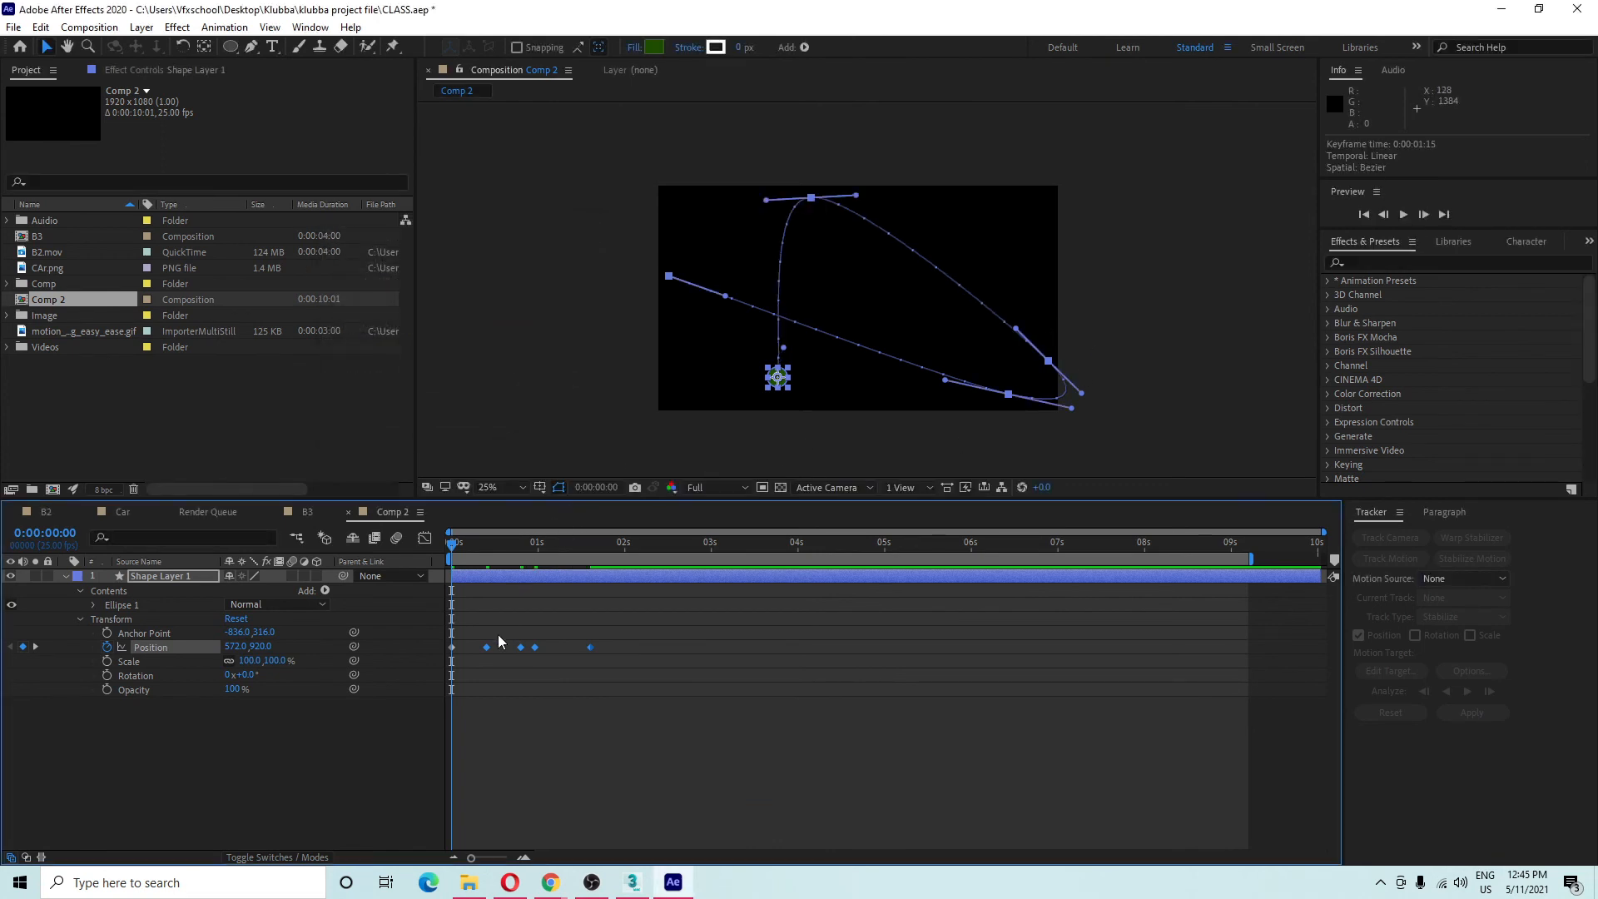
Select all five Position keyframes and set their spatial interpolation to Linear.
left_click_drag(689, 645, 367, 661)
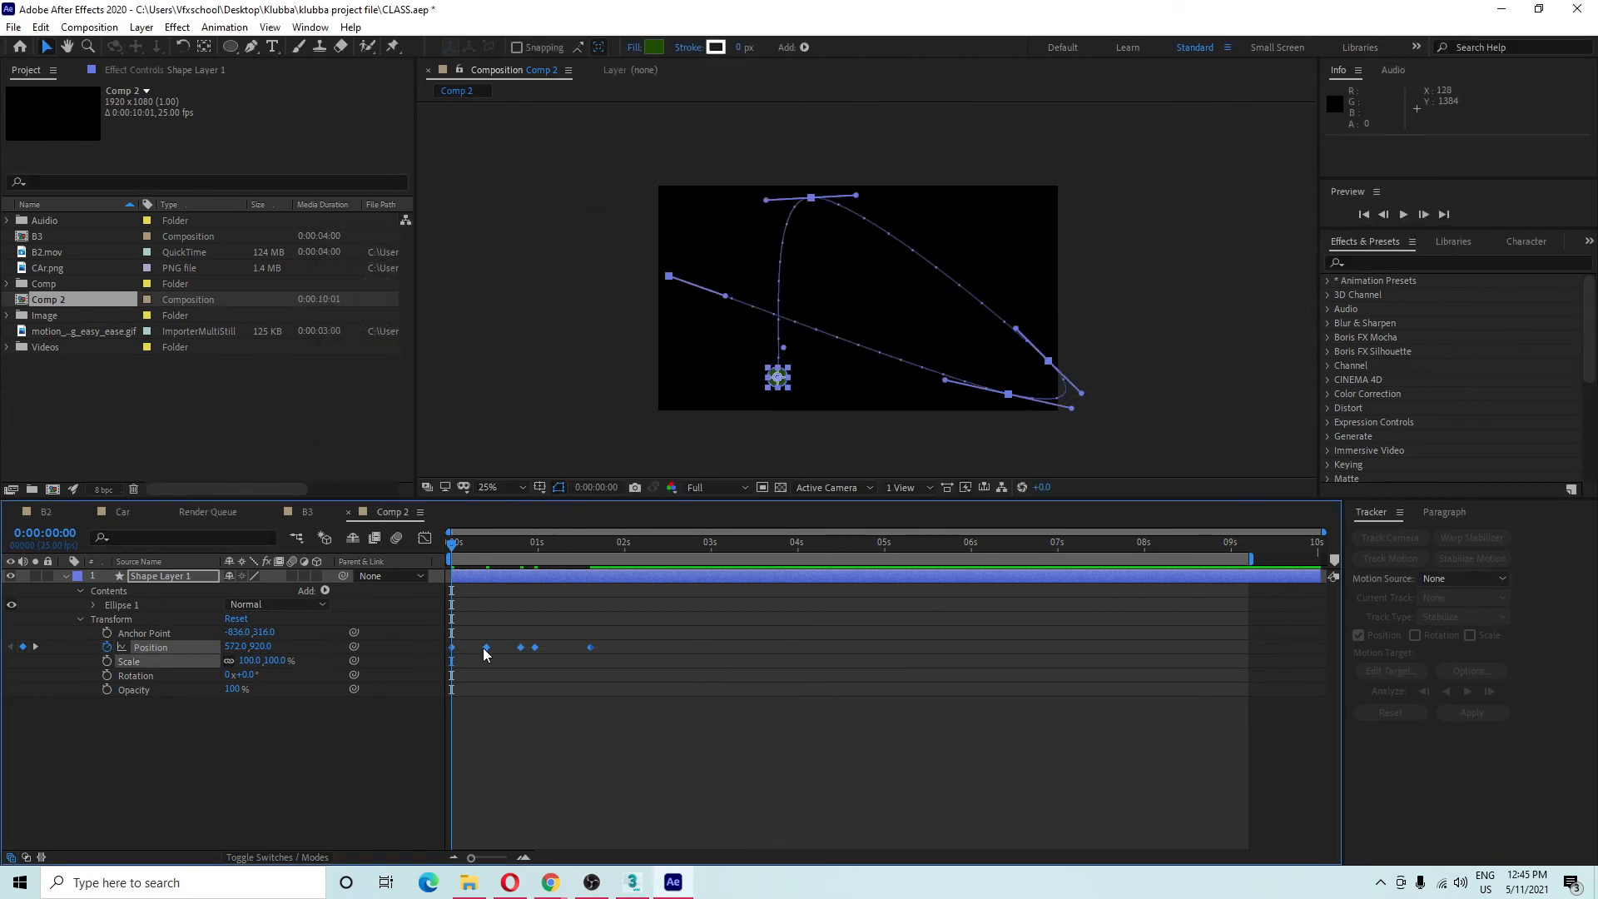
right_click(486, 649)
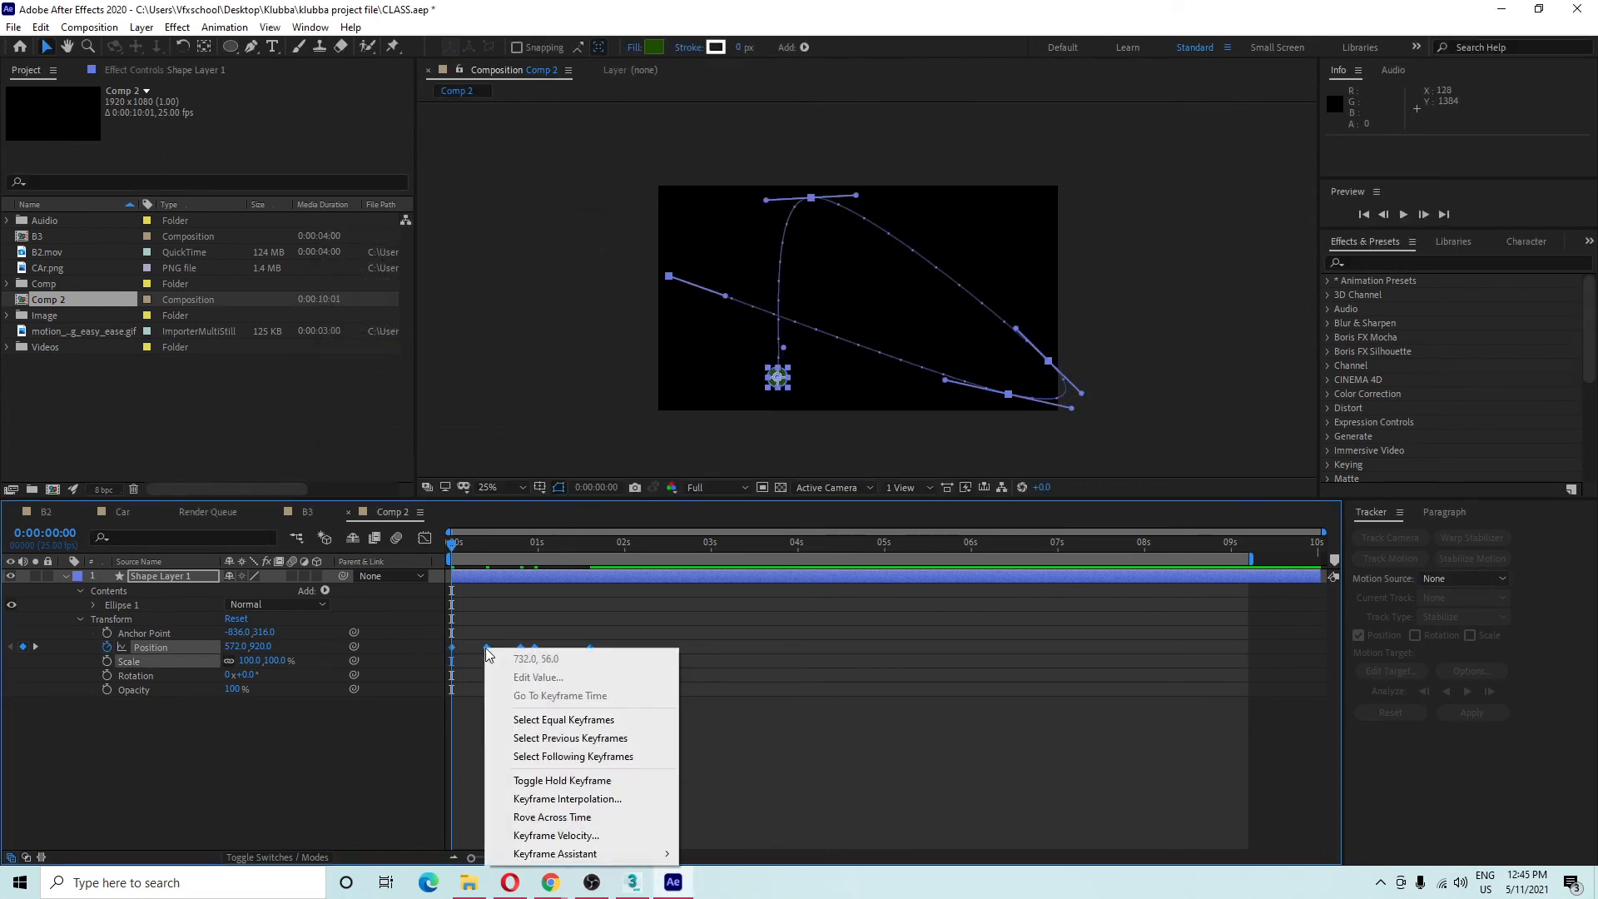
left_click(595, 800)
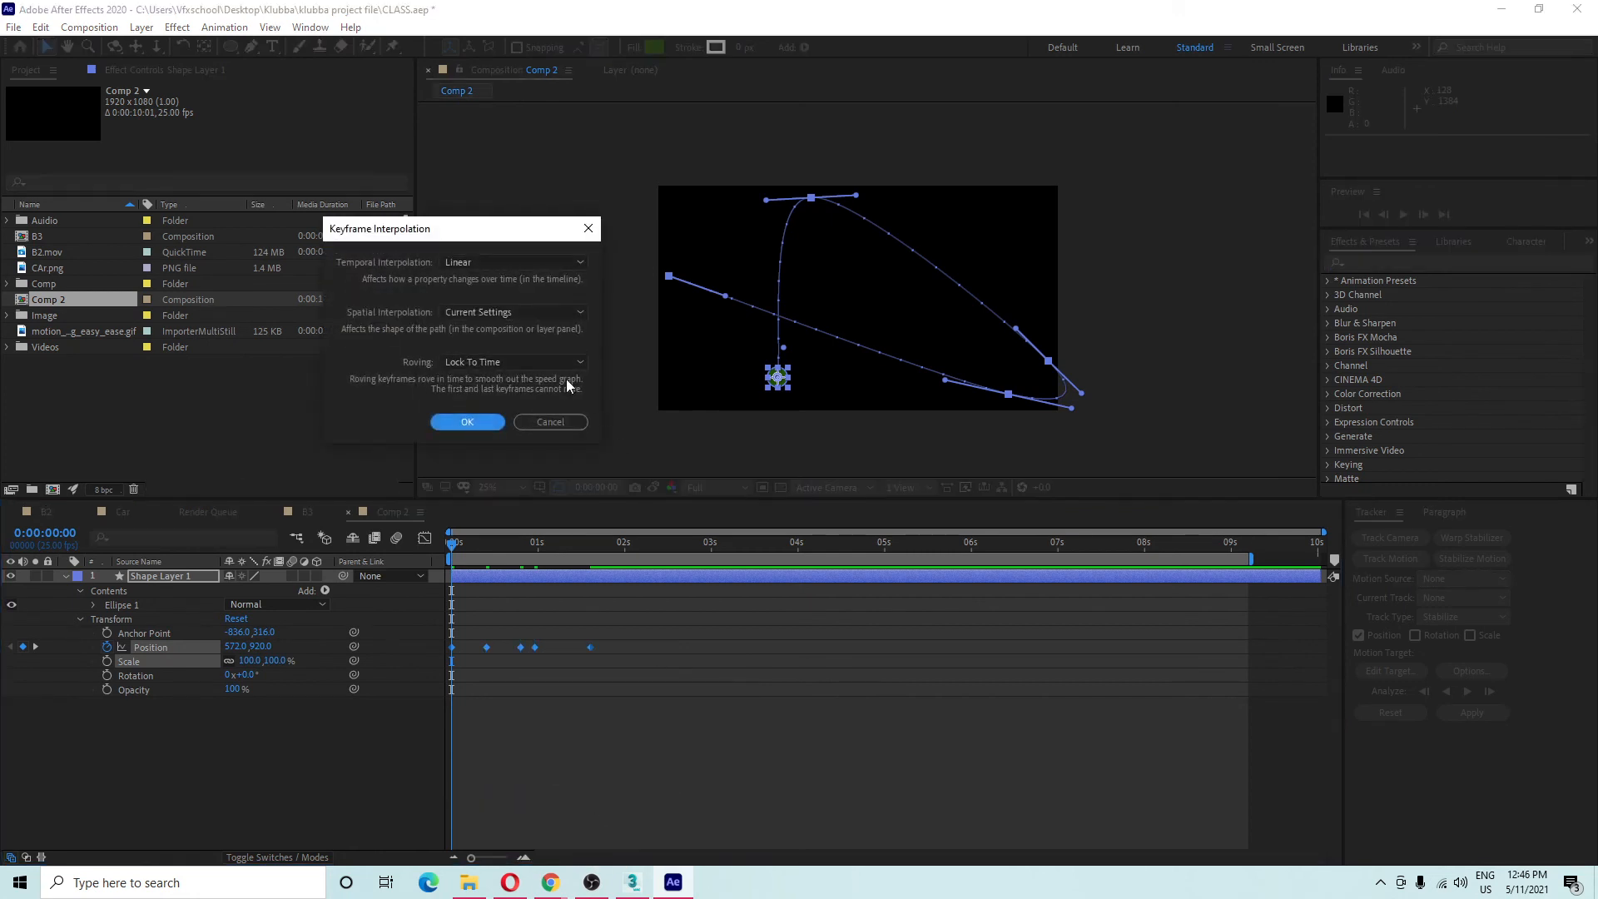
left_click(511, 313)
left_click(468, 357)
left_click(466, 422)
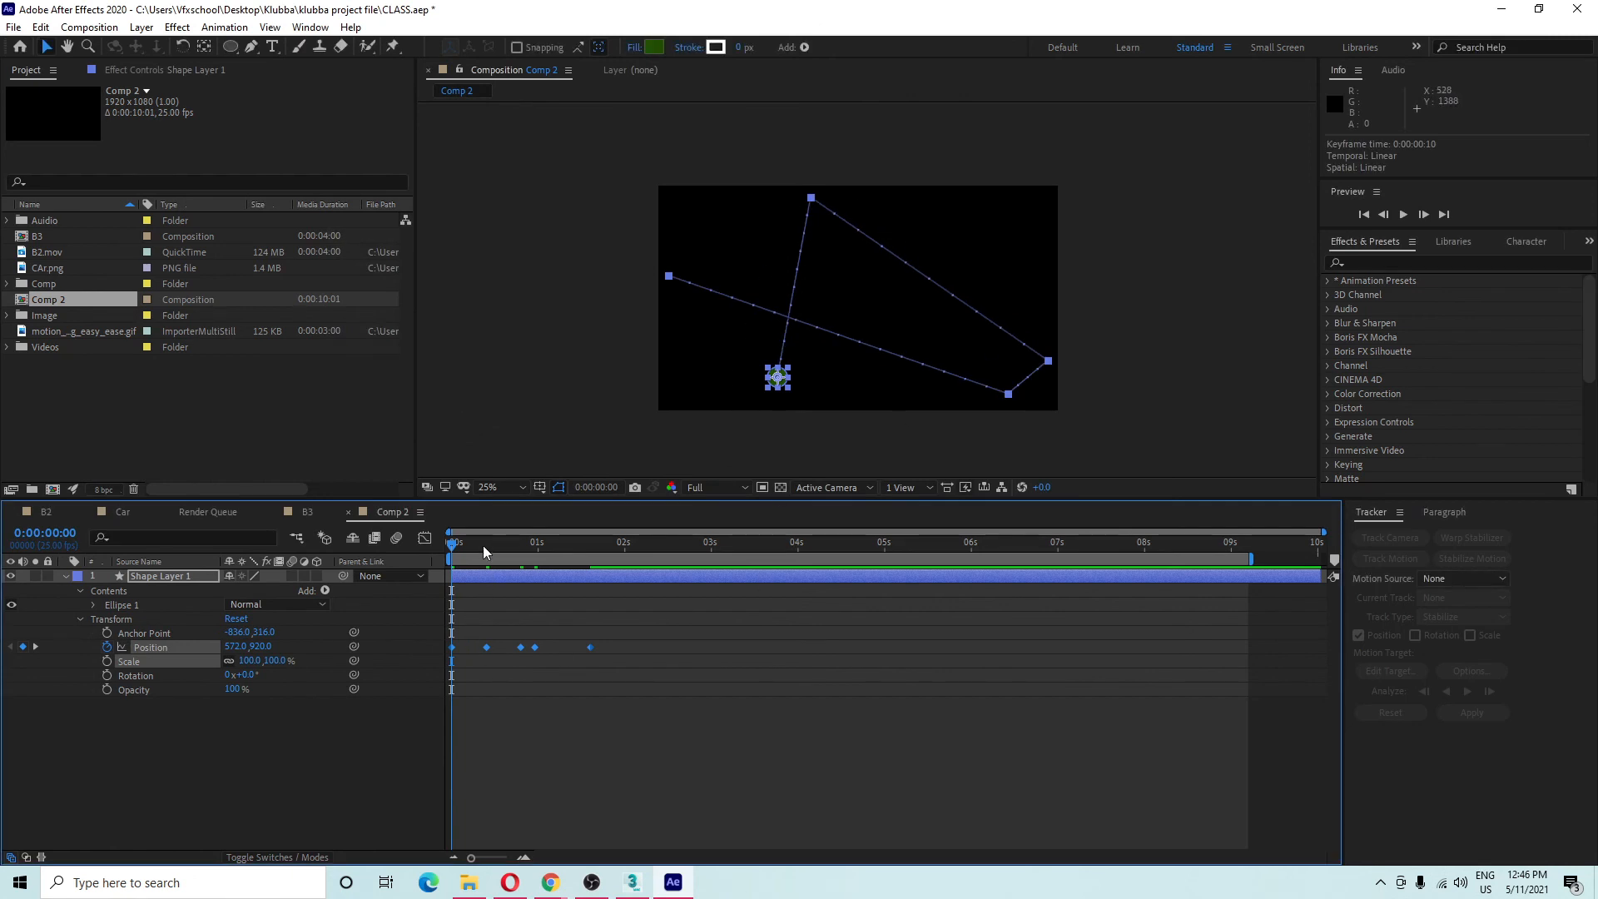
Preview, then drag the ellipse above the frame's top-left to add a new Position keyframe.
key("space")
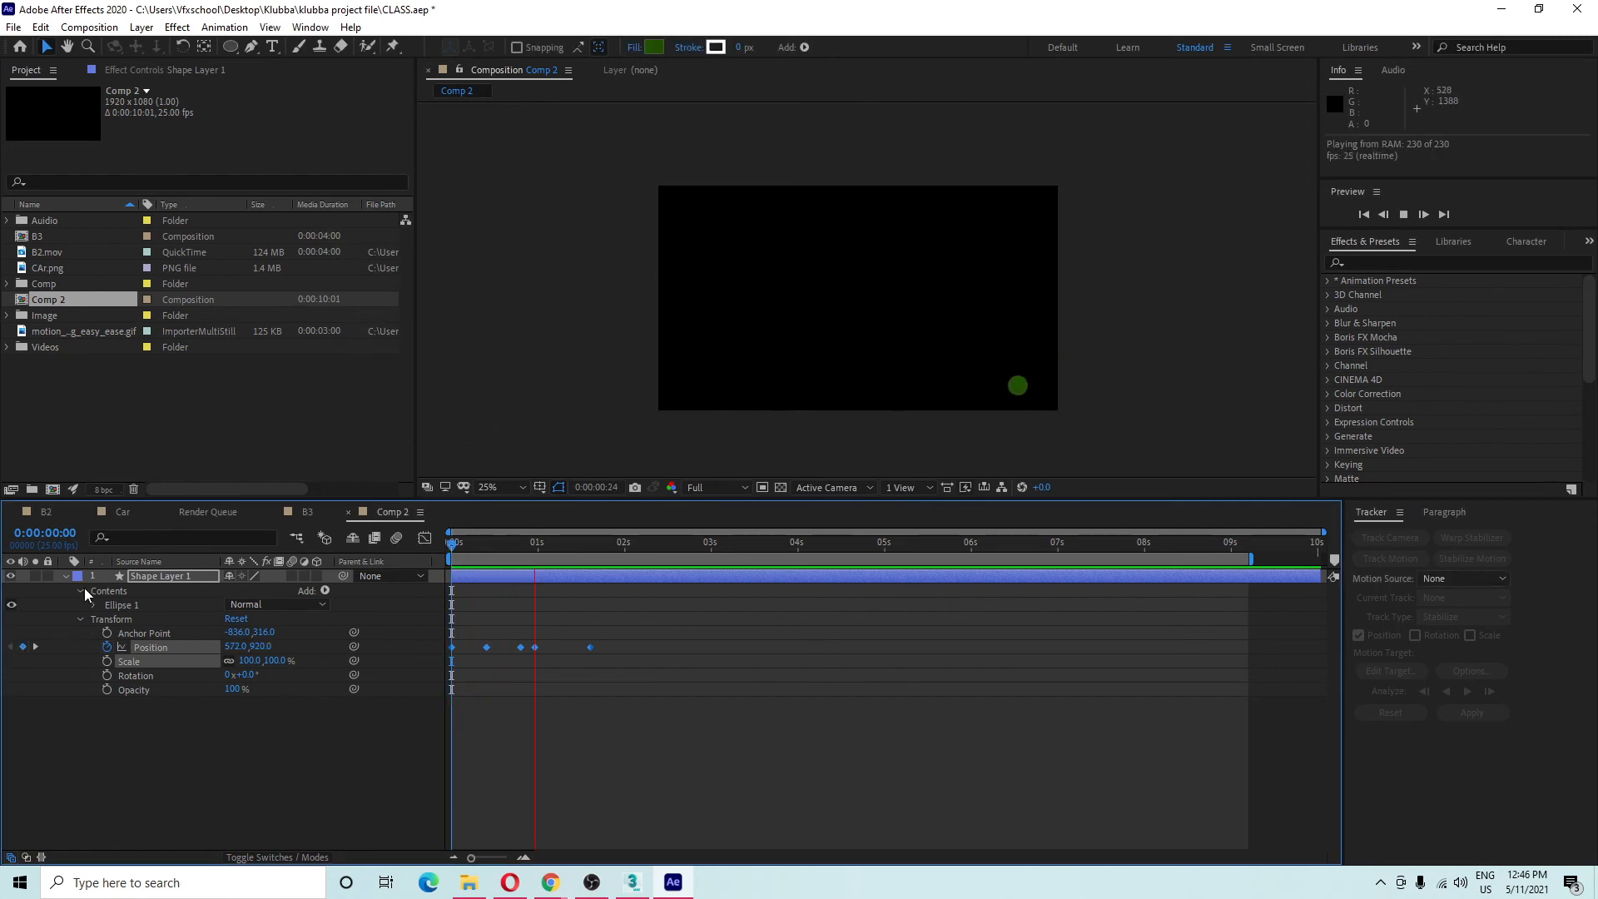
key("space")
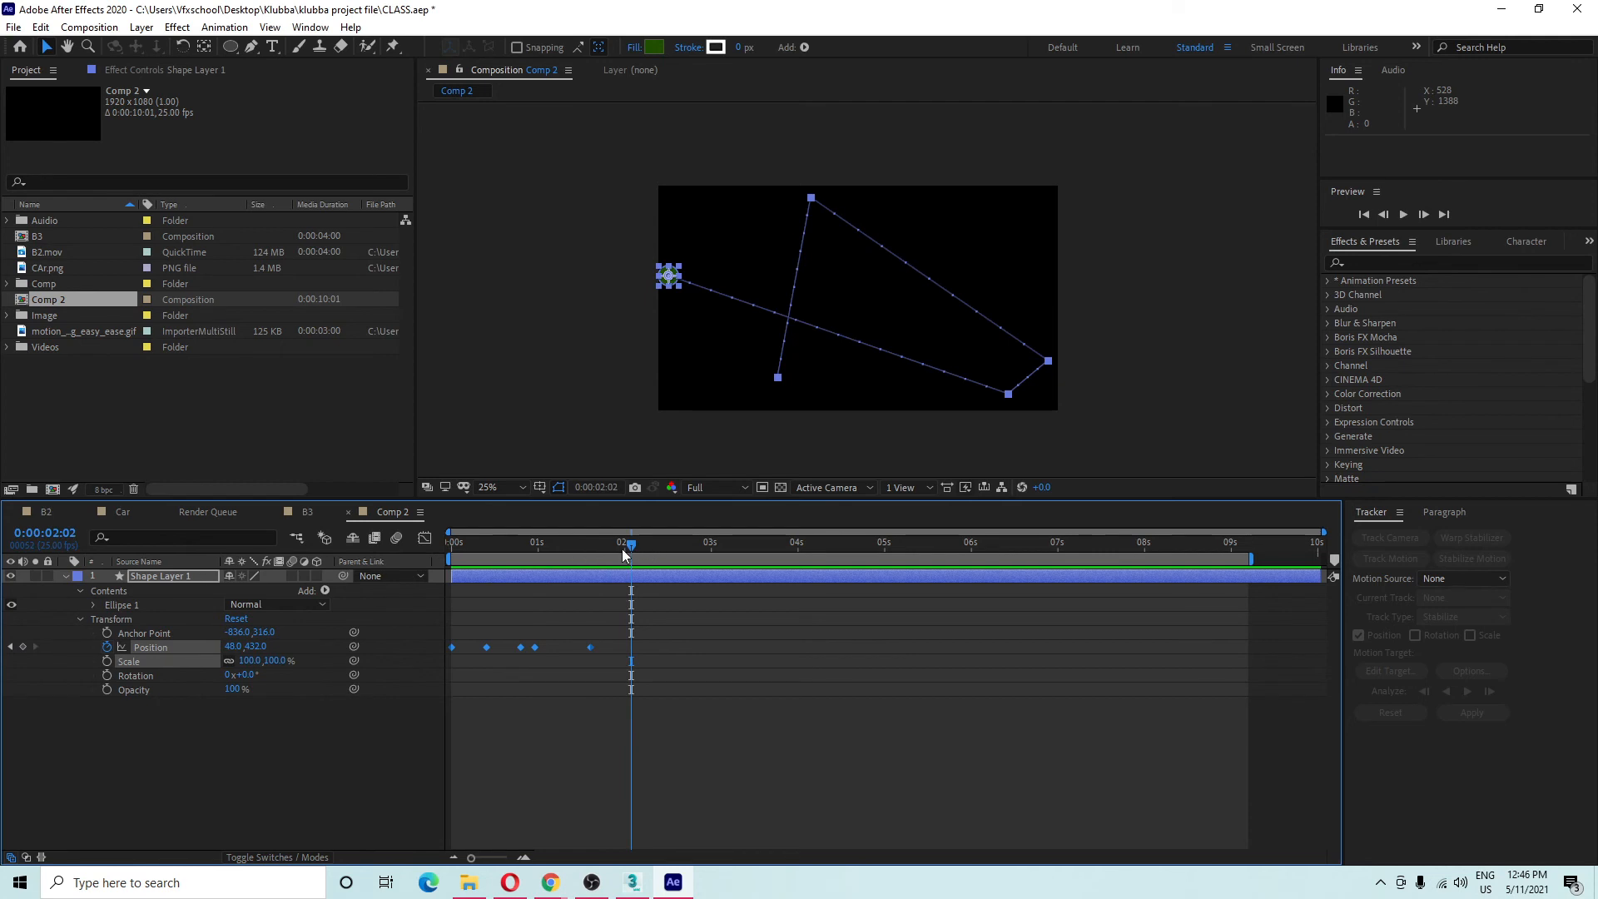
mouse_move(623, 555)
left_mouse_down()
mouse_move(532, 563)
mouse_move(626, 563)
left_mouse_up()
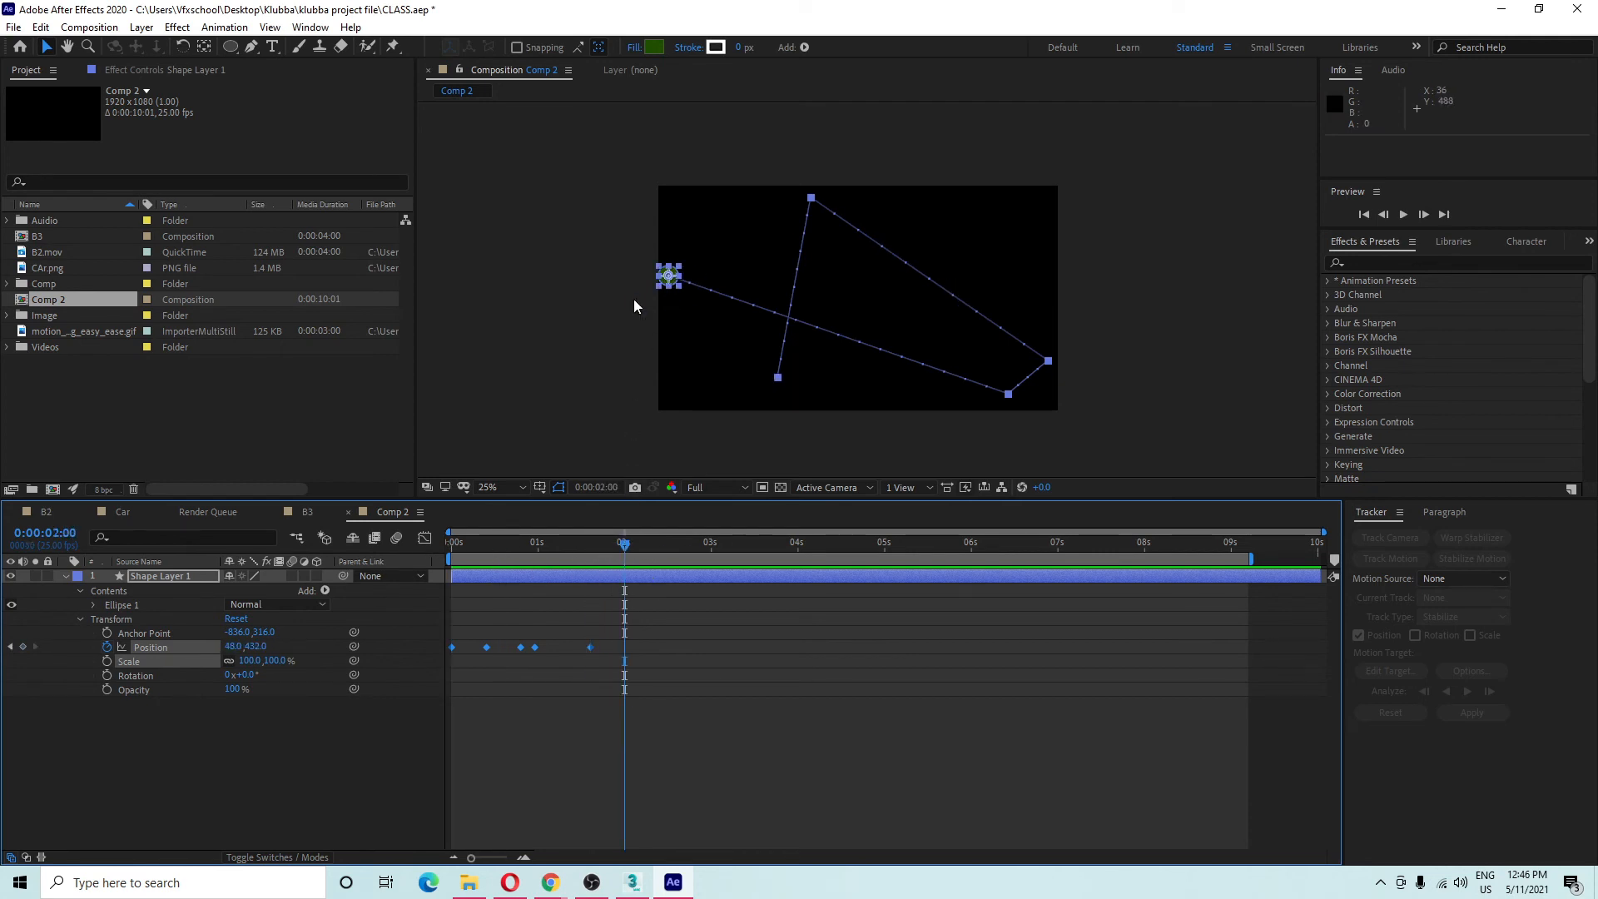
left_click(656, 285)
left_click_drag(668, 276, 761, 171)
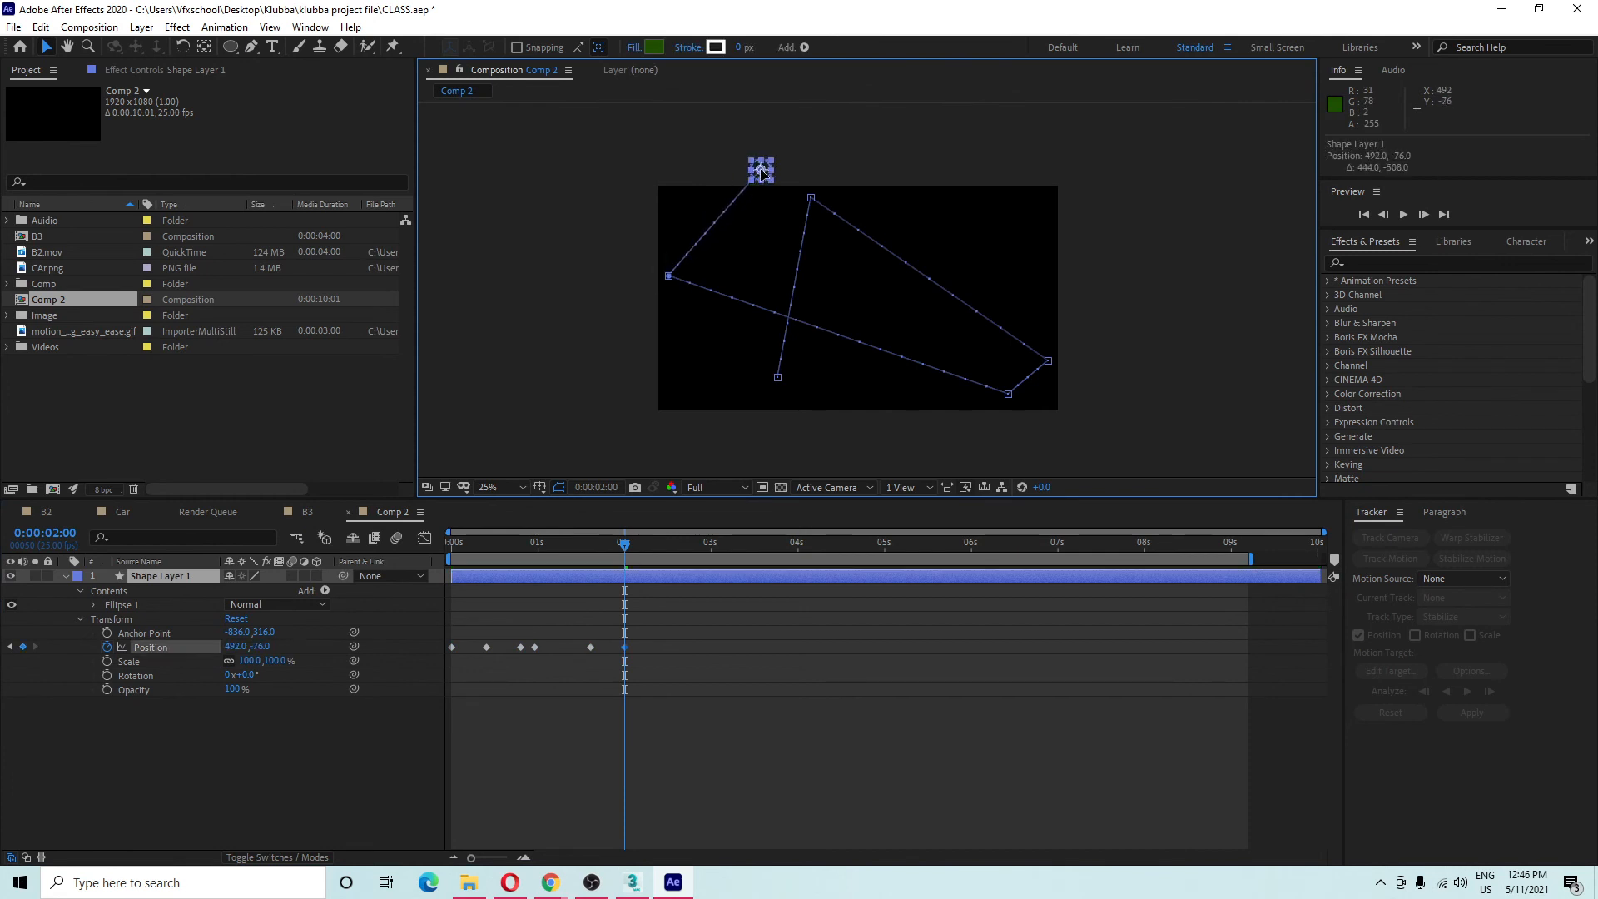
Return to the start and preview the straight-segment motion, scrubbing to watch the ellipse.
left_click(2, 741)
key("Home")
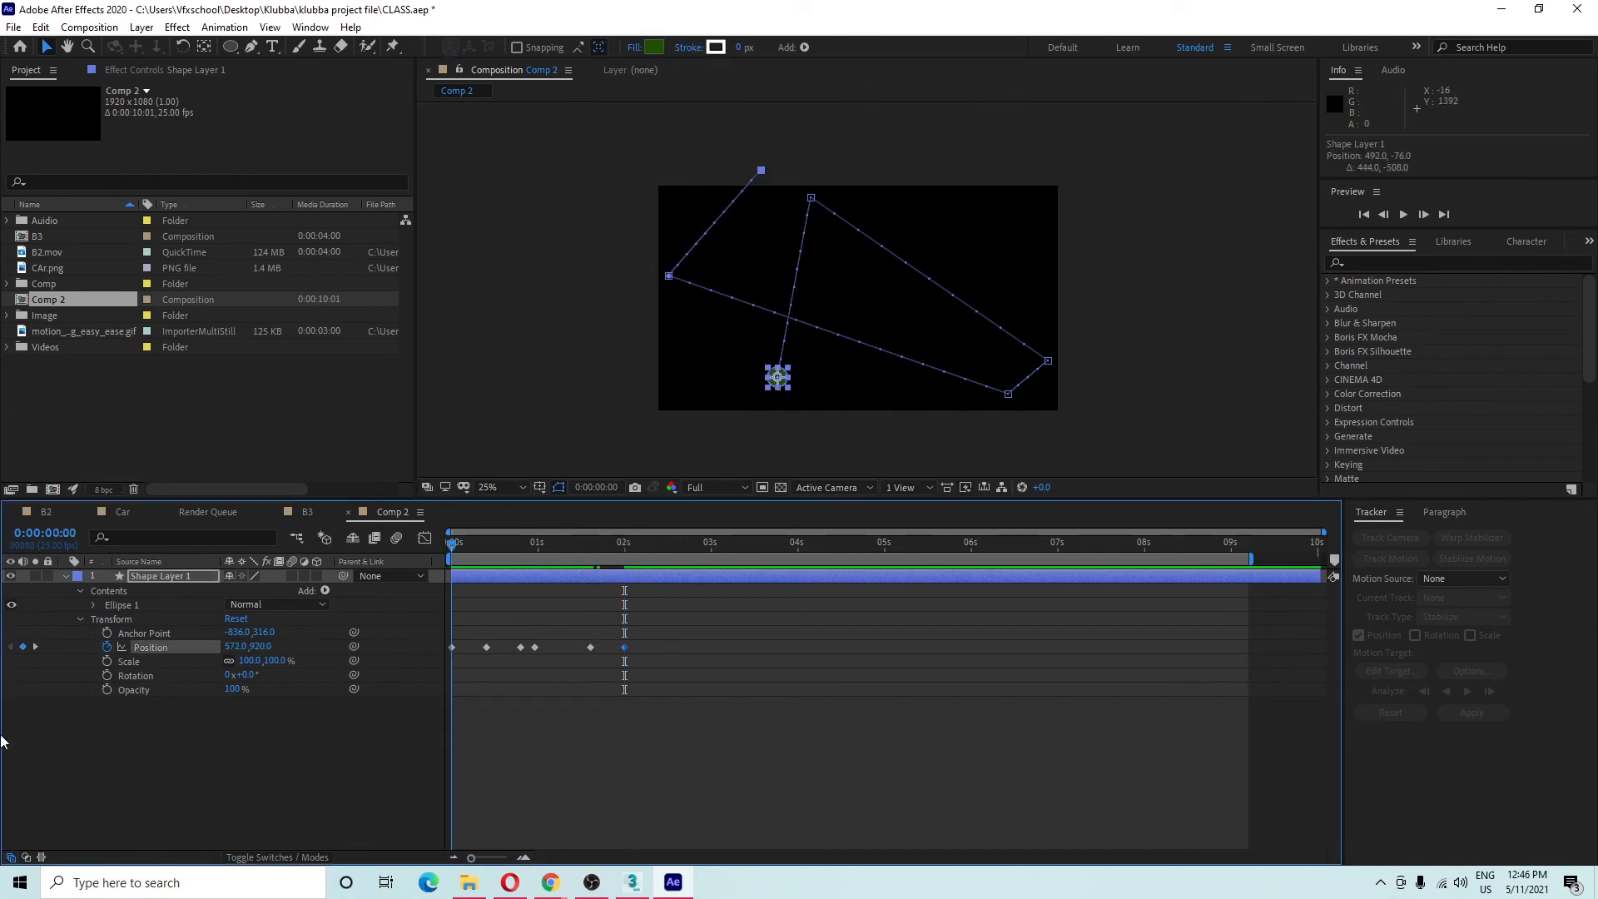
left_click(331, 799)
key("space")
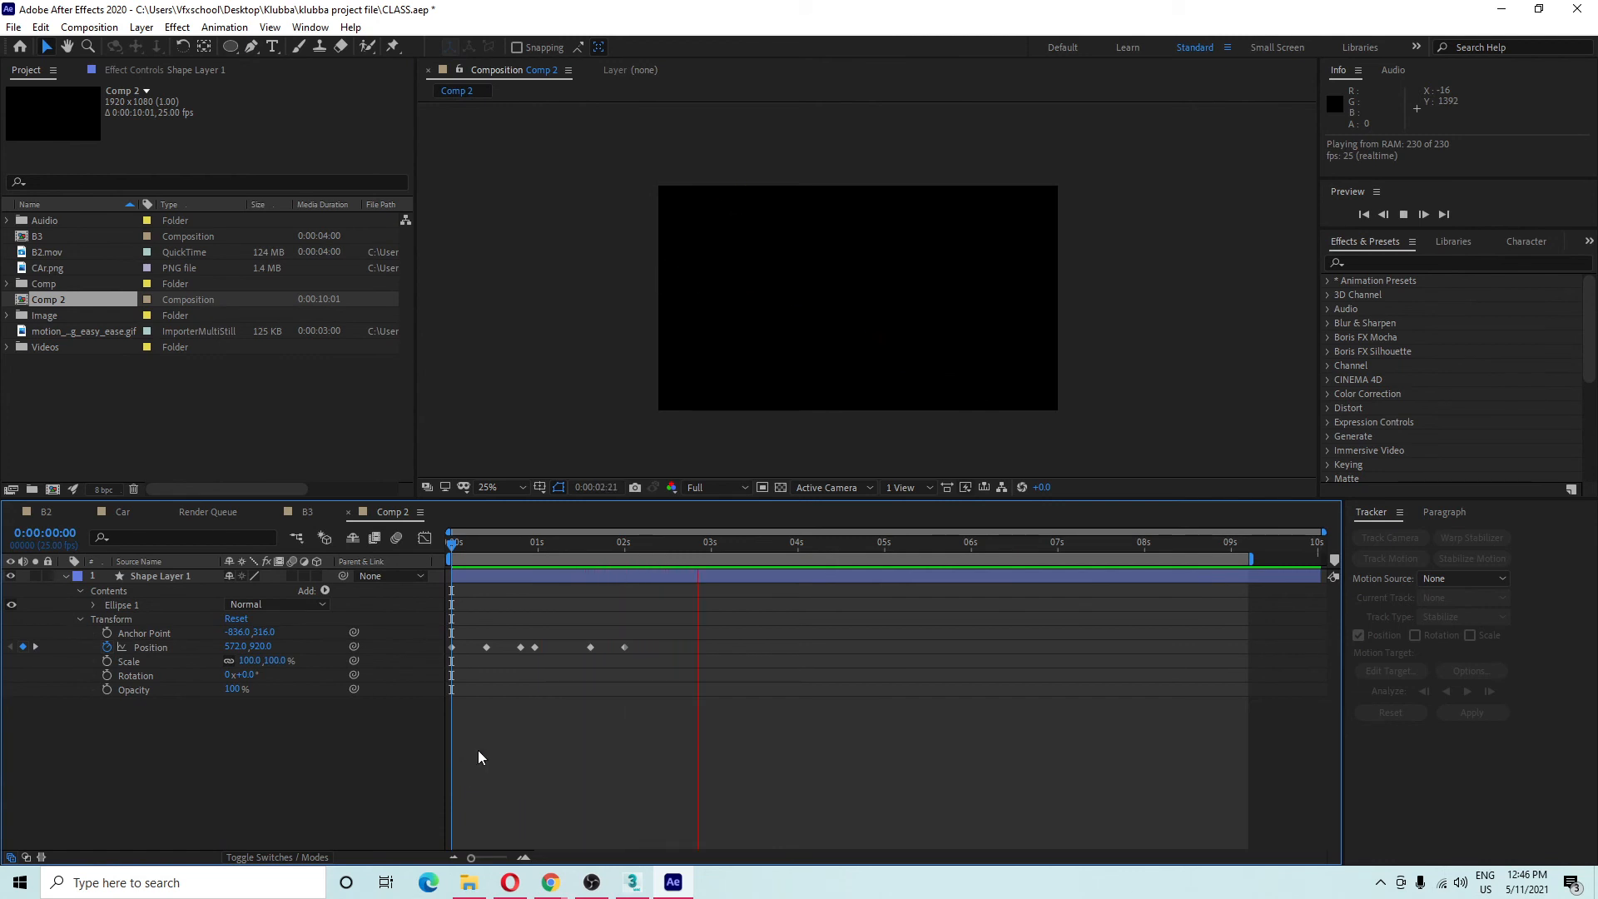
key("space")
left_click_drag(552, 546, 3, 752)
key("space")
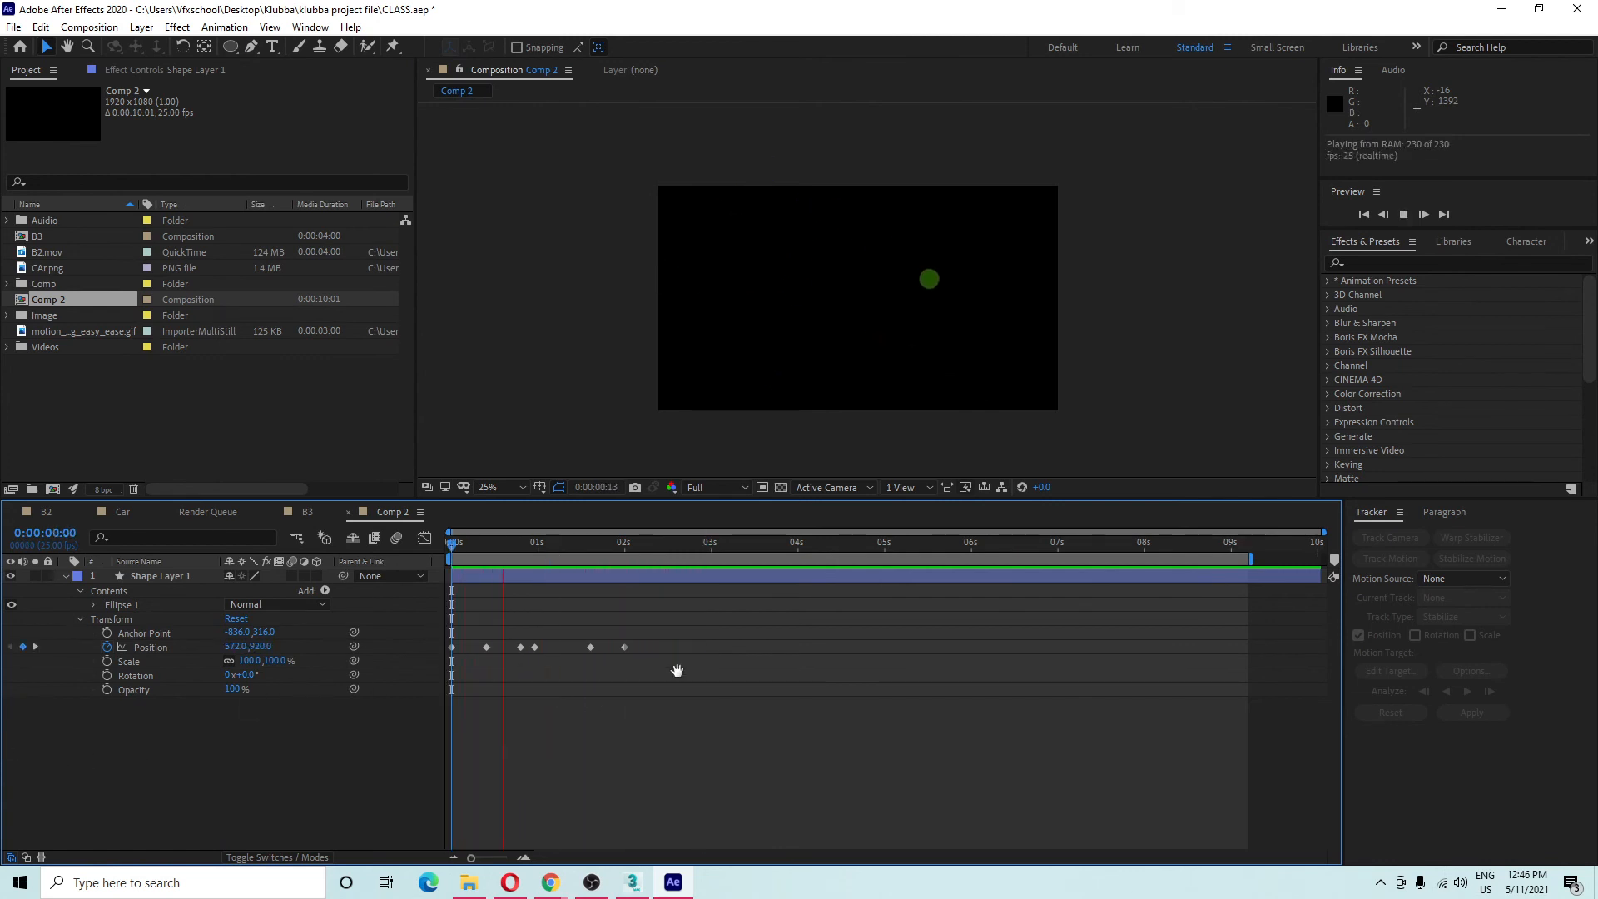
key("space")
left_click_drag(677, 618, 434, 652)
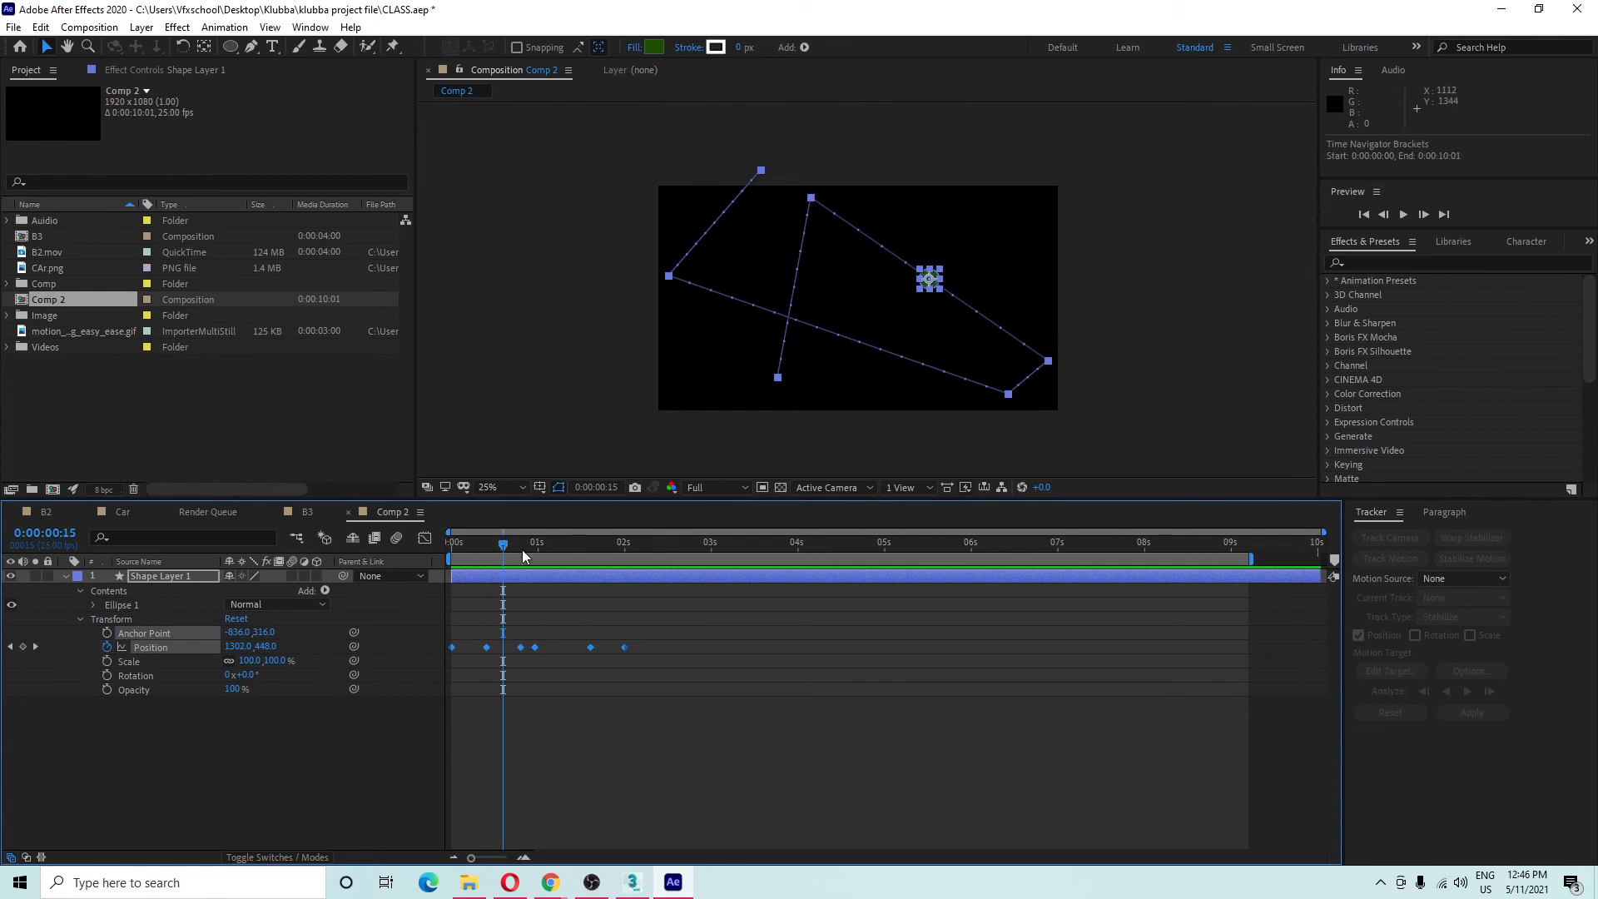
left_click_drag(503, 541, 489, 581)
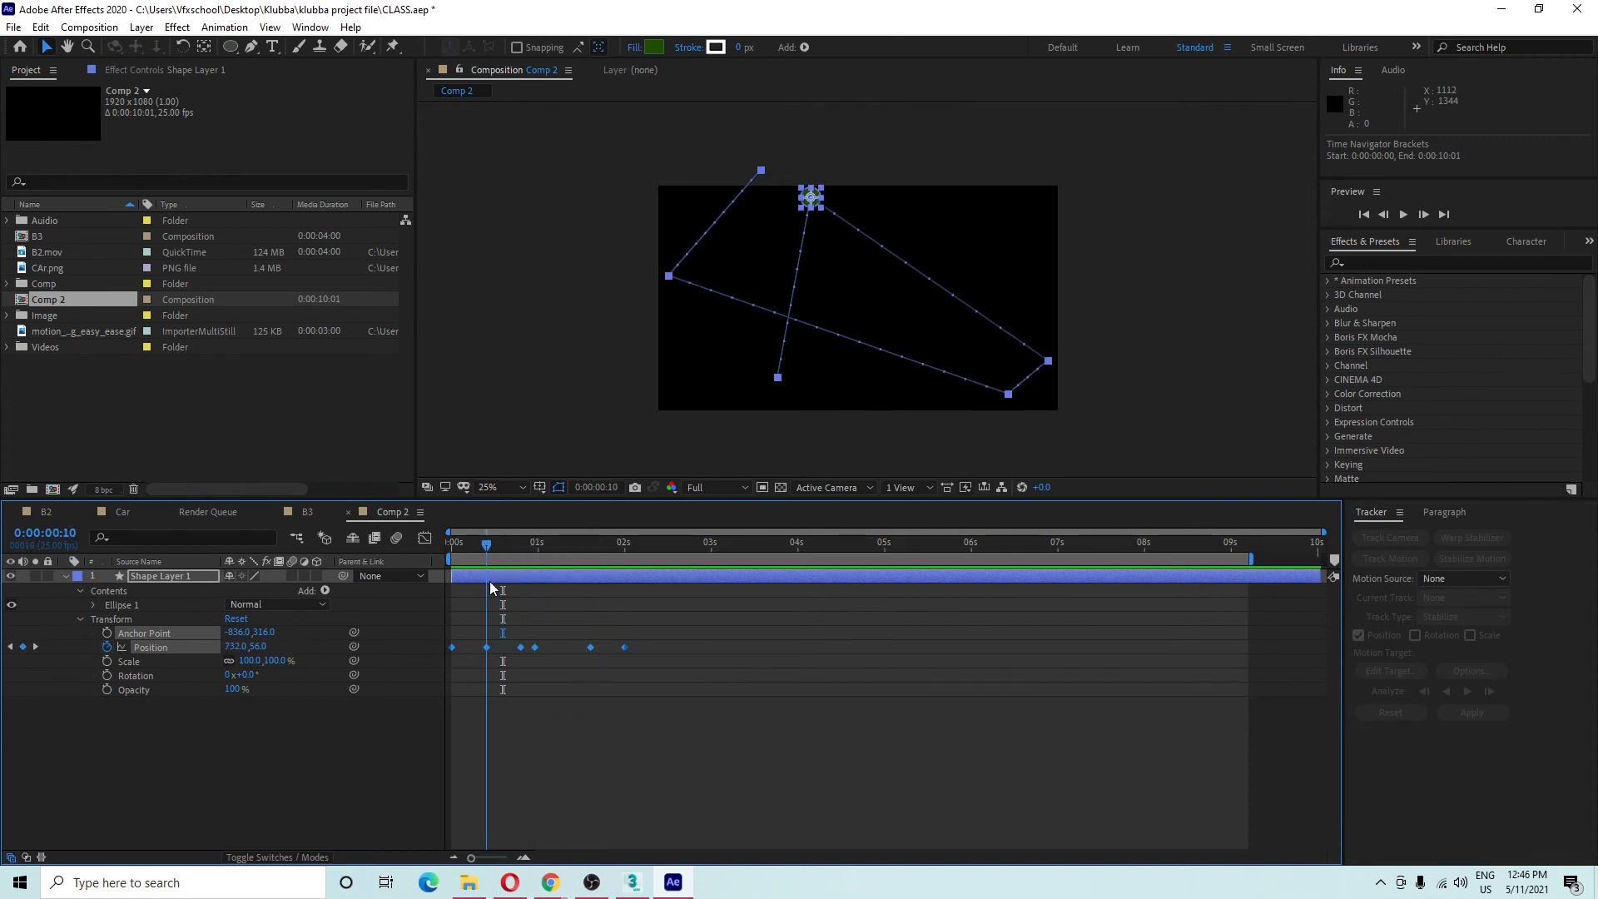
Set the 0:00:00:10 keyframe's spatial interpolation to Continuous Bezier.
left_click(849, 215)
left_click(486, 647)
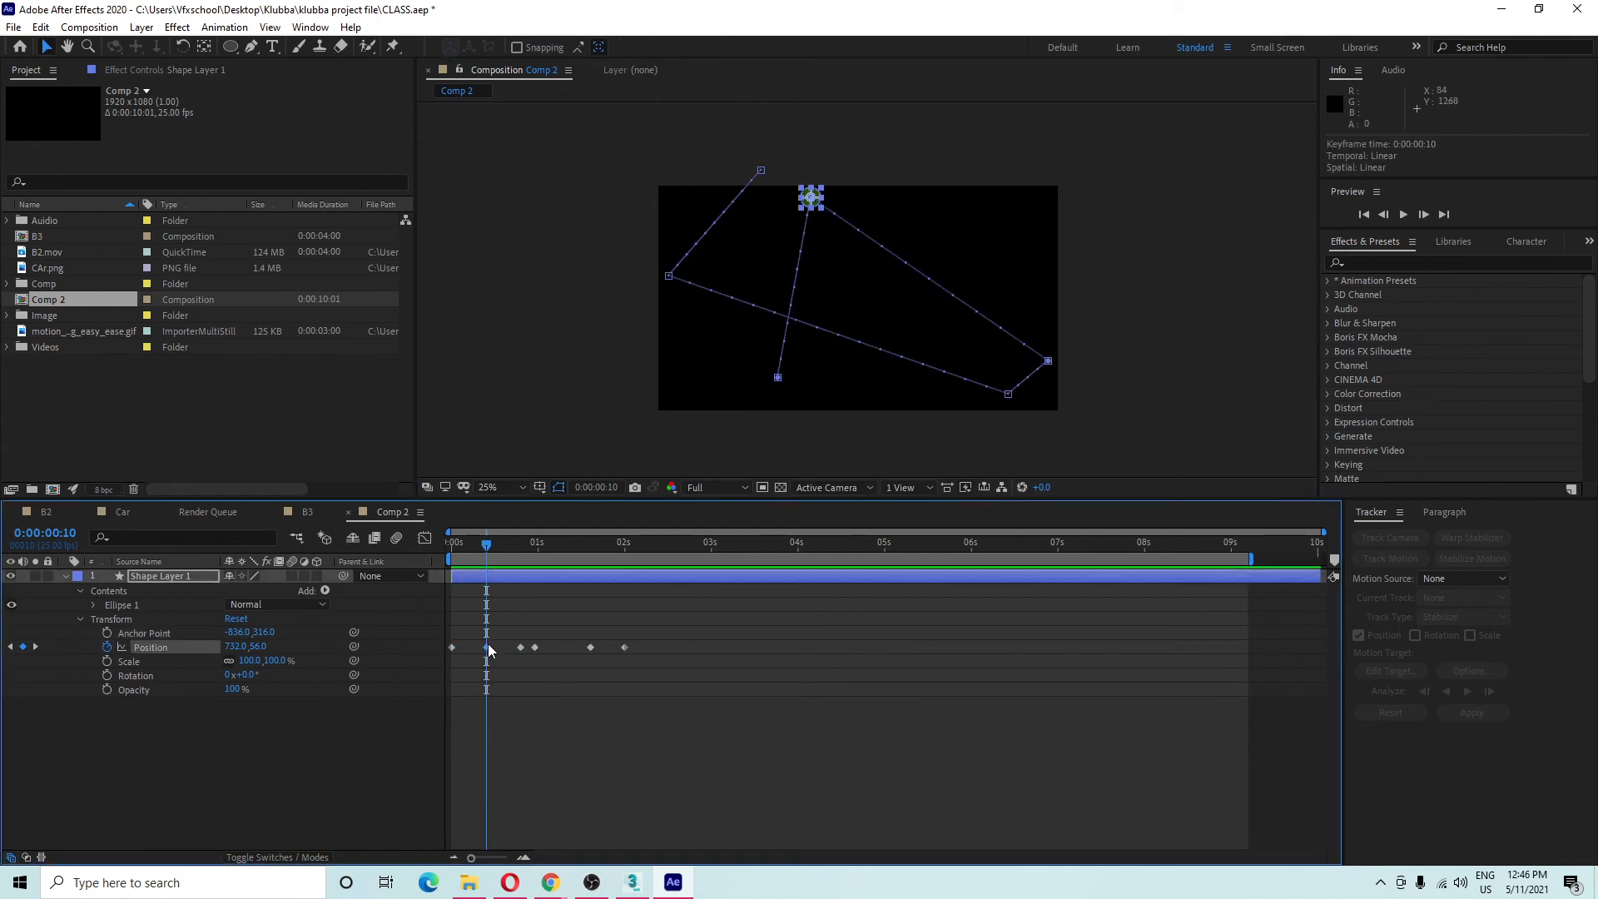
right_click(487, 647)
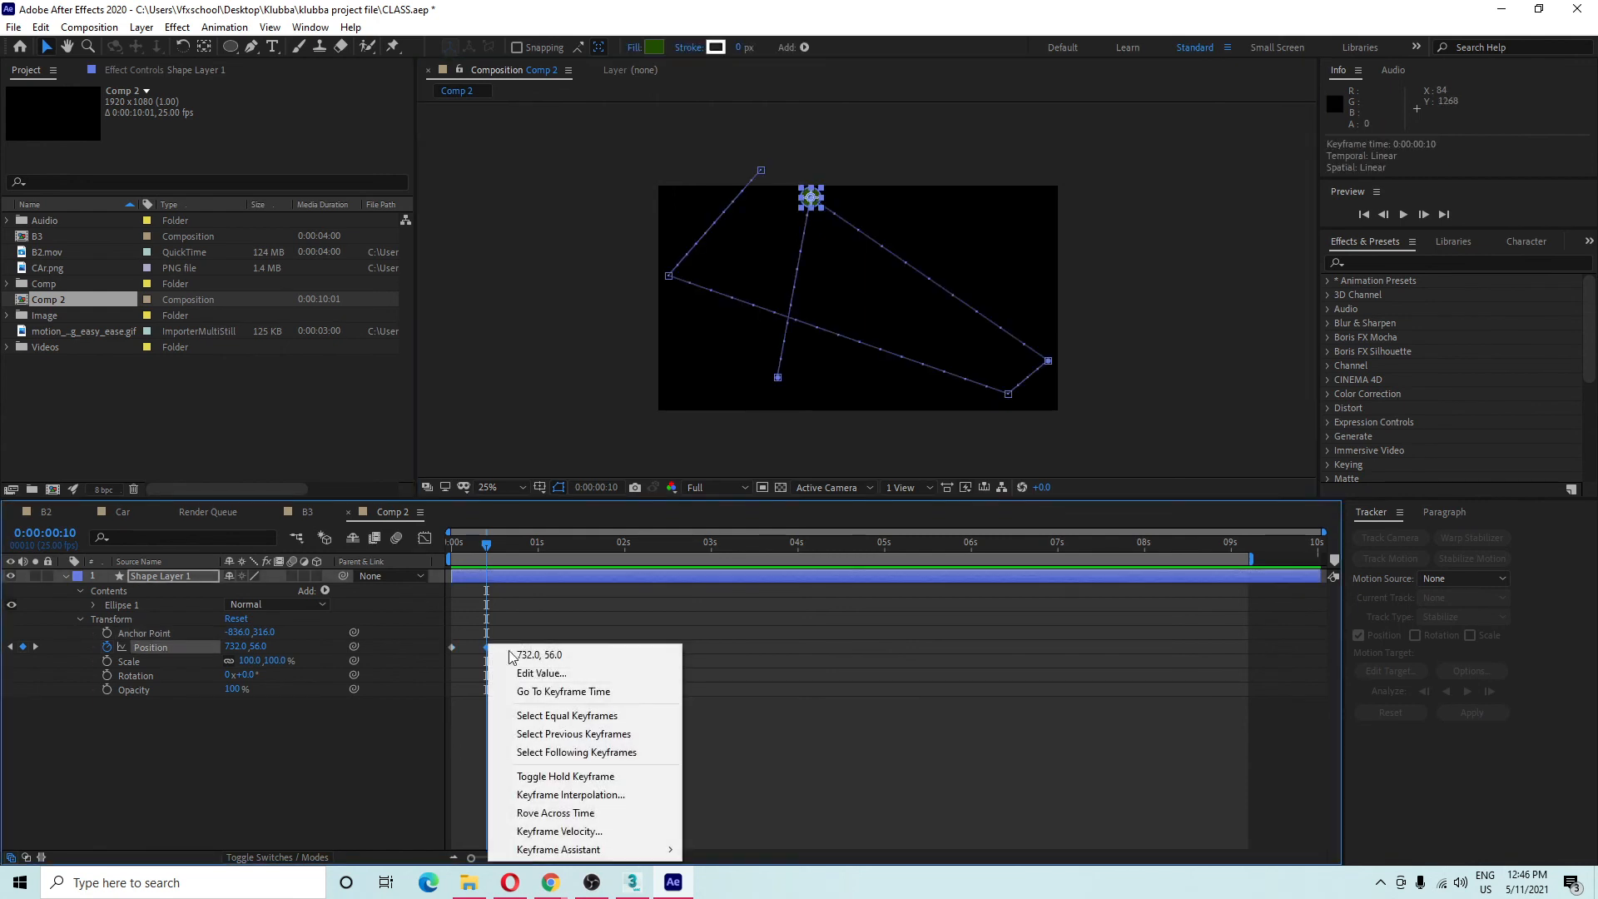
left_click(634, 795)
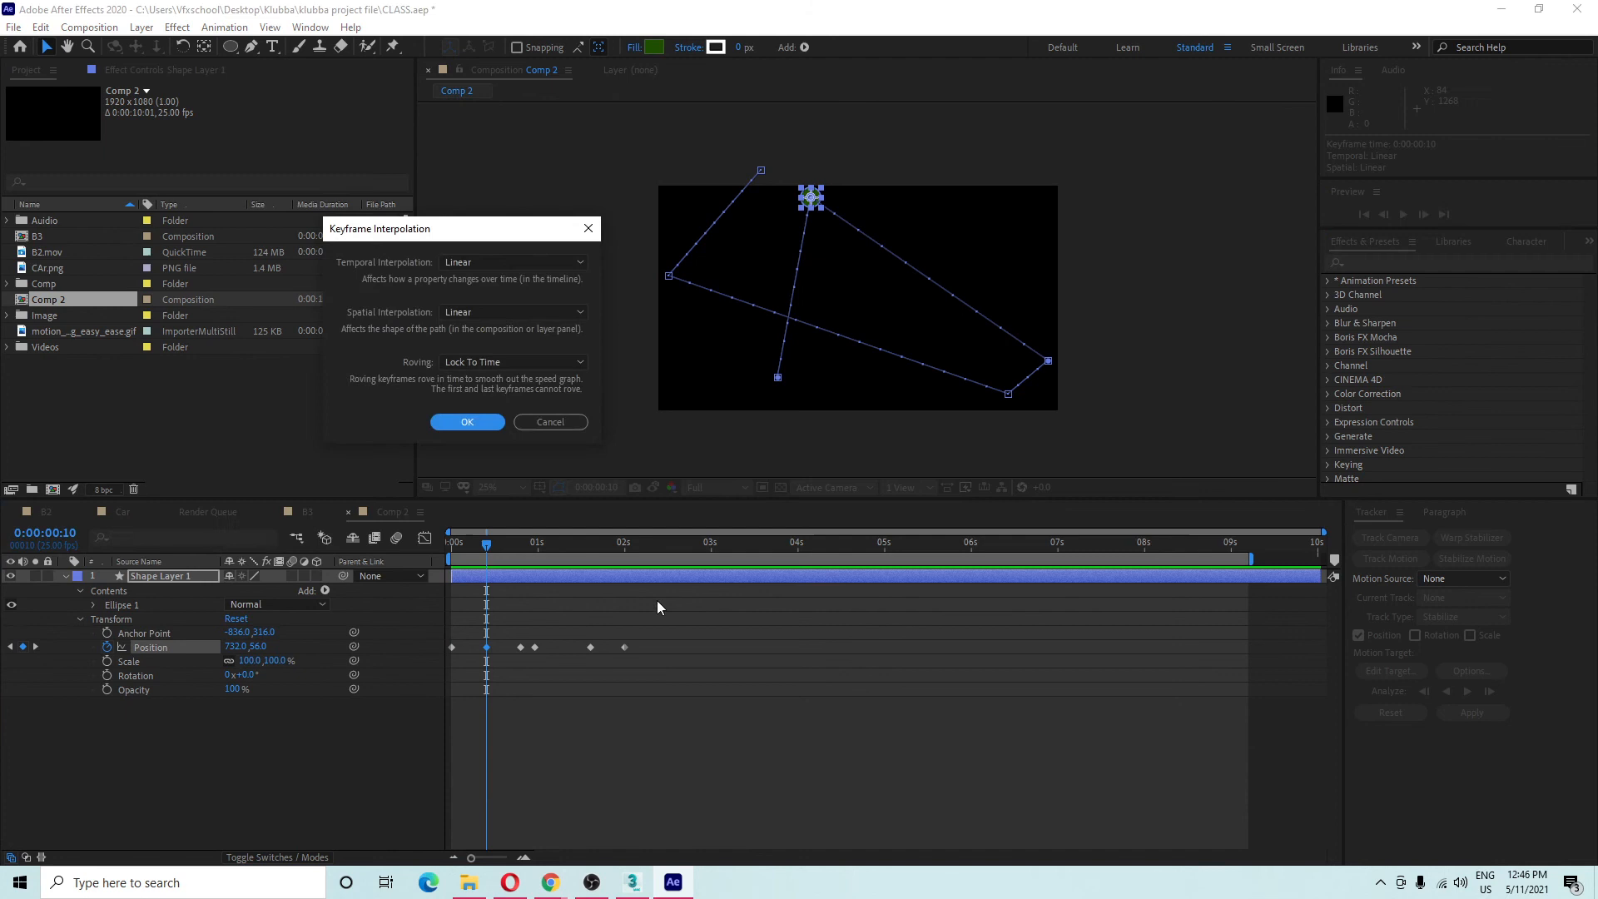
left_click(494, 313)
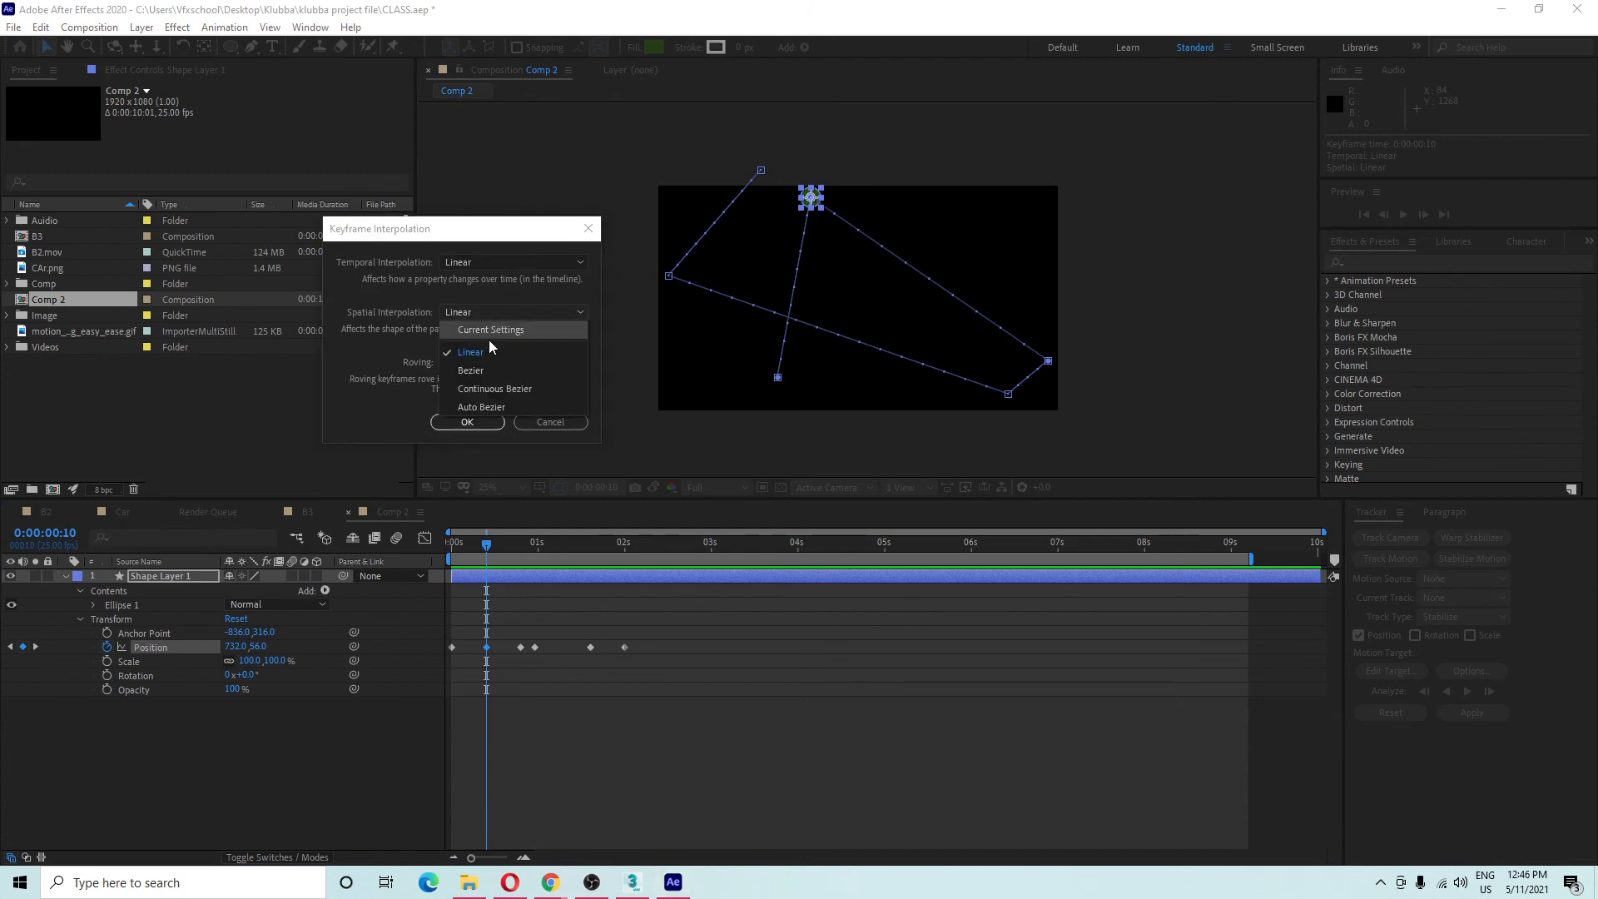
left_click(494, 389)
left_click(463, 417)
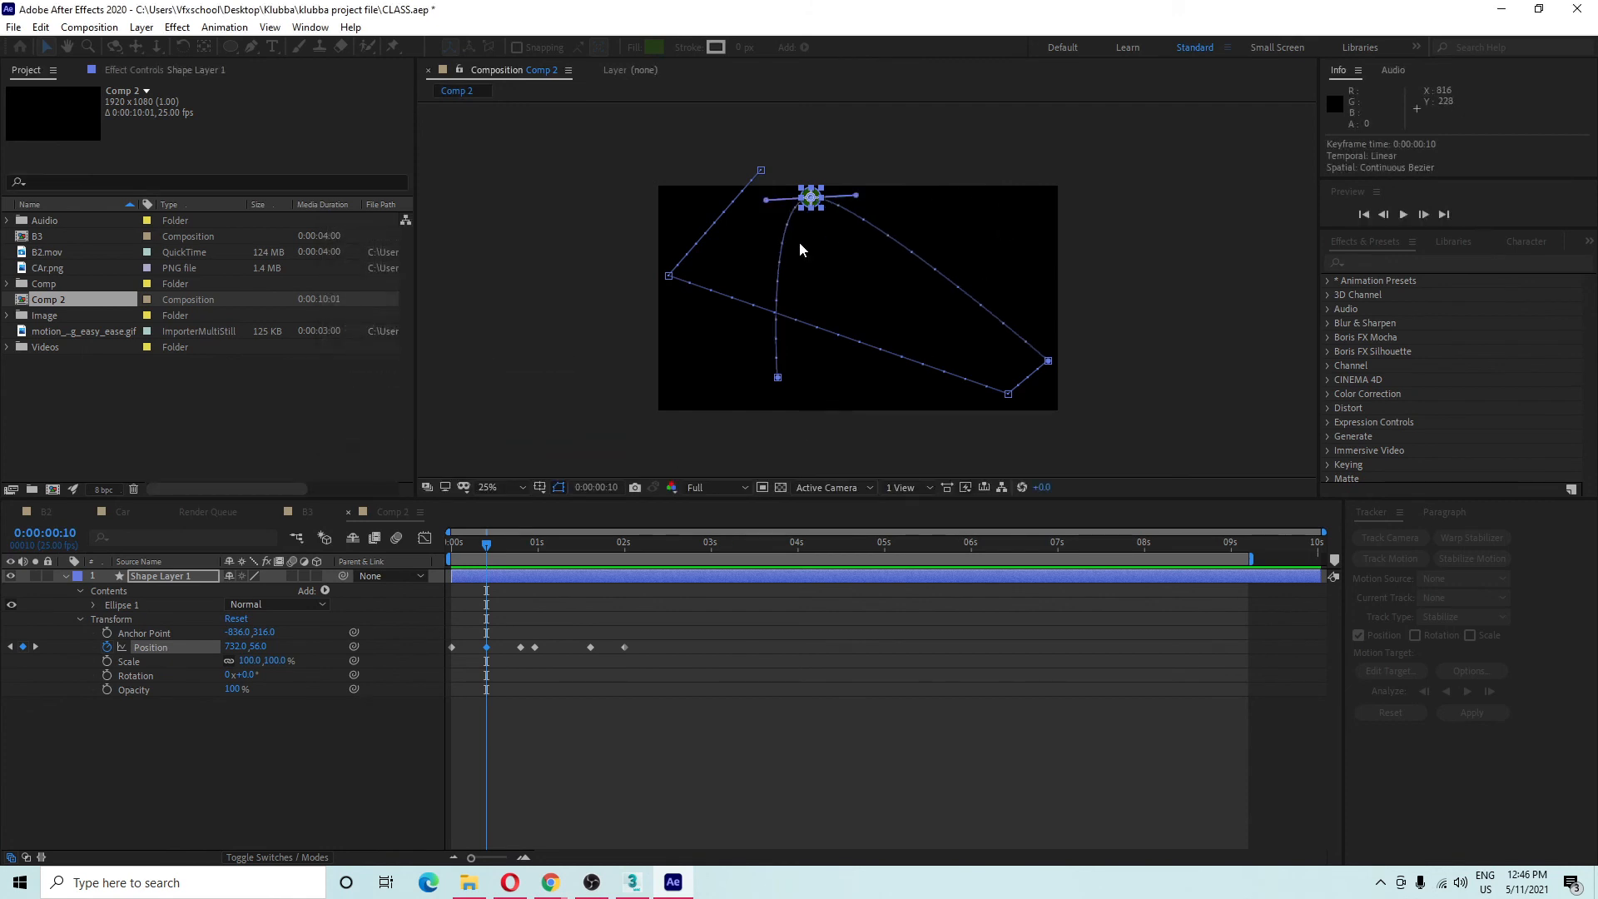
Reshape the curve at that keyframe by dragging its incoming and outgoing Bezier handles.
left_click_drag(865, 168, 794, 300)
left_click_drag(646, 308, 631, 343)
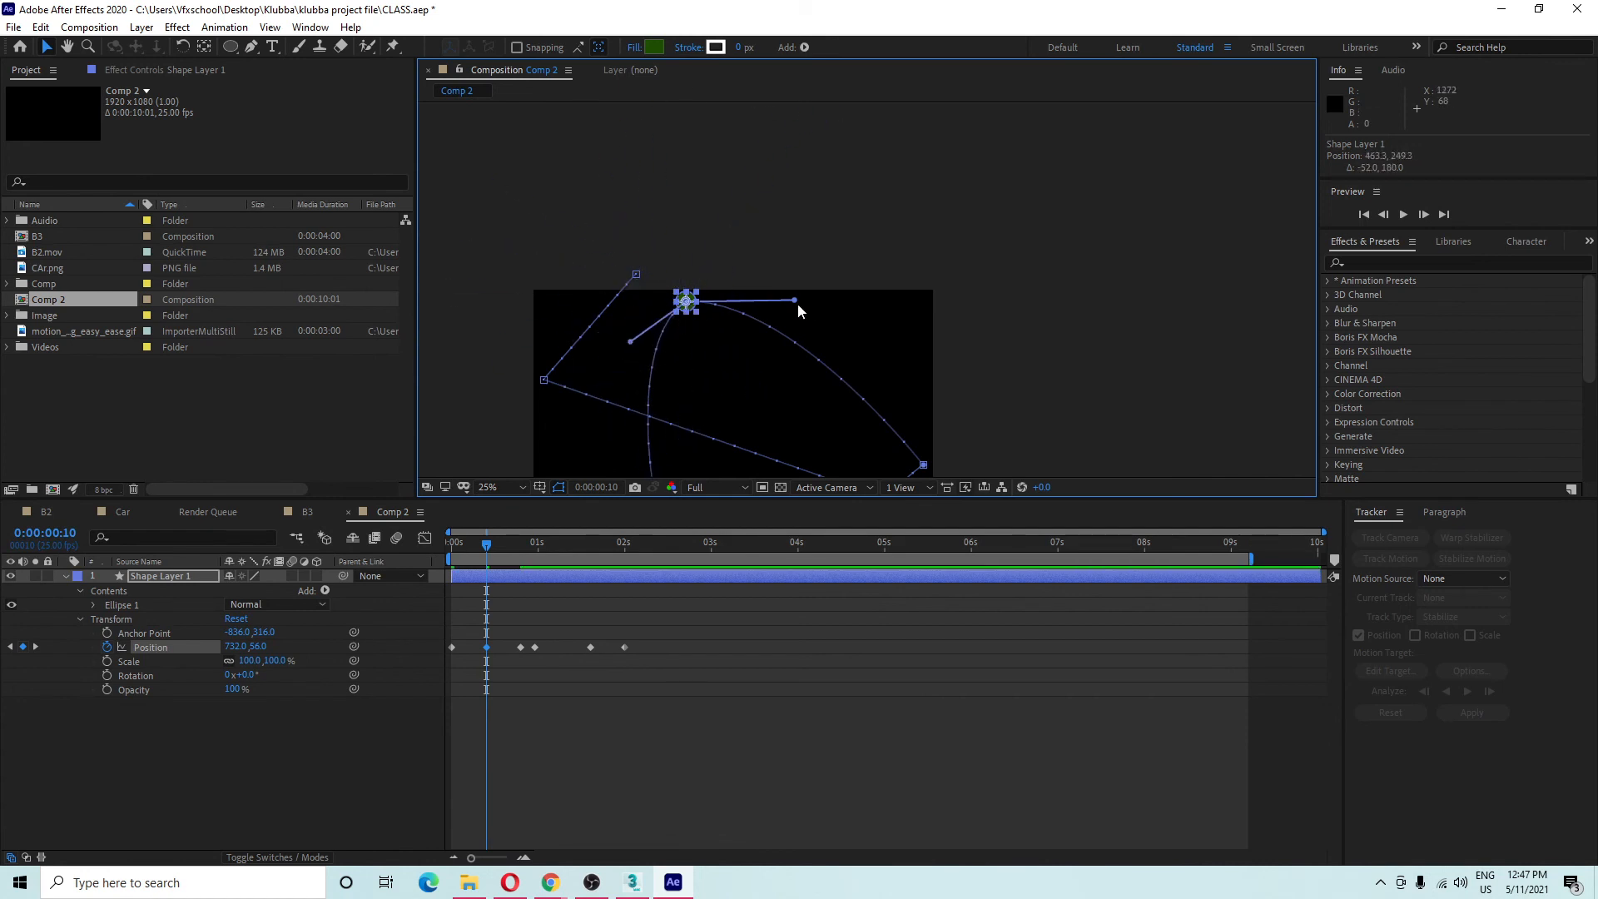
left_click_drag(796, 301, 770, 303)
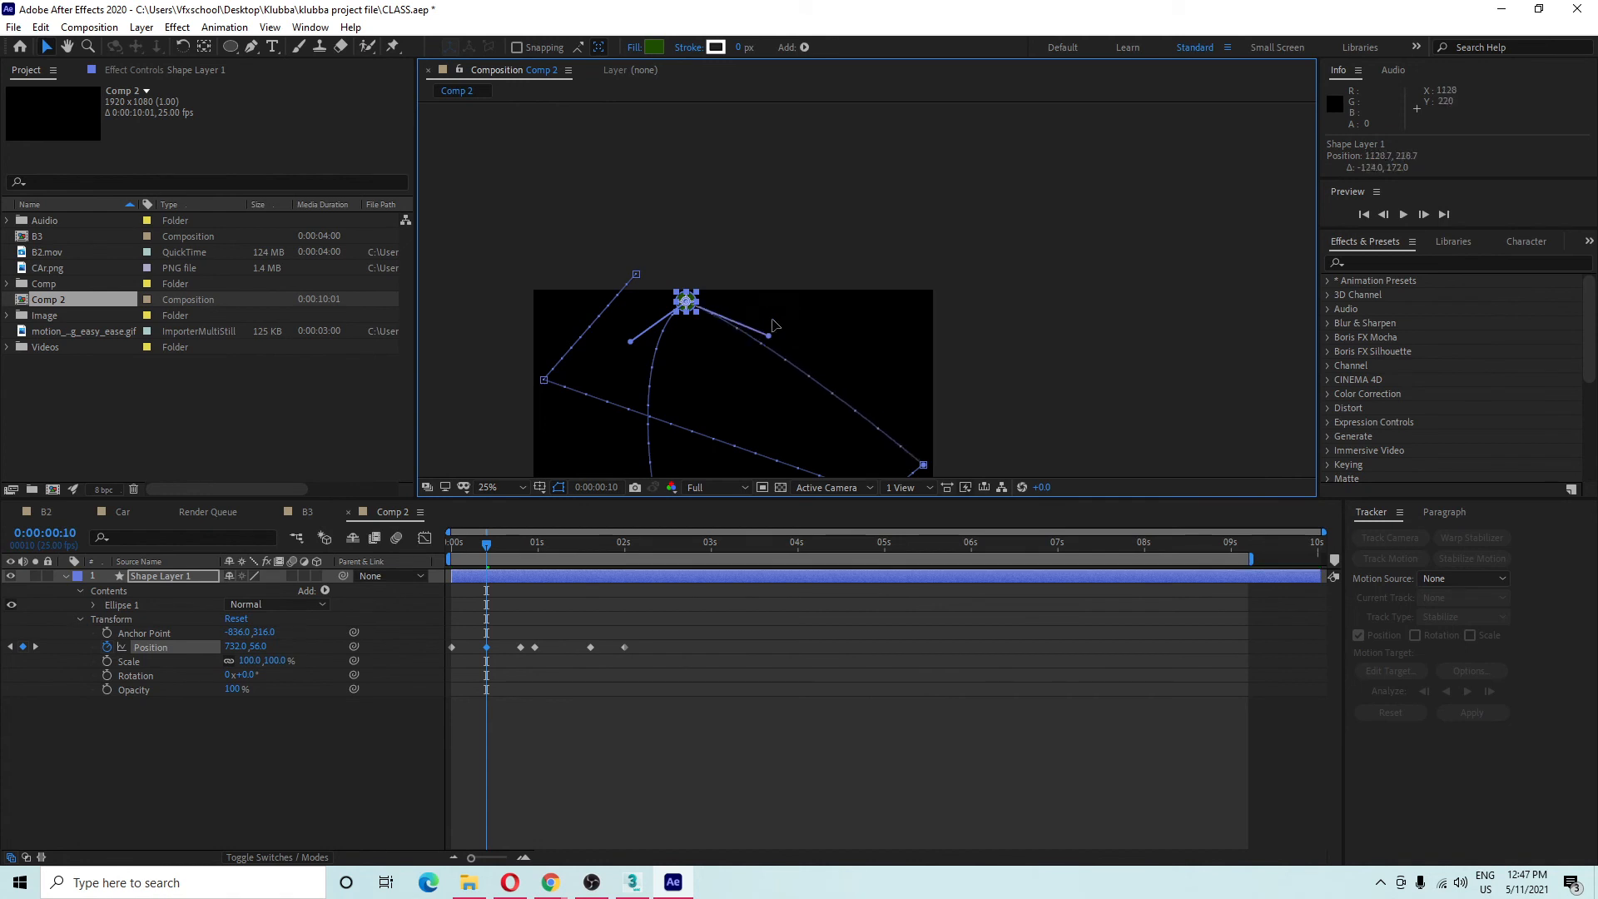
right_click(687, 303)
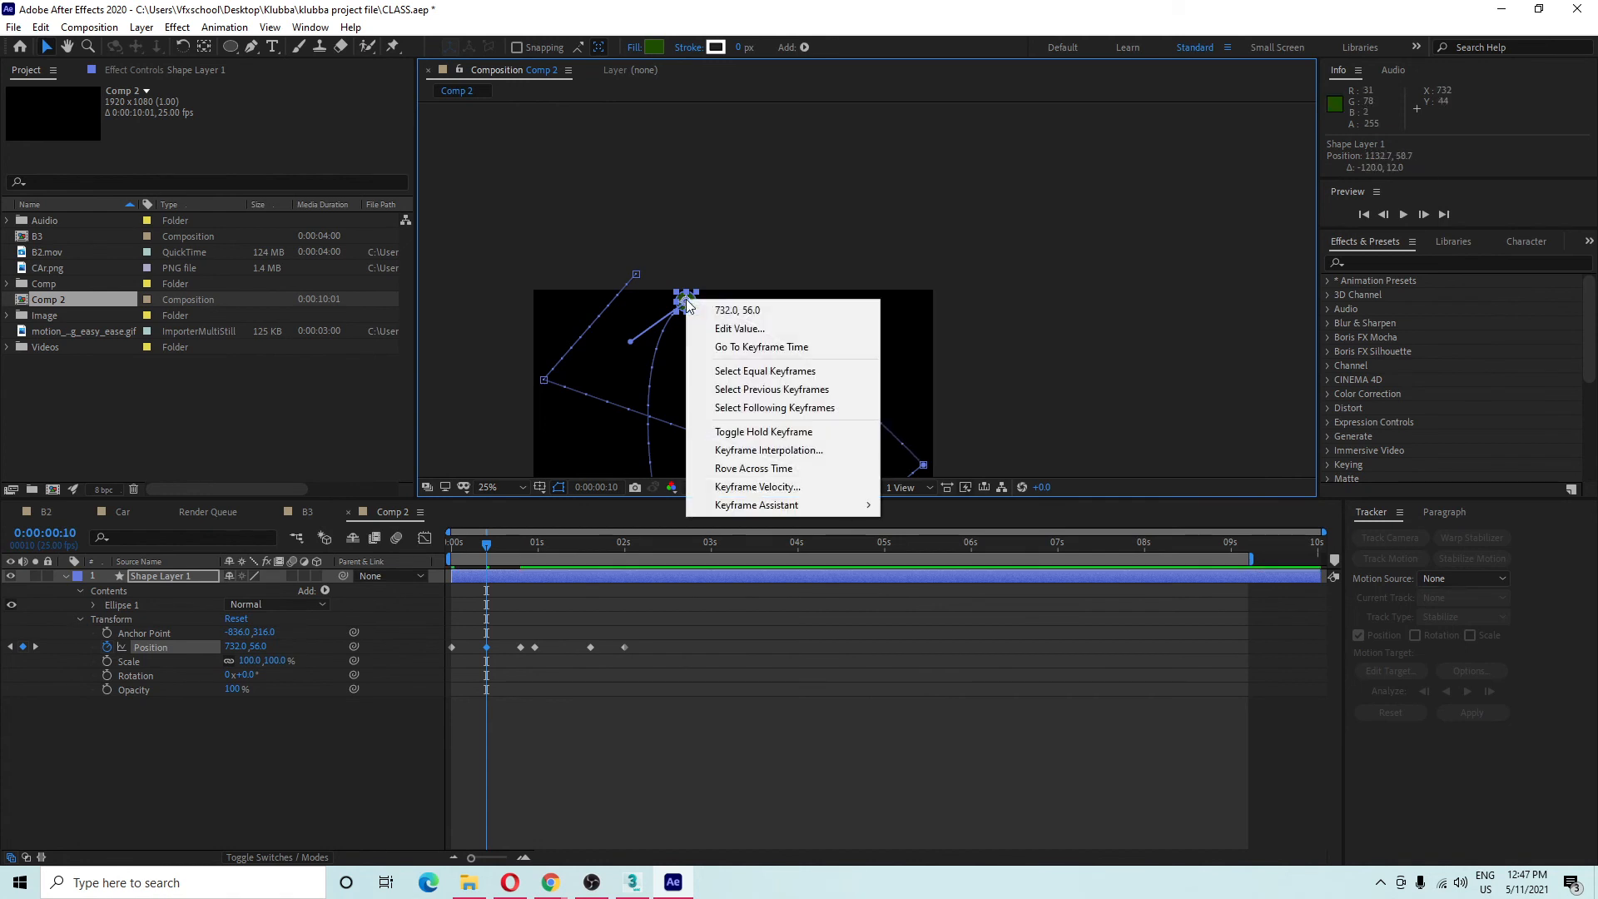
left_click(797, 450)
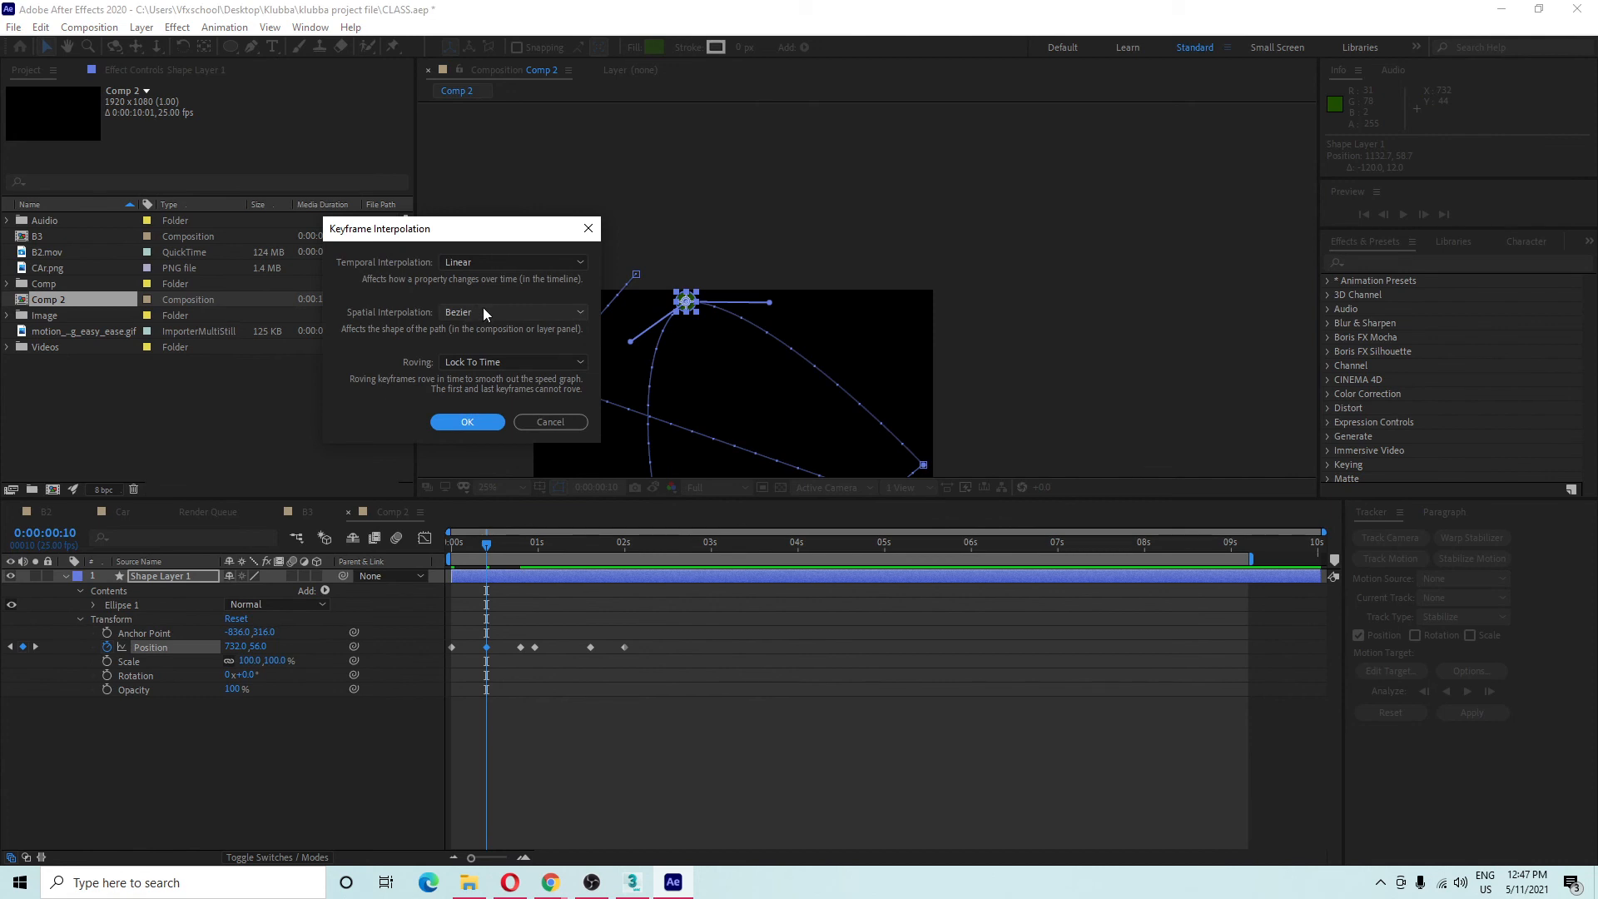
left_click(589, 228)
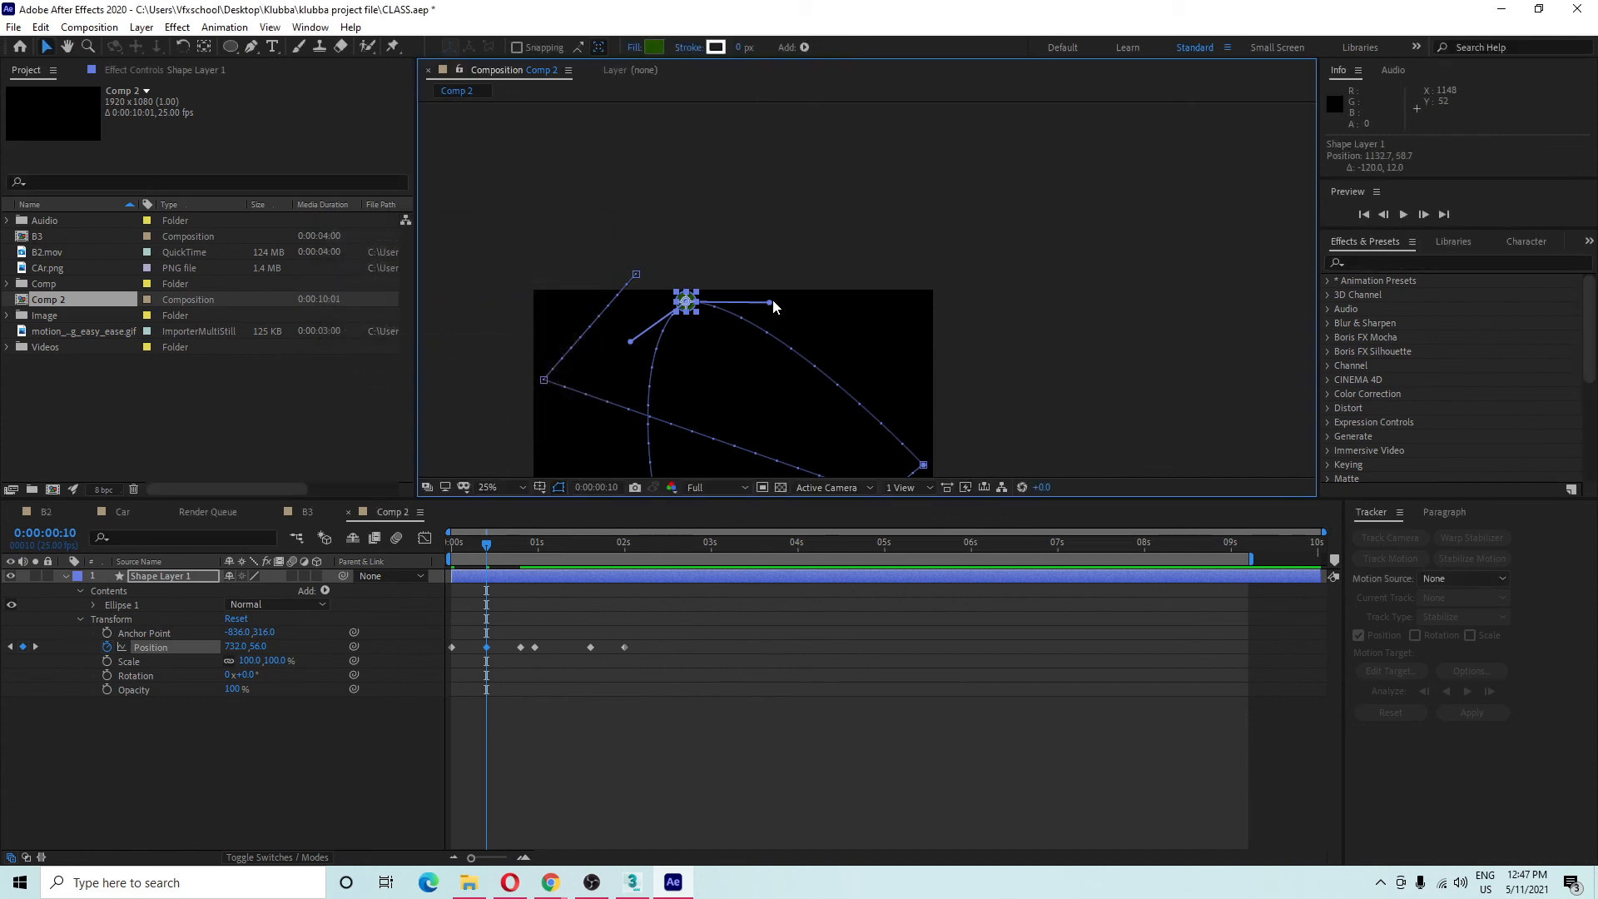
left_click_drag(769, 303, 797, 262)
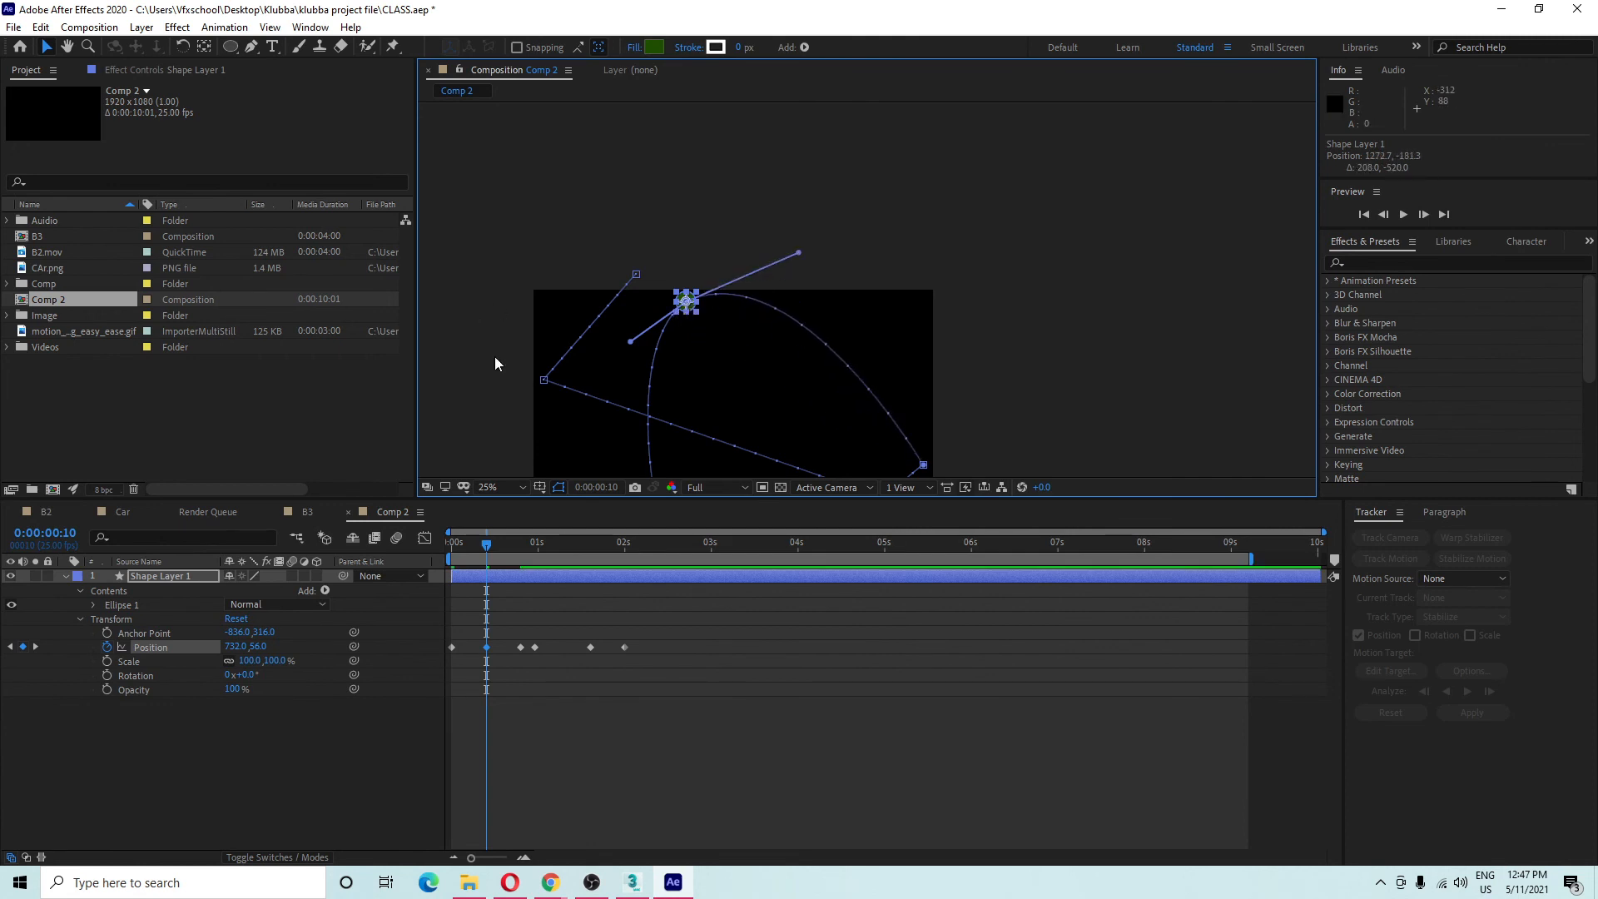
With the Convert Vertex tool, curve the top path corner and then make it straight again.
left_click(253, 49)
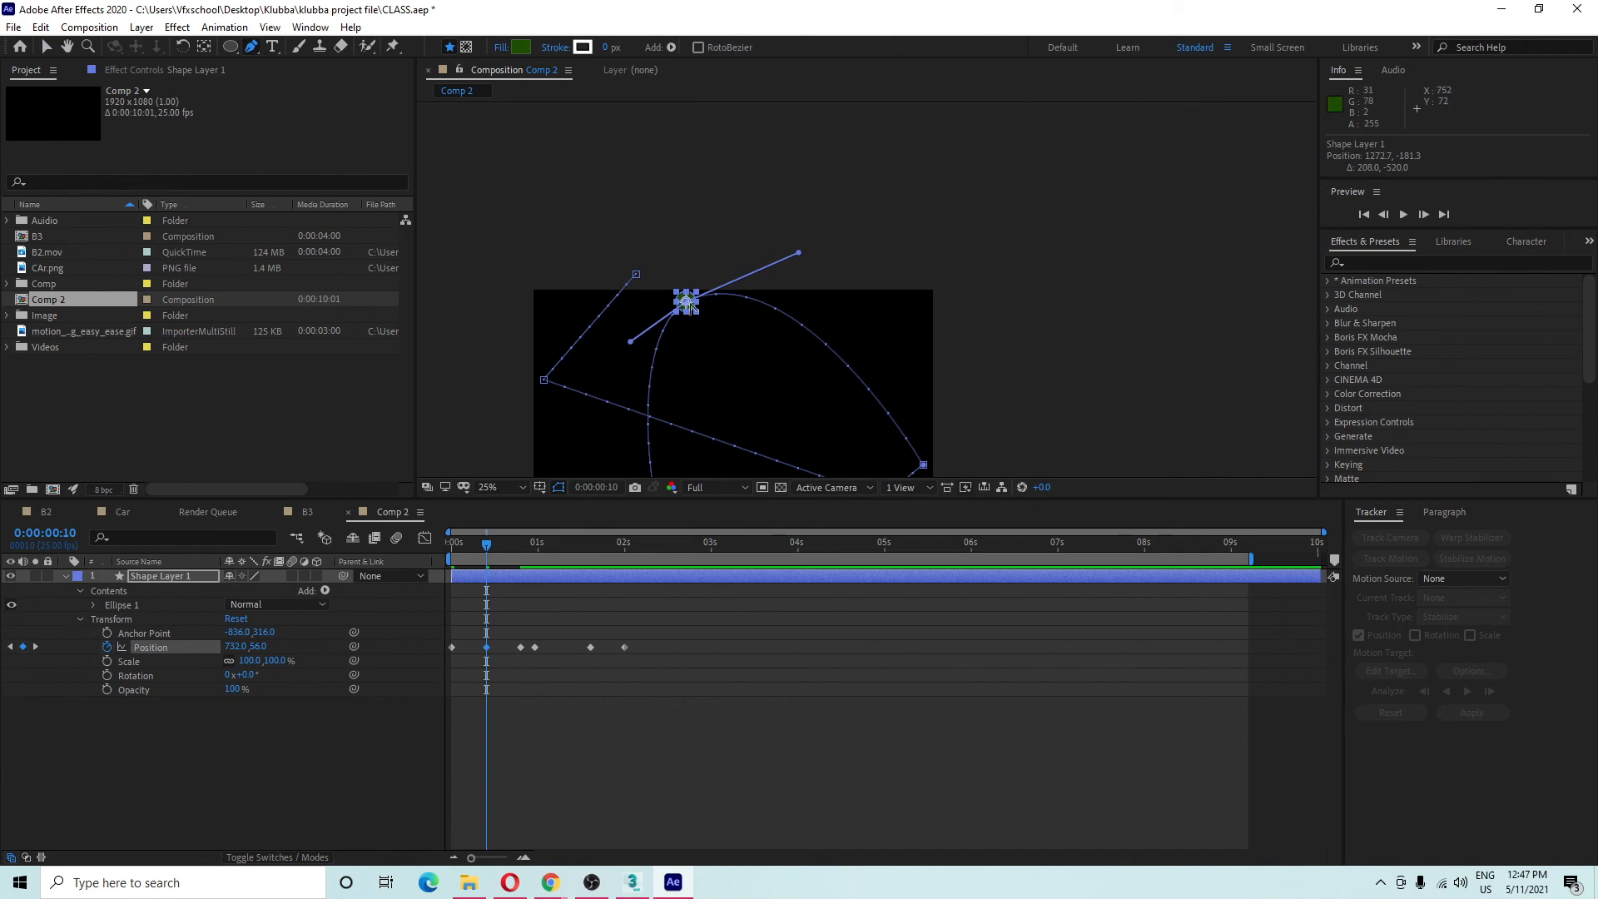
left_click_drag(684, 350, 670, 256)
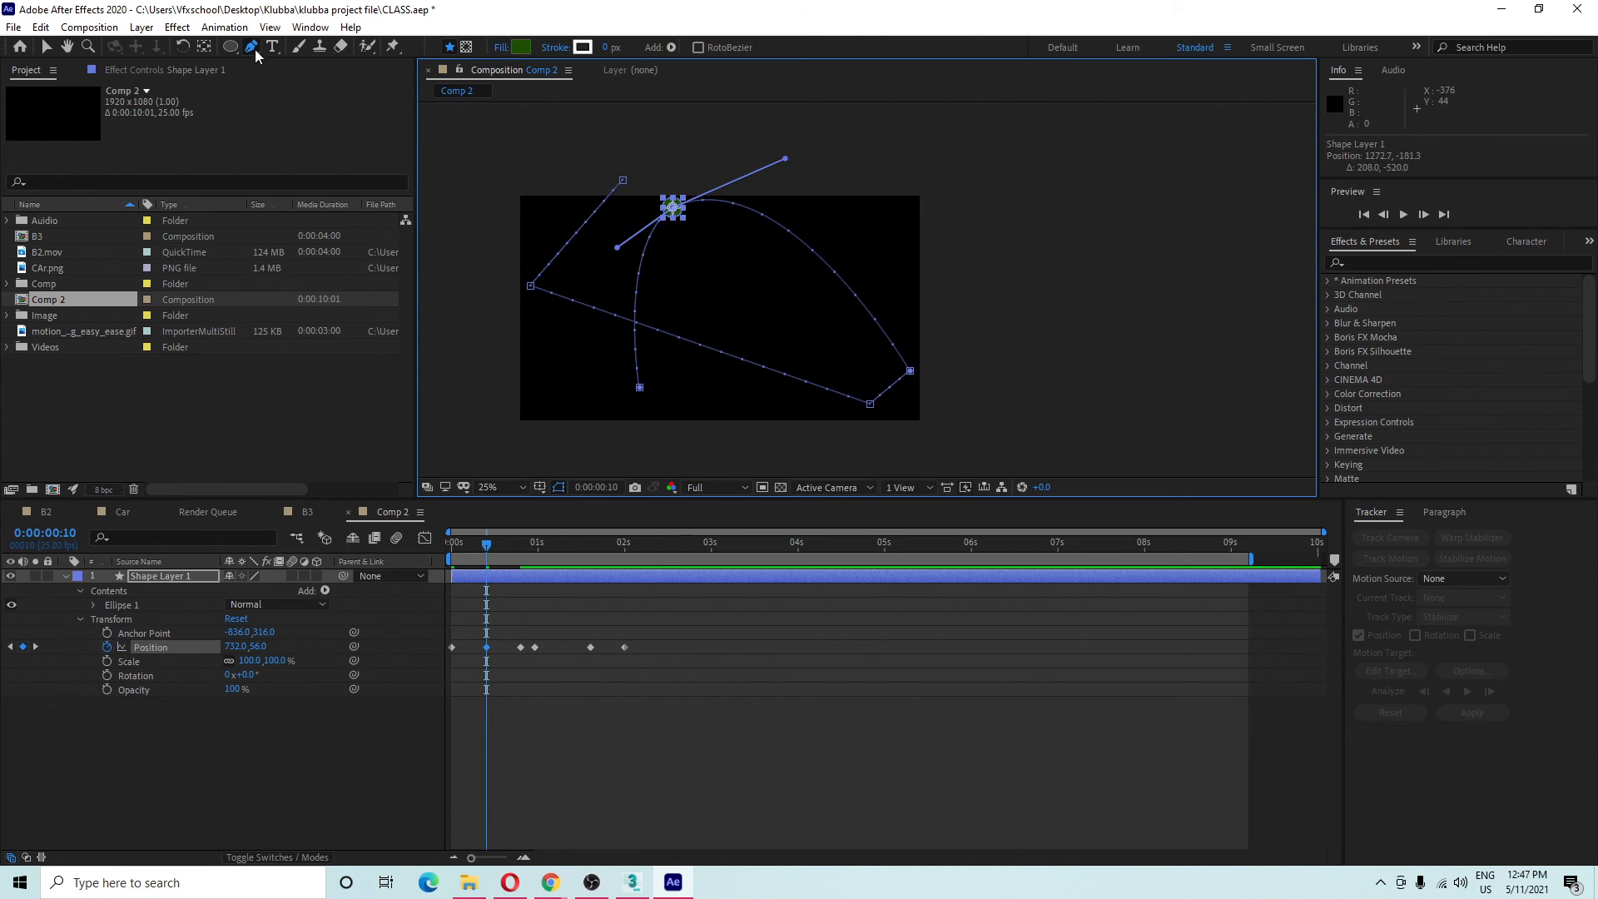
left_click(672, 208)
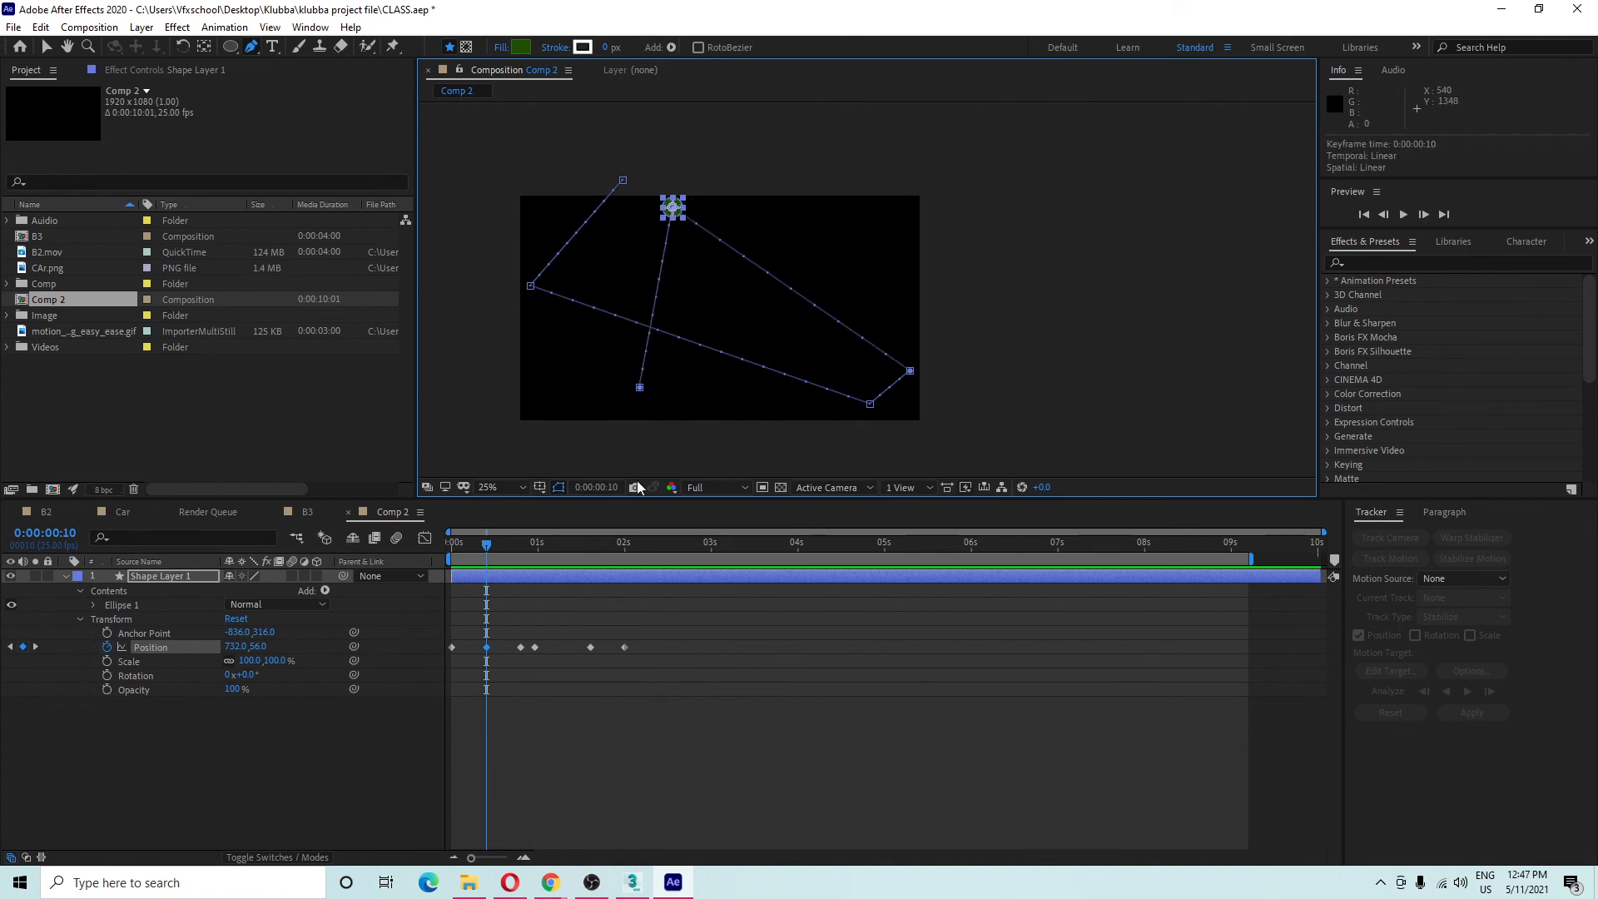
left_click_drag(673, 209, 735, 197)
left_click(672, 208)
Straighten the bottom and right path corners, leaving the top corner Linear.
left_click_drag(910, 372, 828, 401)
left_click(869, 404)
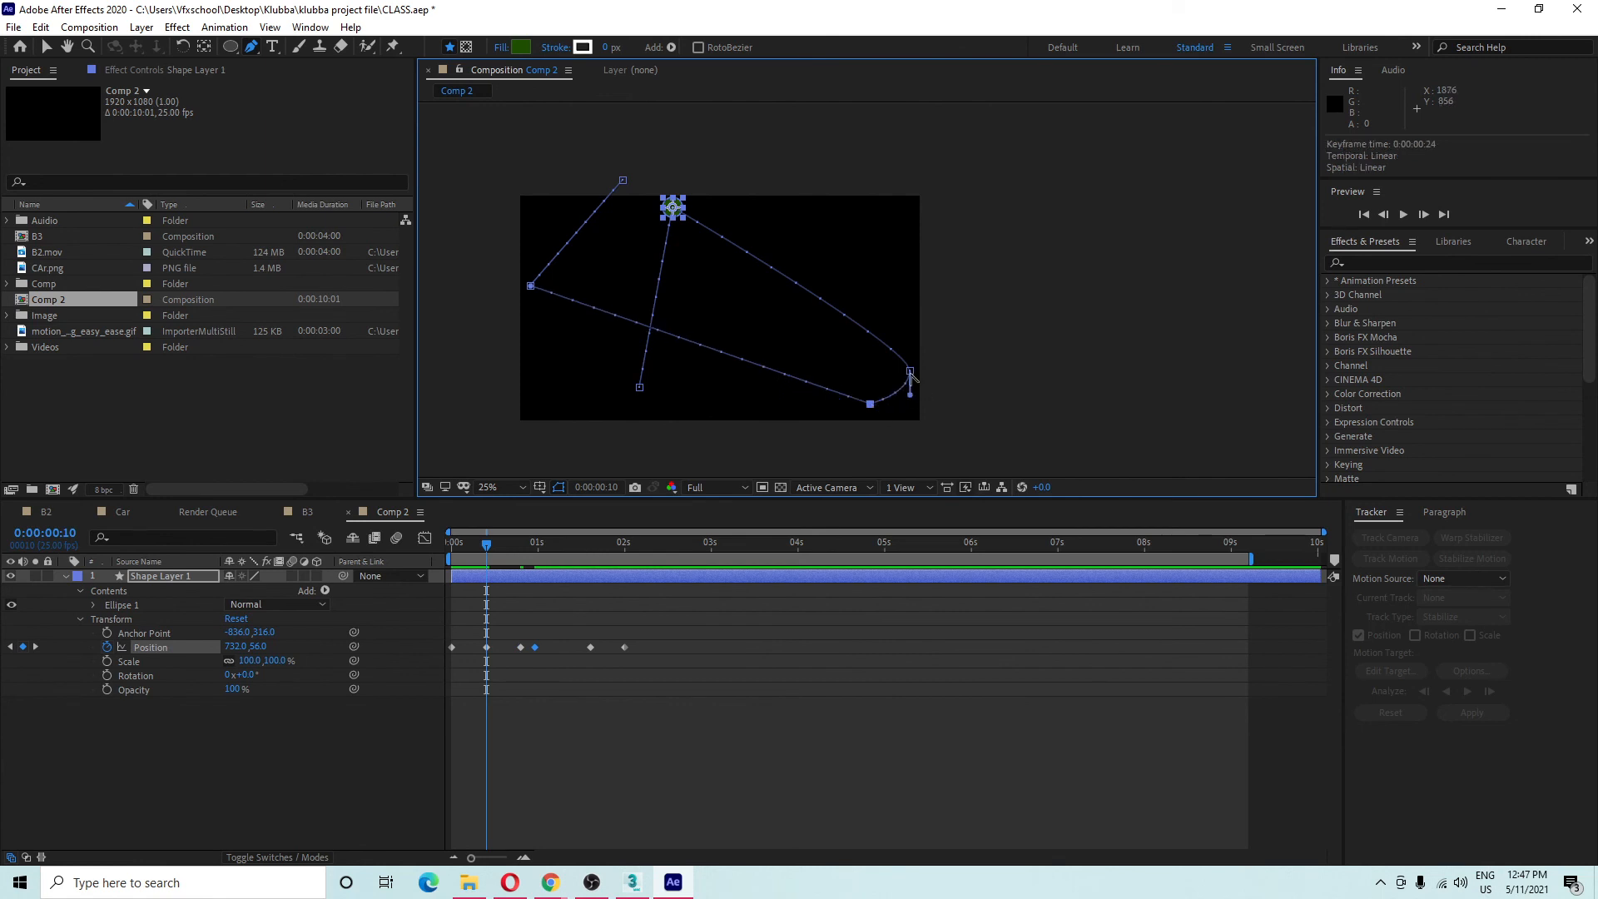
left_click(910, 370)
left_click(672, 207)
left_click(672, 207)
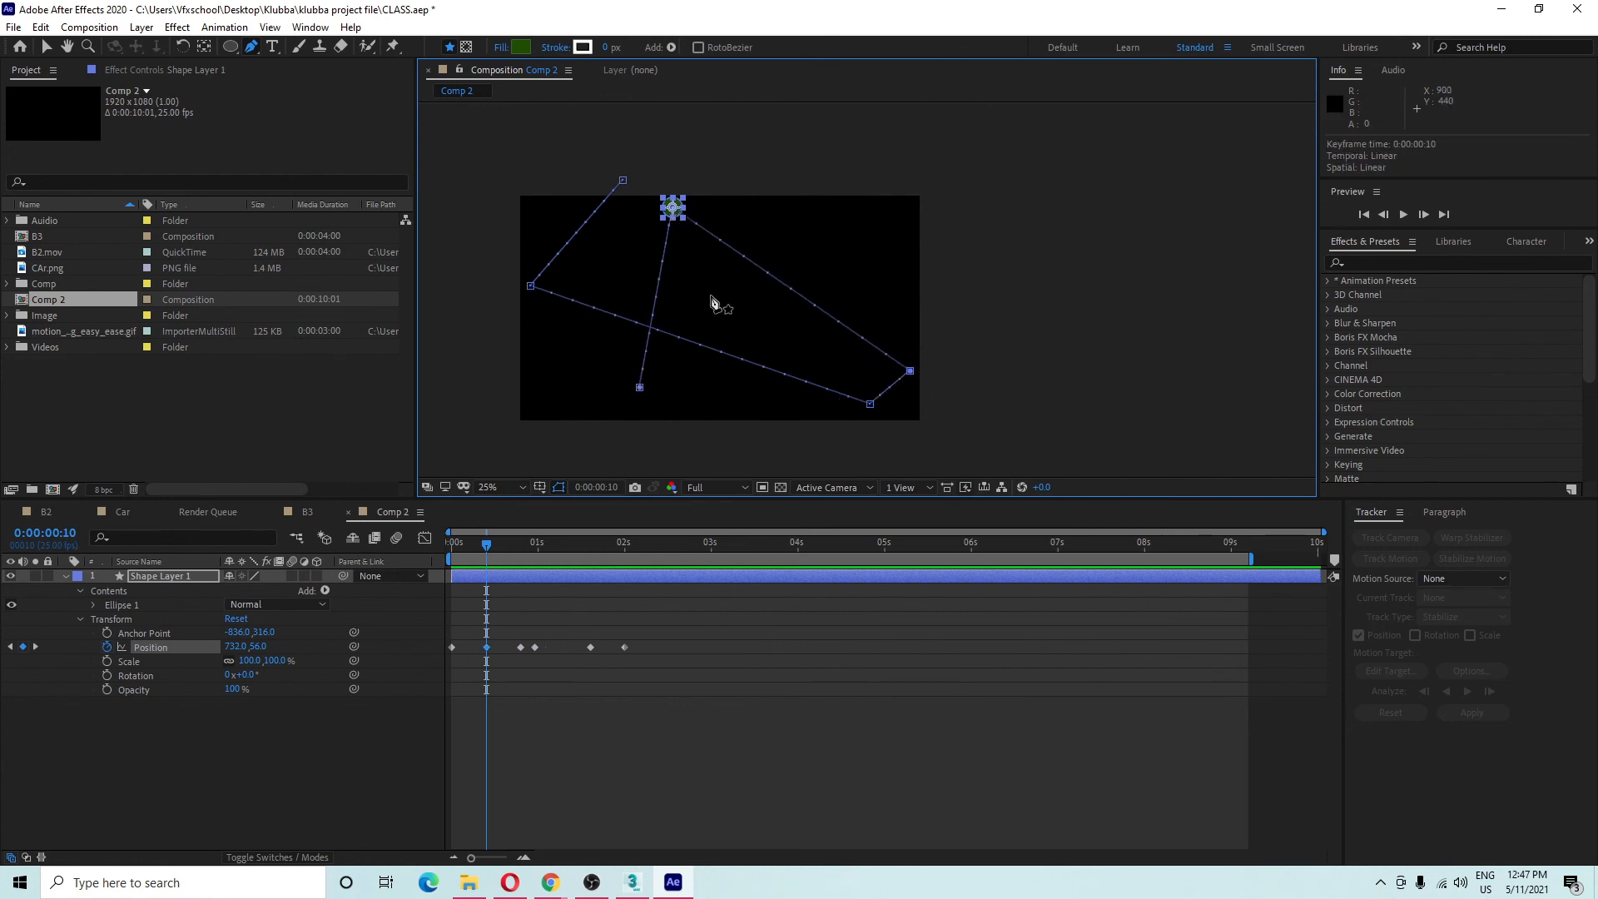
left_click_drag(729, 329, 734, 349)
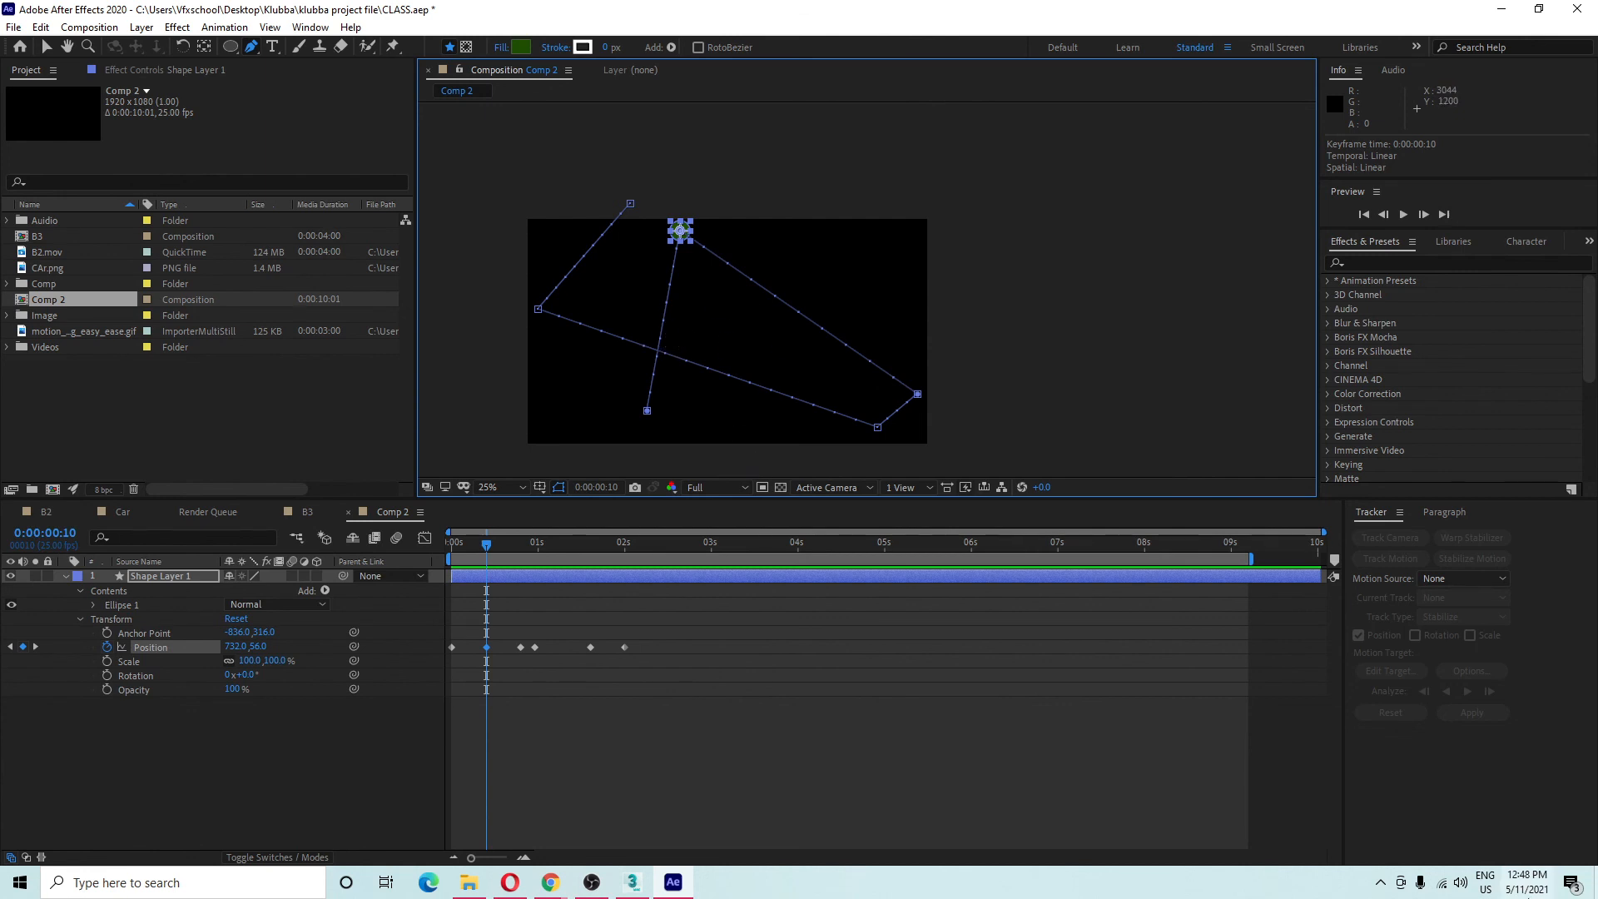
Deselect Shape Layer 1 and collapse its properties in the Comp 2 timeline.
left_click(353, 761)
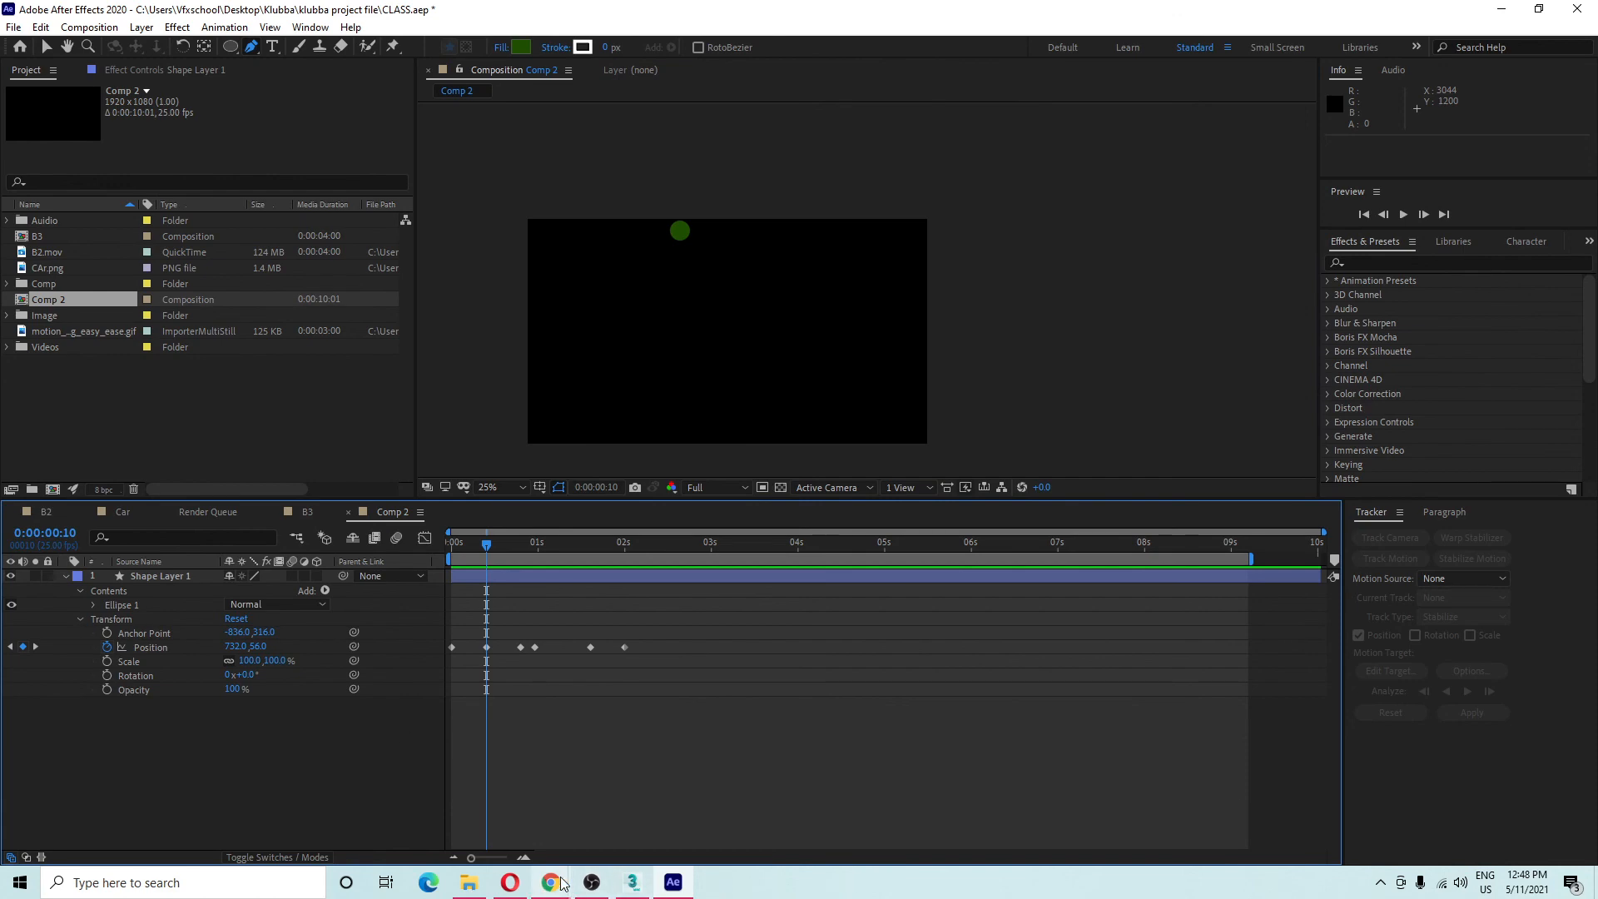
mouse_move(561, 882)
mouse_move(569, 852)
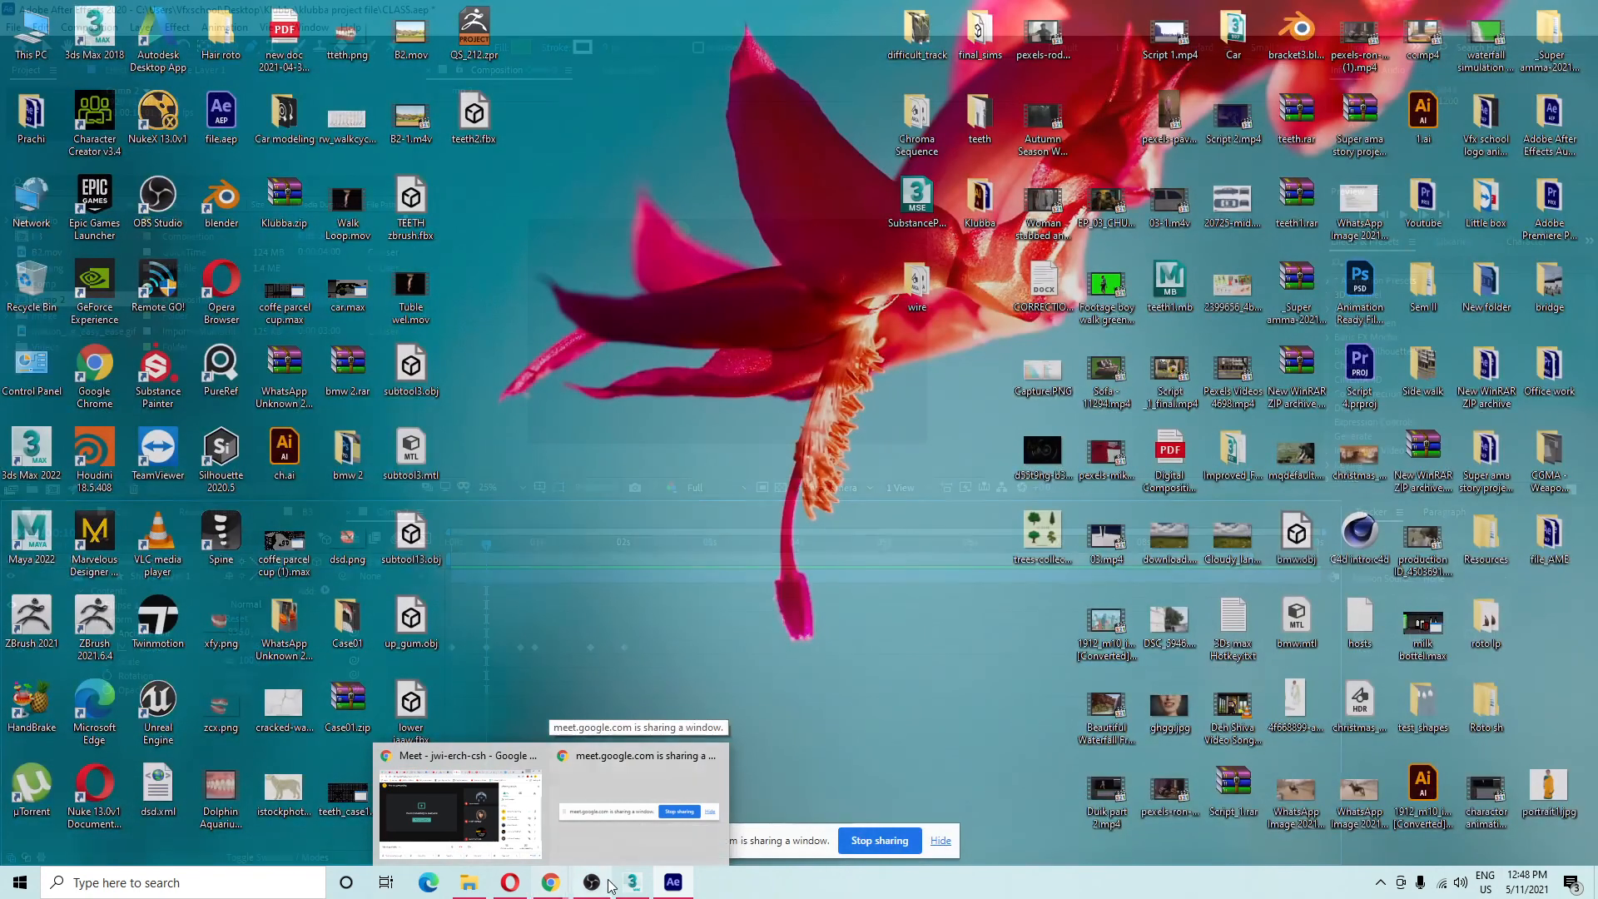
mouse_move(670, 884)
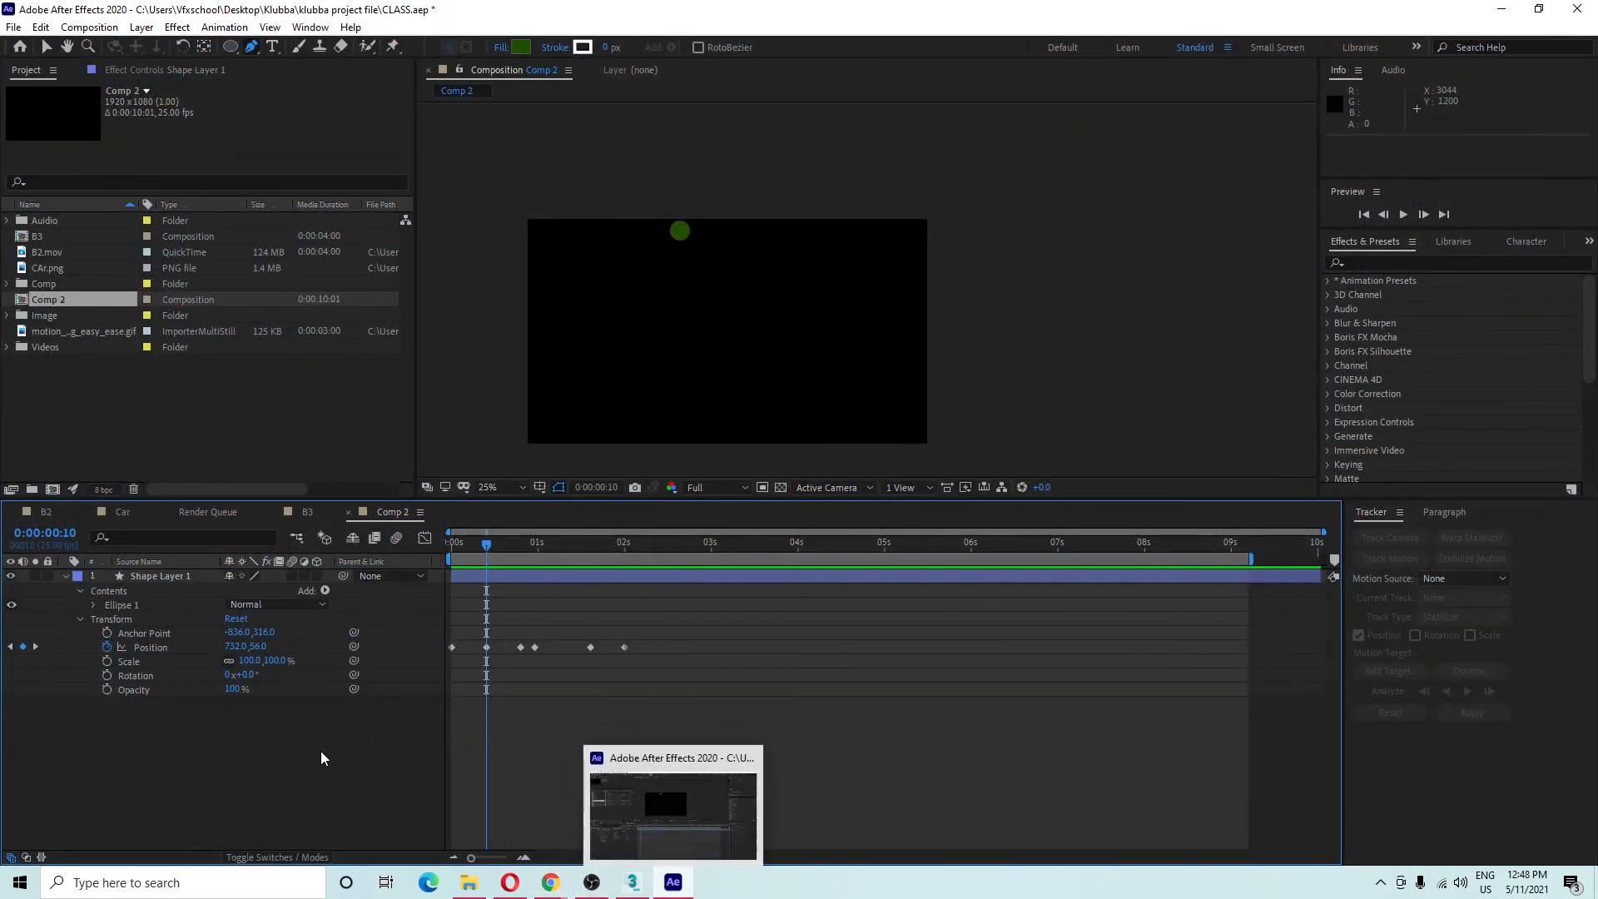
left_click(67, 578)
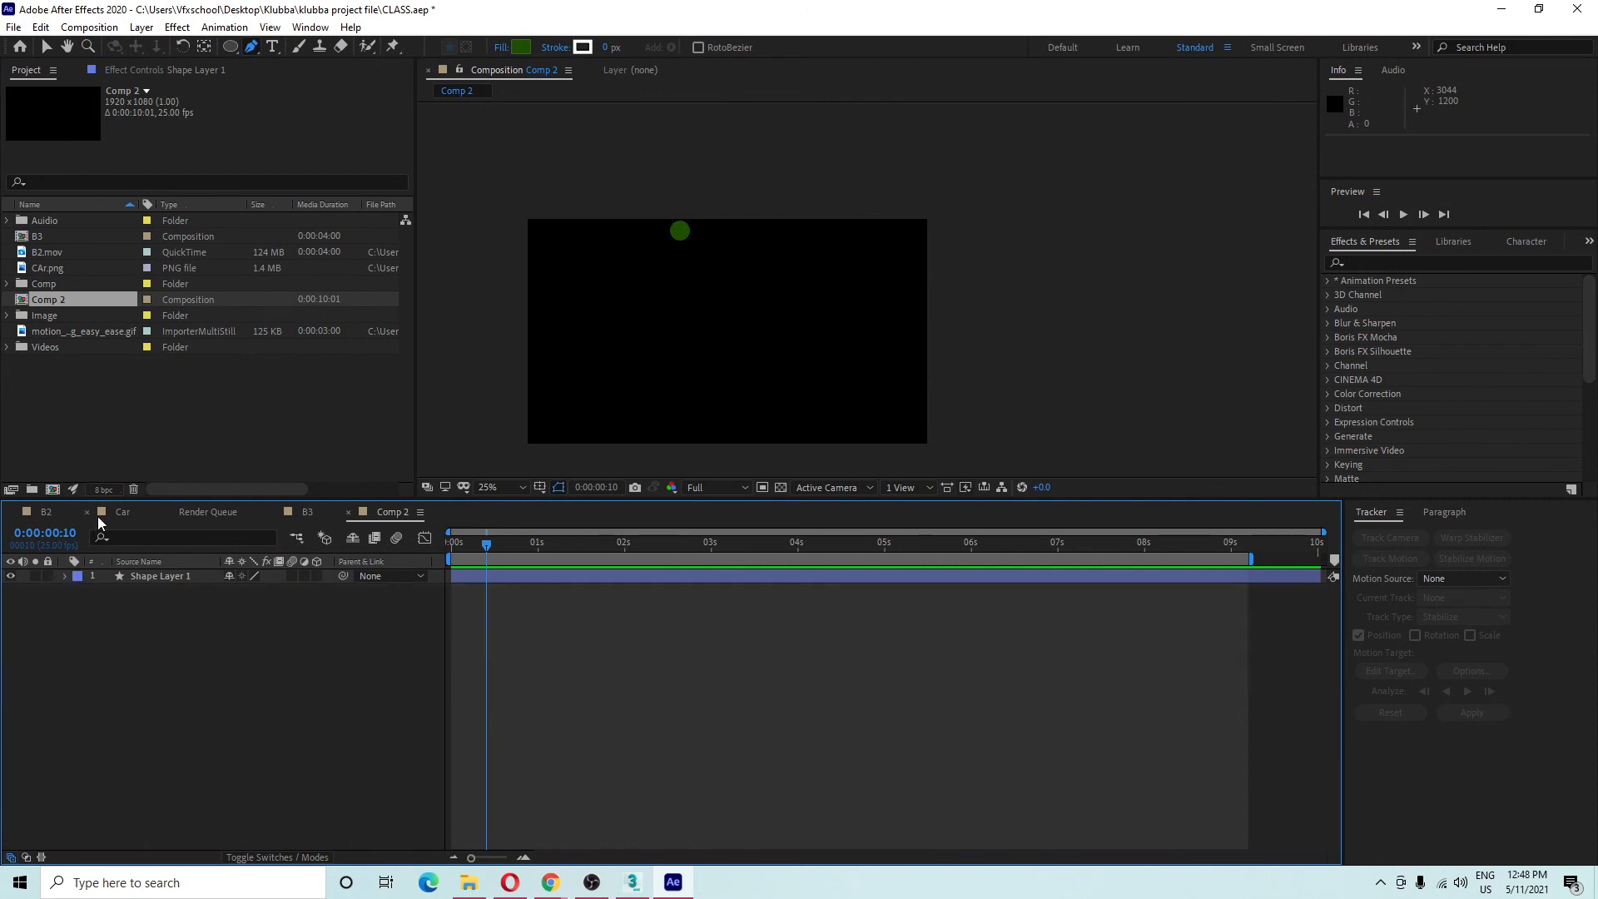
In the Car composition, select the Car layer's rotation keyframes, including the last one.
left_click(116, 512)
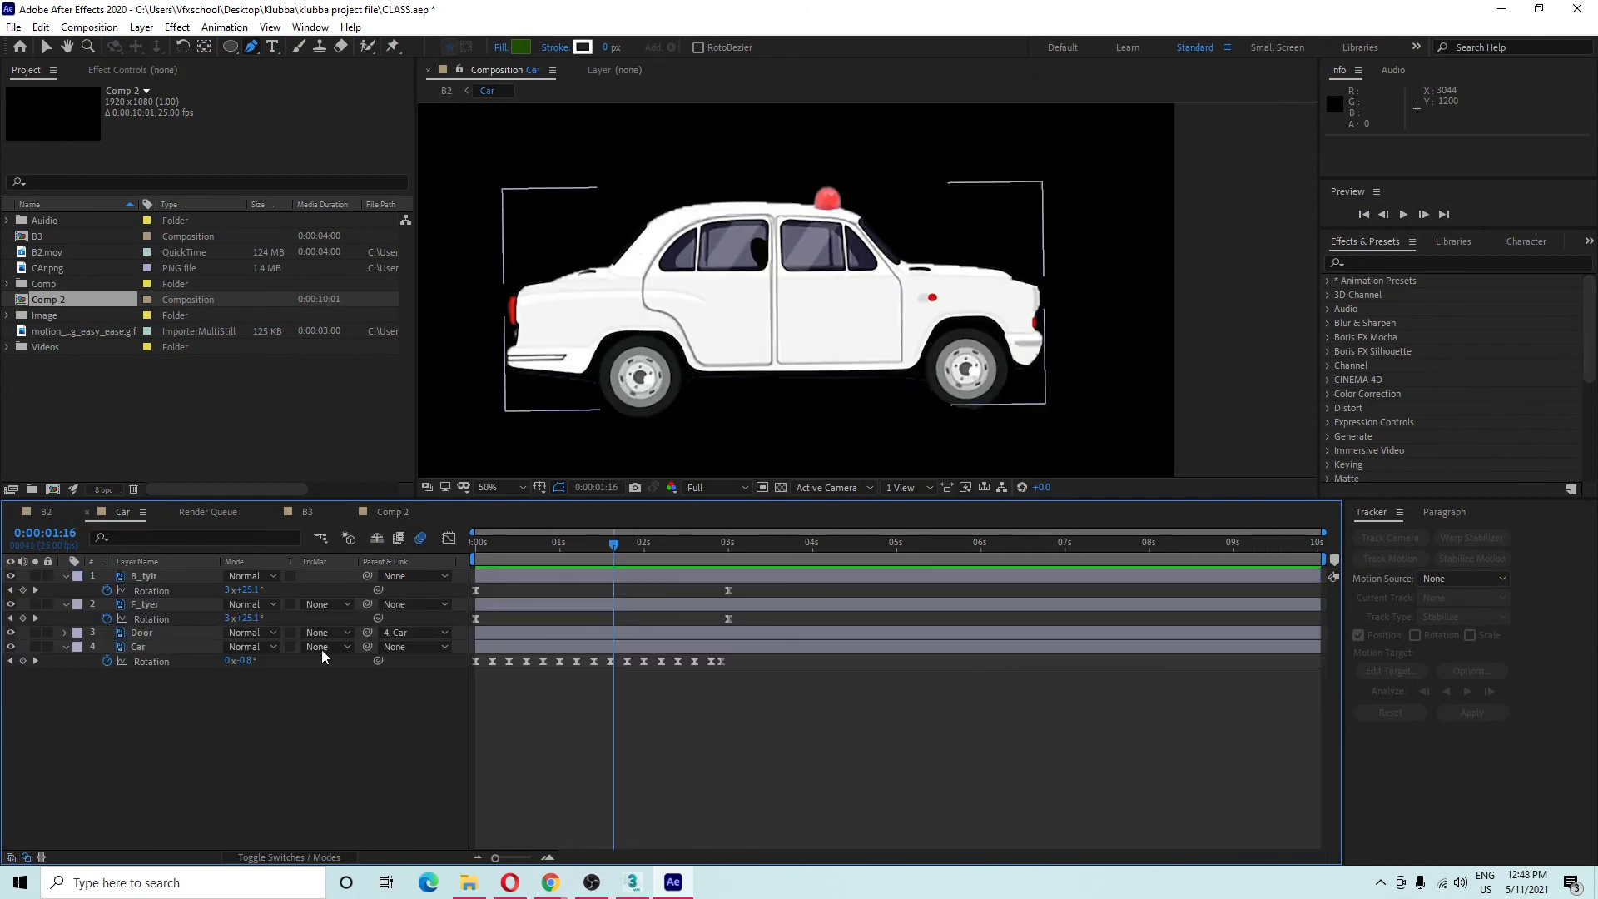
left_click_drag(250, 702, 956, 653)
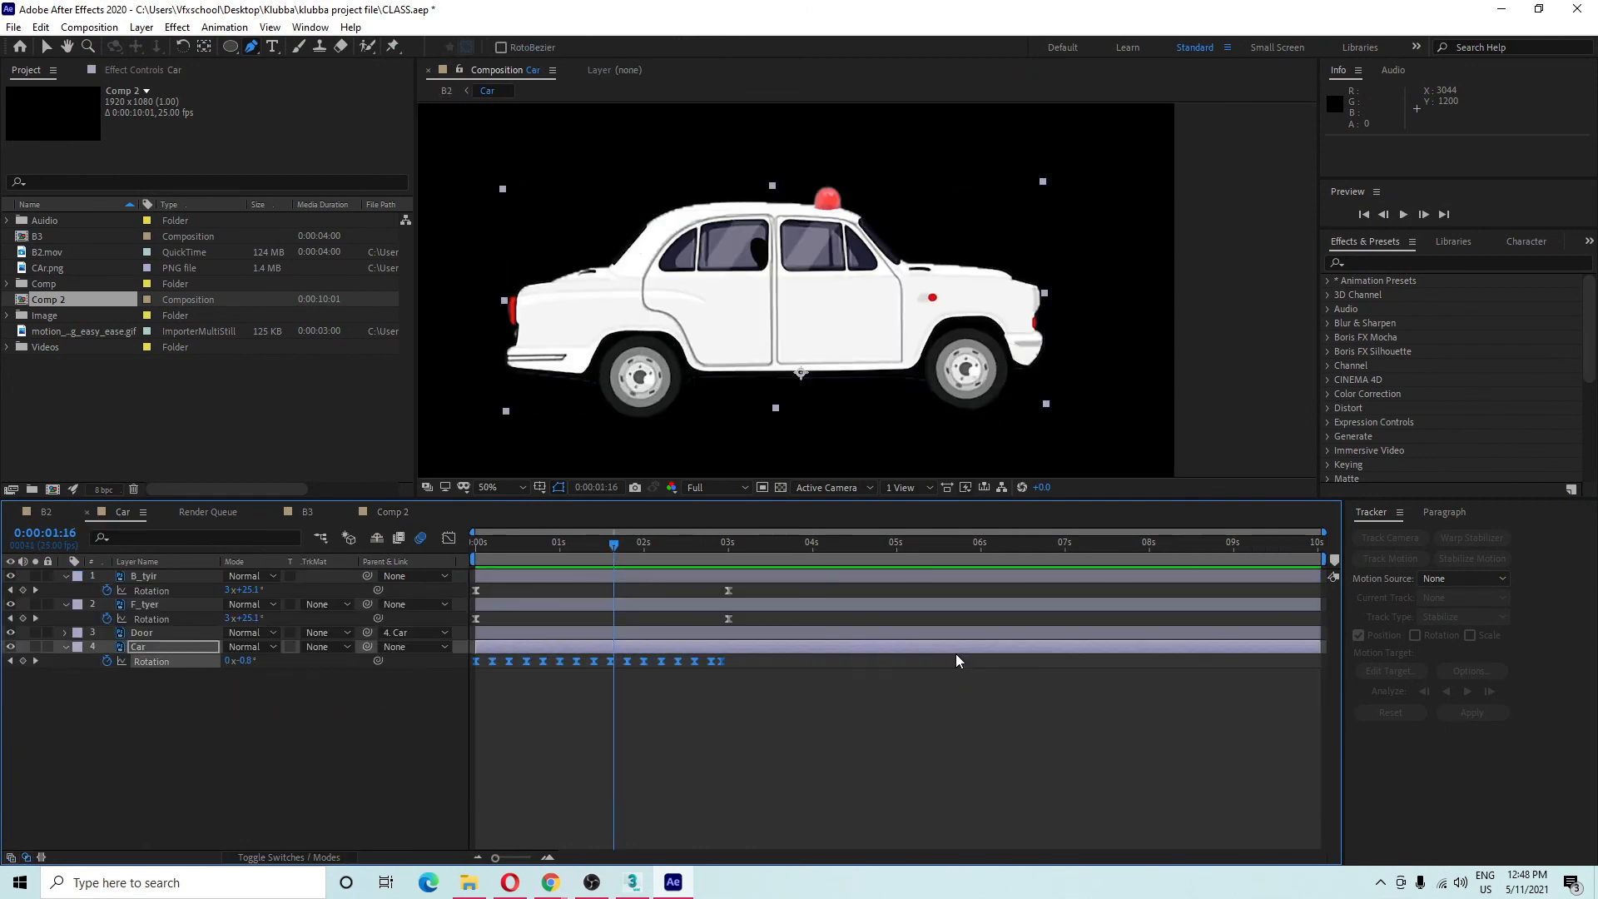
left_click(826, 672)
left_click_drag(491, 683, 532, 654)
left_click_drag(712, 669, 492, 670)
left_click(263, 755)
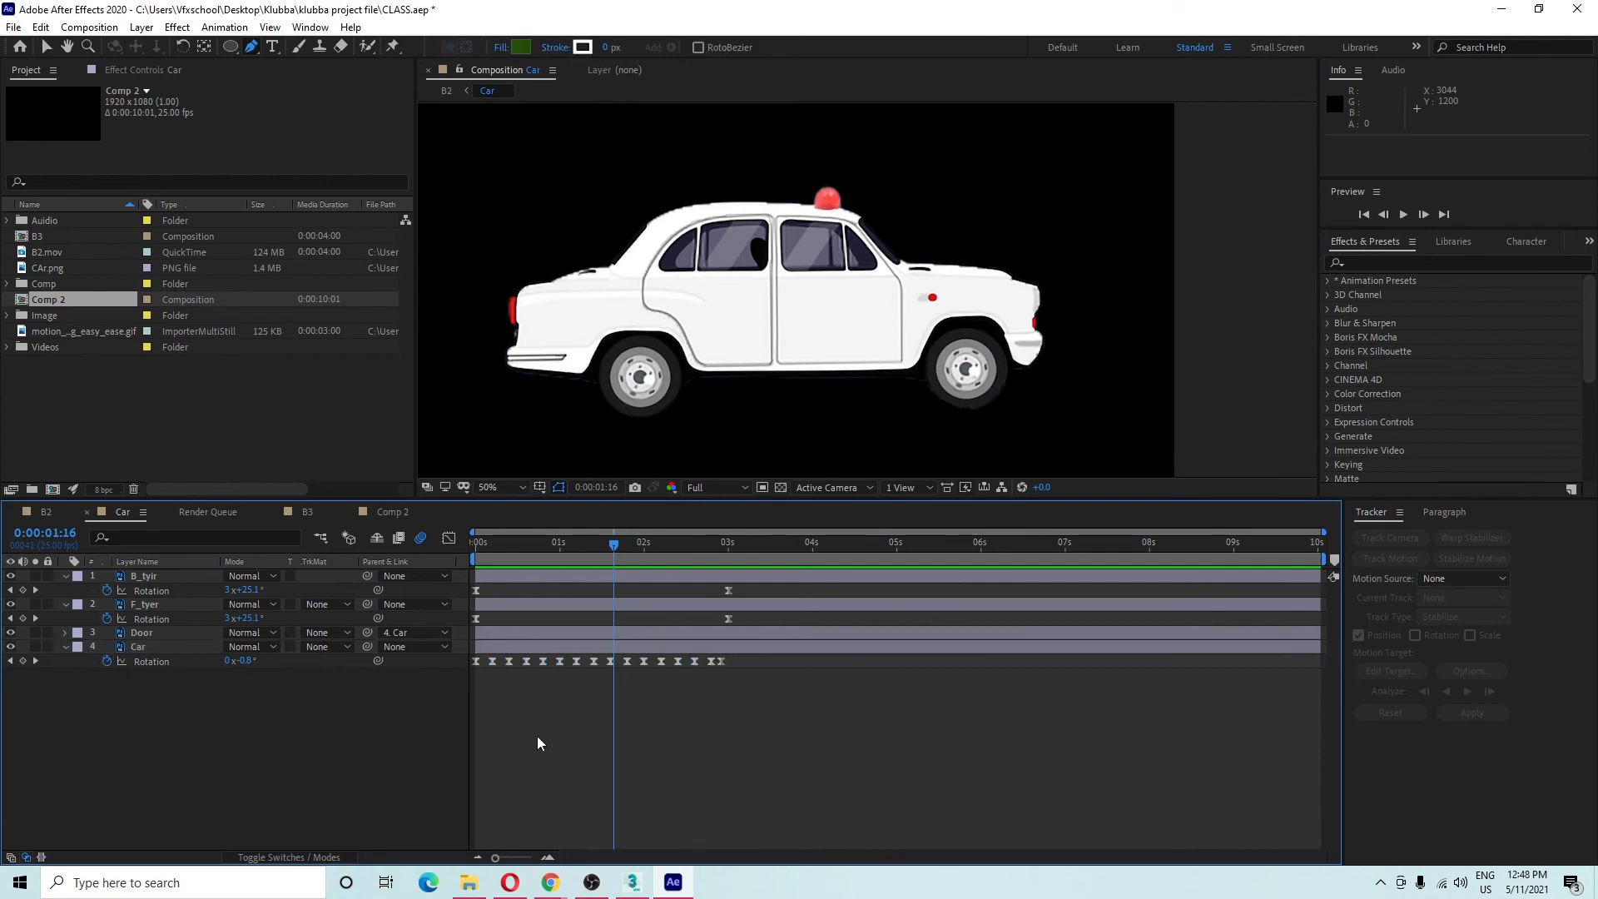
left_click(720, 664)
left_click(235, 709)
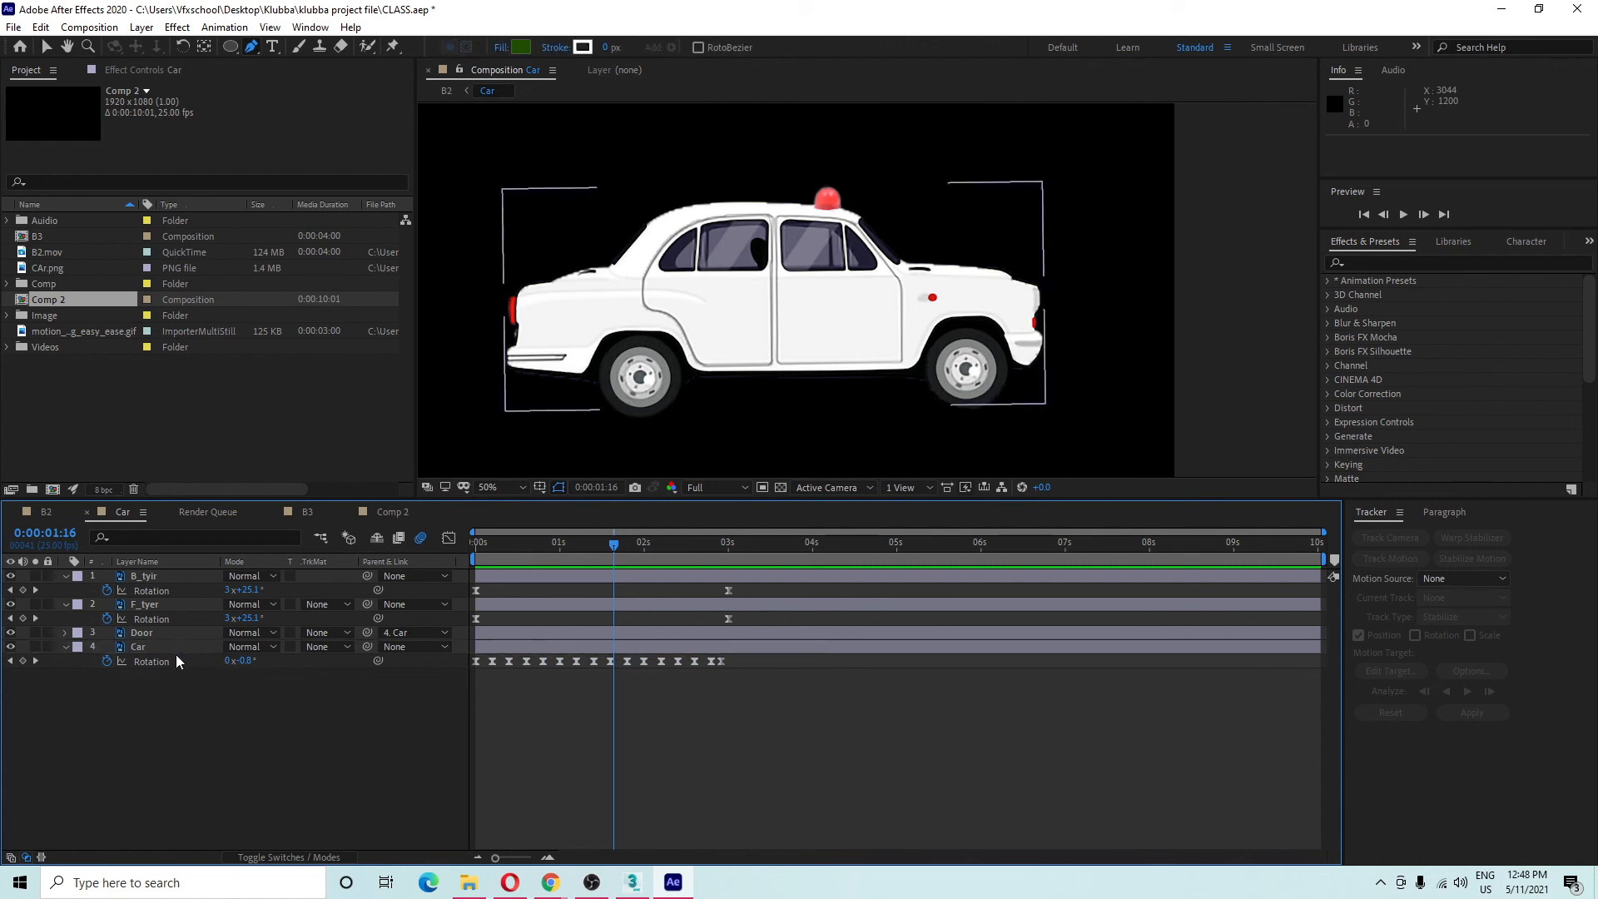
Select the Car, Door, F_tyer and B_tyir layers in turn, then deselect the tyres.
left_click(148, 648)
left_click(156, 632)
left_click(169, 591)
left_click(168, 600)
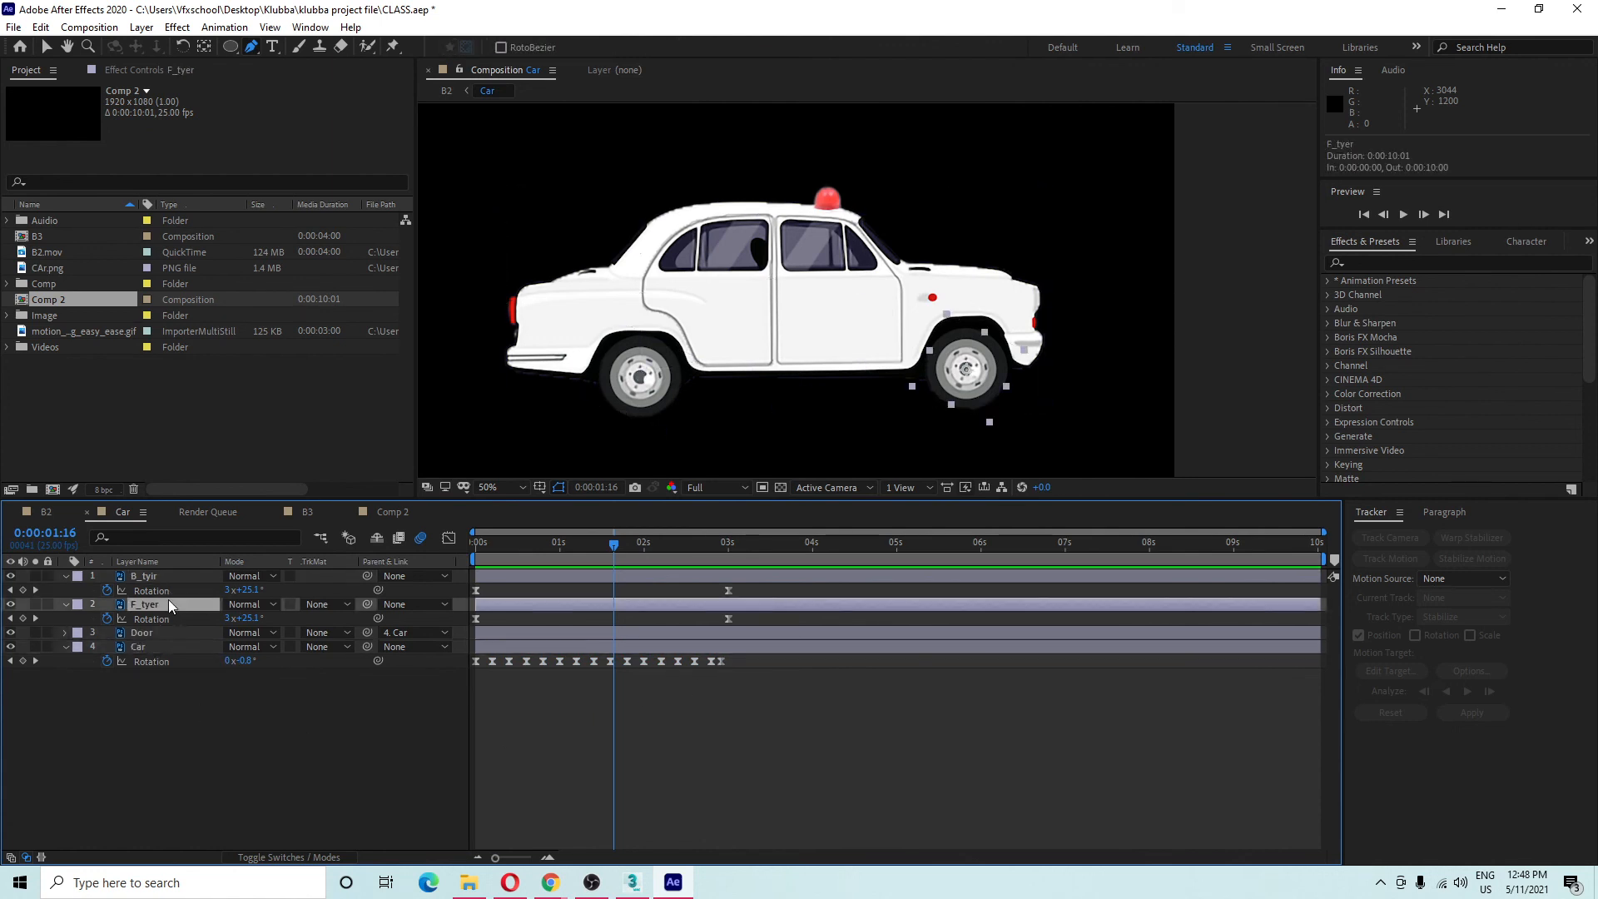
left_click(177, 576, "ctrl")
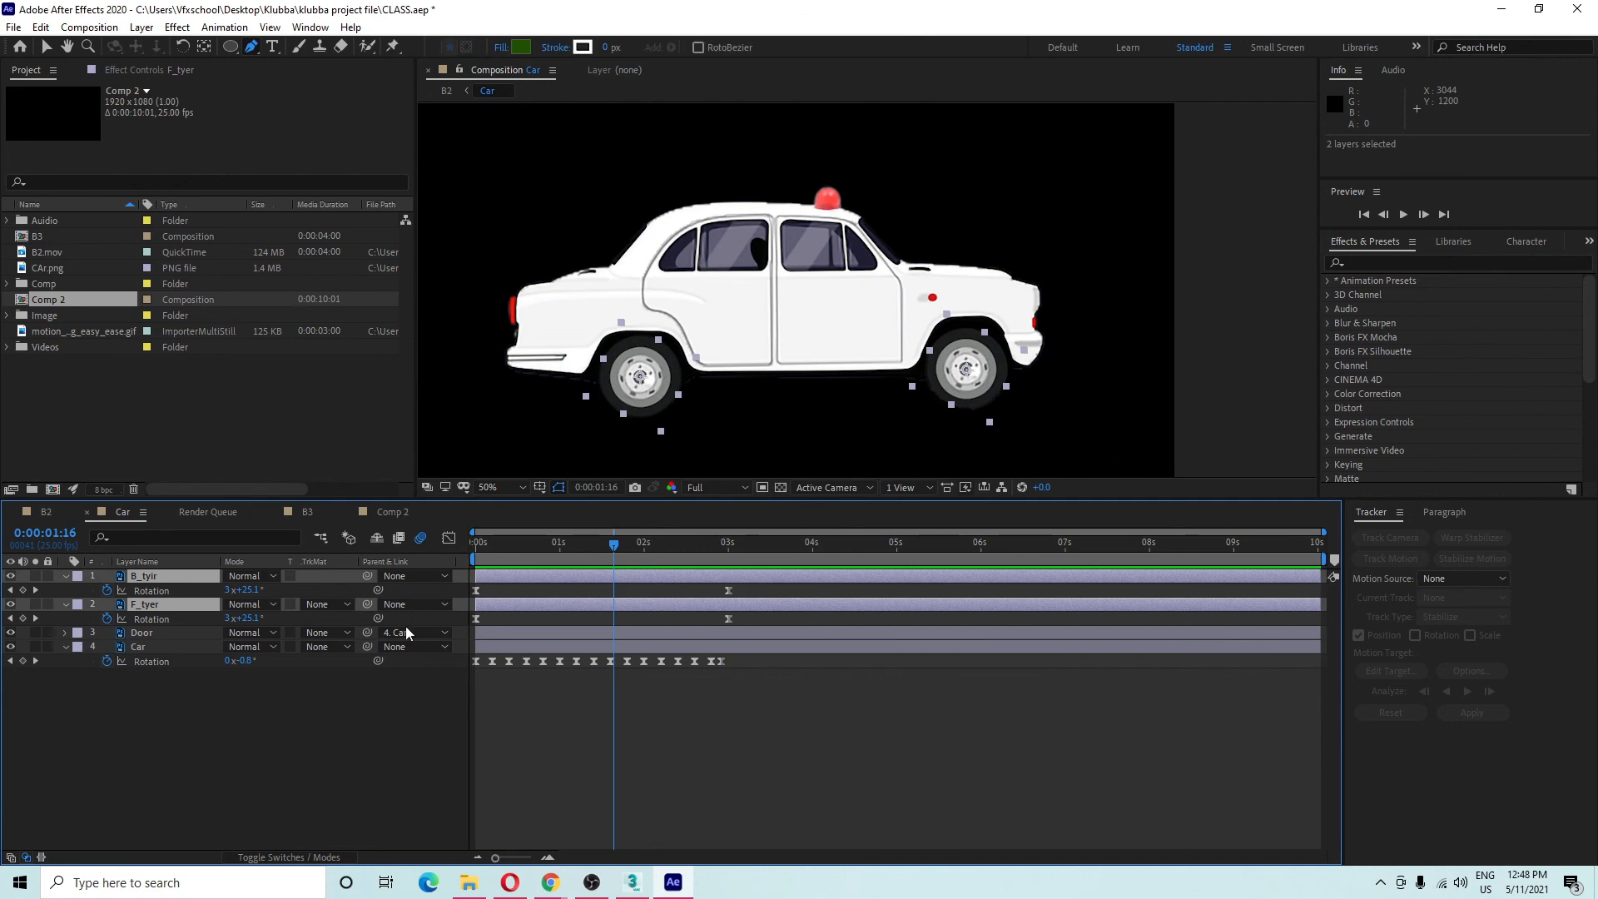
left_click(280, 691)
Select the car's layers in the viewer, scrub back to about one second, and return to B2.
scroll(838, 339, "down", 2)
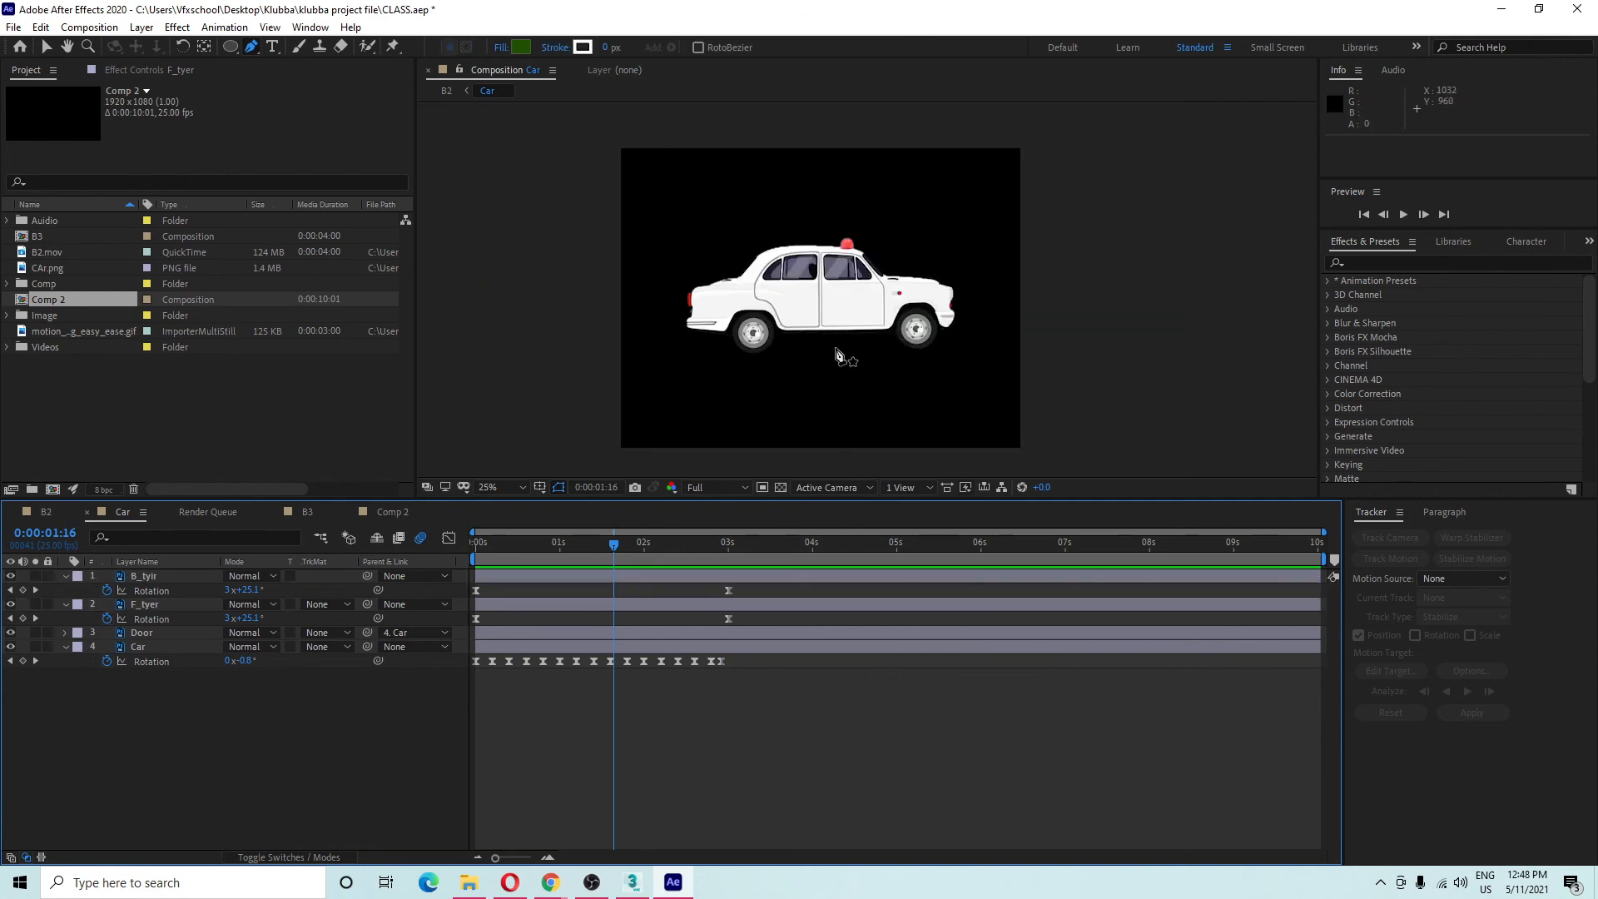
key("v")
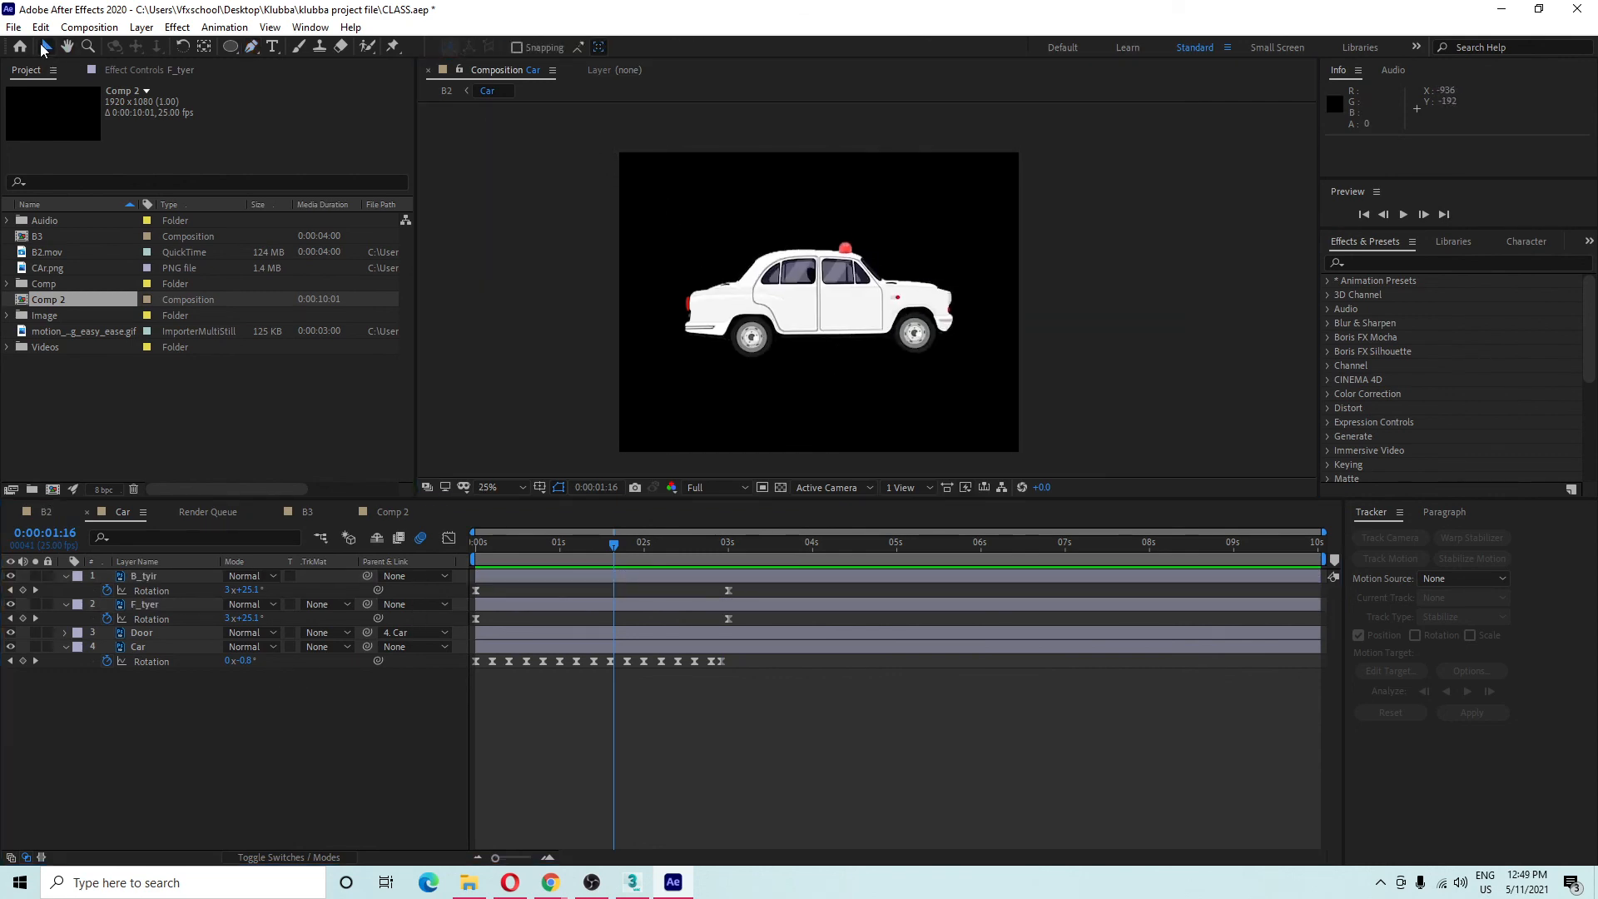
left_click_drag(605, 133, 1027, 403)
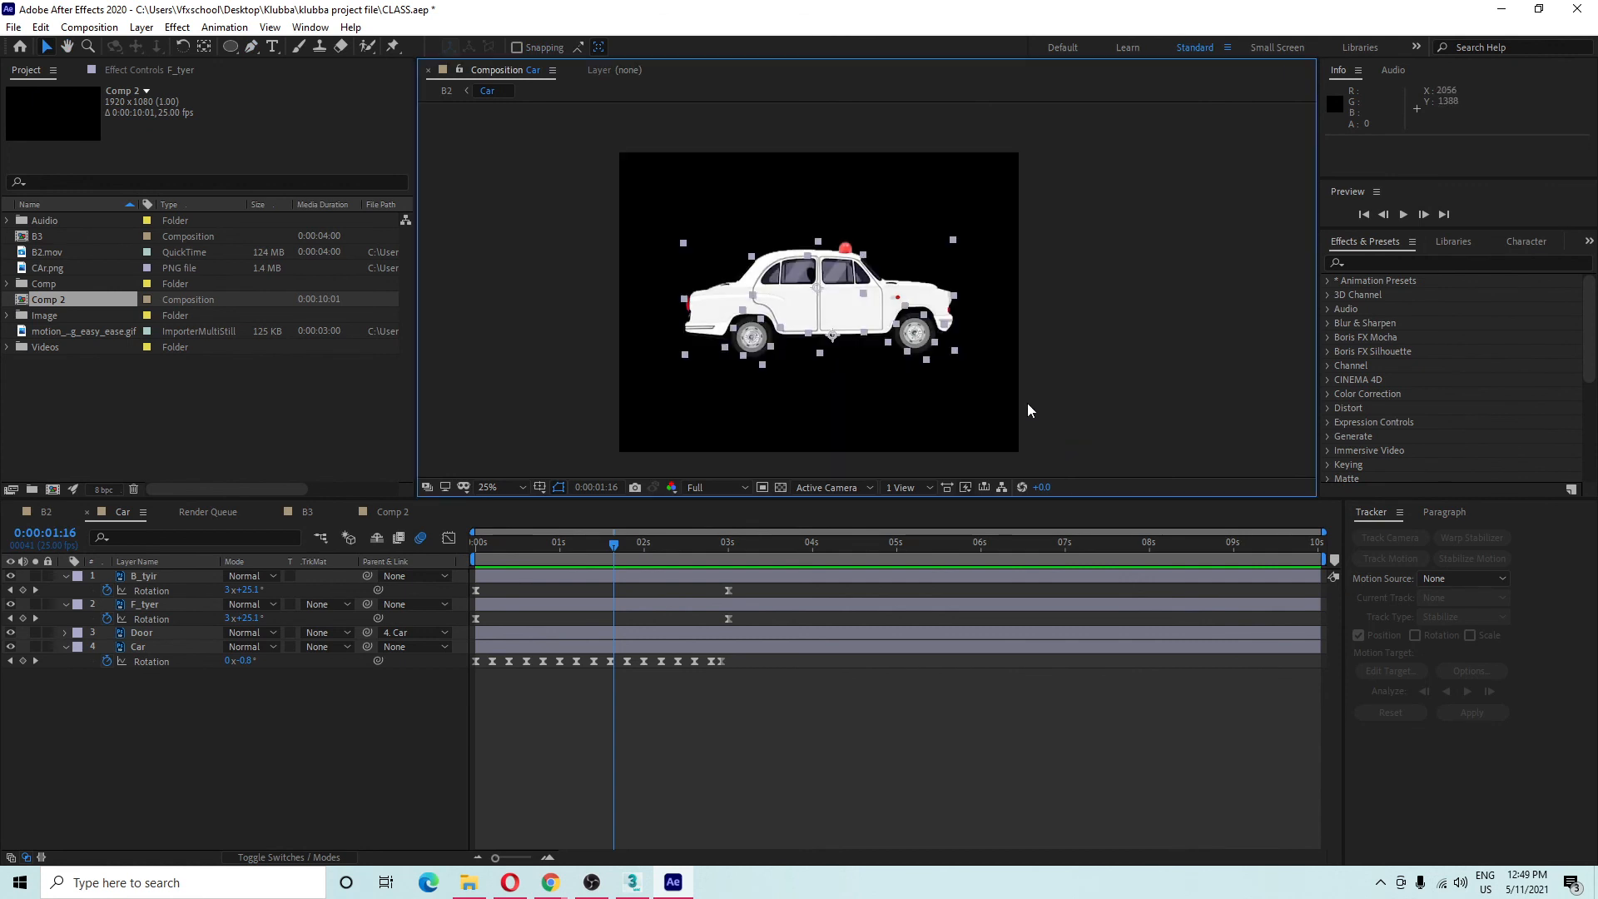
left_click(1237, 268)
left_click(872, 310)
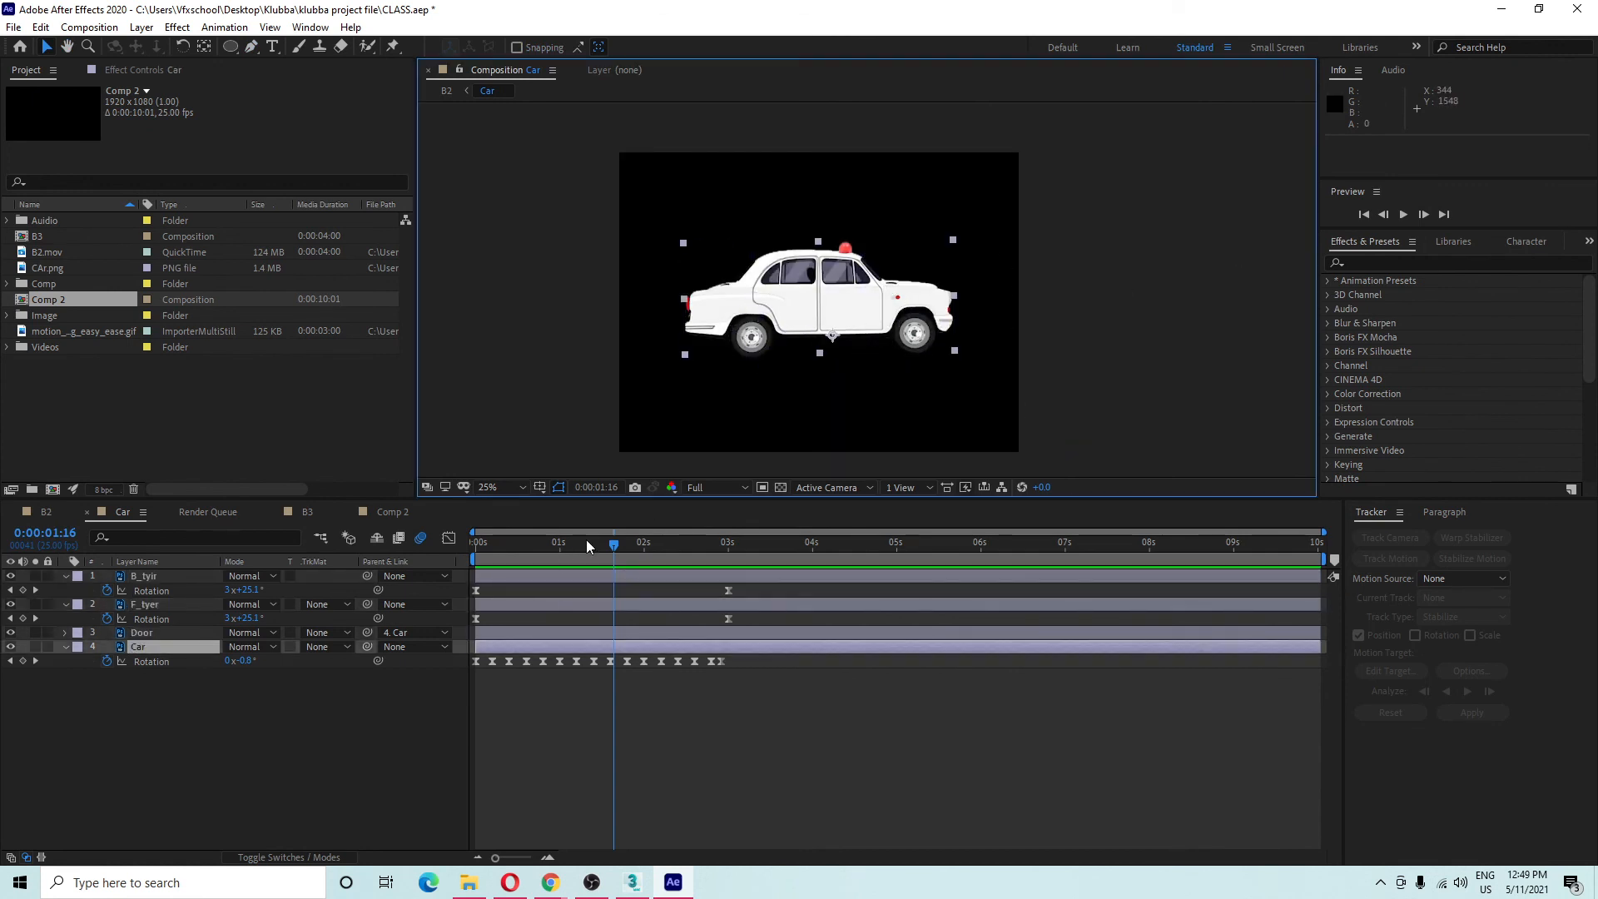
left_click_drag(586, 541, 566, 578)
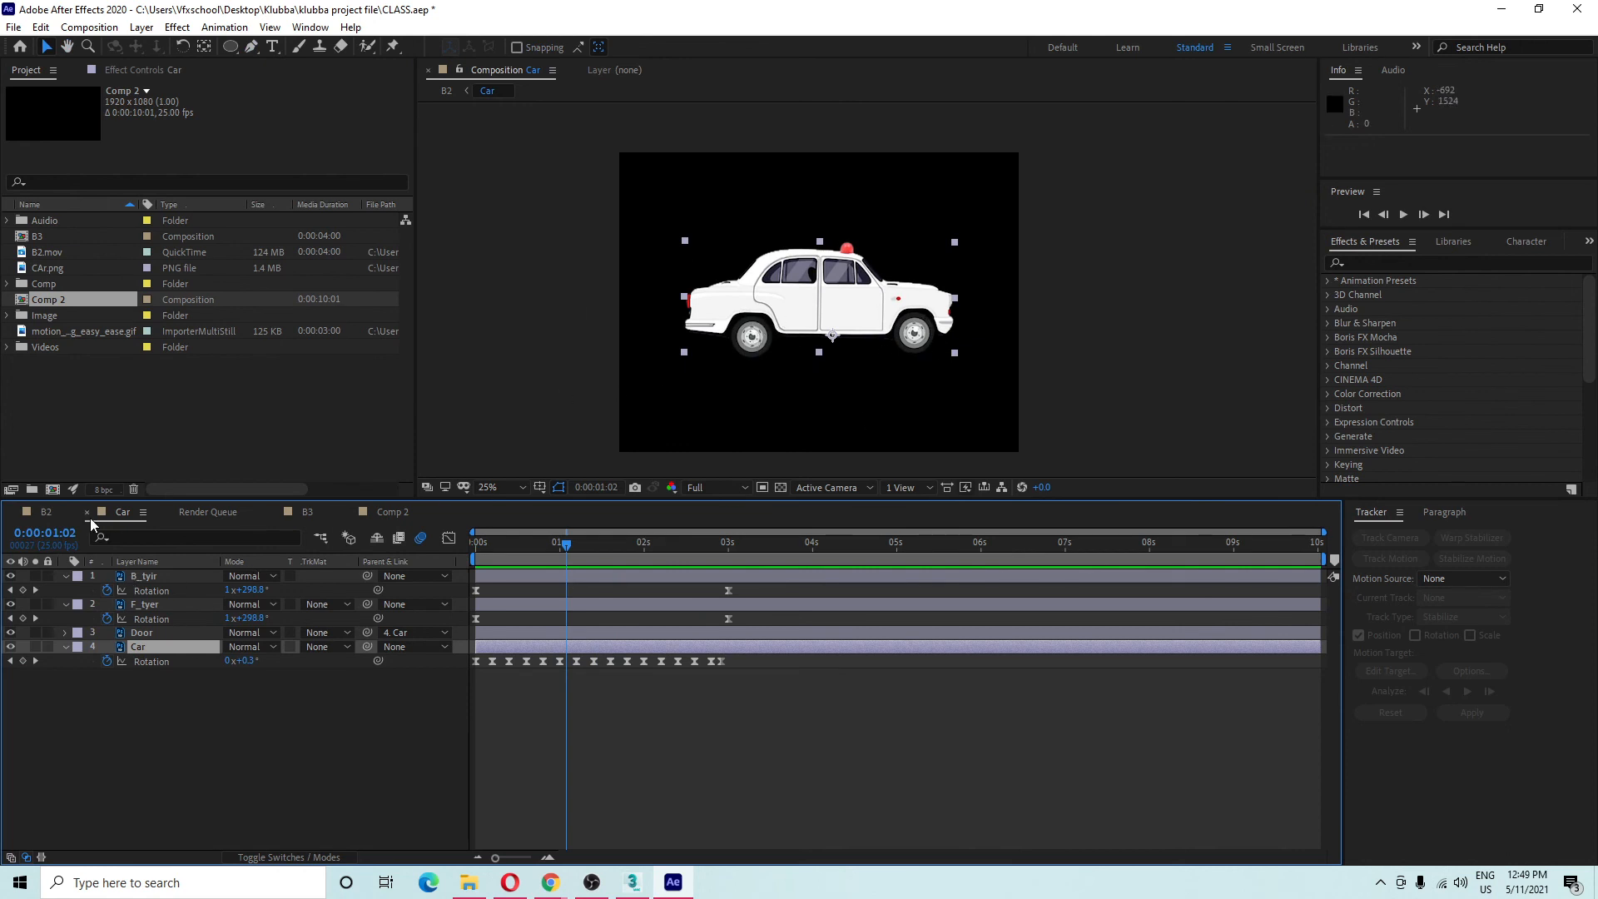
left_click(46, 512)
Select the Car precomp layer in B2, undoing an accidental move of it.
left_click(153, 574)
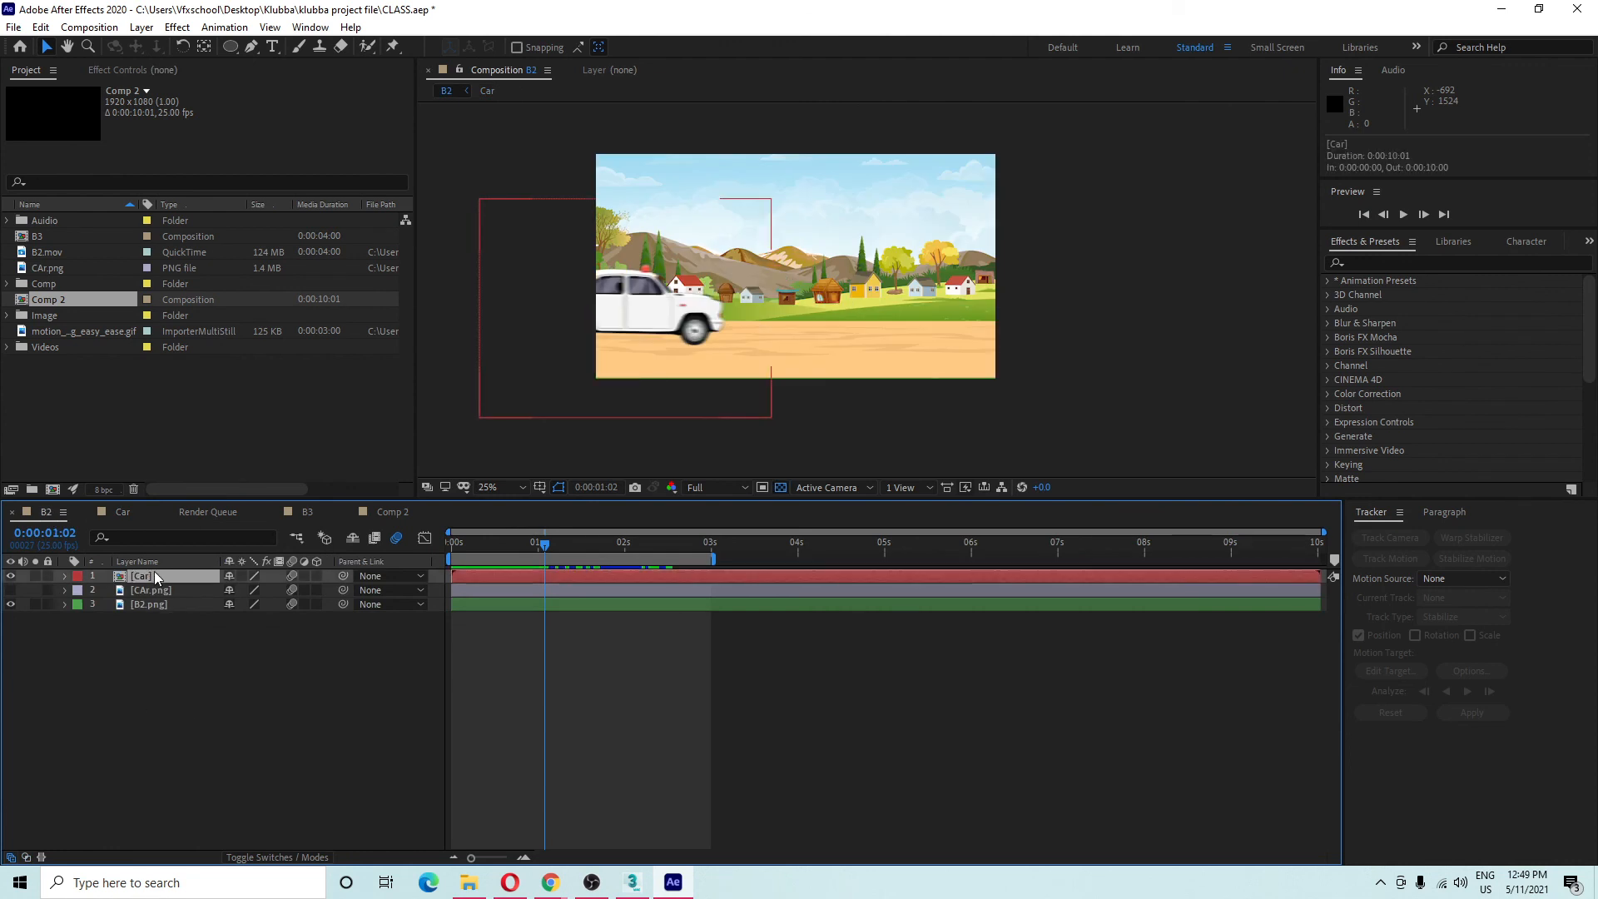
scroll(728, 320, "down", 1)
left_click_drag(727, 318, 813, 321)
scroll(829, 301, "down", 1)
scroll(668, 297, "up", 2)
key("ctrl+z")
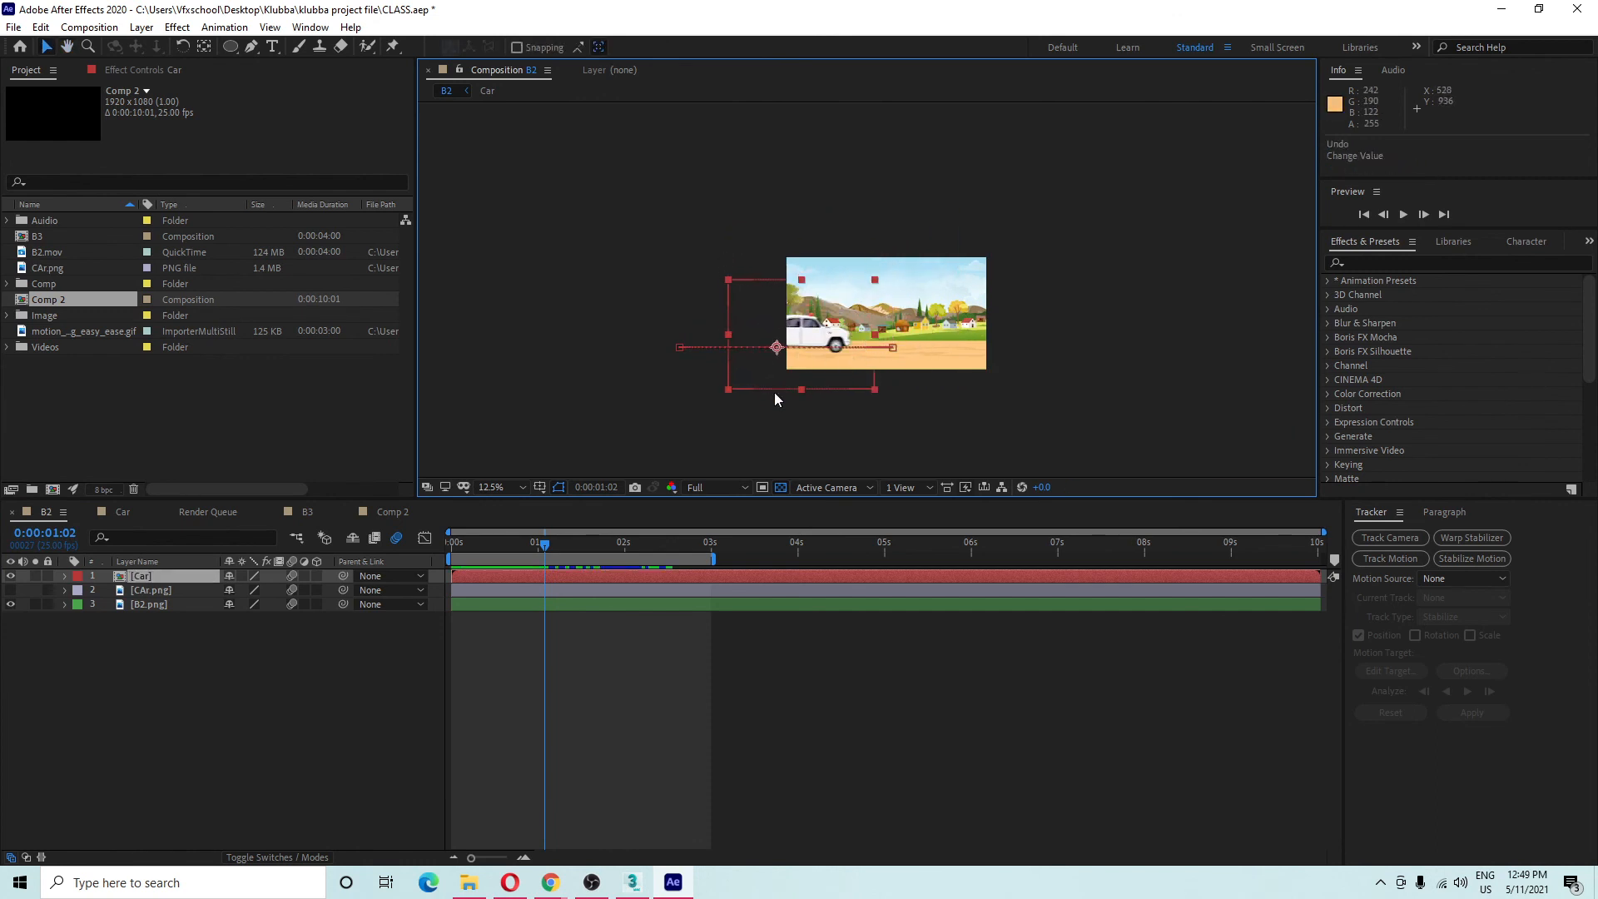
left_click(150, 577)
right_click(152, 588)
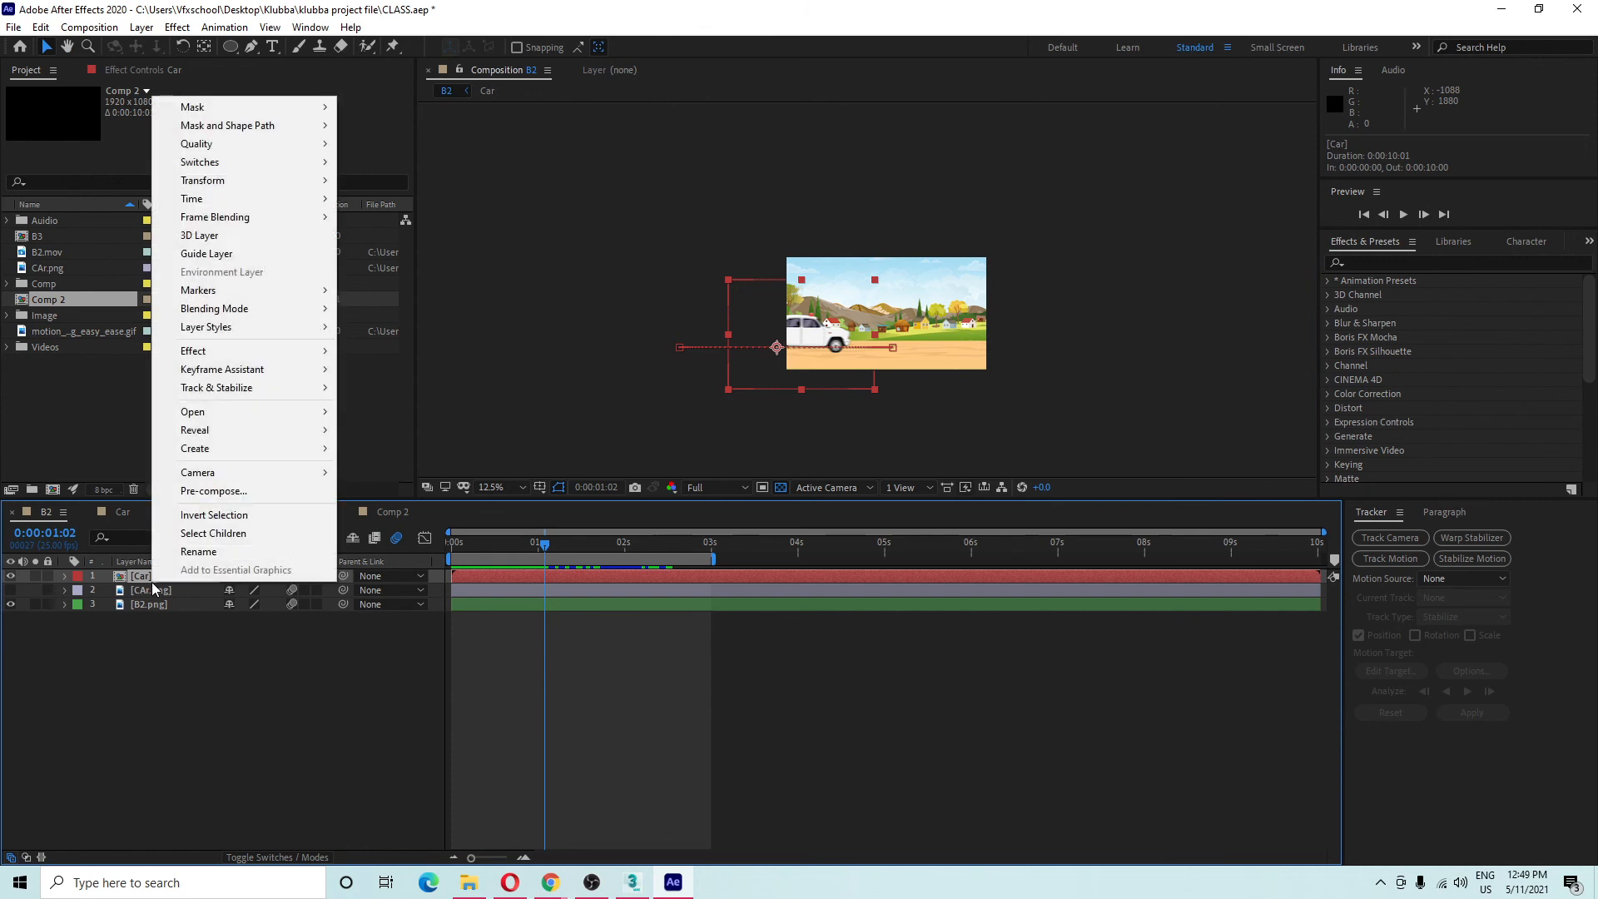
left_click(135, 579)
Copy the Car precomp's four layers and hide the Car precomp layer in B2.
double_click(136, 579)
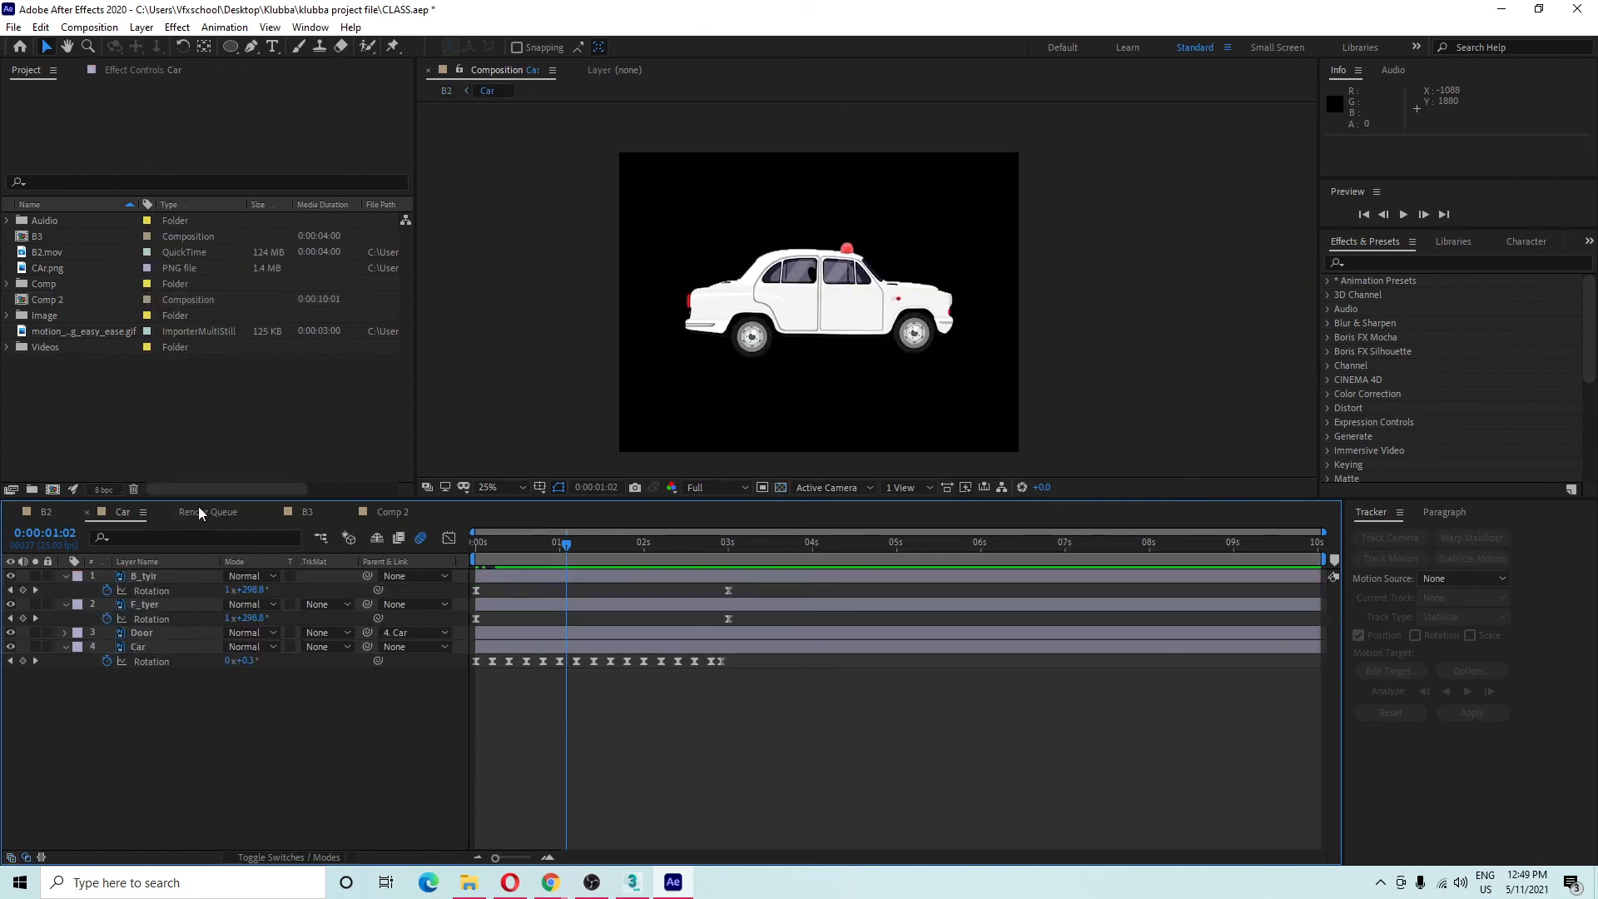
key("ctrl+a")
left_click_drag(247, 738, 80, 520)
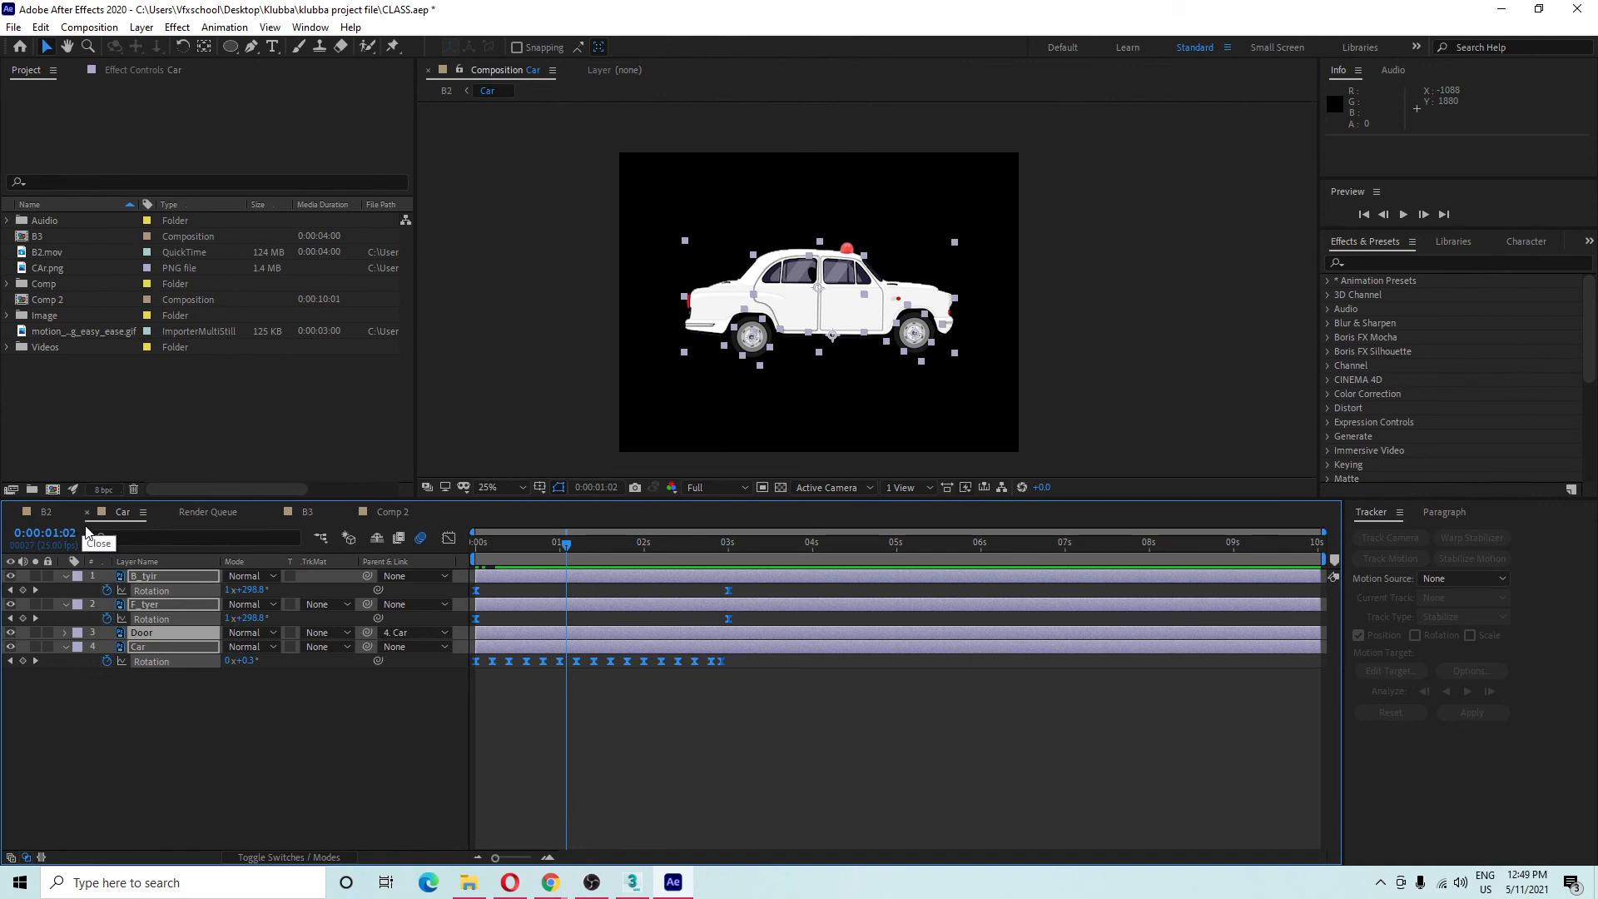
key("ctrl+c")
left_click(46, 512)
left_click(10, 575)
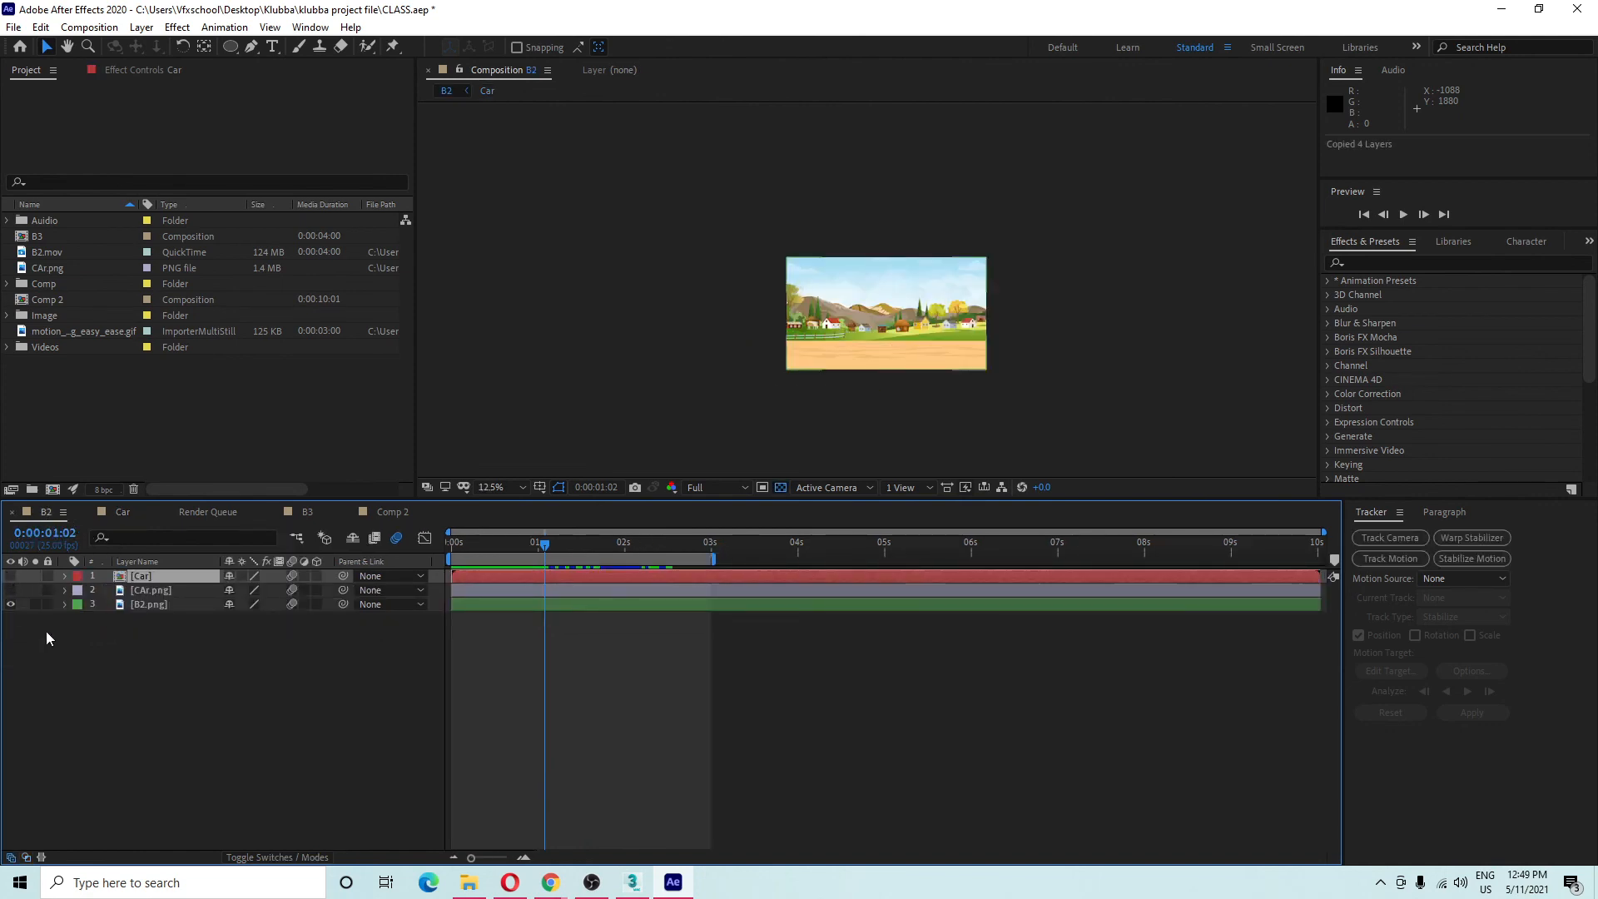
Paste the four Car layers into B2 and test-move the door and body, undoing both.
key("ctrl+v")
left_click(158, 699)
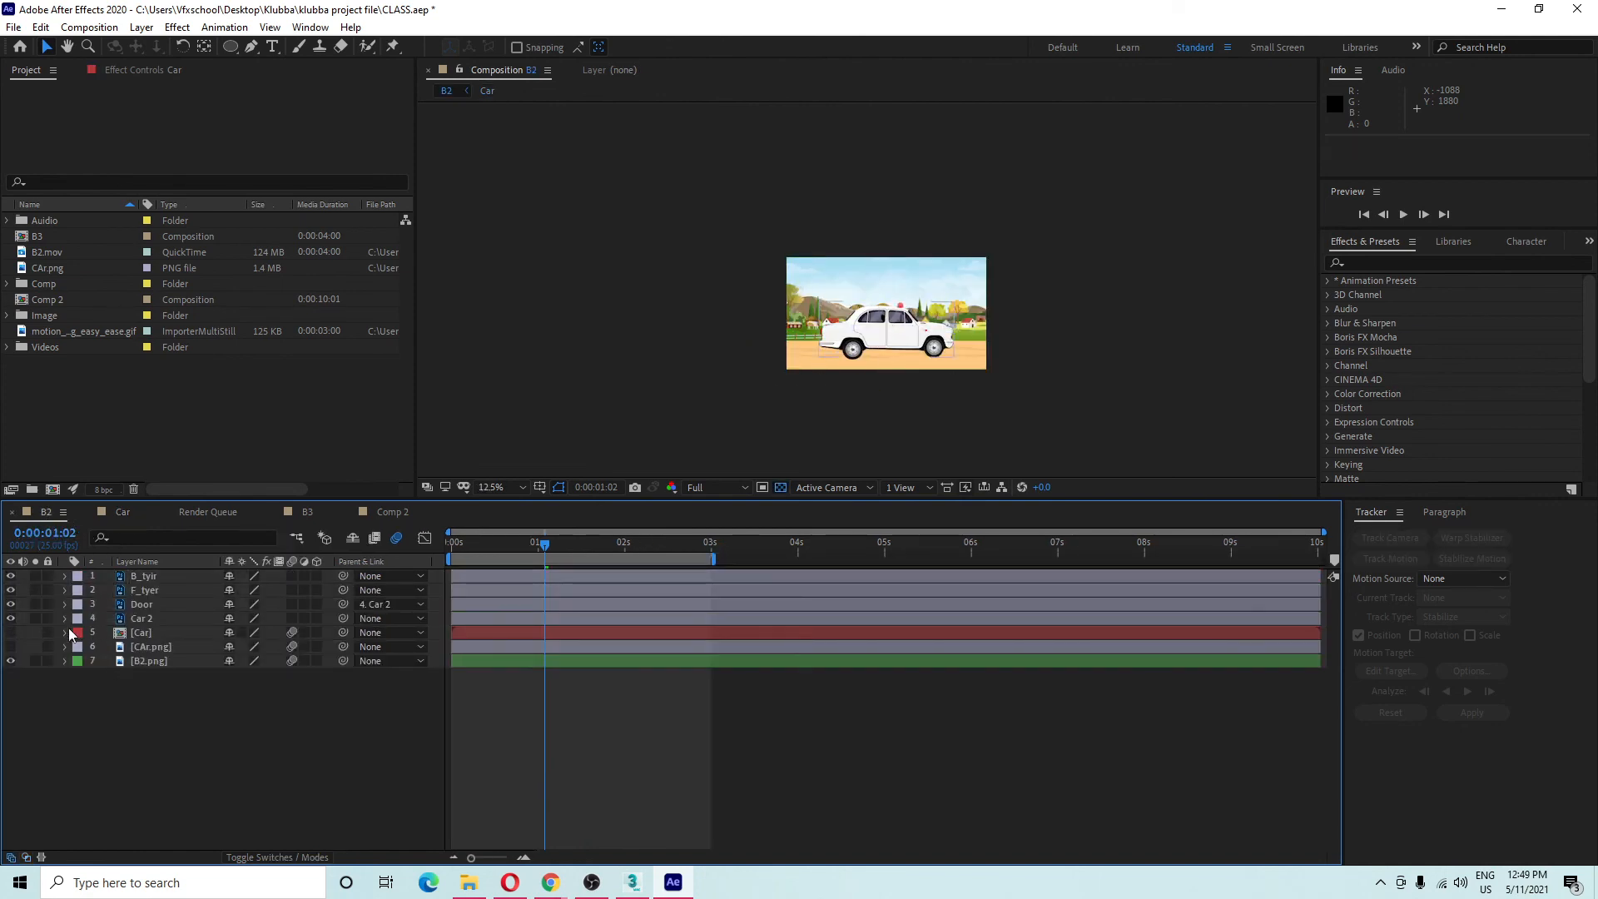
scroll(821, 341, "up", 4)
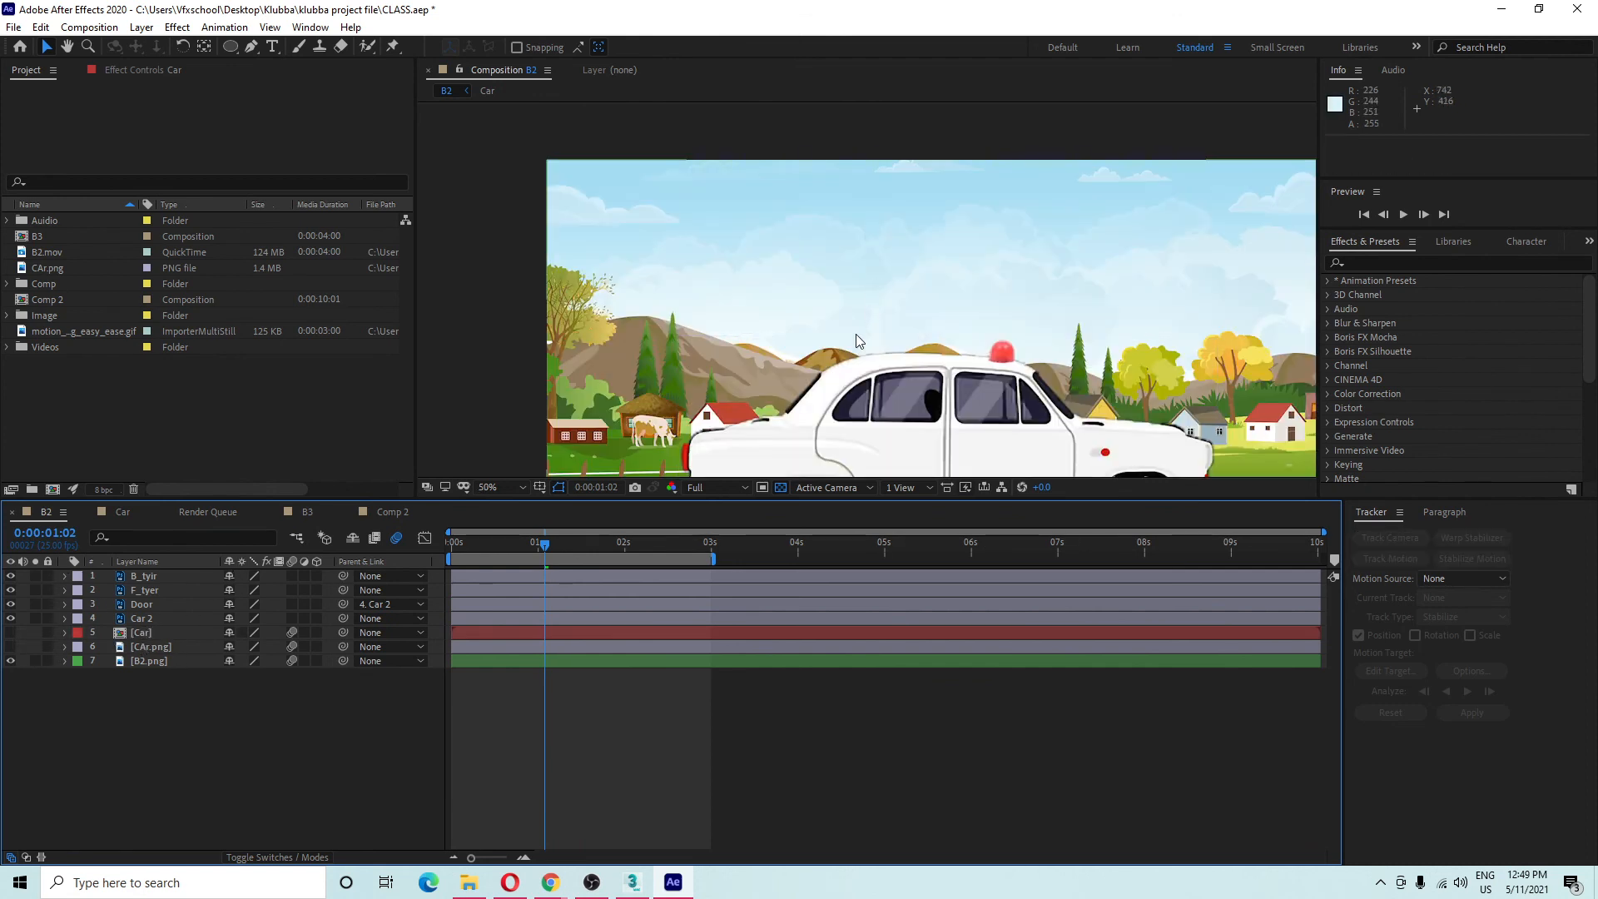
scroll(819, 247, "down", 2)
left_click_drag(819, 247, 747, 247)
left_click_drag(775, 321, 790, 277)
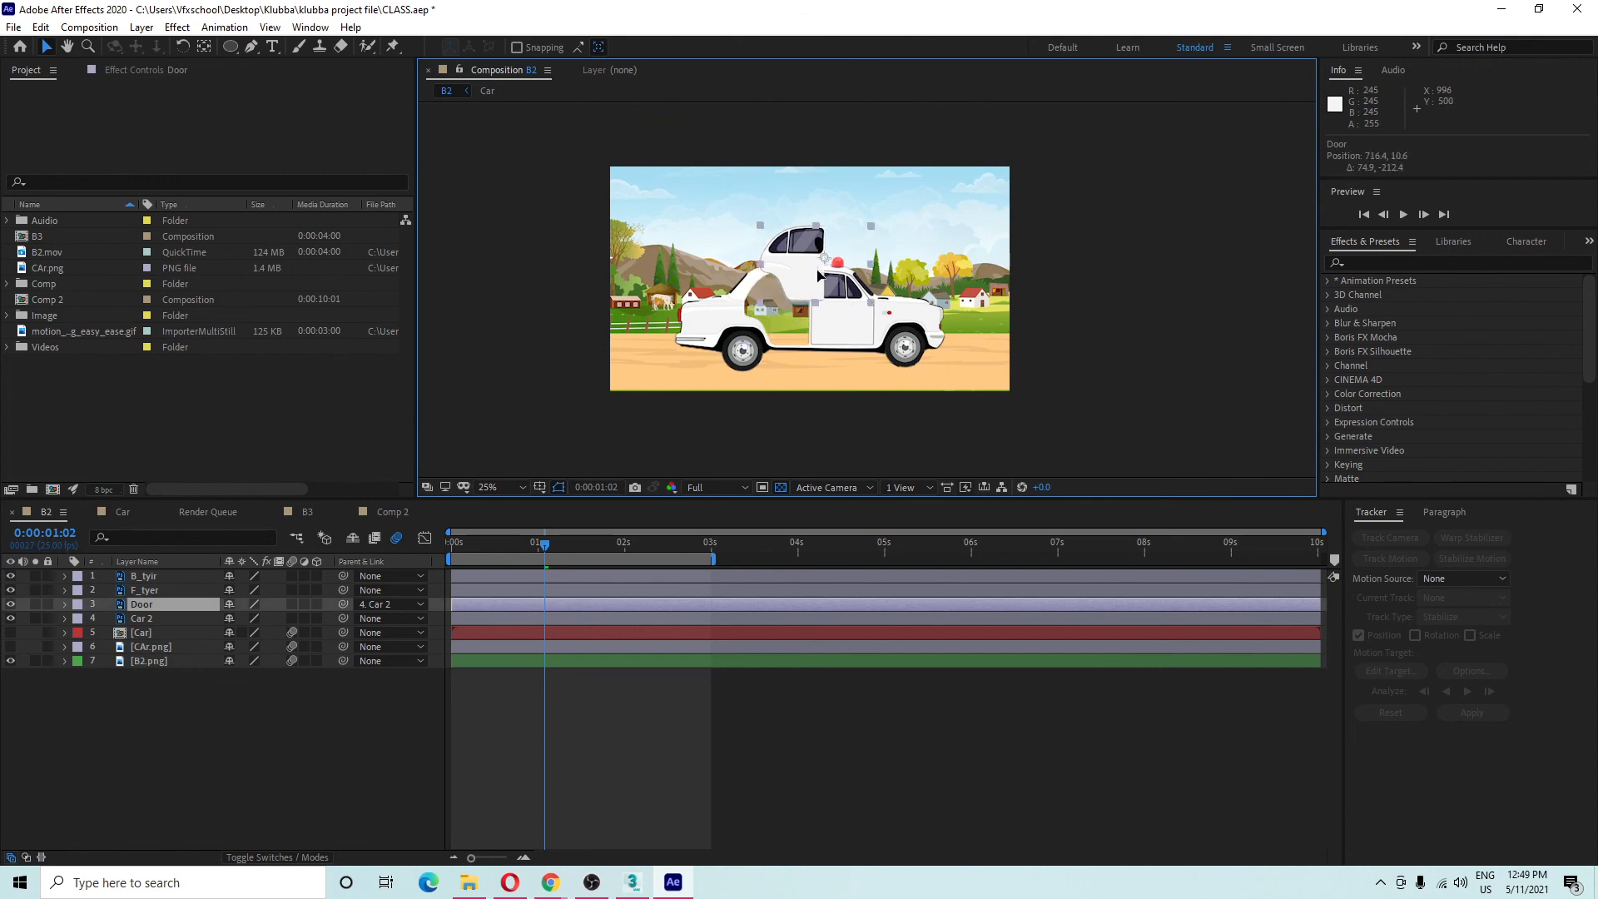
key("ctrl+z")
left_click_drag(718, 328, 616, 326)
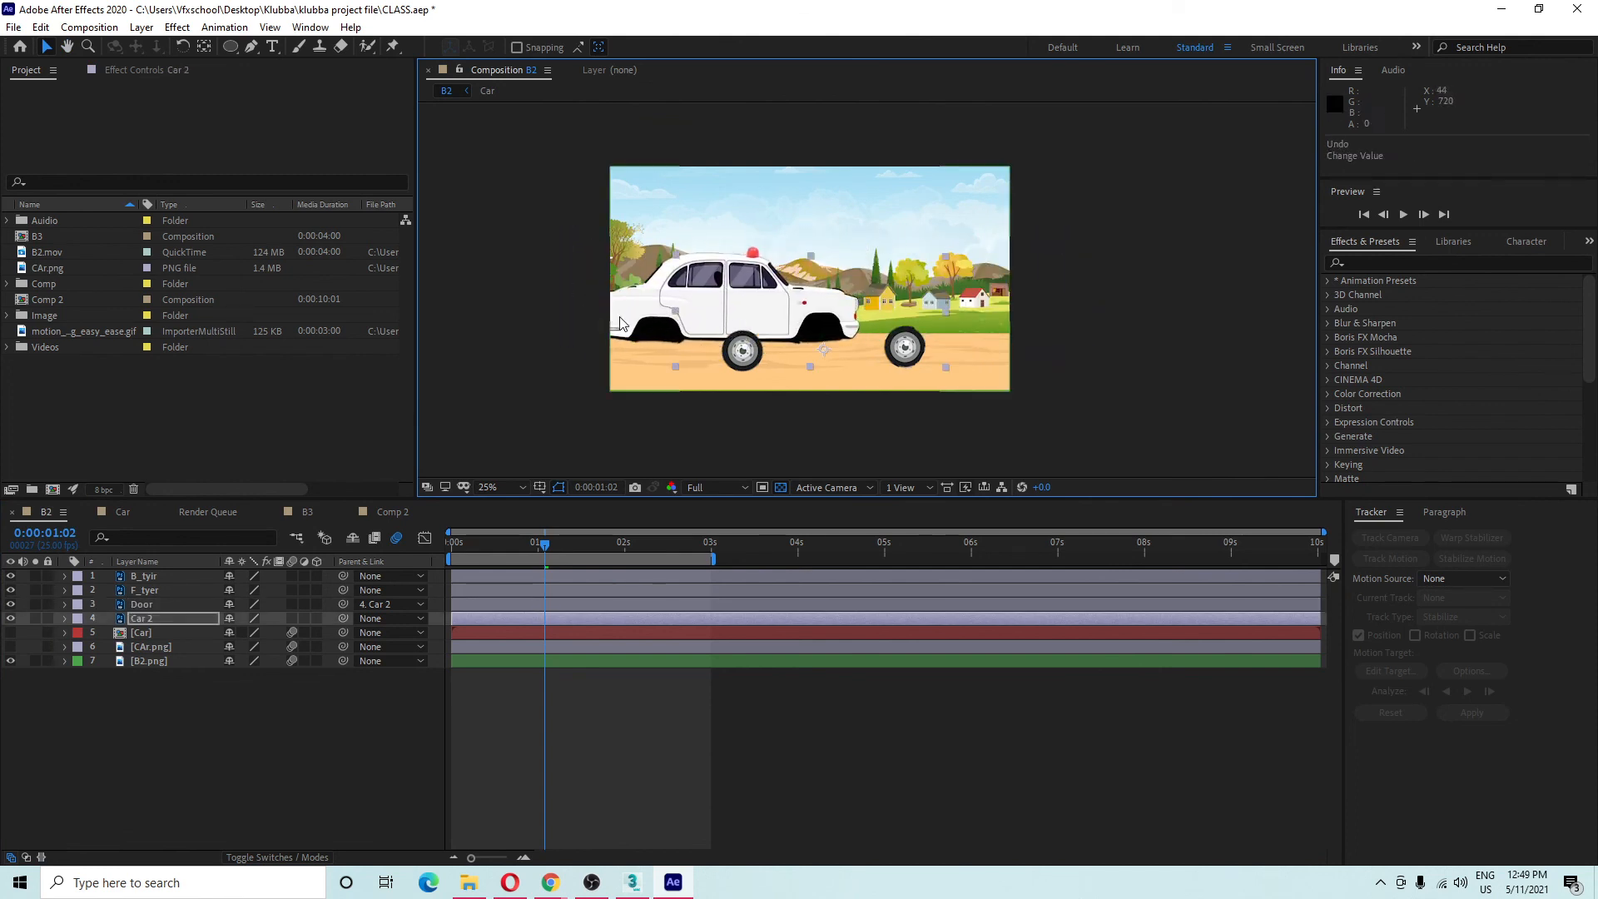
key("ctrl+z")
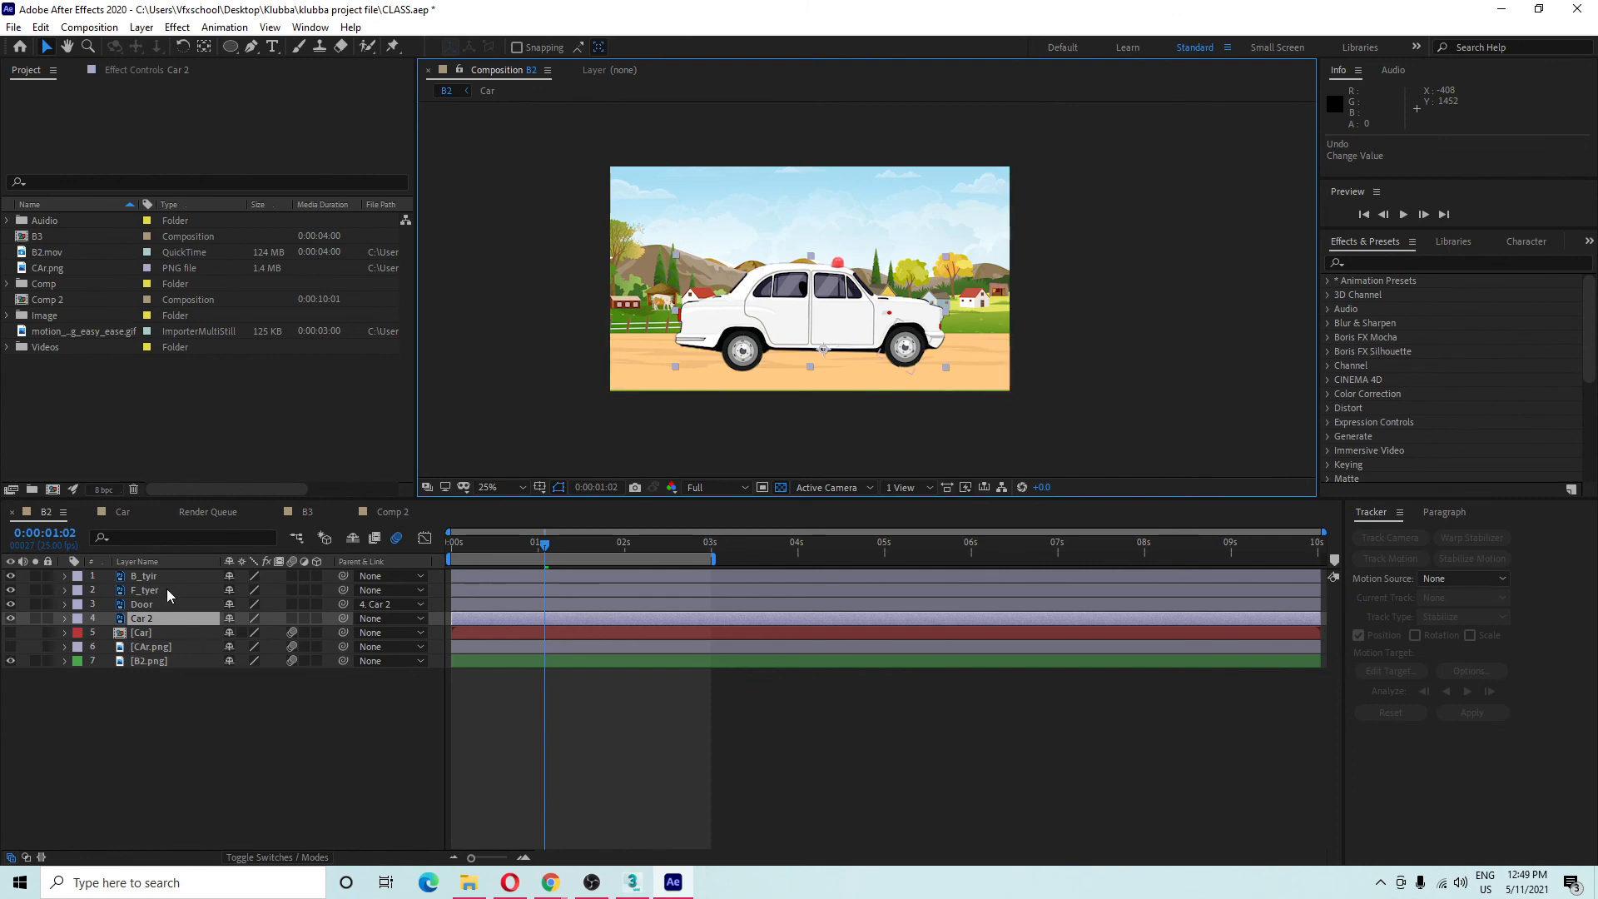
Parent F_tyer and B_tyir to Car 2, then test by moving the car body and undoing.
left_click(167, 589)
left_click(168, 574, "shift")
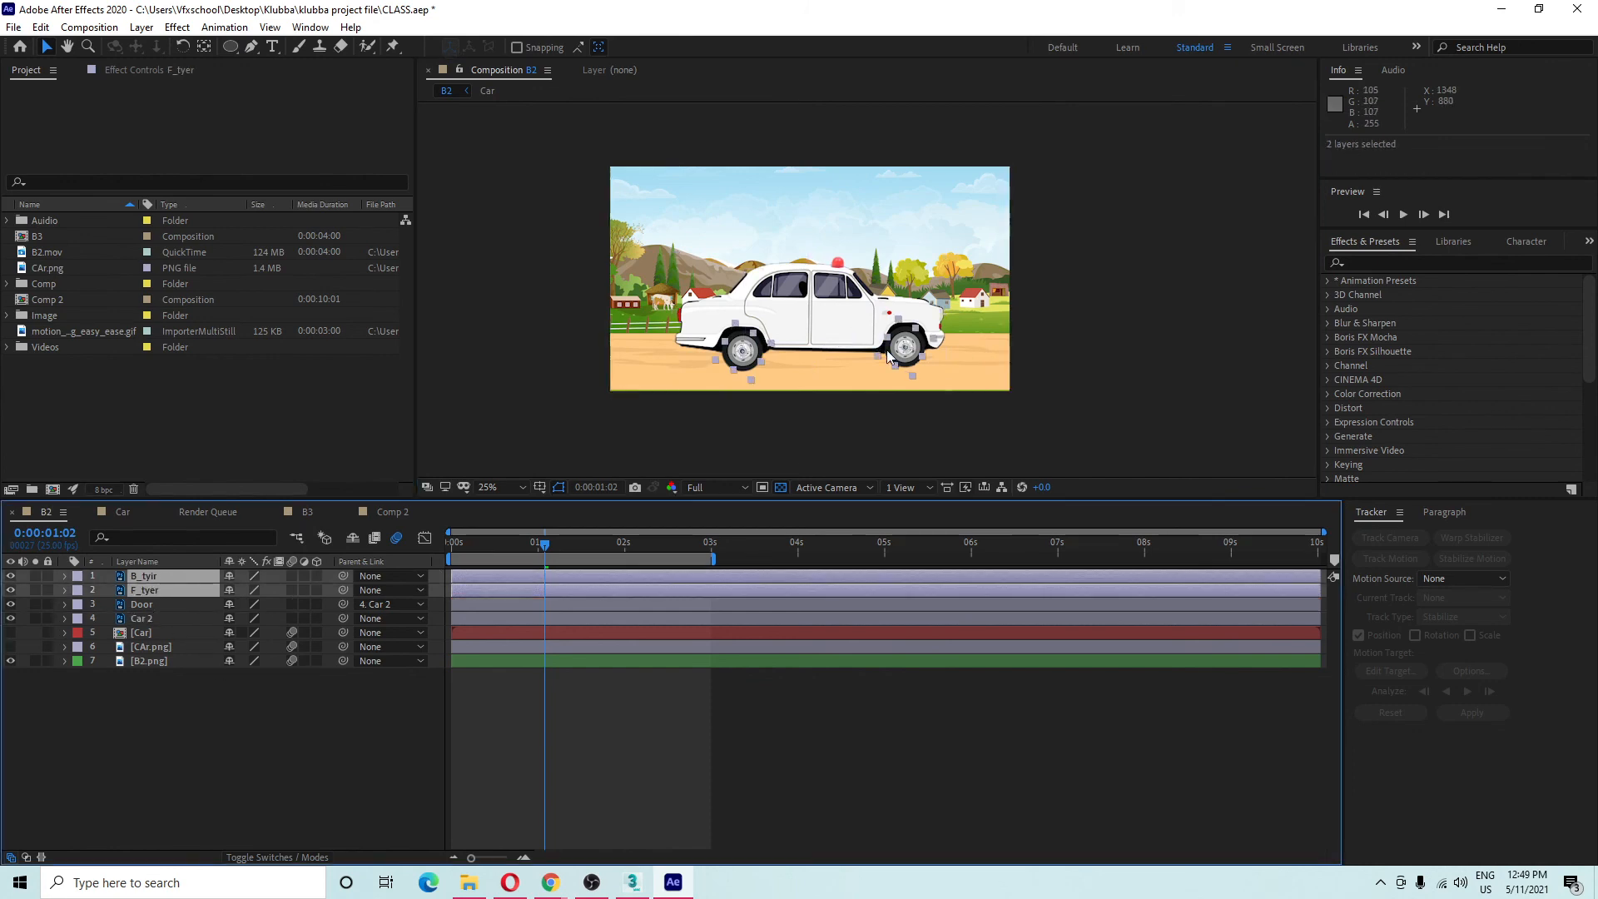
left_click(177, 697)
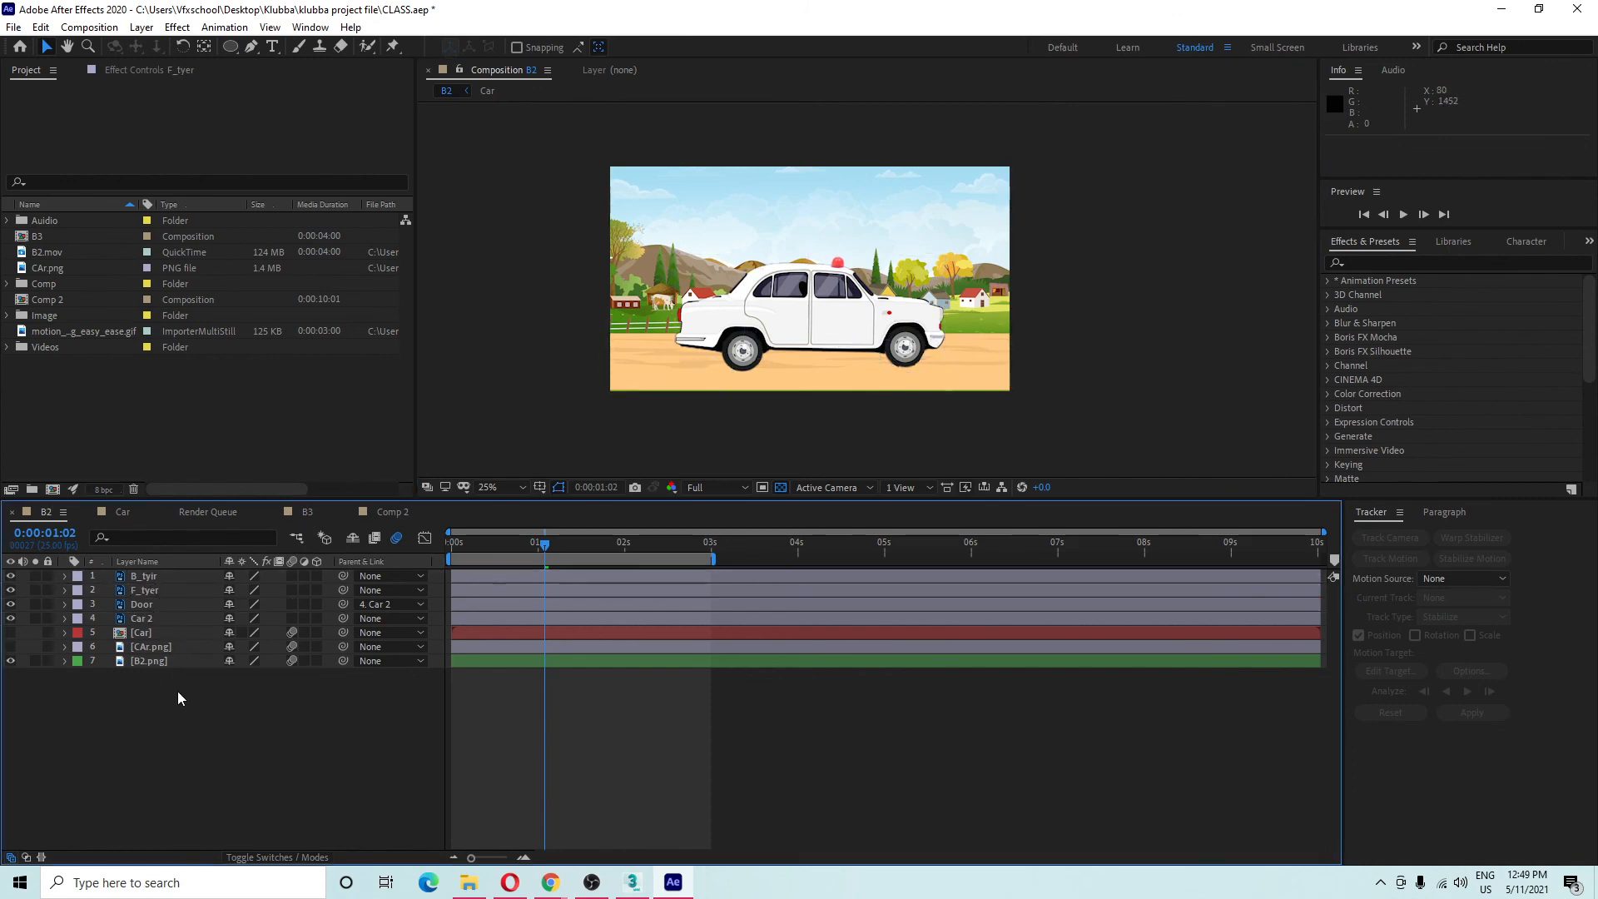
left_click(166, 589)
left_click(167, 574, "shift")
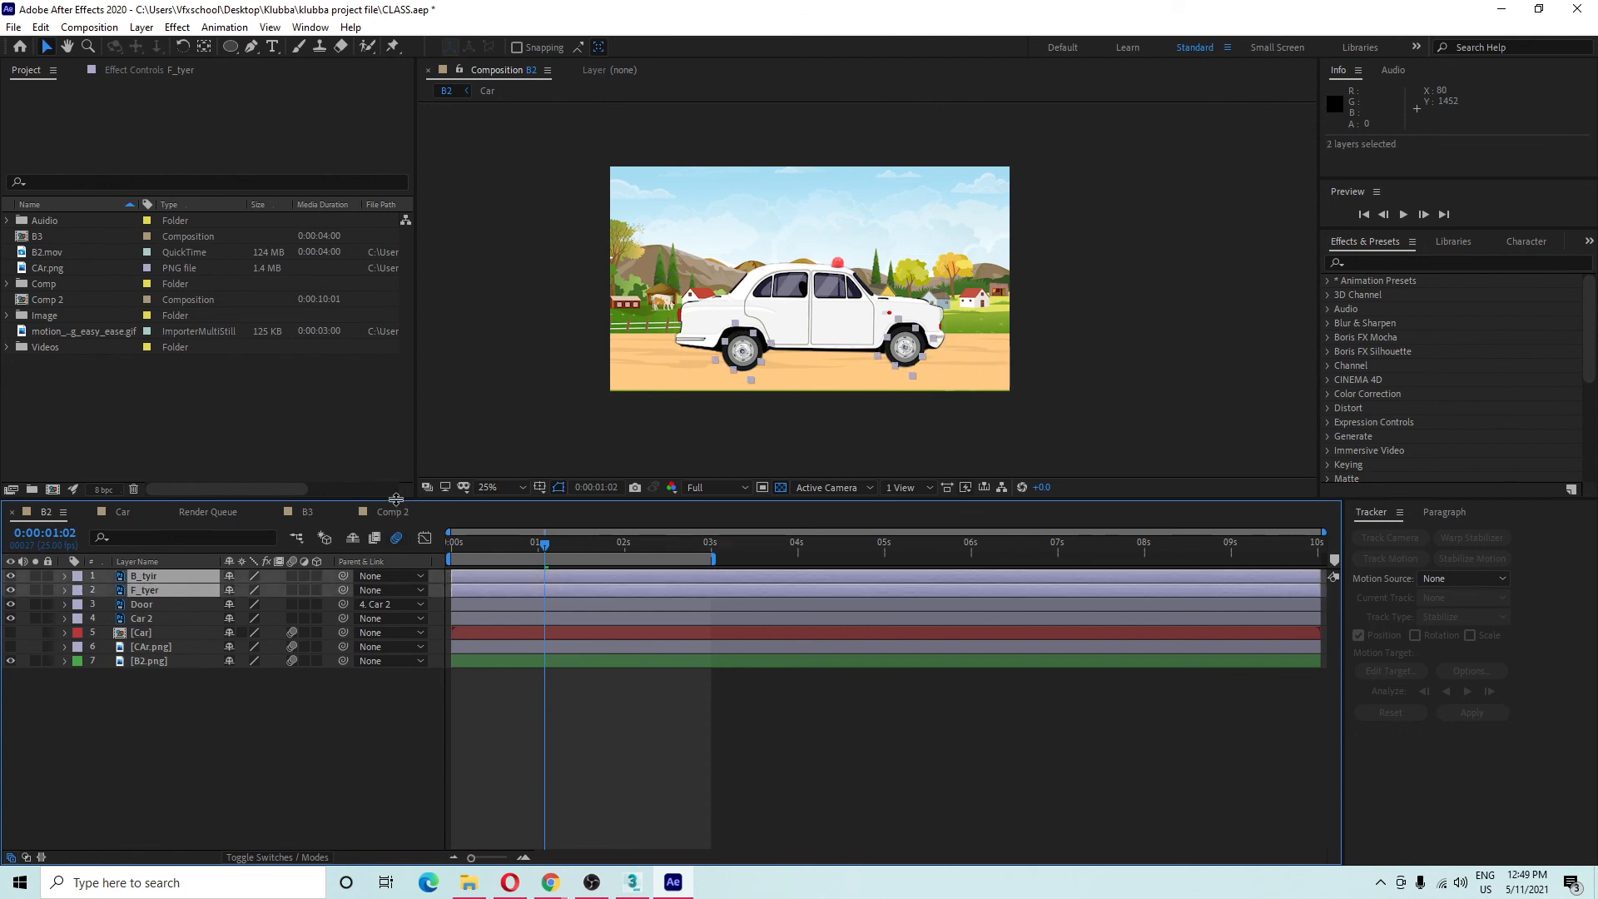
left_click_drag(398, 499, 420, 423)
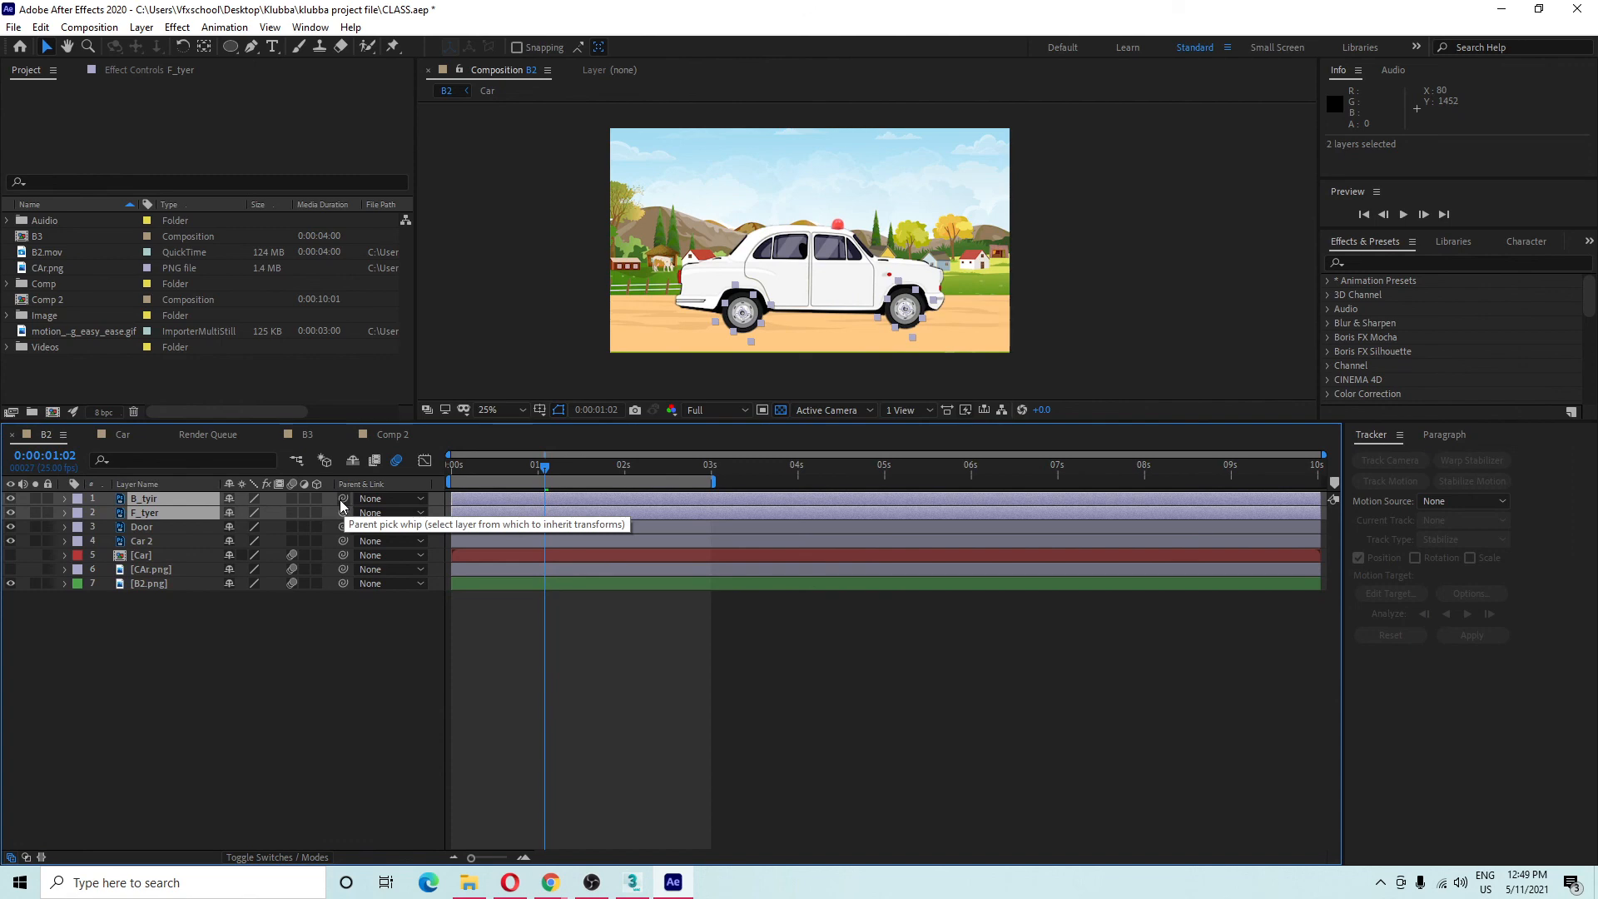
left_click_drag(340, 500, 164, 547)
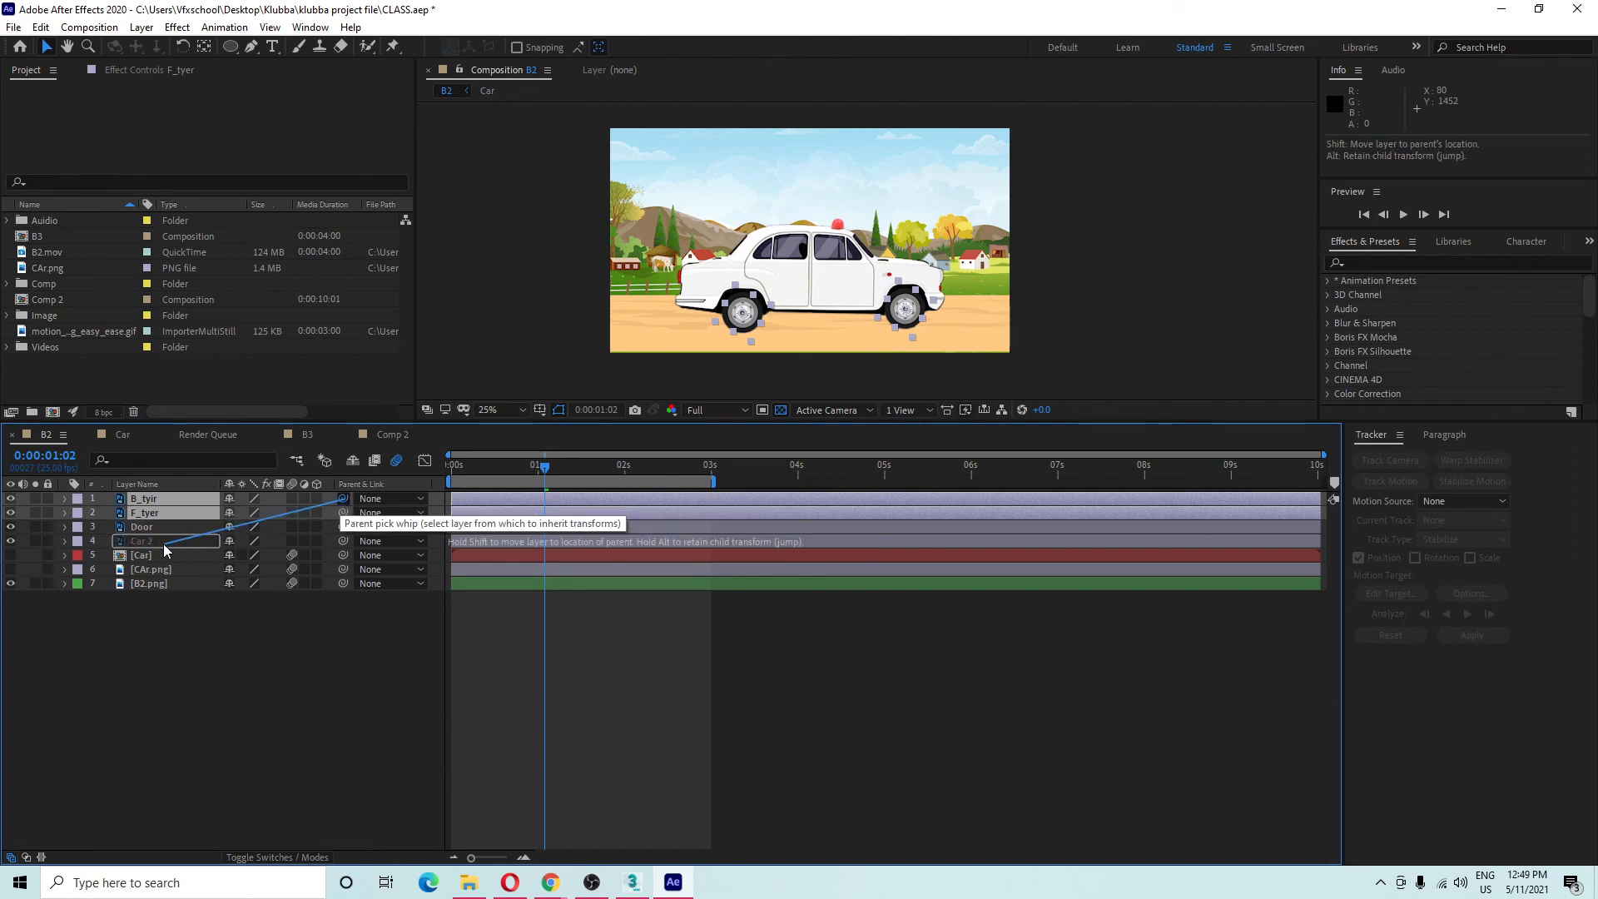
left_click_drag(163, 542, 163, 543)
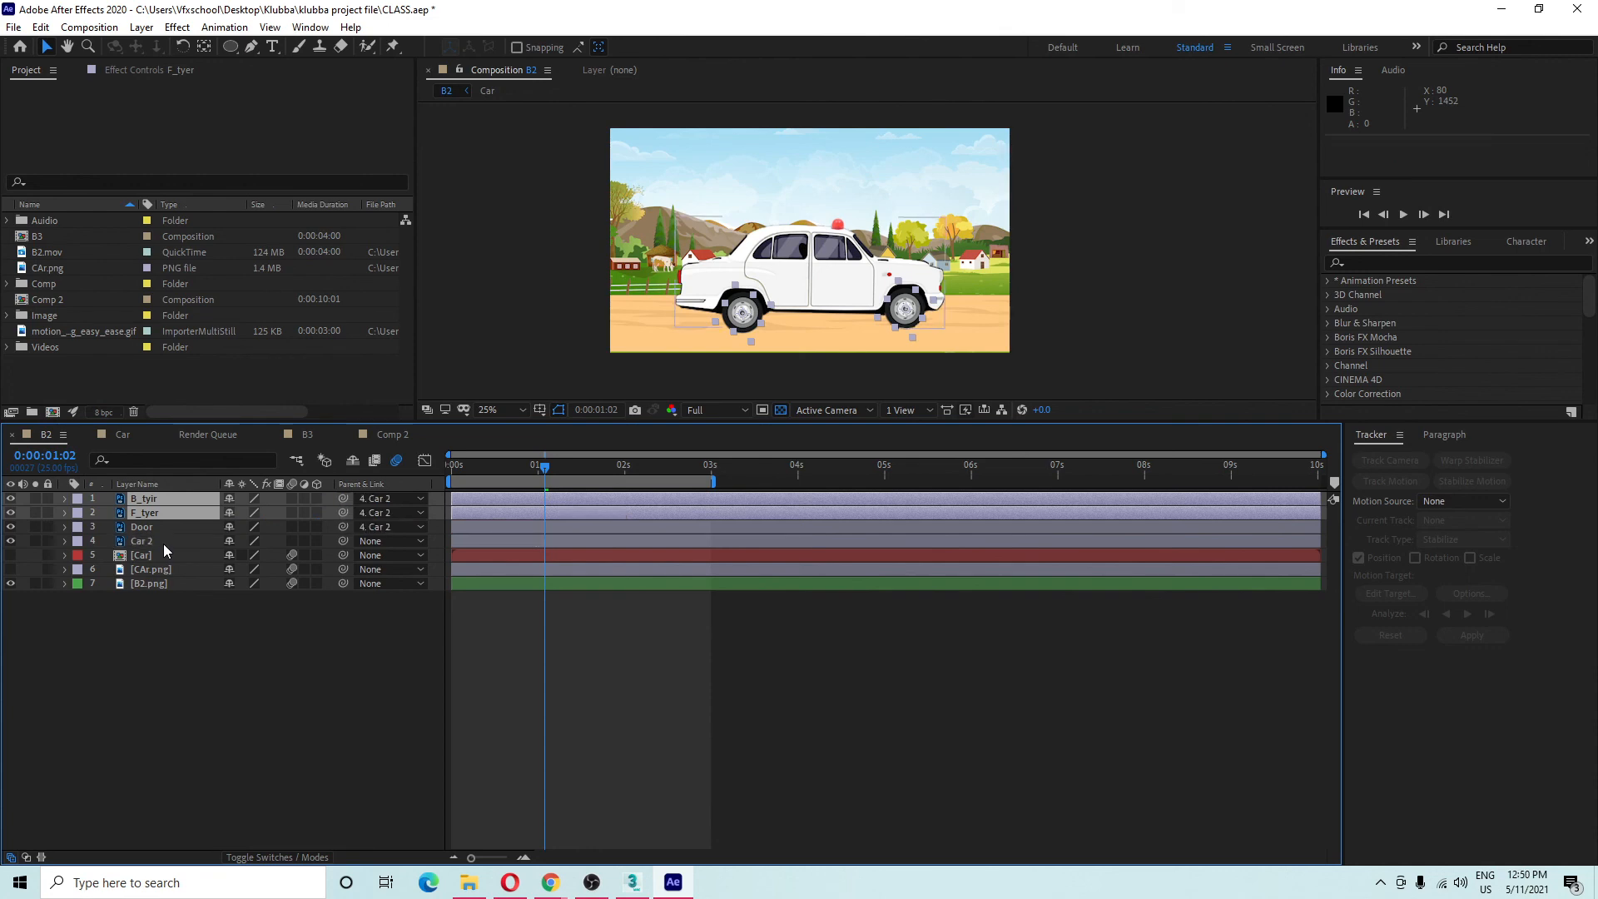
left_click(163, 542)
left_click_drag(733, 296, 1044, 293)
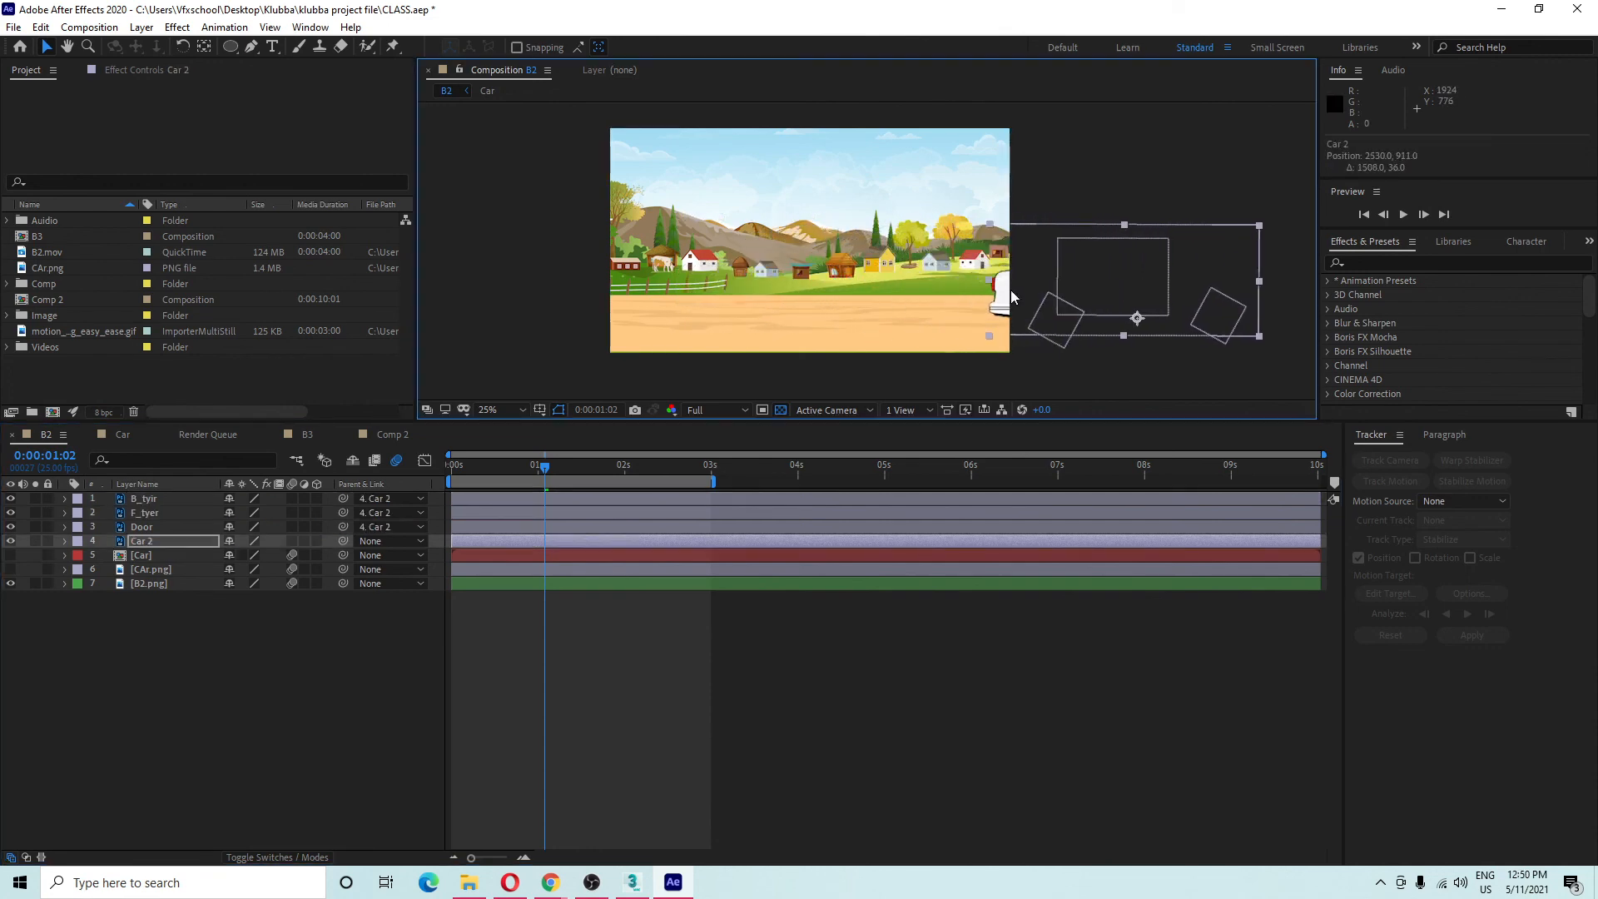
key("ctrl+z")
mouse_move(539, 467)
left_mouse_down()
mouse_move(452, 466)
mouse_move(558, 459)
mouse_move(523, 470)
left_mouse_up()
Reselect B_tyir and F_tyer and link them to Car 2 as parent again.
left_click(433, 703)
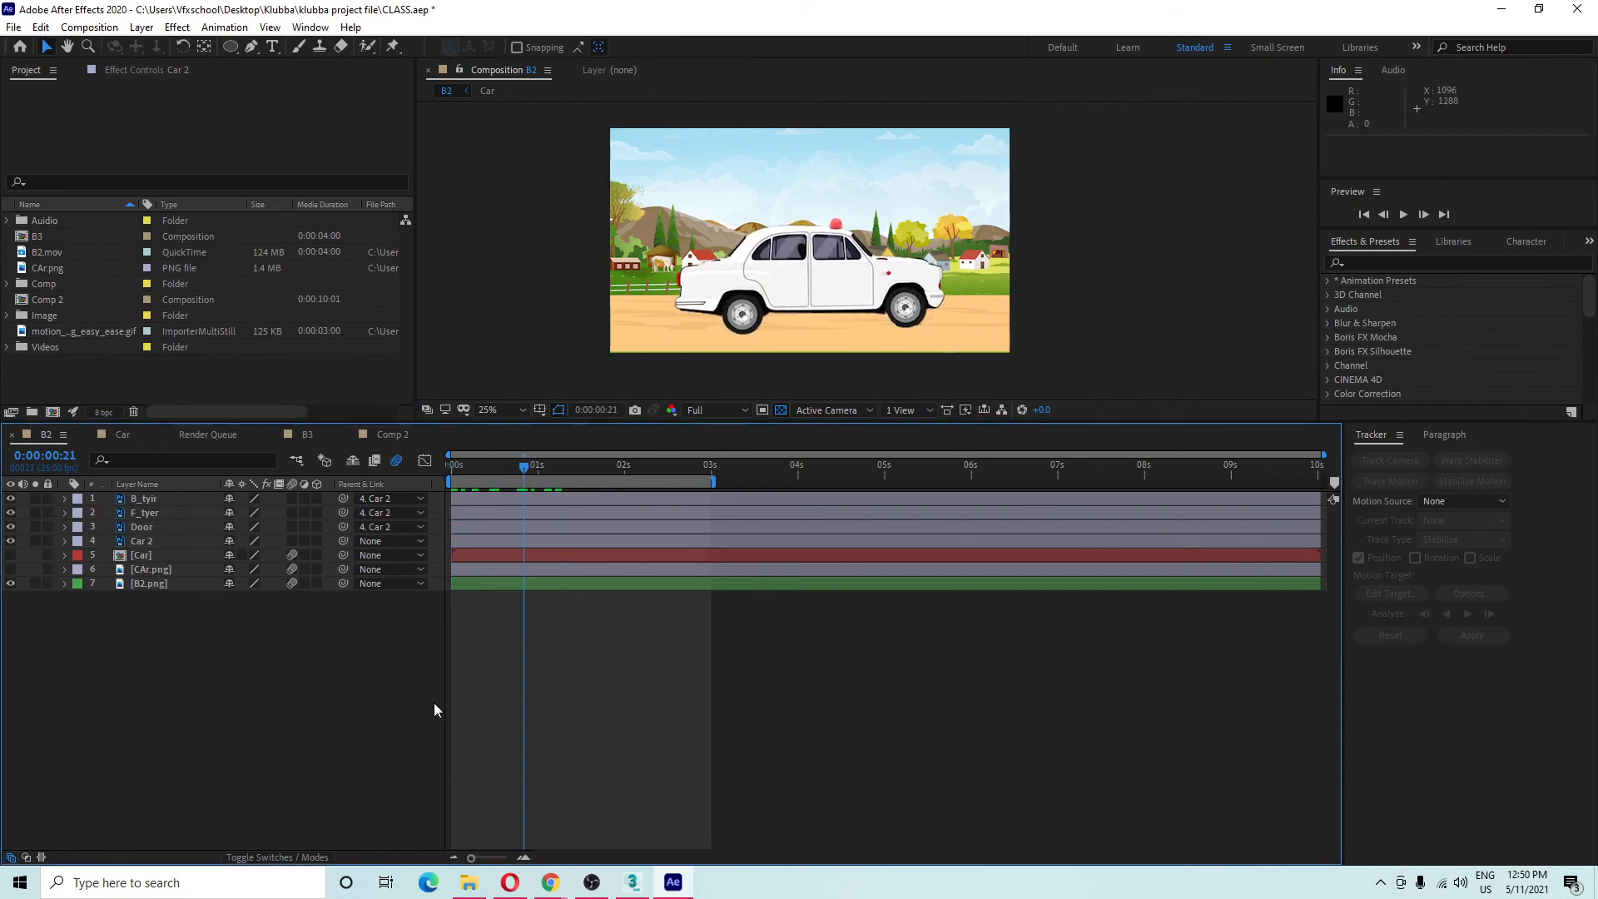
left_click(191, 540)
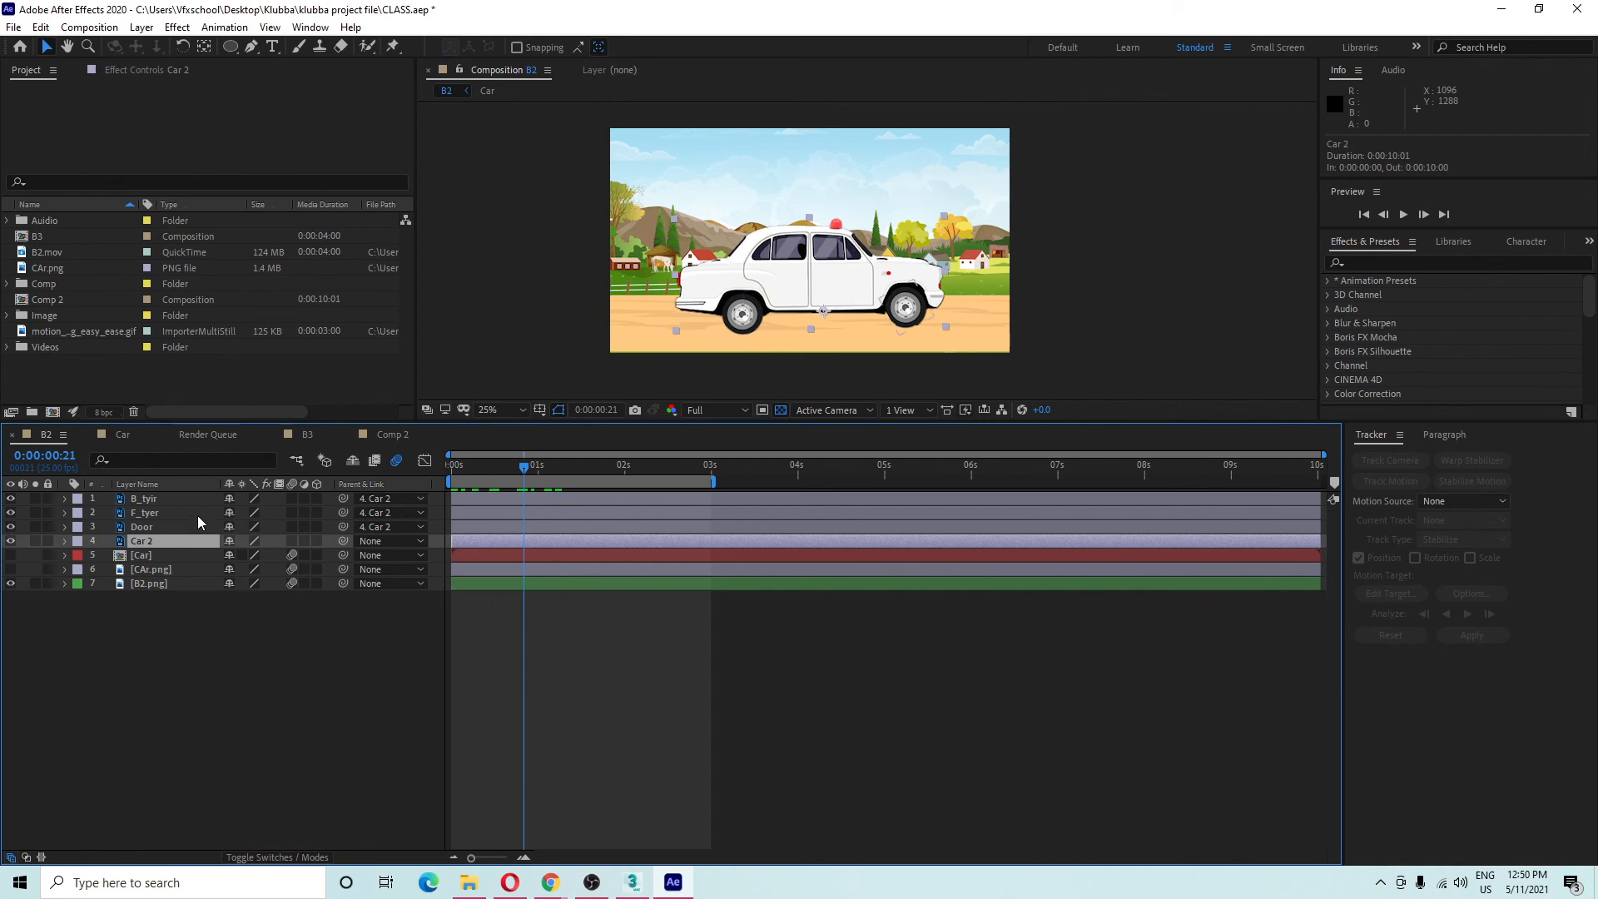
left_click(197, 516)
left_click(197, 502, "ctrl")
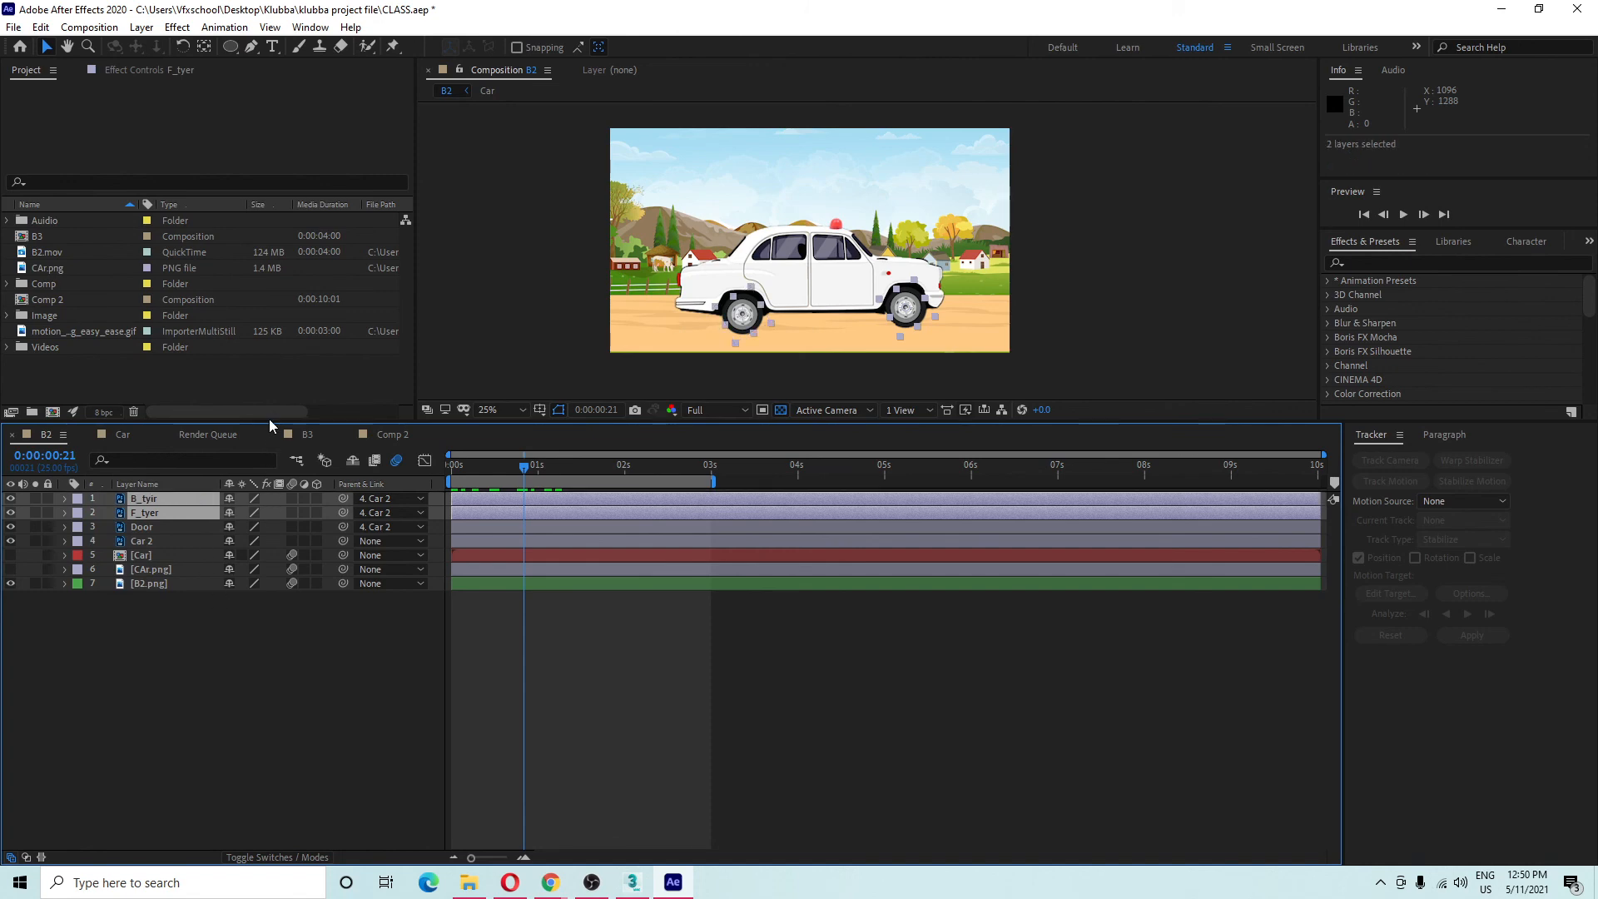
left_click_drag(270, 423, 271, 456)
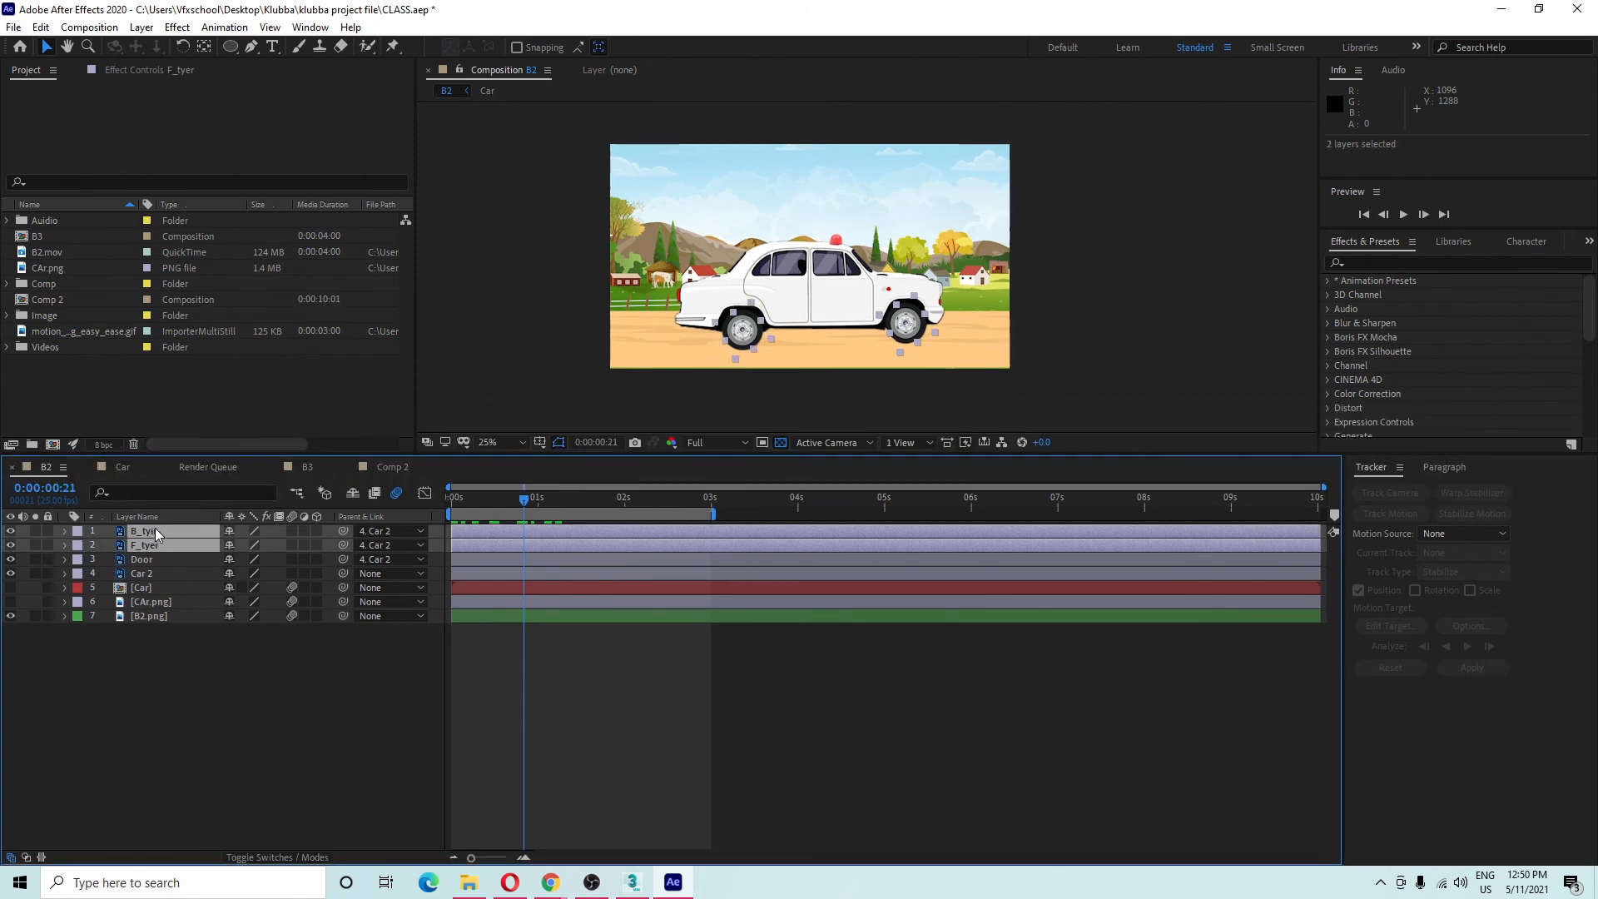
left_click(147, 574)
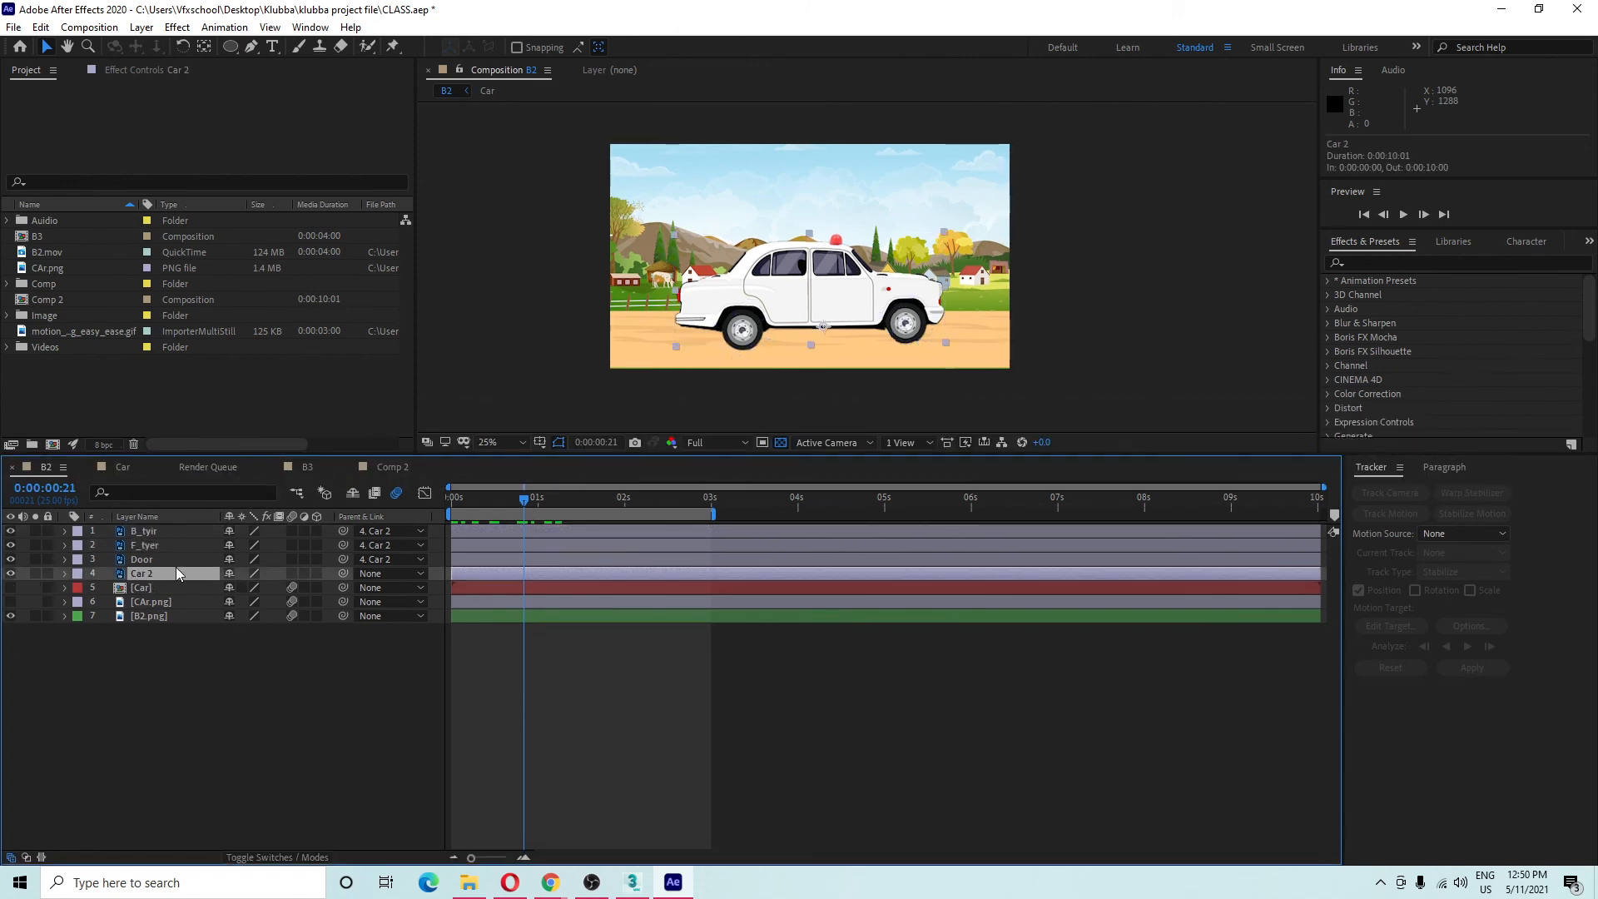
left_click(163, 529)
left_click(165, 547, "ctrl")
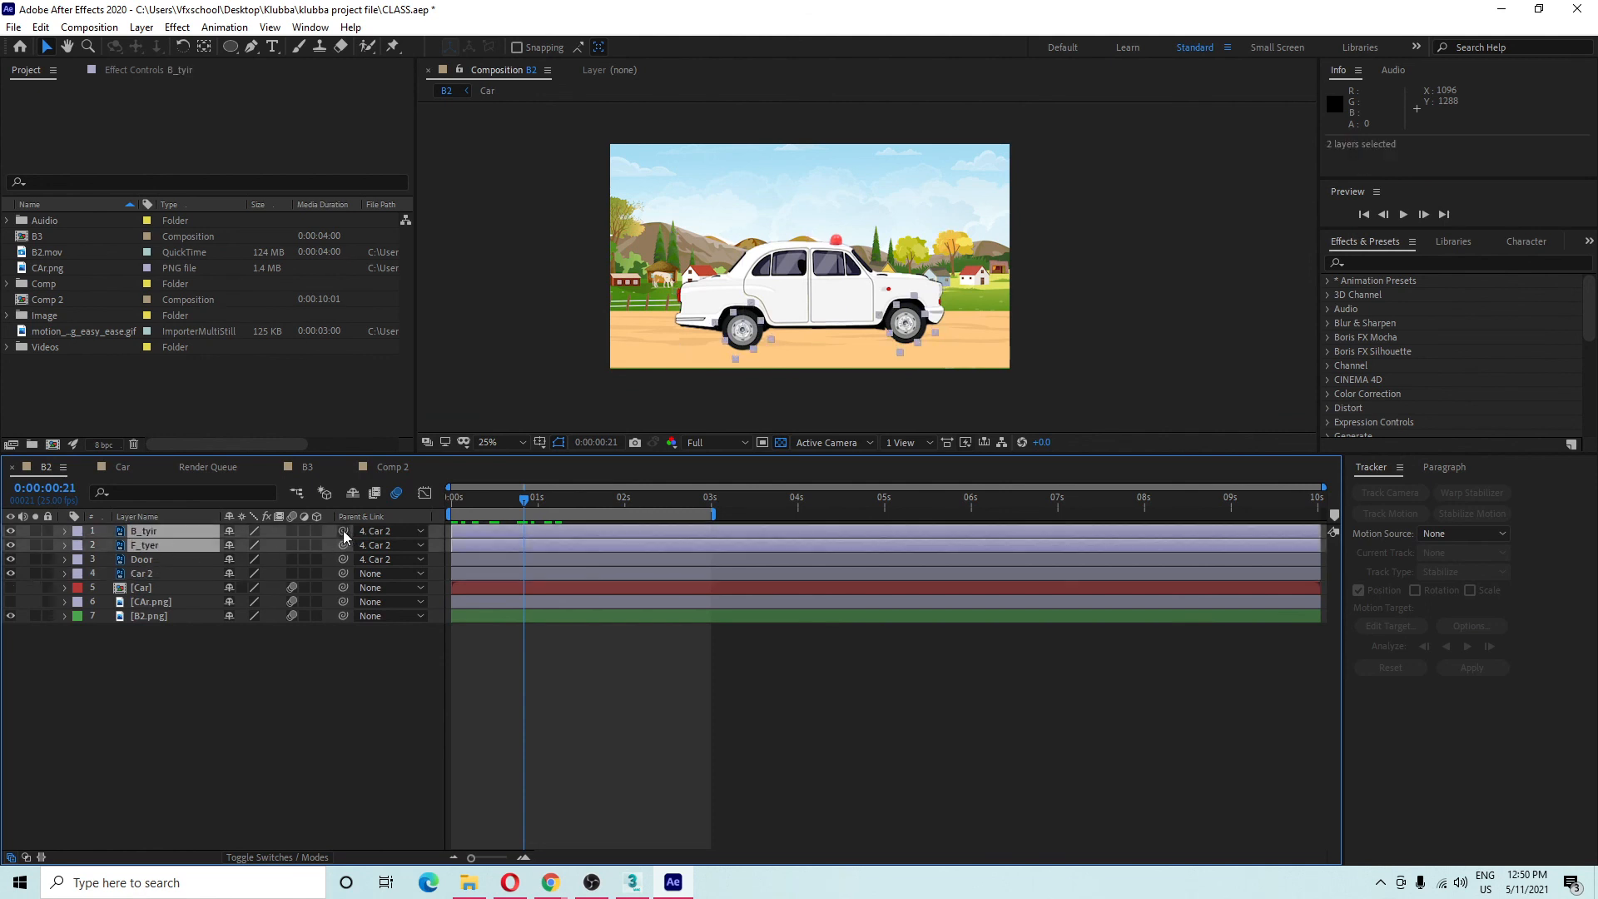
left_click_drag(343, 531, 158, 581)
Test-move both wheels below the car, then undo the move.
left_click(158, 578)
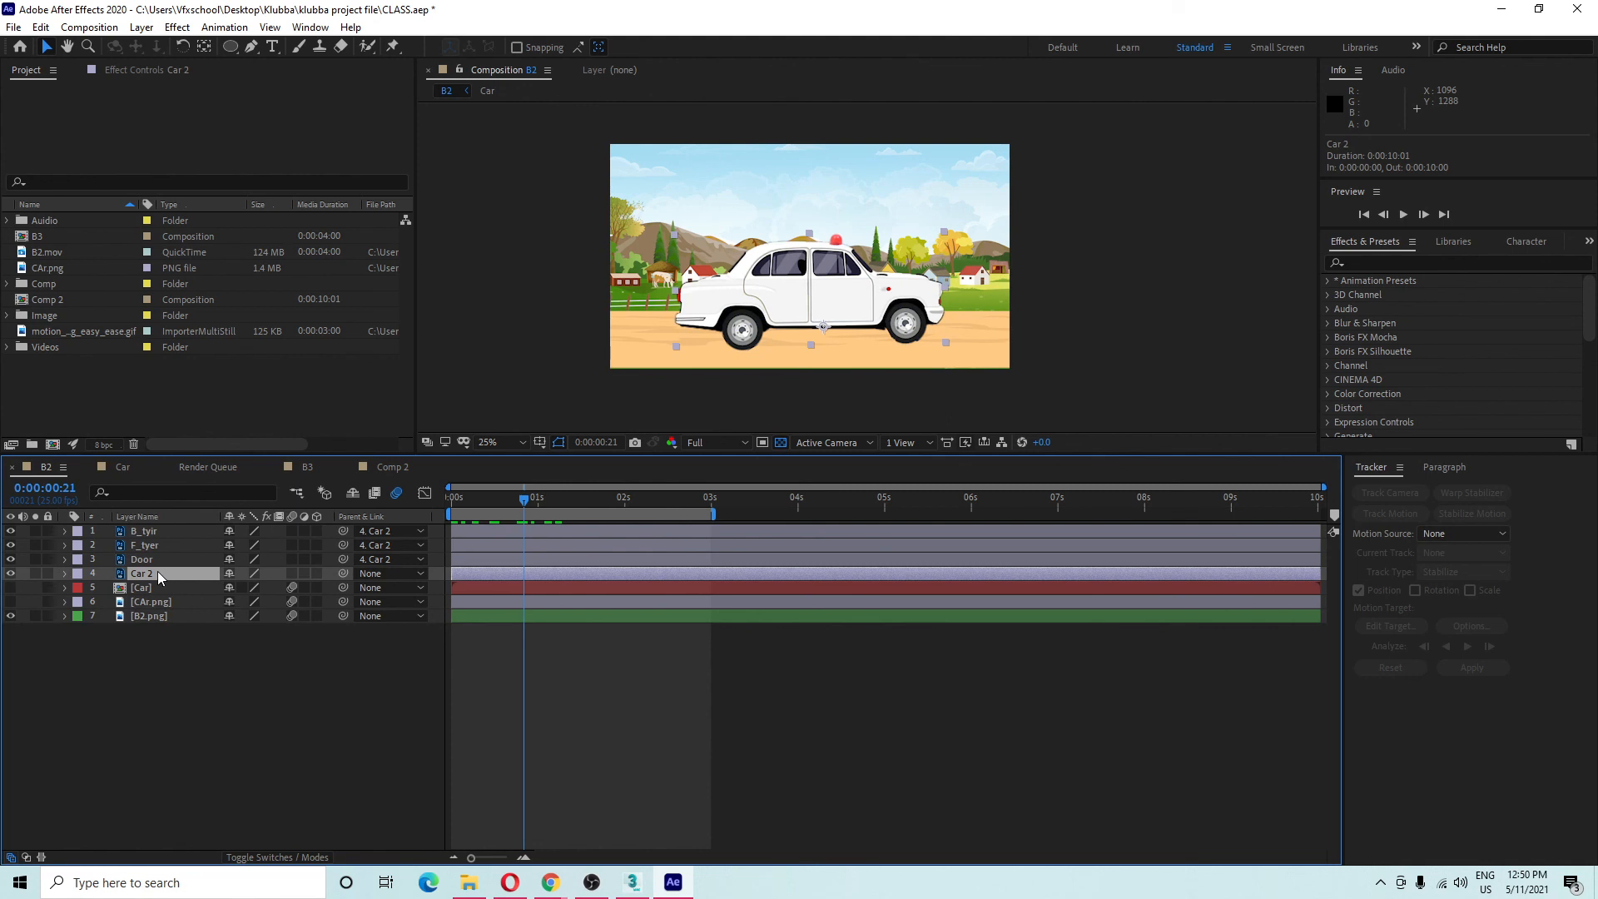
left_click(158, 530)
left_click(157, 539, "ctrl")
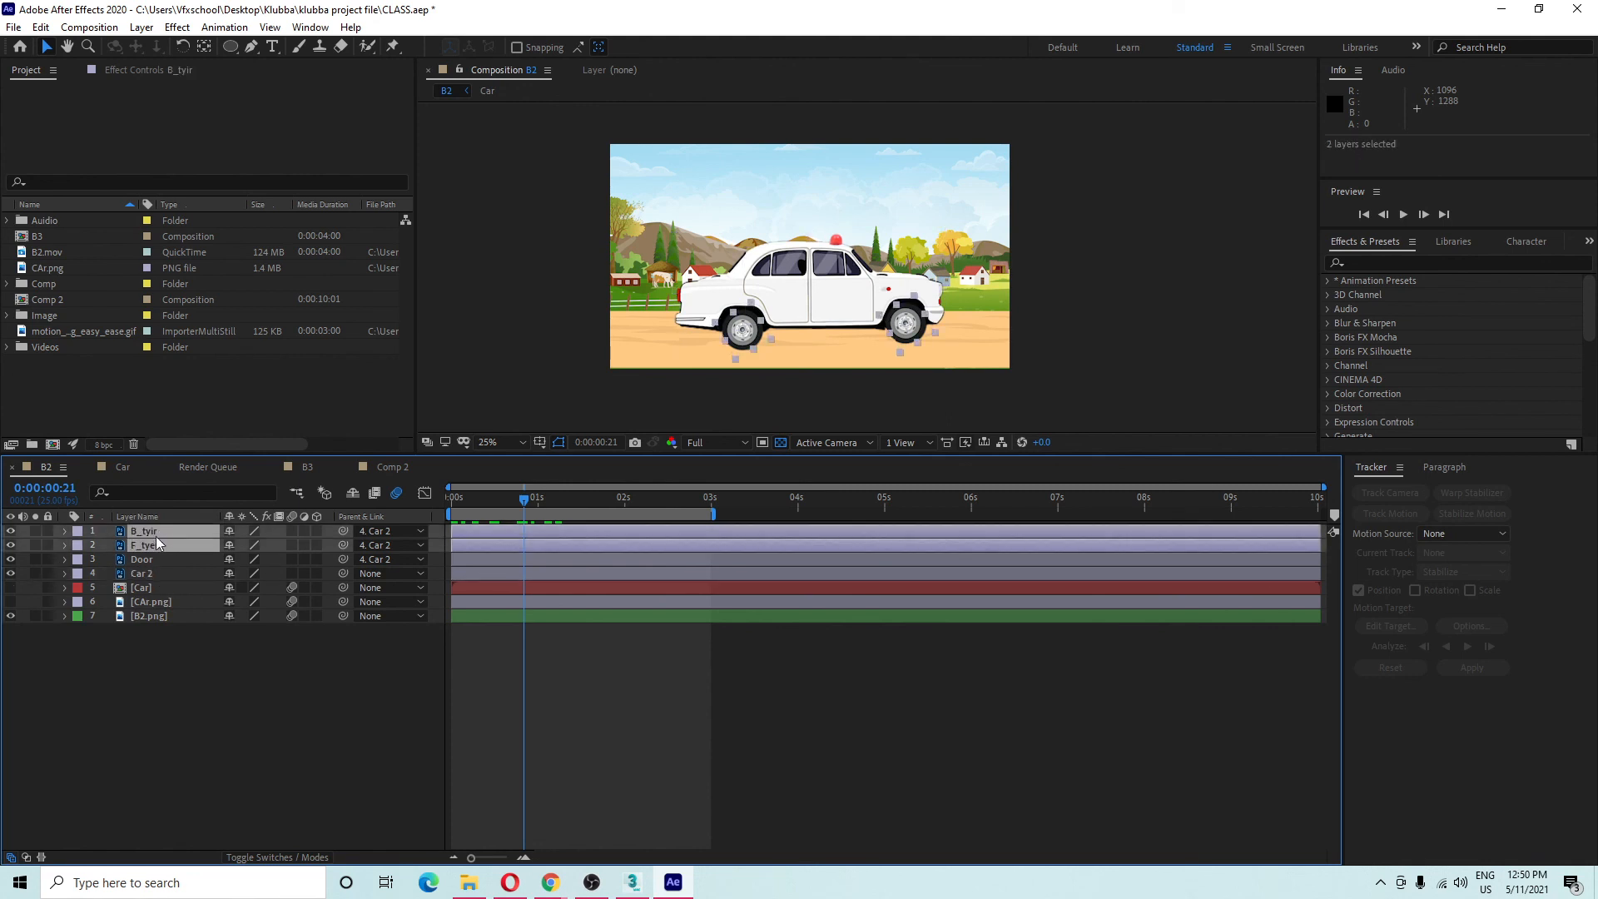
left_click(188, 705)
left_click(147, 545)
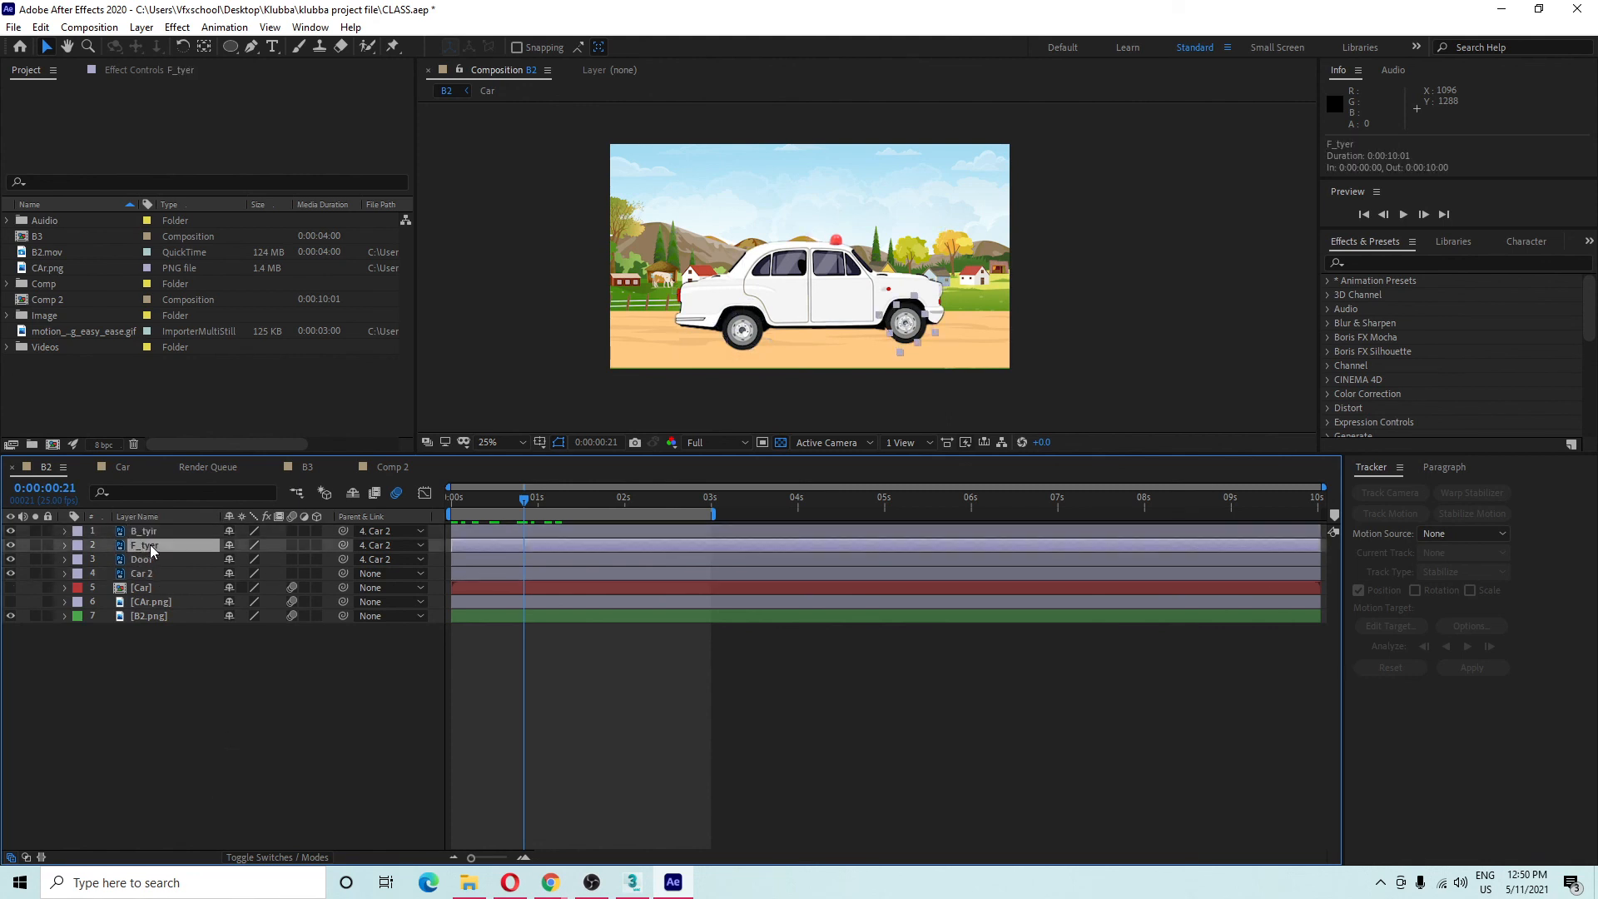
left_click(150, 531, "ctrl")
left_click_drag(739, 333, 782, 366)
key("ctrl+z")
Move the Car 2 body twice to check the wheels follow, undo each, and deselect all.
left_click(183, 584)
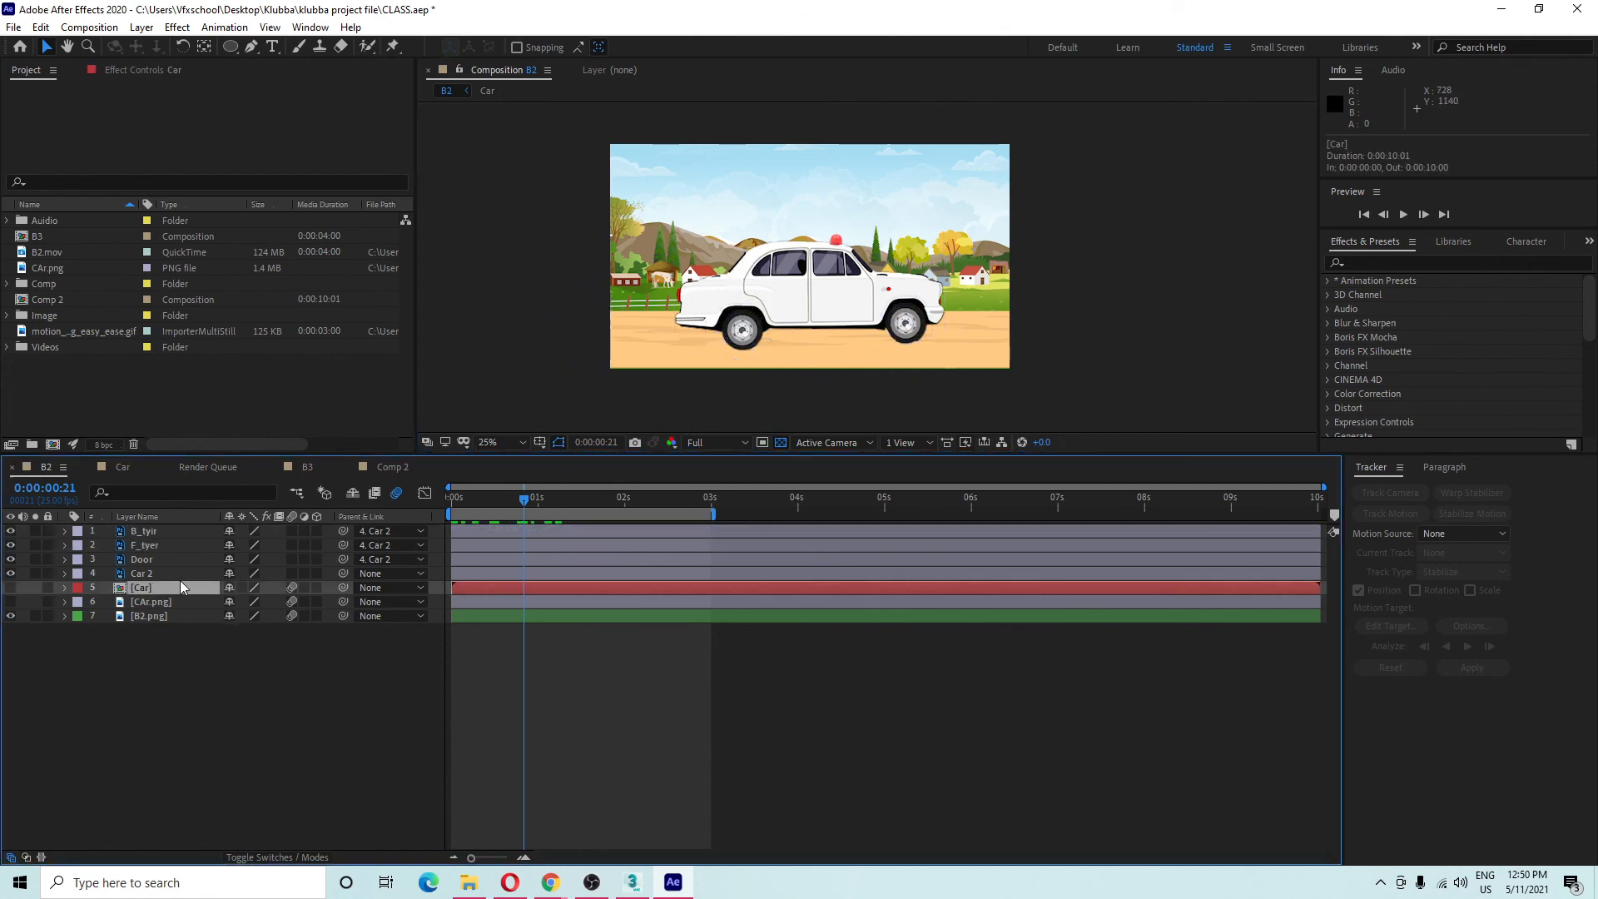
left_click(185, 575)
left_click_drag(704, 298, 677, 318)
key("ctrl+z")
left_click(169, 546)
left_click(167, 531, "ctrl")
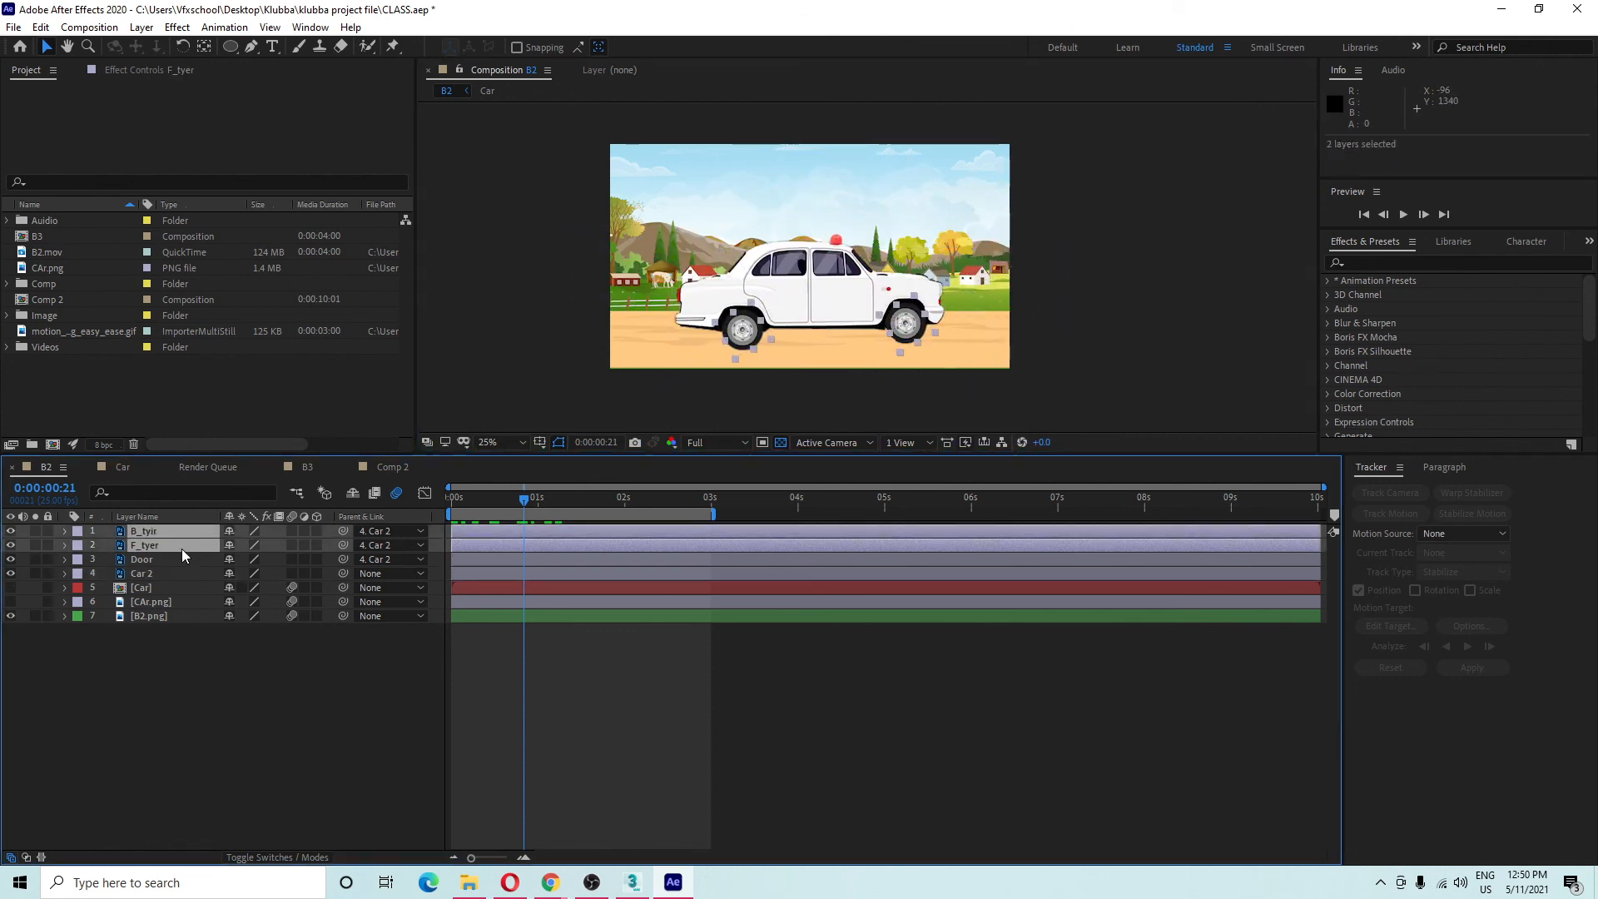
left_click(153, 573)
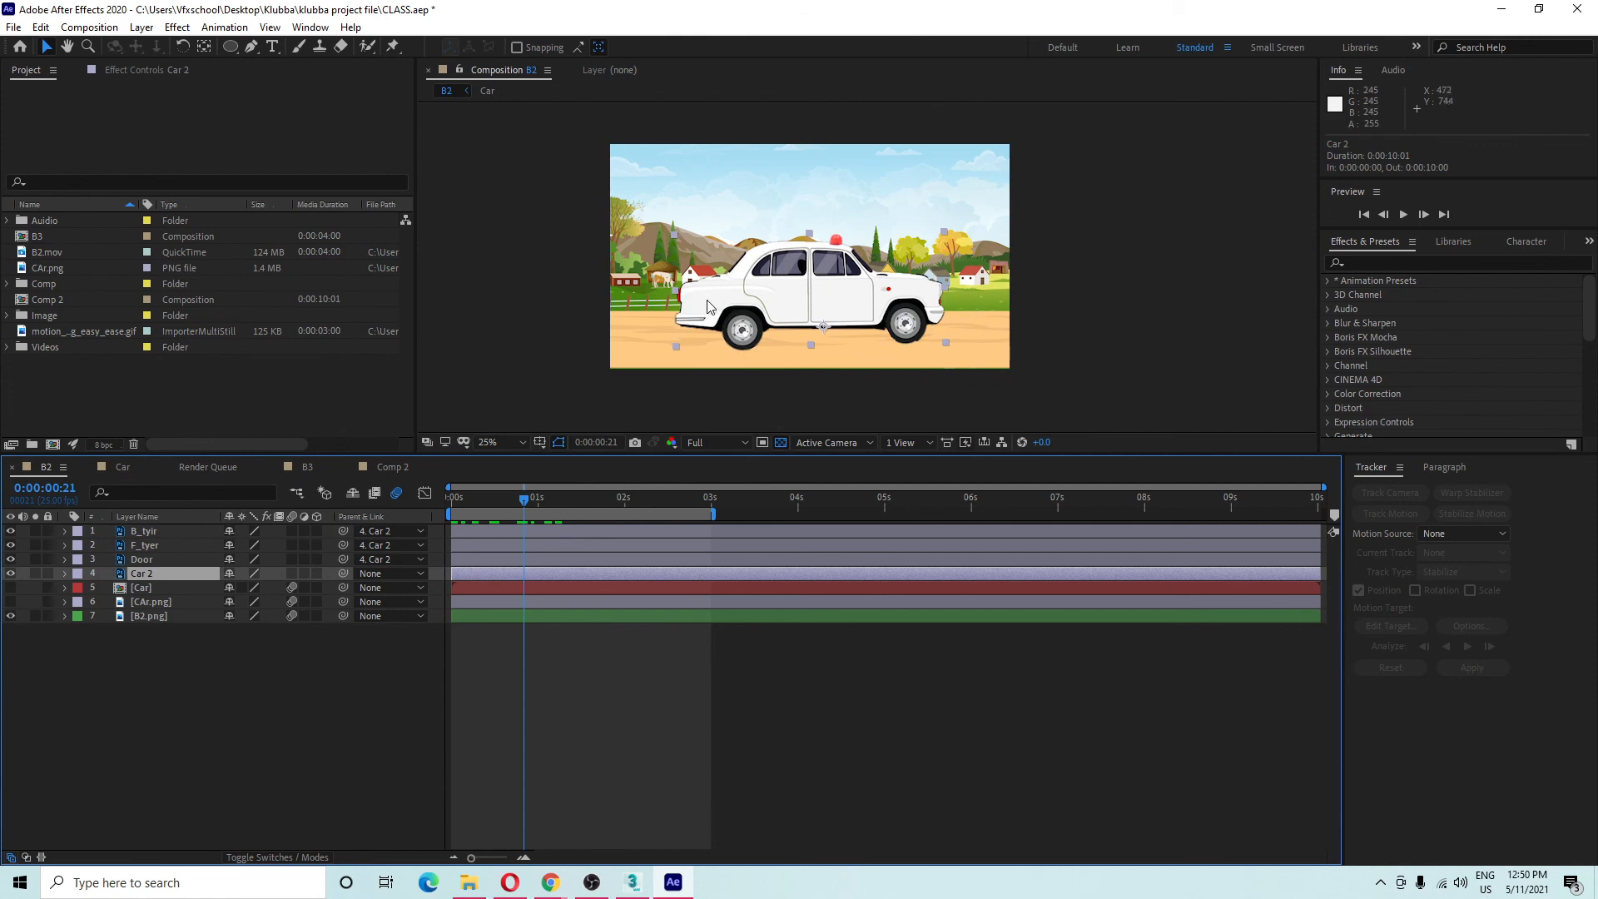
left_click_drag(720, 300, 770, 302)
key("ctrl+z")
key("ctrl+z")
left_click(139, 704)
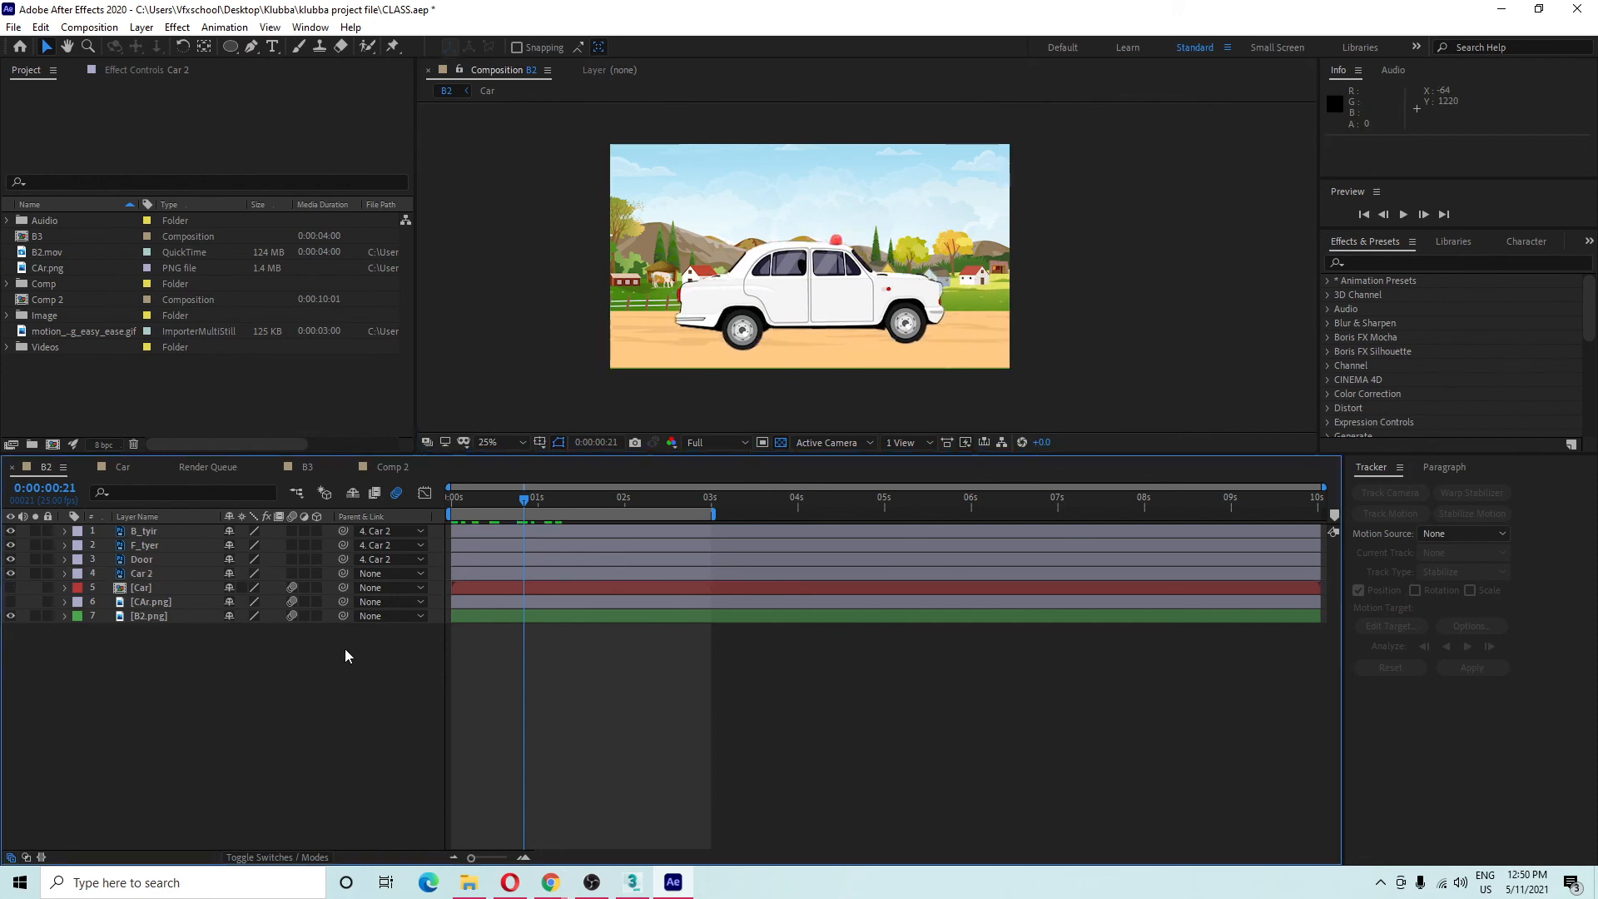
Undo the tyre parenting, then select Car 2, Door, F_tyer and B_tyir together.
key("ctrl+z")
key("ctrl+z")
key("ctrl+z")
key("ctrl+z")
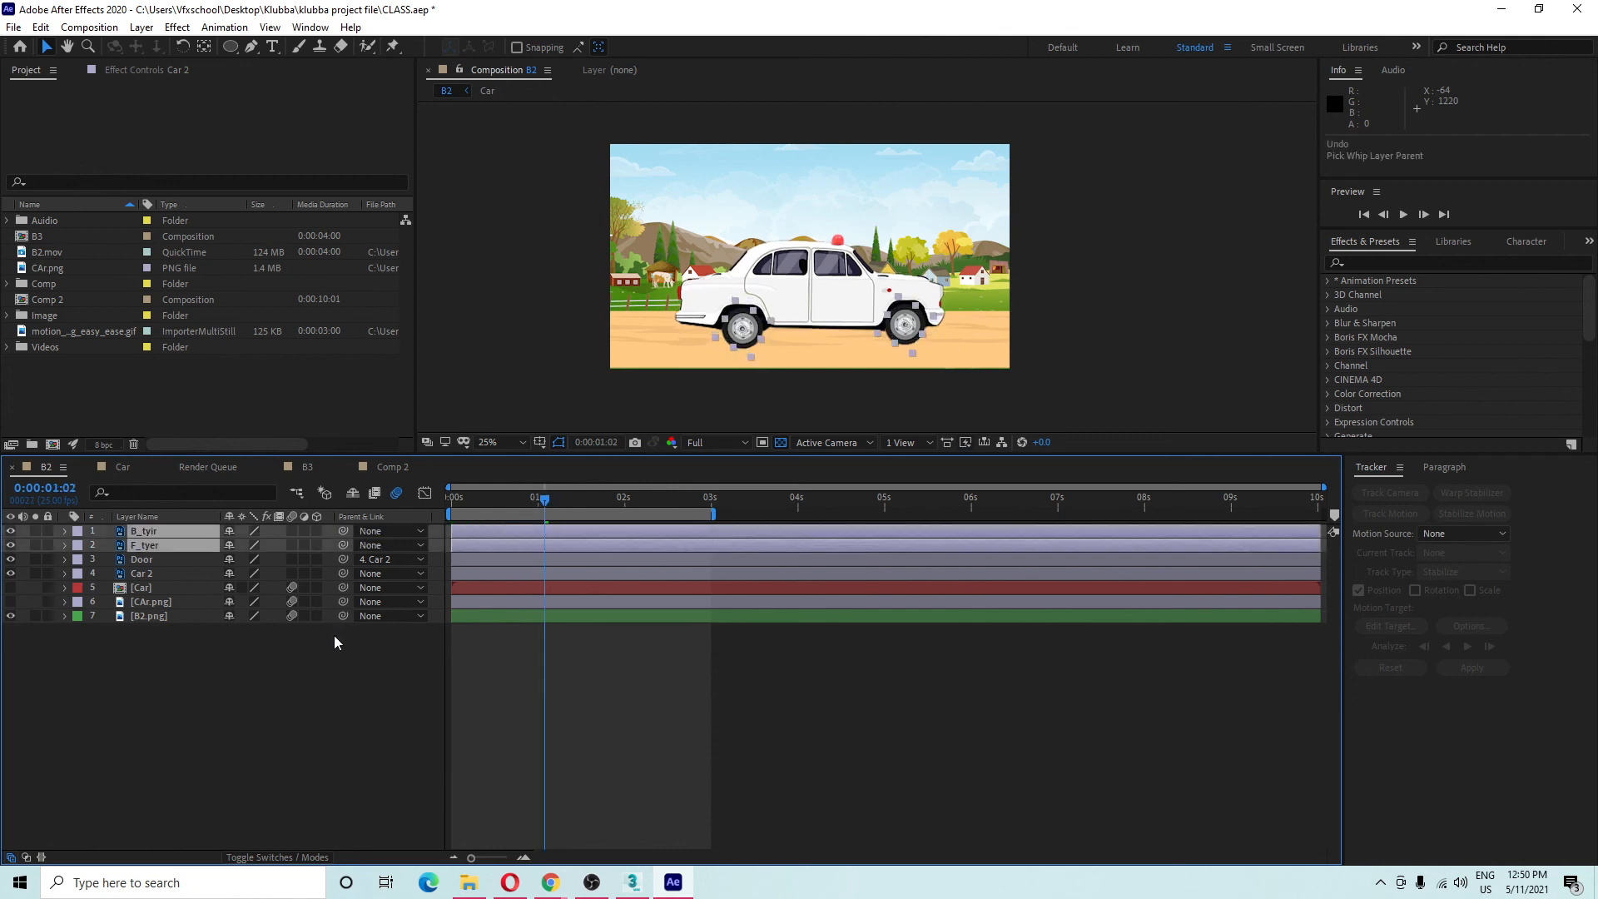
left_click(178, 583)
left_click(177, 573)
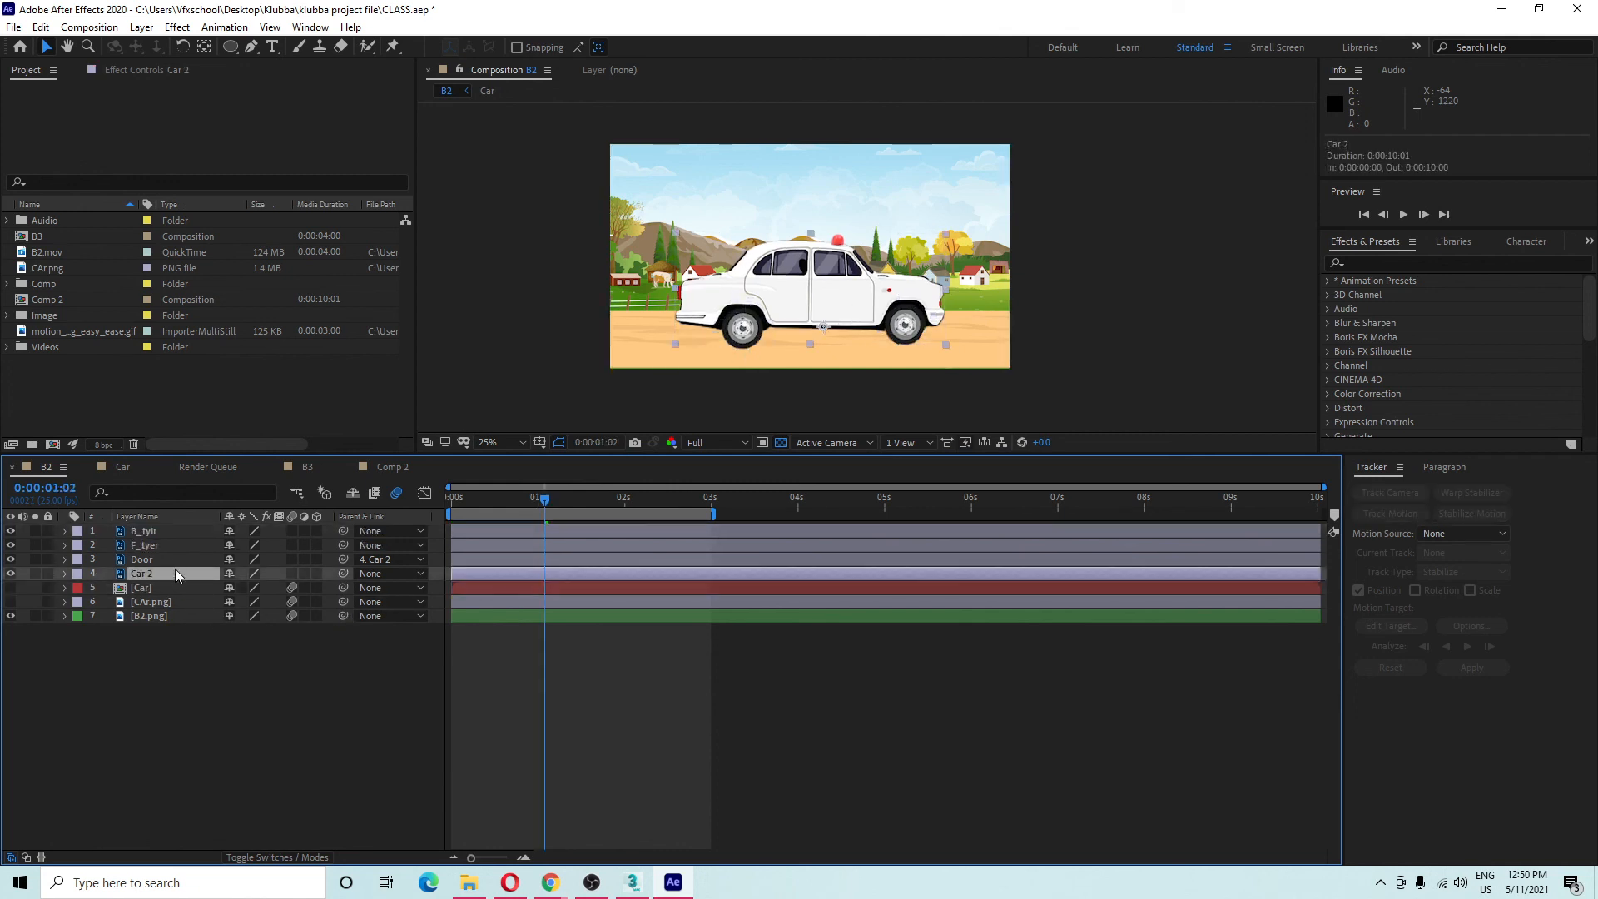
left_click(174, 561, "ctrl")
left_click(173, 546, "ctrl")
left_click(173, 532, "ctrl")
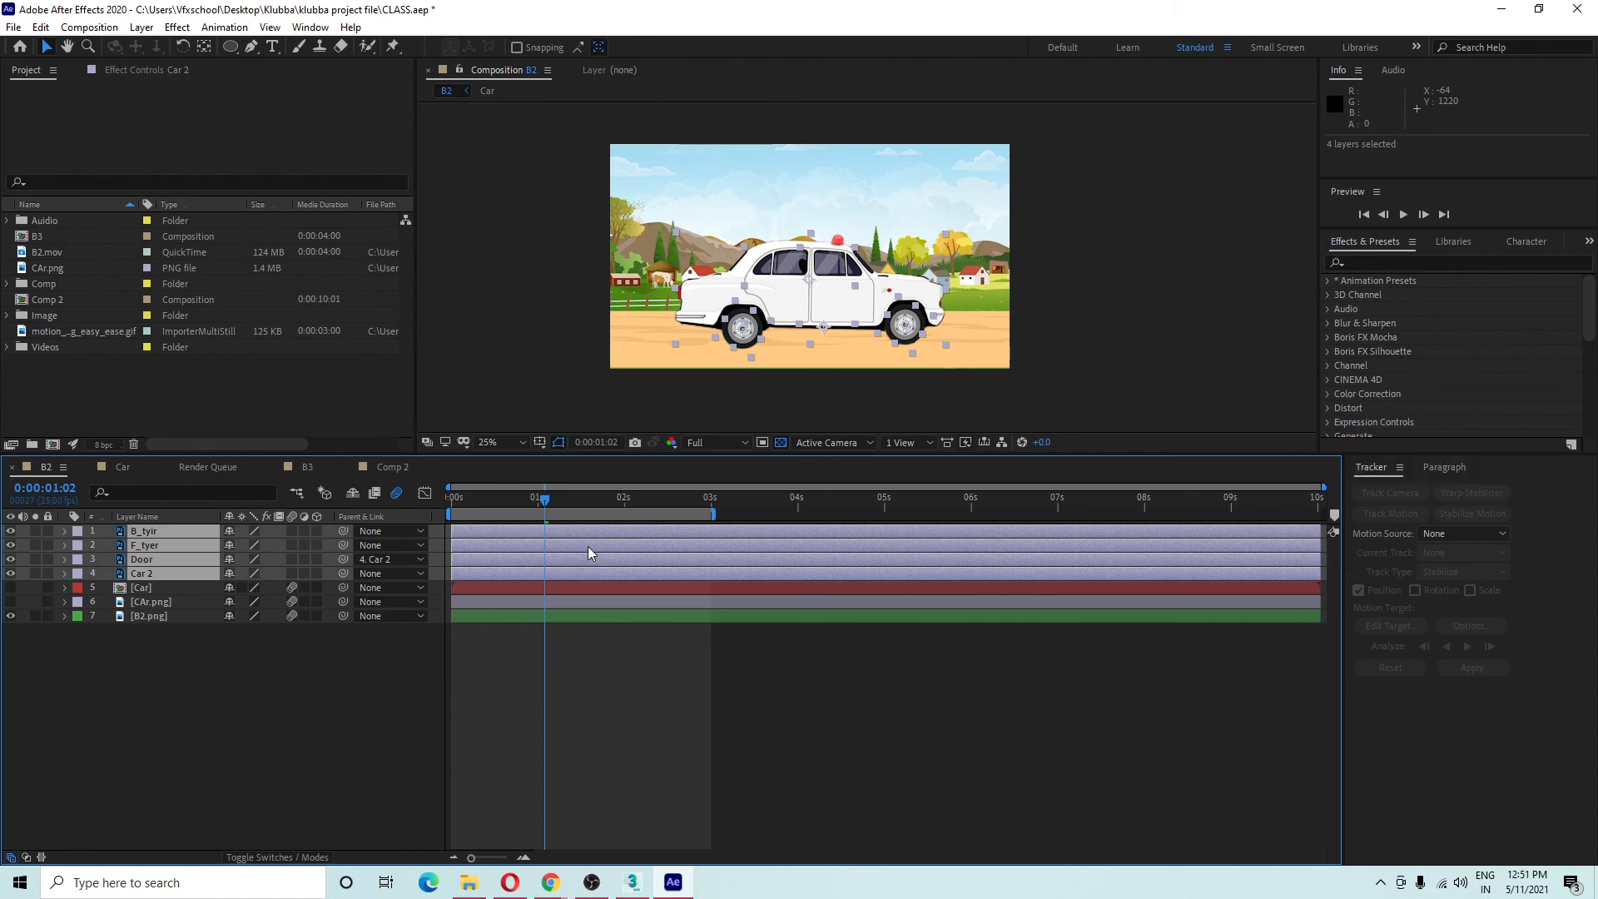
Pre-compose the four selected layers as 'Car', moving all attributes into the new composition.
right_click(174, 538)
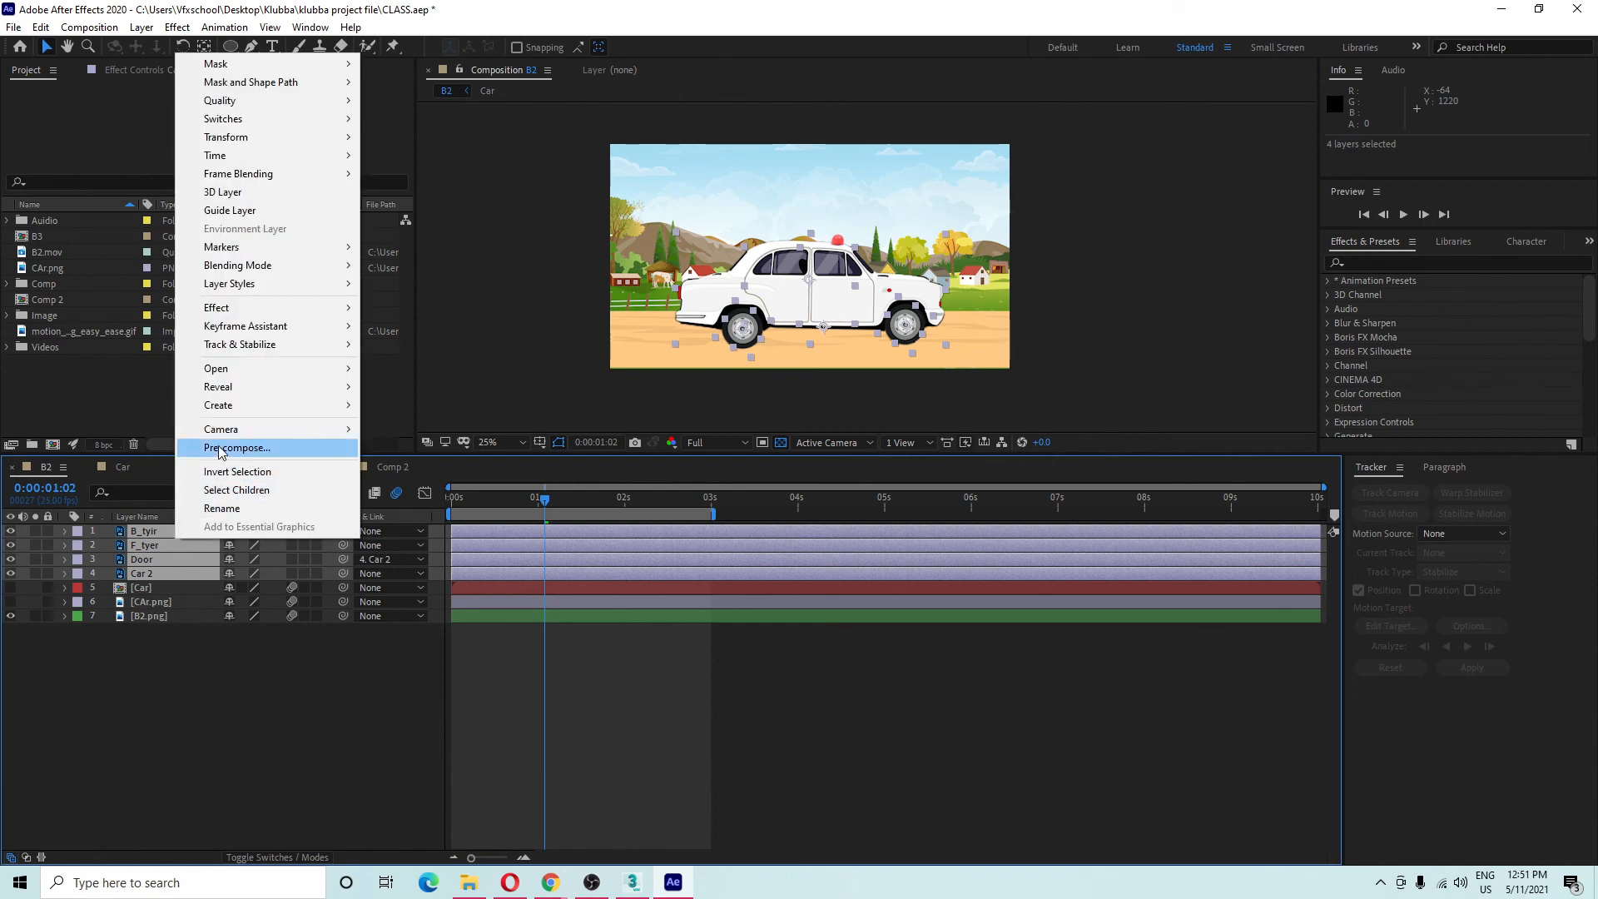
left_click(268, 449)
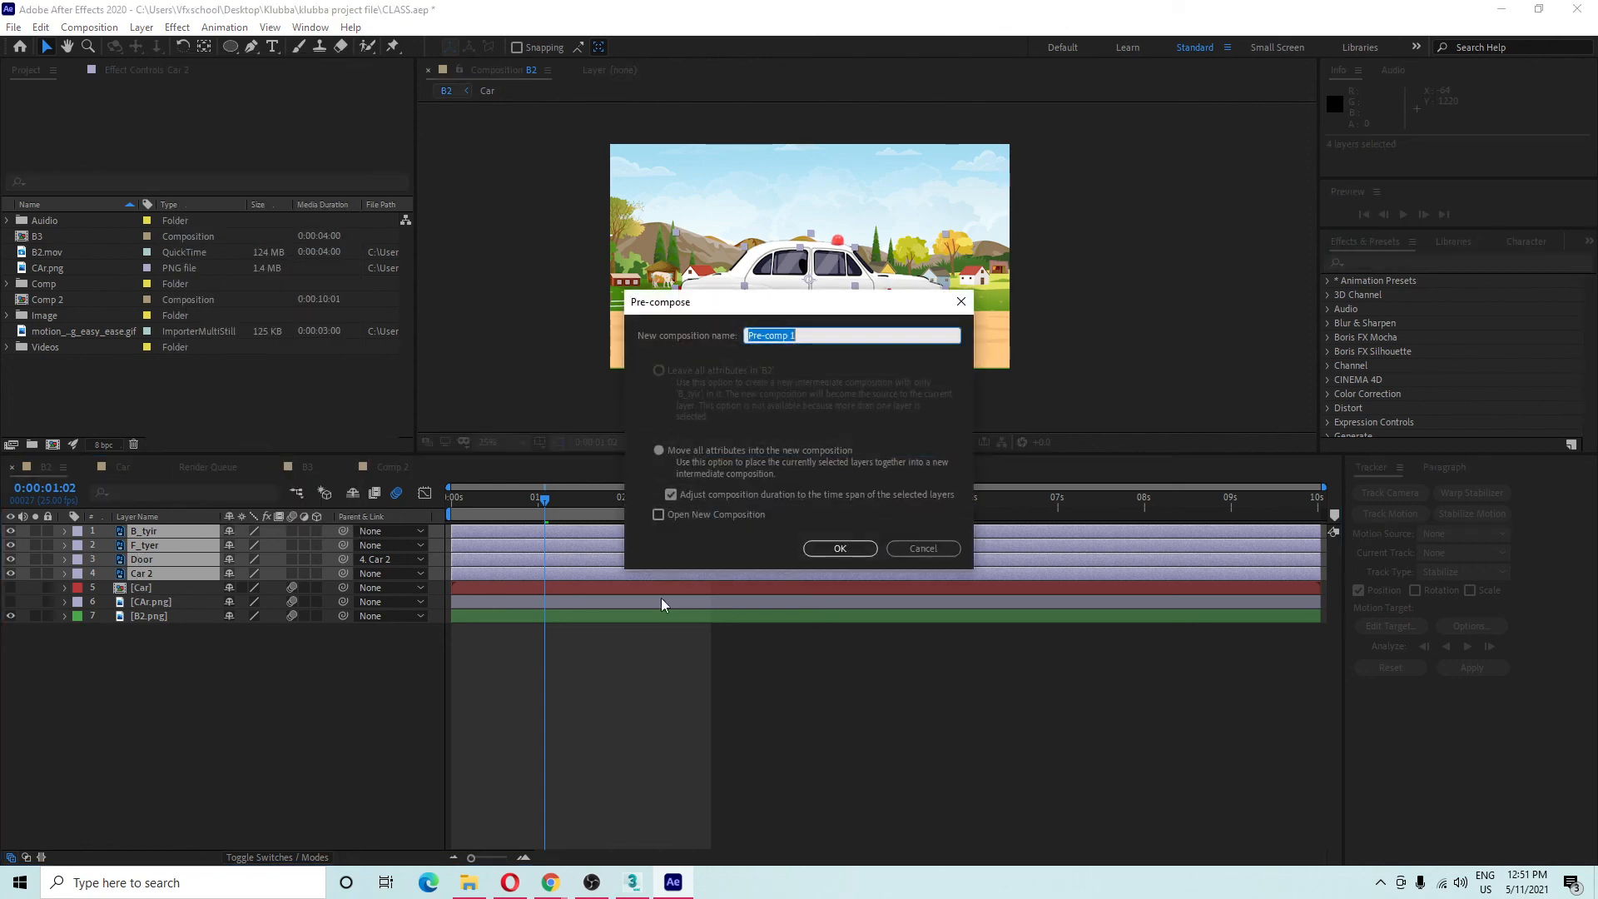
left_click_drag(791, 307, 730, 295)
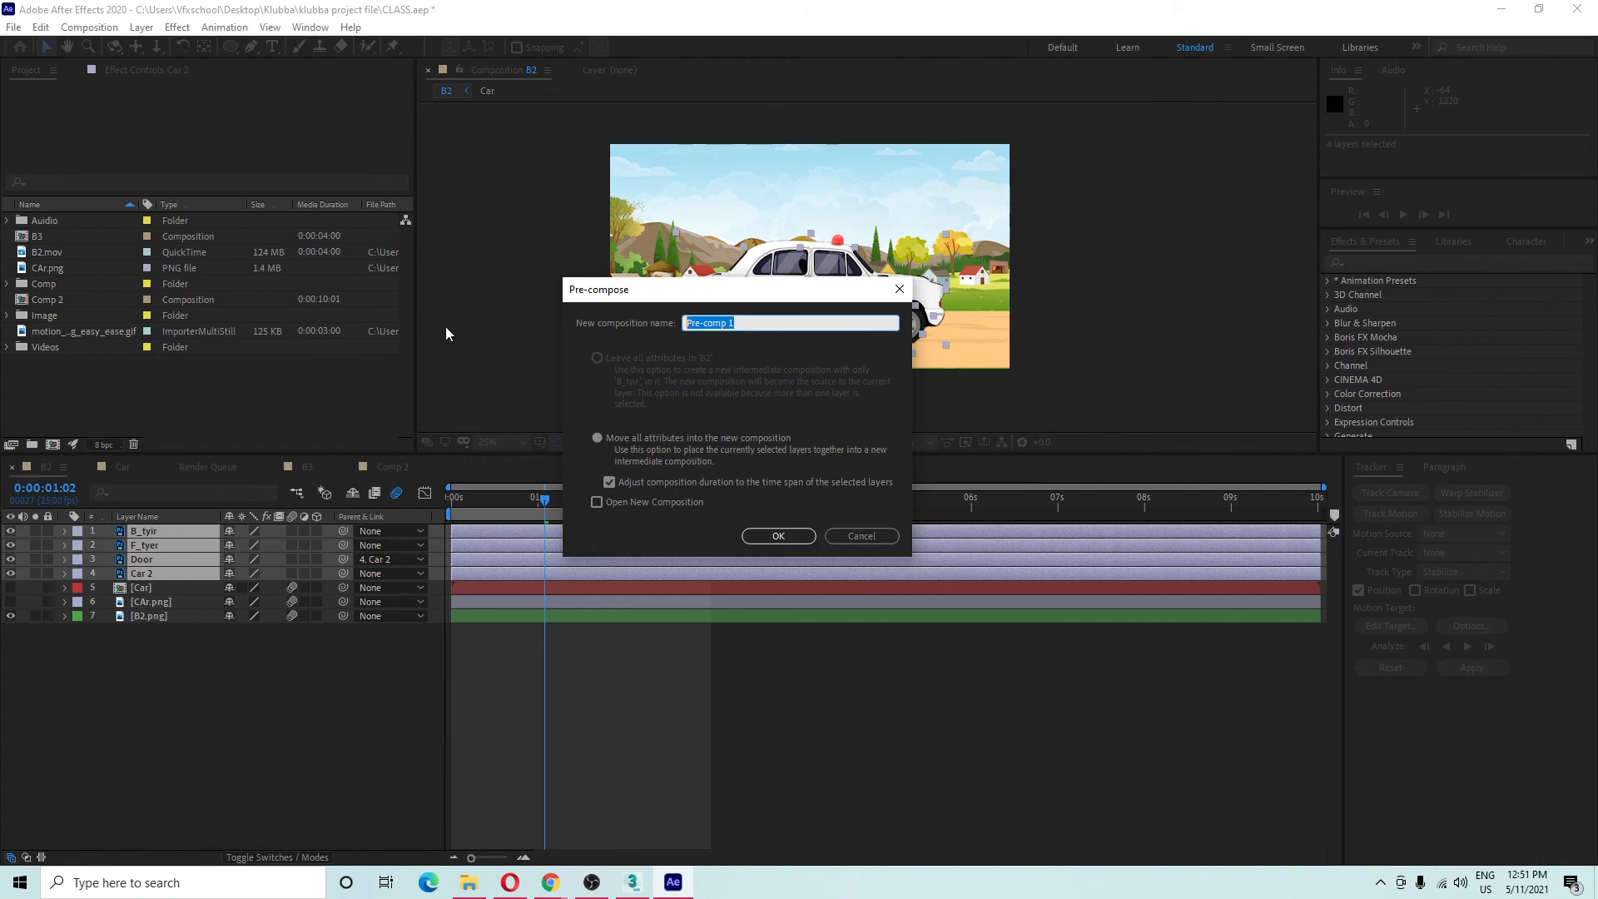
type("Car")
left_click(596, 439)
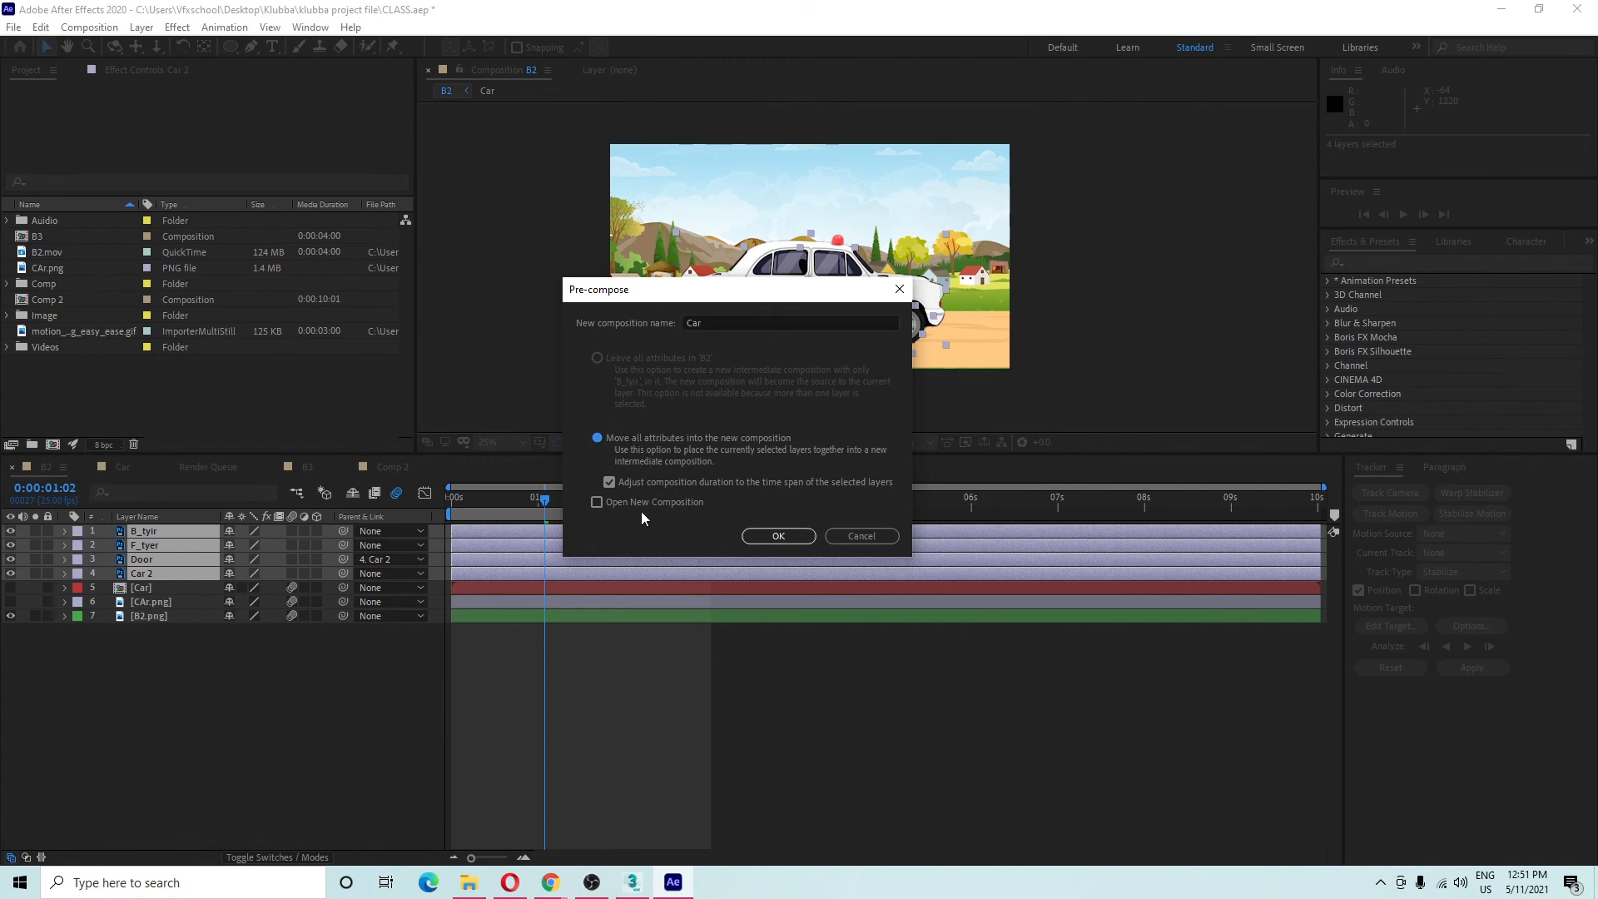
left_click(763, 538)
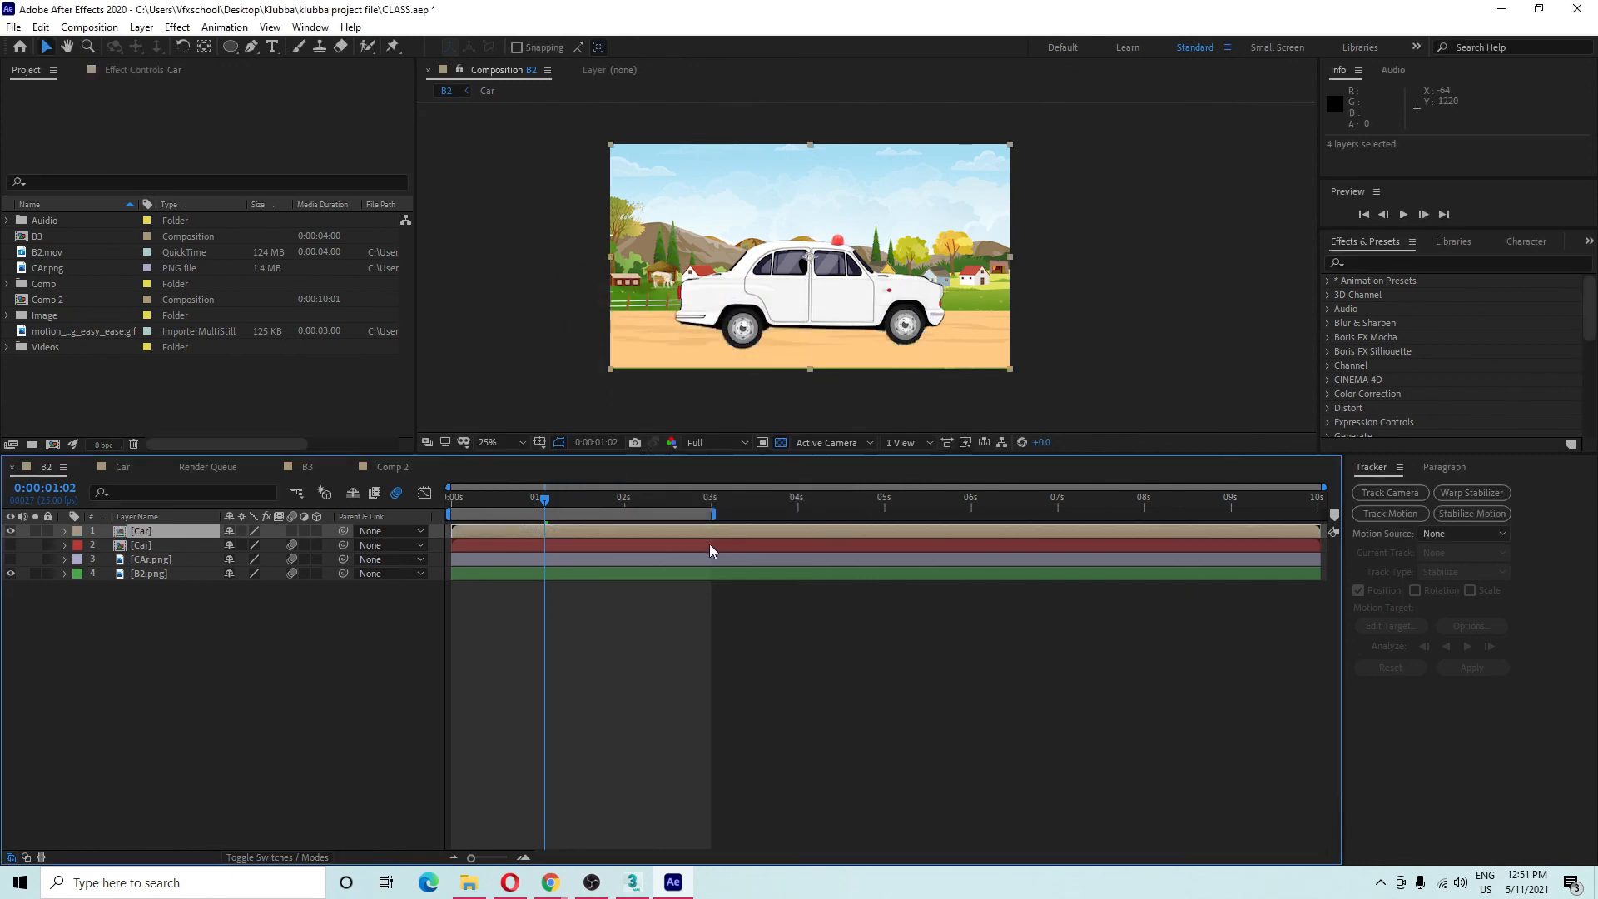
Open the Car precomp, extend its work area to the full 10 seconds, scrub through, return to B2.
double_click(156, 531)
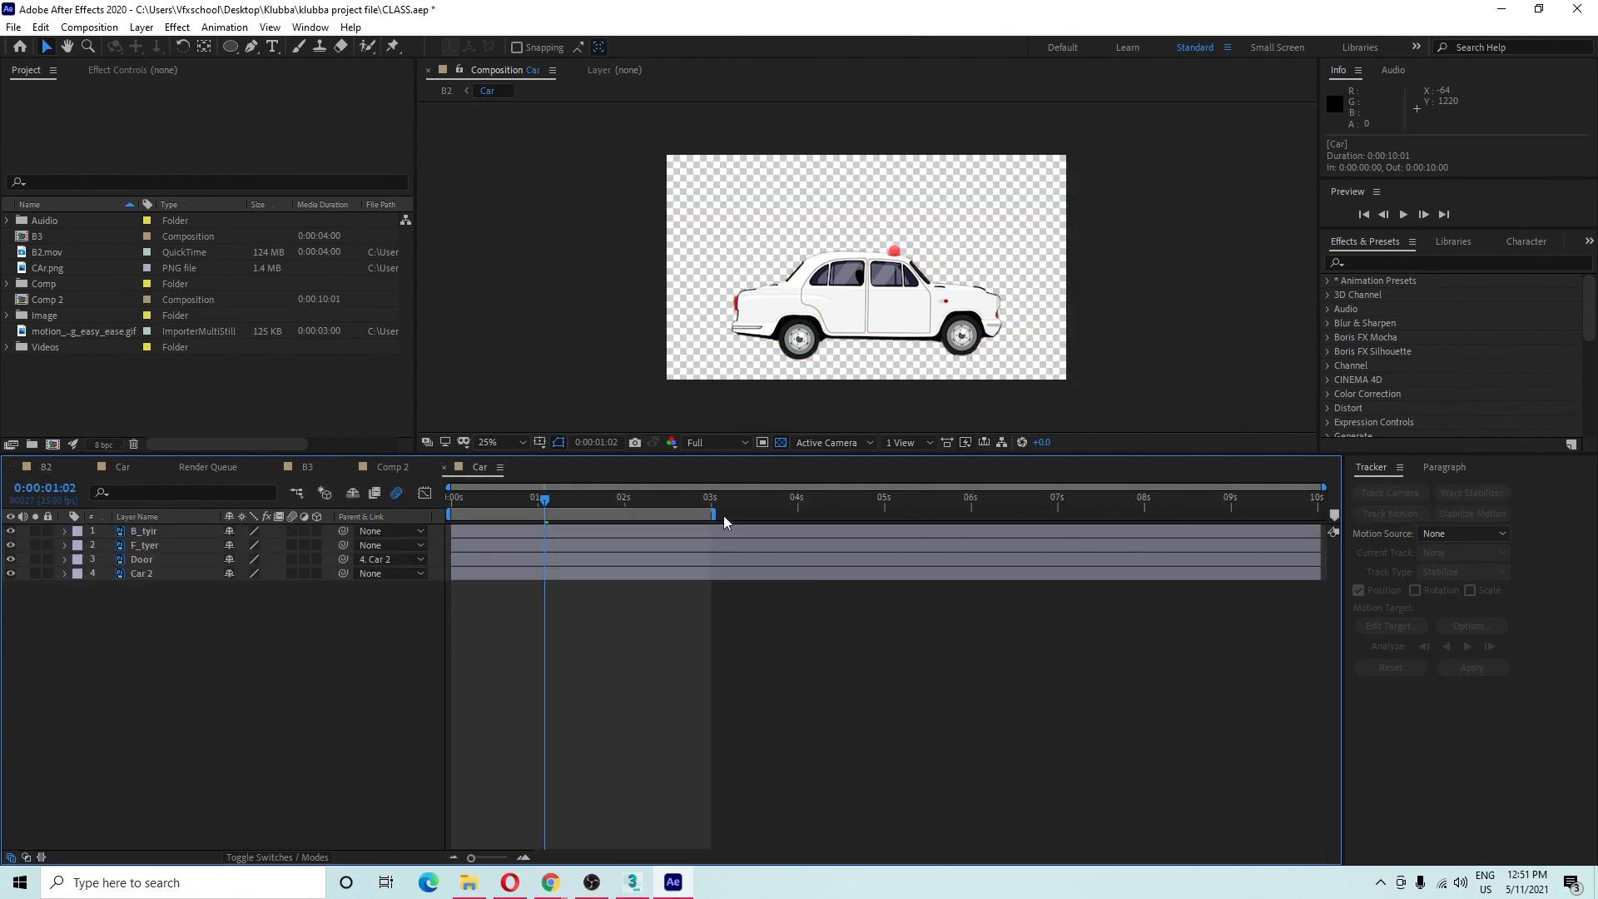
double_click(723, 516)
left_click(820, 351)
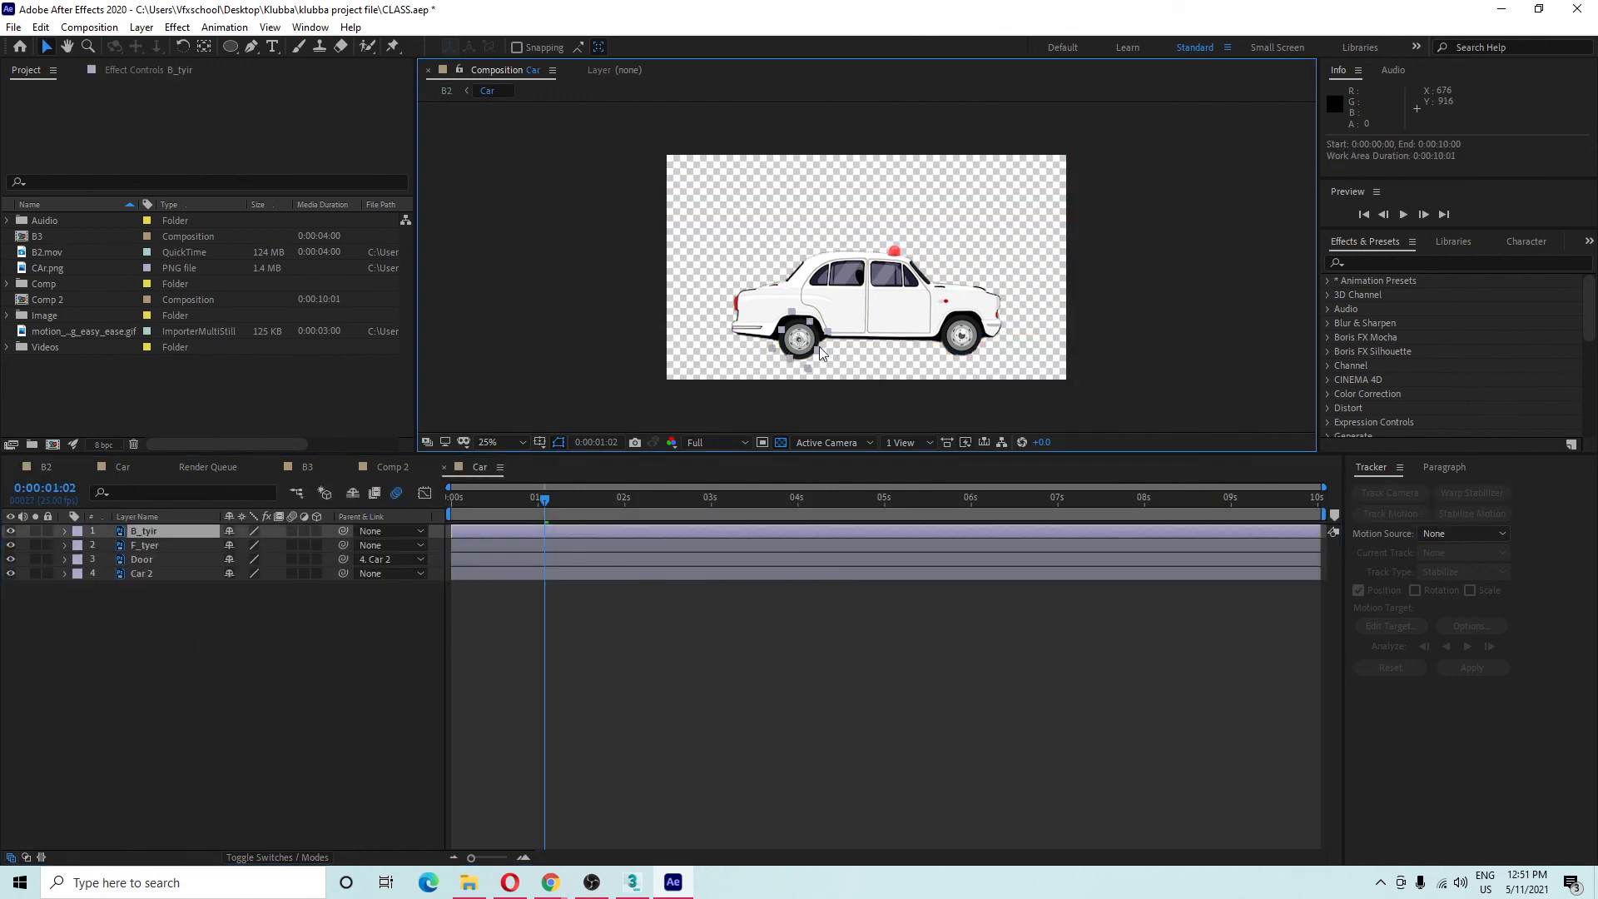
left_click_drag(563, 499, 919, 500)
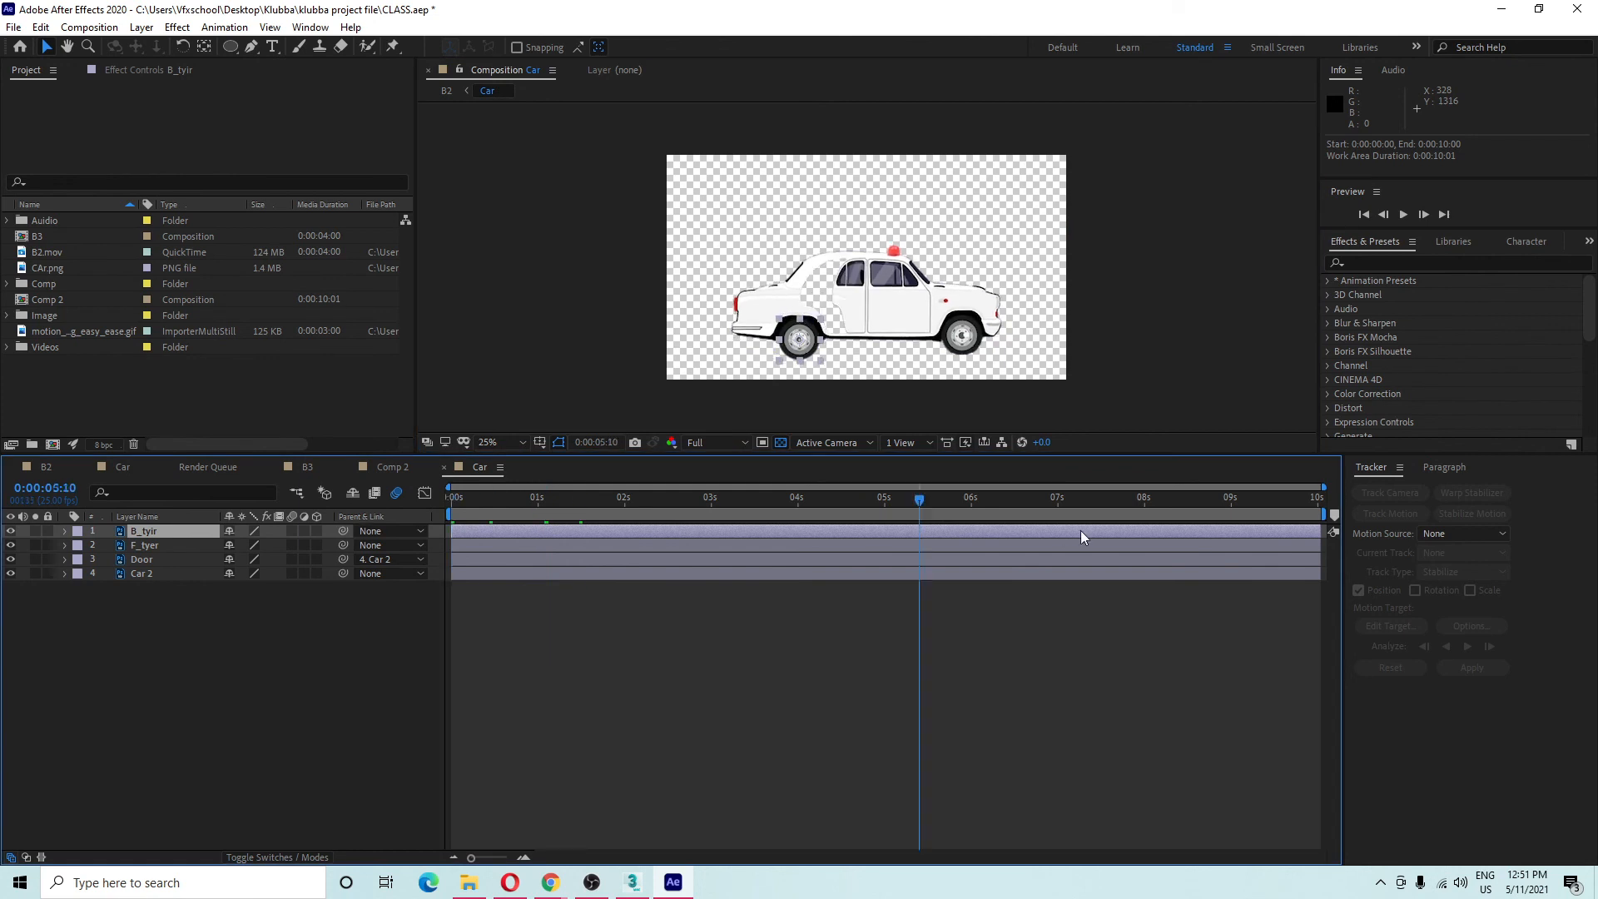
left_click_drag(1081, 531, 112, 608)
left_click(125, 636)
left_click(38, 466)
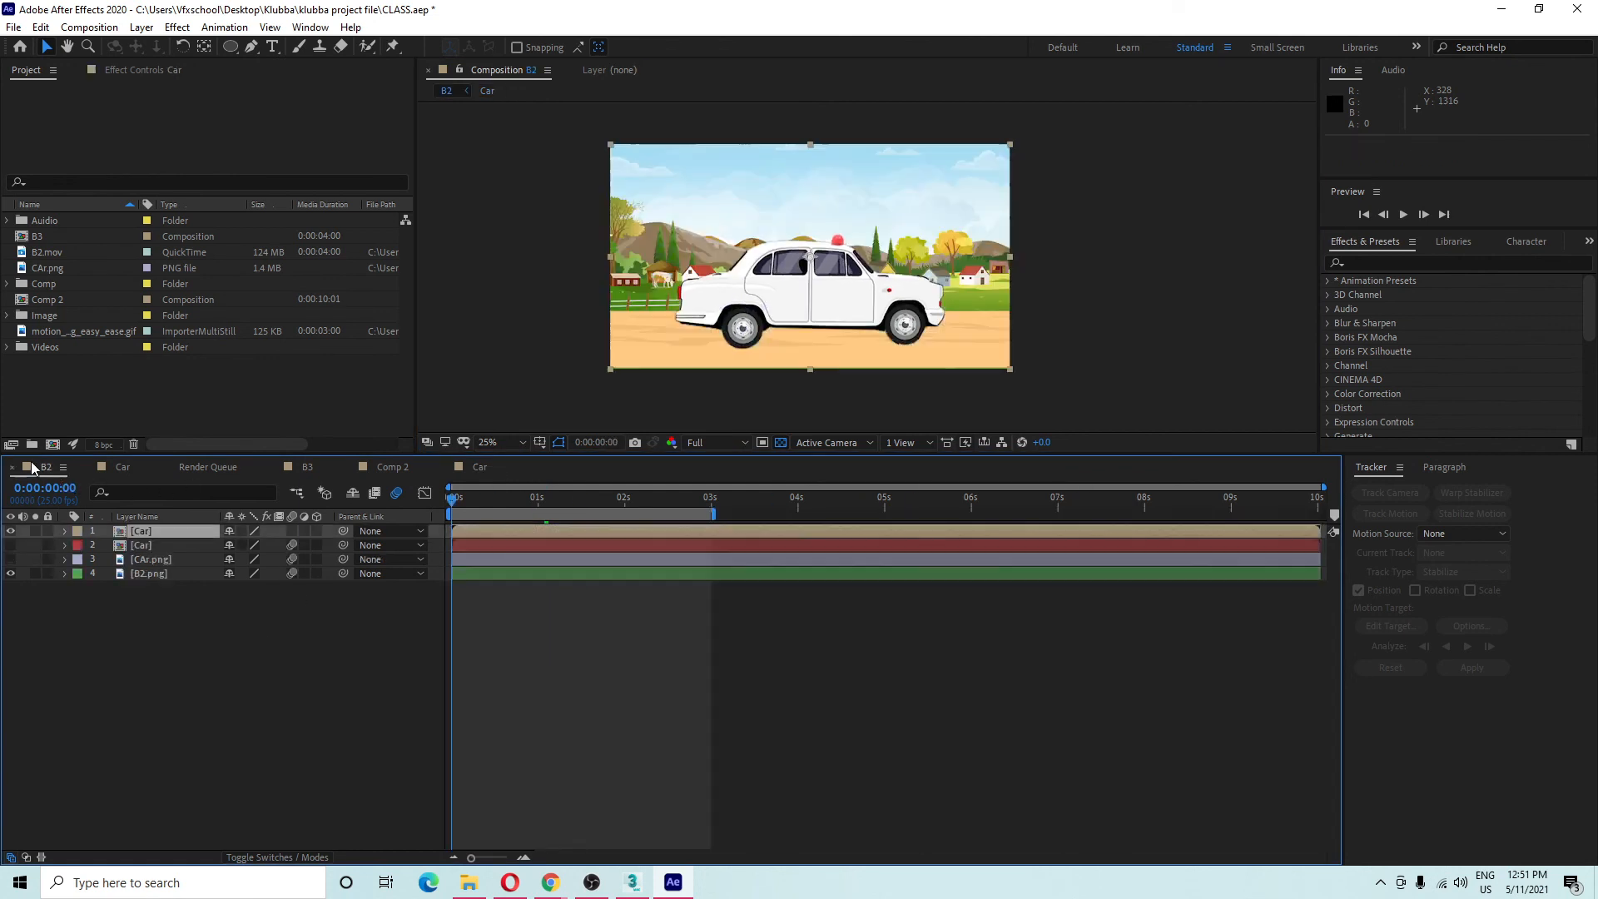
left_click(248, 646)
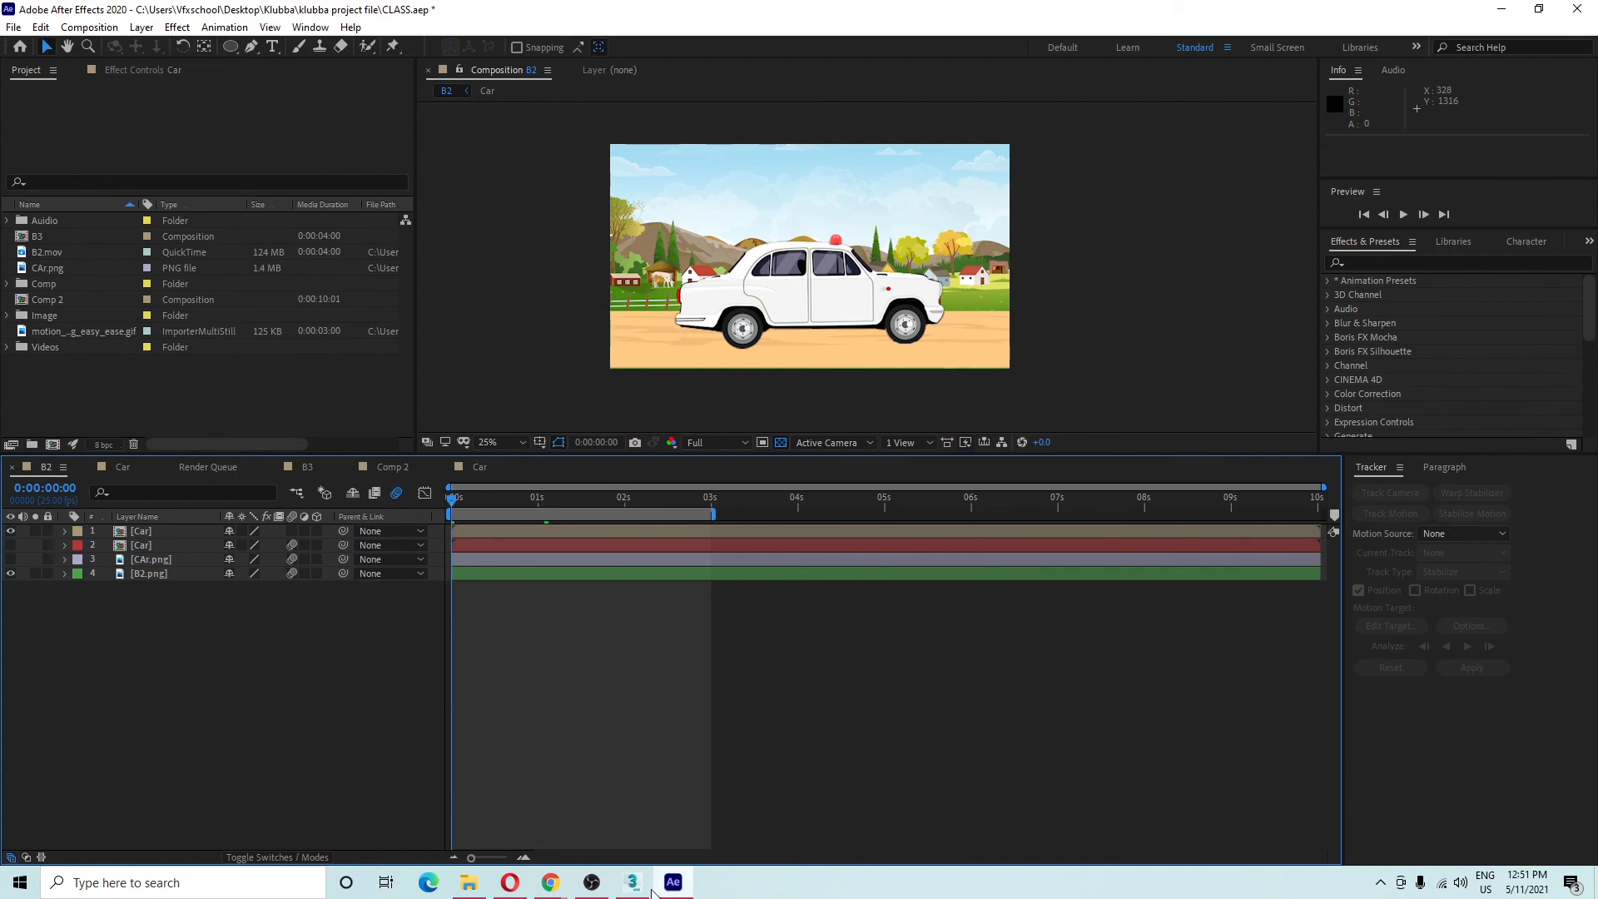
left_click(684, 876)
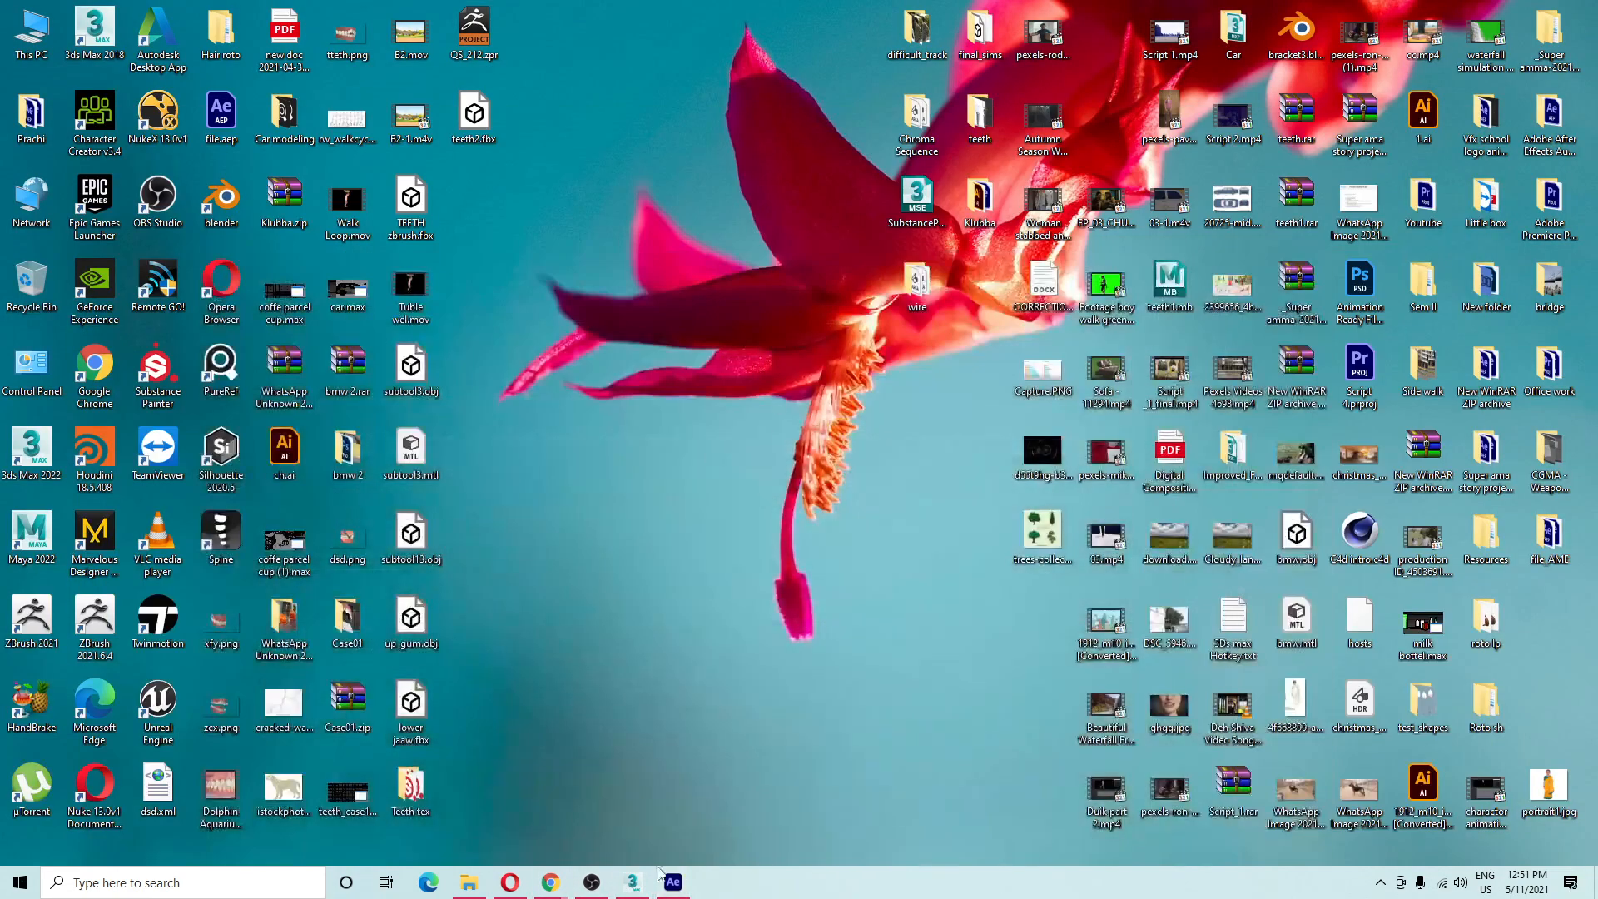
left_click(678, 880)
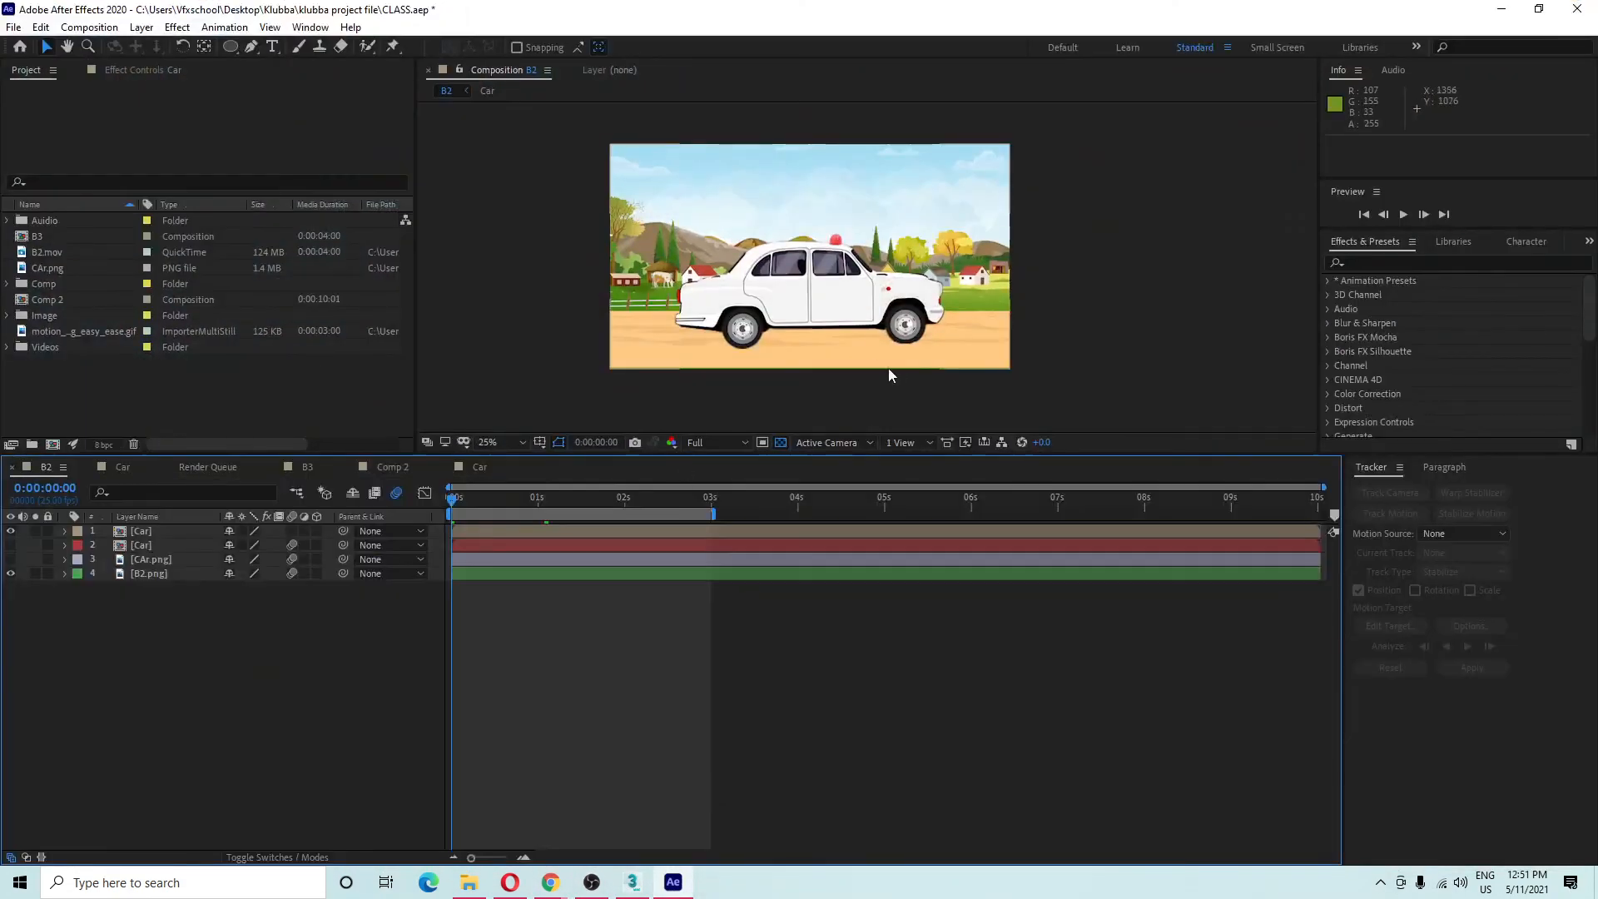